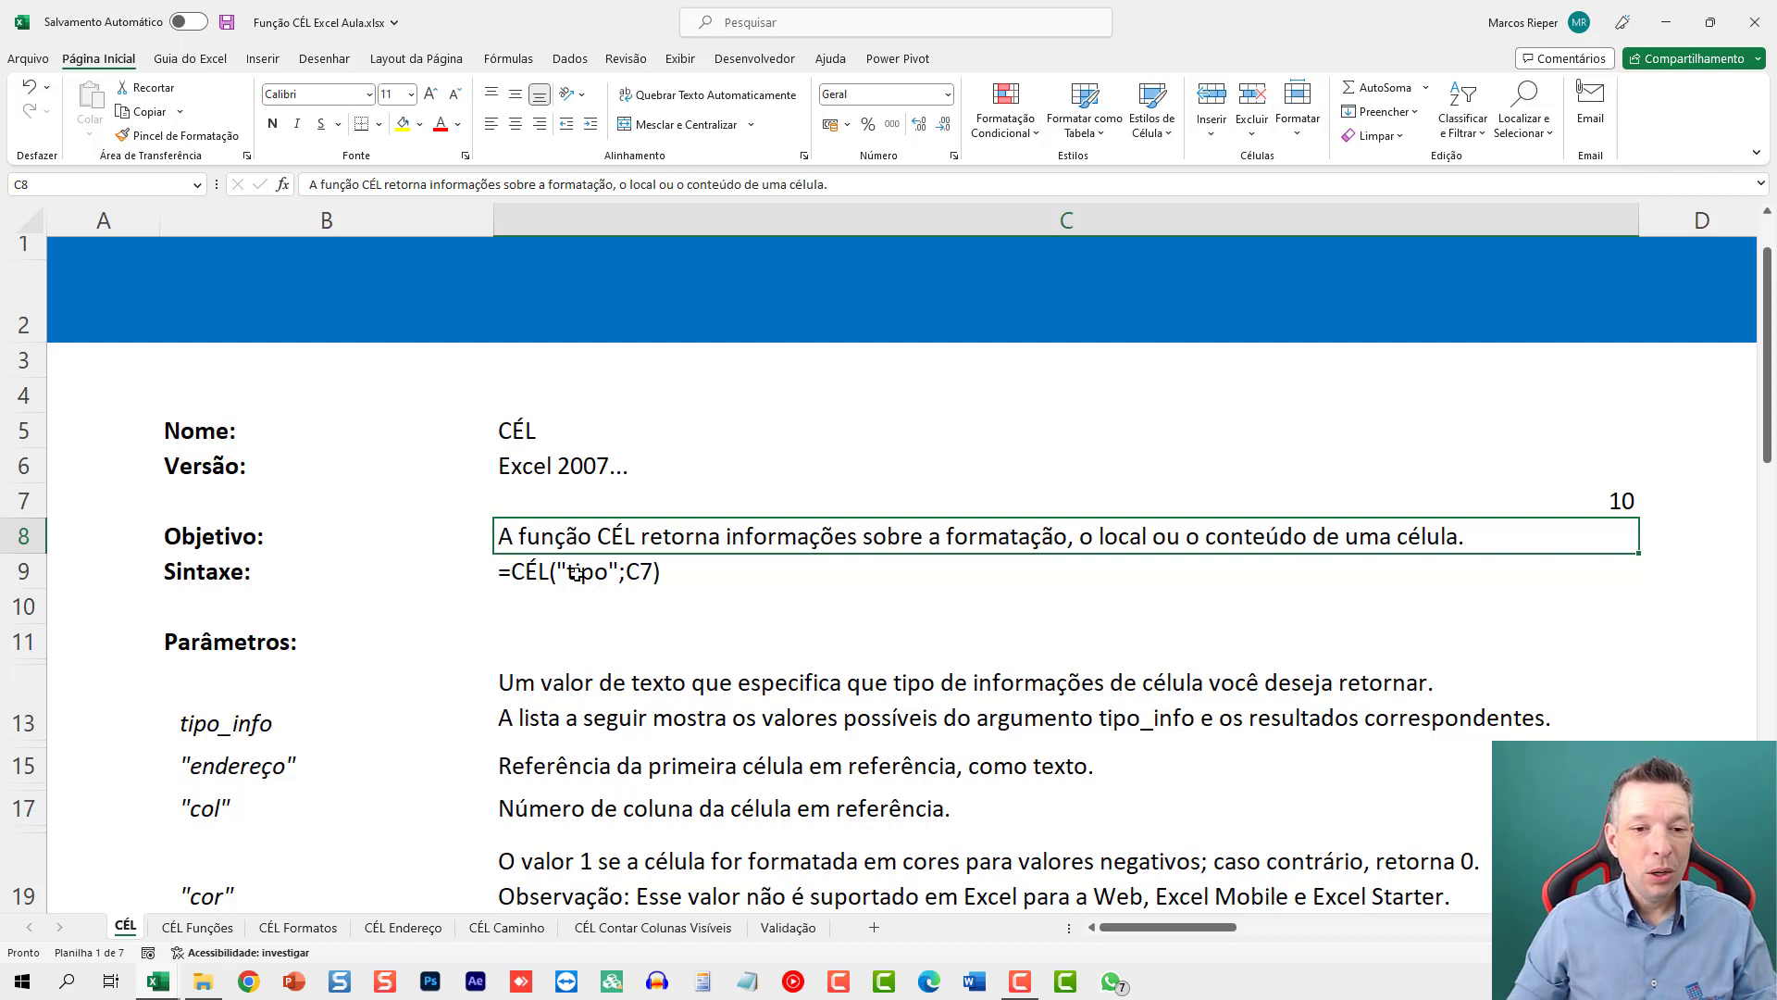
Step: Review the CÉL function's syntax example and skim the list of its tipo_info parameters
{"action": "key", "text": "Down"}
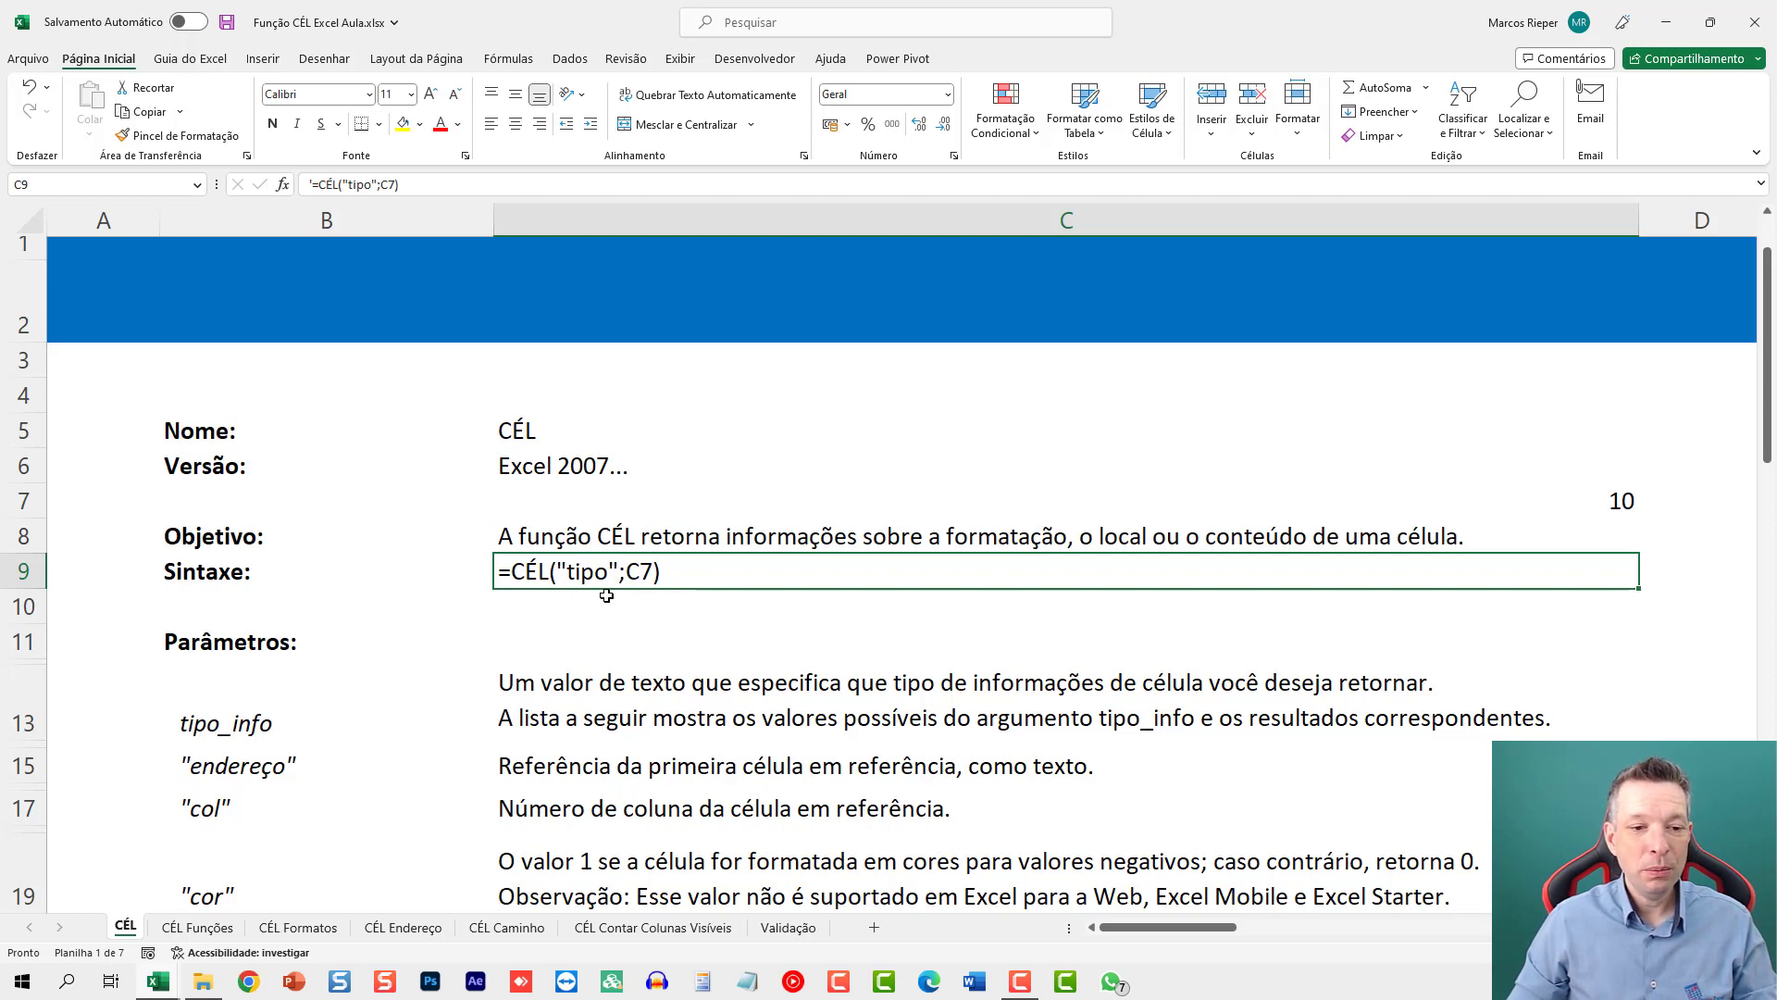
{"action": "scroll", "coordinate": [611, 596], "scroll_direction": "down", "scroll_amount": 2}
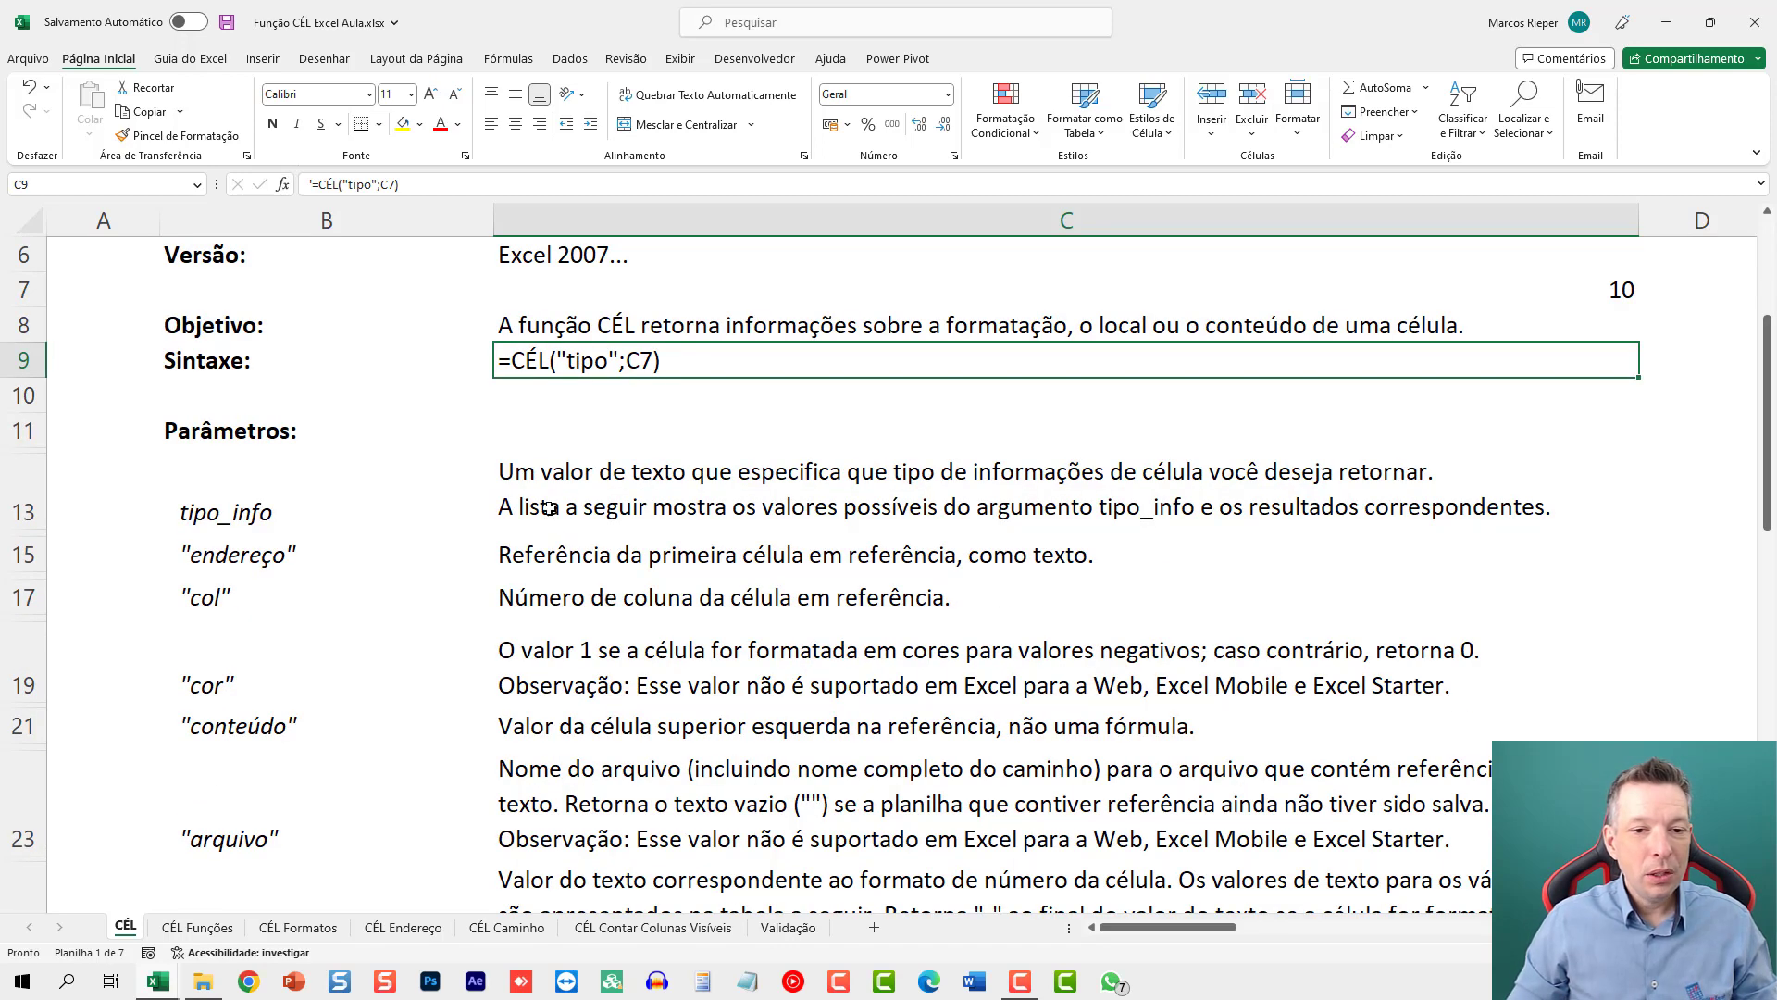
{"action": "left_click", "coordinate": [366, 454]}
{"action": "left_click", "coordinate": [317, 416]}
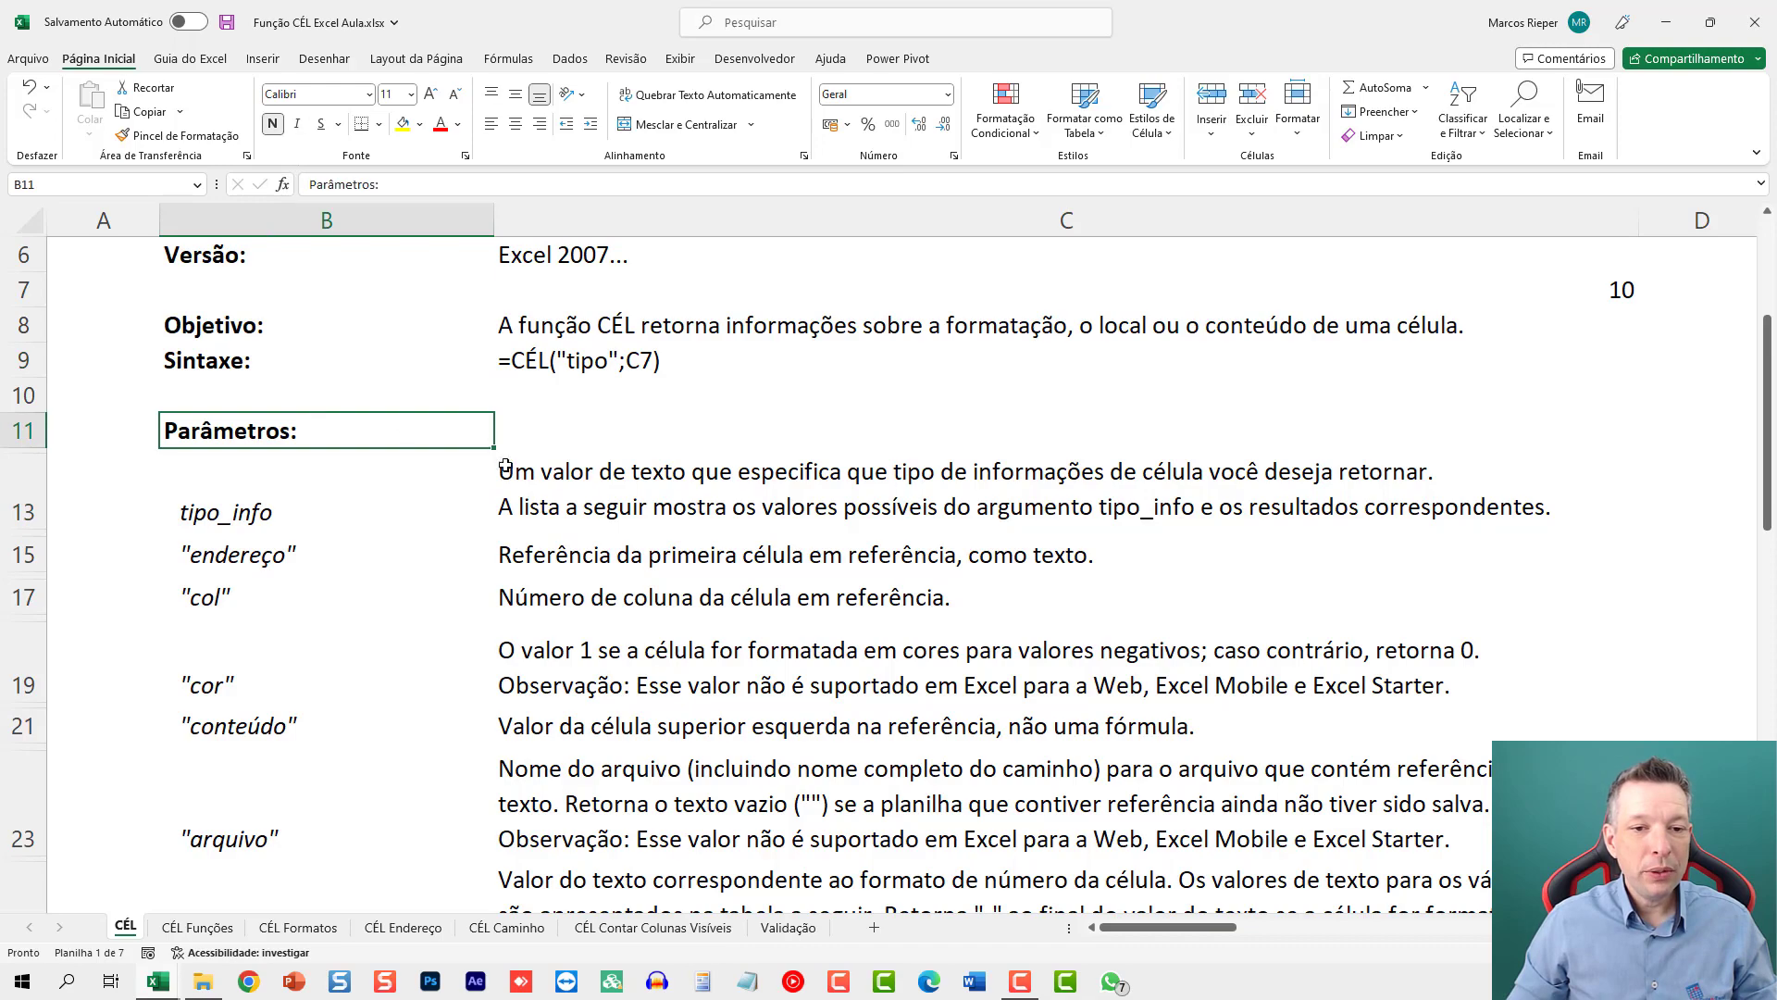
{"action": "left_click", "coordinate": [467, 477]}
{"action": "scroll", "coordinate": [368, 595], "scroll_direction": "down", "scroll_amount": 6}
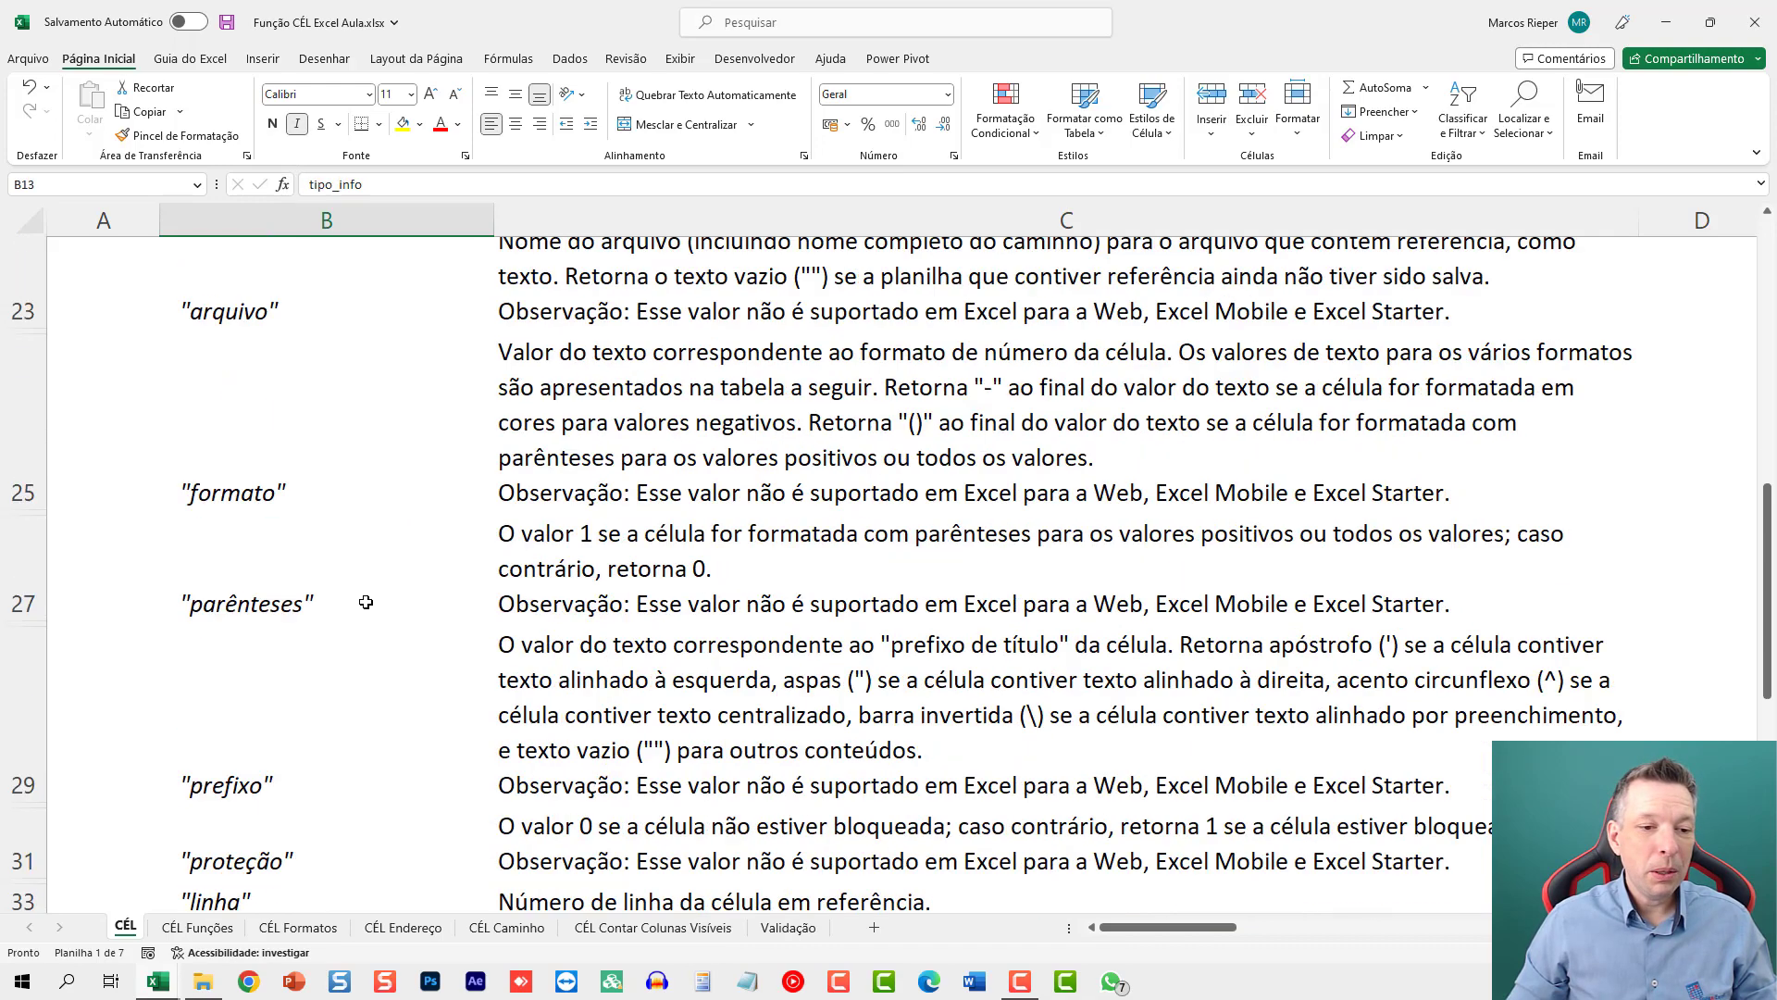
{"action": "scroll", "coordinate": [358, 615], "scroll_direction": "down", "scroll_amount": 3}
{"action": "scroll", "coordinate": [292, 731], "scroll_direction": "up", "scroll_amount": 1}
{"action": "scroll", "coordinate": [292, 731], "scroll_direction": "up", "scroll_amount": 7}
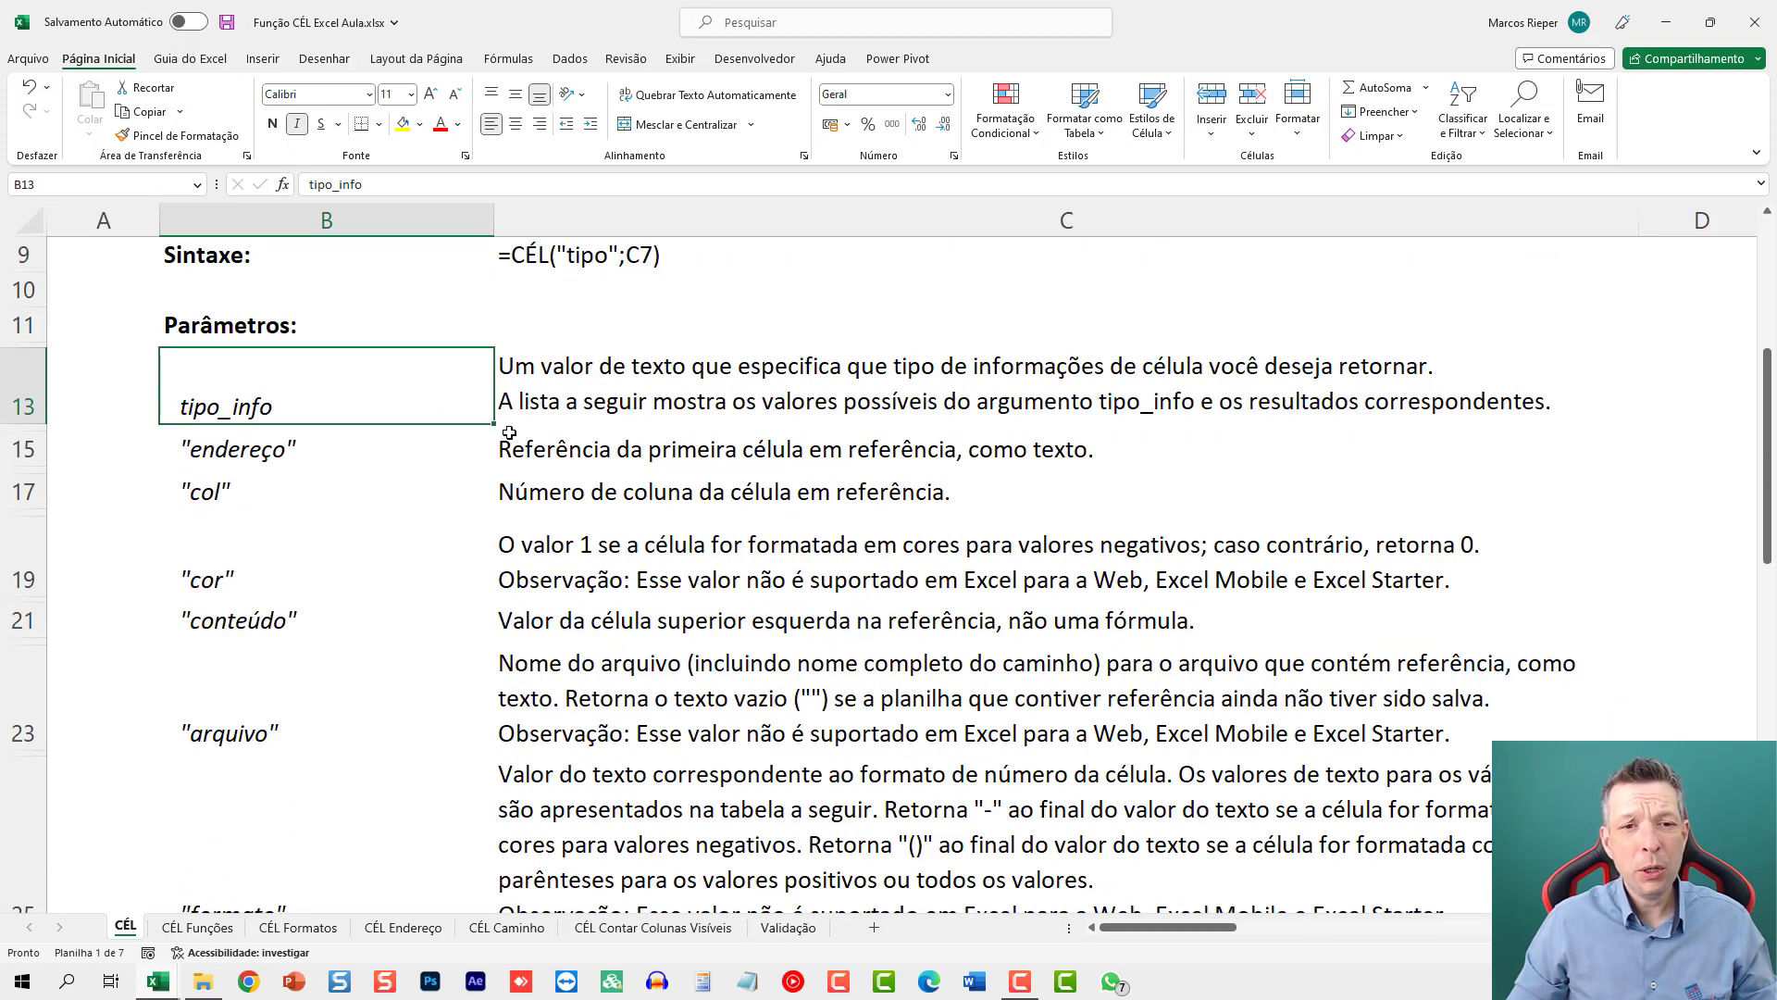
{"action": "scroll", "coordinate": [505, 433], "scroll_direction": "up", "scroll_amount": 1}
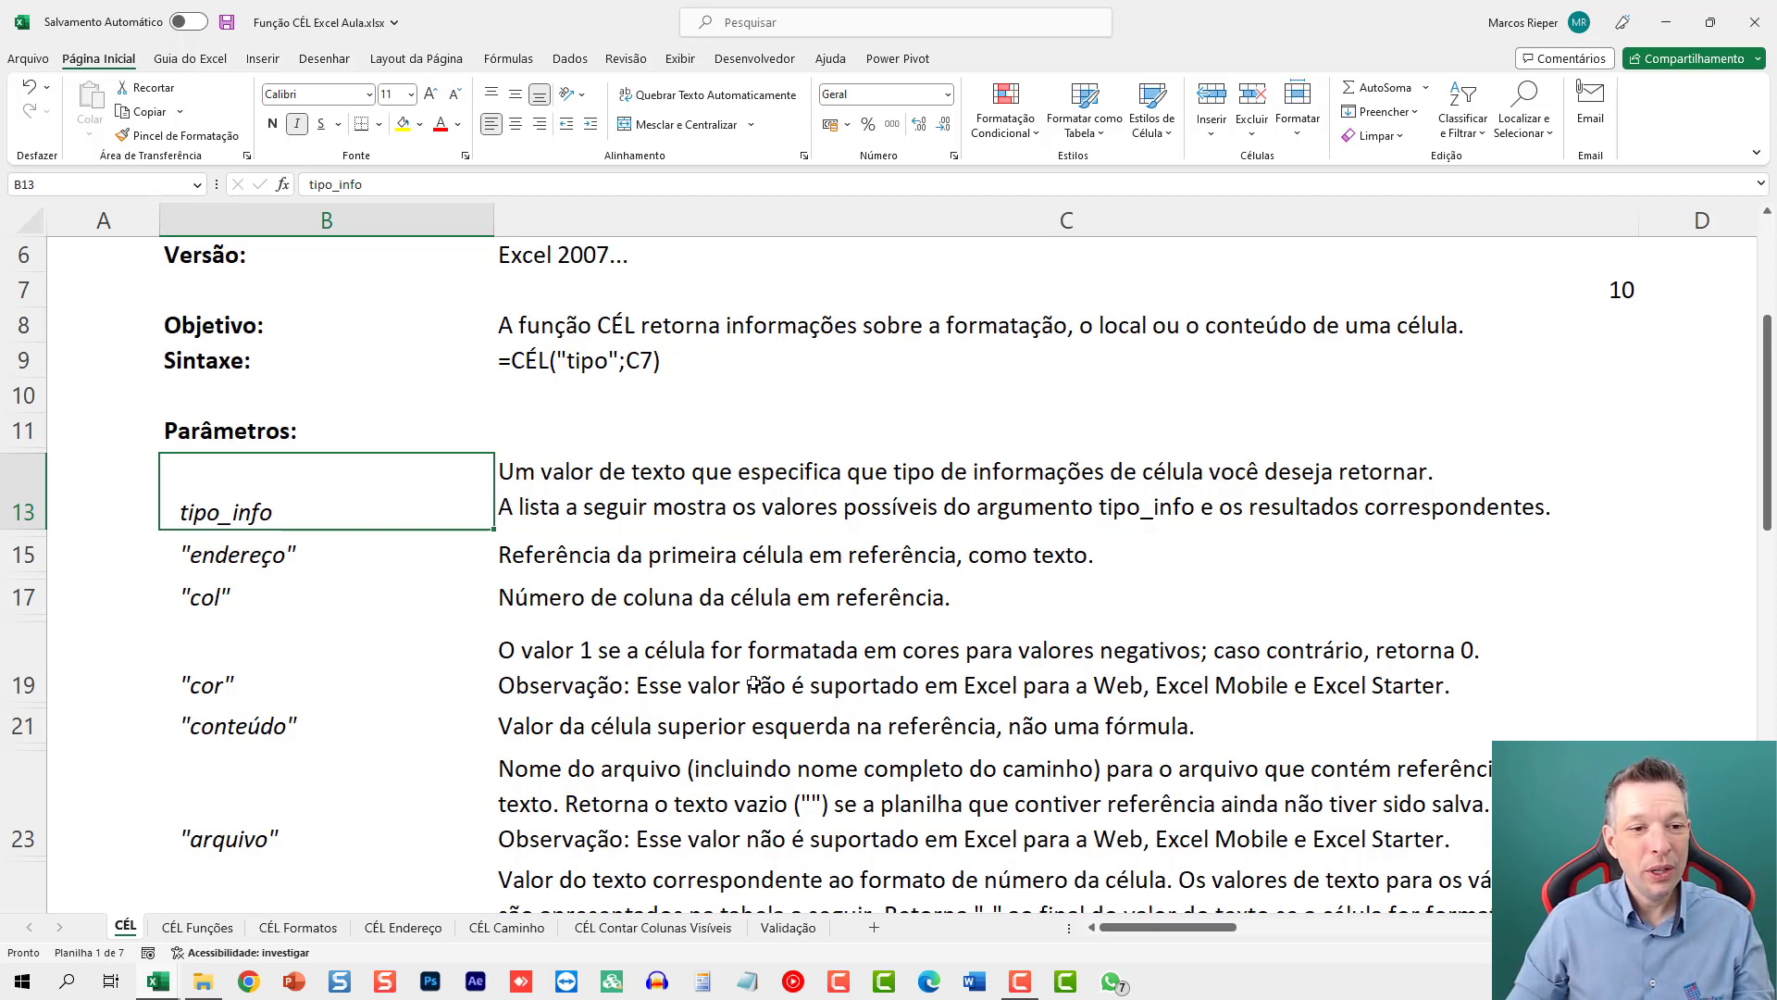
Step: Select the tipo_info options from "endereço" through "largura" to count them
{"action": "scroll", "coordinate": [756, 681], "scroll_direction": "down", "scroll_amount": 1}
{"action": "left_click_drag", "start_coordinate": [256, 453], "coordinate": [246, 678]}
{"action": "scroll", "coordinate": [247, 678], "scroll_direction": "down", "scroll_amount": 6}
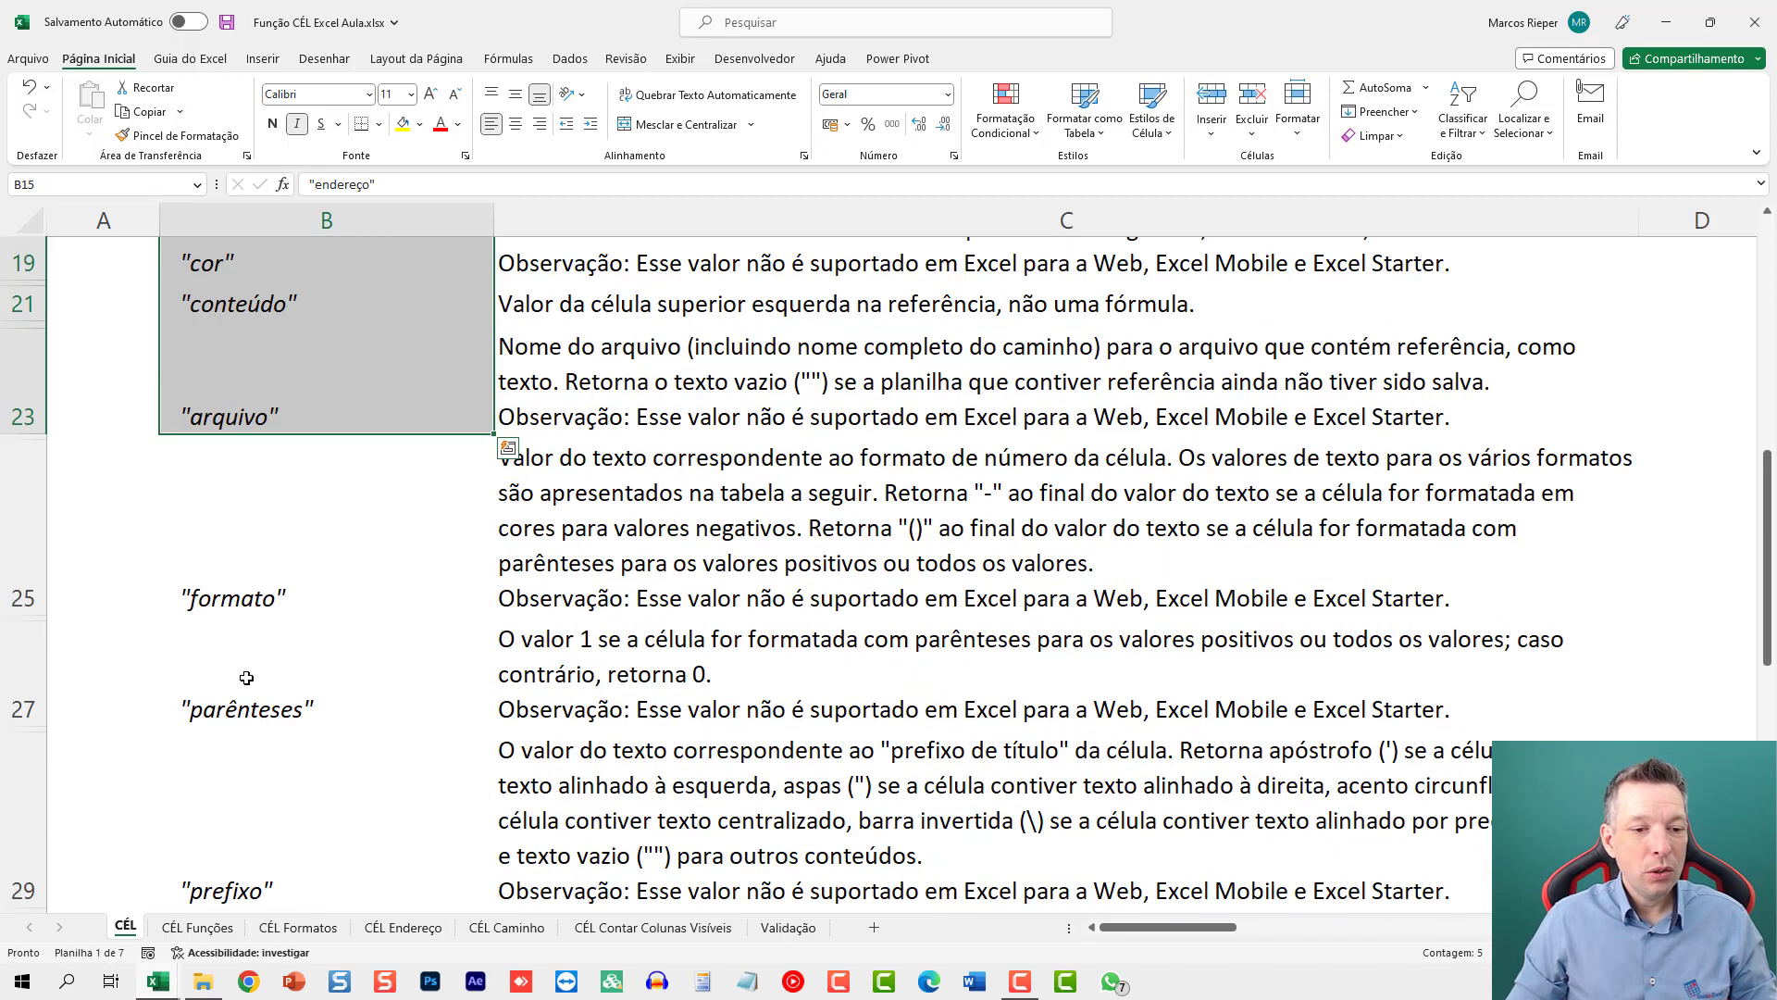
{"action": "scroll", "coordinate": [250, 736], "scroll_direction": "down", "scroll_amount": 2}
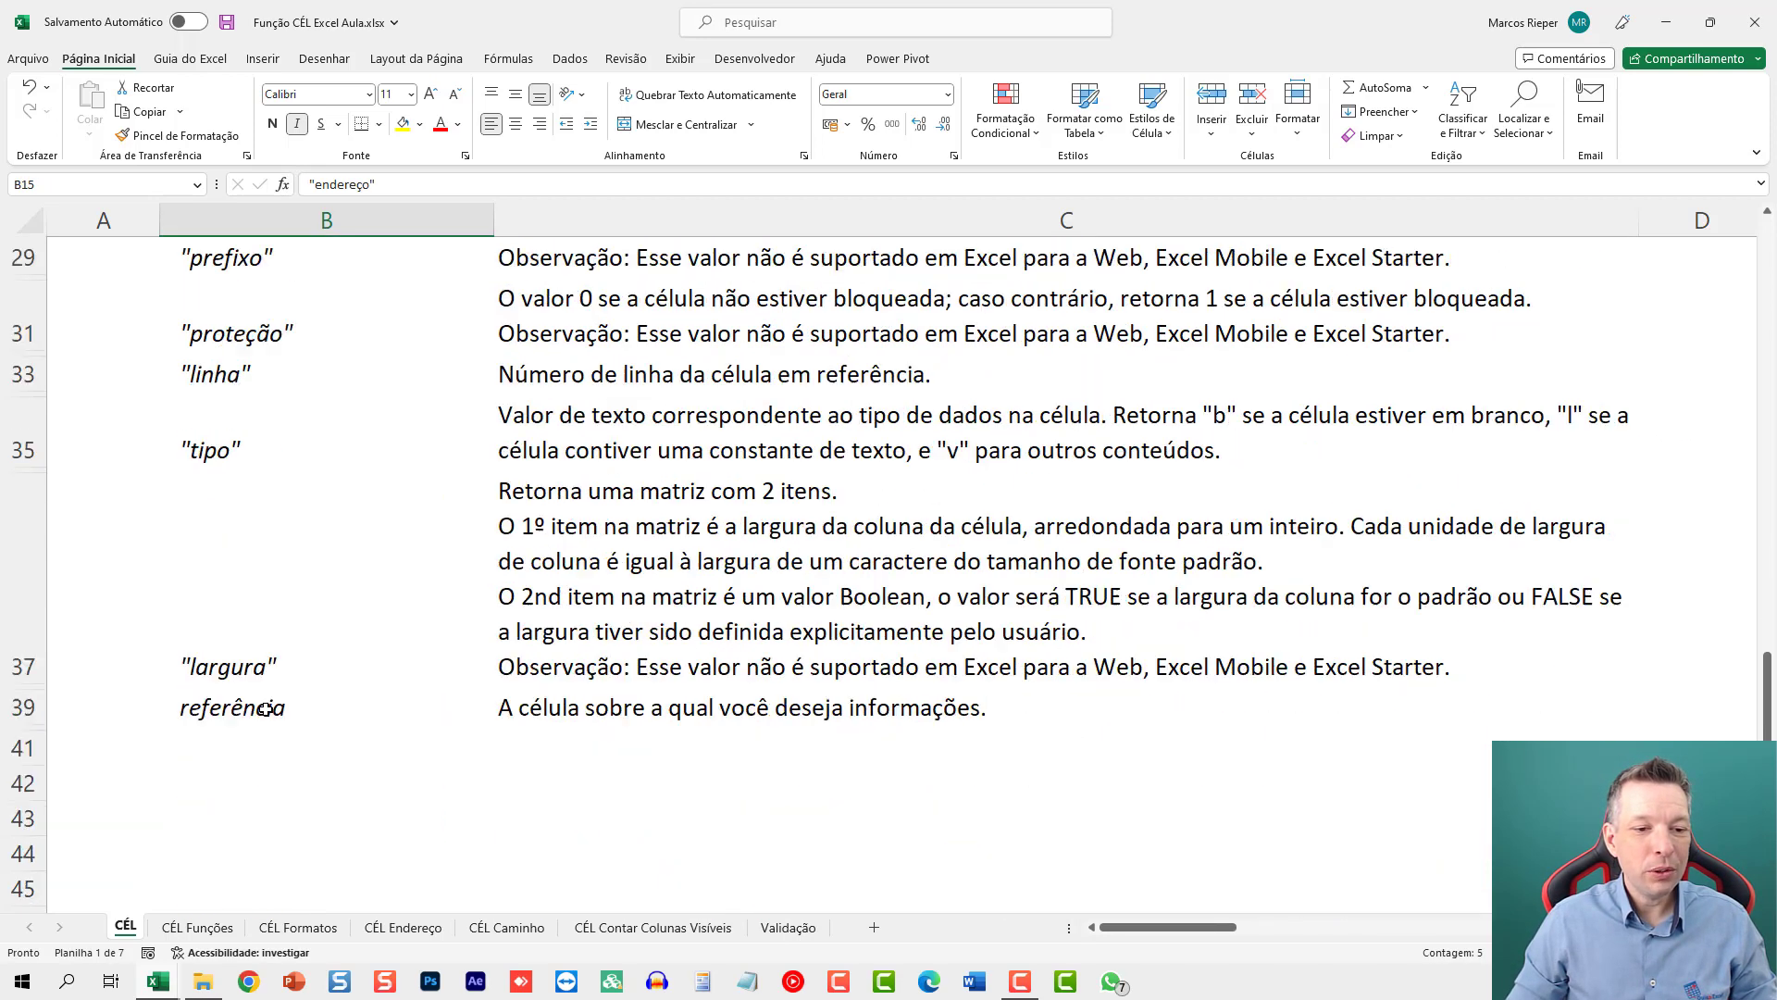
{"action": "left_click", "coordinate": [262, 665], "text": "shift"}
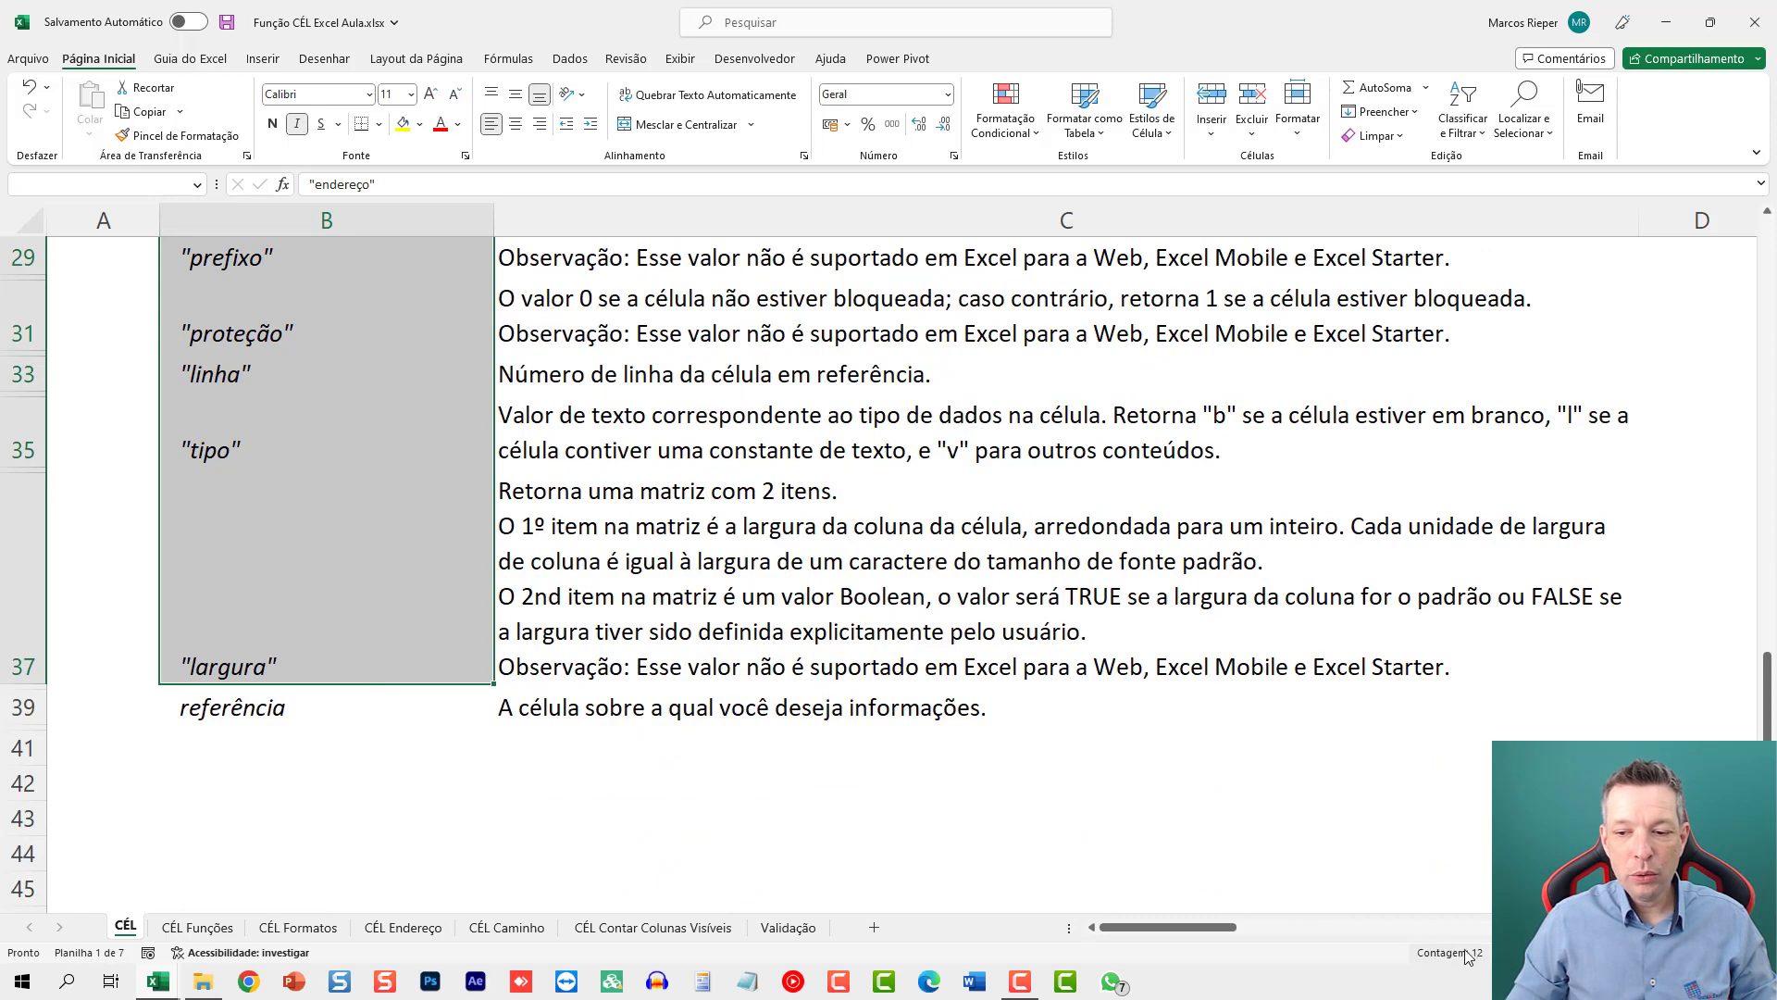
{"action": "scroll", "coordinate": [770, 567], "scroll_direction": "up", "scroll_amount": 5}
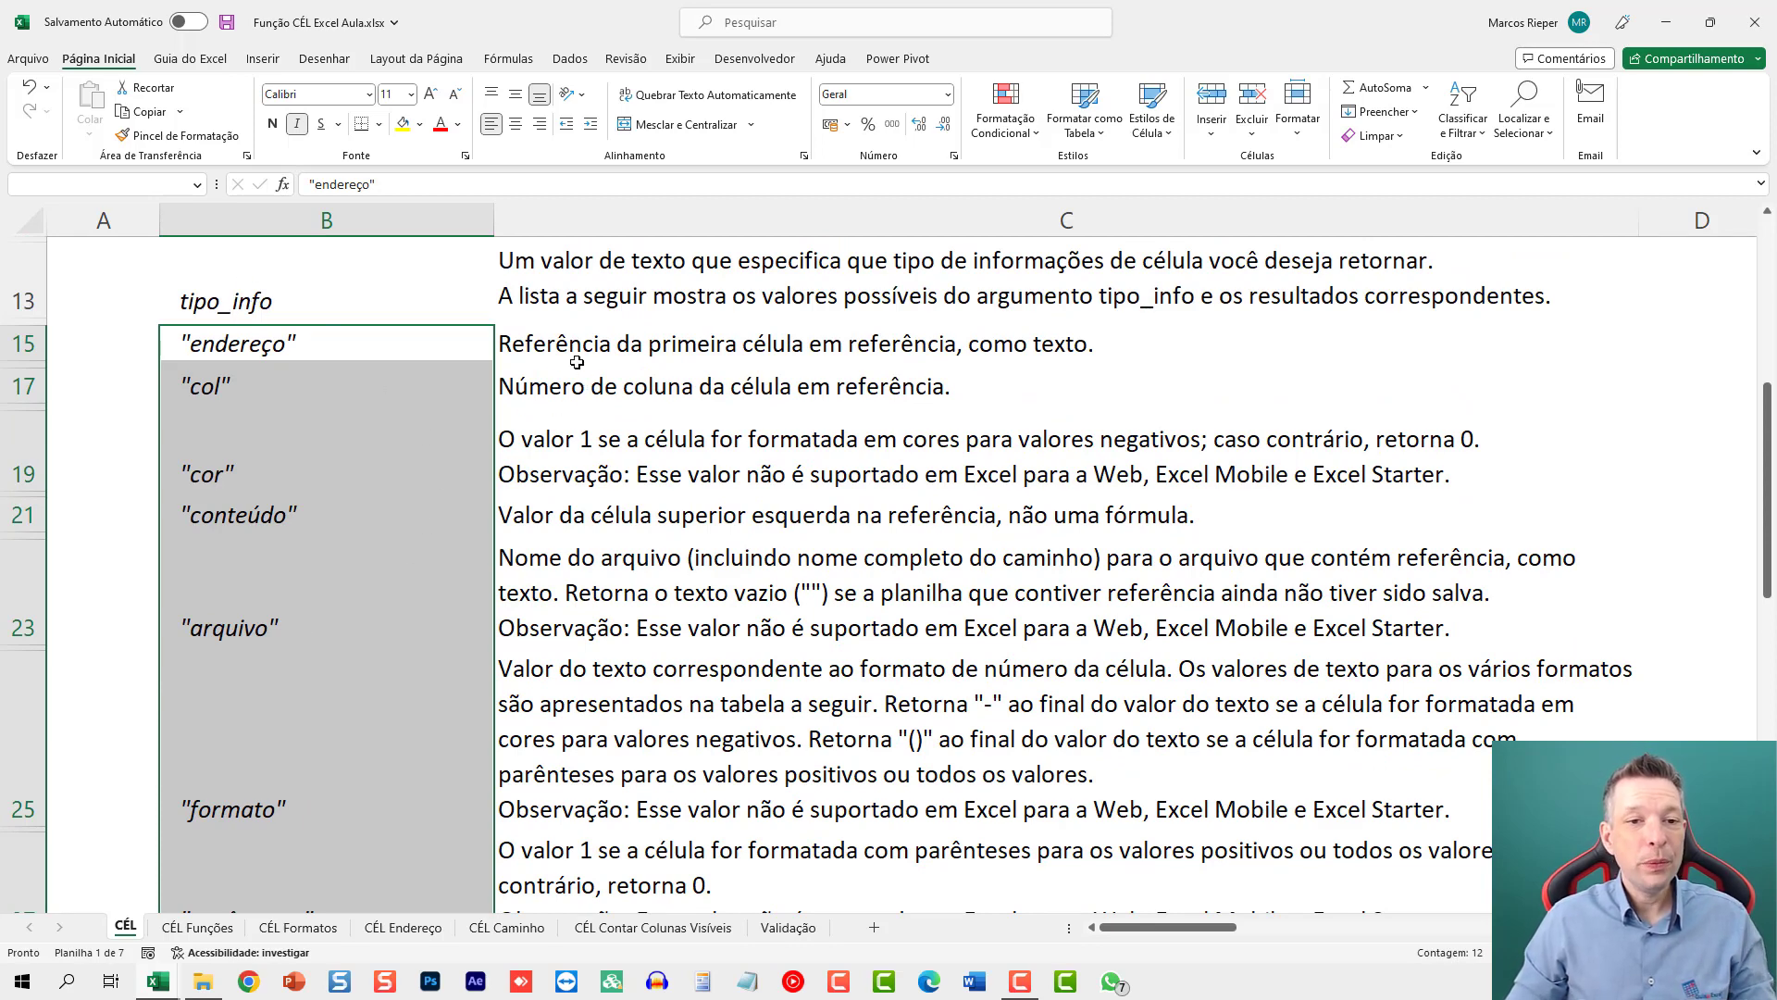
Step: Read the descriptions of the "endereço", "col", "cor", "conteúdo" and "arquivo" options
{"action": "left_click", "coordinate": [421, 346]}
{"action": "left_click", "coordinate": [576, 342]}
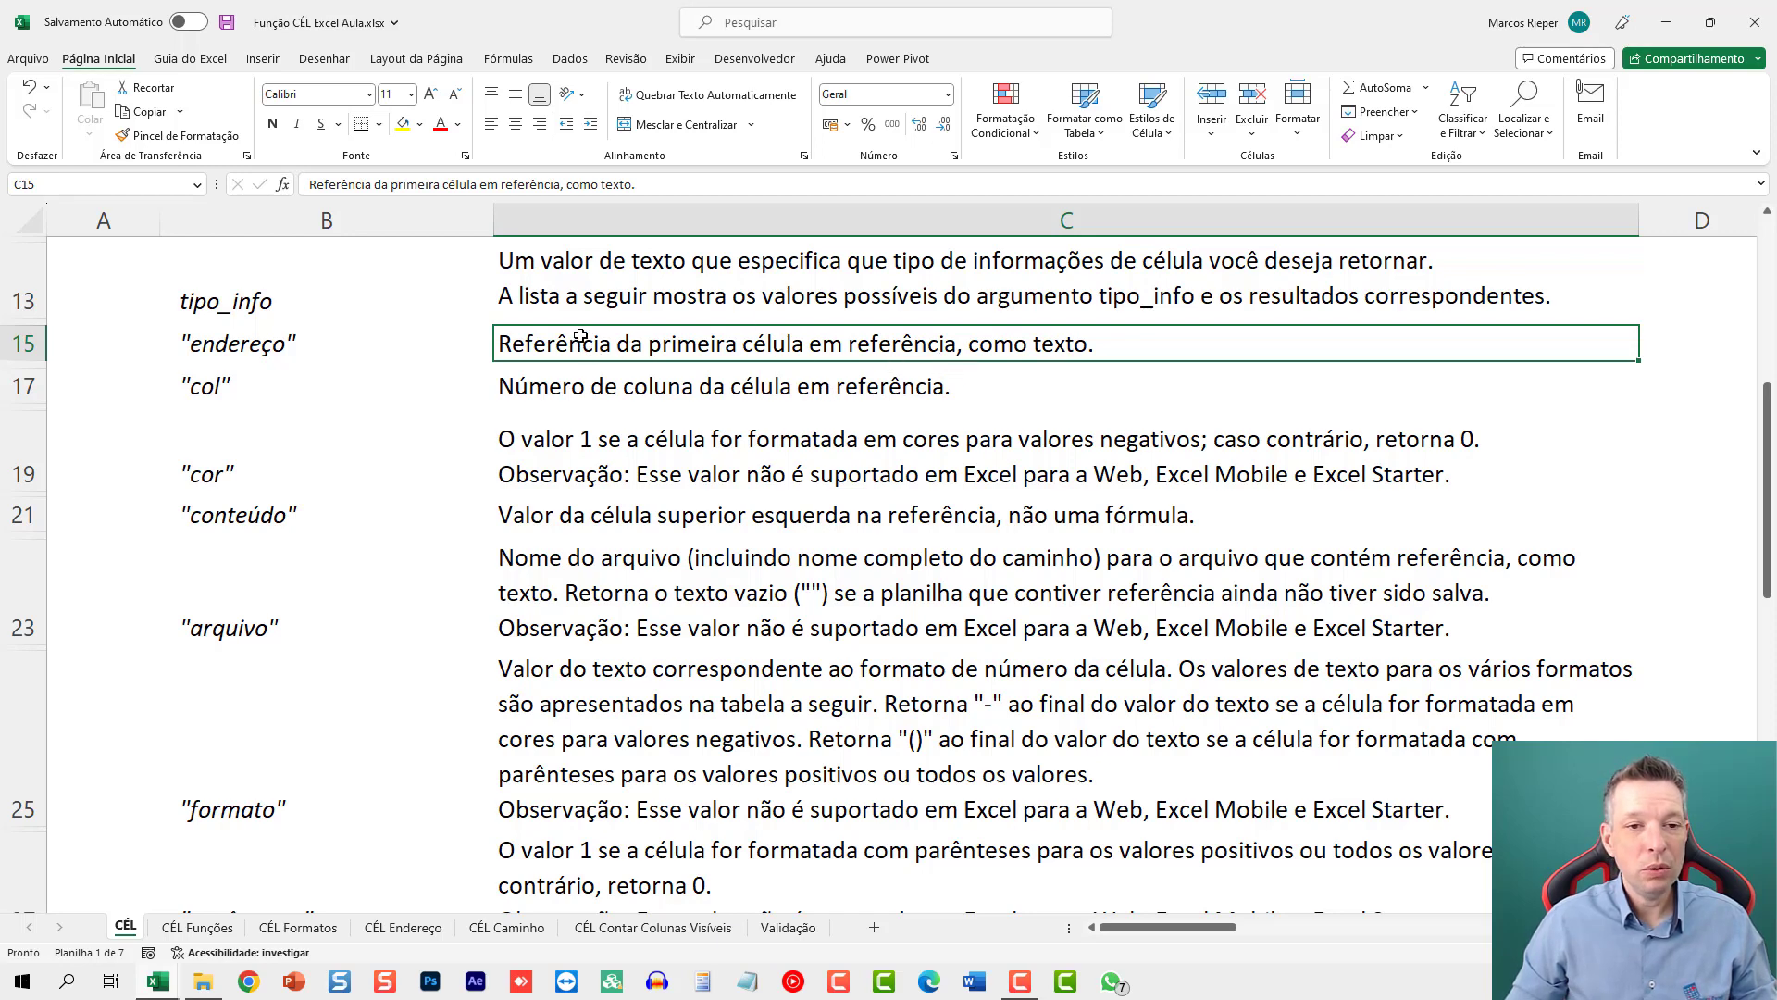
{"action": "left_click", "coordinate": [544, 388]}
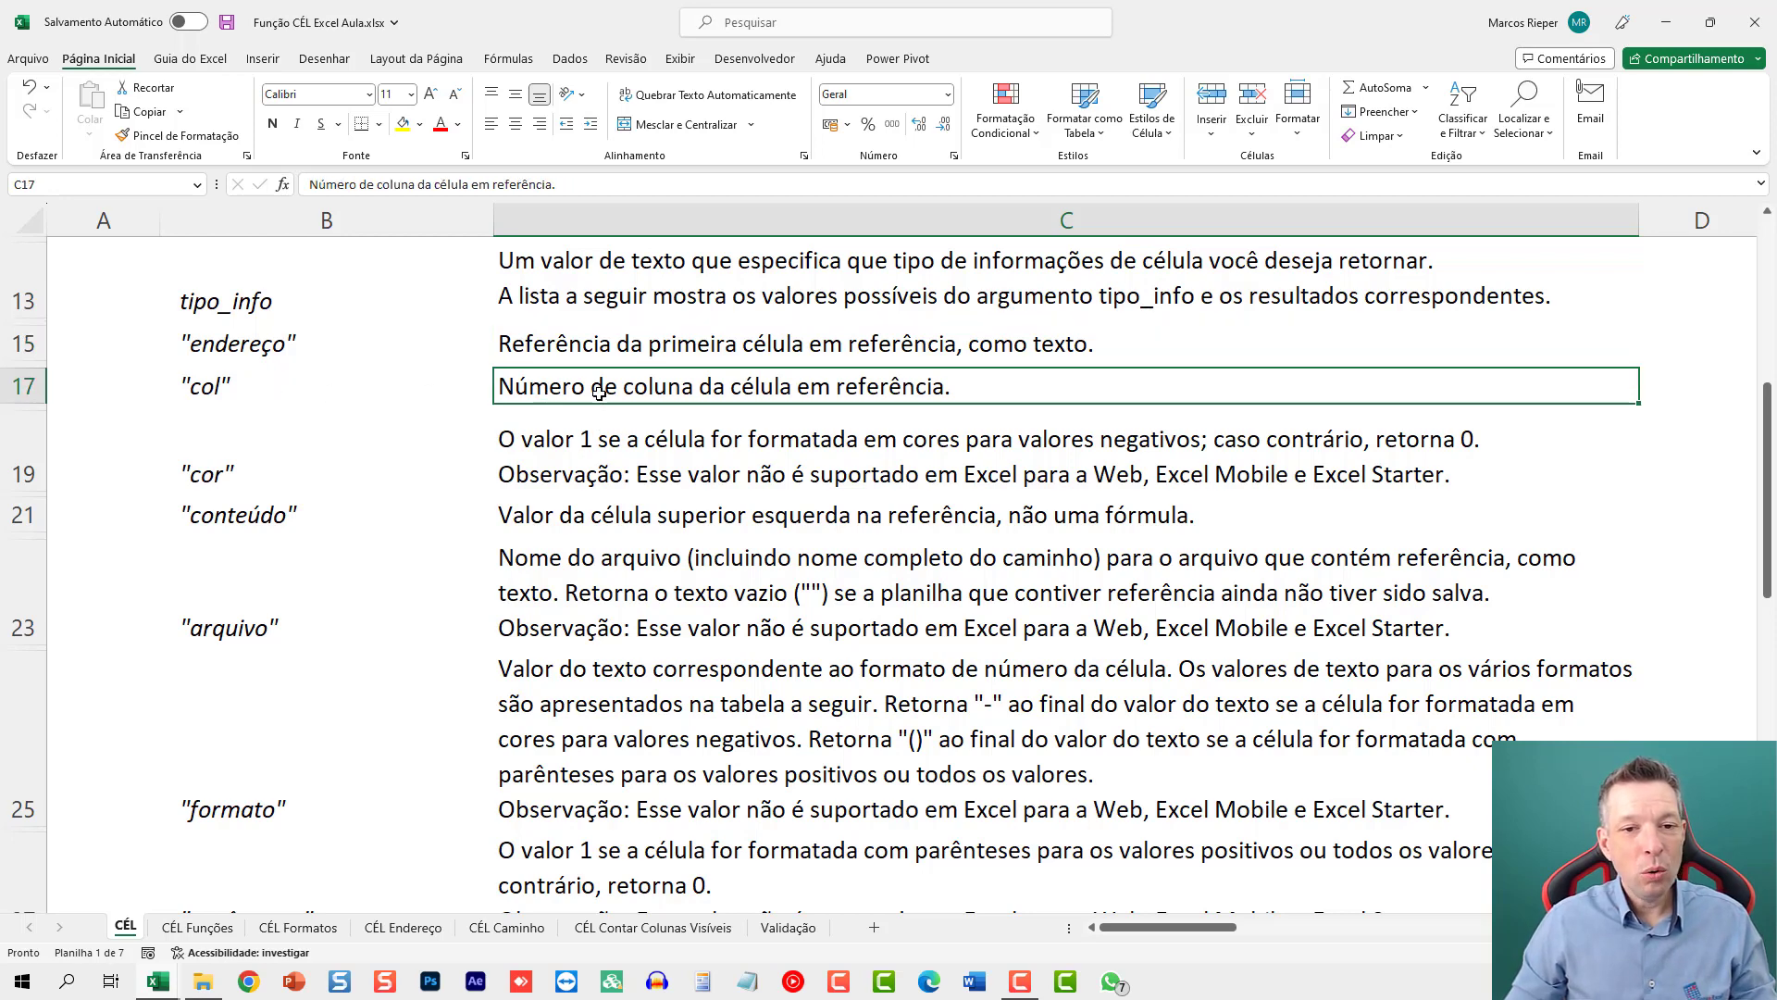
{"action": "scroll", "coordinate": [509, 469], "scroll_direction": "down", "scroll_amount": 1}
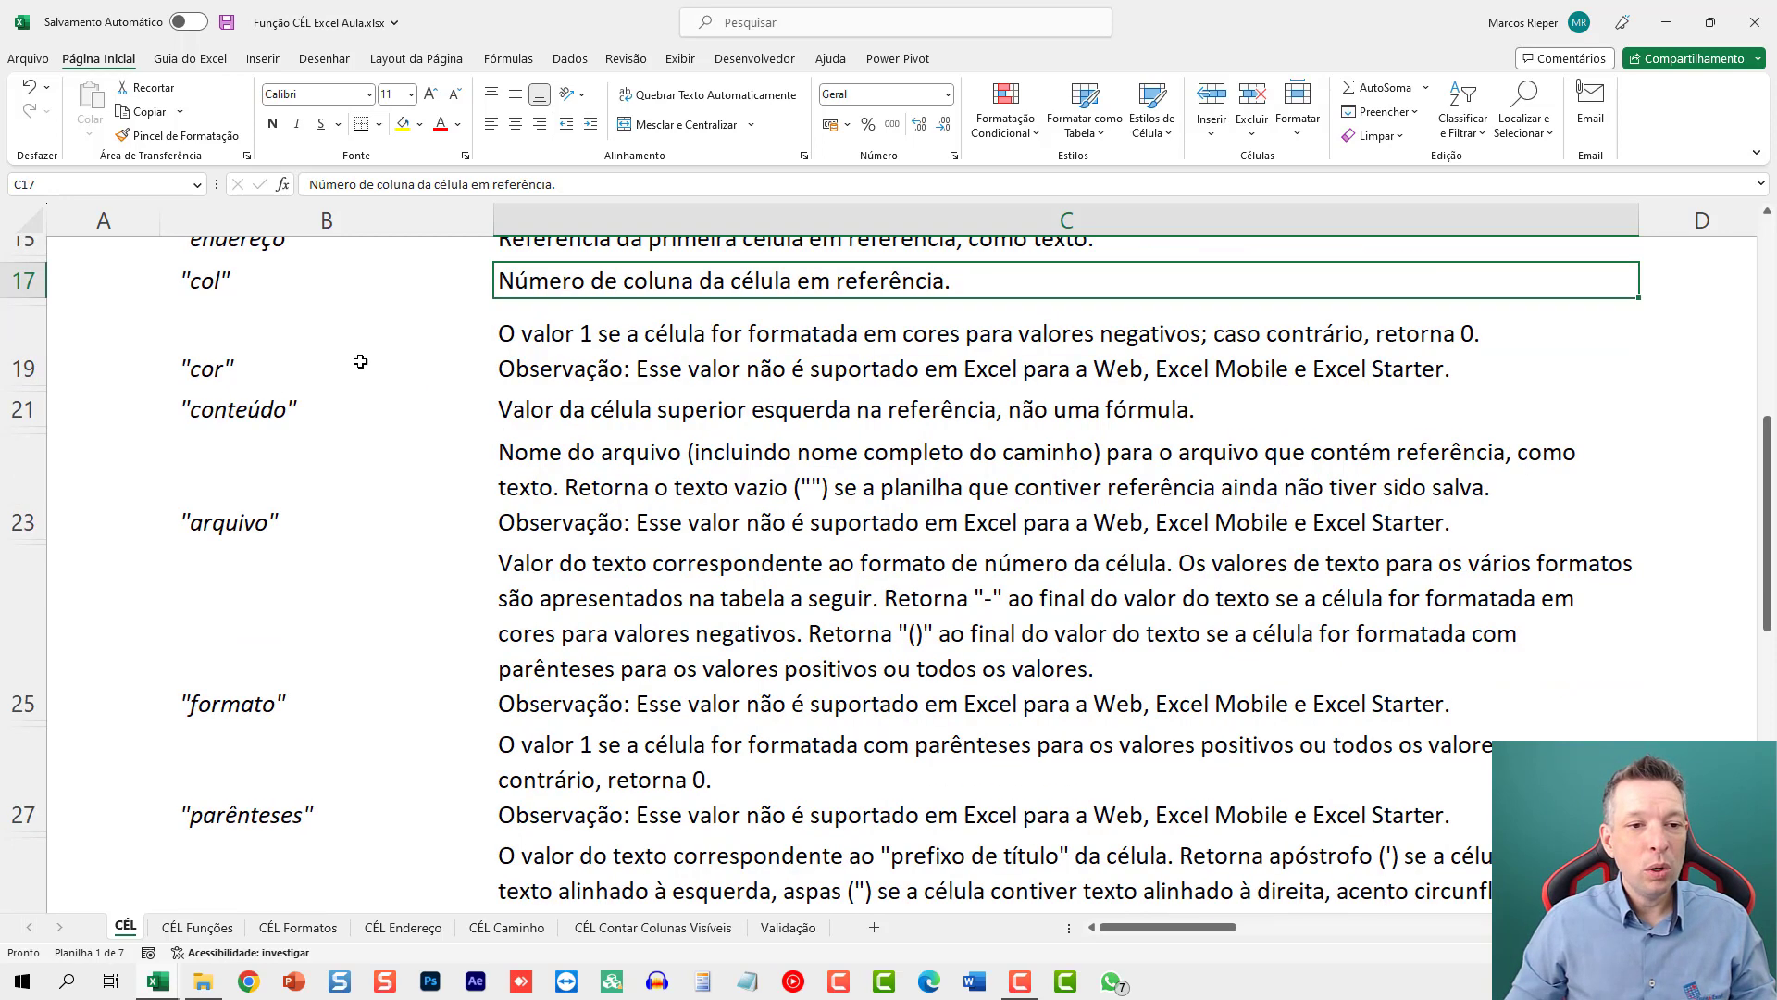
{"action": "left_click", "coordinate": [363, 361]}
{"action": "left_click", "coordinate": [561, 349]}
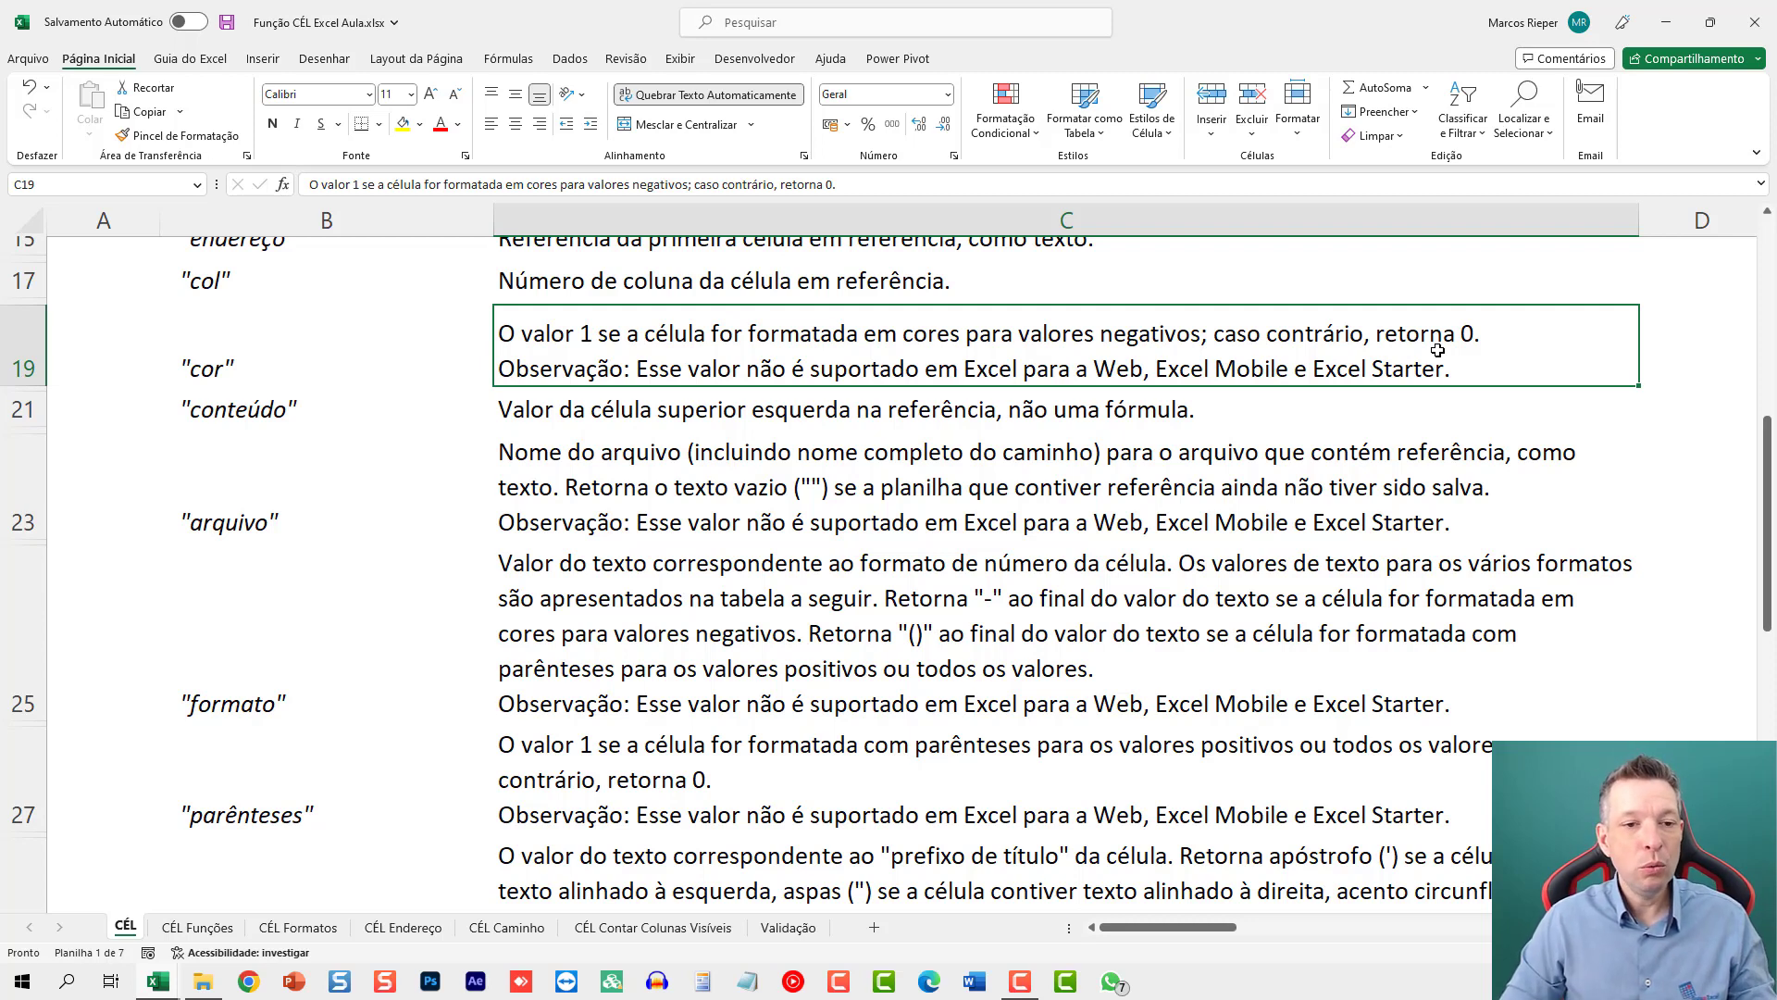
{"action": "key", "text": "Down"}
{"action": "key", "text": "Down"}
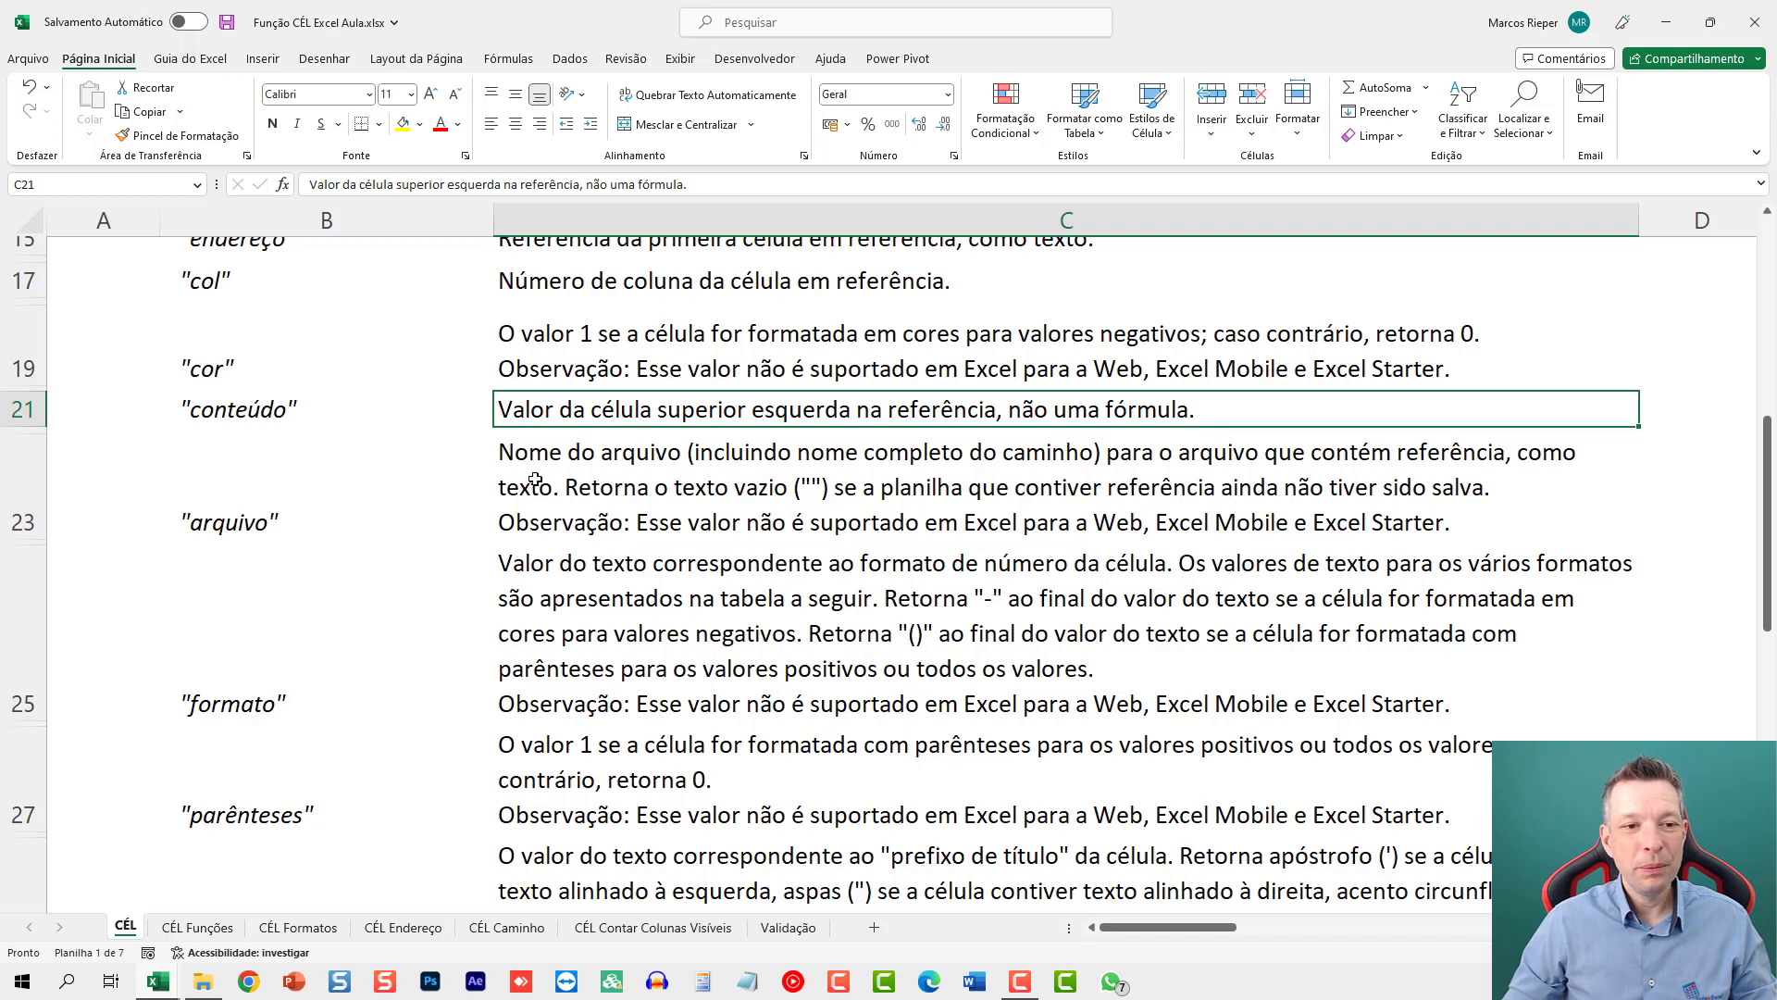
{"action": "left_click", "coordinate": [410, 519]}
{"action": "left_click", "coordinate": [585, 481]}
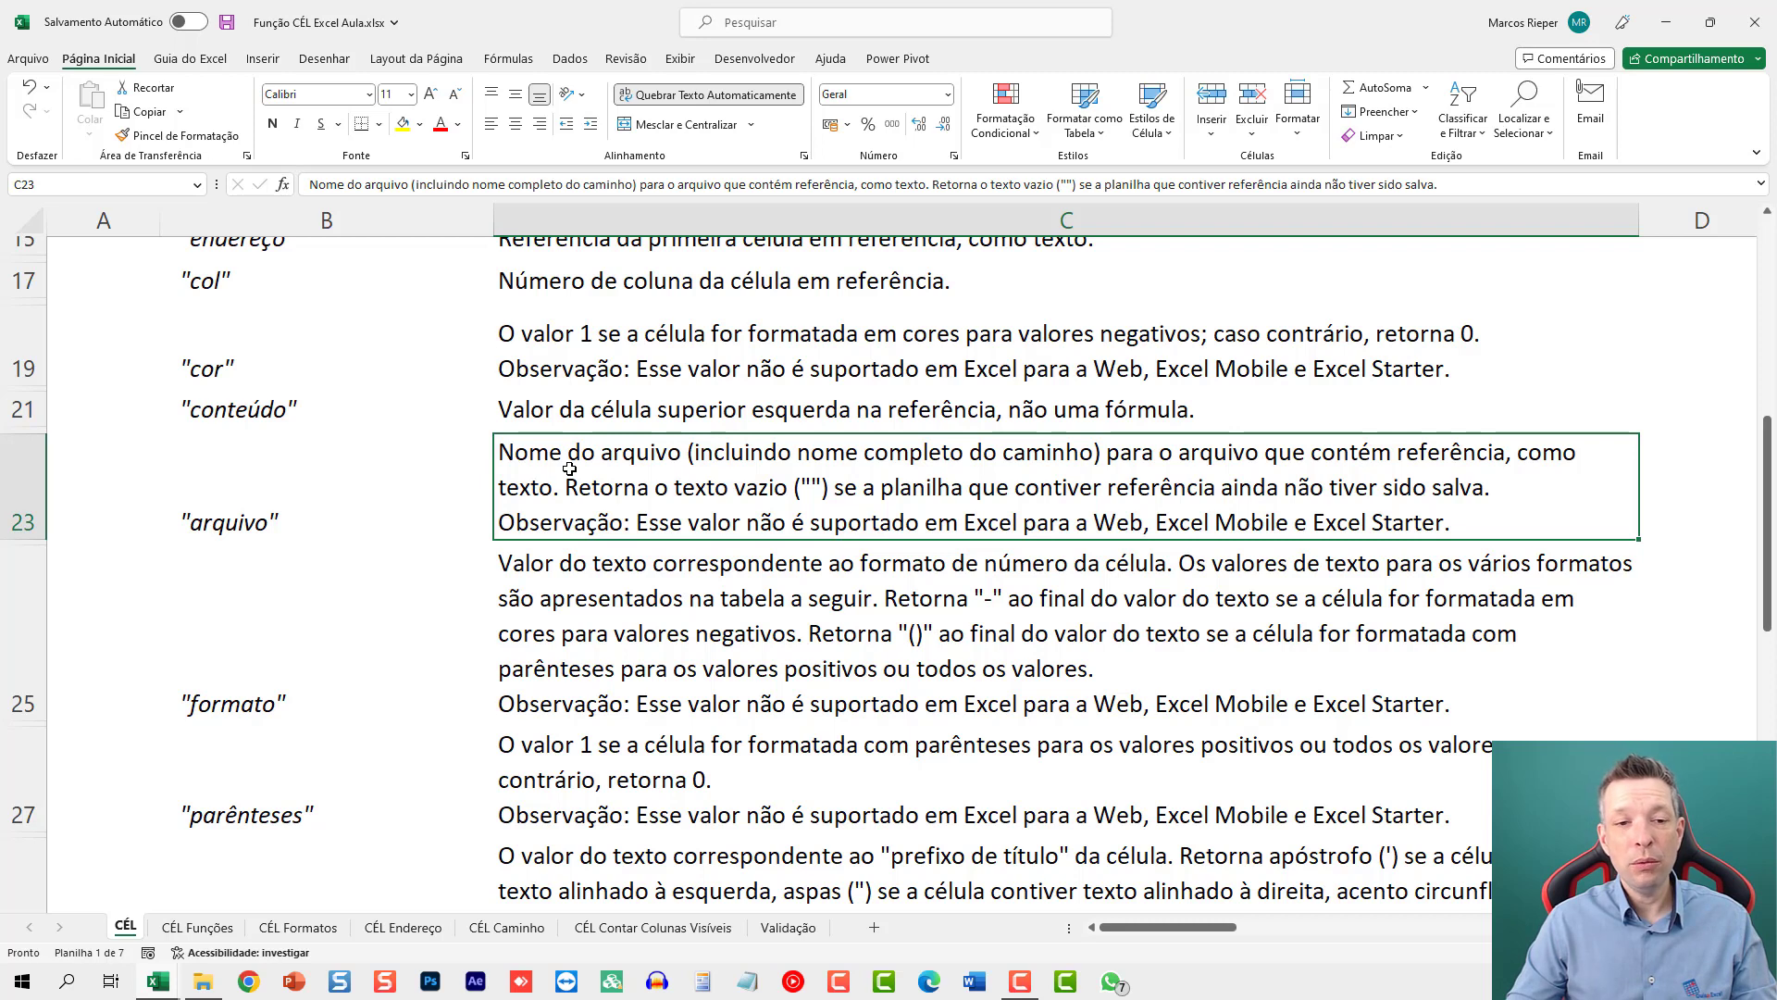
Step: Examine the descriptions of the "formato" and "parênteses" options
{"action": "scroll", "coordinate": [569, 468], "scroll_direction": "down", "scroll_amount": 1}
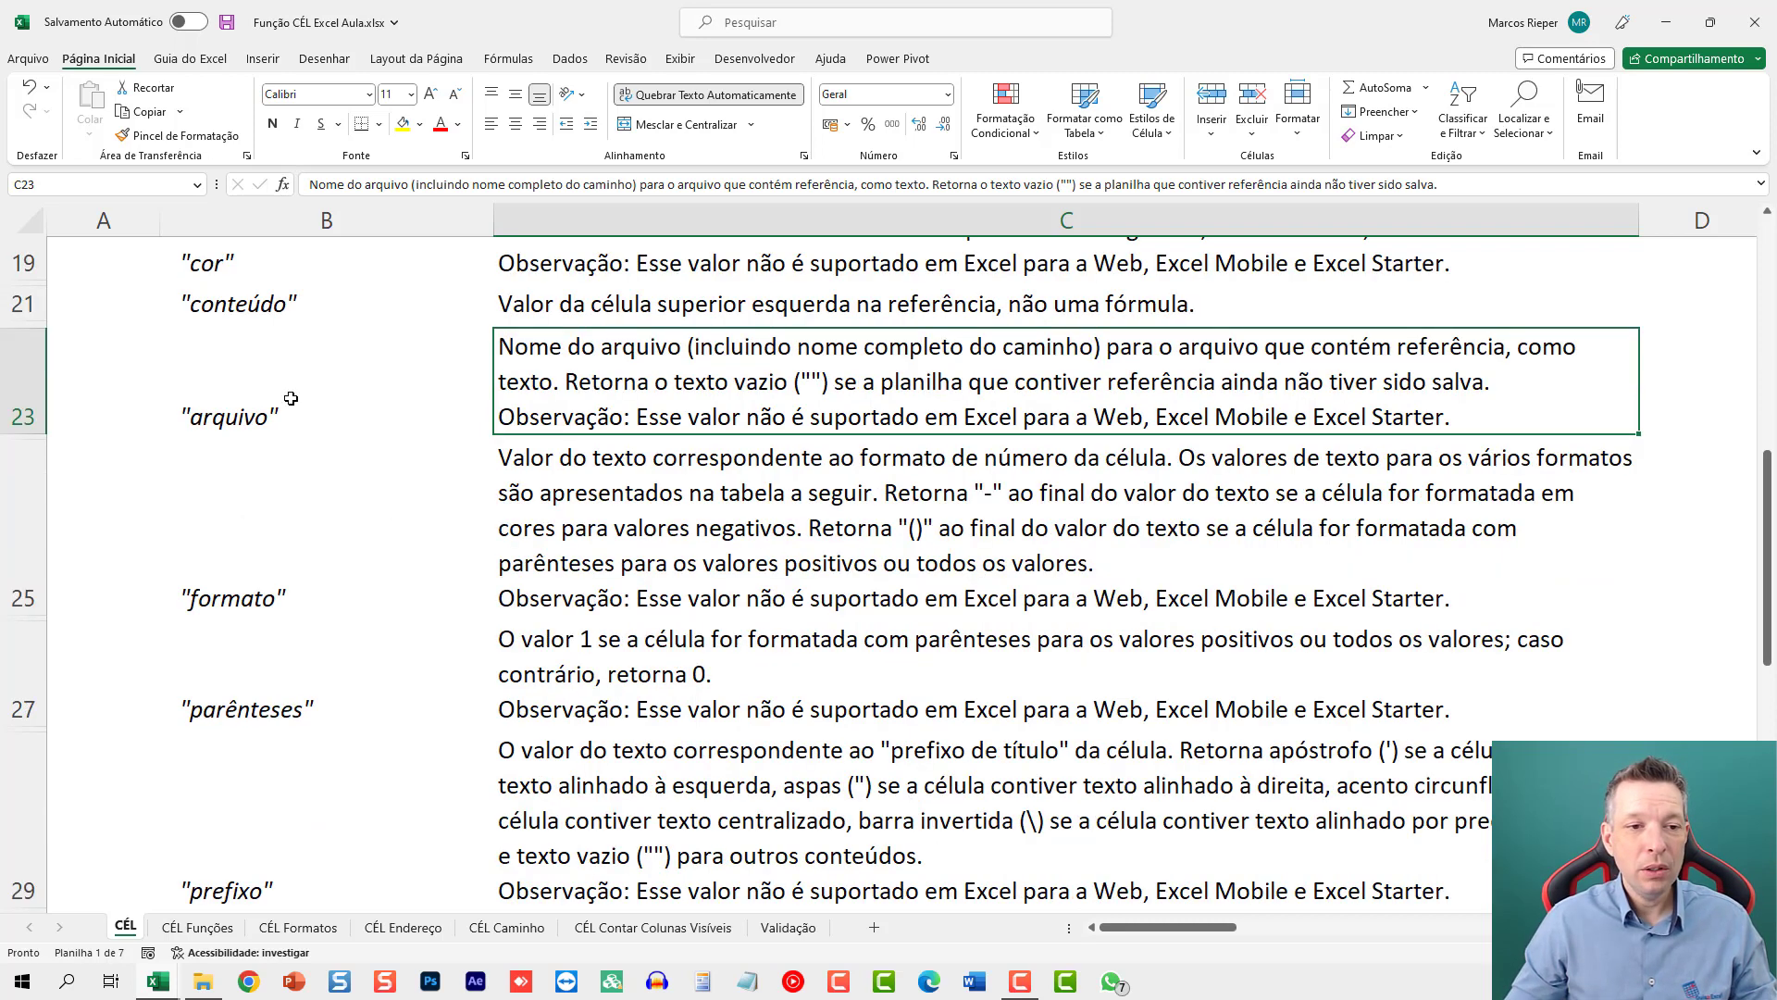
{"action": "left_click", "coordinate": [303, 352]}
{"action": "left_click", "coordinate": [340, 520]}
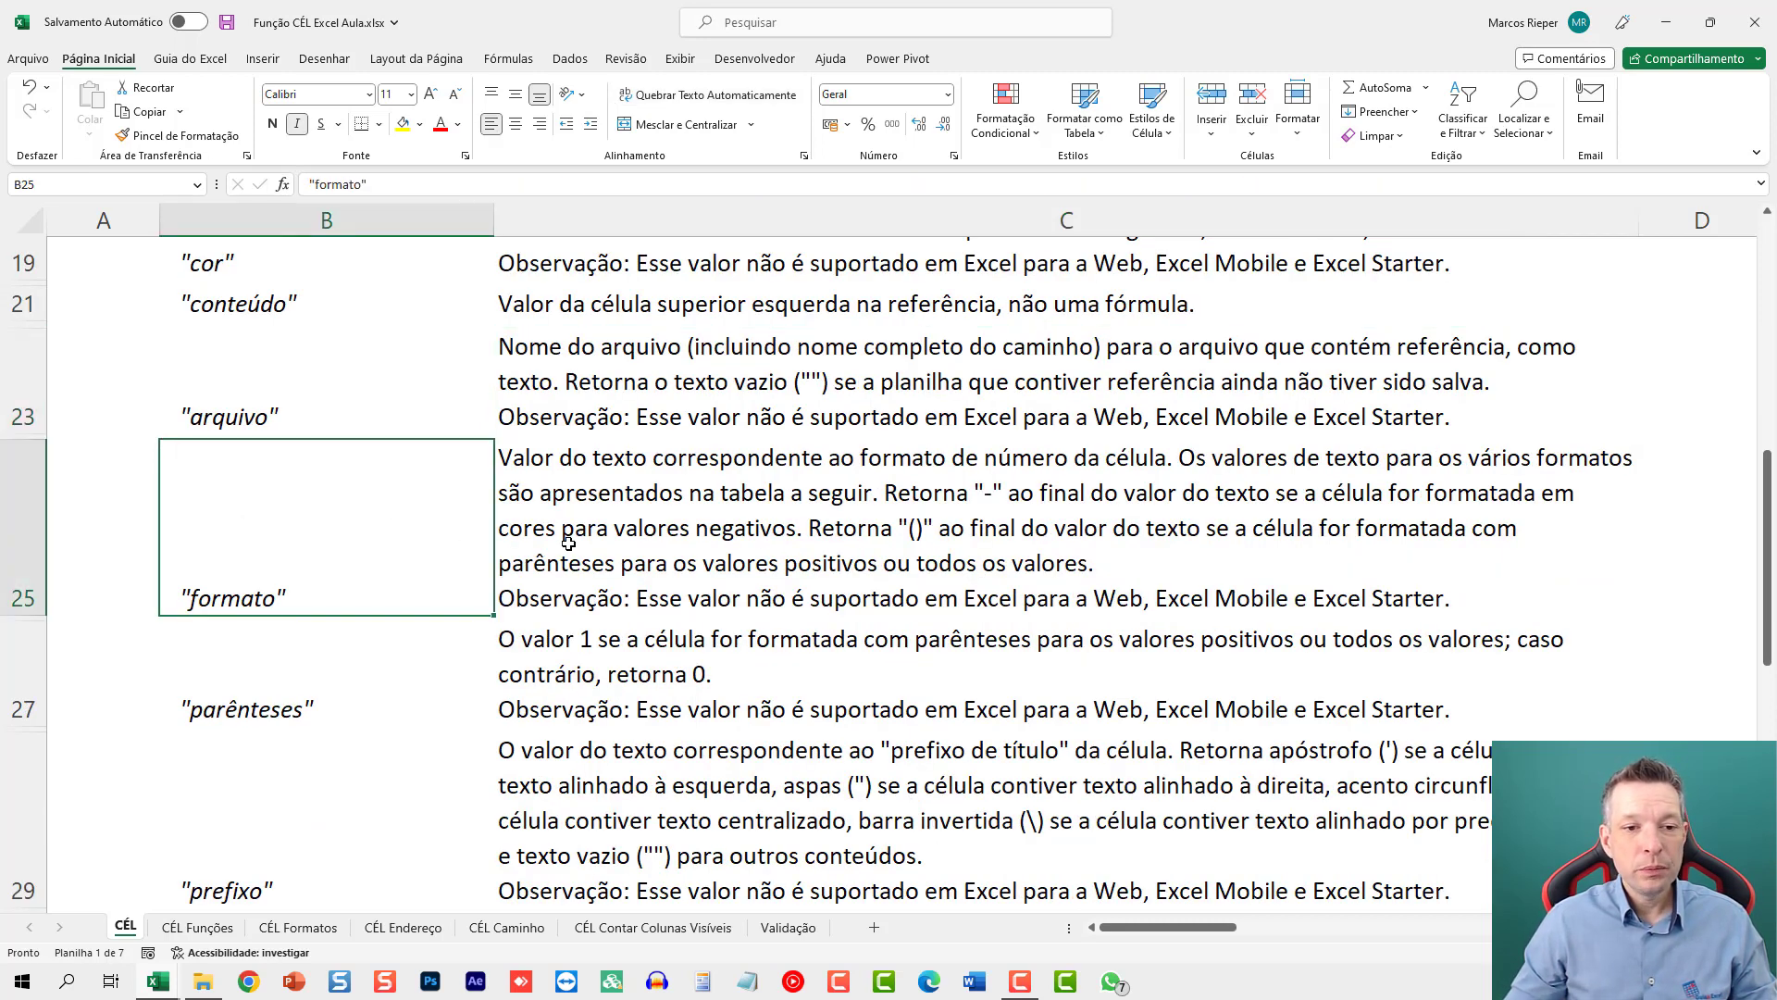
{"action": "scroll", "coordinate": [569, 544], "scroll_direction": "down", "scroll_amount": 1}
{"action": "left_click", "coordinate": [561, 364]}
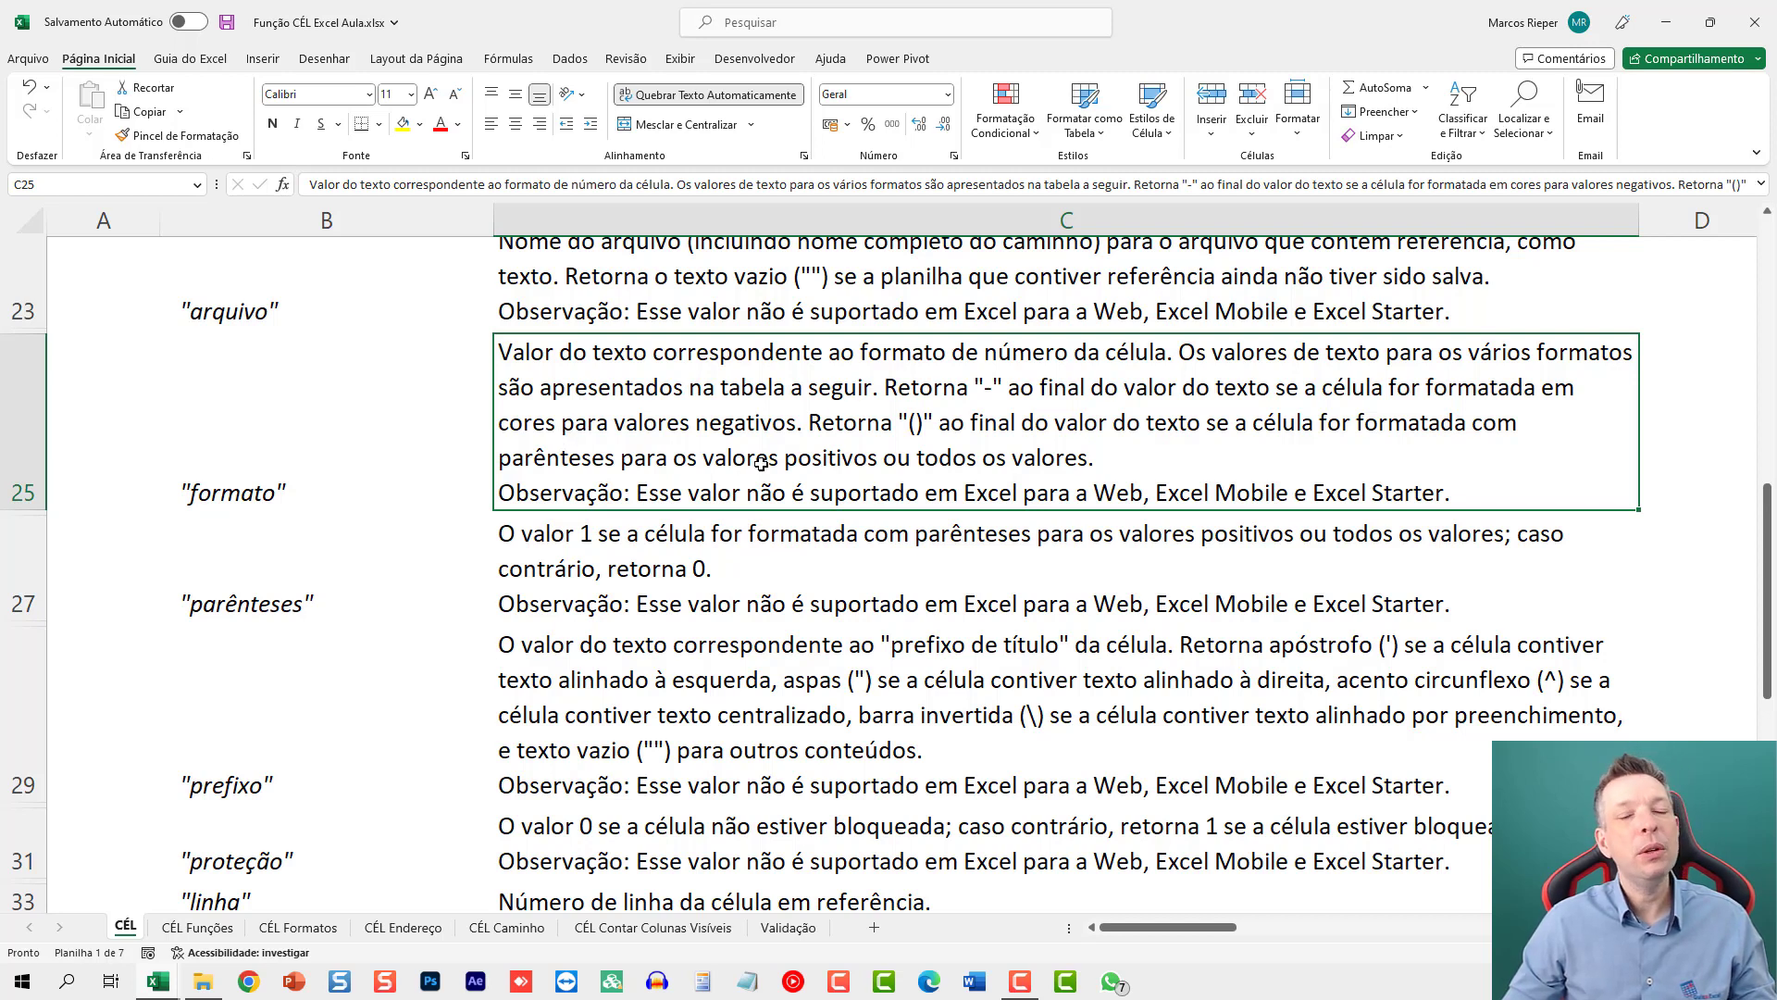
{"action": "left_click", "coordinate": [444, 413]}
{"action": "left_click", "coordinate": [593, 405]}
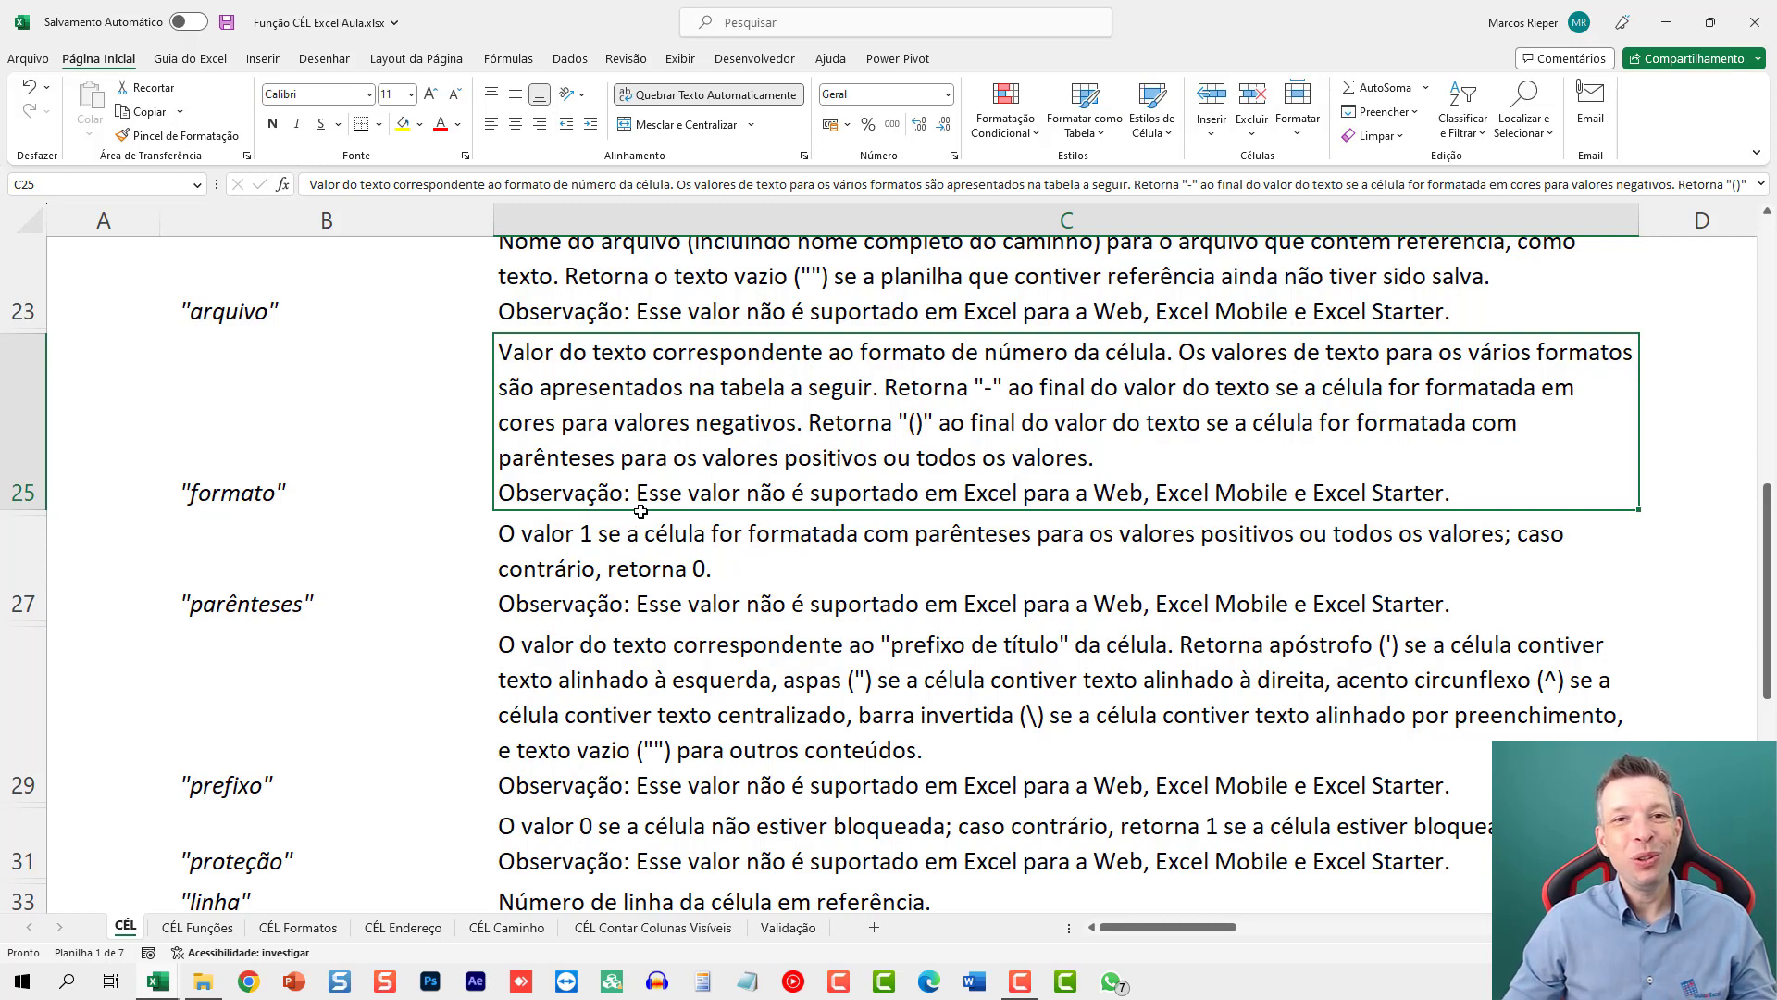
{"action": "scroll", "coordinate": [665, 496], "scroll_direction": "down", "scroll_amount": 1}
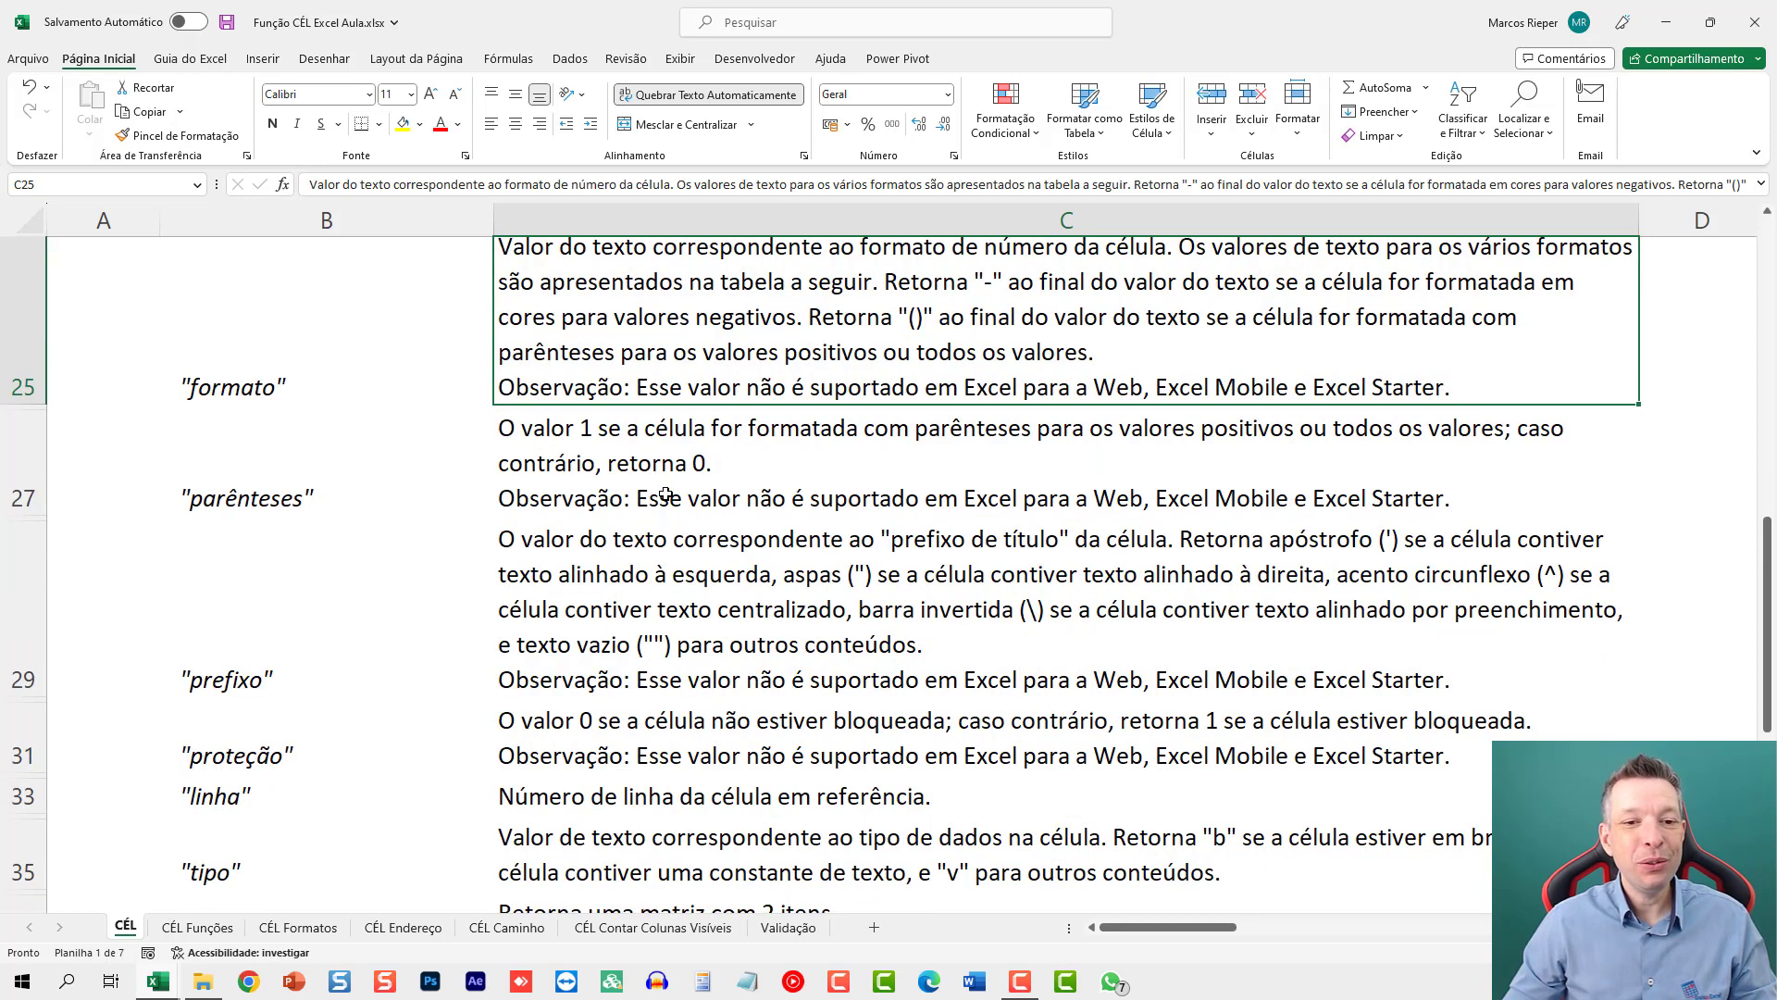
{"action": "left_click", "coordinate": [571, 465]}
{"action": "left_click", "coordinate": [324, 375]}
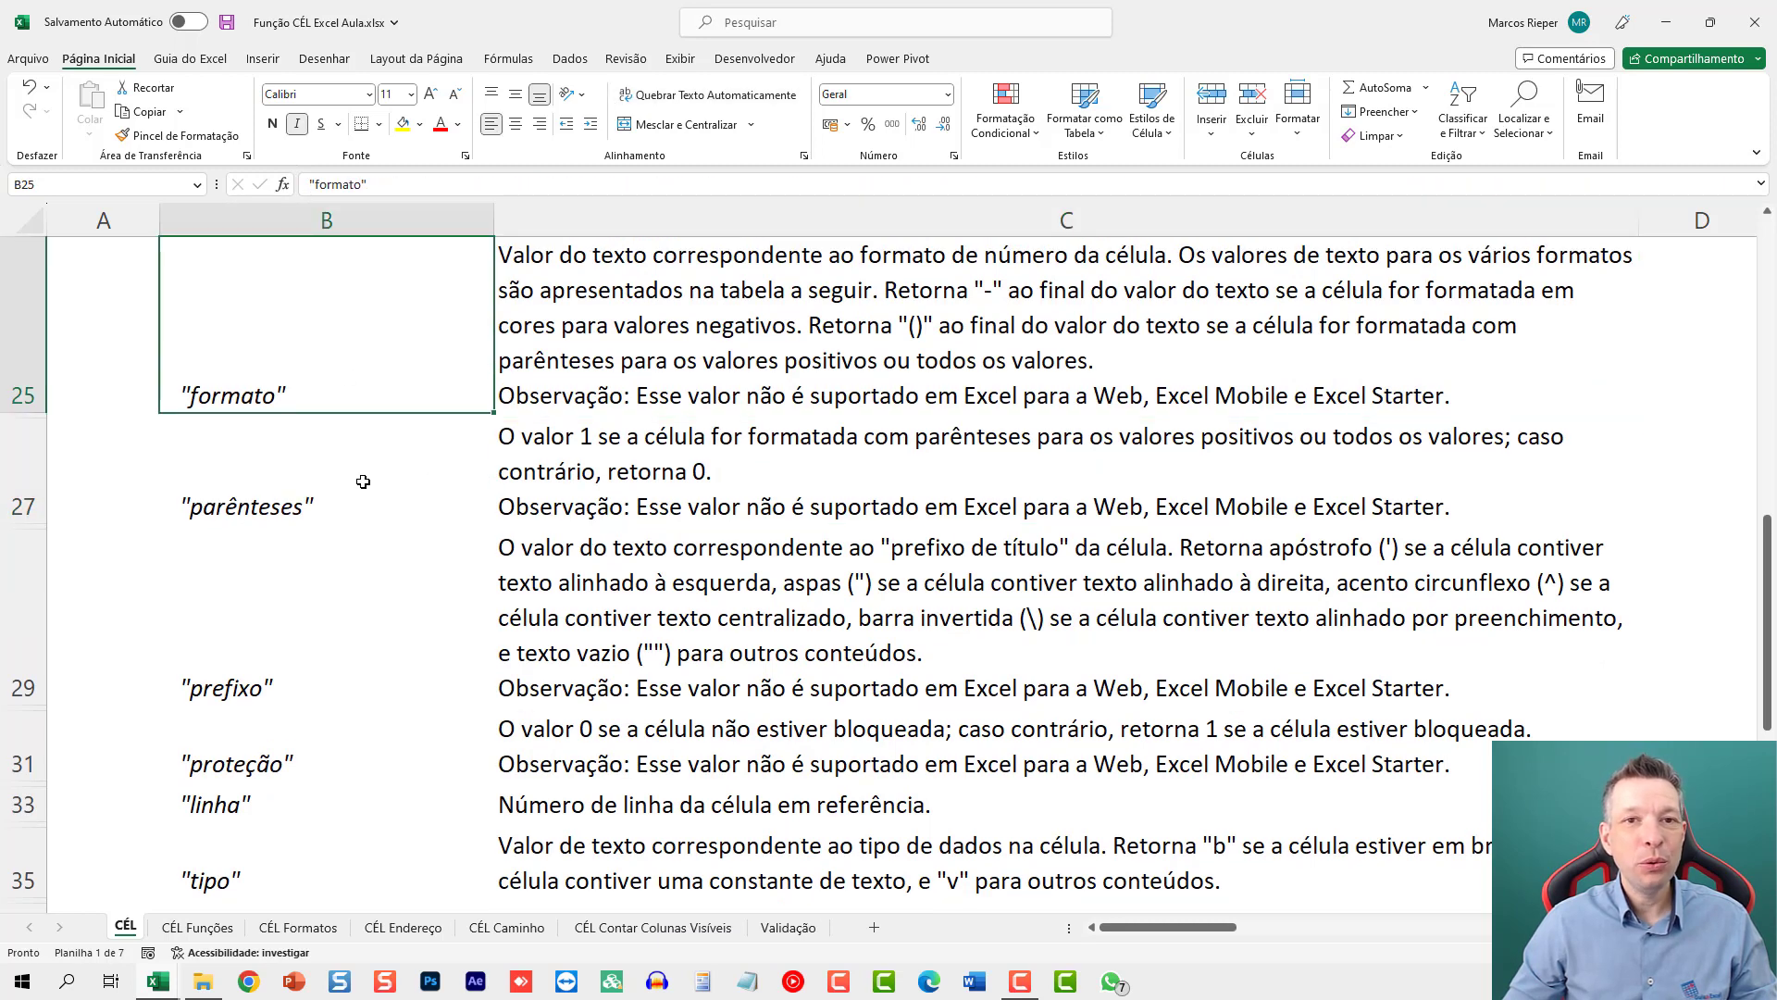
{"action": "left_click", "coordinate": [382, 452]}
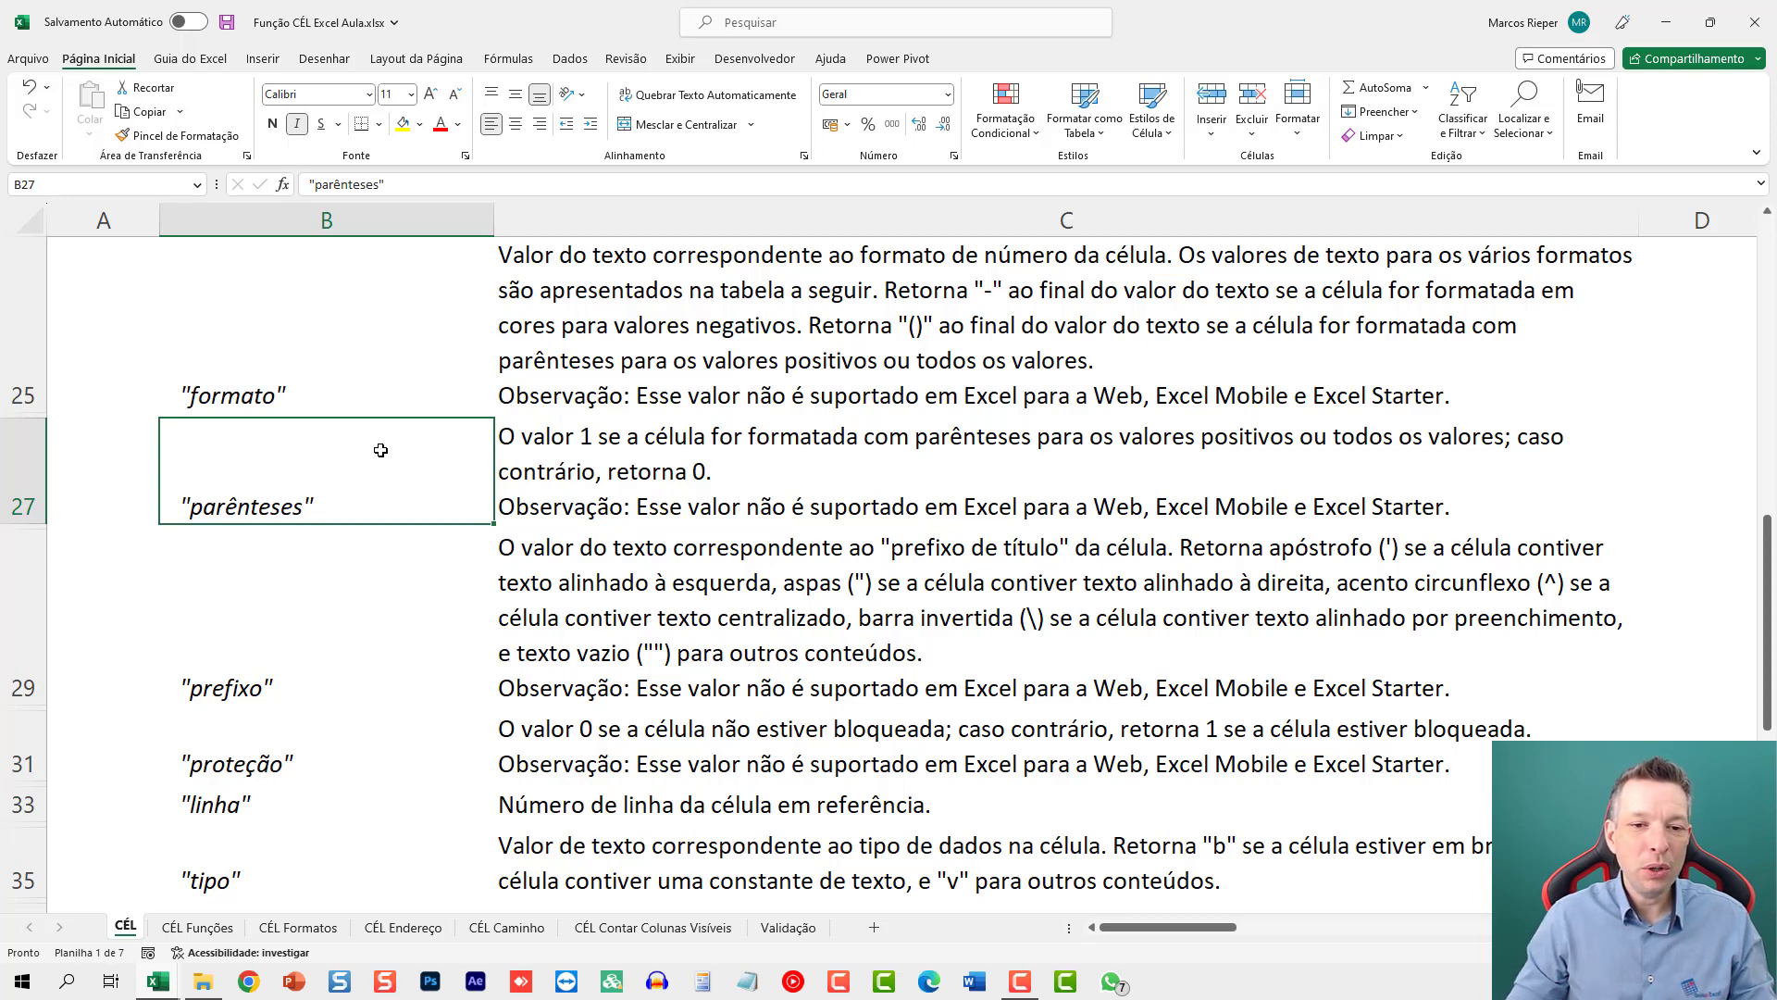
{"action": "scroll", "coordinate": [538, 494], "scroll_direction": "down", "scroll_amount": 1}
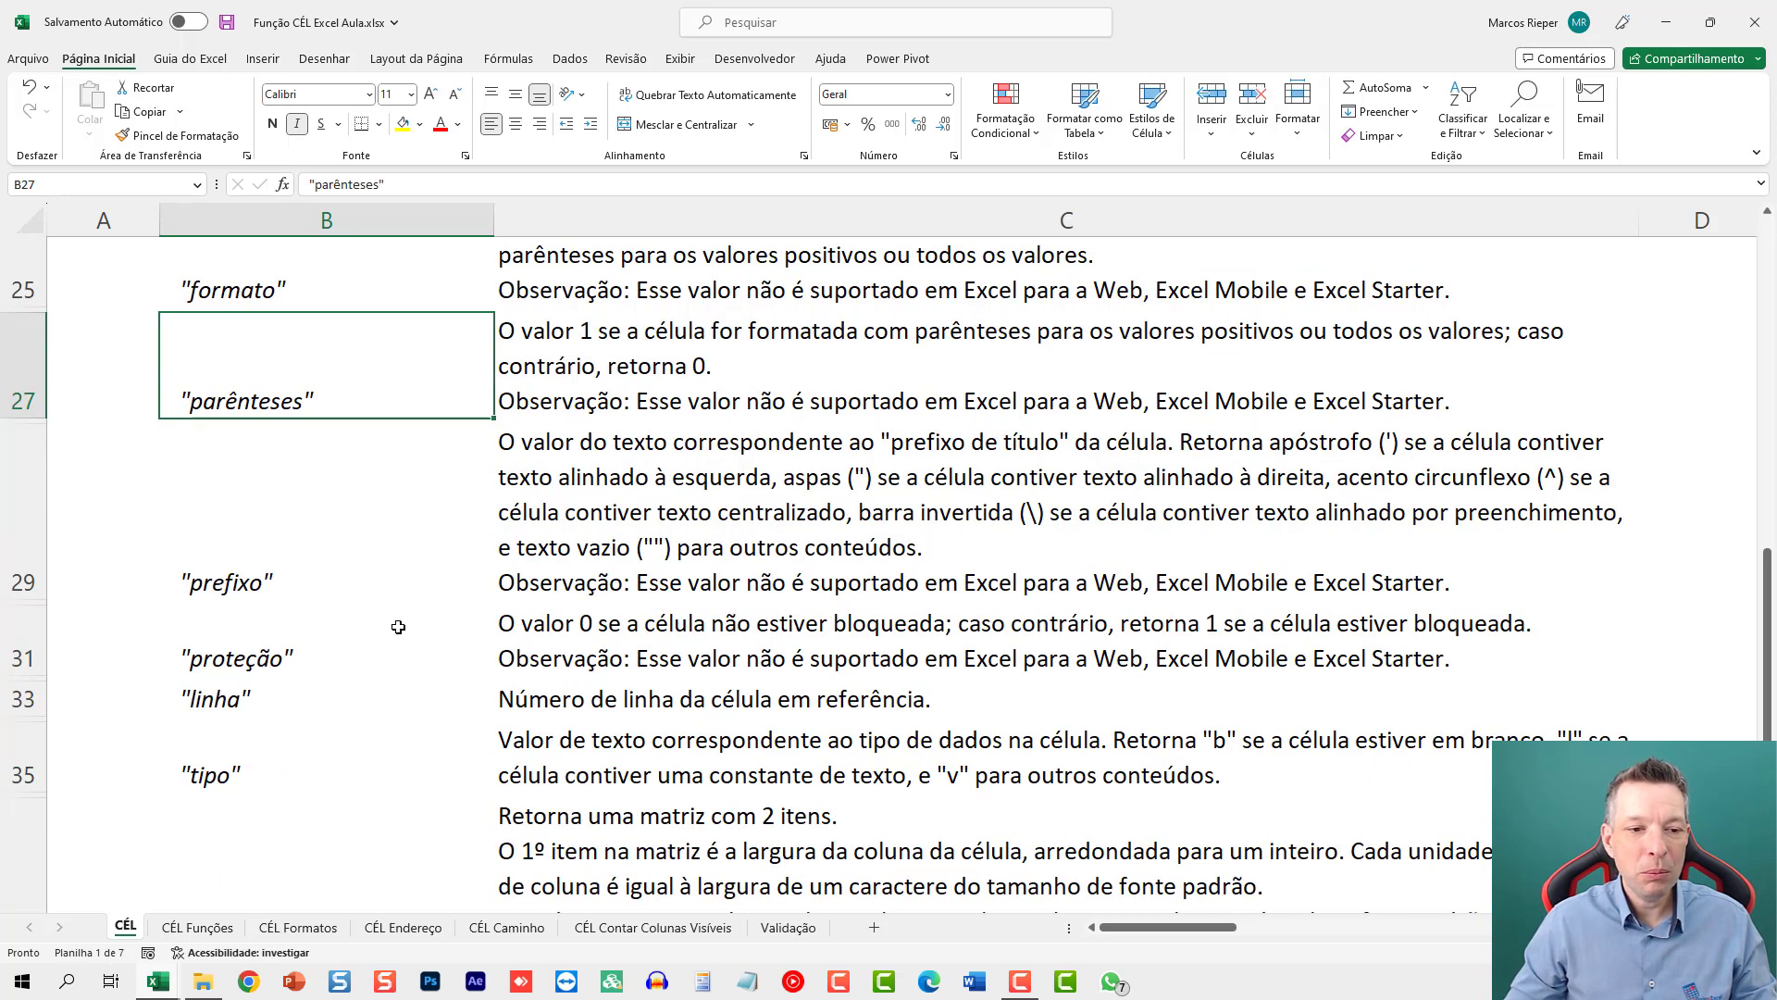
Step: Read the descriptions of the "prefixo", "proteção", "linha", "tipo" and "largura" options and the referência argument
{"action": "left_click", "coordinate": [330, 524]}
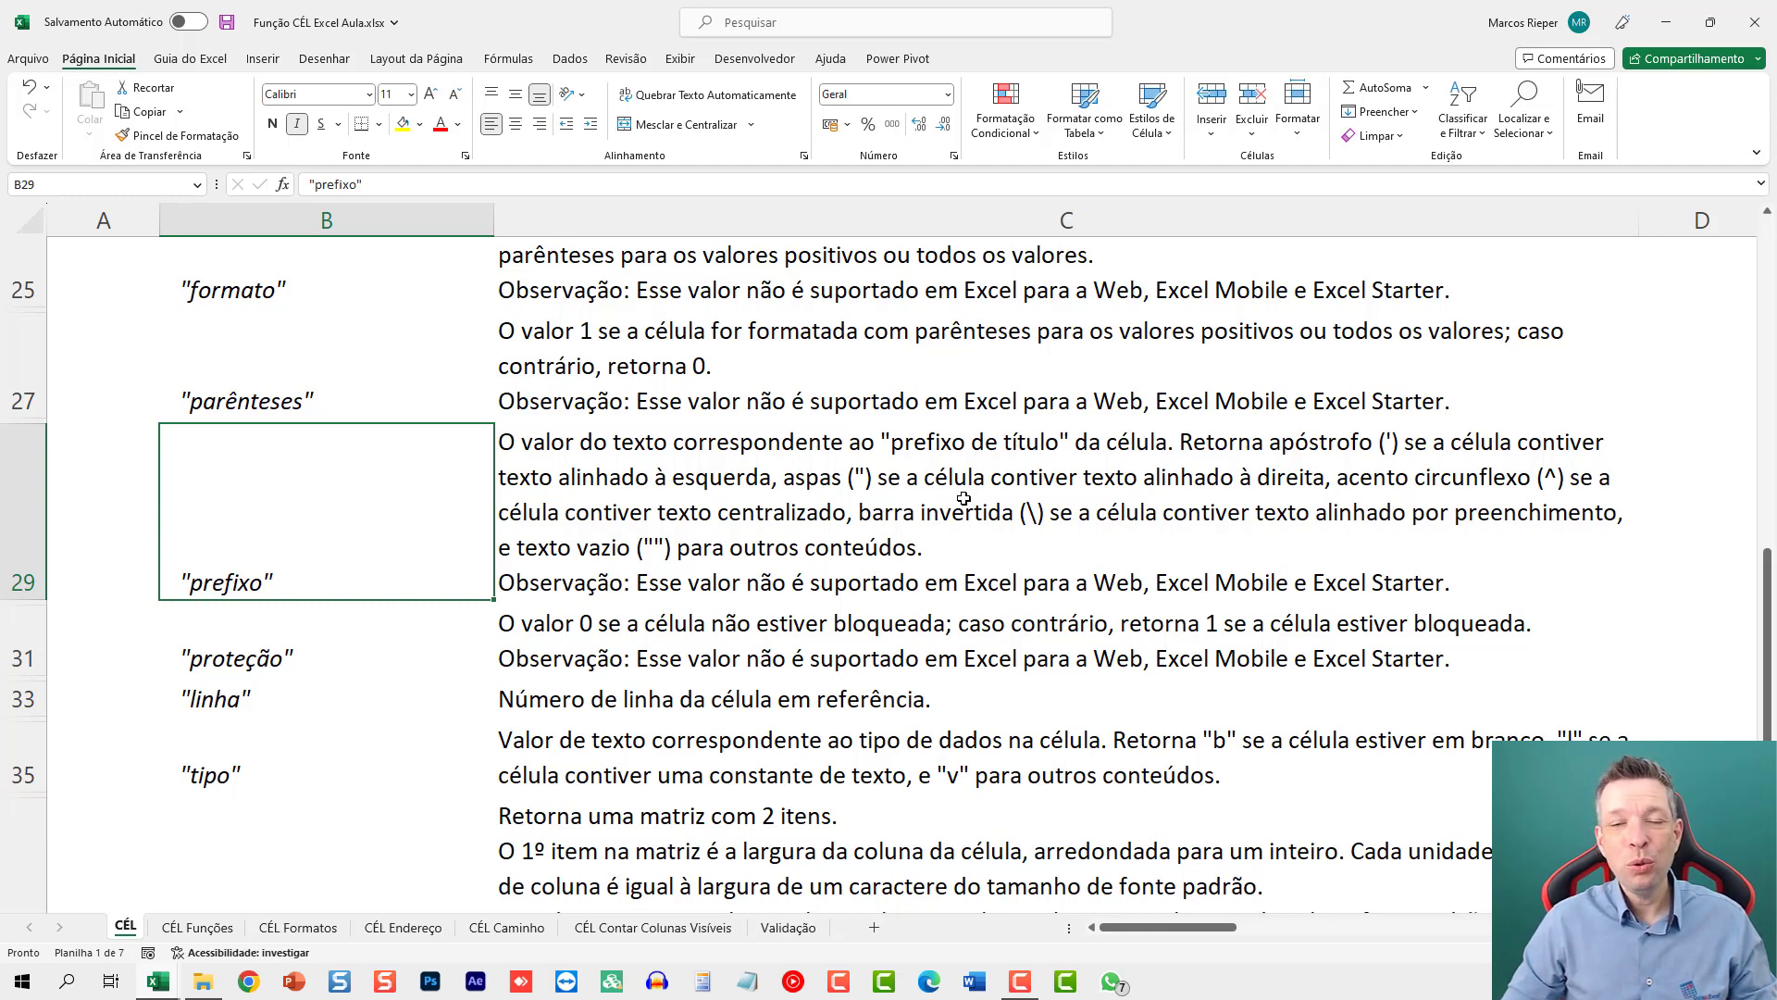
{"action": "scroll", "coordinate": [963, 498], "scroll_direction": "down", "scroll_amount": 2}
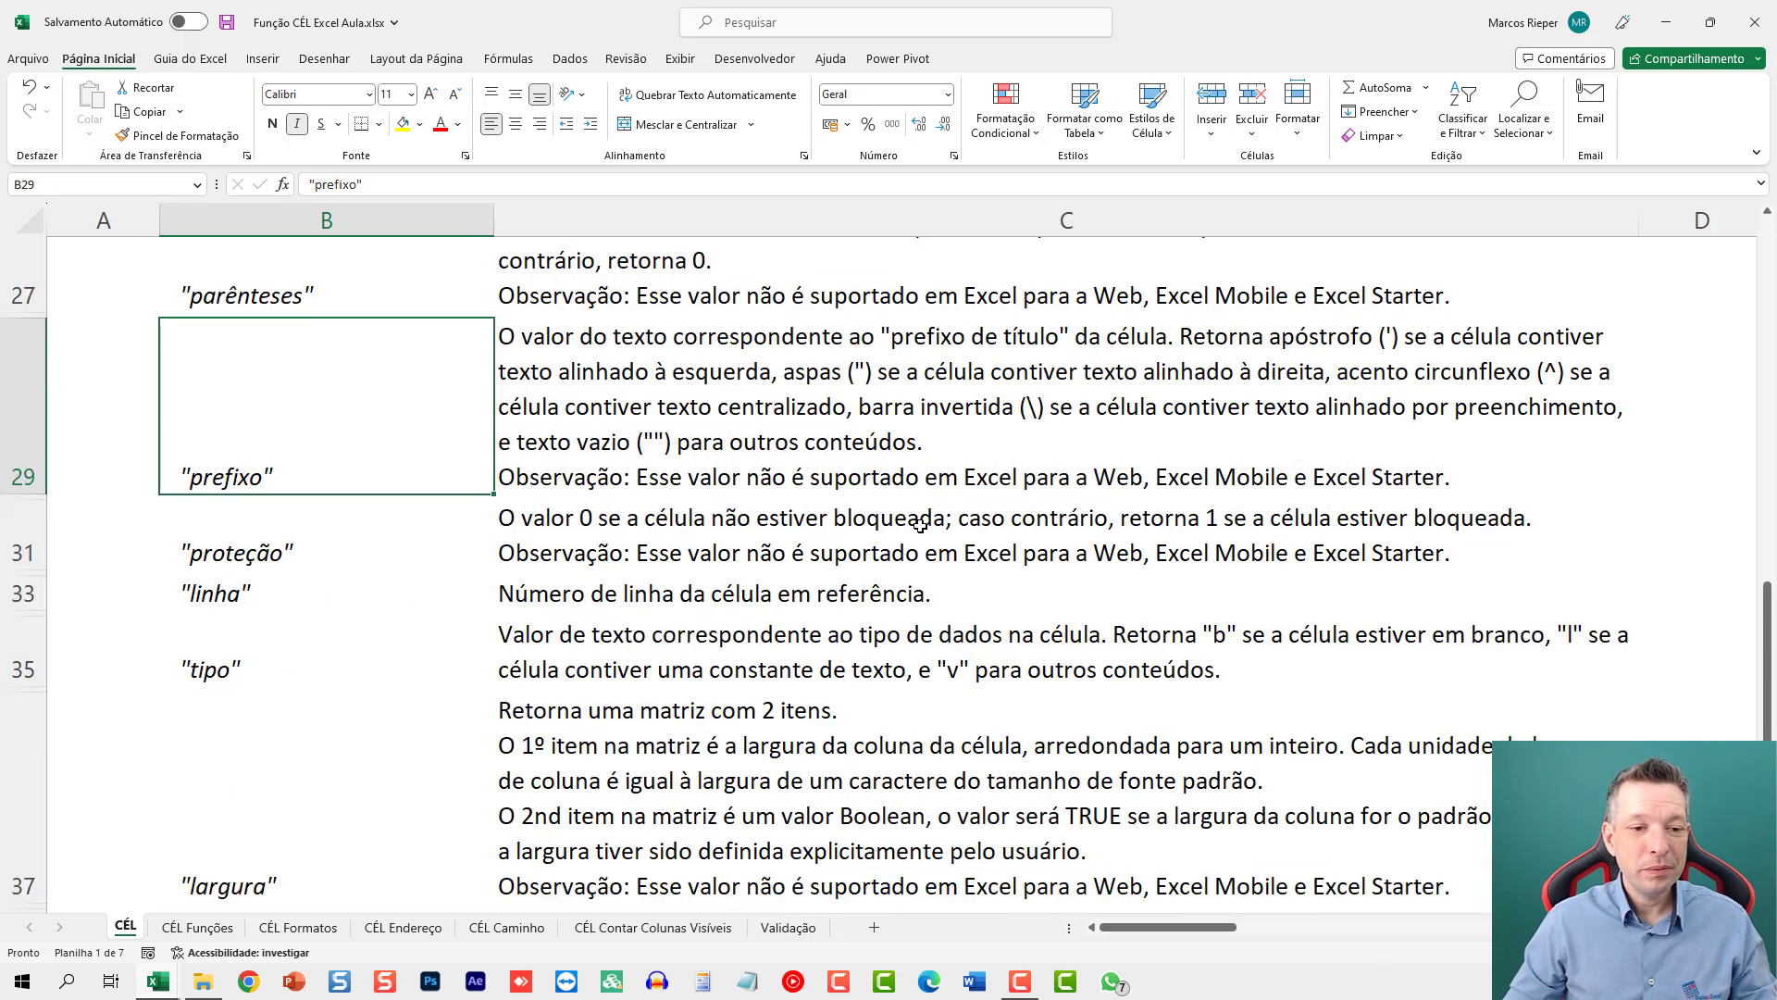
{"action": "left_click", "coordinate": [319, 447]}
{"action": "left_click", "coordinate": [594, 440]}
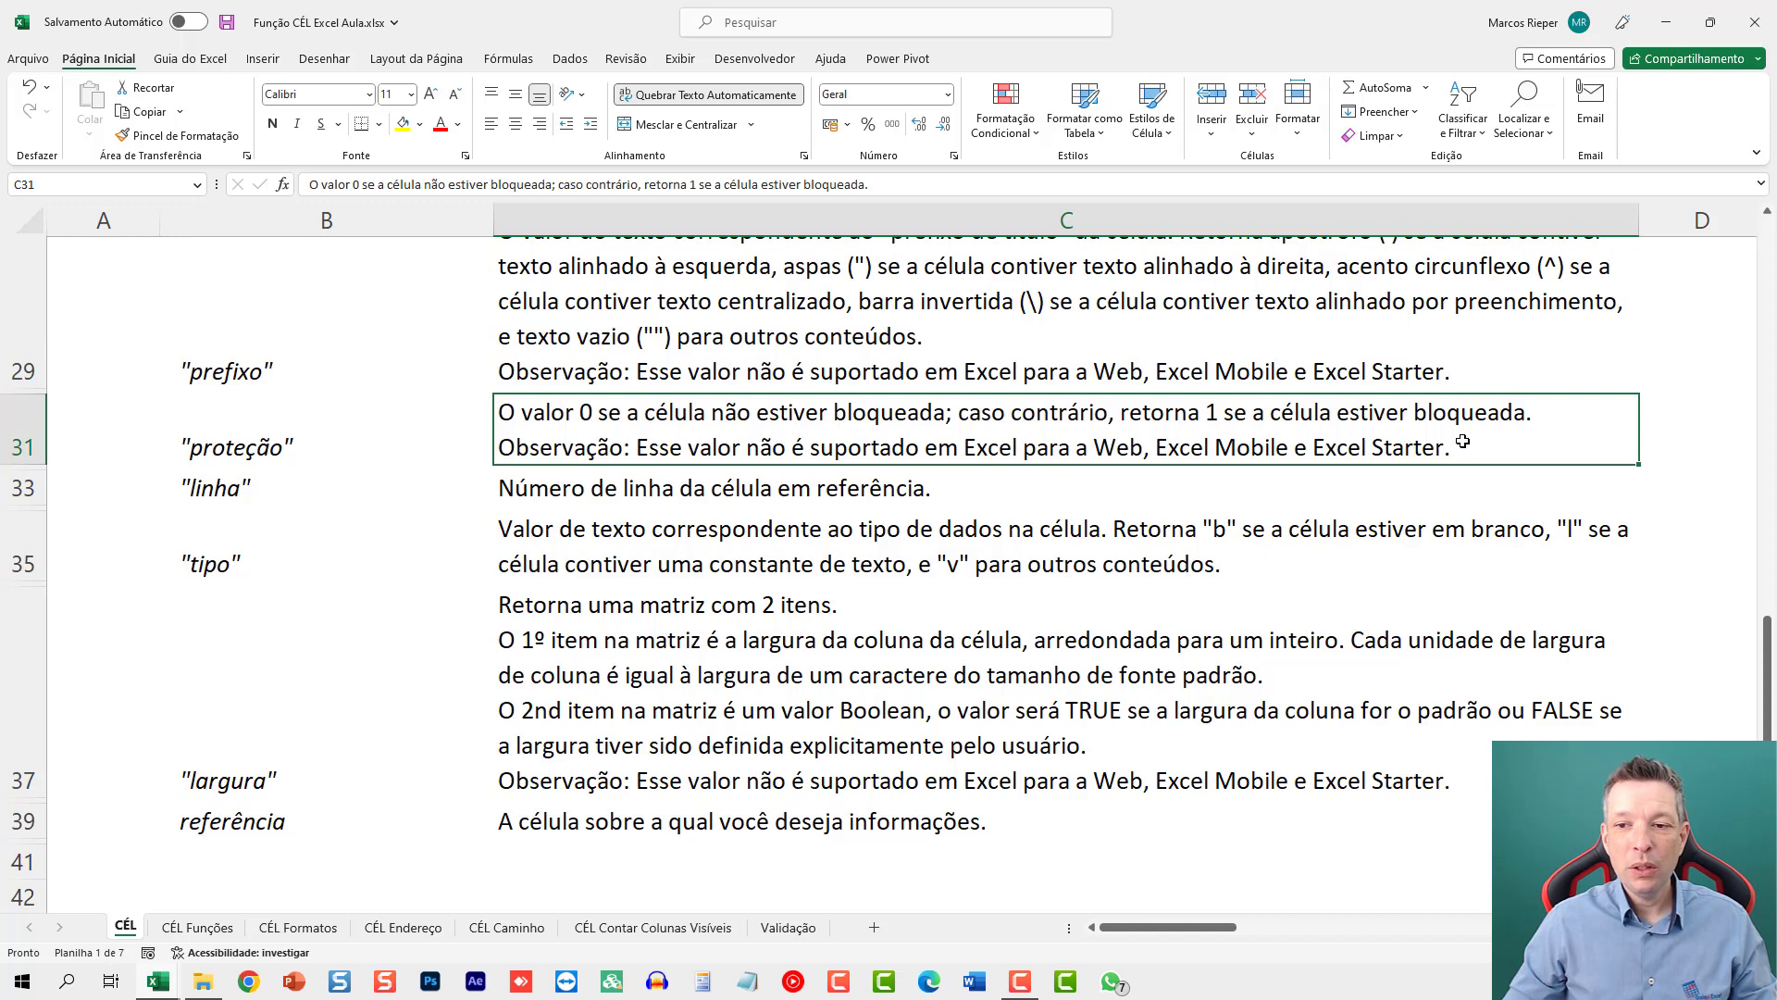
{"action": "scroll", "coordinate": [492, 492], "scroll_direction": "down", "scroll_amount": 1}
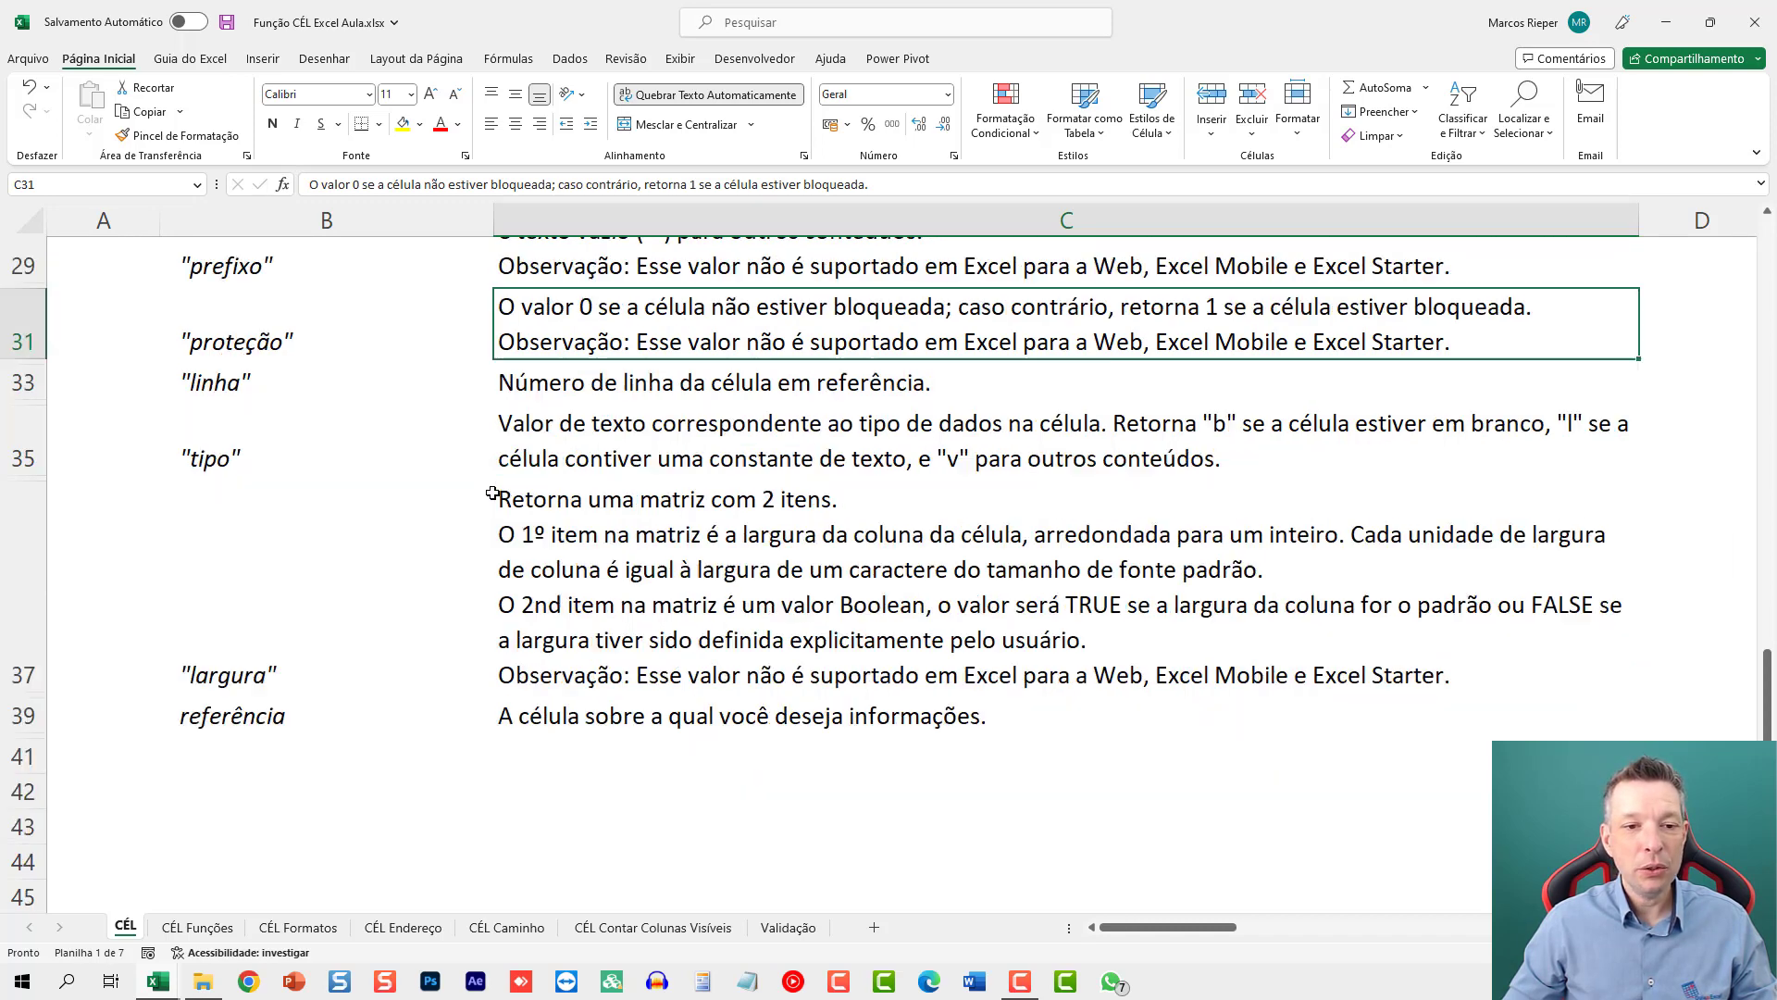
{"action": "left_click", "coordinate": [281, 387]}
{"action": "left_click", "coordinate": [583, 377]}
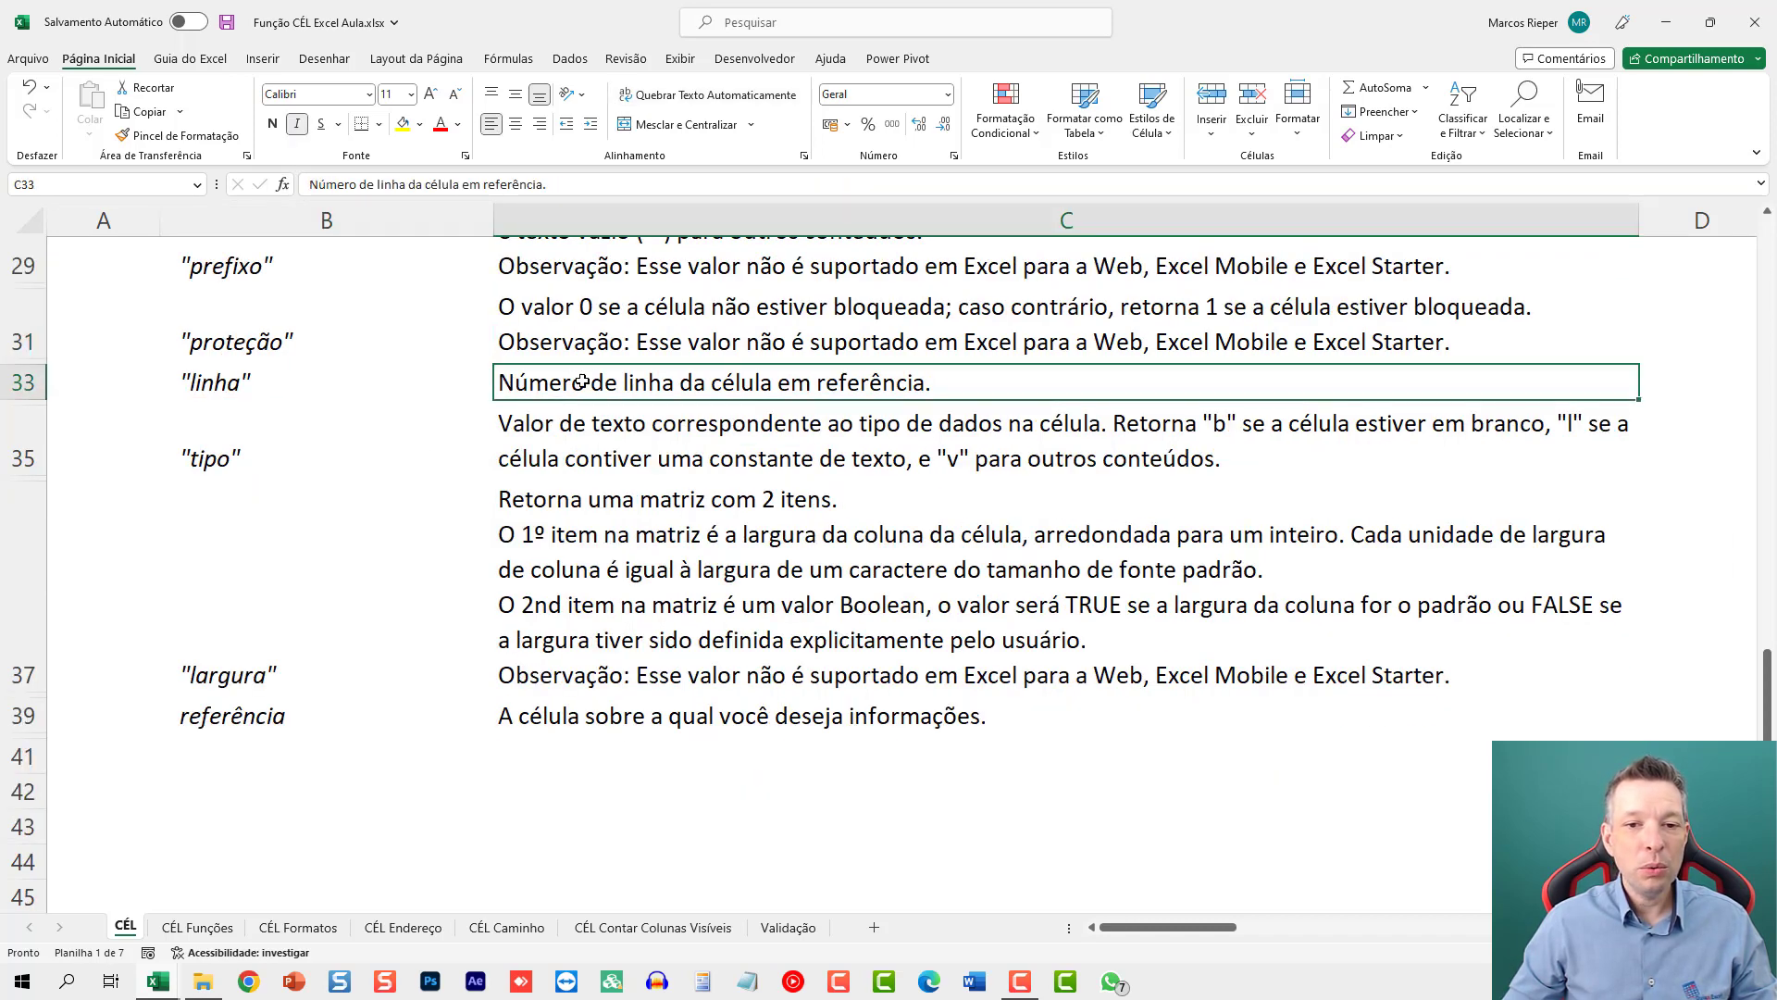
{"action": "left_click", "coordinate": [312, 439]}
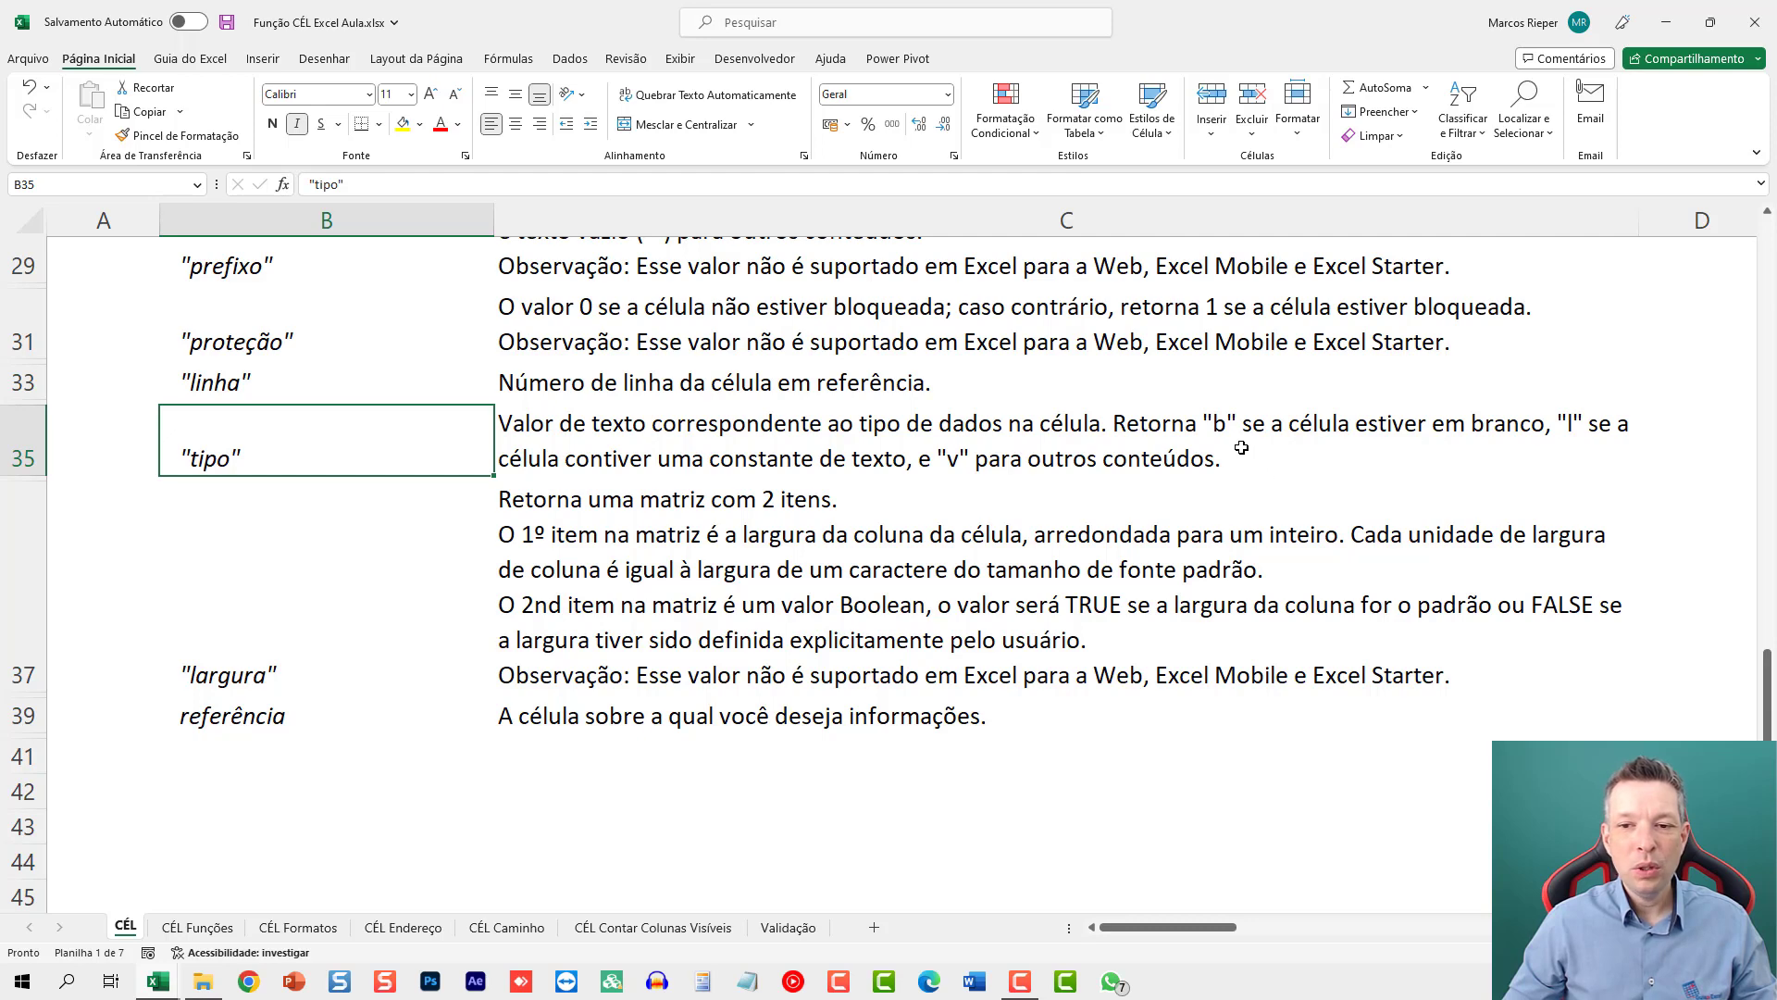
{"action": "scroll", "coordinate": [457, 518], "scroll_direction": "down", "scroll_amount": 1}
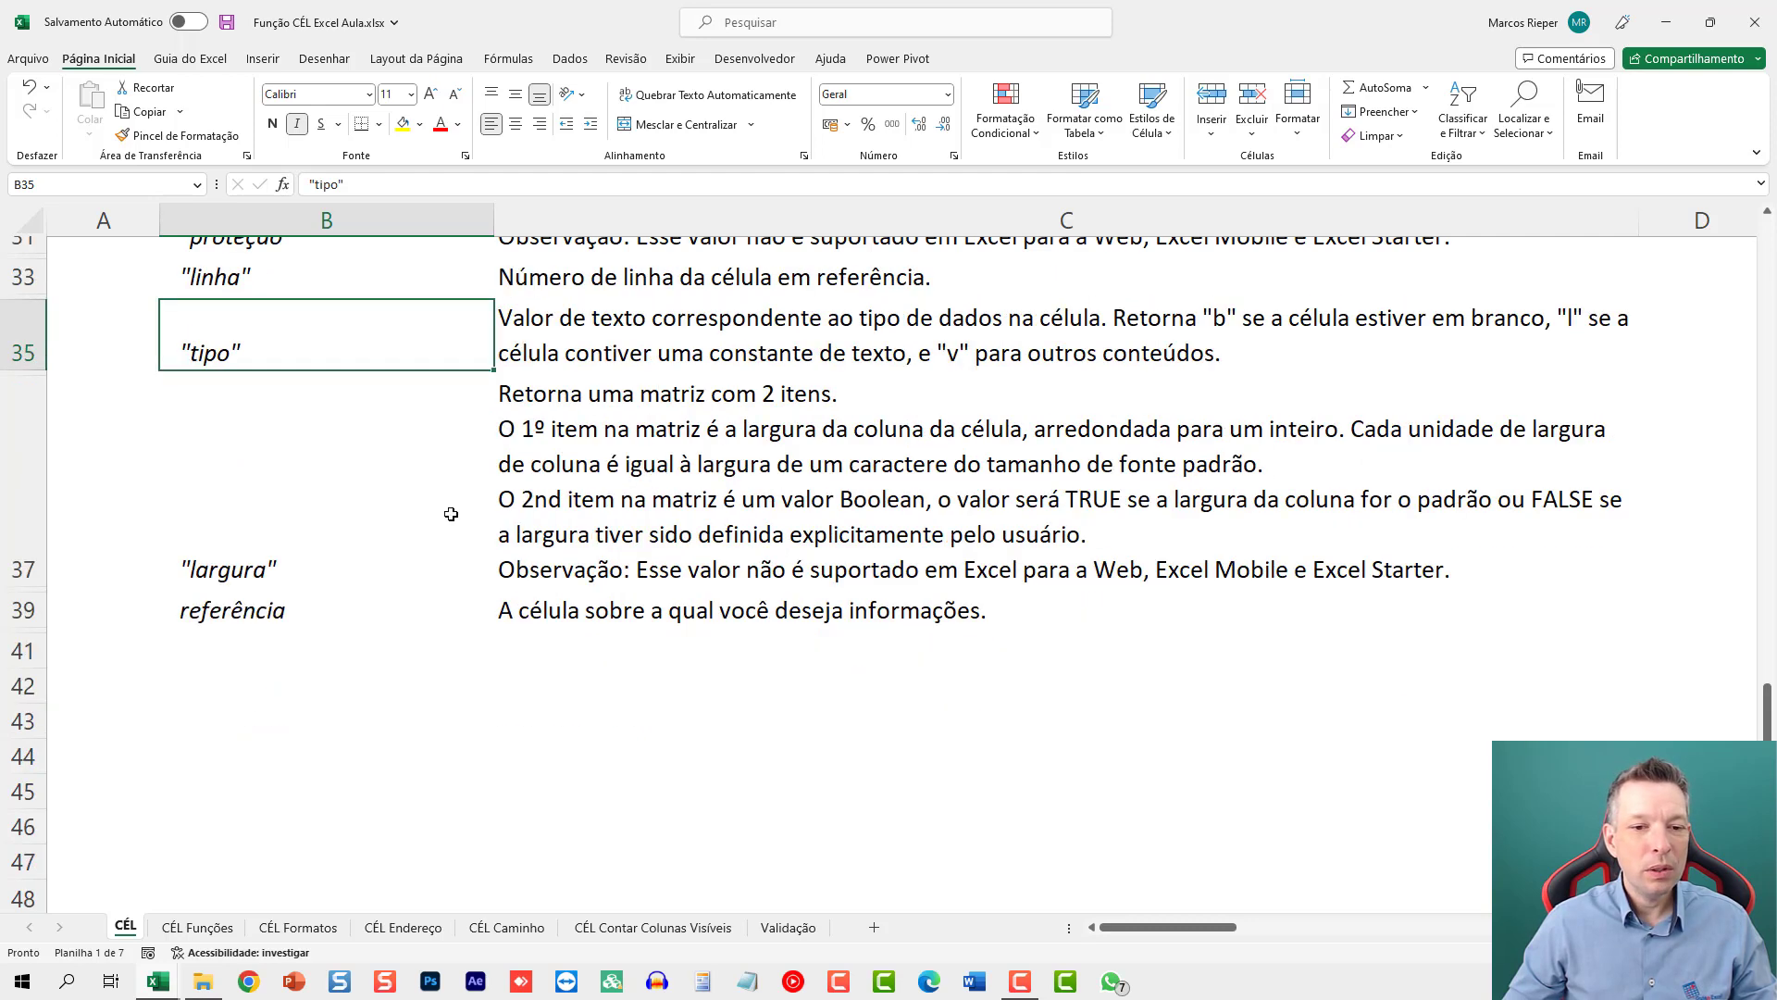
{"action": "left_click", "coordinate": [397, 491]}
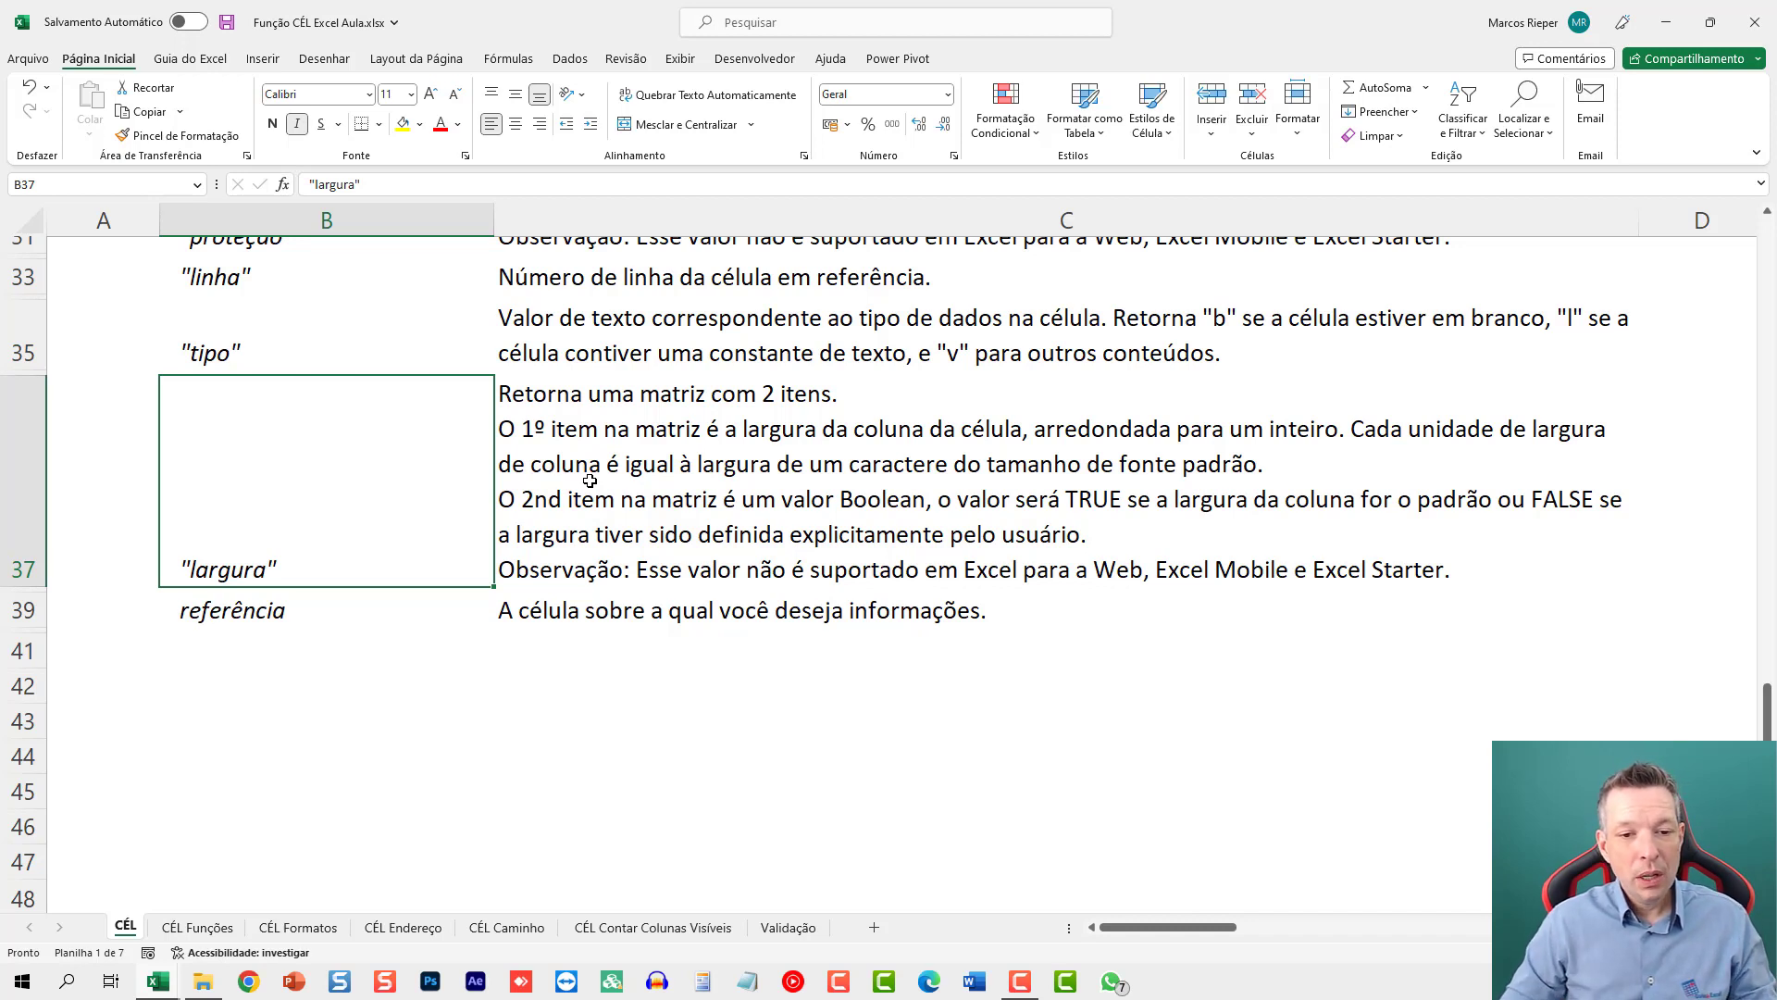
{"action": "key", "text": "Down"}
{"action": "key", "text": "Down"}
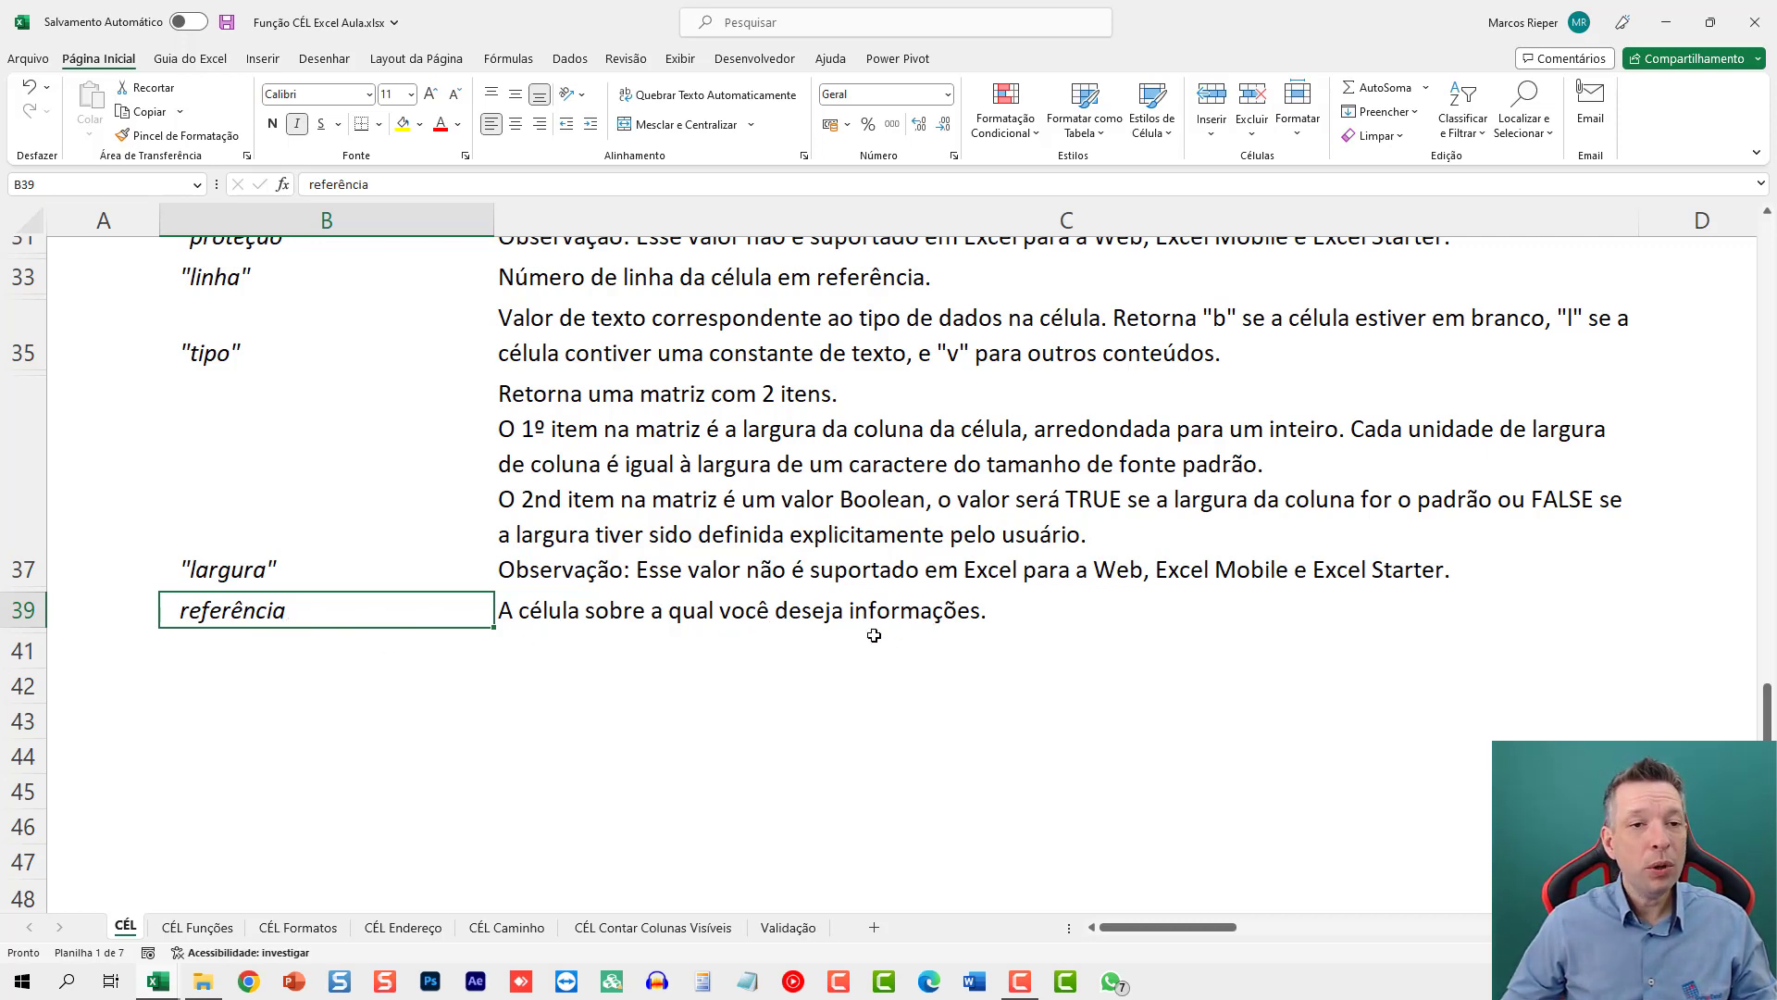
Step: Open the CÉL Funções worksheet
{"action": "scroll", "coordinate": [876, 635], "scroll_direction": "up", "scroll_amount": 8}
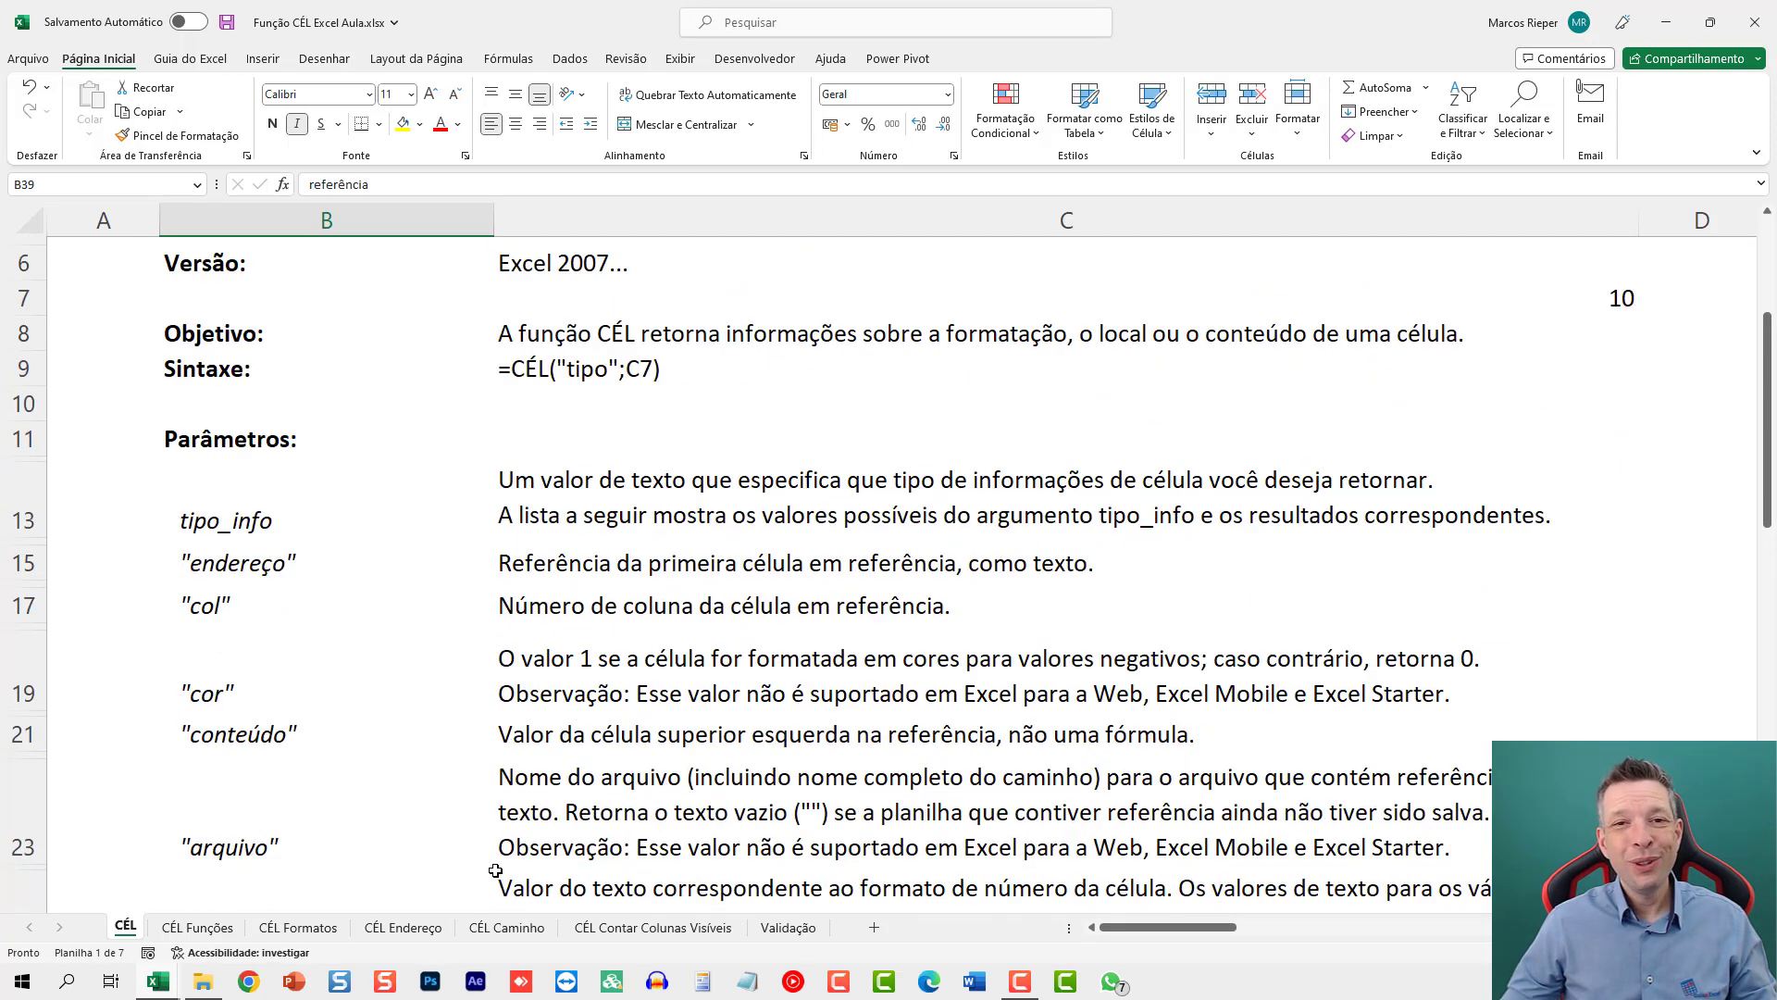
{"action": "left_click", "coordinate": [196, 927]}
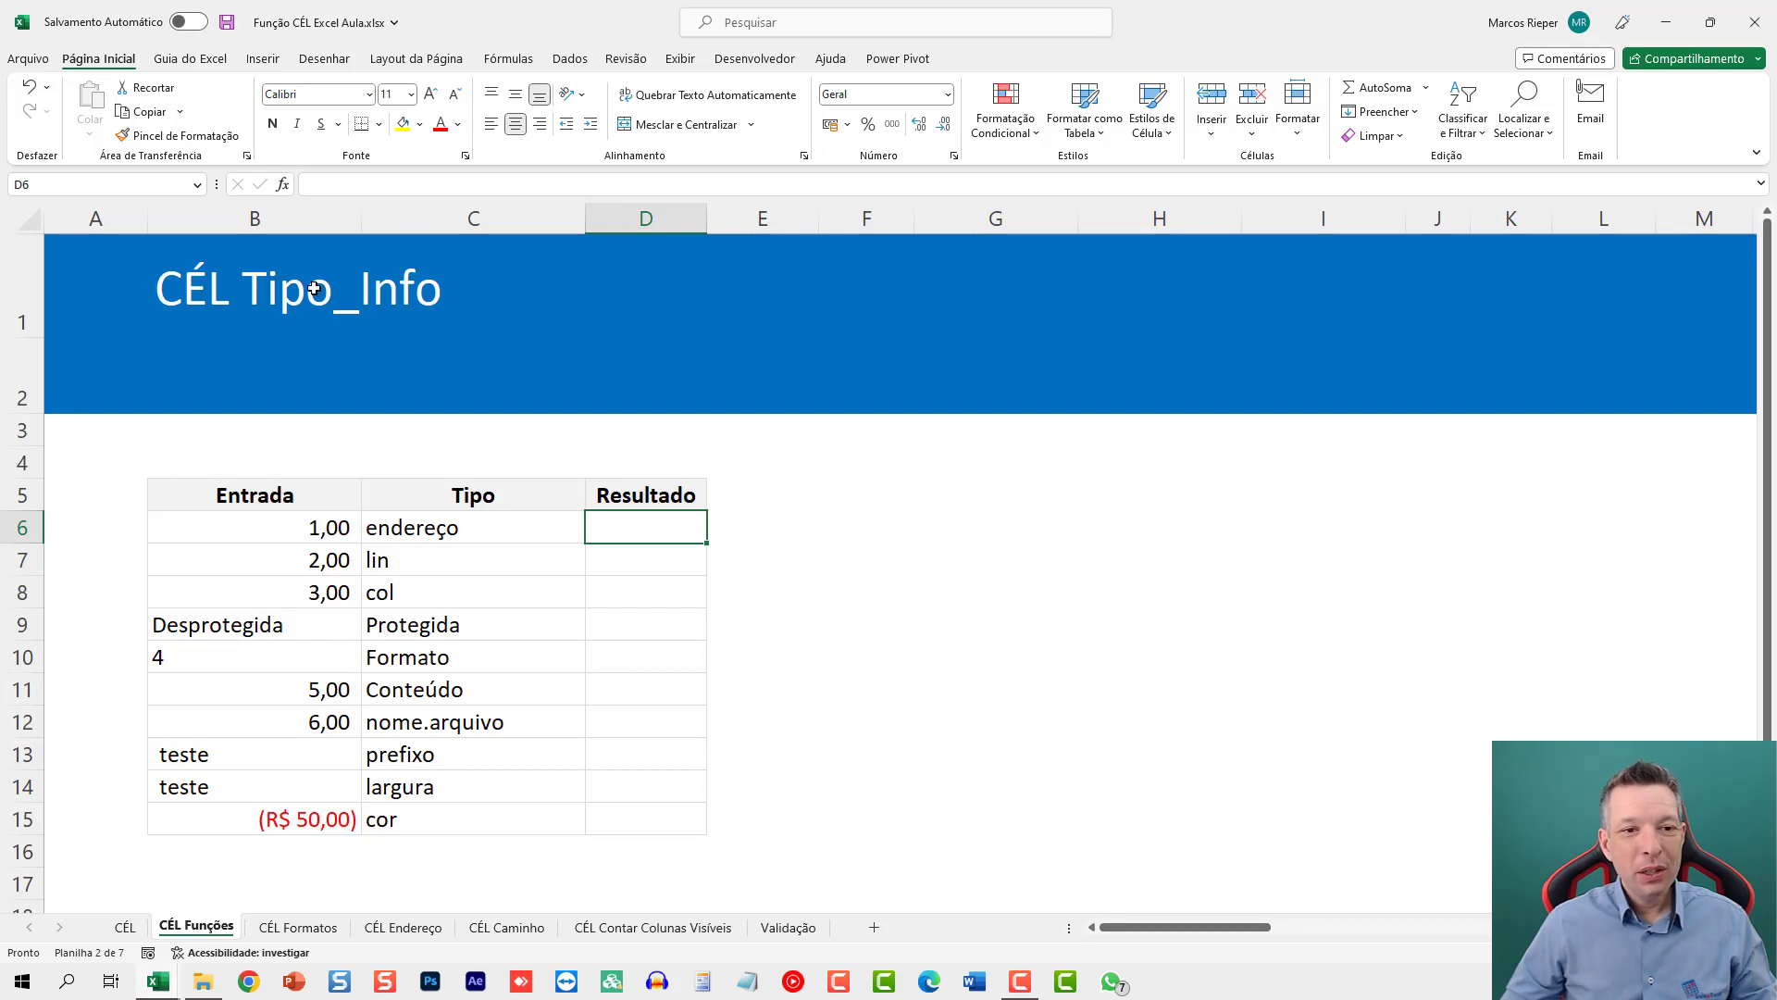
Step: Left-align the empty Resultado cells D6:D15 in the practice table
{"action": "scroll", "coordinate": [377, 558], "scroll_direction": "down", "scroll_amount": 1}
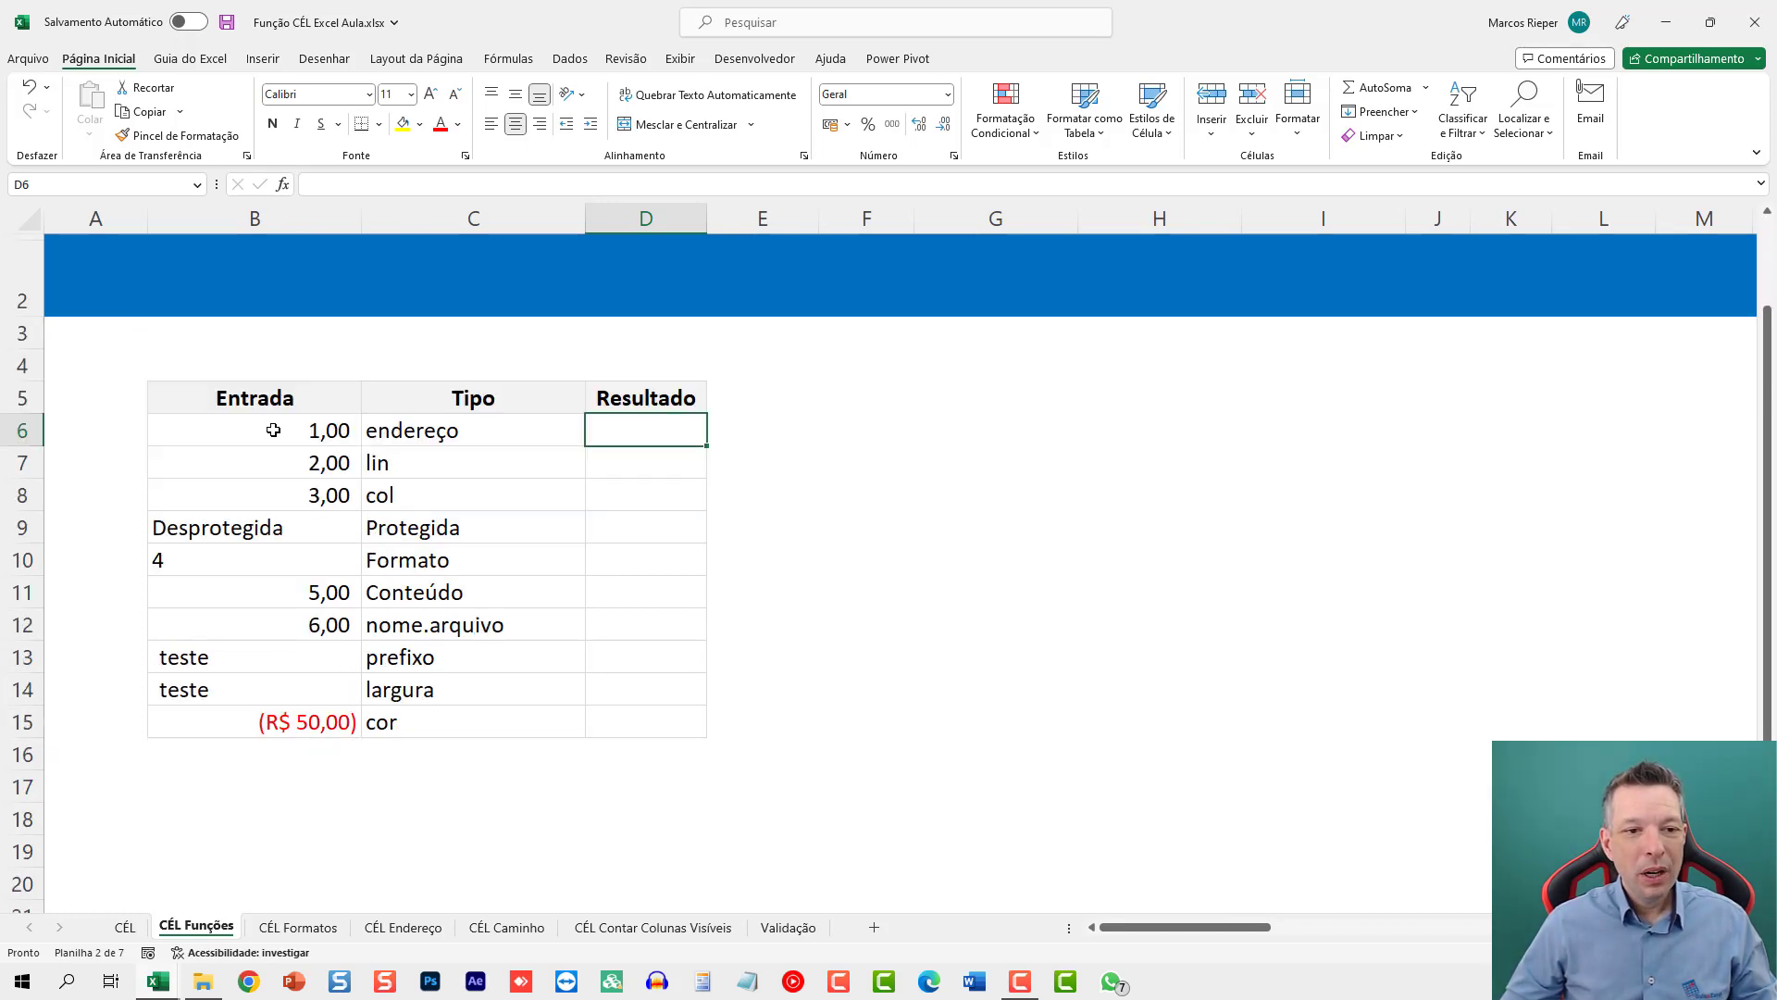
{"action": "scroll", "coordinate": [437, 689], "scroll_direction": "up", "scroll_amount": 1}
{"action": "scroll", "coordinate": [398, 629], "scroll_direction": "down", "scroll_amount": 1}
{"action": "scroll", "coordinate": [396, 592], "scroll_direction": "down", "scroll_amount": 1}
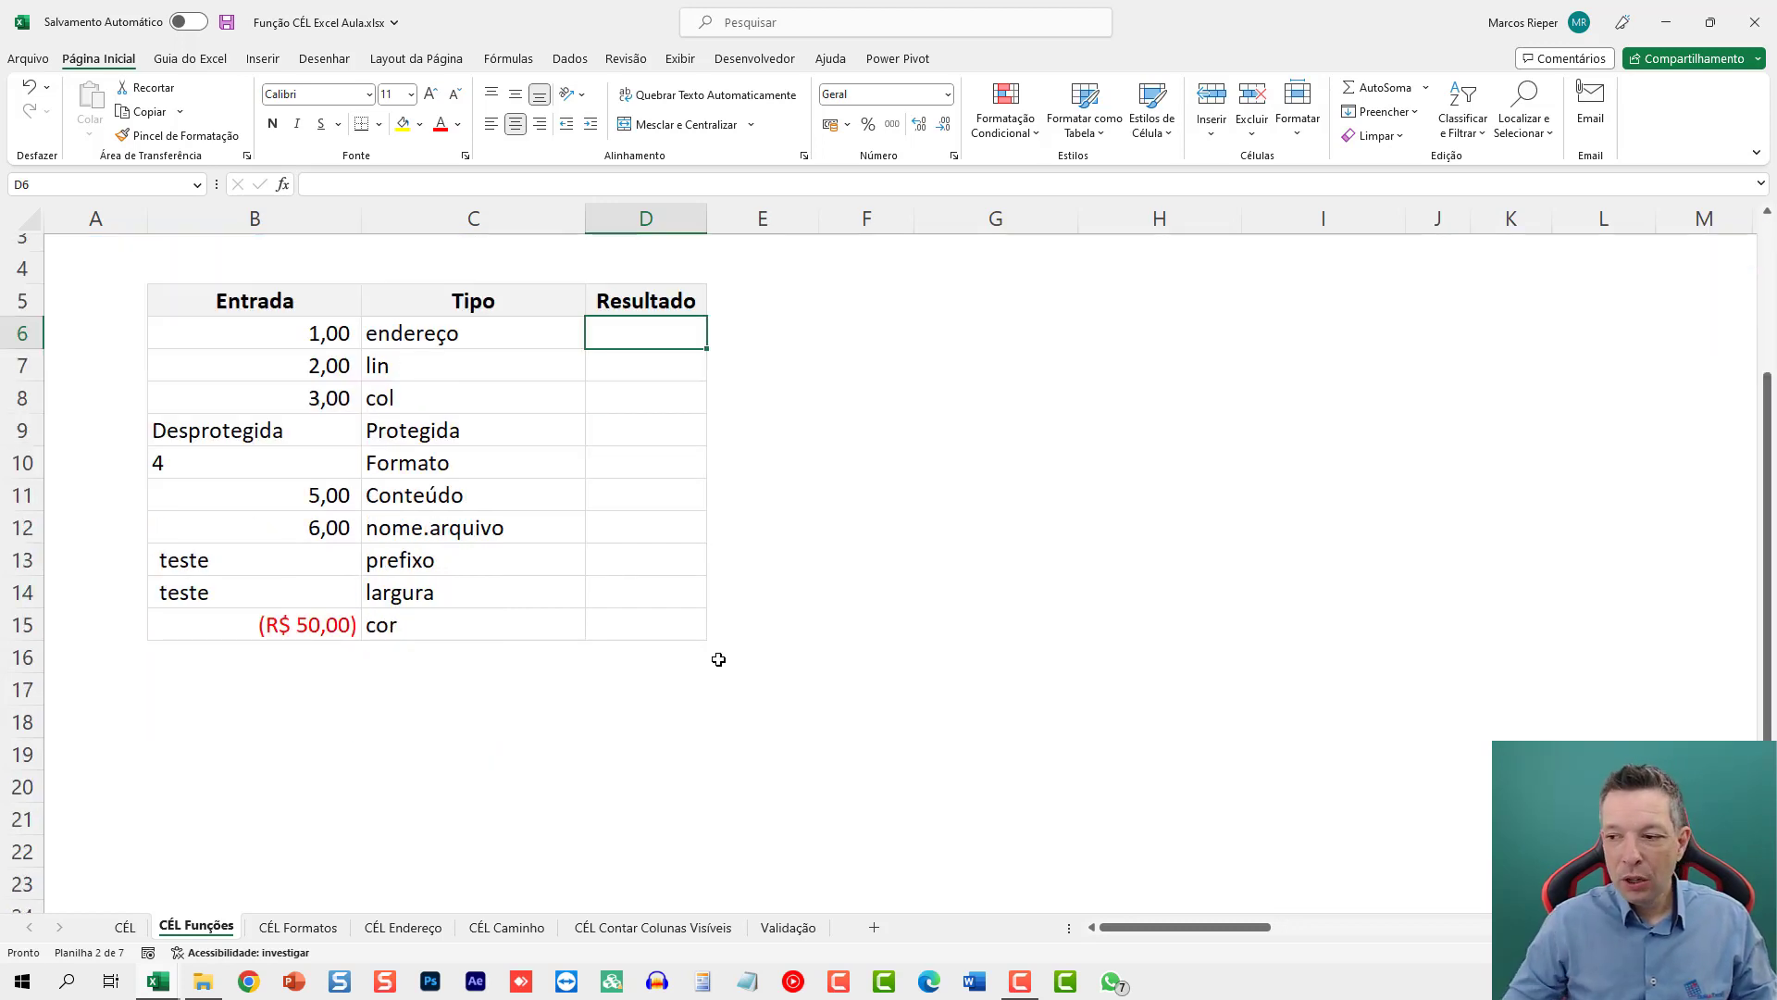
{"action": "type", "text": "="}
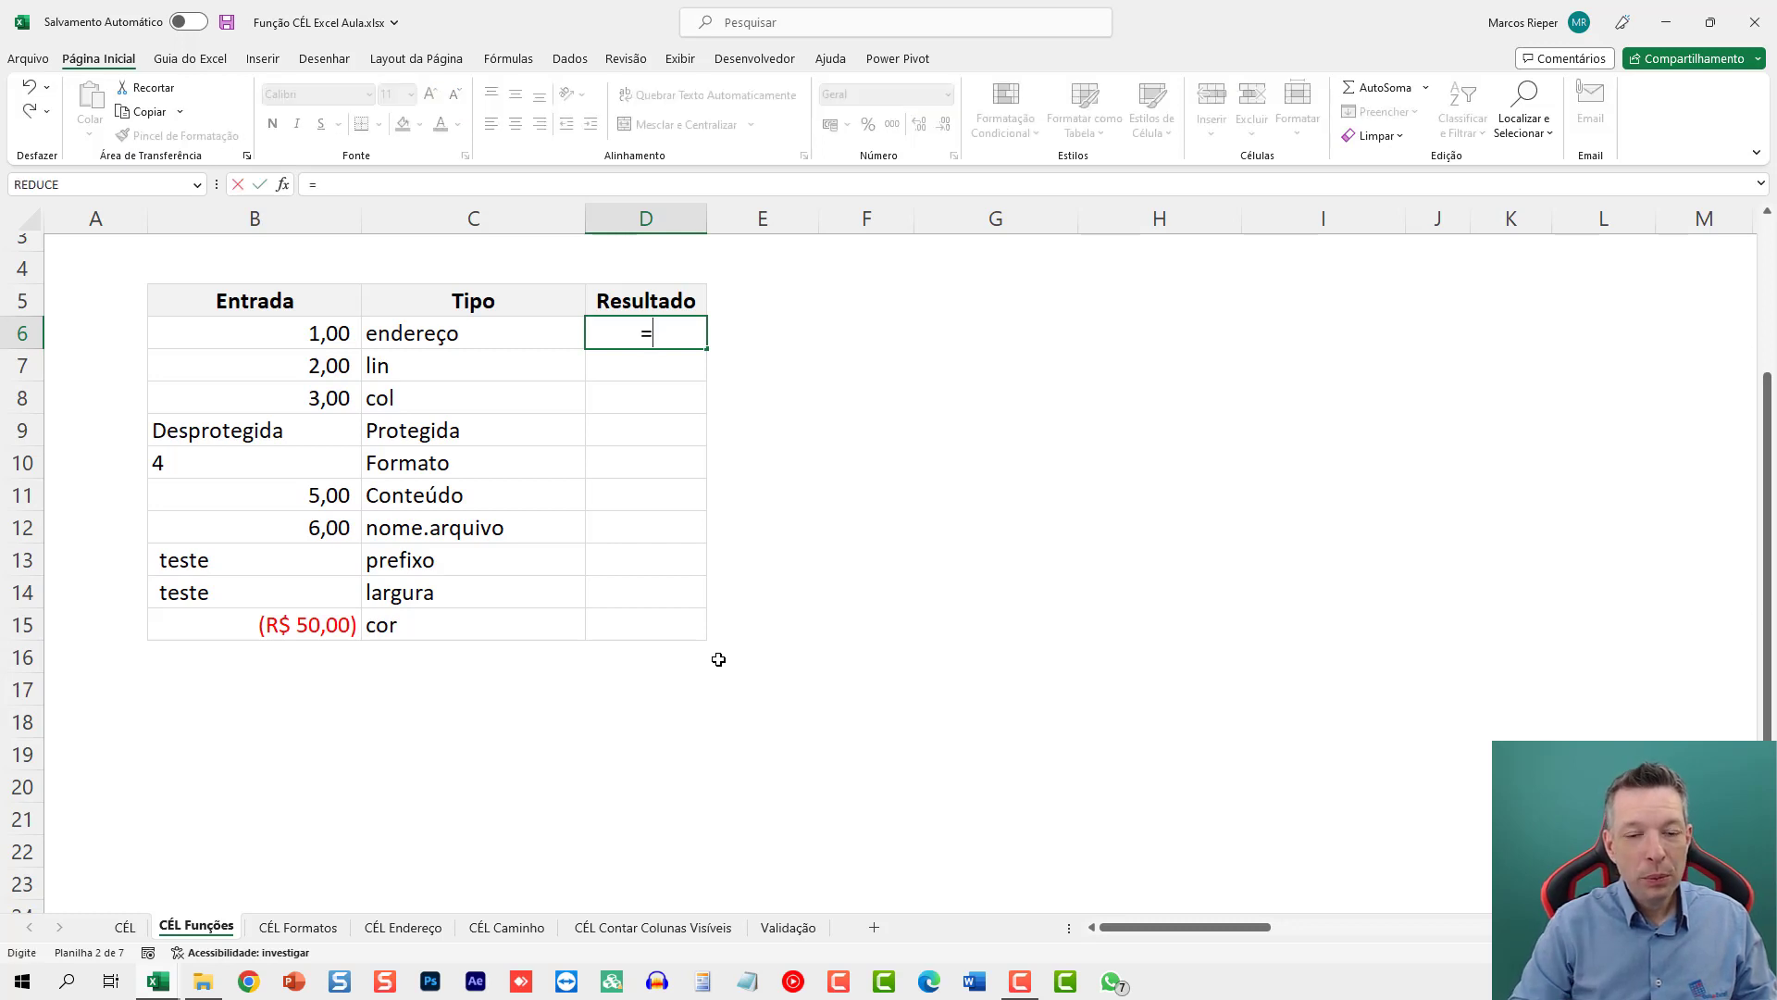
{"action": "key", "text": "Escape"}
{"action": "left_click", "coordinate": [658, 627], "text": "shift"}
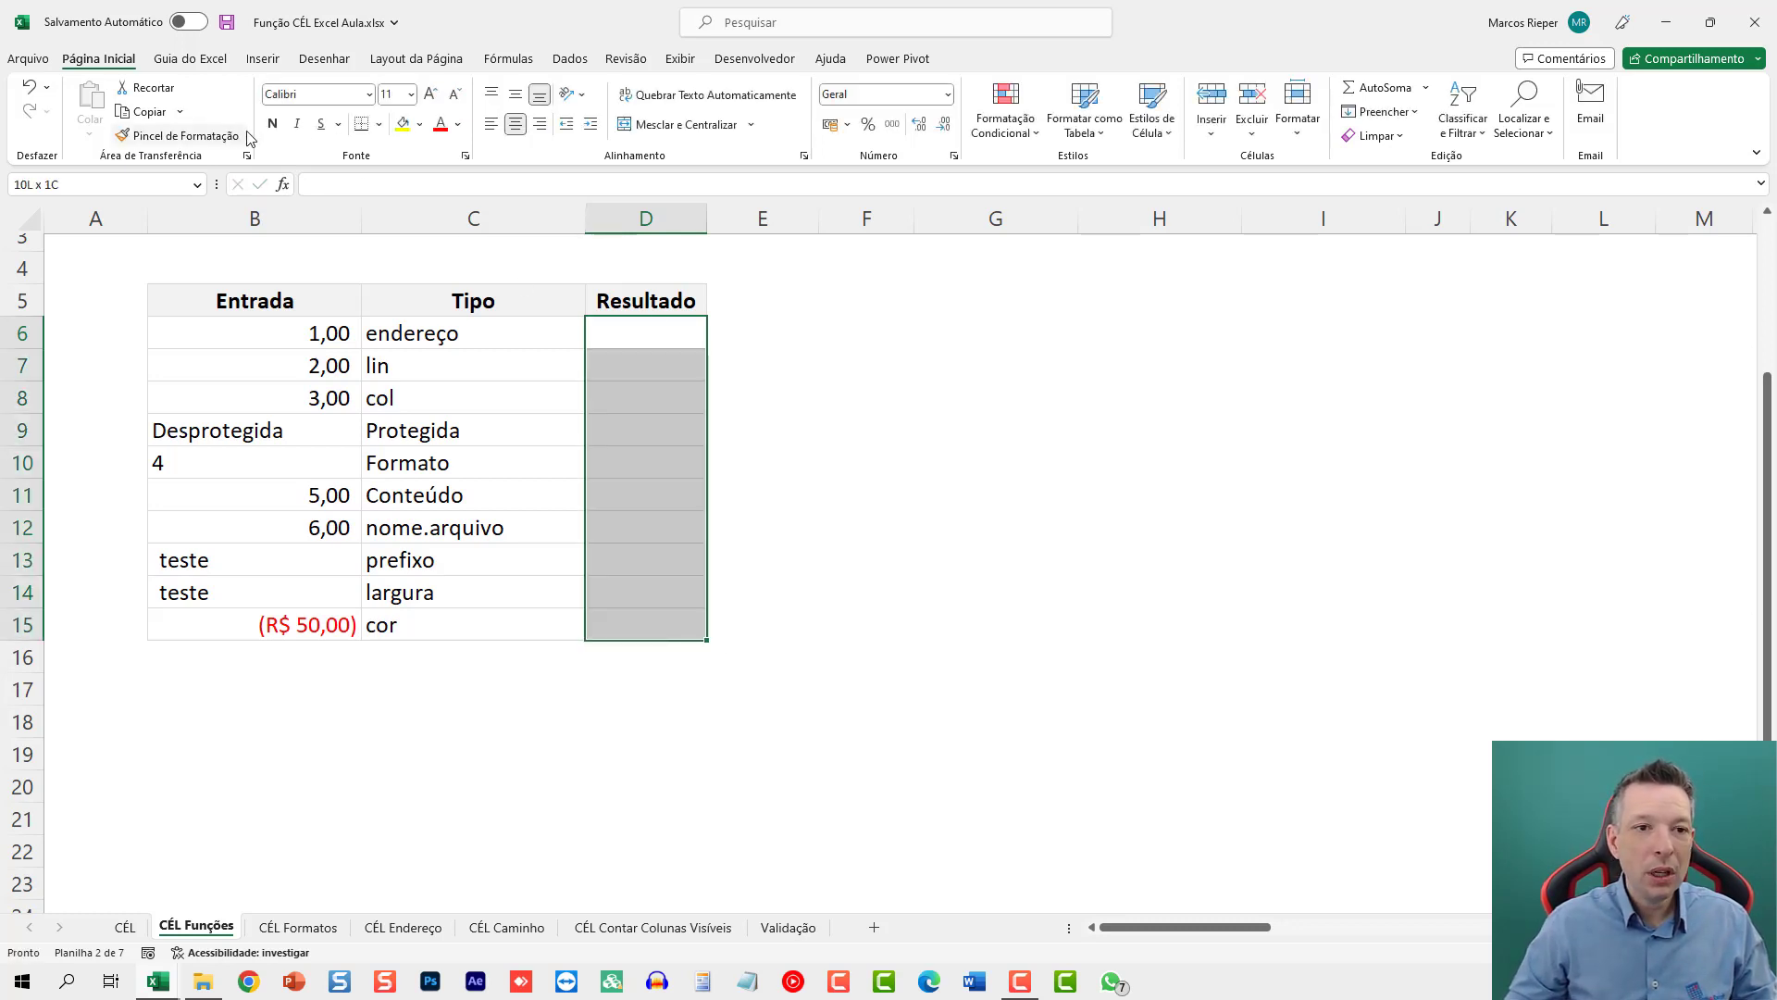
{"action": "left_click", "coordinate": [498, 128]}
Step: Enter the formula =CÉL("endereço";B6) in cell D6
{"action": "left_click", "coordinate": [655, 340]}
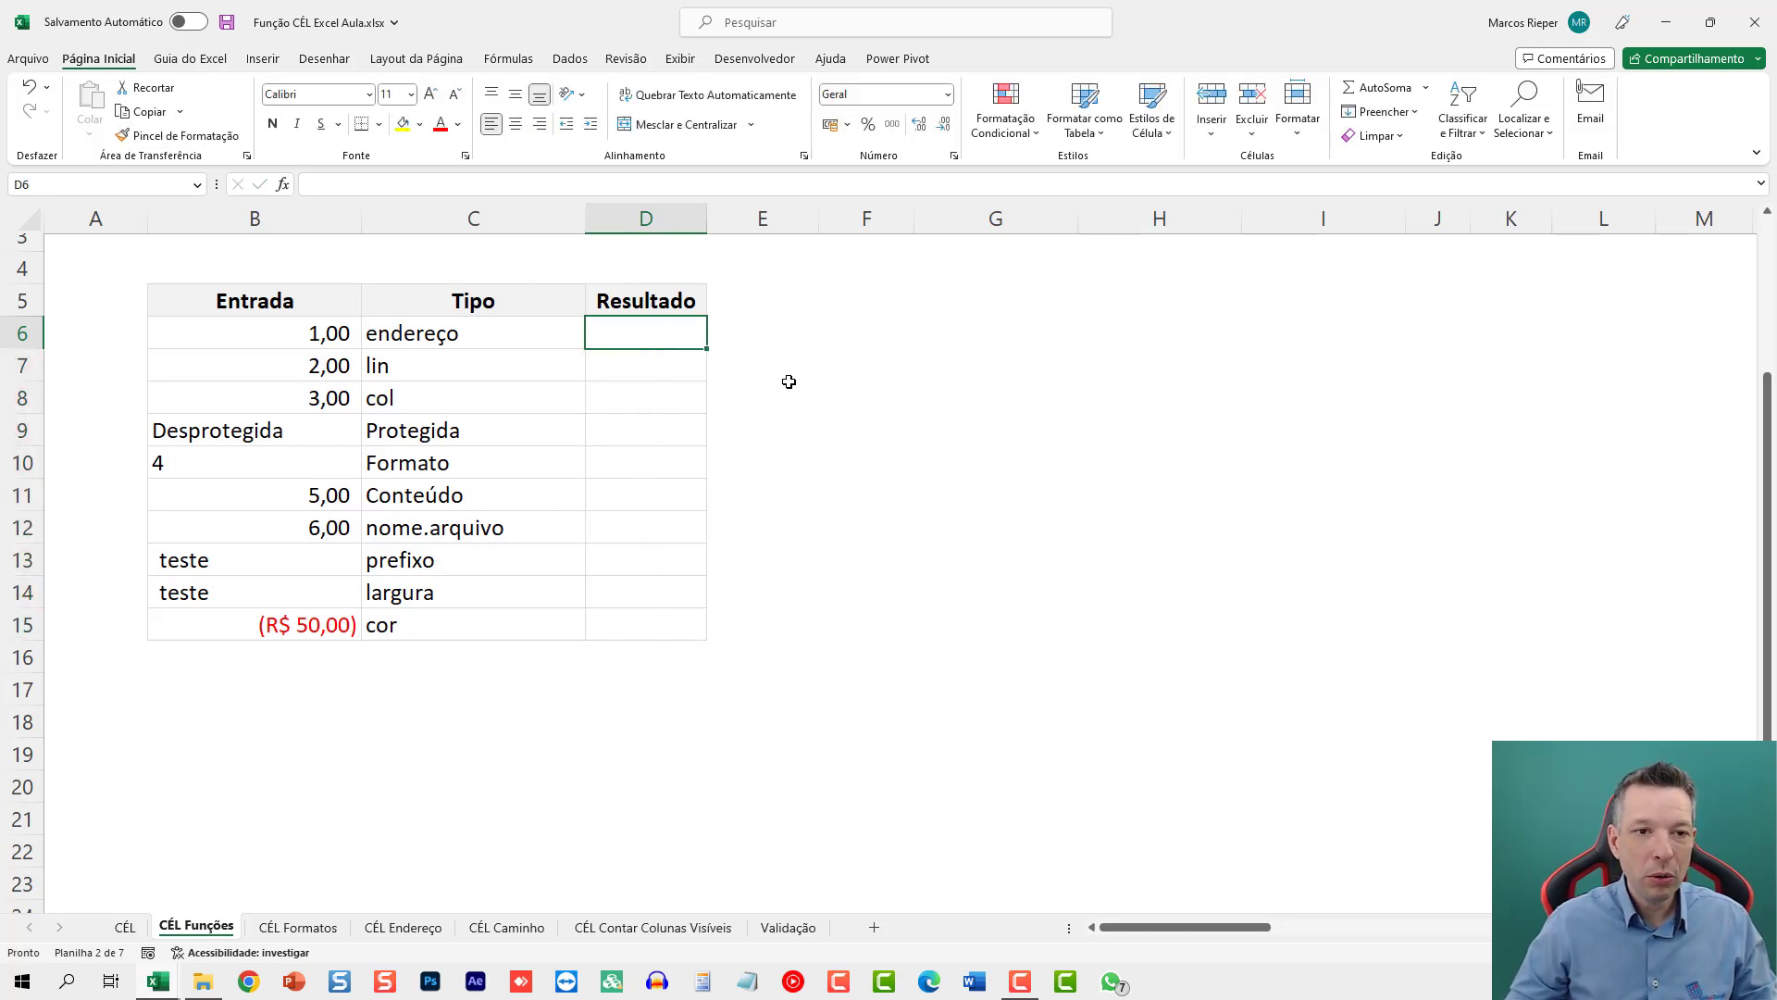
{"action": "type", "text": "=CÉL"}
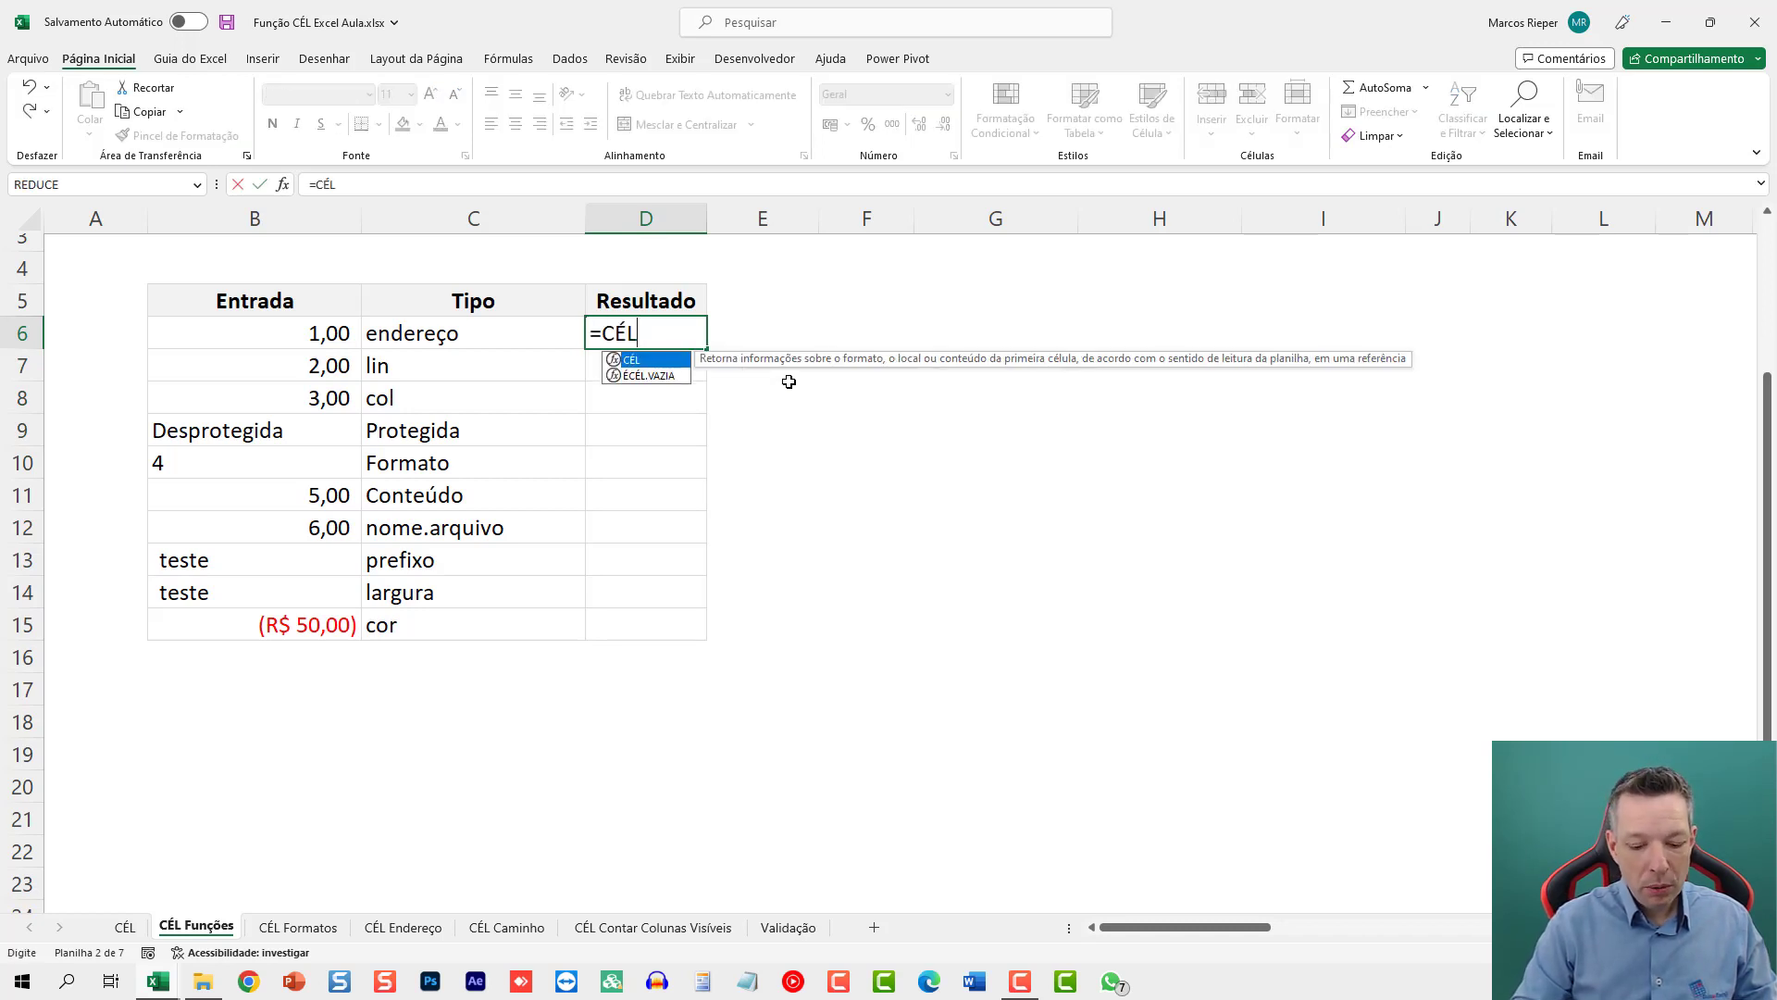
{"action": "type", "text": "(\""}
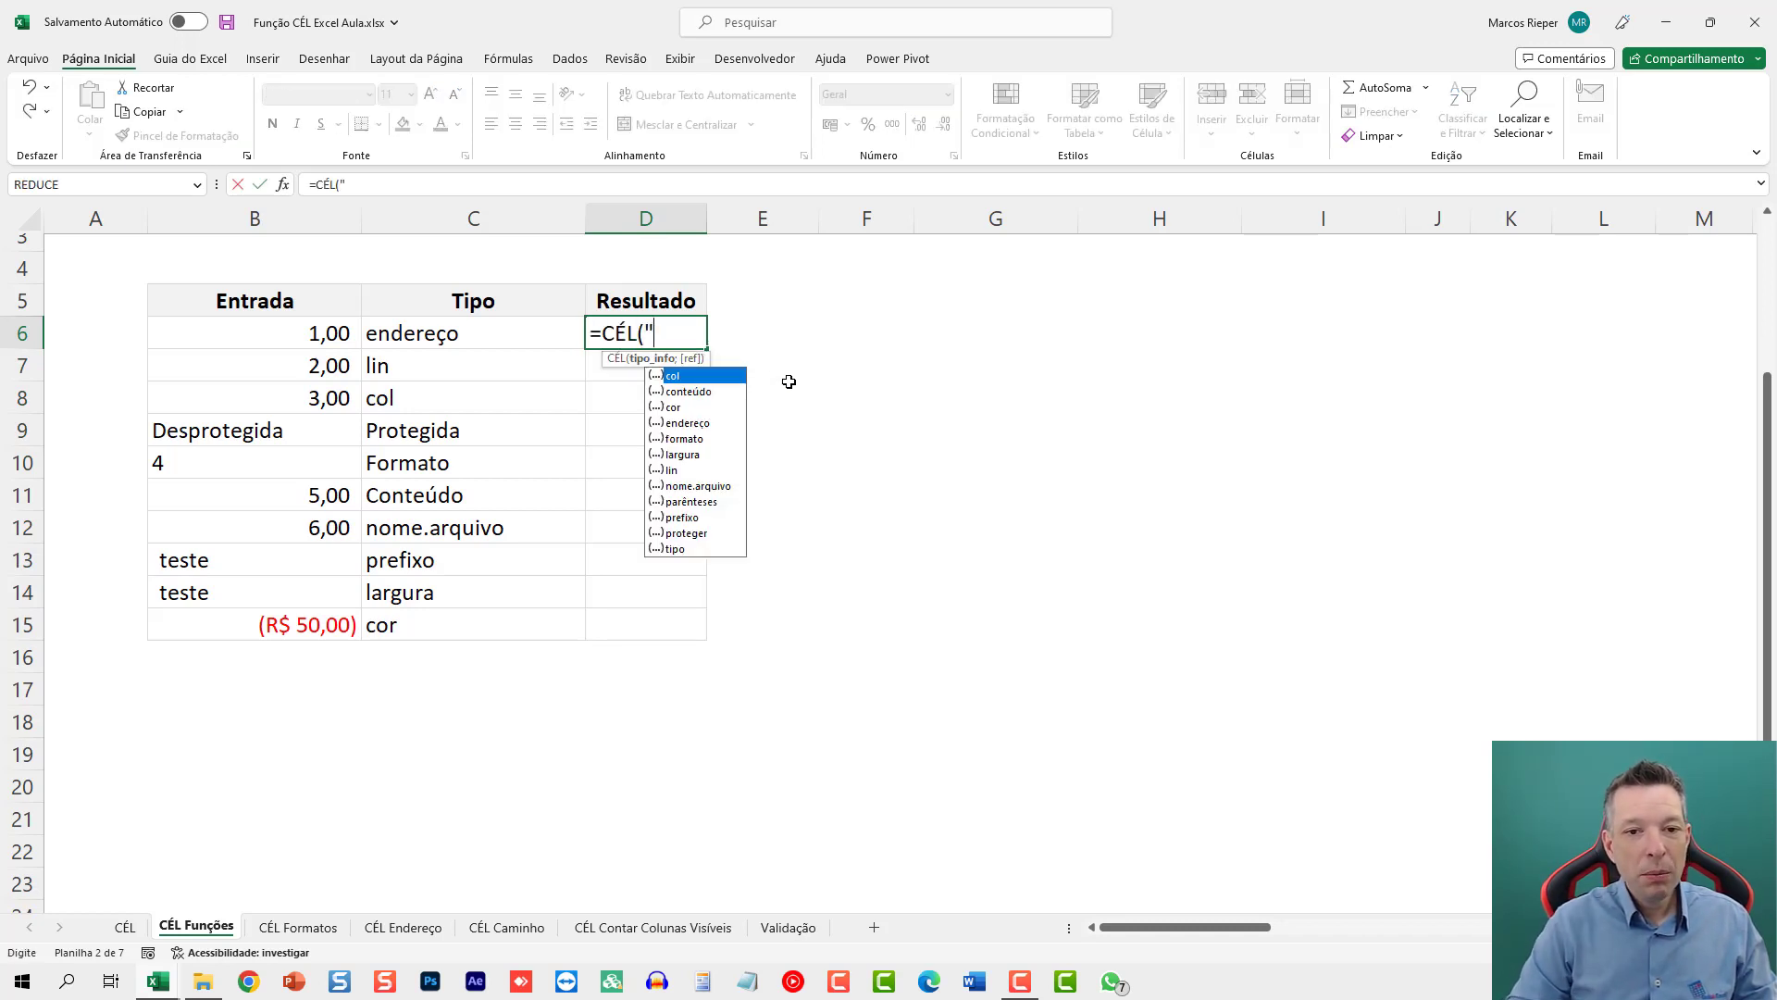
{"action": "type", "text": "ENDE"}
{"action": "key", "text": "BackSpace"}
{"action": "key", "text": "BackSpace"}
{"action": "key", "text": "BackSpace"}
{"action": "key", "text": "BackSpace"}
{"action": "type", "text": "endeç"}
{"action": "type", "text": "ço\""}
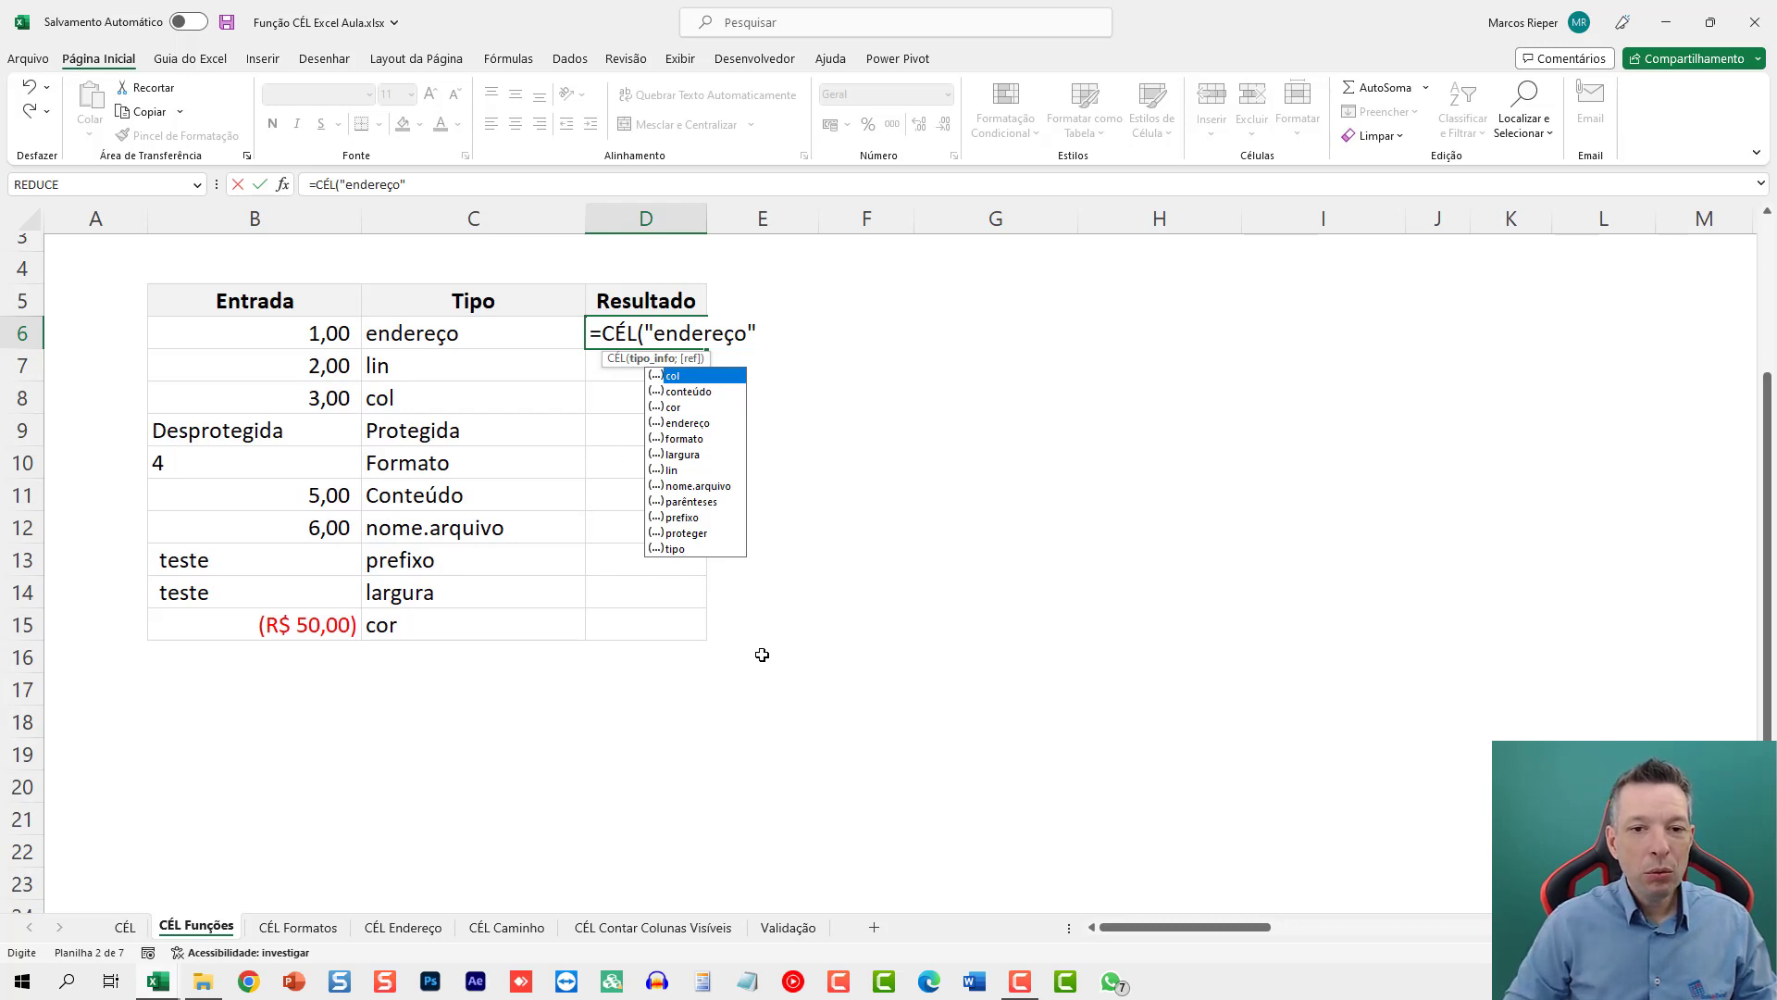
{"action": "type", "text": ";"}
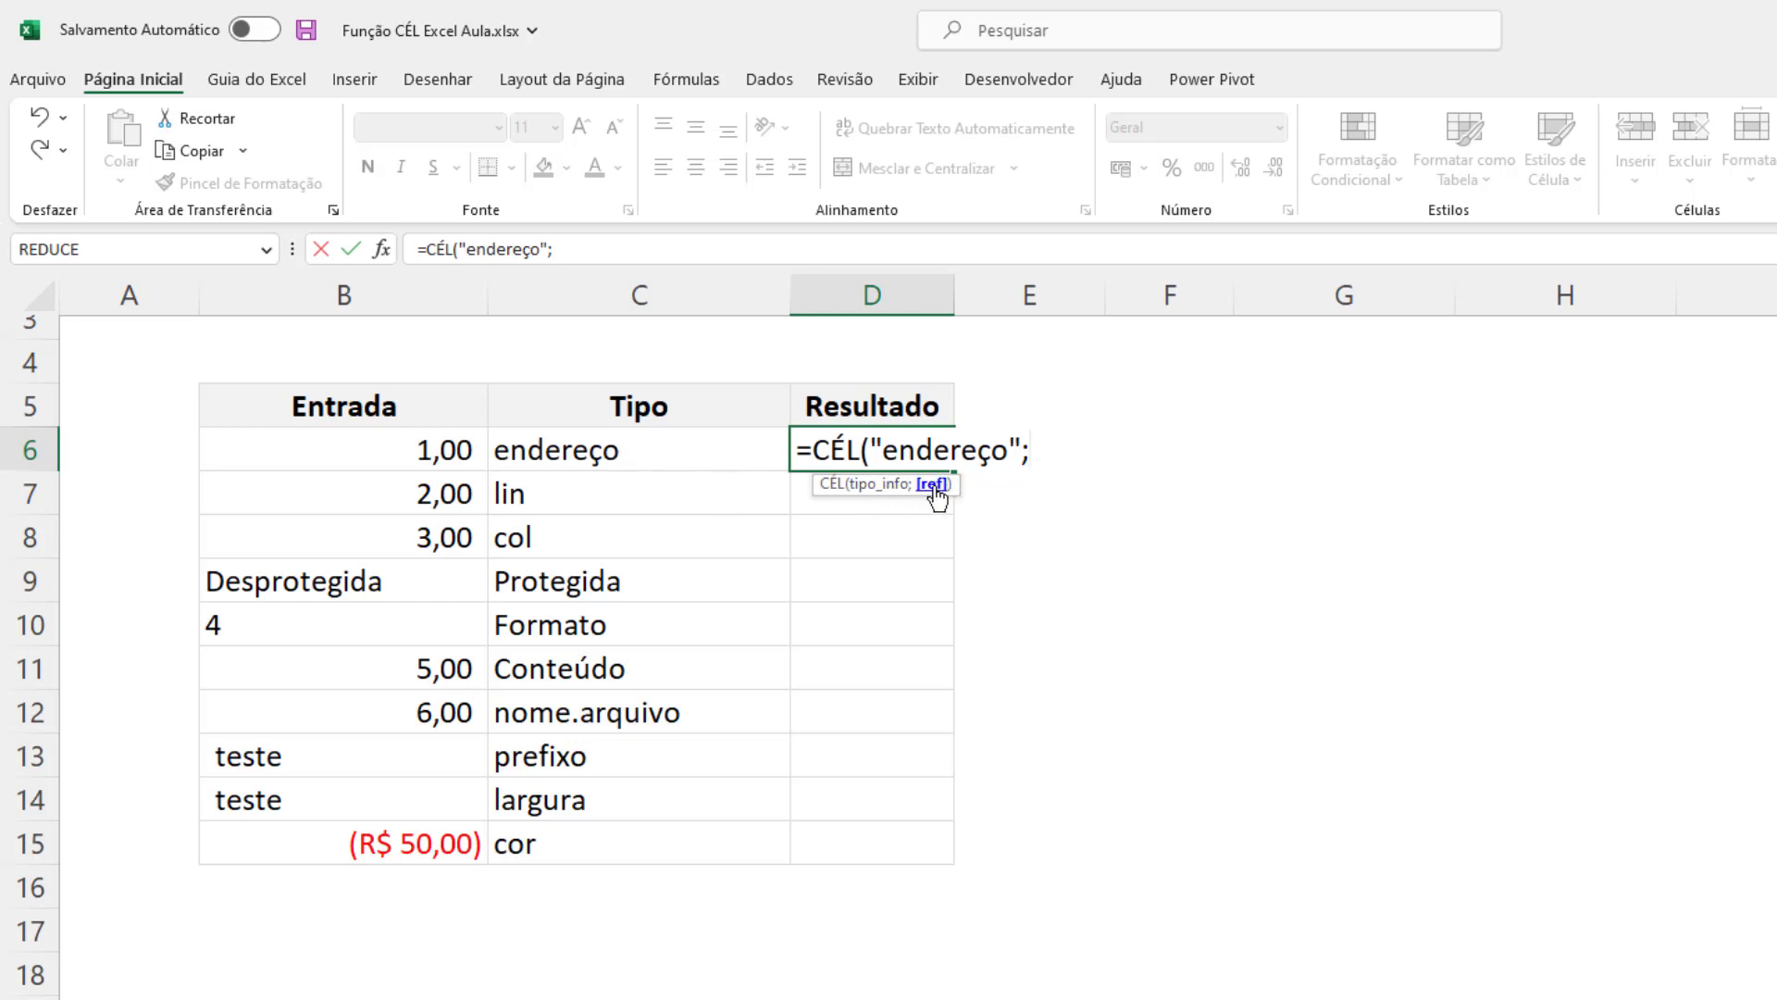
{"action": "left_click", "coordinate": [624, 465]}
{"action": "left_click", "coordinate": [461, 457]}
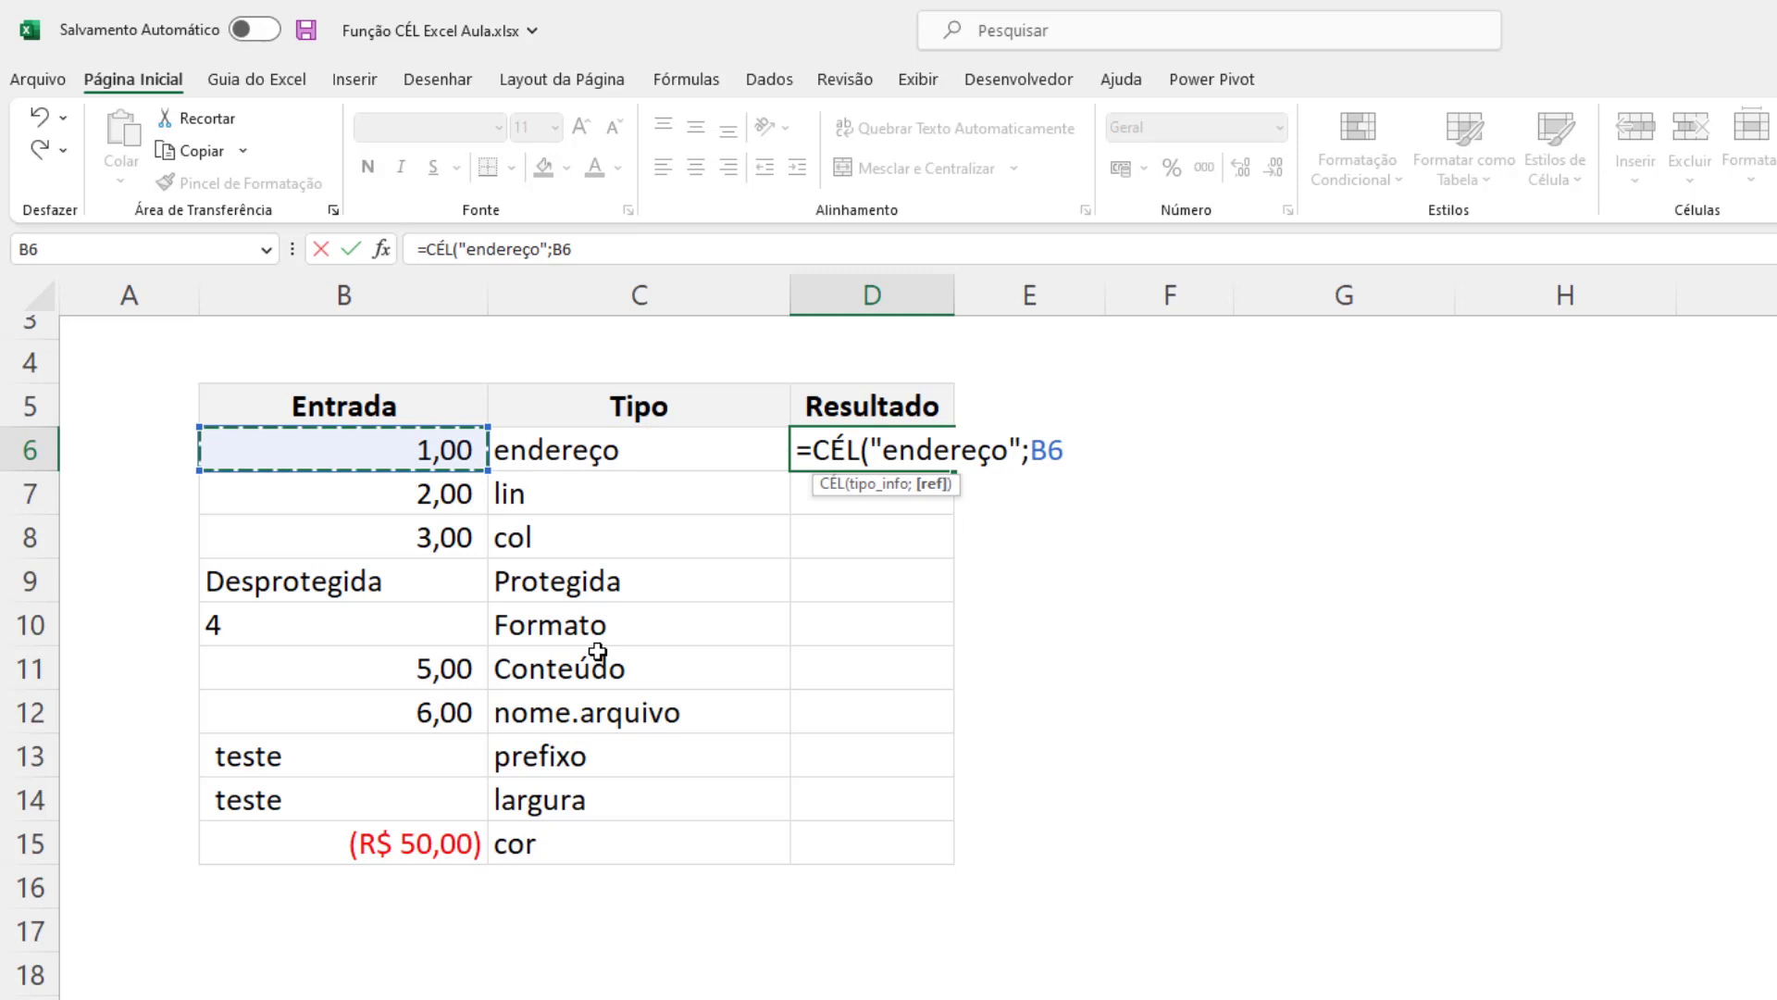
{"action": "type", "text": ")"}
{"action": "key", "text": "ctrl+Return"}
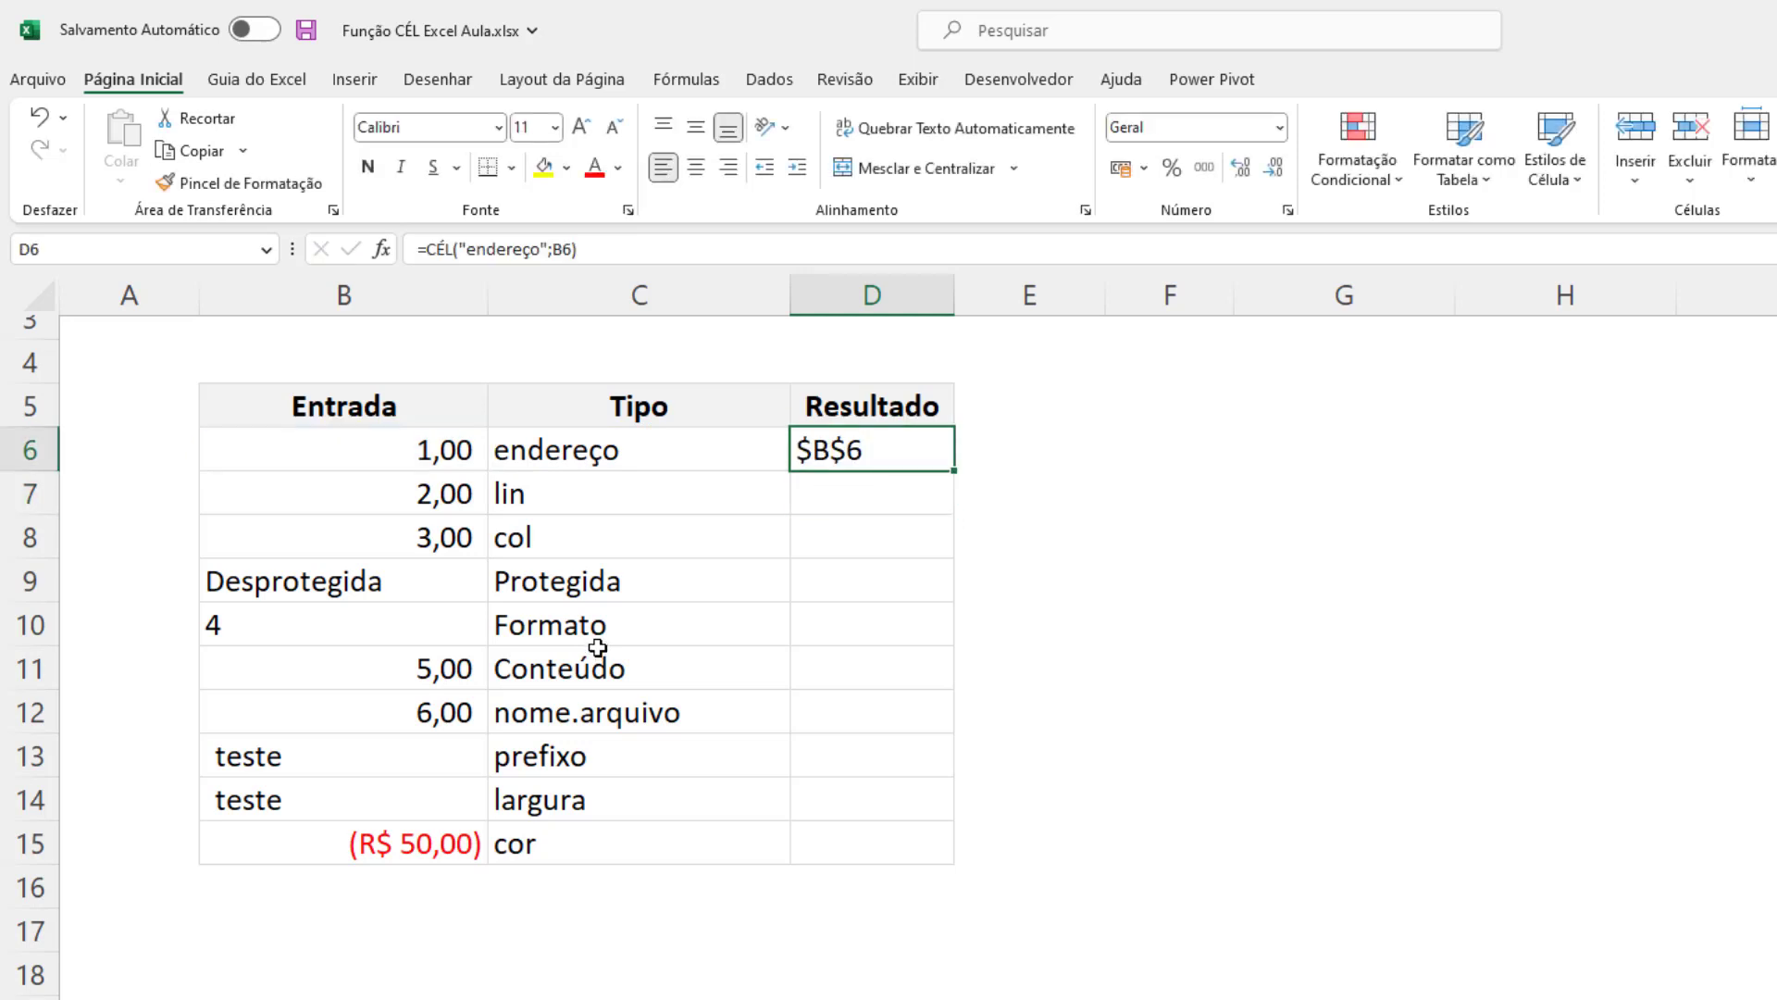
Step: Try C6 instead of B6 as the reference in D6's address formula, and undo the change
{"action": "left_click", "coordinate": [356, 446]}
{"action": "left_click", "coordinate": [861, 463]}
{"action": "key", "text": "F2"}
{"action": "double_click", "coordinate": [1046, 451]}
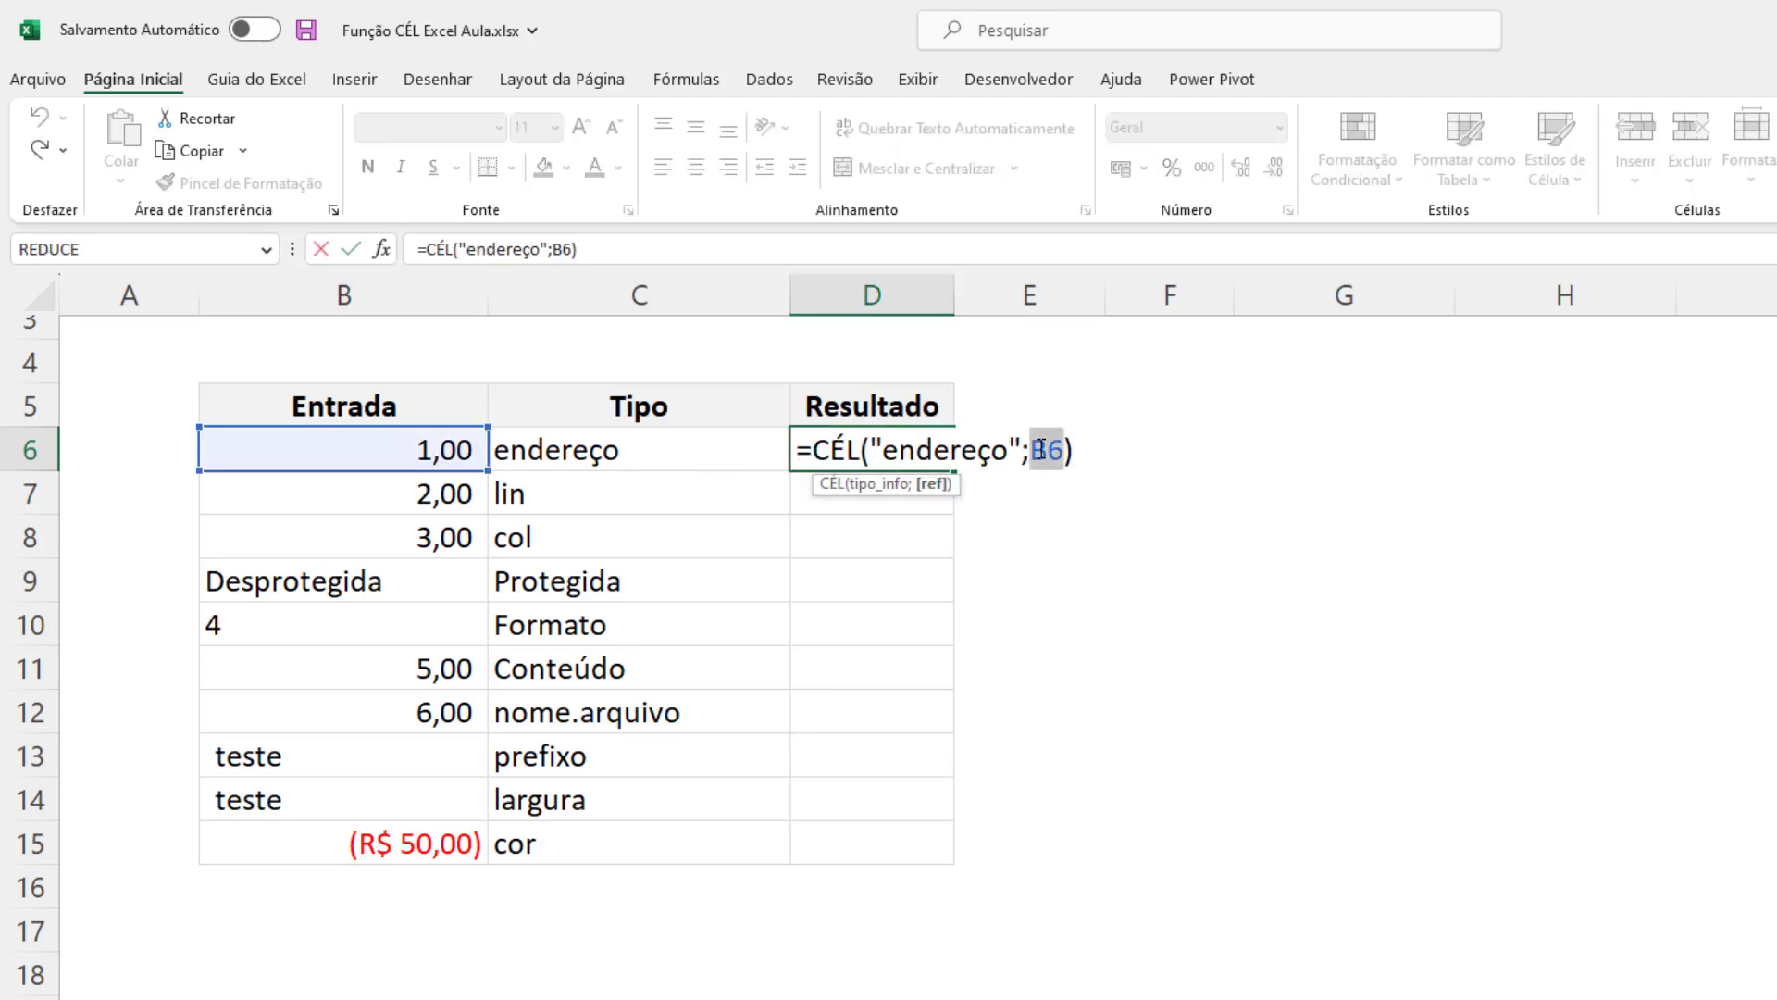
{"action": "left_click", "coordinate": [629, 460]}
{"action": "key", "text": "Return"}
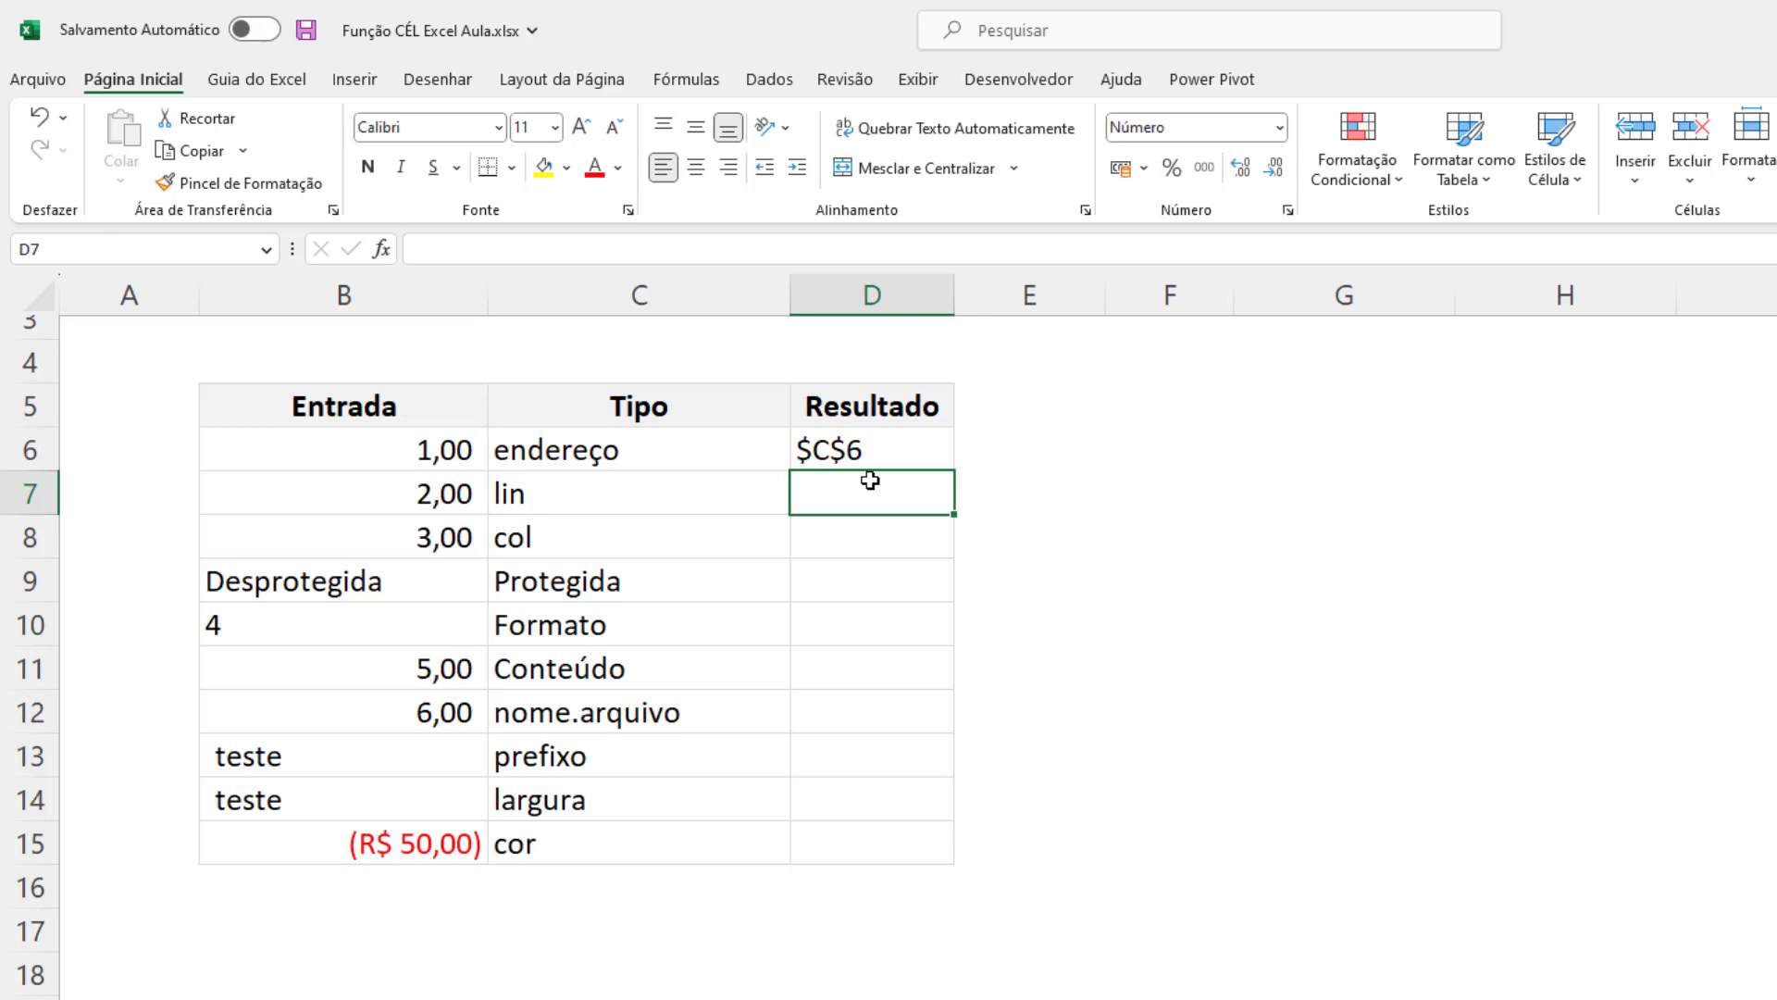
{"action": "key", "text": "ctrl+z"}
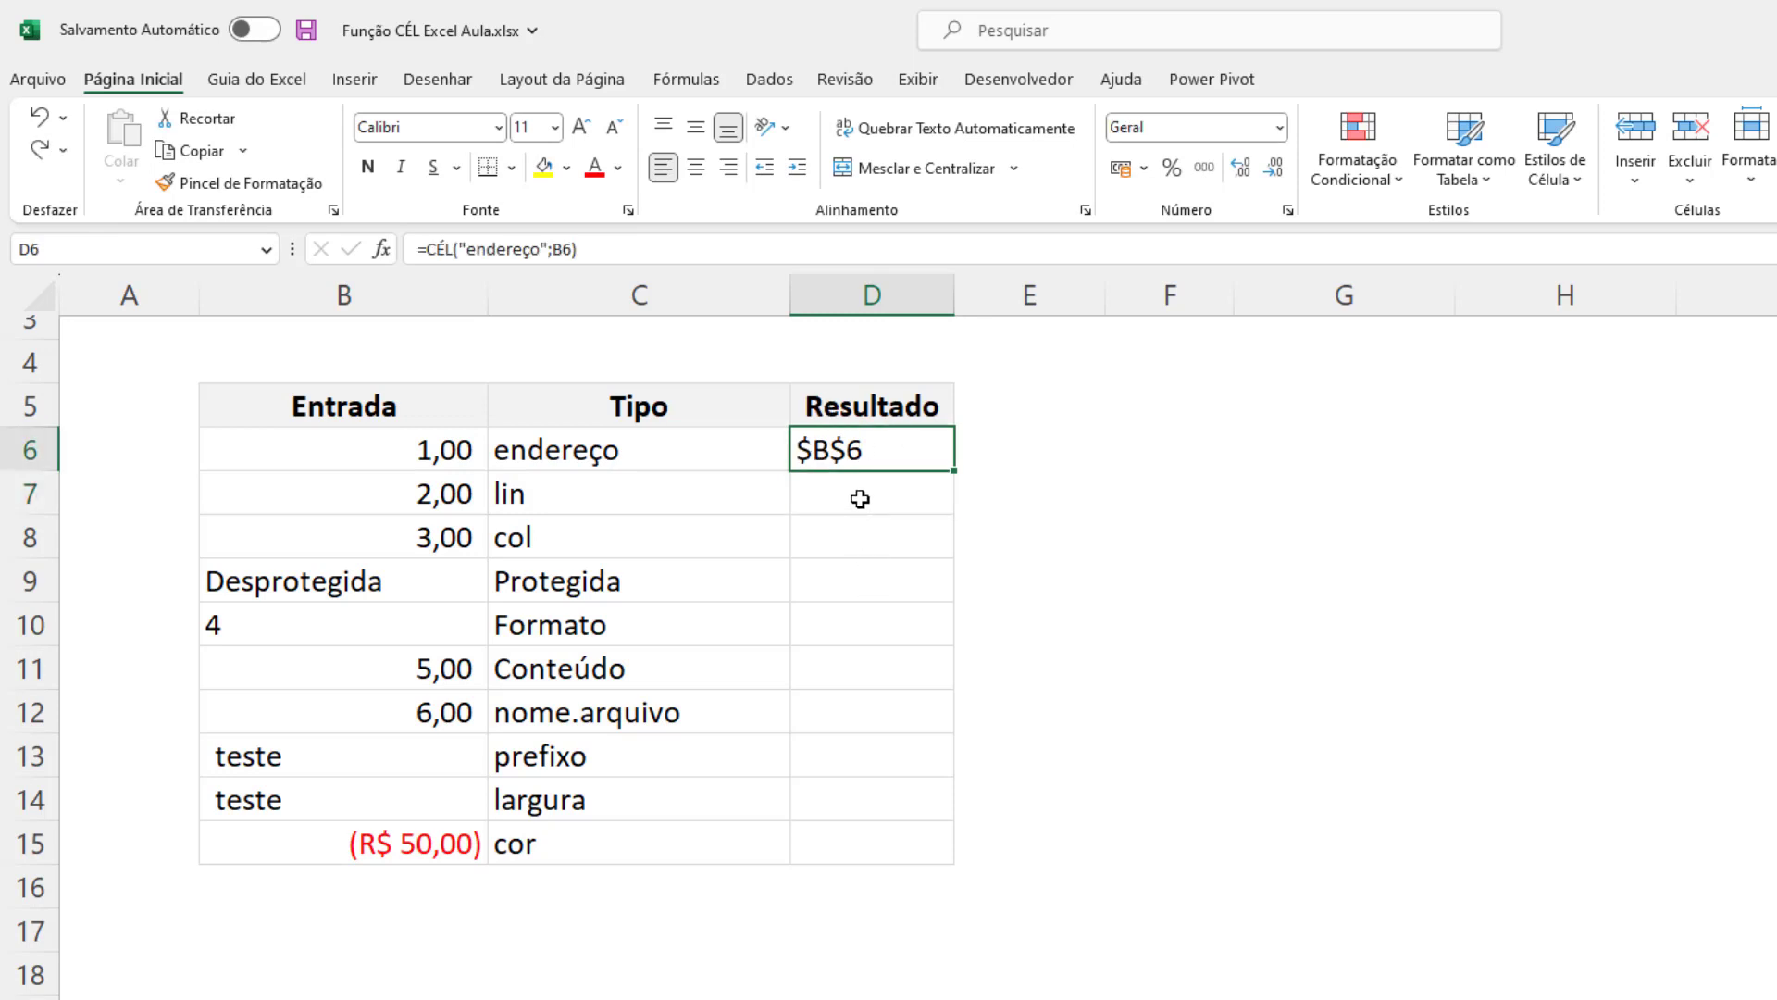
Step: Enter the formula =CÉL("lin";B7) in cell D7 for the "lin" type
{"action": "left_click", "coordinate": [854, 496]}
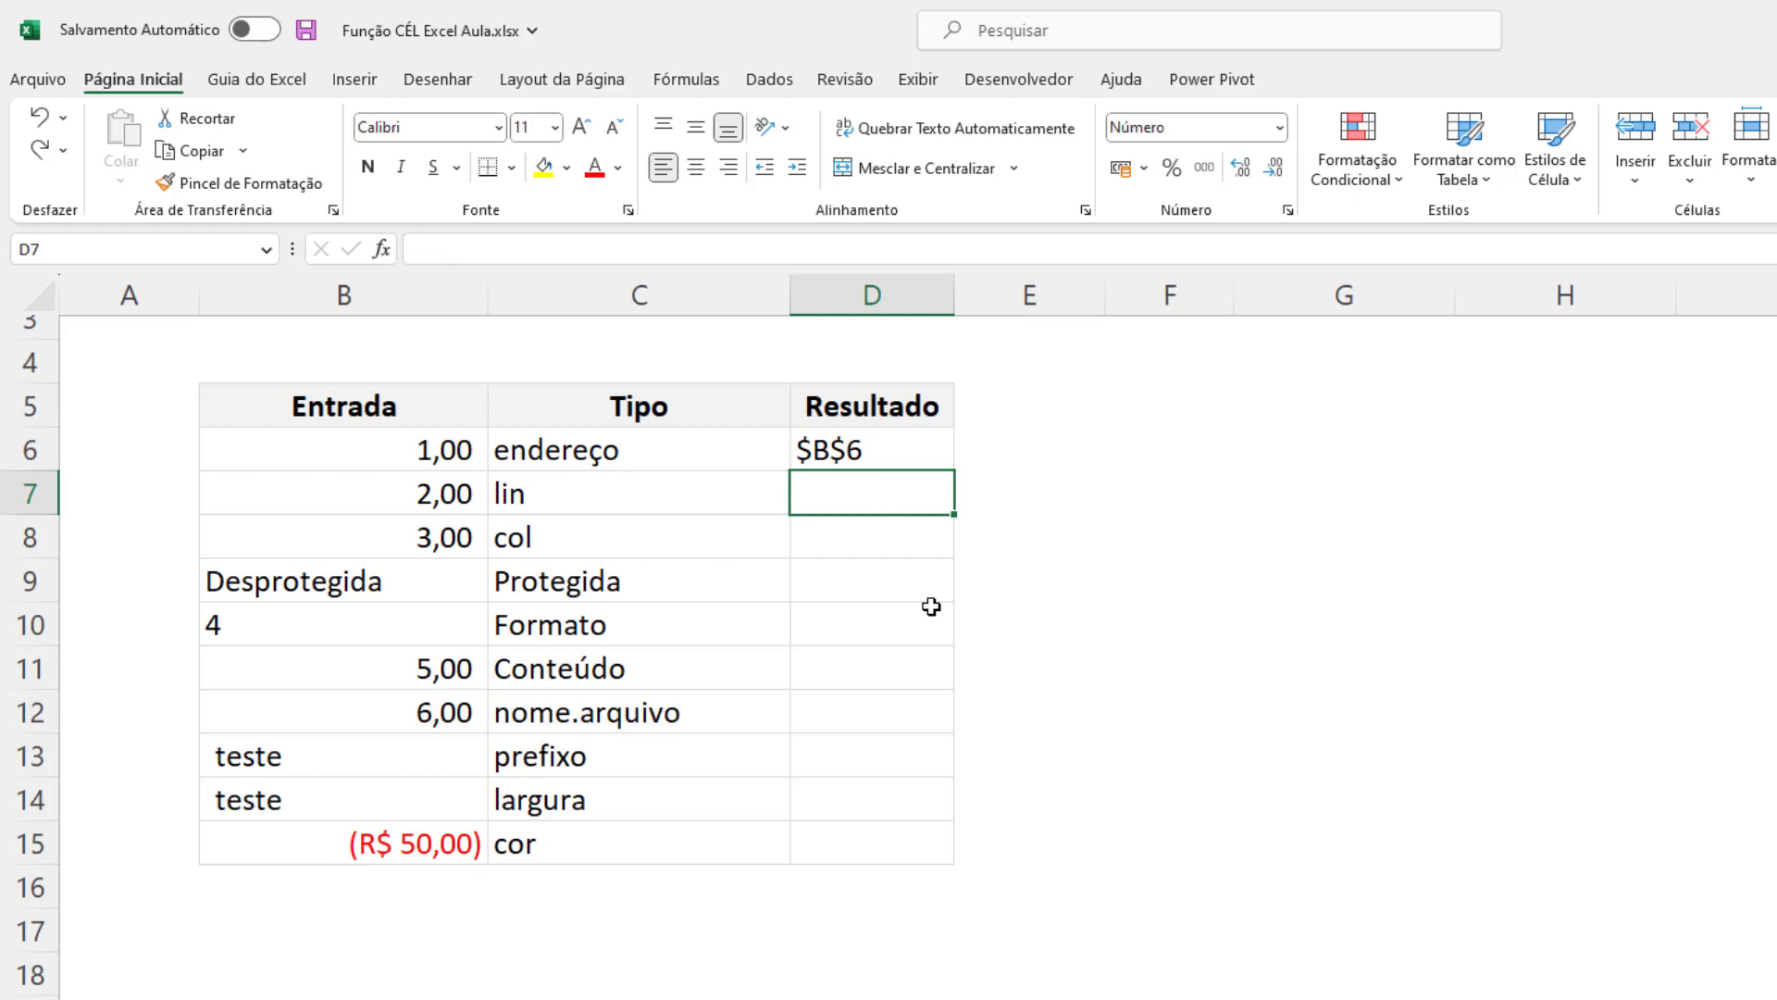
{"action": "type", "text": "="}
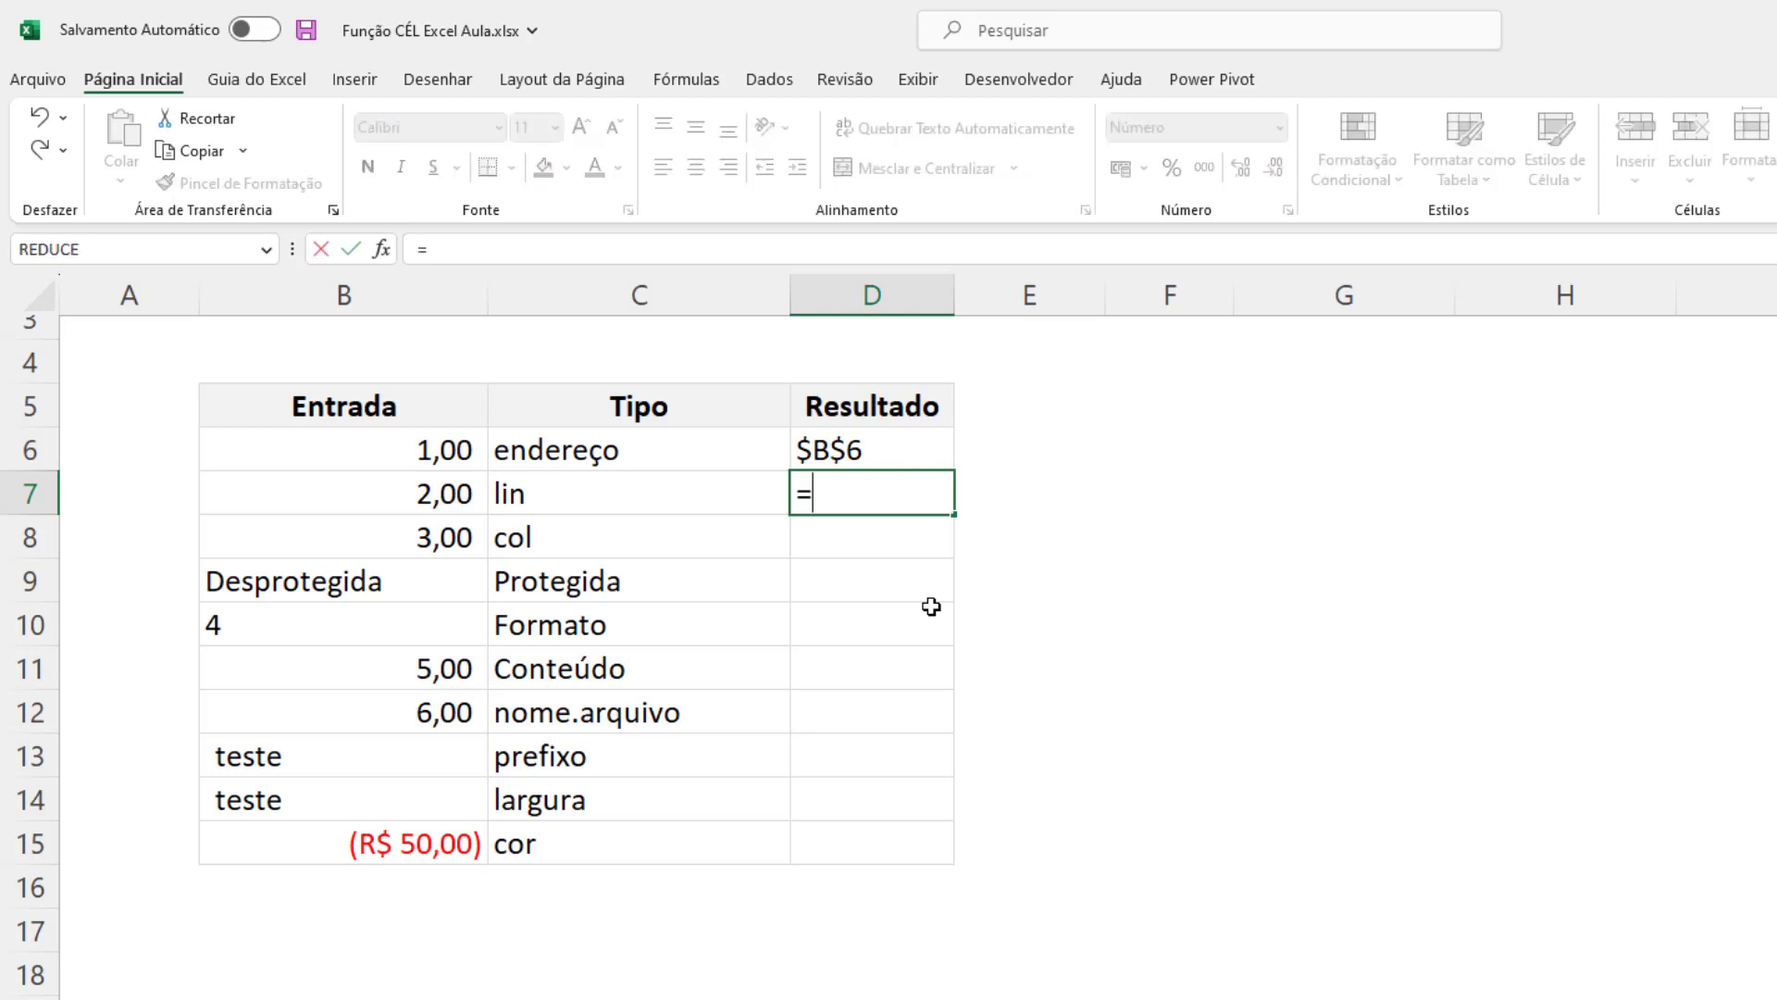
{"action": "type", "text": "c"}
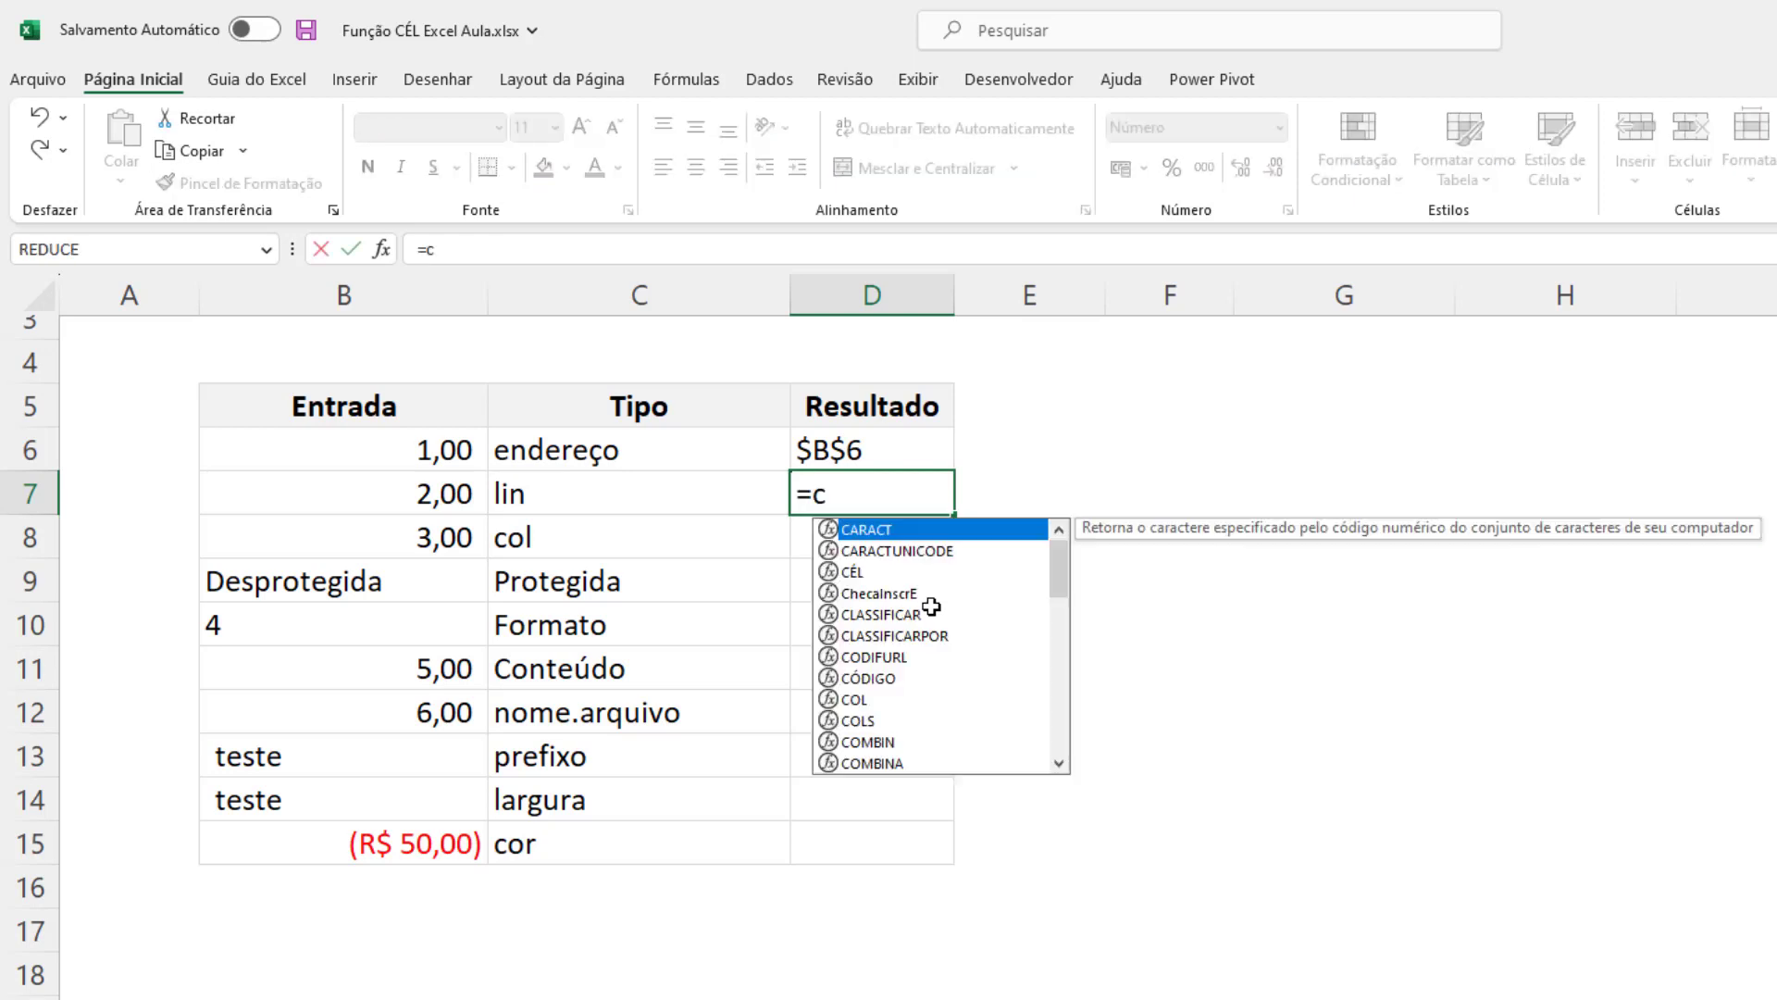
{"action": "type", "text": "él(\"lin"}
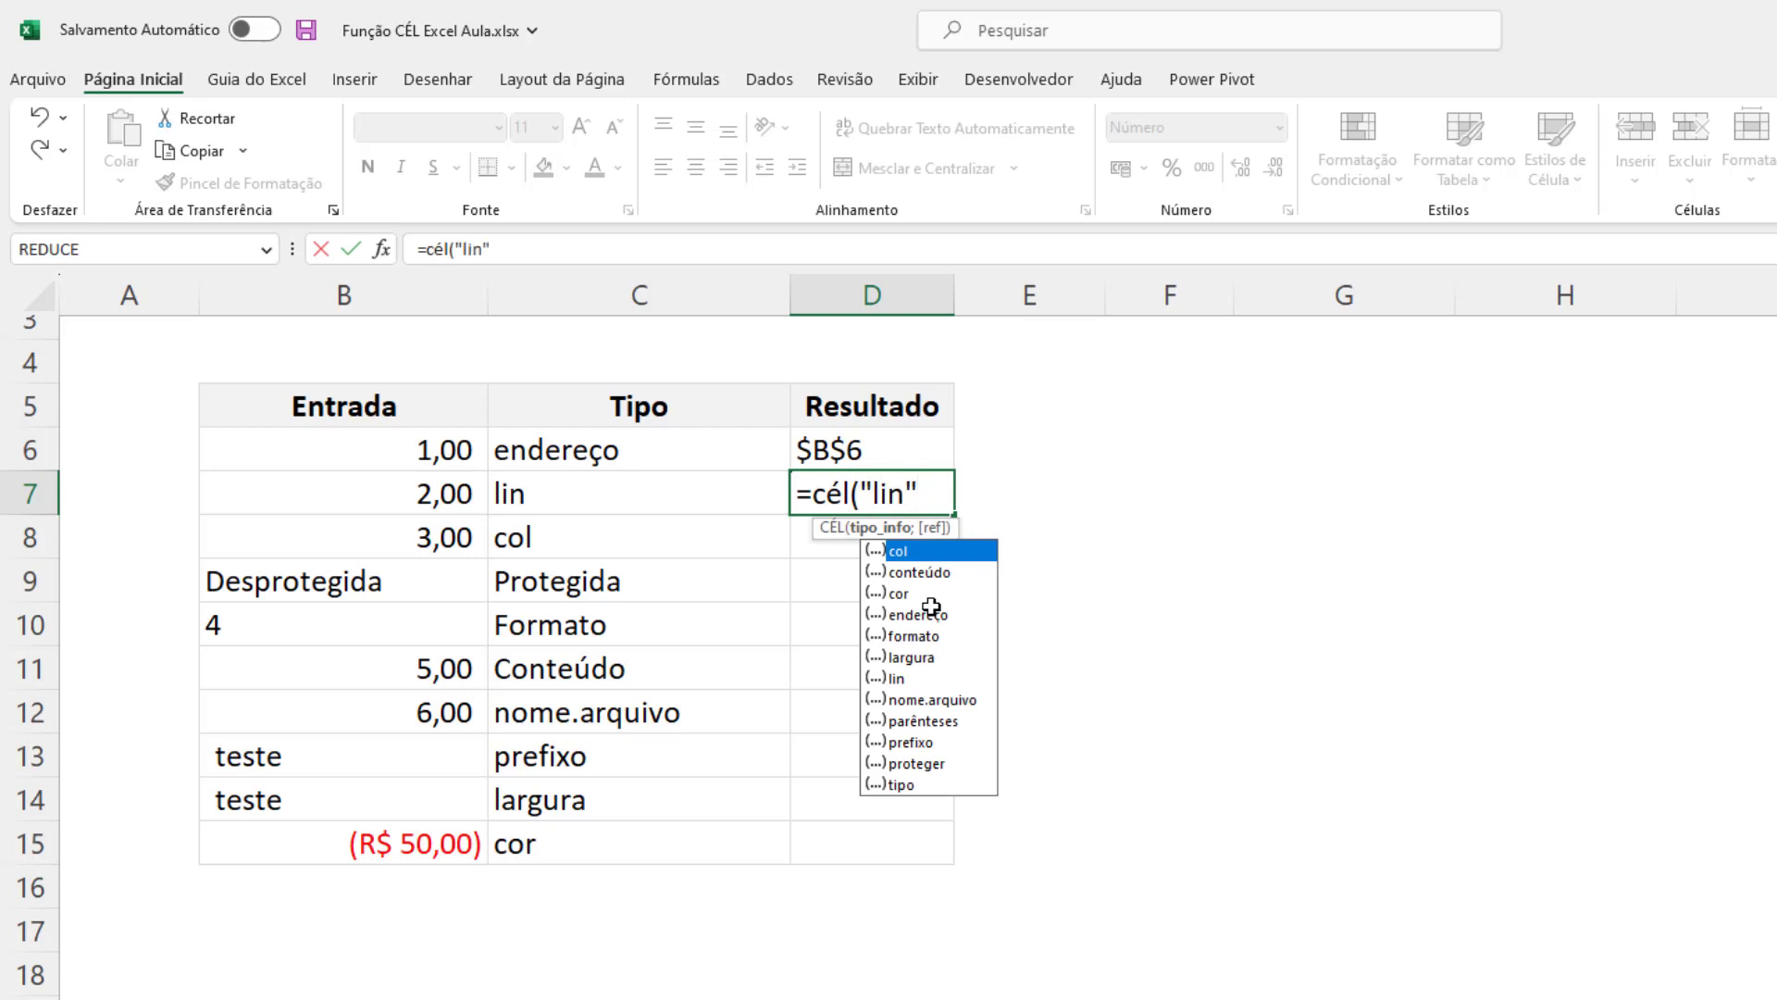
{"action": "type", "text": "\";"}
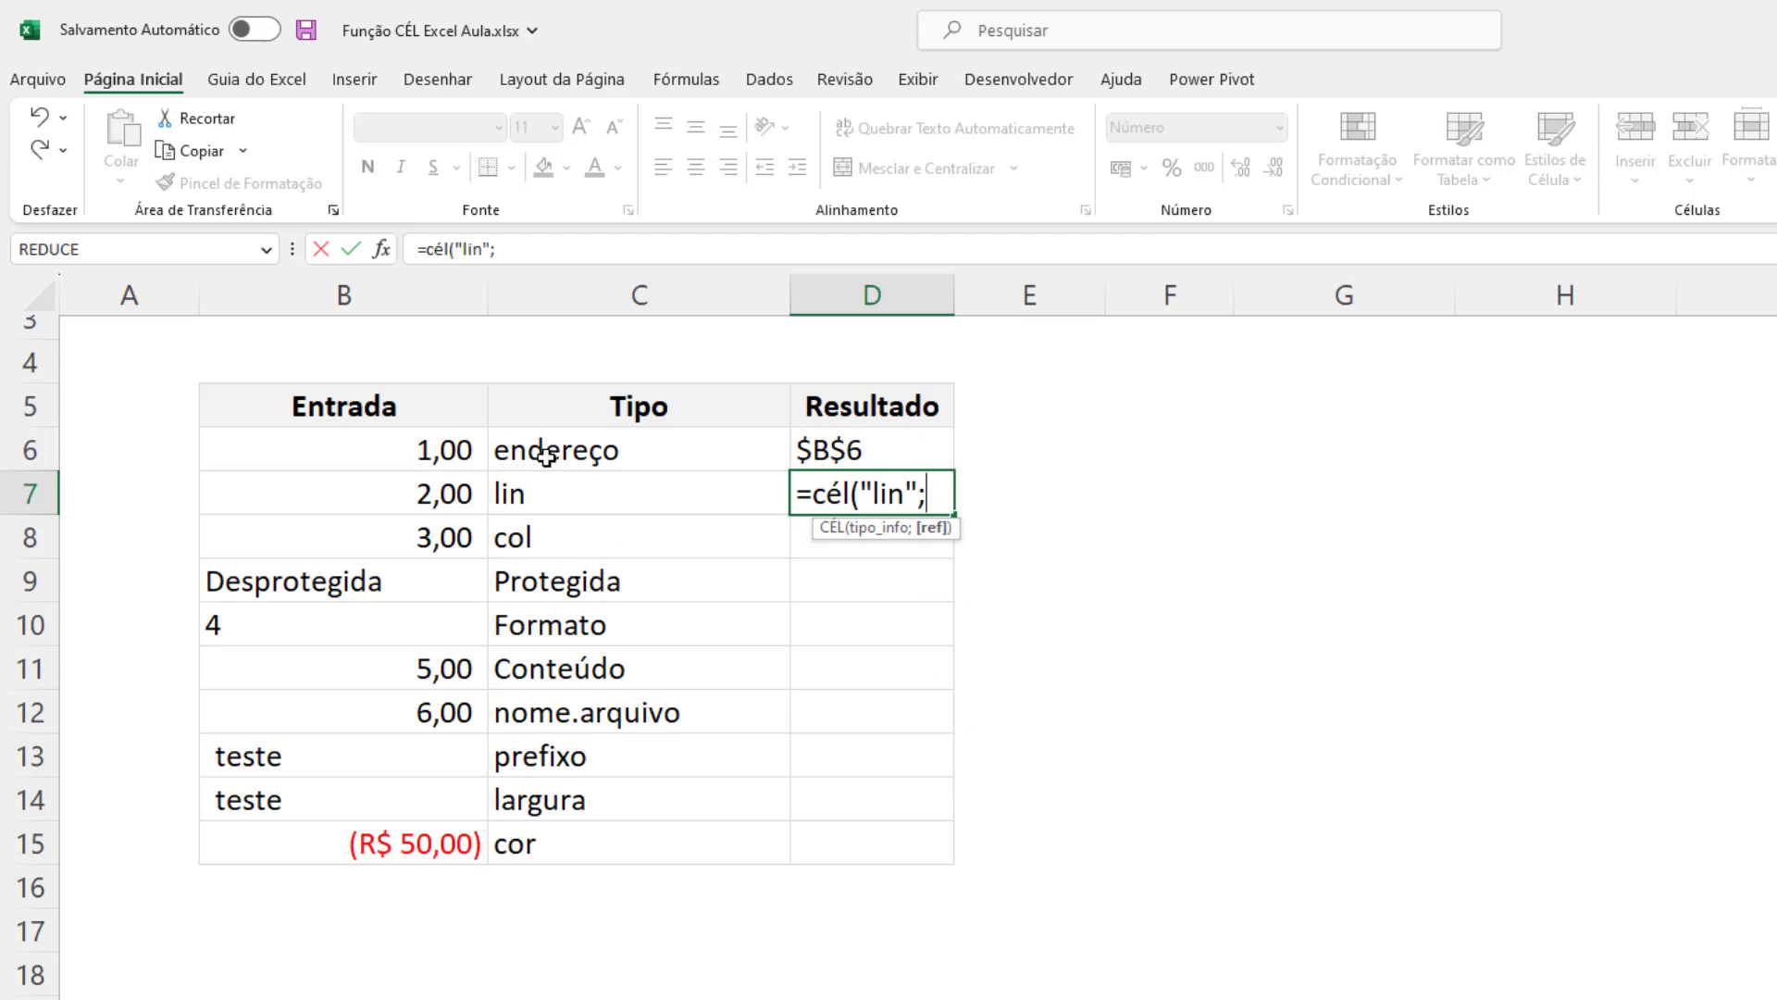
{"action": "left_click", "coordinate": [595, 500]}
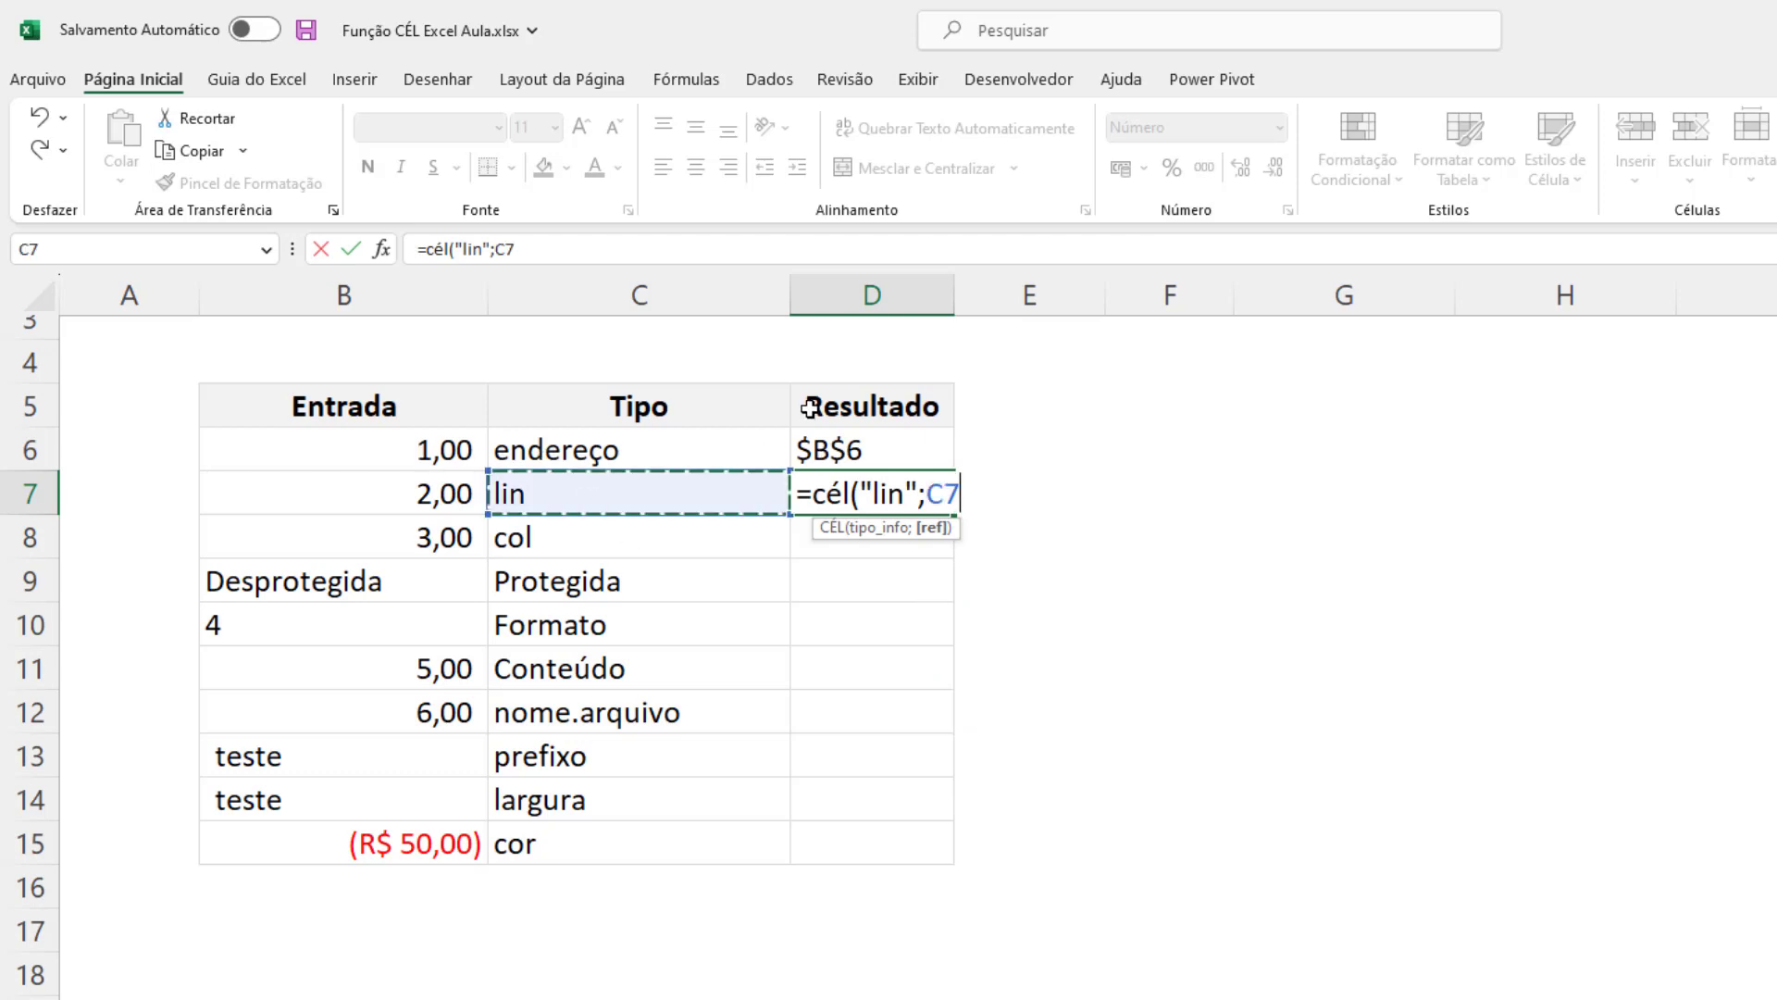
{"action": "key", "text": "Left"}
{"action": "type", "text": ")"}
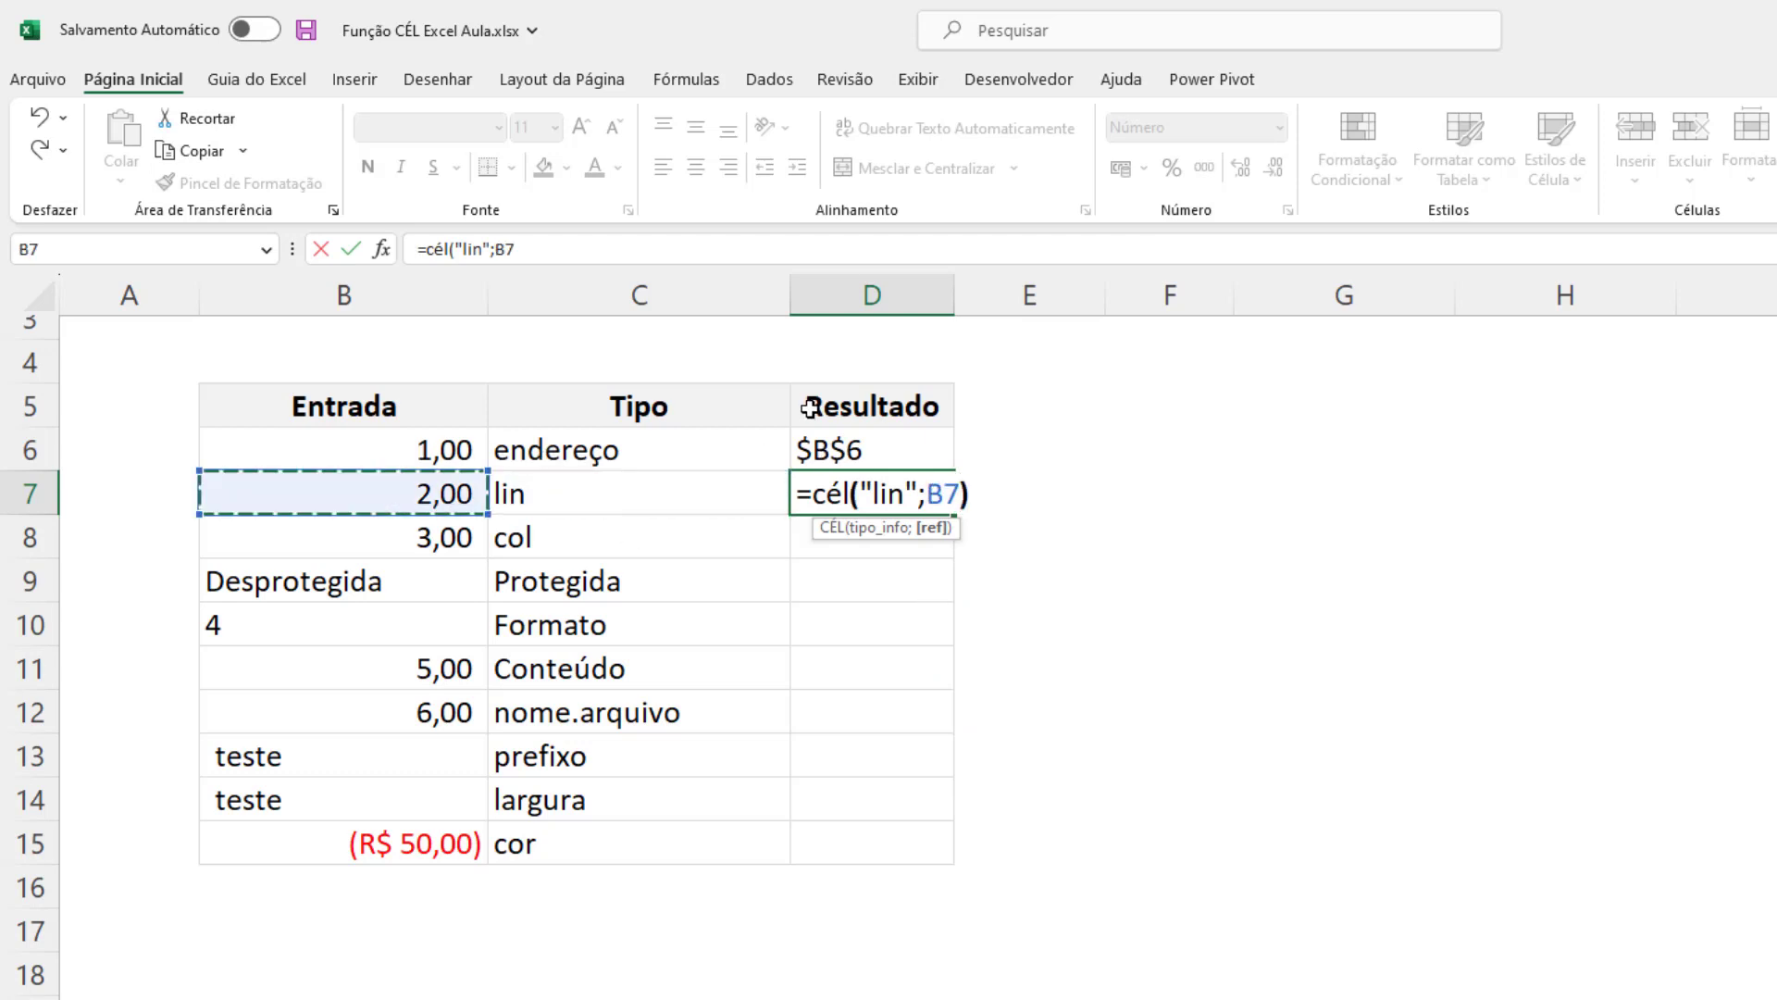
{"action": "key", "text": "Return"}
{"action": "key", "text": "Up"}
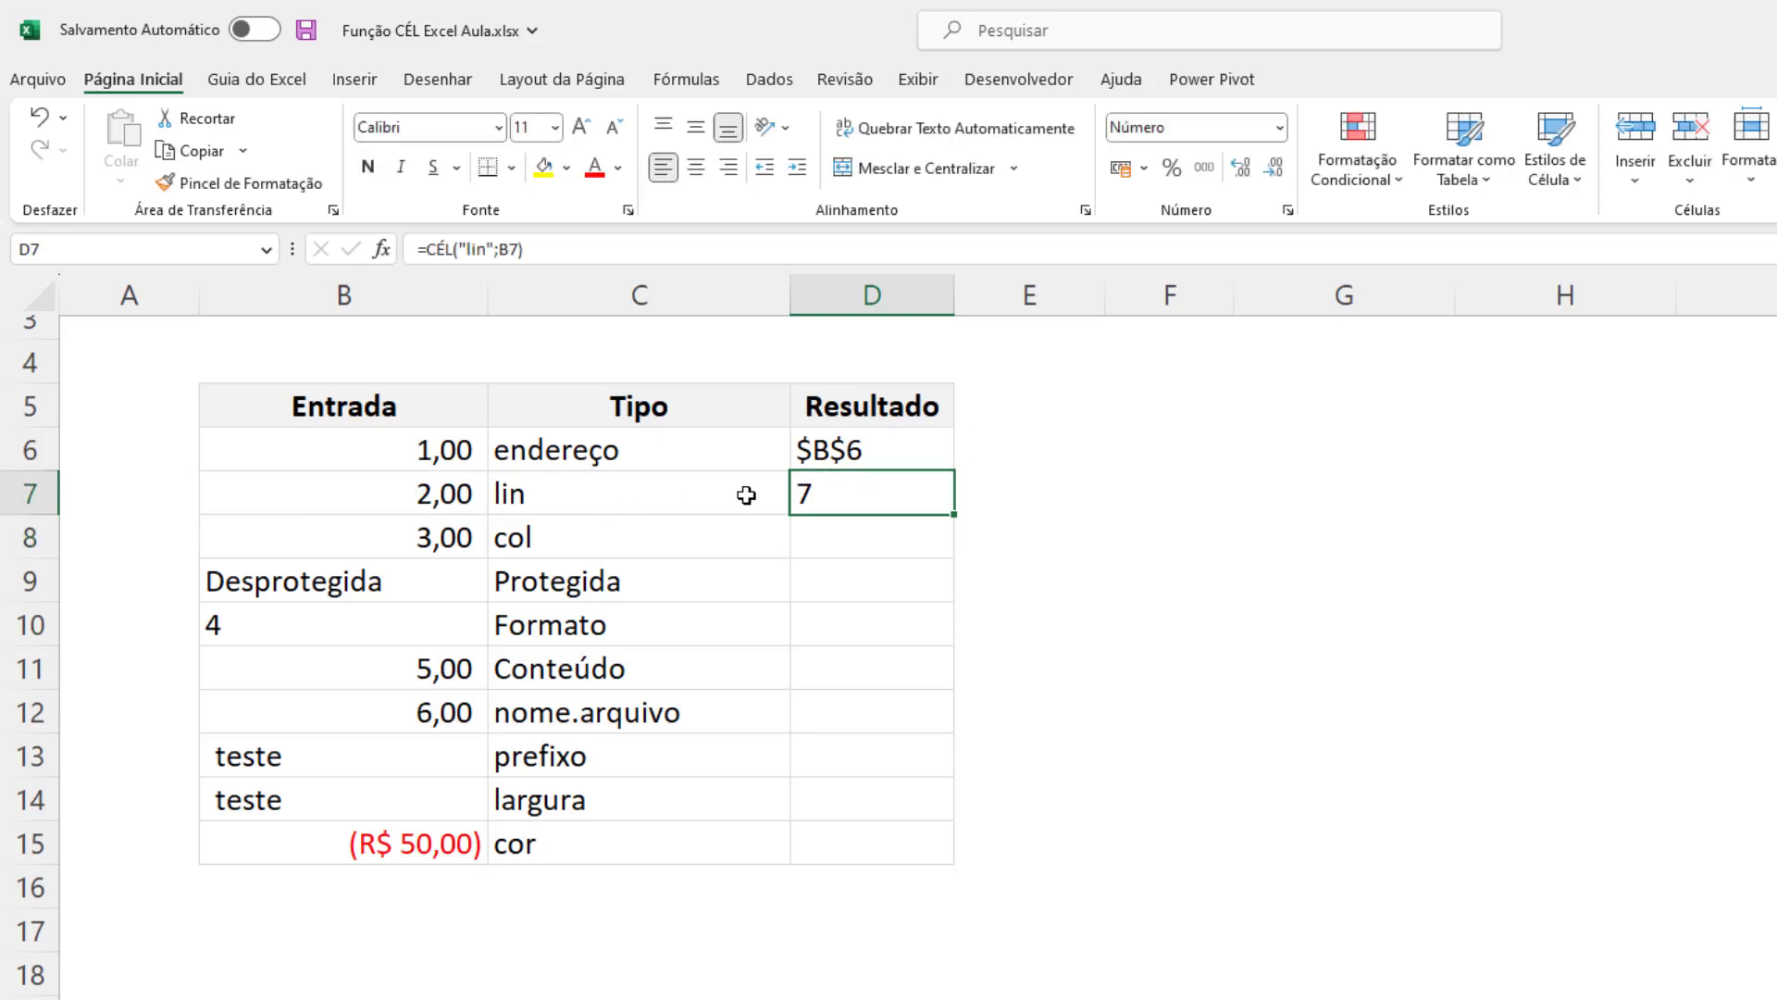
Step: Remove the reference argument from the formula in D7, leaving =CÉL("lin")
{"action": "double_click", "coordinate": [929, 498]}
{"action": "left_click_drag", "start_coordinate": [936, 496], "coordinate": [1028, 485]}
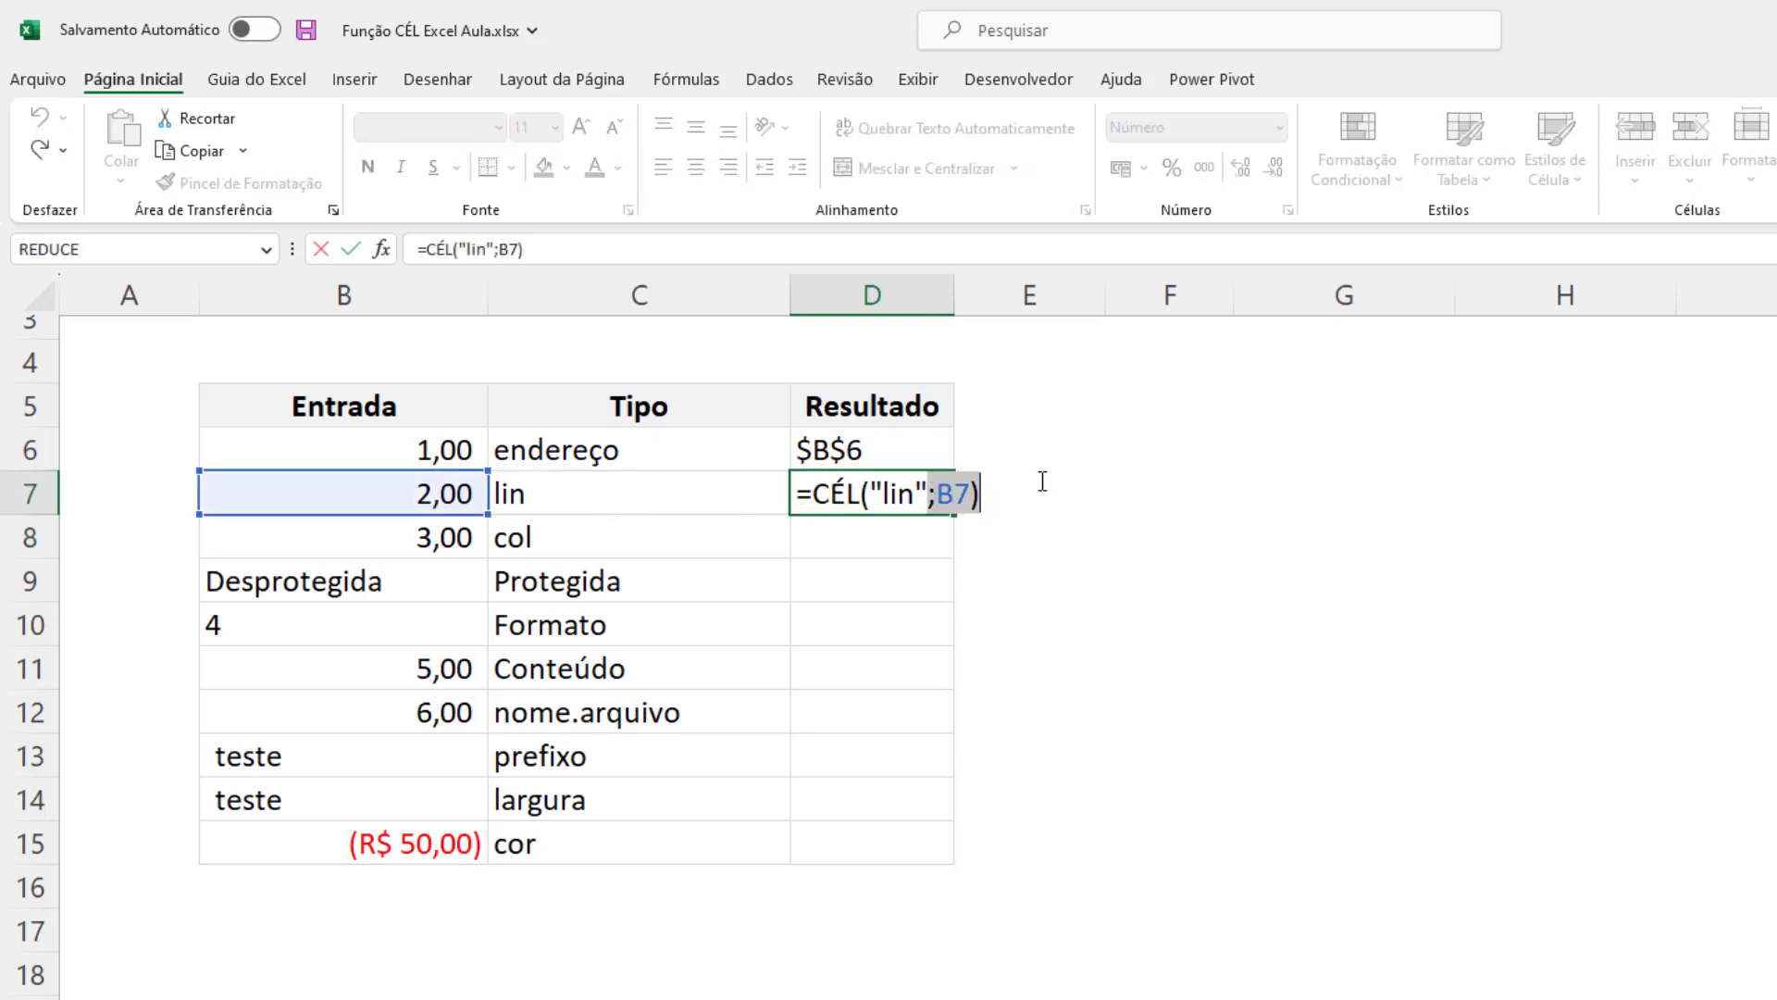
{"action": "key", "text": "Delete"}
{"action": "key", "text": "Return"}
{"action": "key", "text": "Up"}
{"action": "key", "text": "F2"}
{"action": "key", "text": "Escape"}
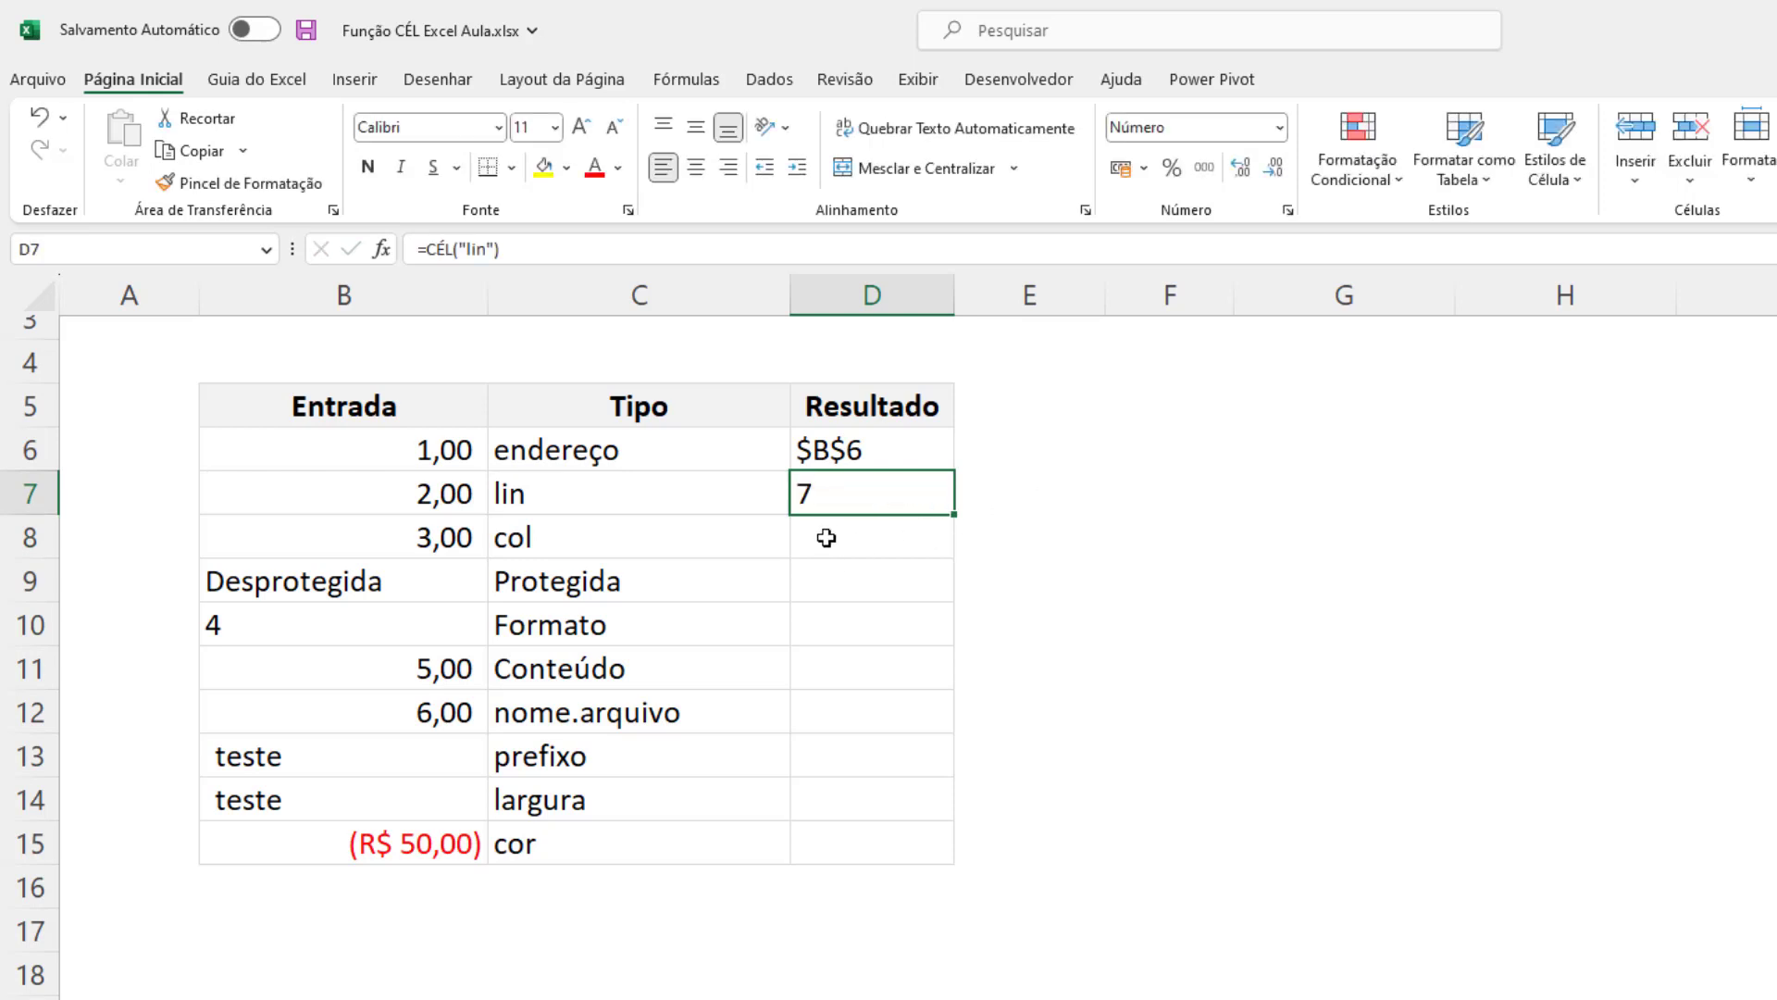
Step: Enter the formula =CÉL("col";C8) in cell D8 for the "col" type
{"action": "left_click", "coordinate": [910, 533]}
{"action": "type", "text": "=c"}
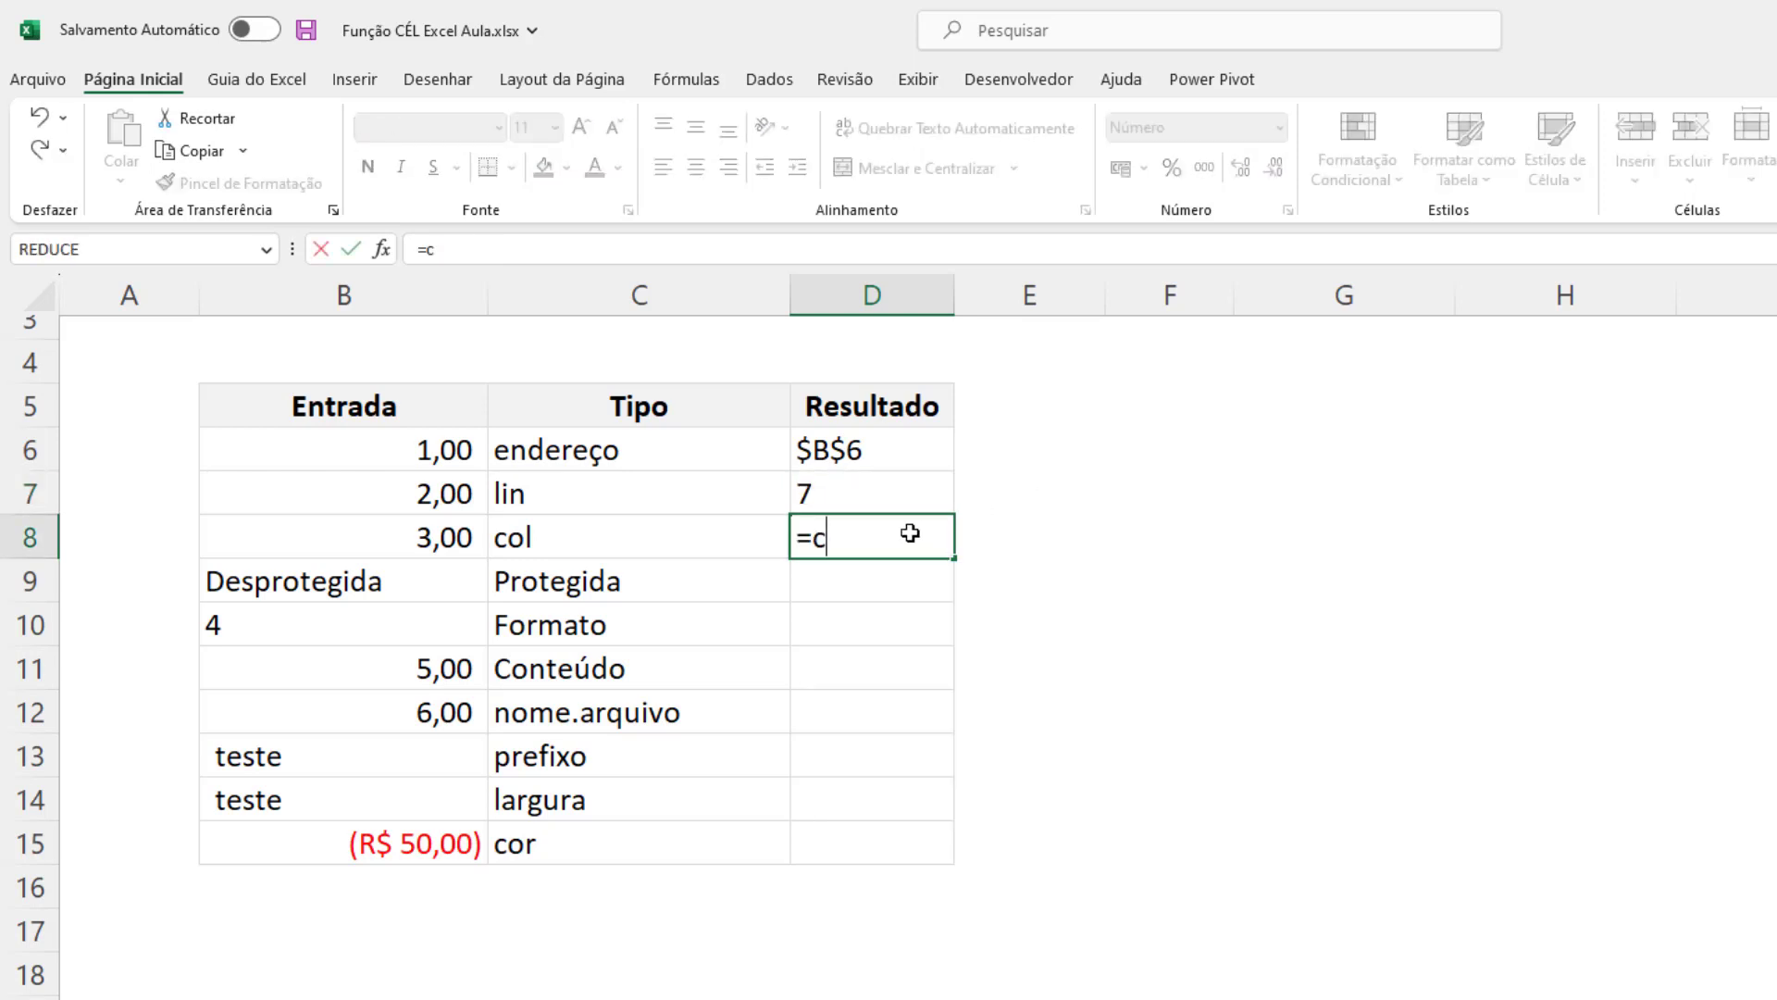
{"action": "type", "text": "él(\"col"}
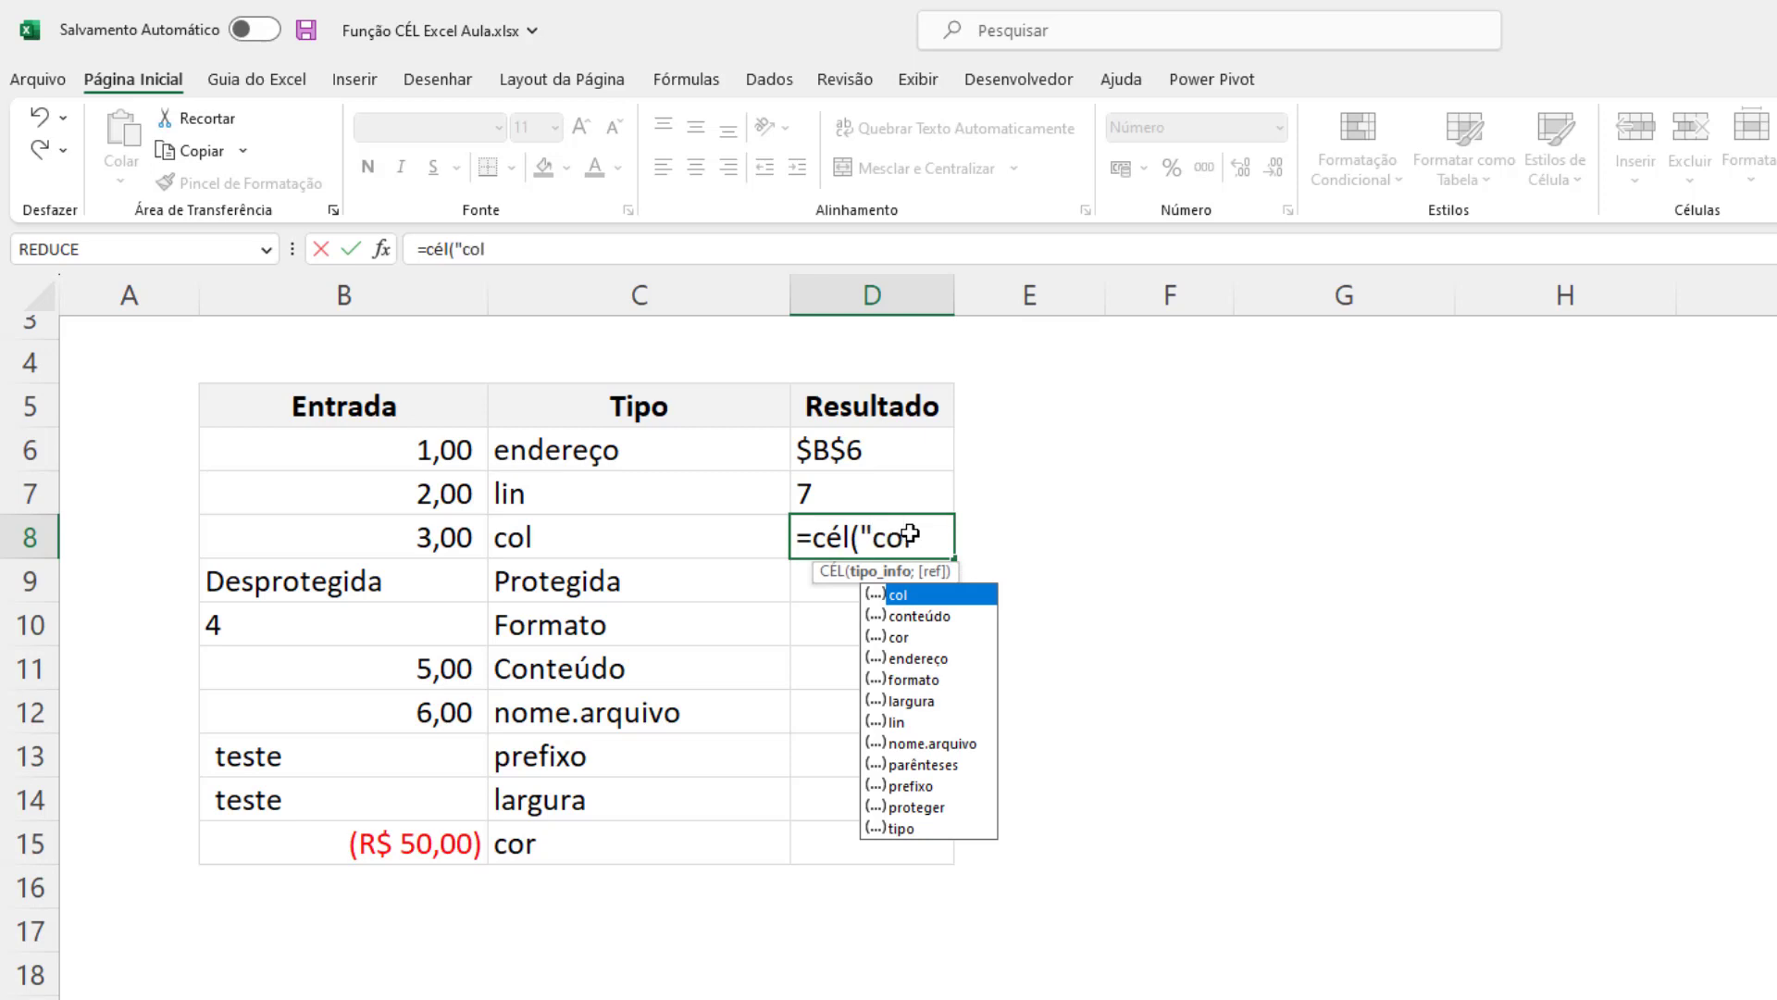
{"action": "type", "text": "\";"}
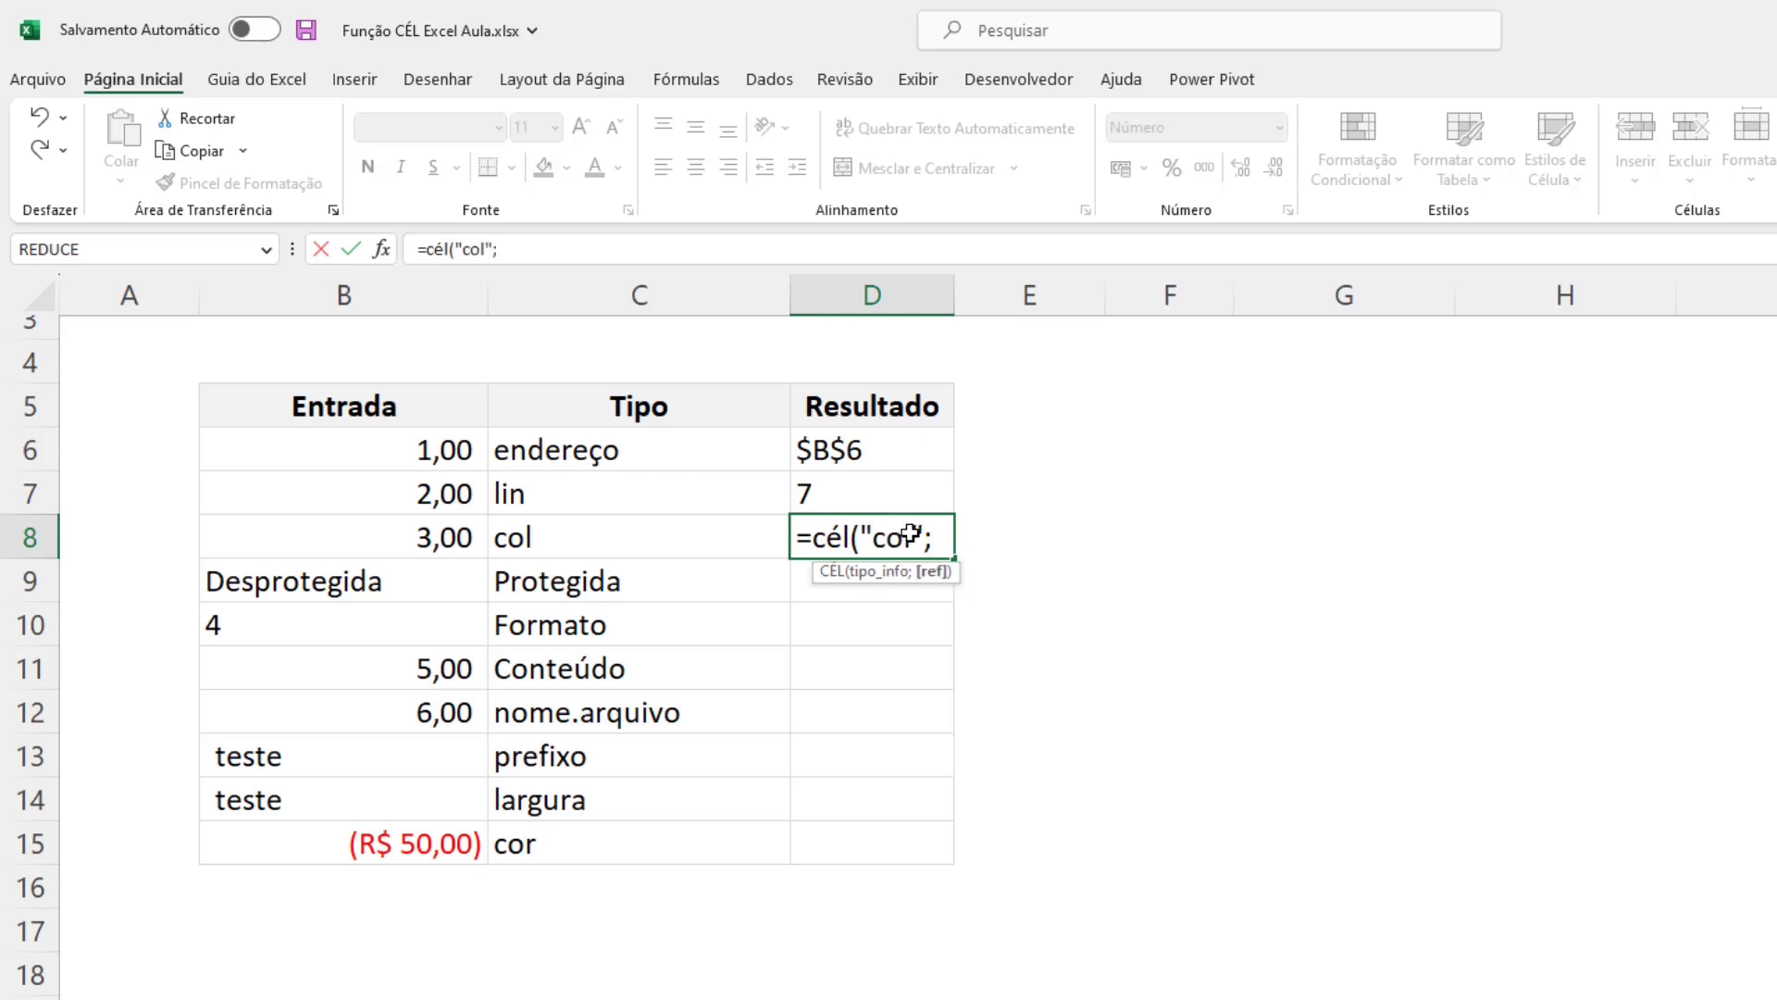
{"action": "left_click", "coordinate": [618, 523]}
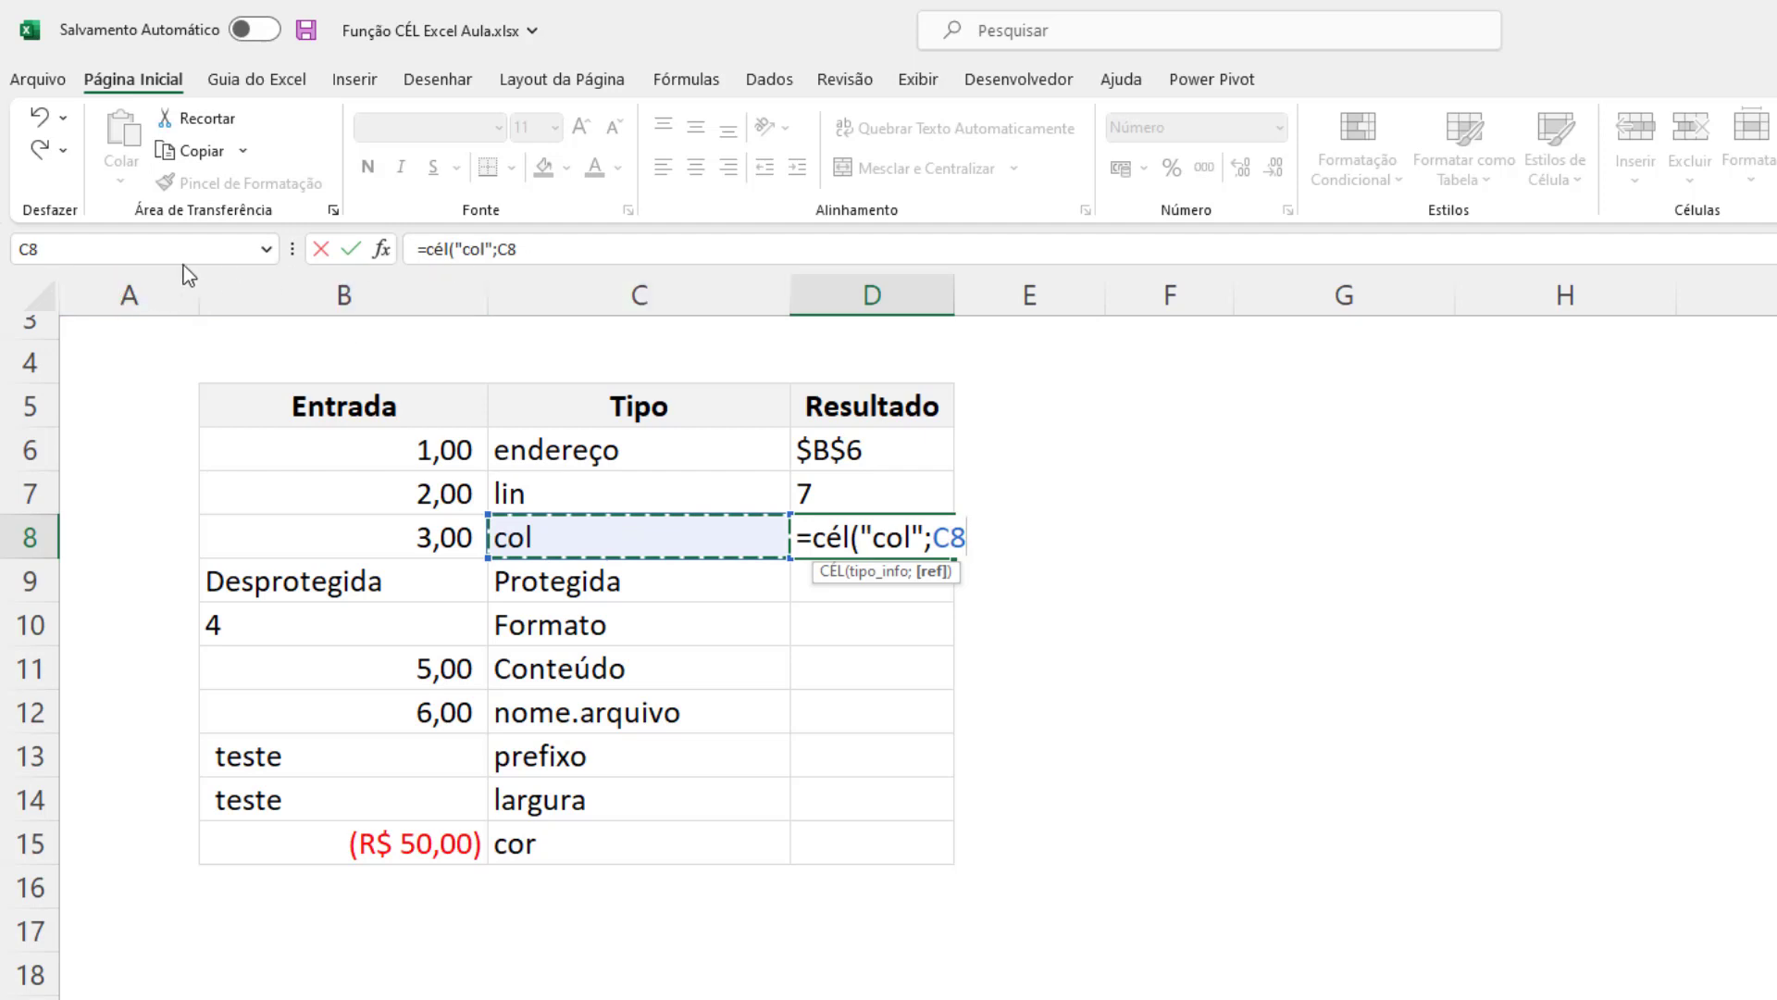
{"action": "key", "text": "Return"}
{"action": "key", "text": "Up"}
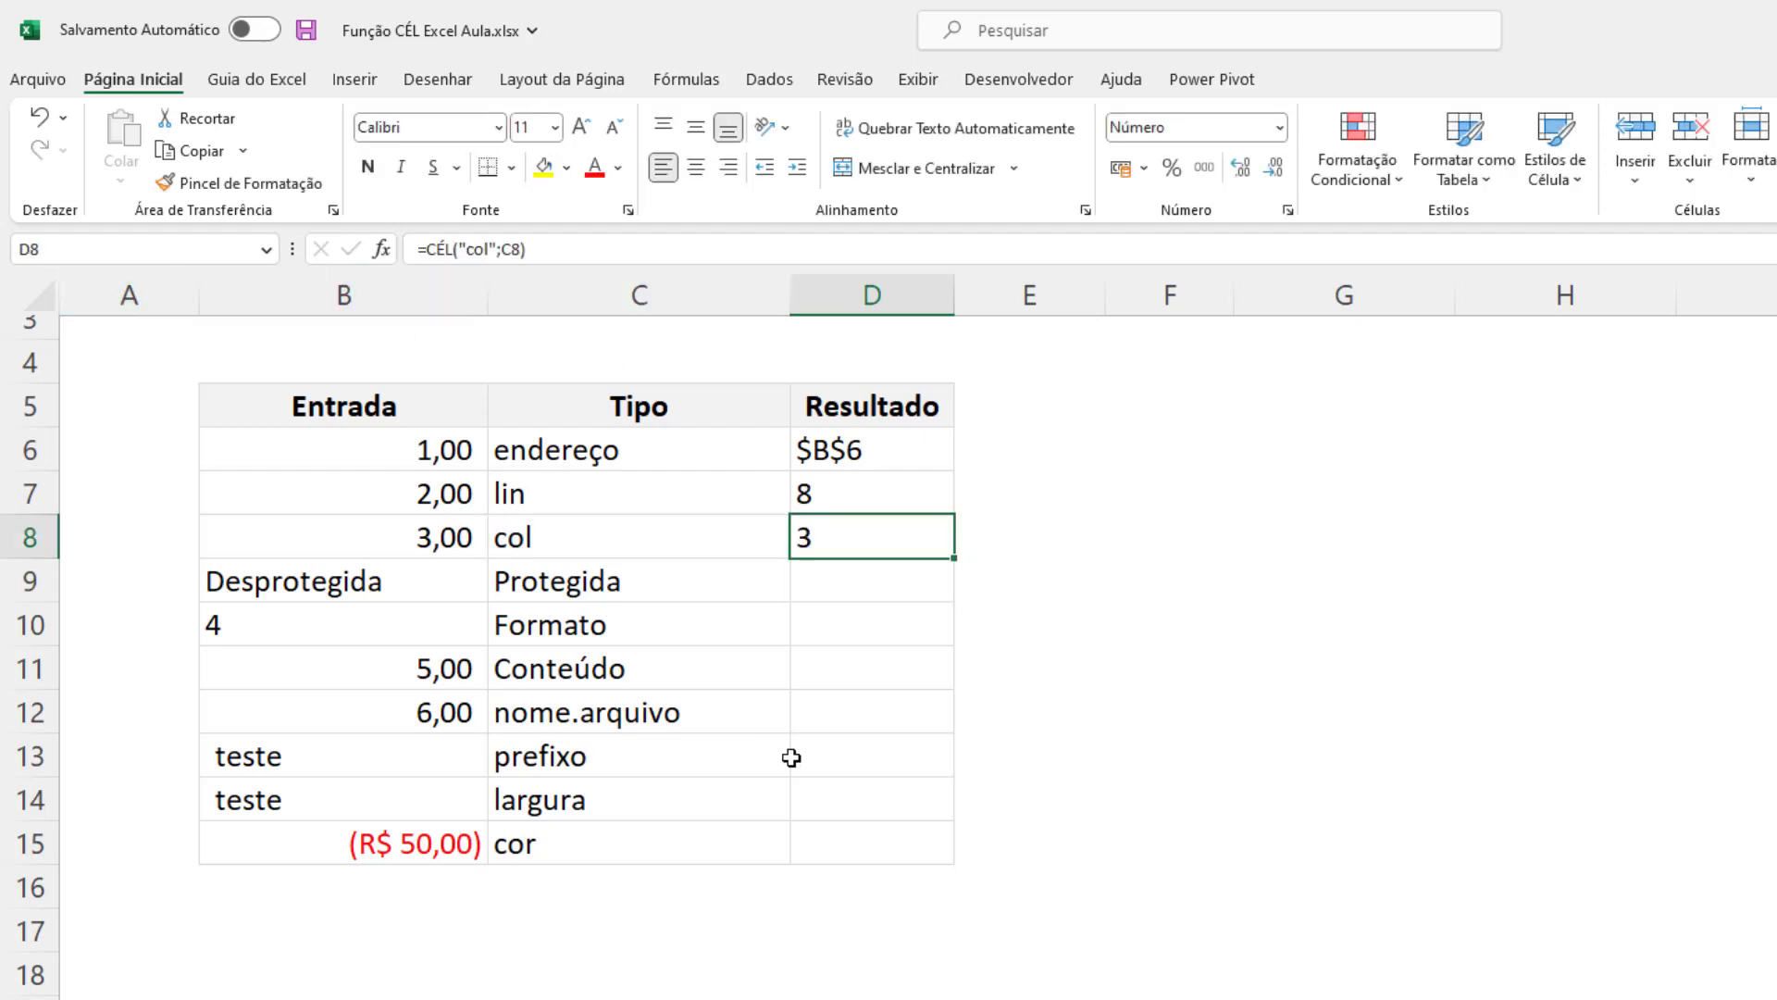
Step: Unlock cell B9, "Desprotegida", by turning off its Bloqueadas protection setting
{"action": "key", "text": "Left"}
{"action": "key", "text": "Left"}
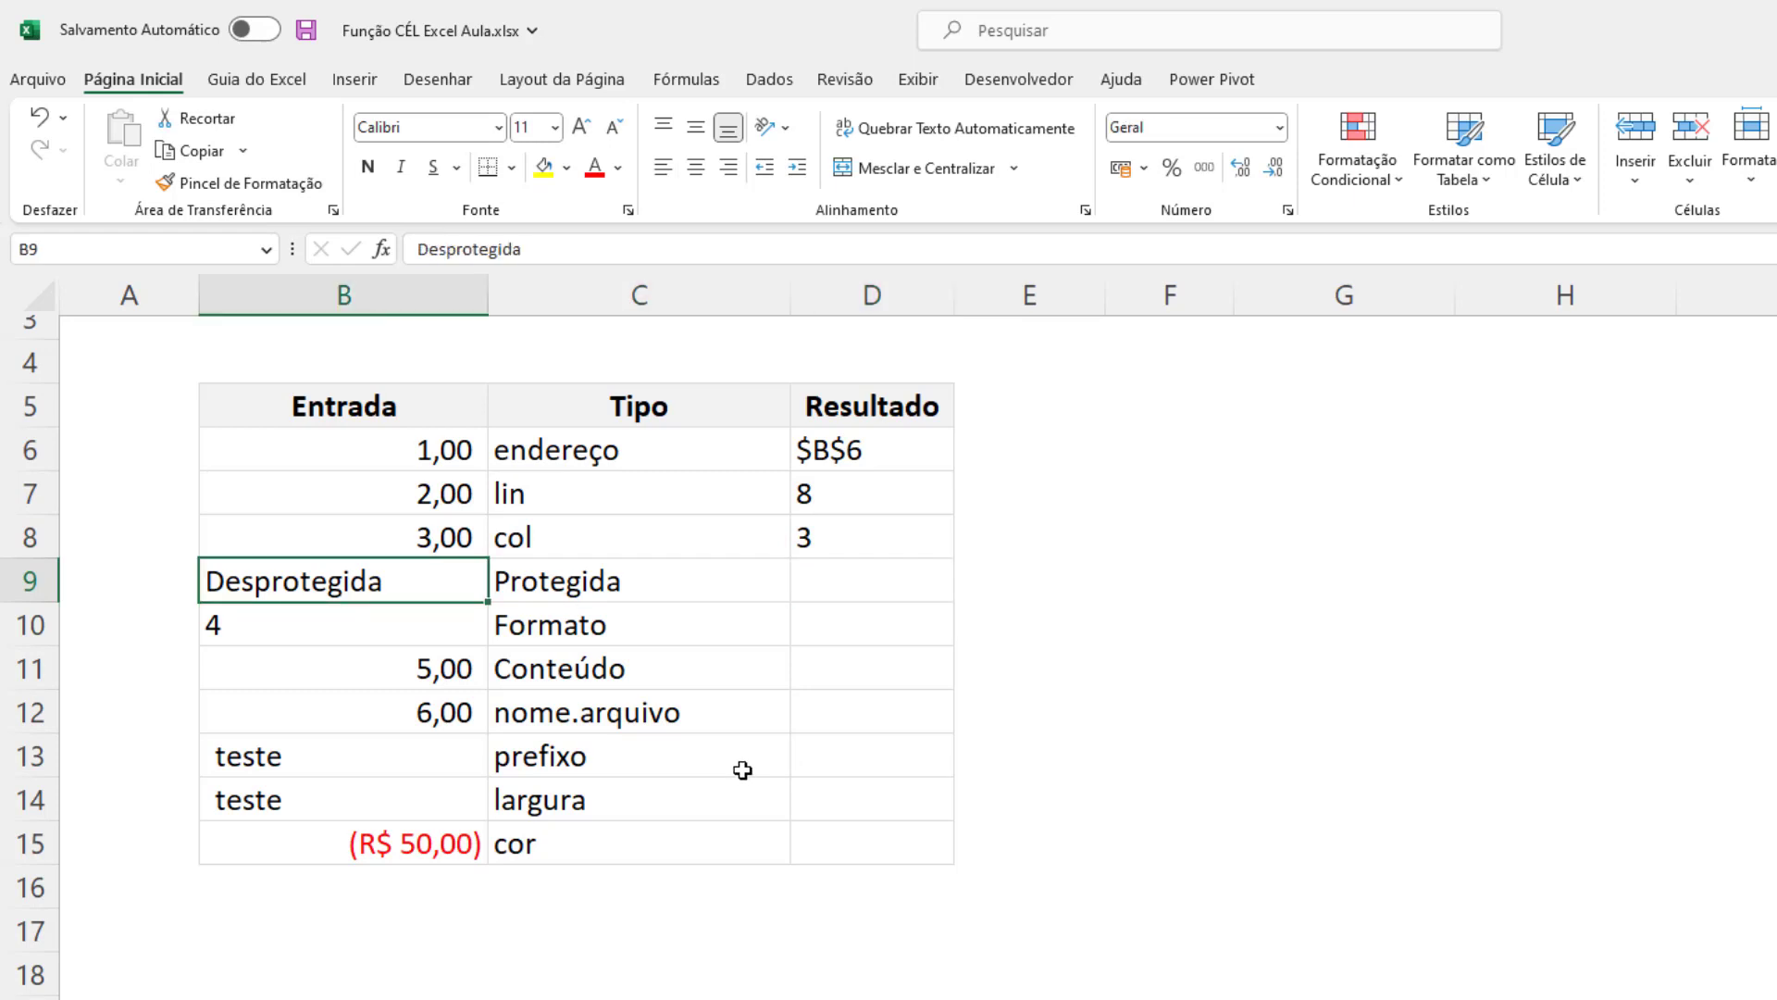
{"action": "key", "text": "ctrl+1"}
{"action": "left_click_drag", "start_coordinate": [1205, 592], "coordinate": [578, 501]}
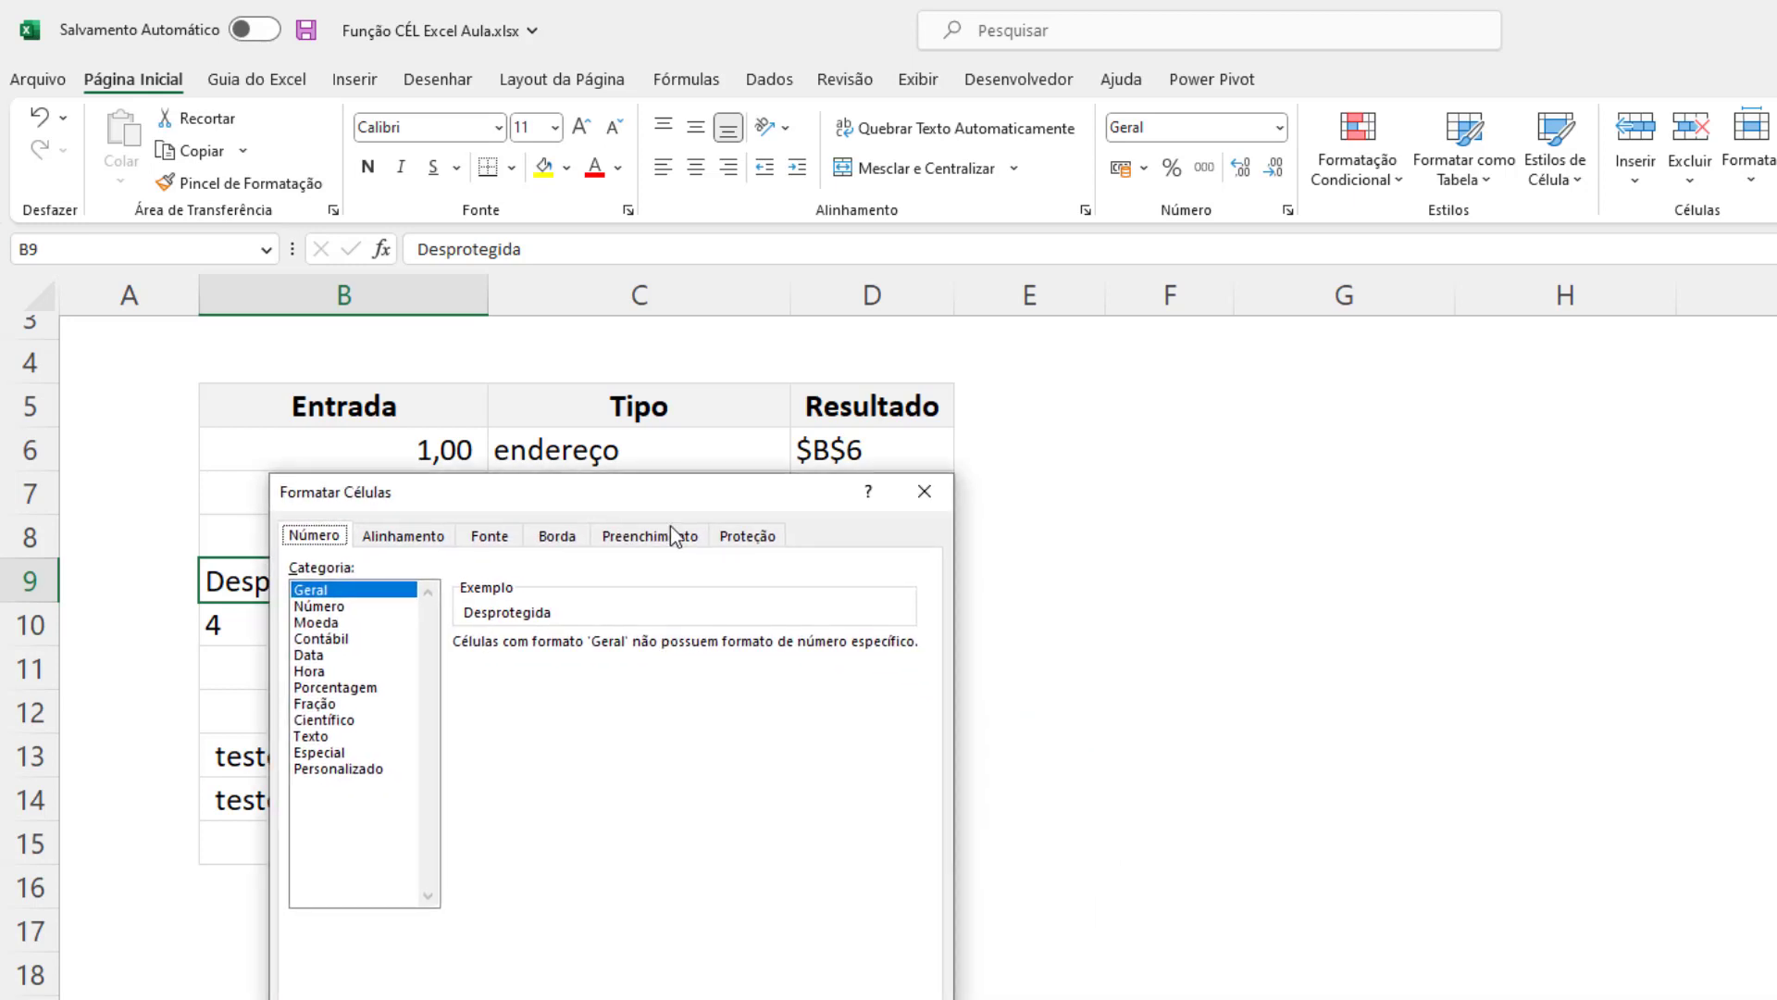
{"action": "left_click", "coordinate": [748, 536]}
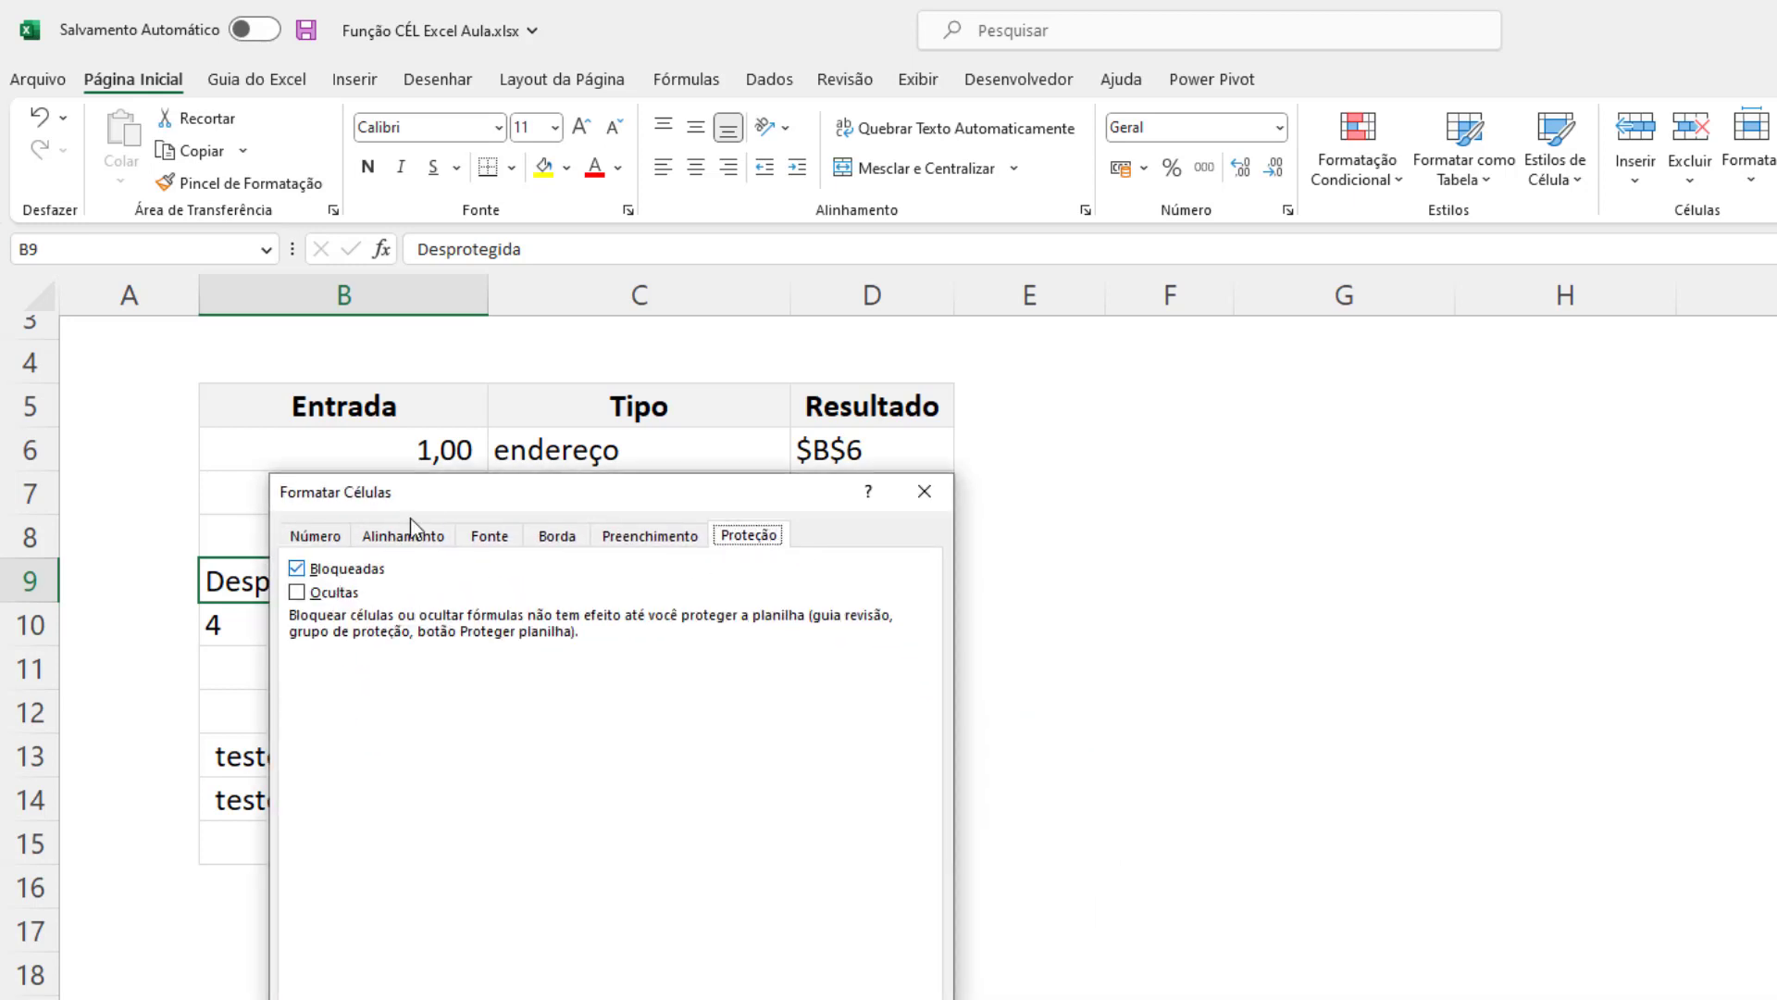
{"action": "left_click_drag", "start_coordinate": [428, 507], "coordinate": [378, 647]}
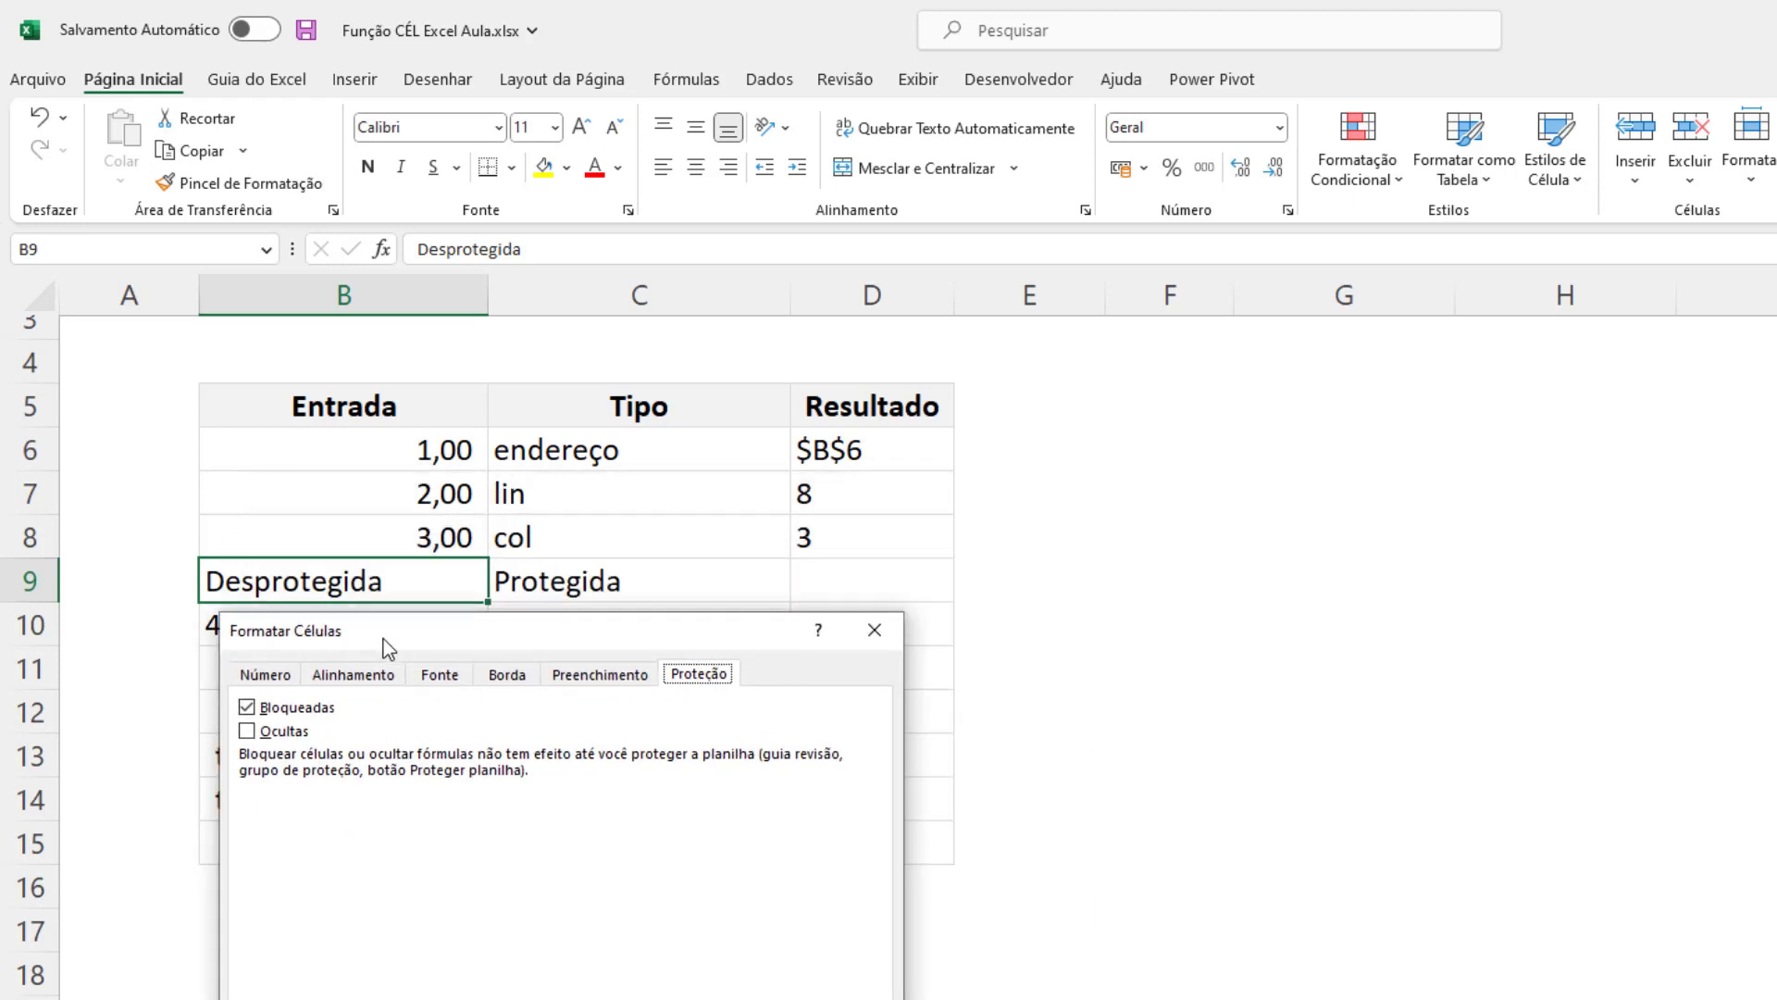
{"action": "left_click", "coordinate": [290, 709]}
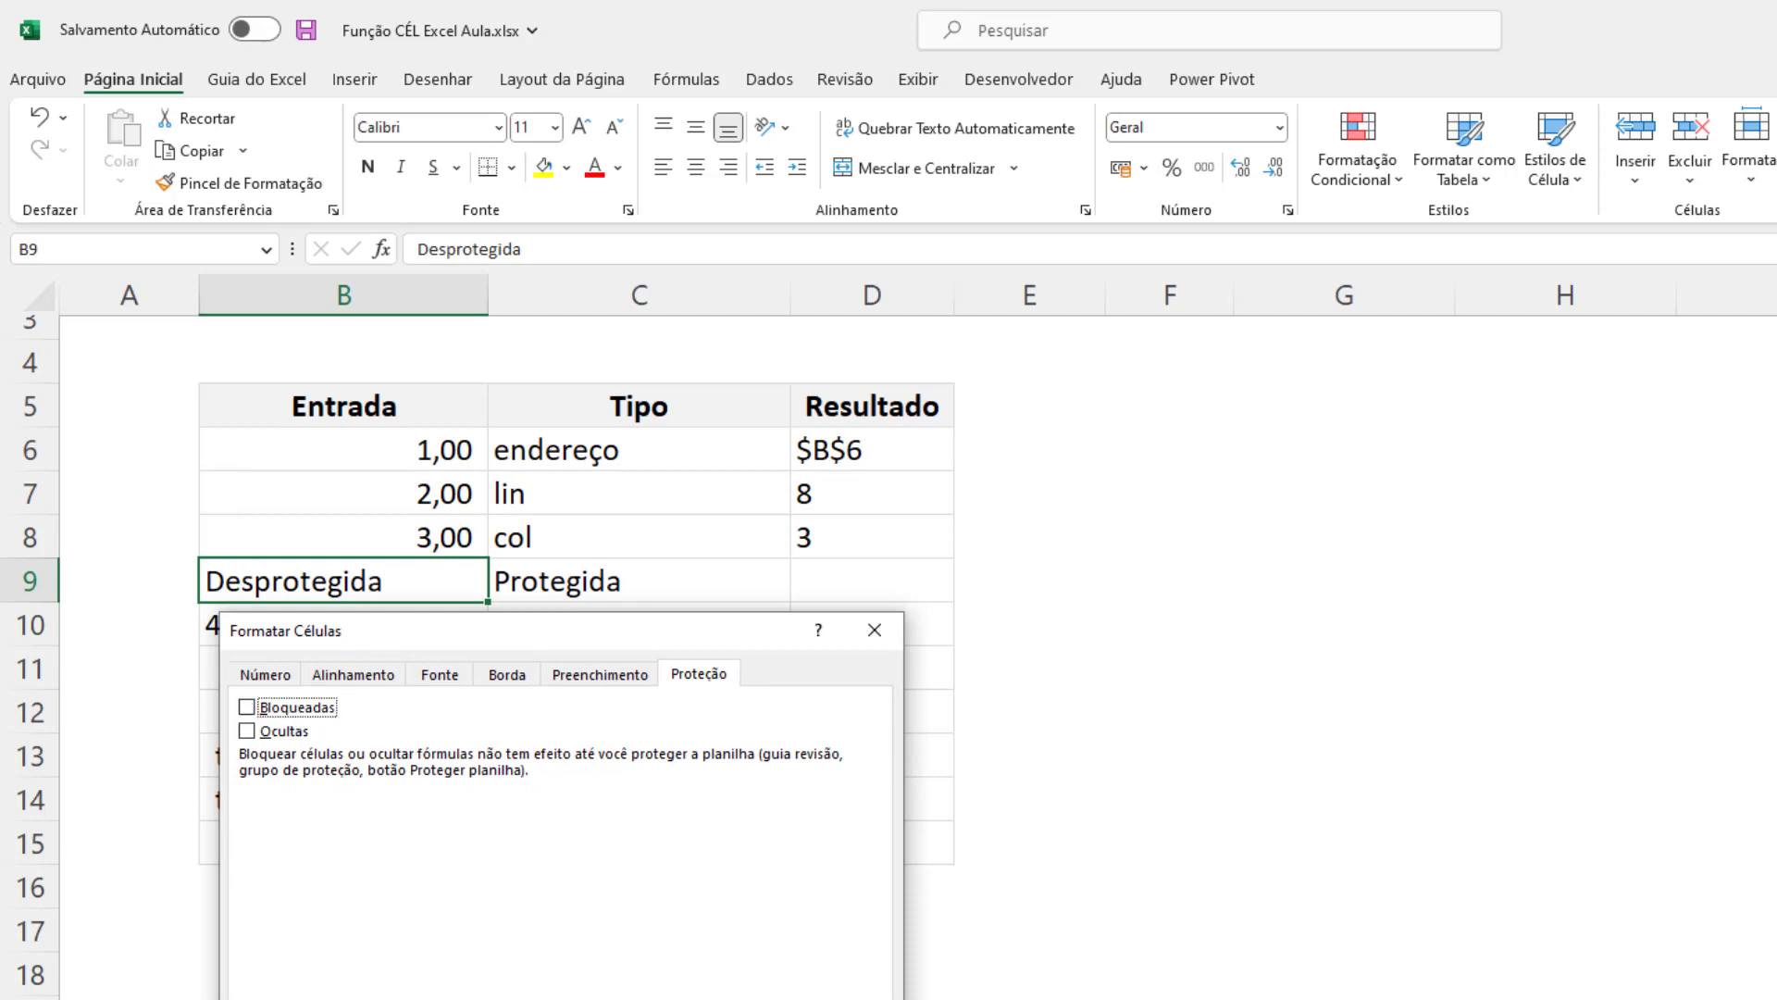
{"action": "key", "text": "Return"}
Step: Compare the protection settings of cells C9, "Protegida", and B9, "Desprotegida", without changing them
{"action": "left_click", "coordinate": [719, 595]}
{"action": "key", "text": "ctrl+1"}
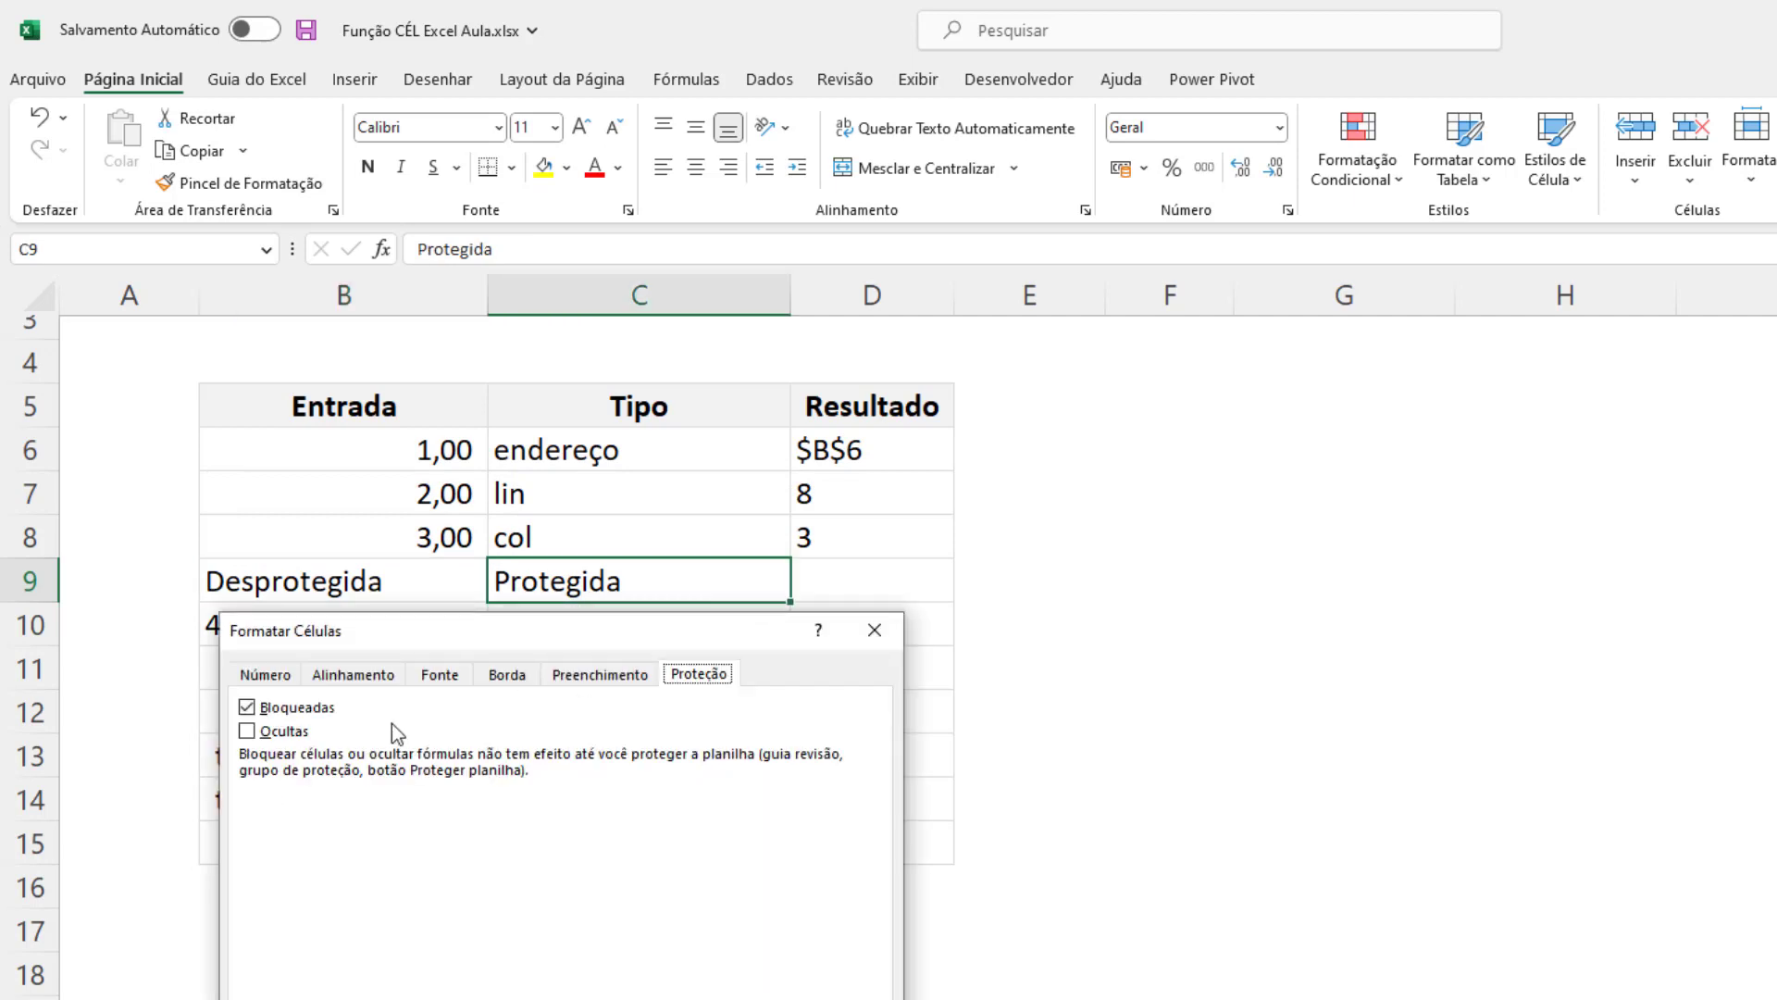
{"action": "key", "text": "Escape"}
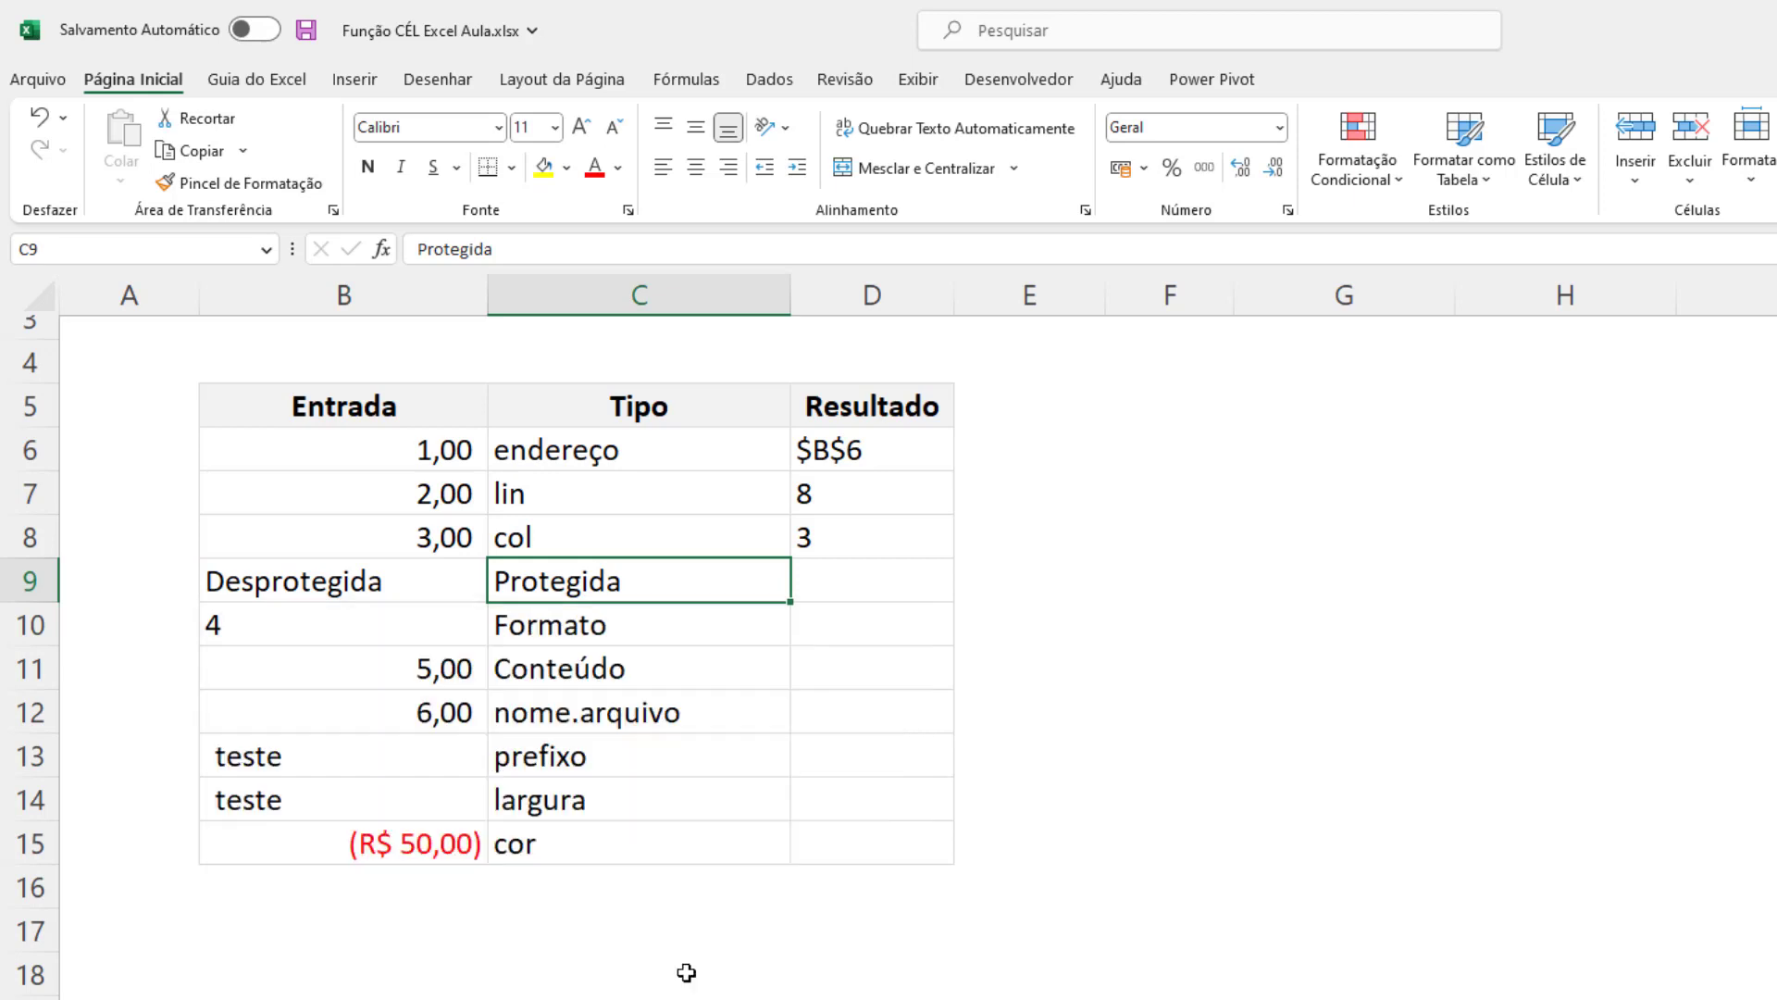
{"action": "left_click", "coordinate": [379, 582]}
{"action": "key", "text": "ctrl+1"}
{"action": "key", "text": "Escape"}
{"action": "left_click", "coordinate": [593, 581]}
{"action": "key", "text": "ctrl+1"}
{"action": "key", "text": "Escape"}
Step: Enter the formula =CÉL("proteger";B9) in cell D9 for the protection type
{"action": "left_click", "coordinate": [853, 572]}
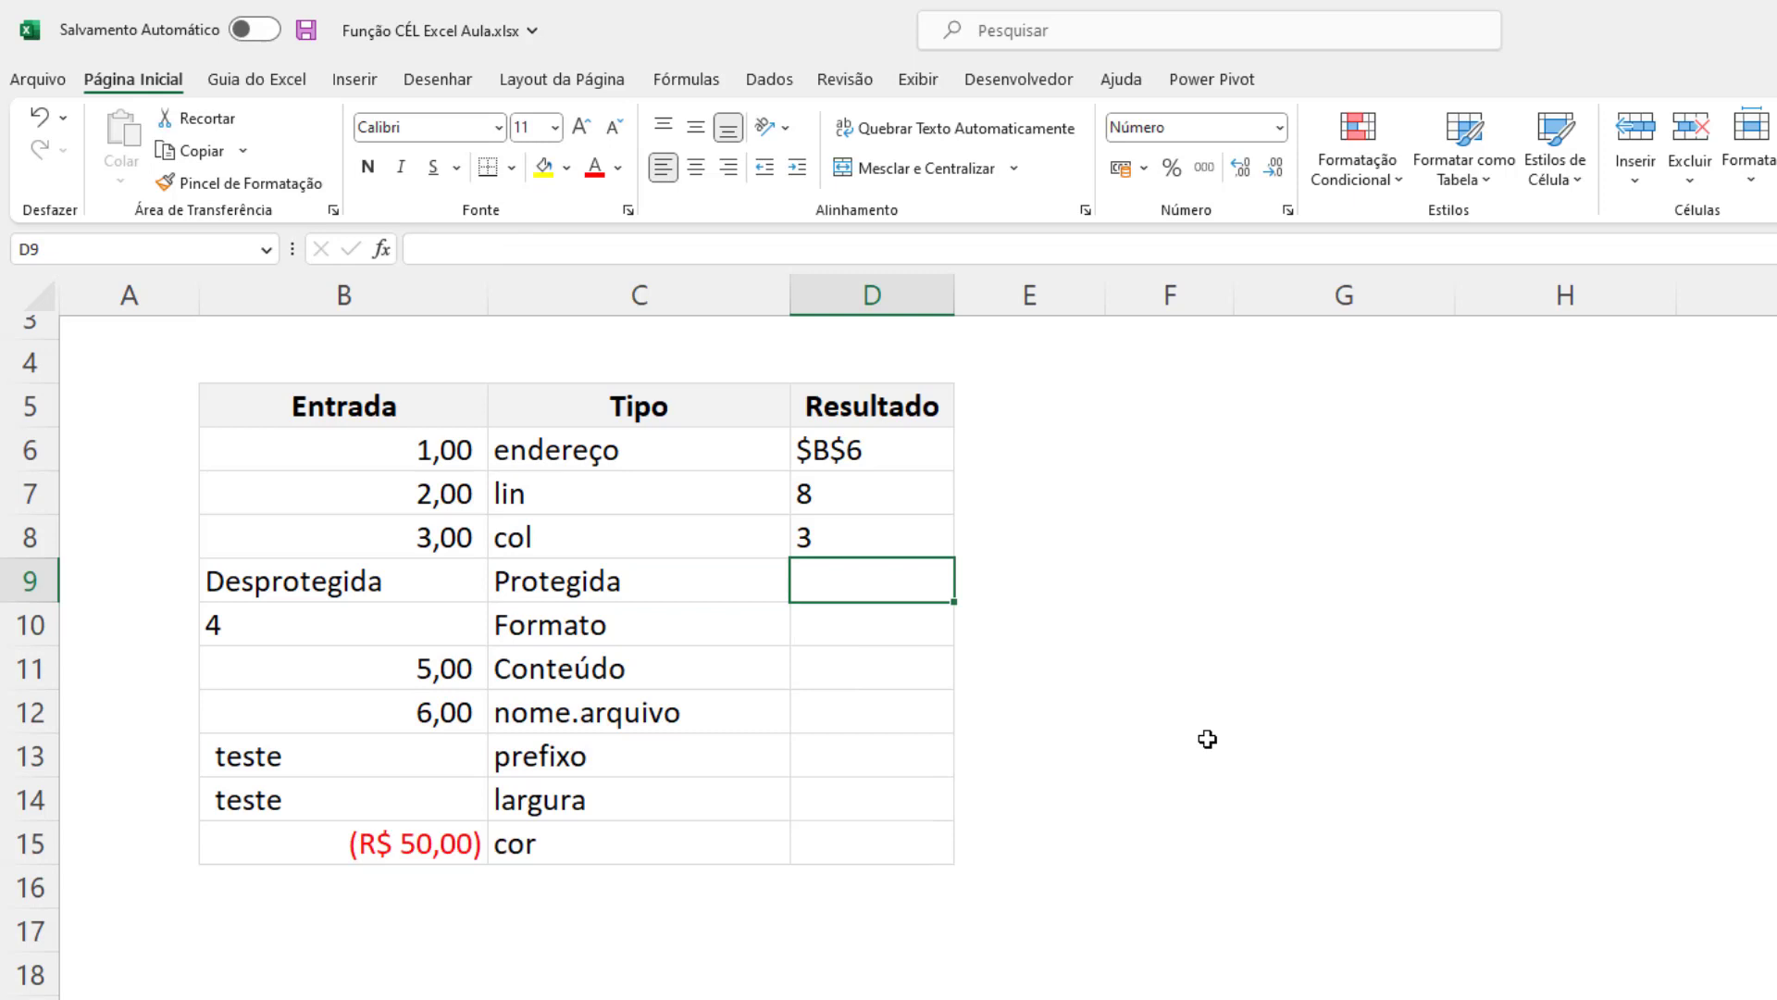
{"action": "type", "text": "=cél("}
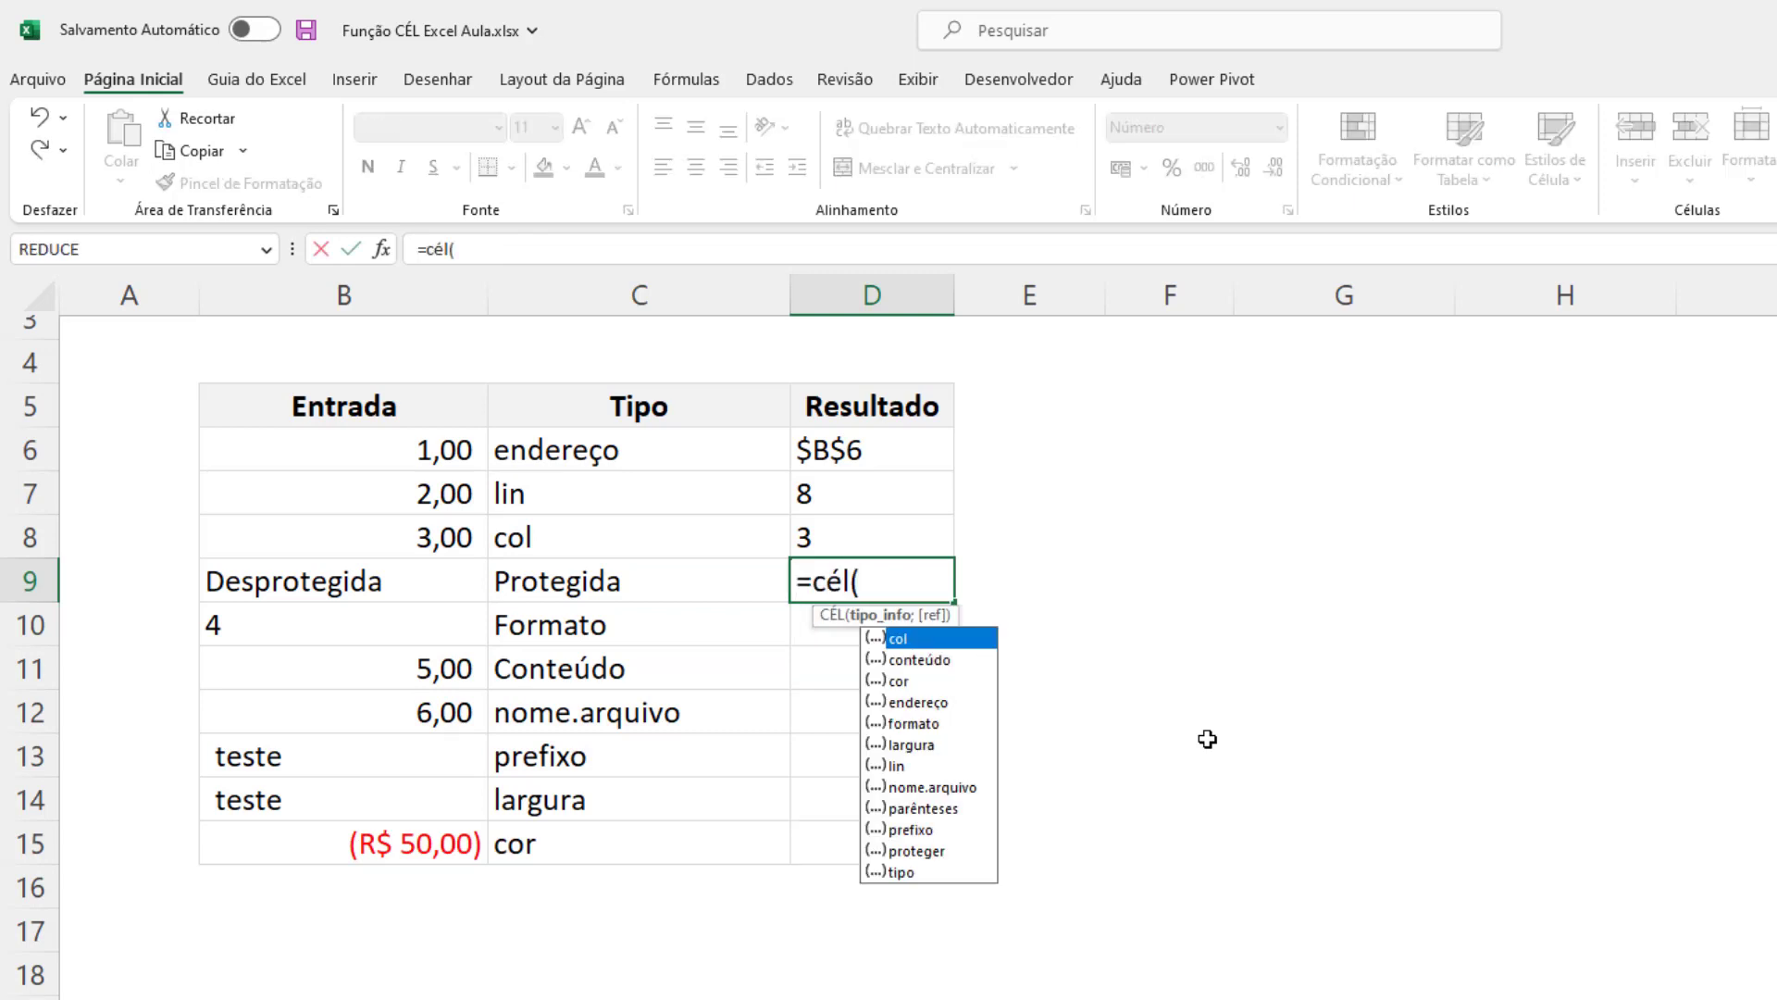
{"action": "type", "text": "\"prot"}
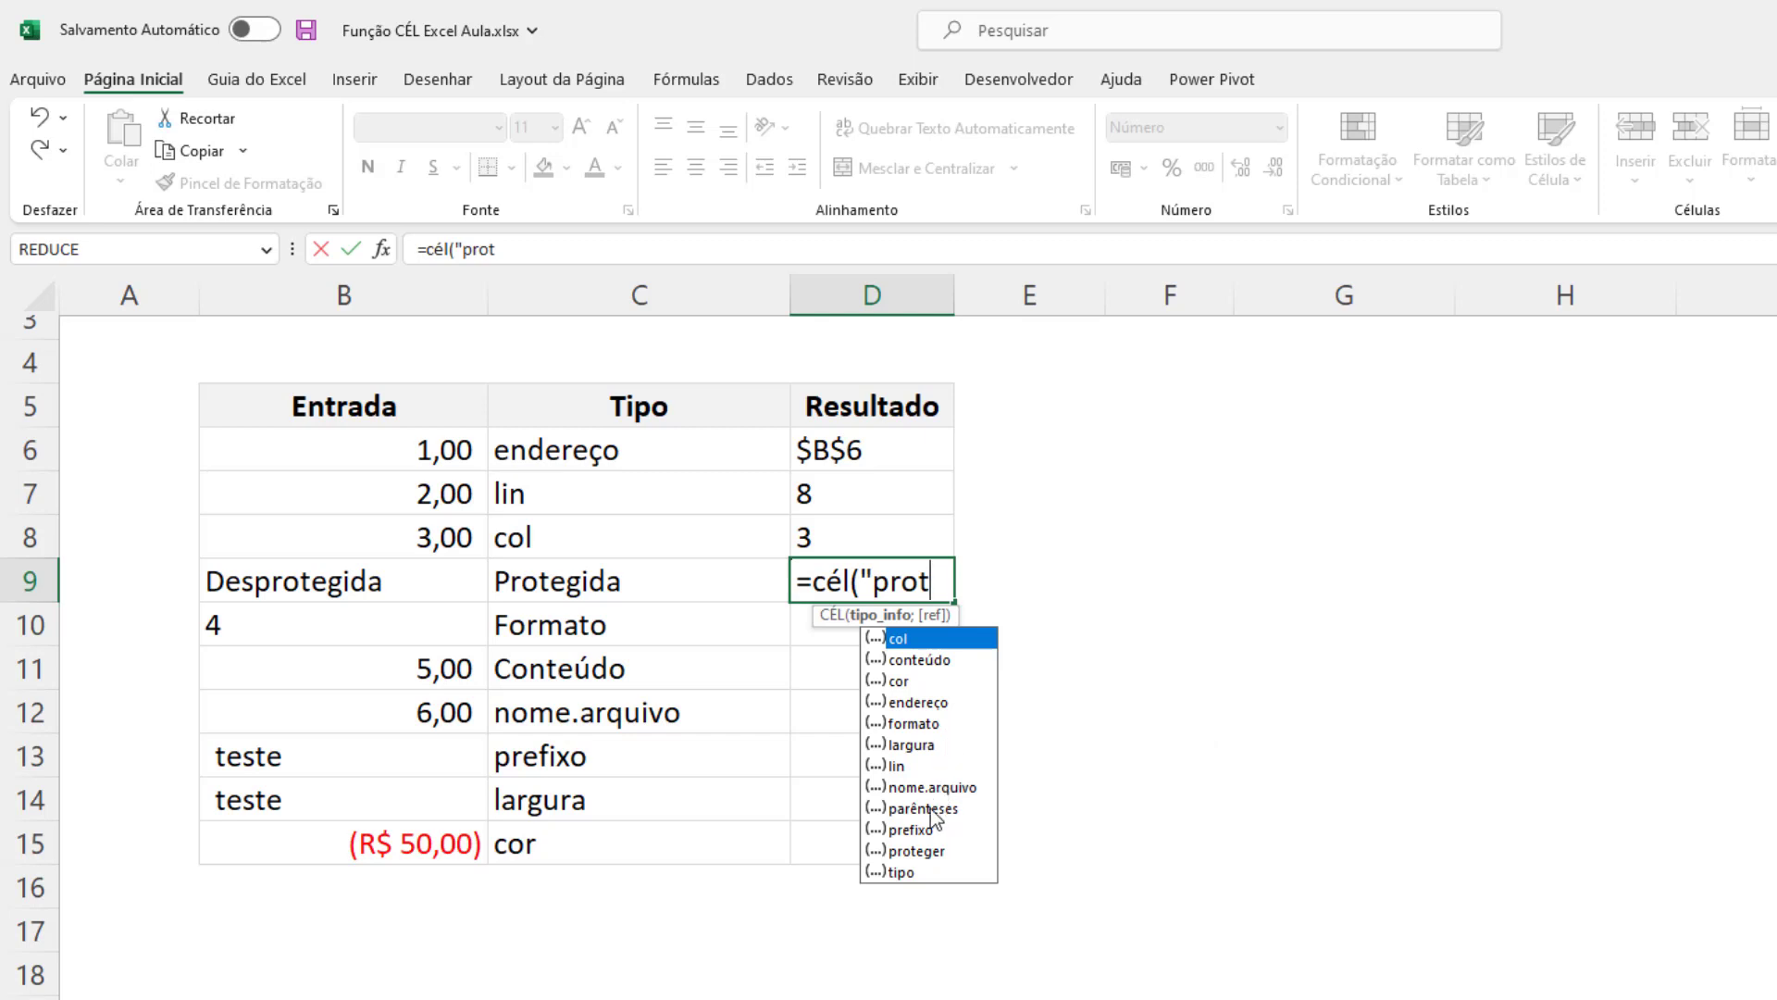
{"action": "double_click", "coordinate": [926, 853]}
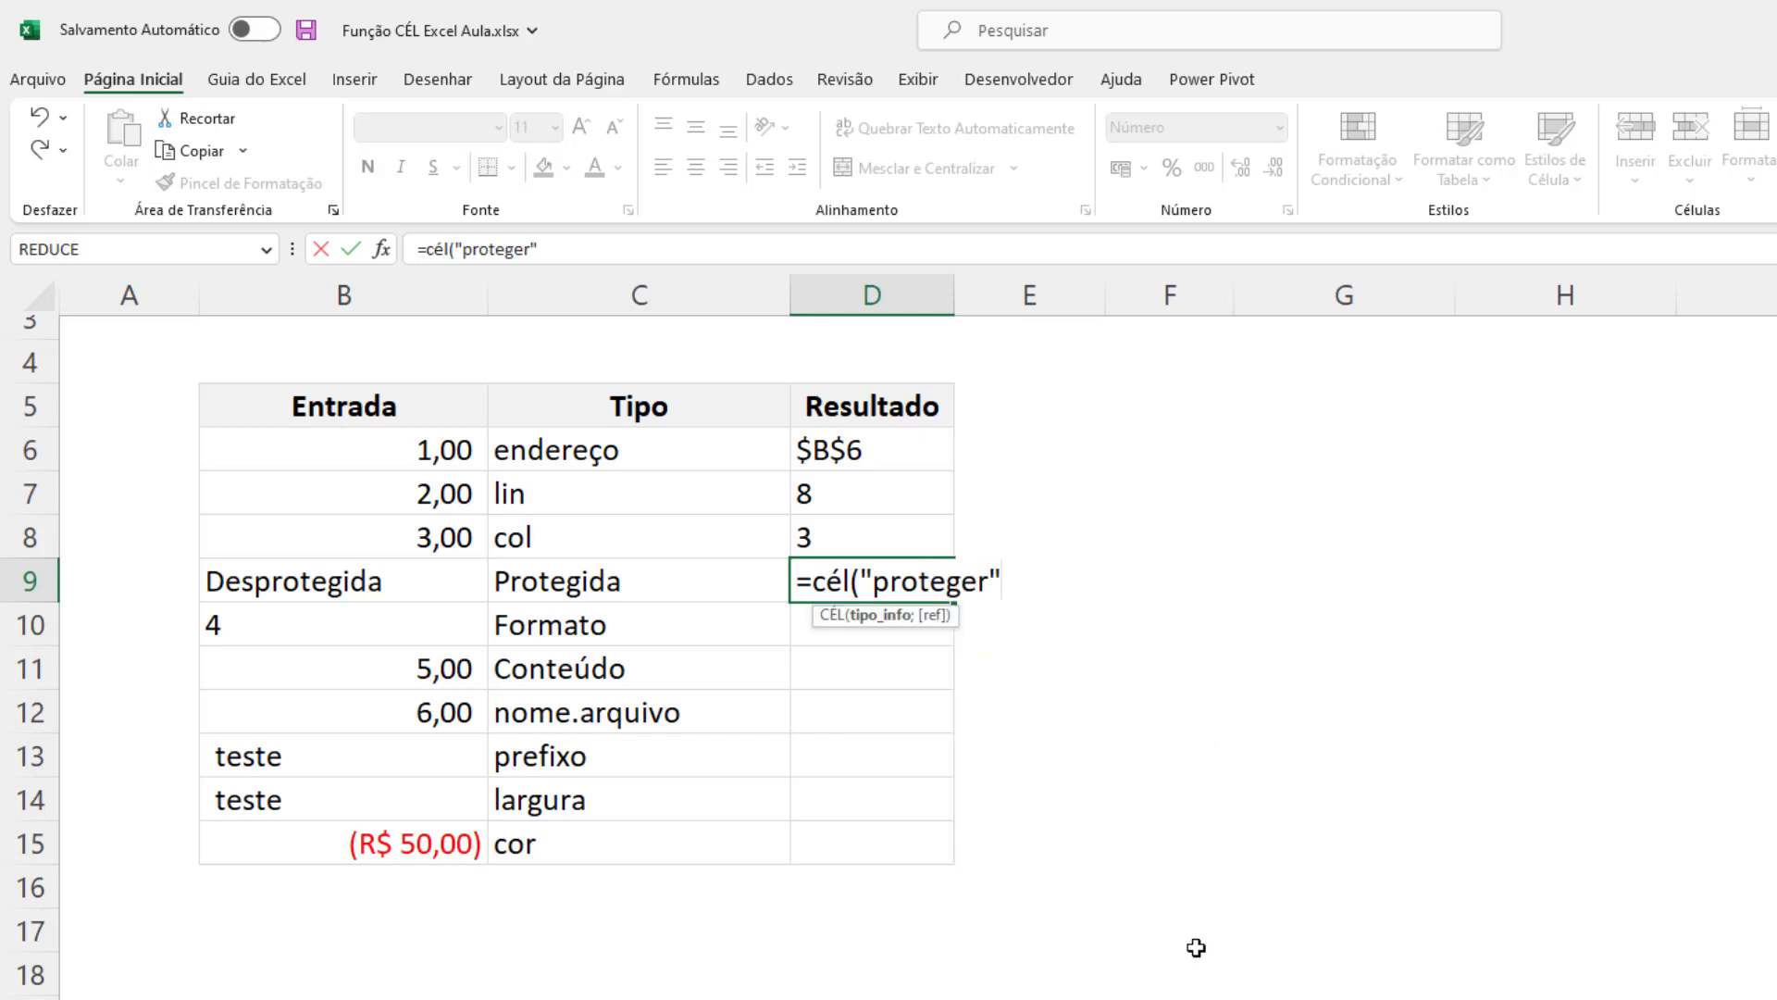
{"action": "type", "text": ";"}
{"action": "left_click", "coordinate": [363, 582]}
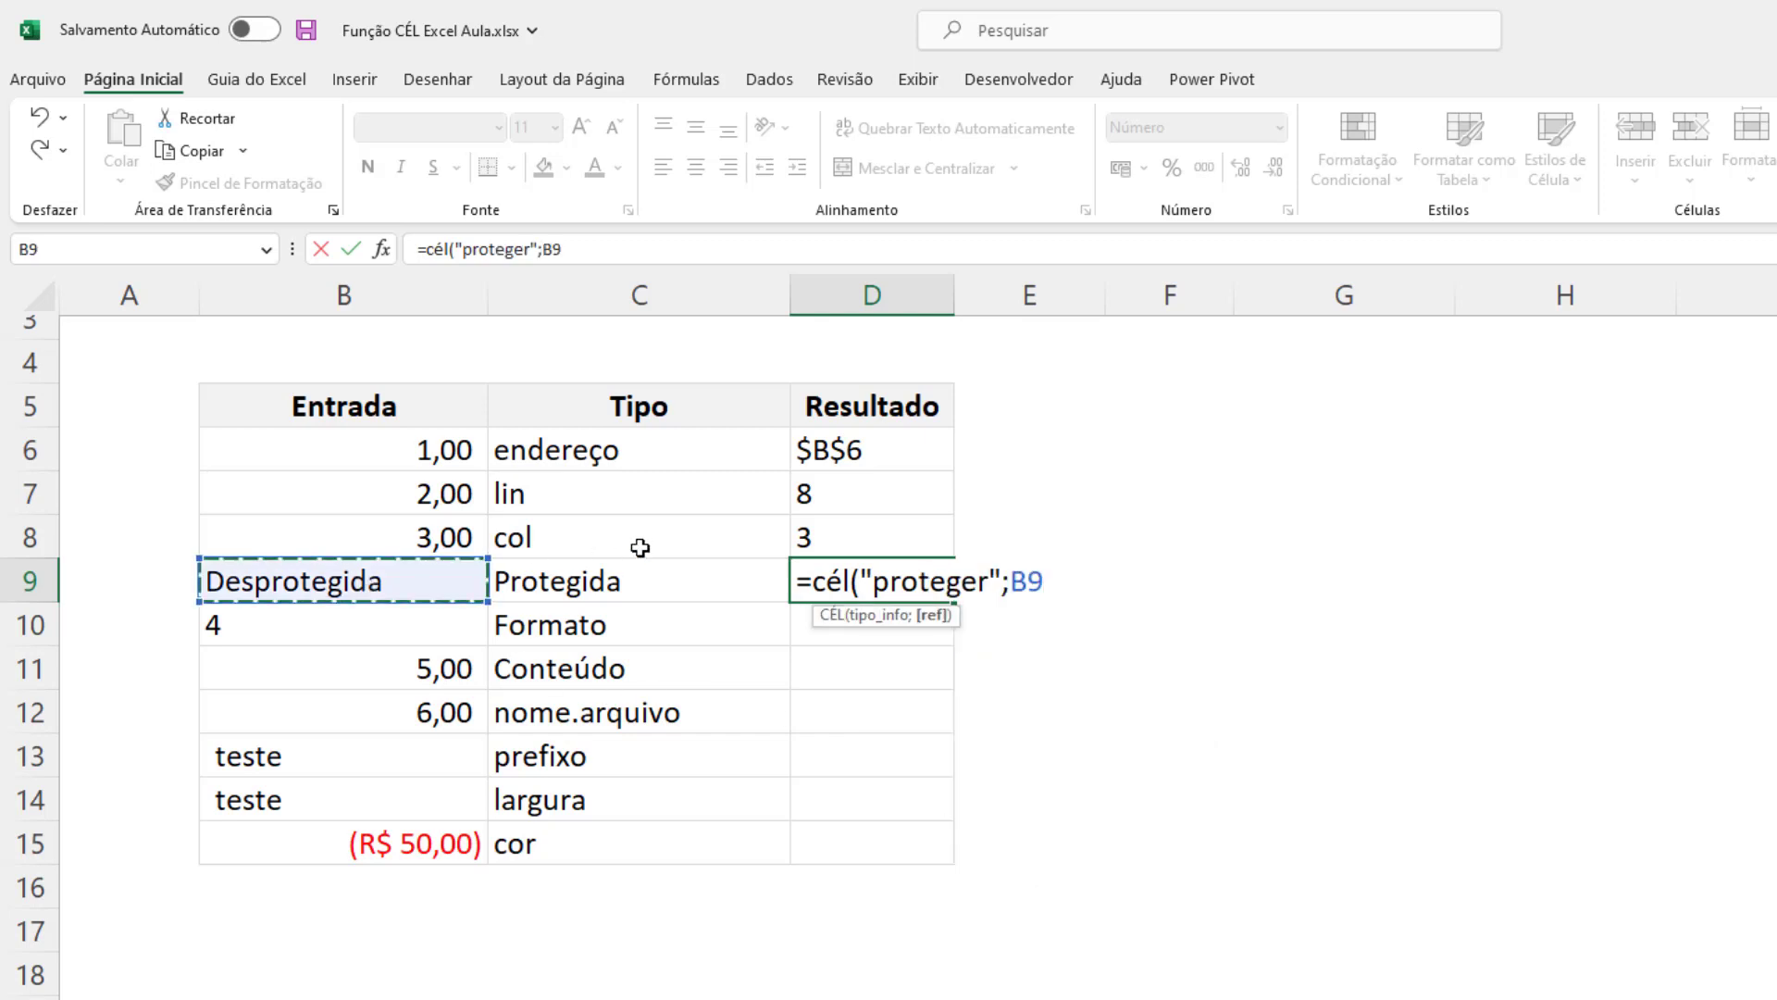
{"action": "key", "text": "Return"}
{"action": "key", "text": "Up"}
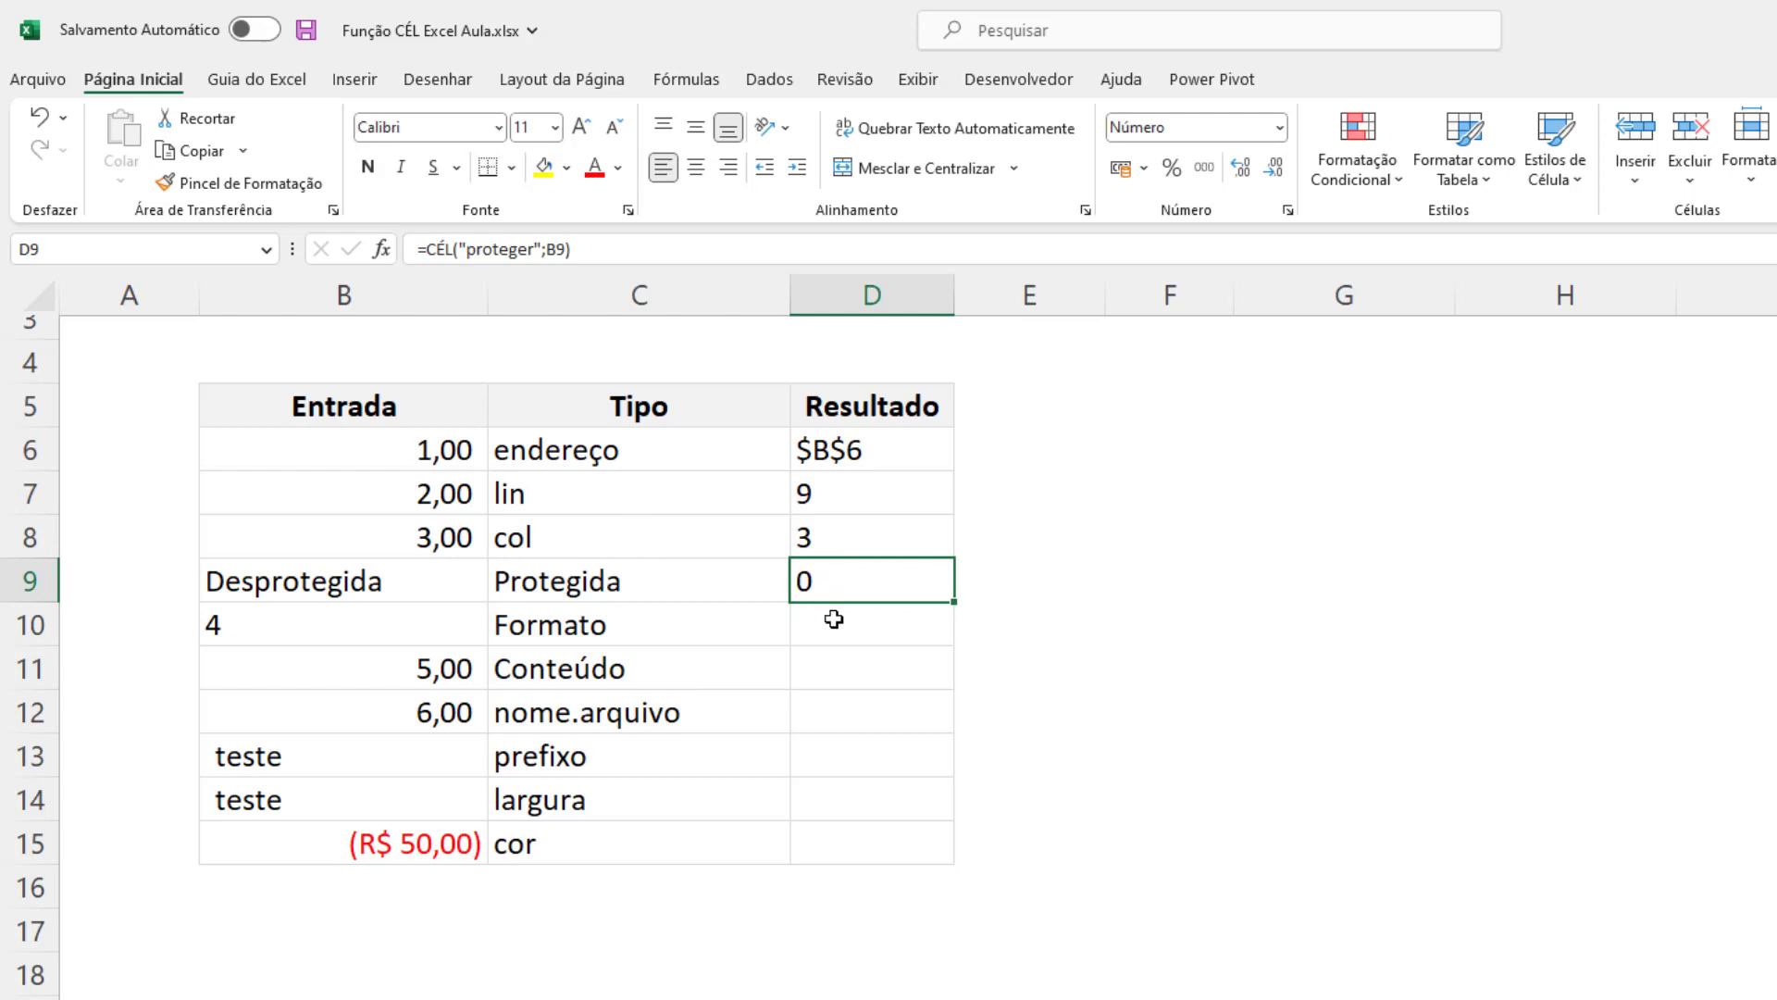
Step: Change the reference in D9's formula to C9, making it =CÉL("proteger";C9)
{"action": "key", "text": "F2"}
{"action": "double_click", "coordinate": [1036, 581]}
{"action": "left_click", "coordinate": [704, 582]}
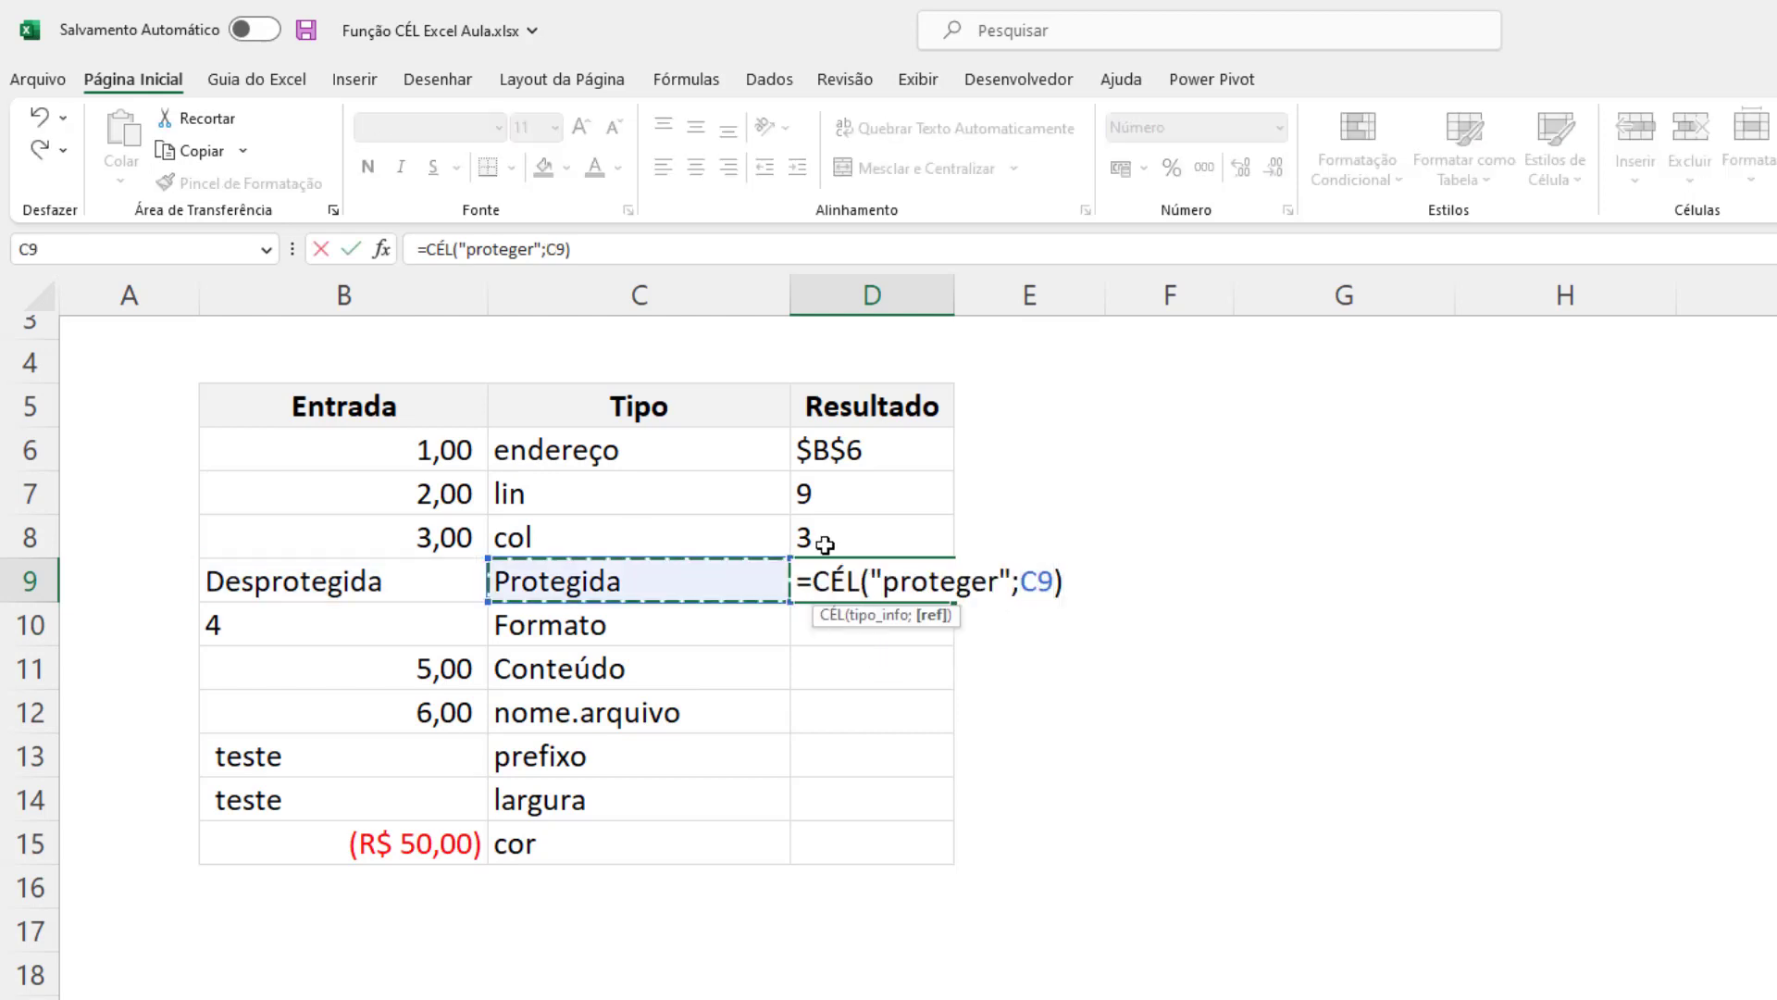
{"action": "key", "text": "Return"}
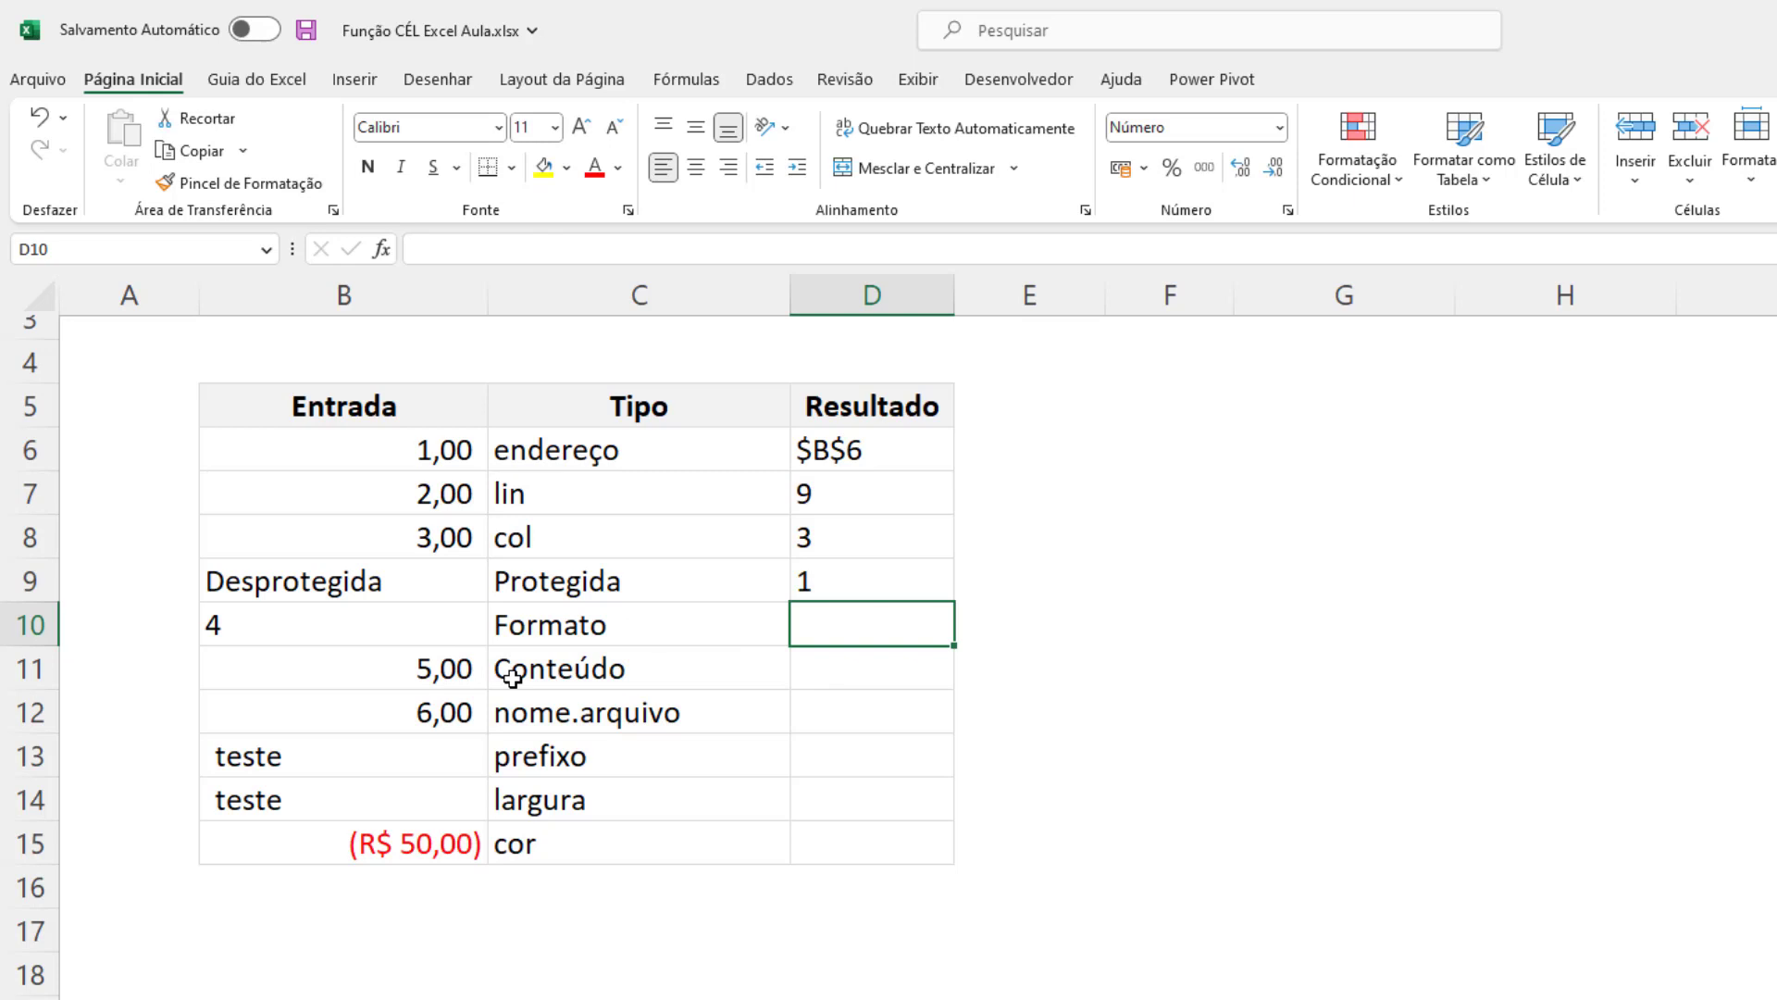
Step: Enter the formula =CÉL("formato";B10) in cell D10 for the "Formato" type
{"action": "type", "text": "=cél(\"formato\";"}
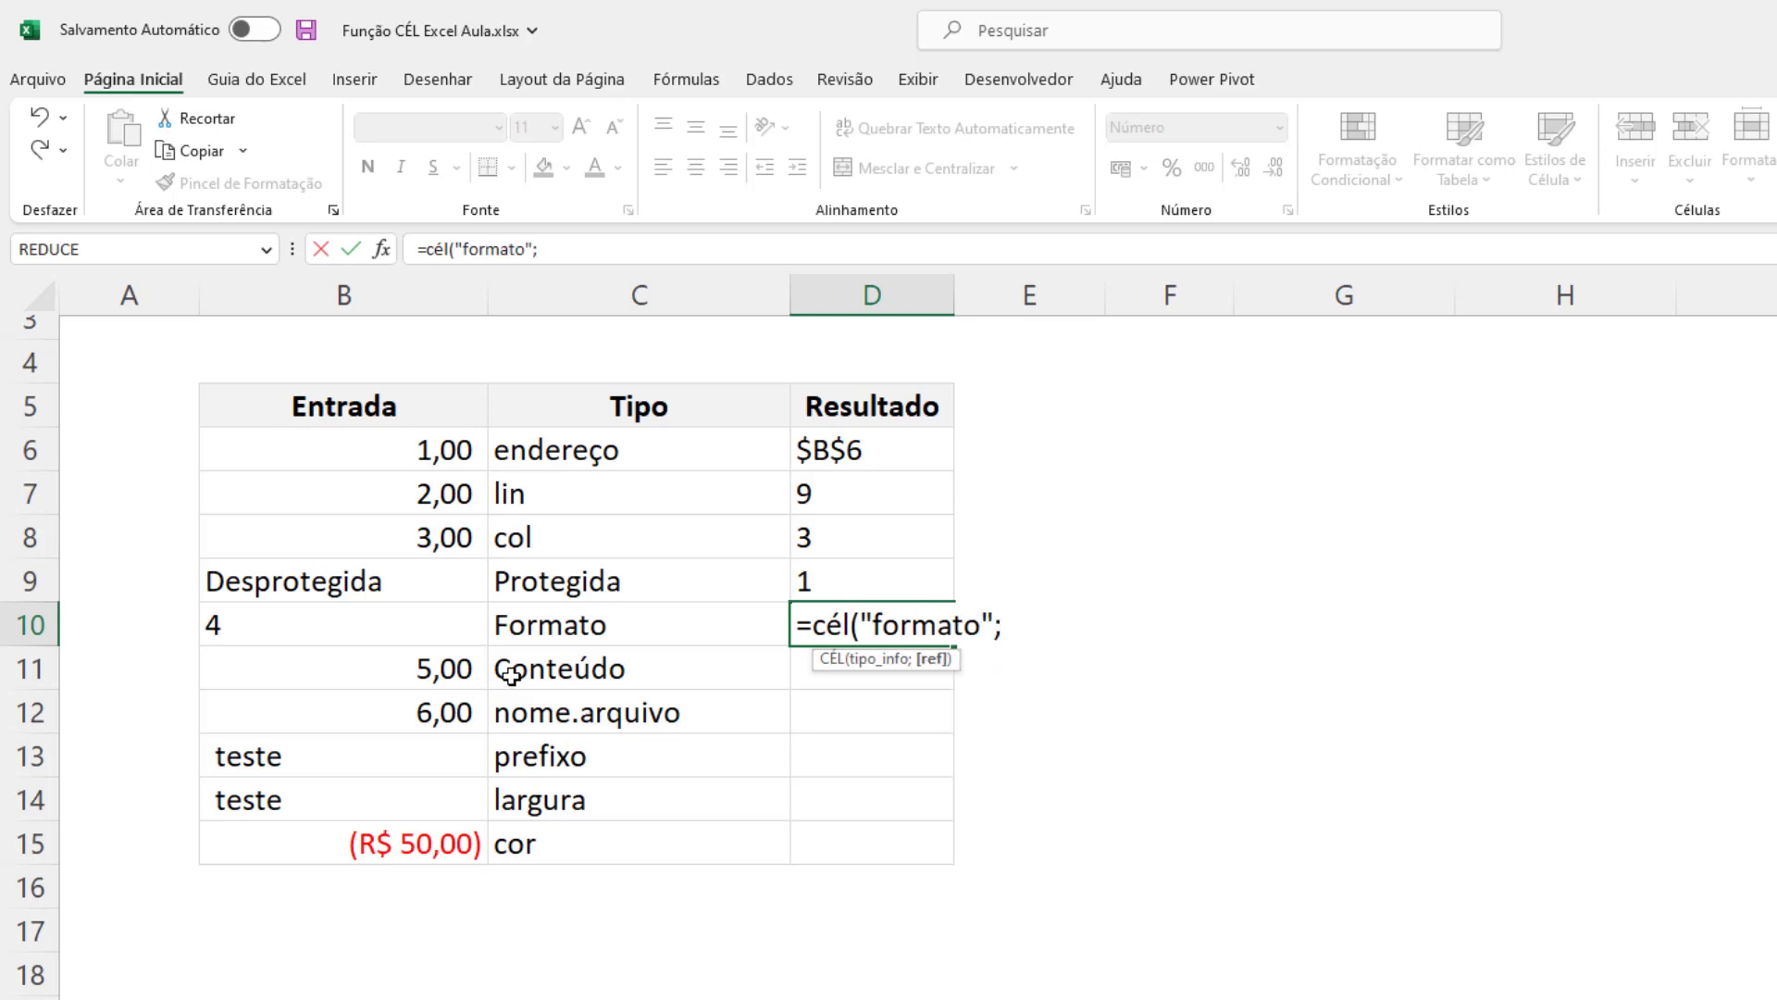
{"action": "left_click", "coordinate": [336, 631]}
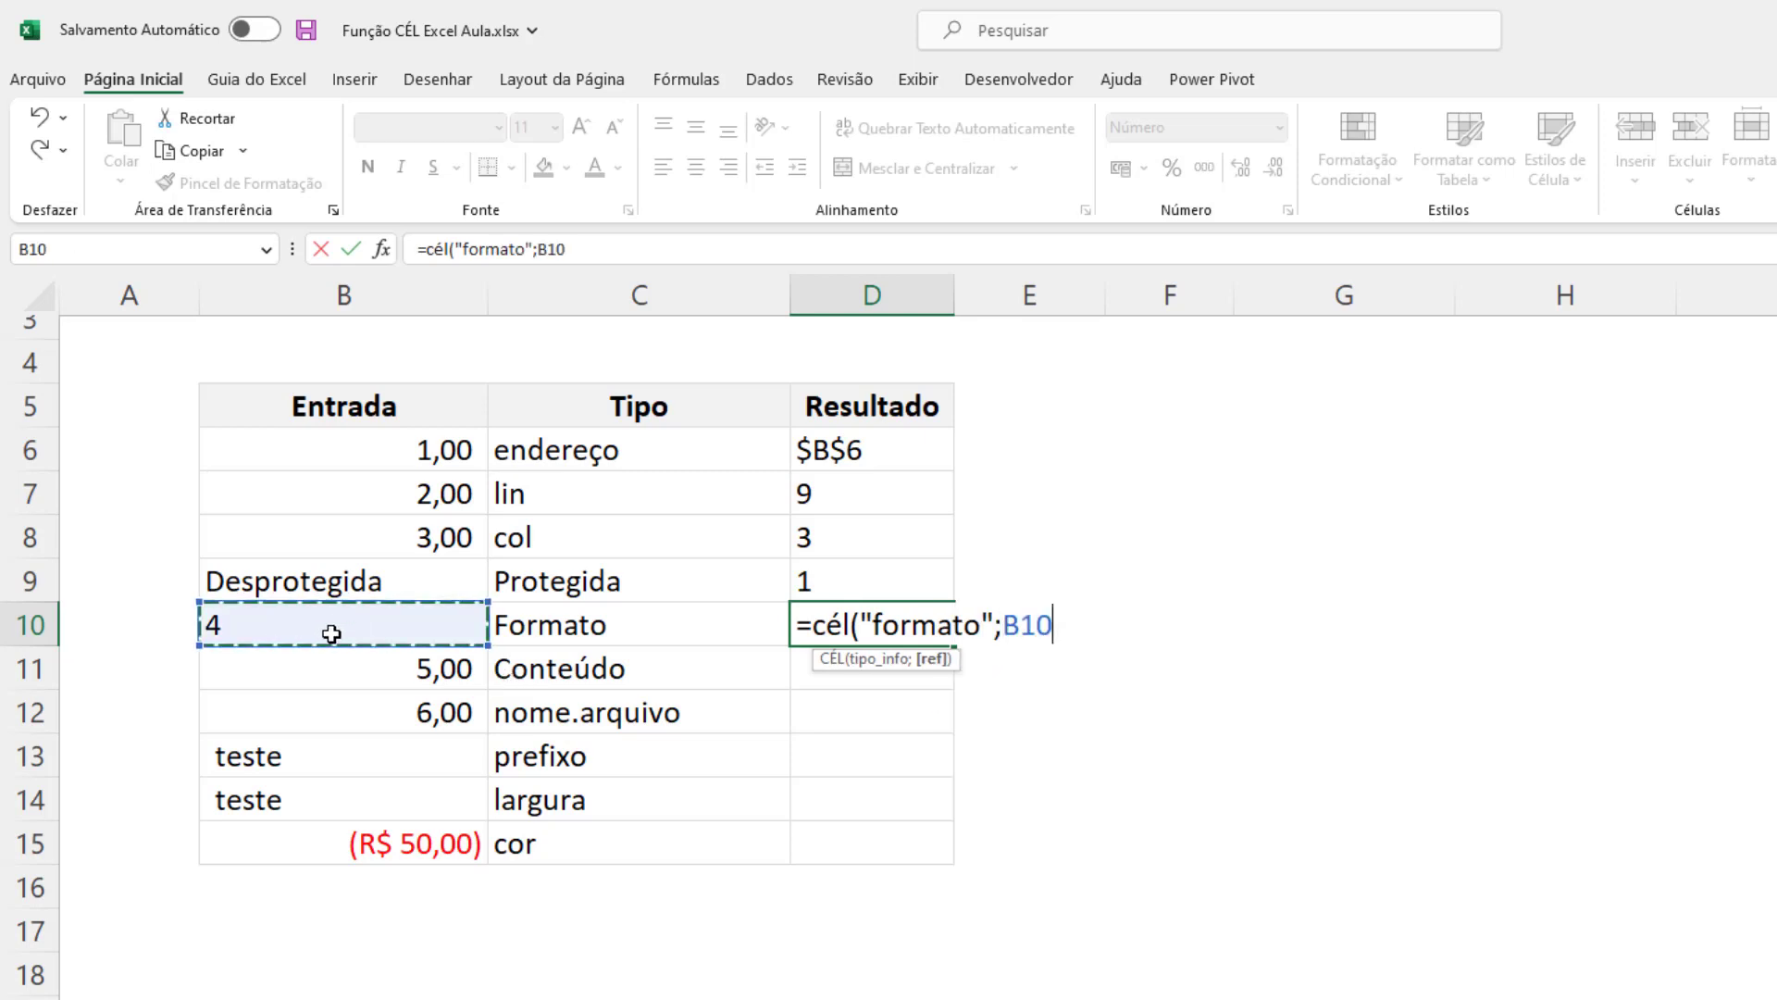
{"action": "type", "text": ")"}
{"action": "key", "text": "Left"}
{"action": "key", "text": "Left"}
{"action": "key", "text": "Left"}
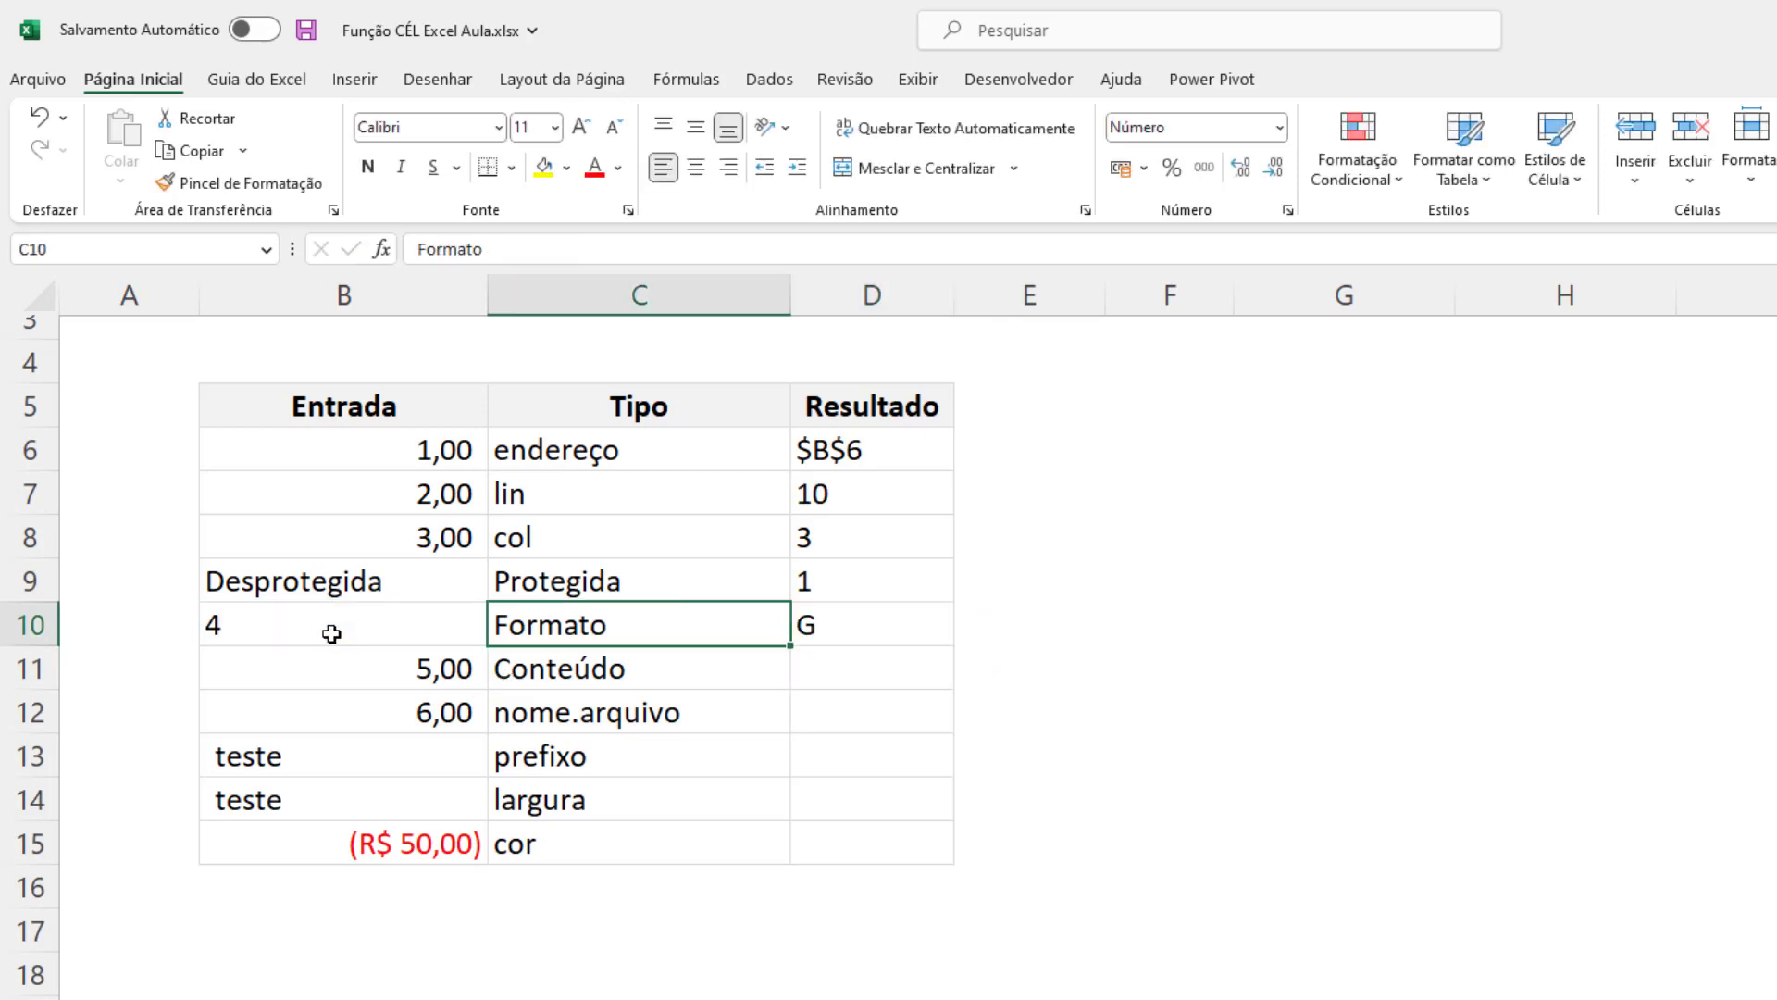
Step: Apply the Número format category to the value in cell B10
{"action": "key", "text": "Right"}
{"action": "key", "text": "ctrl+1"}
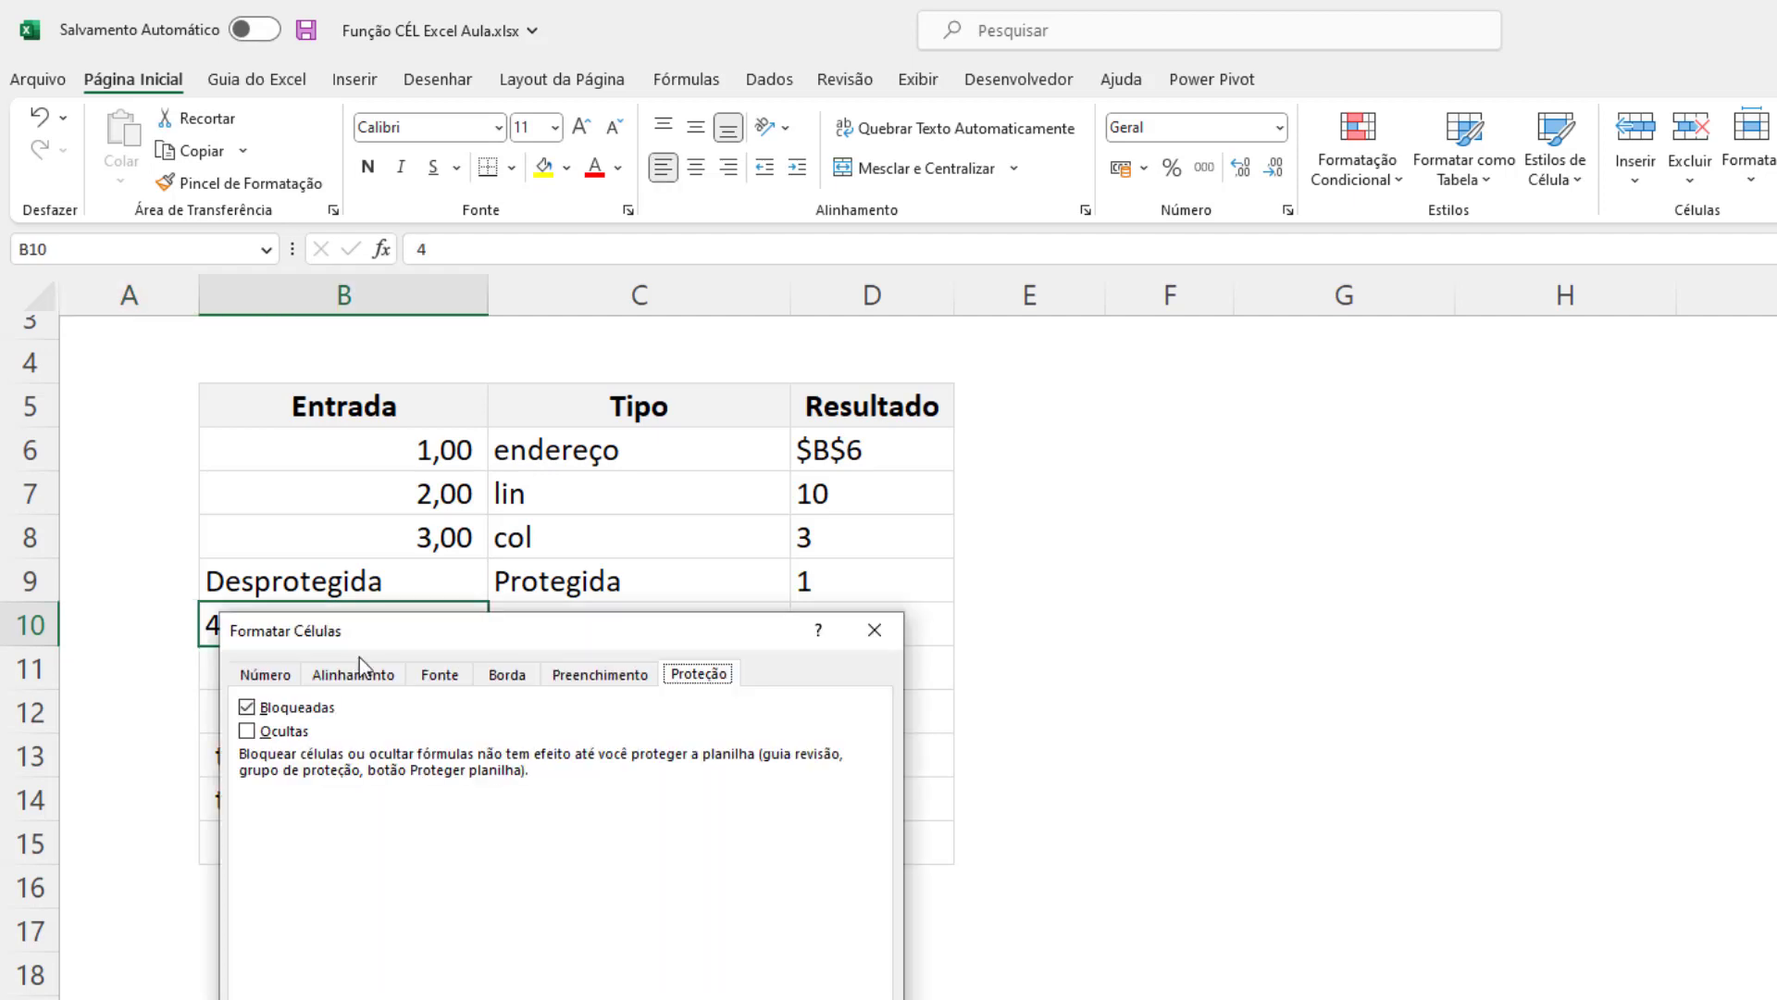
{"action": "left_click", "coordinate": [263, 674]}
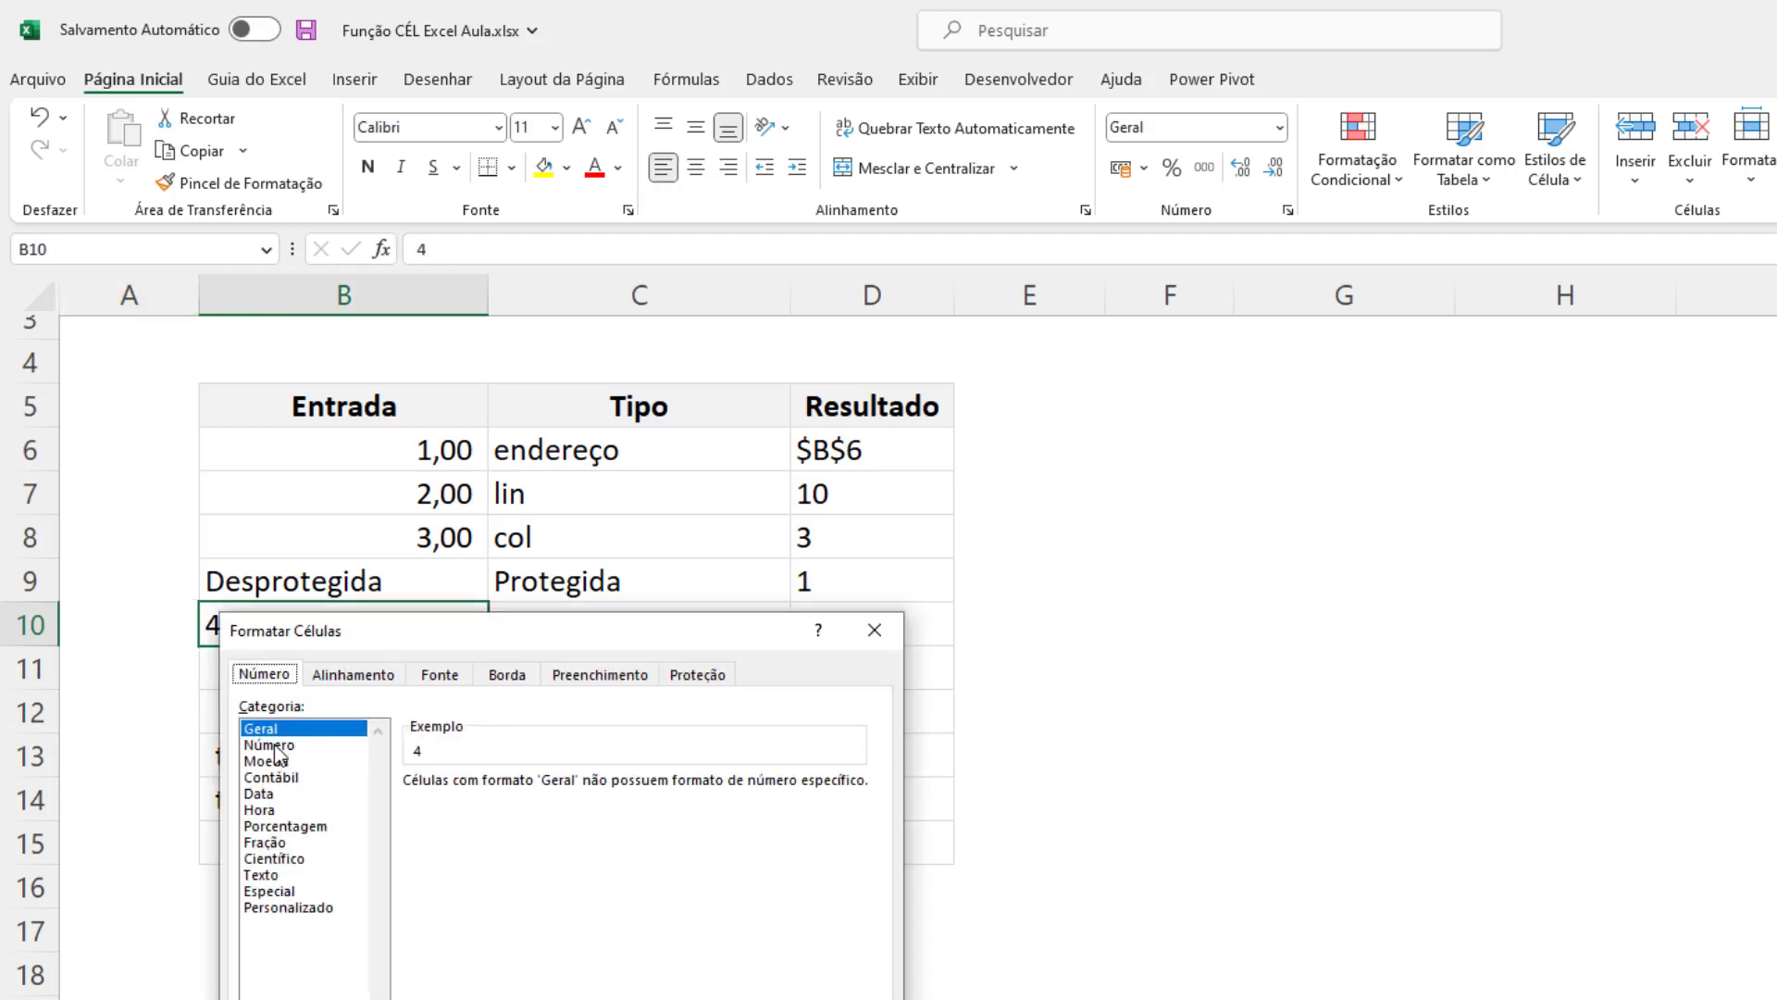
{"action": "double_click", "coordinate": [275, 747]}
{"action": "key", "text": "Return"}
{"action": "key", "text": "Up"}
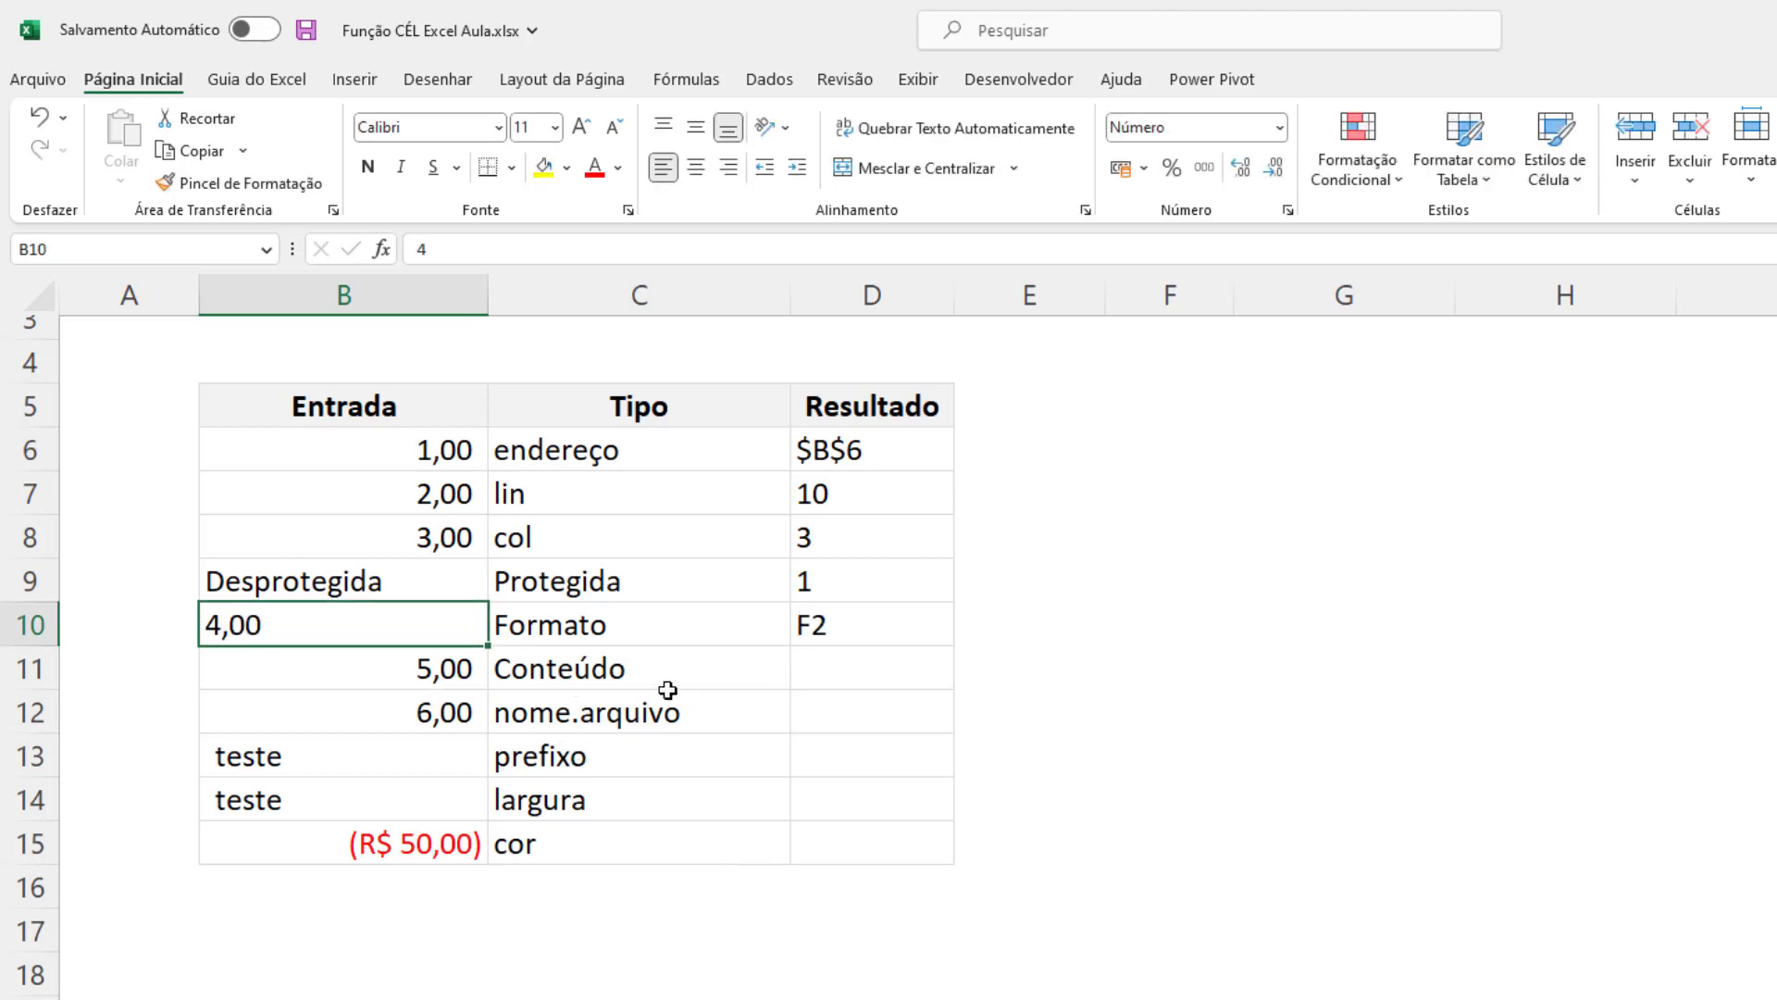
Step: Change cell B10's number format to Texto and re-enter its value
{"action": "key", "text": "ctrl+1"}
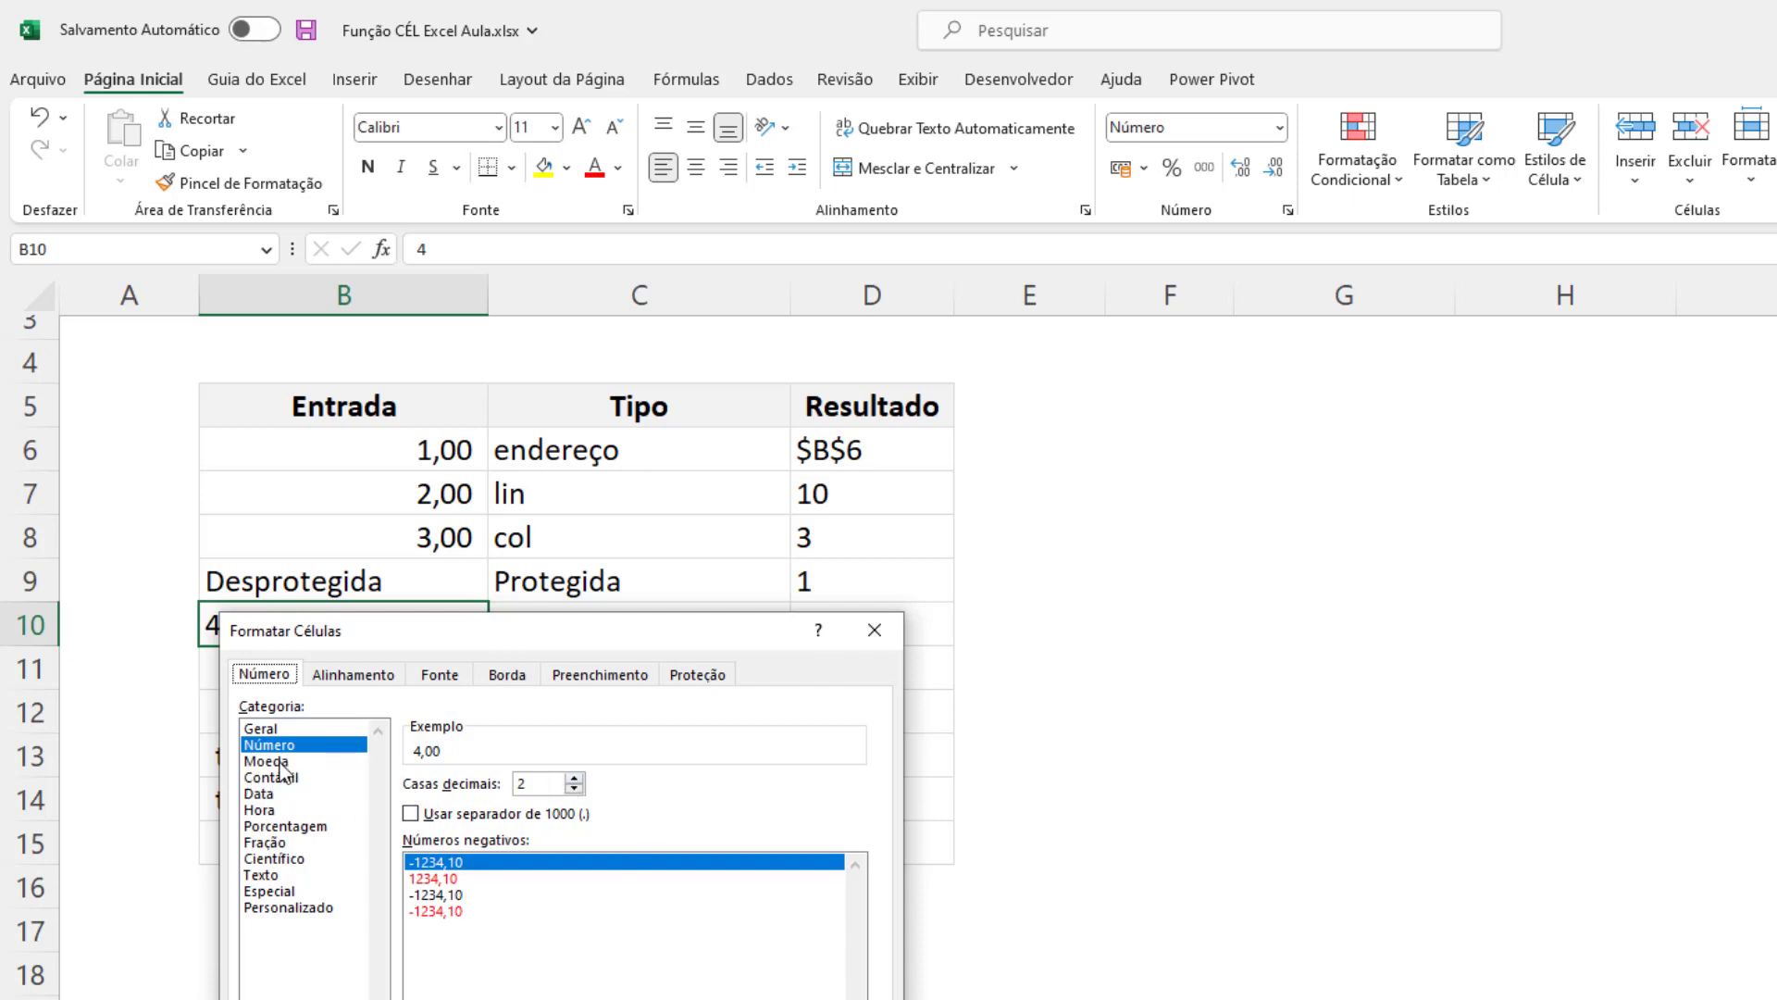
{"action": "left_click", "coordinate": [276, 875]}
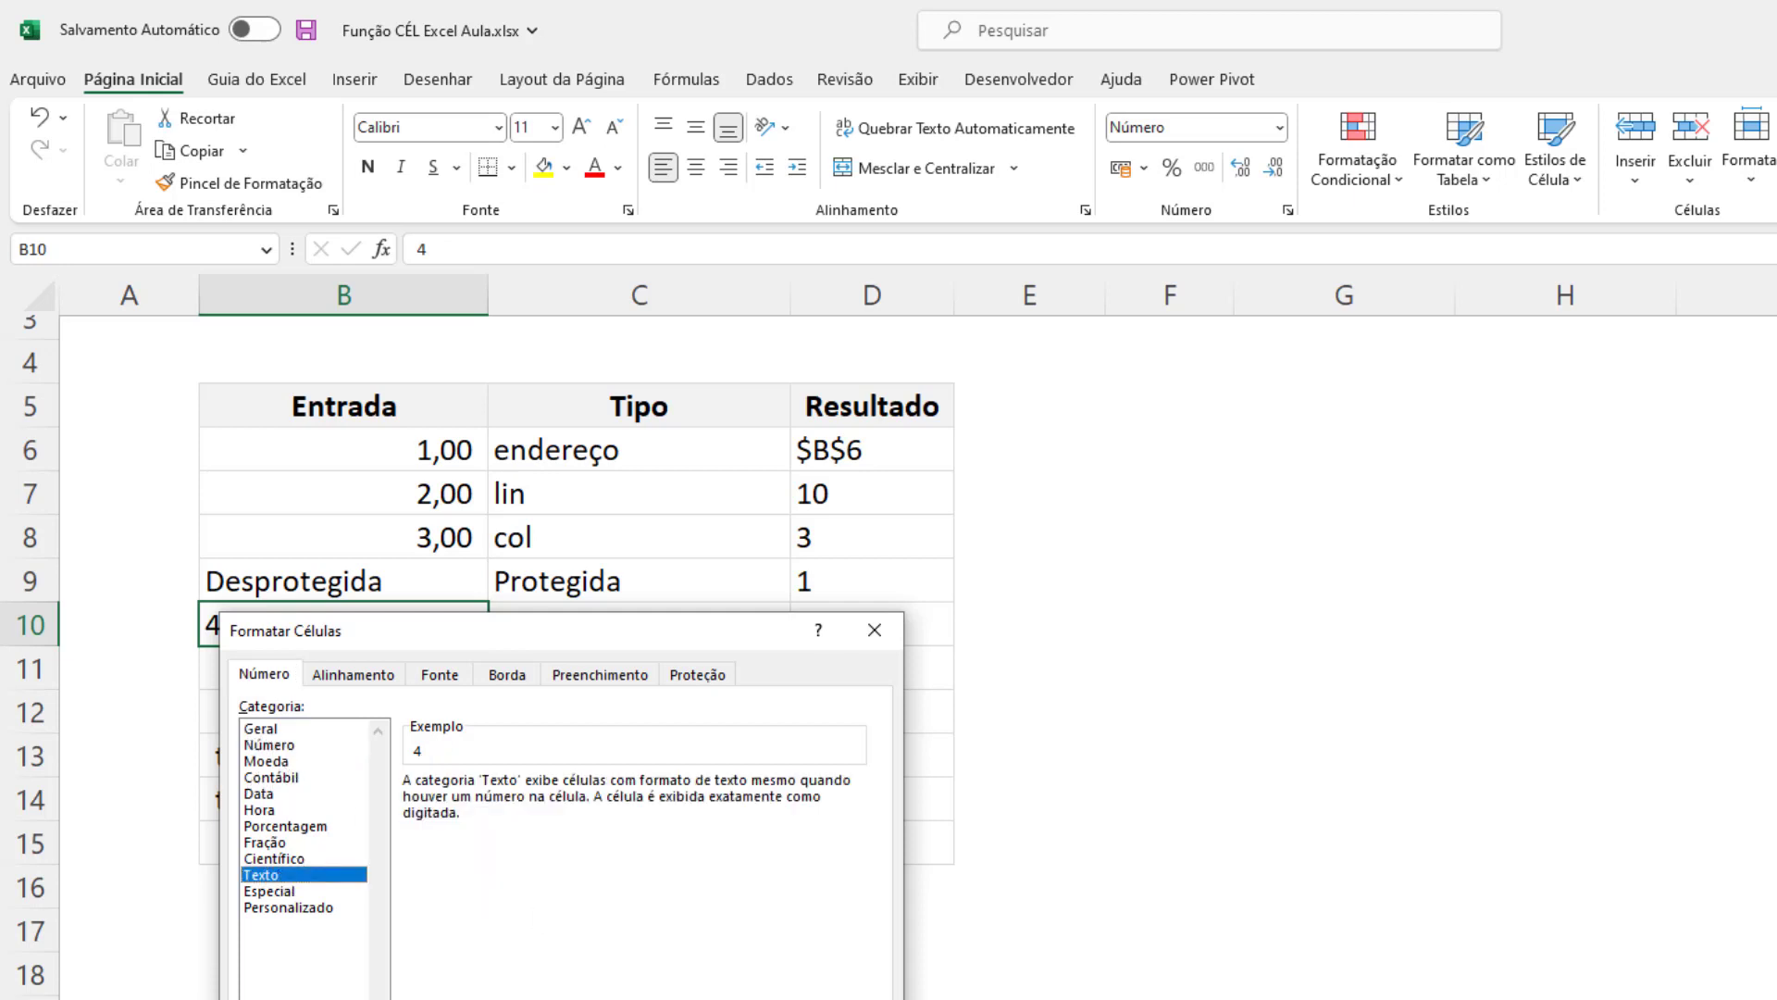
{"action": "key", "text": "Return"}
{"action": "key", "text": "F2"}
{"action": "key", "text": "Return"}
{"action": "key", "text": "Up"}
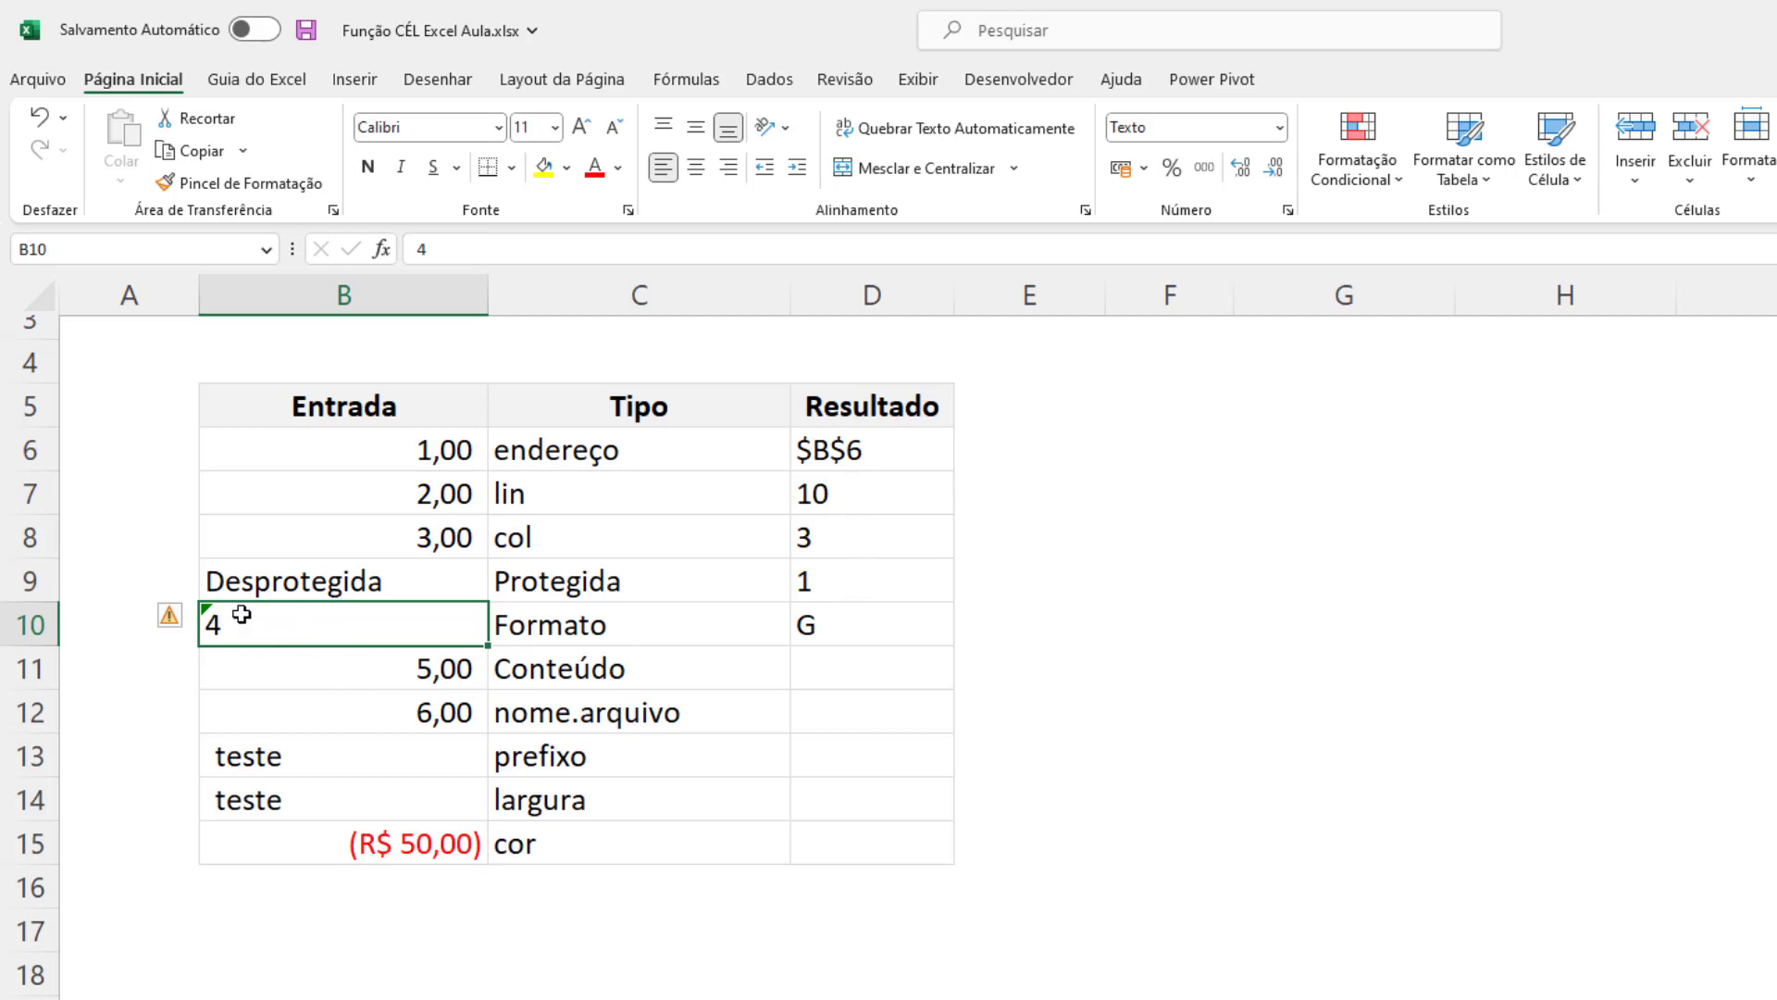
Step: Undo the Texto and Número format changes on cell B10 and check its number format category
{"action": "key", "text": "ctrl+z"}
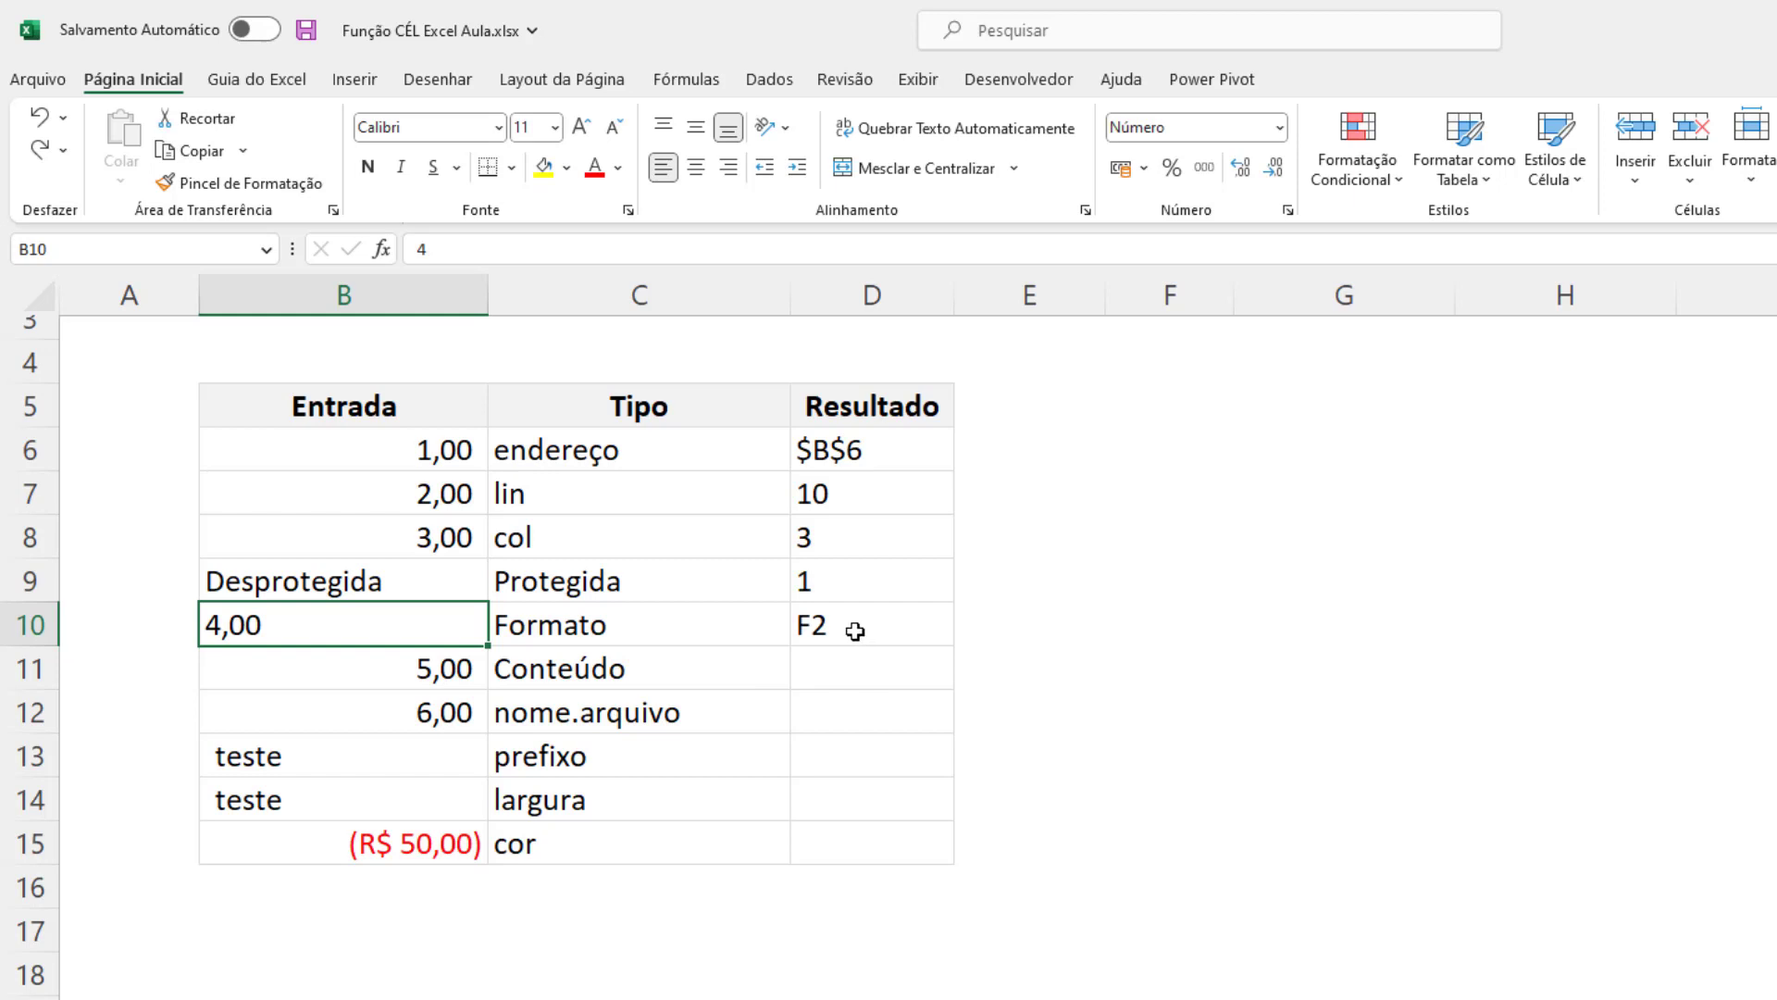
{"action": "key", "text": "ctrl+y"}
{"action": "left_click", "coordinate": [802, 628]}
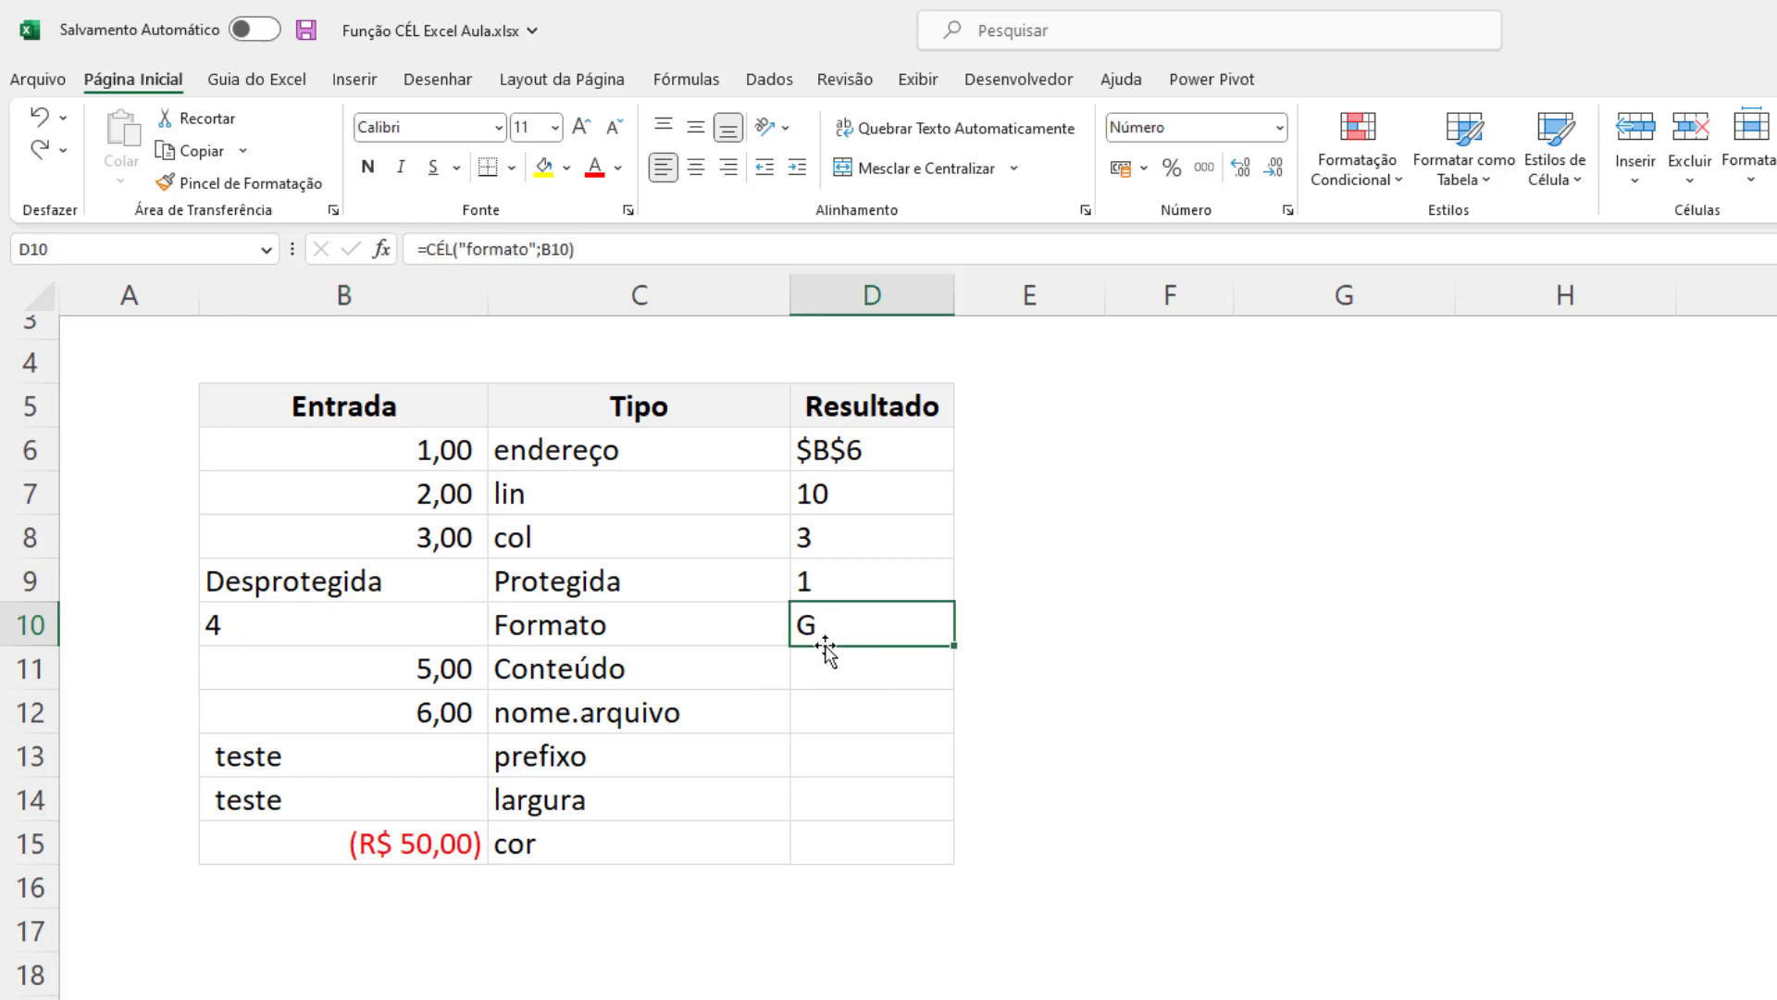
{"action": "left_click", "coordinate": [335, 627]}
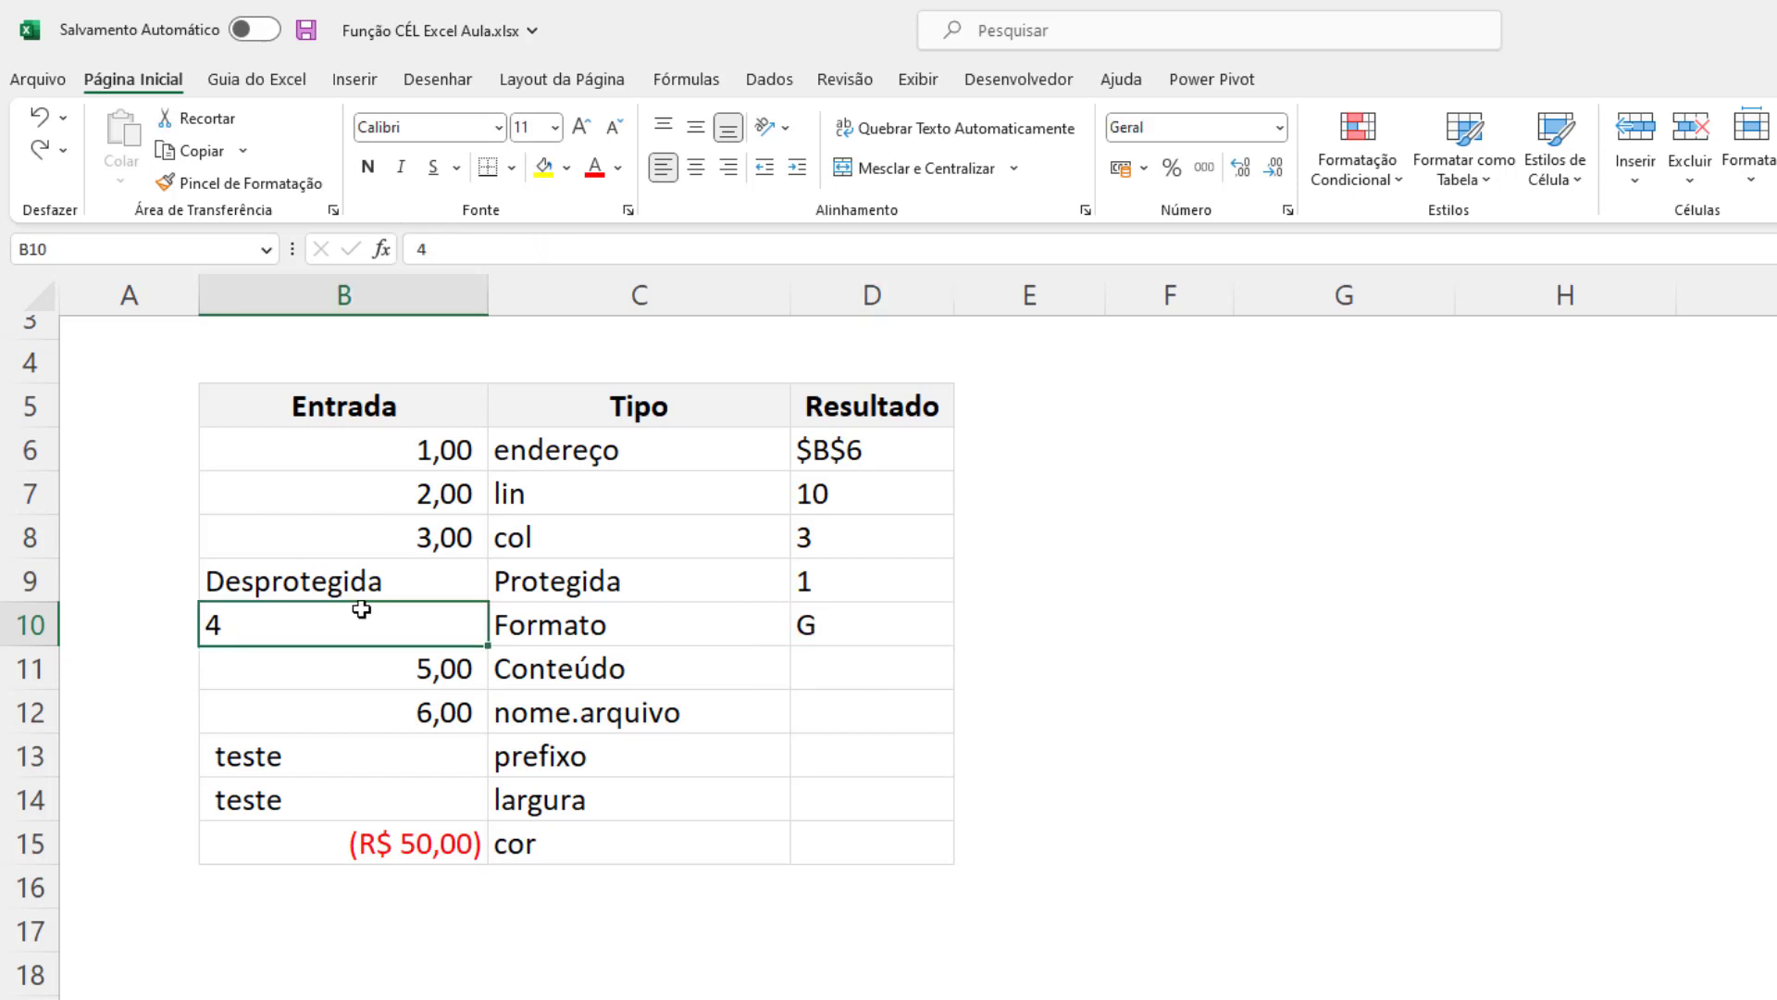
{"action": "key", "text": "ctrl+1"}
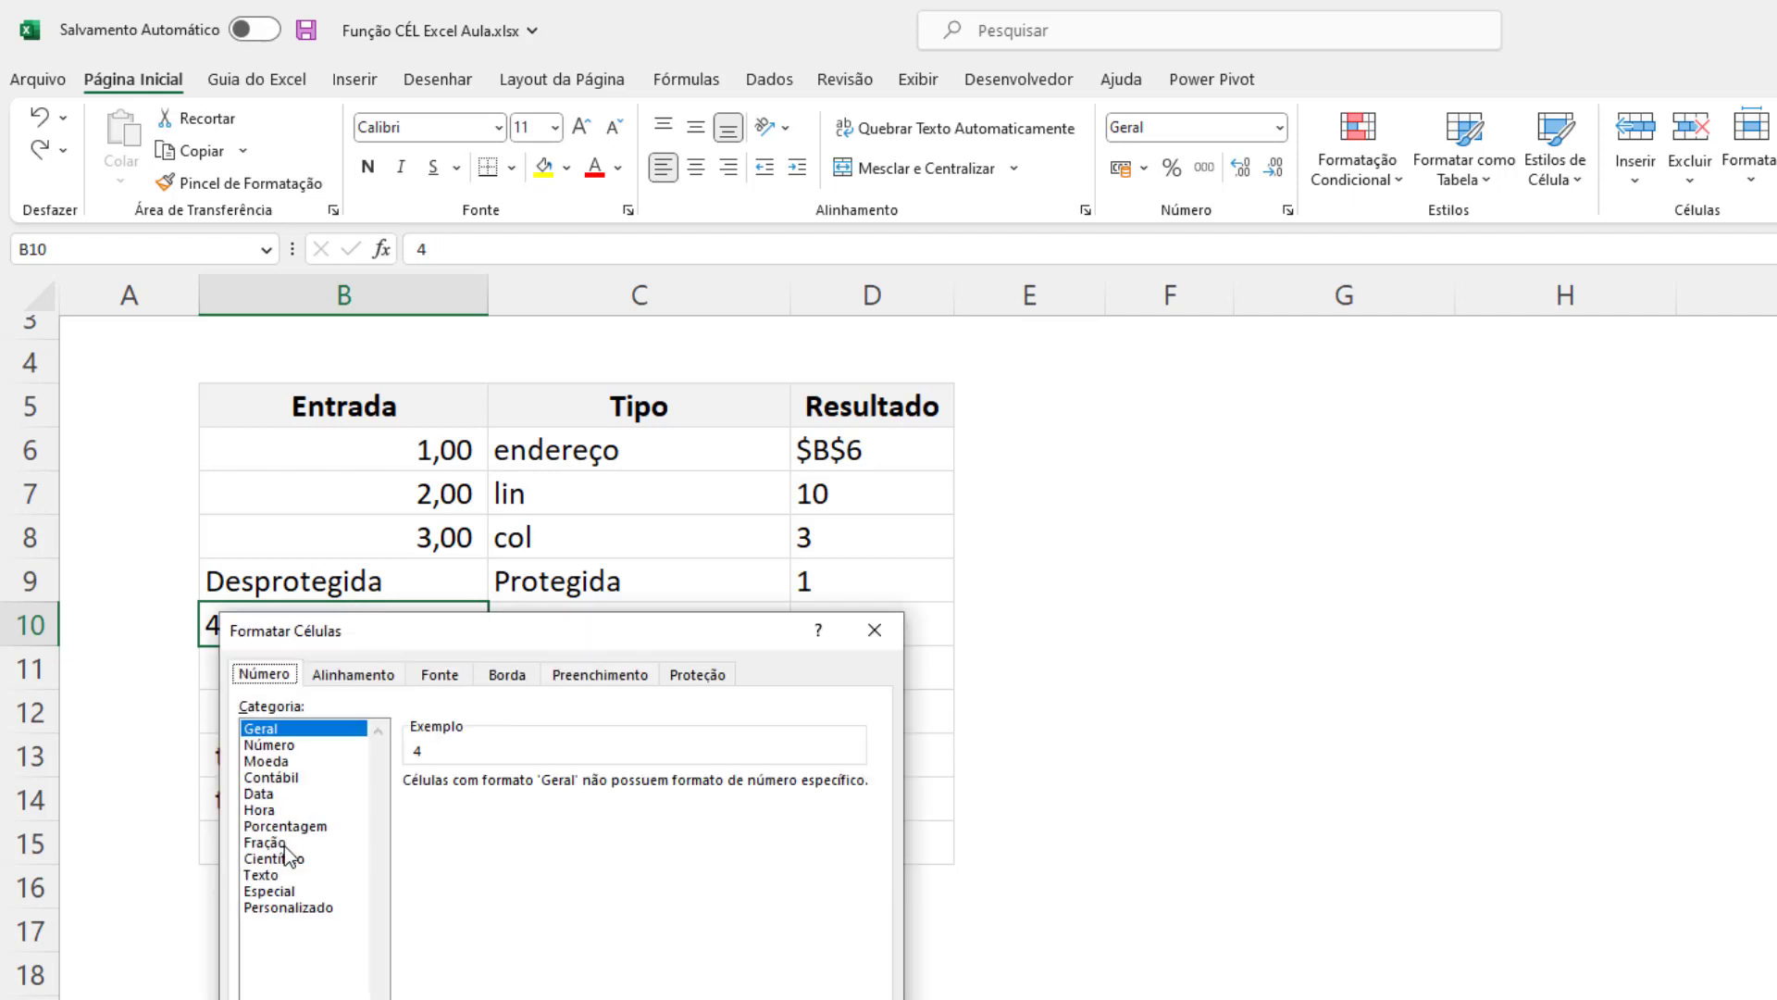
{"action": "key", "text": "Escape"}
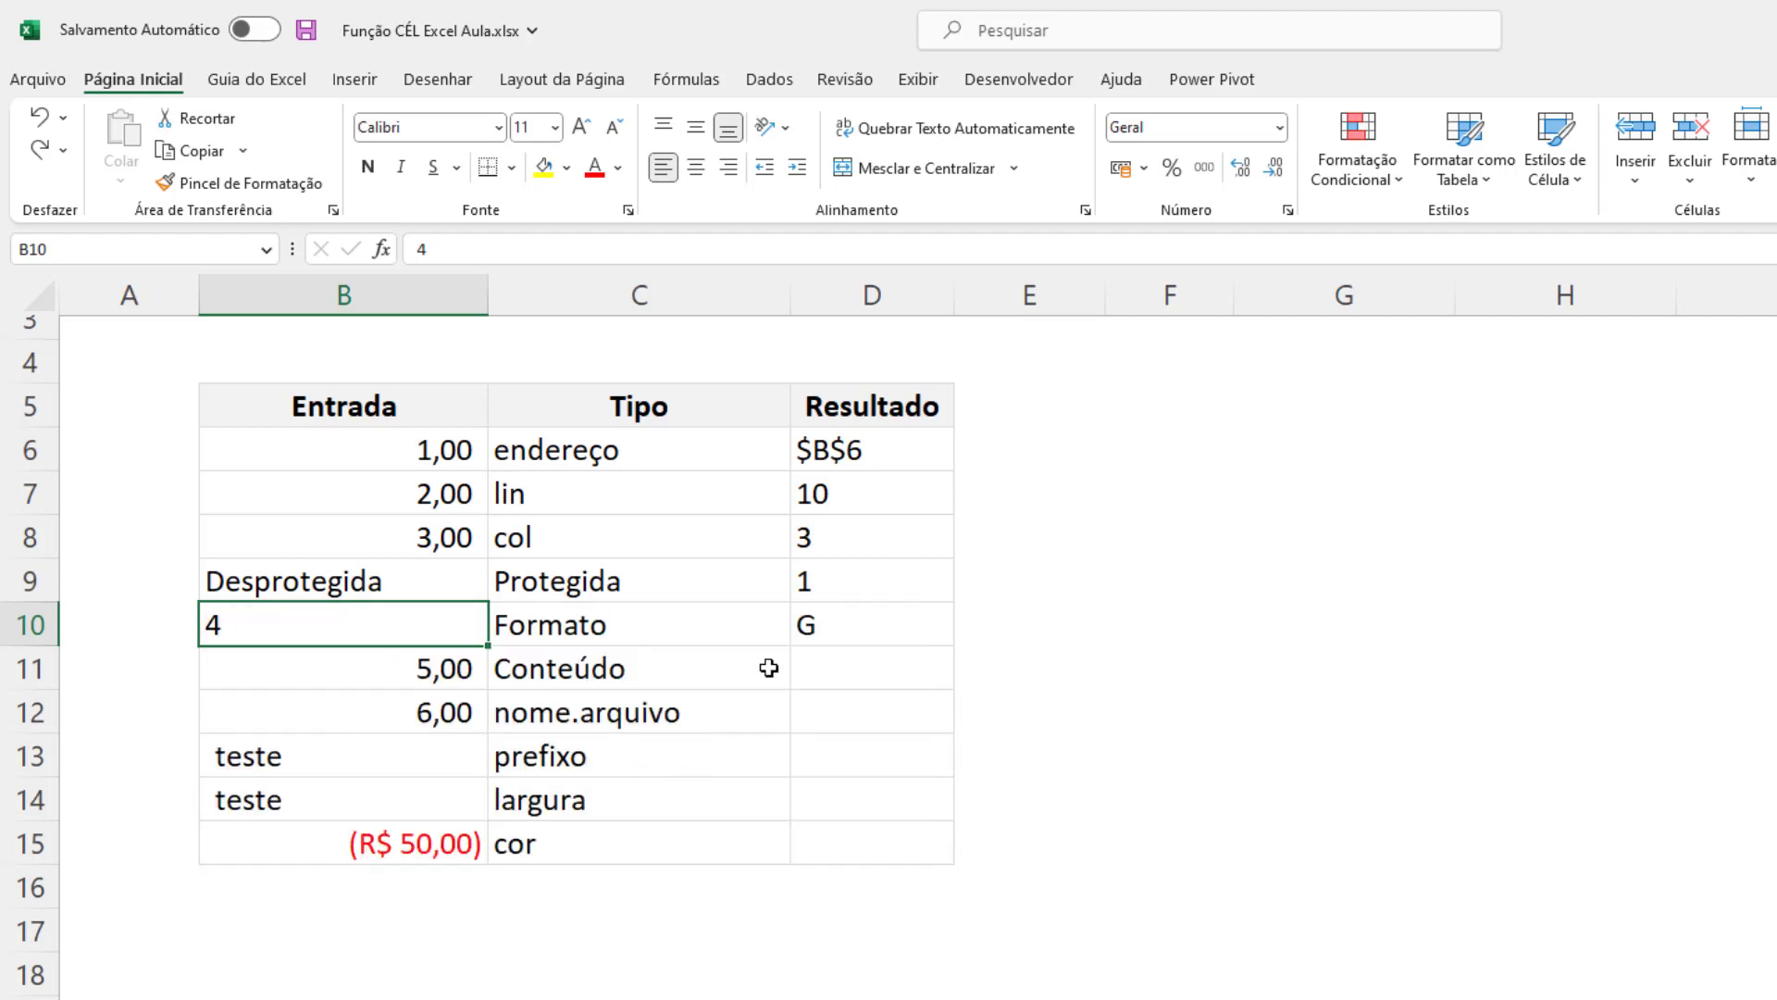
Step: Enter the formula =CÉL("conteúdo";B11) in cell D11 for the "Conteúdo" type
{"action": "left_click", "coordinate": [865, 674]}
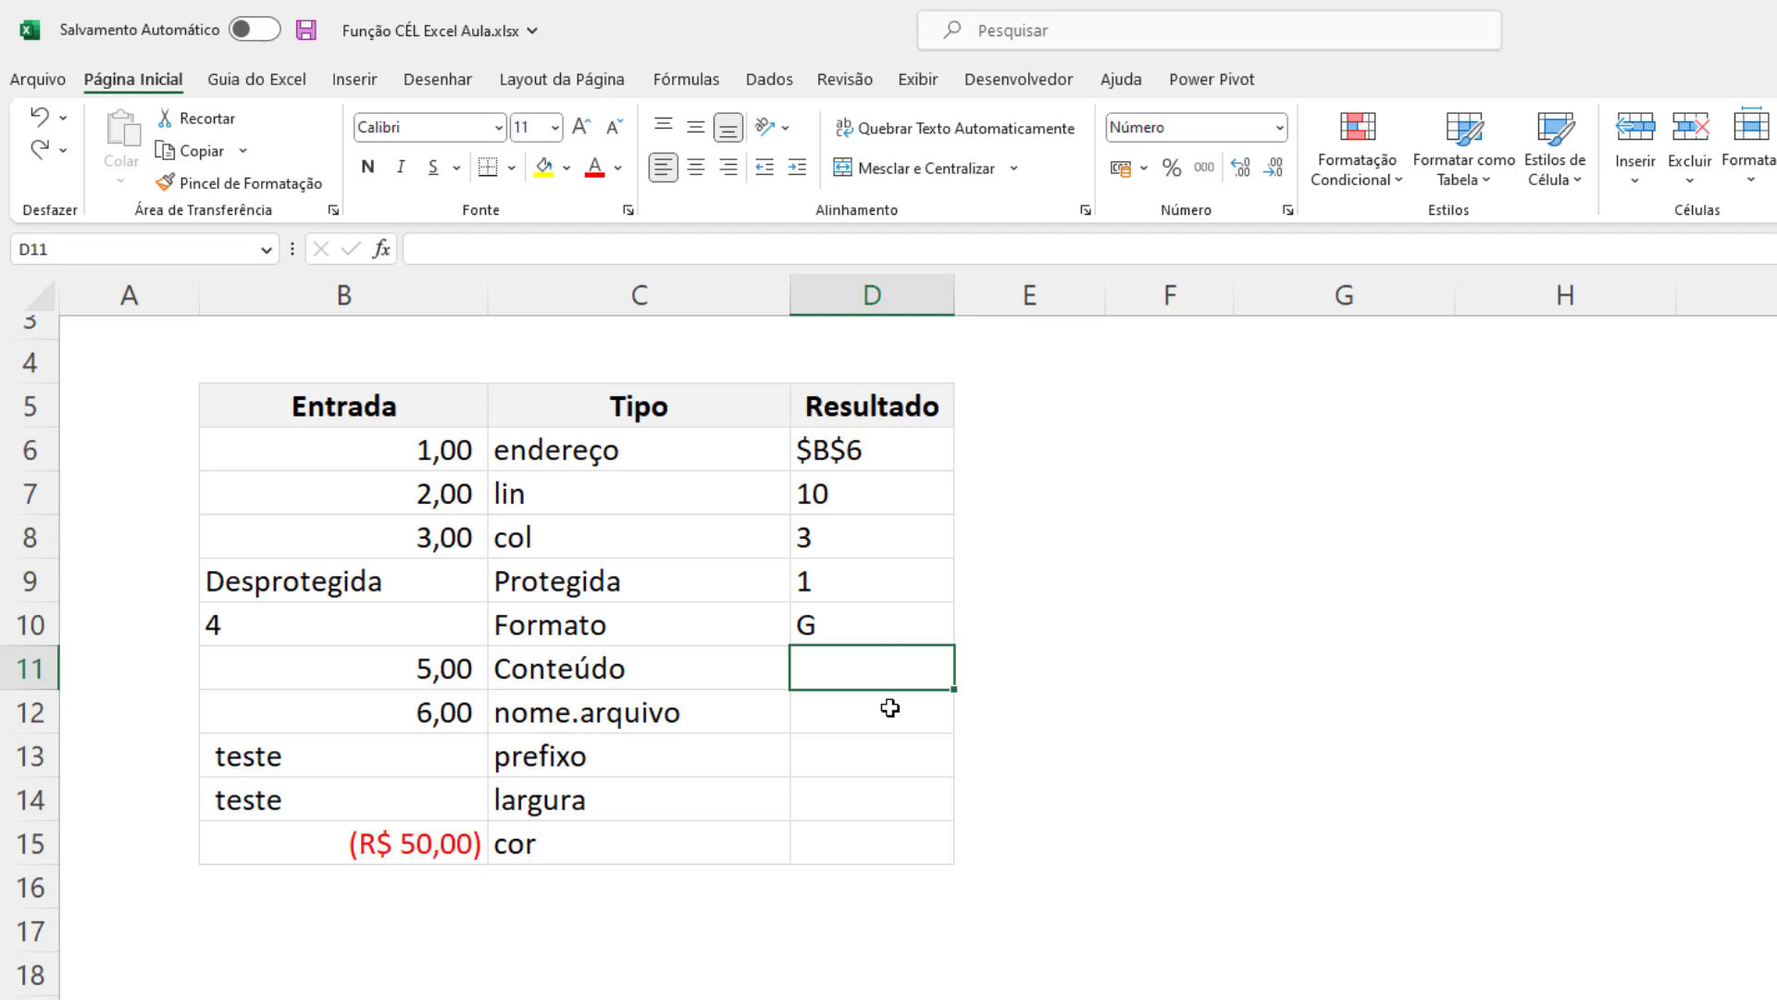
{"action": "type", "text": "="}
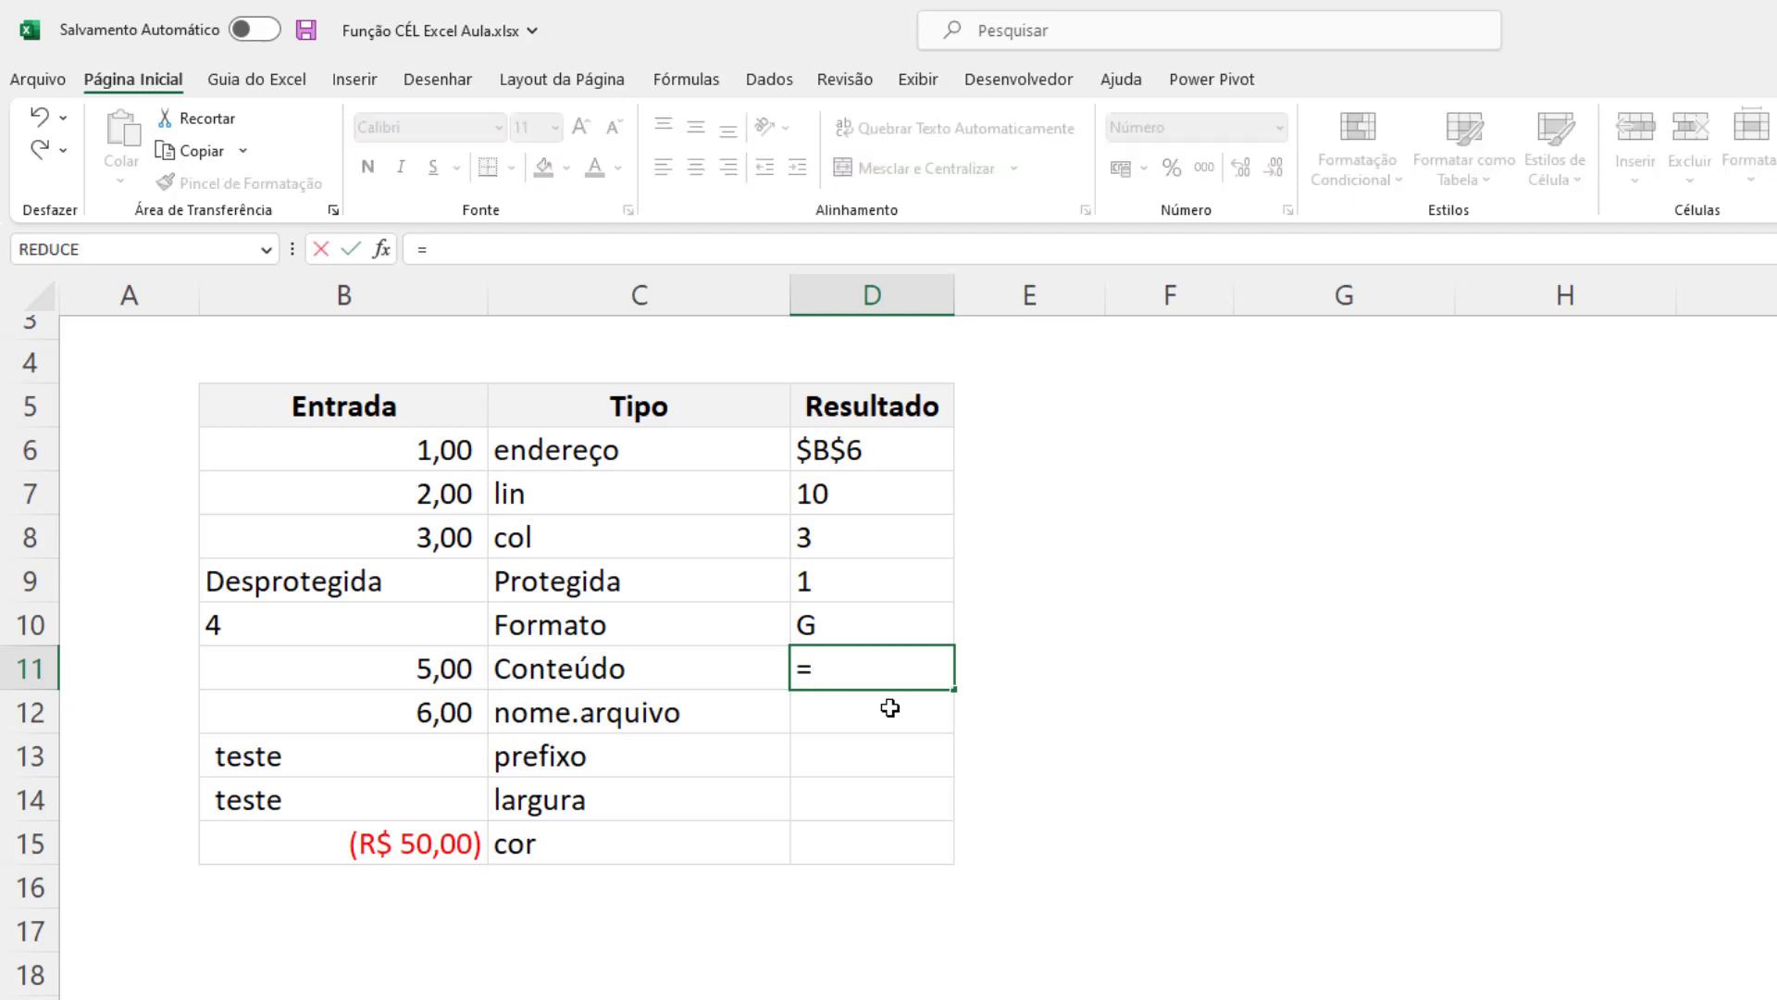
{"action": "type", "text": "cél(\"conteúdo\""}
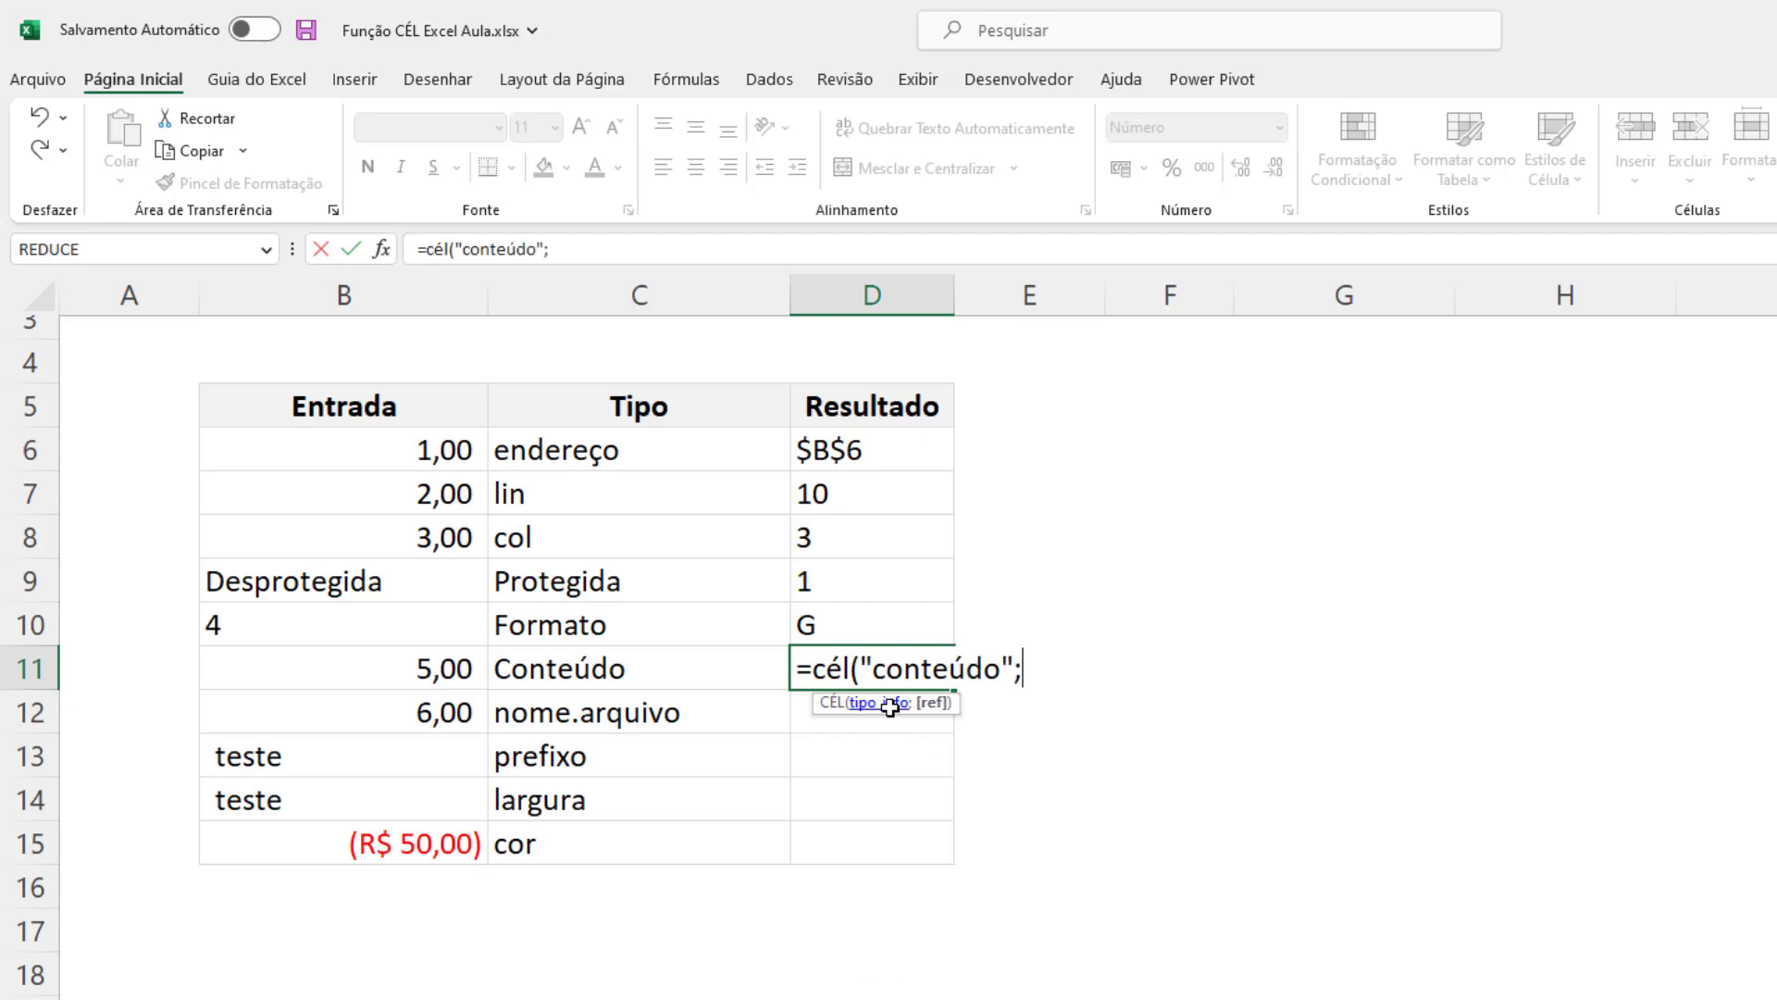
{"action": "type", "text": ";"}
{"action": "key", "text": "Left"}
{"action": "key", "text": "Left"}
{"action": "type", "text": ")"}
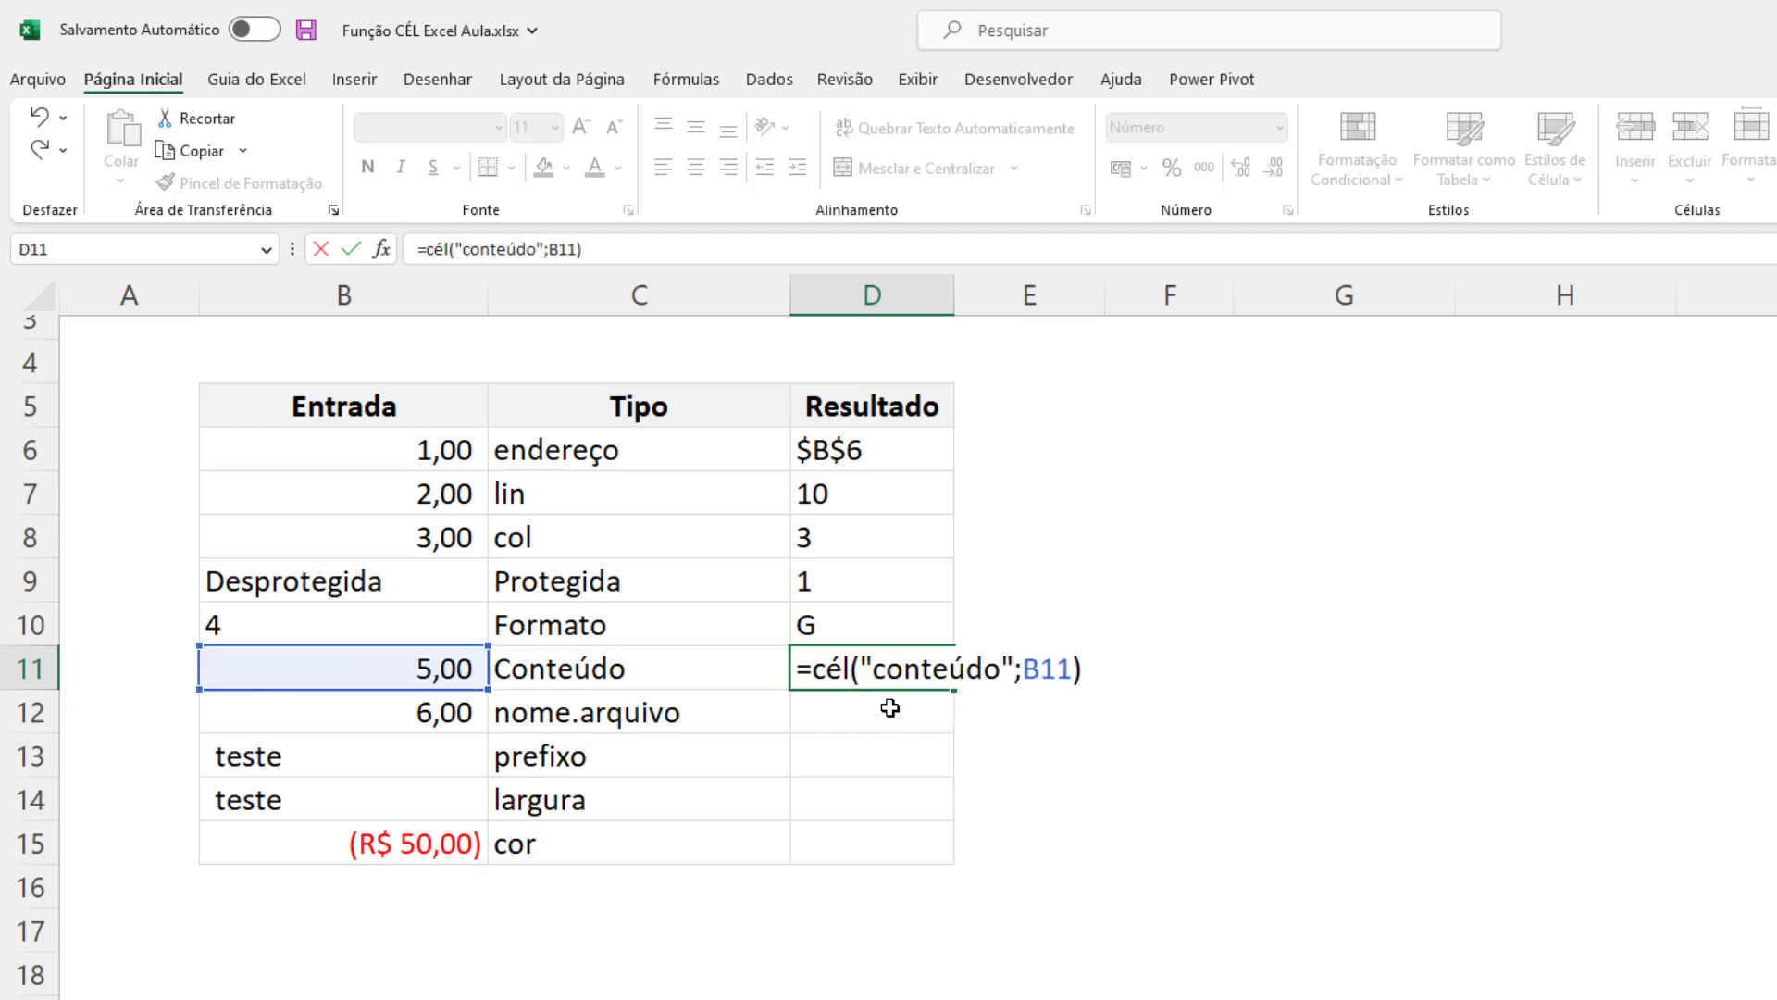
{"action": "key", "text": "ctrl+Return"}
Step: Change the reference in D11's formula to C11, making it =CÉL("conteúdo";C11)
{"action": "double_click", "coordinate": [937, 682]}
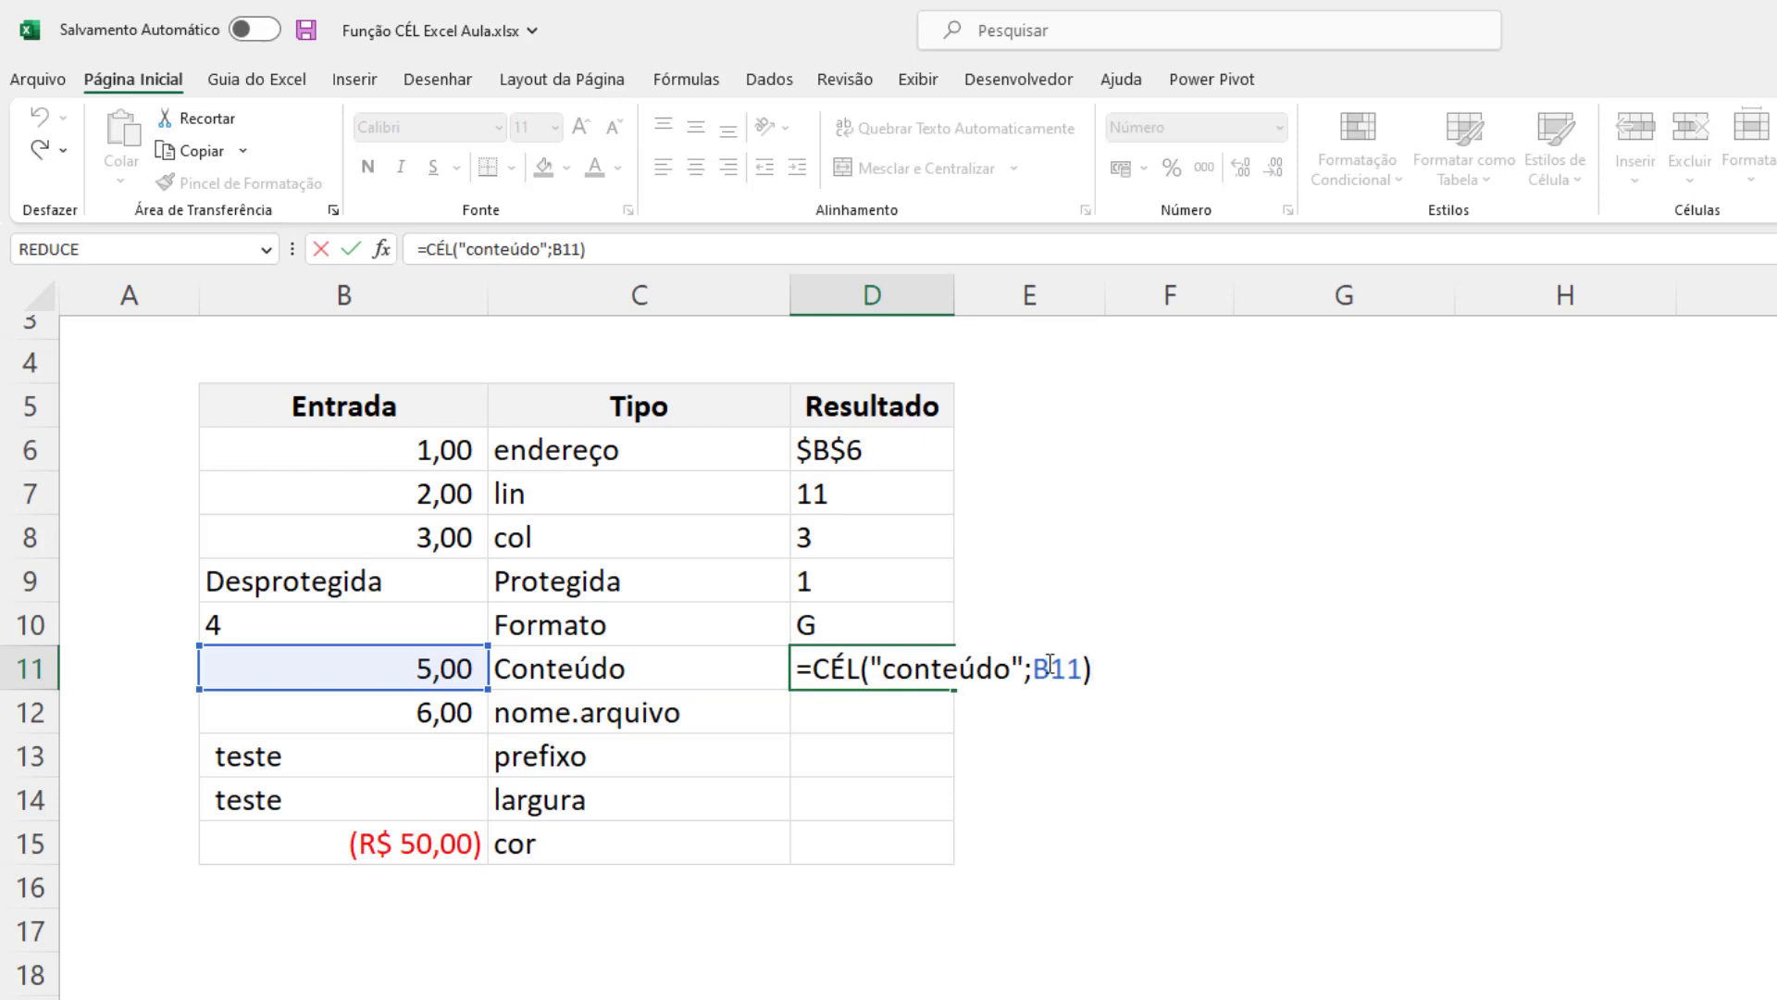
{"action": "double_click", "coordinate": [1052, 664]}
{"action": "left_click", "coordinate": [620, 668]}
{"action": "key", "text": "Return"}
{"action": "left_click", "coordinate": [900, 672]}
{"action": "key", "text": "F2"}
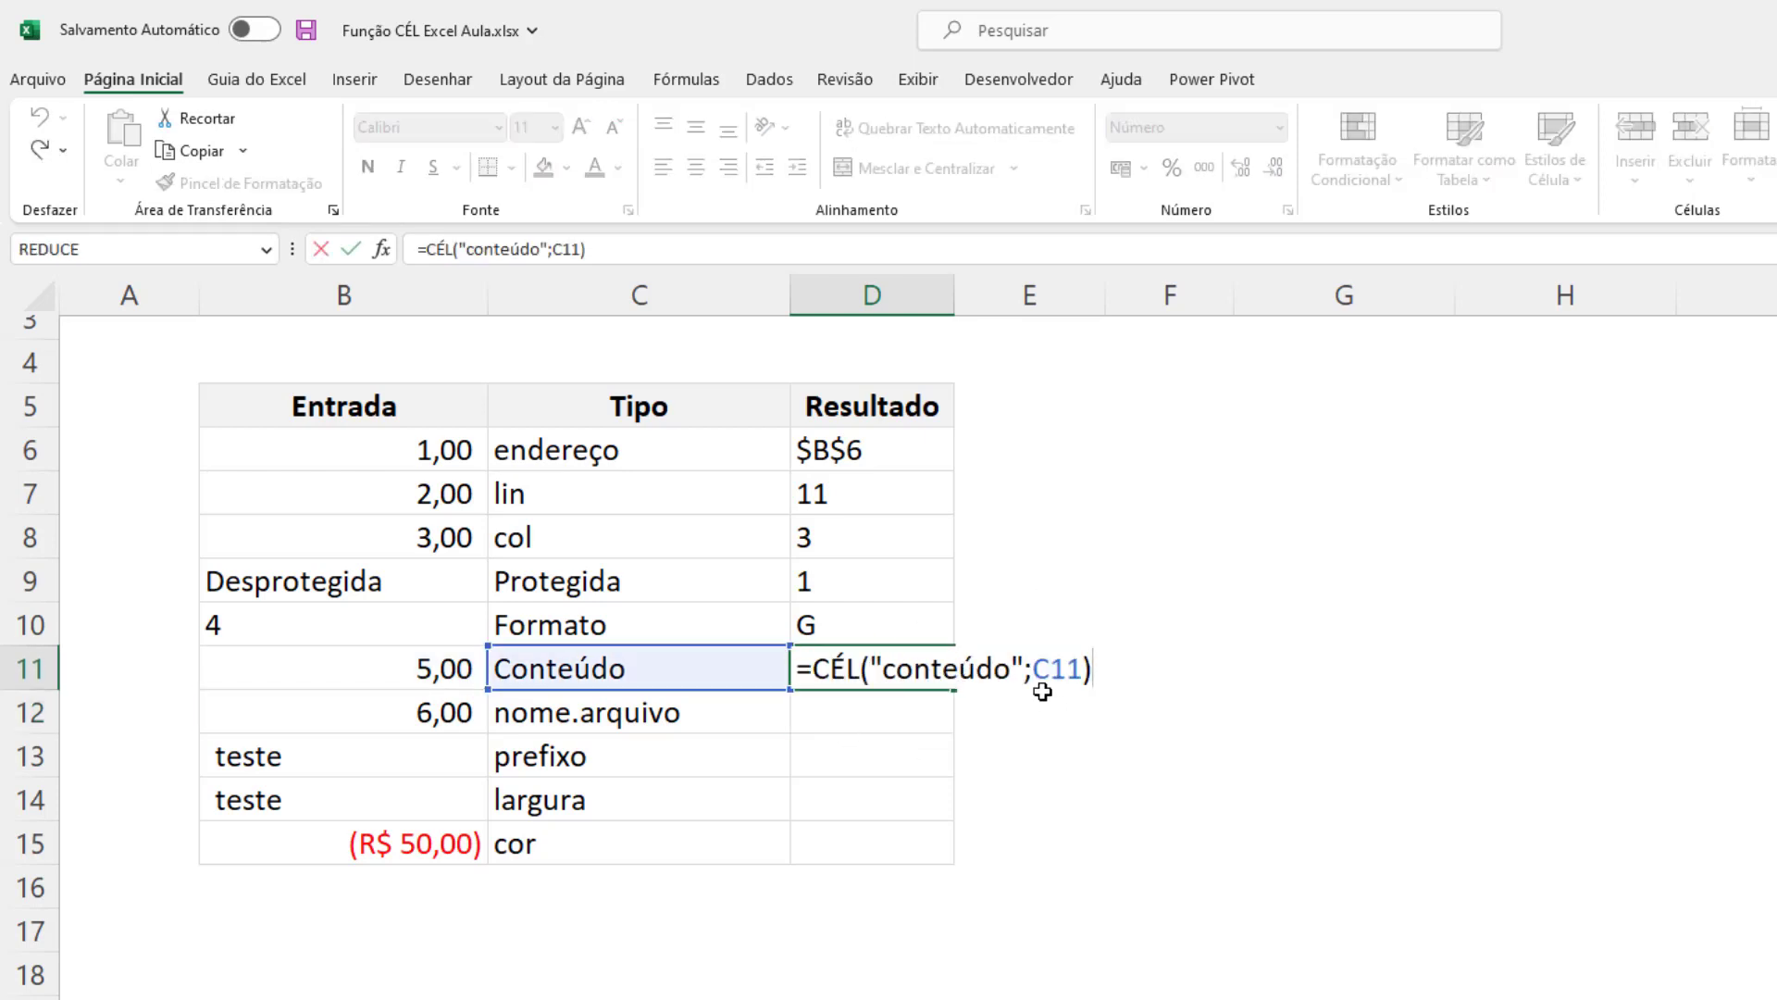
{"action": "key", "text": "Return"}
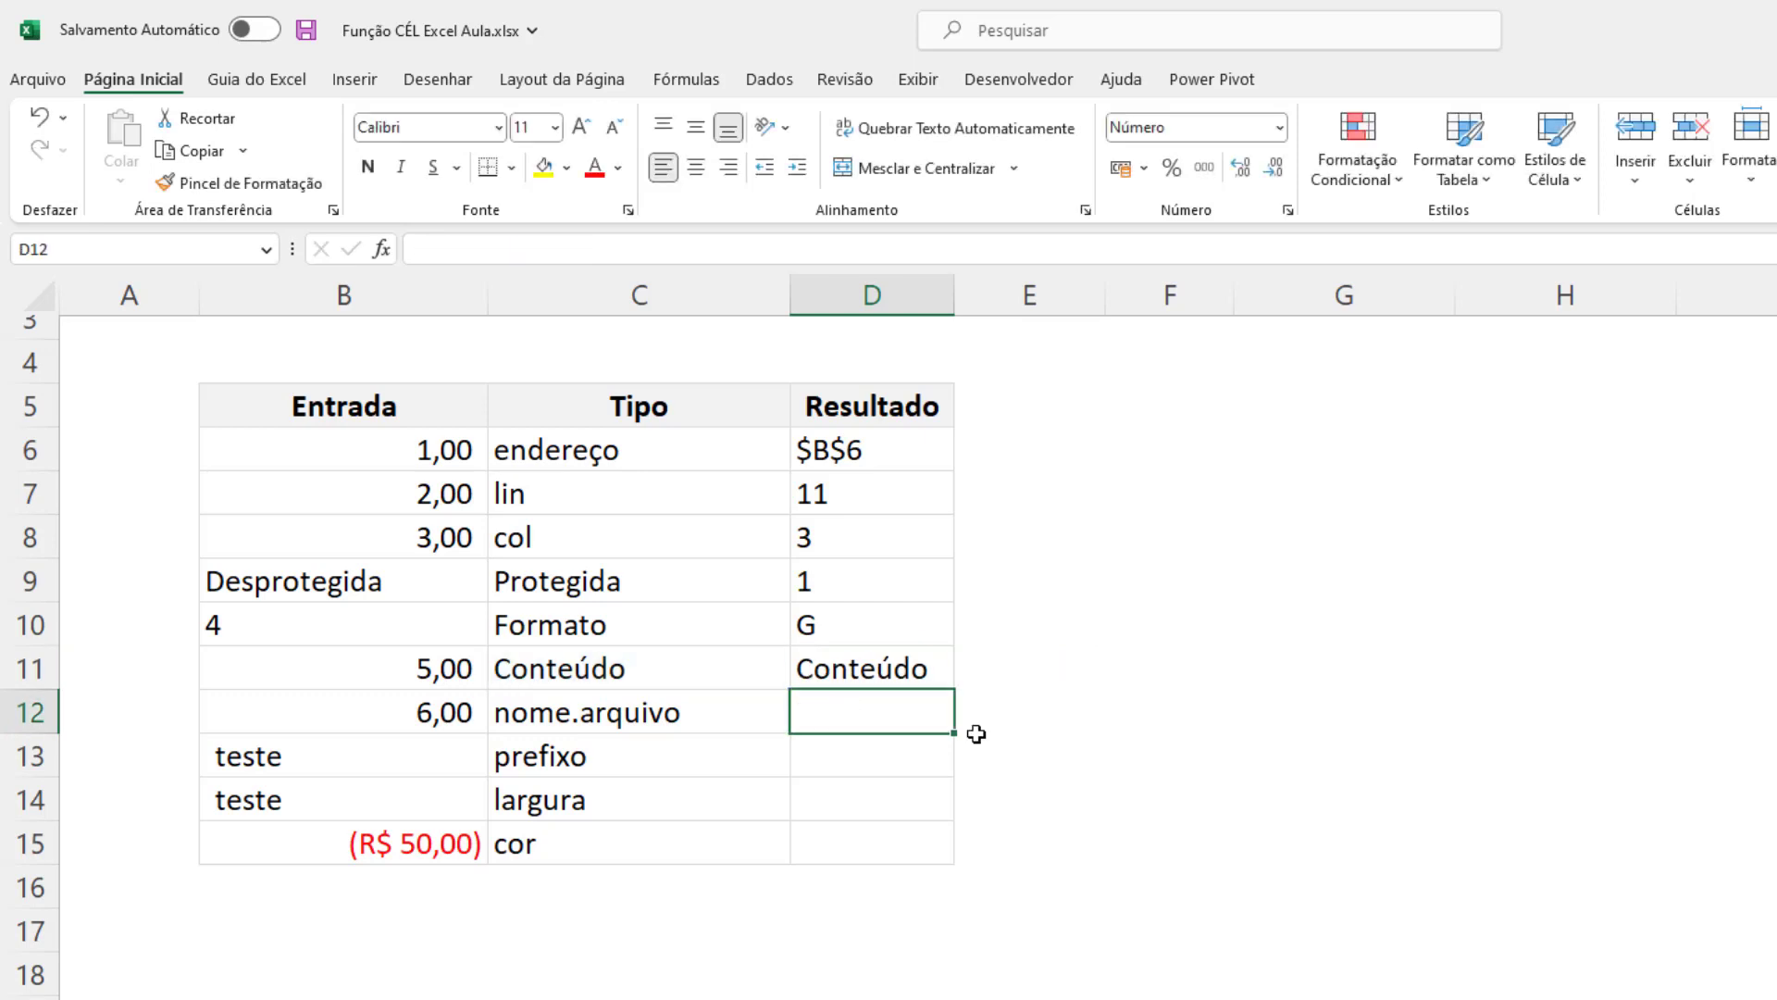
Step: Enter the formula =CÉL("nome.arquivo") in cell D12, leaving out the reference argument
{"action": "type", "text": "=cél"}
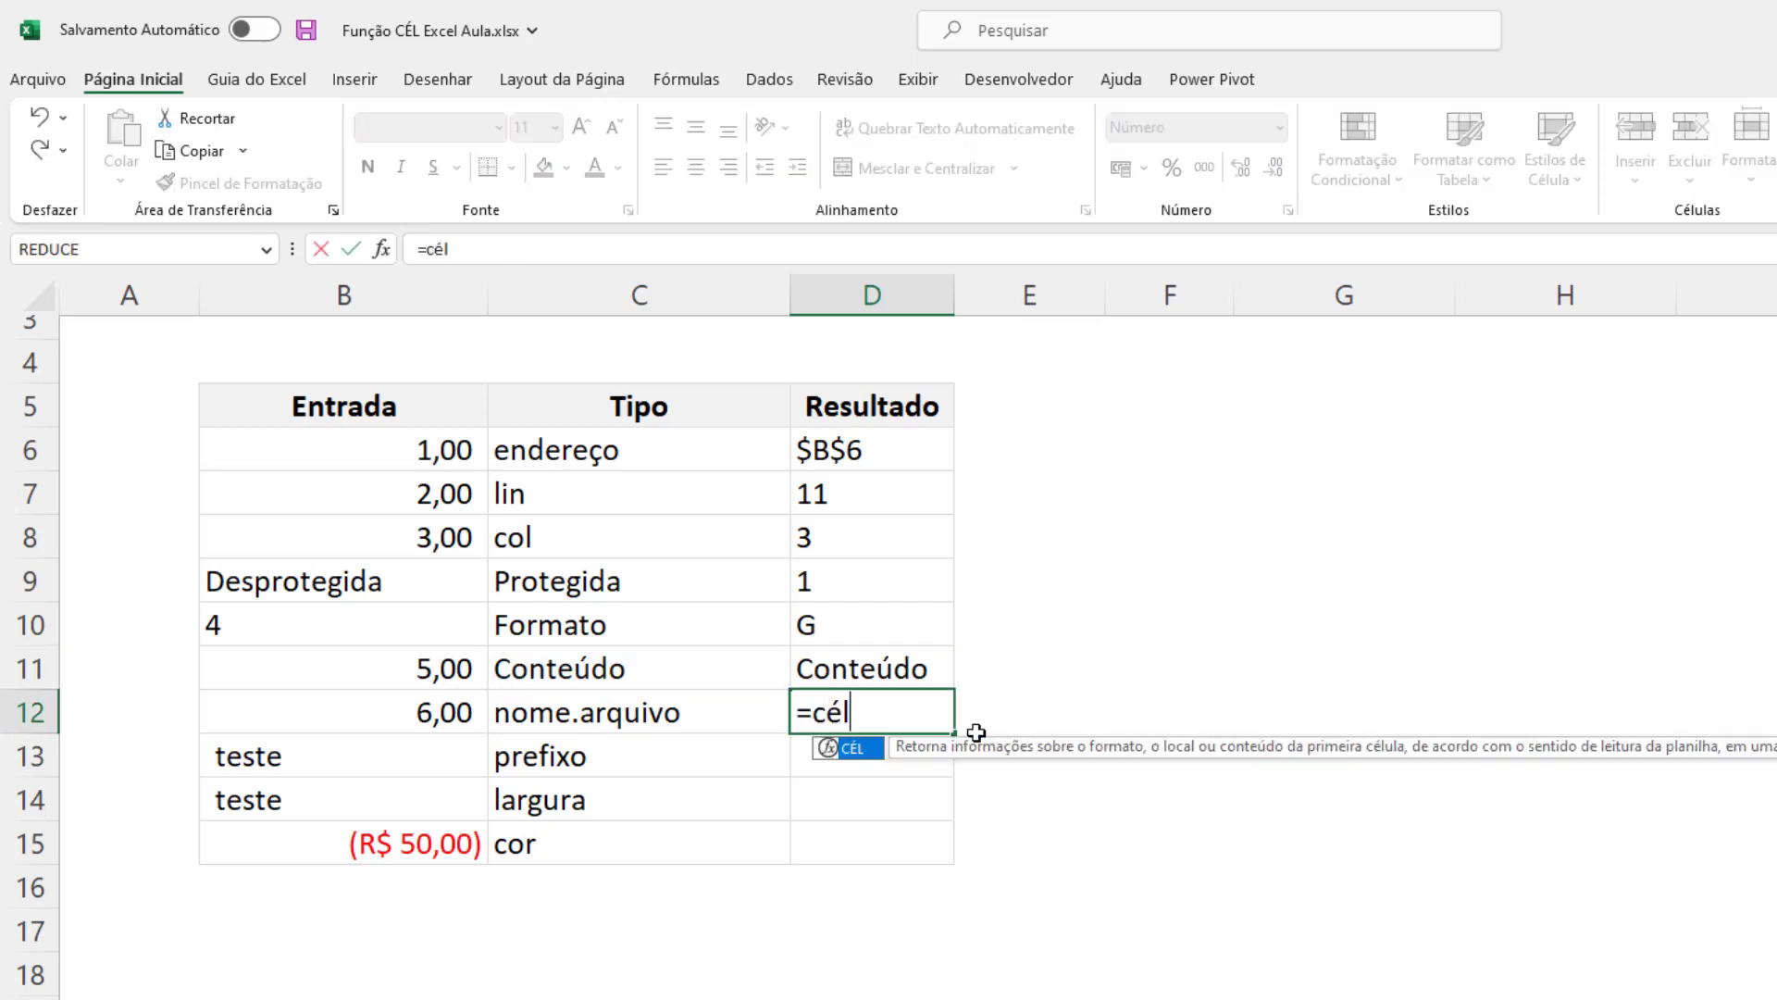
{"action": "type", "text": "(\"nome"}
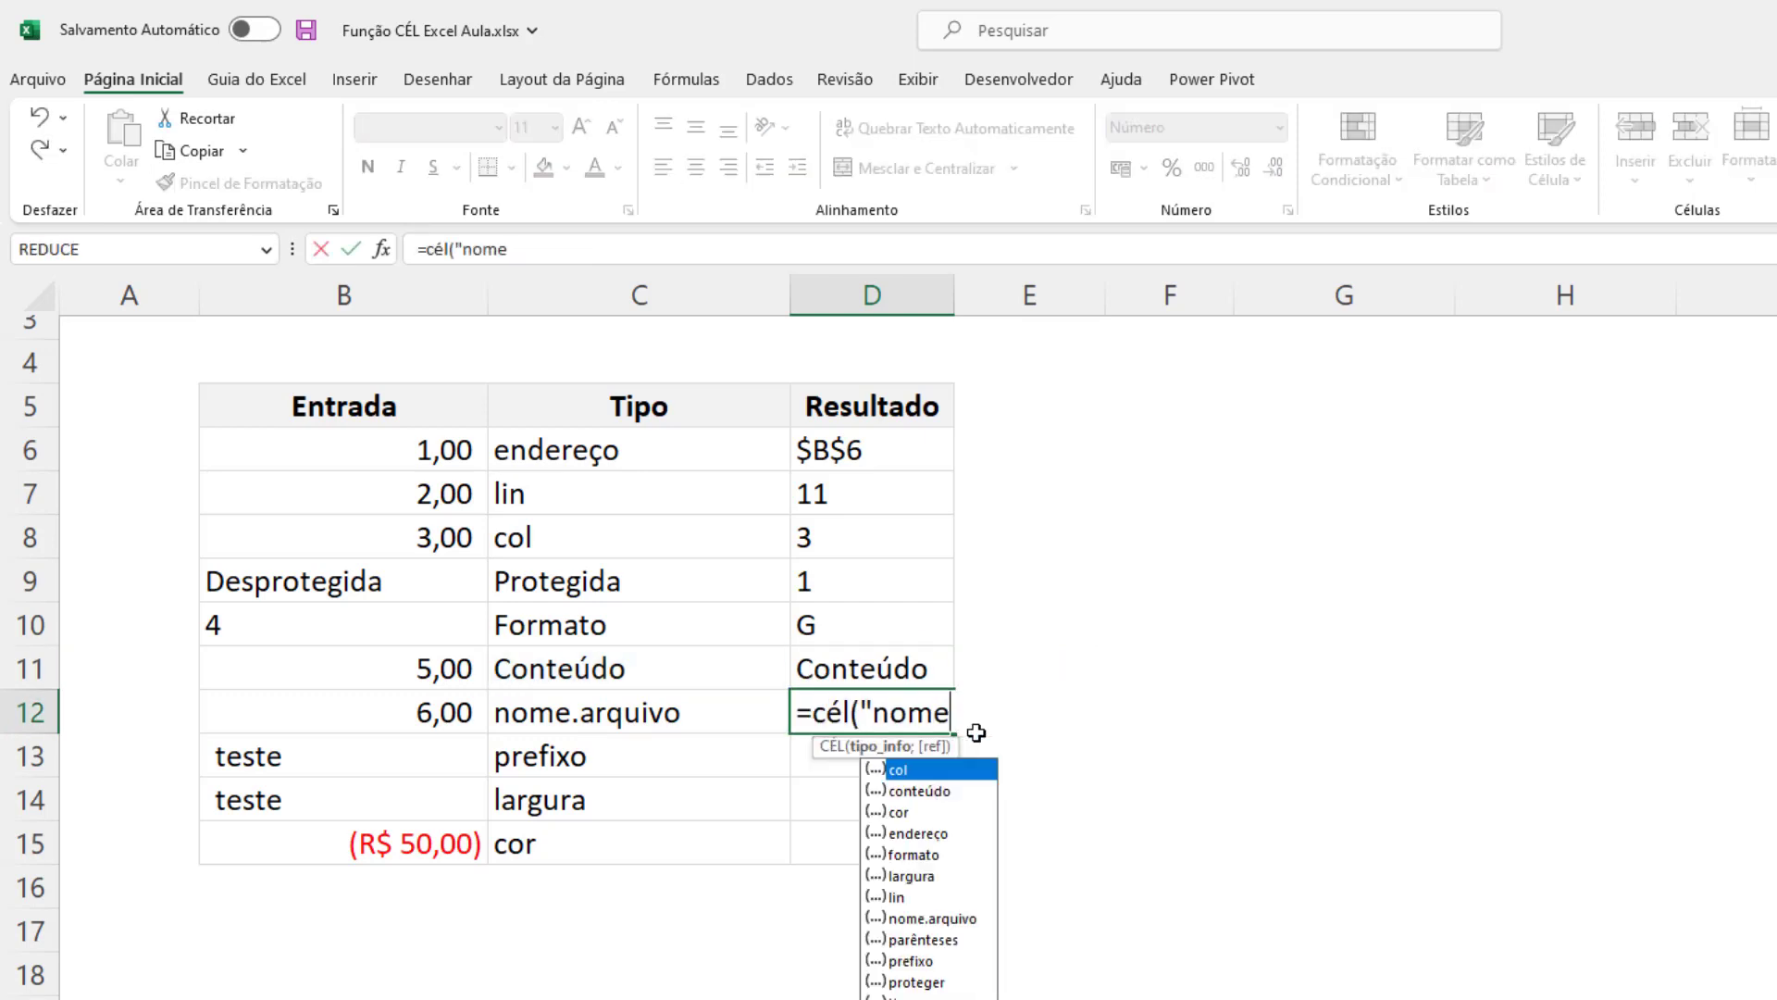
{"action": "type", "text": "."}
{"action": "double_click", "coordinate": [932, 918]}
{"action": "type", "text": ";"}
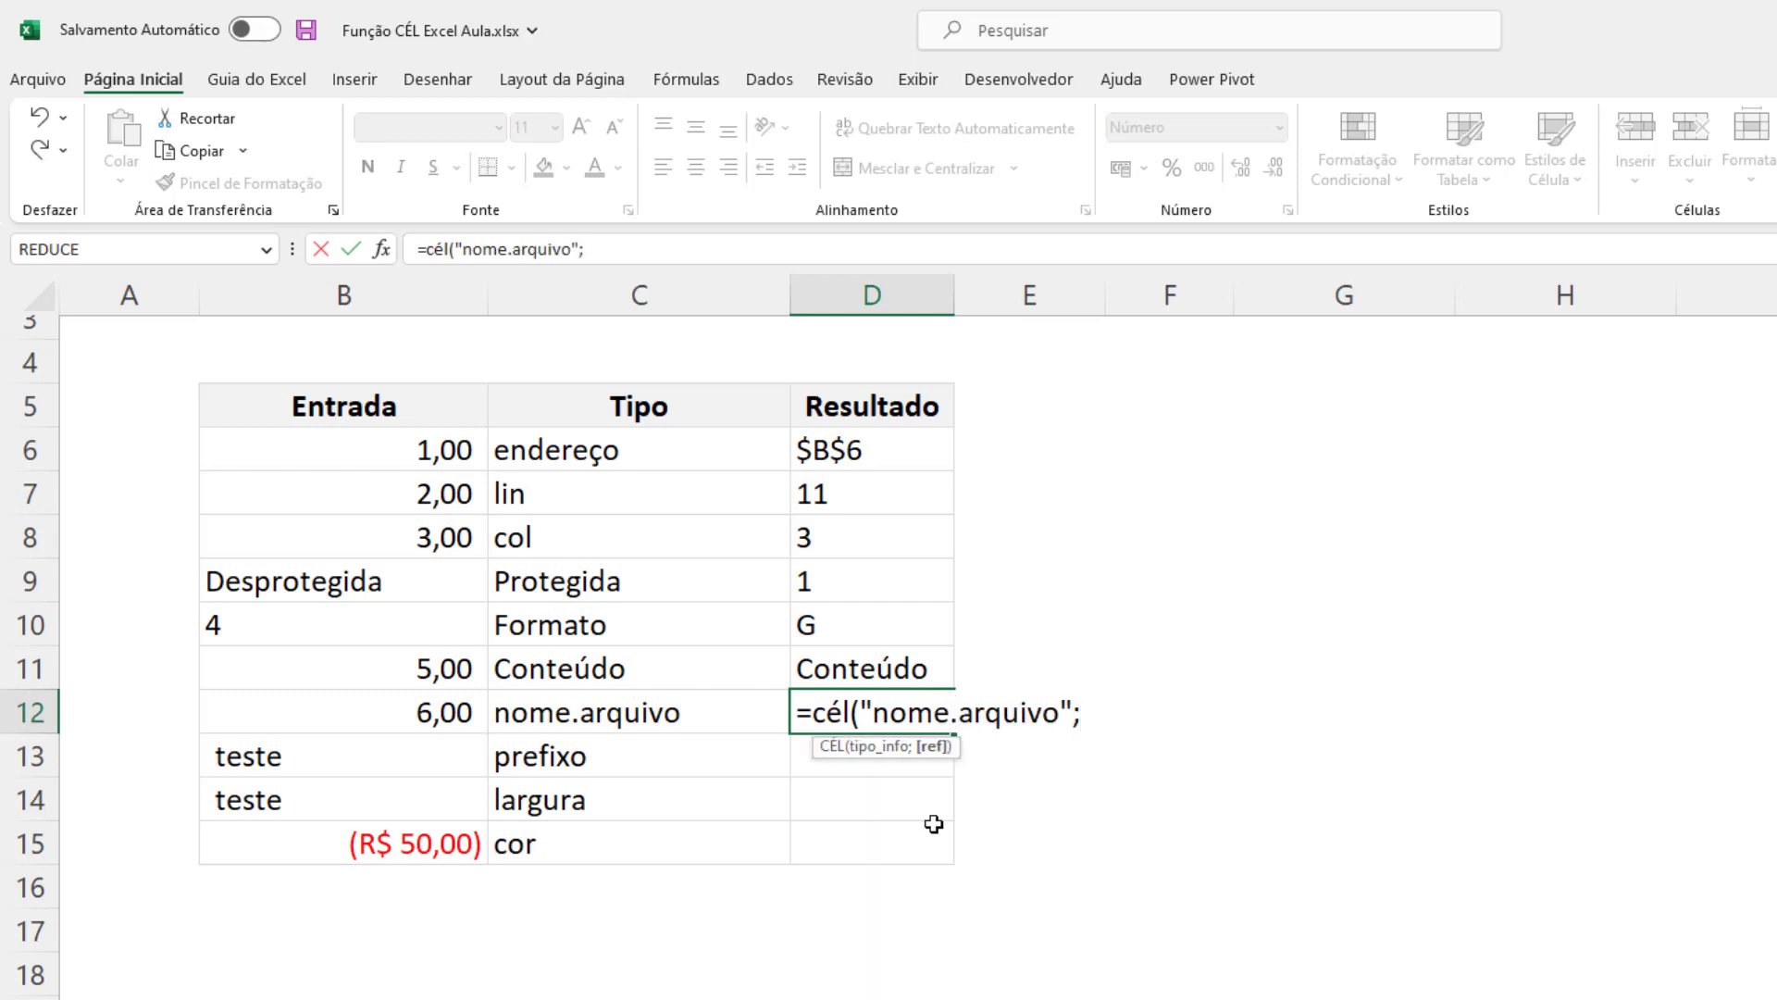
{"action": "left_click", "coordinate": [514, 724]}
{"action": "key", "text": "BackSpace"}
{"action": "key", "text": "BackSpace"}
{"action": "key", "text": "BackSpace"}
{"action": "key", "text": "BackSpace"}
{"action": "type", "text": ")"}
{"action": "key", "text": "ctrl+Return"}
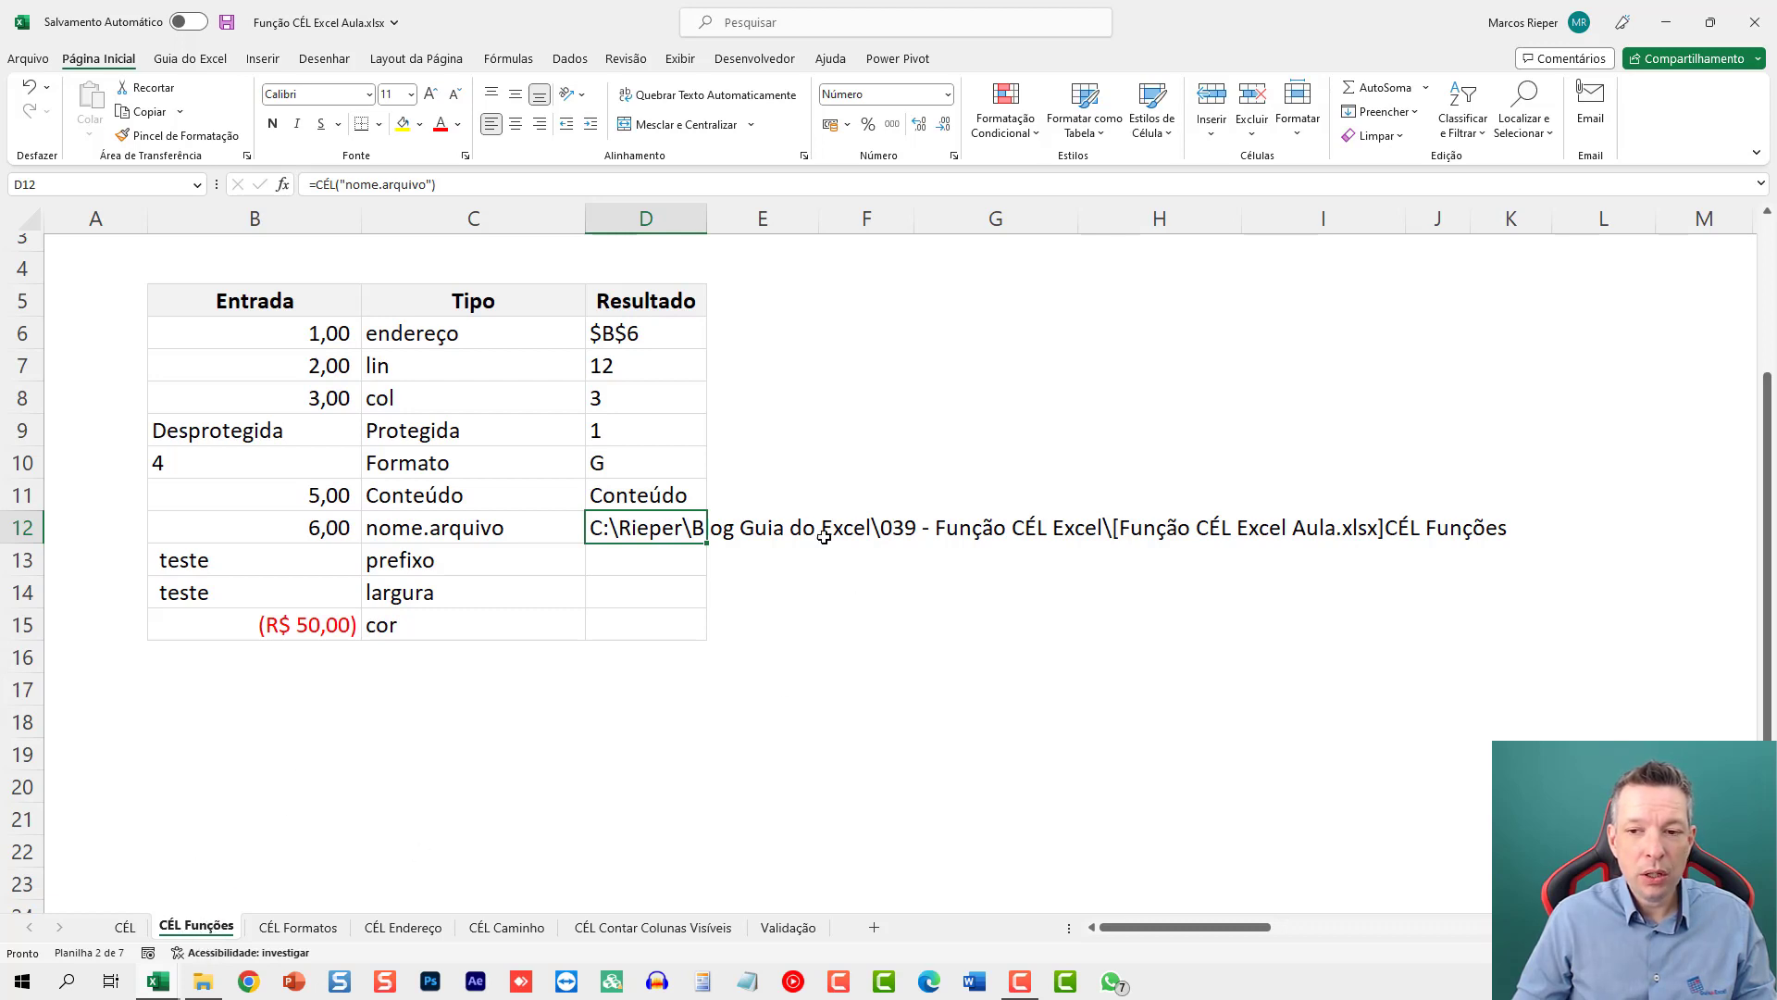
Step: Add B12 as the reference in D12's formula, making it =CÉL("nome.arquivo";B12), and review the entered formula
{"action": "double_click", "coordinate": [682, 527]}
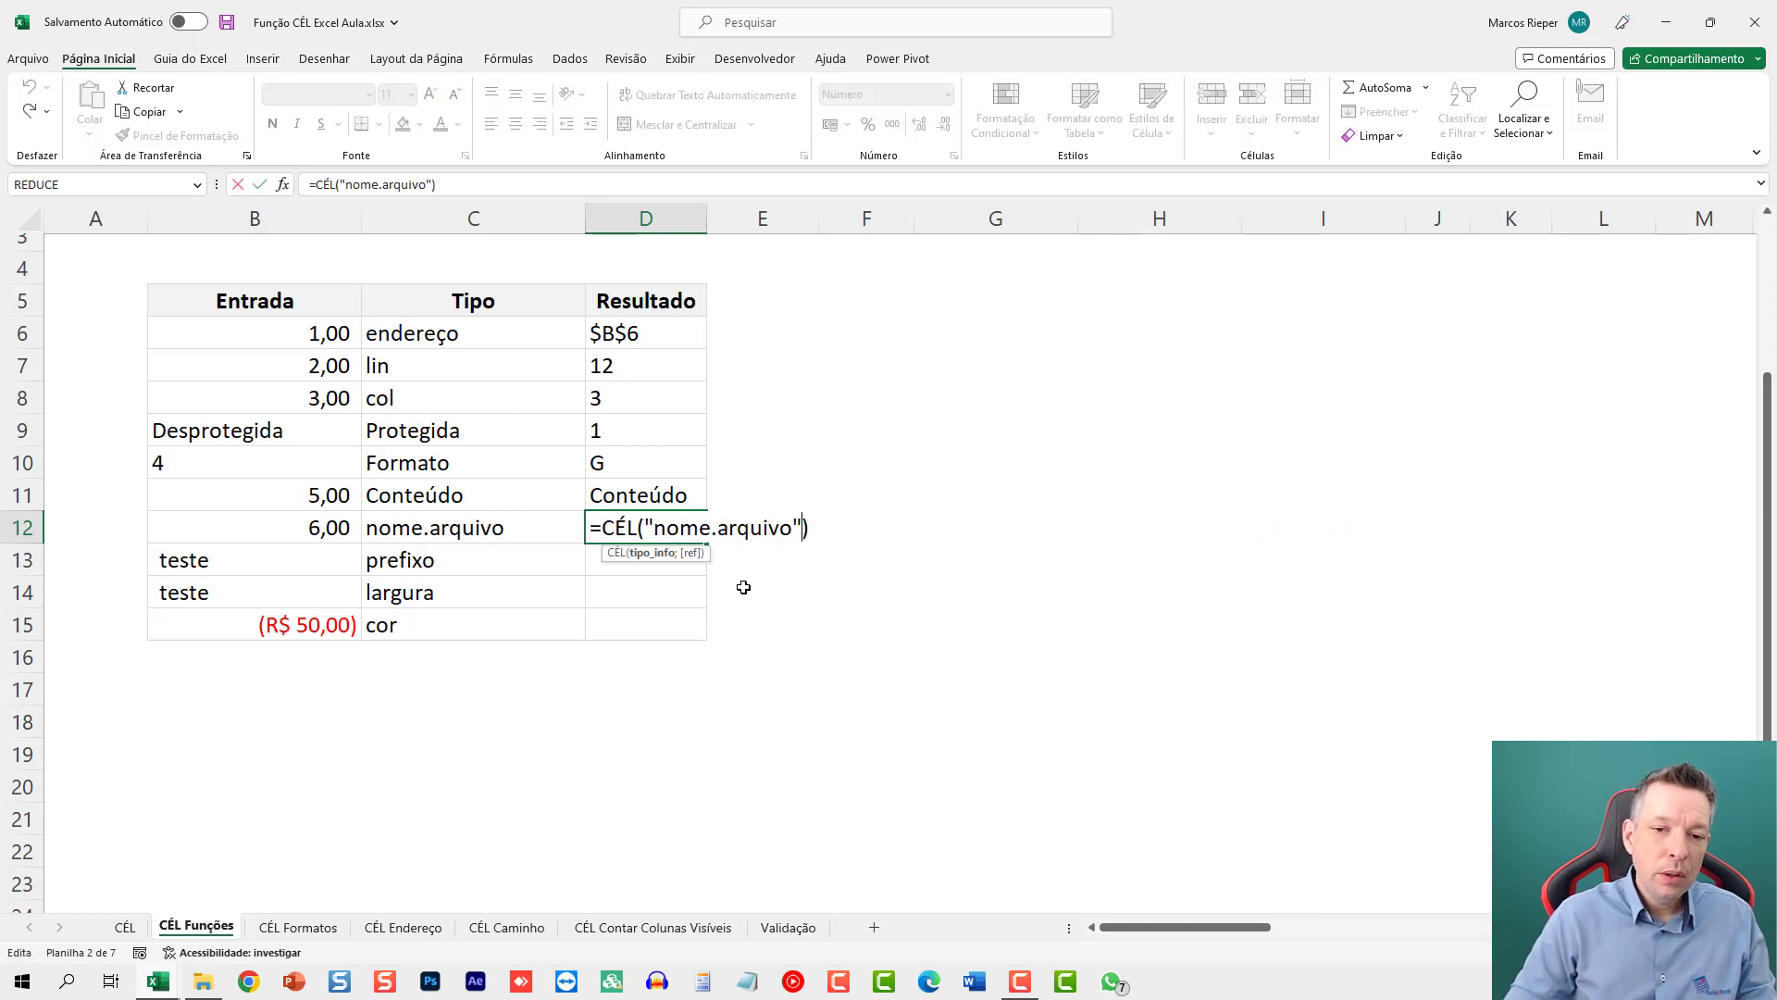
{"action": "key", "text": "Left"}
{"action": "type", "text": ";"}
{"action": "left_click", "coordinate": [880, 621]}
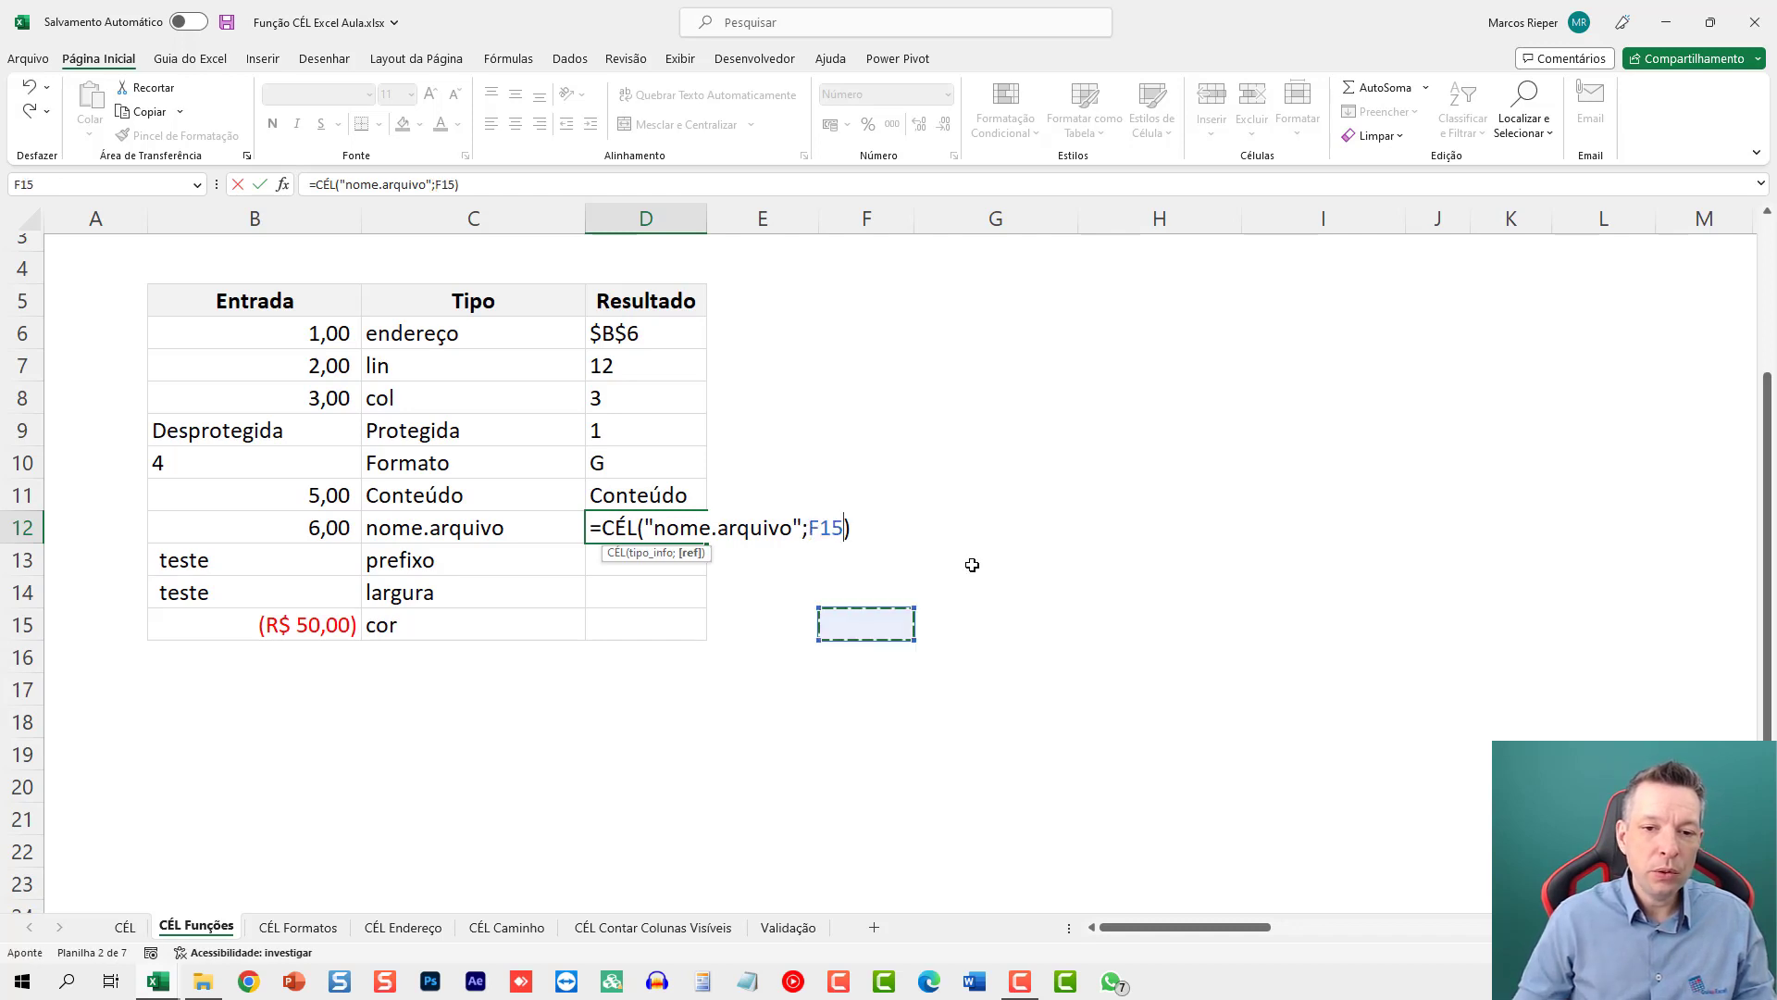
{"action": "left_click", "coordinate": [252, 518]}
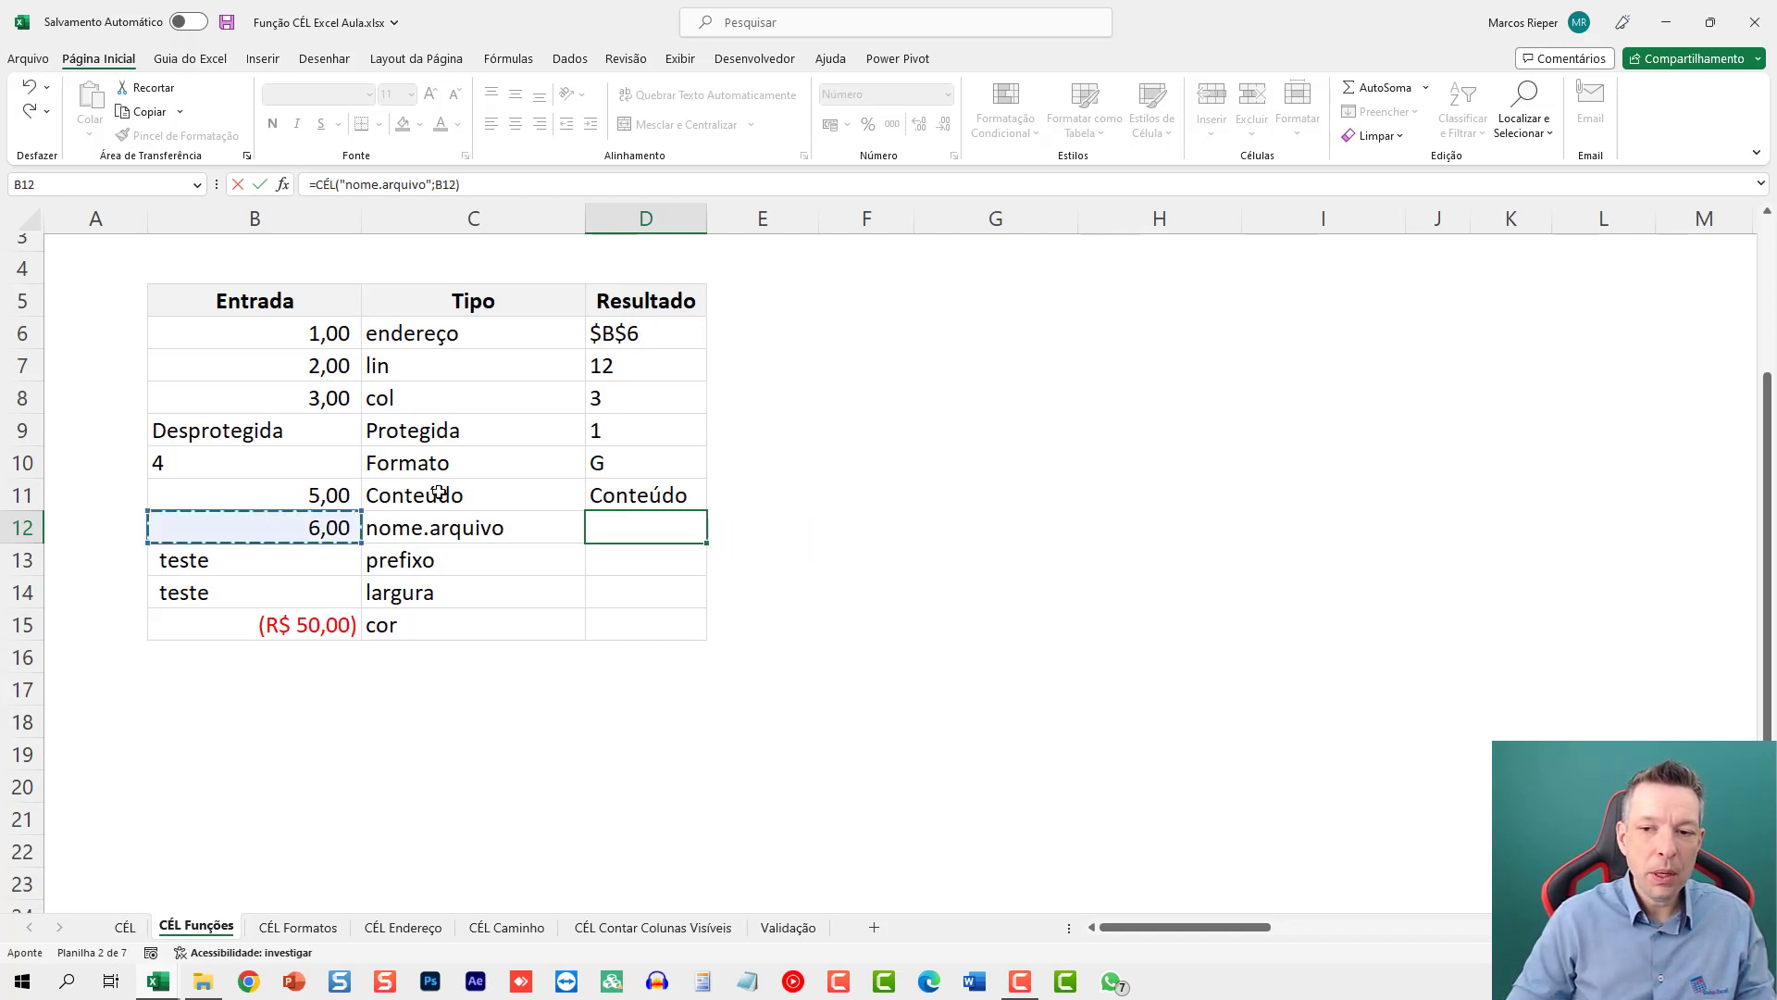
{"action": "key", "text": "Return"}
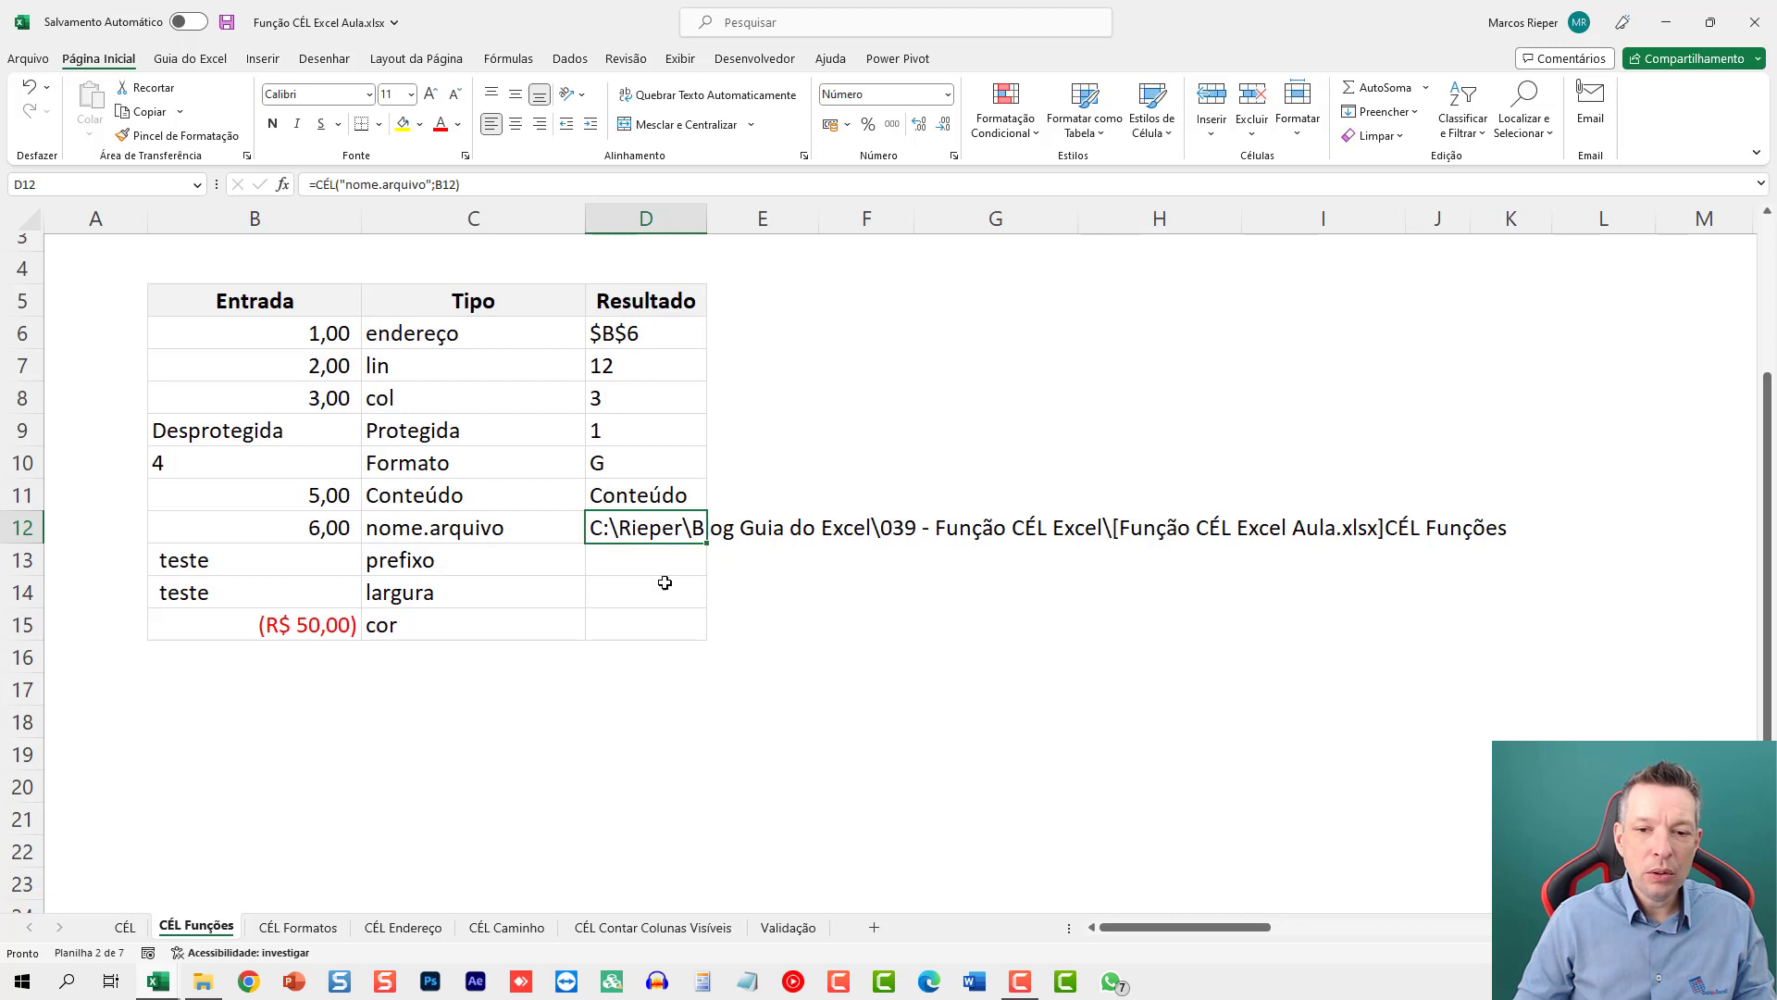
{"action": "double_click", "coordinate": [626, 523]}
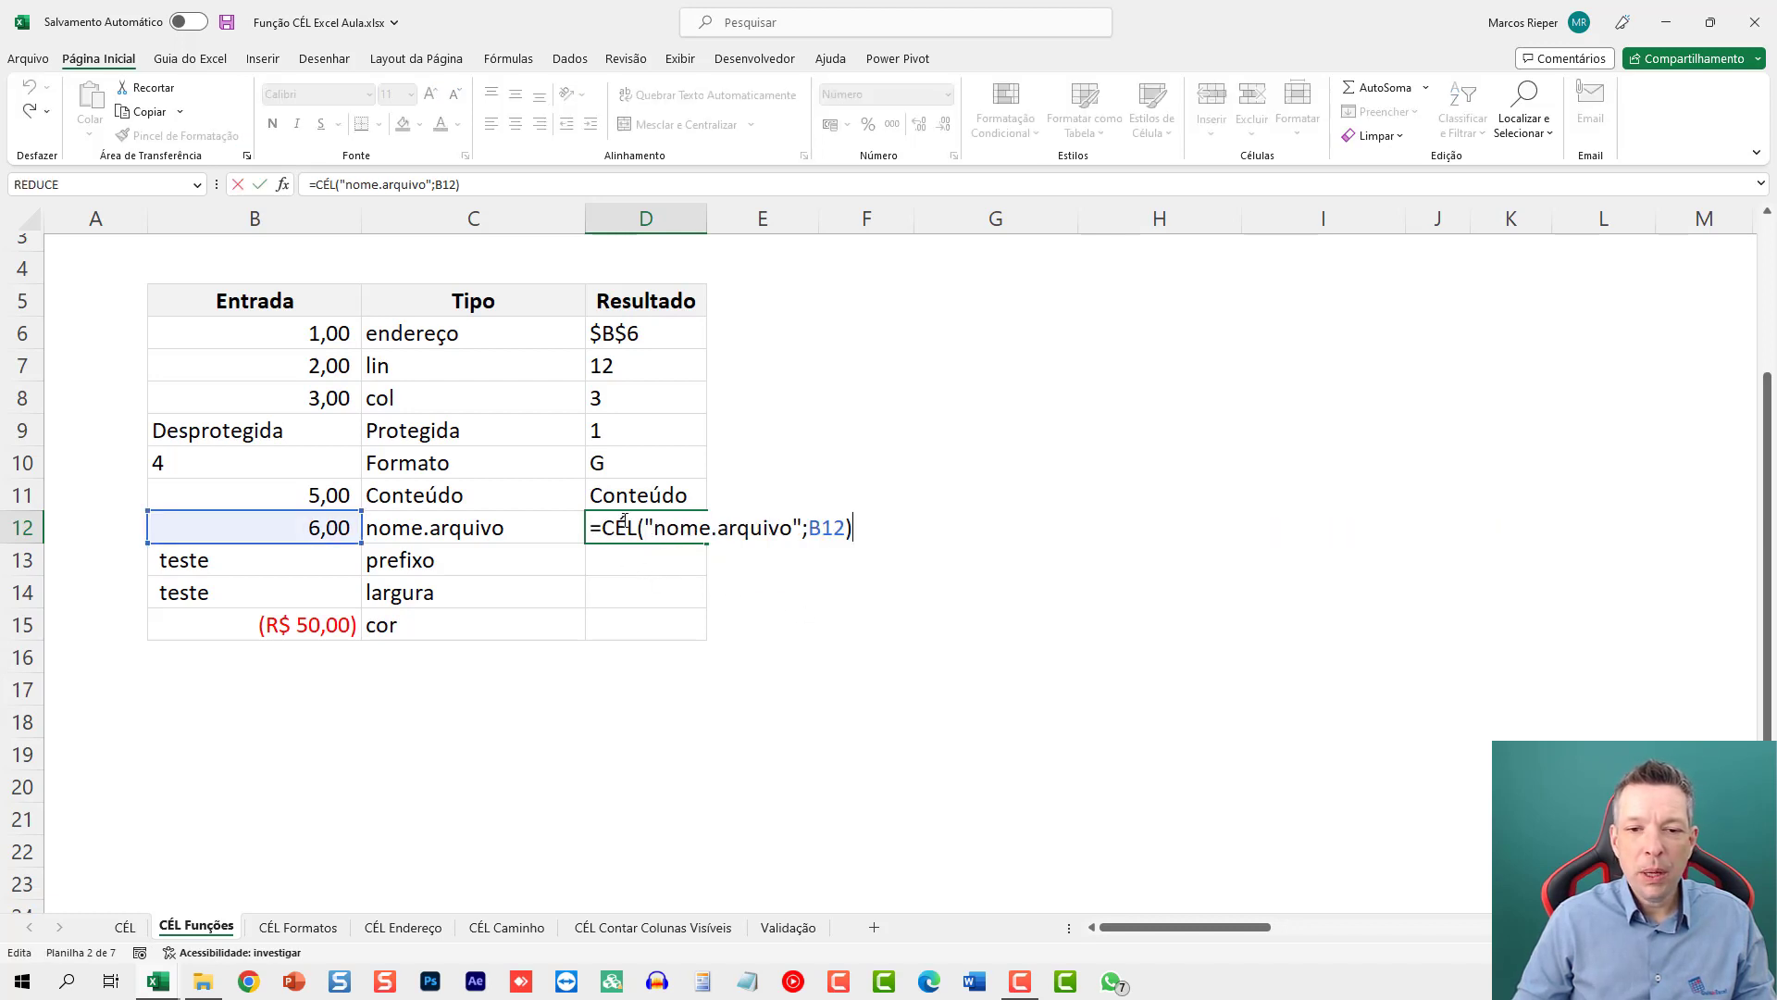
{"action": "key", "text": "Escape"}
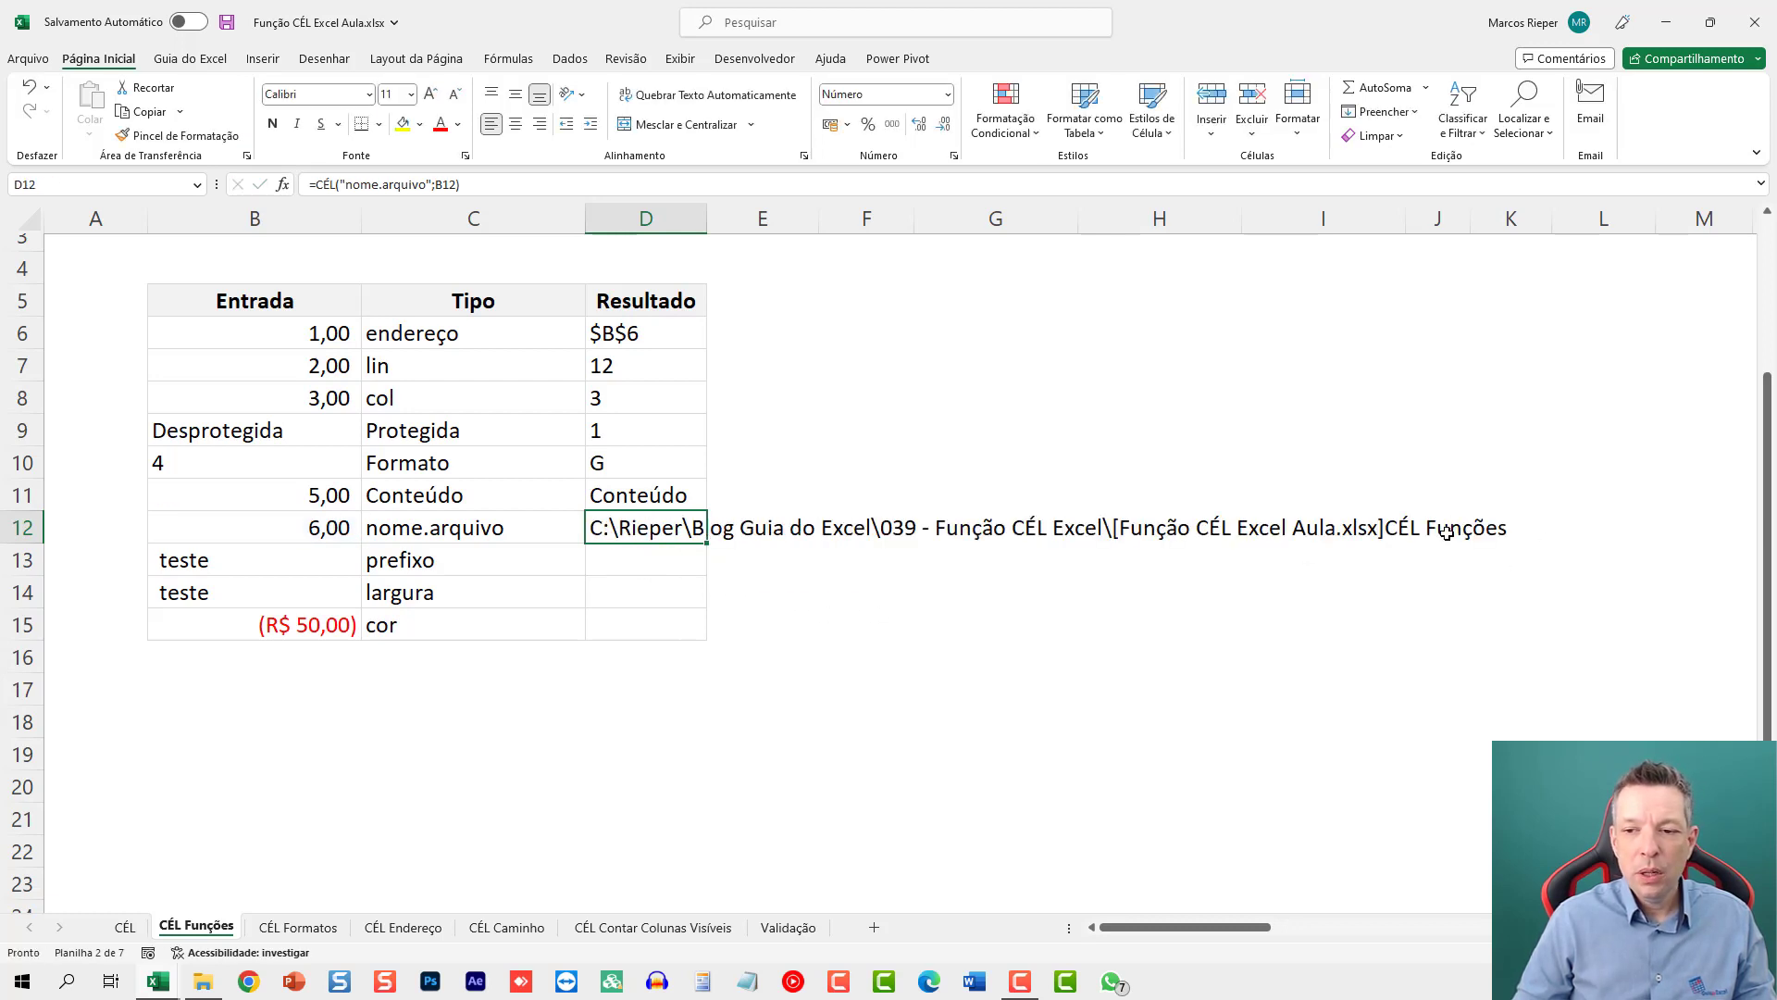
Step: Enter the formula =CÉL("prefixo";B13) in cell D13 for the "prefixo" type
{"action": "left_click", "coordinate": [663, 554]}
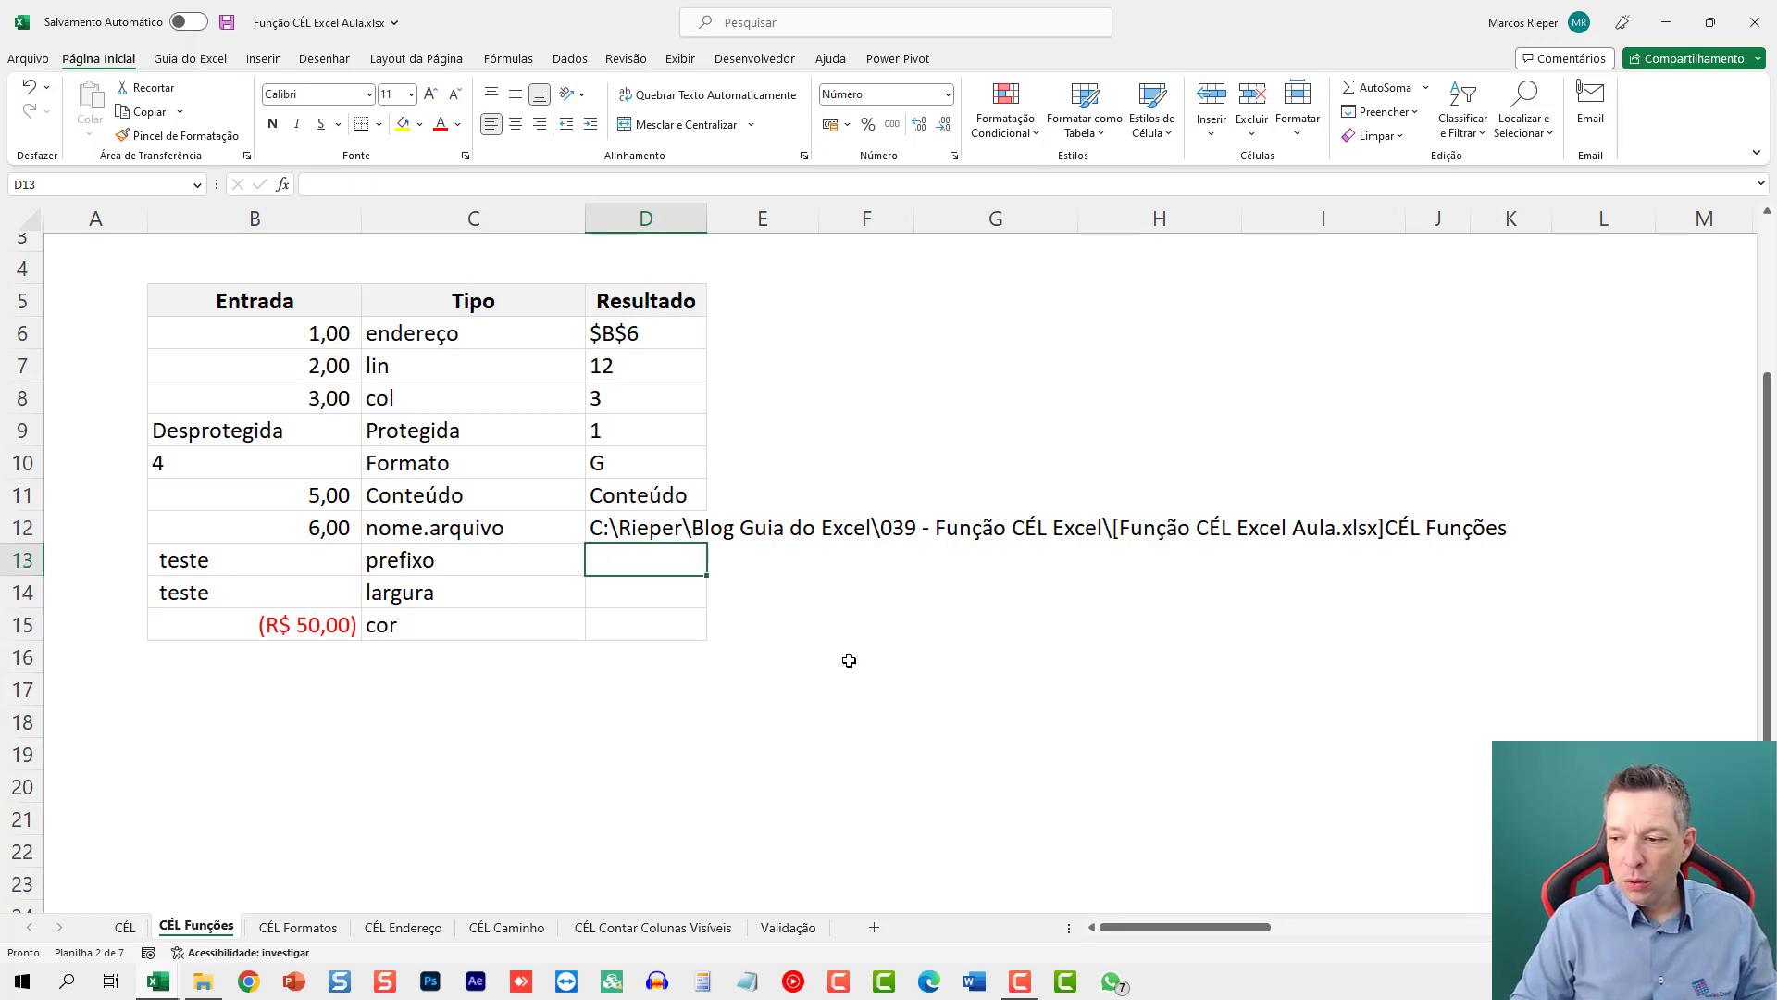
{"action": "type", "text": "="}
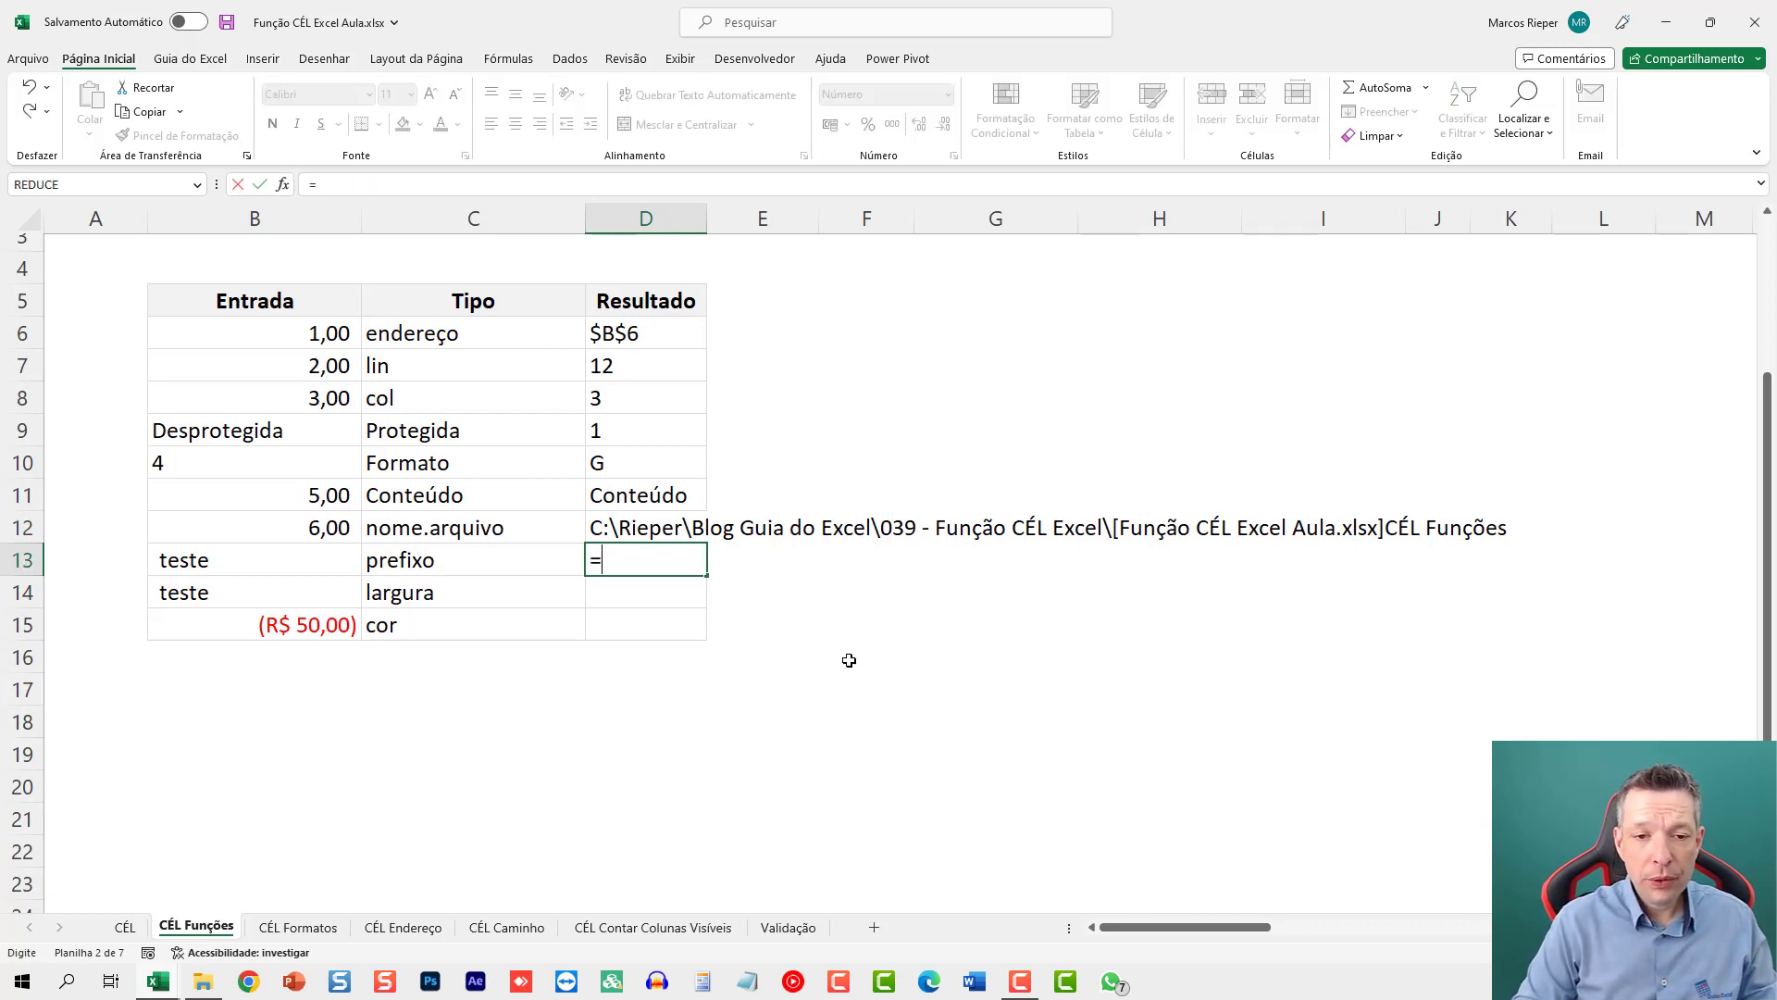
{"action": "type", "text": "cél("}
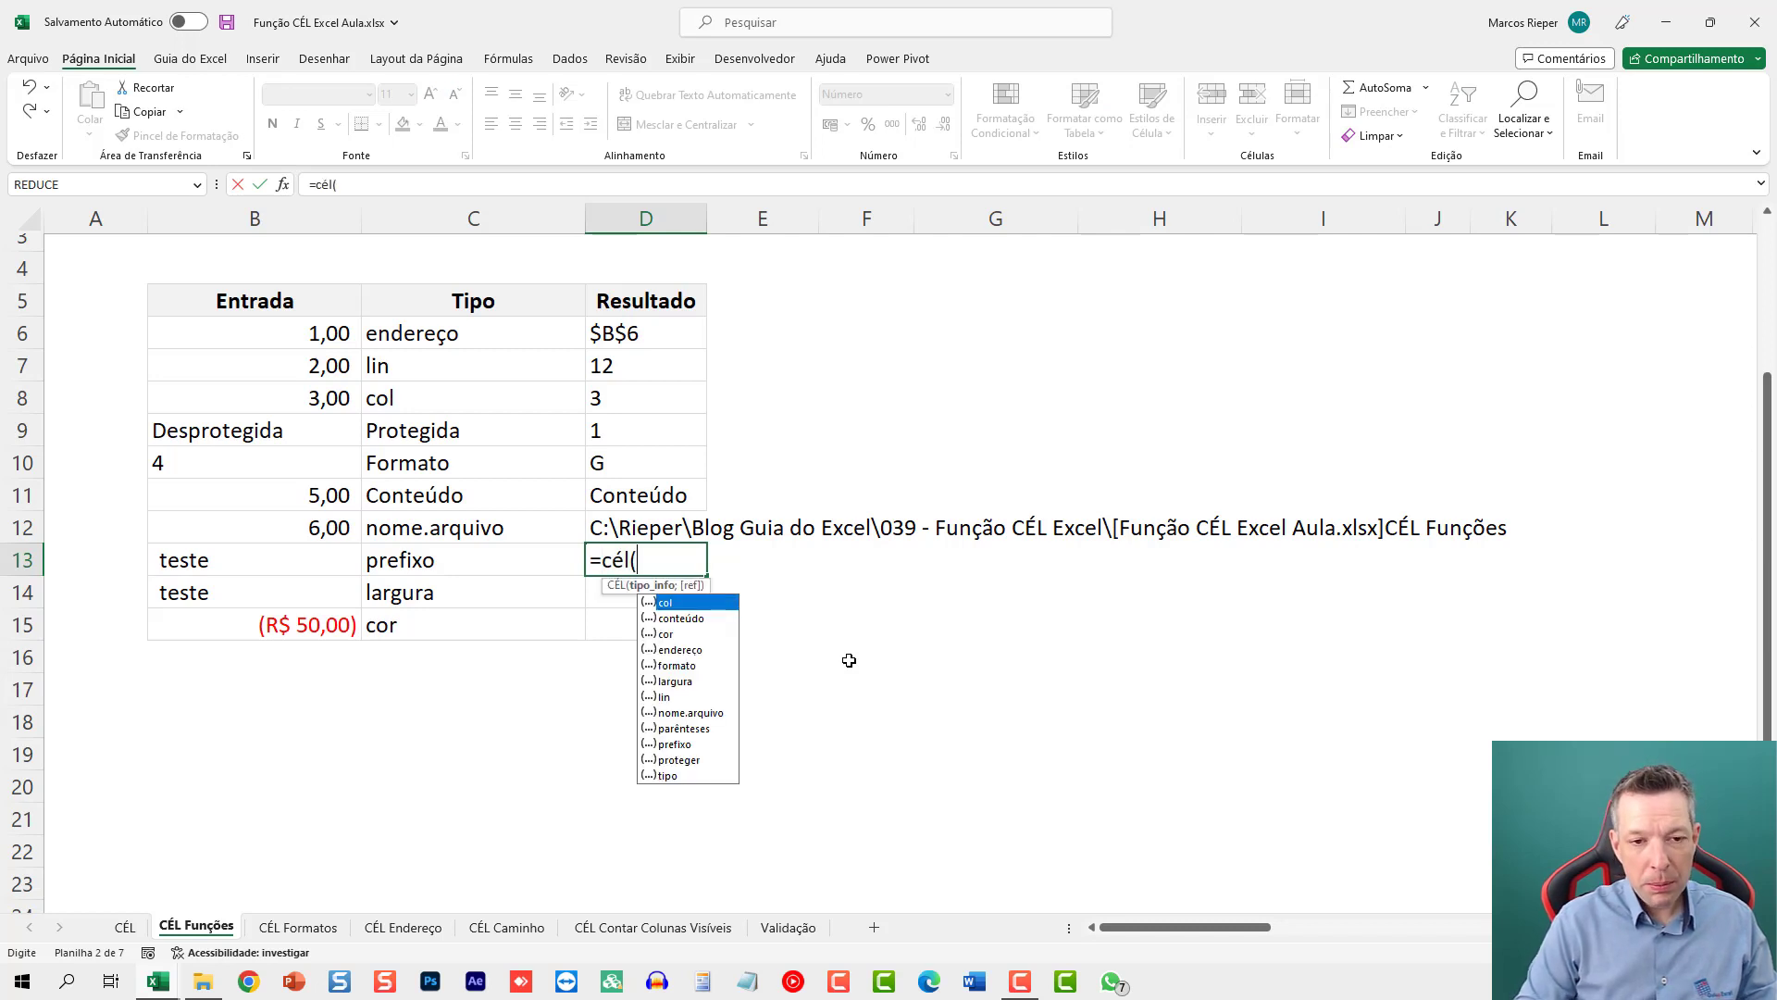
{"action": "type", "text": "\"prefixo\";"}
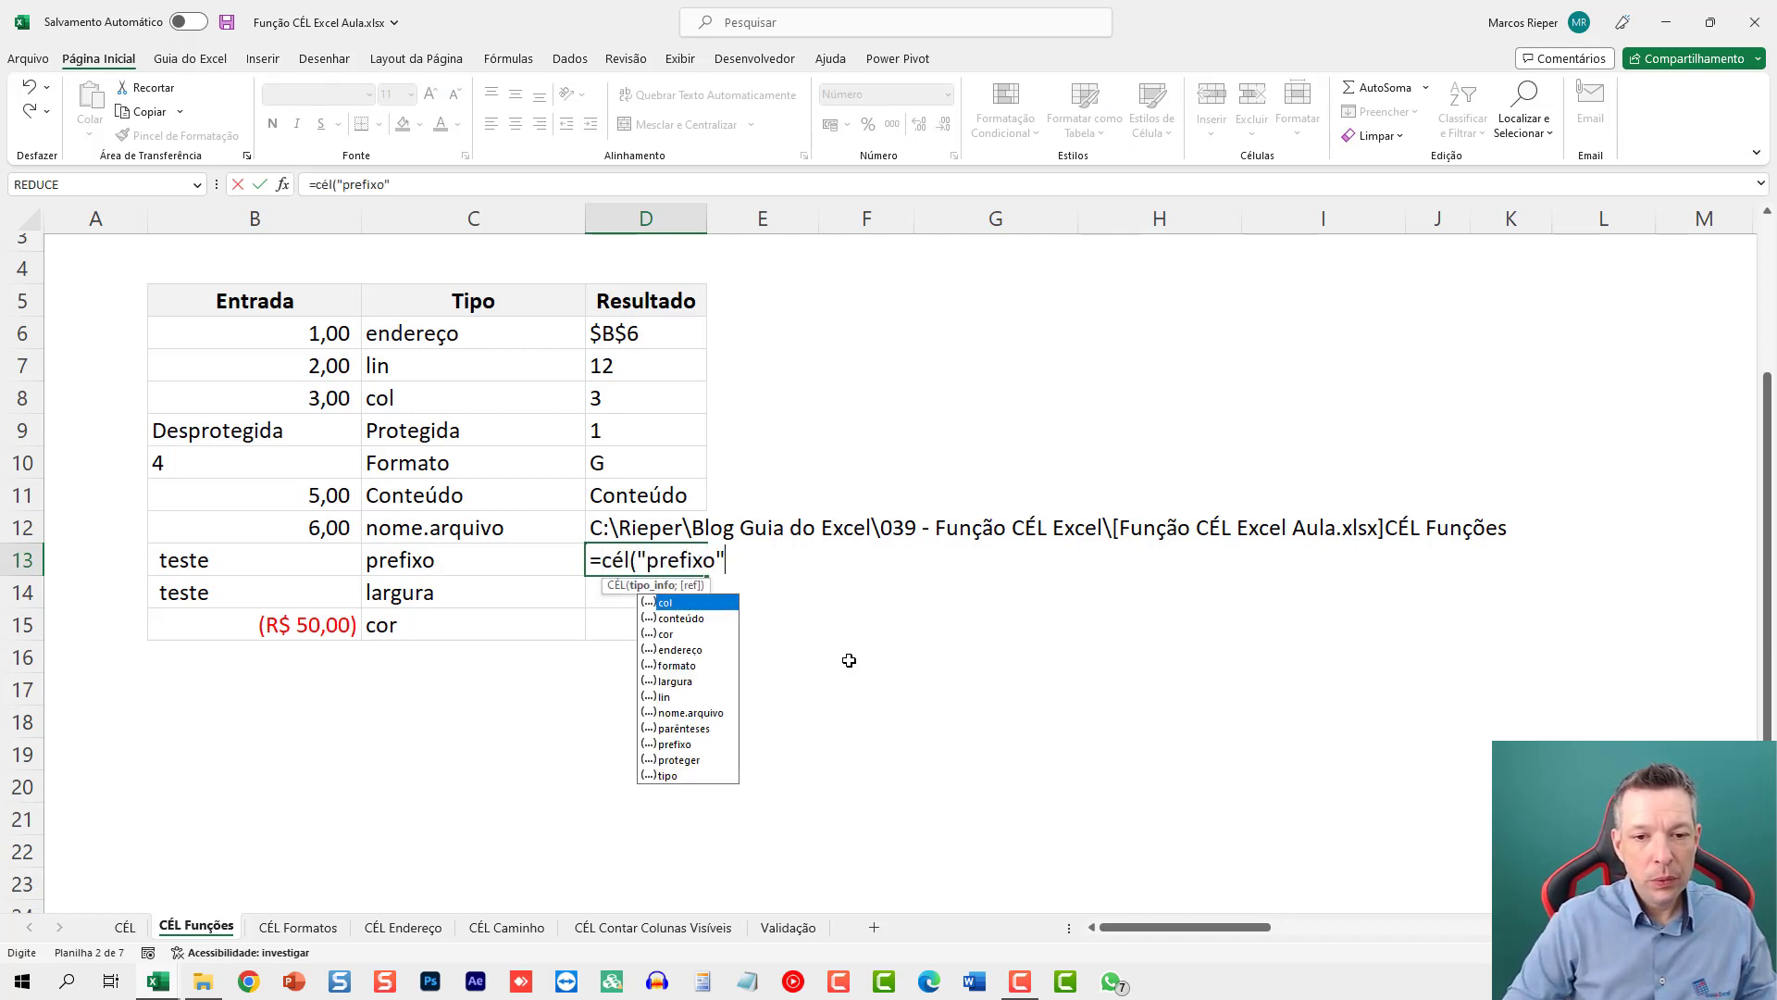
{"action": "left_click", "coordinate": [261, 558]}
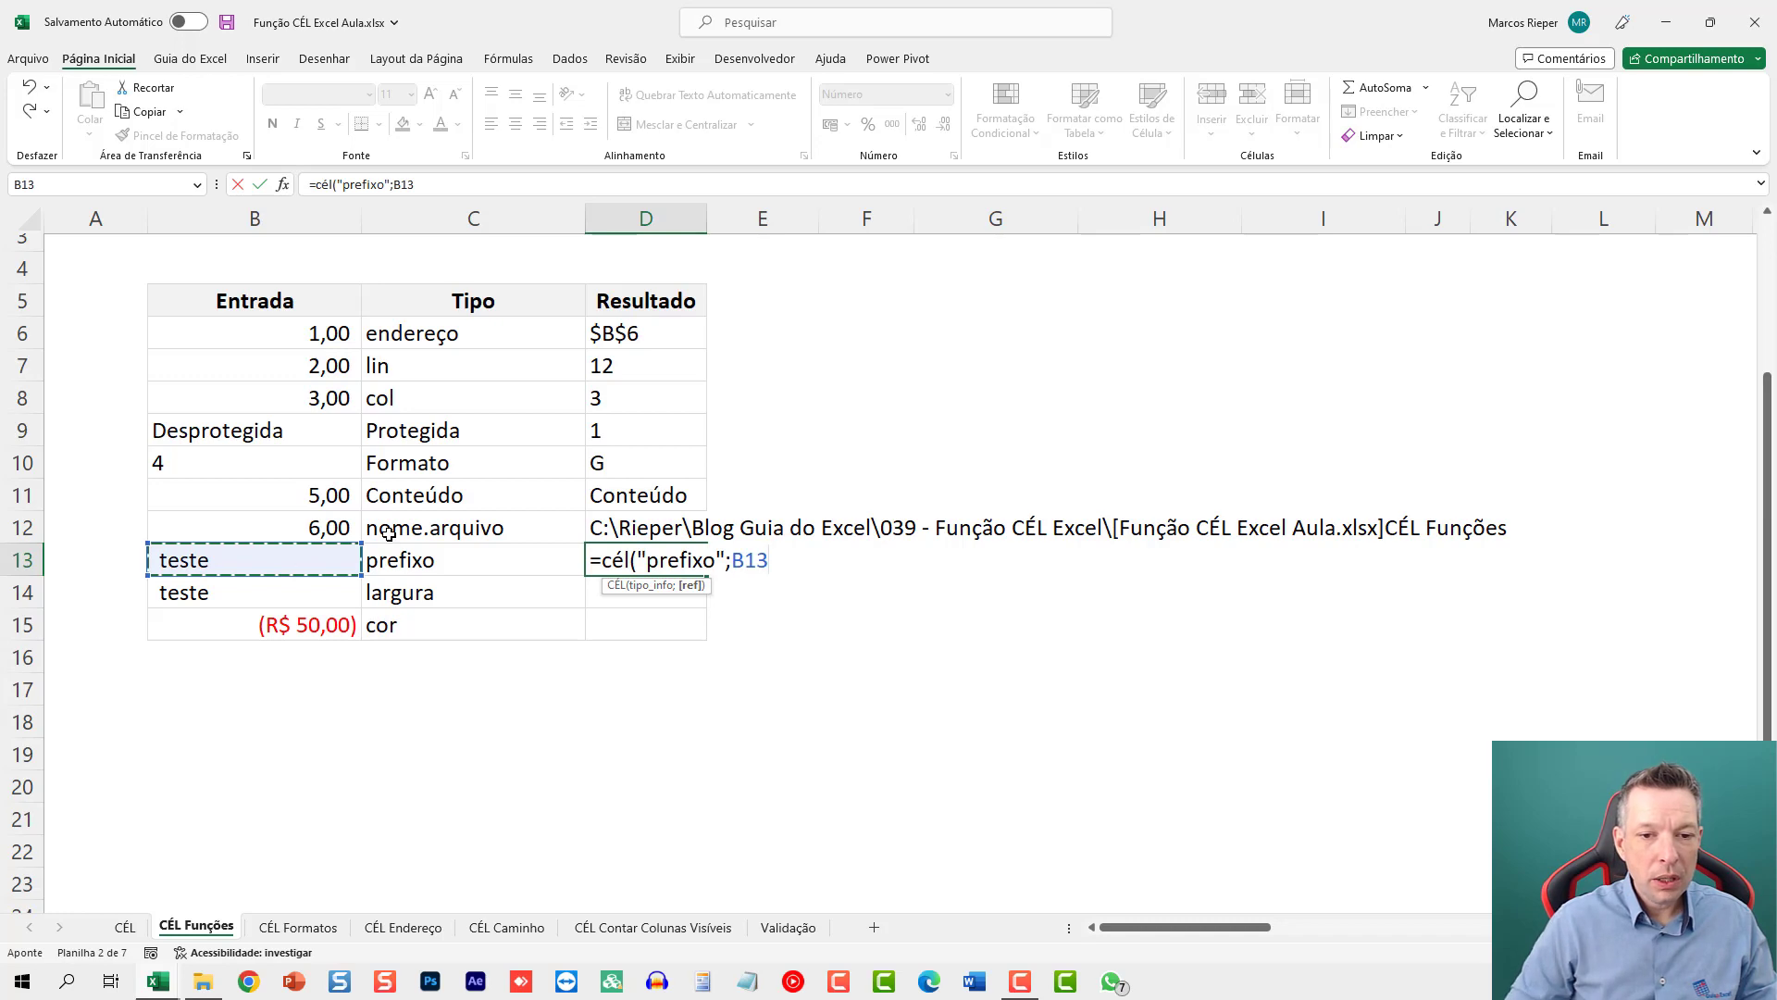
{"action": "key", "text": "ctrl+Return"}
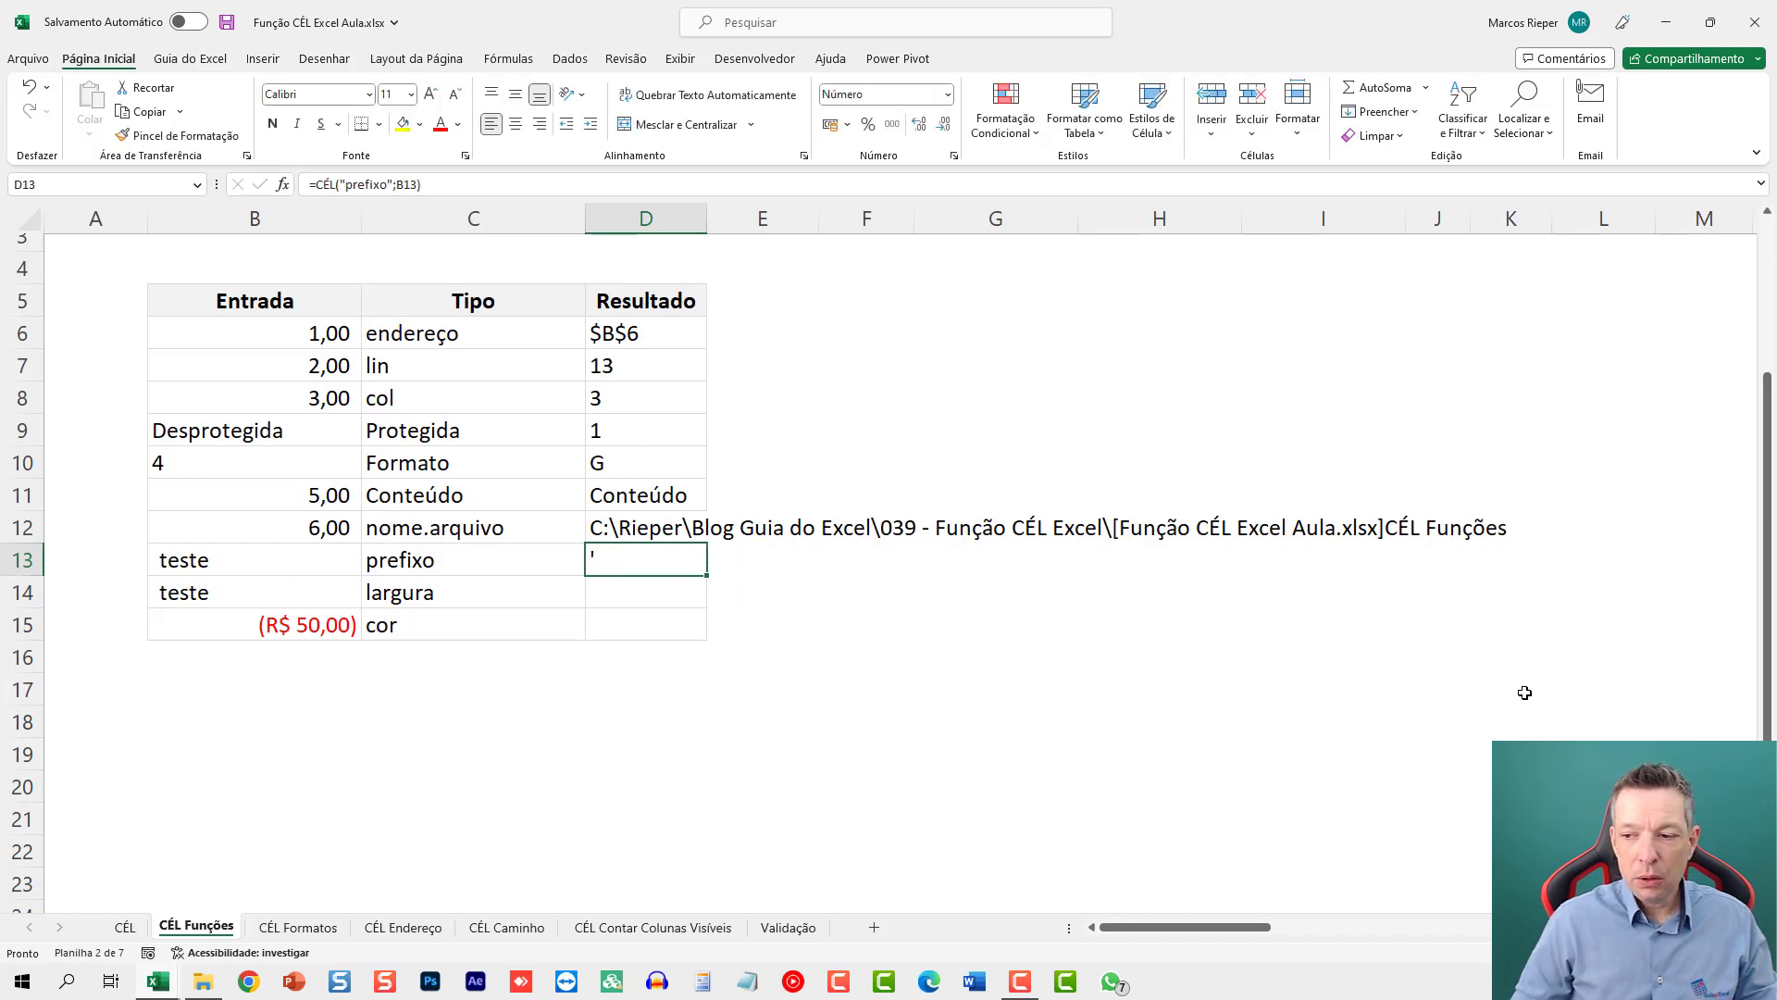
Step: Look up the description of the "prefixo" type on the CÉL sheet and return to the CÉL Funções sheet
{"action": "left_click", "coordinate": [125, 926]}
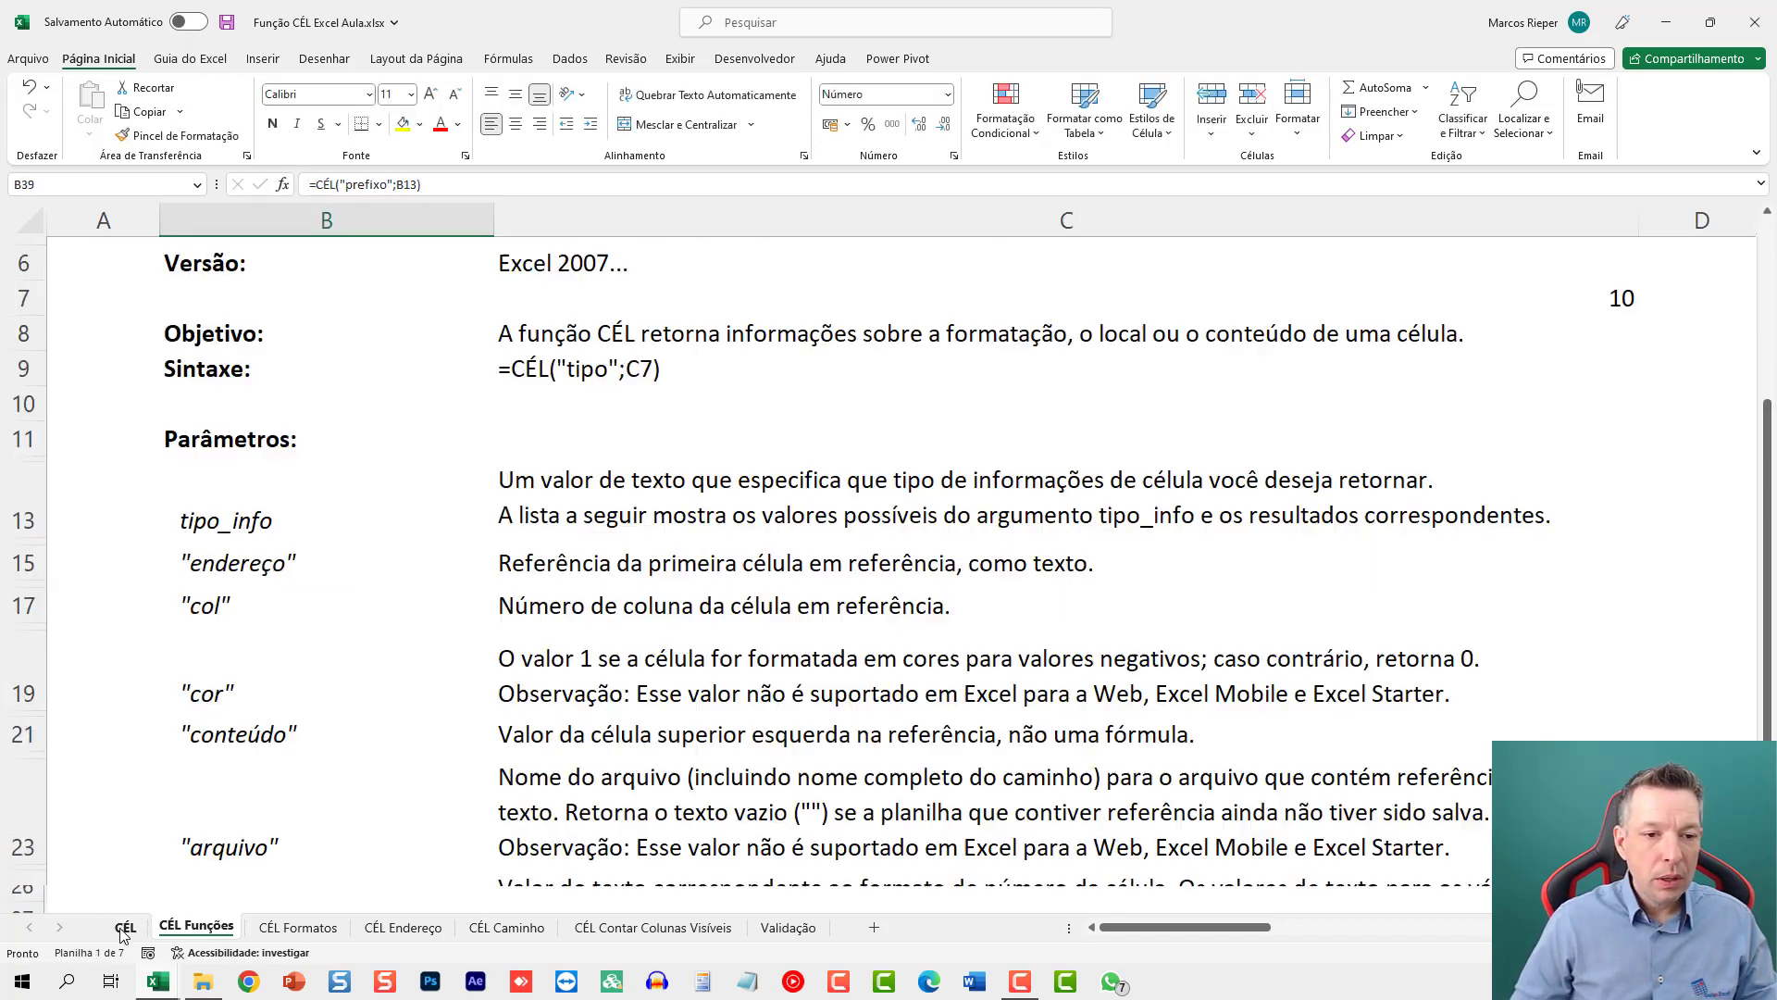
{"action": "scroll", "coordinate": [345, 745], "scroll_direction": "down", "scroll_amount": 5}
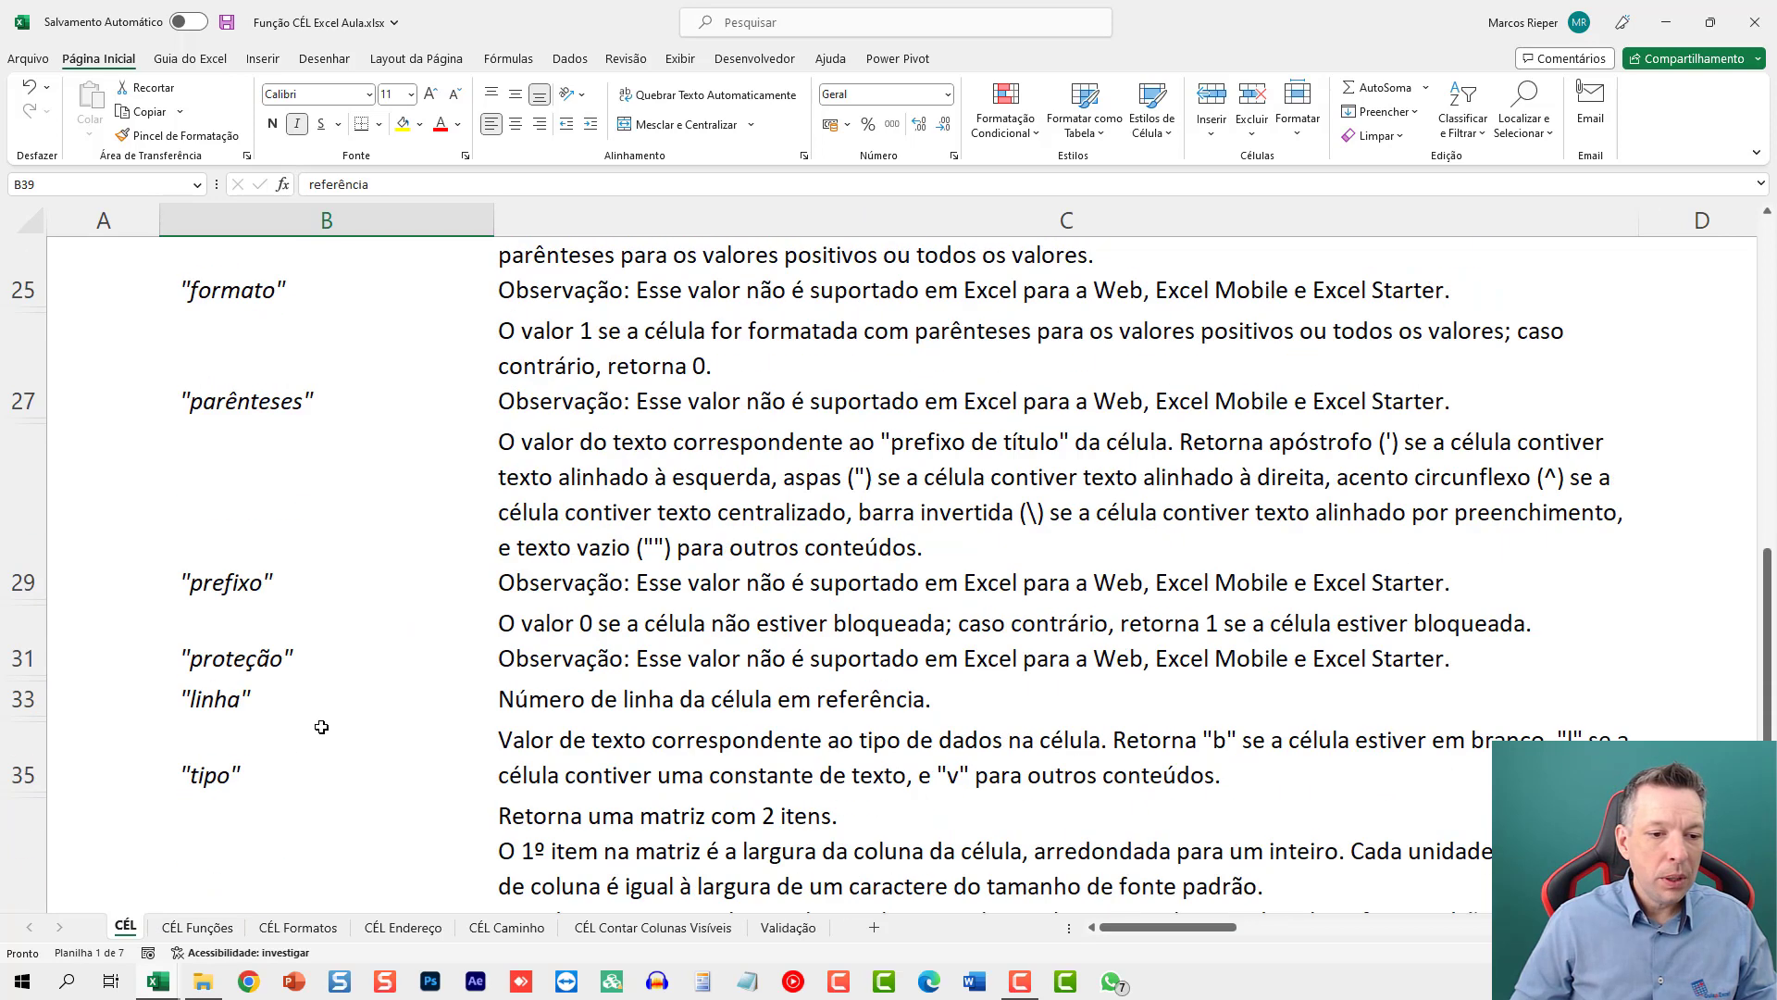
{"action": "left_click_drag", "start_coordinate": [269, 594], "coordinate": [630, 535]}
{"action": "left_click", "coordinate": [231, 929]}
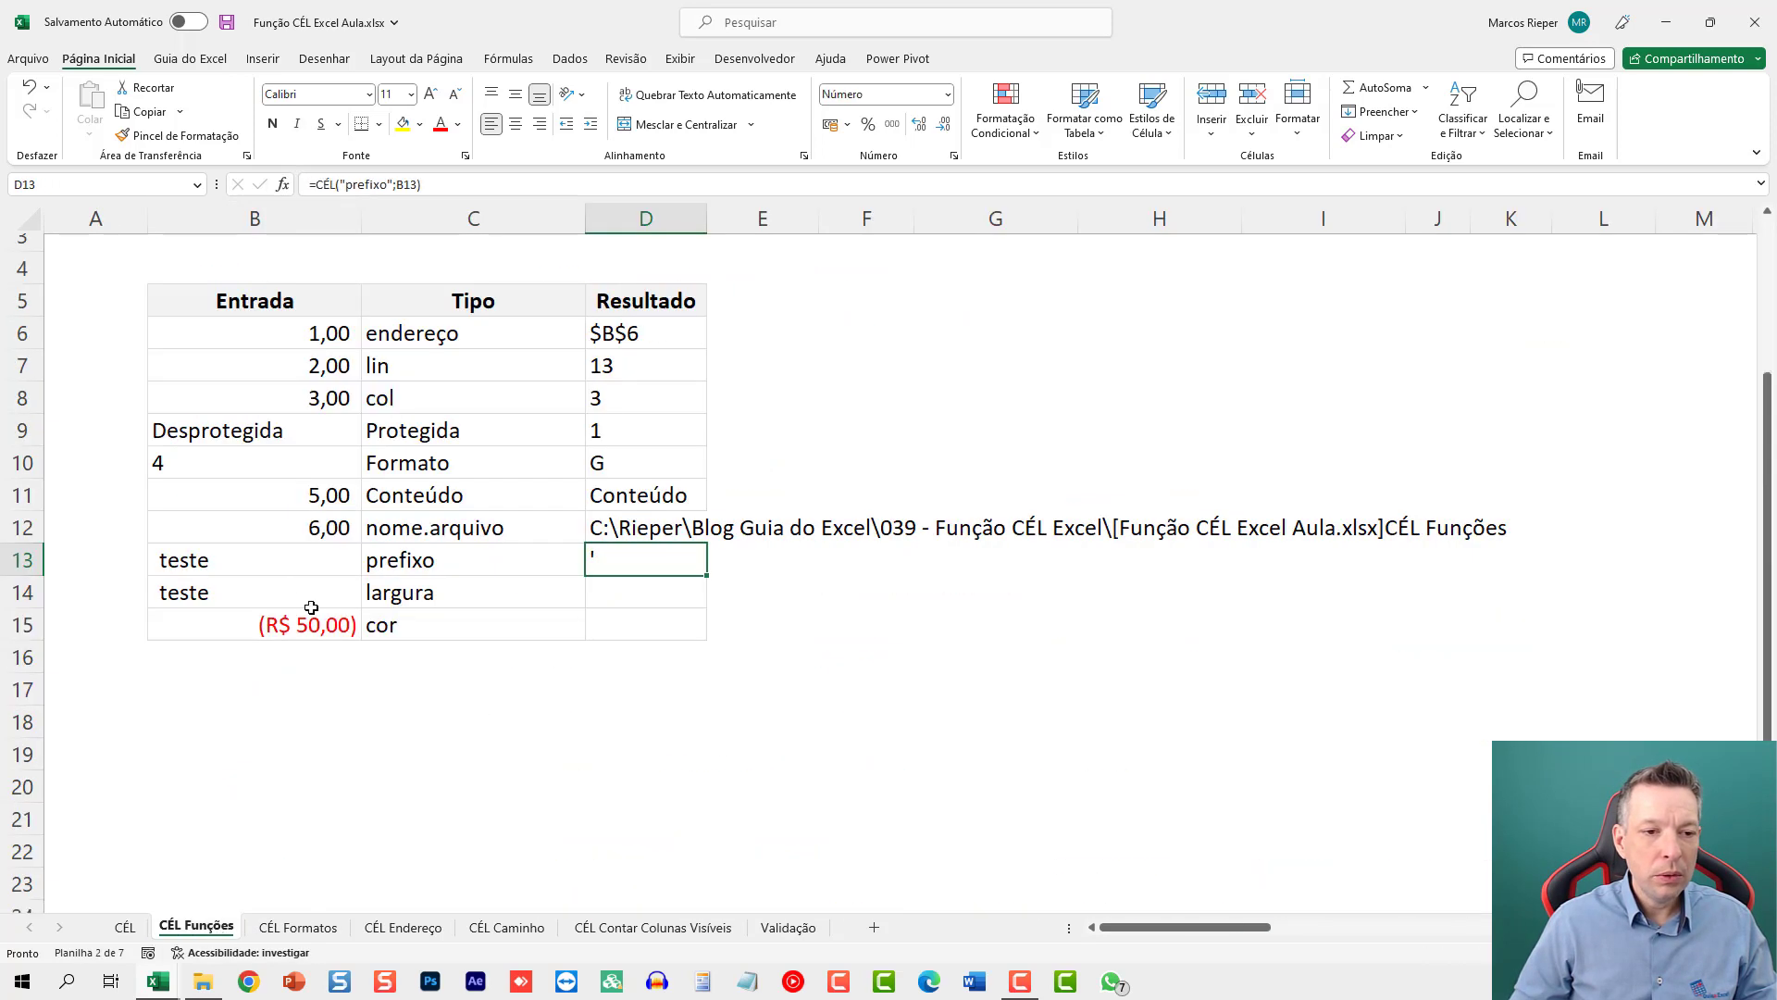
Step: Test the prefixo formula by centering the text in cell B13 and then right-aligning it
{"action": "left_click", "coordinate": [277, 575]}
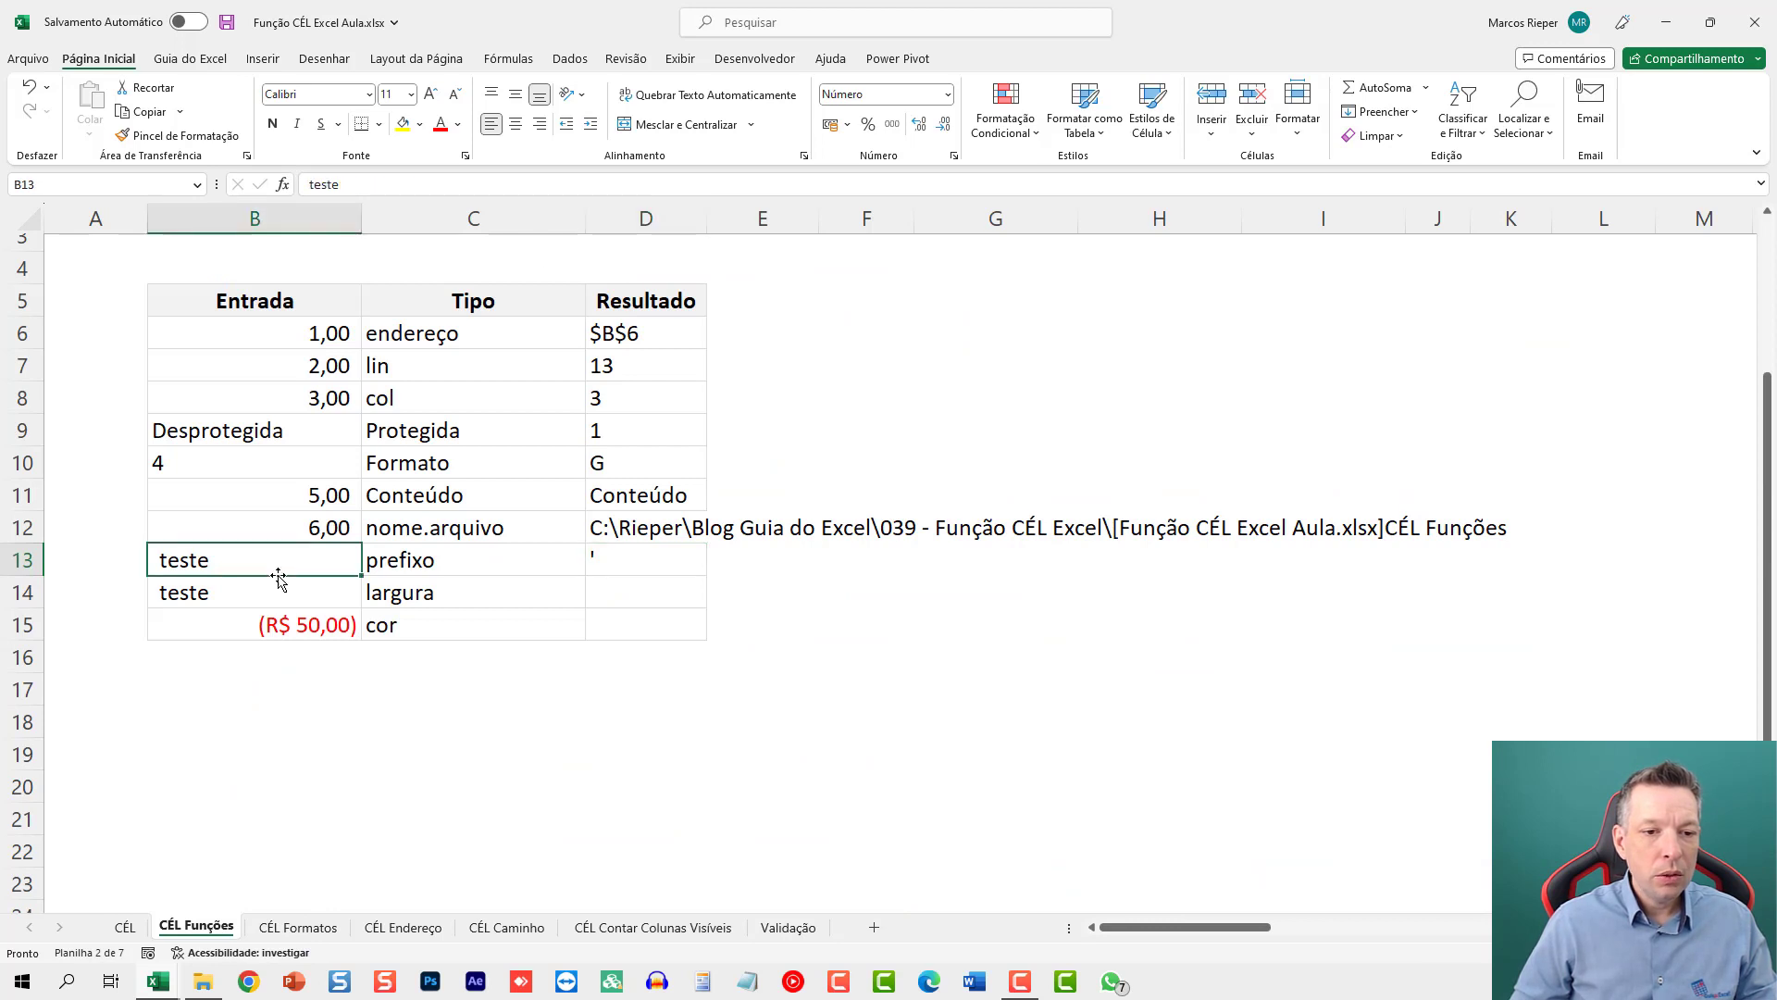
{"action": "left_click", "coordinate": [516, 123]}
{"action": "key", "text": "Return"}
{"action": "left_click", "coordinate": [308, 555]}
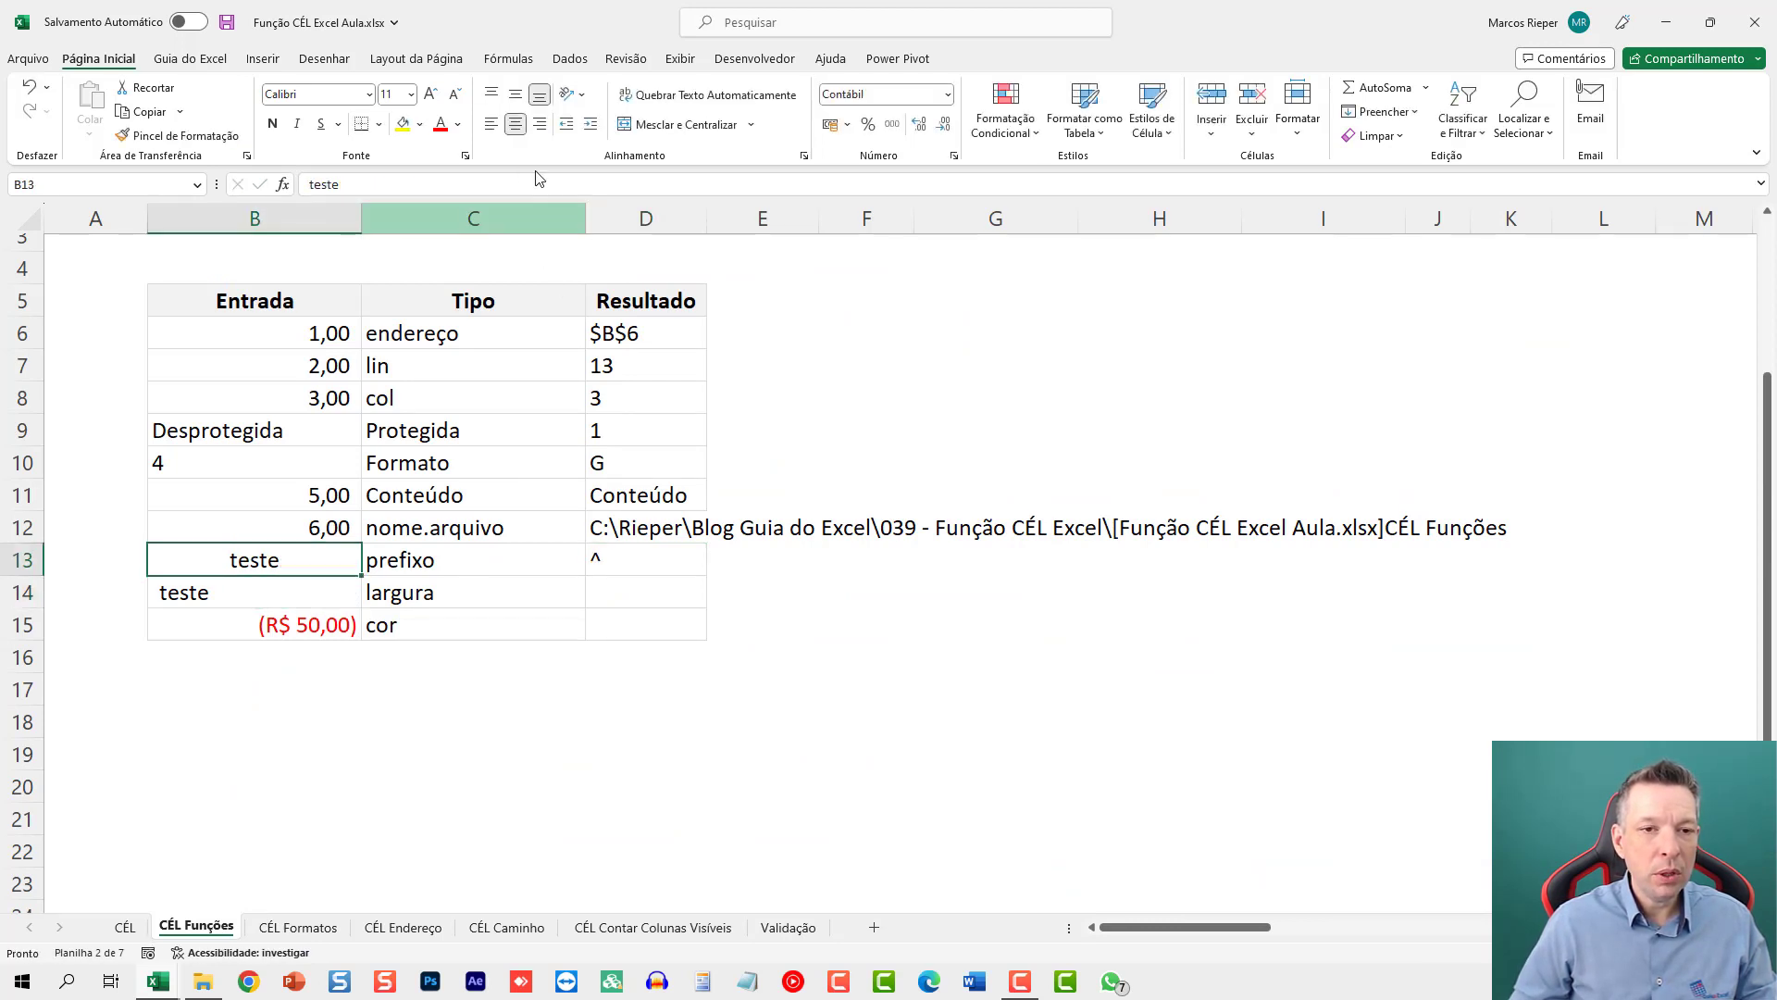
{"action": "left_click", "coordinate": [541, 125]}
{"action": "key", "text": "Return"}
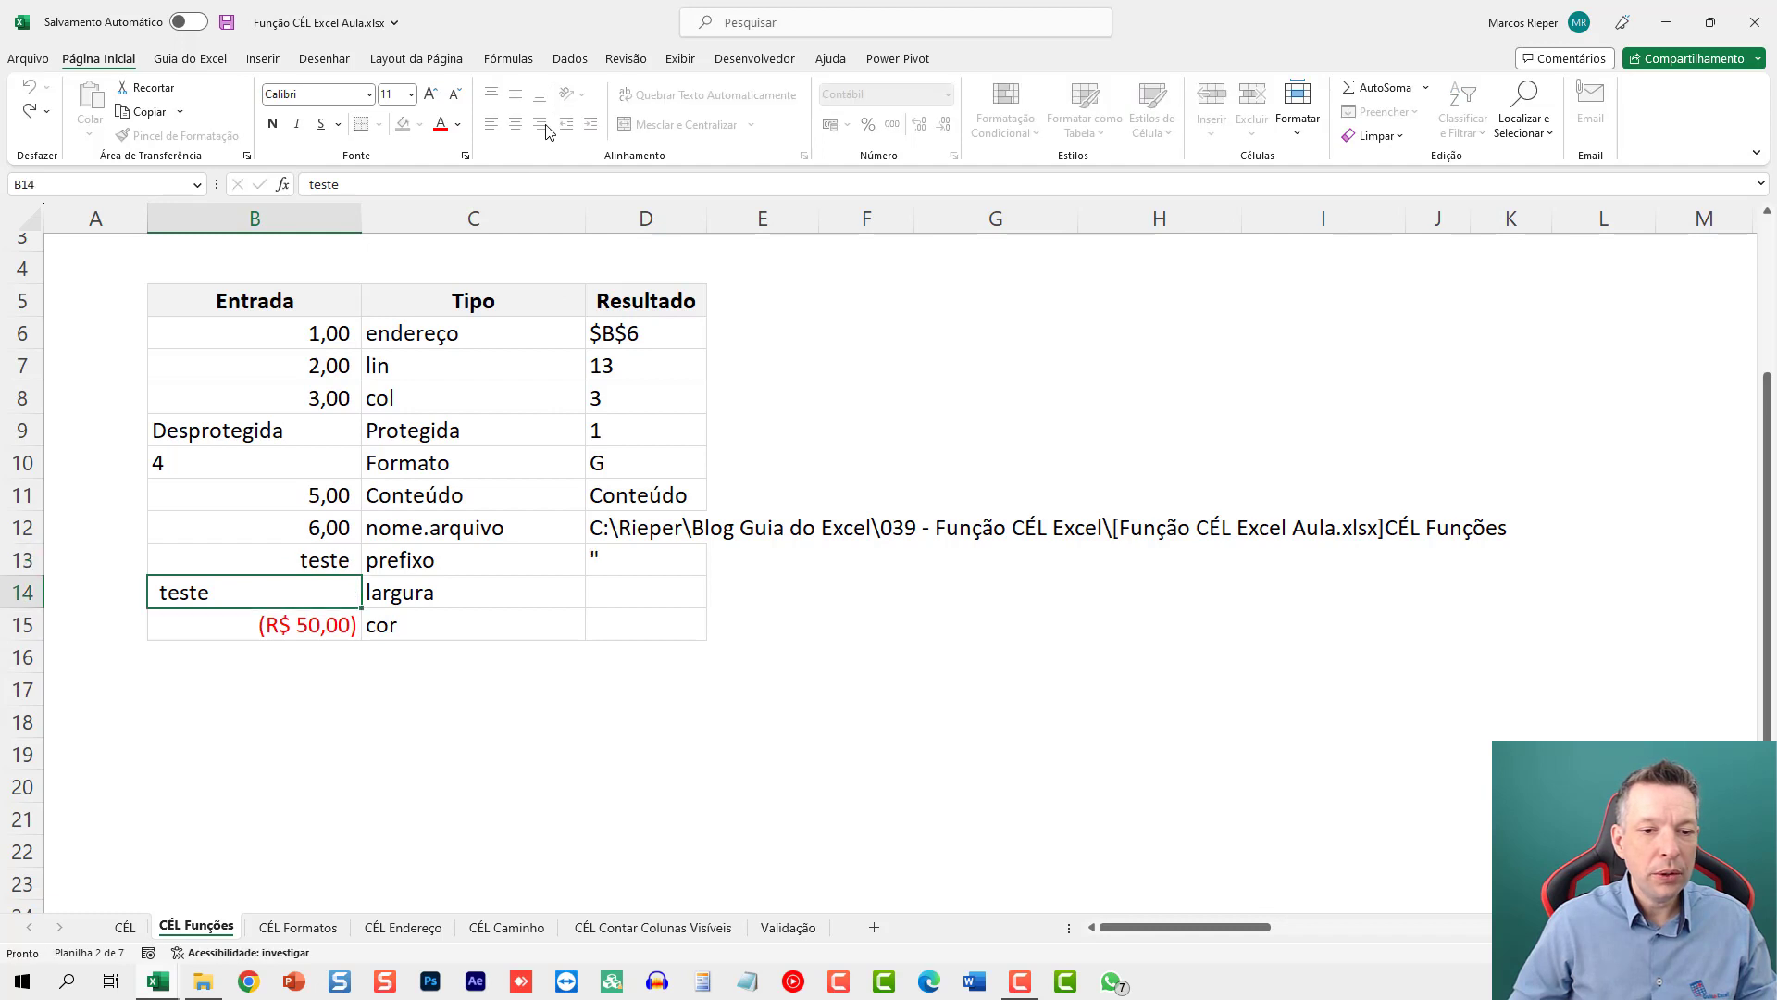
Step: Center the text in cell B13 again and re-enter the cells to recalculate the prefixo formula
{"action": "left_click", "coordinate": [333, 552]}
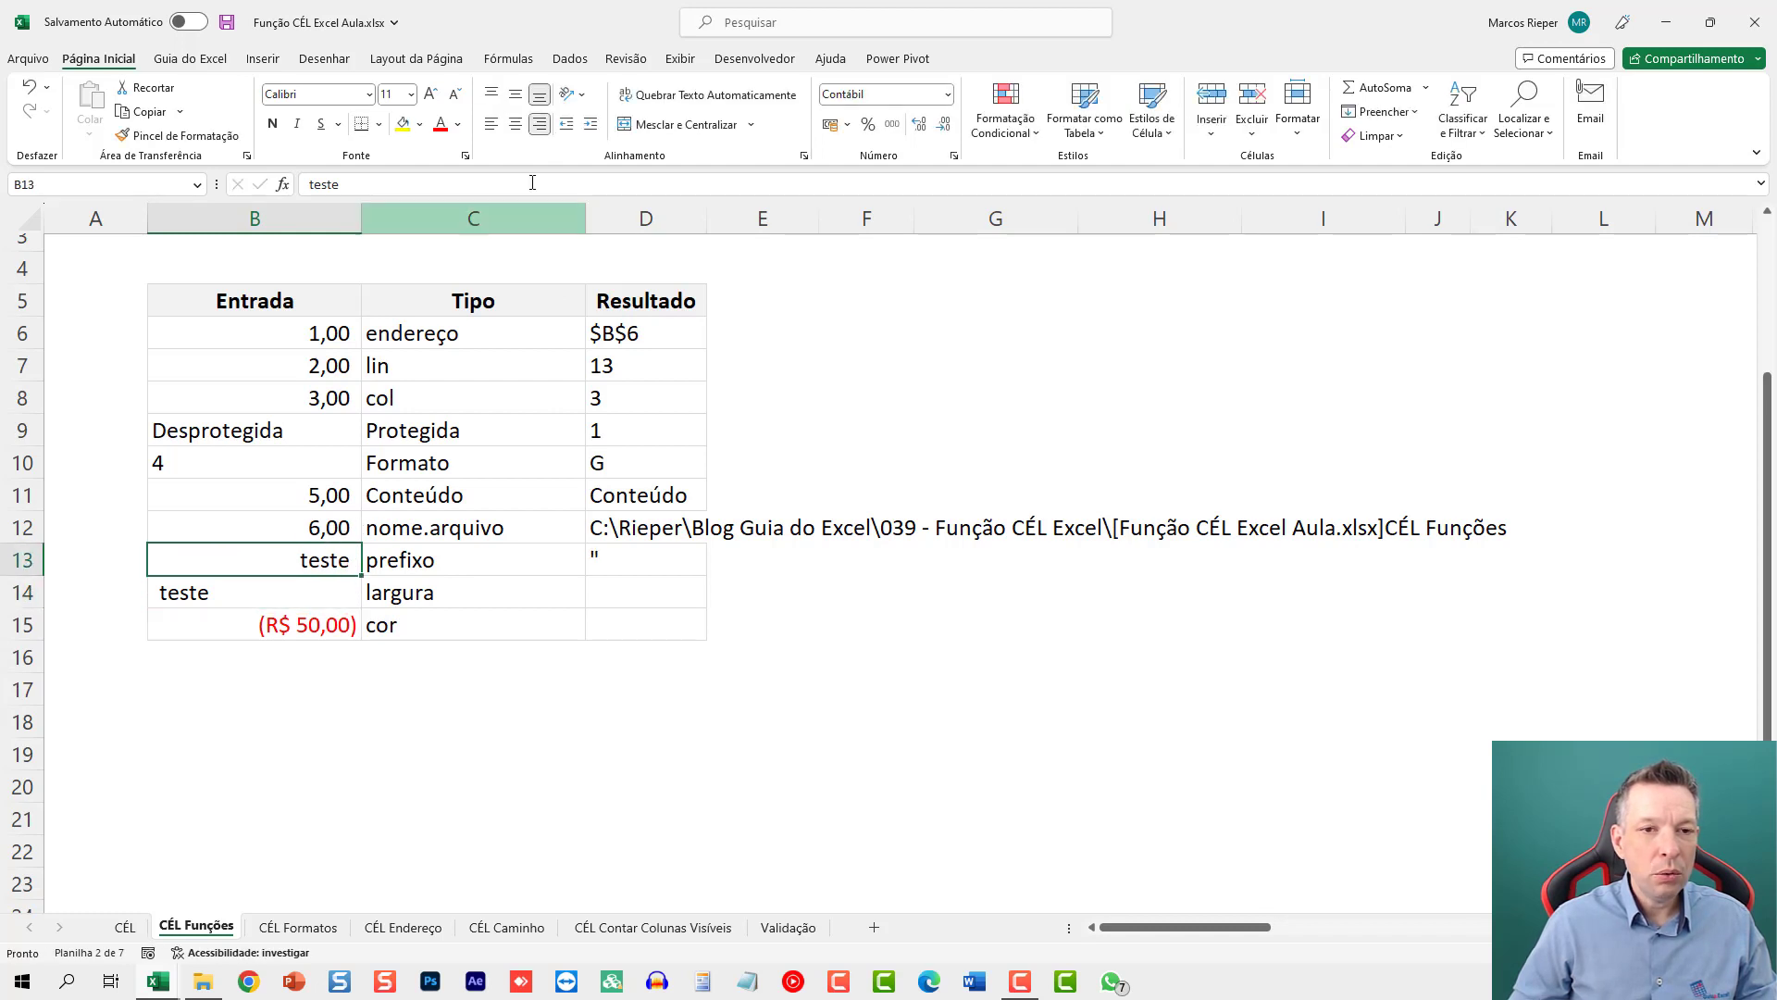
{"action": "left_click", "coordinate": [516, 125]}
{"action": "key", "text": "Return"}
{"action": "left_click", "coordinate": [496, 126]}
{"action": "key", "text": "F2"}
{"action": "key", "text": "Return"}
{"action": "left_click", "coordinate": [305, 554]}
{"action": "key", "text": "F2"}
{"action": "key", "text": "Return"}
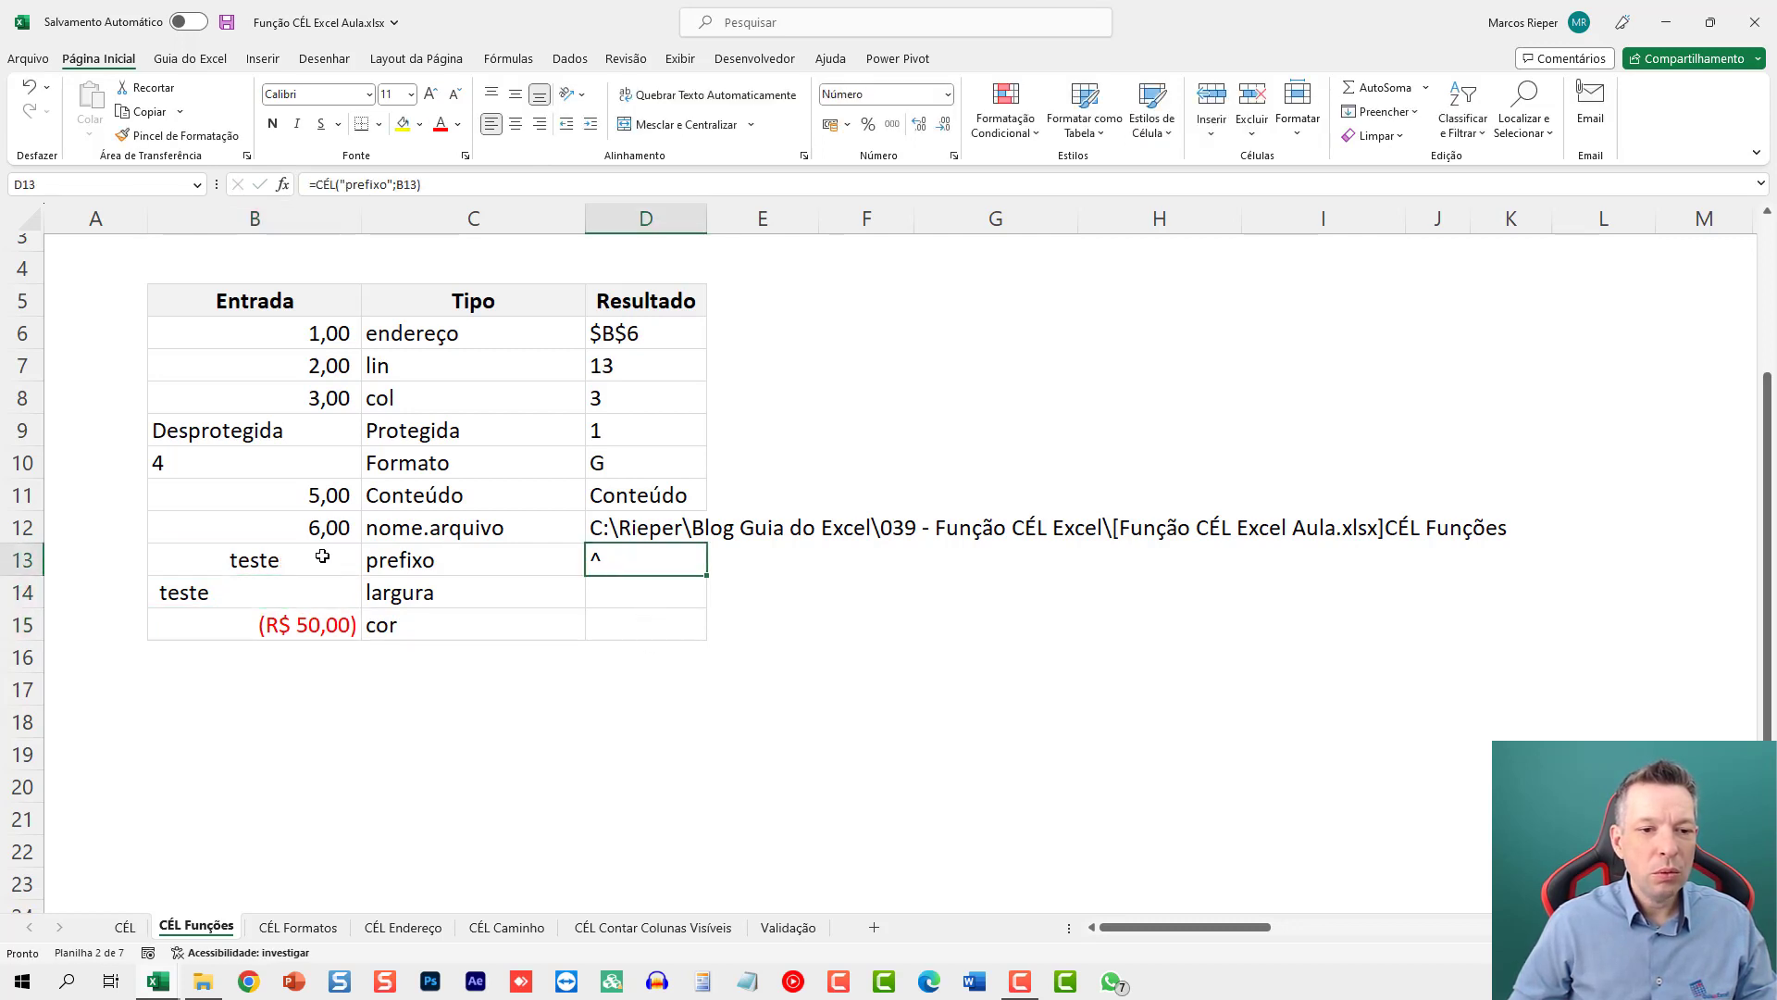
Step: Left-align the text in cell B13 and recalculate the prefixo formula
{"action": "left_click", "coordinate": [322, 559]}
{"action": "left_click", "coordinate": [491, 126]}
{"action": "key", "text": "Return"}
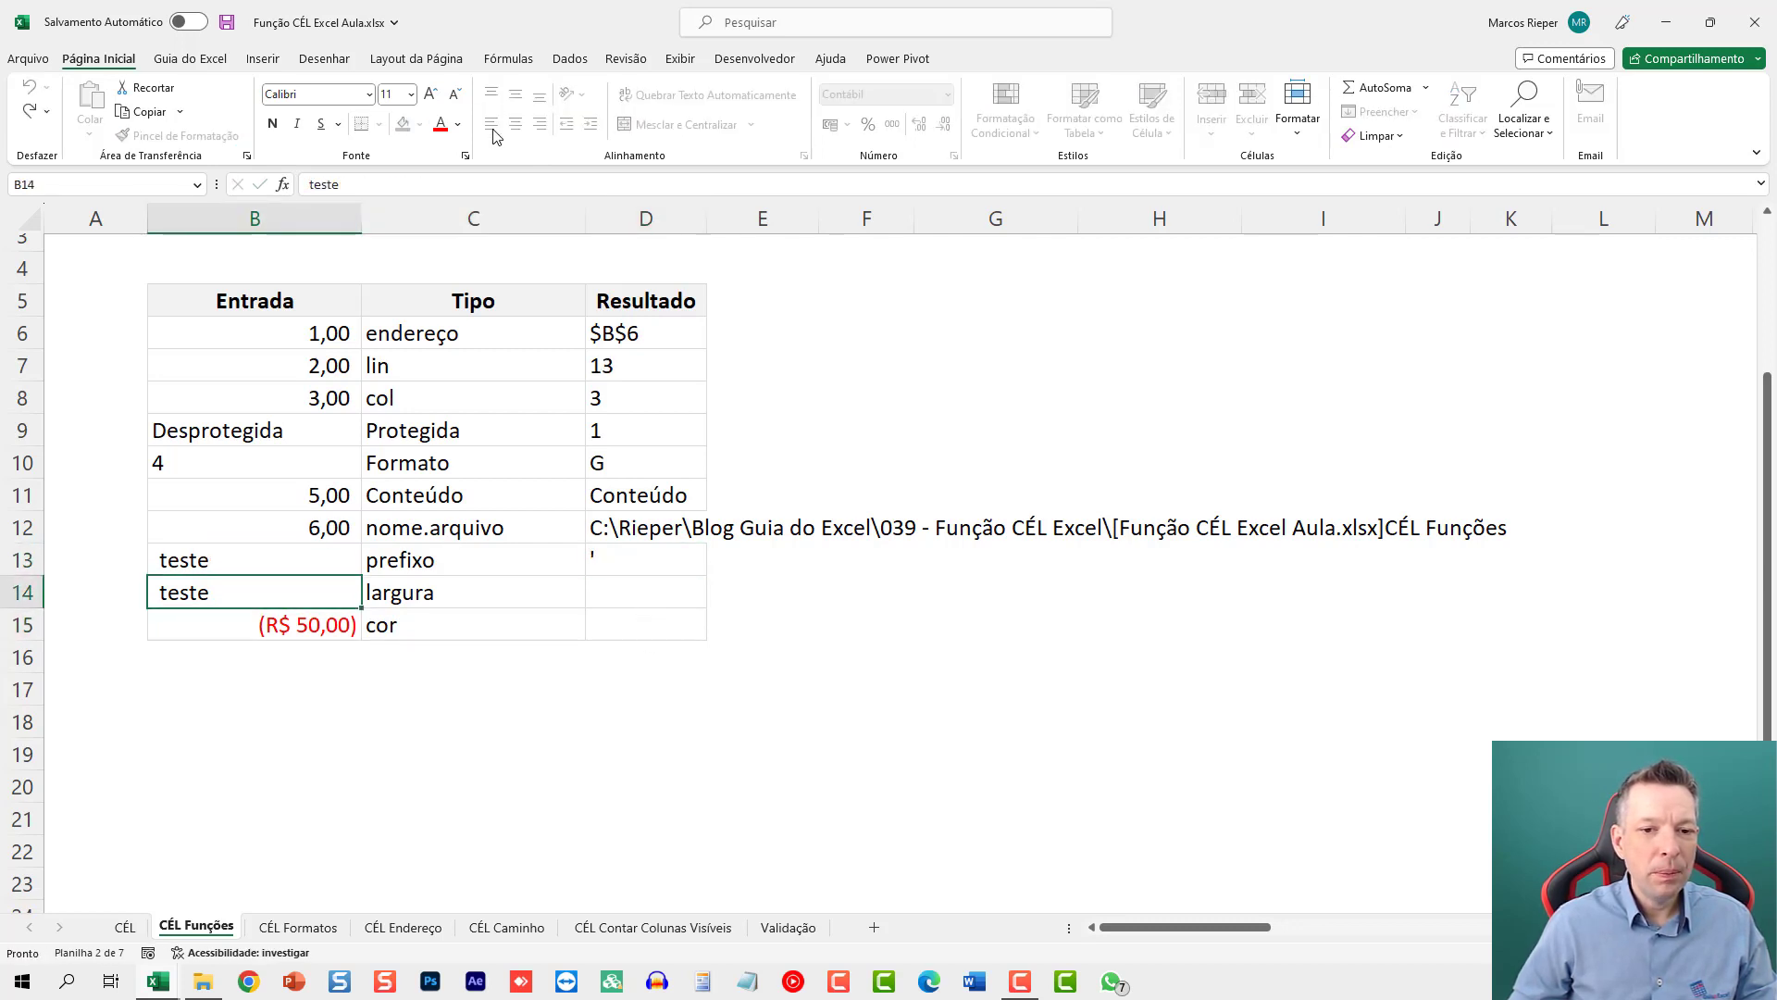
Step: Enter the formula =CÉL("largura";B14) in cell D14 for the "largura" type
{"action": "left_click", "coordinate": [636, 581]}
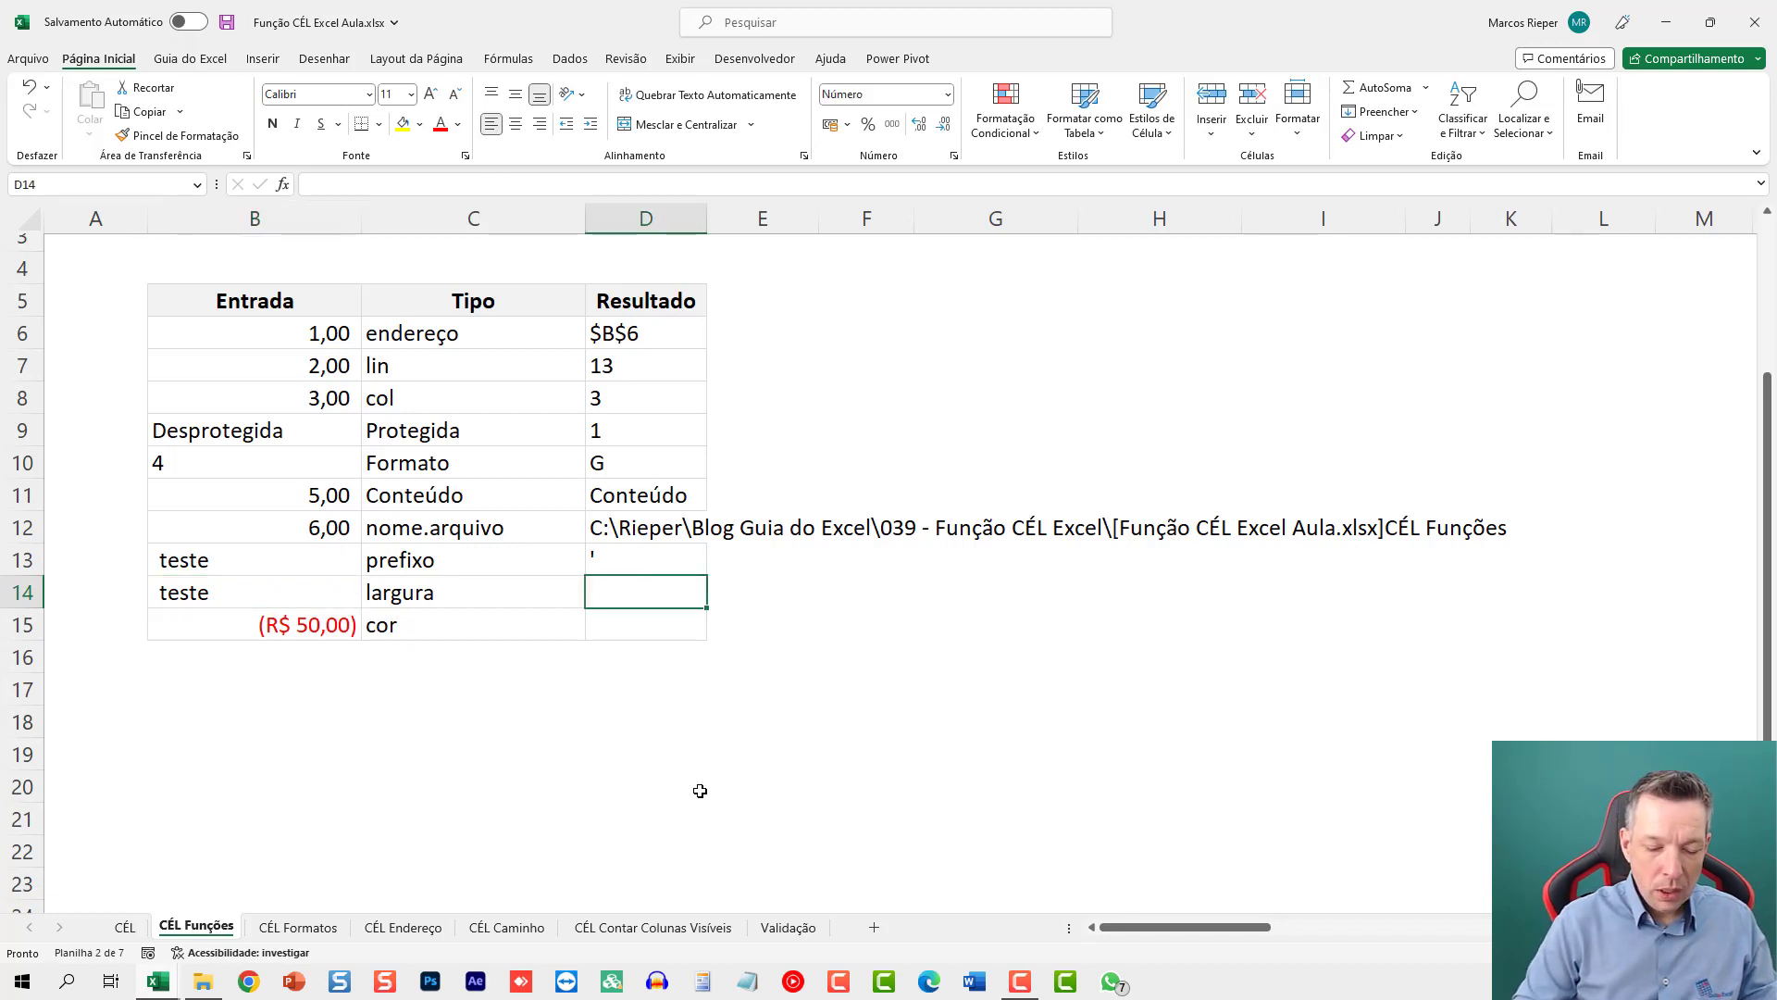
{"action": "type", "text": "=cél(\"largura\";"}
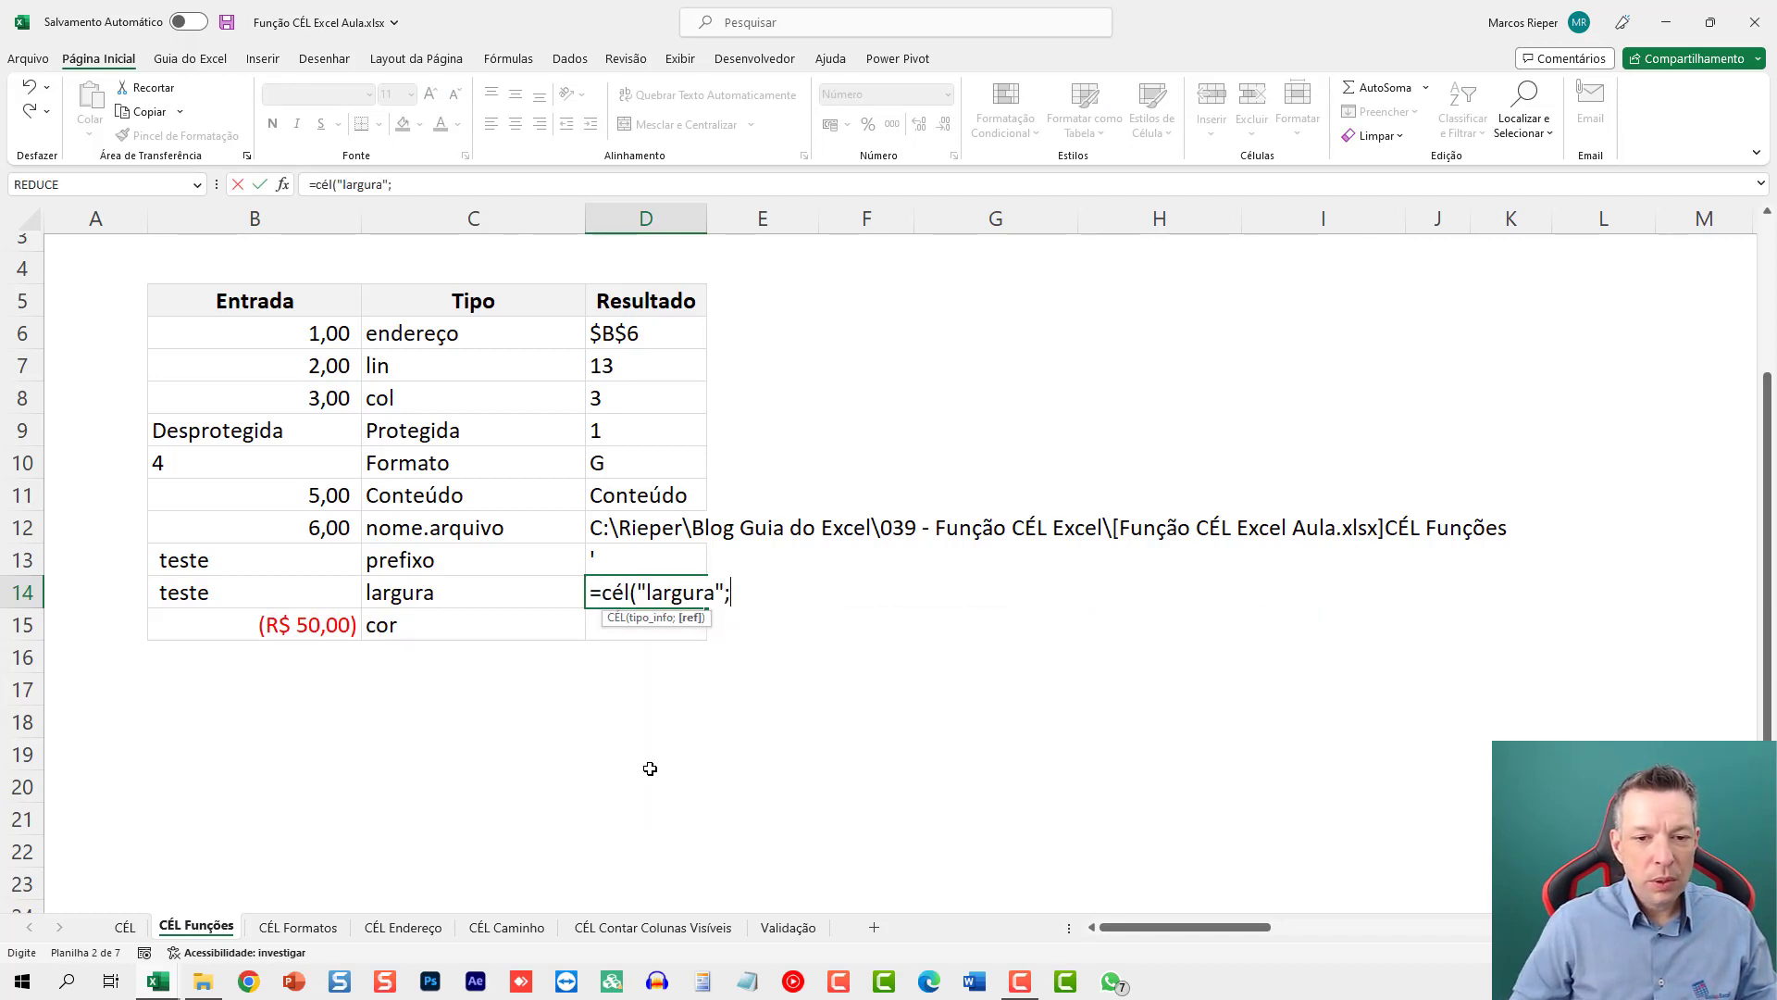
{"action": "left_click", "coordinate": [290, 598]}
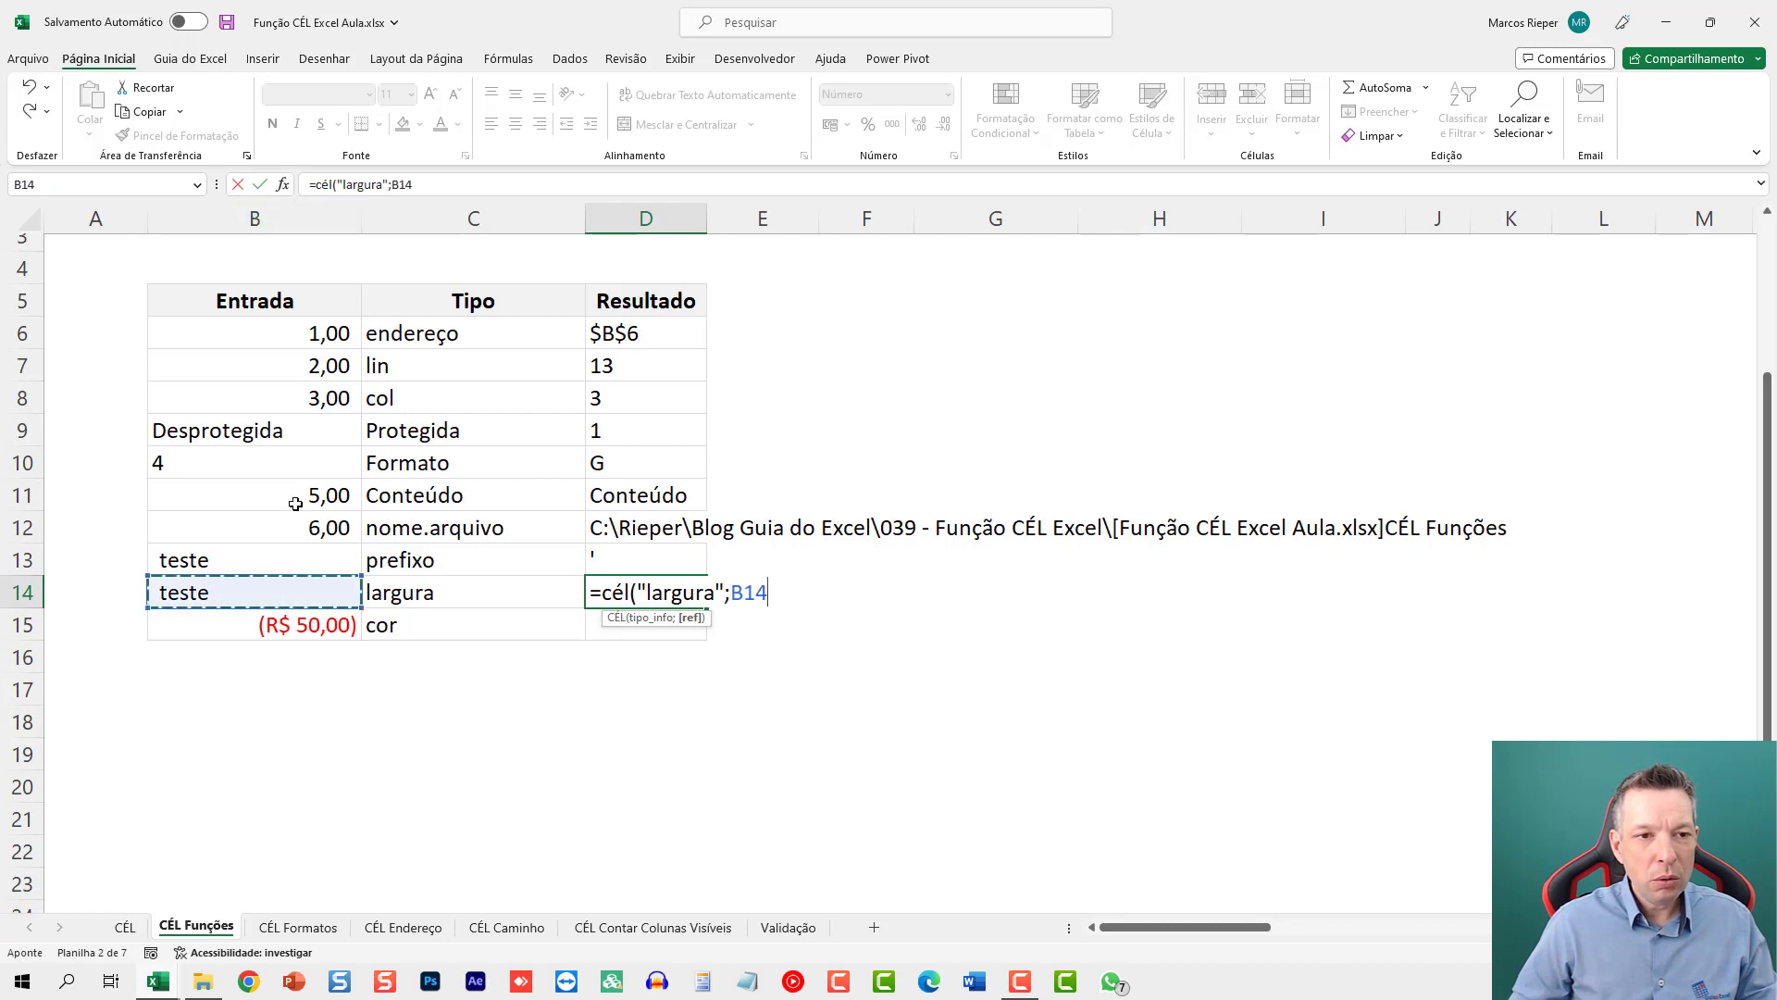
{"action": "key", "text": "ctrl+Return"}
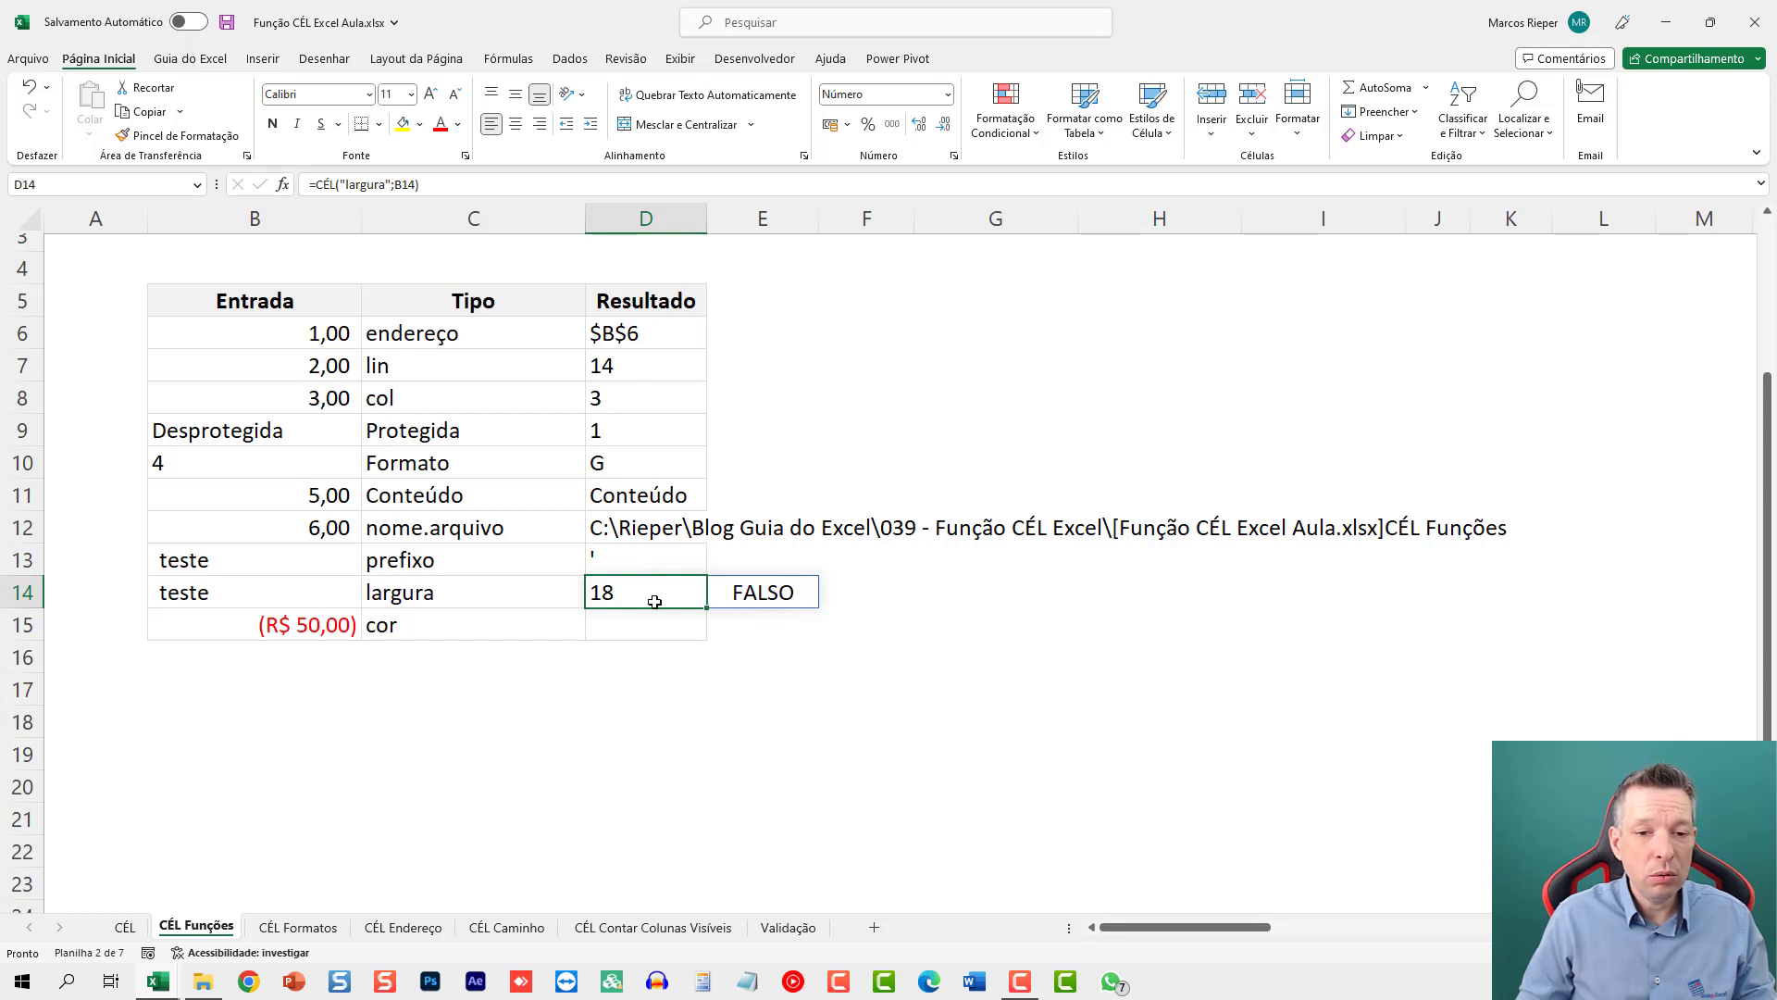
Step: Check column B's width setting without changing it, and compare it with the largura results in D14 and E14
{"action": "left_click", "coordinate": [255, 222]}
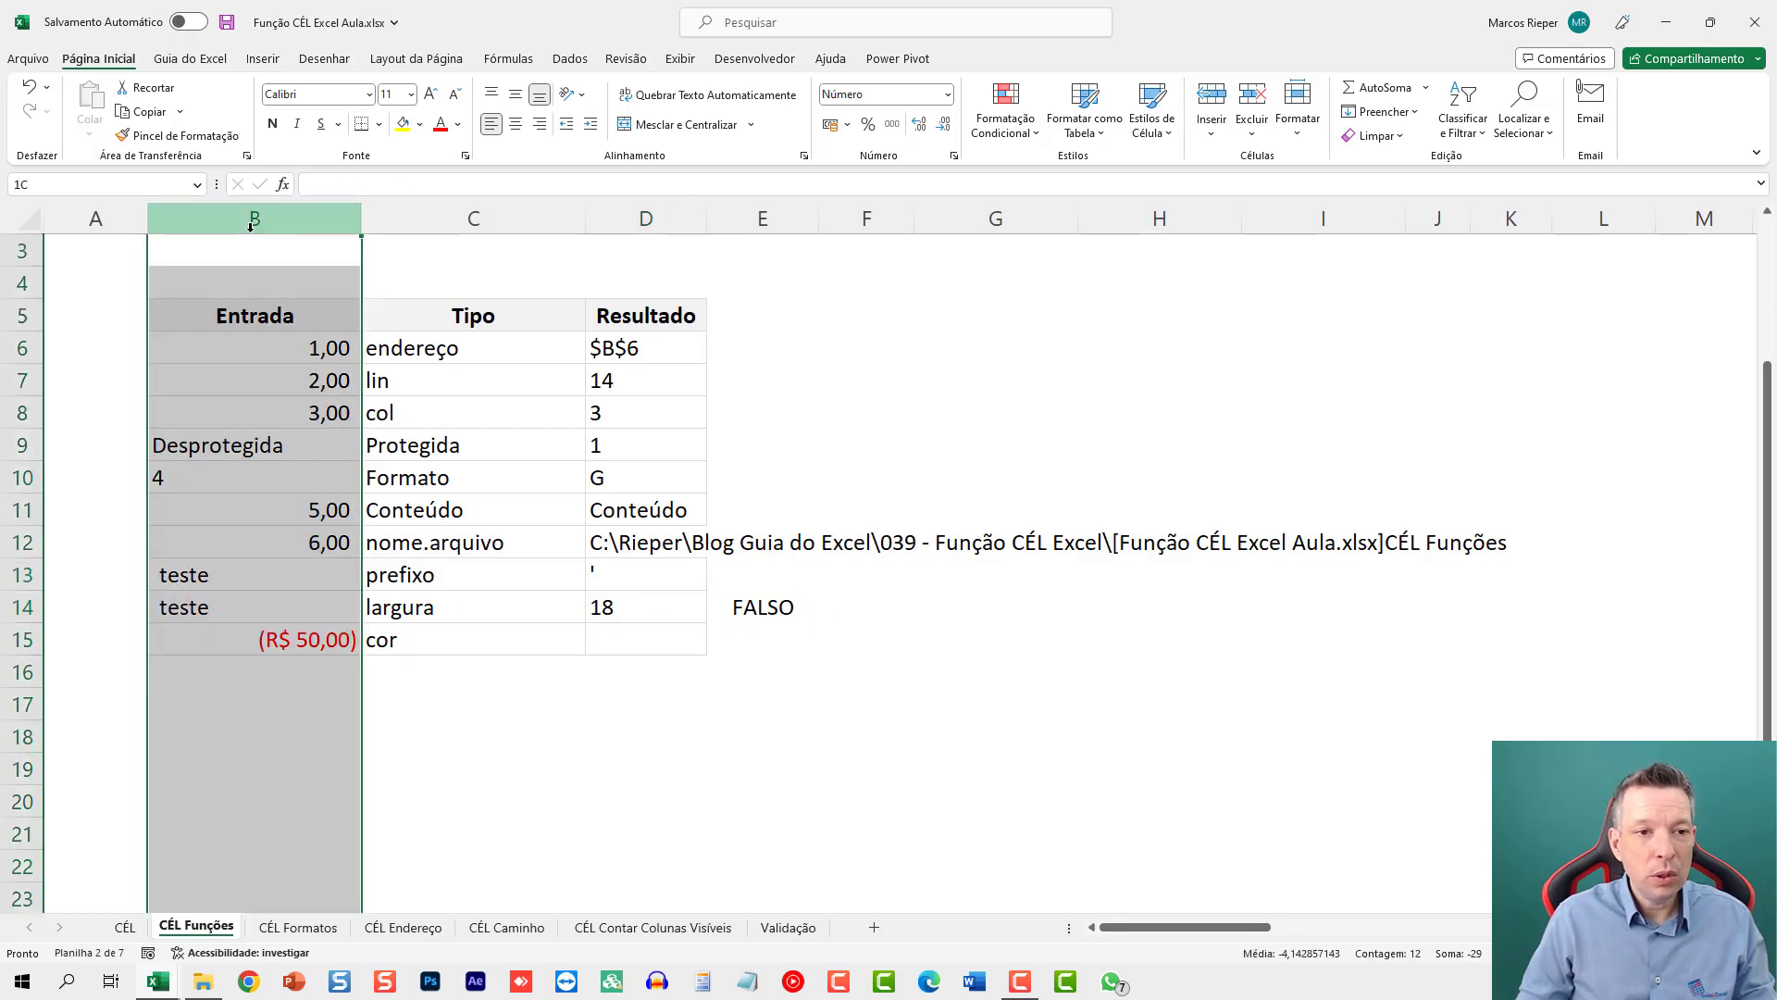
{"action": "key", "text": "ctrl+1"}
{"action": "key", "text": "Escape"}
{"action": "right_click", "coordinate": [263, 226]}
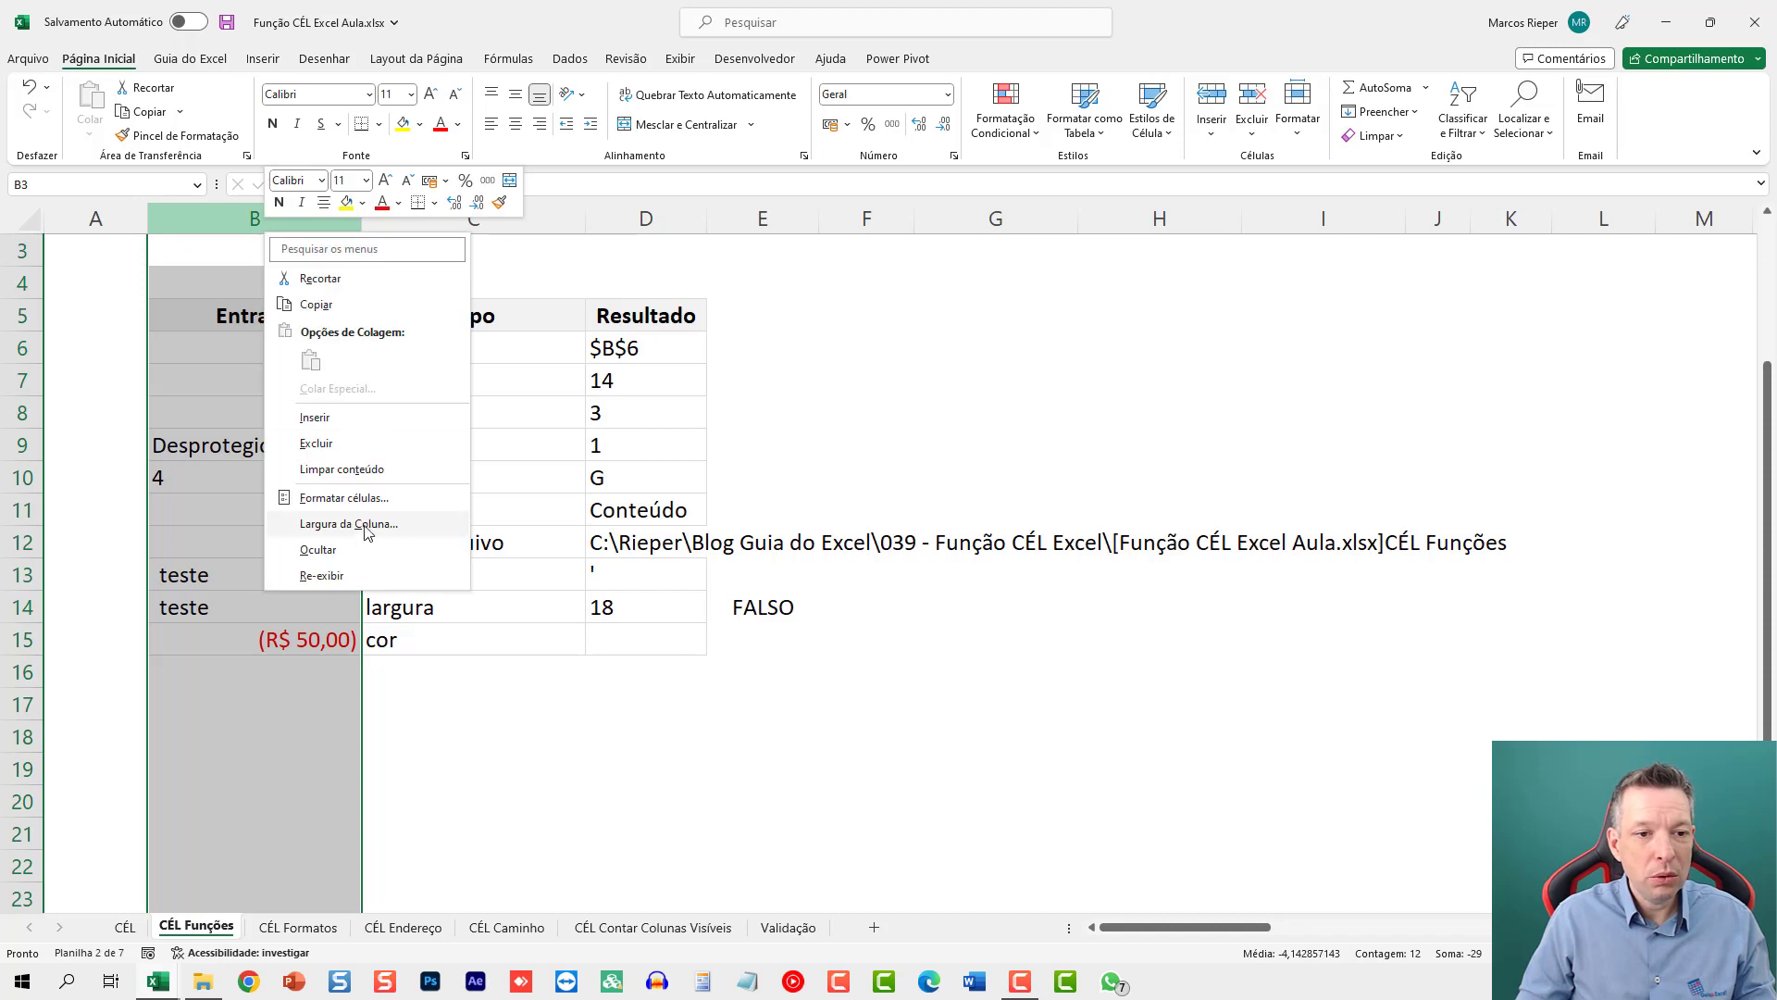
{"action": "left_click", "coordinate": [361, 523]}
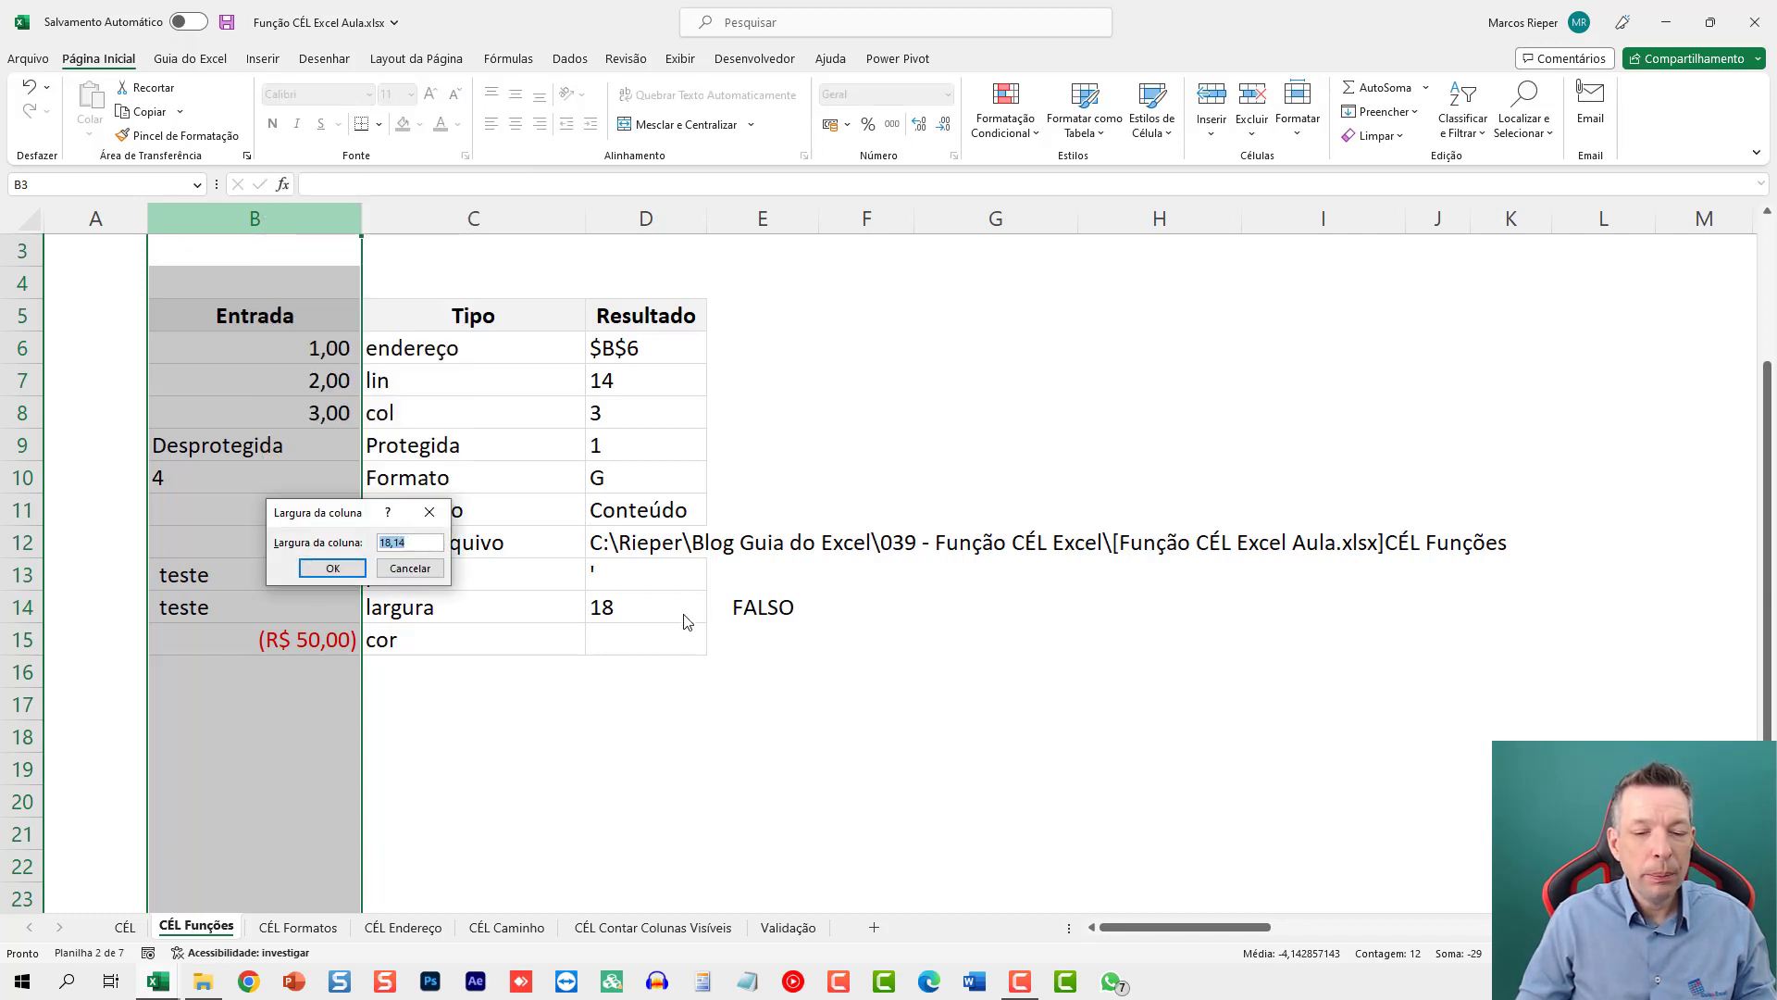
{"action": "key", "text": "Escape"}
{"action": "left_click", "coordinate": [741, 607]}
{"action": "left_click", "coordinate": [686, 604]}
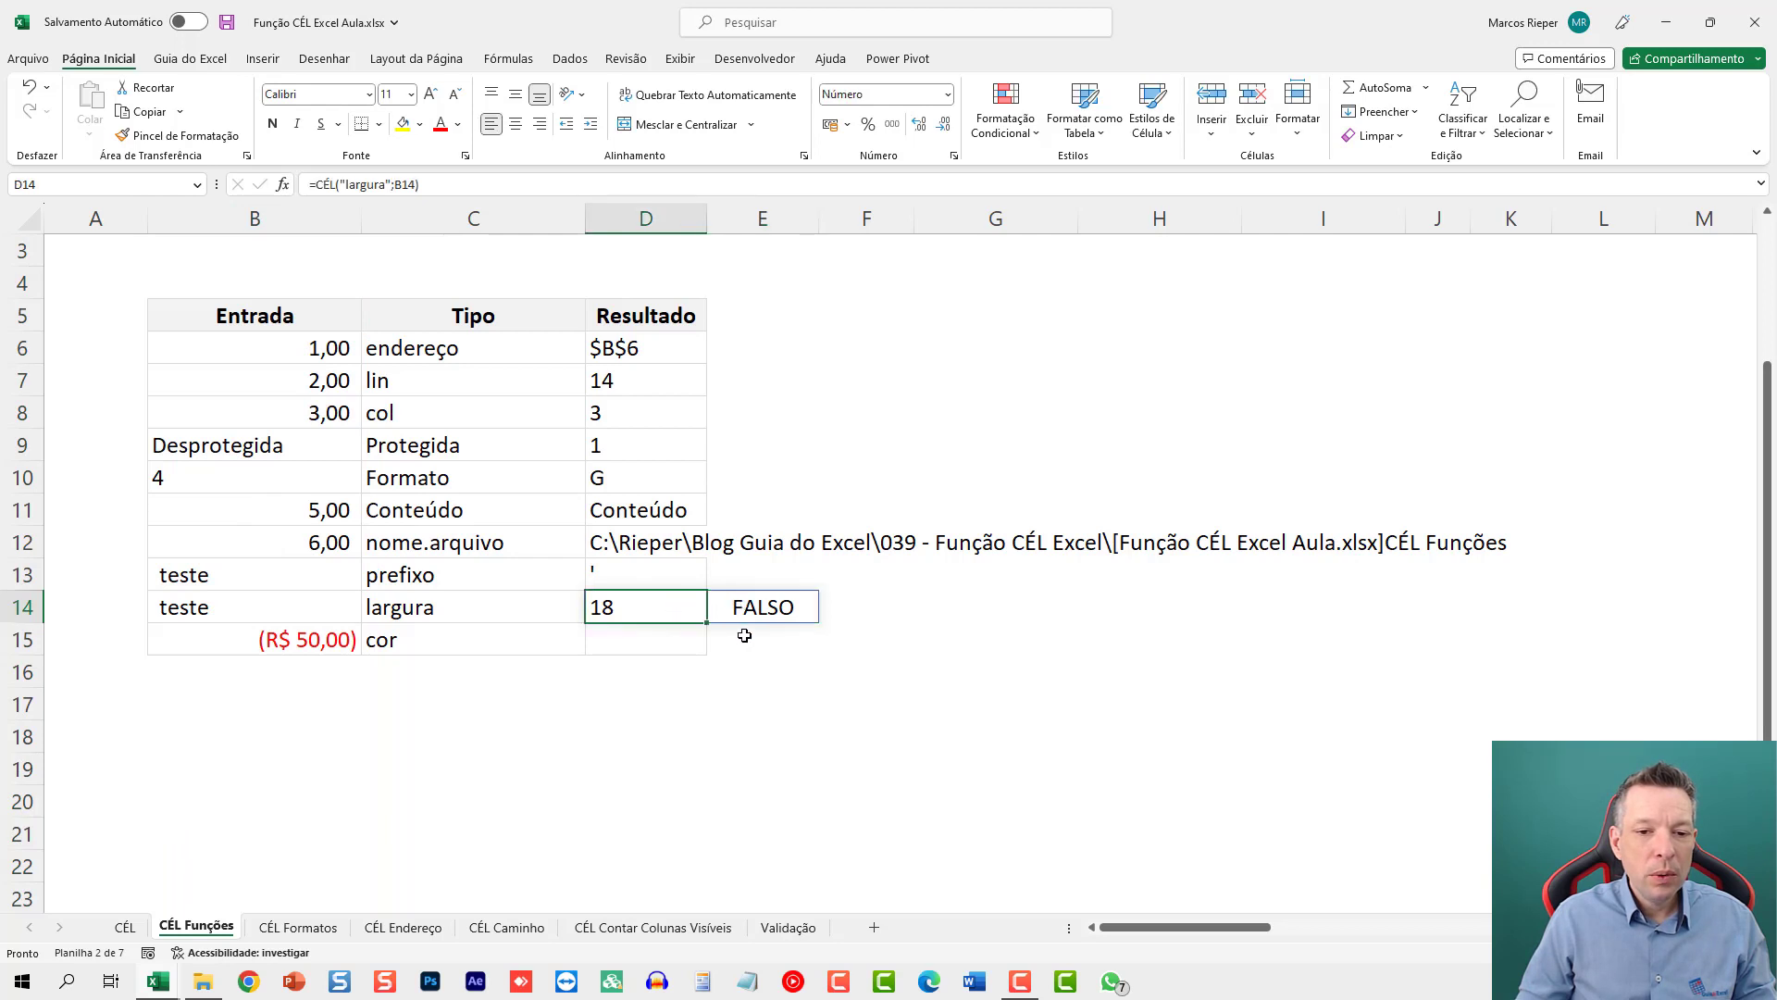
{"action": "left_click", "coordinate": [731, 607]}
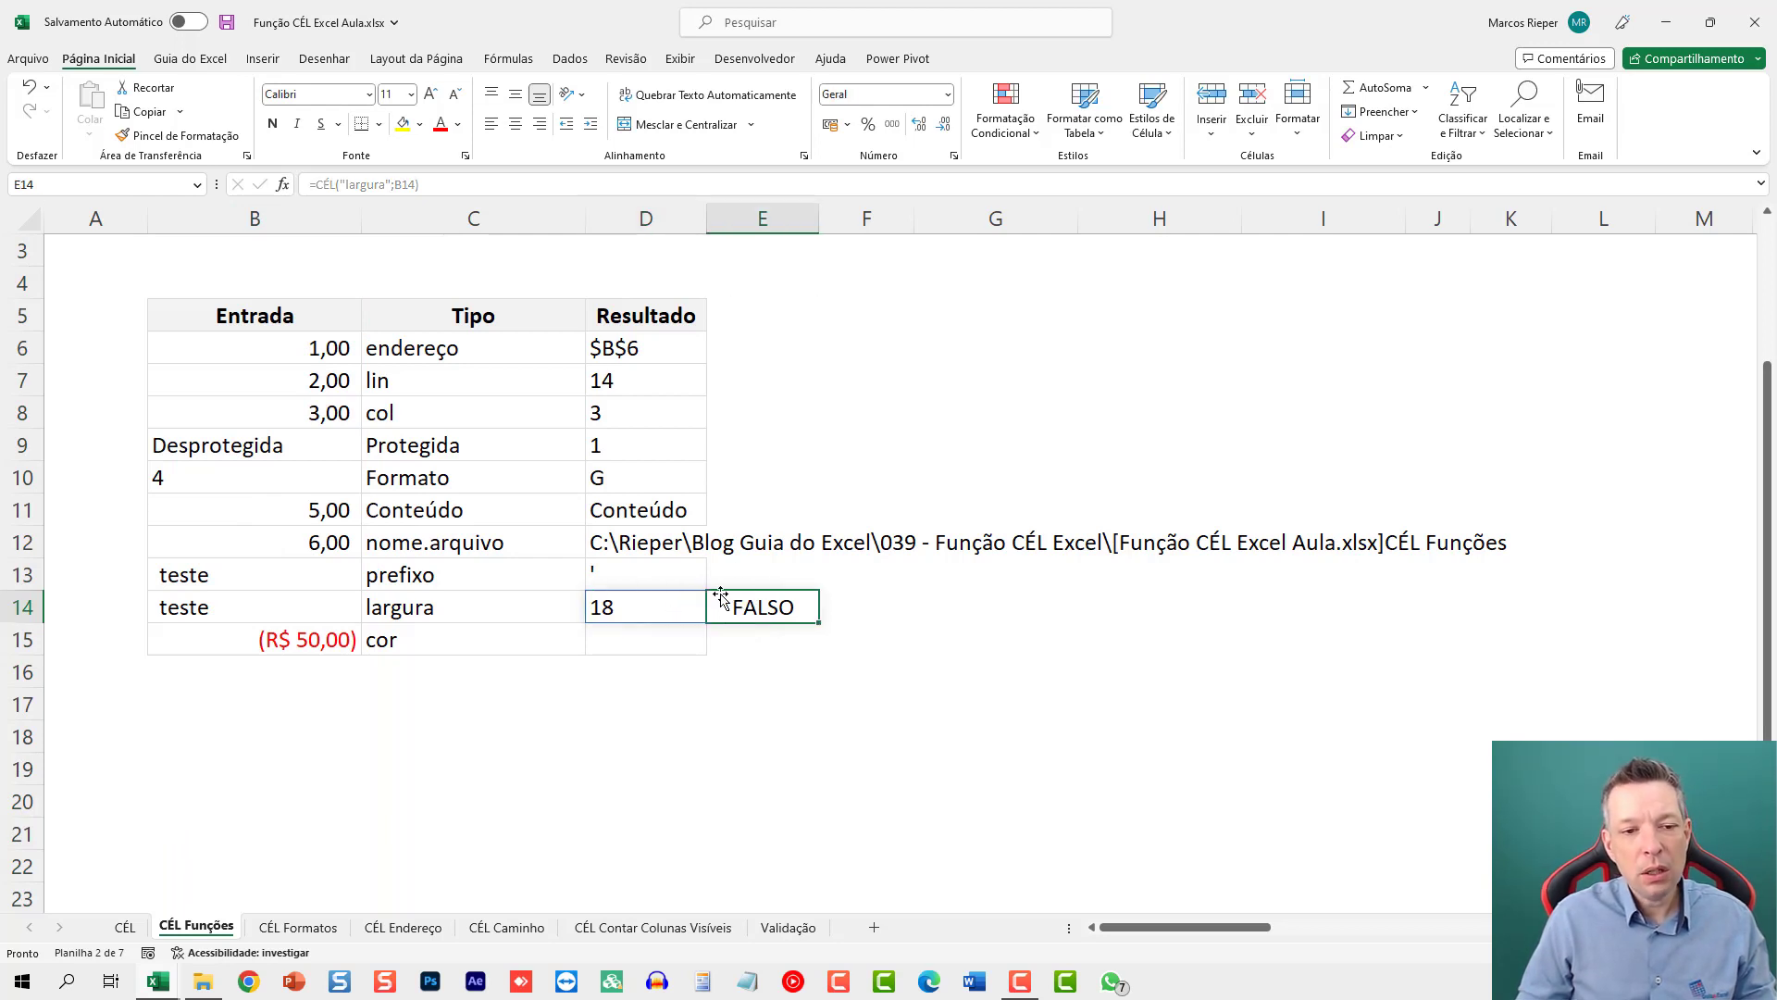
Step: Change the reference in D14's largura formula from B14 to an empty cell far to the right in row 14
{"action": "double_click", "coordinate": [667, 609]}
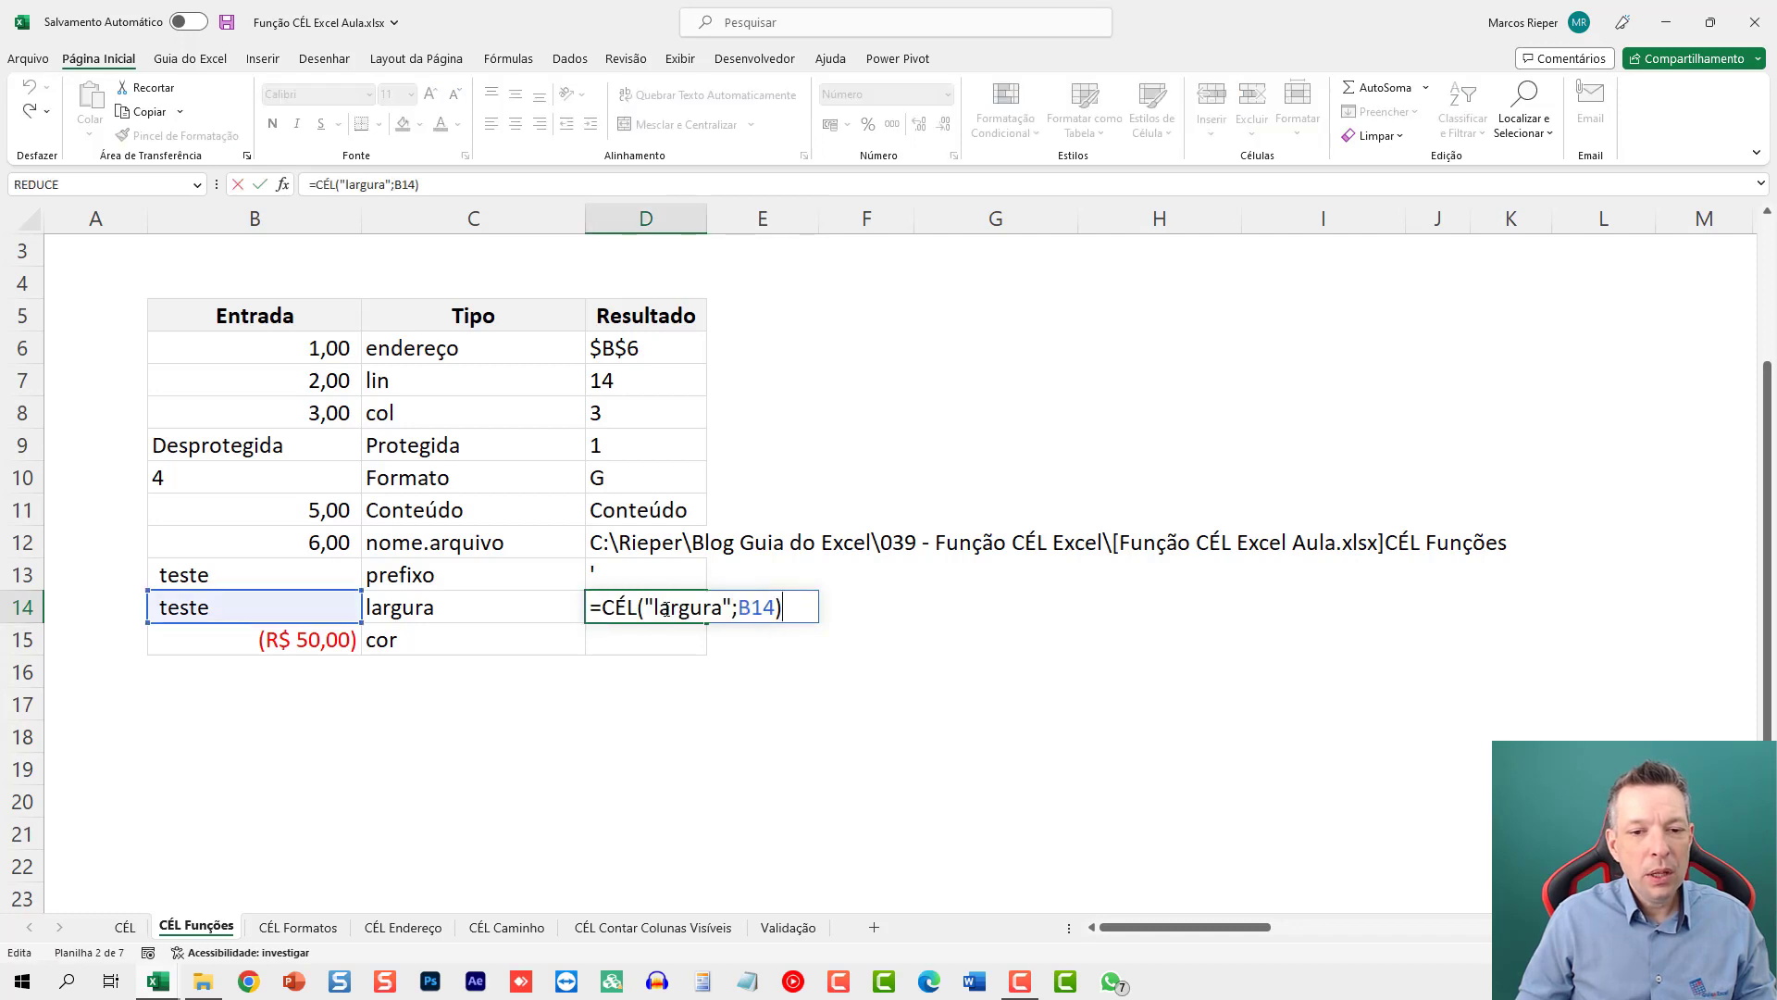
{"action": "double_click", "coordinate": [752, 608]}
{"action": "left_click", "coordinate": [963, 618]}
{"action": "left_click", "coordinate": [1114, 620]}
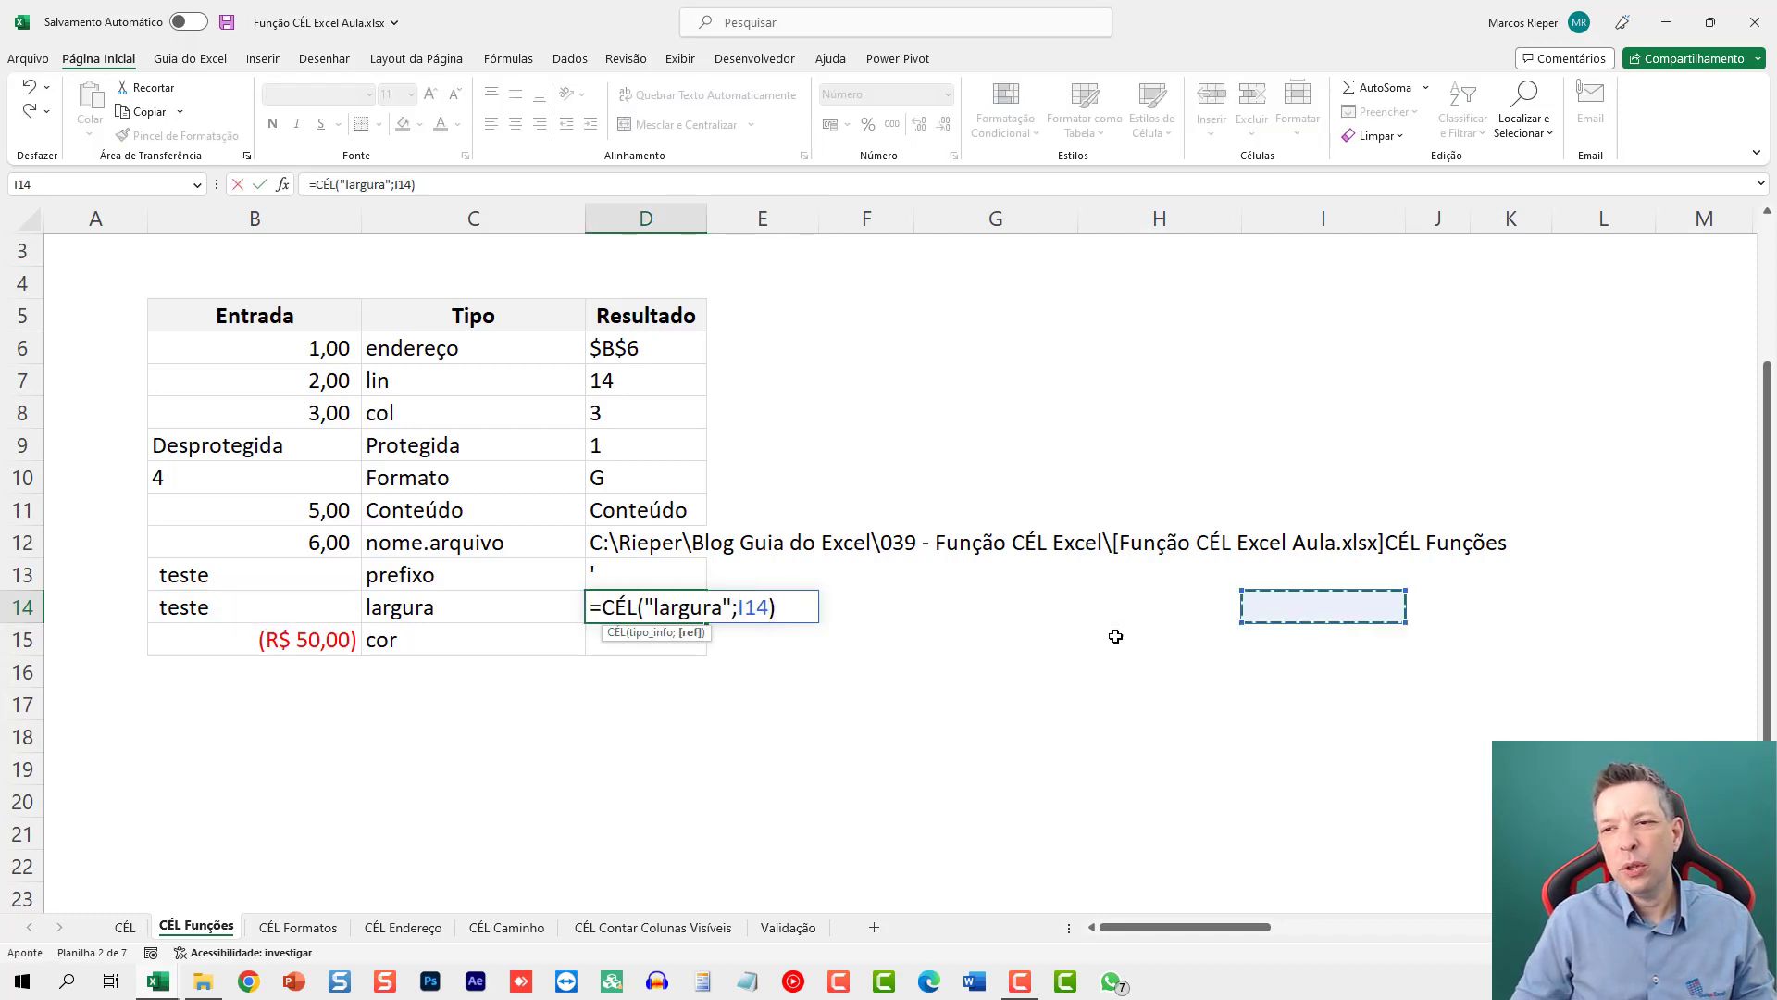
{"action": "key", "text": "Right"}
{"action": "key", "text": "Right"}
{"action": "key", "text": "Right"}
{"action": "key", "text": "Right"}
{"action": "key", "text": "Right"}
{"action": "key", "text": "Right"}
{"action": "key", "text": "Right"}
{"action": "key", "text": "Right"}
{"action": "key", "text": "Right"}
{"action": "key", "text": "Right"}
{"action": "key", "text": "Right"}
{"action": "key", "text": "Right"}
{"action": "key", "text": "Right"}
{"action": "key", "text": "Right"}
{"action": "key", "text": "Right"}
{"action": "key", "text": "Right"}
{"action": "key", "text": "Right"}
{"action": "key", "text": "Right"}
{"action": "key", "text": "Right"}
{"action": "key", "text": "Right"}
{"action": "key", "text": "Return"}
Step: Autofit the width of column E so the second largura result in E14 fits
{"action": "key", "text": "Up"}
{"action": "key", "text": "Left"}
{"action": "key", "text": "Left"}
{"action": "key", "text": "Left"}
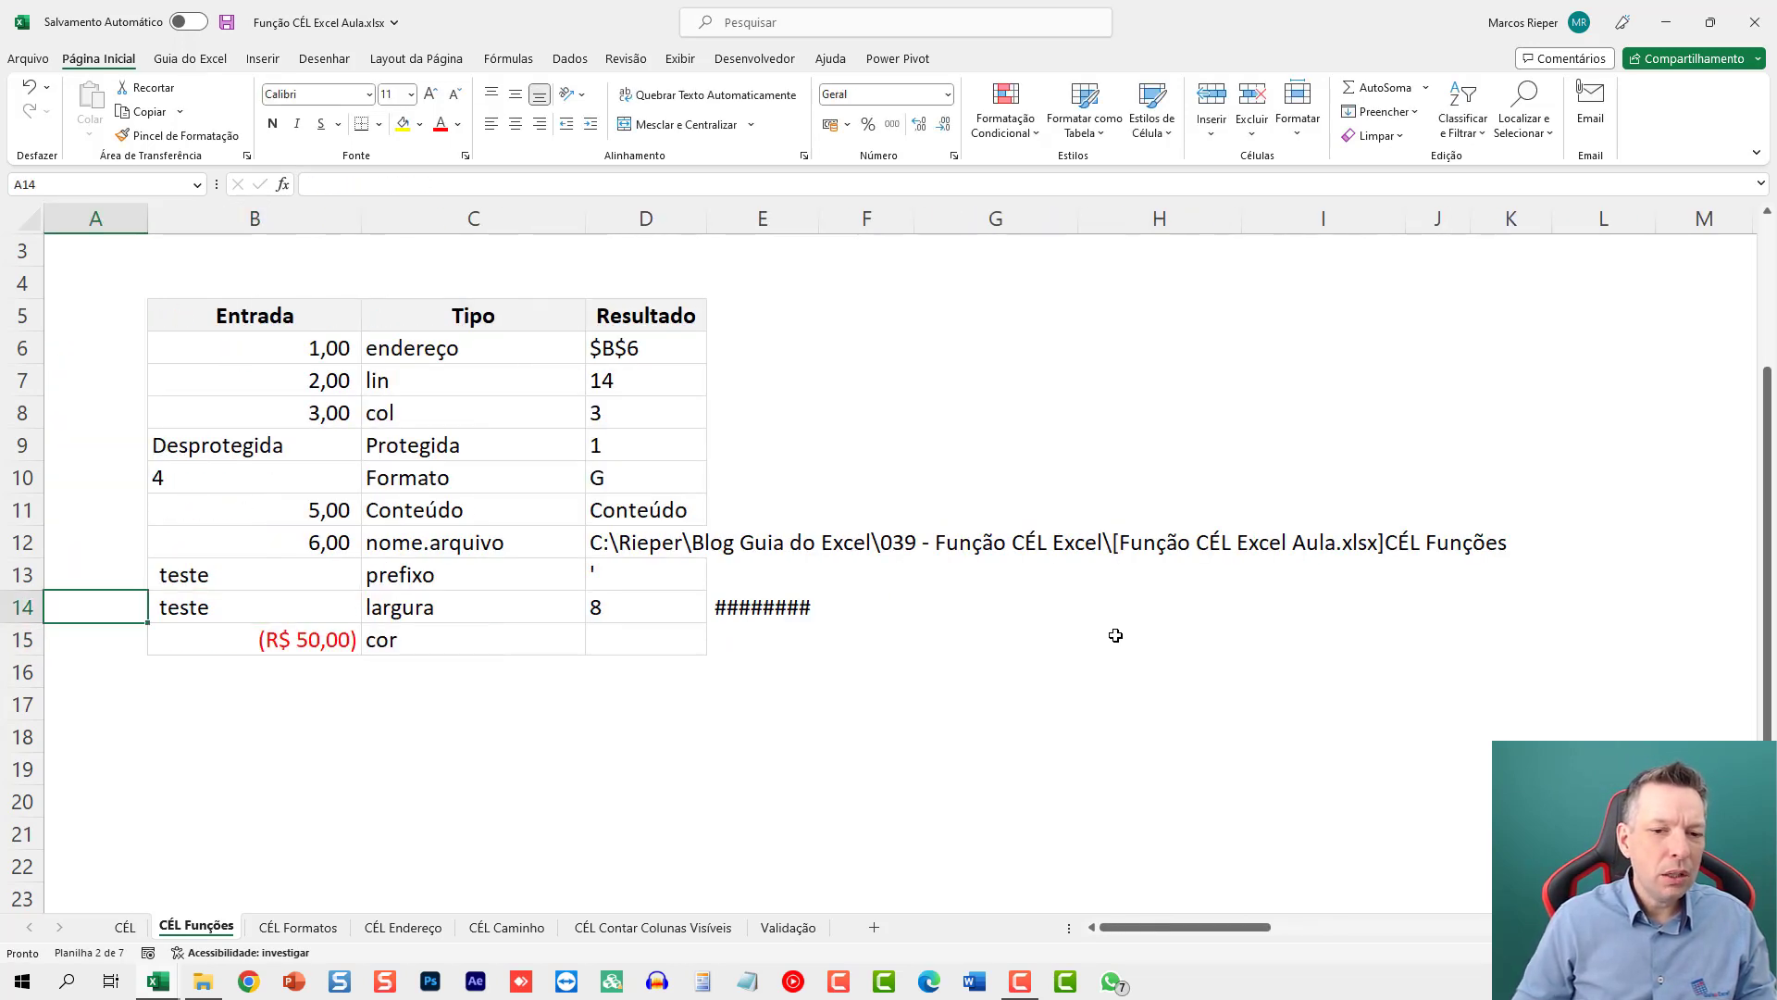
{"action": "double_click", "coordinate": [825, 221]}
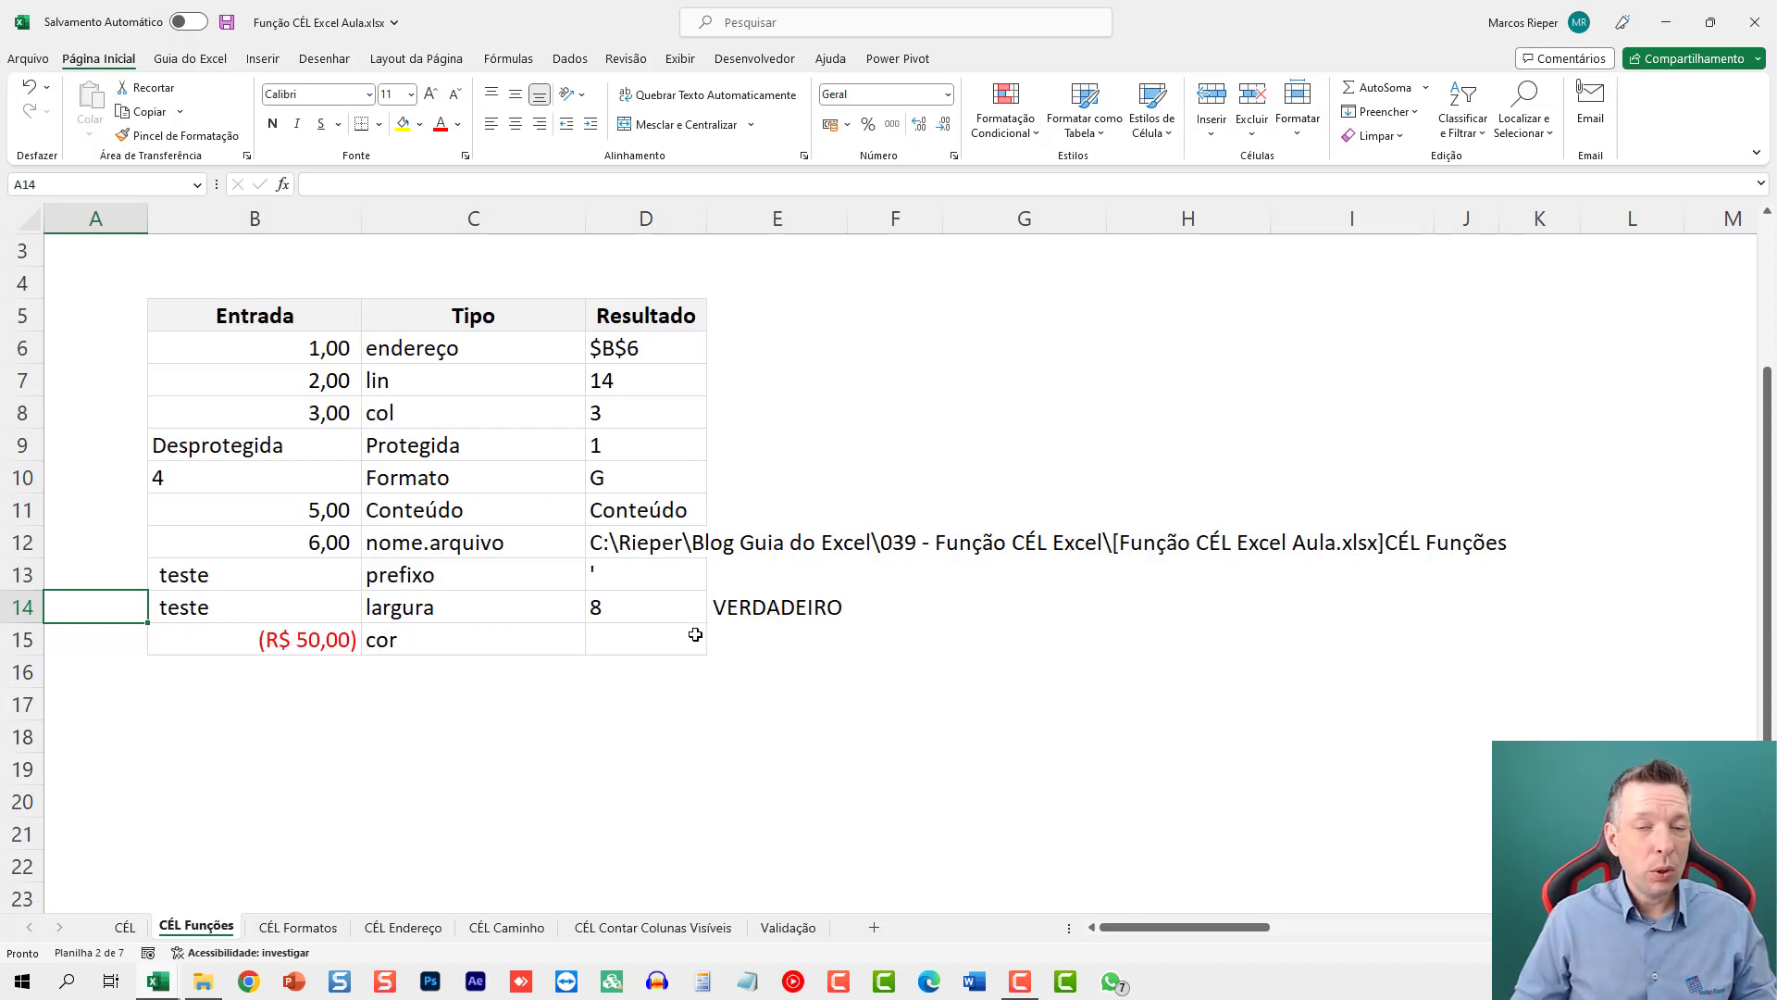
Step: Enter the formula =CÉL("cor";B15) in cell D15 for the "cor" type
{"action": "left_click", "coordinate": [666, 630]}
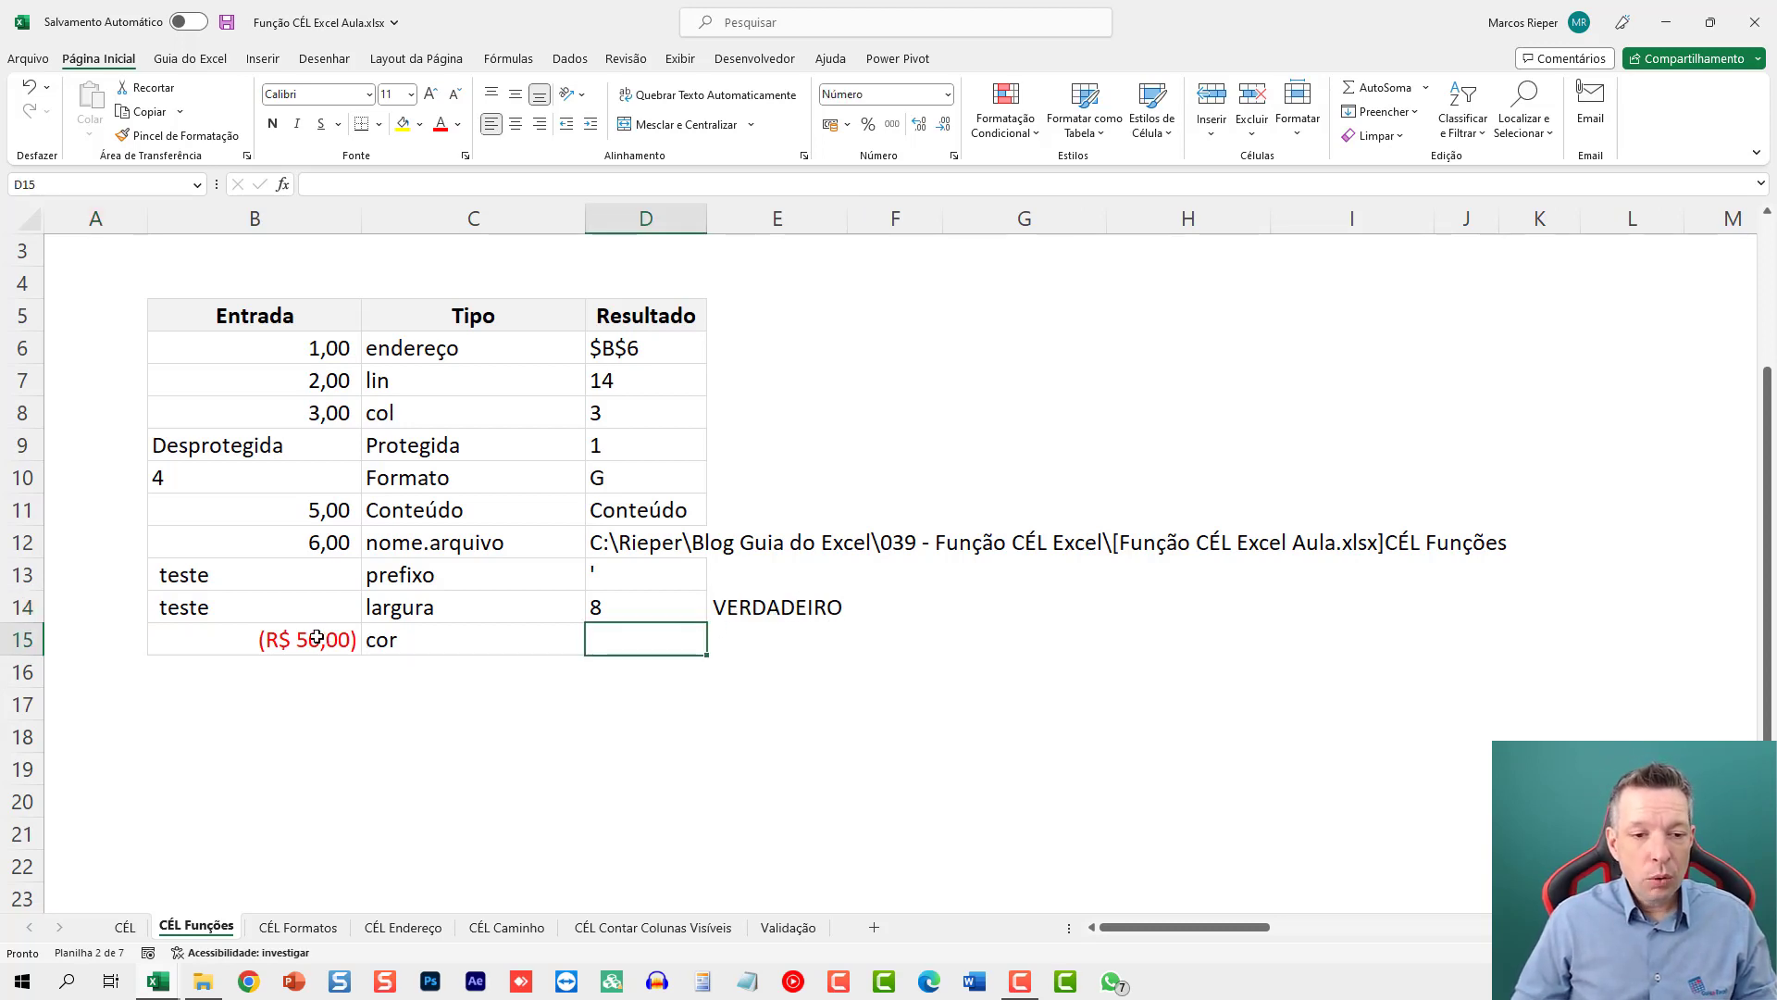
{"action": "type", "text": "=c"}
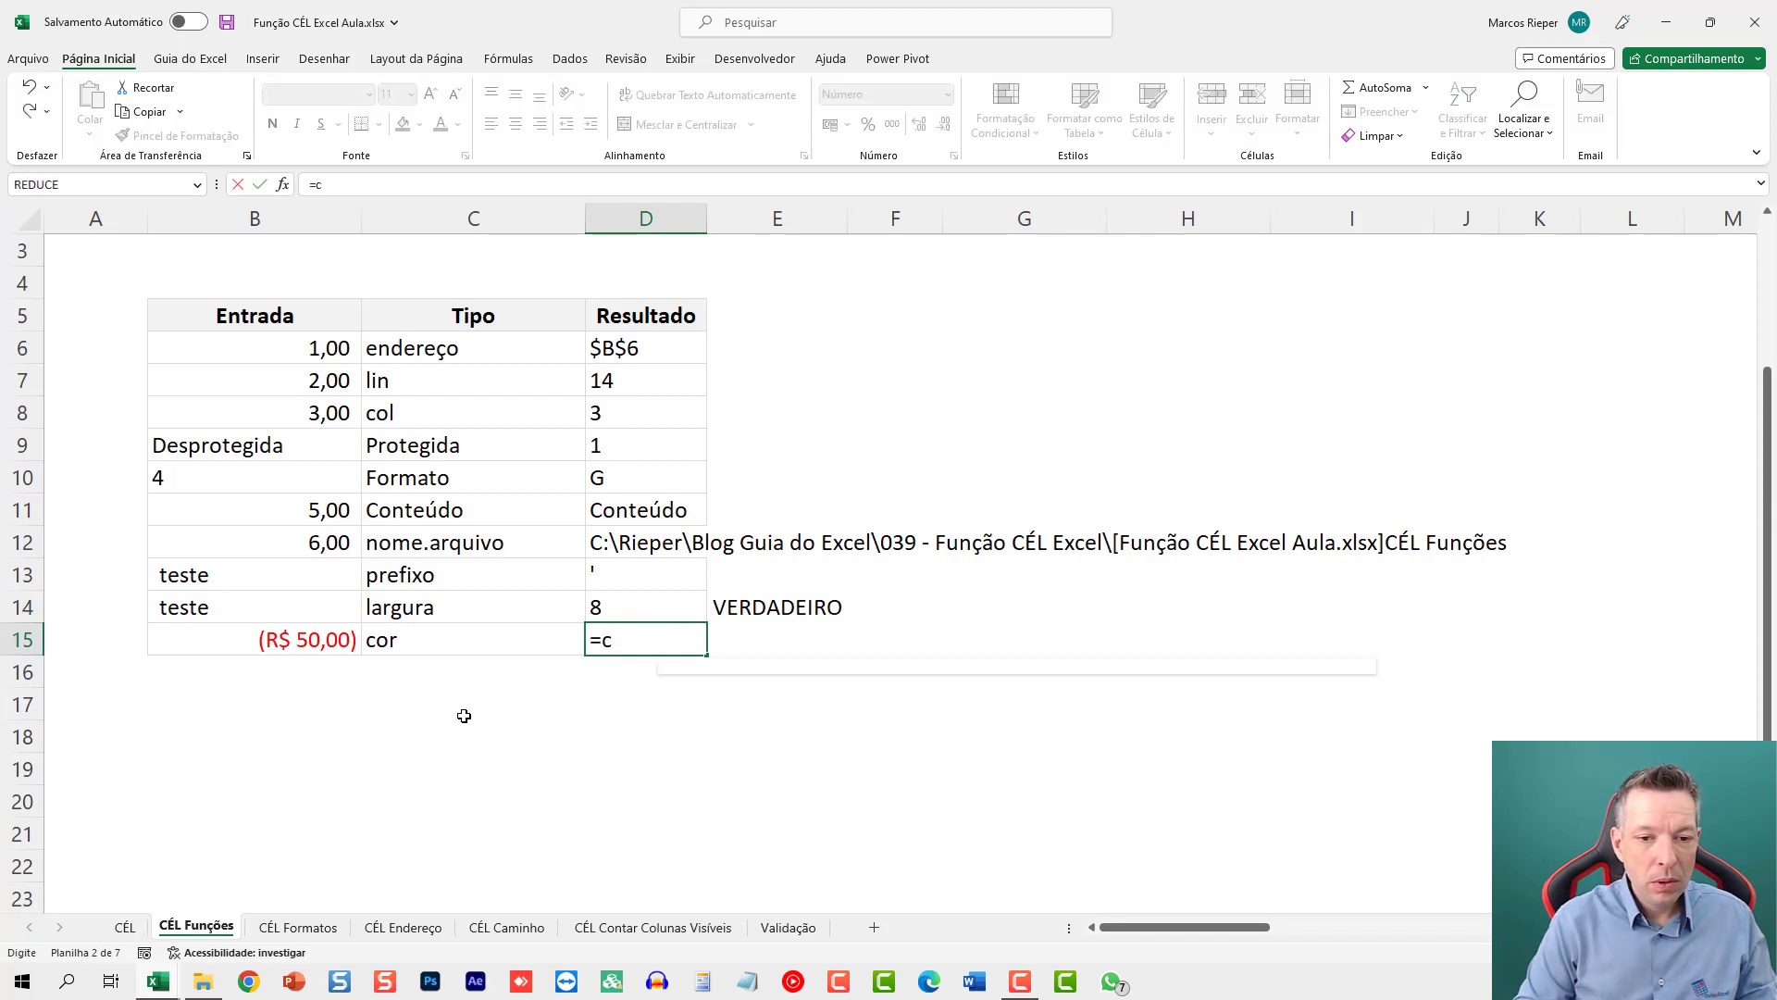
{"action": "type", "text": "él(\"cor"}
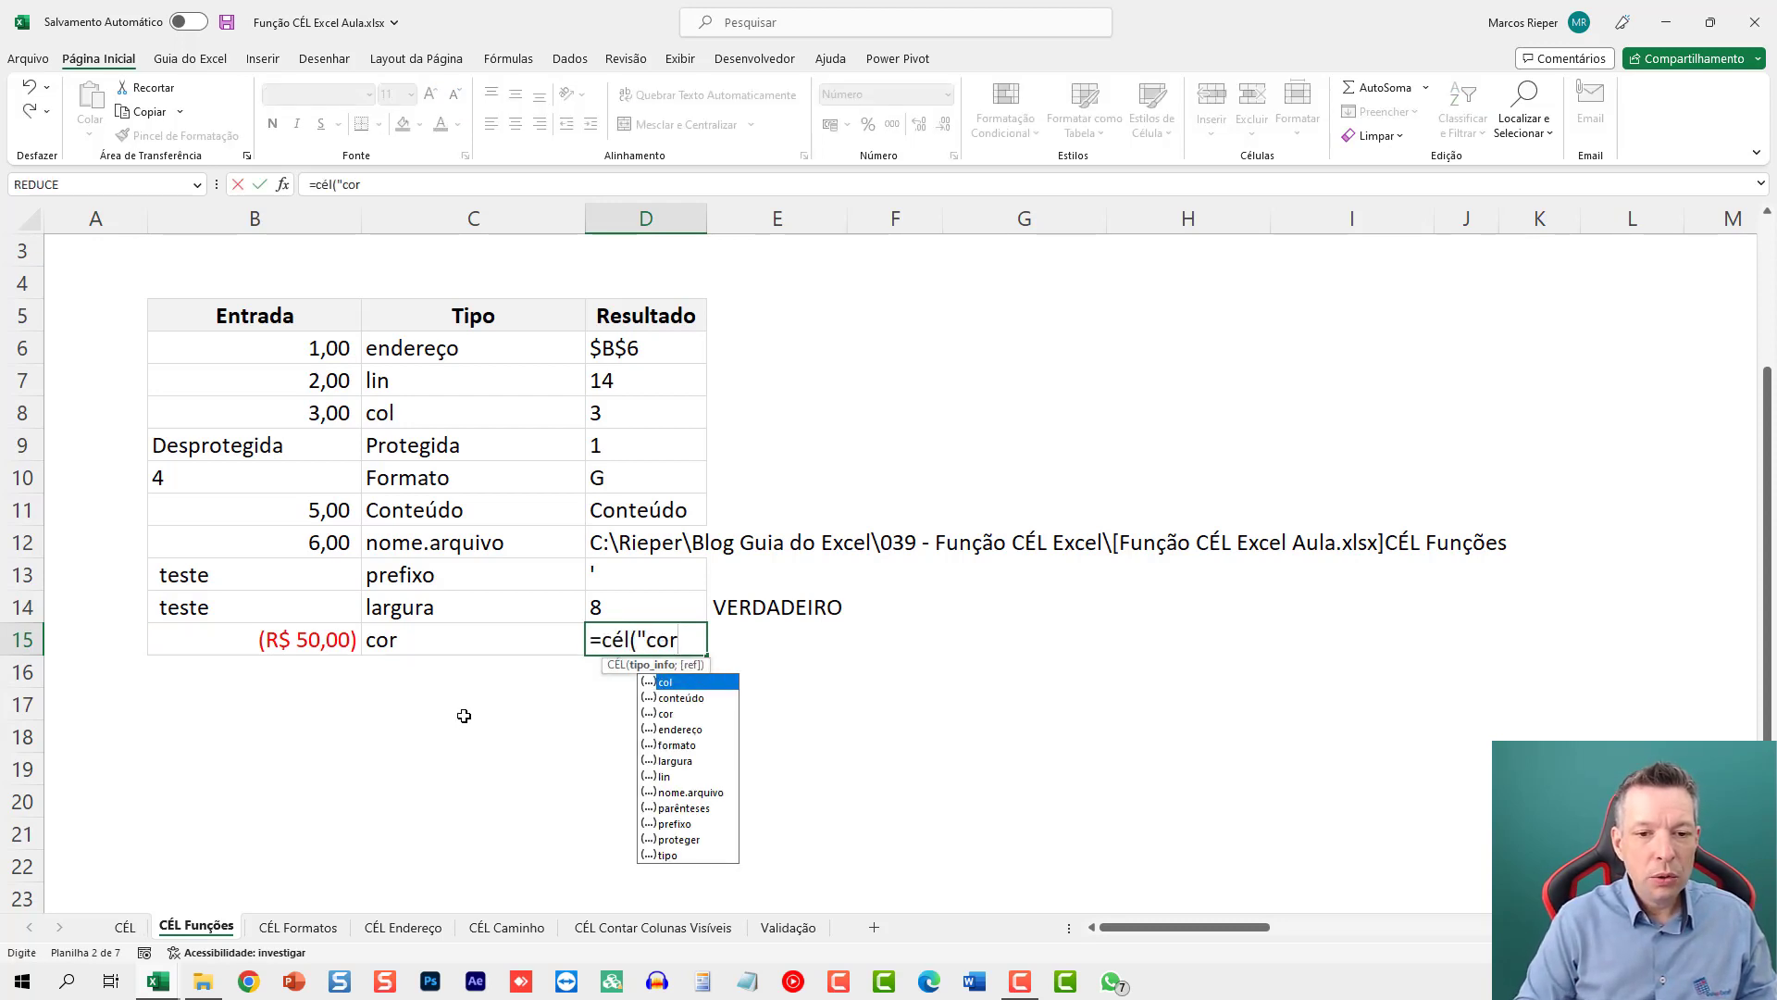
{"action": "type", "text": "\";"}
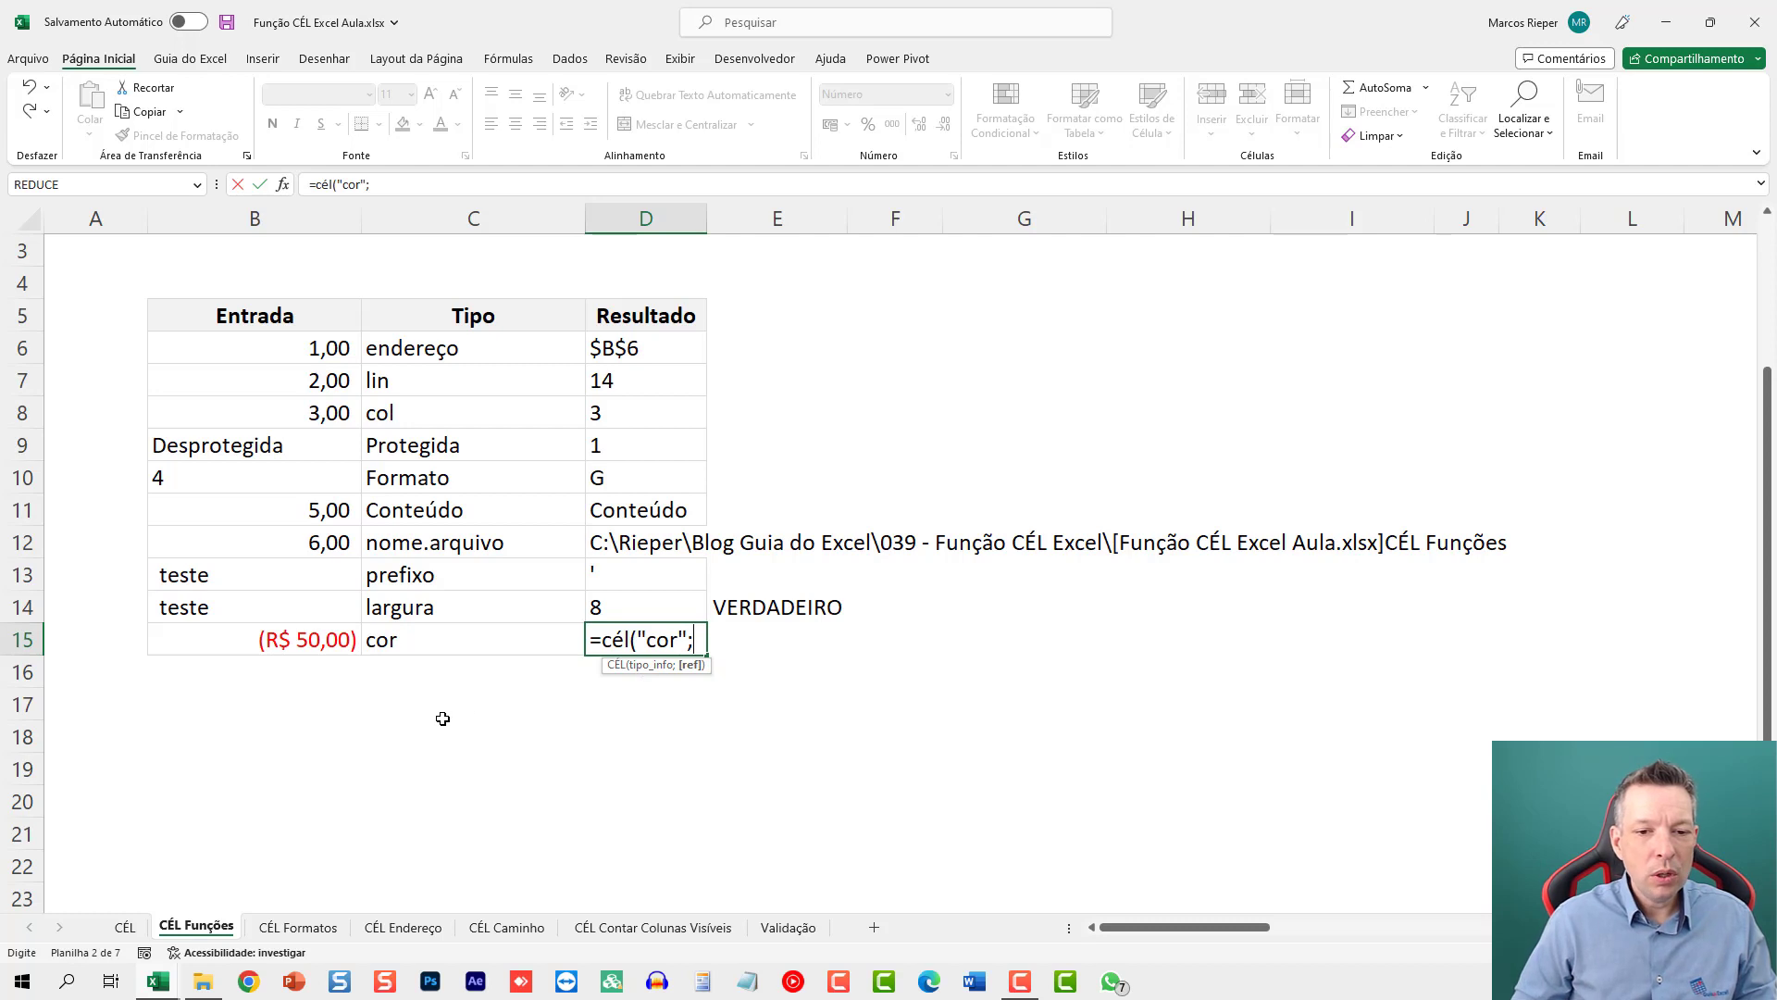
{"action": "left_click", "coordinate": [280, 641]}
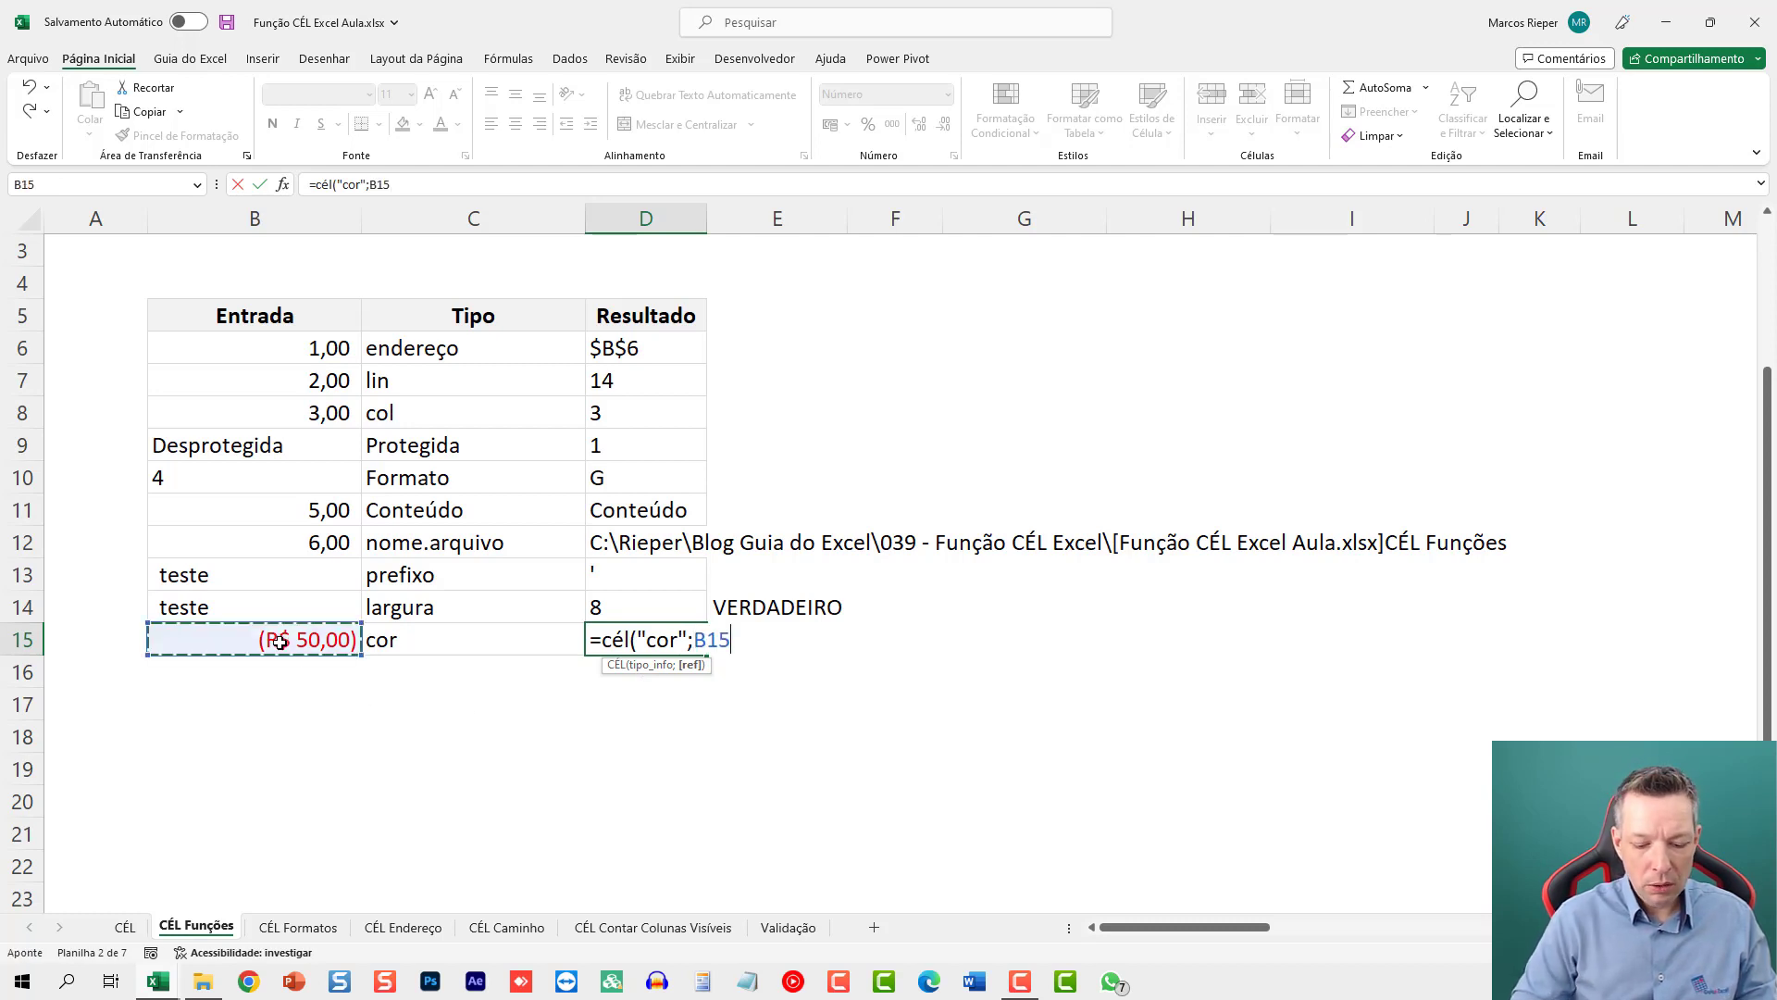
{"action": "key", "text": "ctrl+Return"}
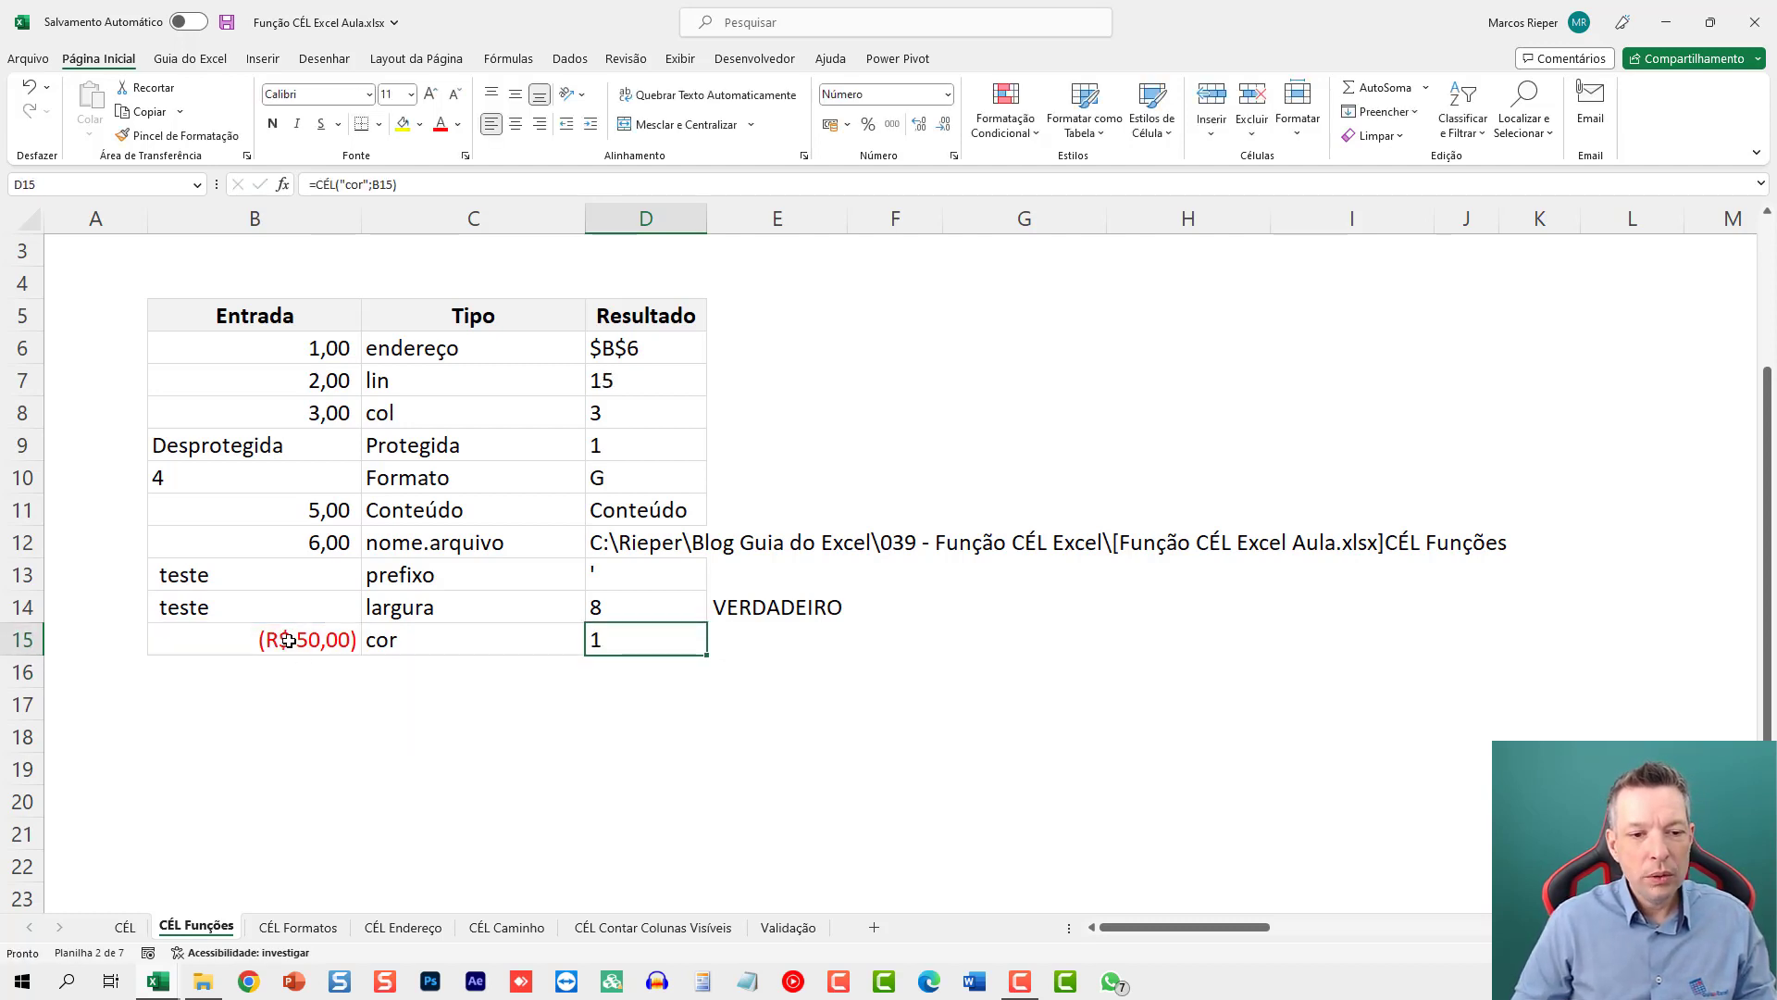
Step: Check the custom number format applied to the negative currency value in B15
{"action": "left_click", "coordinate": [287, 640]}
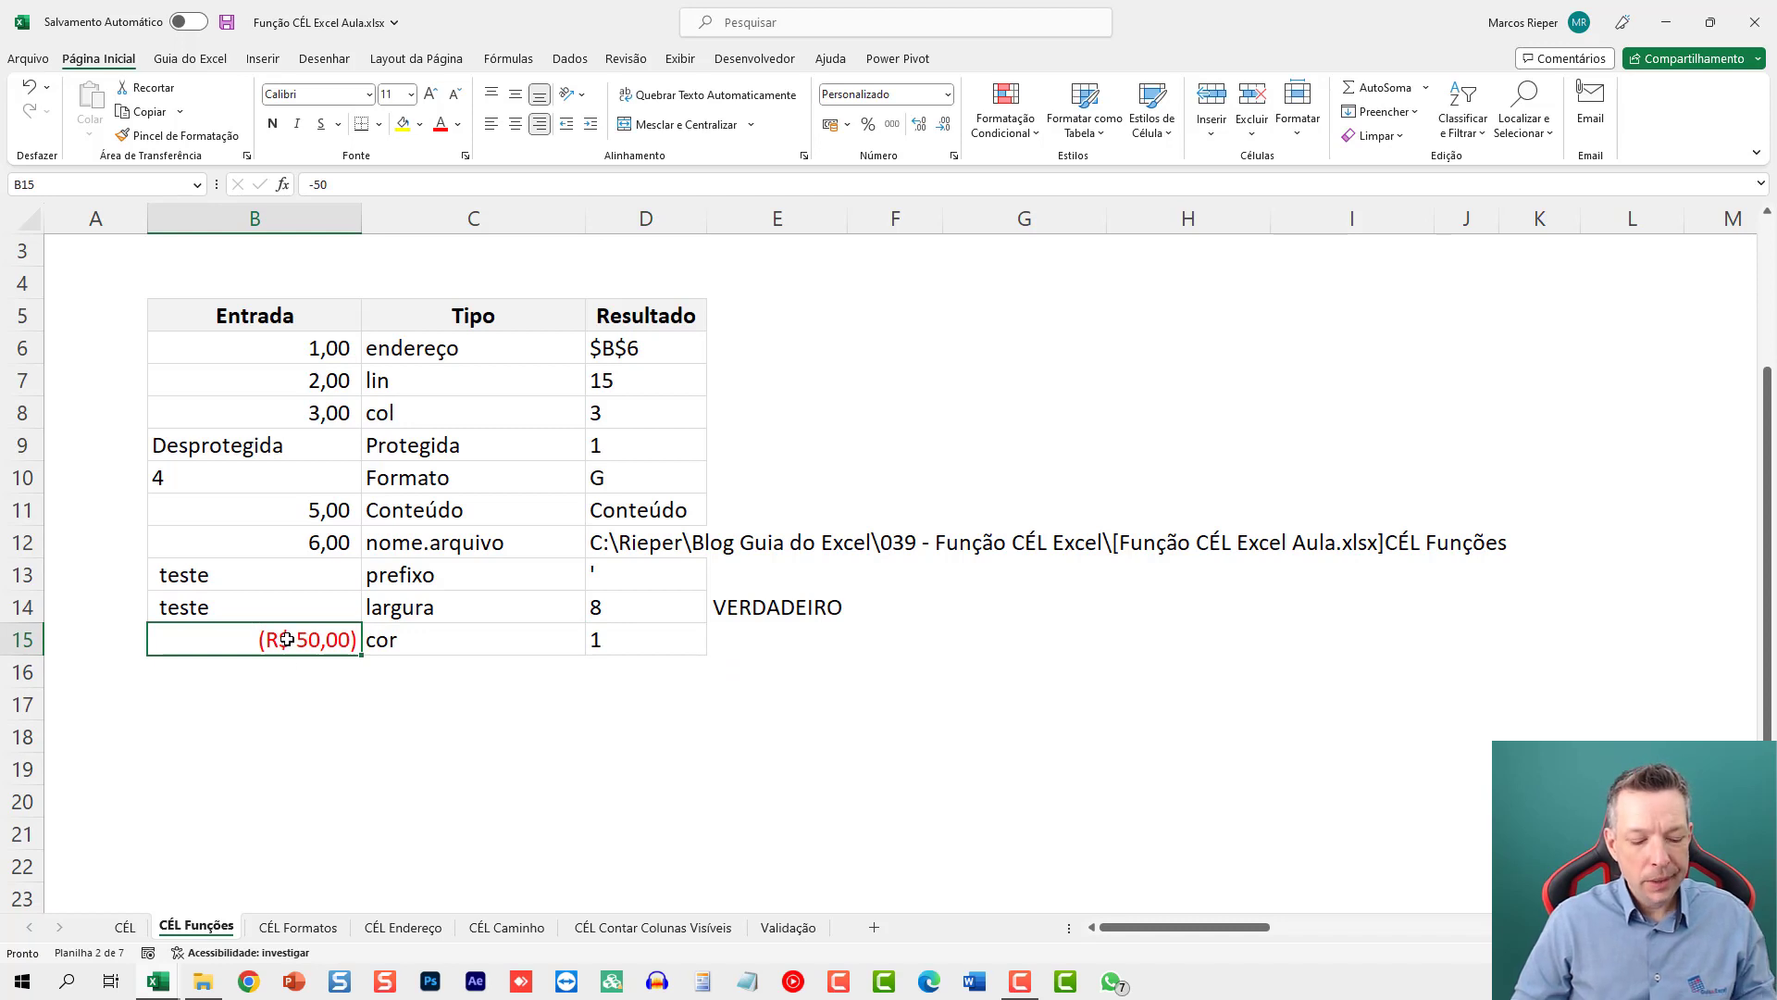
{"action": "key", "text": "ctrl+1"}
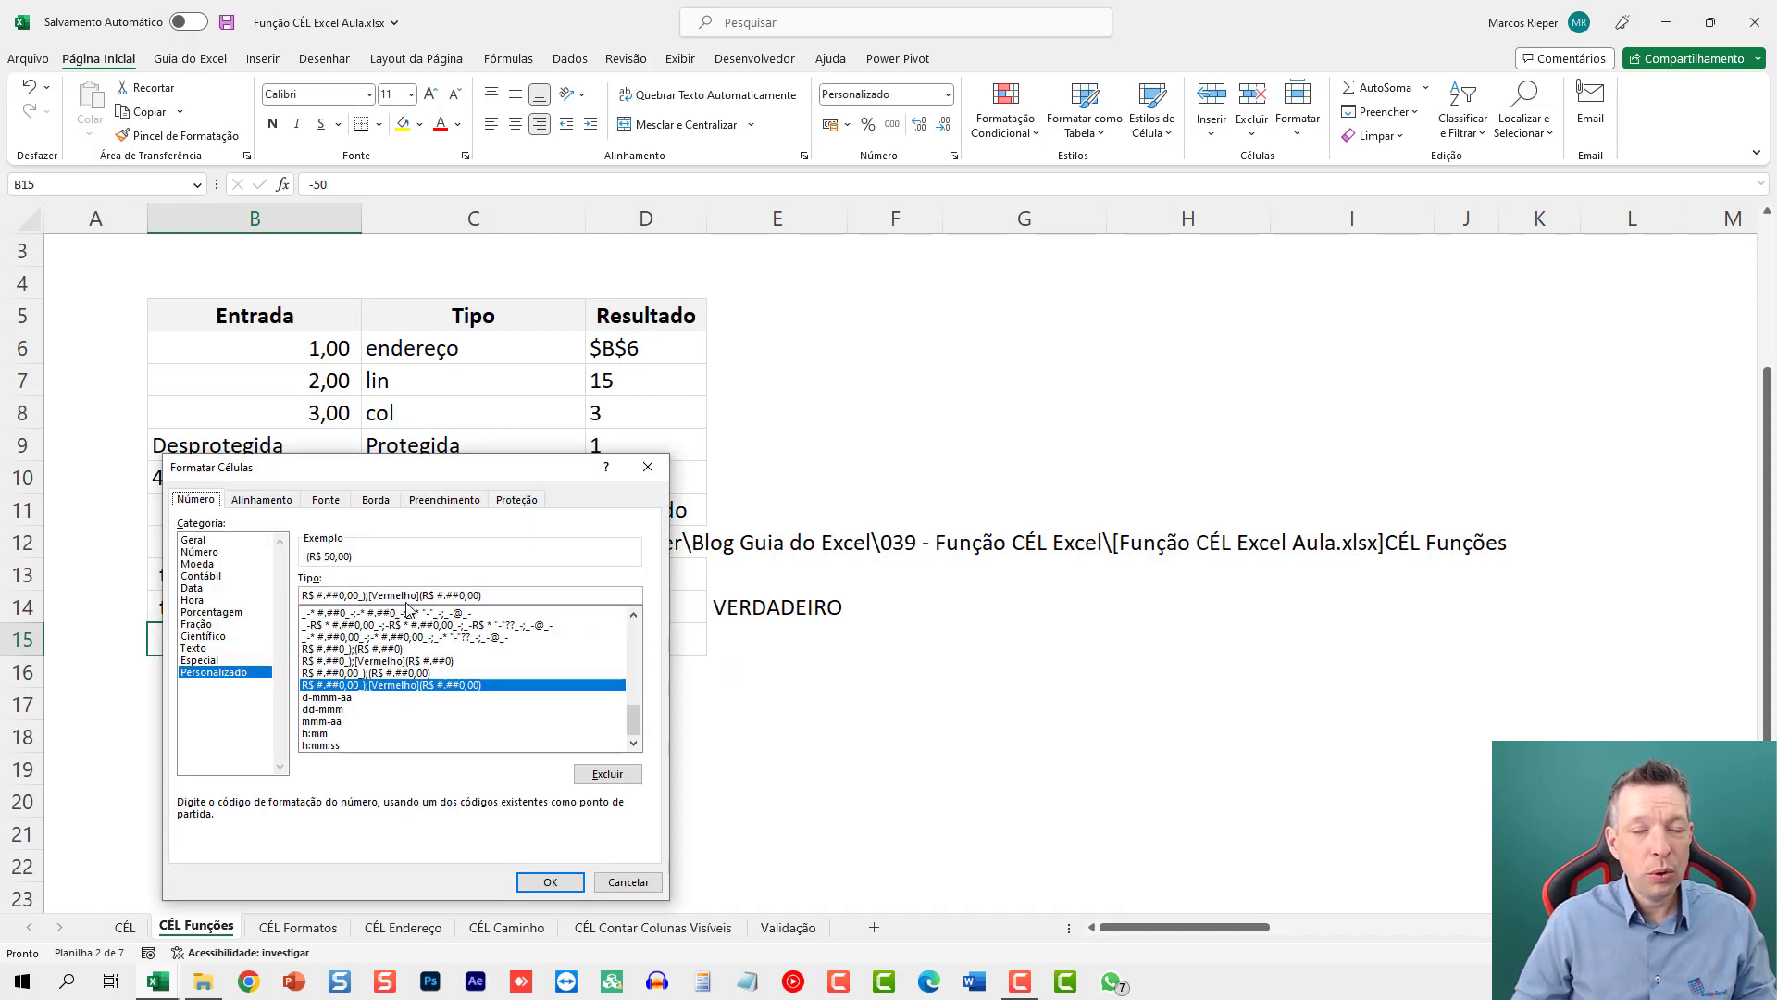
{"action": "key", "text": "Return"}
Step: Change the reference in D15's cor formula from B15 to B12
{"action": "left_click", "coordinate": [676, 637]}
{"action": "key", "text": "F2"}
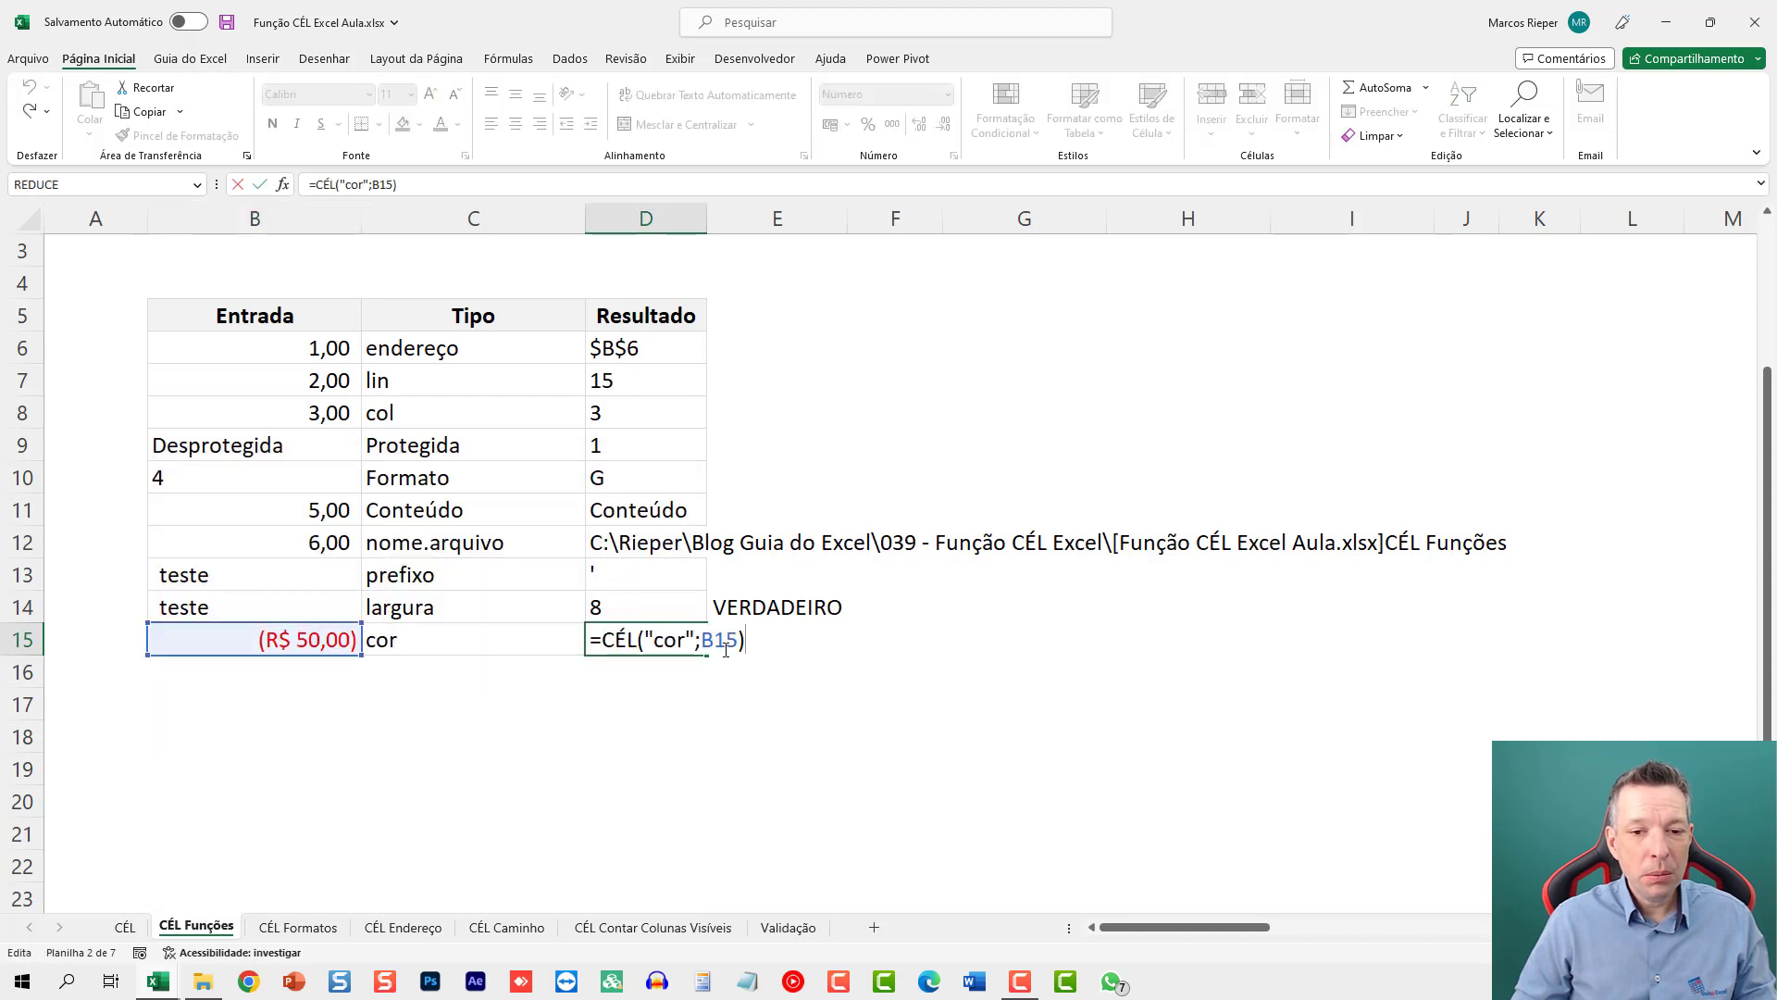
{"action": "key", "text": "Left"}
{"action": "left_click", "coordinate": [313, 537]}
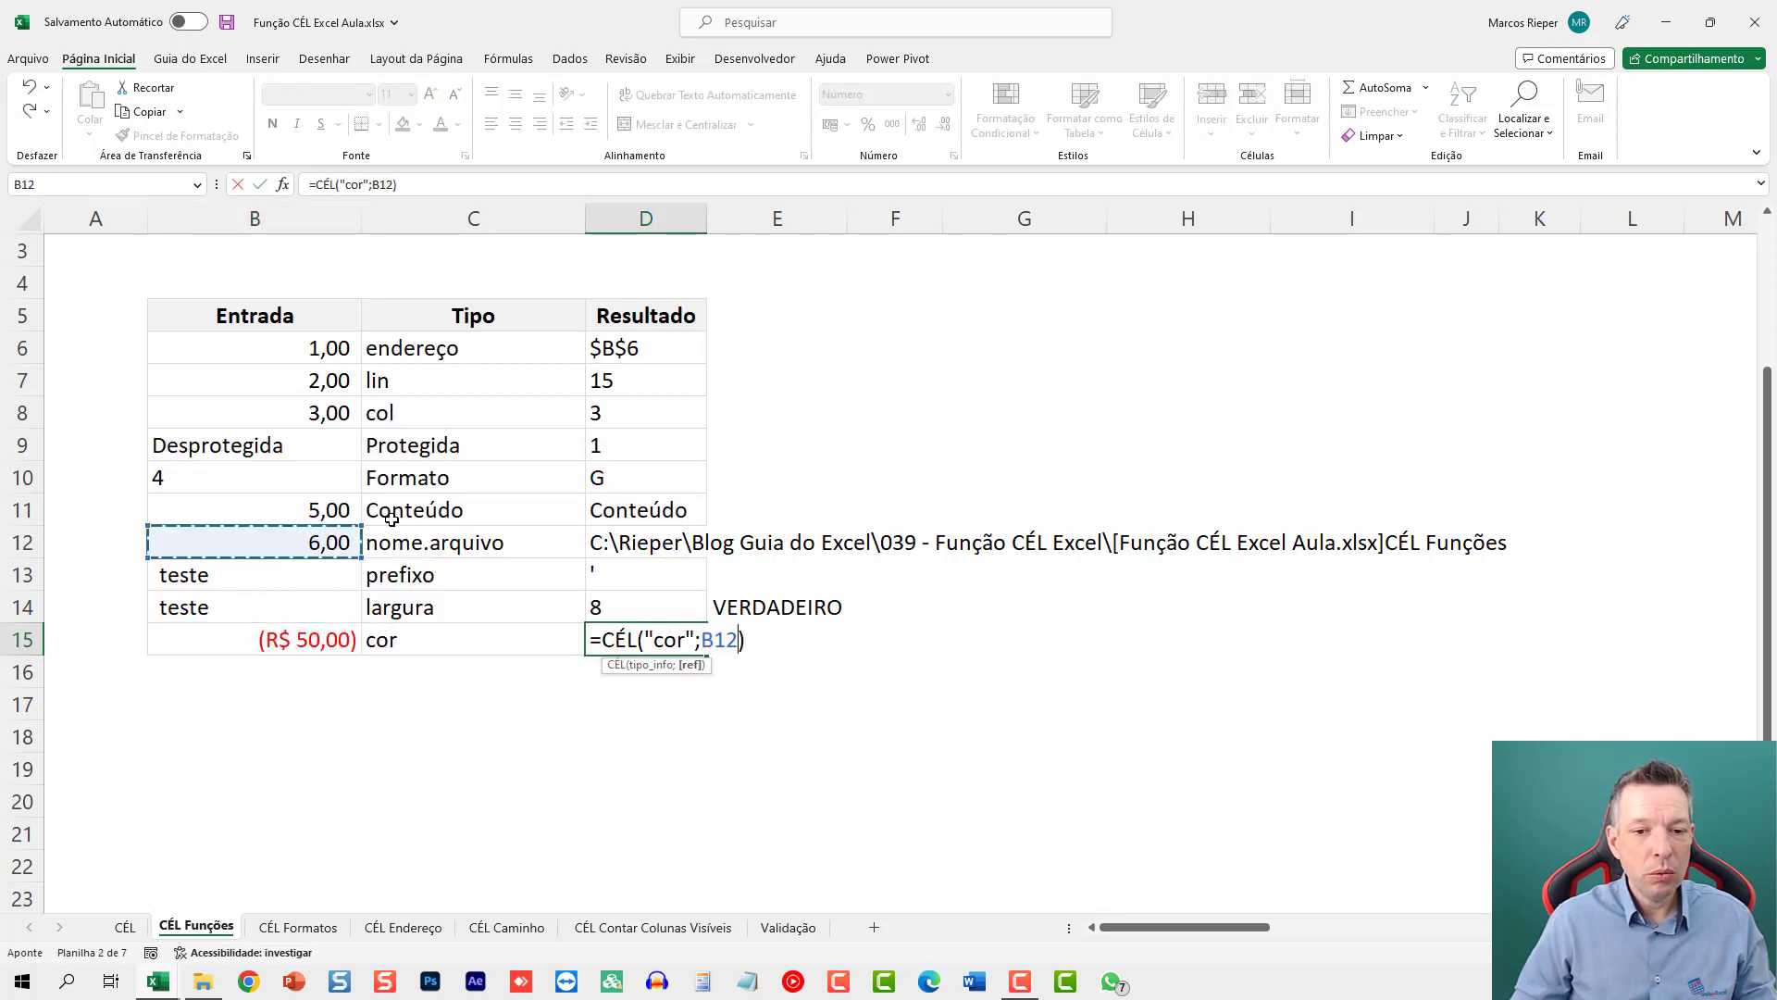
{"action": "key", "text": "Return"}
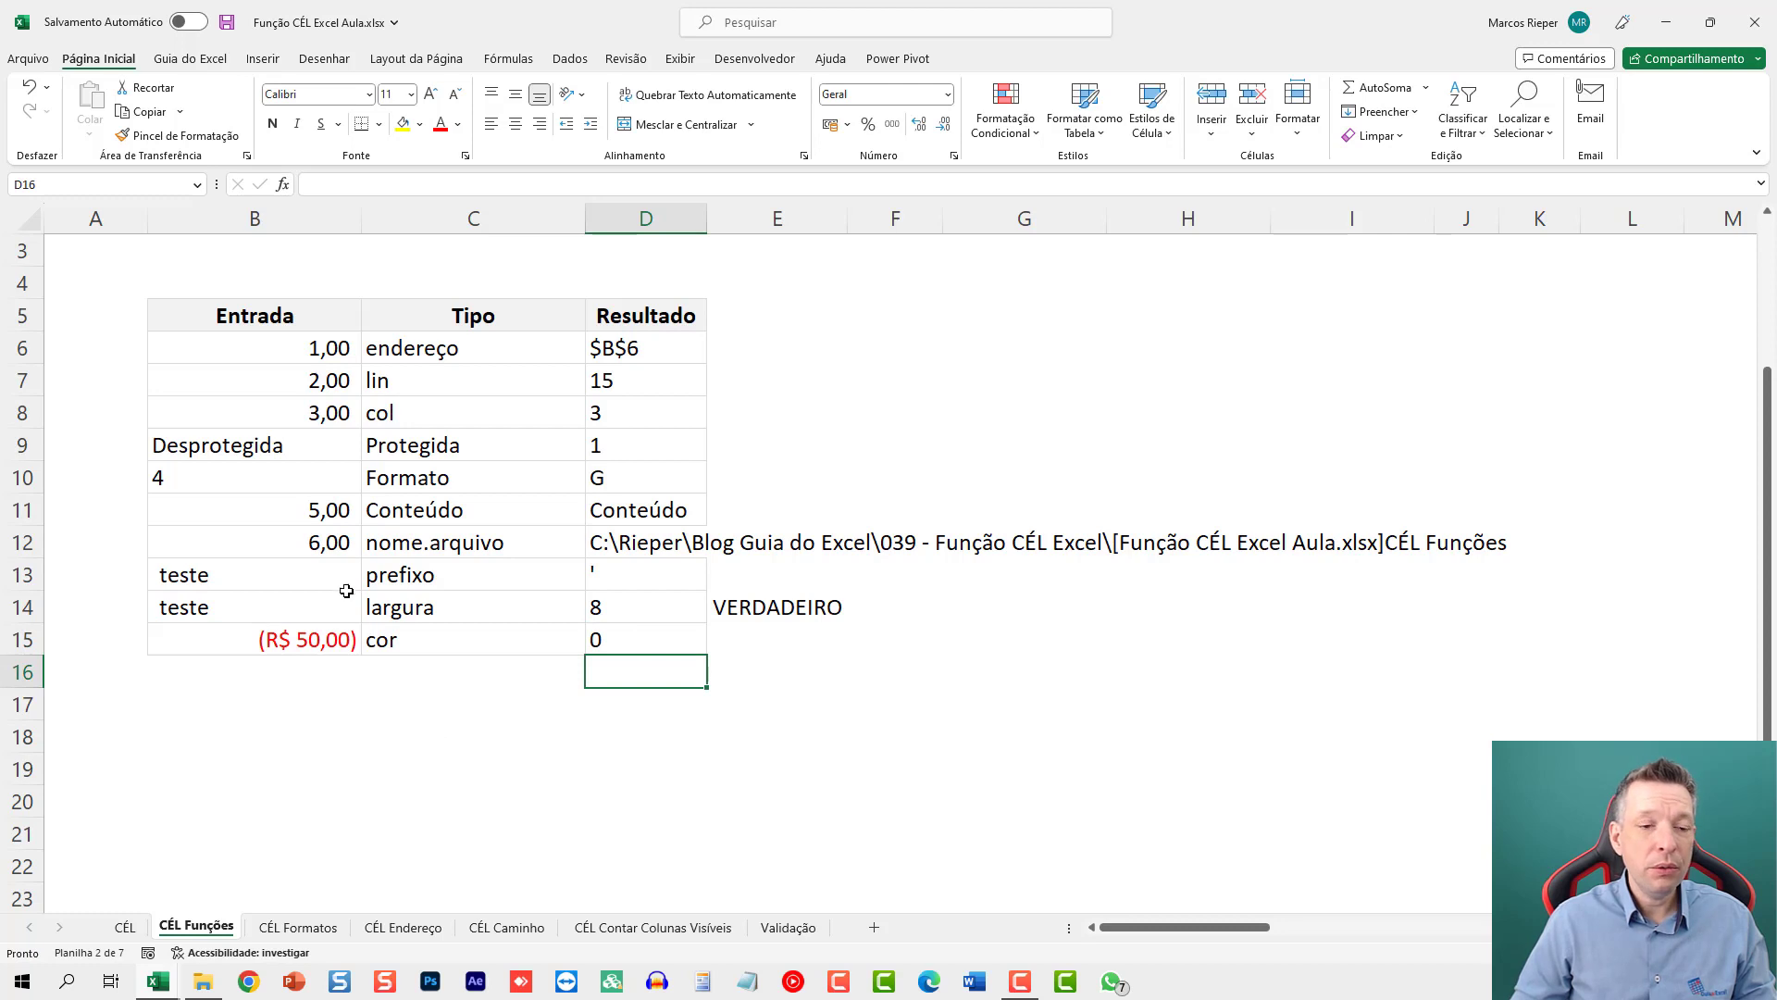
Step: Inspect B12's custom number format code without changing it, and compare it with the cor result in D15
{"action": "left_click", "coordinate": [314, 546]}
{"action": "key", "text": "ctrl+1"}
{"action": "left_click", "coordinate": [226, 673]}
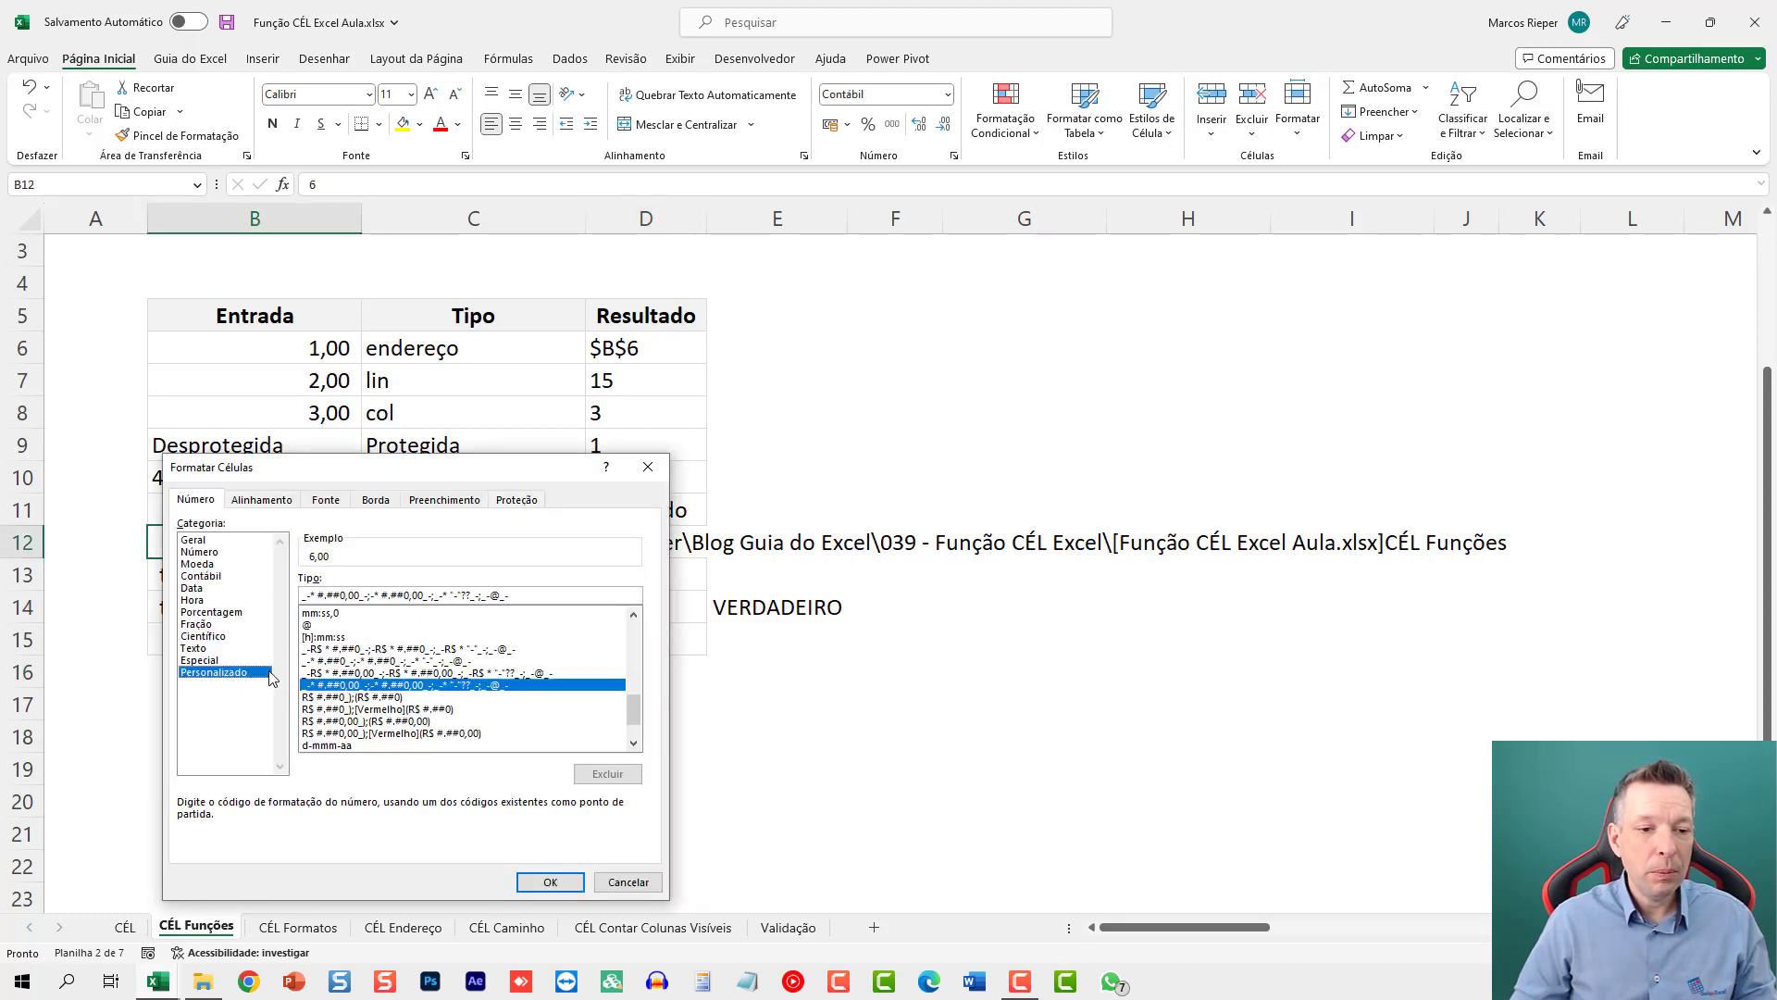
{"action": "key", "text": "Escape"}
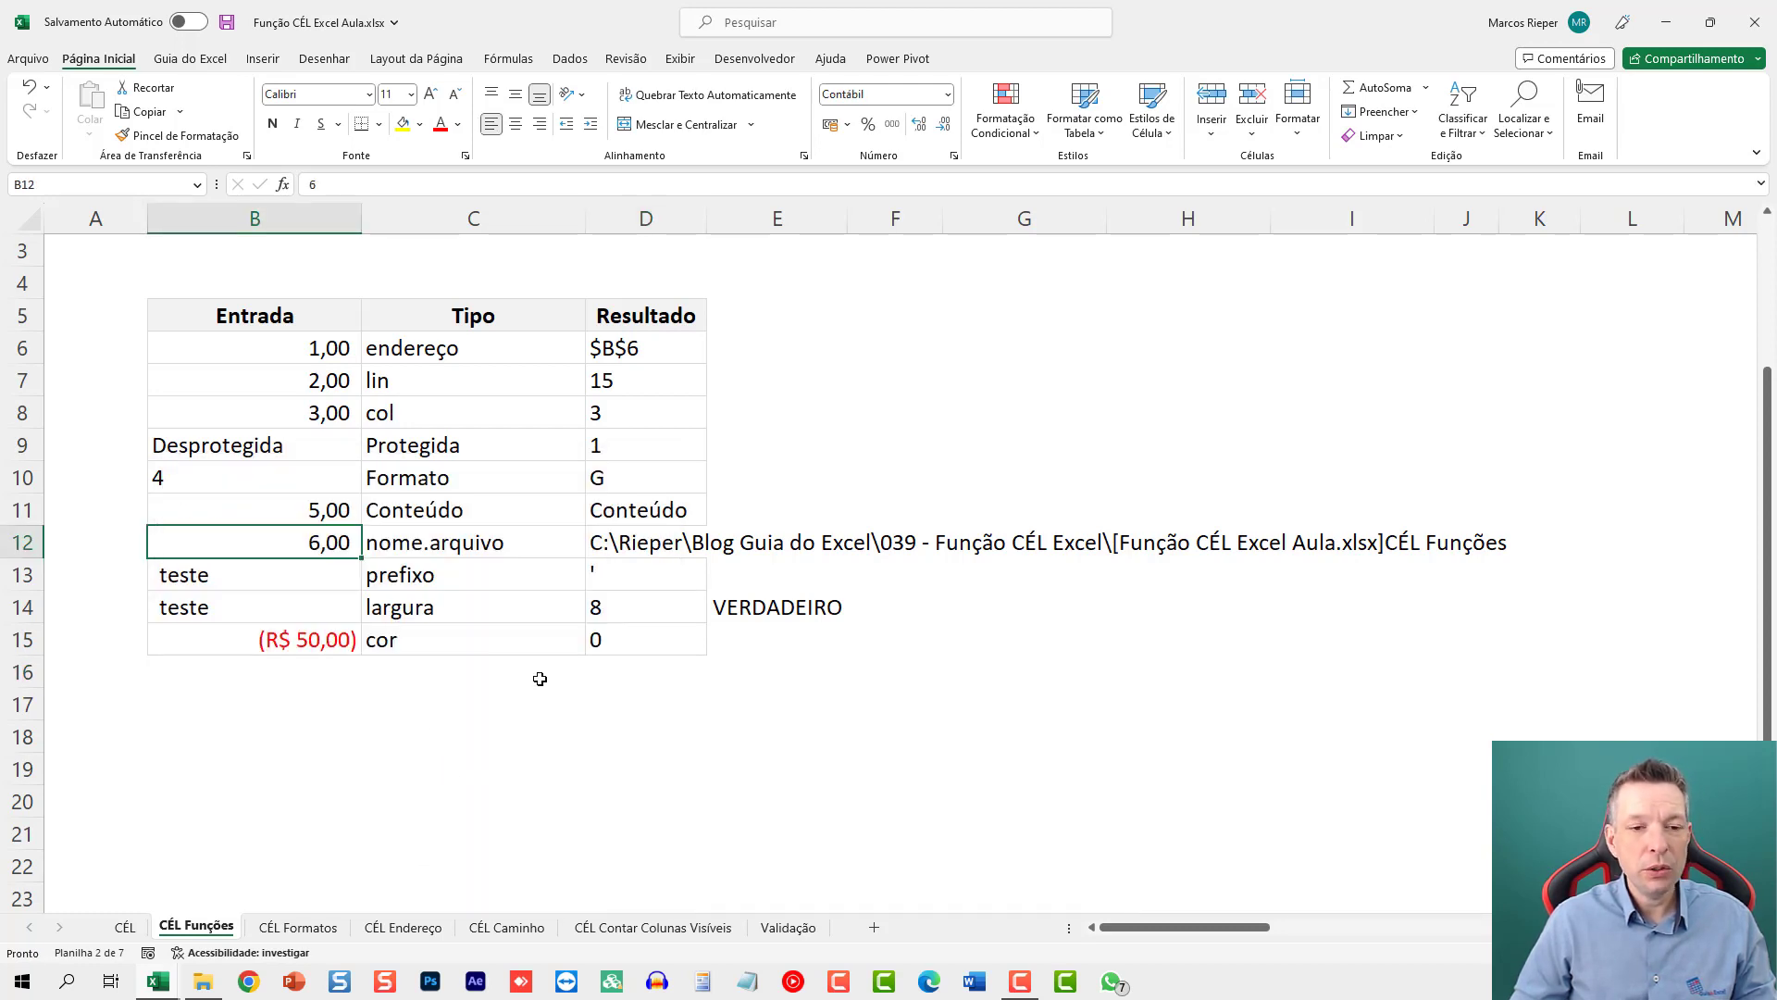
{"action": "left_click", "coordinate": [588, 643]}
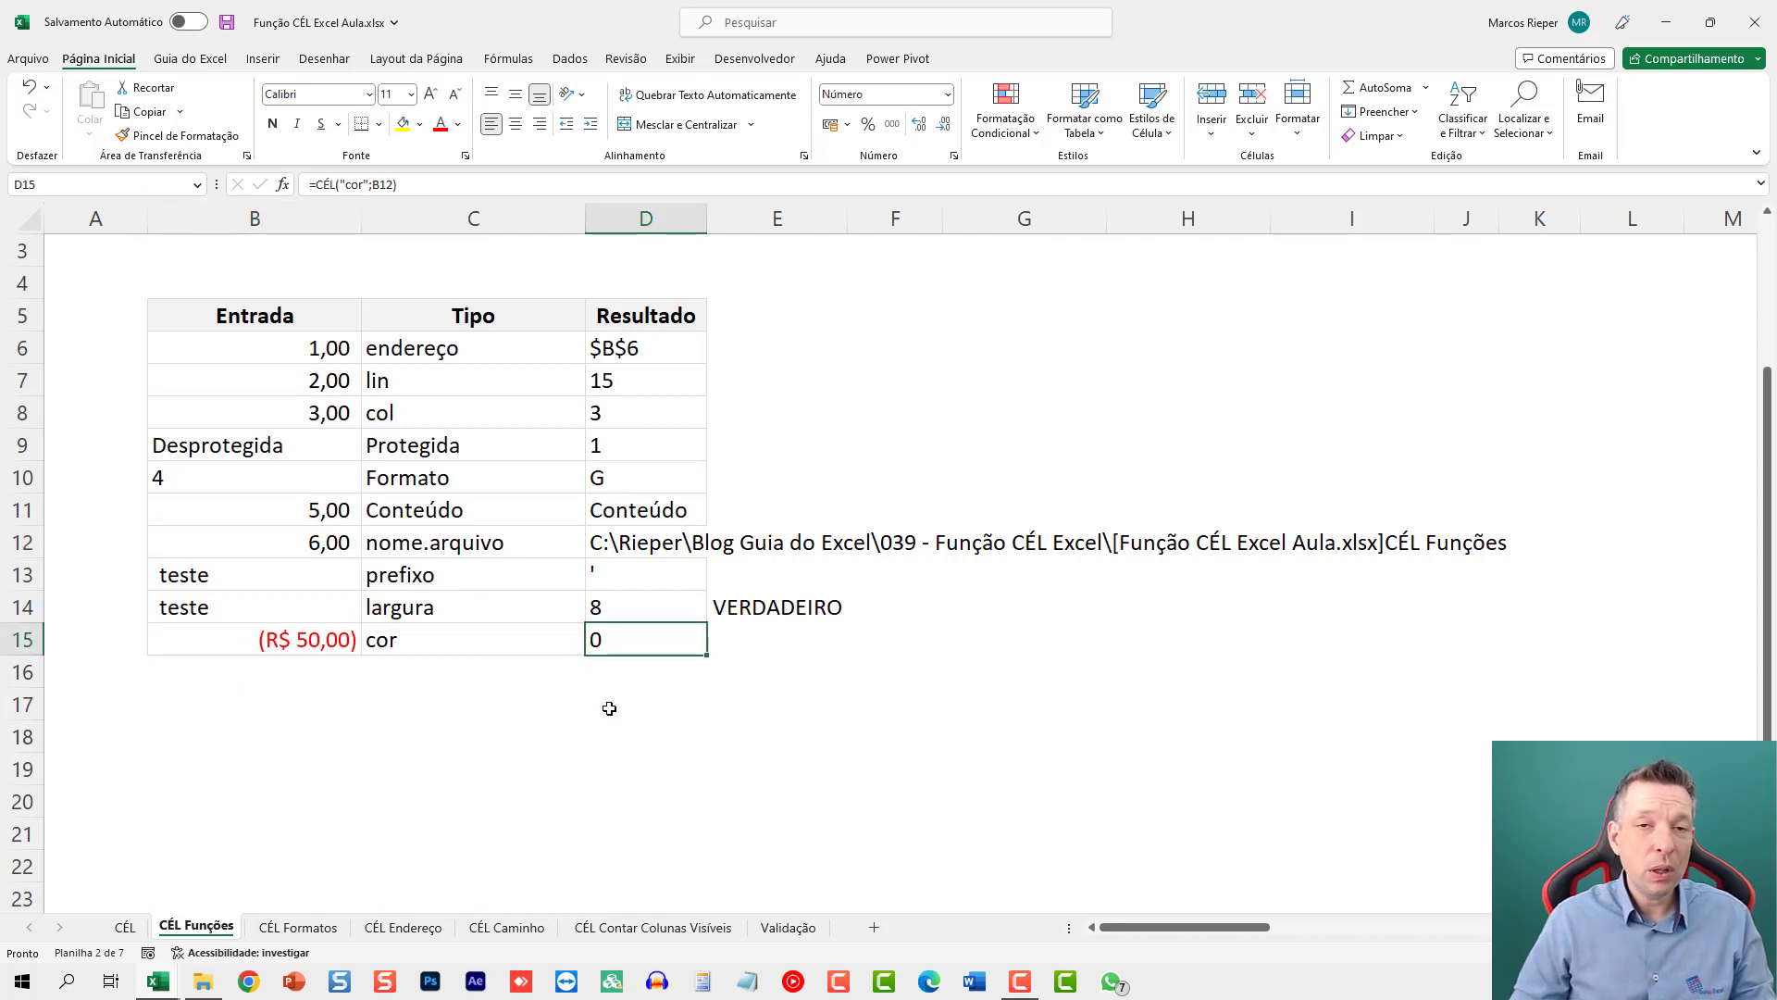
{"action": "left_click", "coordinate": [422, 637]}
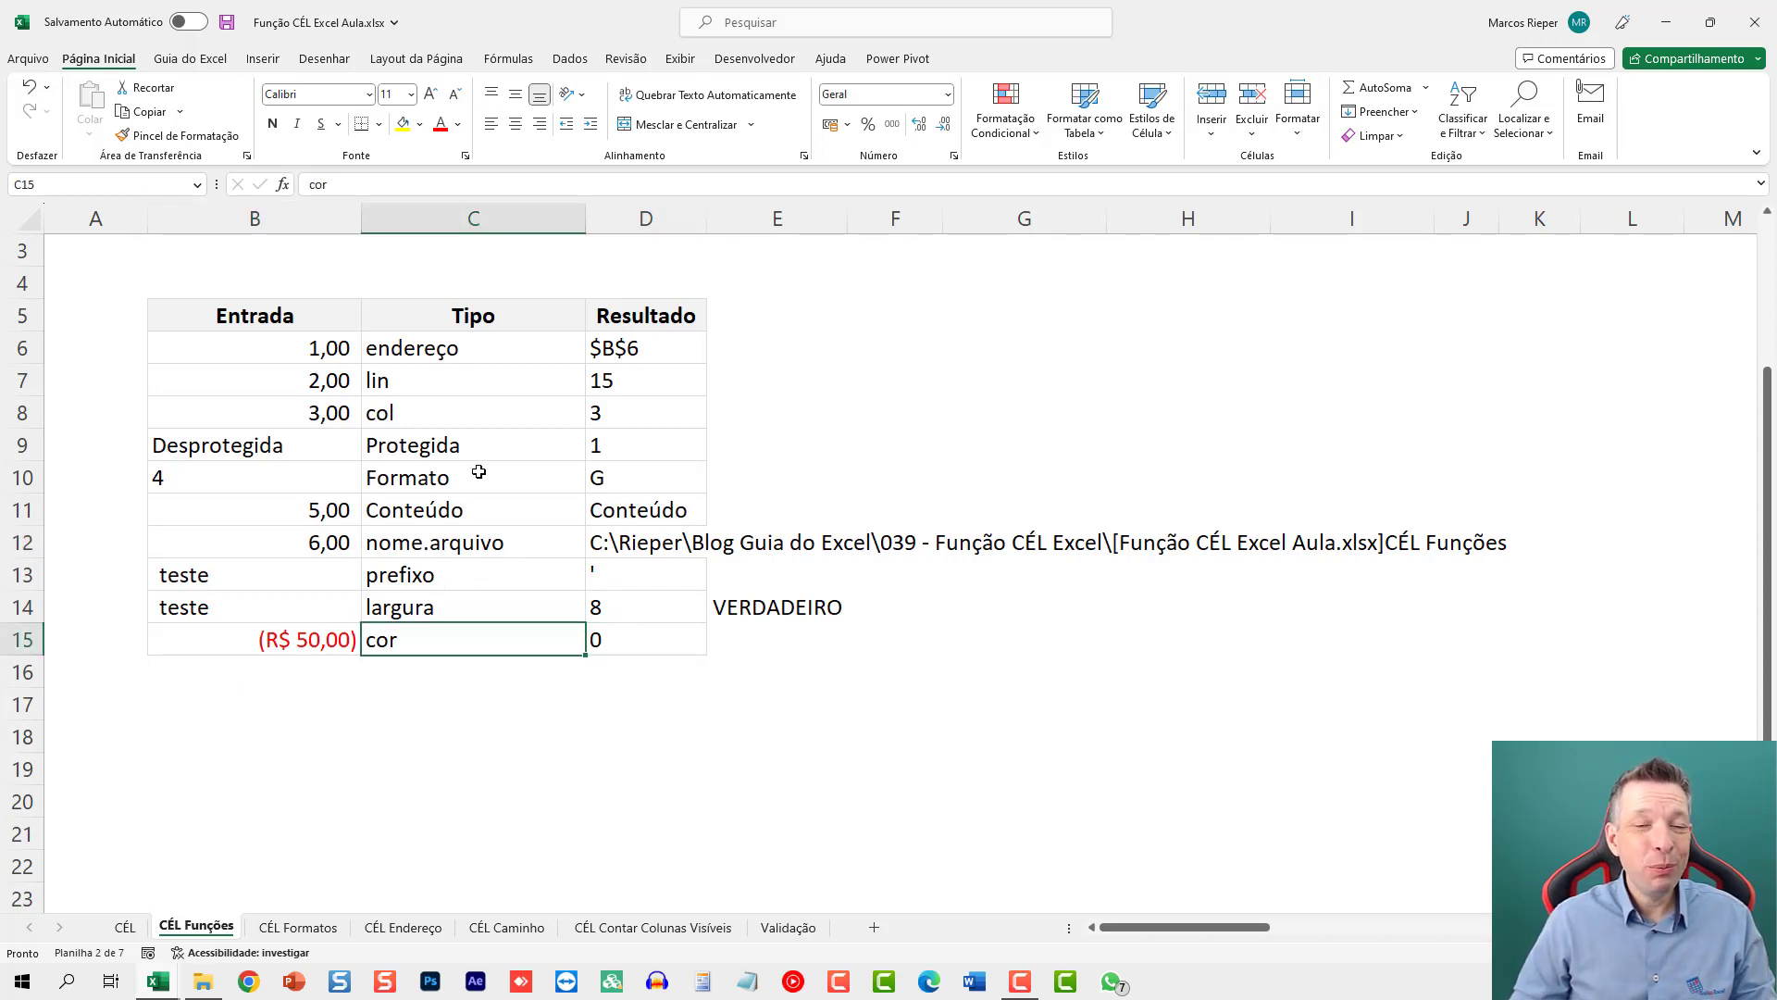
Step: Switch to the CÉL Formatos sheet and review its table of formats, return codes and test values
{"action": "scroll", "coordinate": [480, 472], "scroll_direction": "up", "scroll_amount": 1}
{"action": "left_click", "coordinate": [315, 929]}
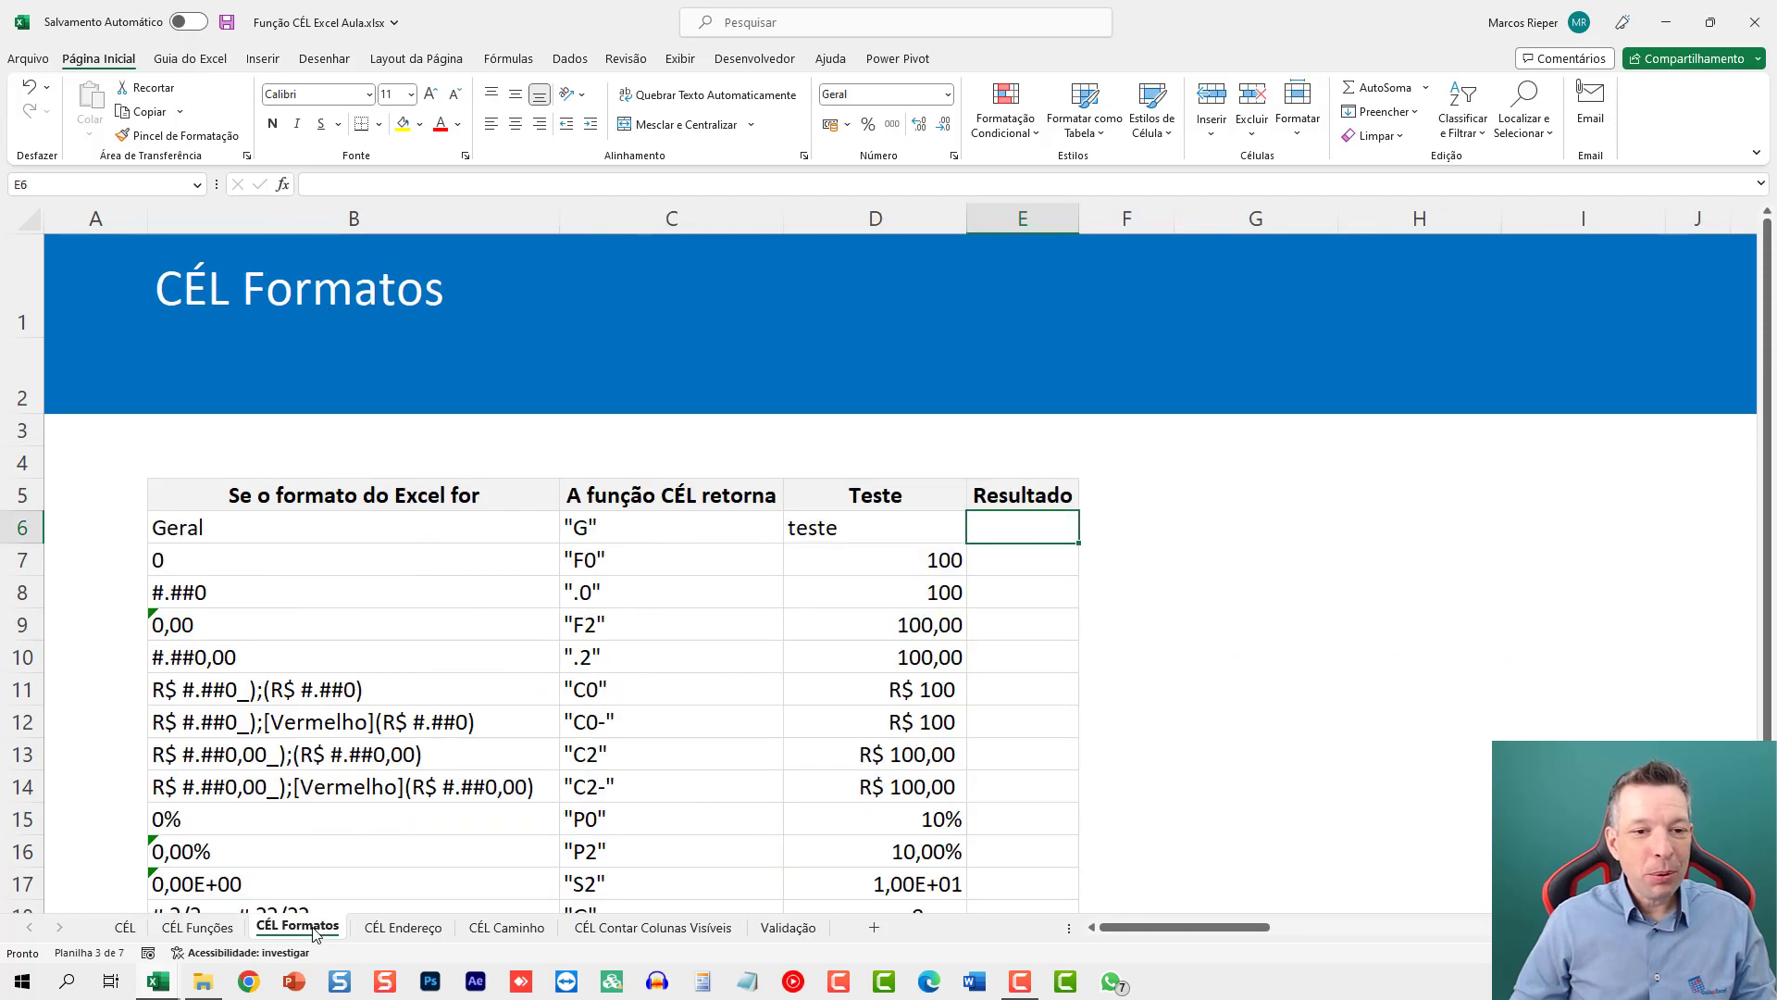
{"action": "scroll", "coordinate": [814, 650], "scroll_direction": "down", "scroll_amount": 3}
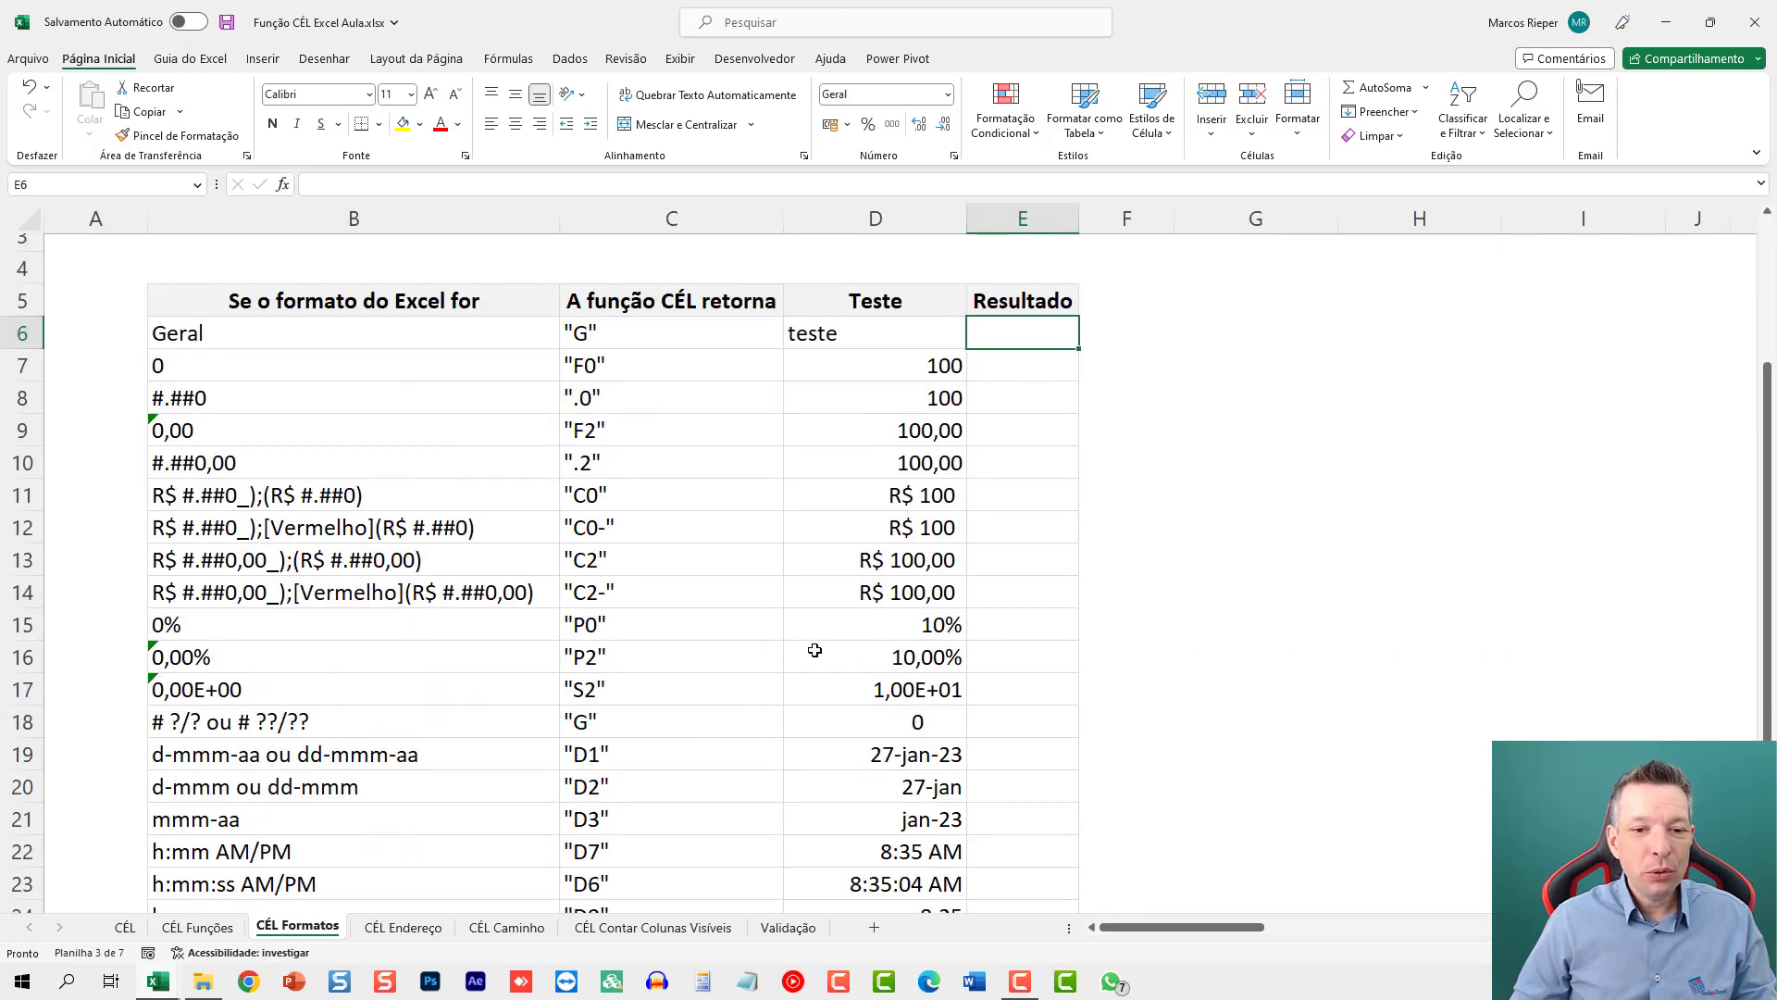
{"action": "scroll", "coordinate": [815, 650], "scroll_direction": "up", "scroll_amount": 3}
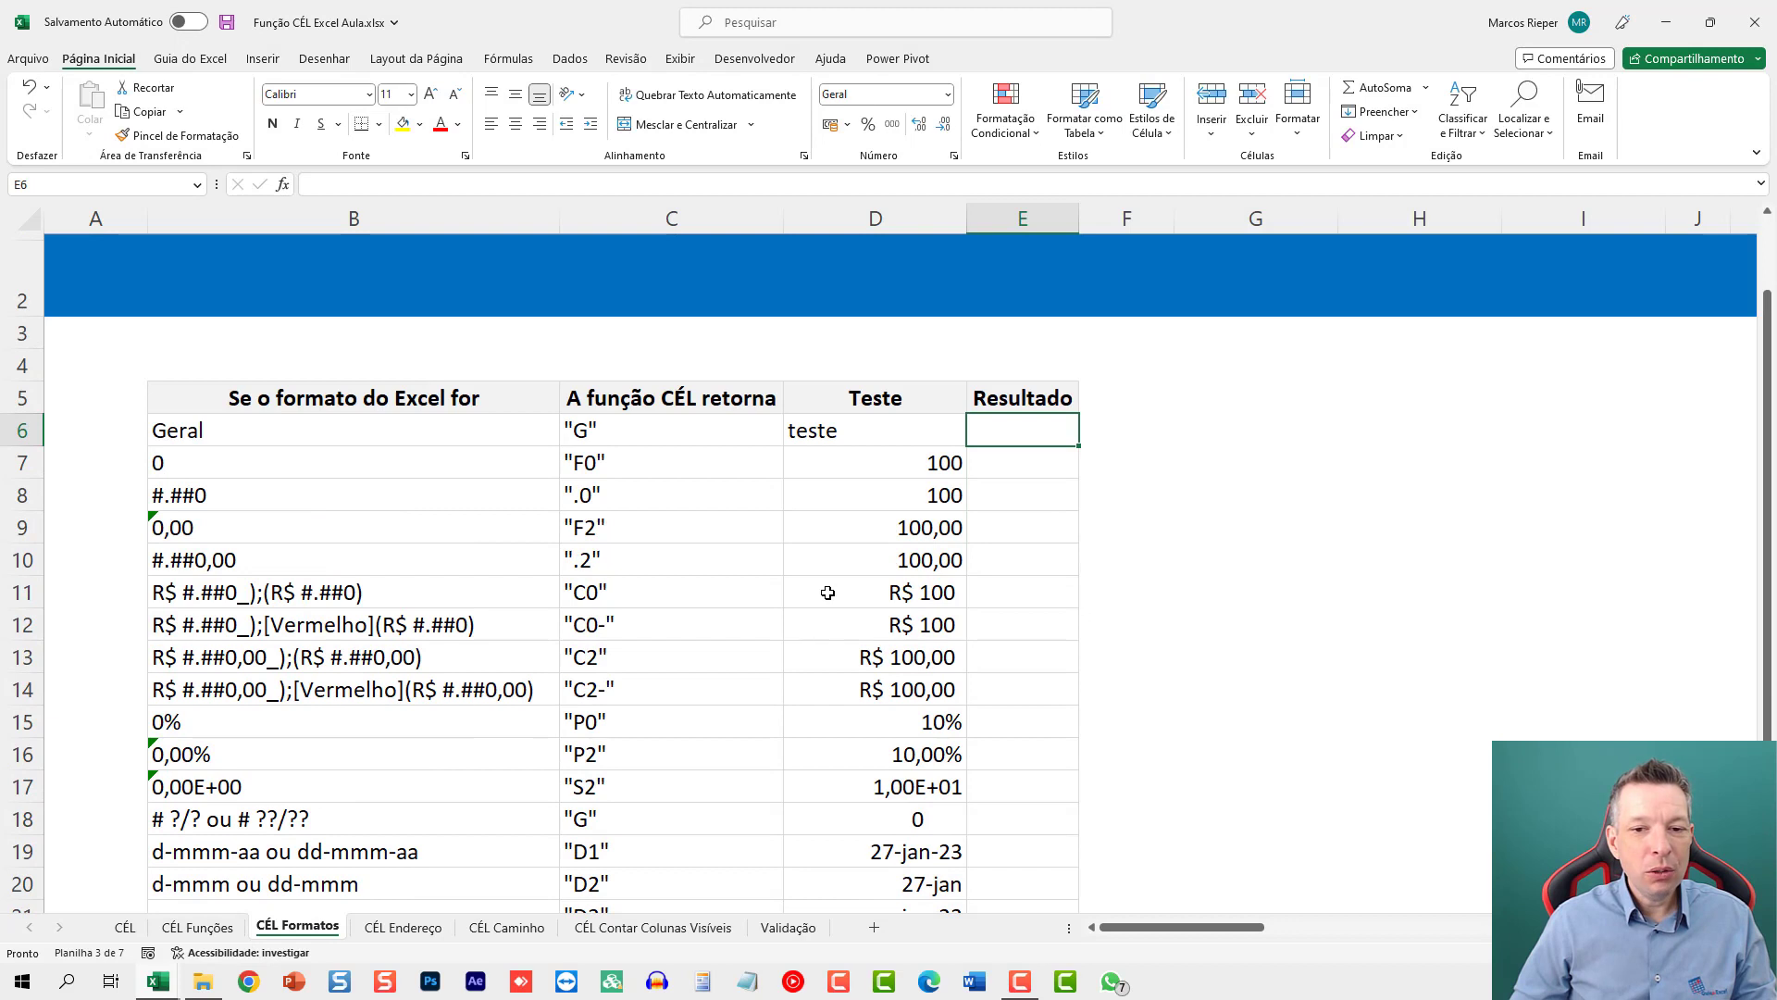
{"action": "left_click", "coordinate": [909, 434]}
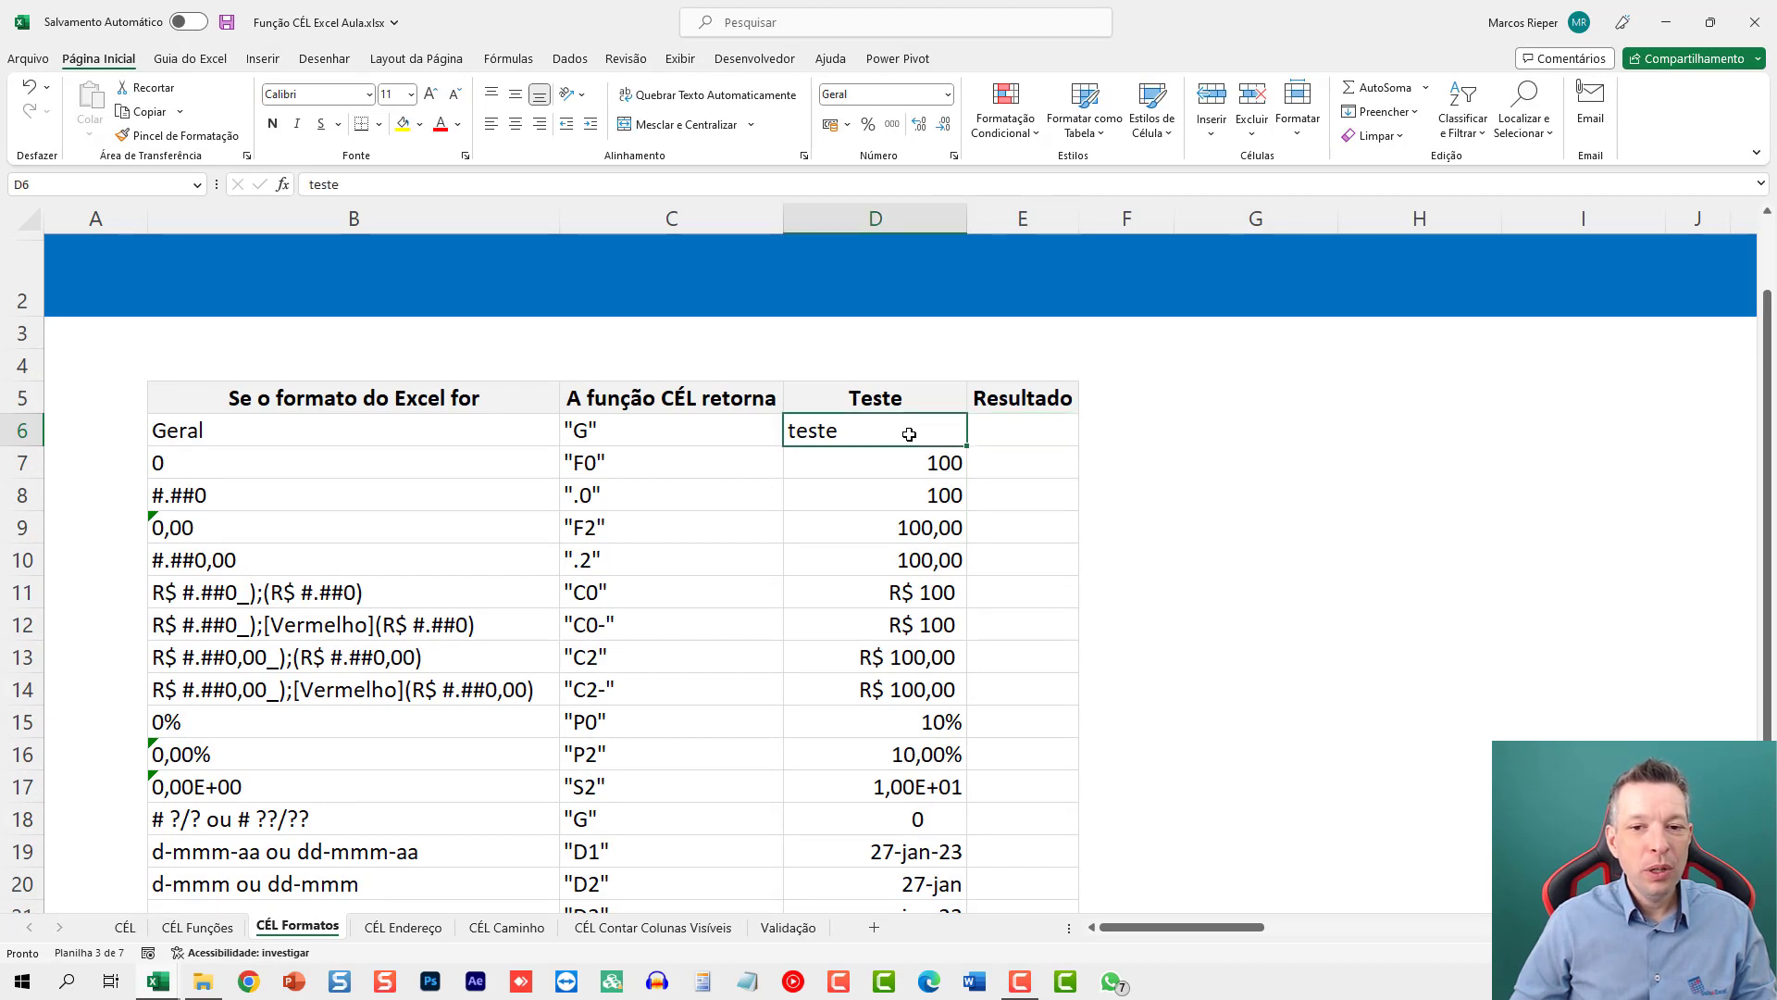
{"action": "left_click", "coordinate": [807, 458]}
{"action": "left_click", "coordinate": [897, 431]}
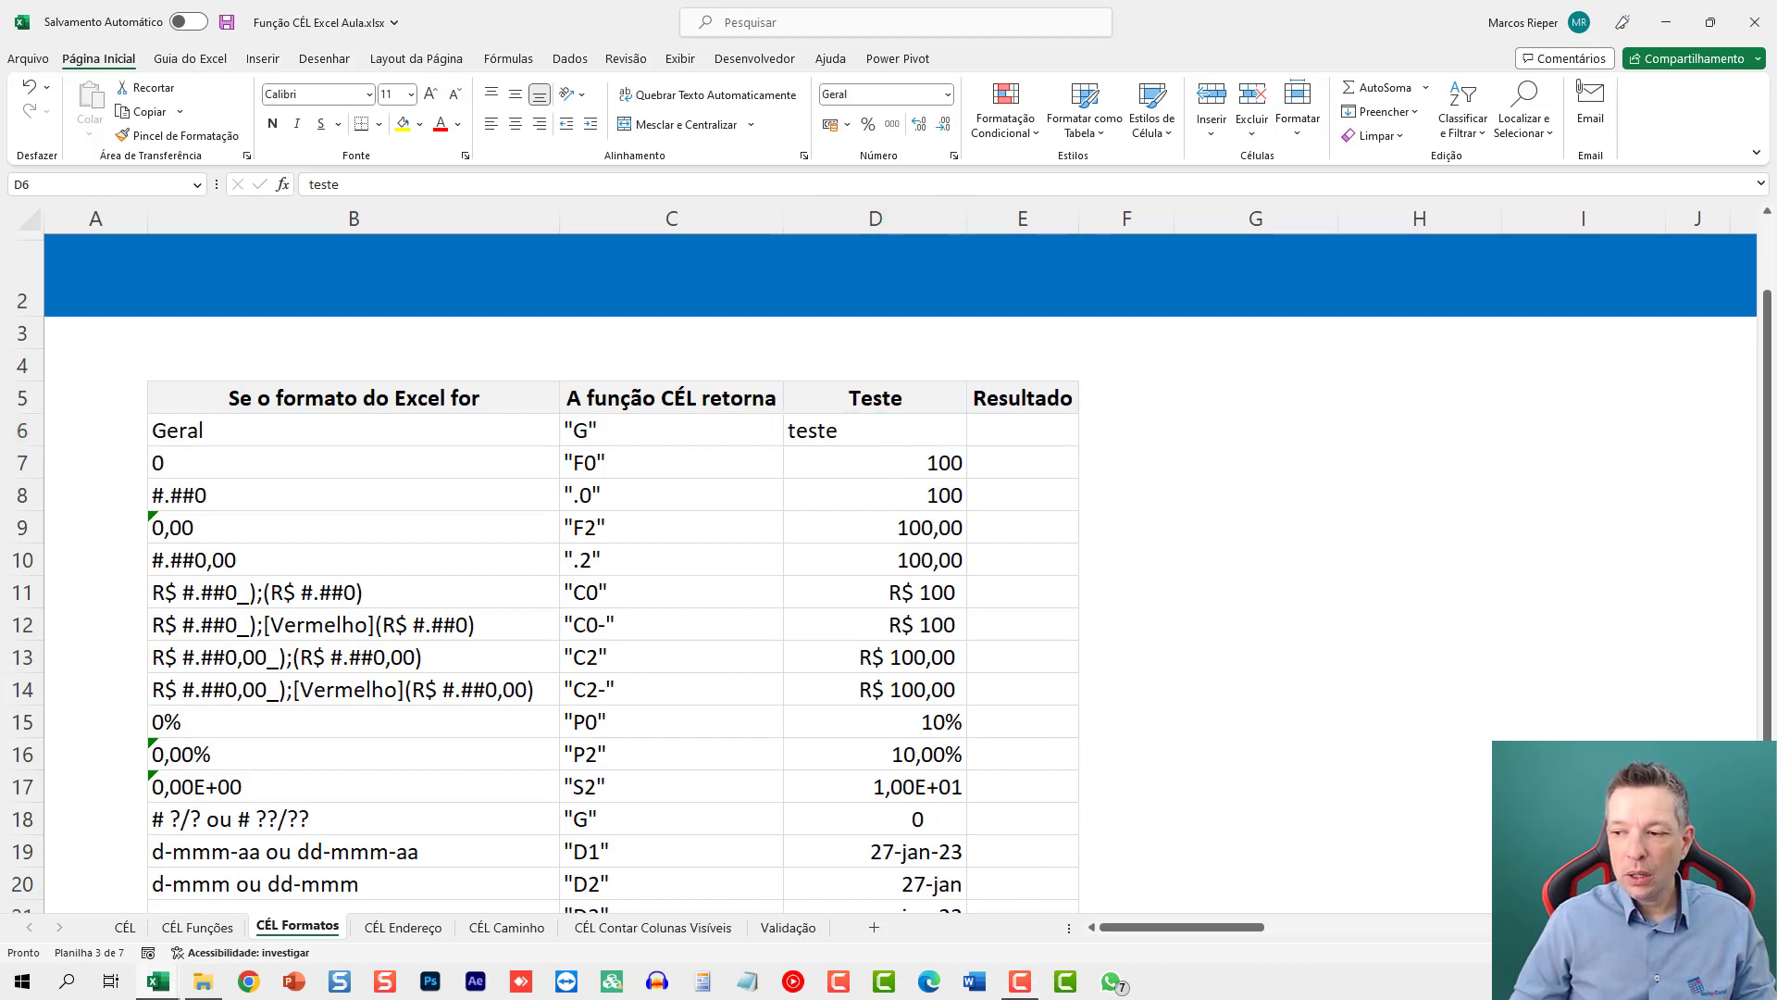
Step: Check the number format of test cell D6 against the Geral entry in B6 and its return code in C6
{"action": "left_click", "coordinate": [224, 429]}
{"action": "left_click", "coordinate": [826, 435]}
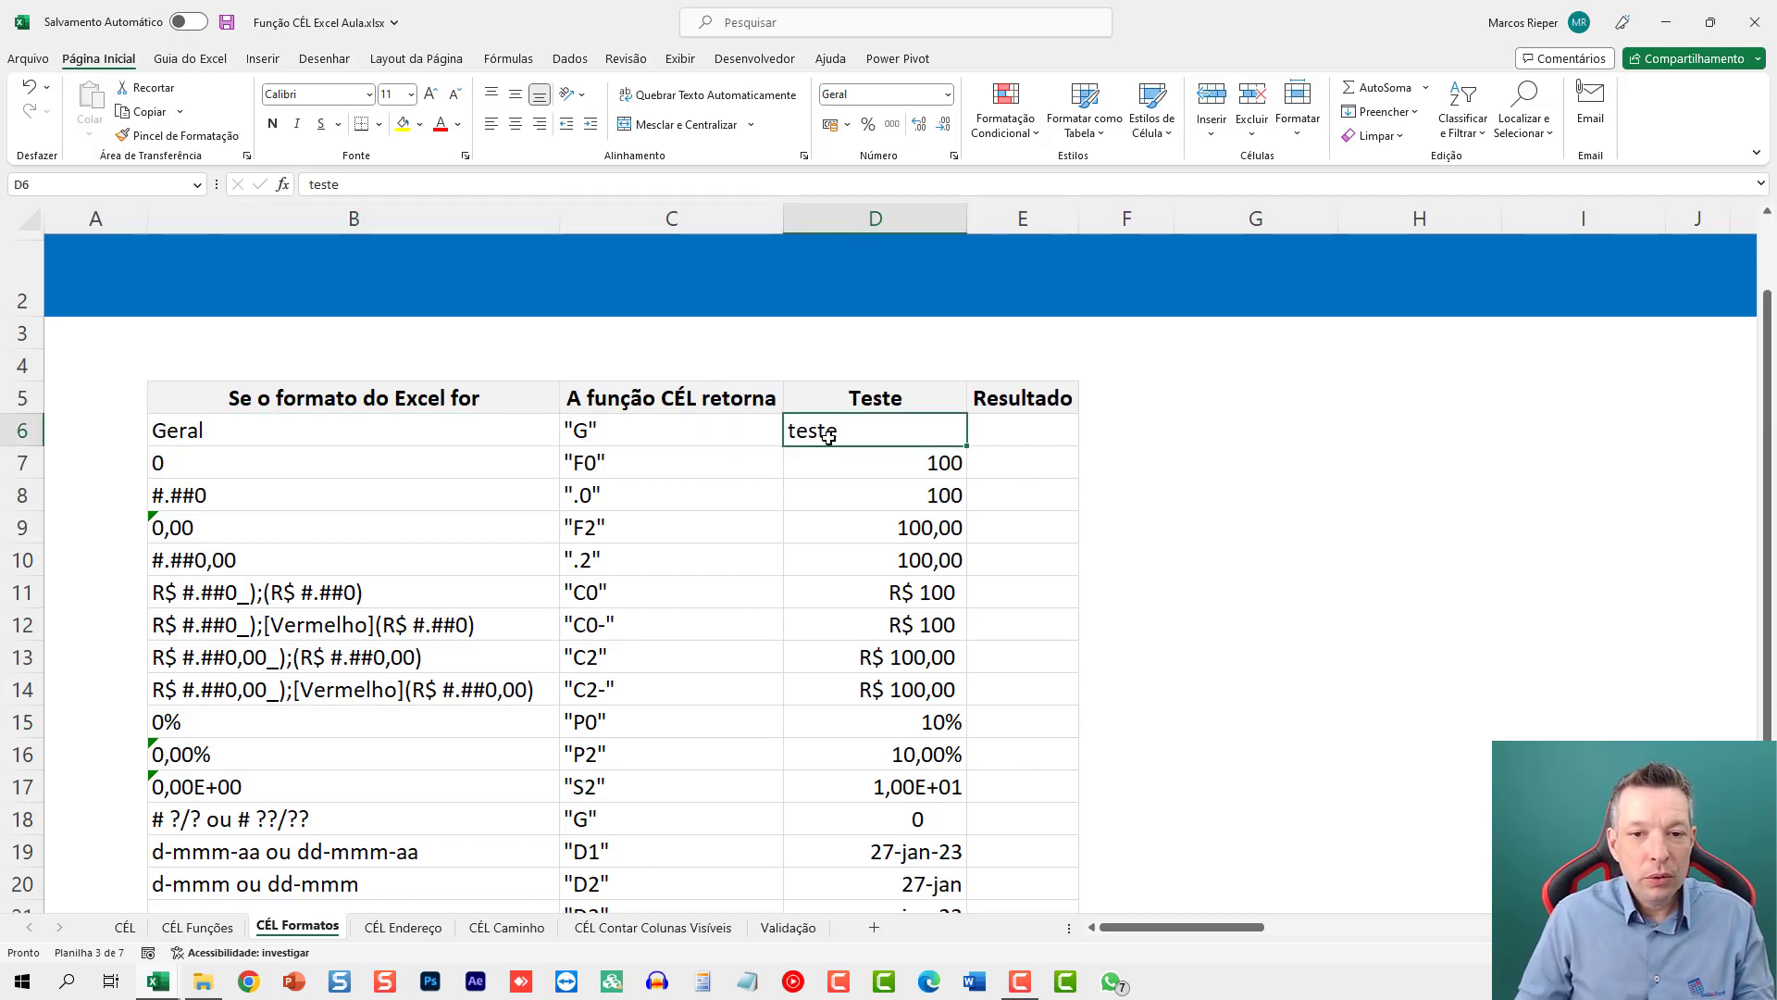
{"action": "key", "text": "ctrl+1"}
{"action": "key", "text": "Escape"}
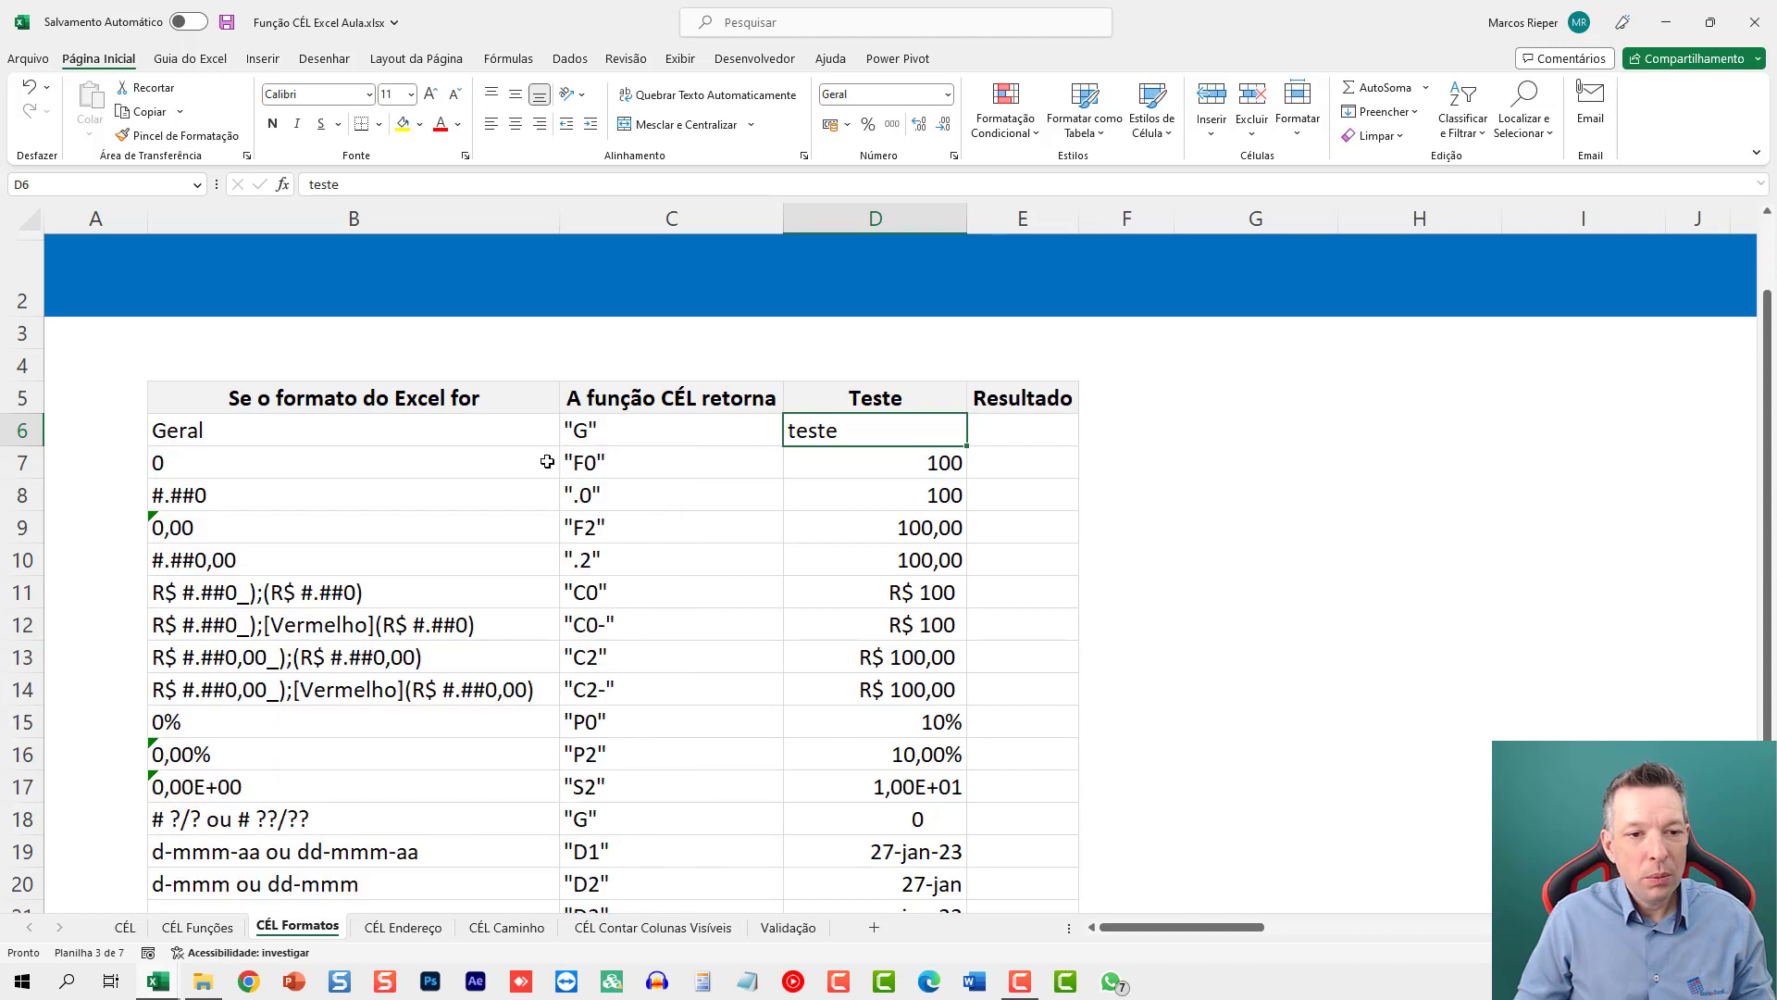
{"action": "left_click", "coordinate": [698, 434]}
Step: Check the number format of cell B7 and compare its entry with the return code in C7
{"action": "left_click", "coordinate": [258, 476]}
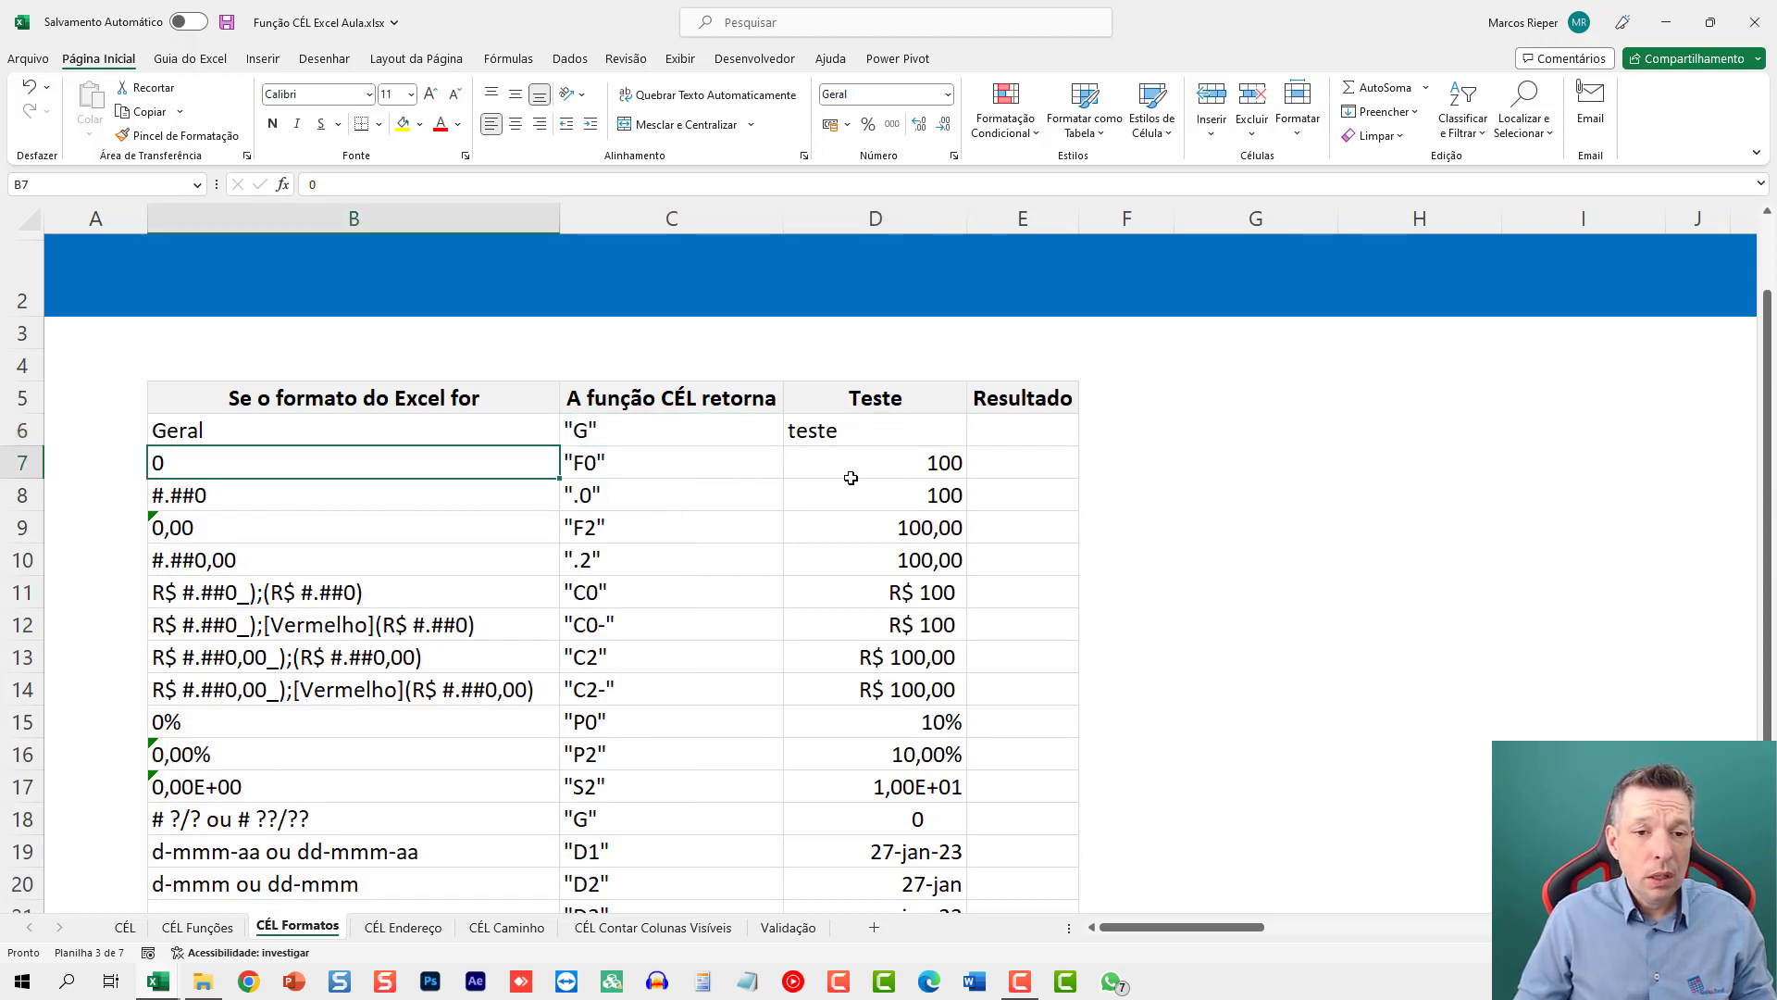
{"action": "key", "text": "ctrl+1"}
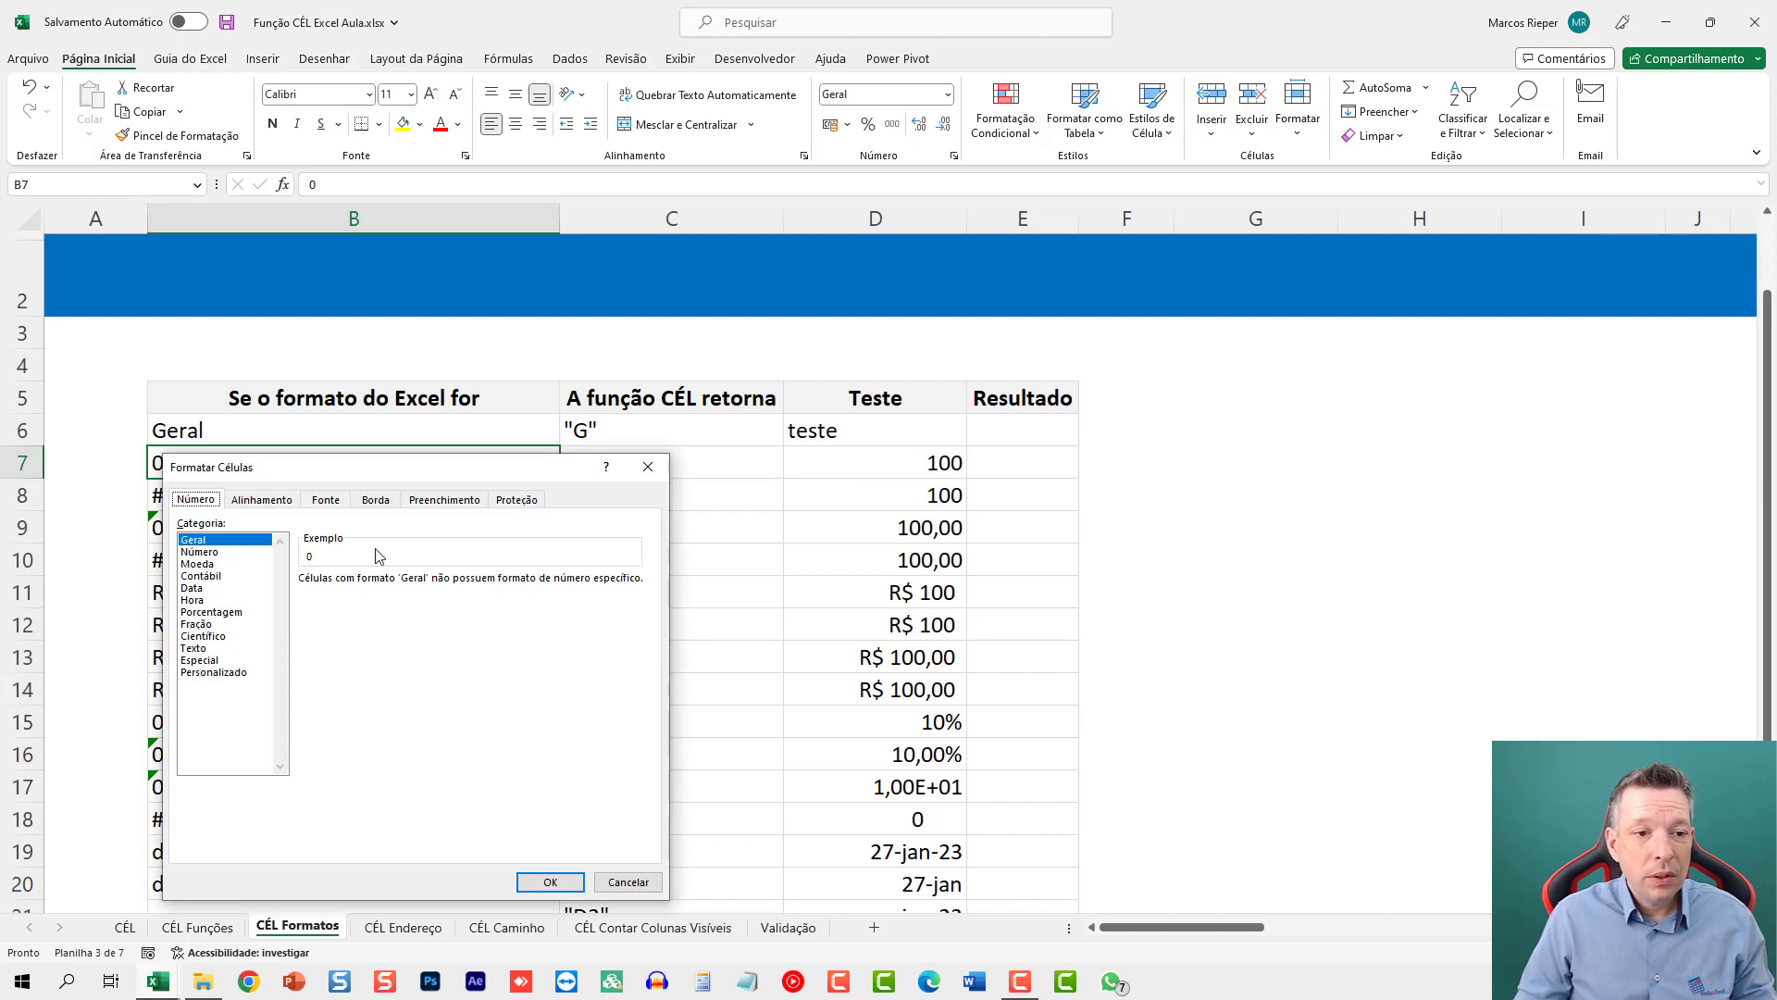
{"action": "key", "text": "Escape"}
{"action": "left_click", "coordinate": [635, 463]}
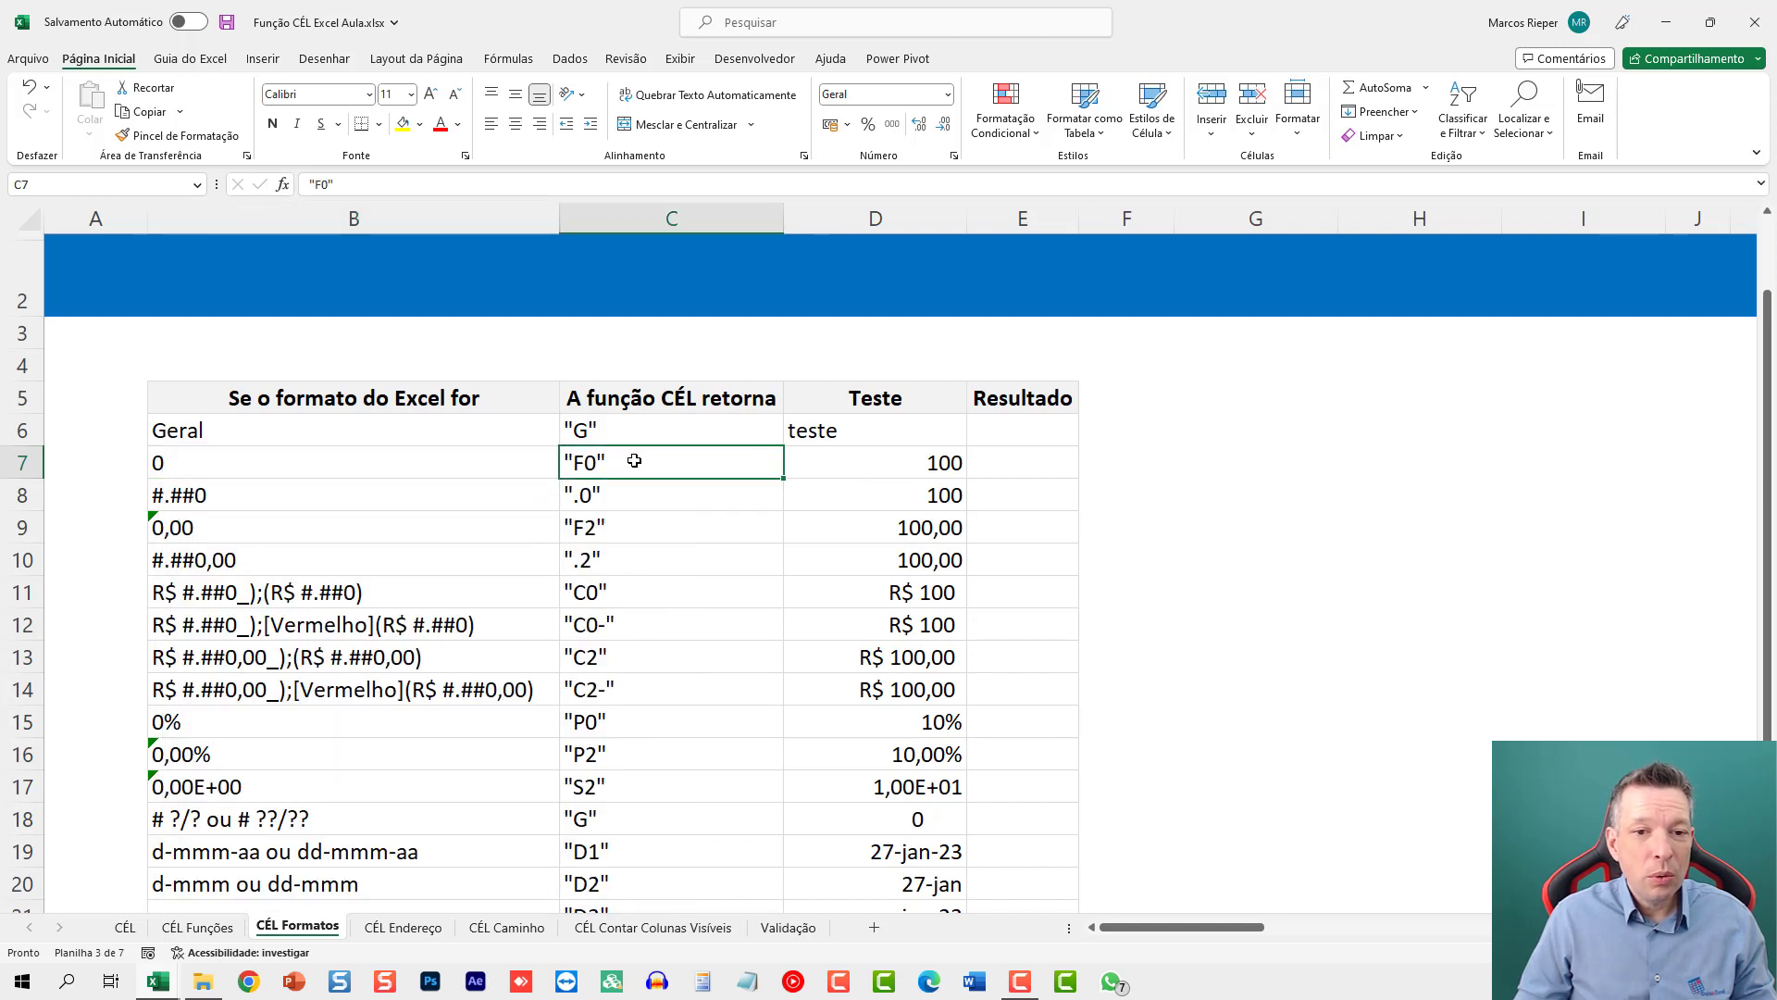
{"action": "left_click", "coordinate": [185, 461]}
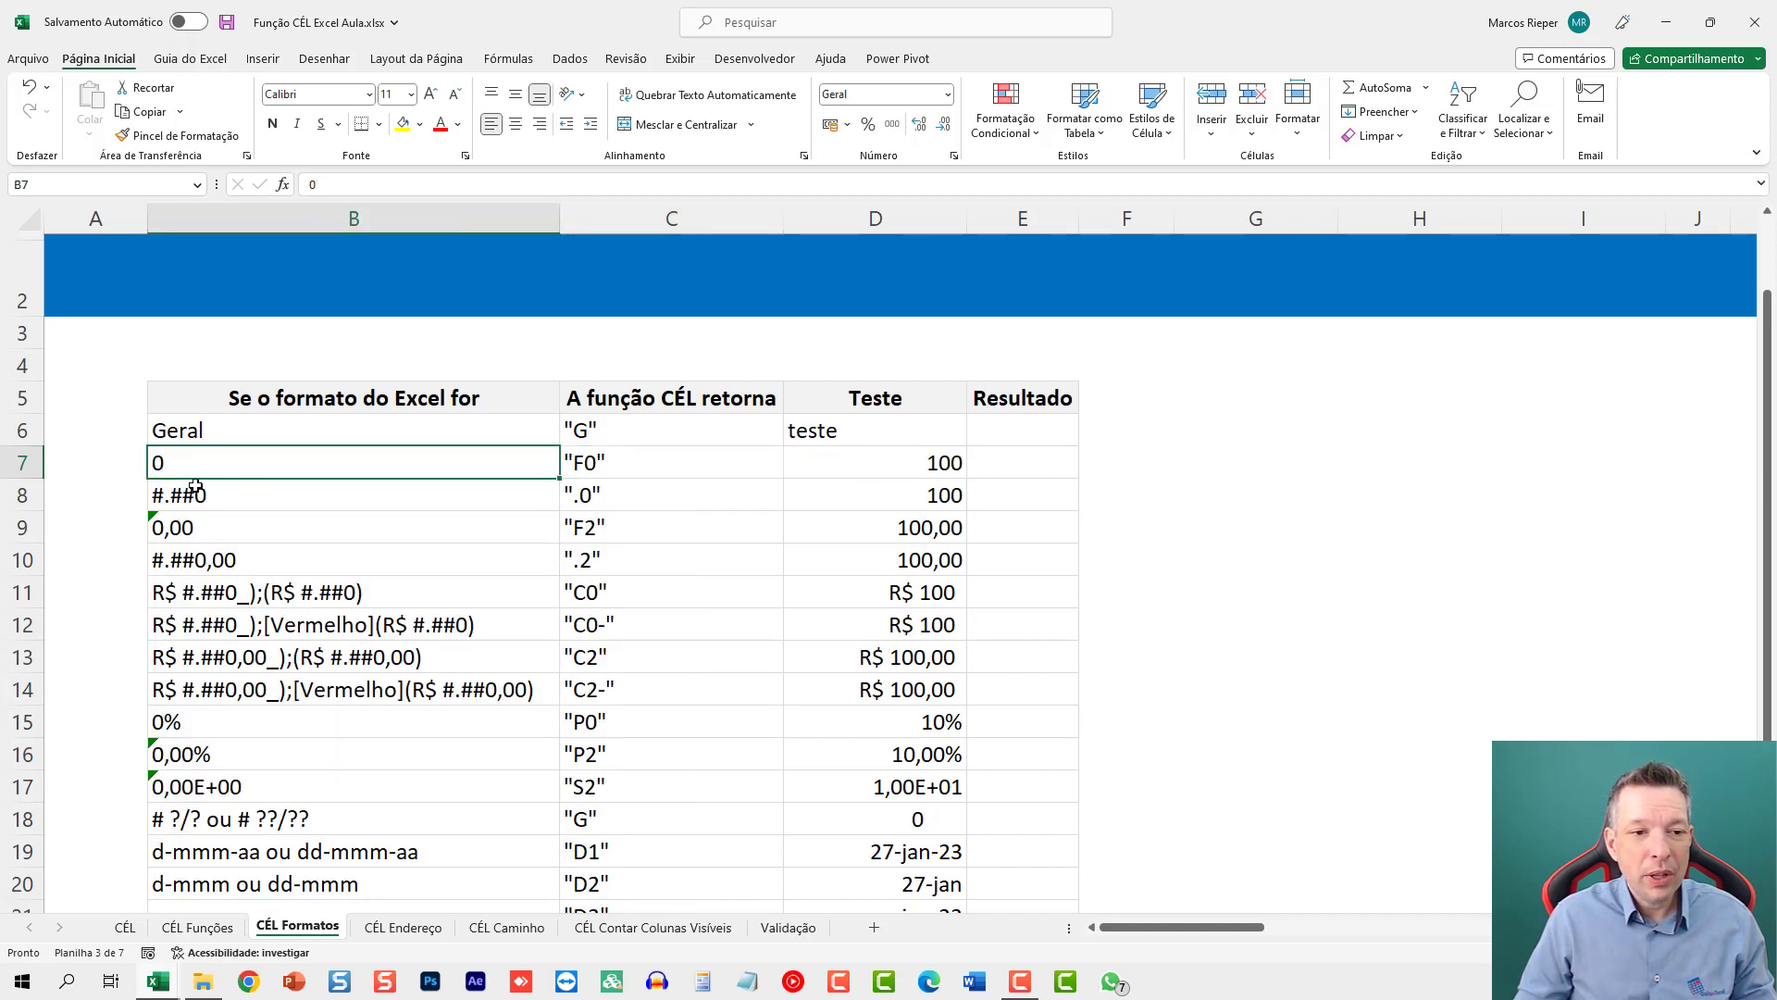
{"action": "left_click", "coordinate": [673, 457]}
Step: Try applying the custom number format 0 to cell B7, and undo the change
{"action": "left_click", "coordinate": [255, 463]}
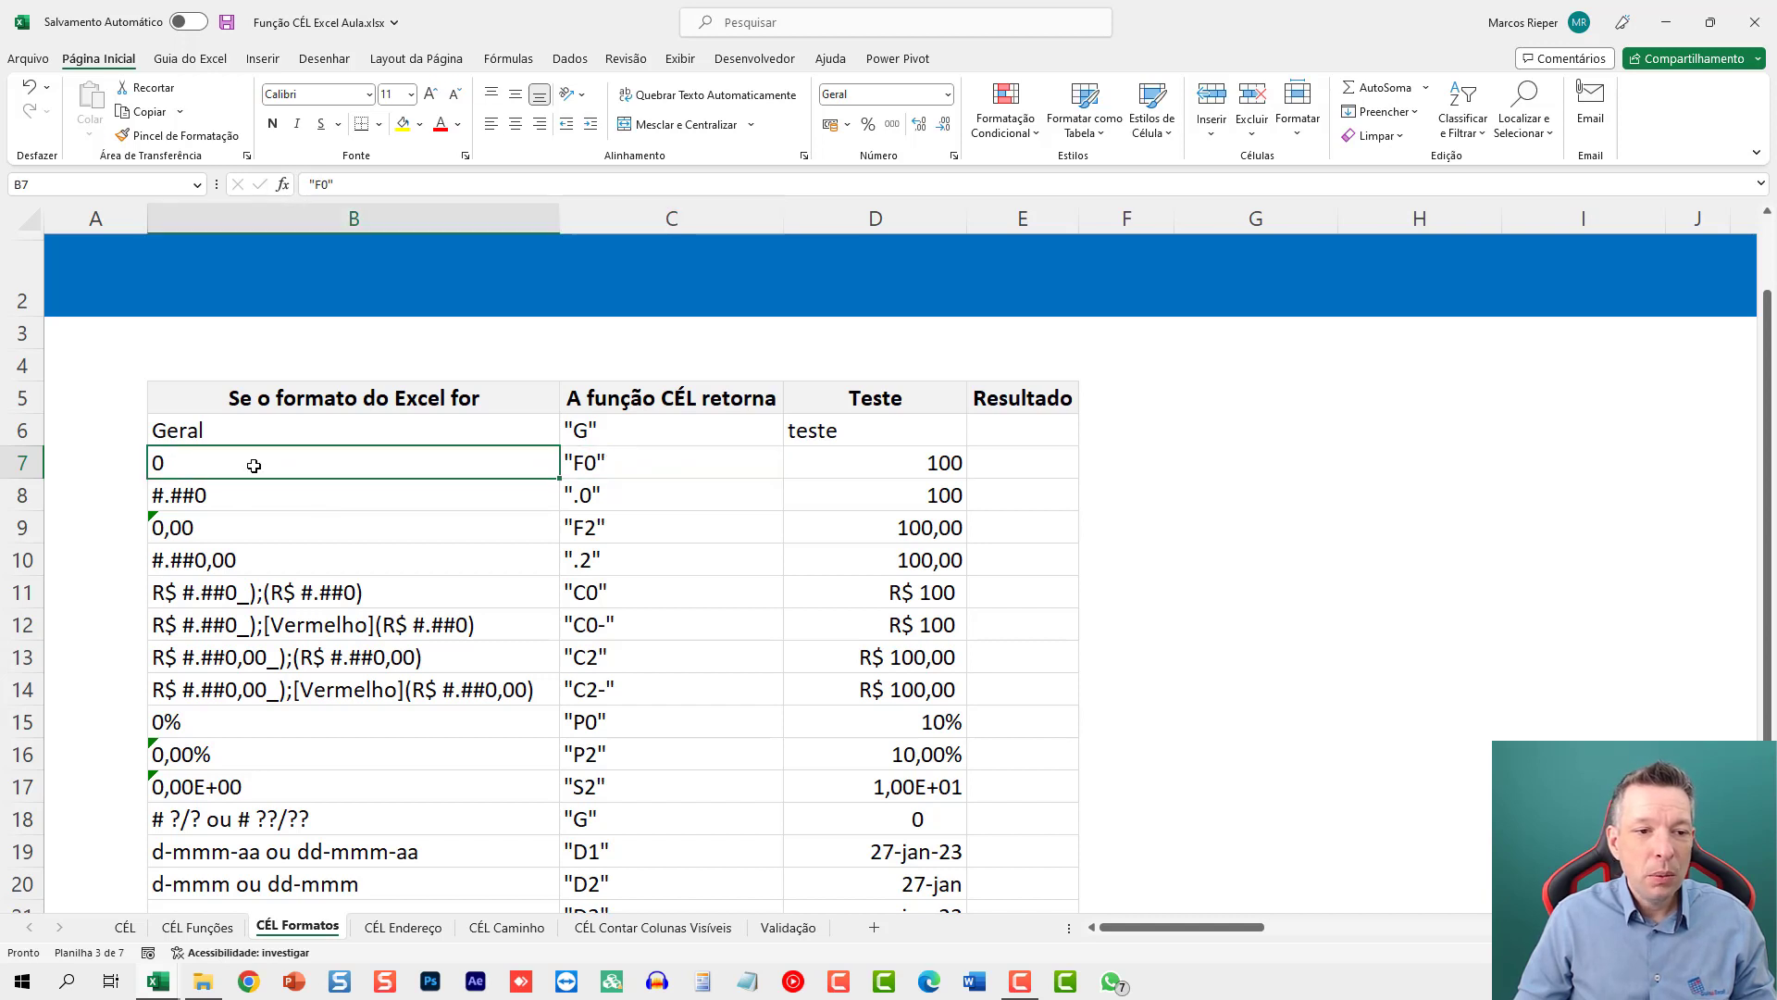
{"action": "key", "text": "ctrl+1"}
{"action": "left_click", "coordinate": [222, 659]}
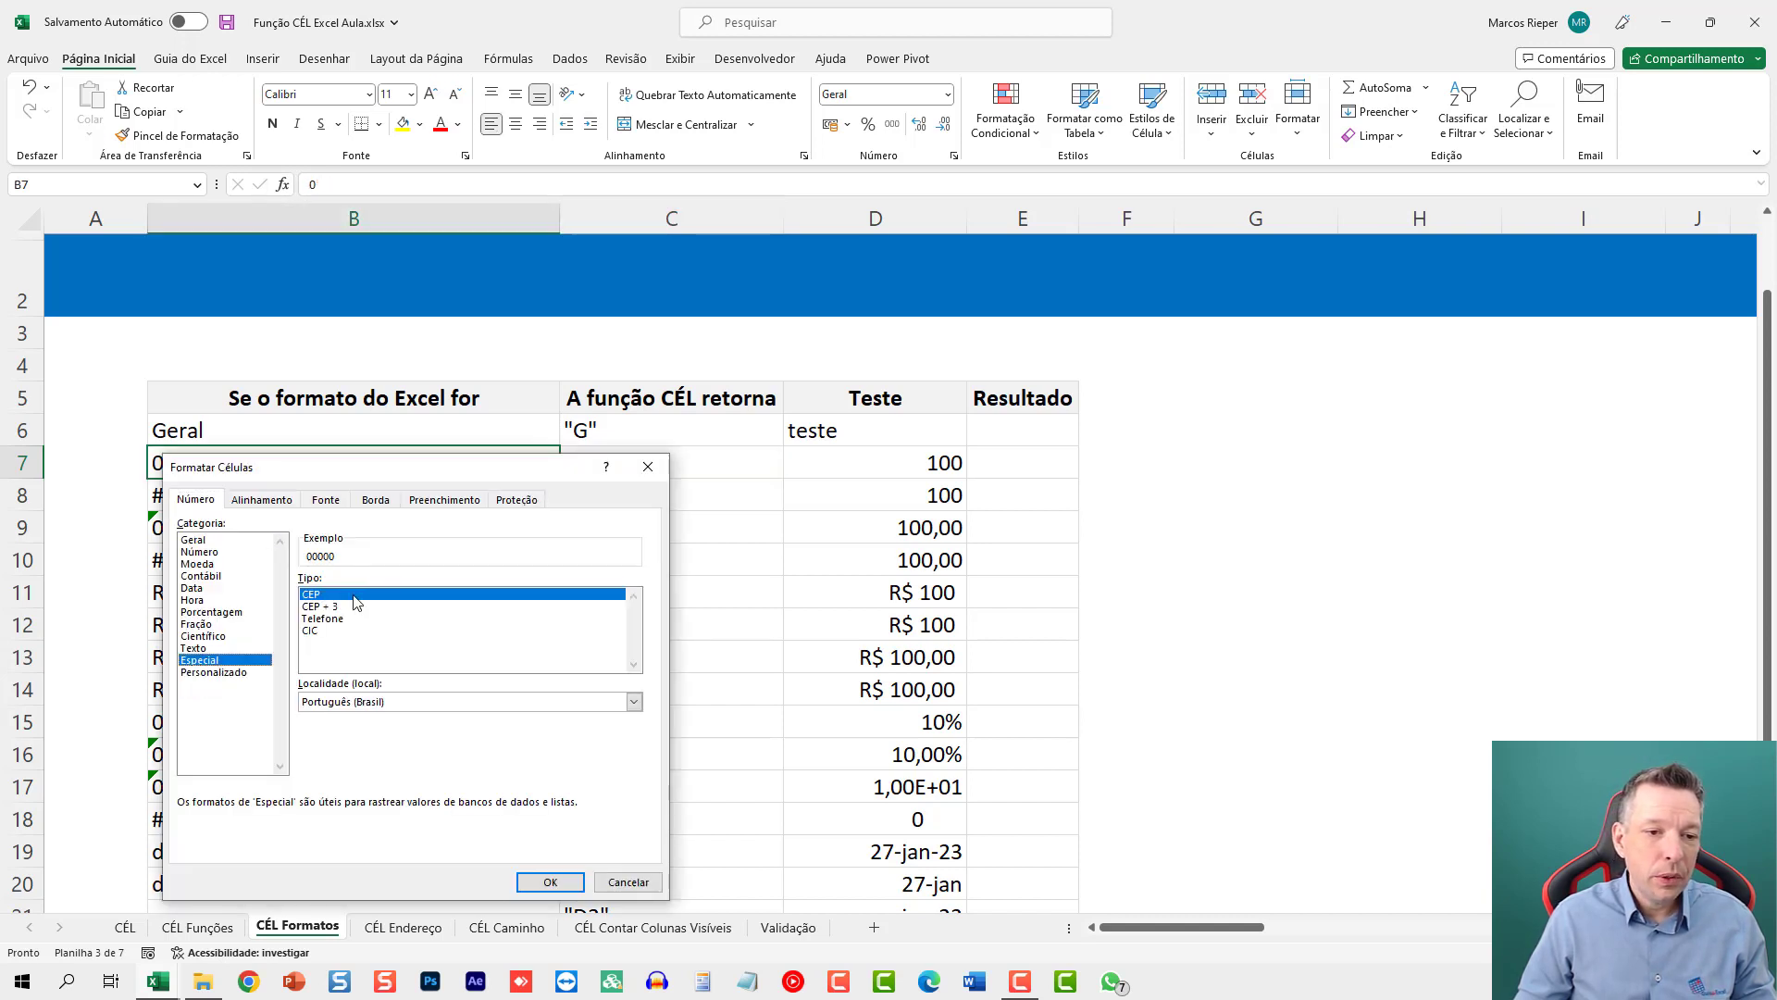
{"action": "left_click", "coordinate": [226, 673]}
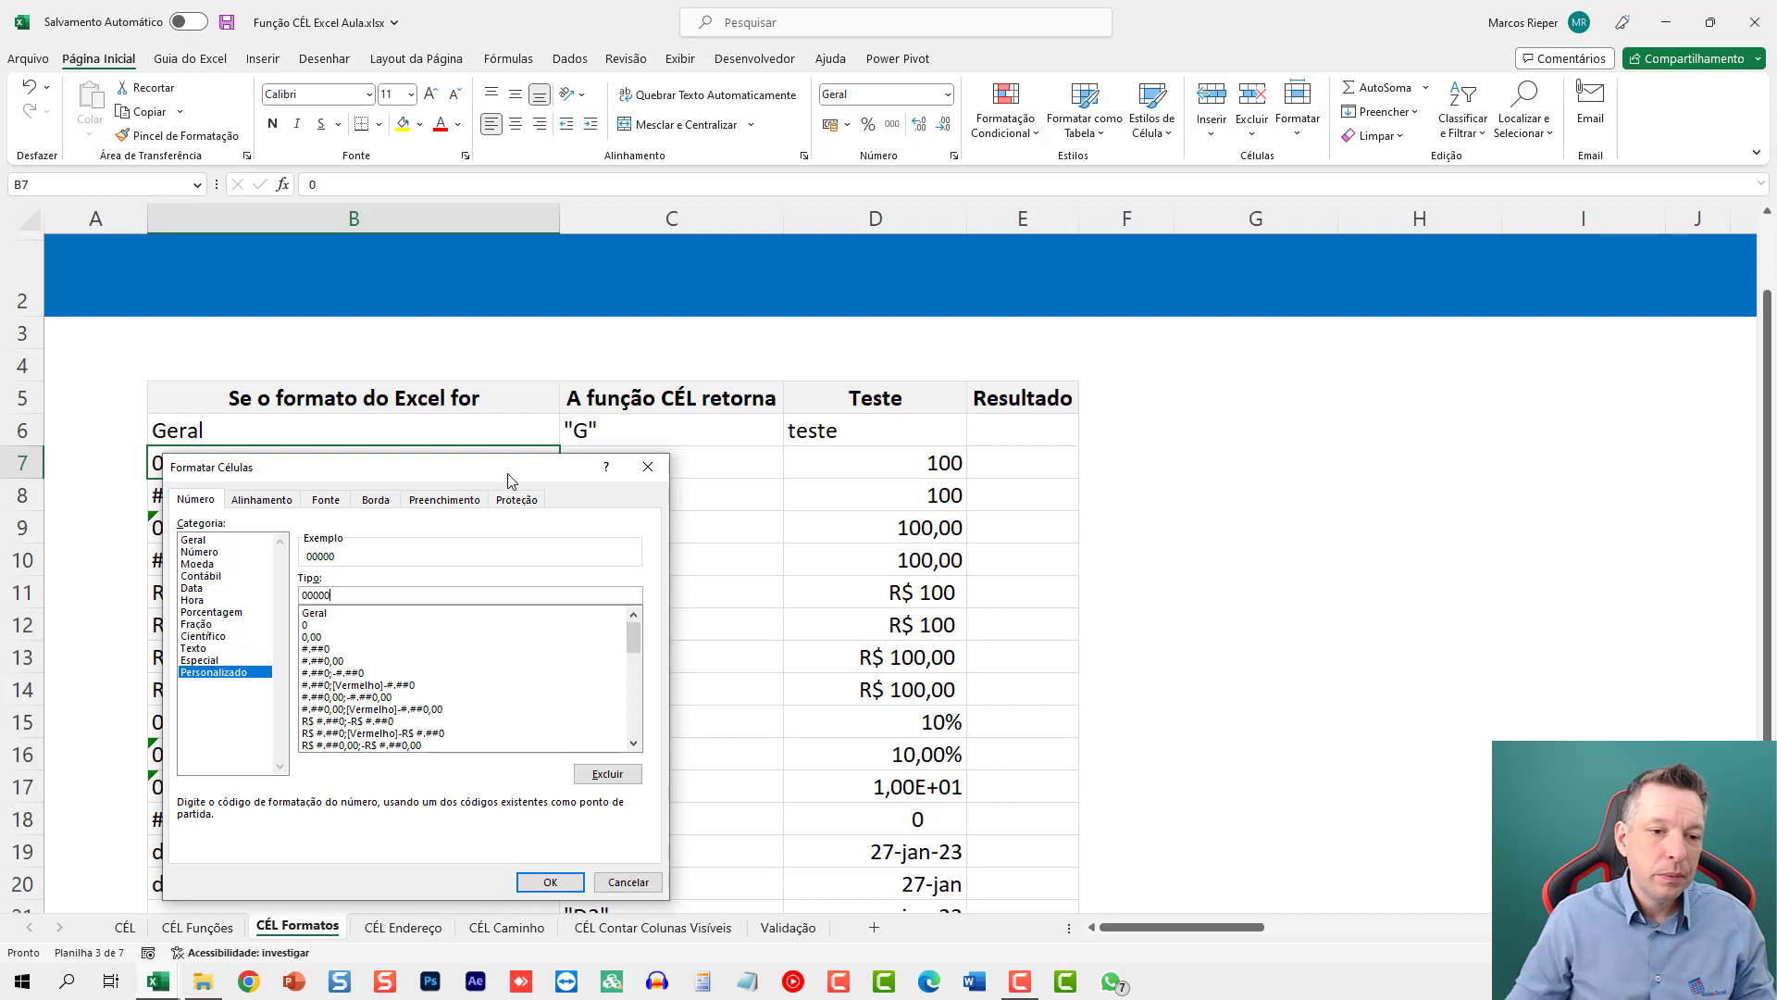
{"action": "key", "text": "Tab"}
{"action": "type", "text": "0"}
{"action": "key", "text": "Return"}
{"action": "key", "text": "ctrl+z"}
Step: Inspect the custom number format of test cell D7 and the stored value in D8 without changing them
{"action": "left_click", "coordinate": [906, 468]}
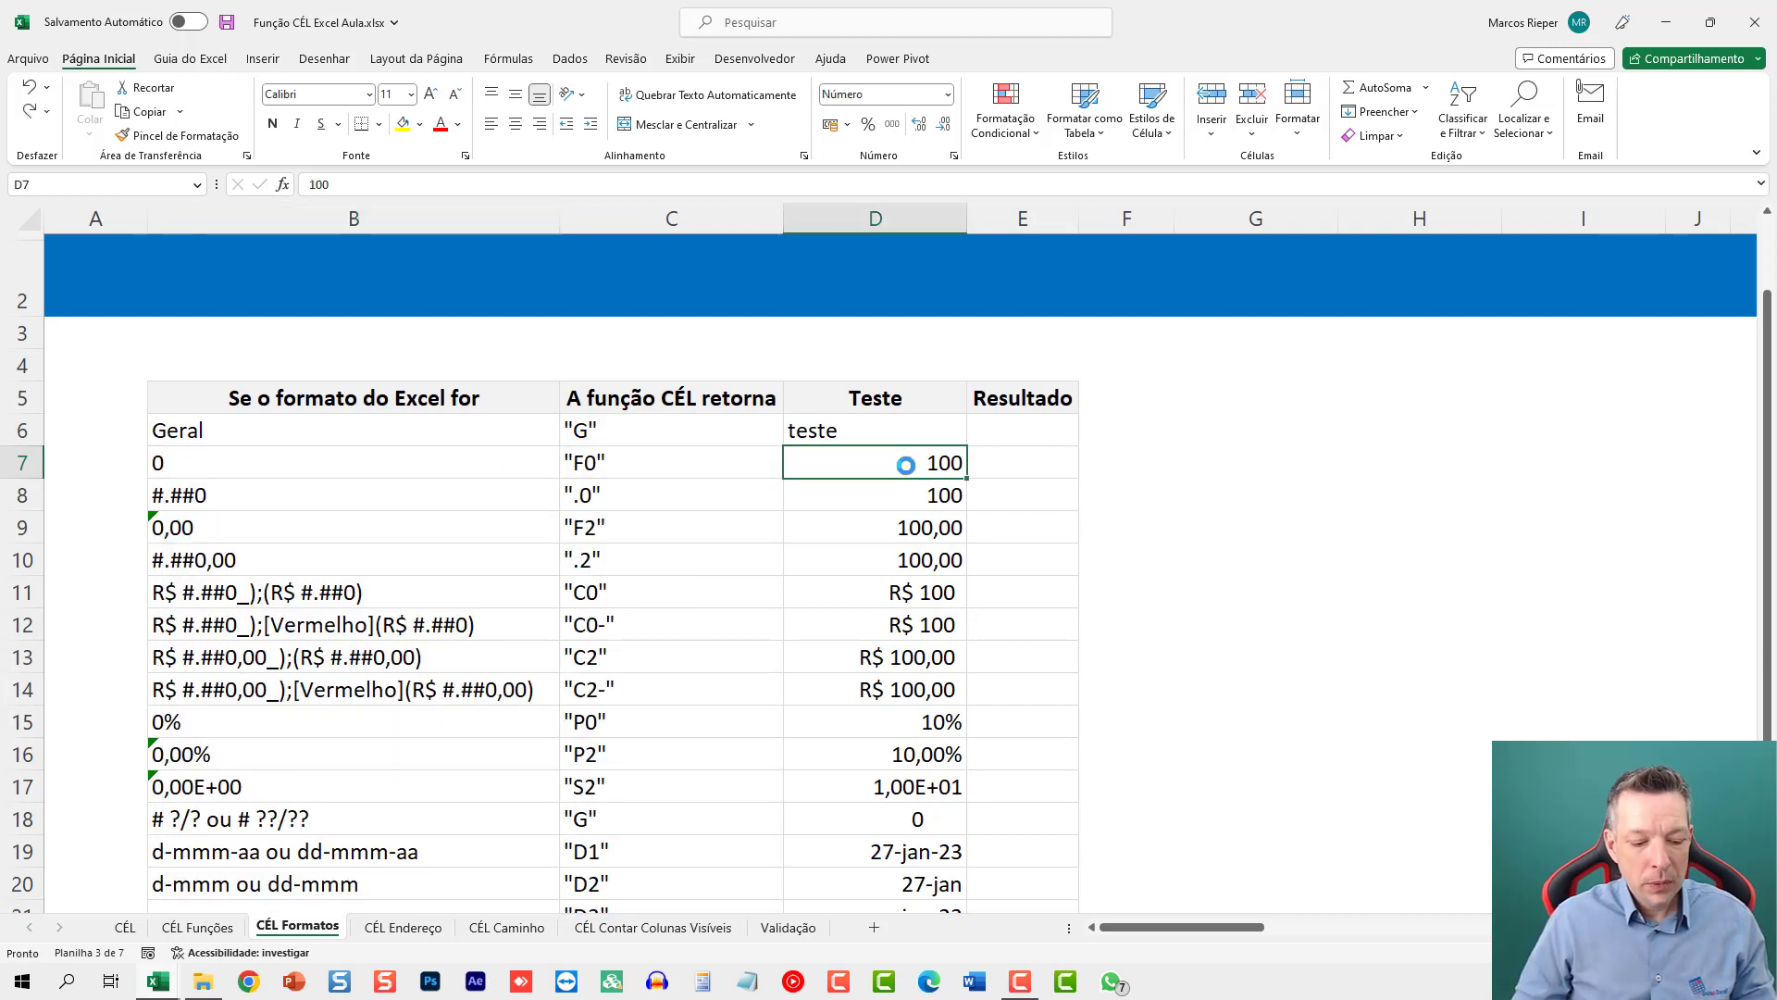
{"action": "key", "text": "ctrl+1"}
{"action": "left_click", "coordinate": [213, 673]}
{"action": "key", "text": "Escape"}
{"action": "left_click", "coordinate": [861, 495]}
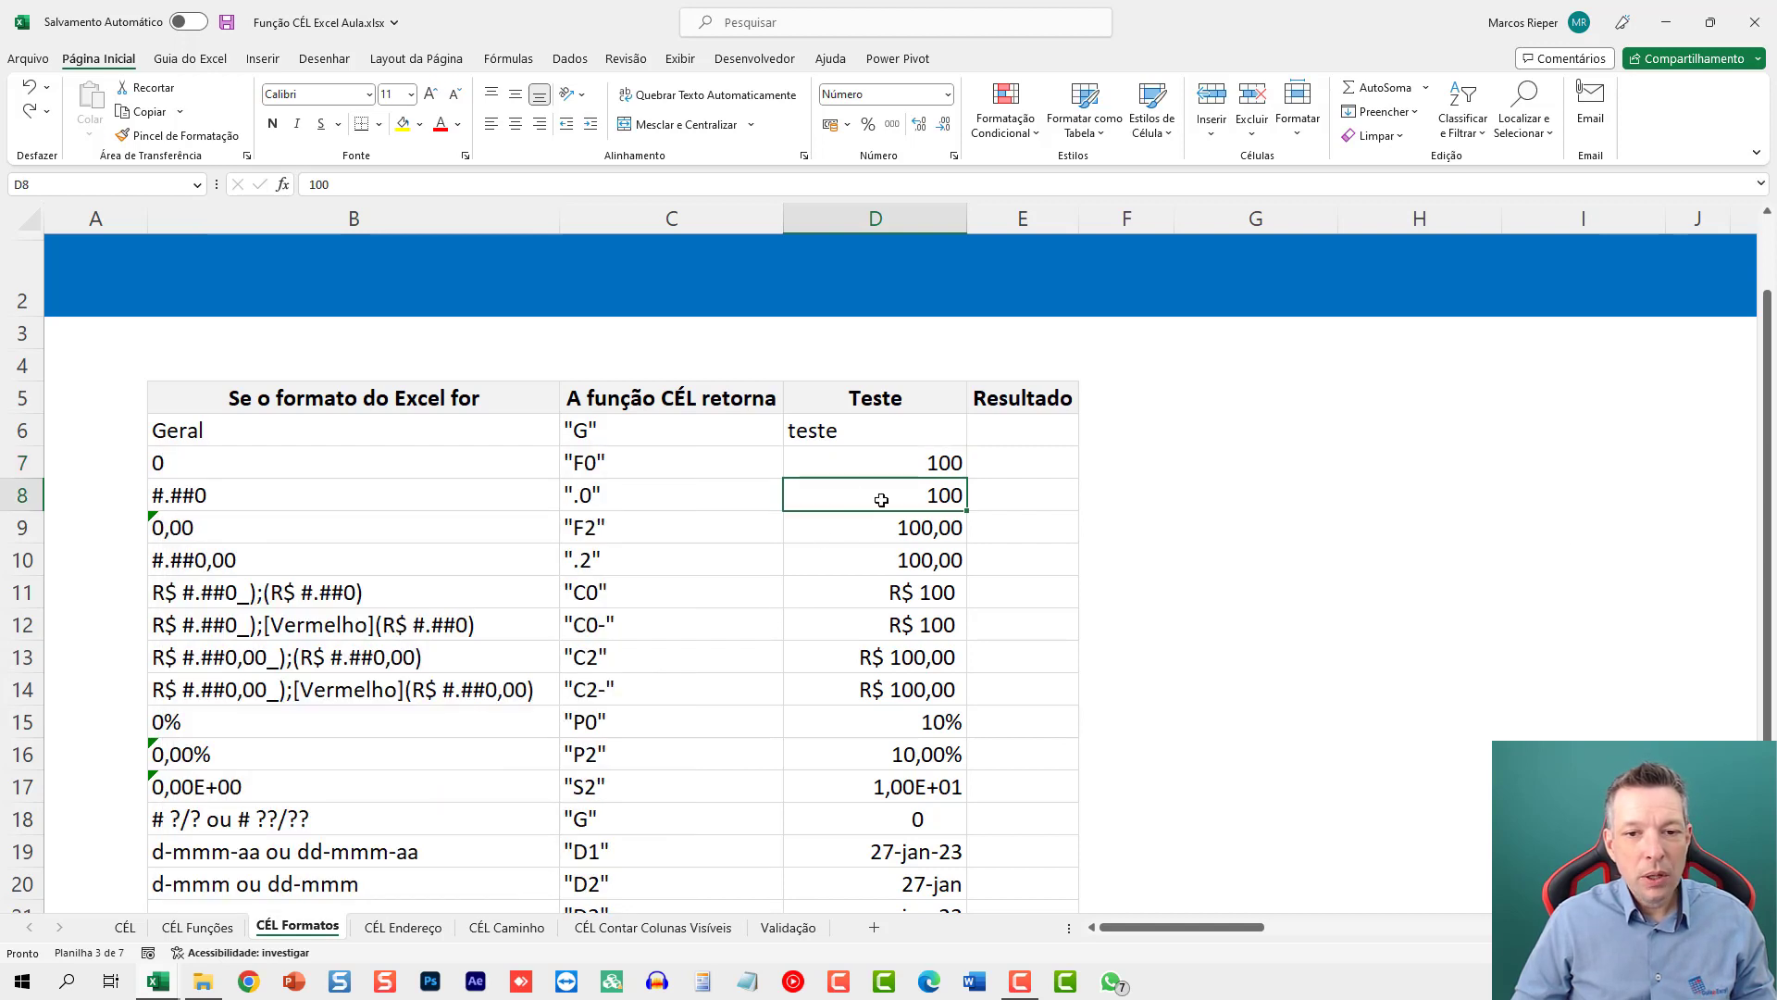
{"action": "key", "text": "F2"}
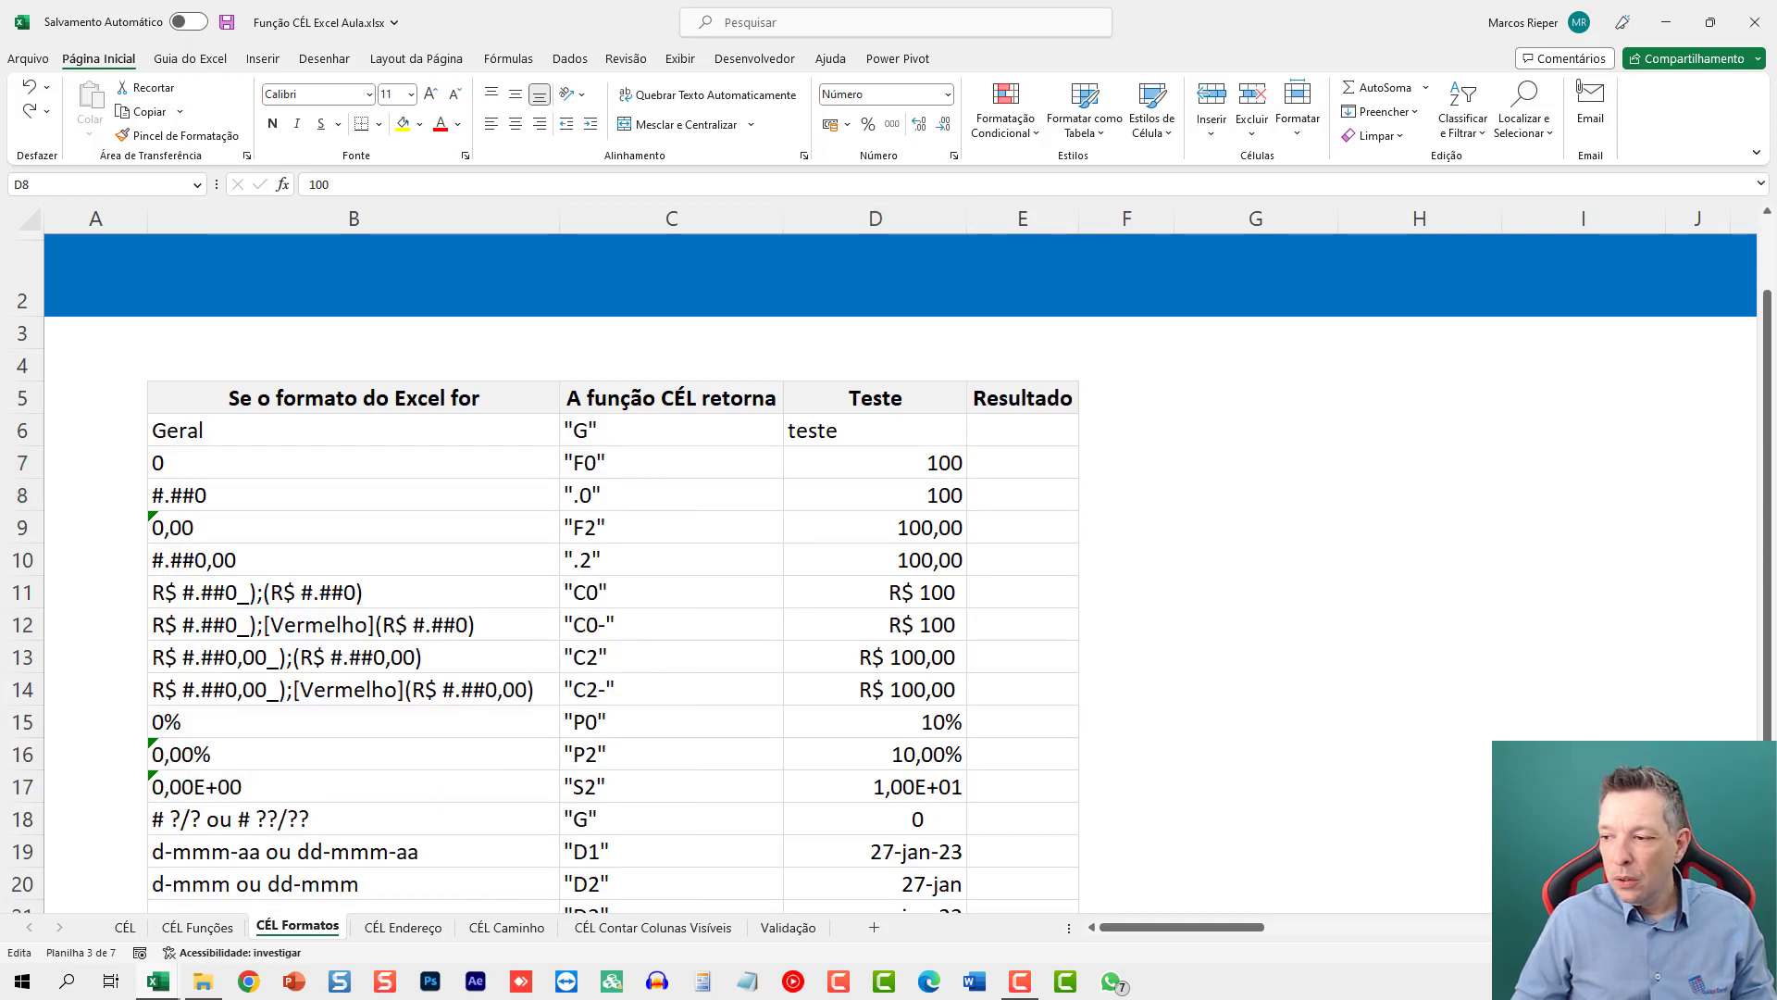
Step: Enter the formula =CÉL("formato";D6) in cell E6, the first row of the Resultado column
{"action": "left_click", "coordinate": [1049, 442]}
{"action": "type", "text": "=cél"}
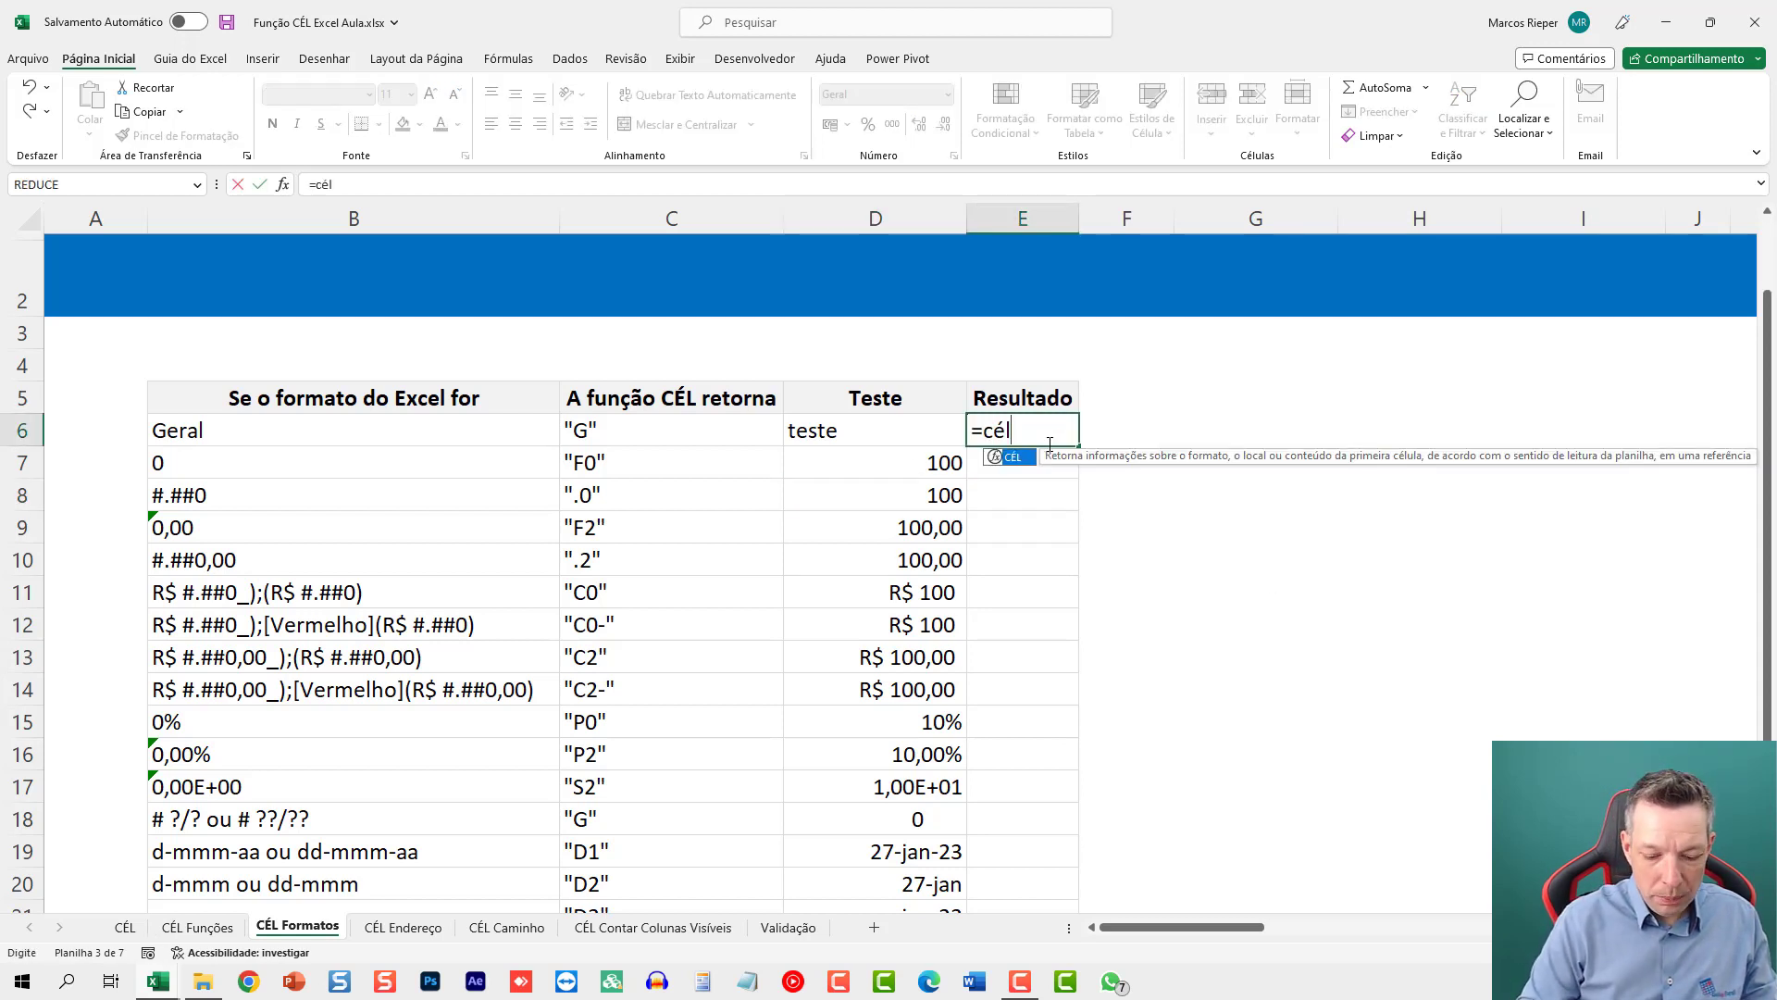
{"action": "type", "text": "(\"formato\";"}
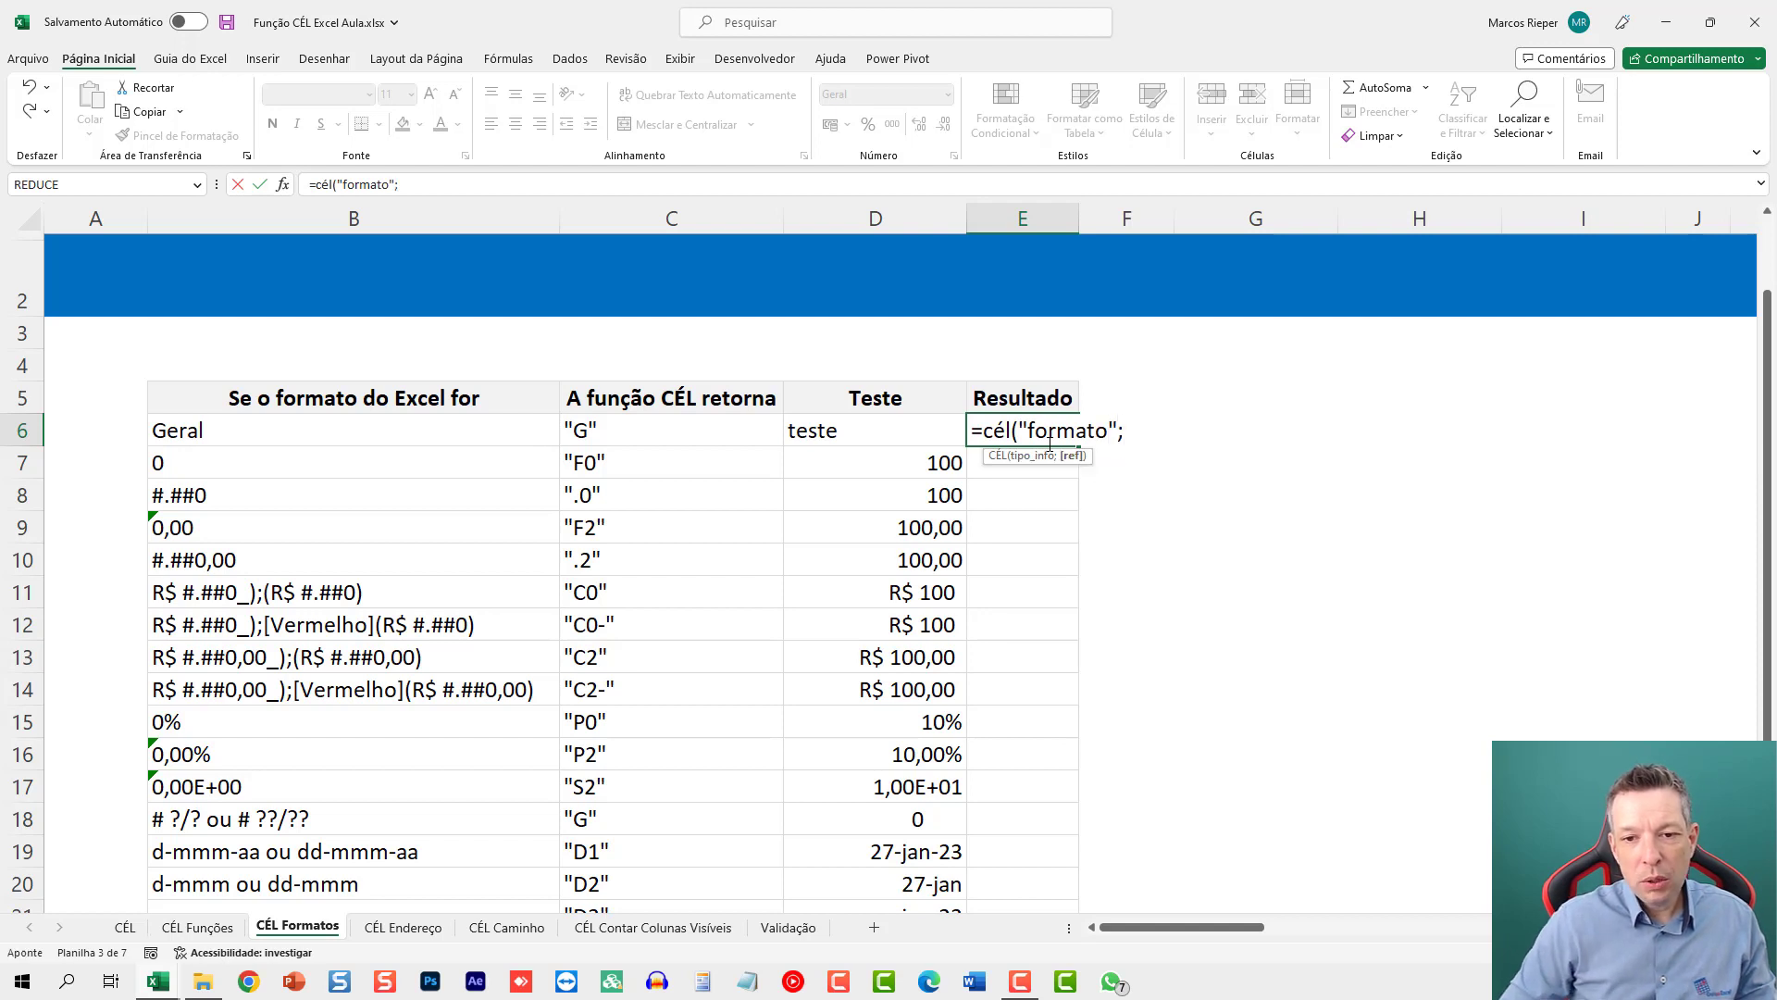
{"action": "key", "text": "Left"}
{"action": "key", "text": "ctrl+Return"}
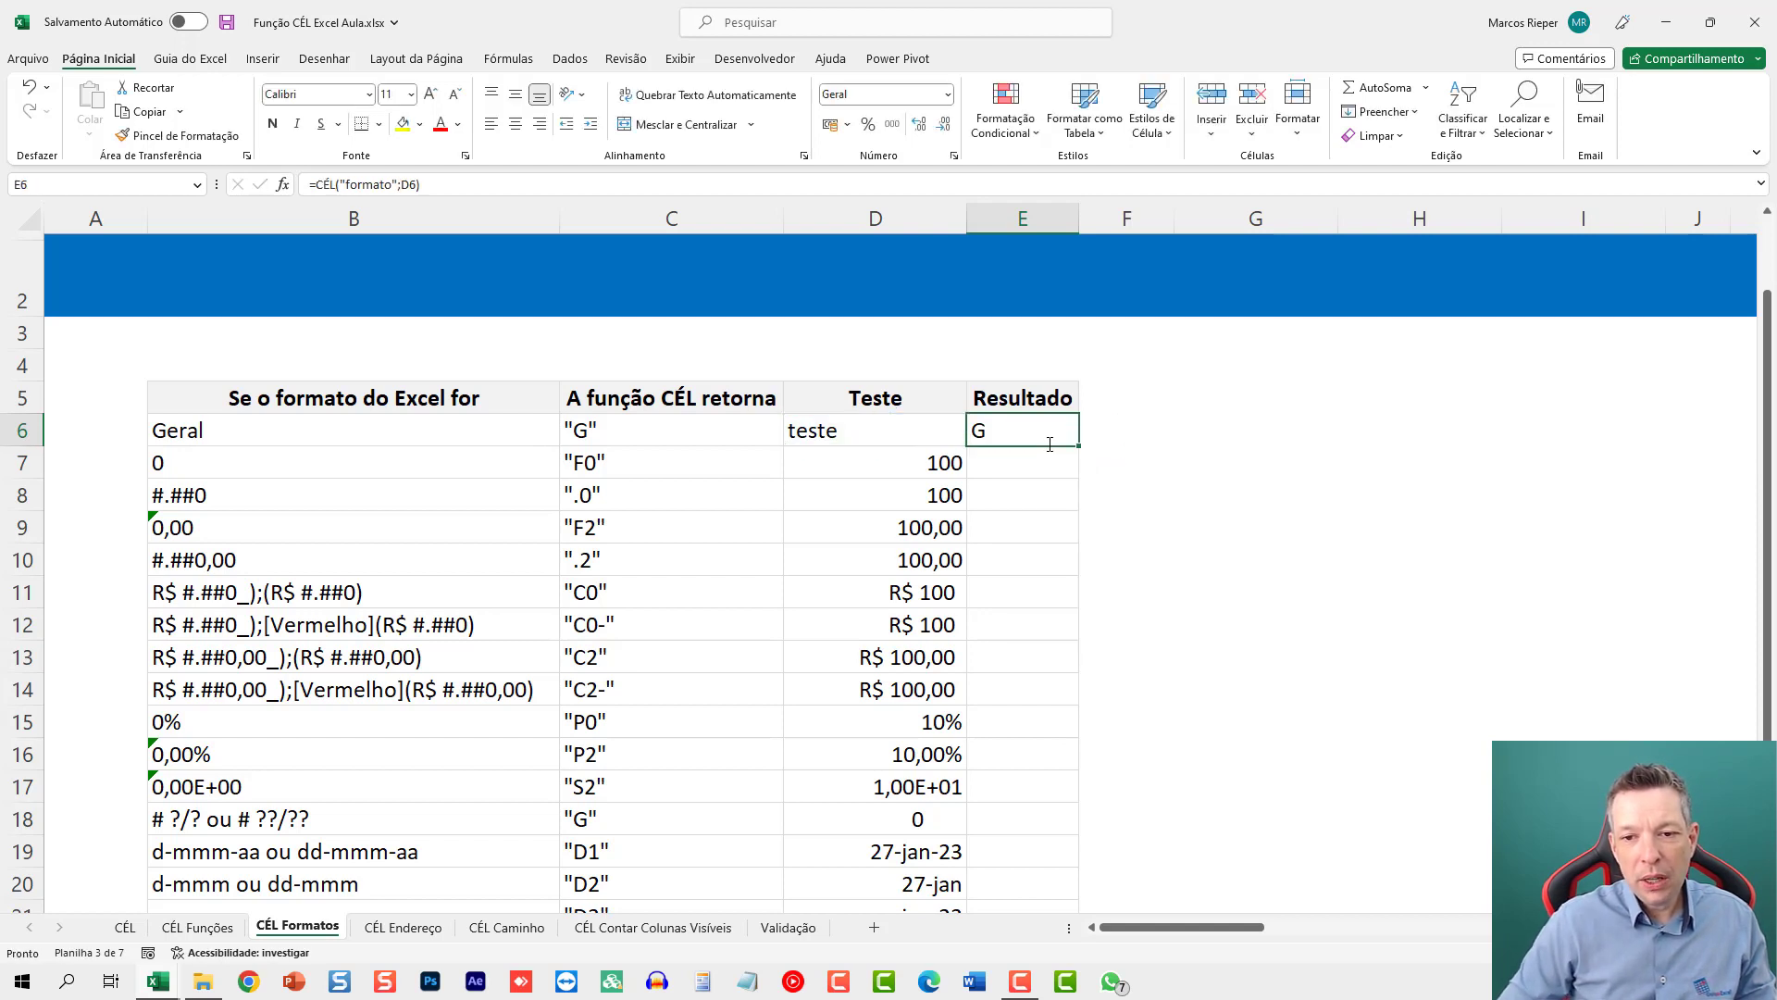
Step: Fill the CÉL formula from E6 down the Resultado column to row 25
{"action": "left_click_drag", "start_coordinate": [1081, 444], "coordinate": [1137, 442]}
{"action": "key", "text": "ctrl+z"}
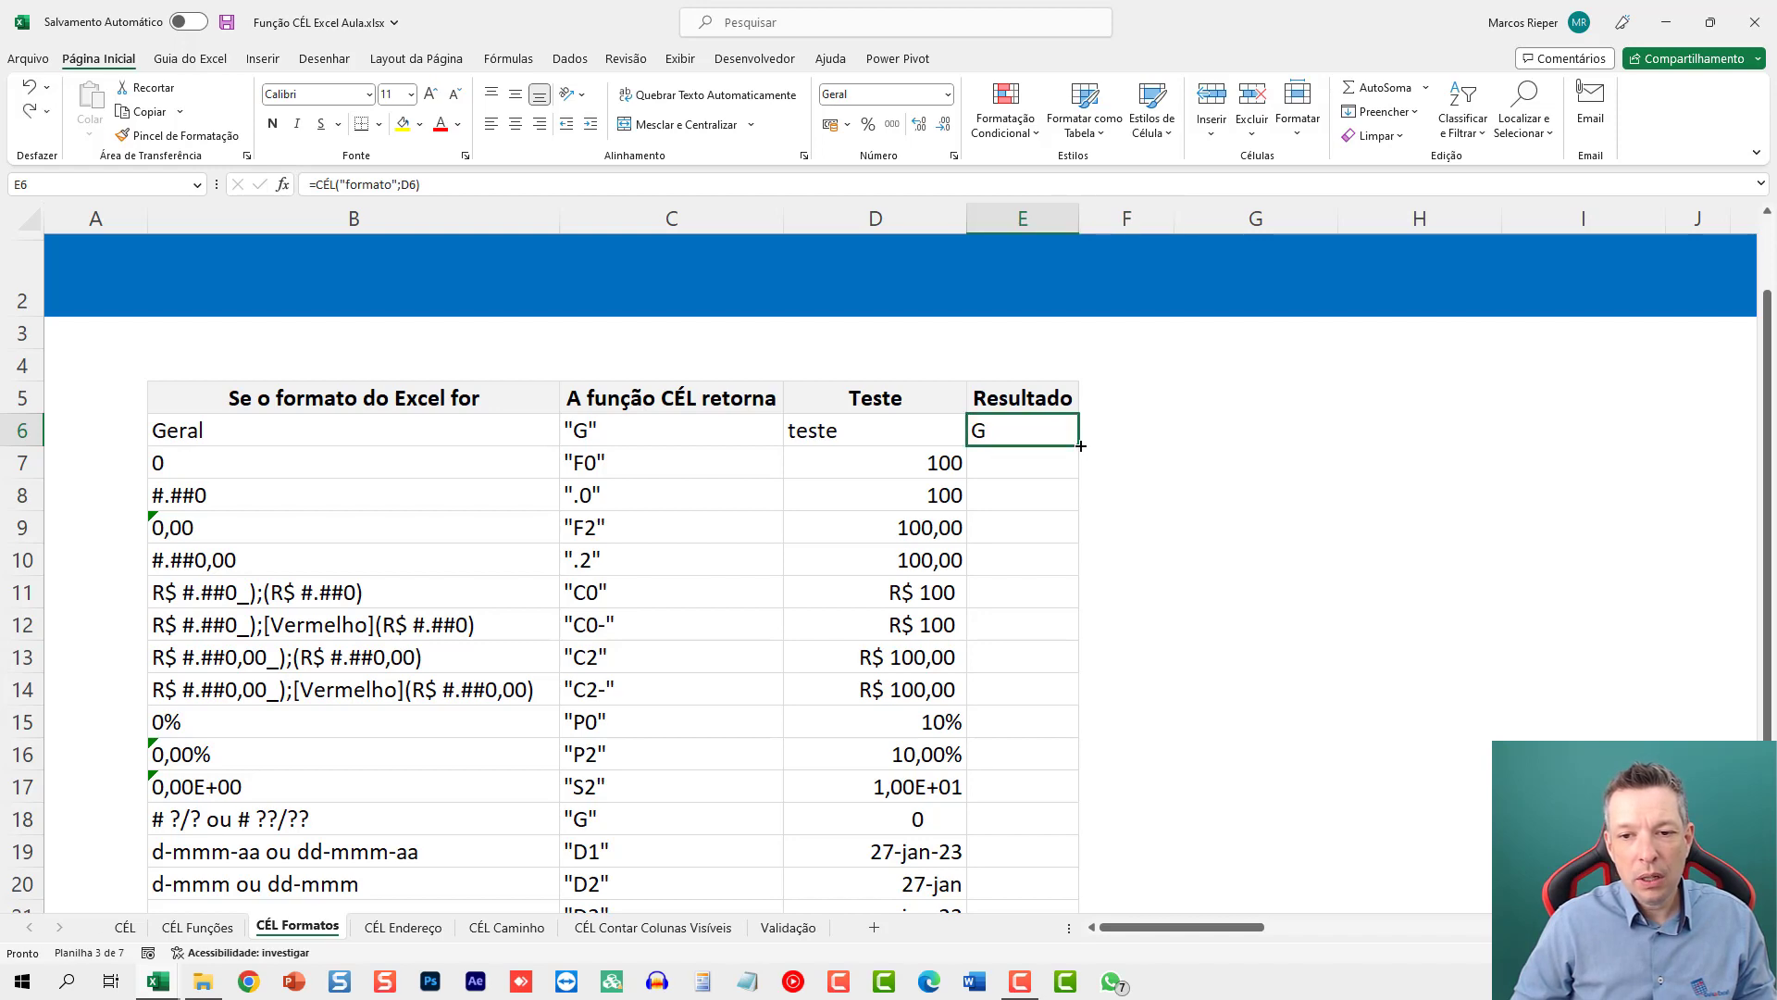
{"action": "double_click", "coordinate": [1081, 445]}
{"action": "scroll", "coordinate": [1032, 646], "scroll_direction": "down", "scroll_amount": 3}
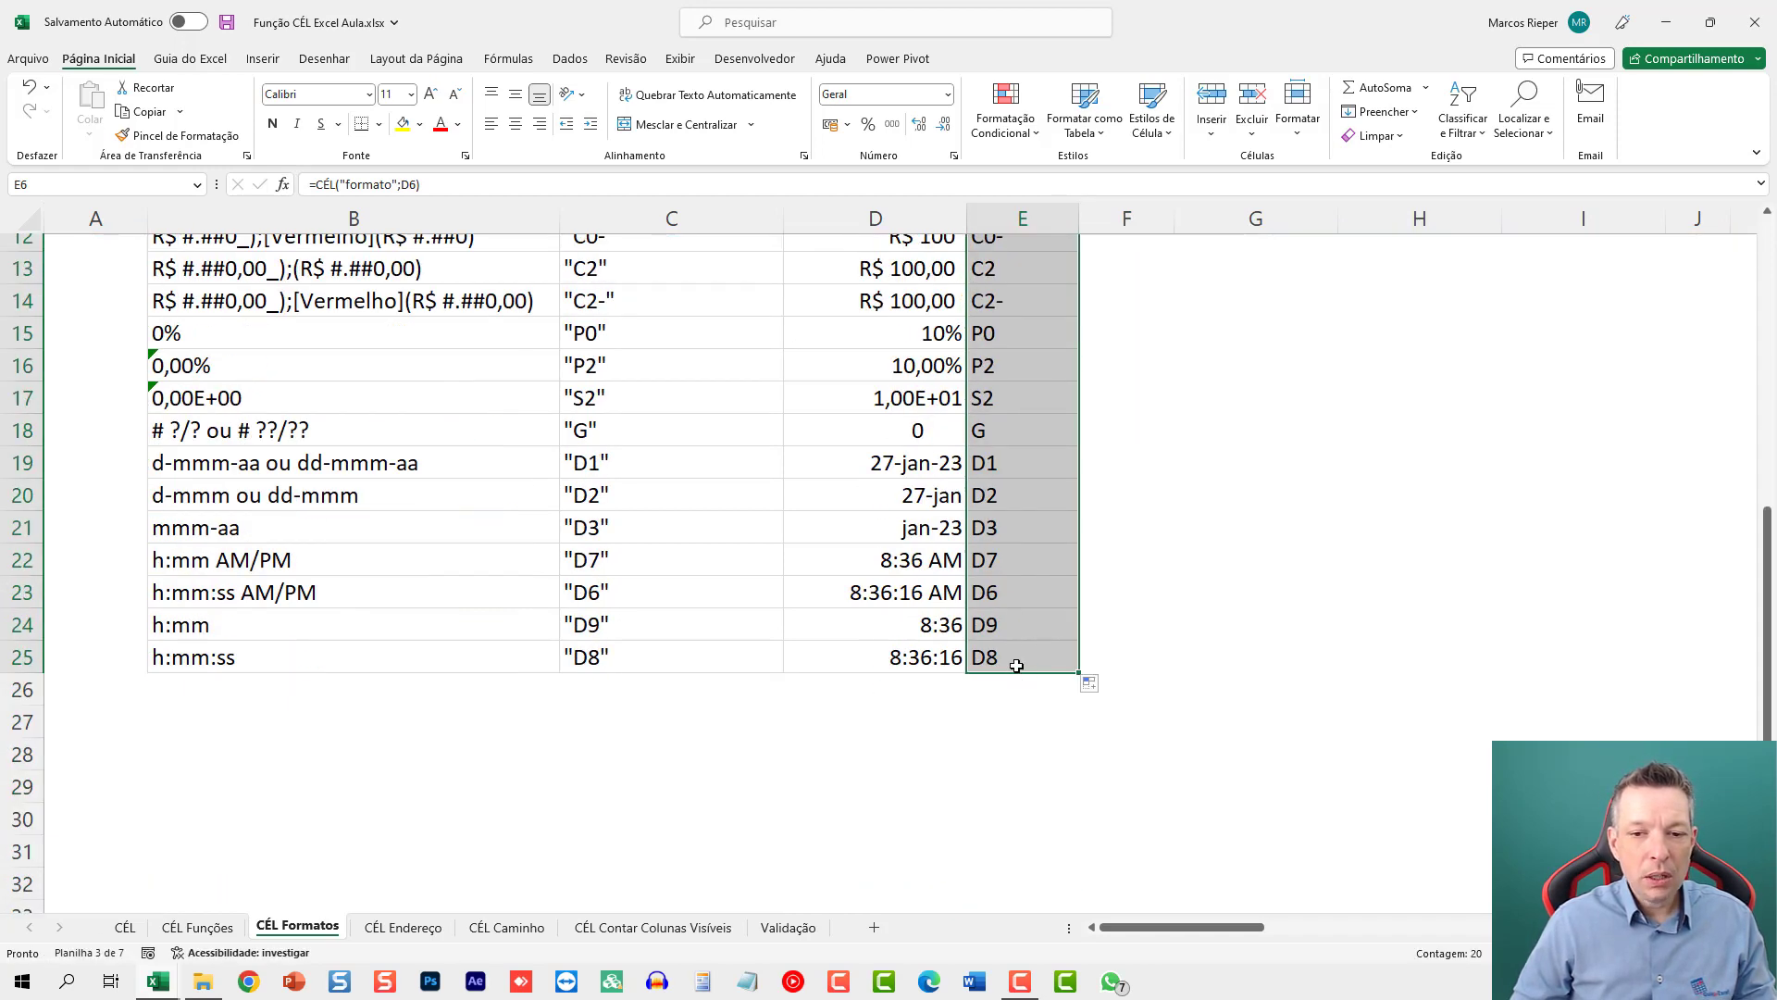
{"action": "left_click", "coordinate": [1009, 645]}
{"action": "left_click_drag", "start_coordinate": [1011, 641], "coordinate": [1019, 615]}
{"action": "key", "text": "ctrl+z"}
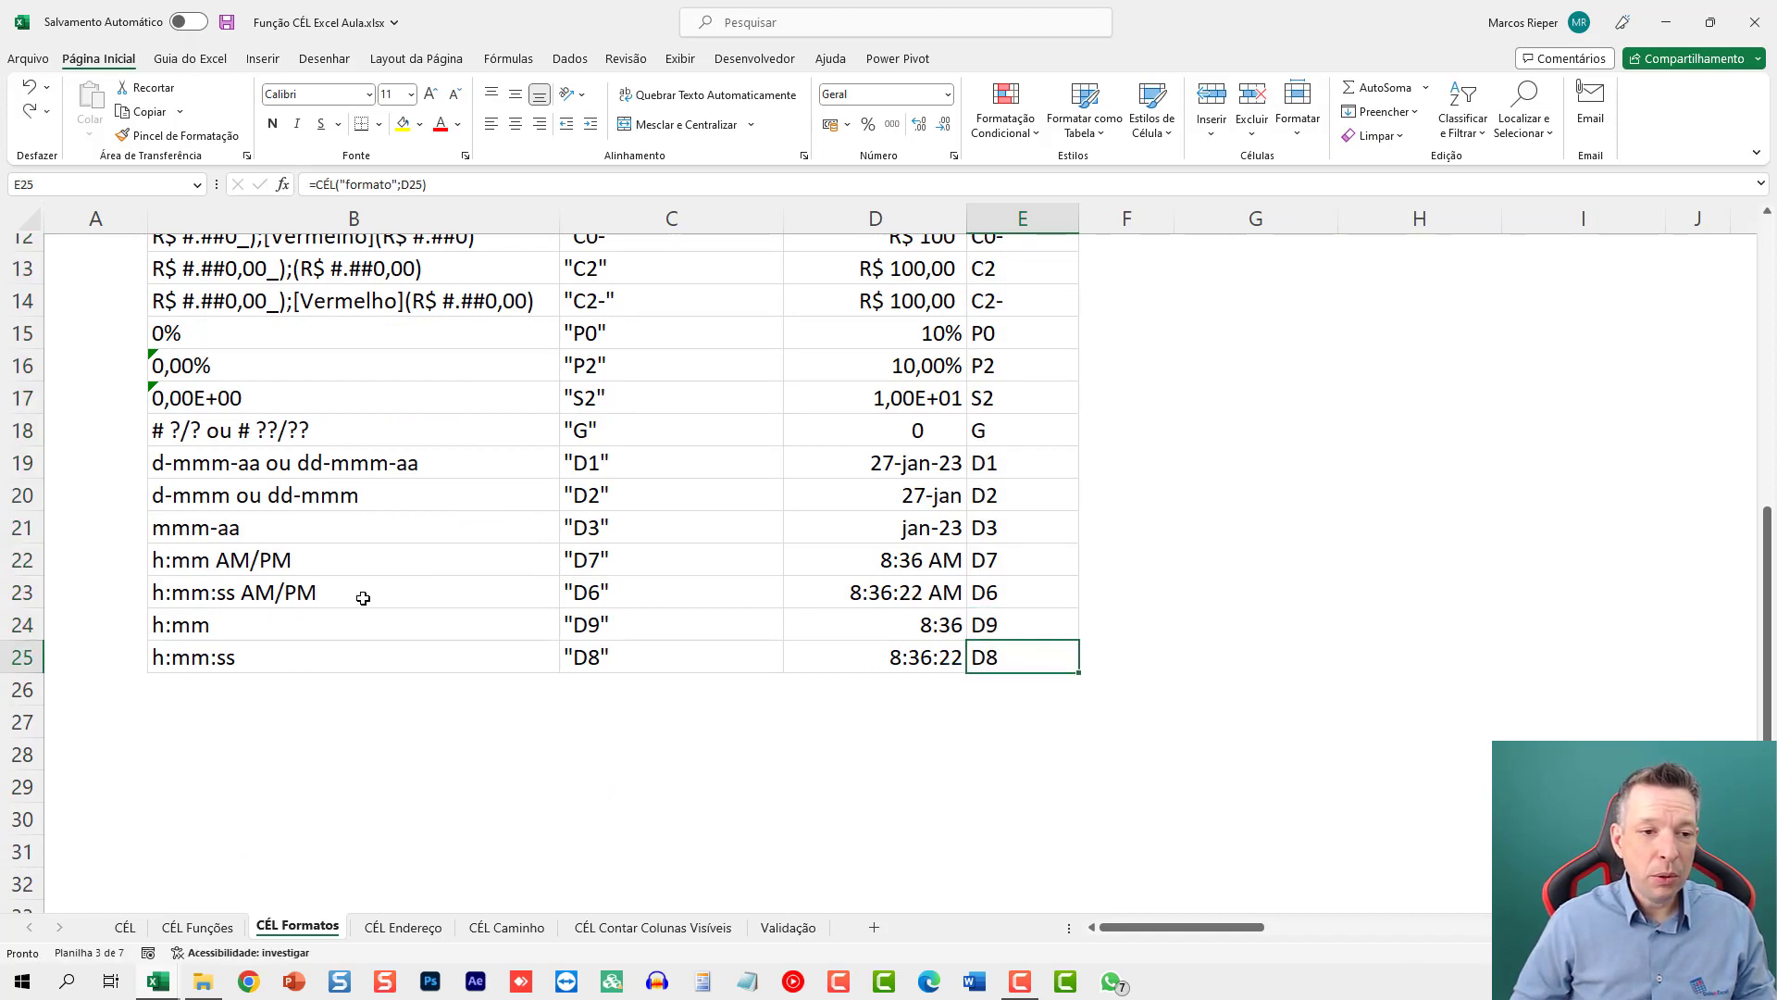
Step: Compare the Resultado codes with the expected return codes and inspect the formula in E6 without changing it
{"action": "scroll", "coordinate": [399, 604], "scroll_direction": "up", "scroll_amount": 3}
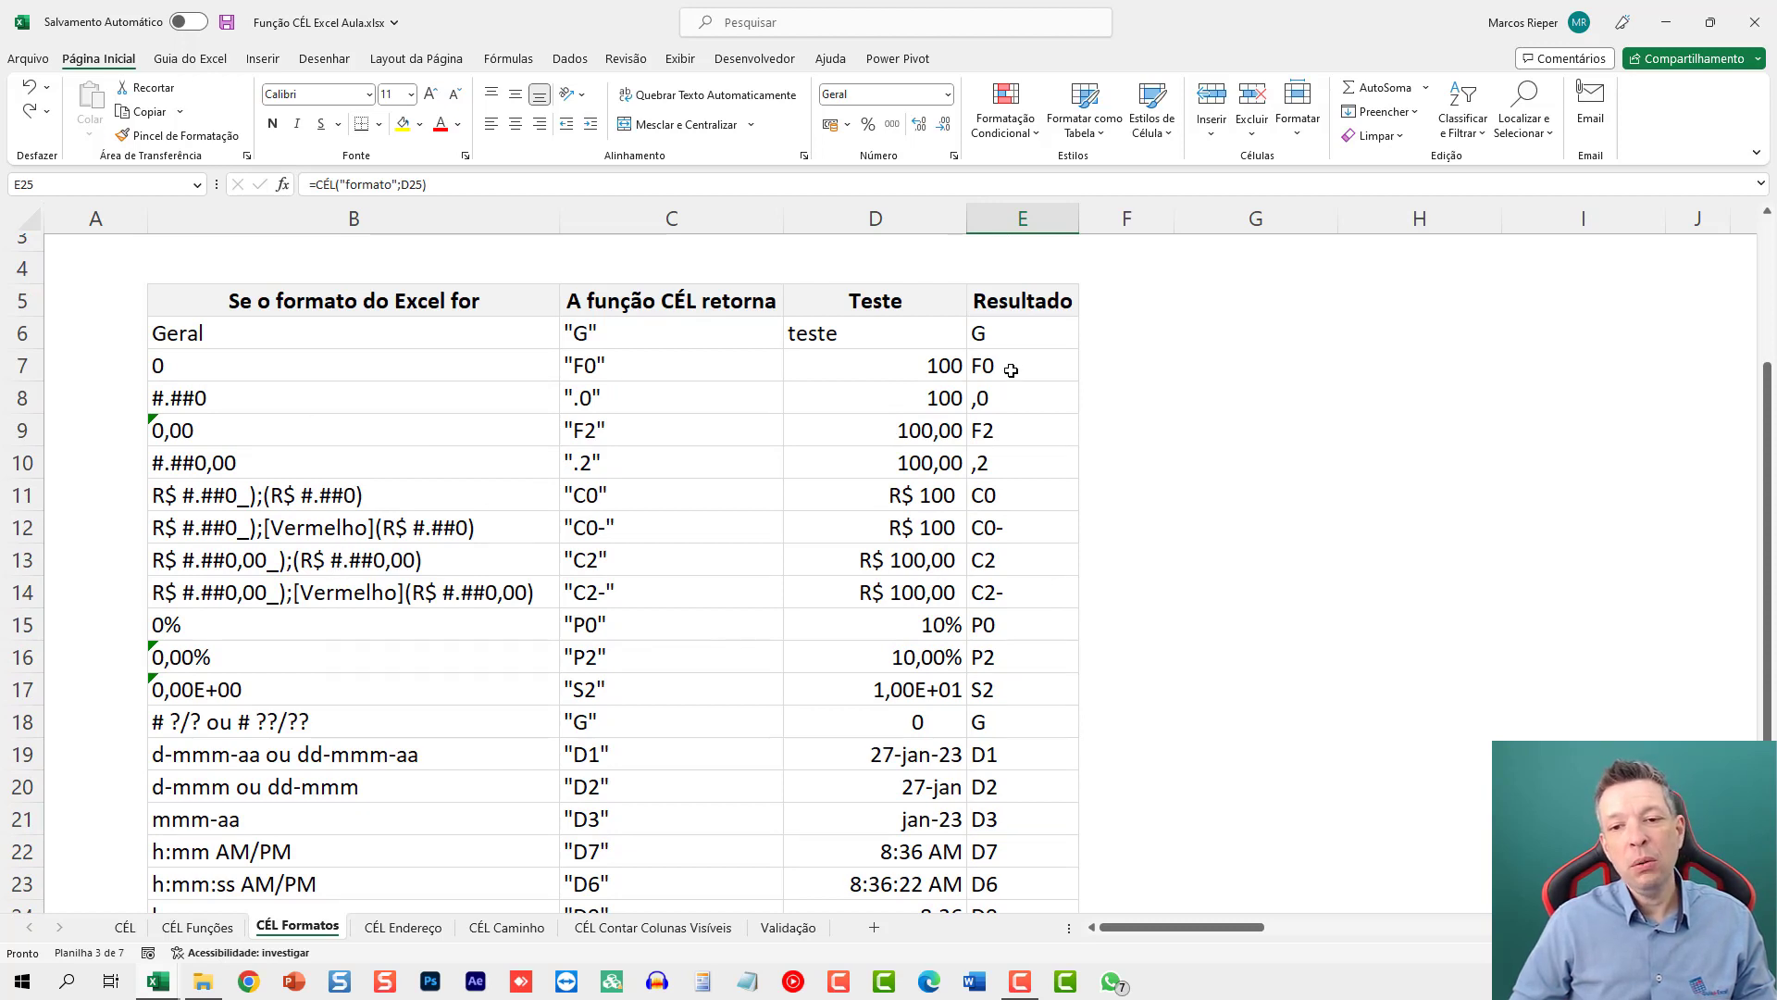
{"action": "left_click_drag", "start_coordinate": [1012, 335], "coordinate": [1008, 722]}
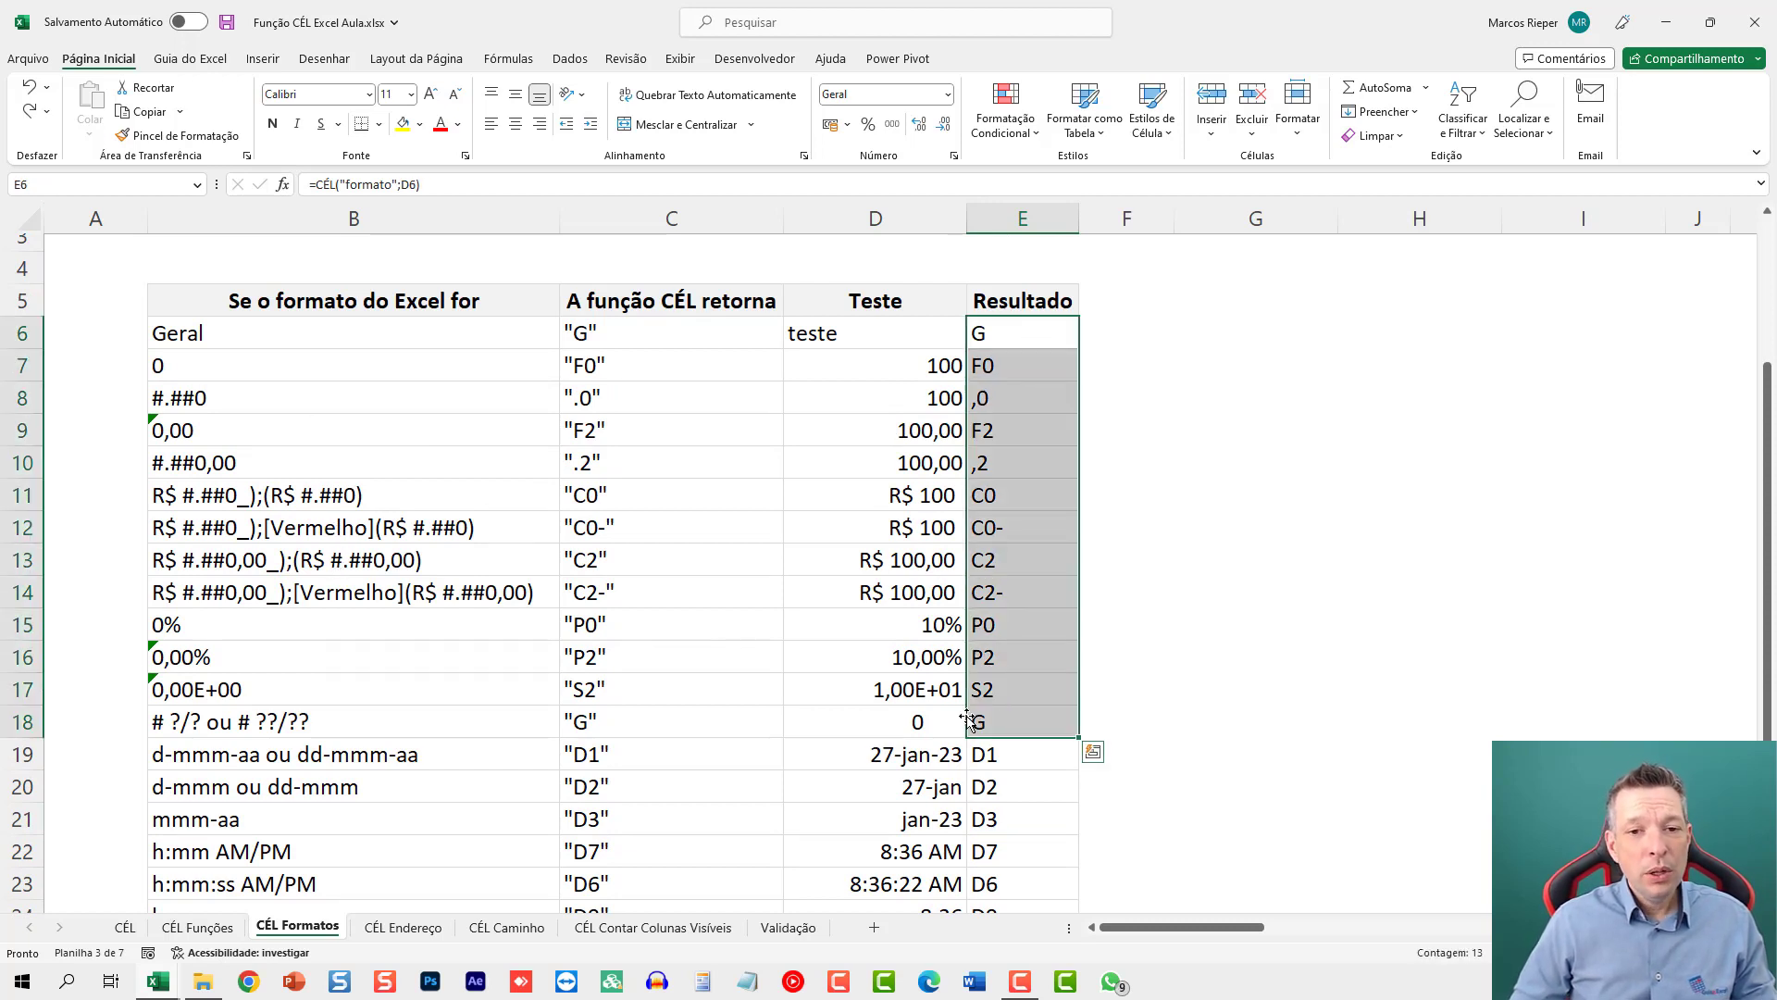
{"action": "double_click", "coordinate": [1007, 335]}
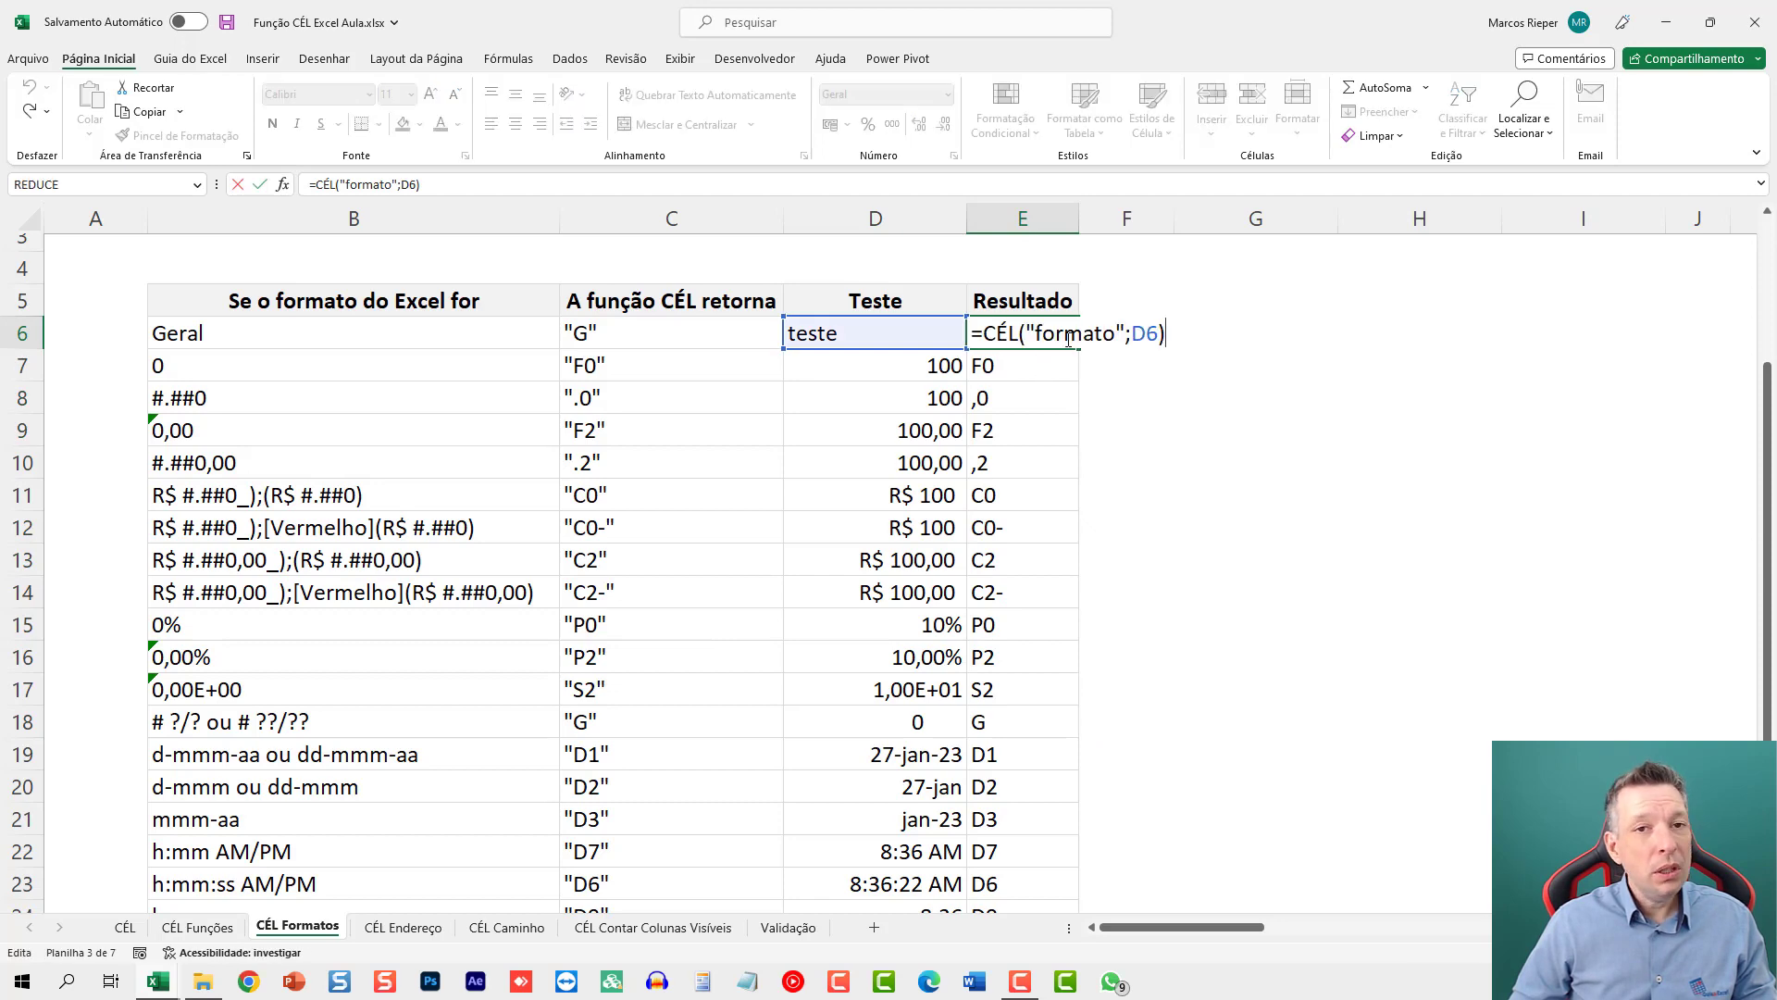
{"action": "key", "text": "Escape"}
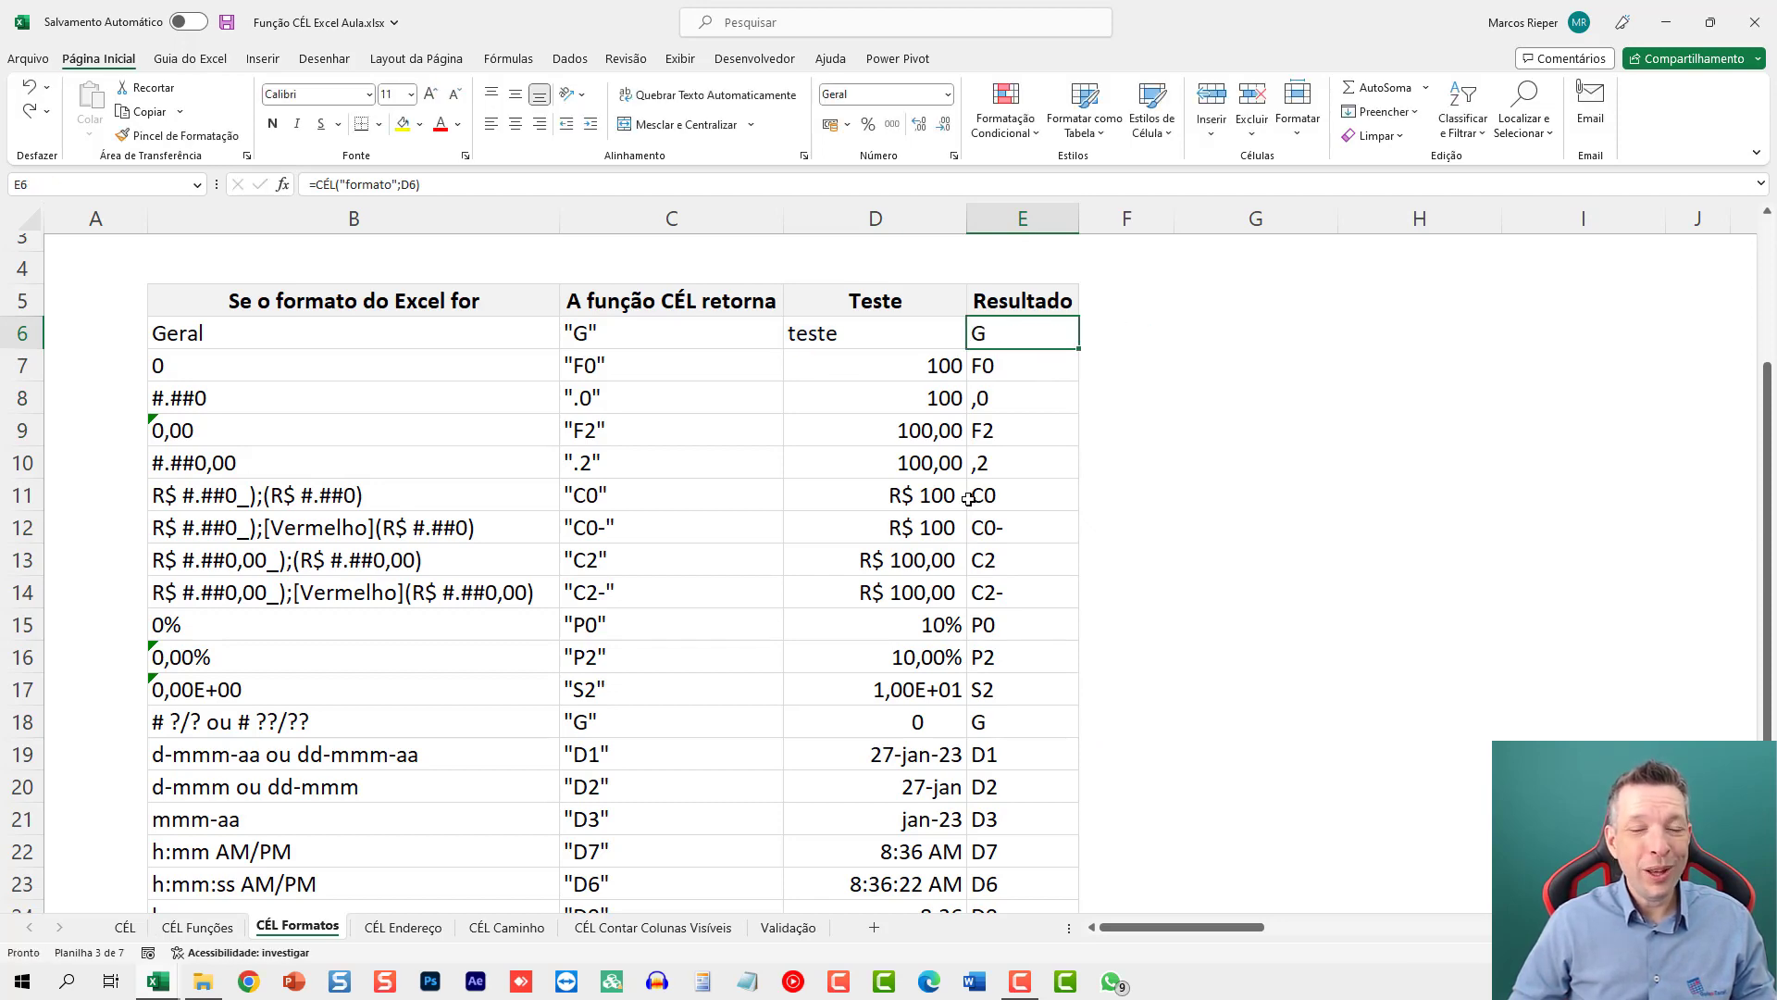
{"action": "scroll", "coordinate": [969, 497], "scroll_direction": "up", "scroll_amount": 1}
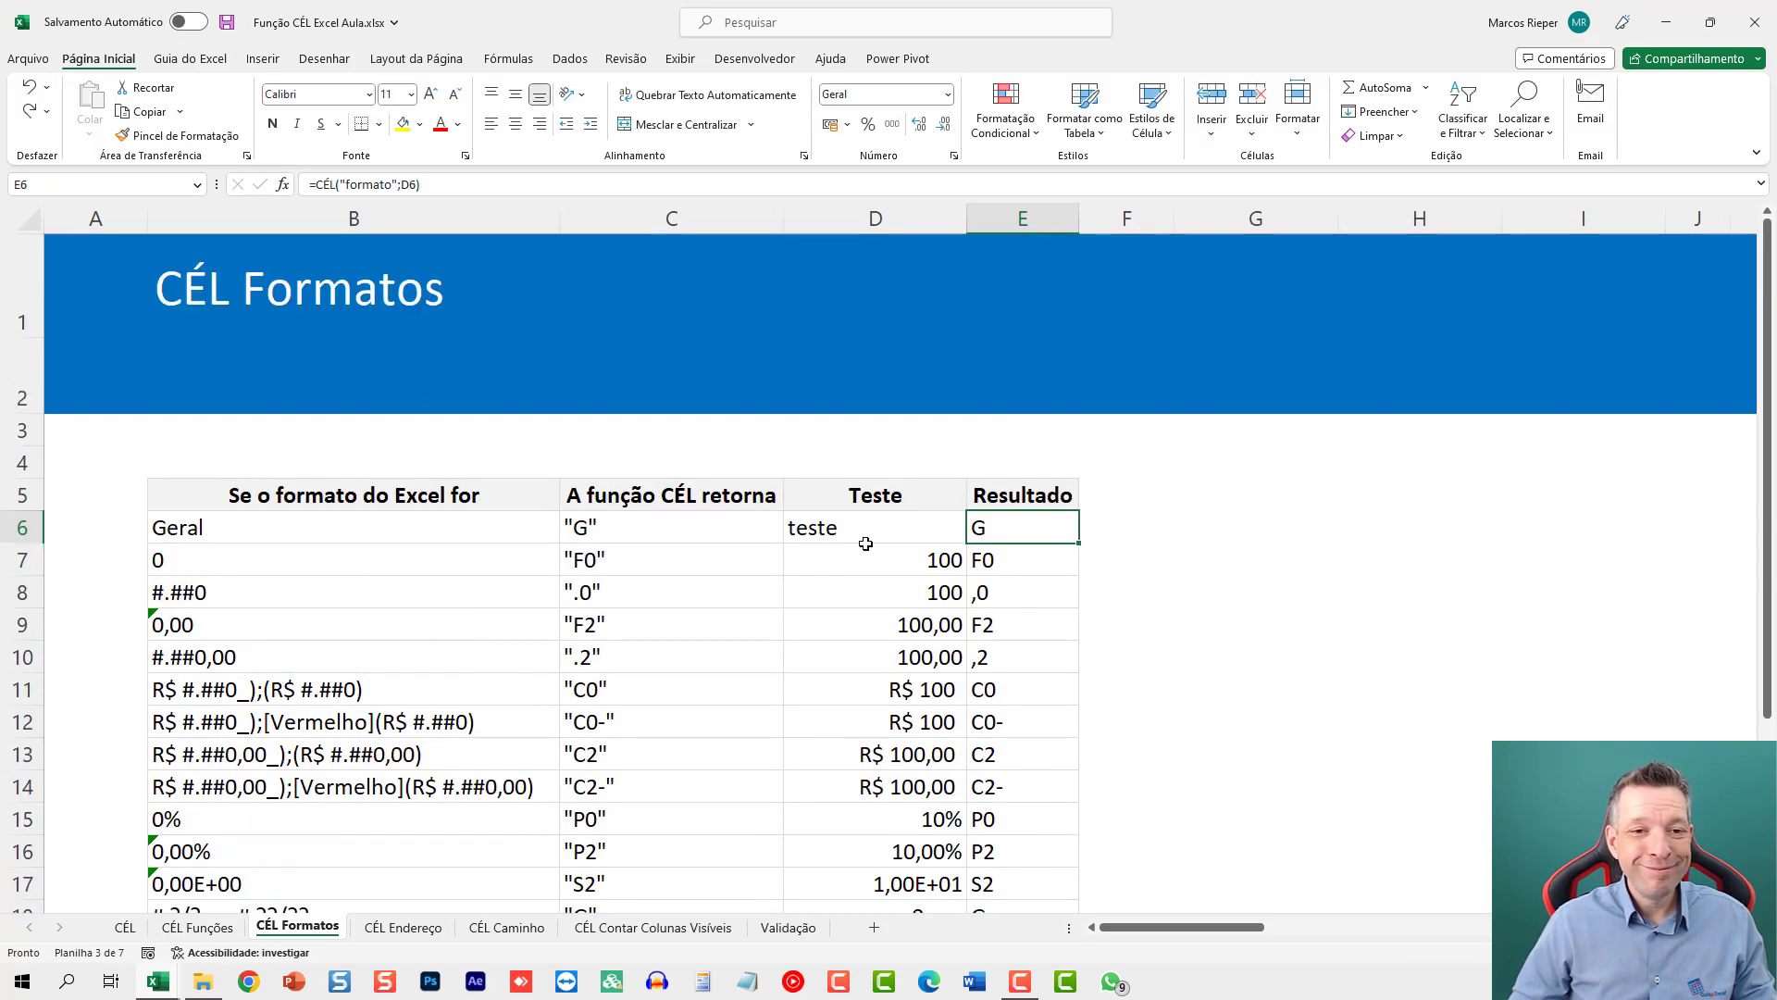
Step: Open the CÉL Endereço sheet and select the month cell G5
{"action": "left_click", "coordinate": [403, 928]}
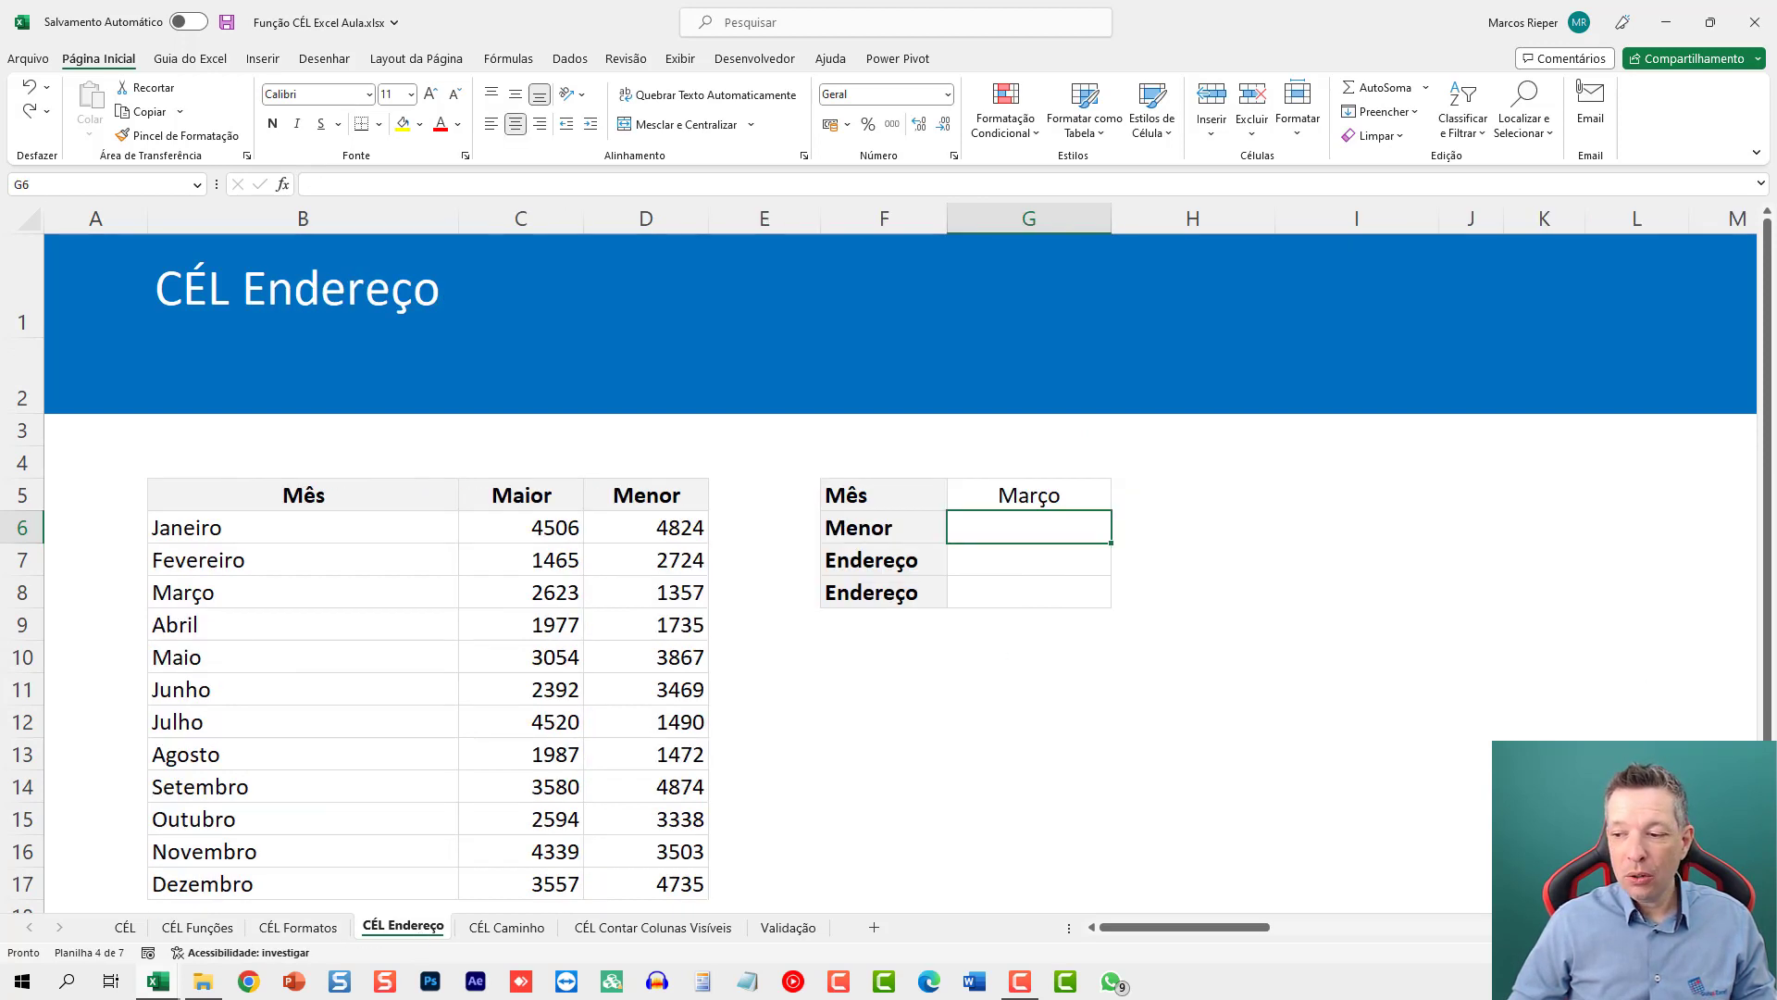
{"action": "type", "text": "="}
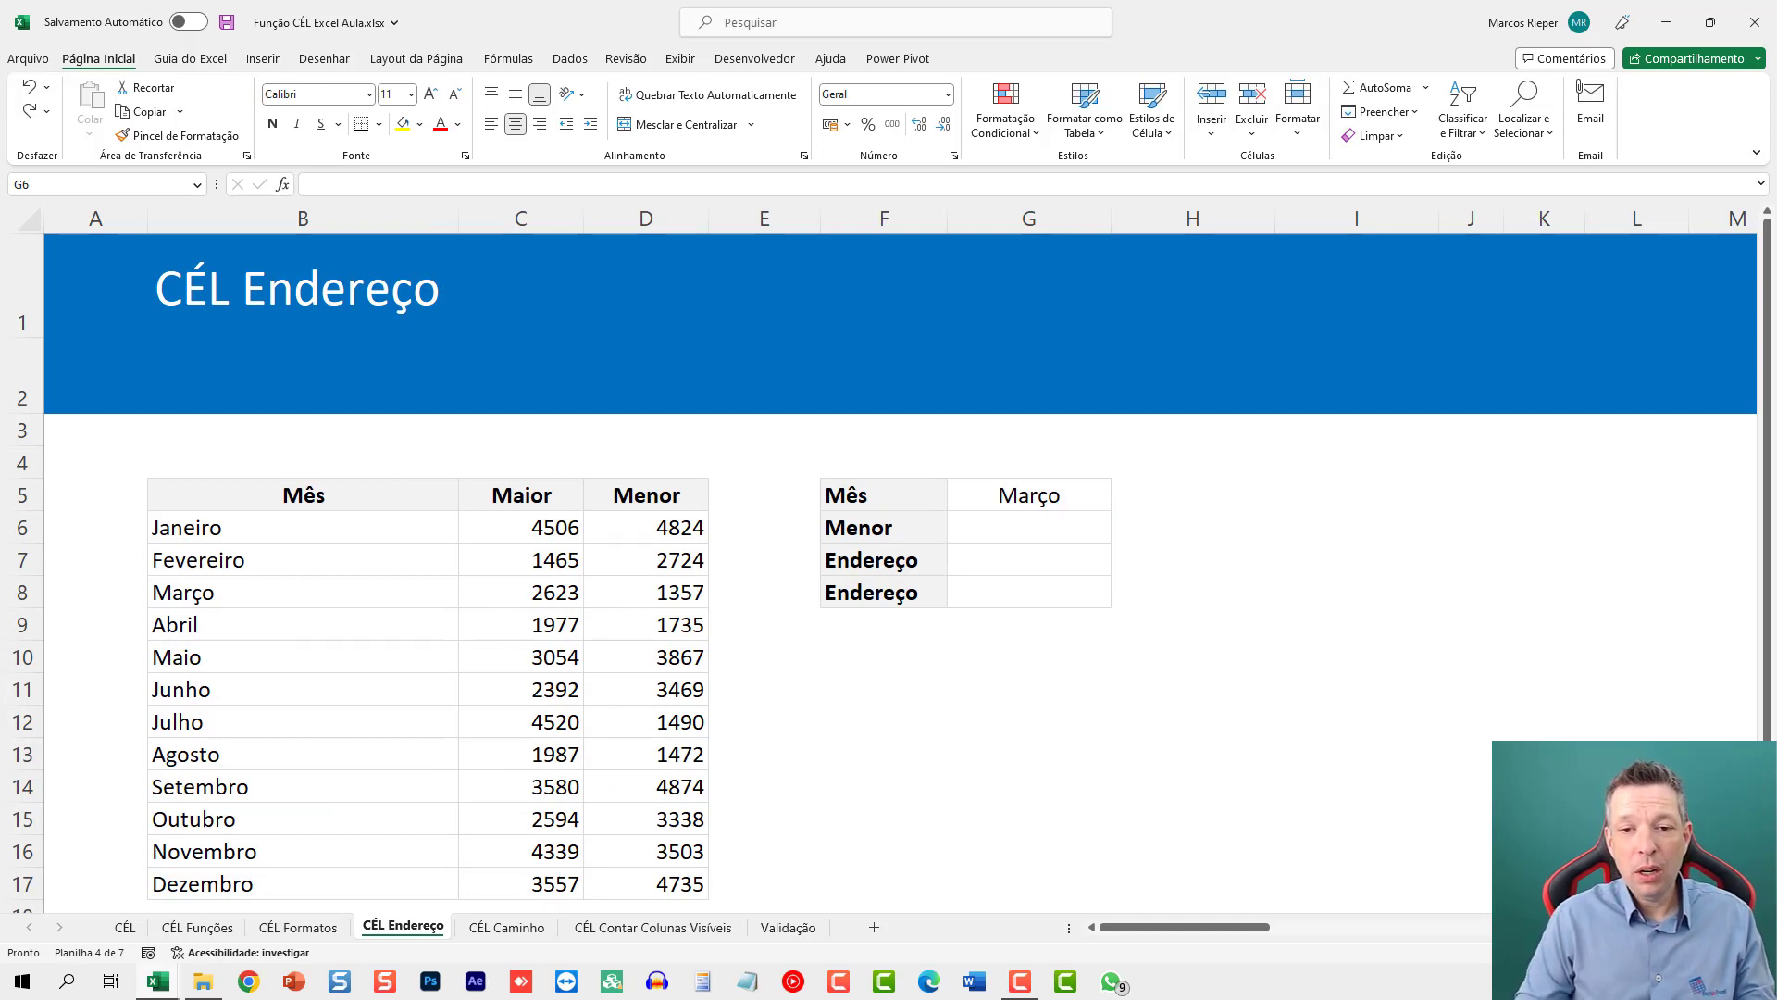
{"action": "left_click", "coordinate": [1093, 500]}
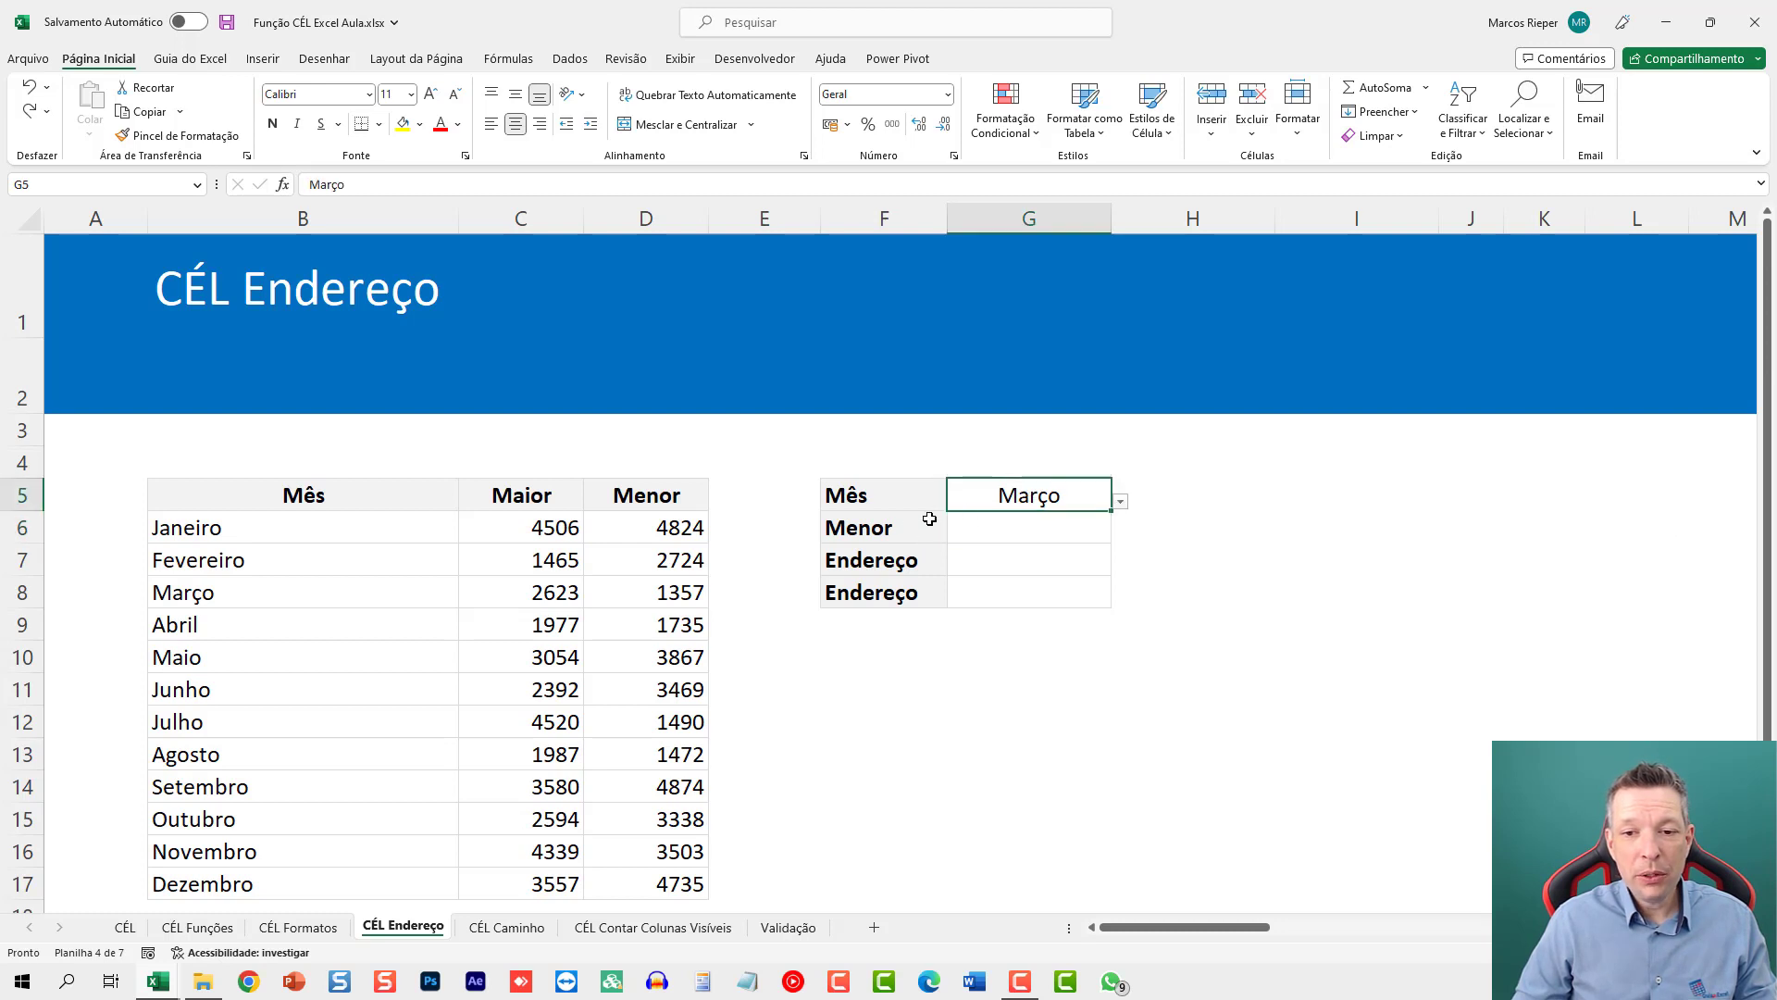
Step: Try Maior as the label in F6 and set it back to Menor
{"action": "left_click", "coordinate": [920, 523]}
{"action": "left_click", "coordinate": [956, 535]}
{"action": "left_click", "coordinate": [894, 553]}
{"action": "left_click", "coordinate": [956, 534]}
{"action": "left_click", "coordinate": [900, 559]}
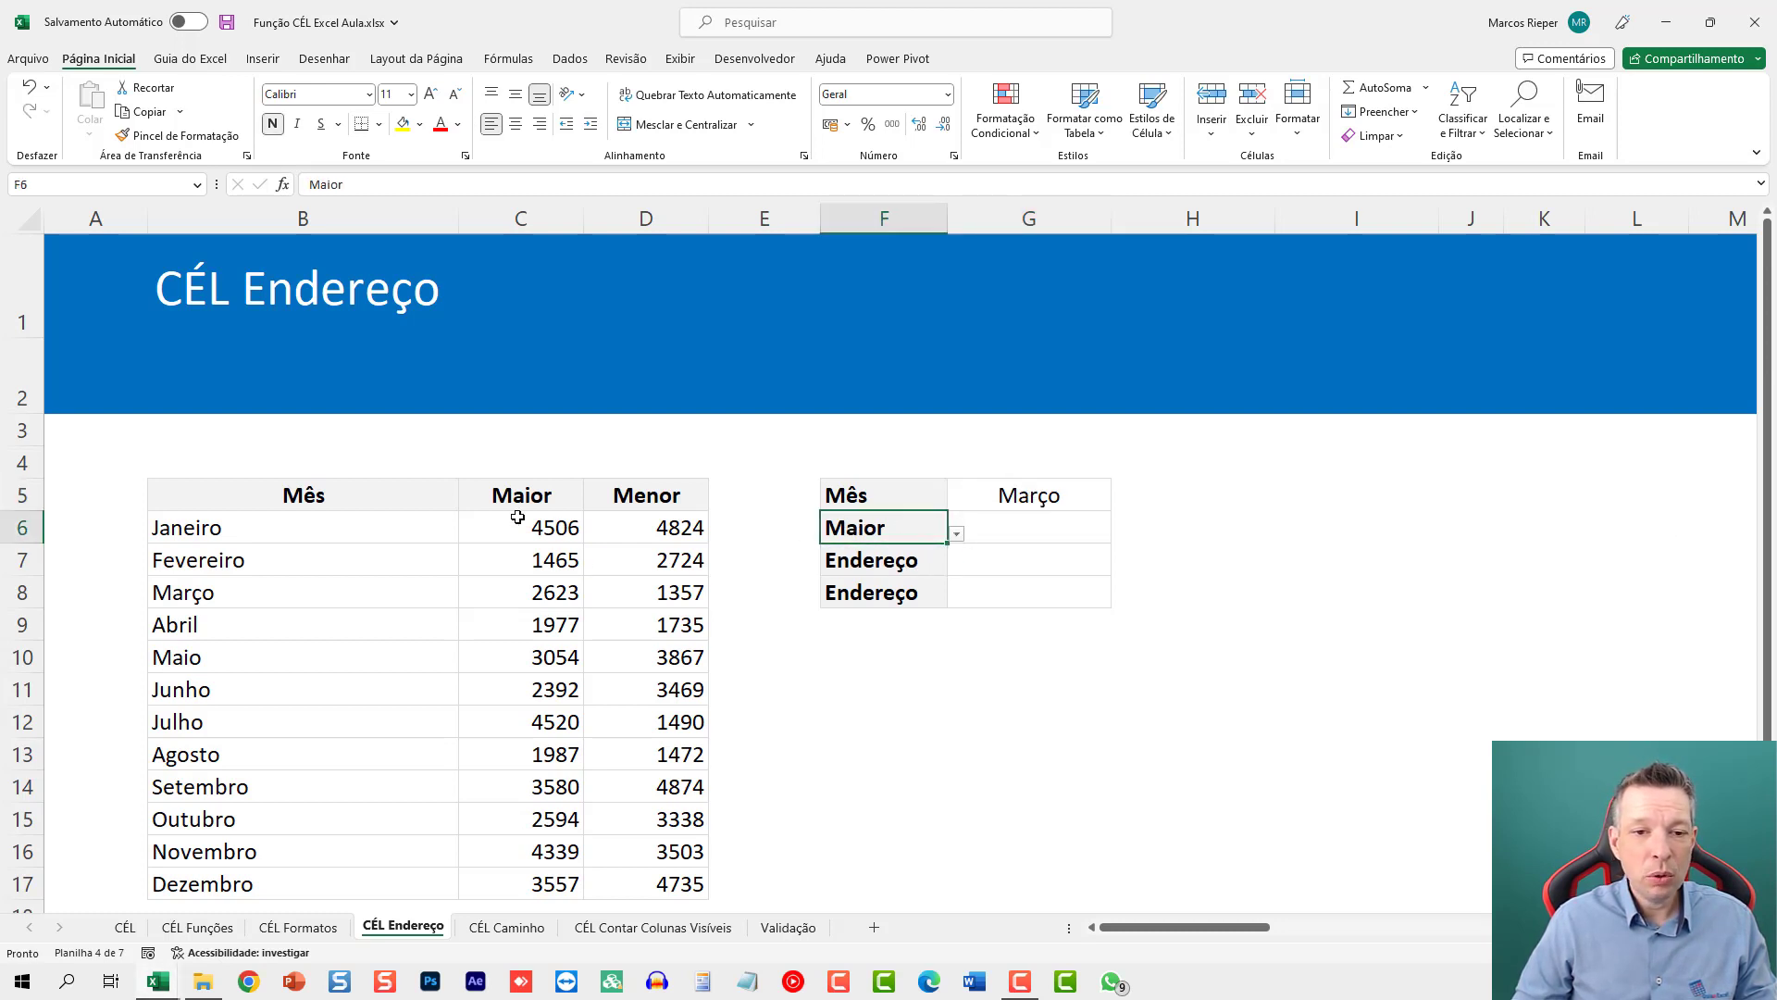
{"action": "left_click", "coordinate": [957, 534]}
{"action": "left_click", "coordinate": [921, 566]}
{"action": "left_click", "coordinate": [896, 562]}
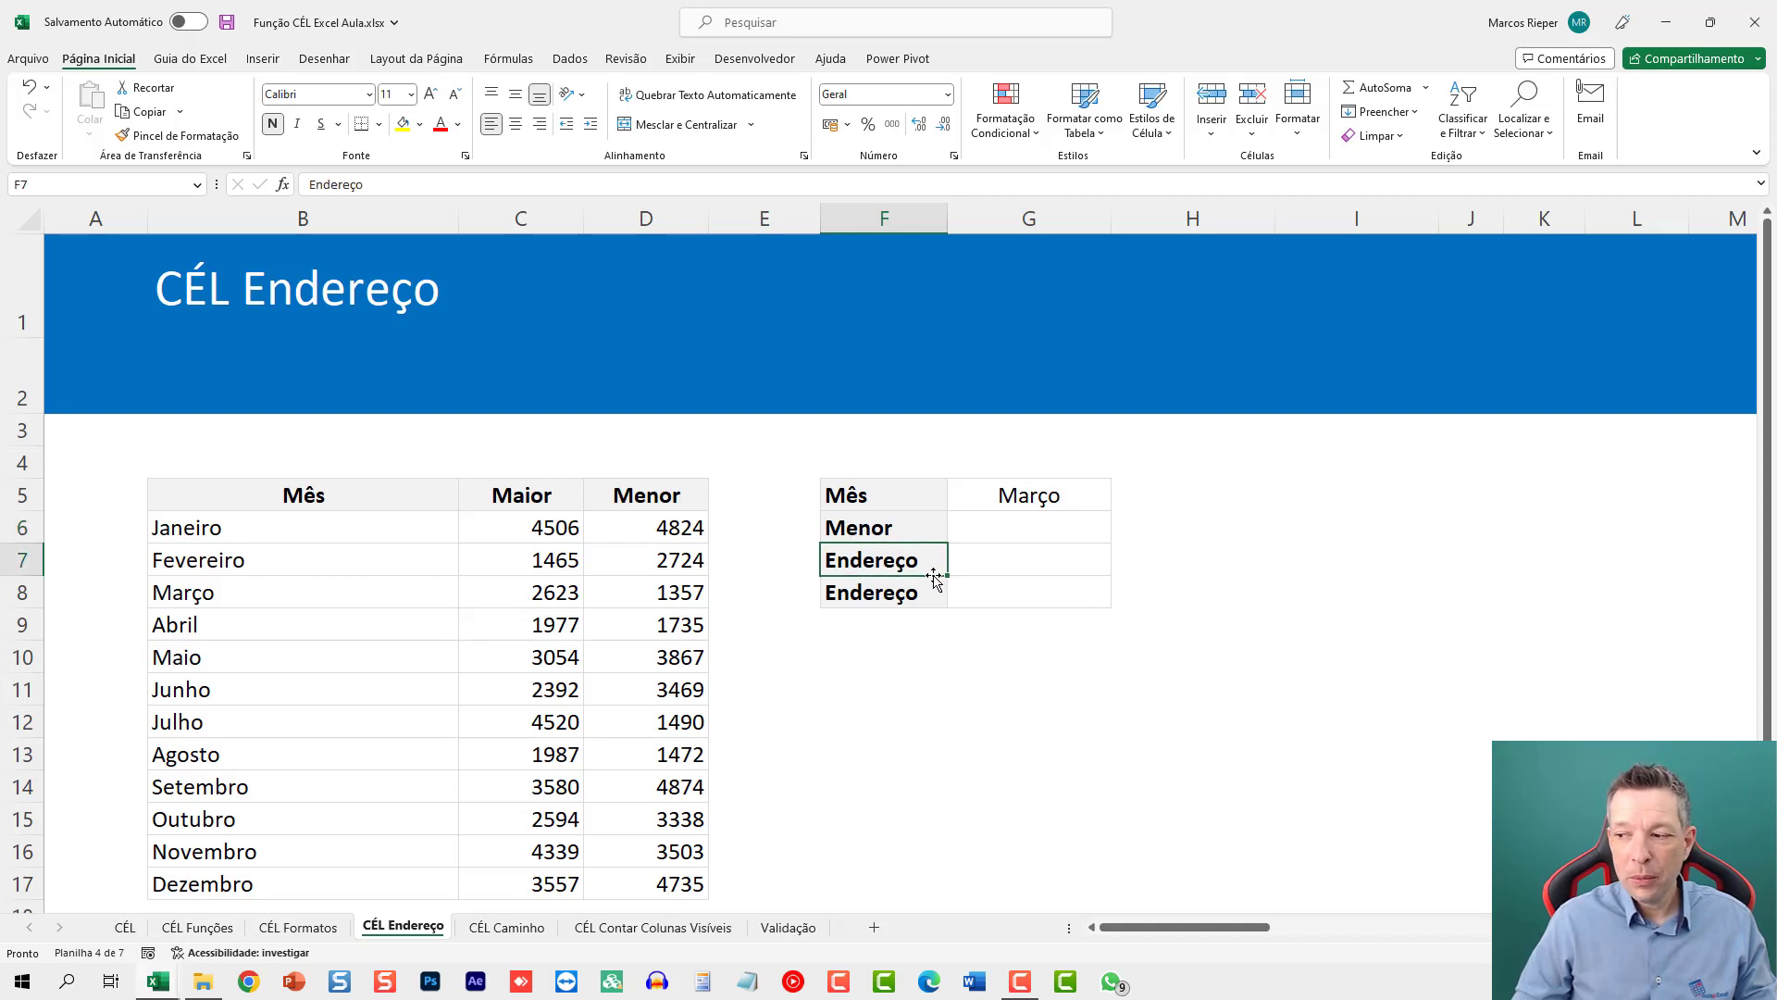
{"action": "left_click", "coordinate": [981, 560]}
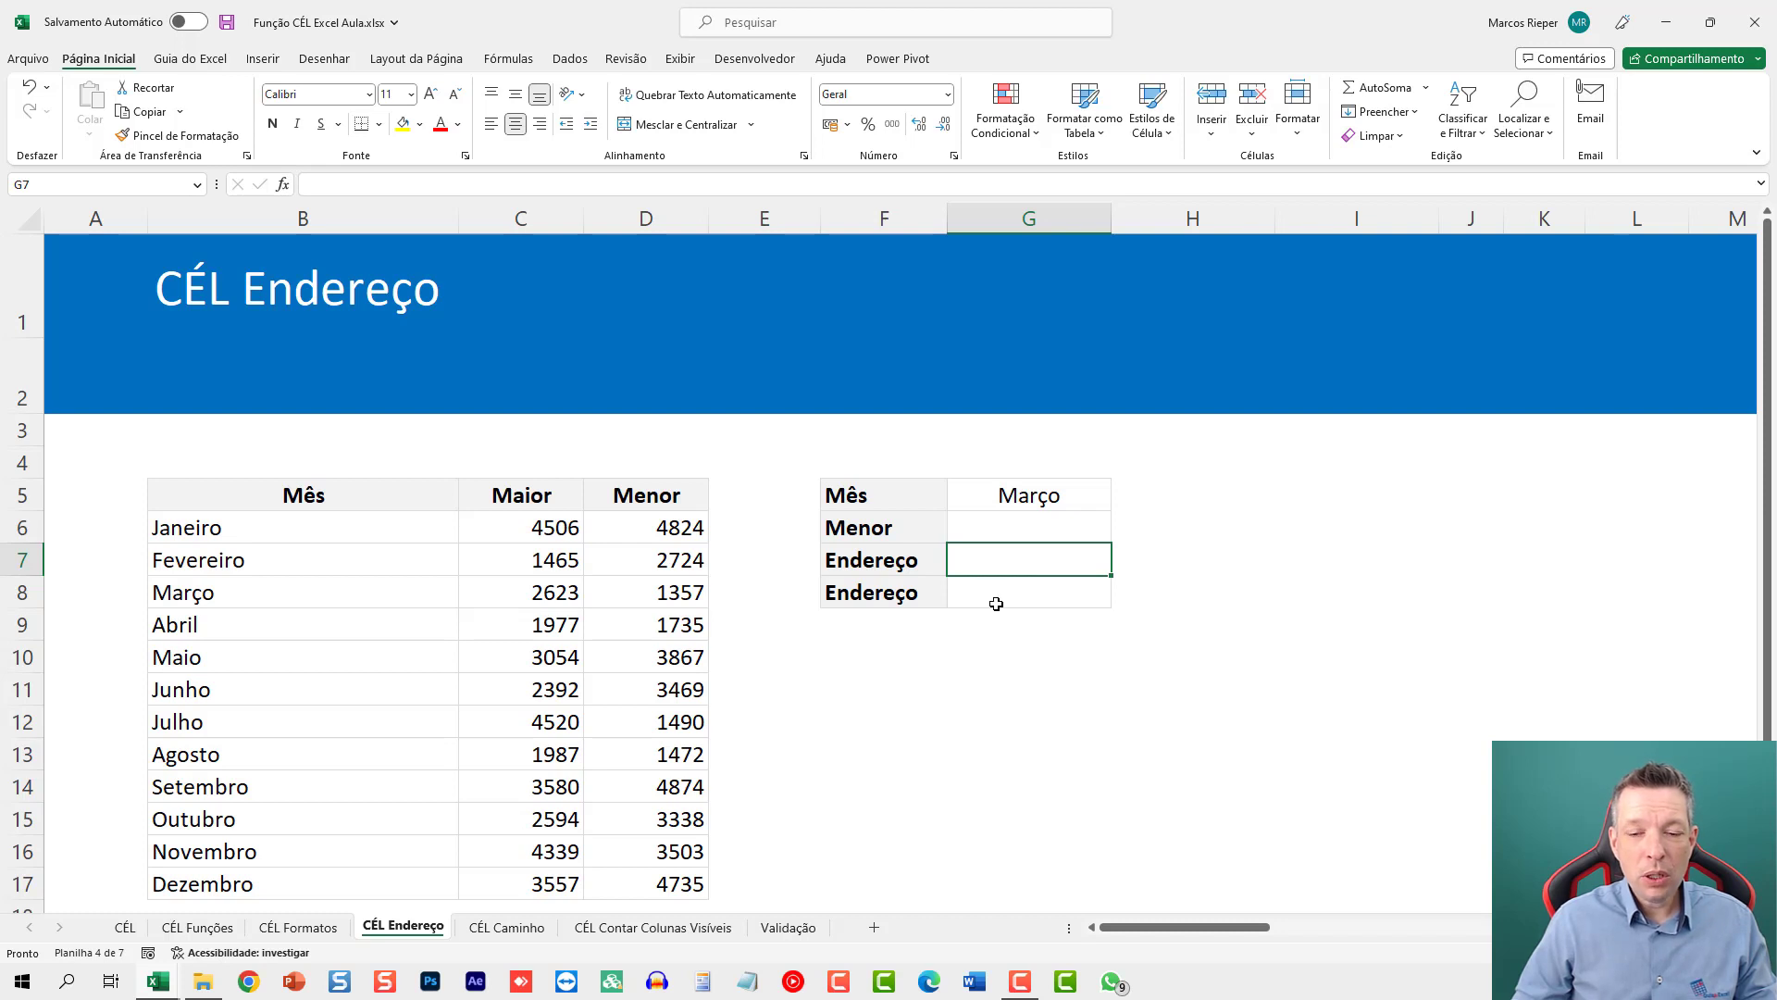
{"action": "left_click_drag", "start_coordinate": [983, 556], "coordinate": [978, 588]}
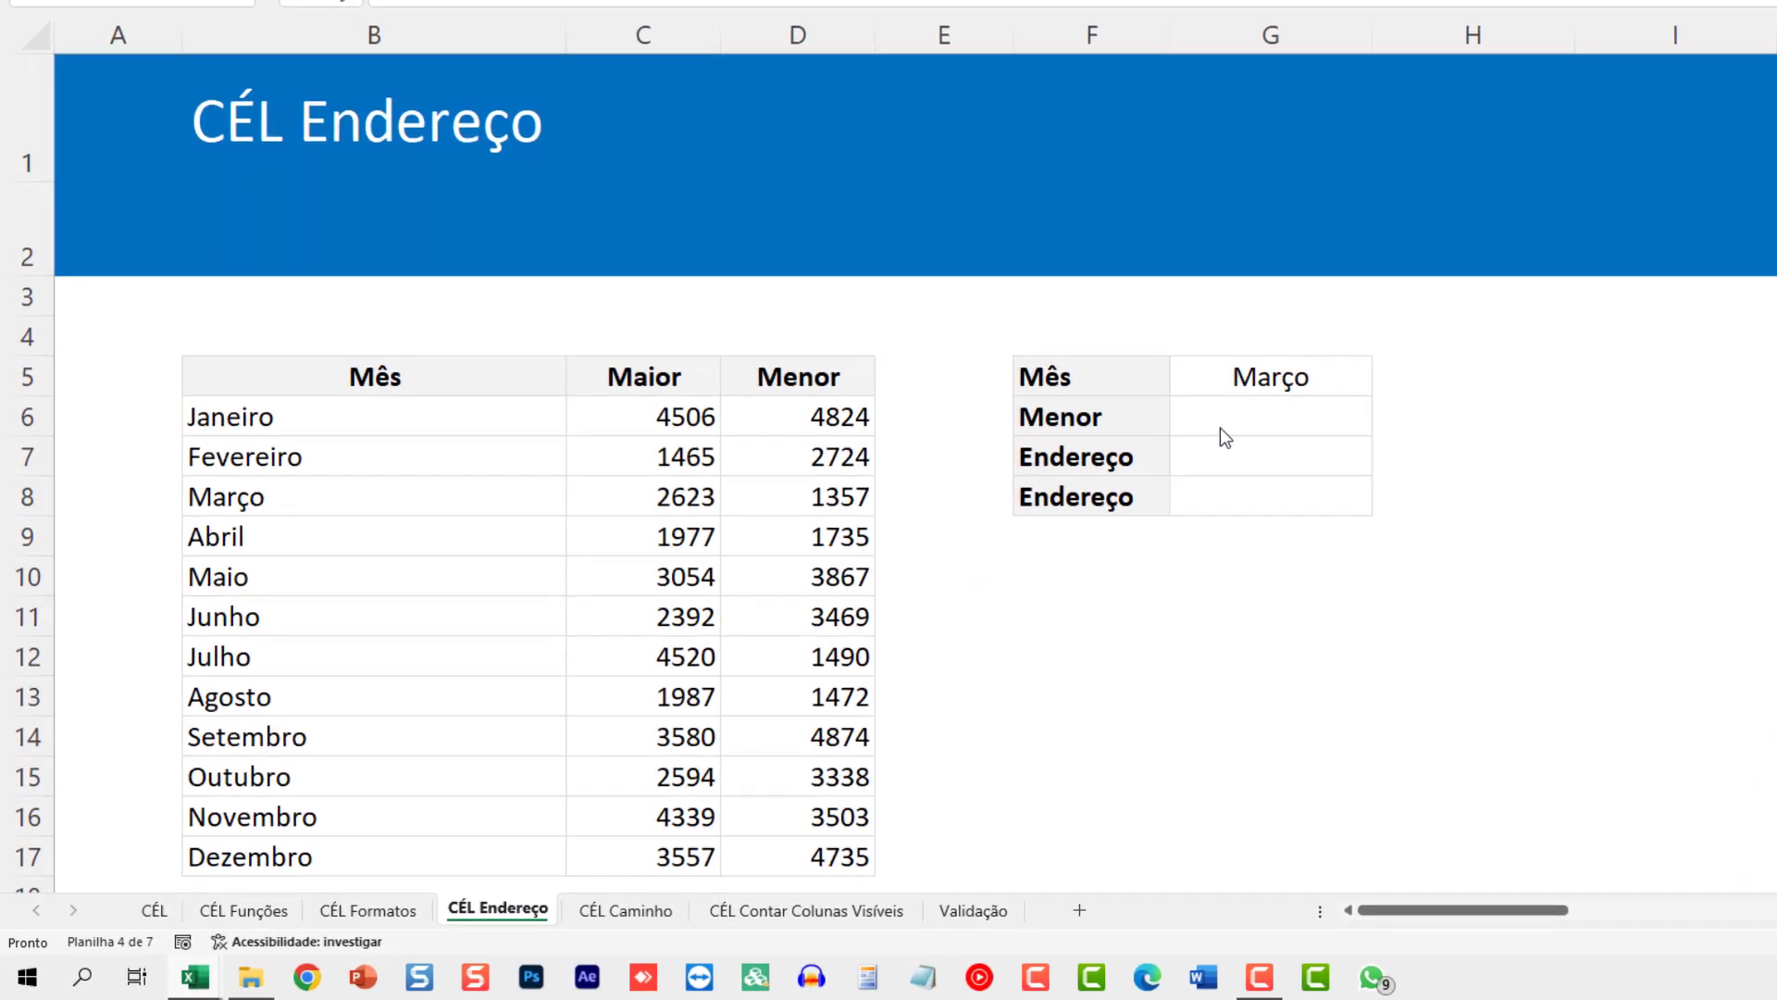
{"action": "left_click_drag", "start_coordinate": [1225, 447], "coordinate": [1225, 490]}
{"action": "left_click", "coordinate": [1222, 414]}
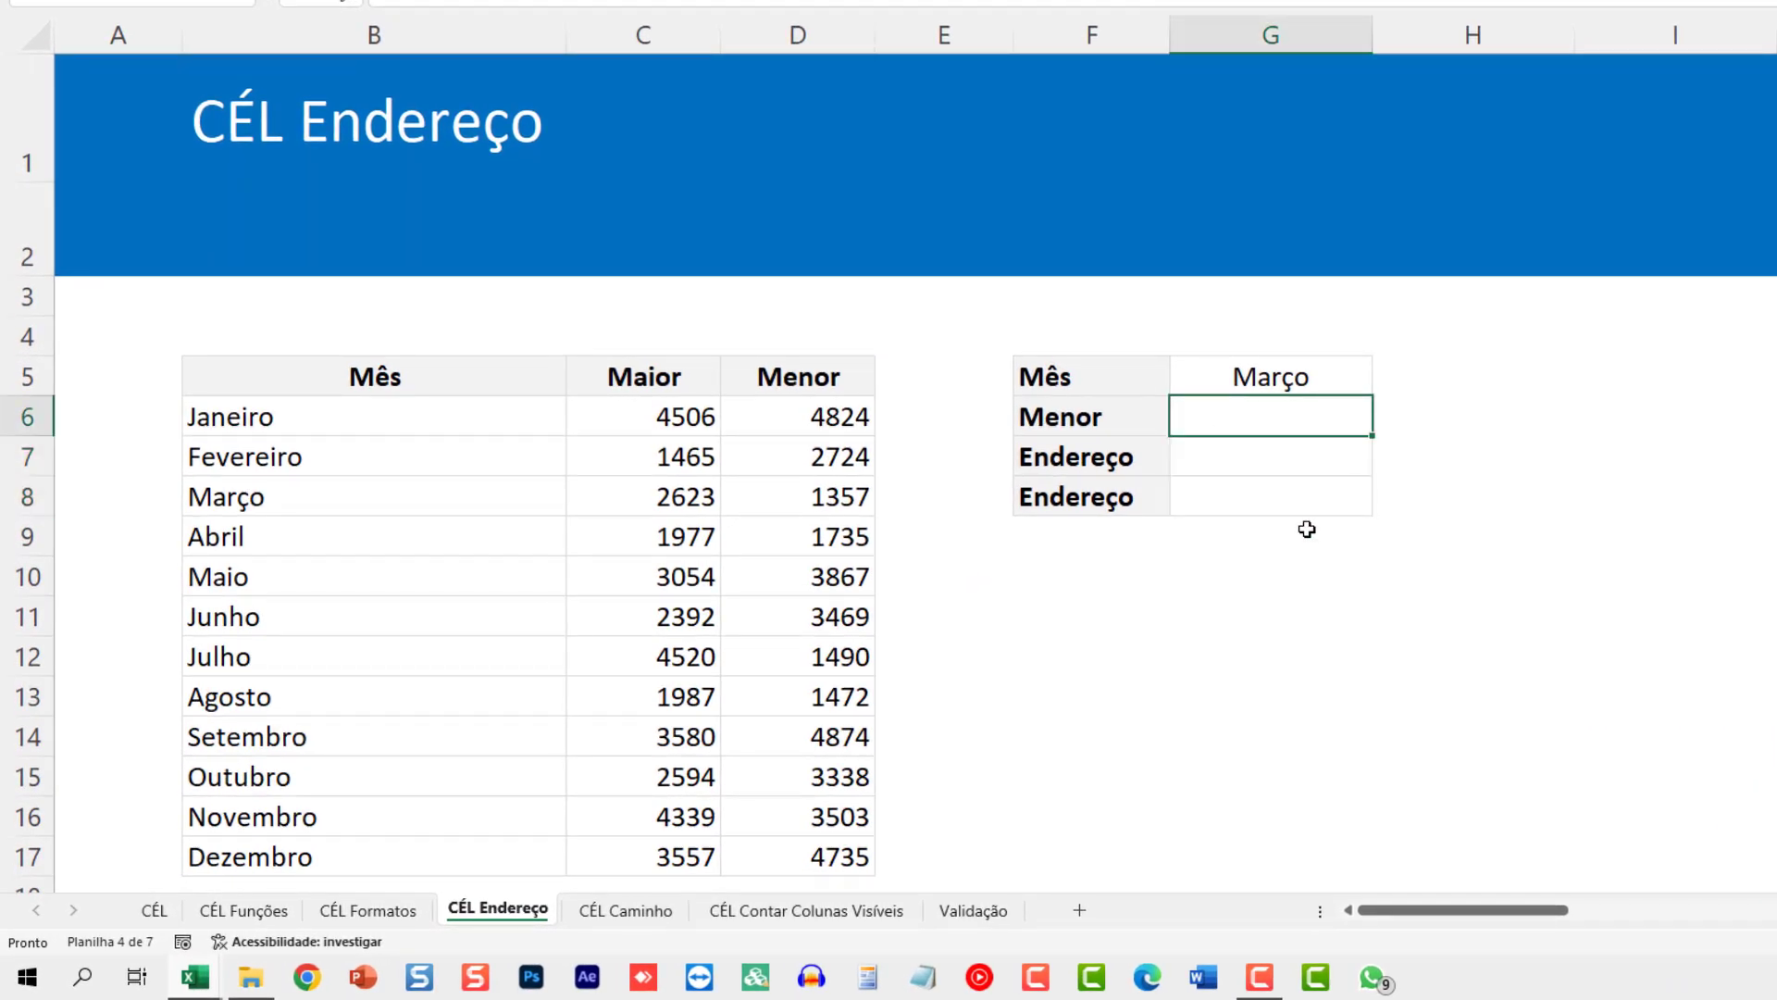
{"action": "type", "text": "="}
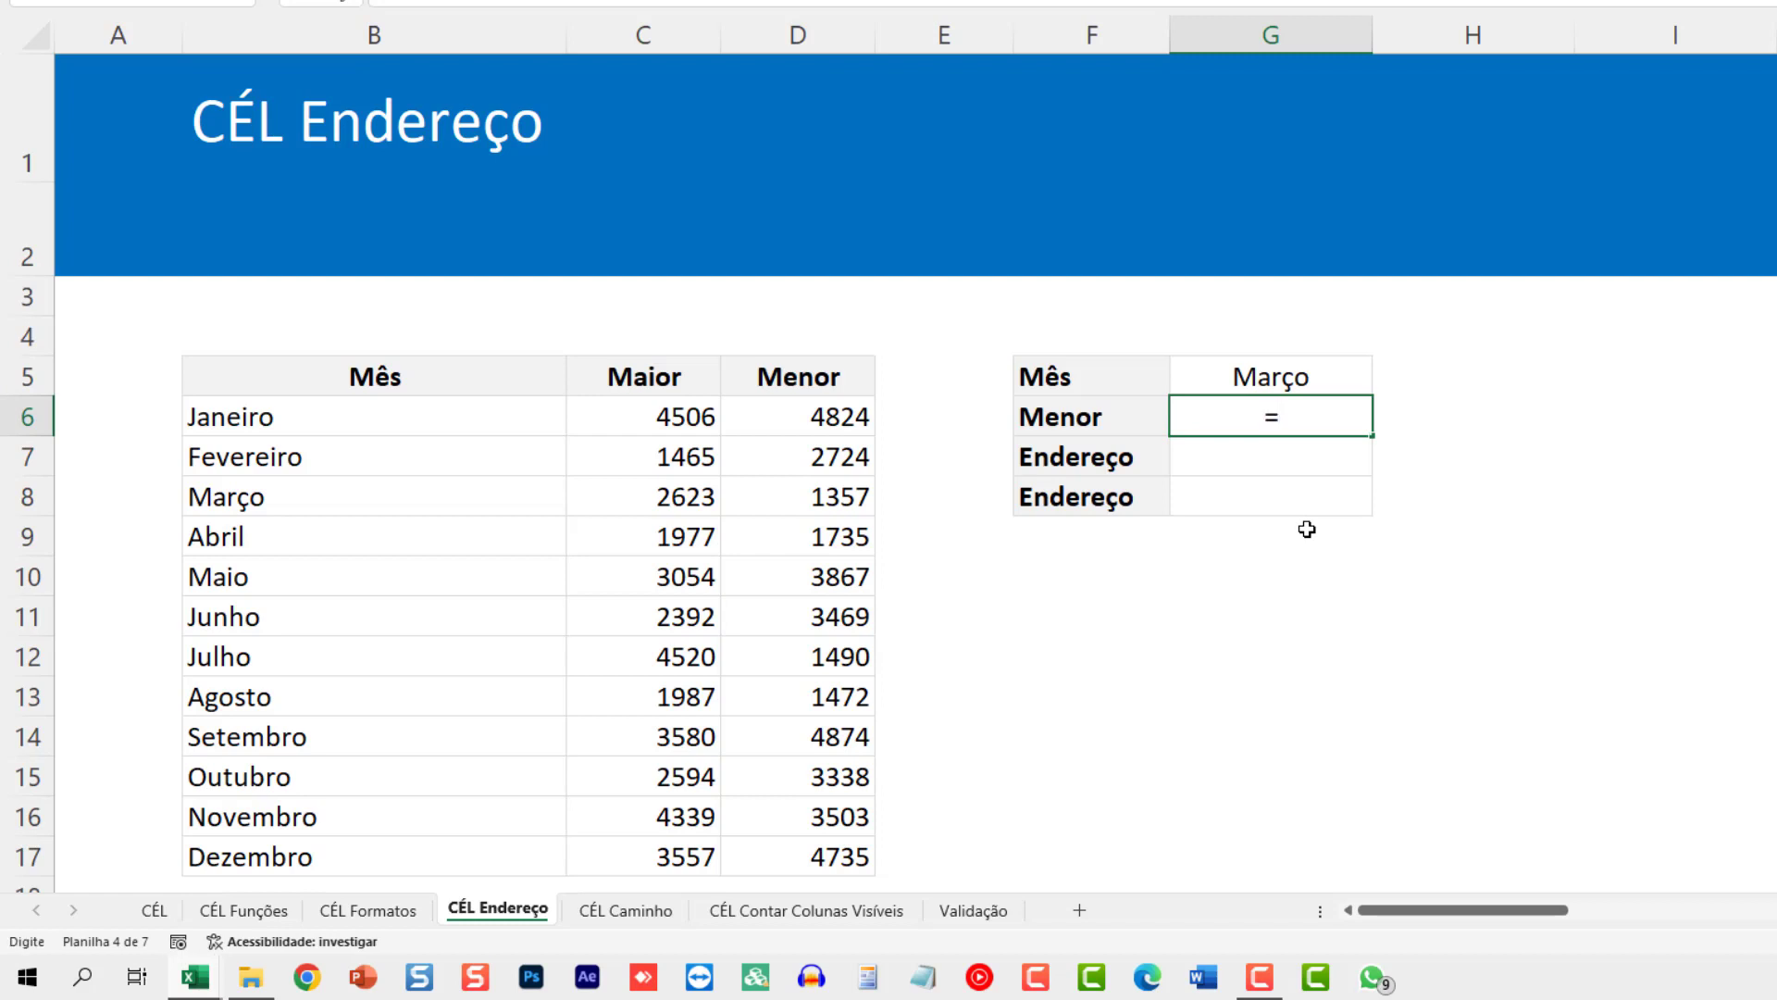
{"action": "key", "text": "Escape"}
{"action": "left_click", "coordinate": [1269, 508], "text": "shift"}
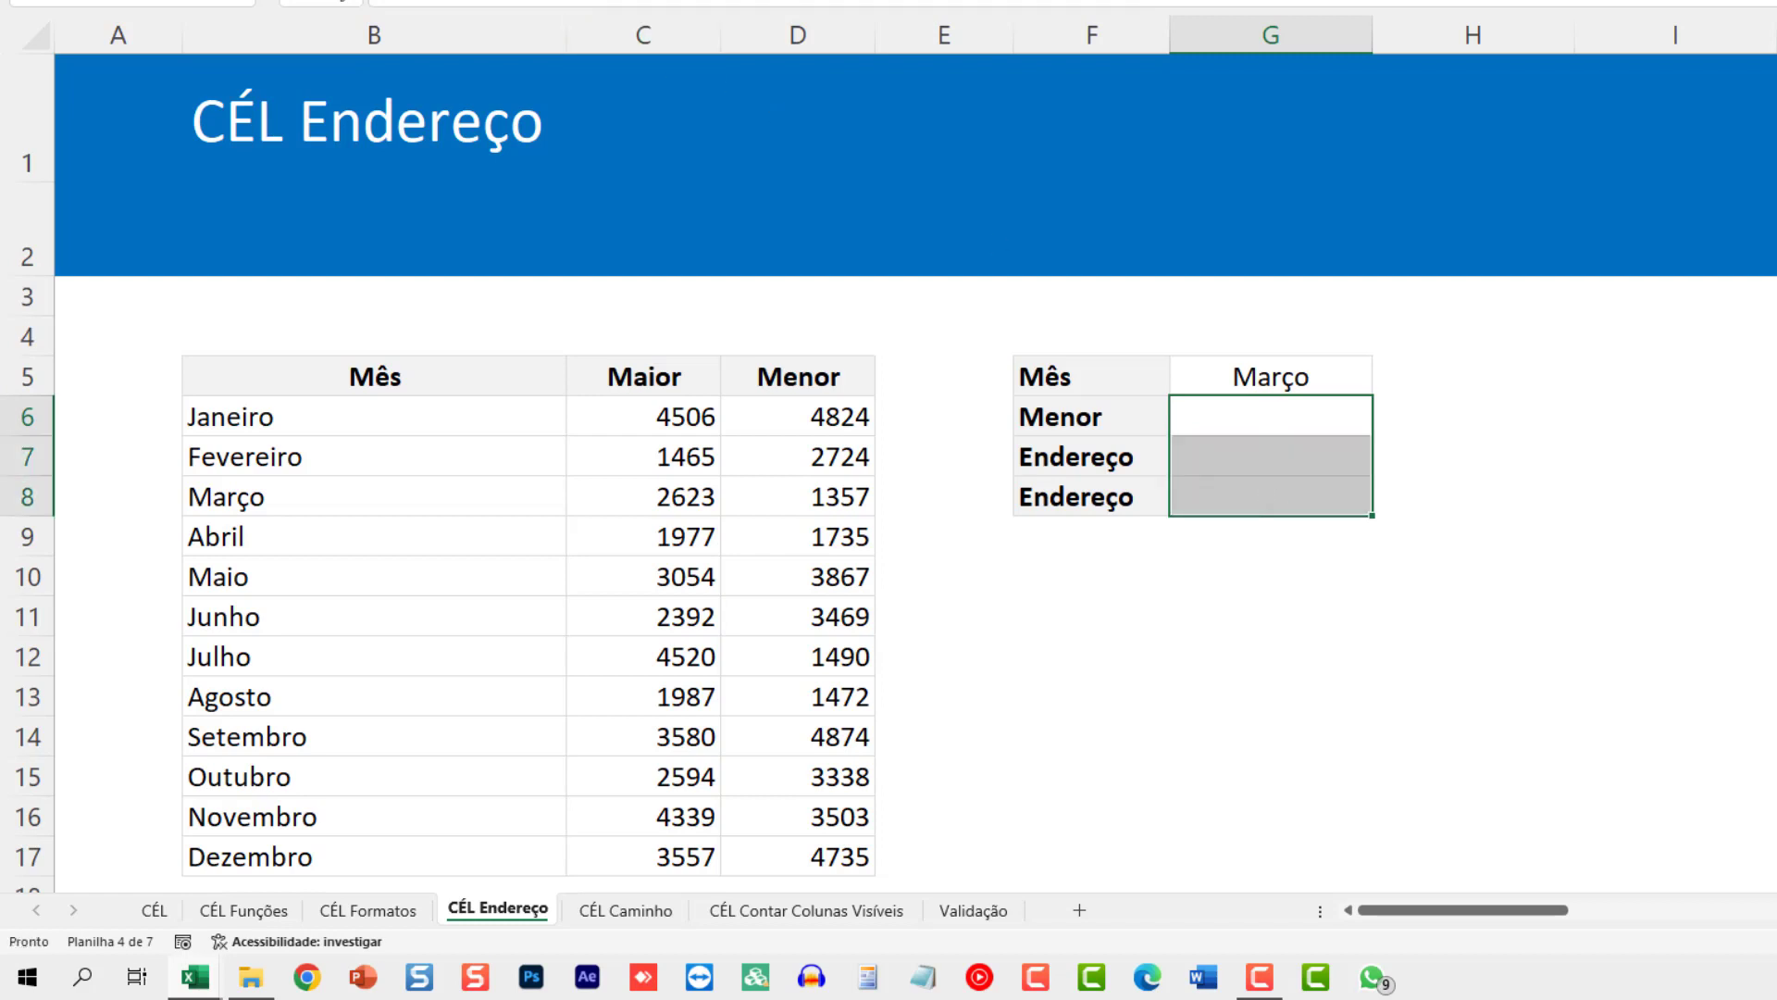
Step: Start an ÍNDICE formula in G6 with the absolute range $C$6:$D$17 as its matrix
{"action": "left_click", "coordinate": [1330, 407]}
{"action": "type", "text": "="}
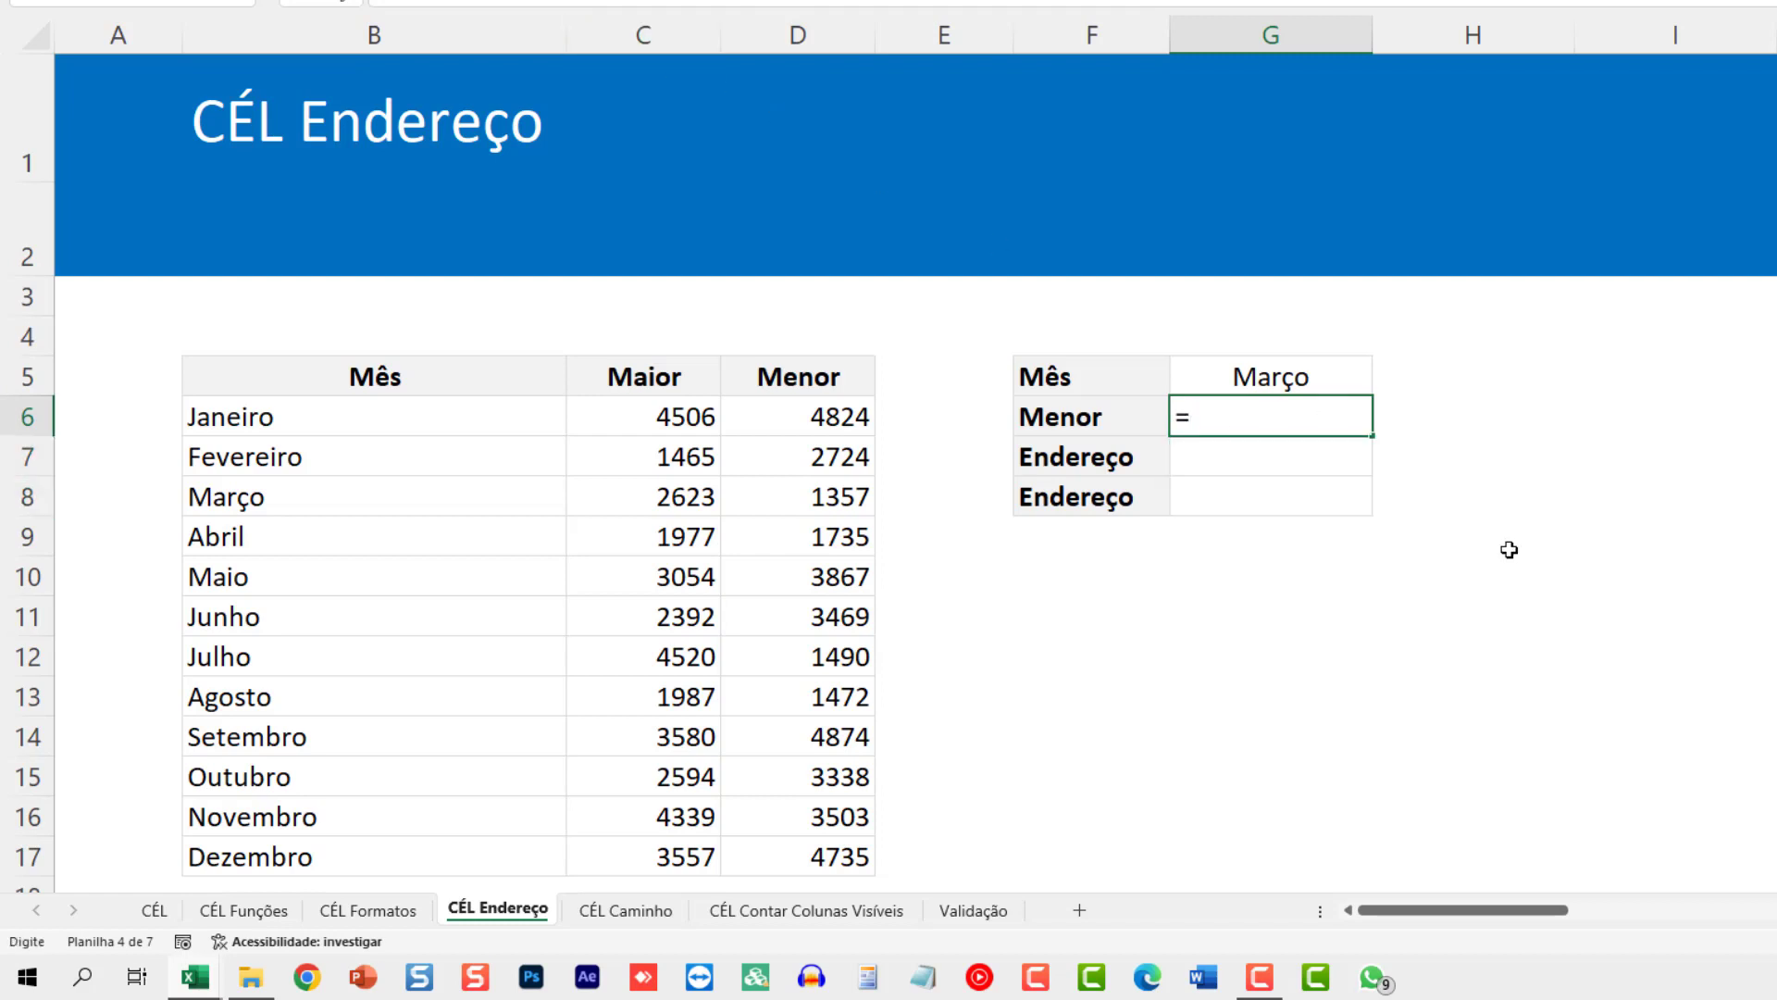
{"action": "type", "text": "índice("}
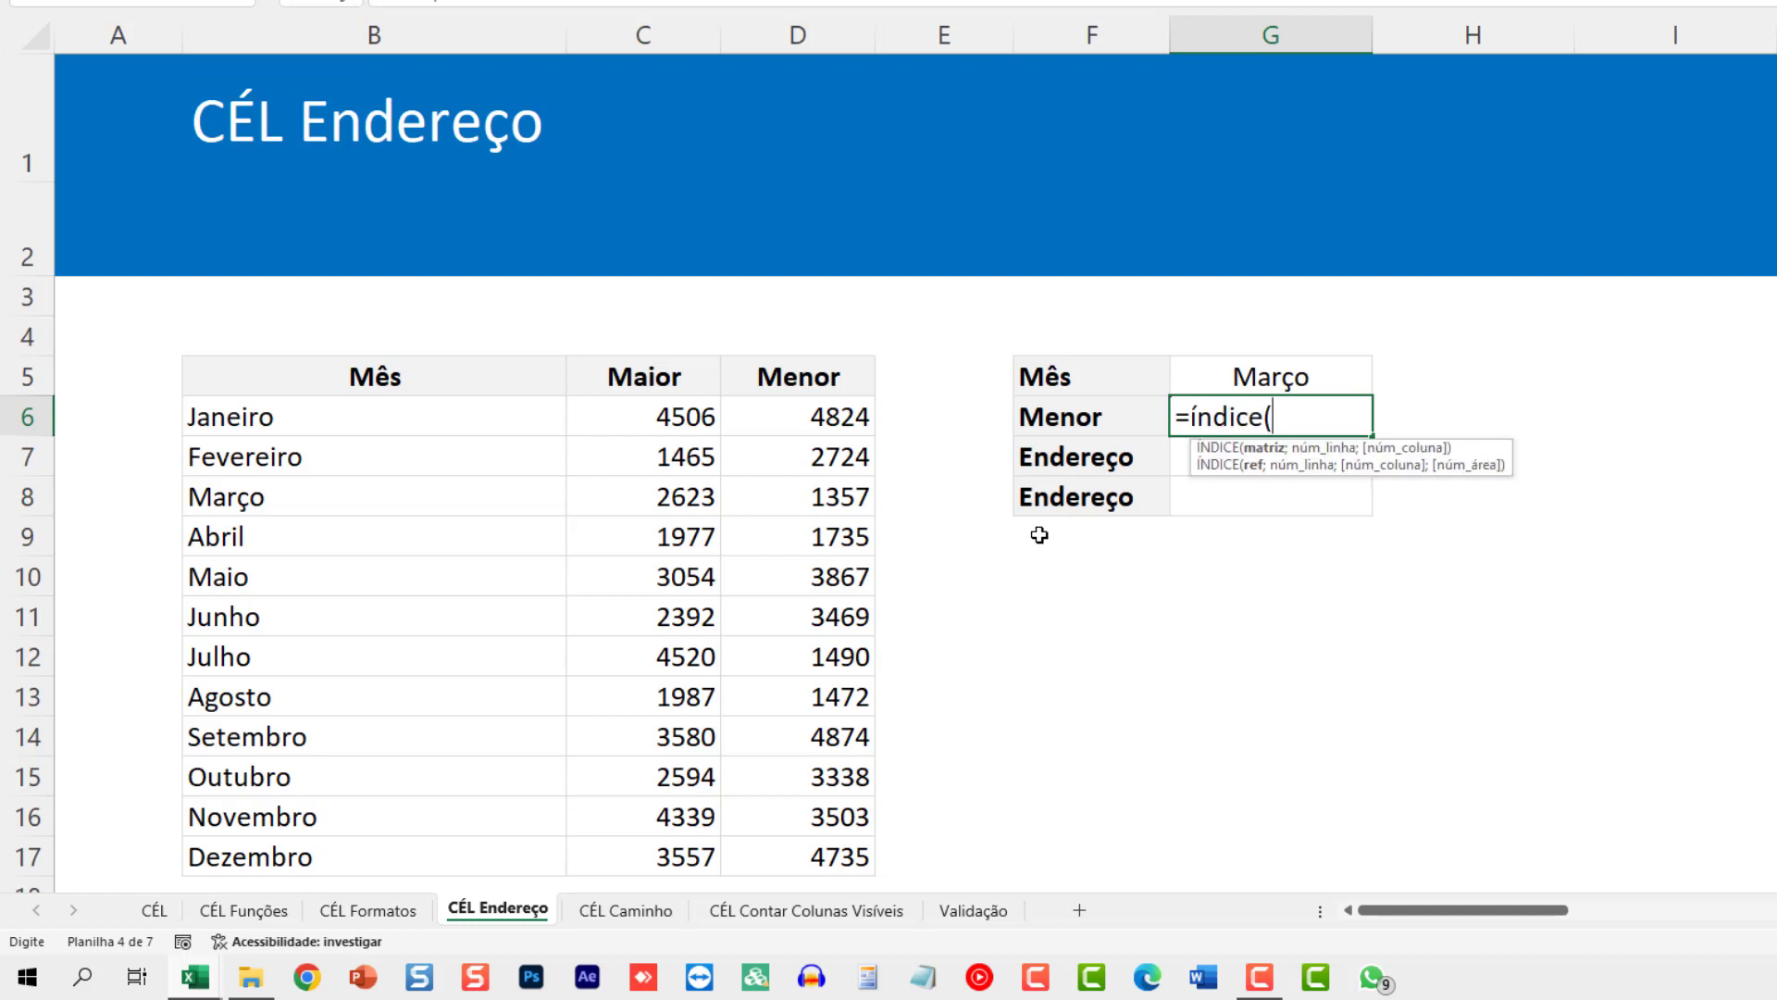
{"action": "left_click_drag", "start_coordinate": [617, 413], "coordinate": [815, 856]}
{"action": "scroll", "coordinate": [915, 683], "scroll_direction": "down", "scroll_amount": 1}
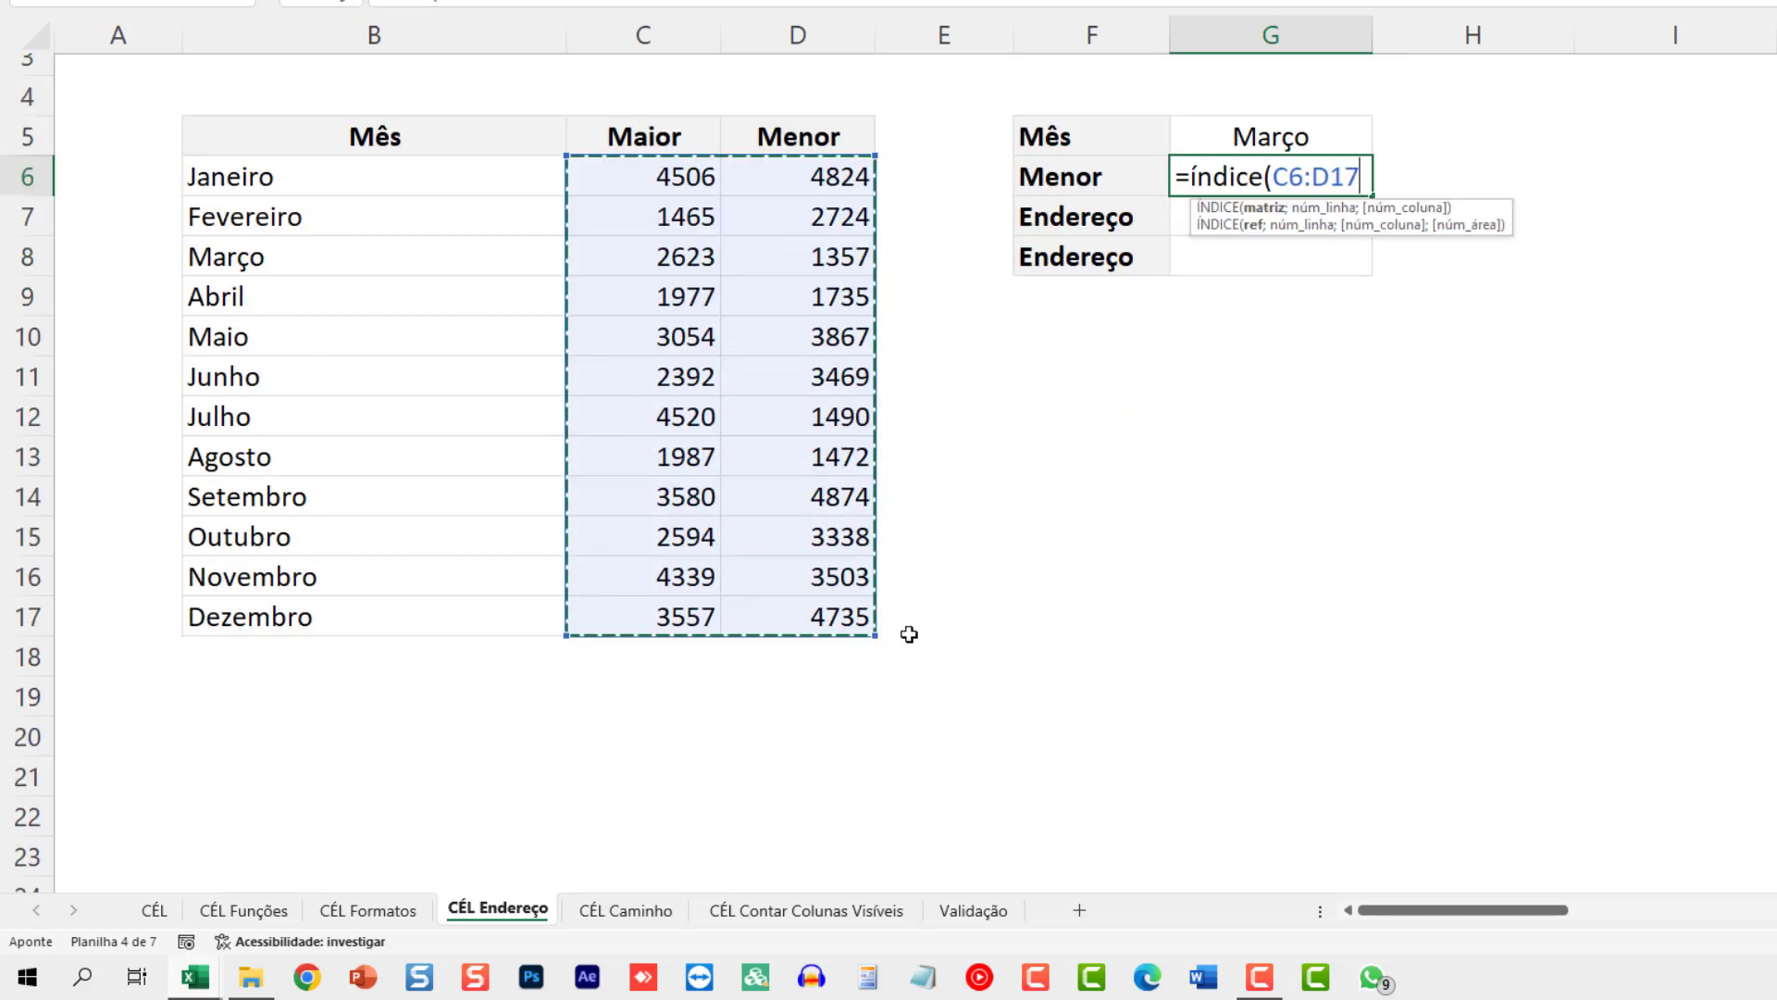
{"action": "key", "text": "F4"}
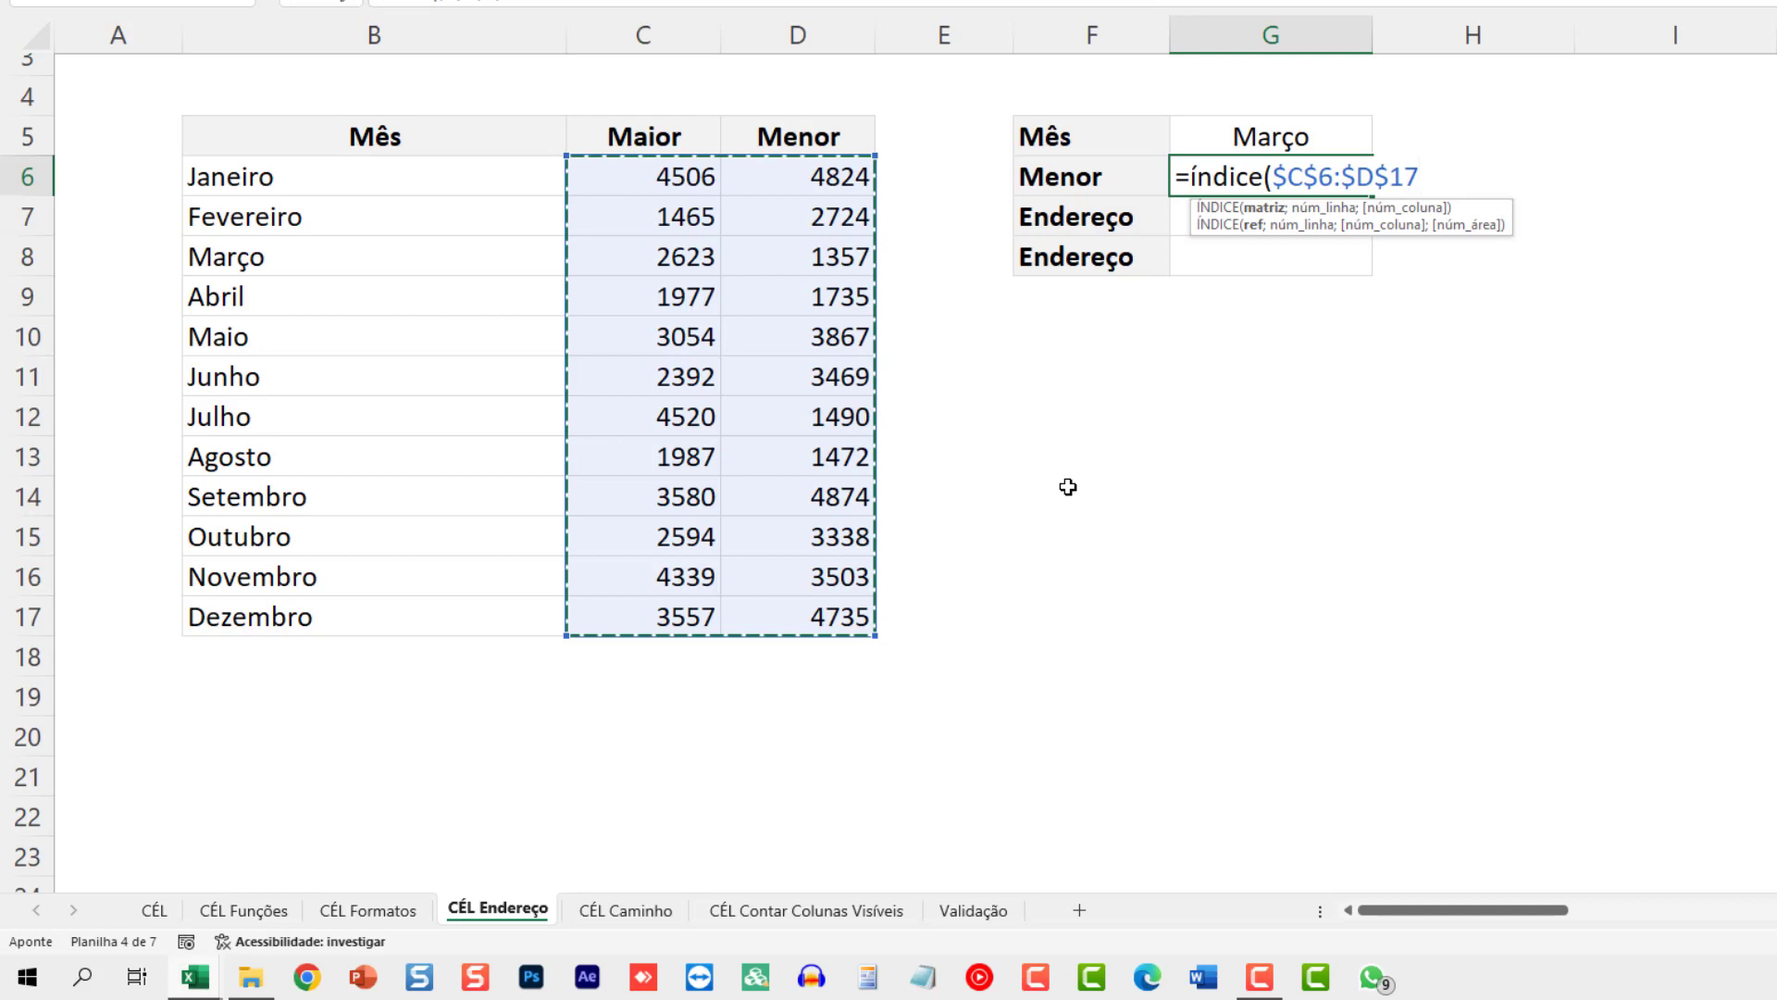
{"action": "type", "text": ";"}
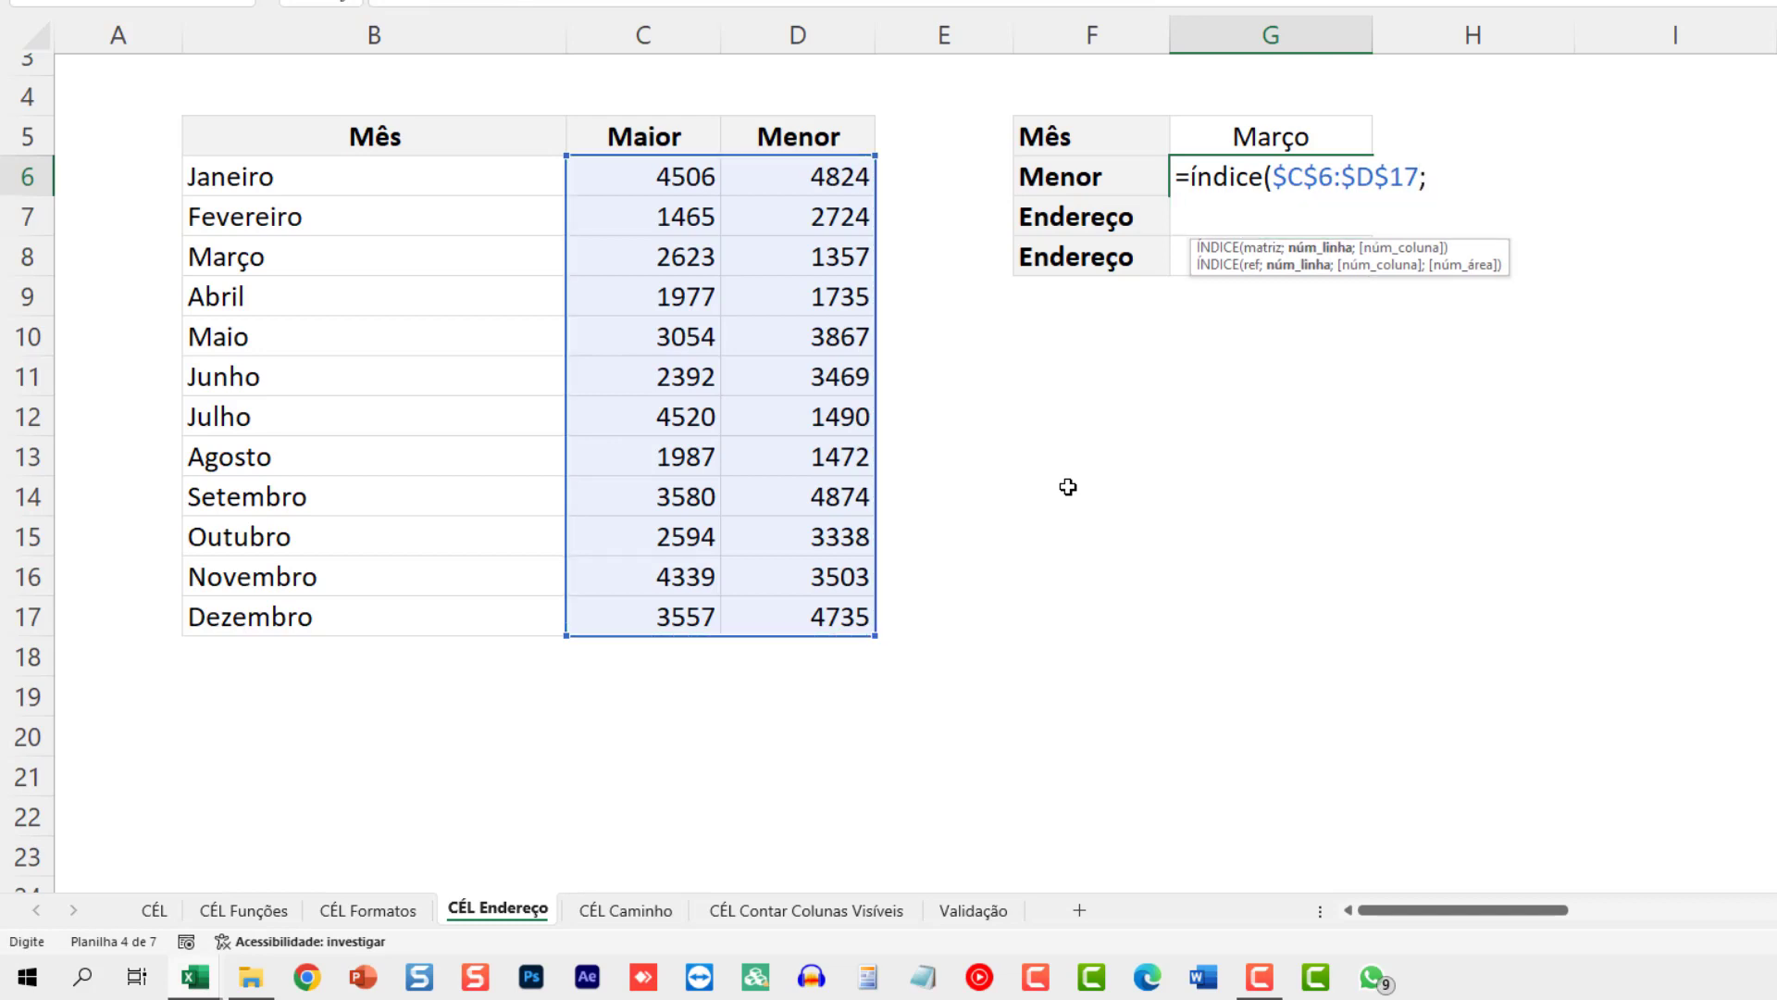
Step: Add CORRESP($G$5;$B$6:$B$17;0) on a new line as the row argument of the ÍNDICE formula
{"action": "type", "text": "CORRESP("}
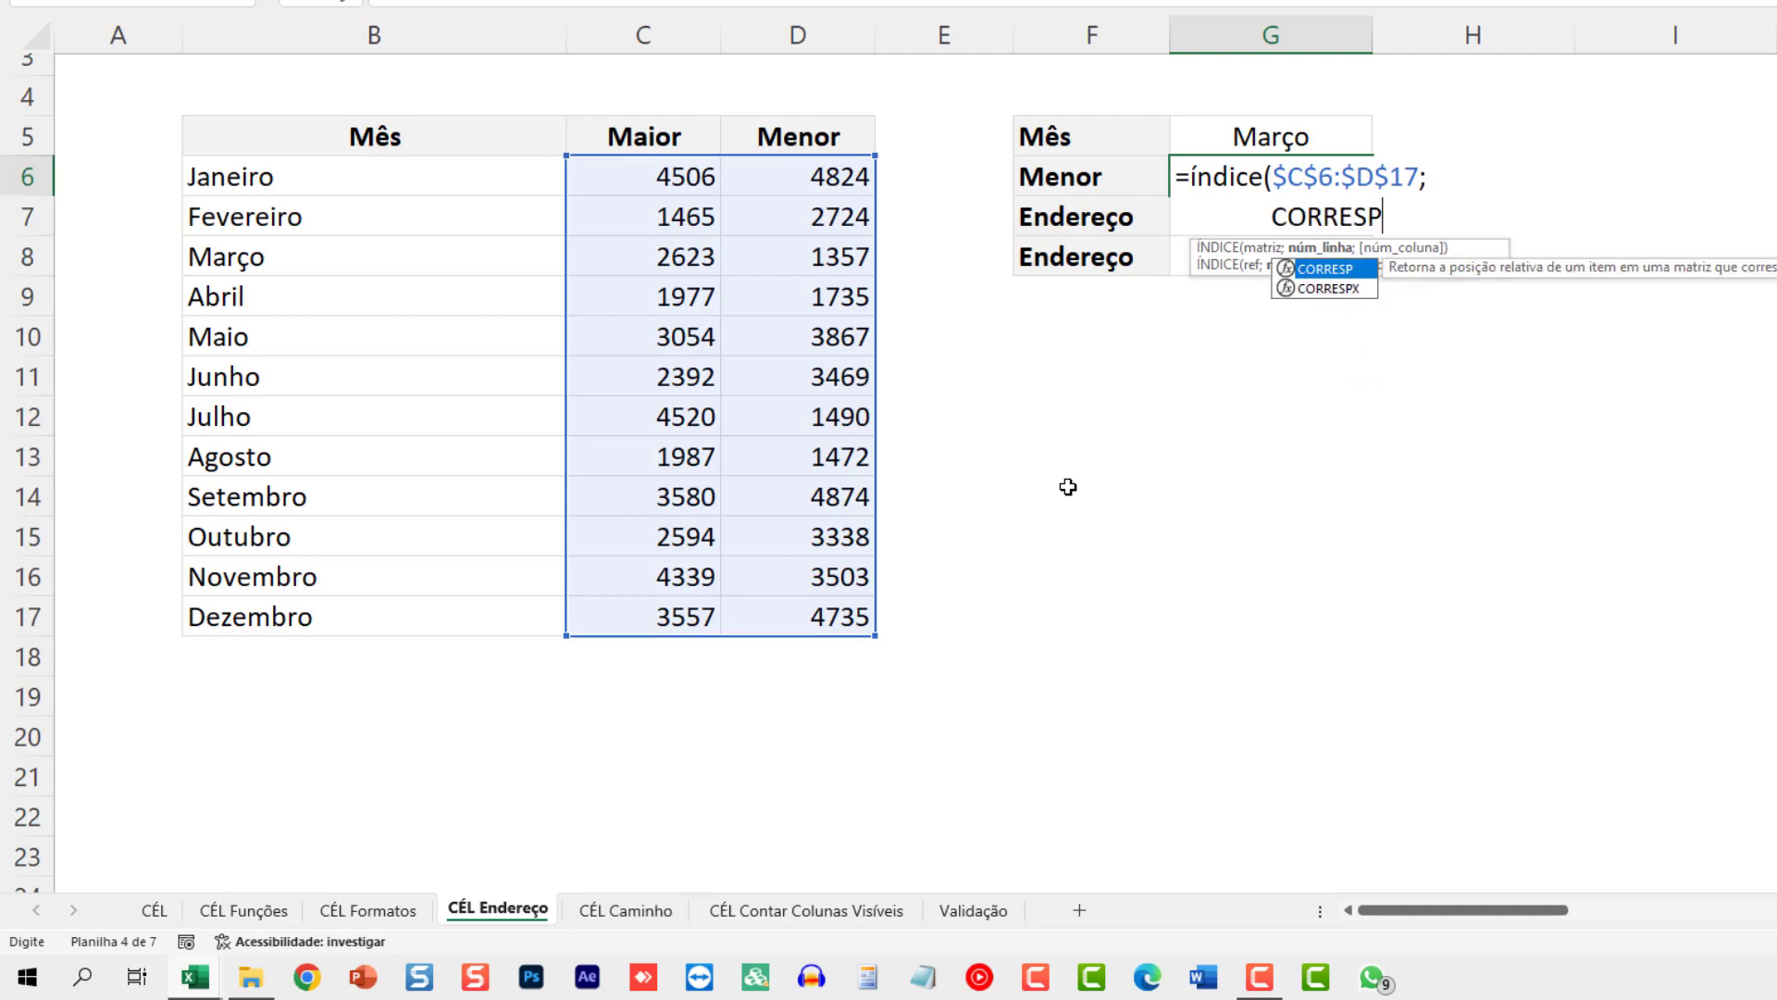
{"action": "key", "text": "Left"}
{"action": "key", "text": "Left"}
{"action": "key", "text": "Left"}
{"action": "key", "text": "Left"}
{"action": "key", "text": "Left"}
{"action": "key", "text": "Left"}
{"action": "key", "text": "Left"}
{"action": "key", "text": "Left"}
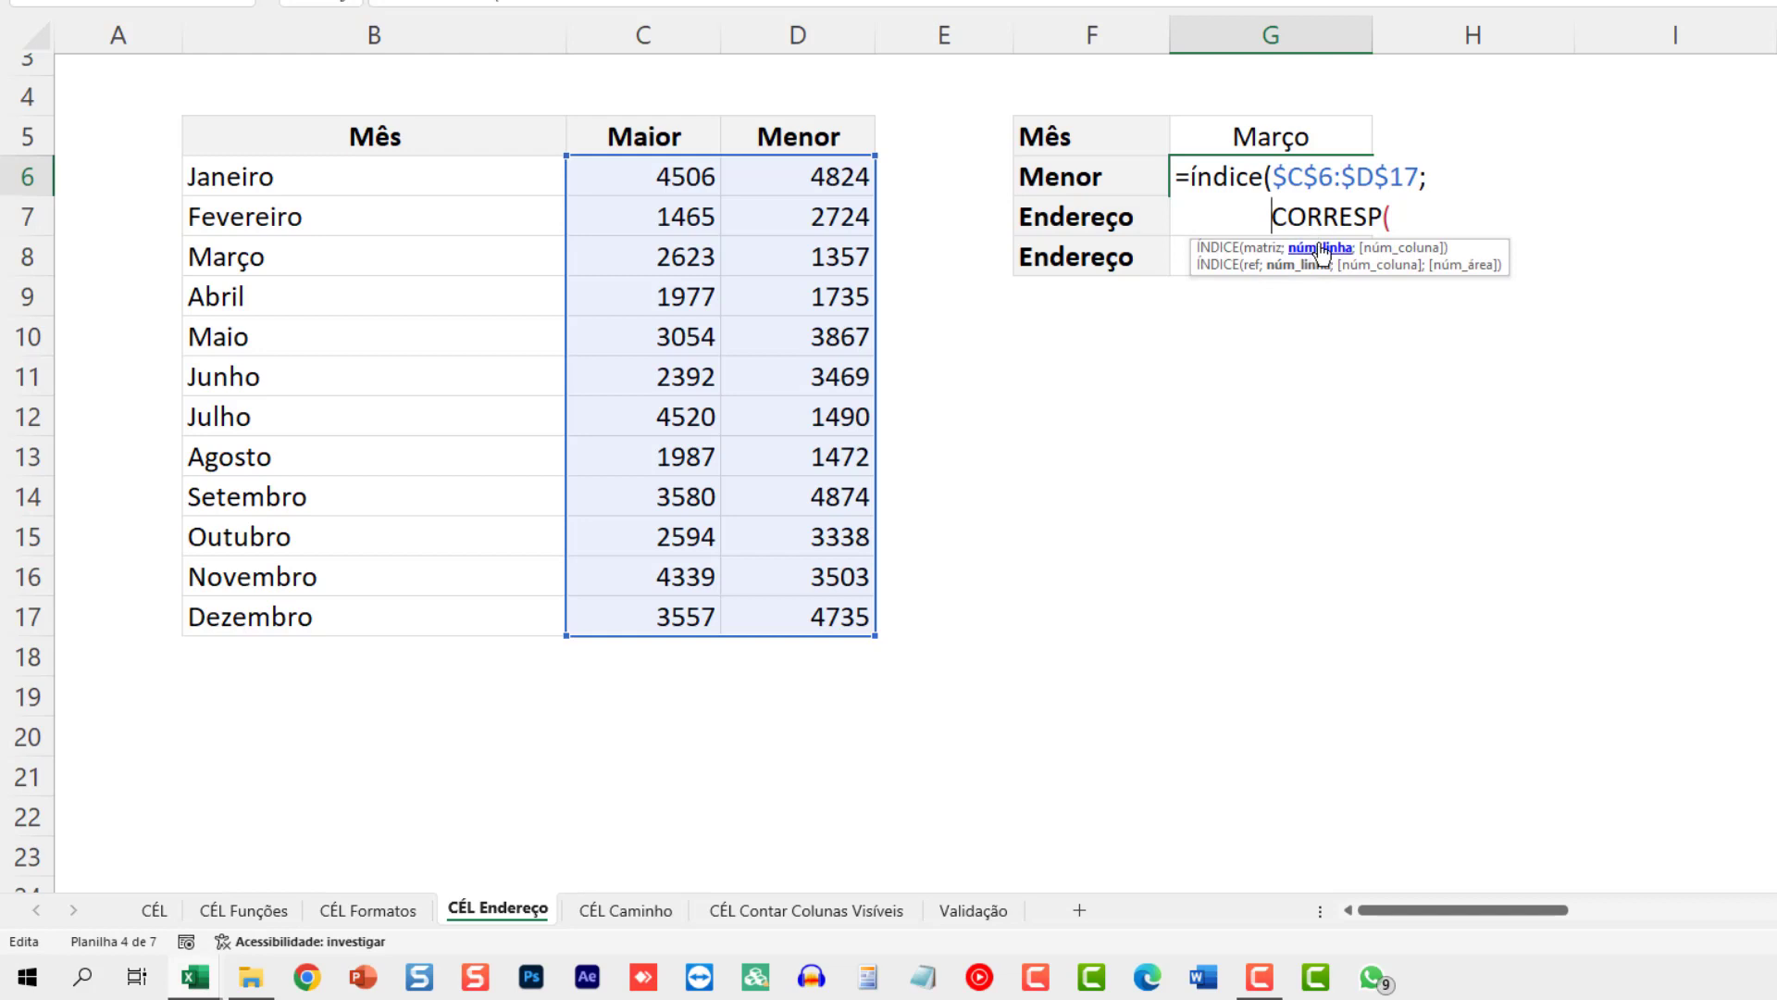
{"action": "left_click", "coordinate": [1413, 218]}
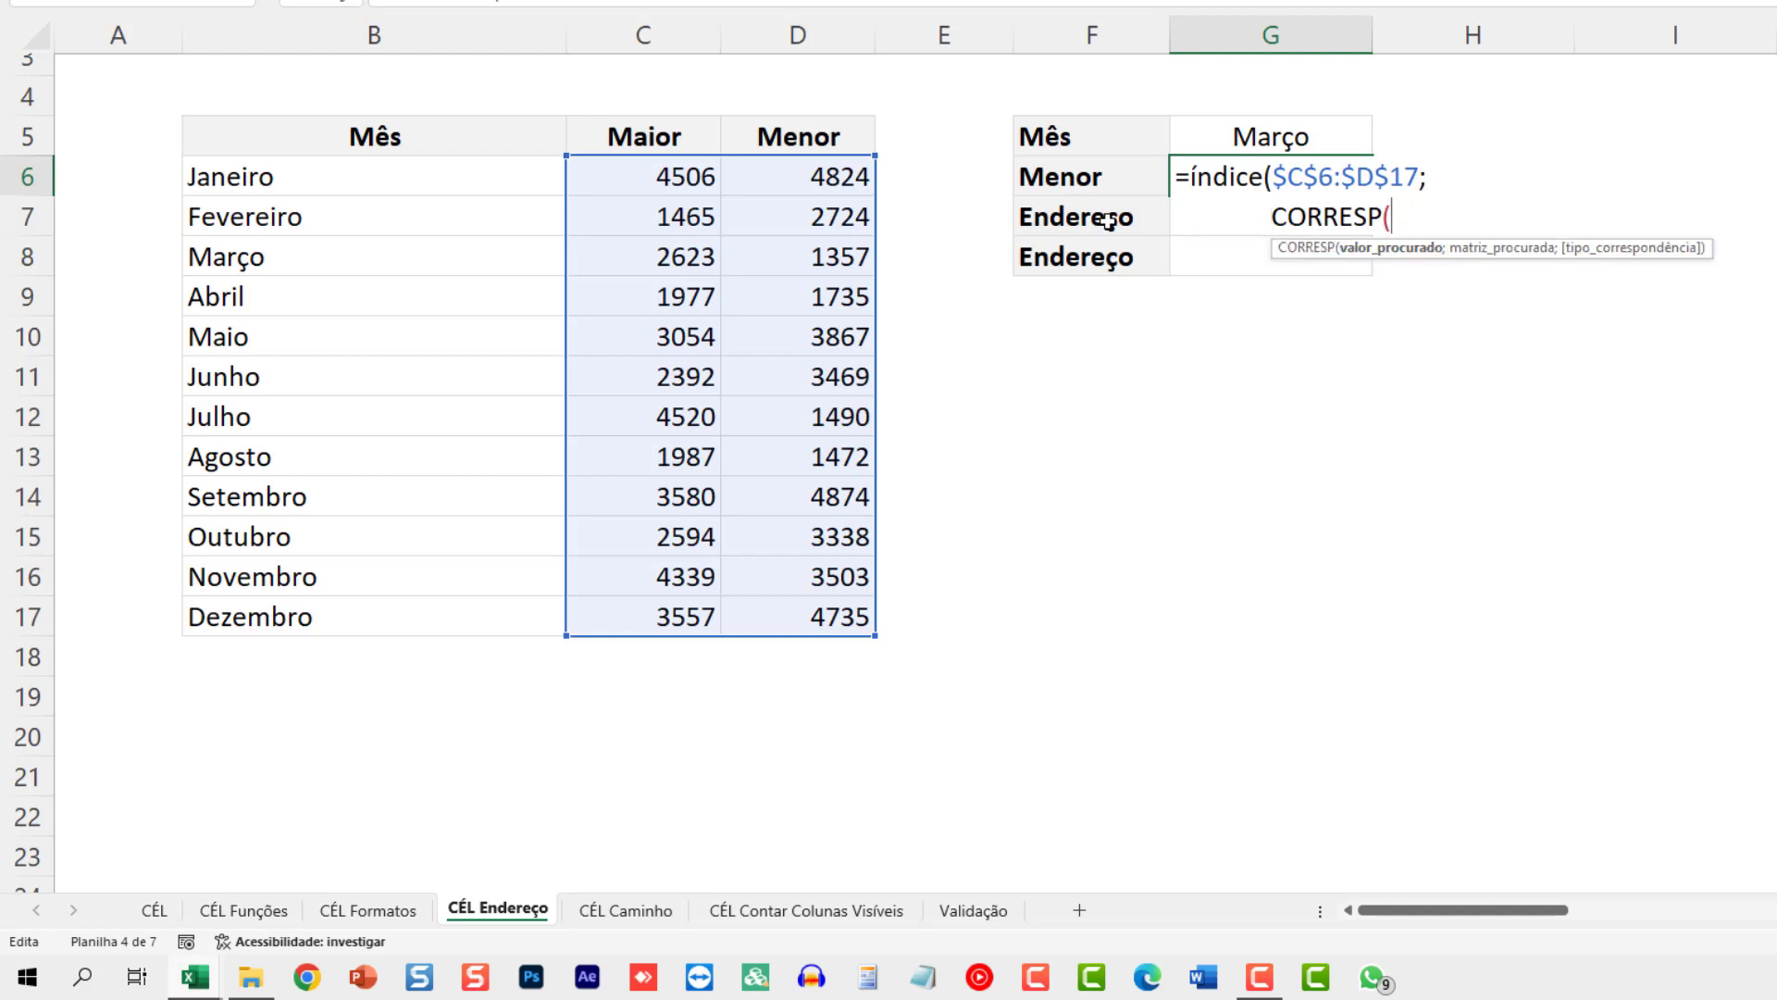
{"action": "left_click", "coordinate": [1282, 131]}
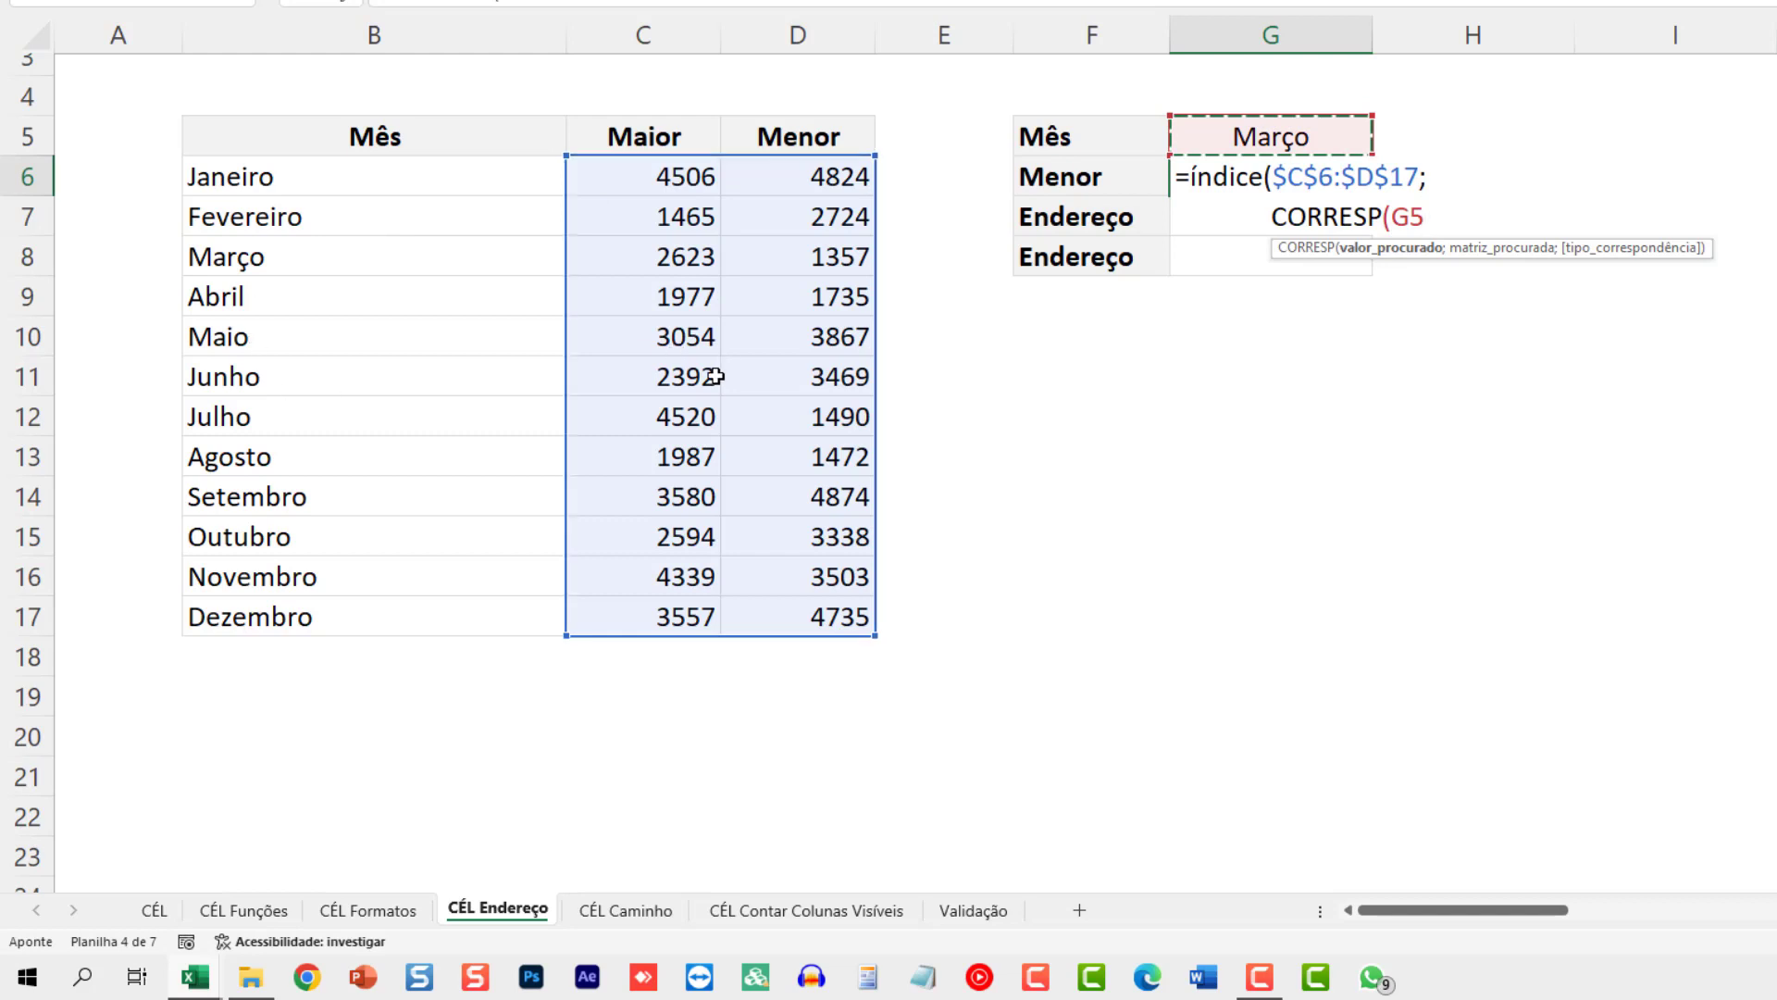
{"action": "key", "text": "F4"}
{"action": "type", "text": ";"}
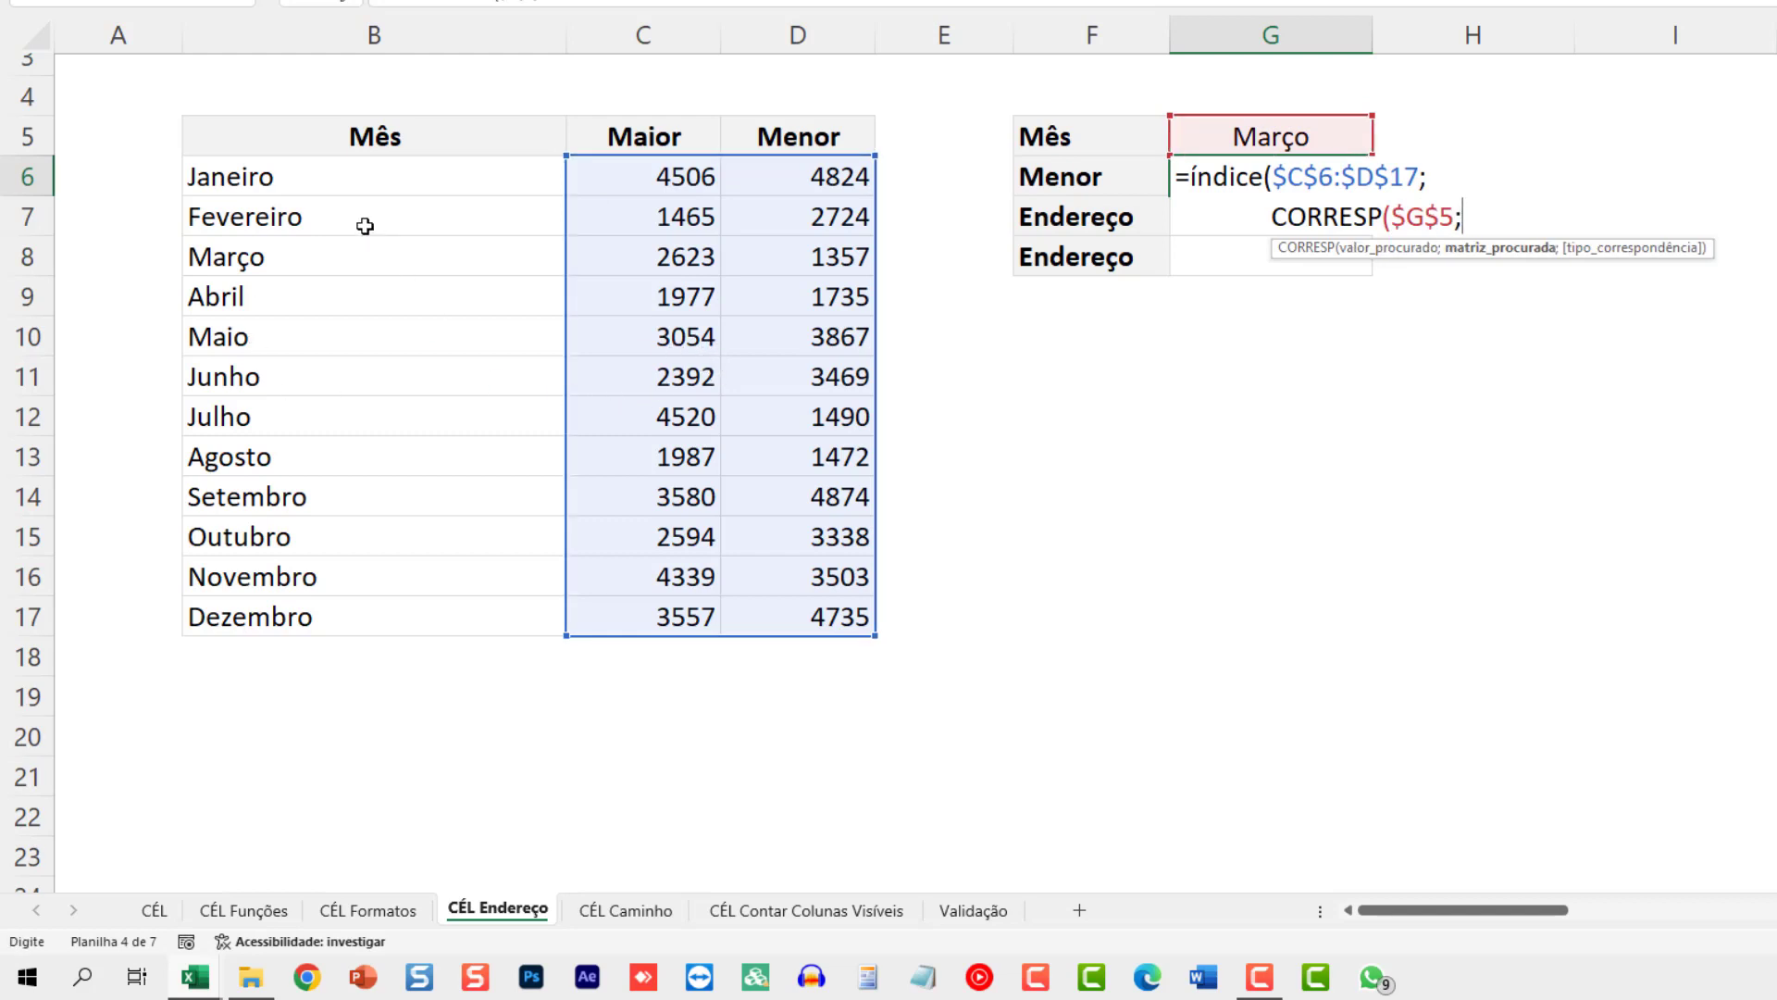
{"action": "left_click_drag", "start_coordinate": [341, 178], "coordinate": [338, 615]}
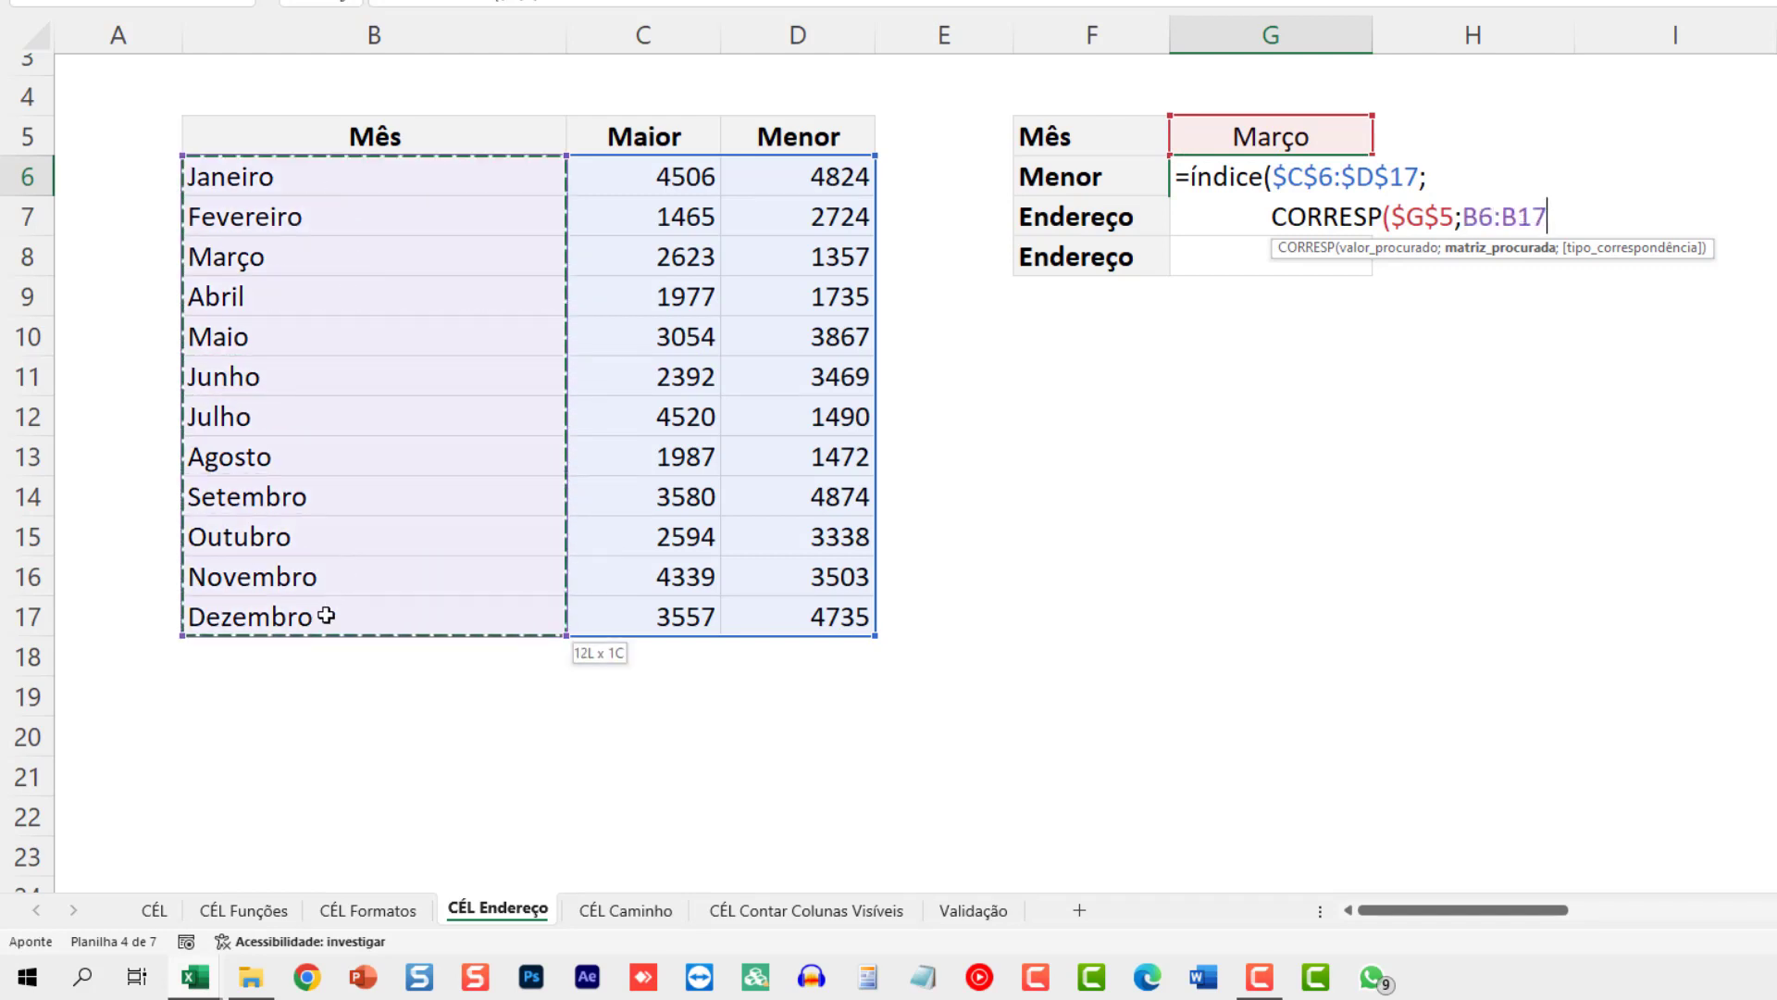
{"action": "key", "text": "F4"}
{"action": "type", "text": ";"}
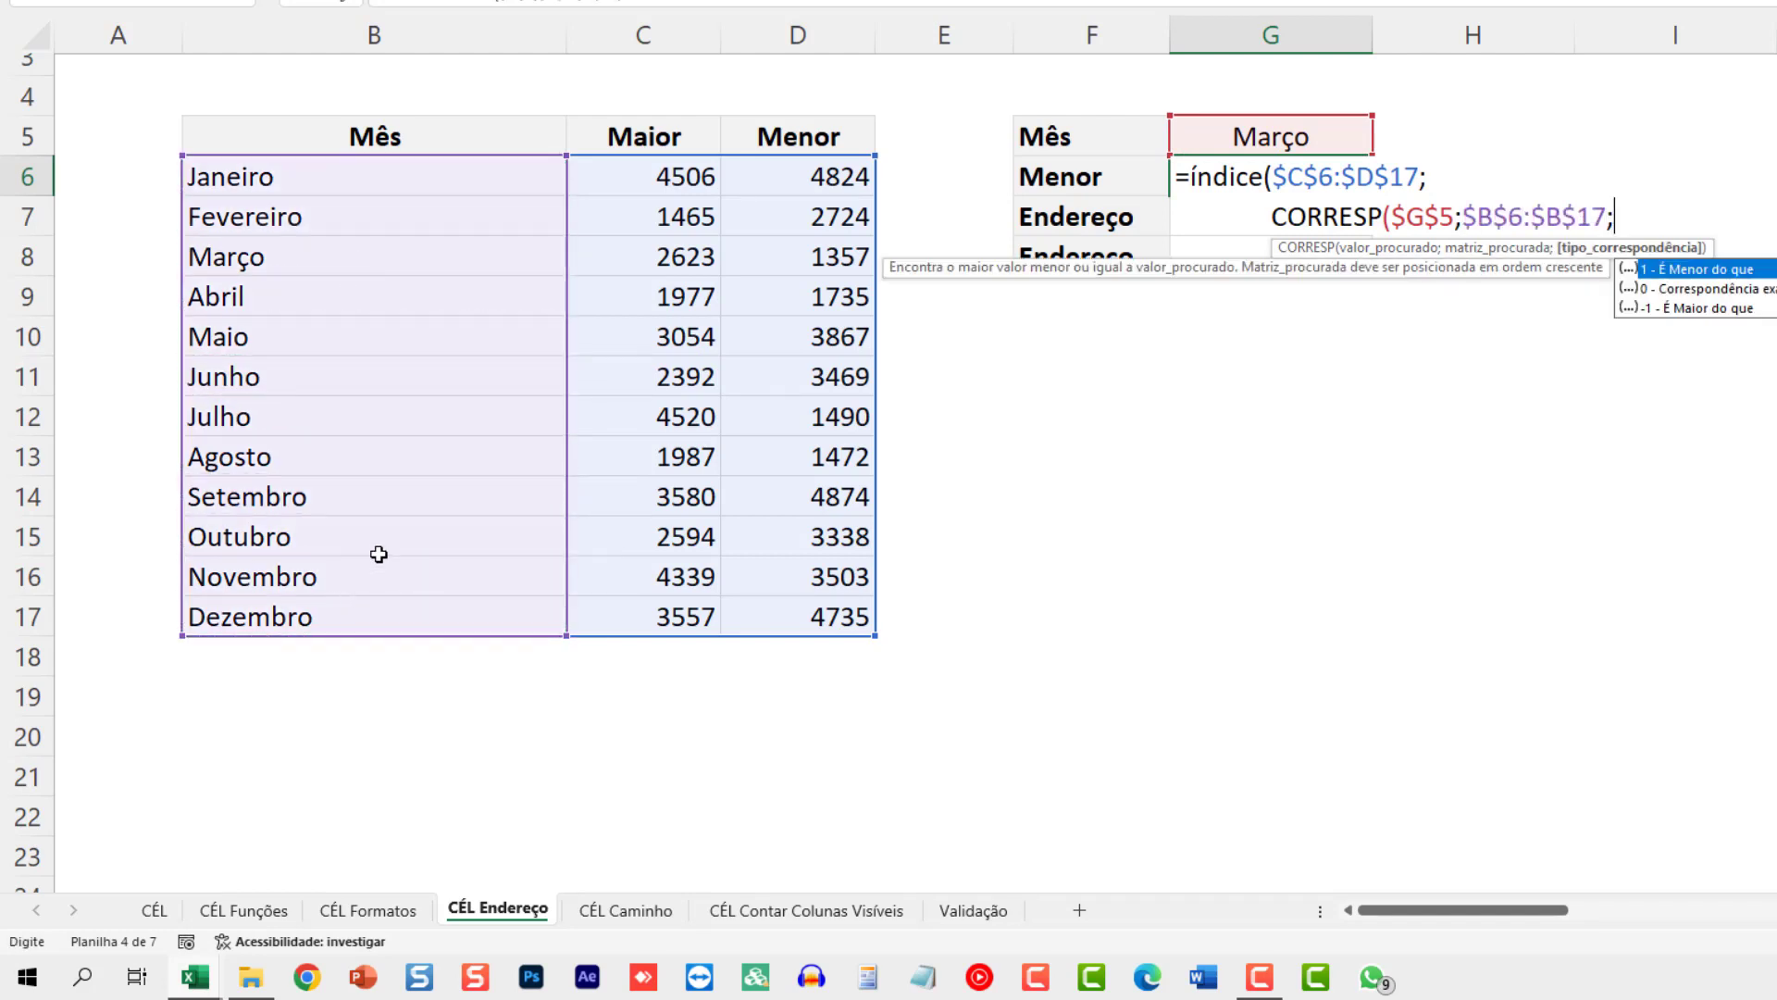
{"action": "type", "text": "0);"}
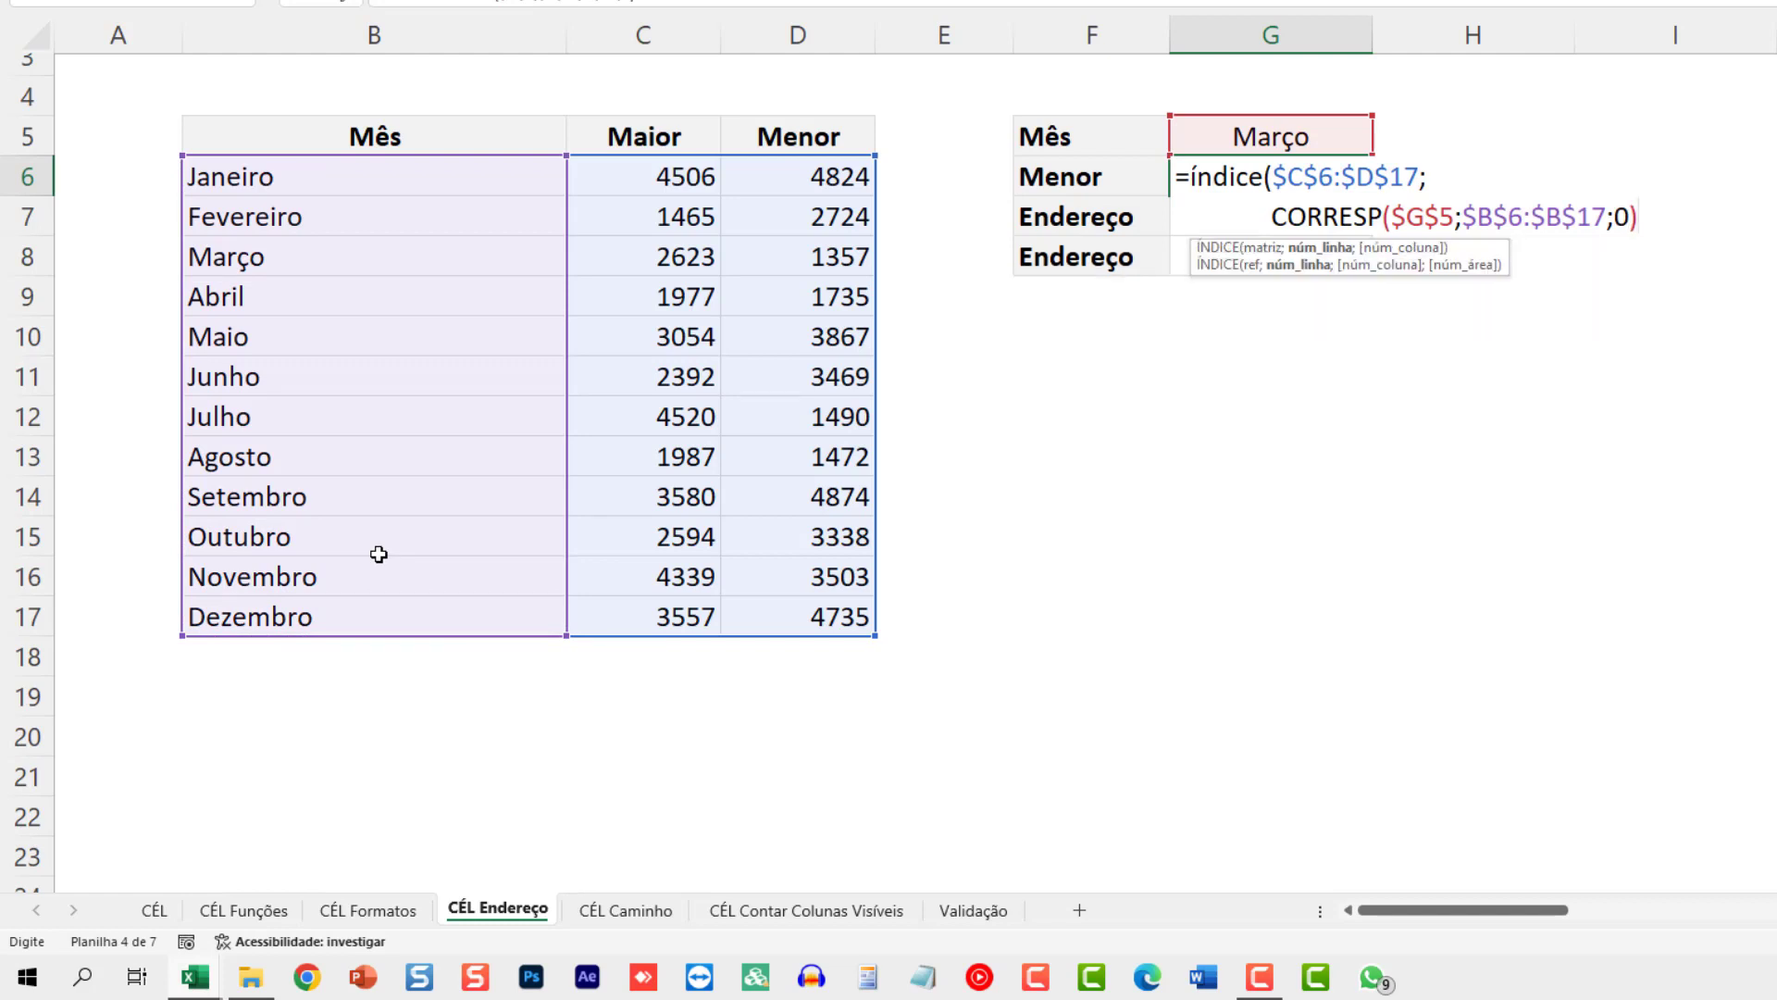
Step: Start a second CORRESP on a new line of the G6 formula, with the absolute reference $F$6 as its lookup value
{"action": "key", "text": "alt+Return"}
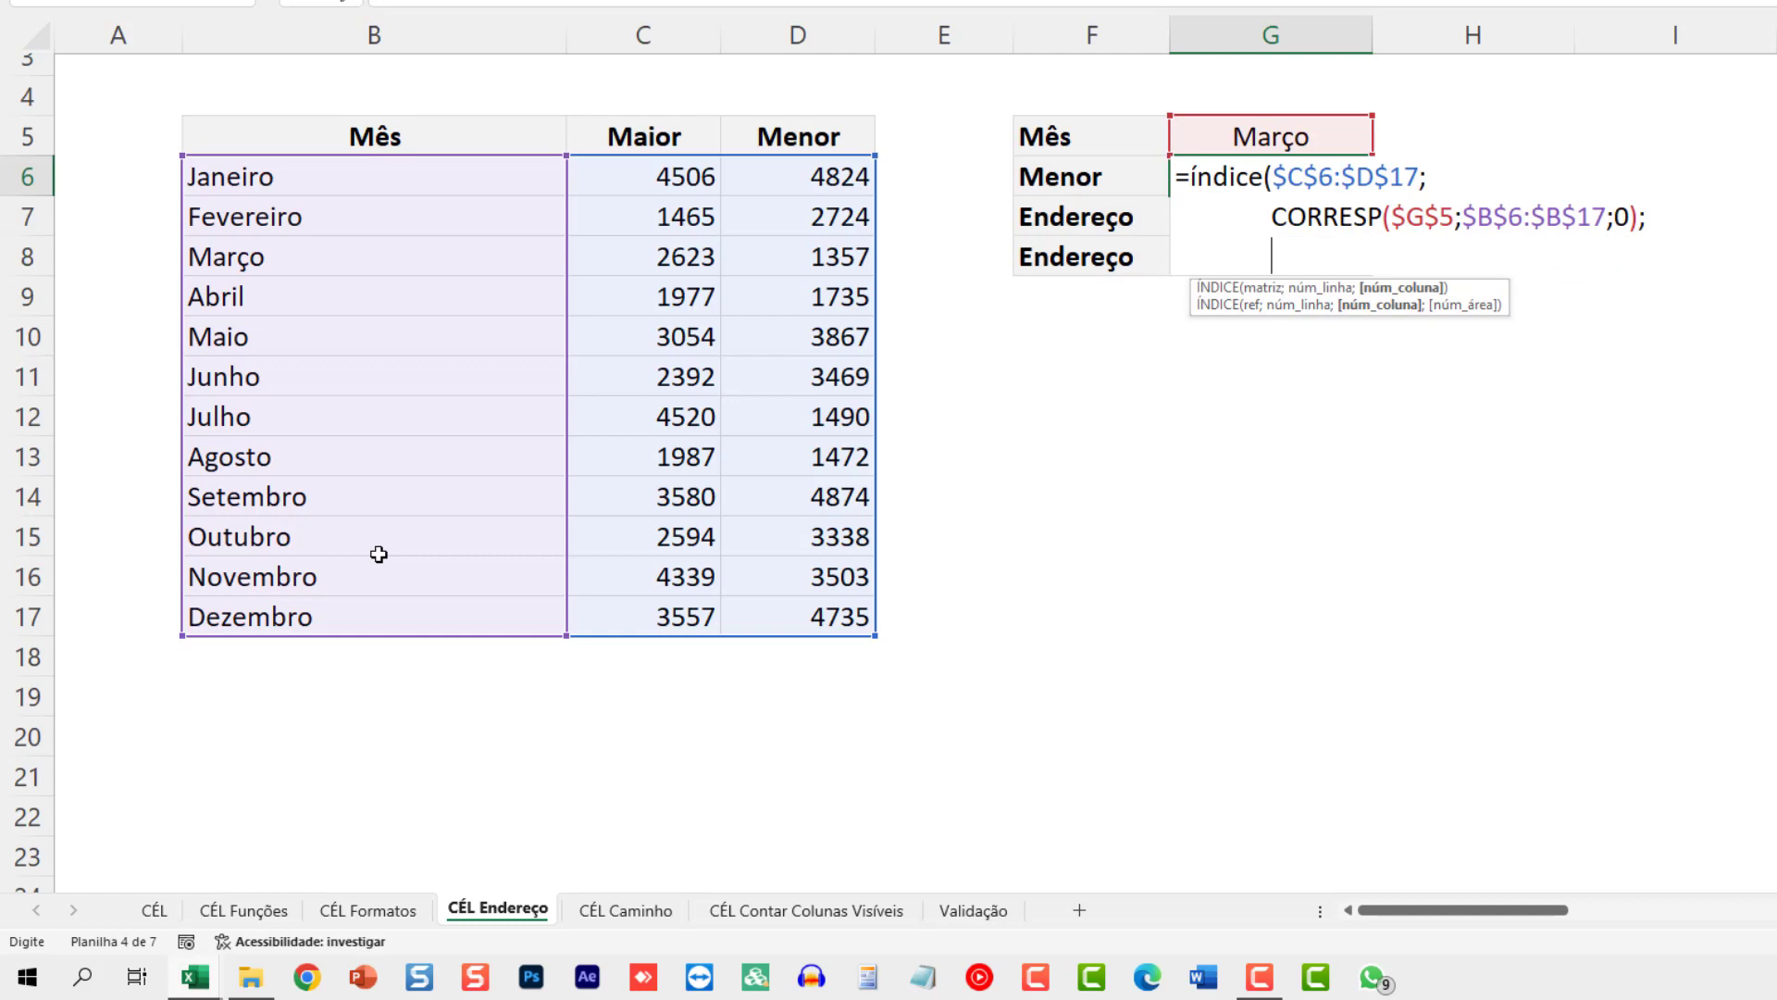
{"action": "type", "text": "CO"}
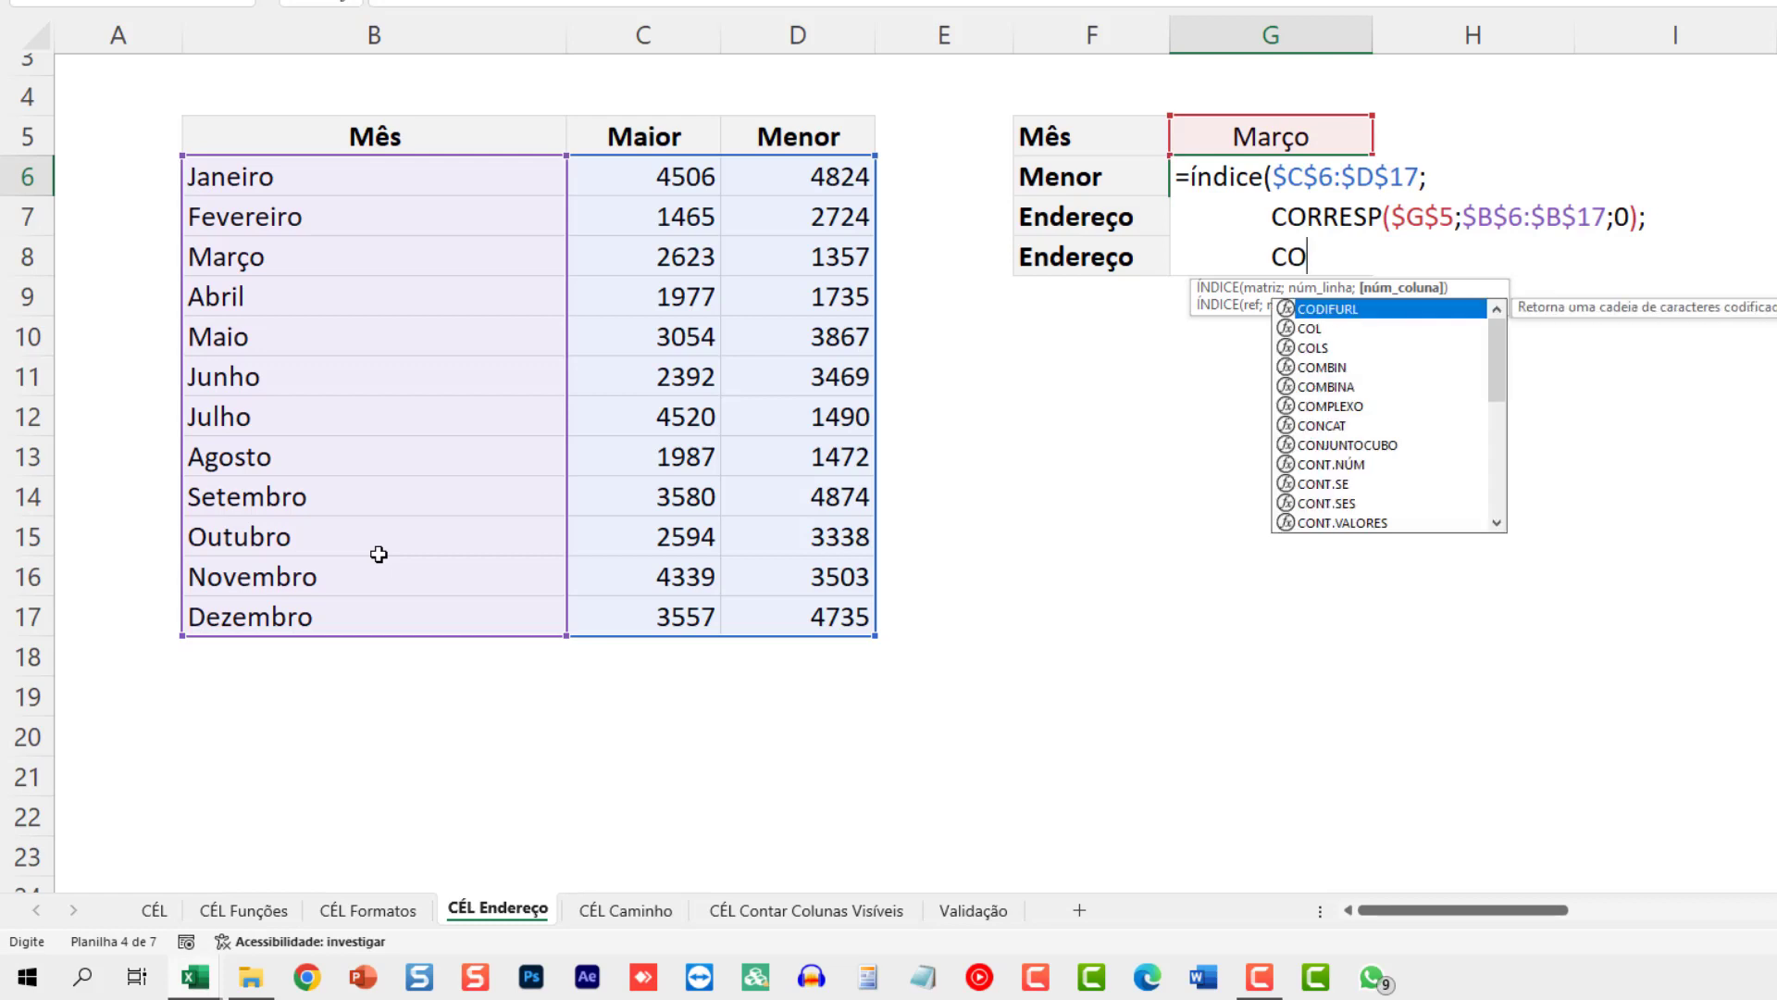
{"action": "type", "text": "RRE"}
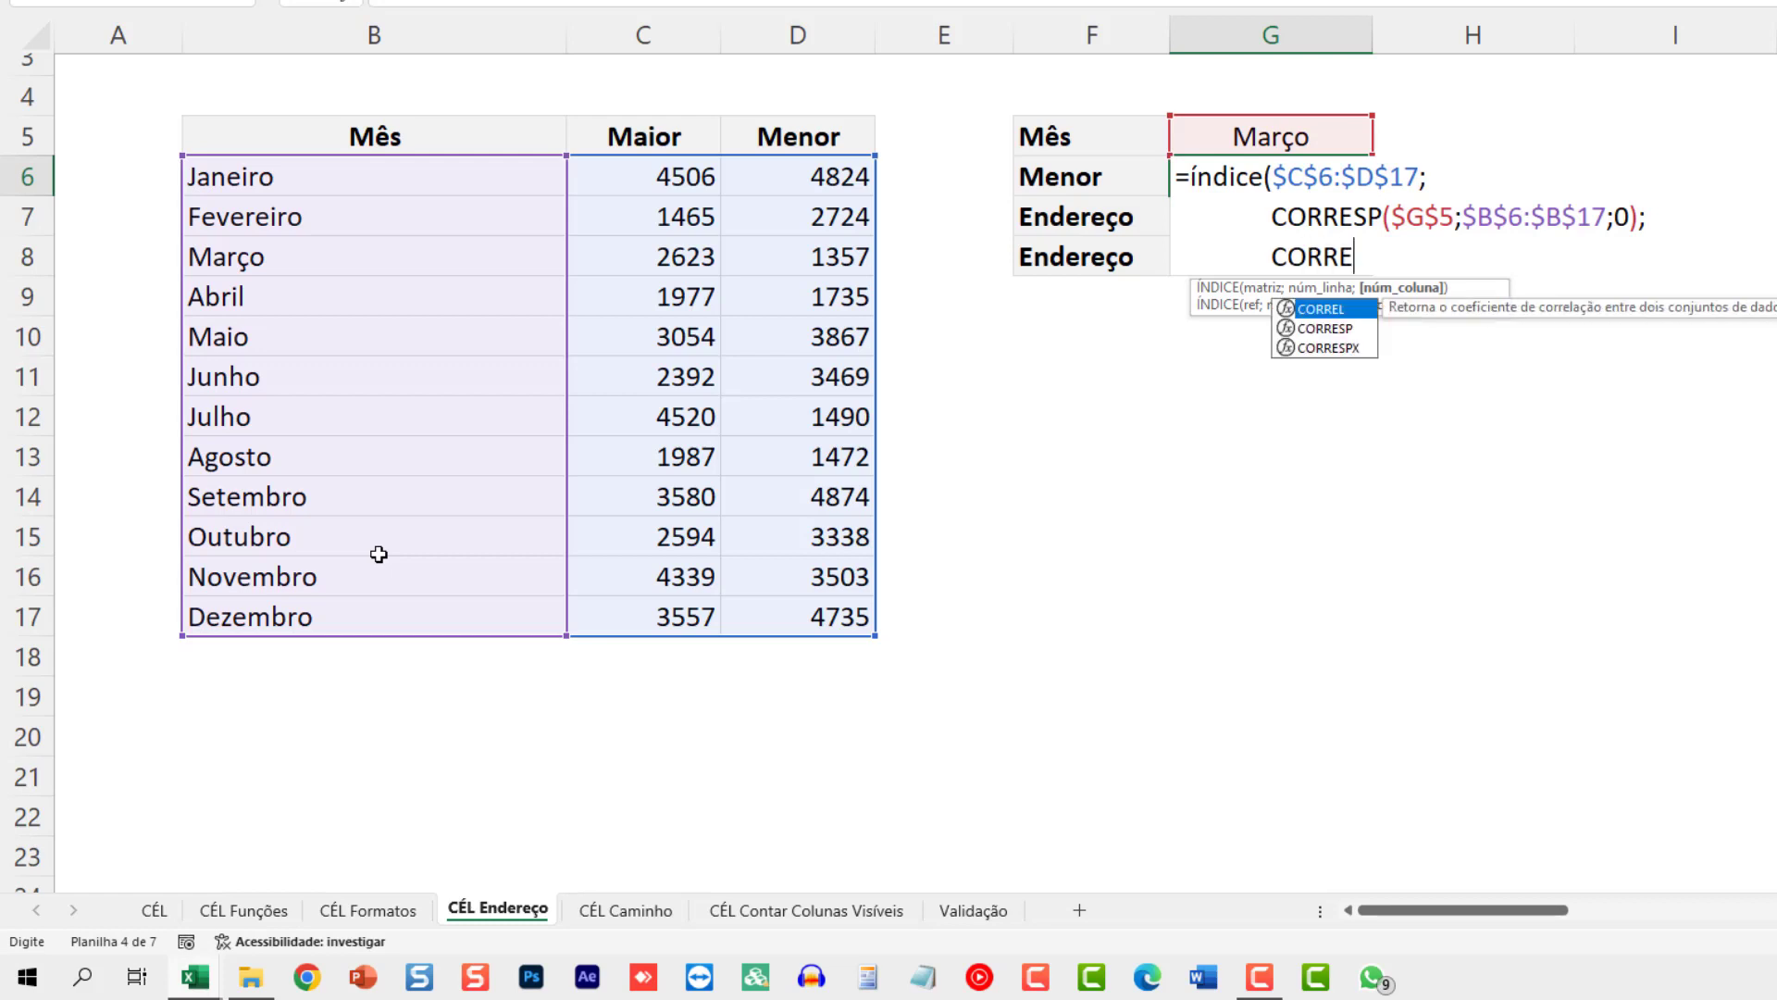
{"action": "type", "text": "SP("}
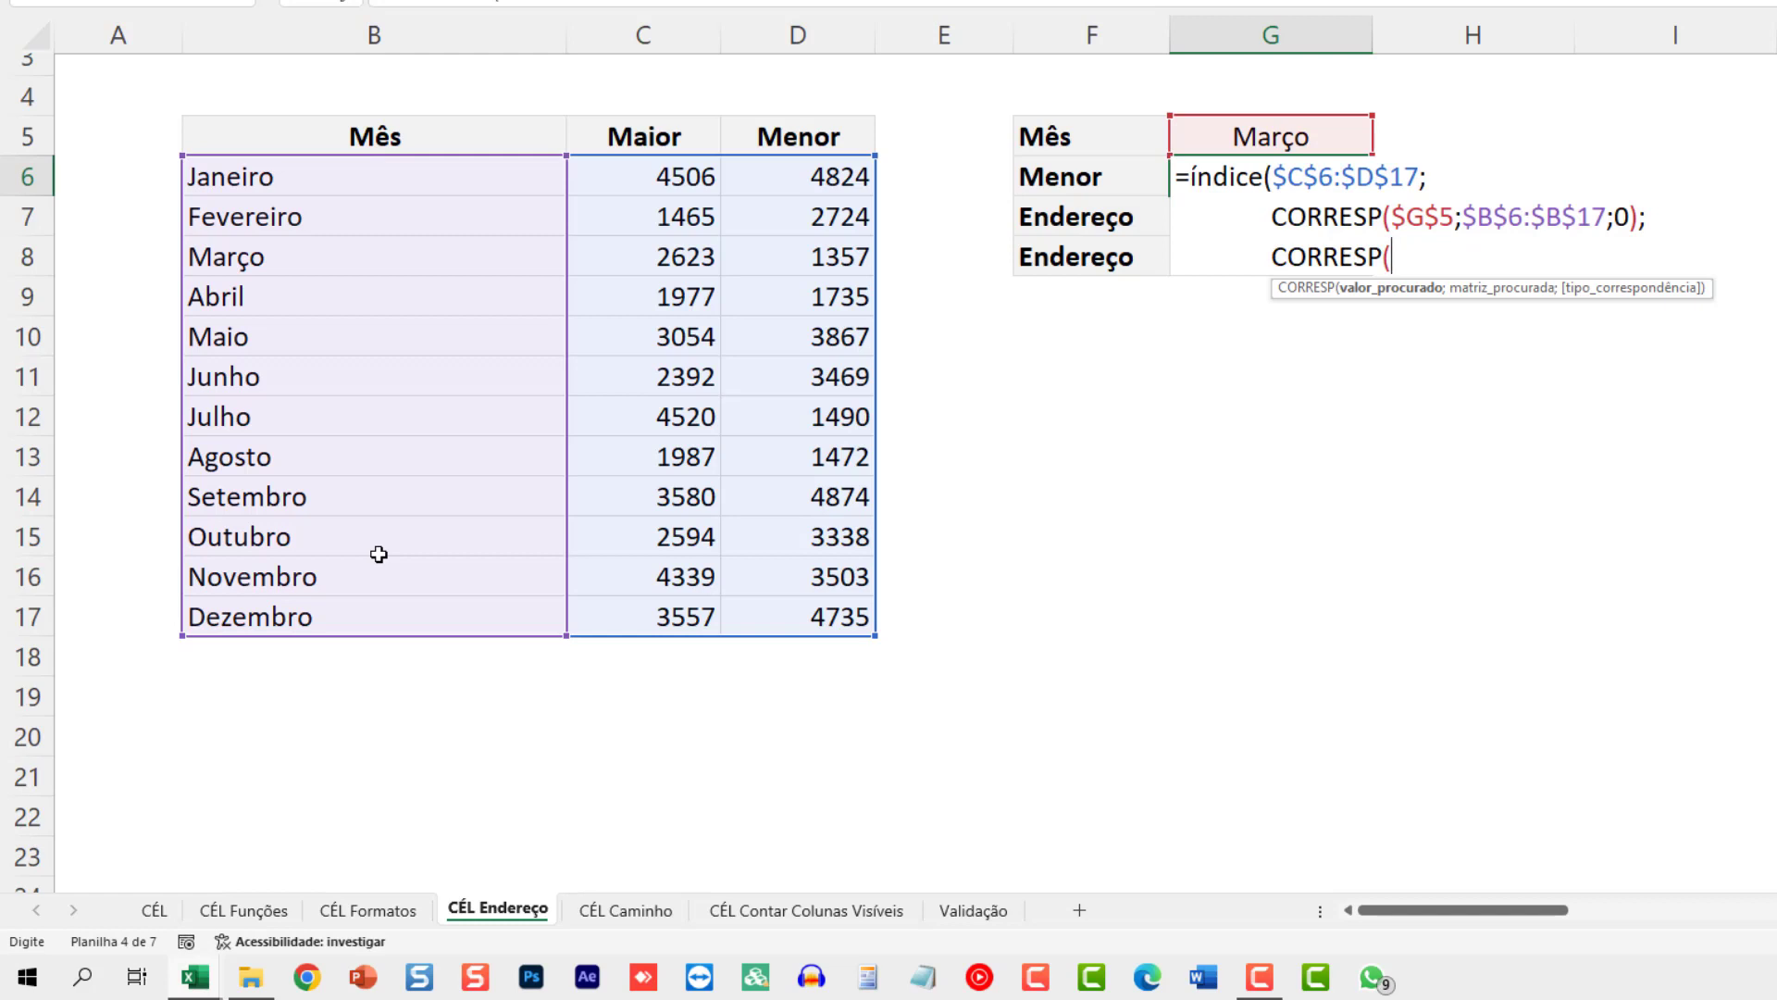
{"action": "left_click", "coordinate": [1084, 179]}
{"action": "key", "text": "F4"}
{"action": "type", "text": ";"}
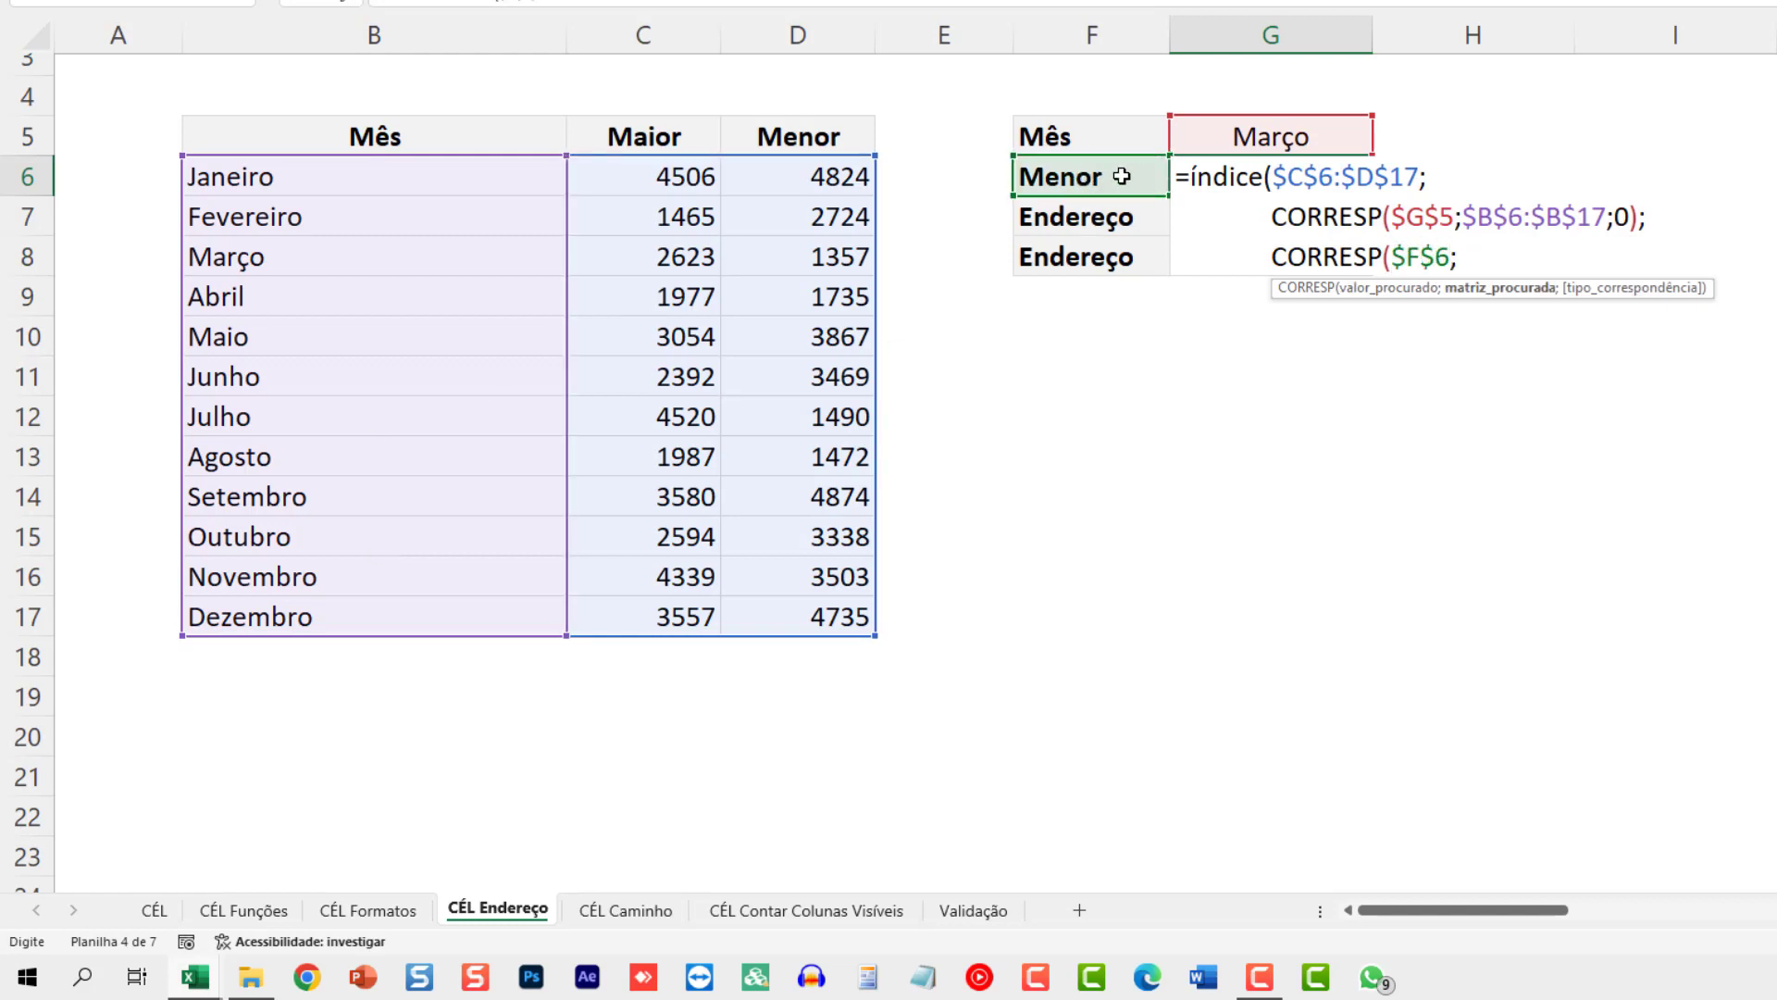
Step: Complete the second CORRESP with the header range $C$5:$D$5 and match type 0, closing and confirming the ÍNDICE formula
{"action": "left_click", "coordinate": [671, 136]}
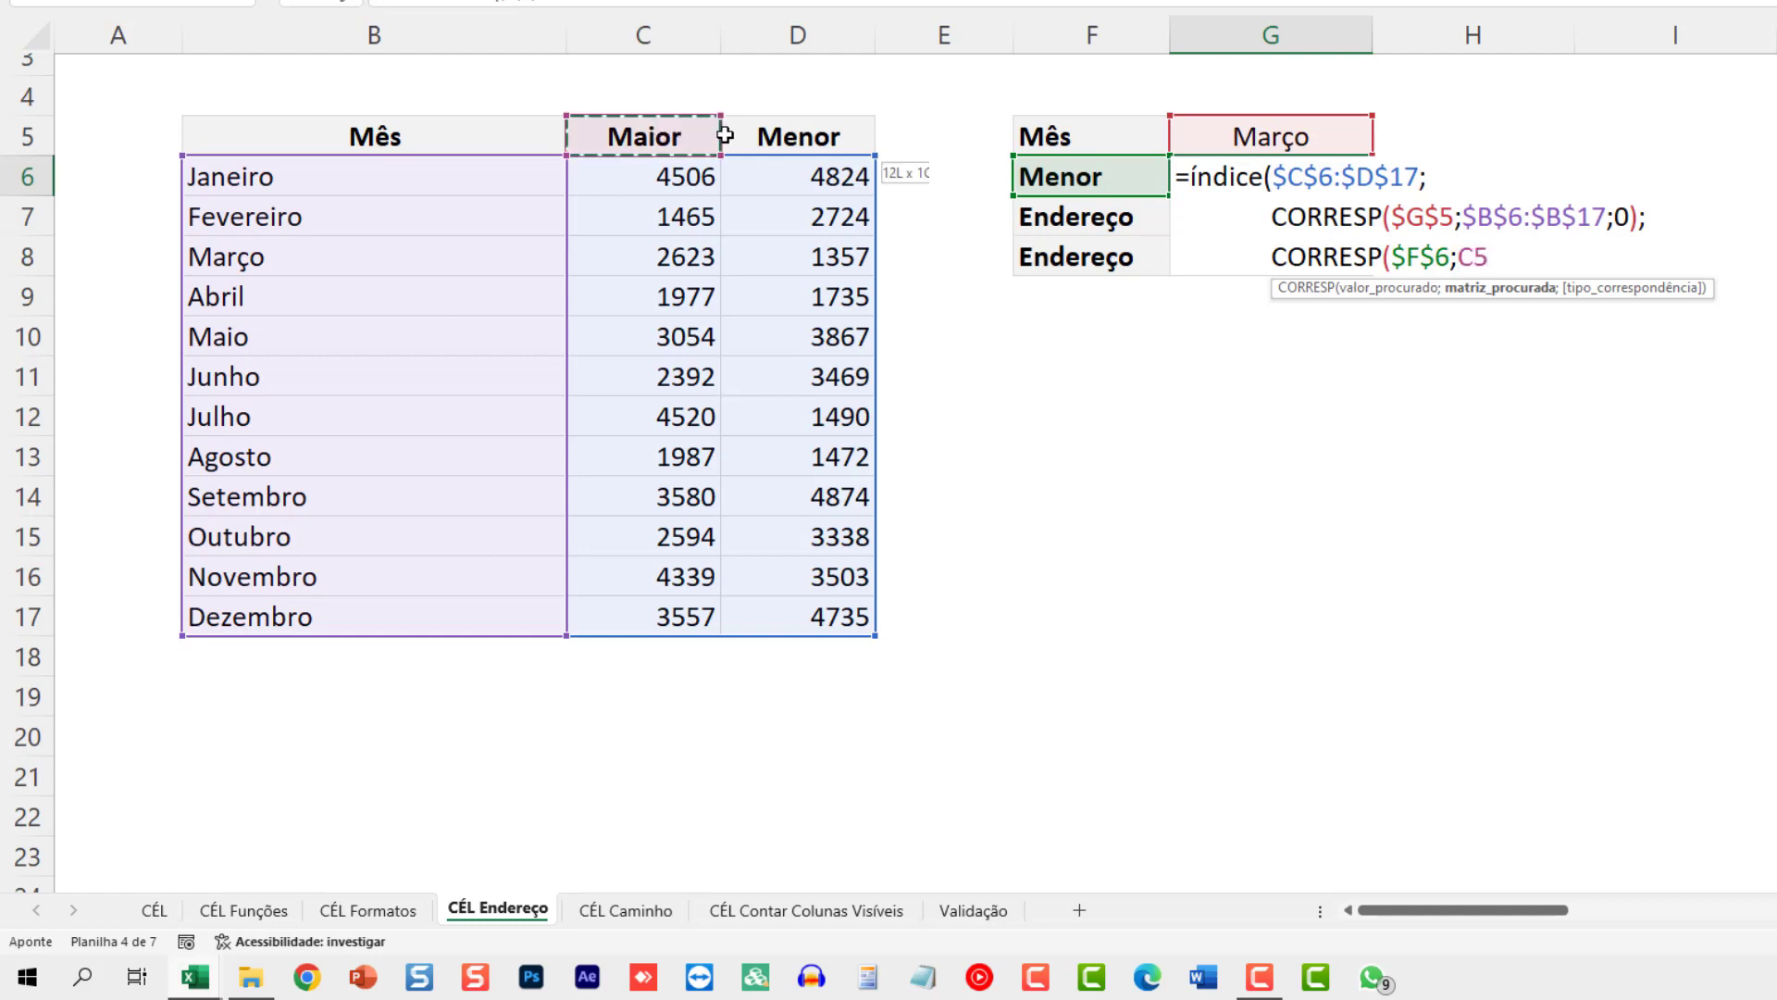
{"action": "left_click_drag", "start_coordinate": [724, 135], "coordinate": [754, 135]}
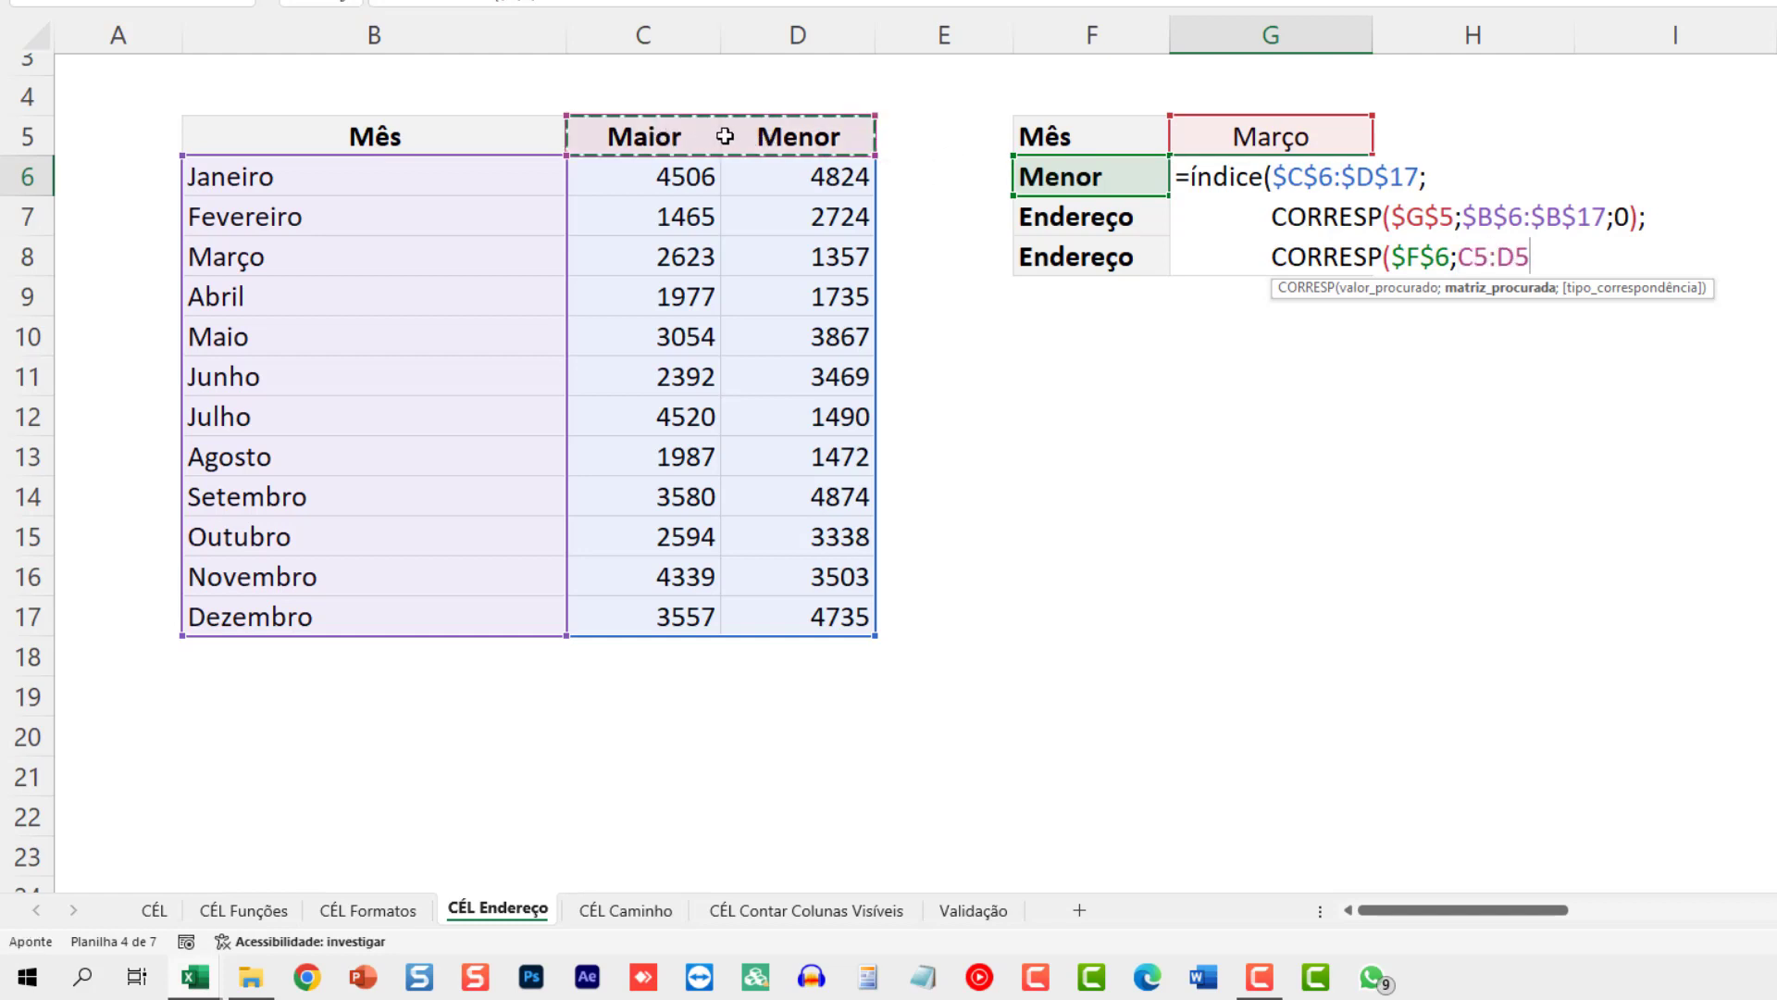
{"action": "key", "text": "F4"}
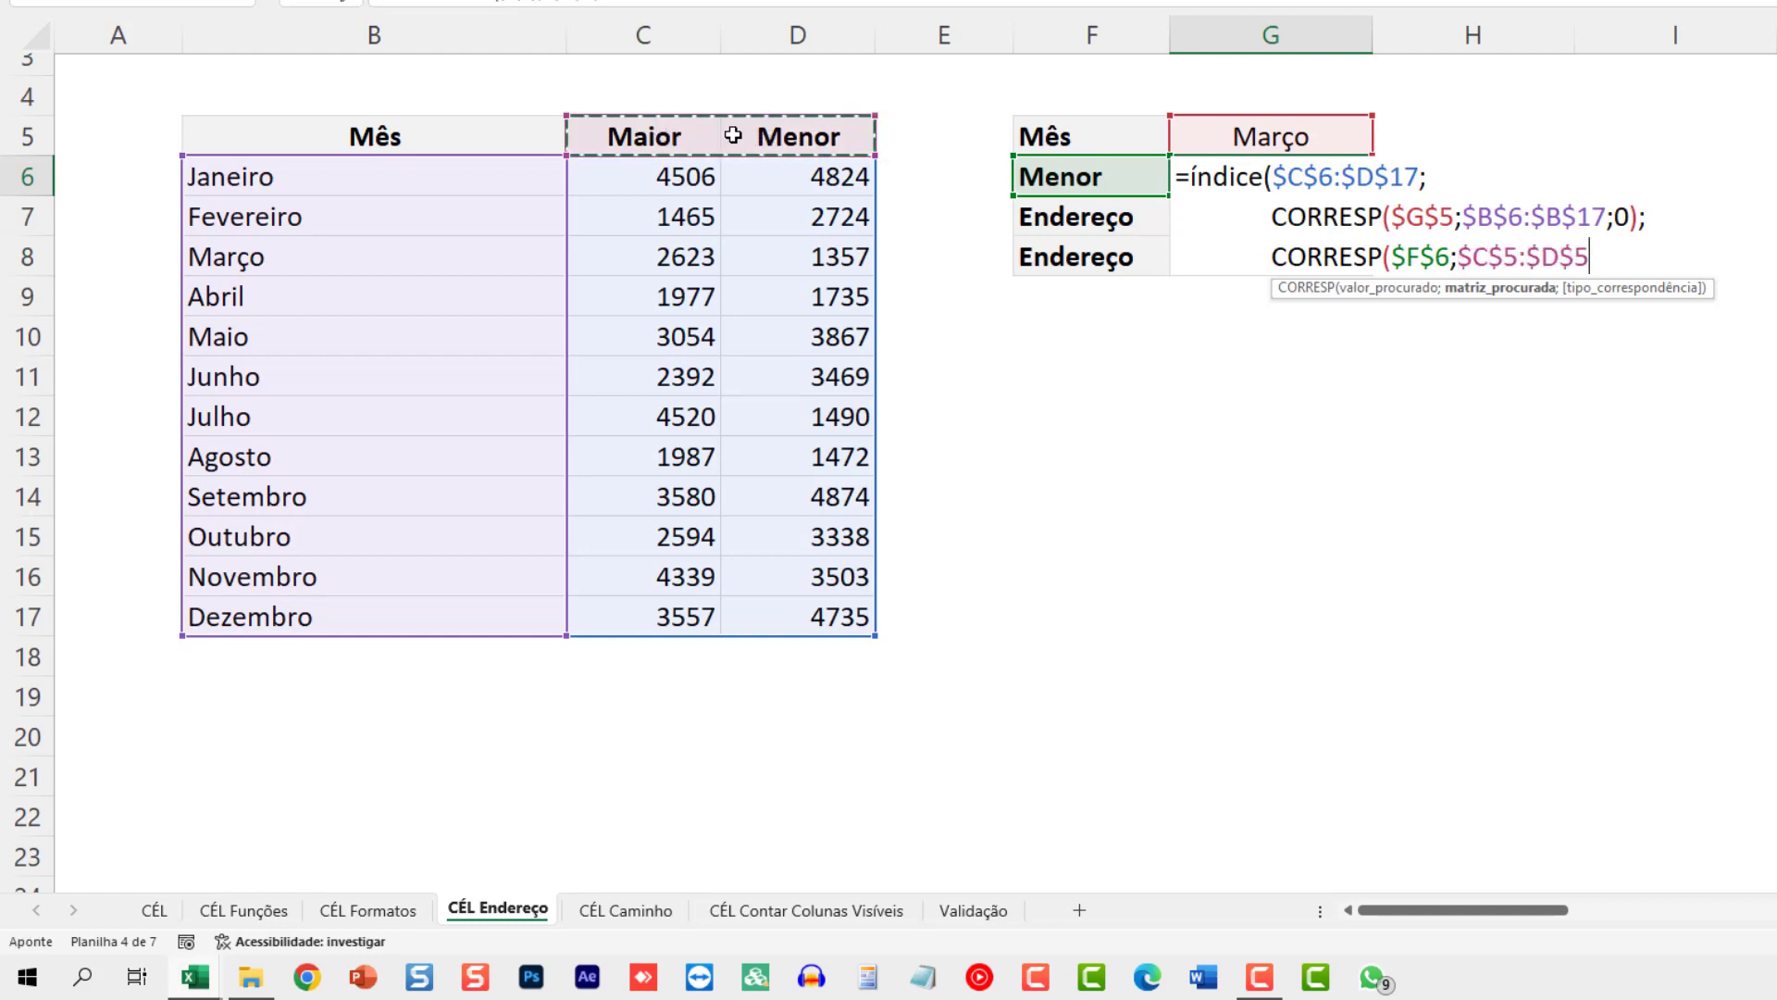
{"action": "type", "text": ";0"}
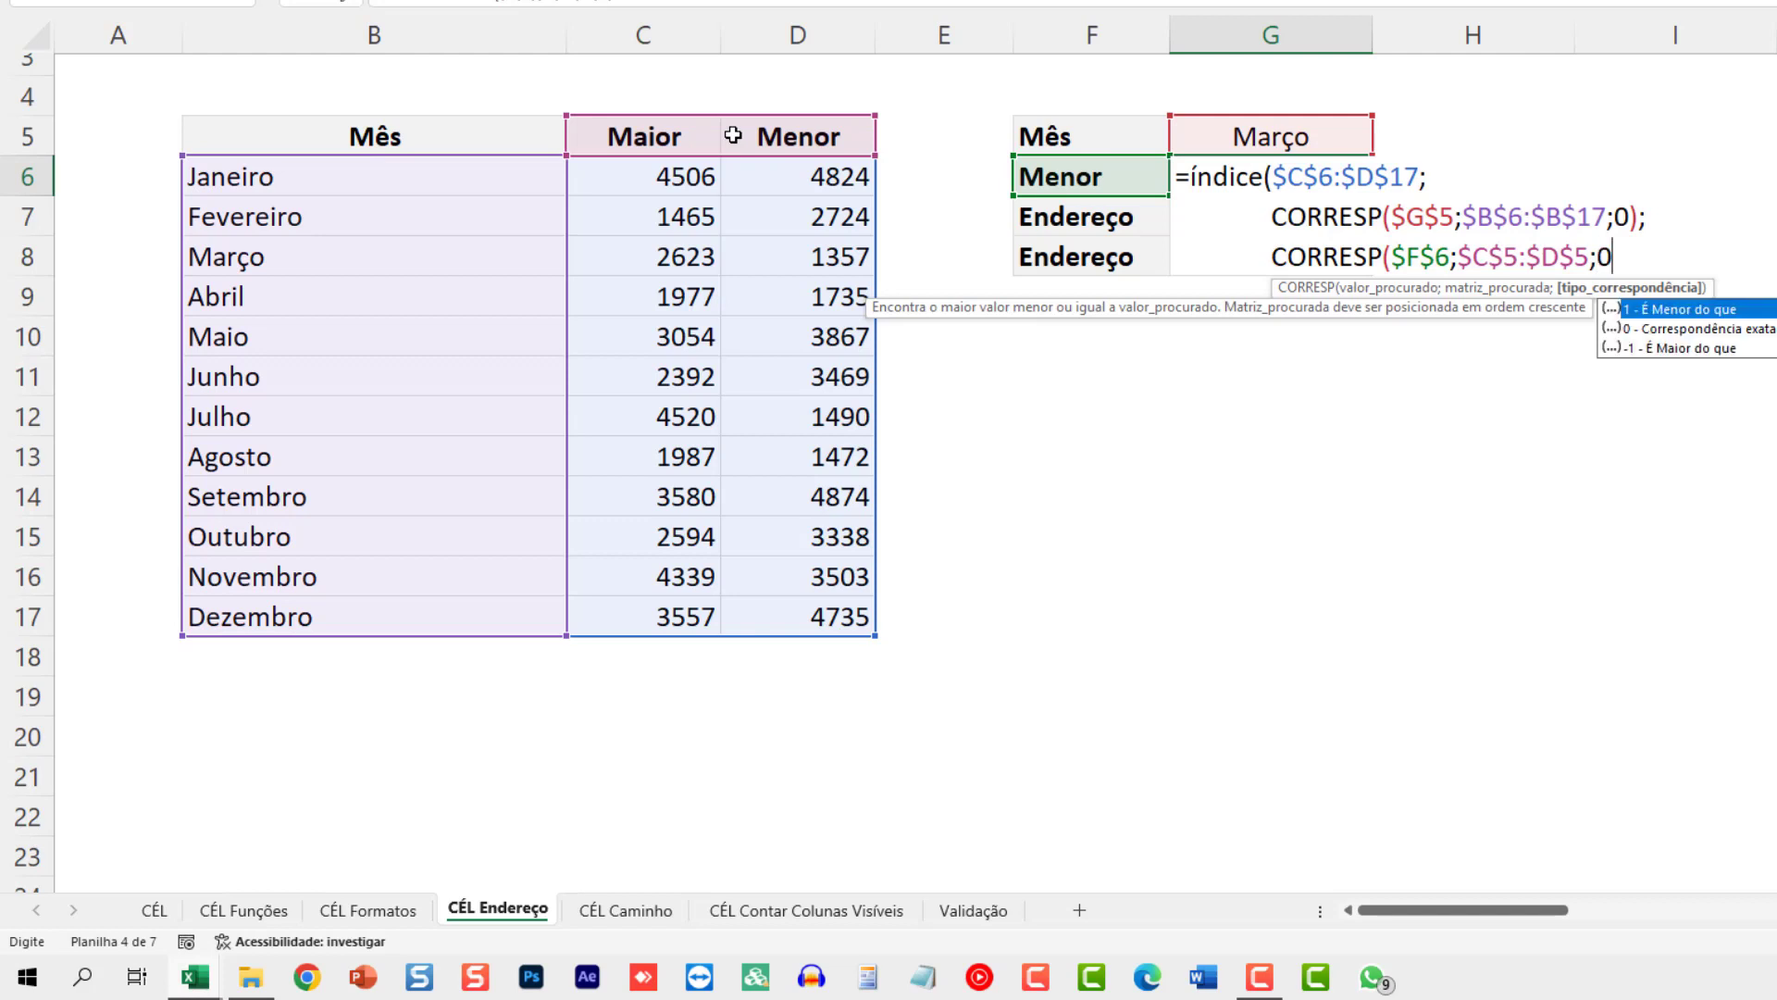
{"action": "type", "text": ")"}
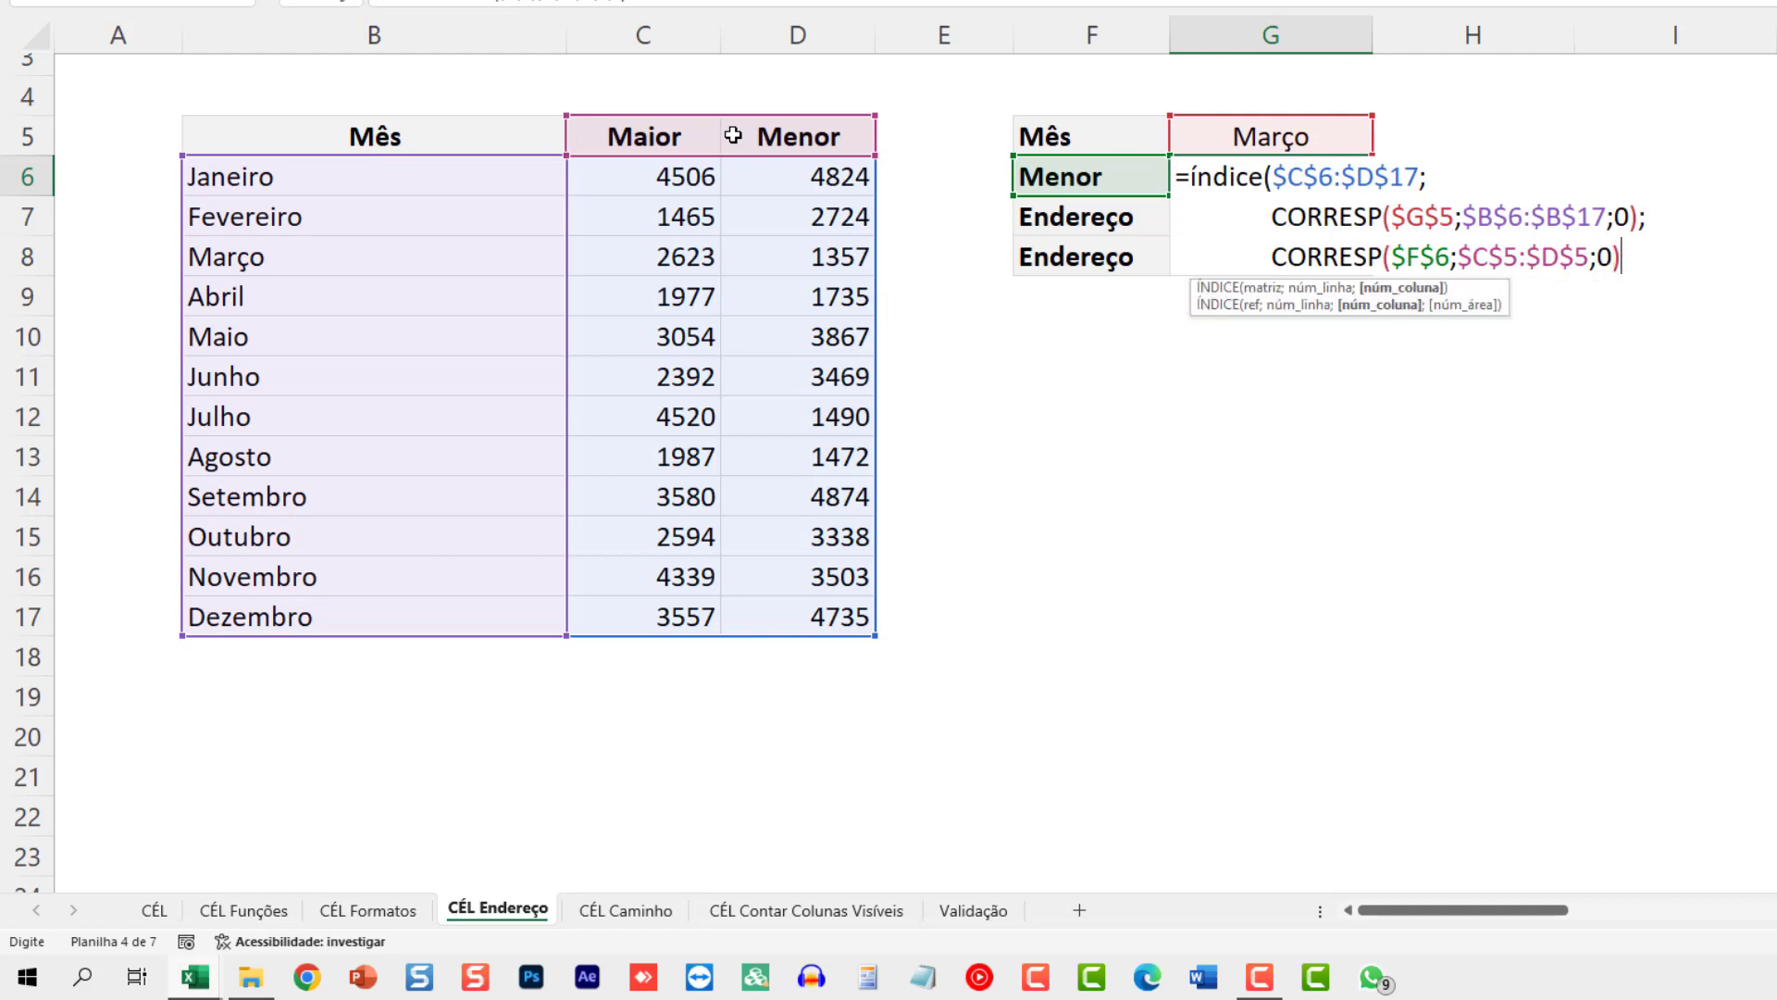
{"action": "type", "text": ")"}
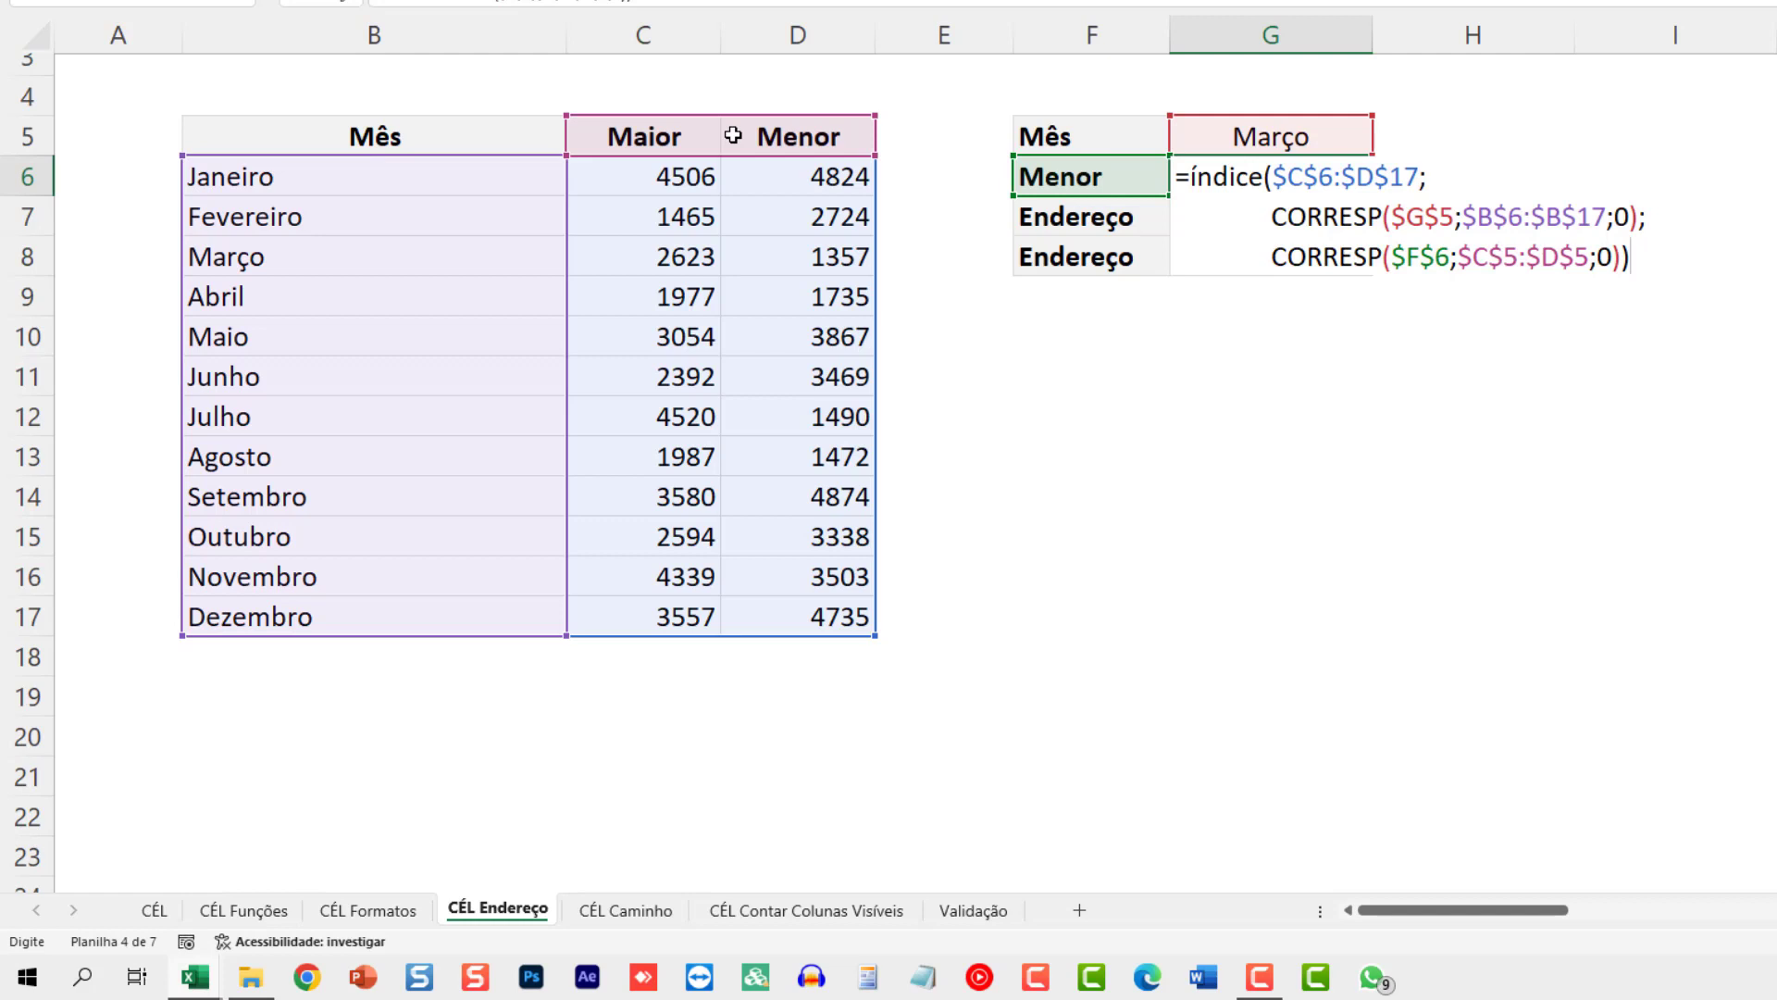
{"action": "key", "text": "Return"}
{"action": "key", "text": "Up"}
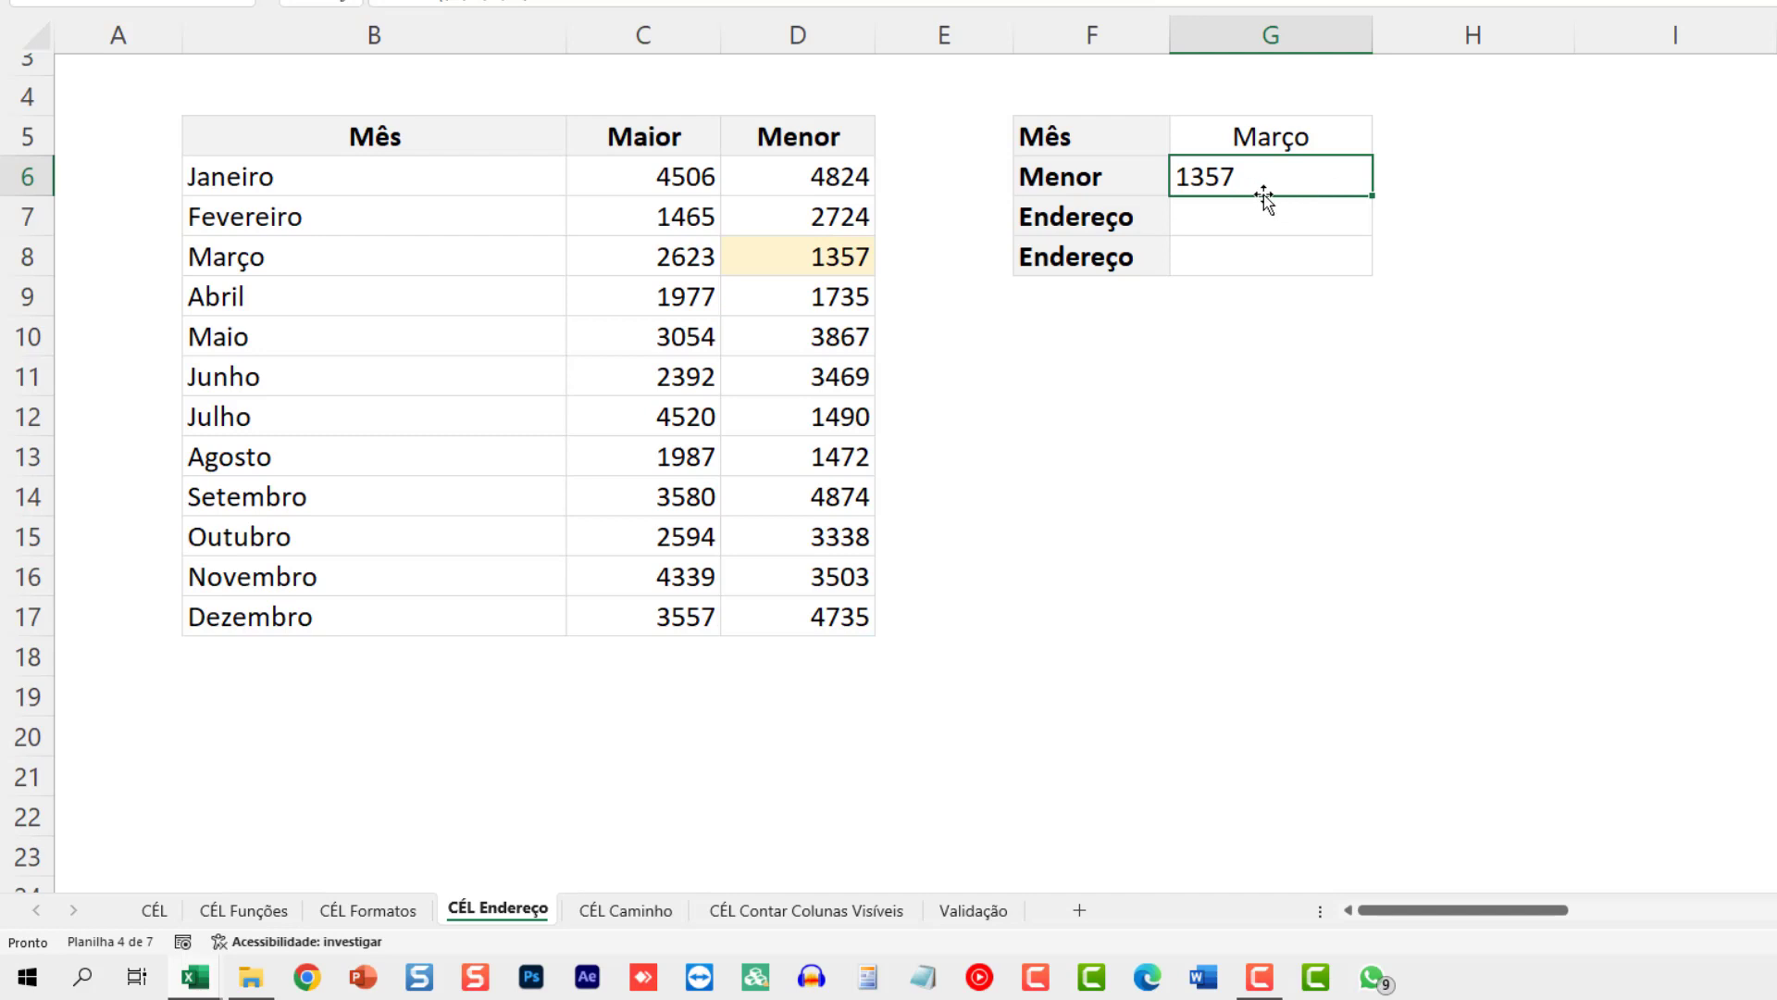
Step: Try Agosto as the month in G5 to test the lookup formula
{"action": "left_click", "coordinate": [1322, 145]}
{"action": "left_click", "coordinate": [1383, 144]}
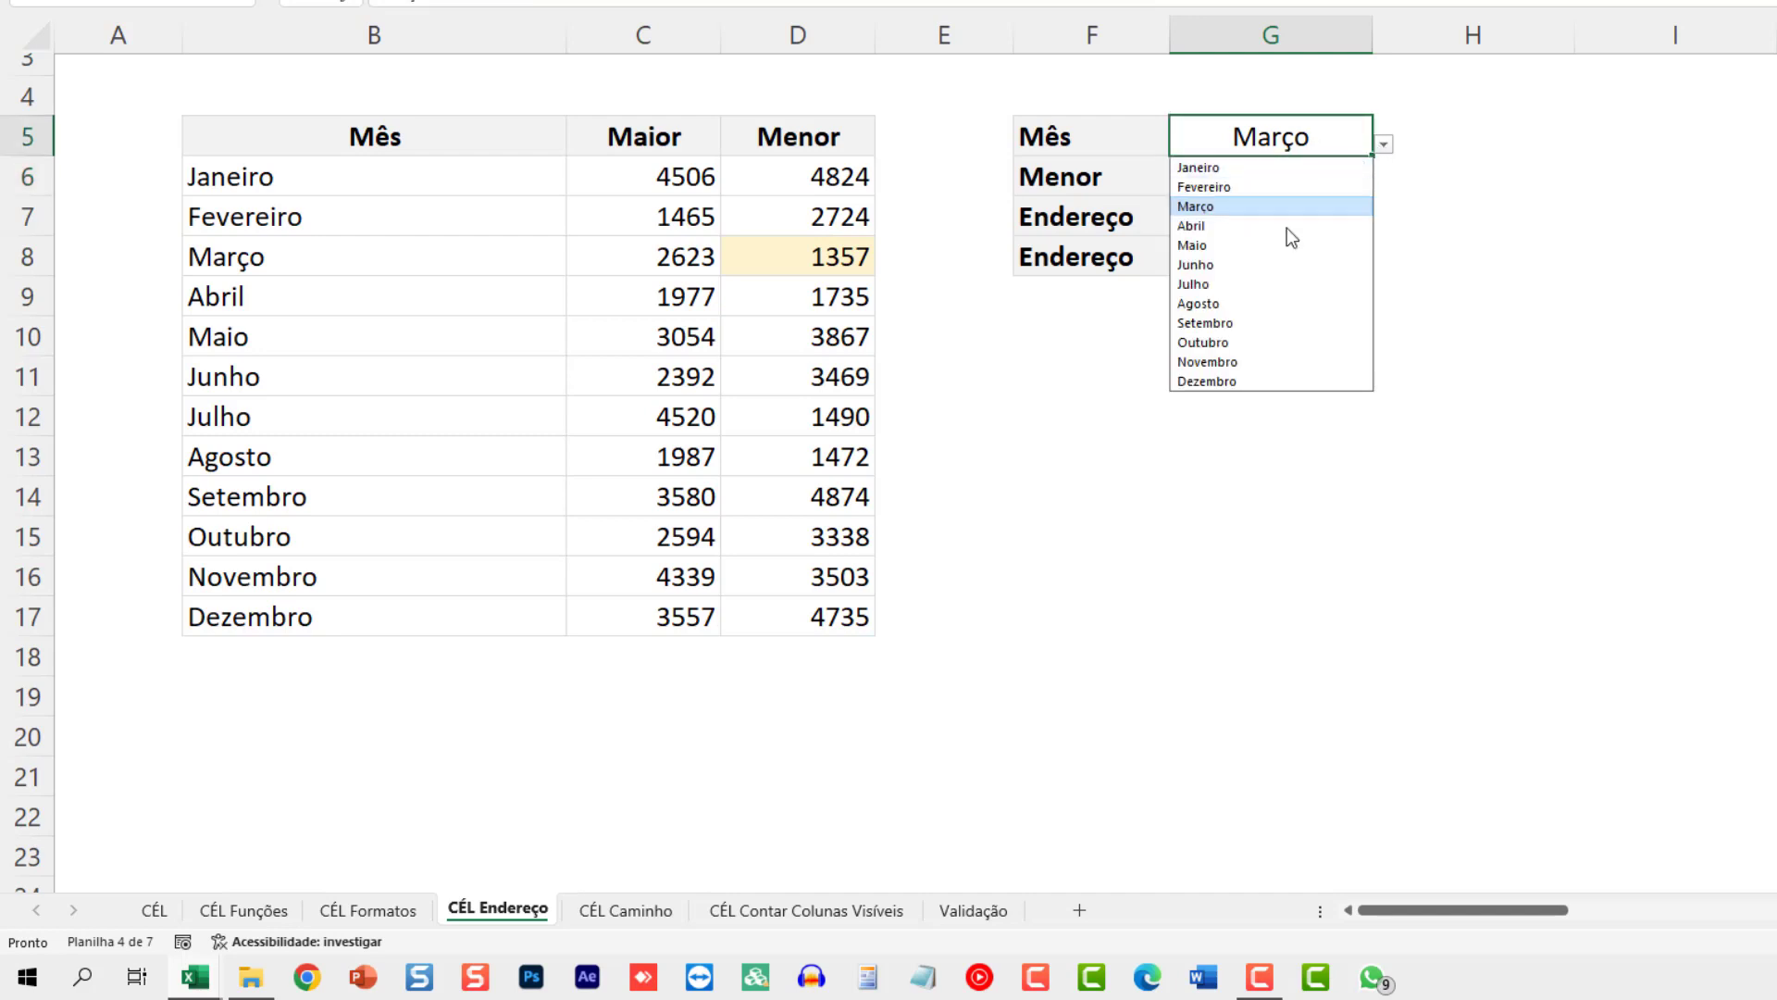
{"action": "left_click", "coordinate": [1305, 309]}
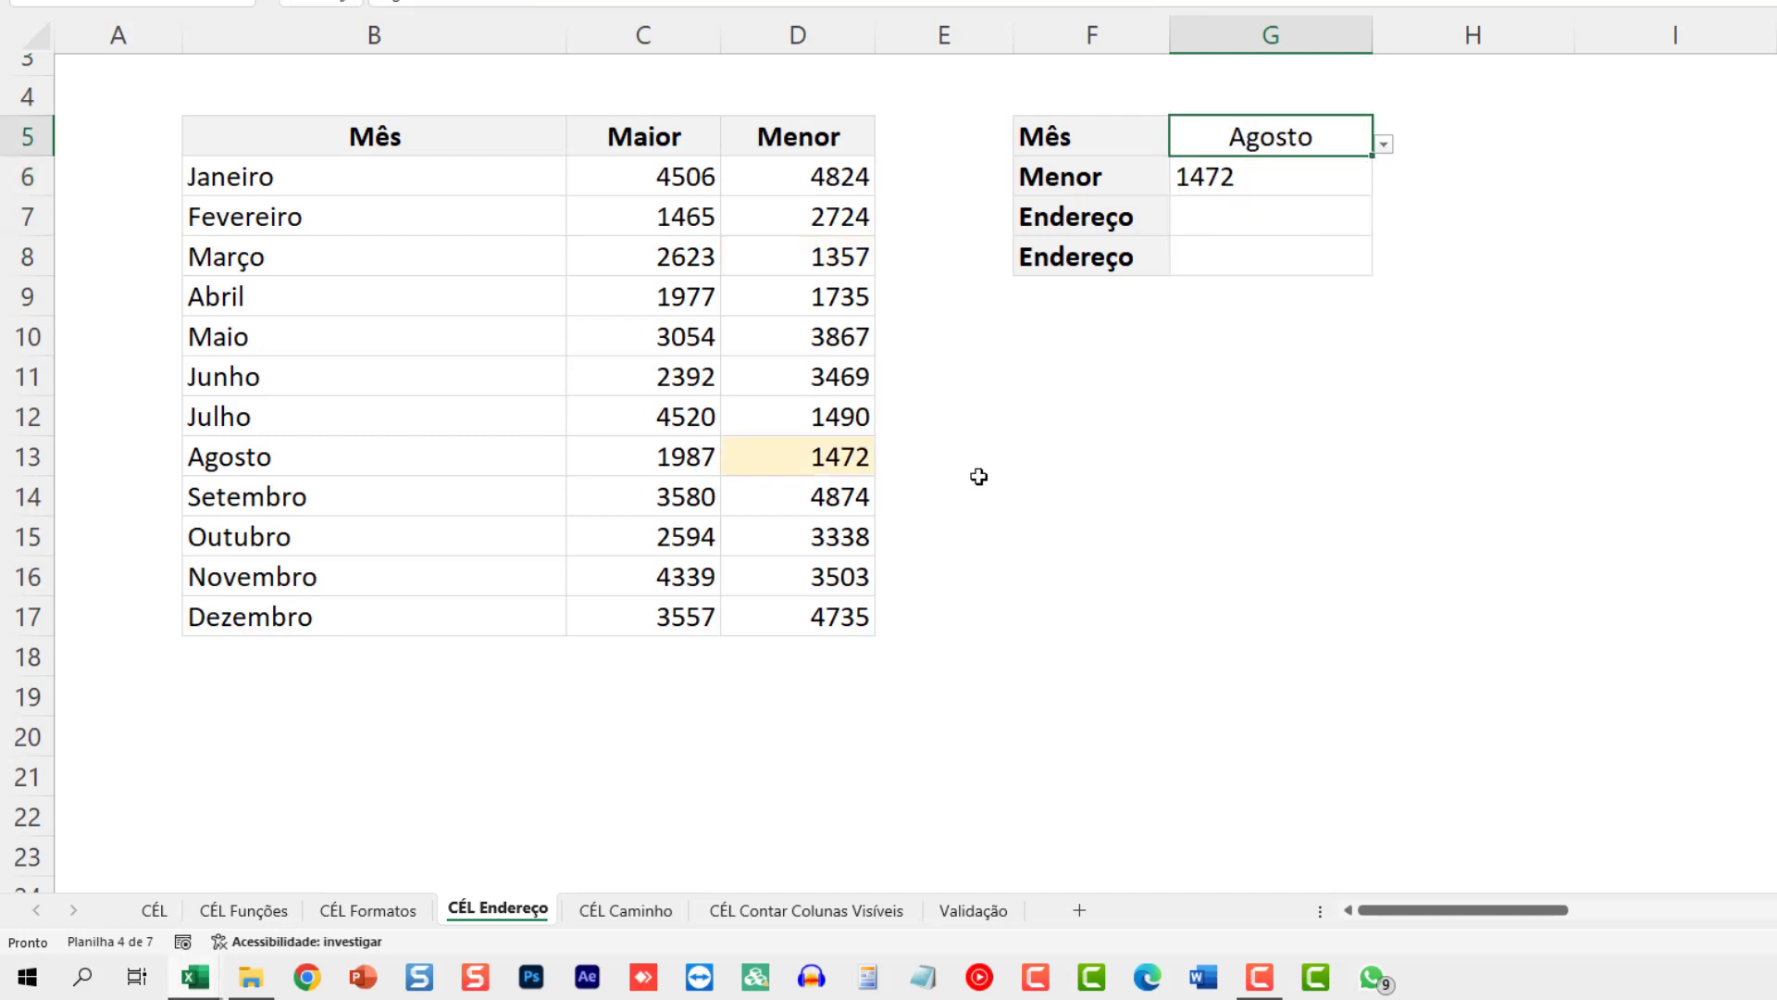
Step: Inspect the conditional formatting rule applied to the values table, closing the rule dialogs without changes
{"action": "left_click", "coordinate": [853, 210]}
{"action": "left_click", "coordinate": [1236, 2]}
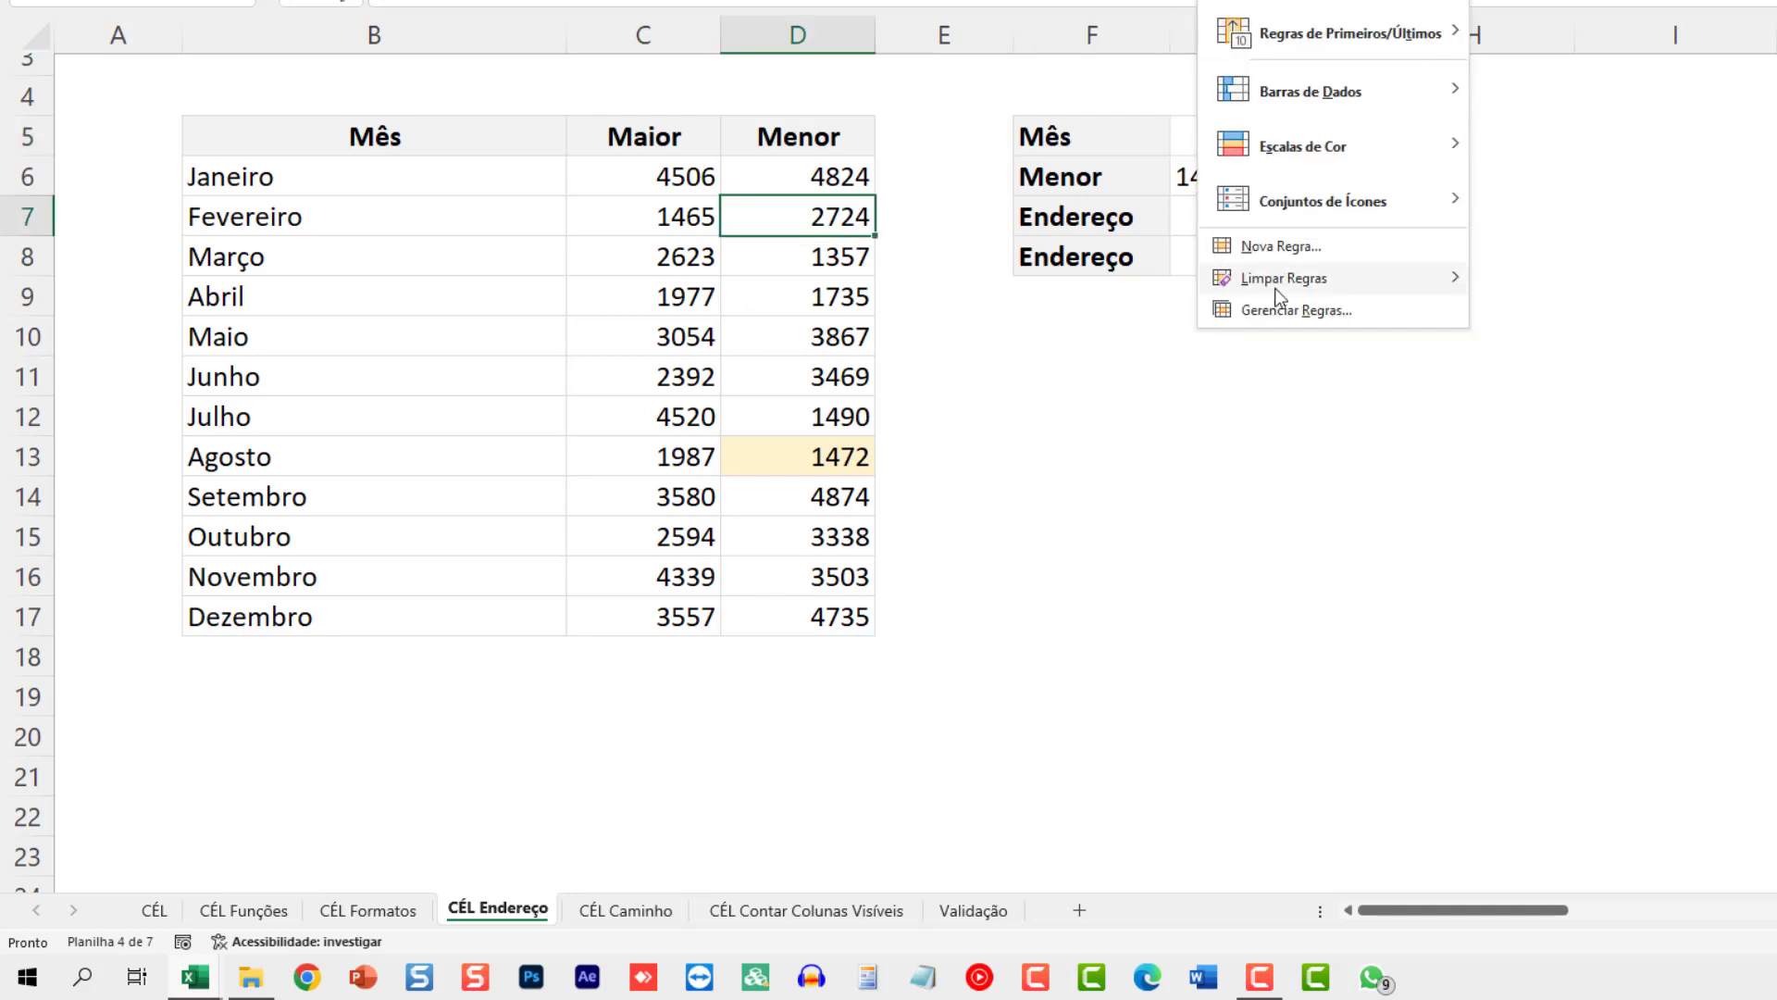
{"action": "left_click", "coordinate": [1273, 313]}
{"action": "left_click", "coordinate": [197, 624]}
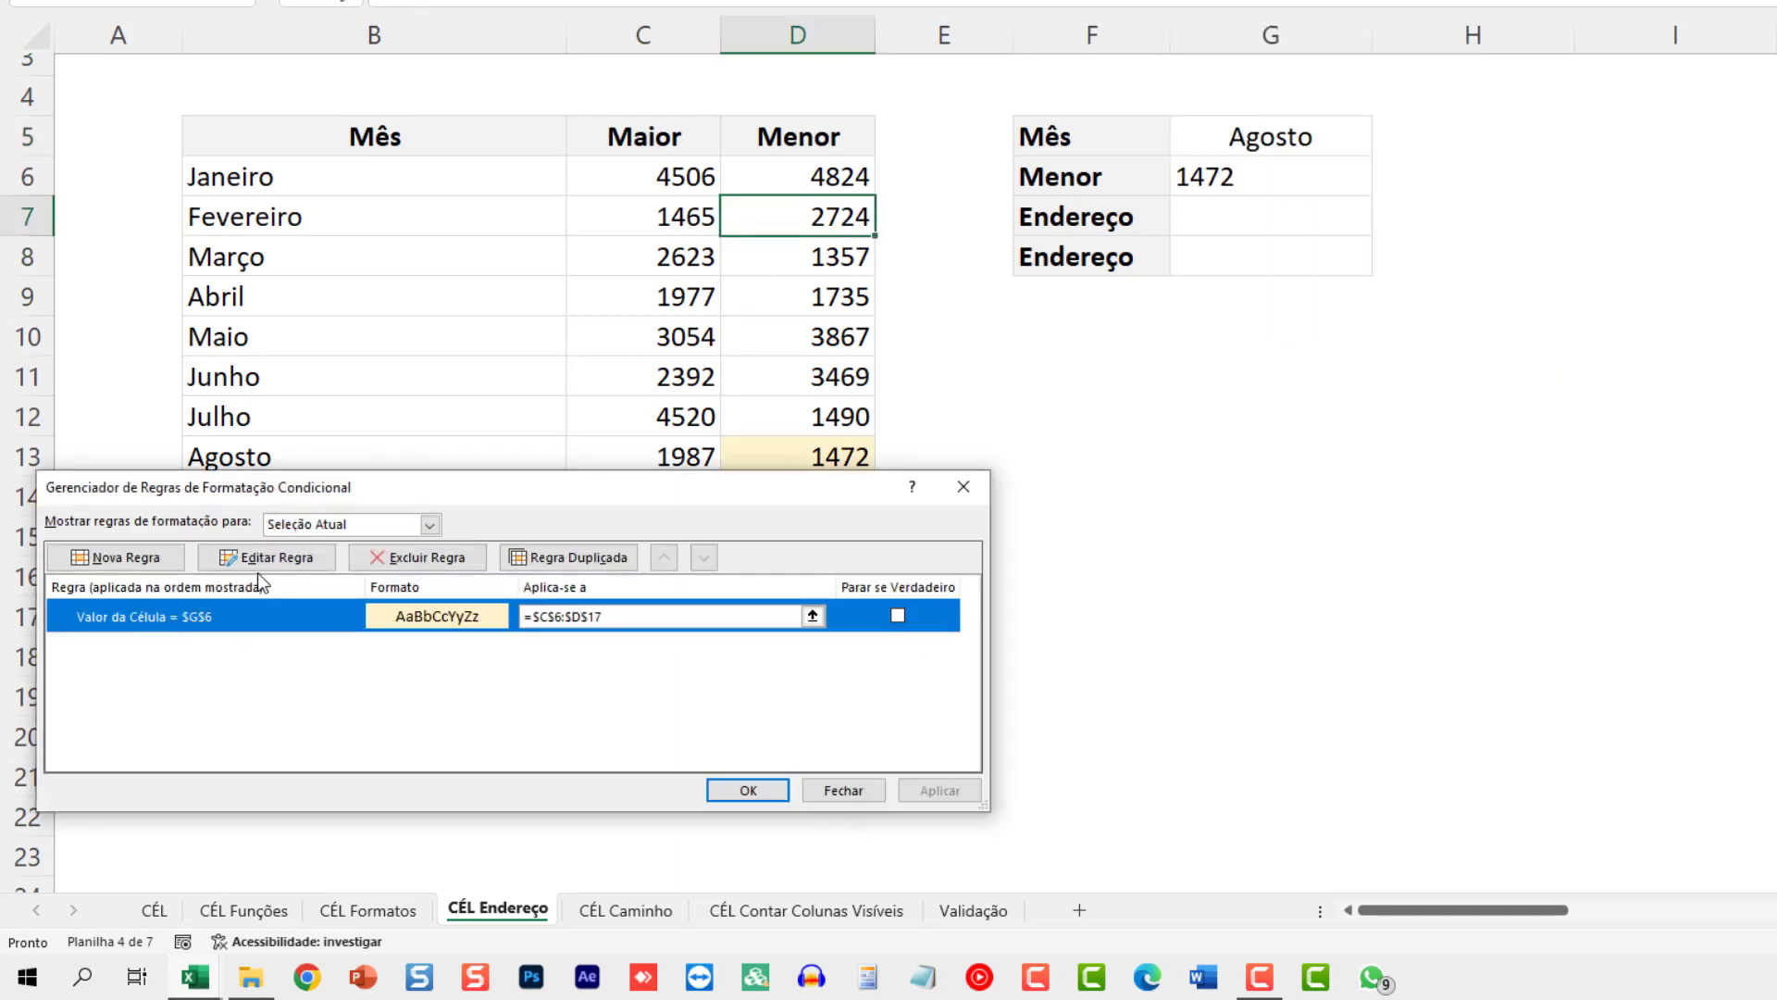
{"action": "left_click", "coordinate": [281, 558]}
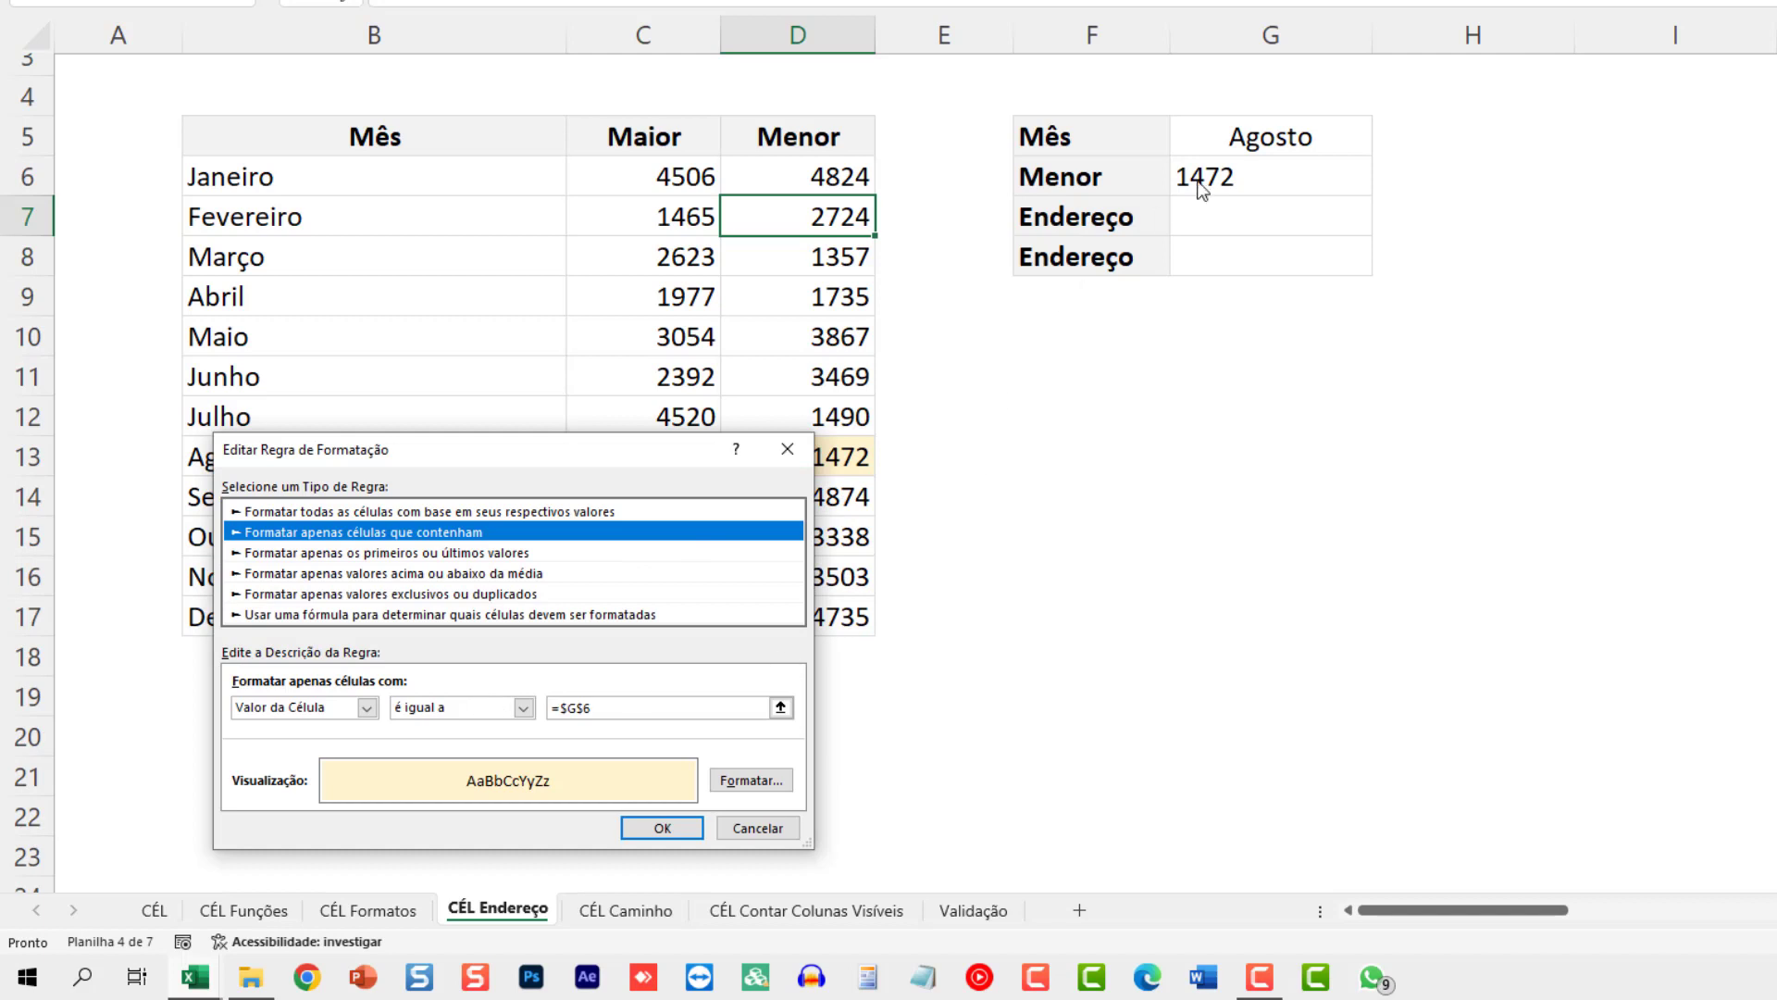
{"action": "key", "text": "Escape"}
{"action": "key", "text": "Escape"}
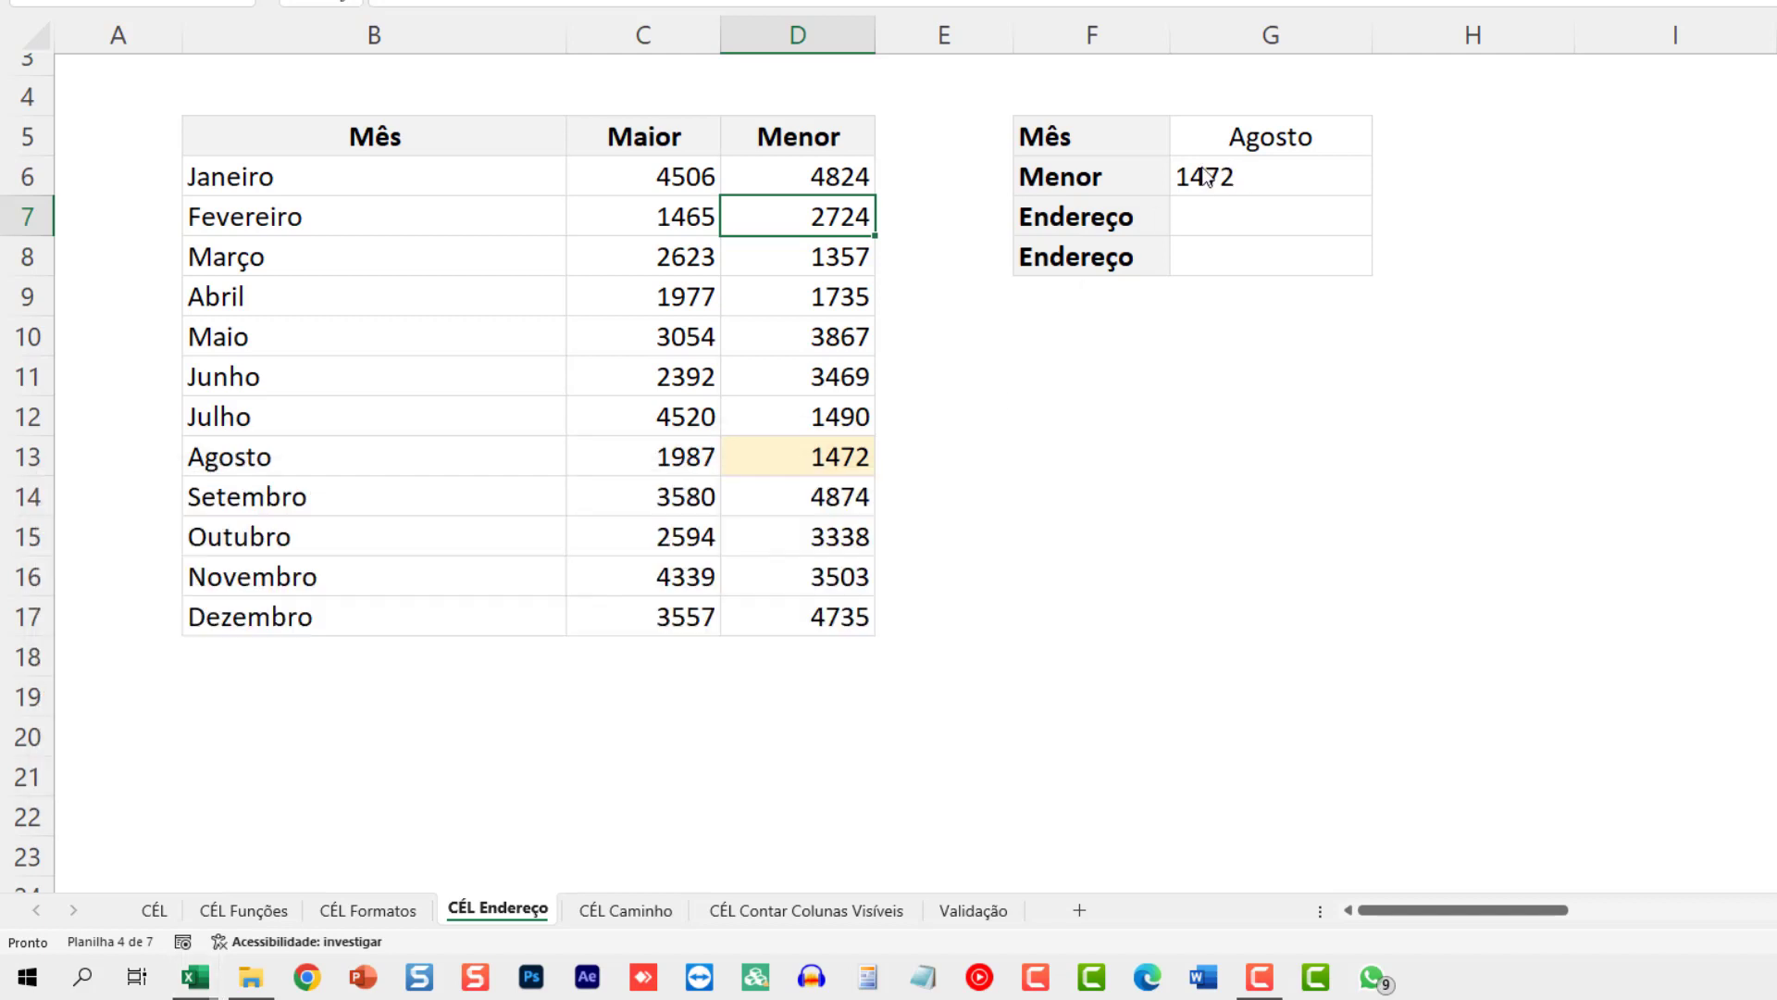
{"action": "left_click", "coordinate": [1279, 183]}
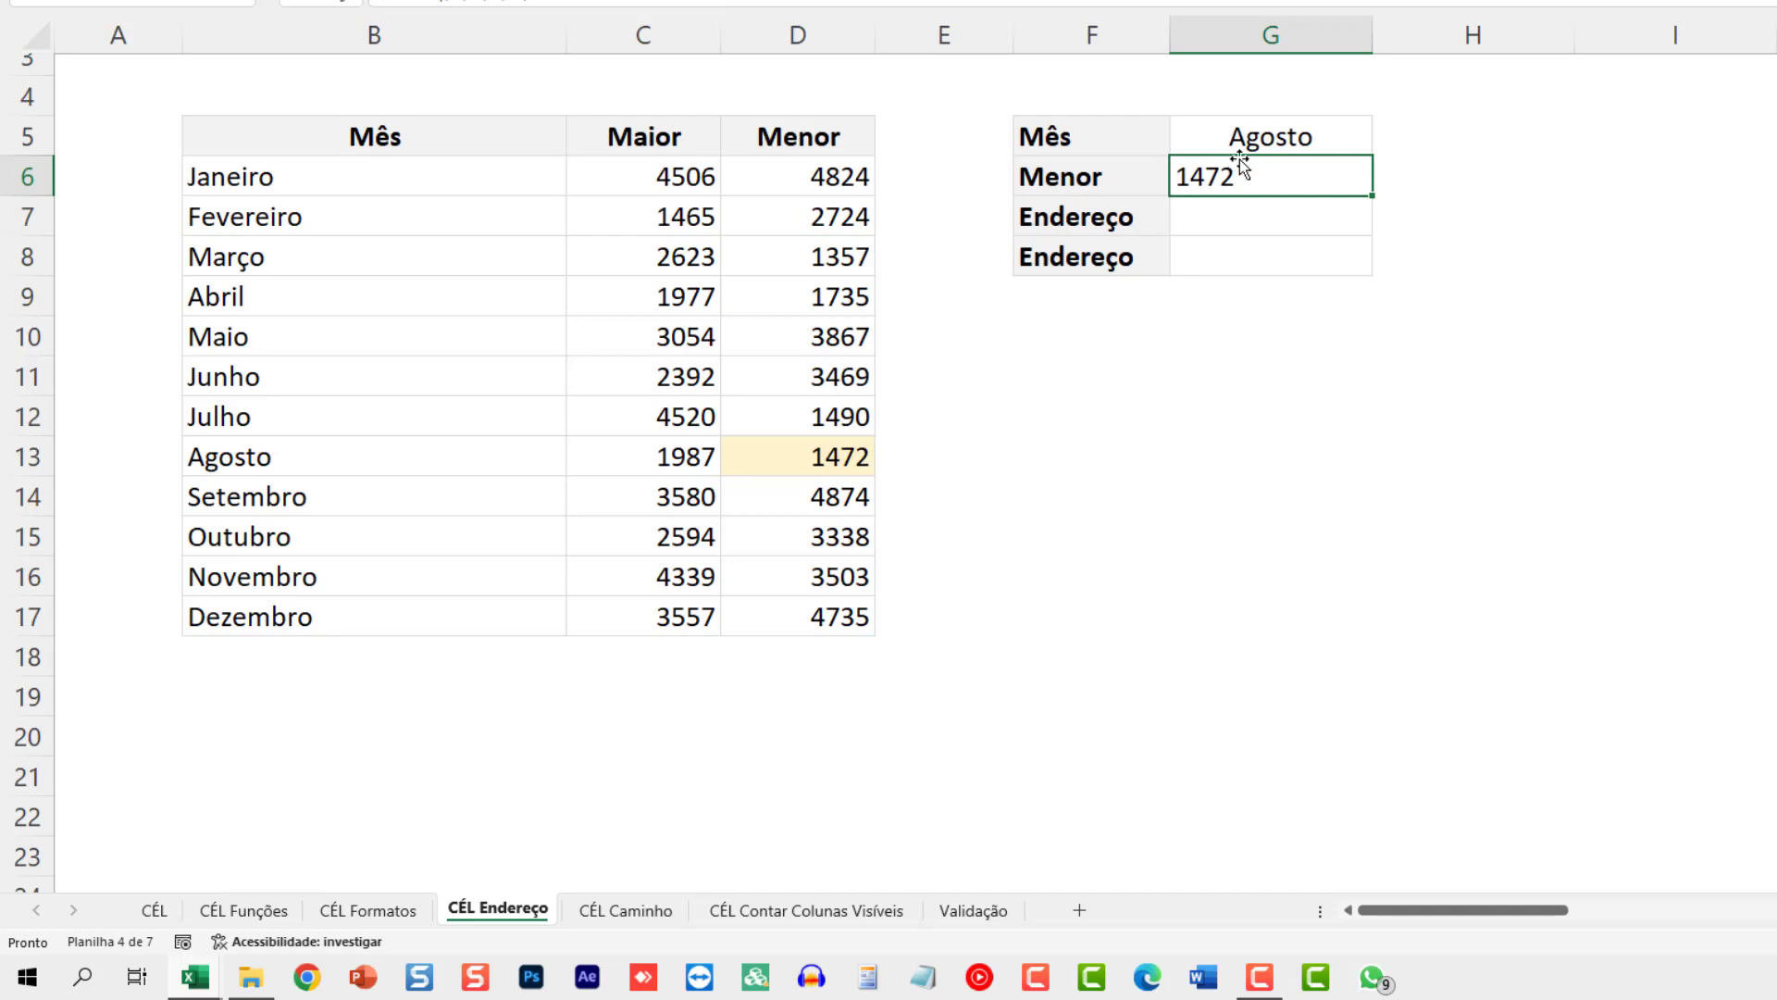
{"action": "left_click", "coordinate": [820, 219]}
{"action": "left_click", "coordinate": [817, 476]}
{"action": "left_click", "coordinate": [833, 297]}
{"action": "left_click", "coordinate": [842, 489]}
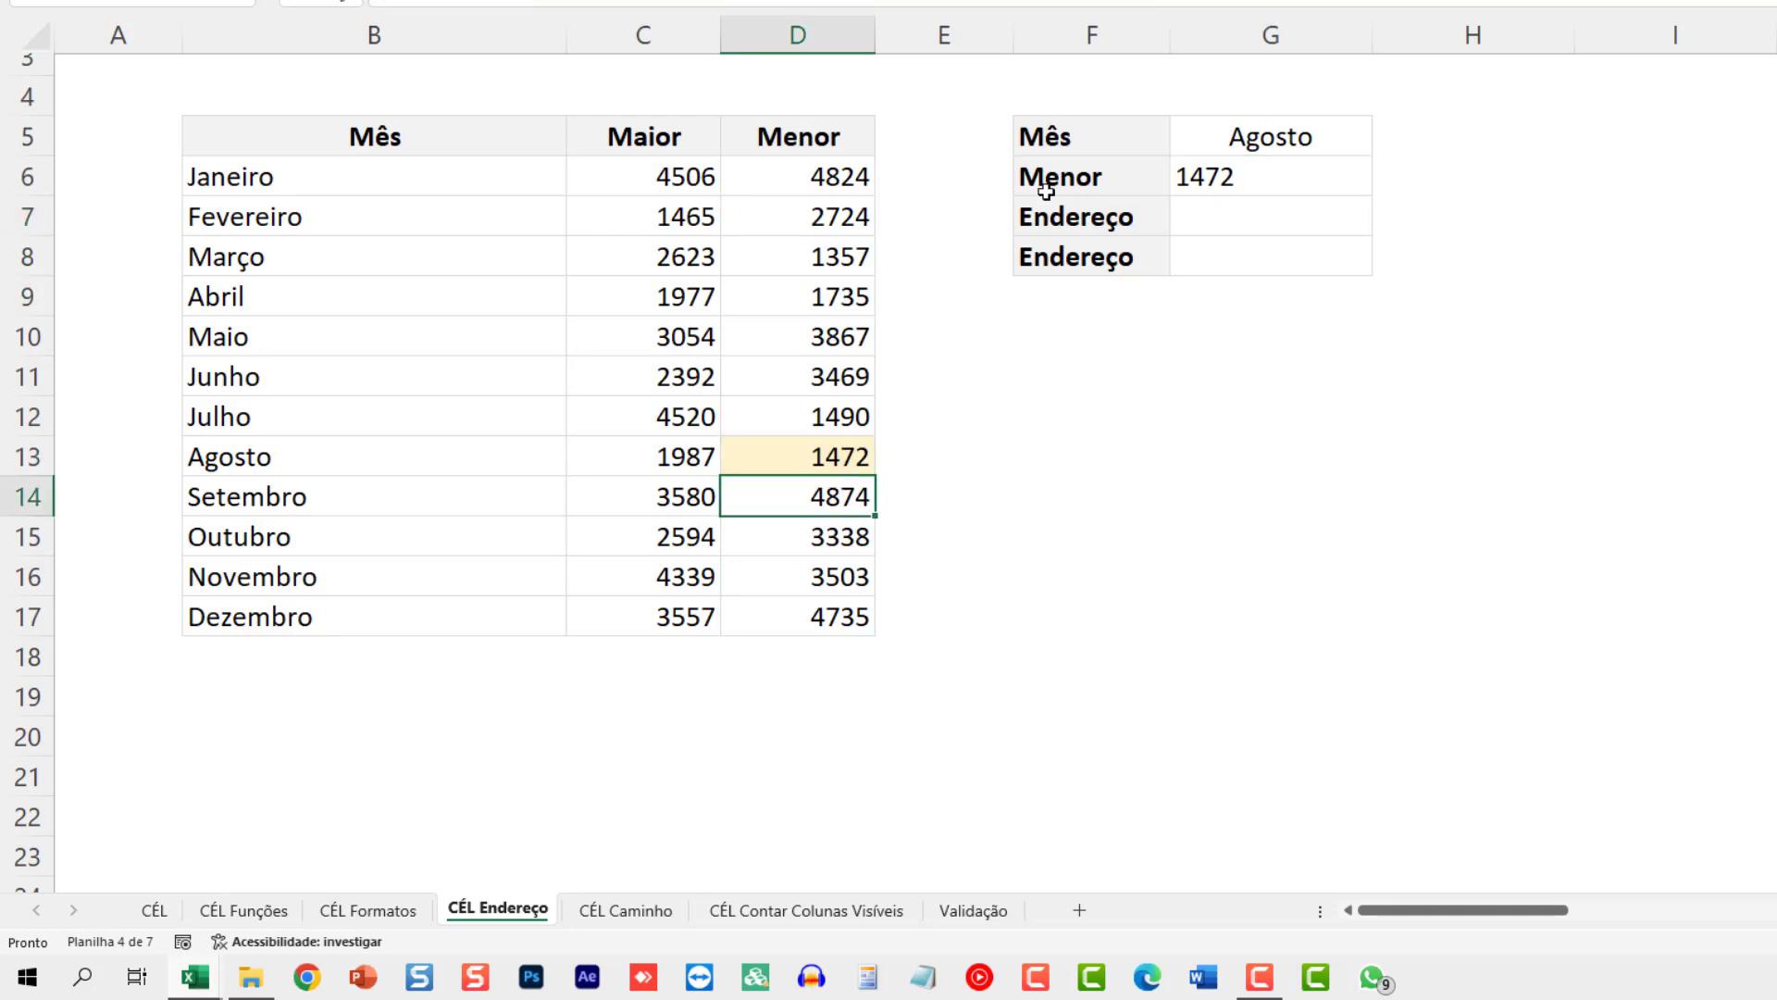
{"action": "left_click", "coordinate": [1263, 176]}
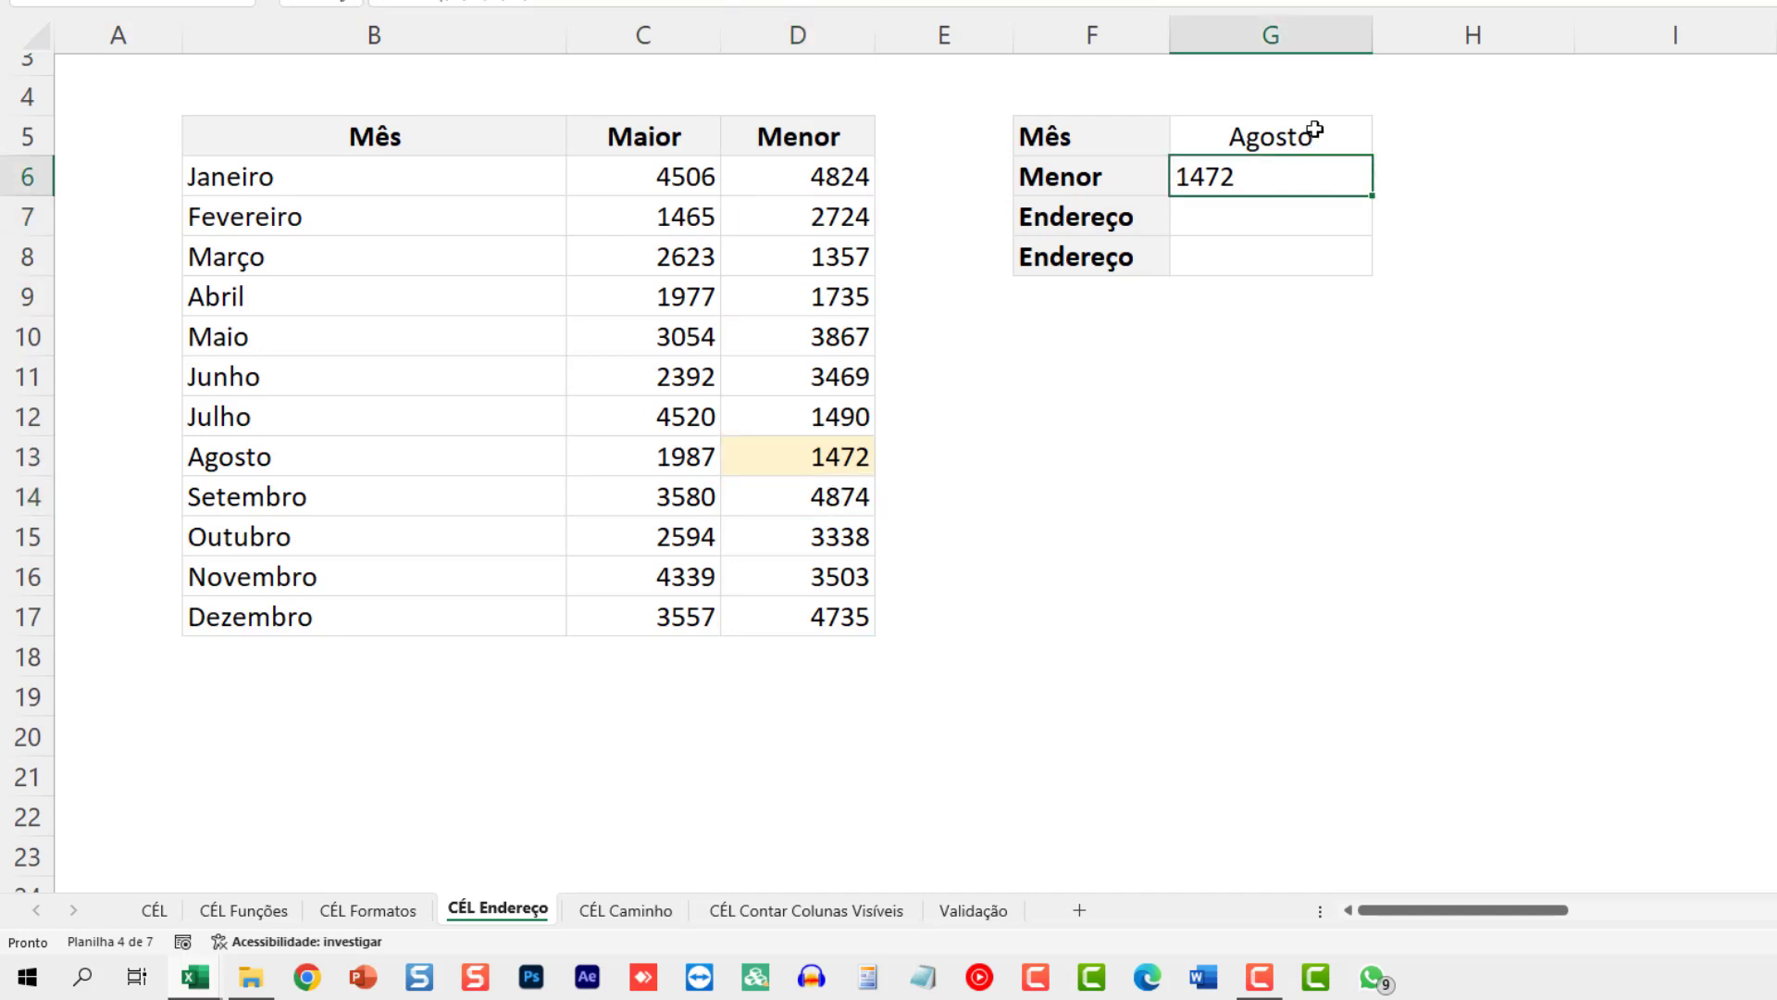
Step: Try Novembro as the month in G5 and change it to Abril
{"action": "left_click", "coordinate": [1257, 135]}
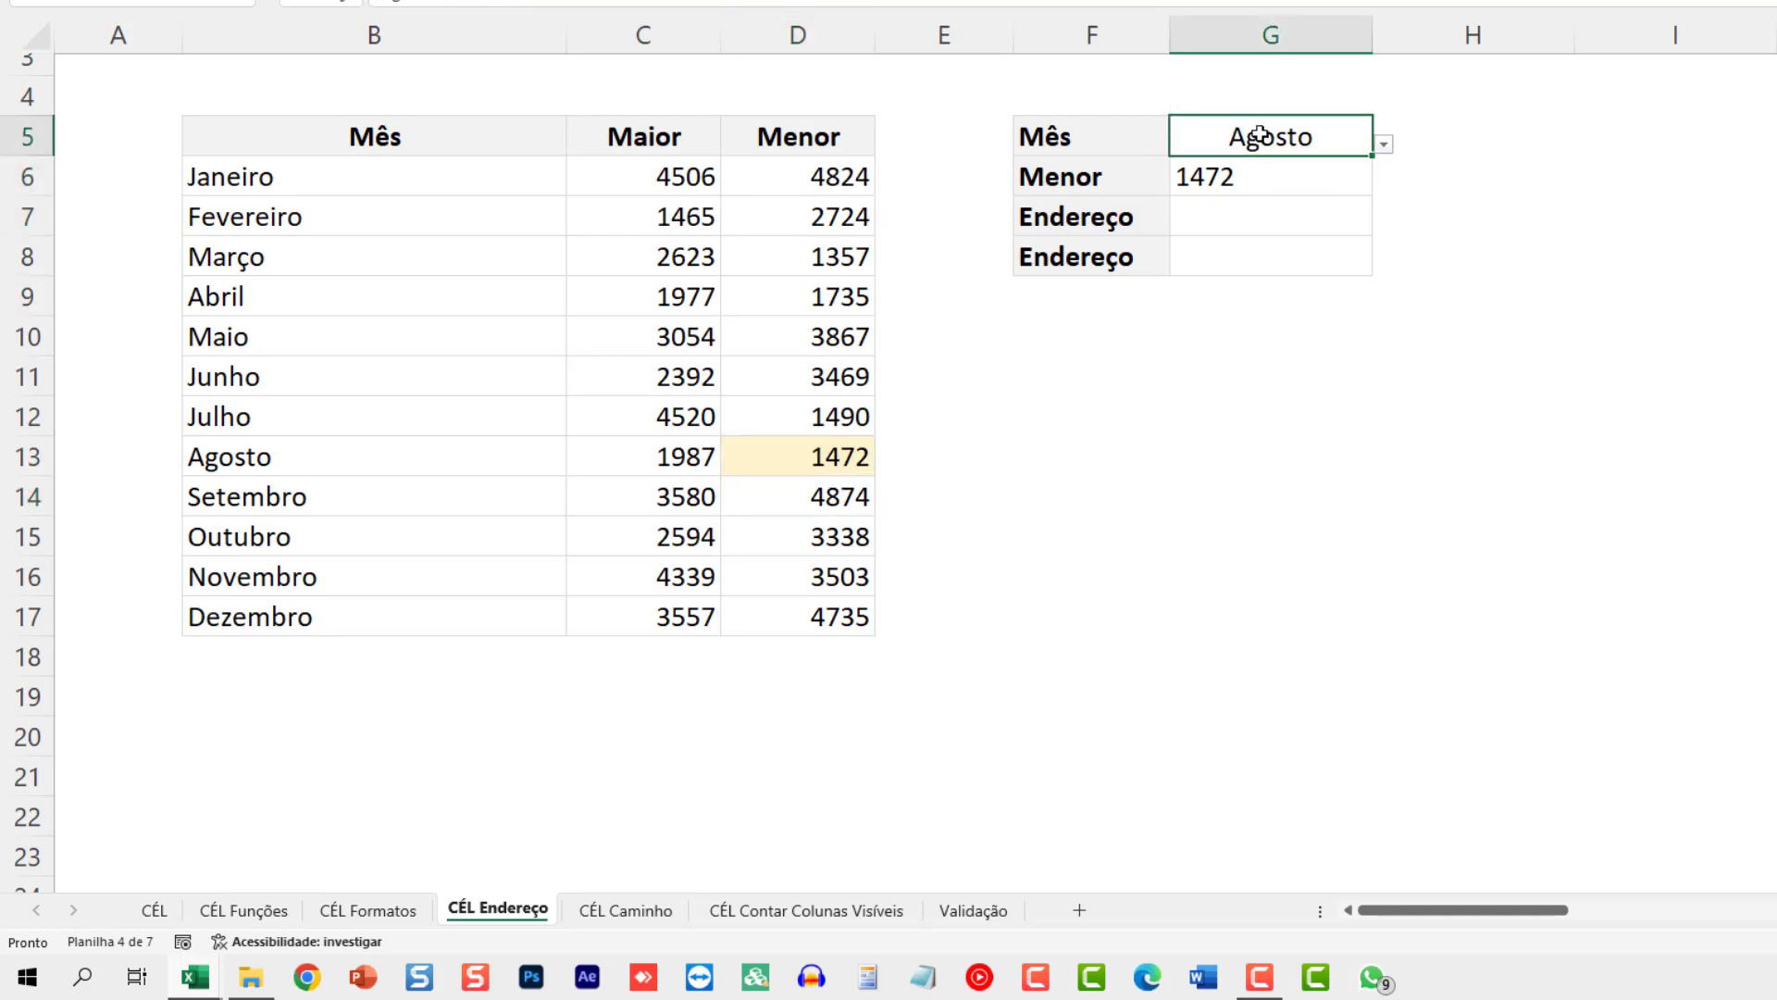
{"action": "left_click", "coordinate": [1385, 145]}
{"action": "left_click", "coordinate": [1240, 367]}
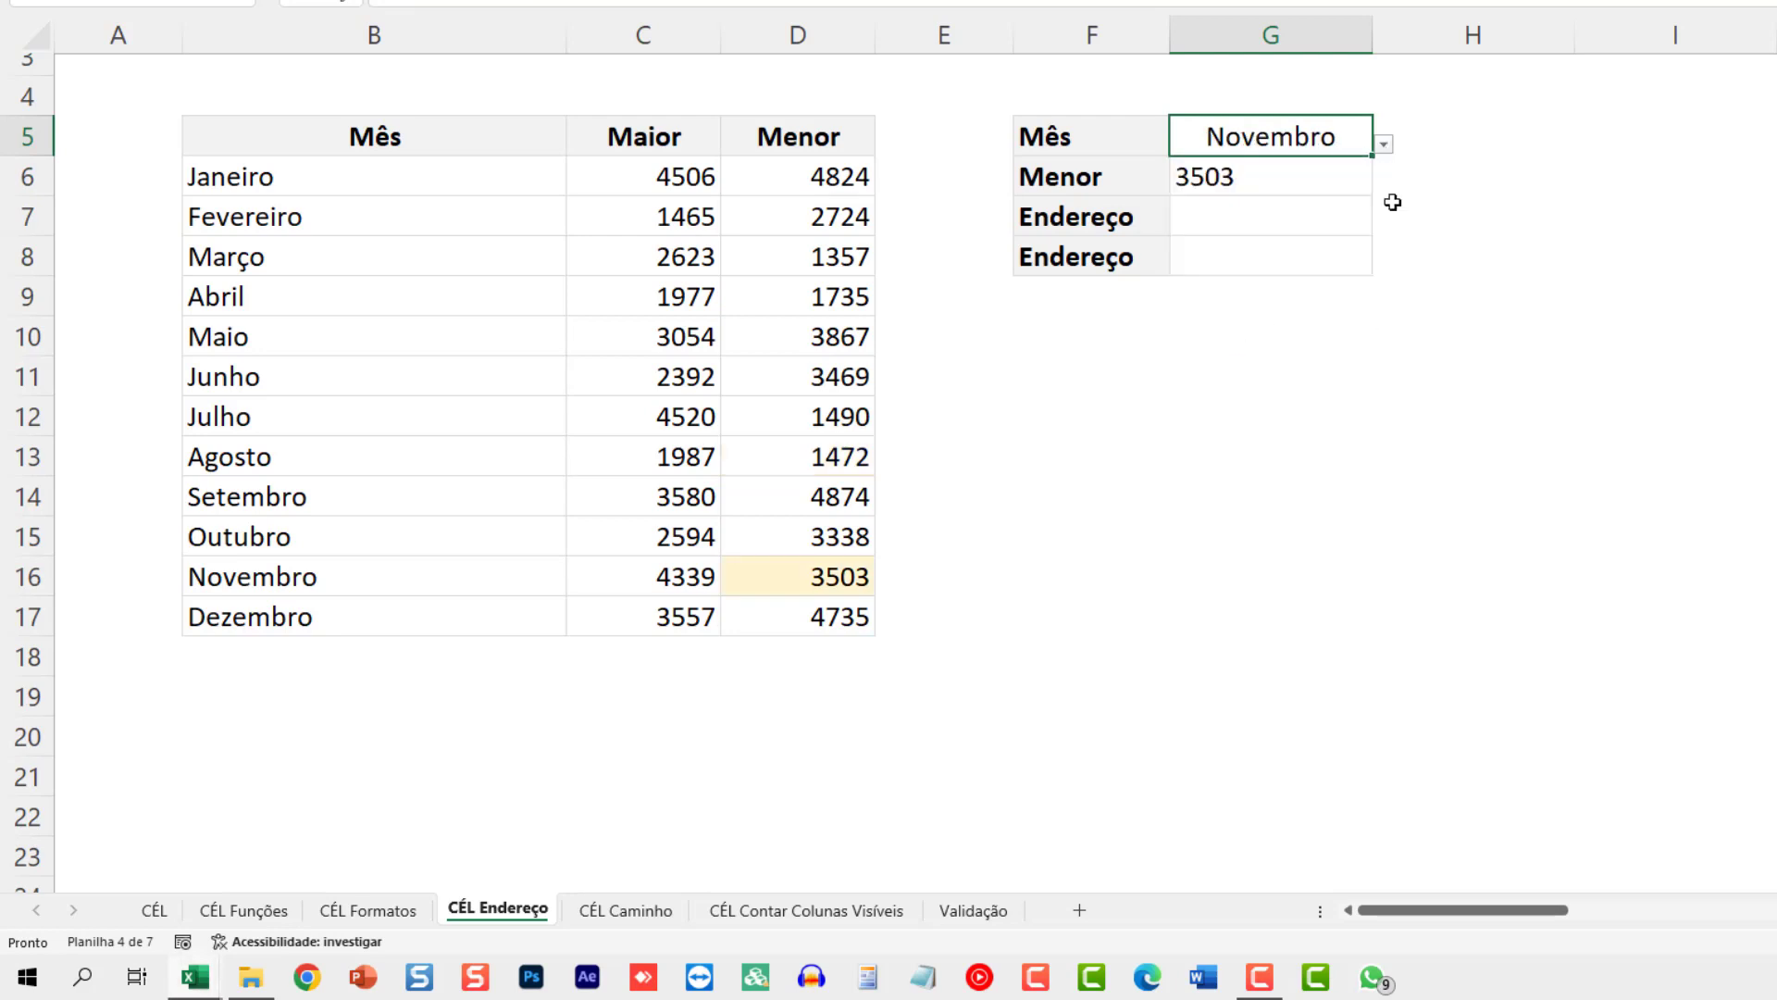
{"action": "left_click", "coordinate": [1383, 146]}
{"action": "left_click", "coordinate": [1293, 230]}
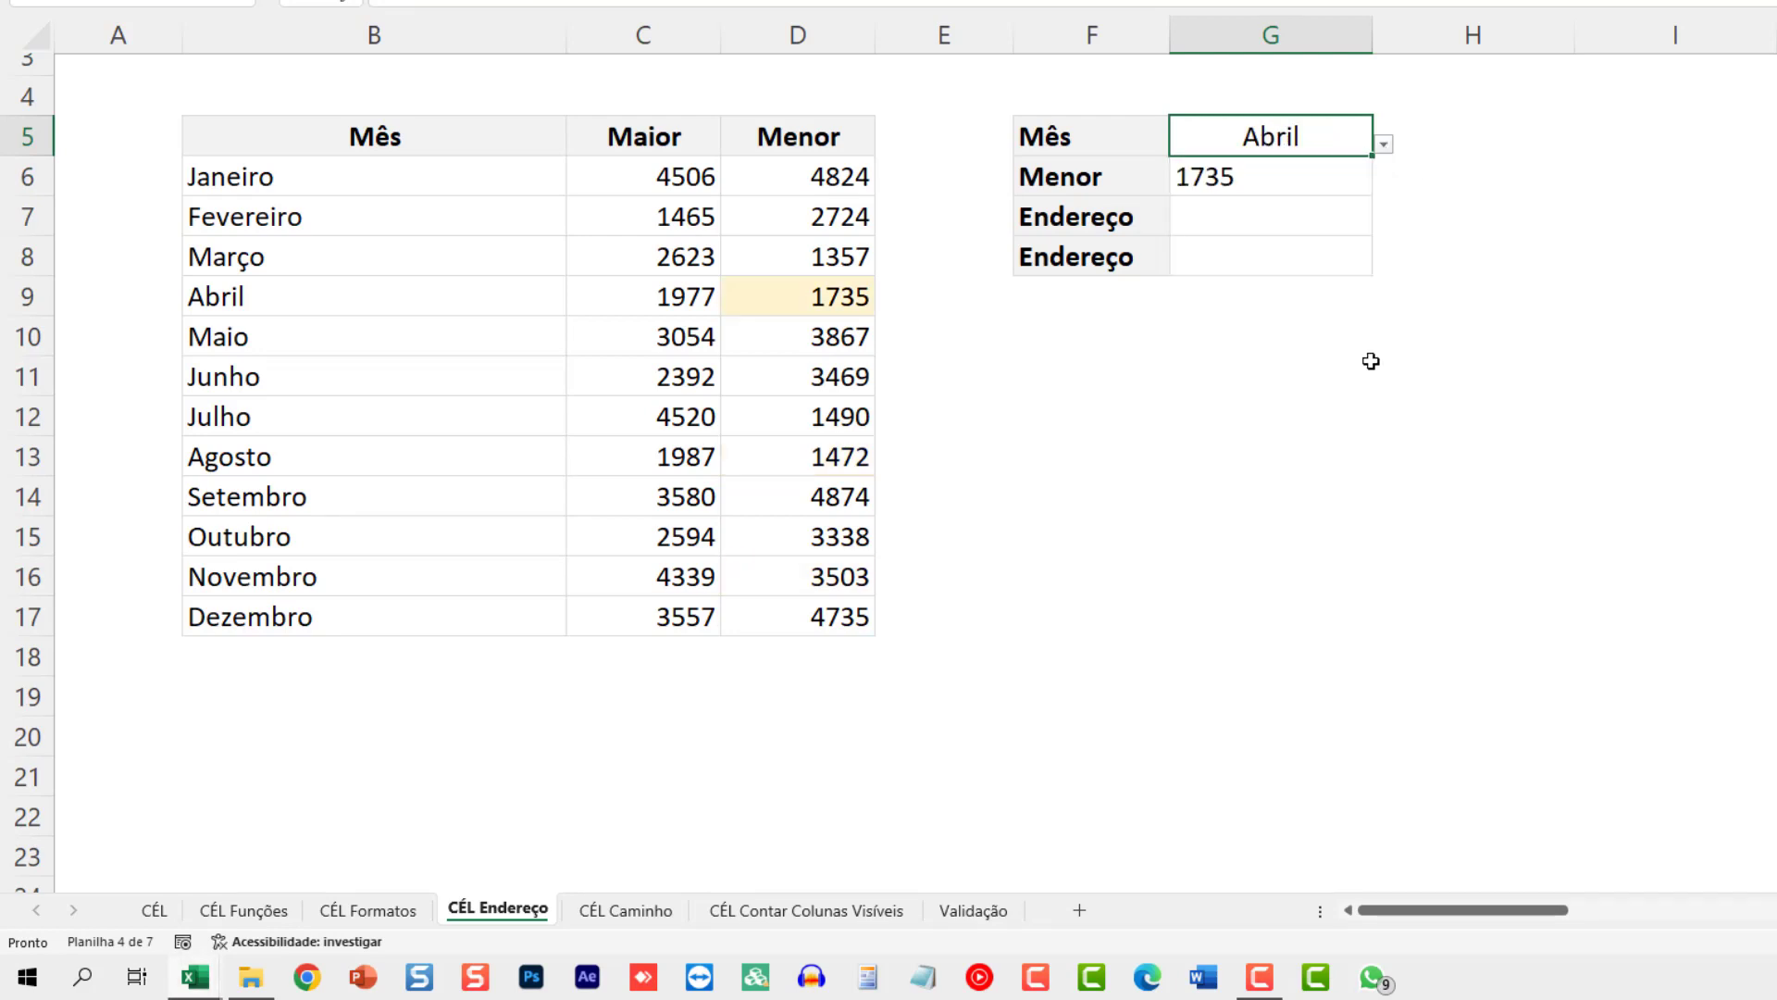
Step: Change the label in F6 to Maior so that the lookup uses that column
{"action": "left_click", "coordinate": [1150, 174]}
{"action": "left_click", "coordinate": [1183, 184]}
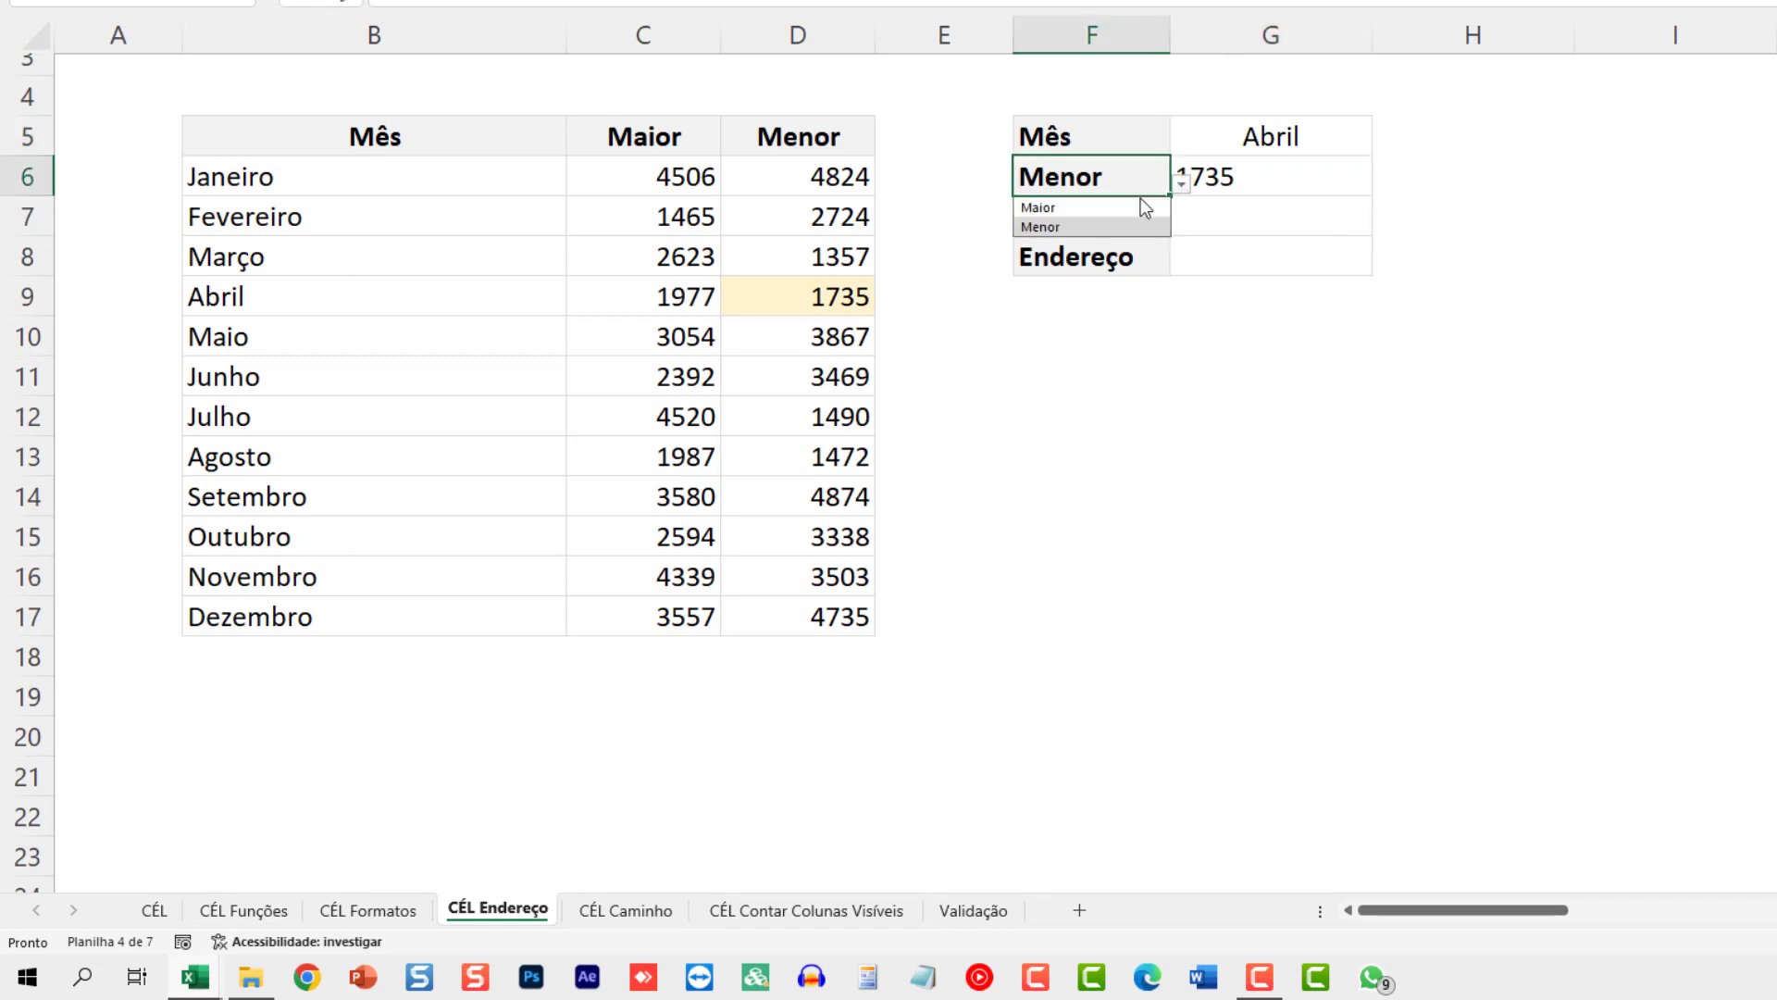
{"action": "left_click", "coordinate": [1148, 205]}
{"action": "left_click", "coordinate": [1242, 216]}
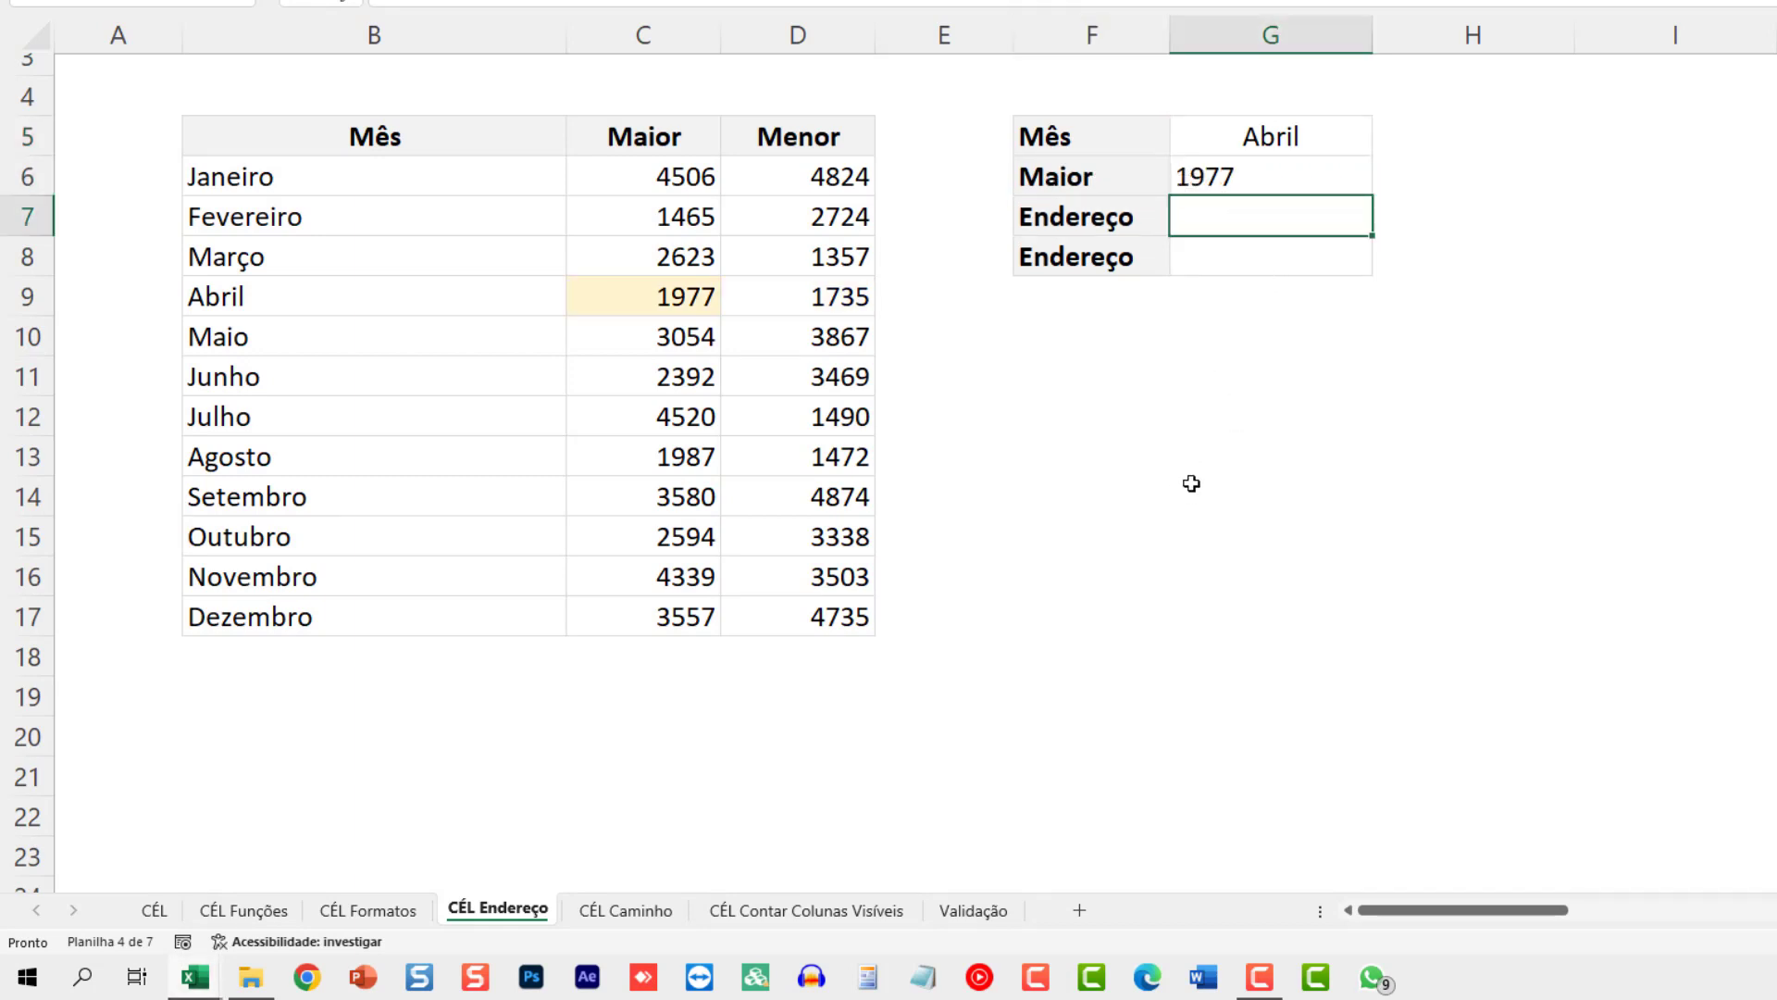
{"action": "left_click", "coordinate": [1768, 278]}
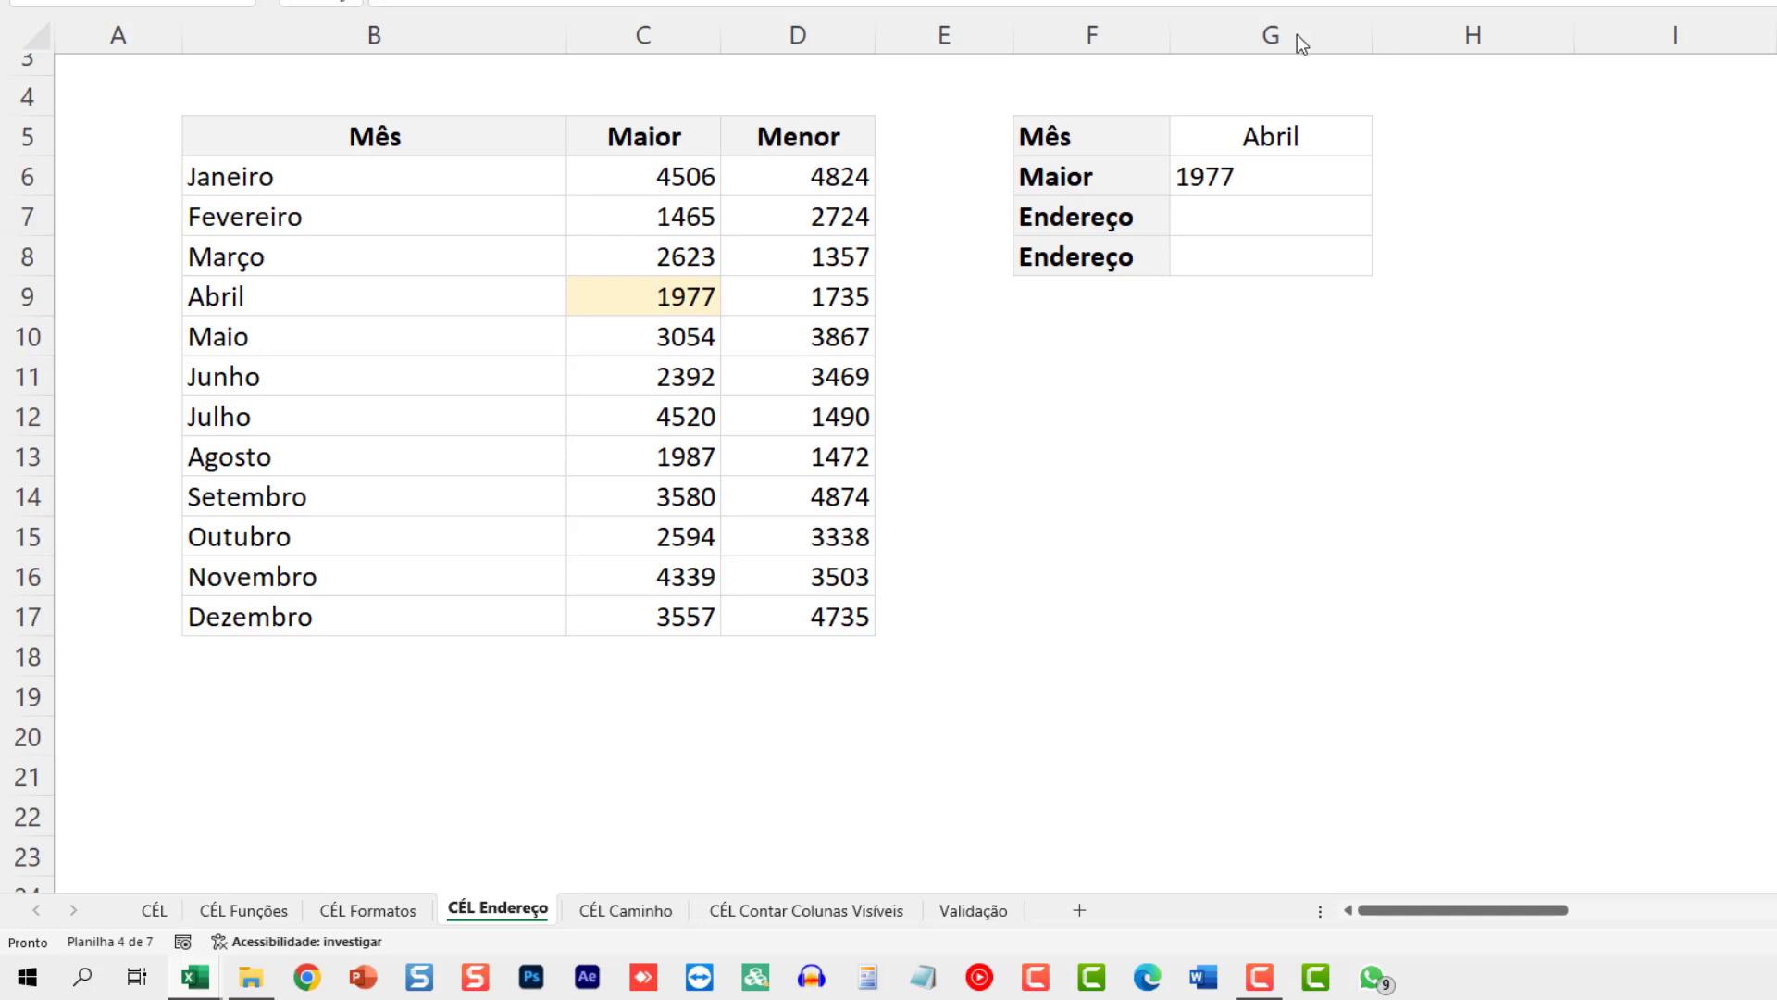
Step: Copy the full text of the ÍNDICE formula in G6, leaving the cell unchanged
{"action": "left_click", "coordinate": [1281, 185]}
{"action": "key", "text": "F2"}
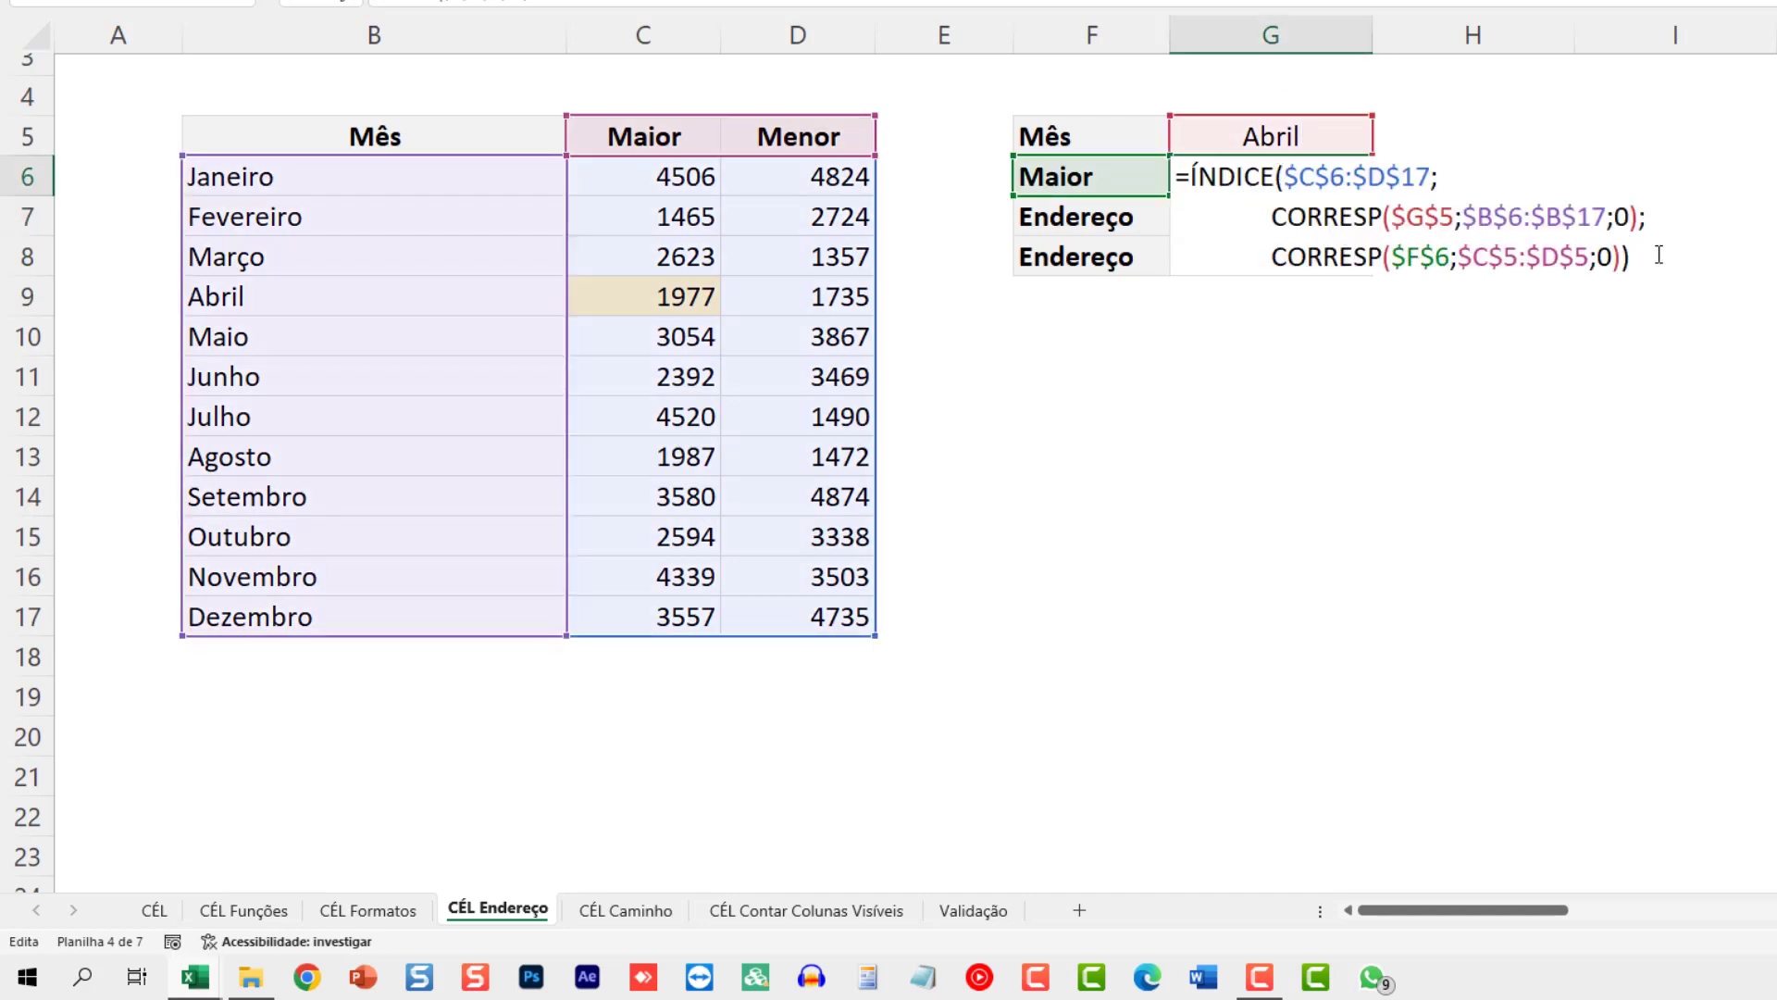
{"action": "left_click_drag", "start_coordinate": [1606, 256], "coordinate": [1050, 150]}
{"action": "key", "text": "ctrl+c"}
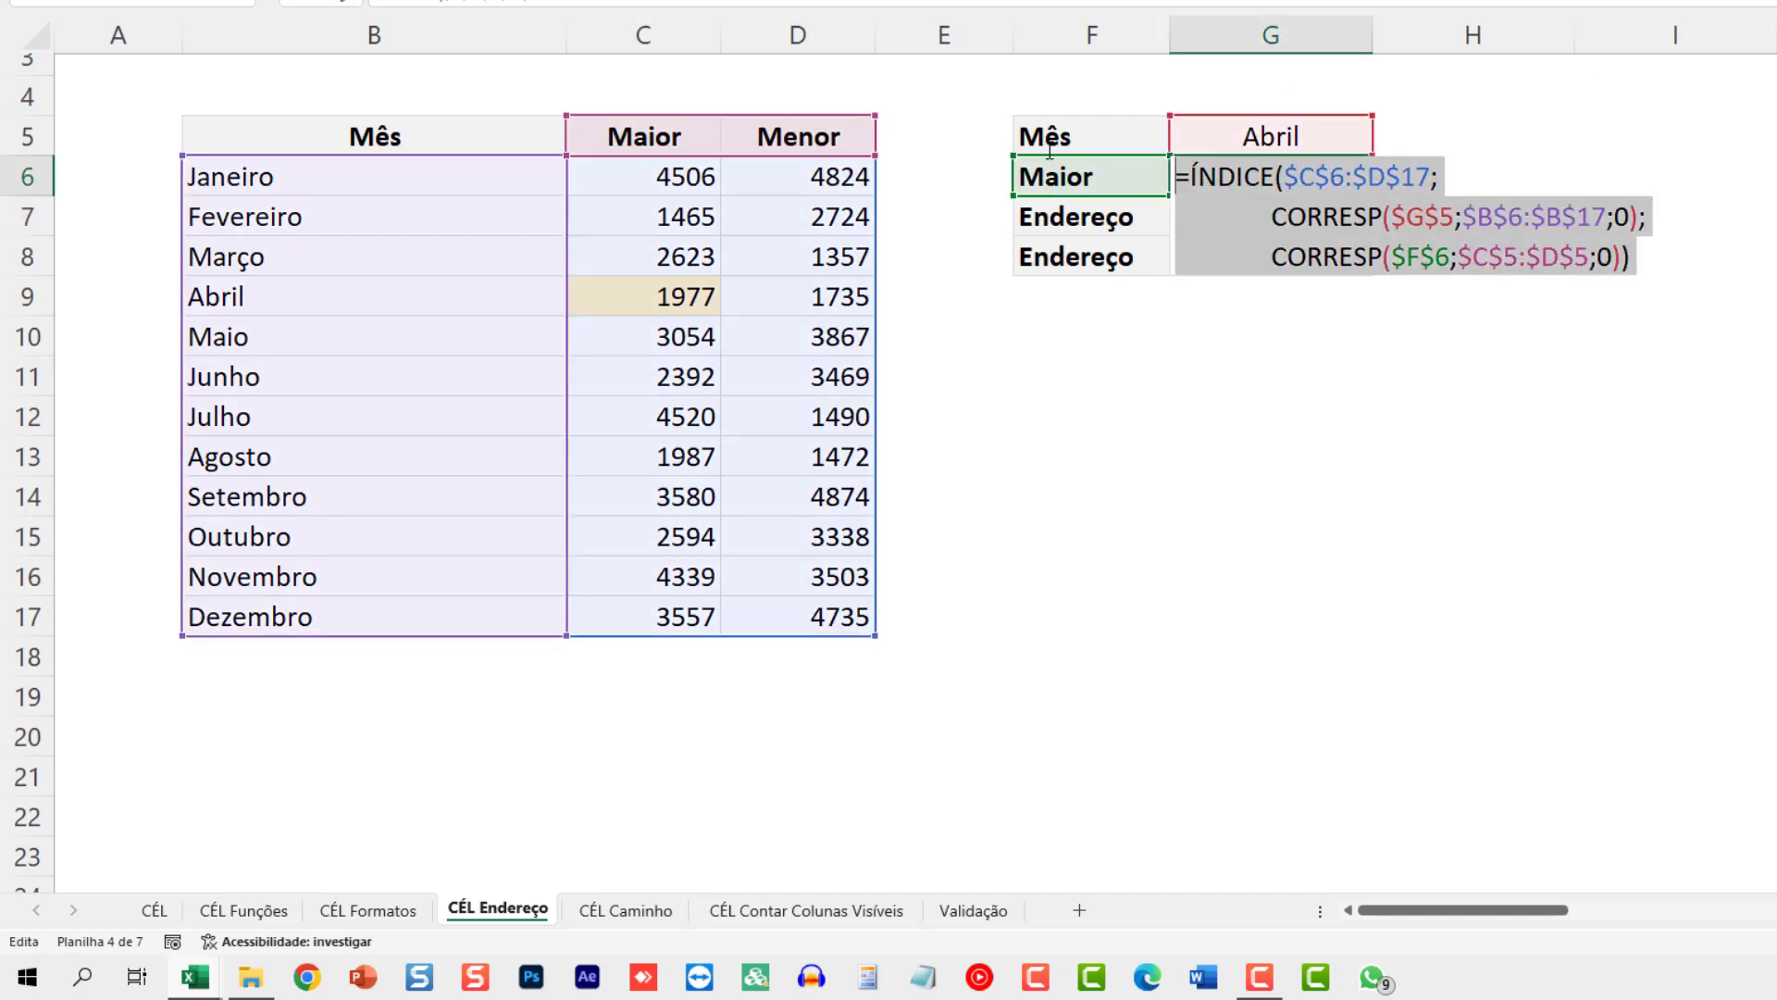
{"action": "key", "text": "Return"}
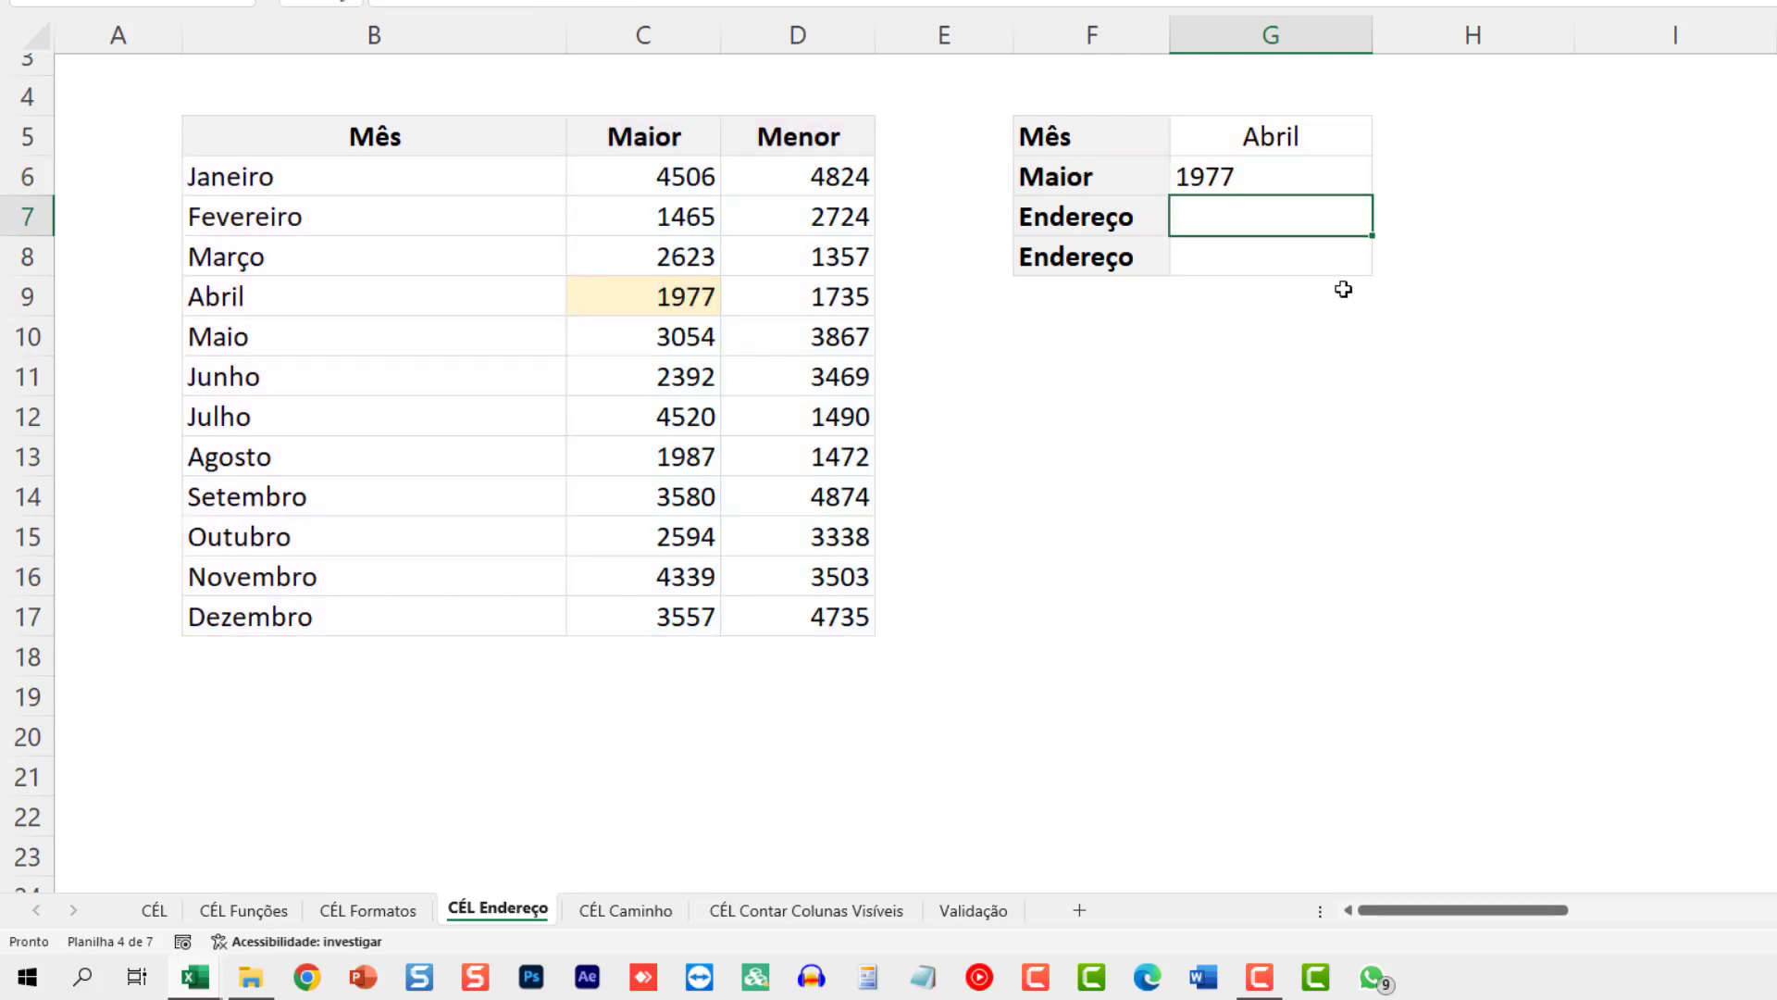
Step: Start =CÉL("endereço"; in G7 and paste the copied ÍNDICE formula as its reference, without the extra equals sign
{"action": "type", "text": "=CÉL("}
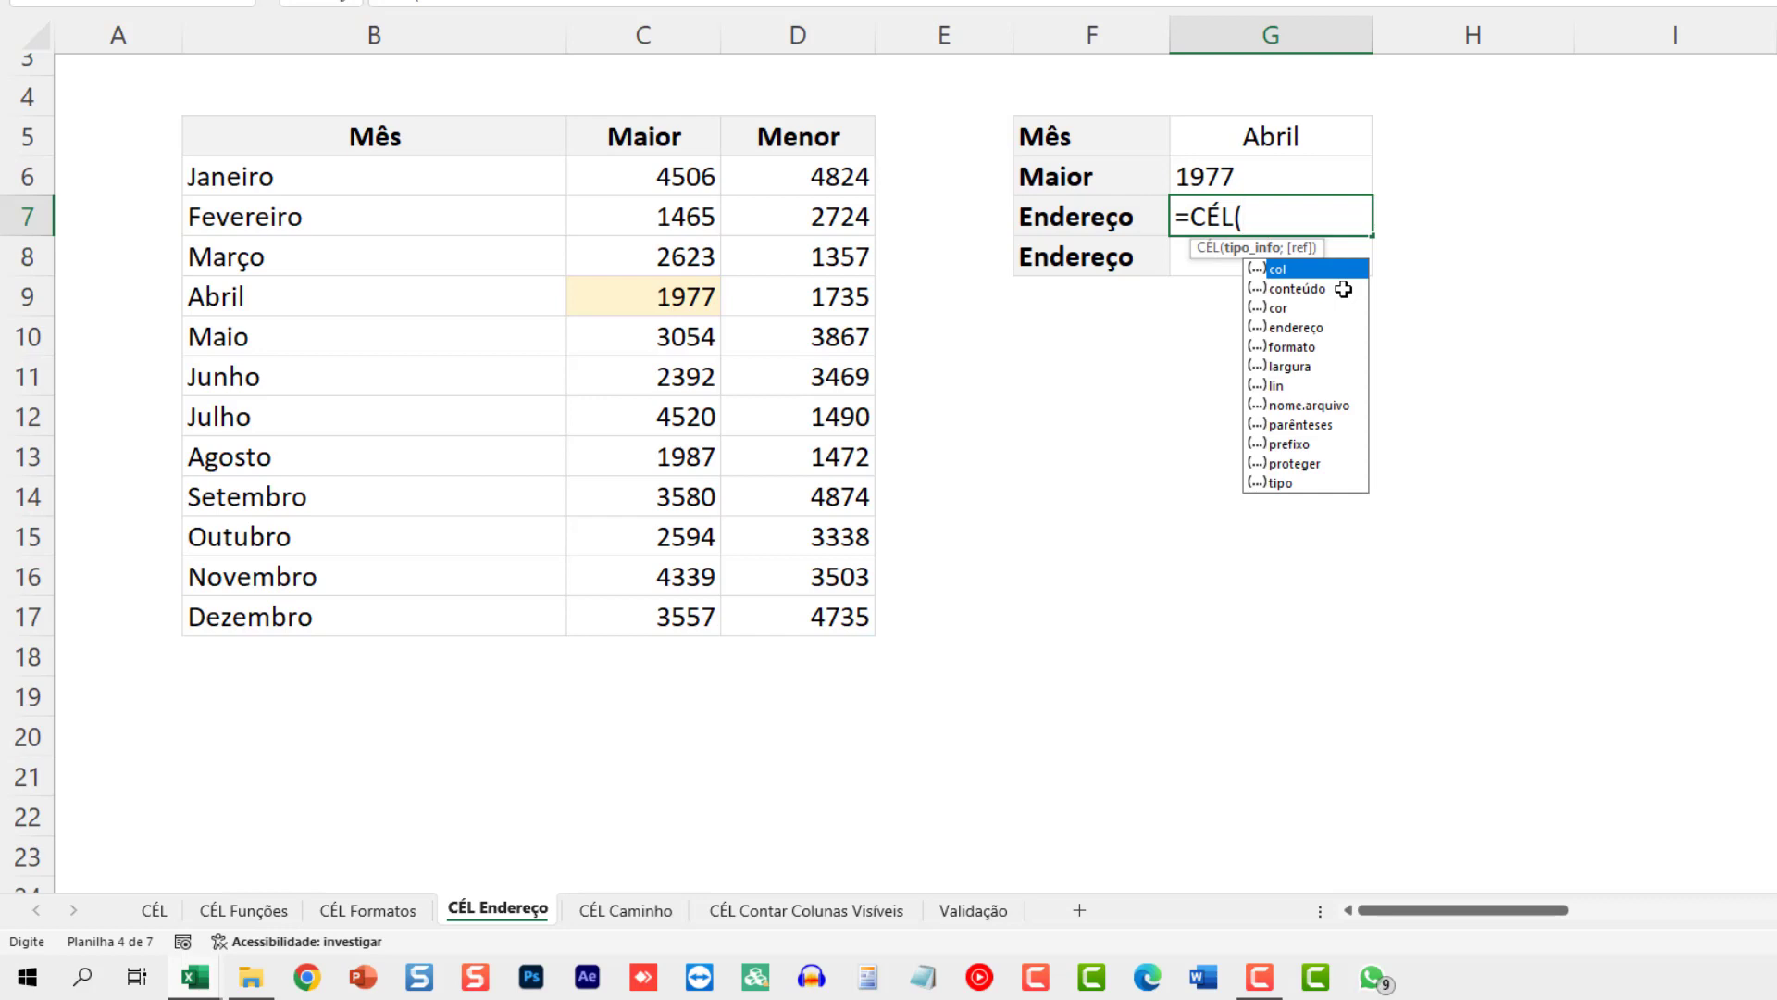
{"action": "type", "text": "\"endereço\""}
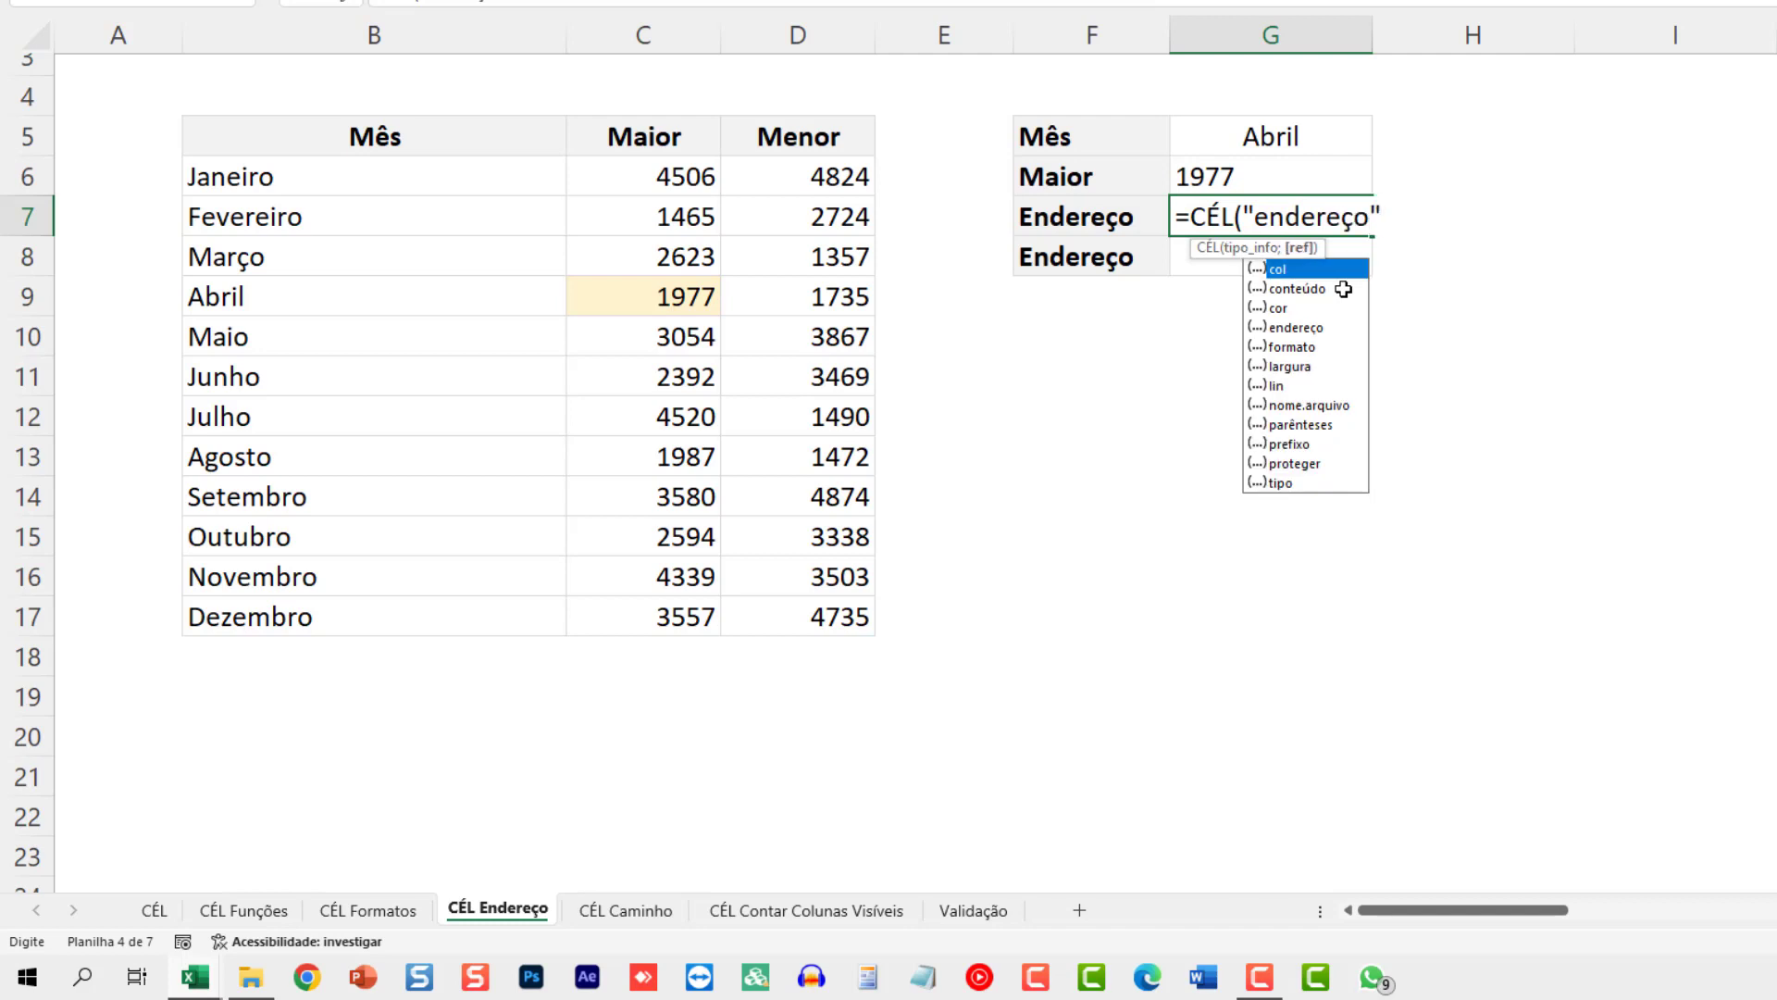
{"action": "type", "text": ";"}
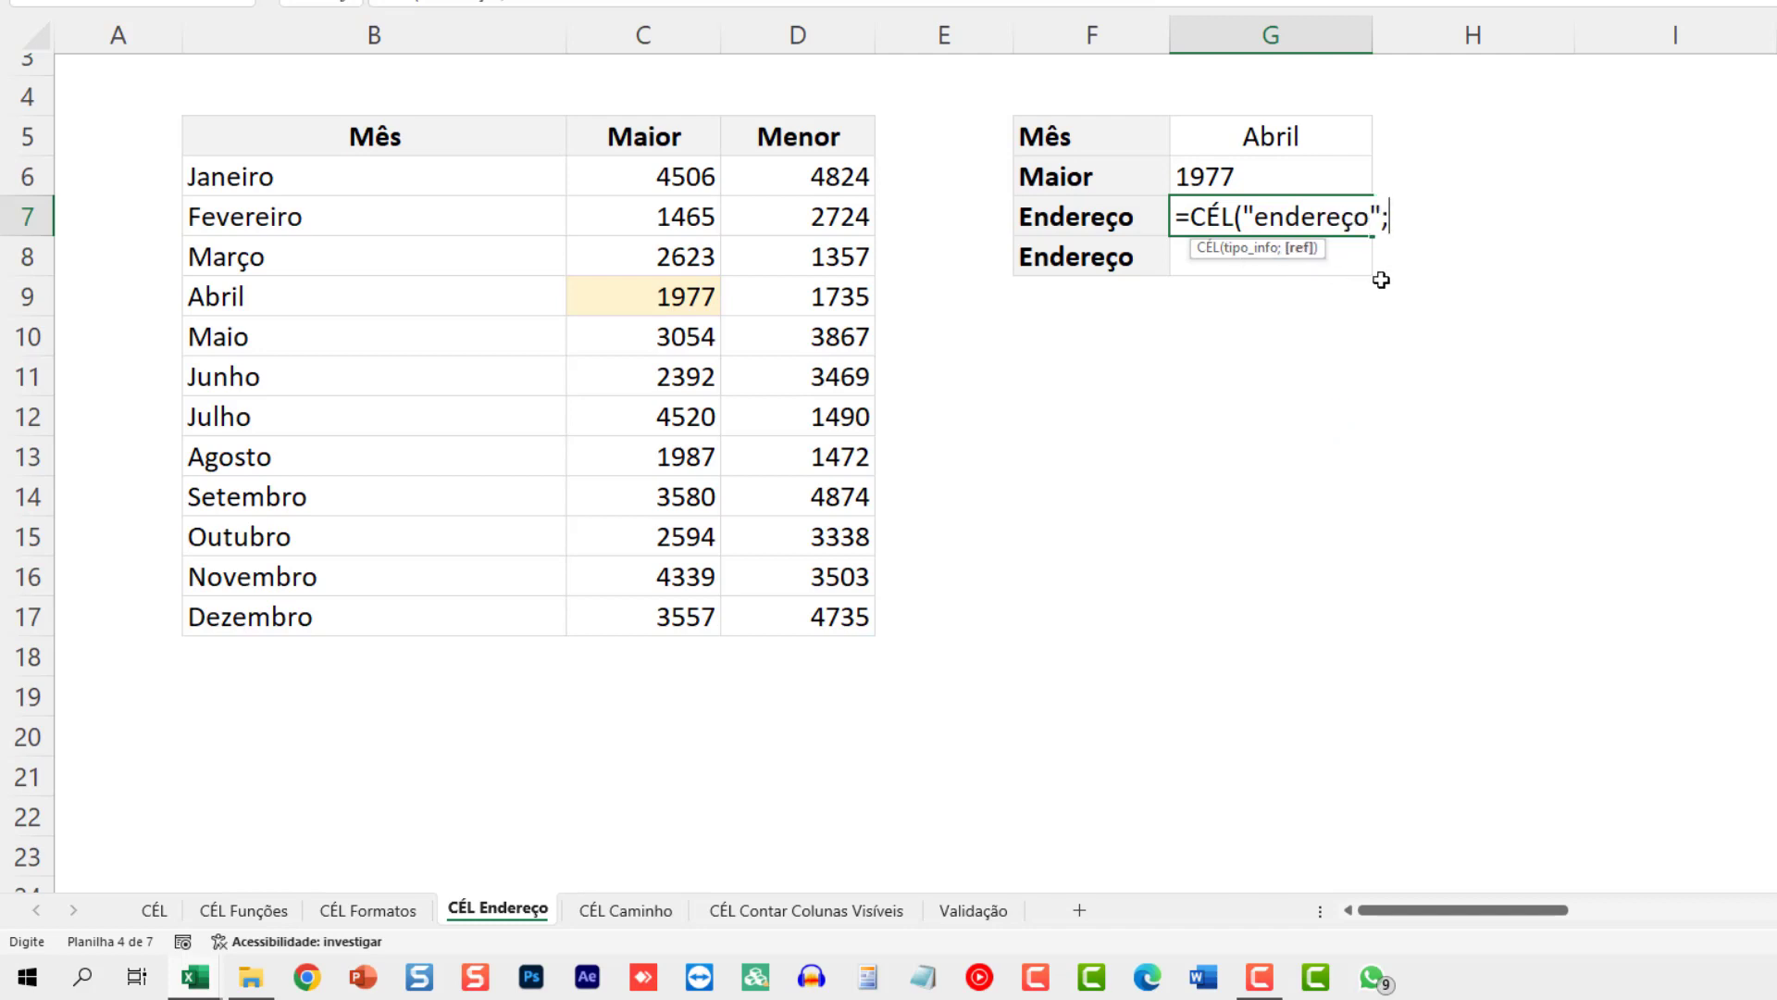
{"action": "key", "text": "ctrl+v"}
{"action": "left_click", "coordinate": [1398, 216]}
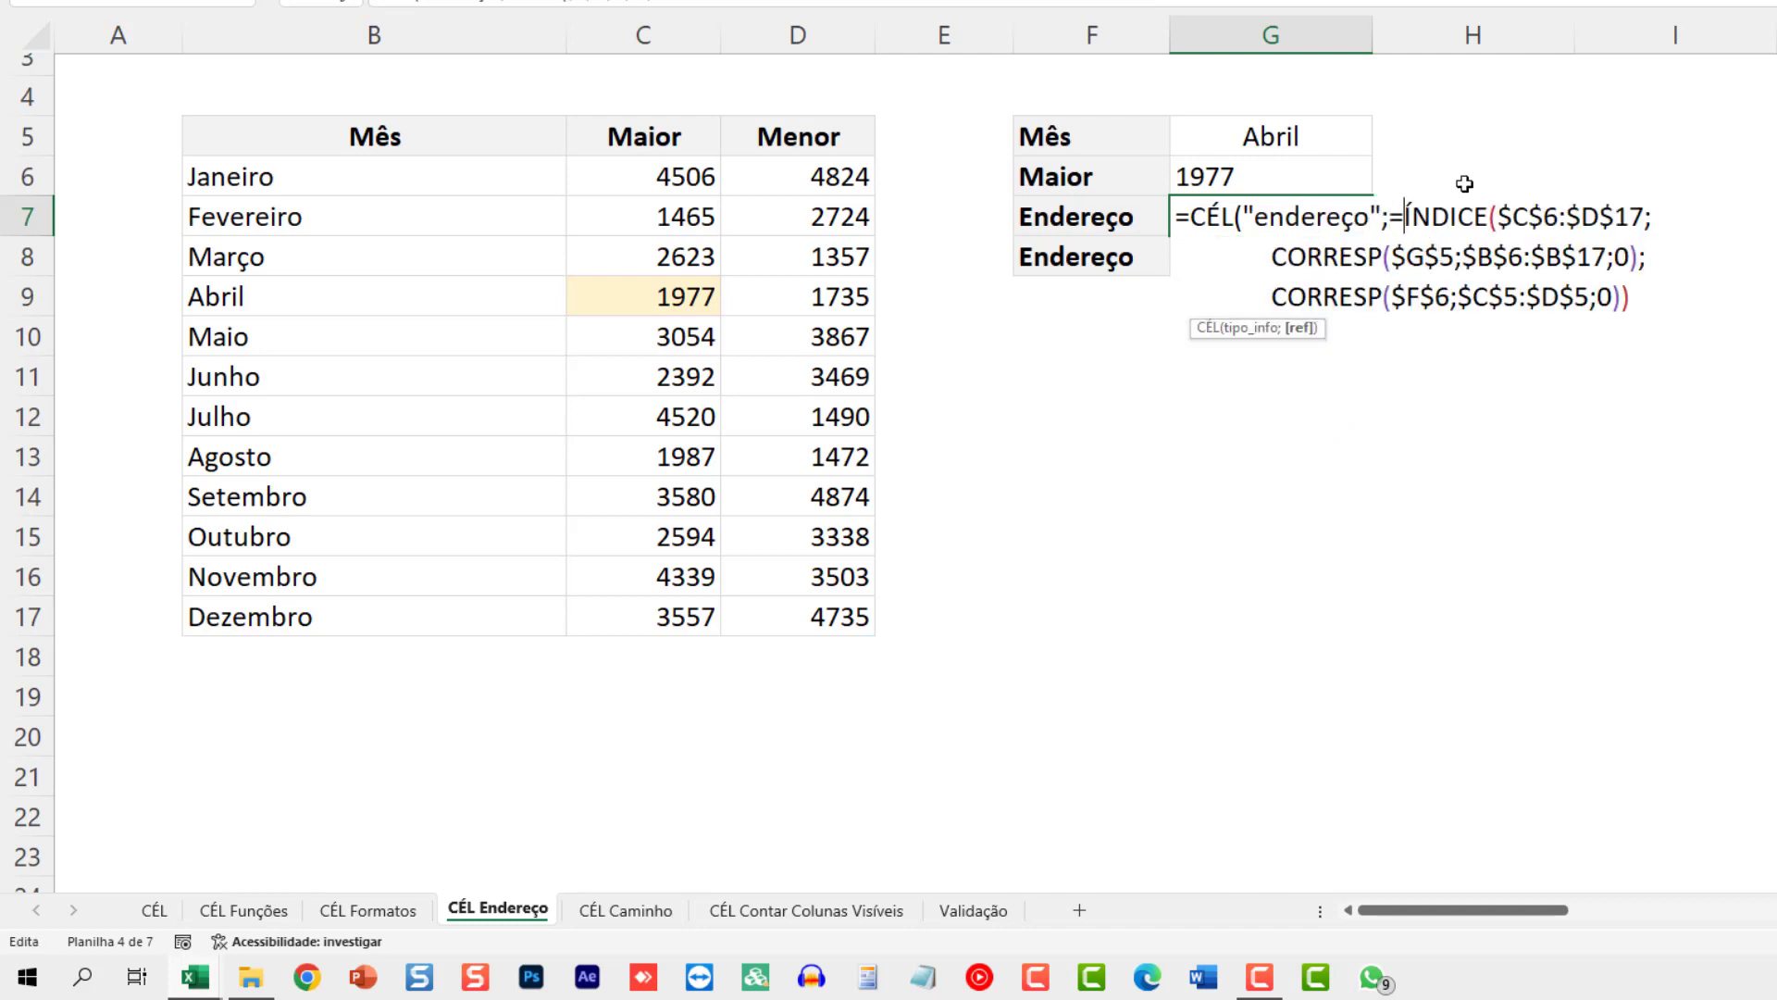
{"action": "key", "text": "BackSpace"}
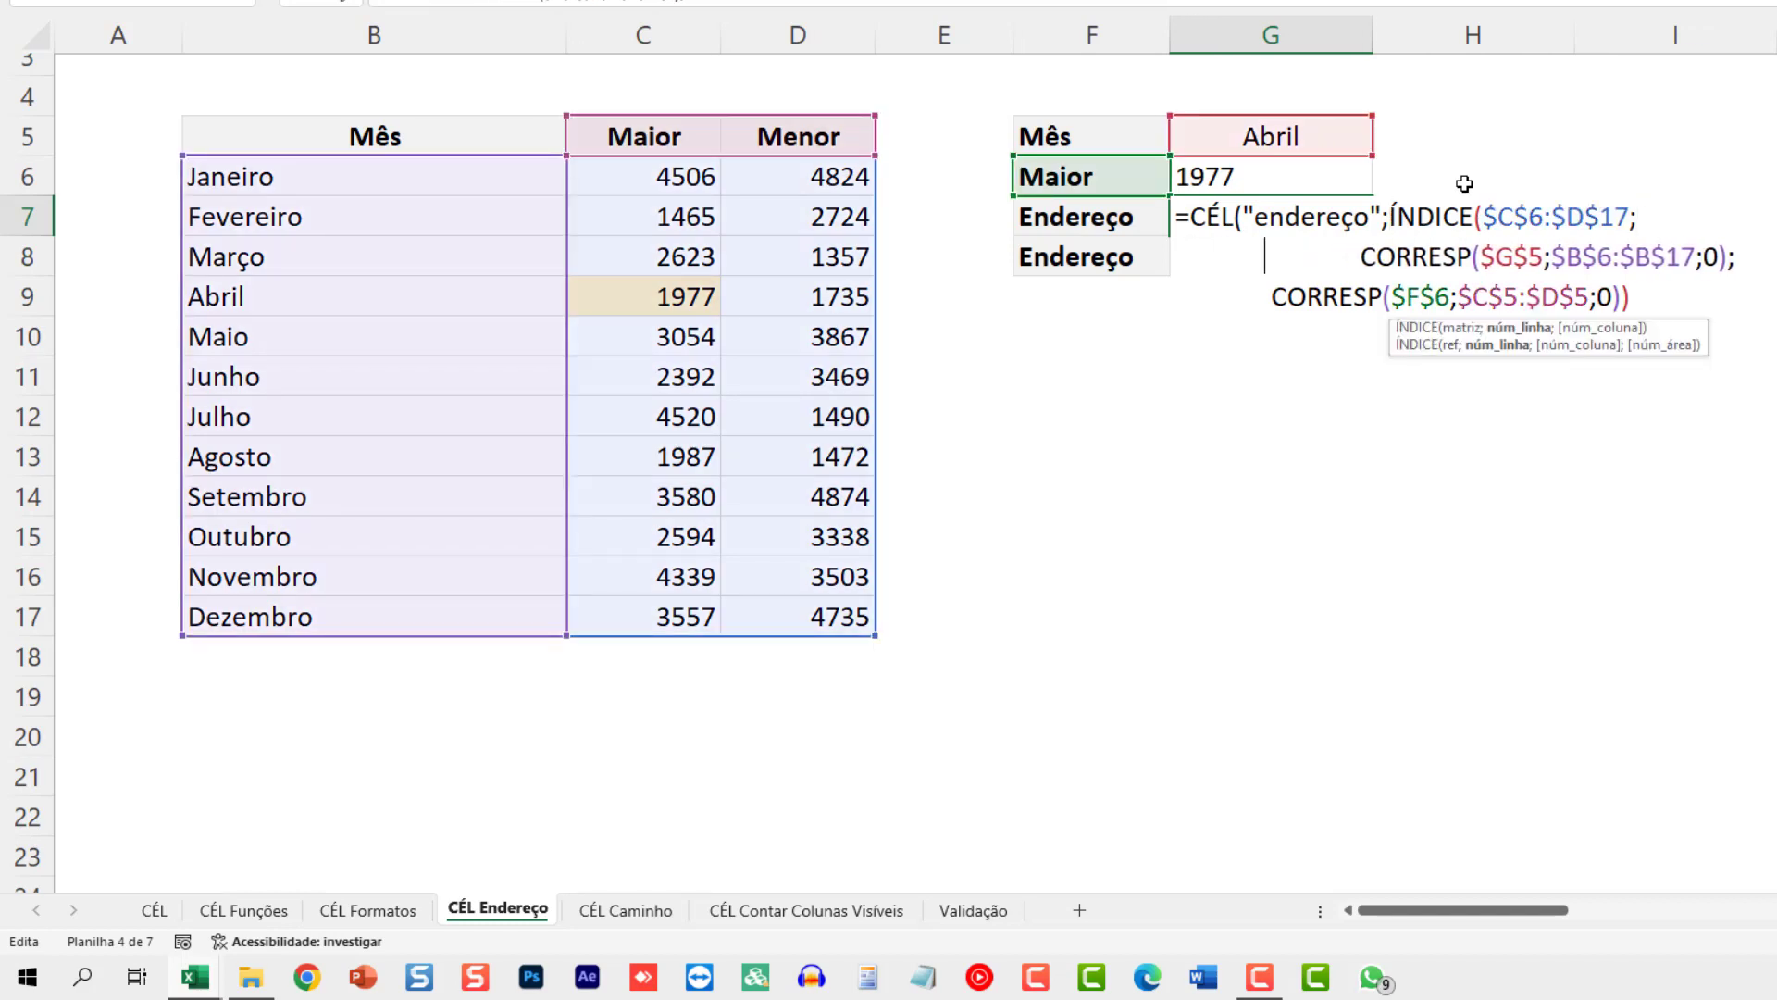
Step: Align both CORRESP lines under ÍNDICE in the G7 formula and close the CÉL function's parenthesis
{"action": "key", "text": "Down"}
{"action": "key", "text": "Home"}
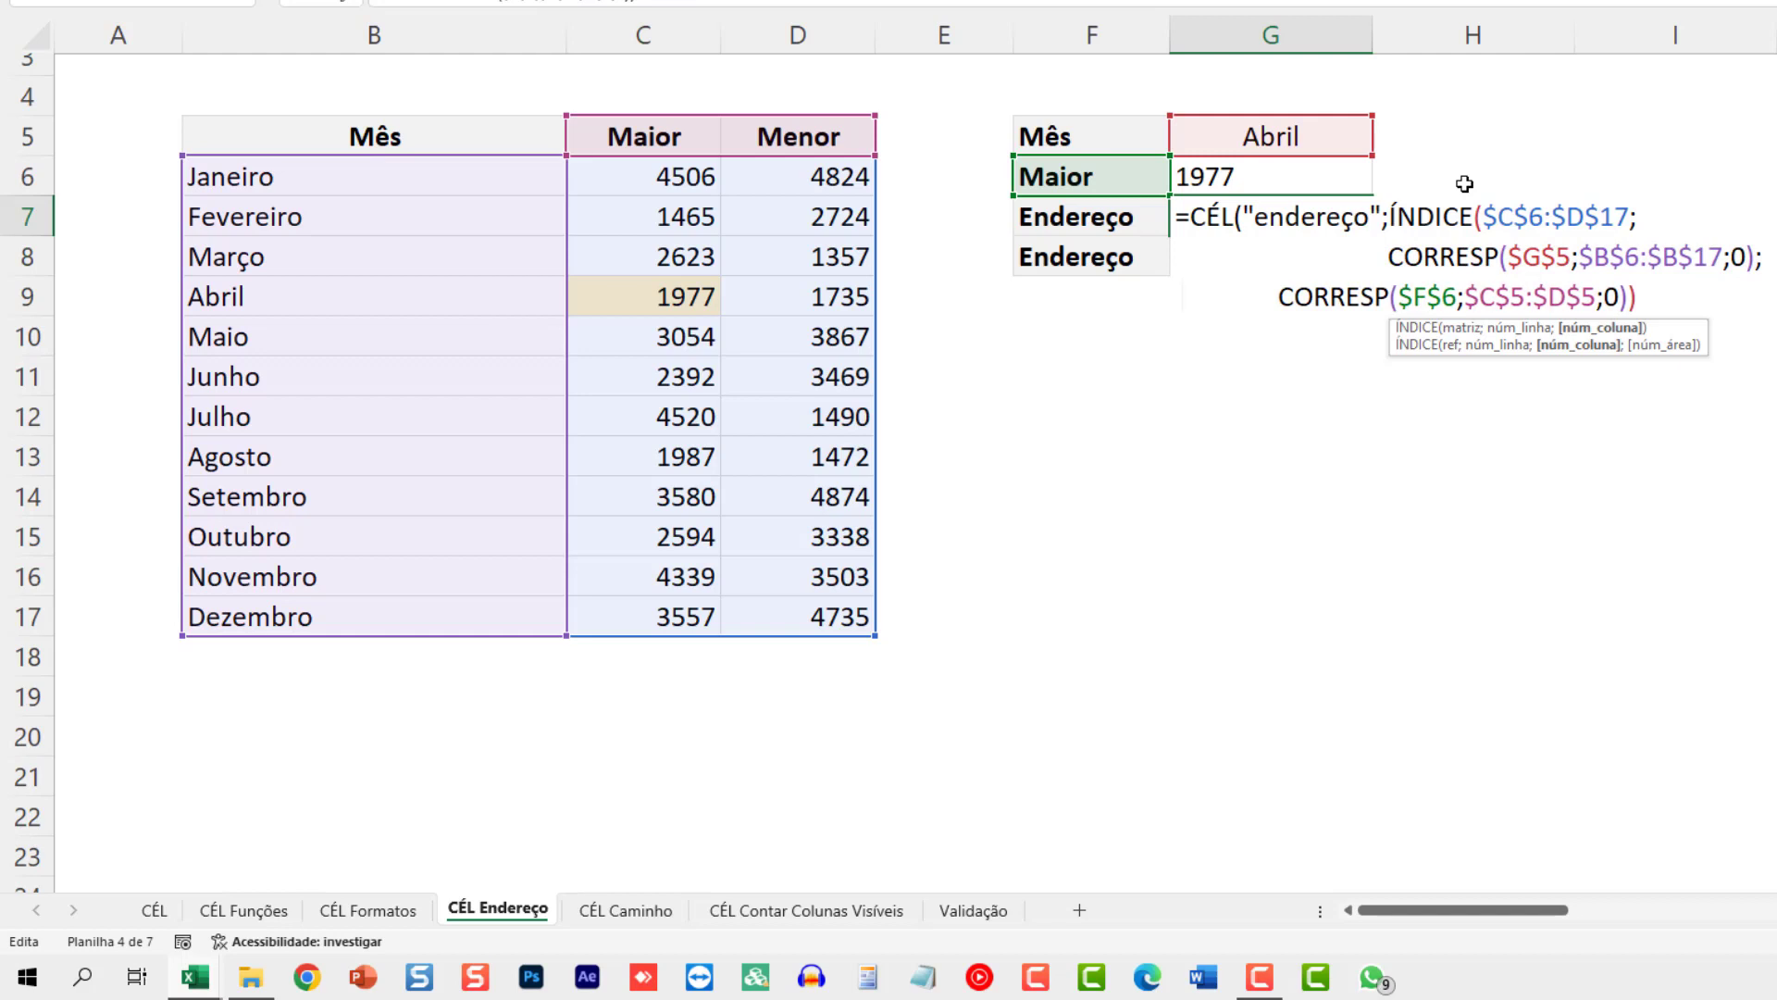
{"action": "key", "text": "BackSpace"}
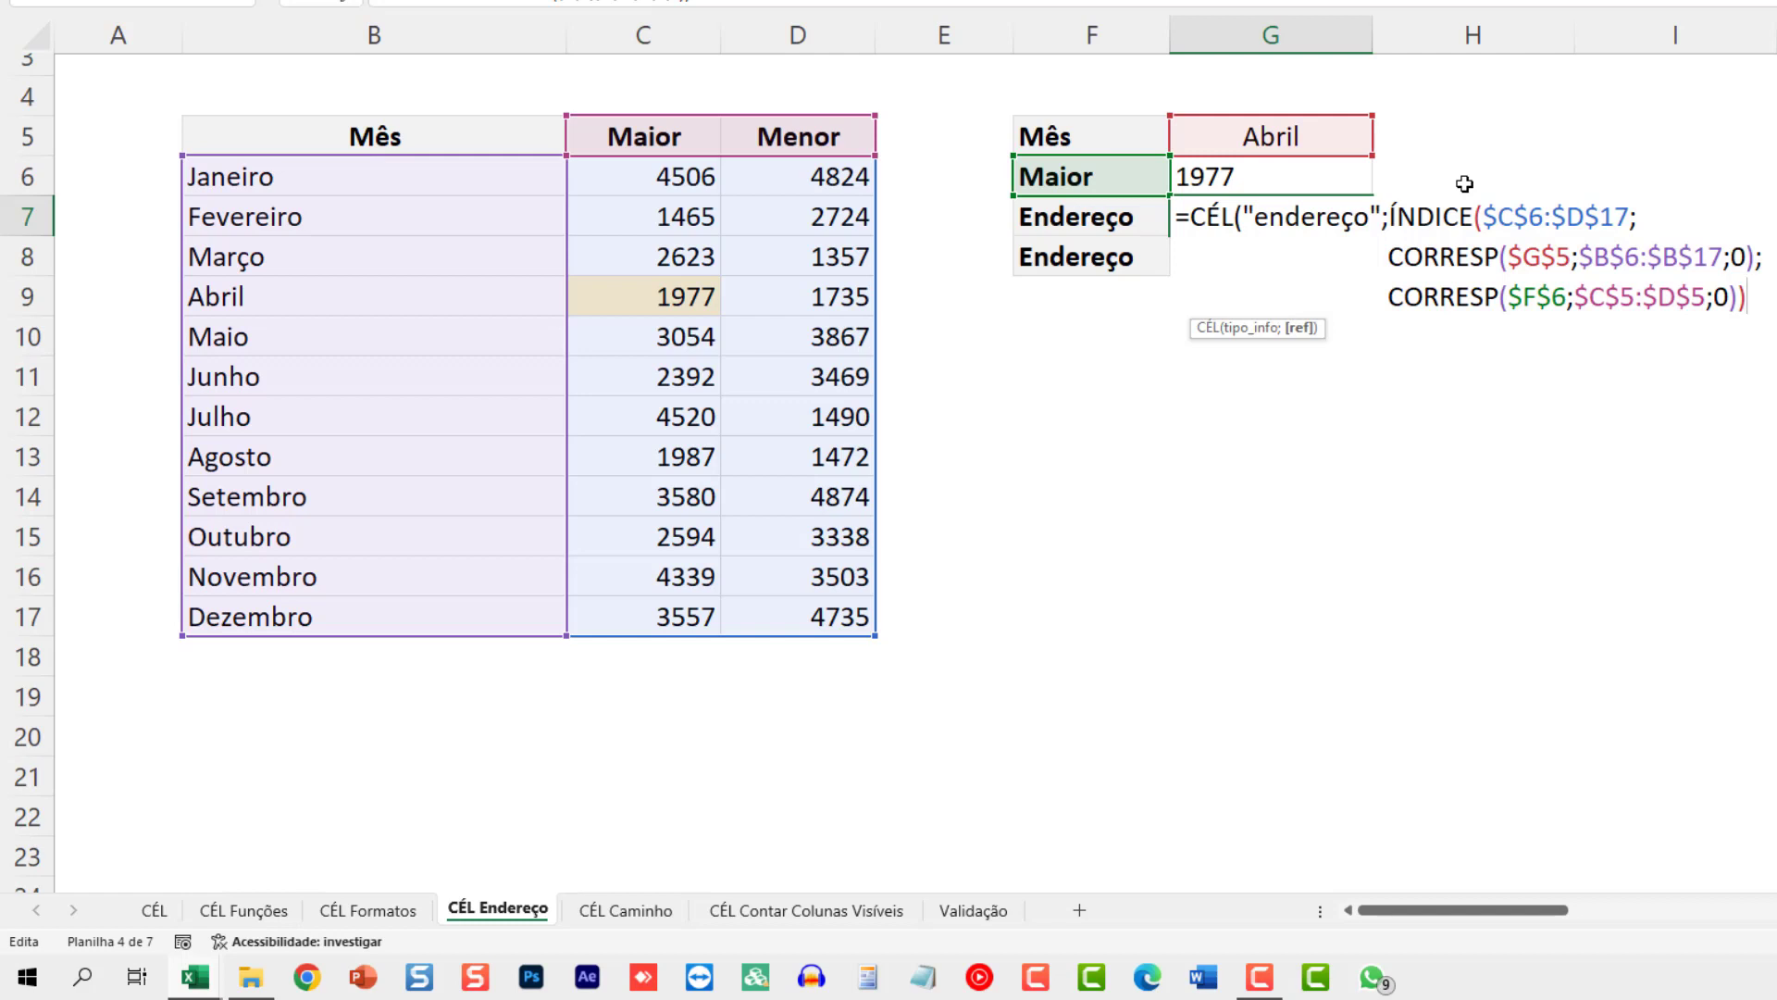
{"action": "type", "text": ")"}
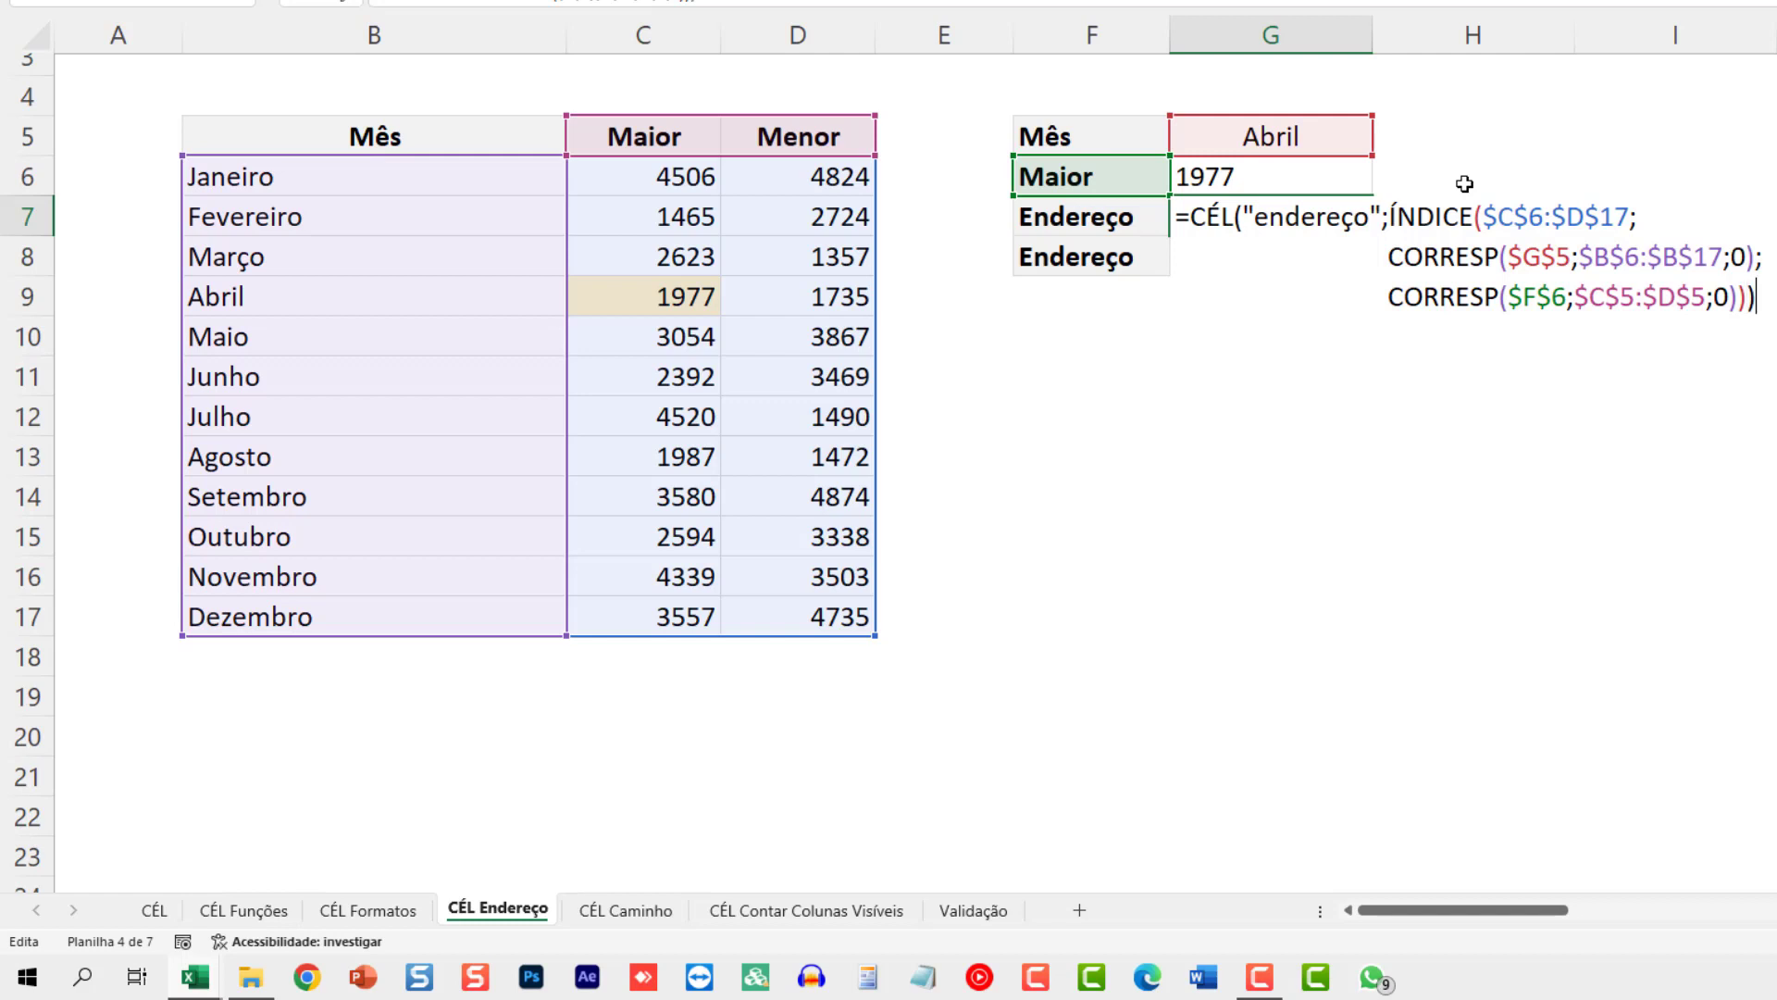
Step: Enter the =CÉL("endereço";ÍNDICE(...)) formula in G7, with CORRESP matching the month in G5 and the heading in F6
{"action": "left_click", "coordinate": [1380, 216]}
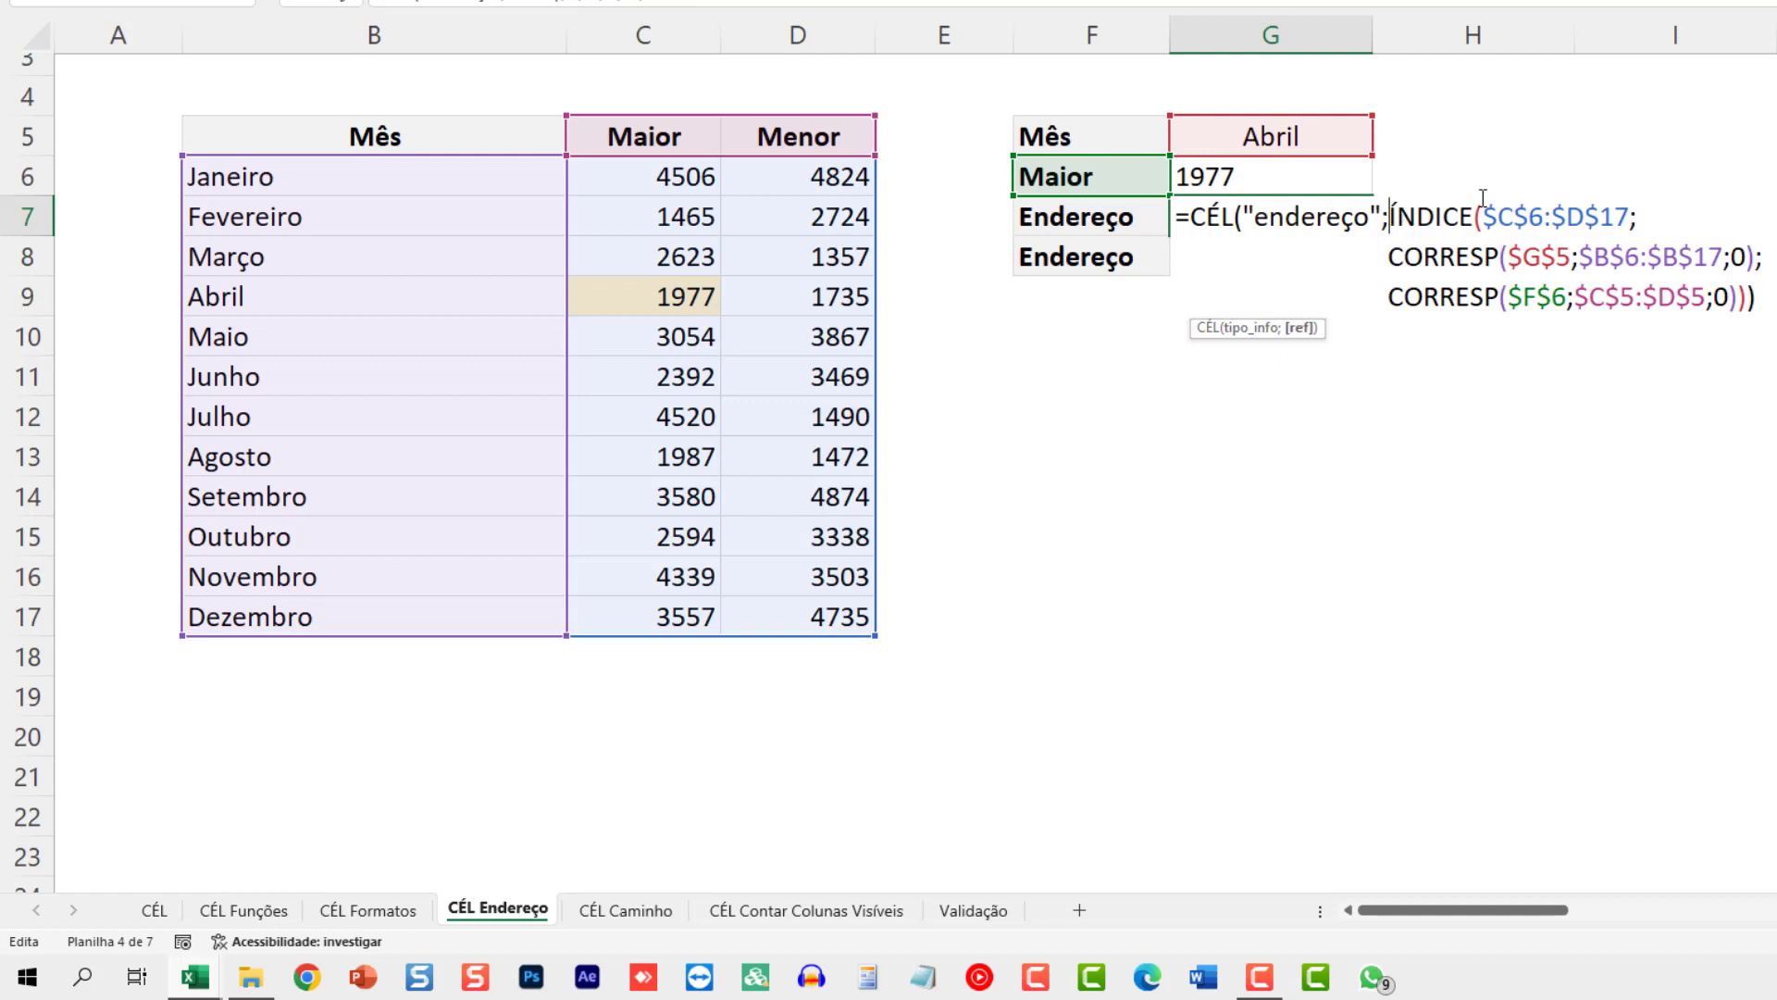
{"action": "key", "text": "Return"}
{"action": "key", "text": "Up"}
Step: Compare the address returned in G7 and its formula with the Maior value of Abril in the table
{"action": "left_click", "coordinate": [274, 297]}
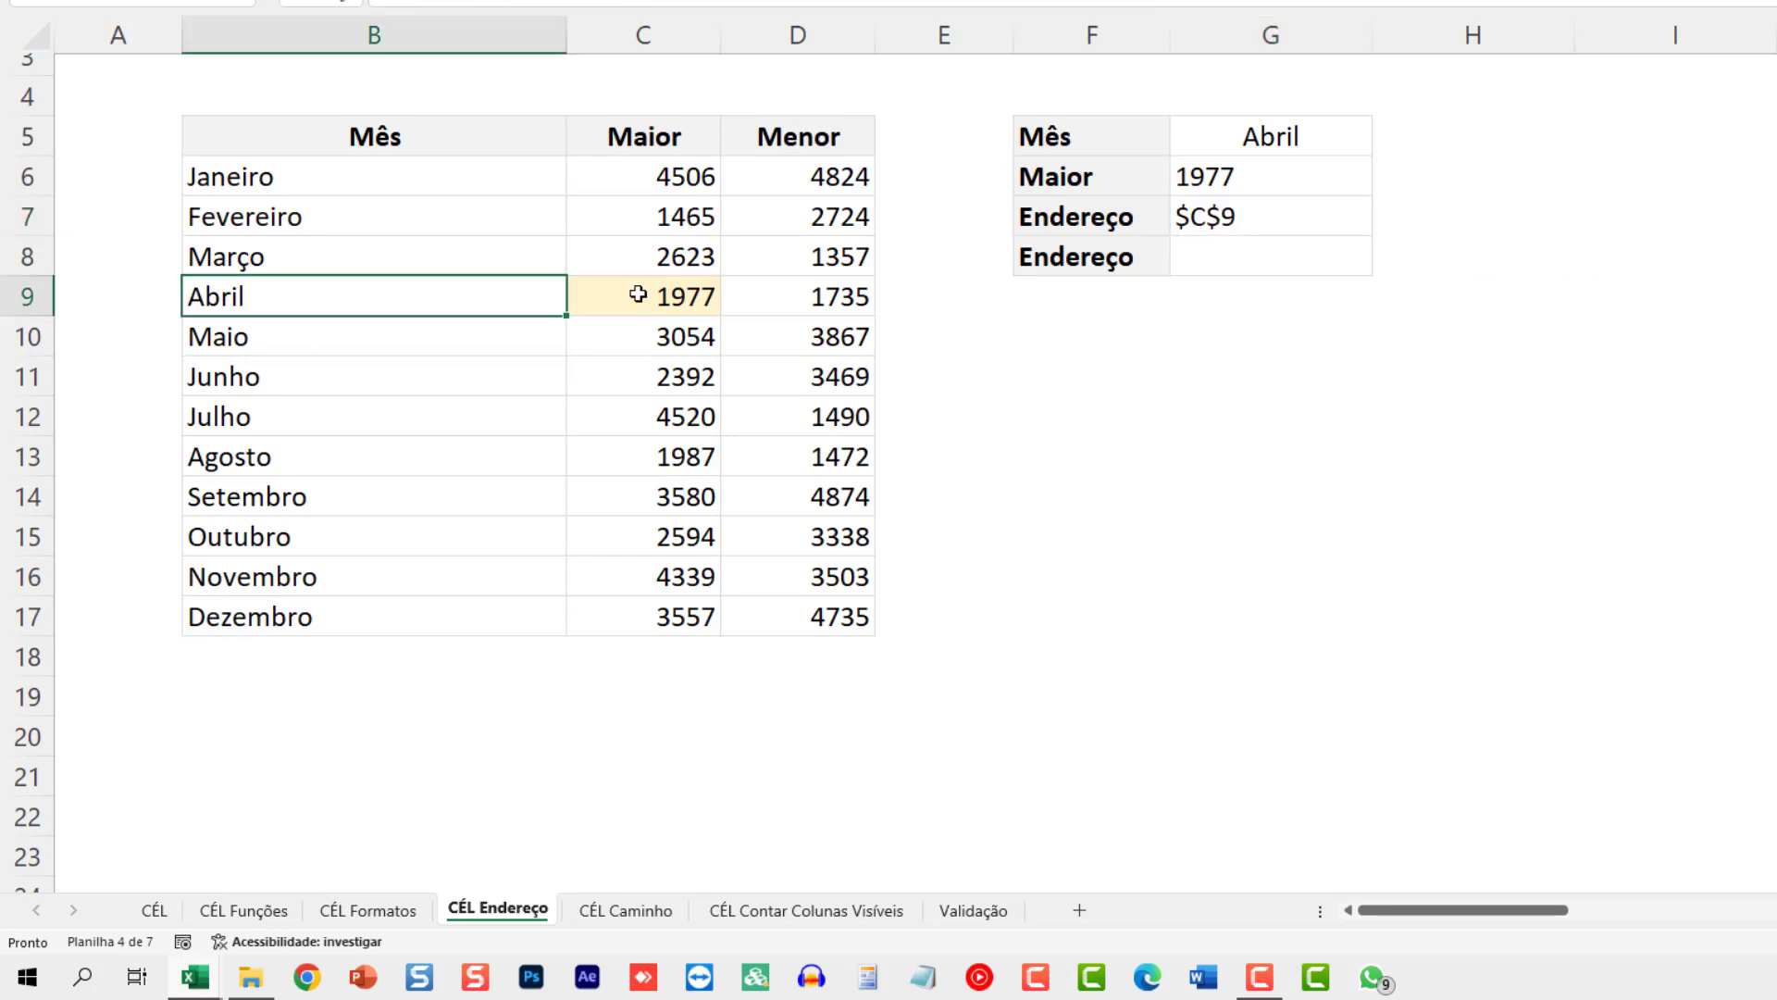
{"action": "left_click", "coordinate": [690, 296]}
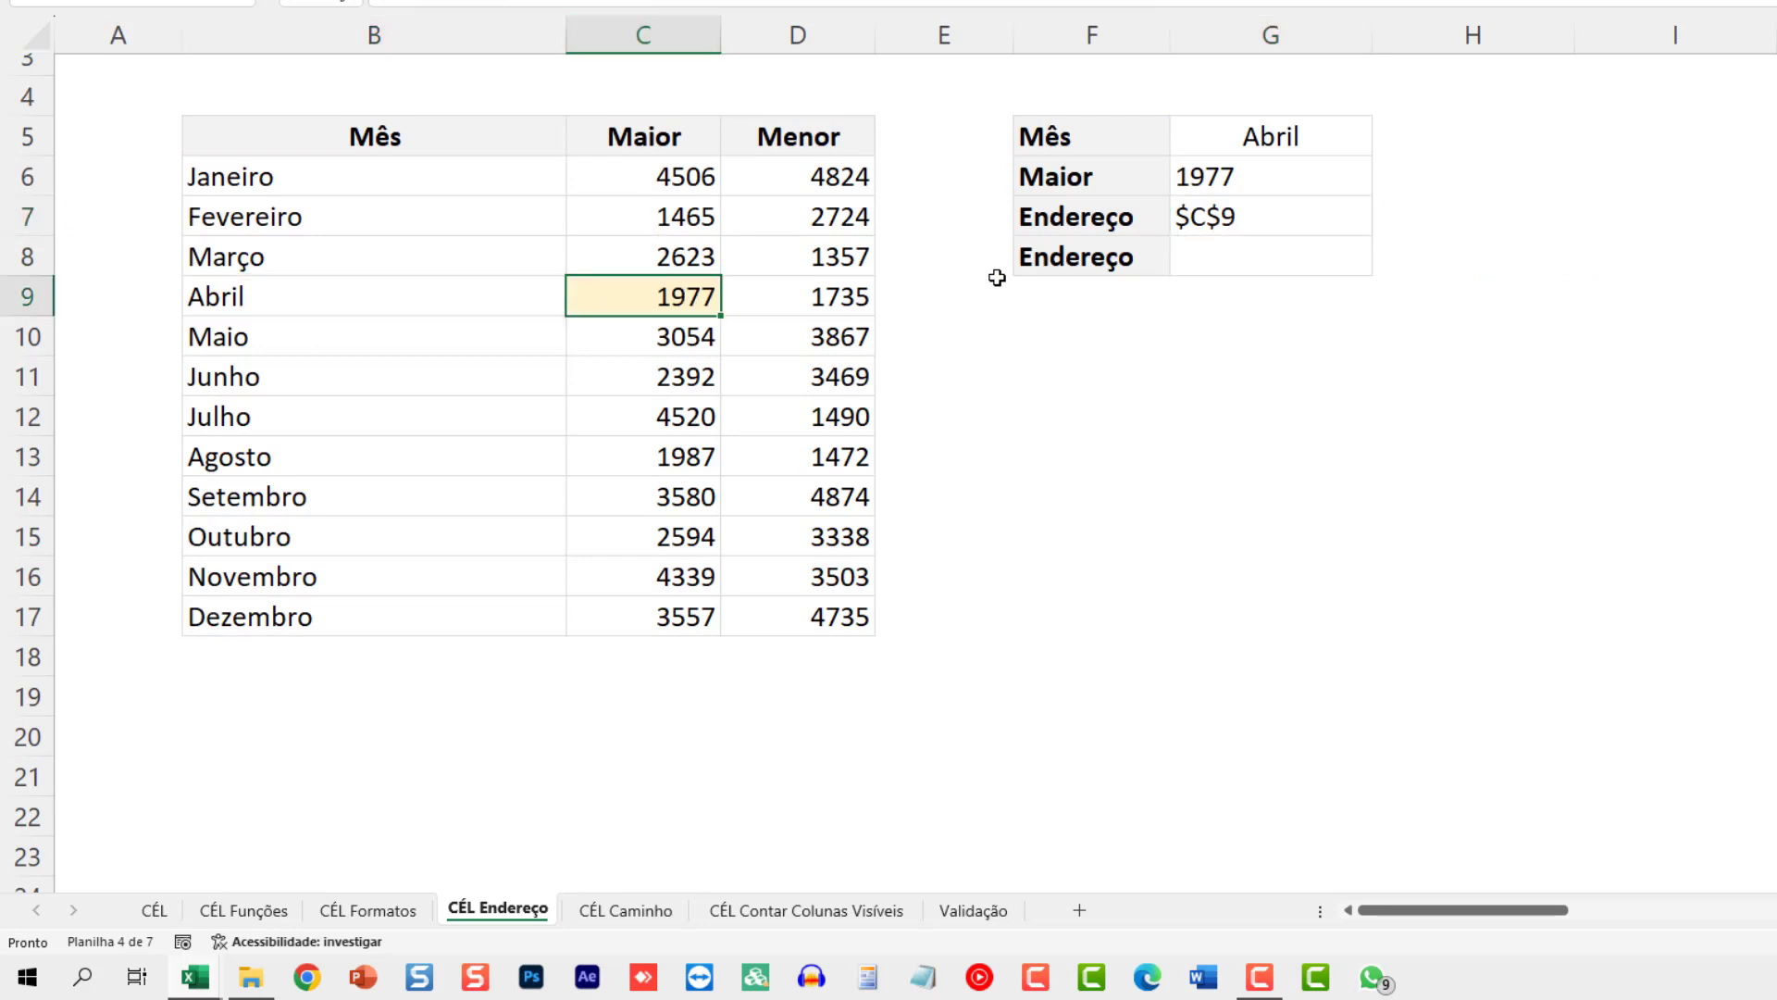
{"action": "left_click", "coordinate": [1209, 230]}
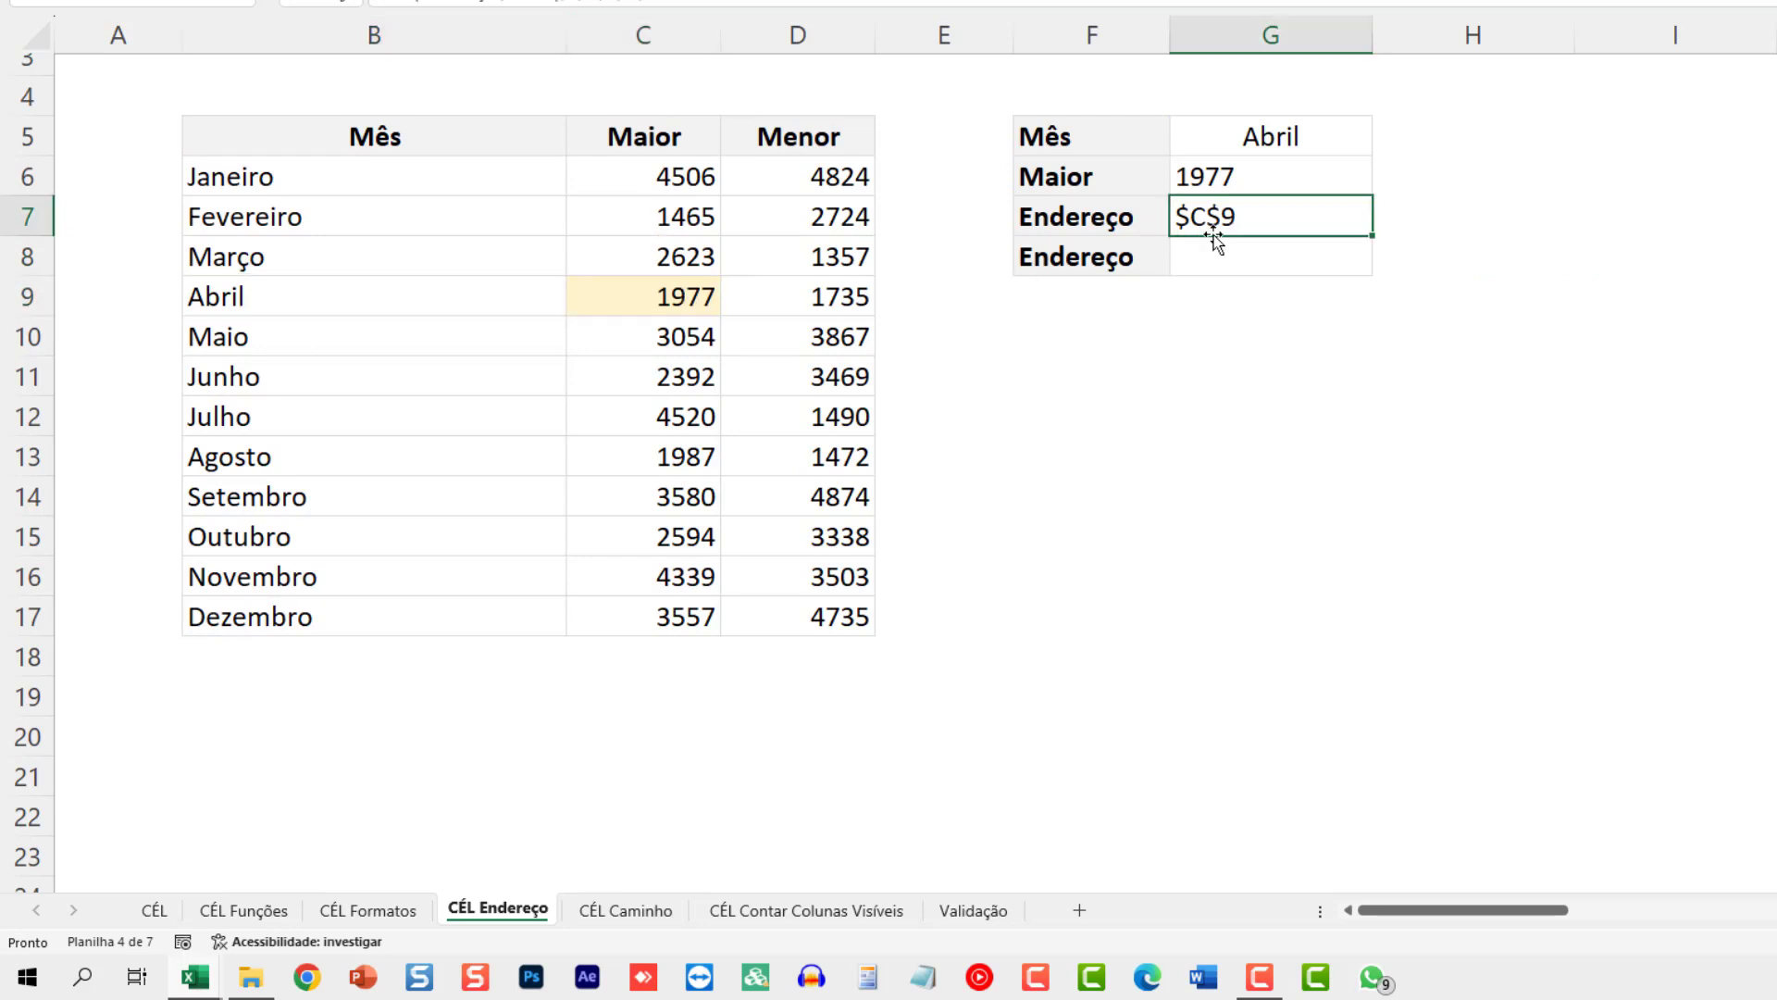
{"action": "key", "text": "F2"}
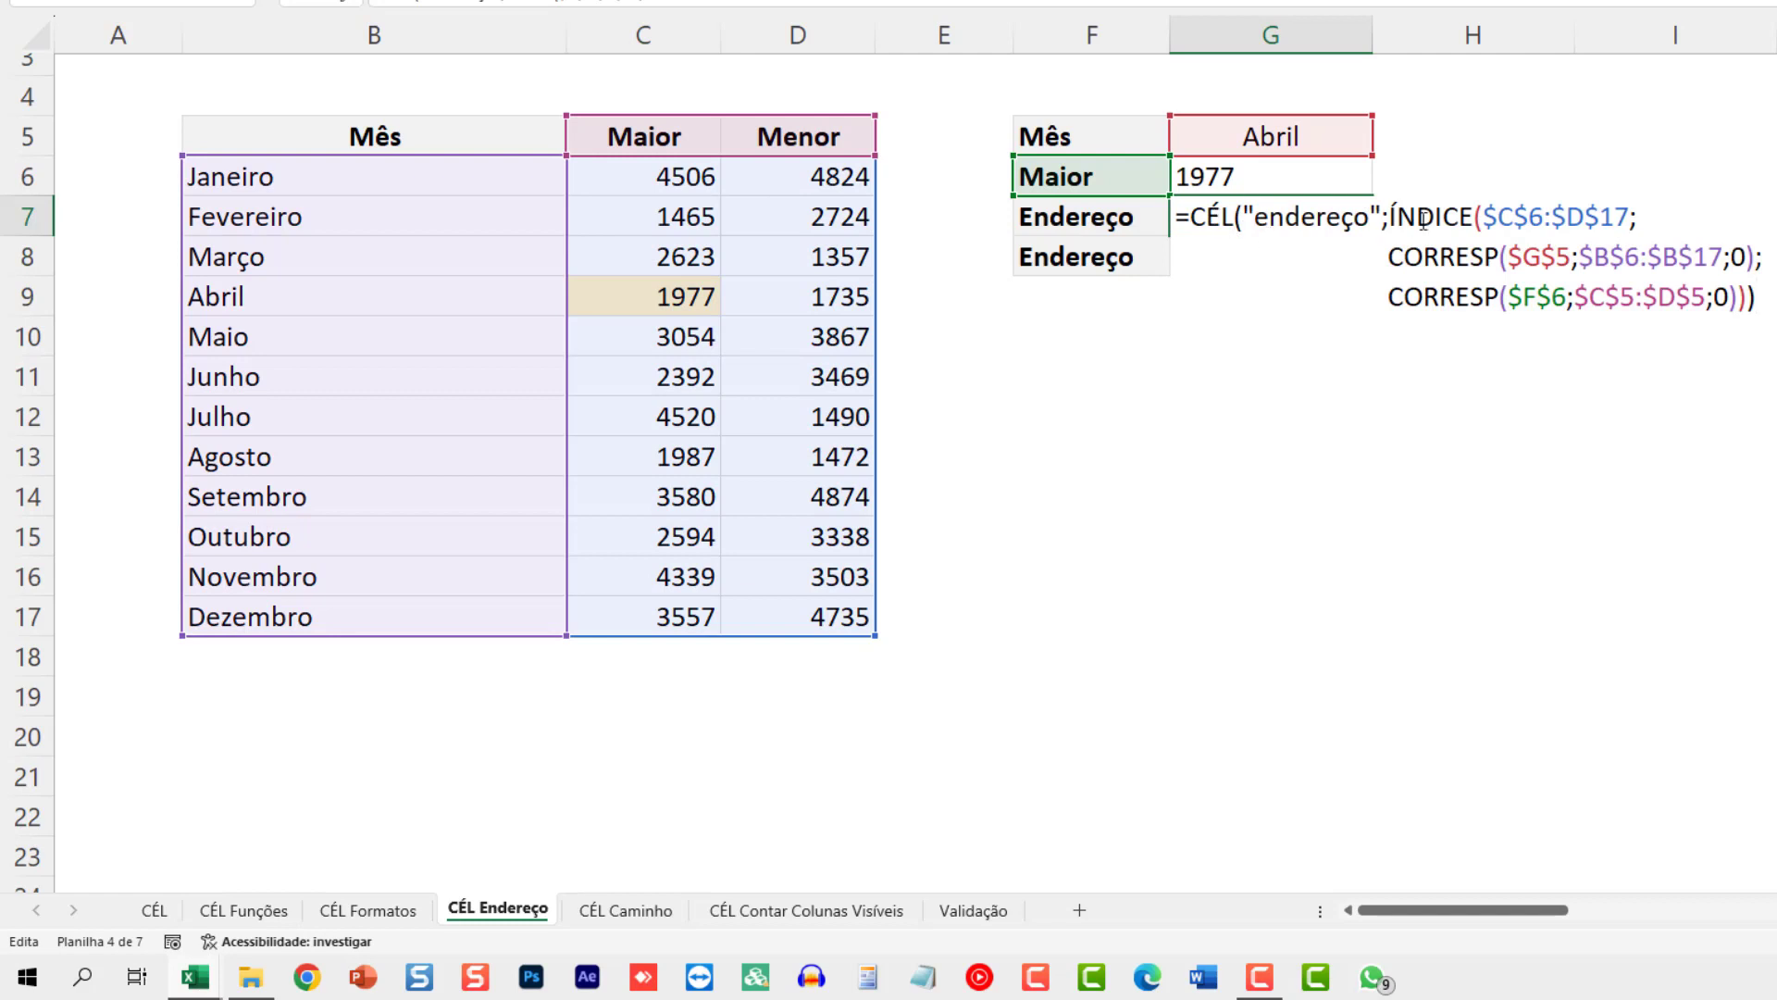
{"action": "key", "text": "ctrl+Return"}
{"action": "left_click", "coordinate": [655, 294]}
{"action": "left_click", "coordinate": [483, 284]}
{"action": "left_click", "coordinate": [742, 264]}
Step: Test the address lookup by setting the month in G5 to Agosto and to Dezembro
{"action": "left_click", "coordinate": [1318, 140]}
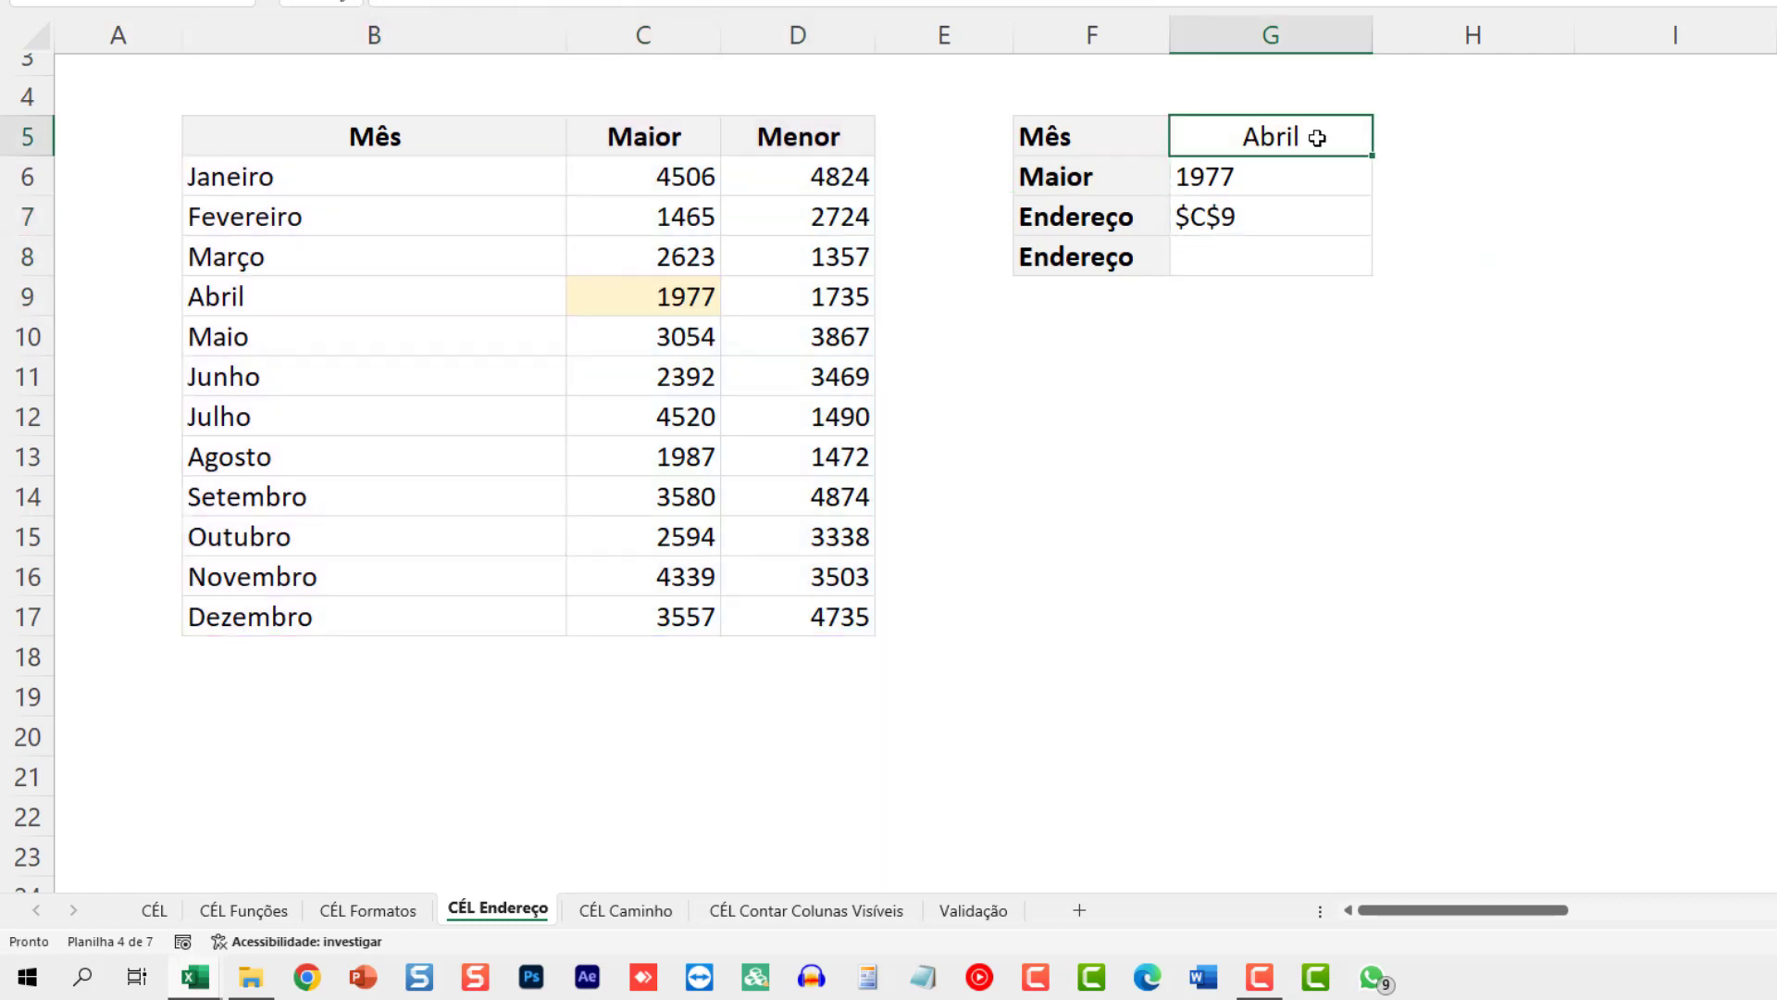
{"action": "left_click", "coordinate": [1385, 141]}
{"action": "left_click", "coordinate": [1315, 301]}
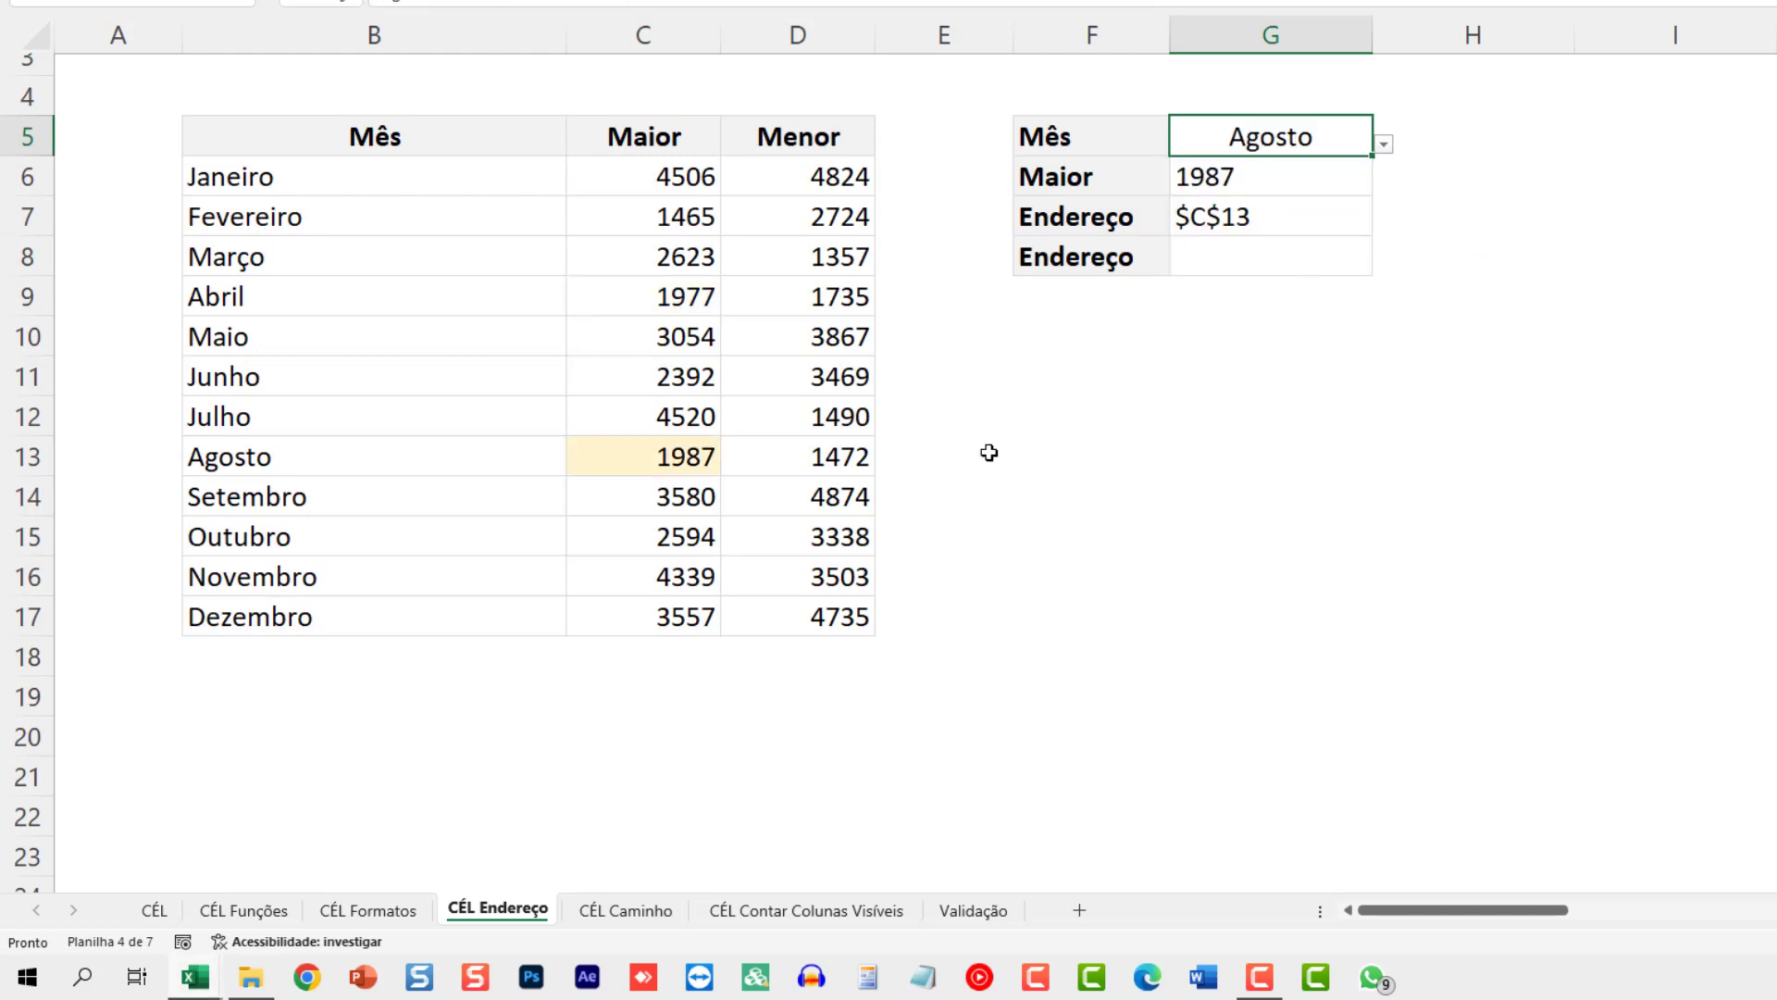
{"action": "left_click", "coordinate": [1383, 144]}
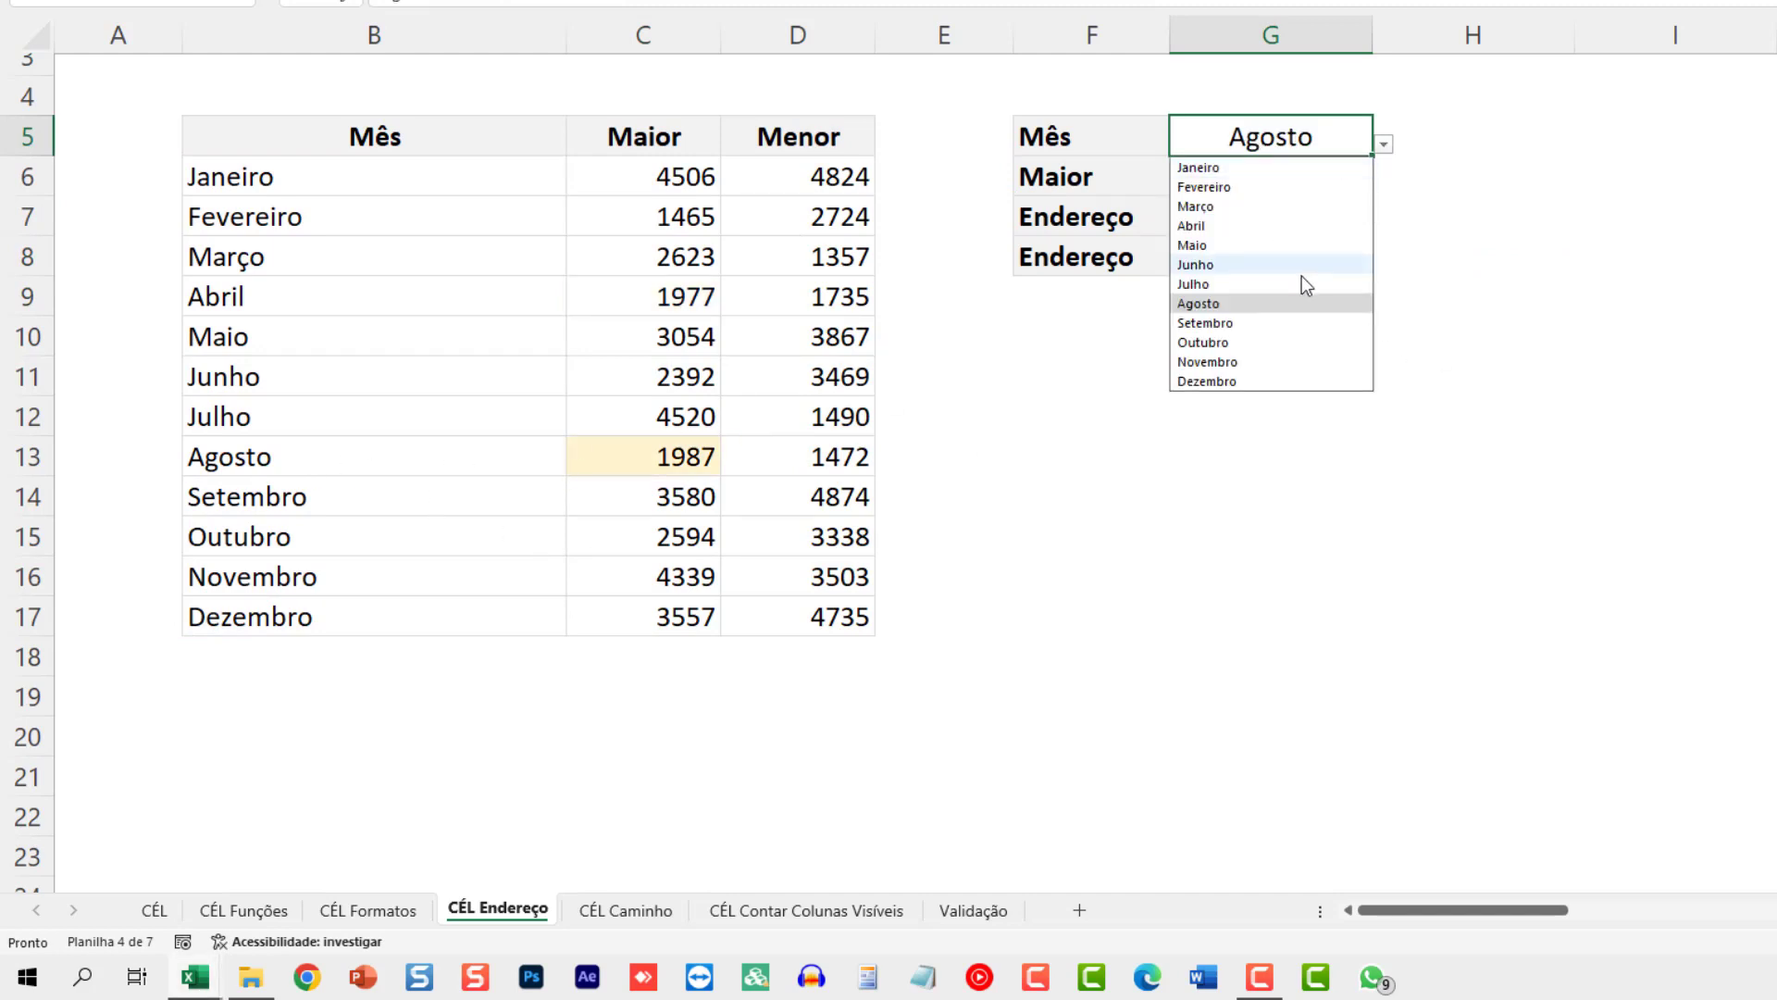
{"action": "left_click", "coordinate": [1244, 380]}
Step: Switch the lookup heading in F6 to Menor and check the value in G6
{"action": "left_click", "coordinate": [1151, 183]}
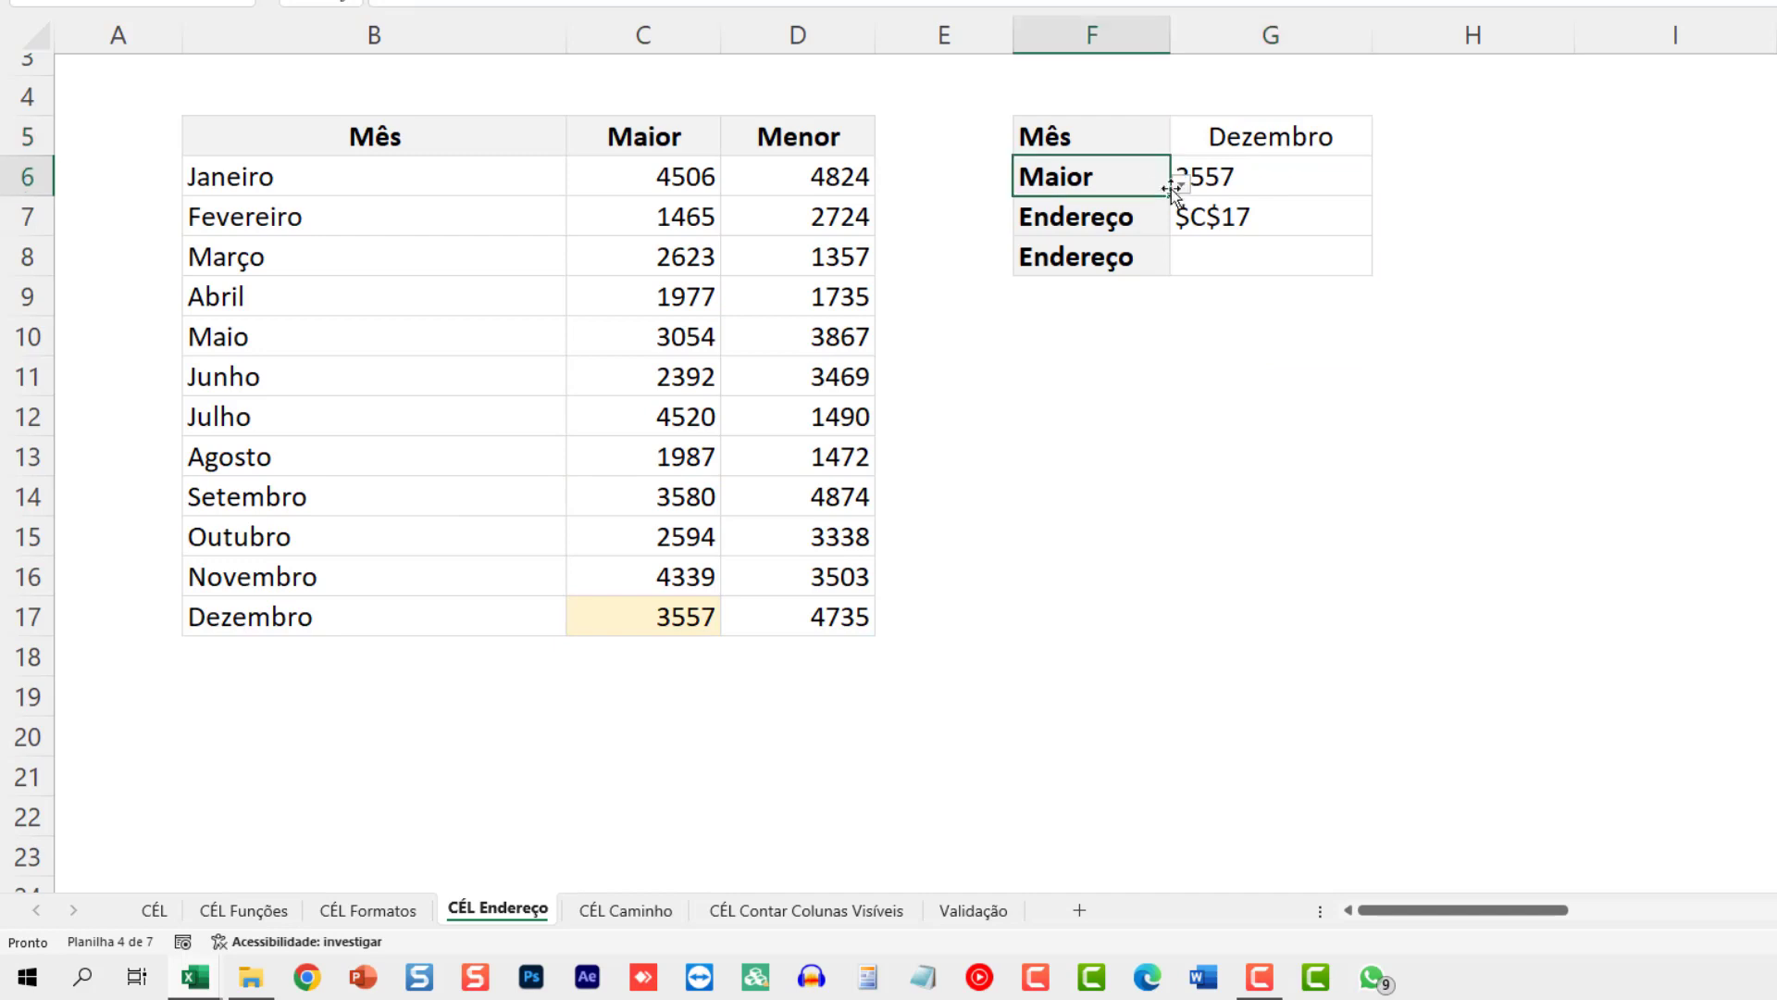
{"action": "left_click", "coordinate": [1185, 183]}
{"action": "left_click", "coordinate": [1041, 227]}
{"action": "left_click", "coordinate": [1237, 180]}
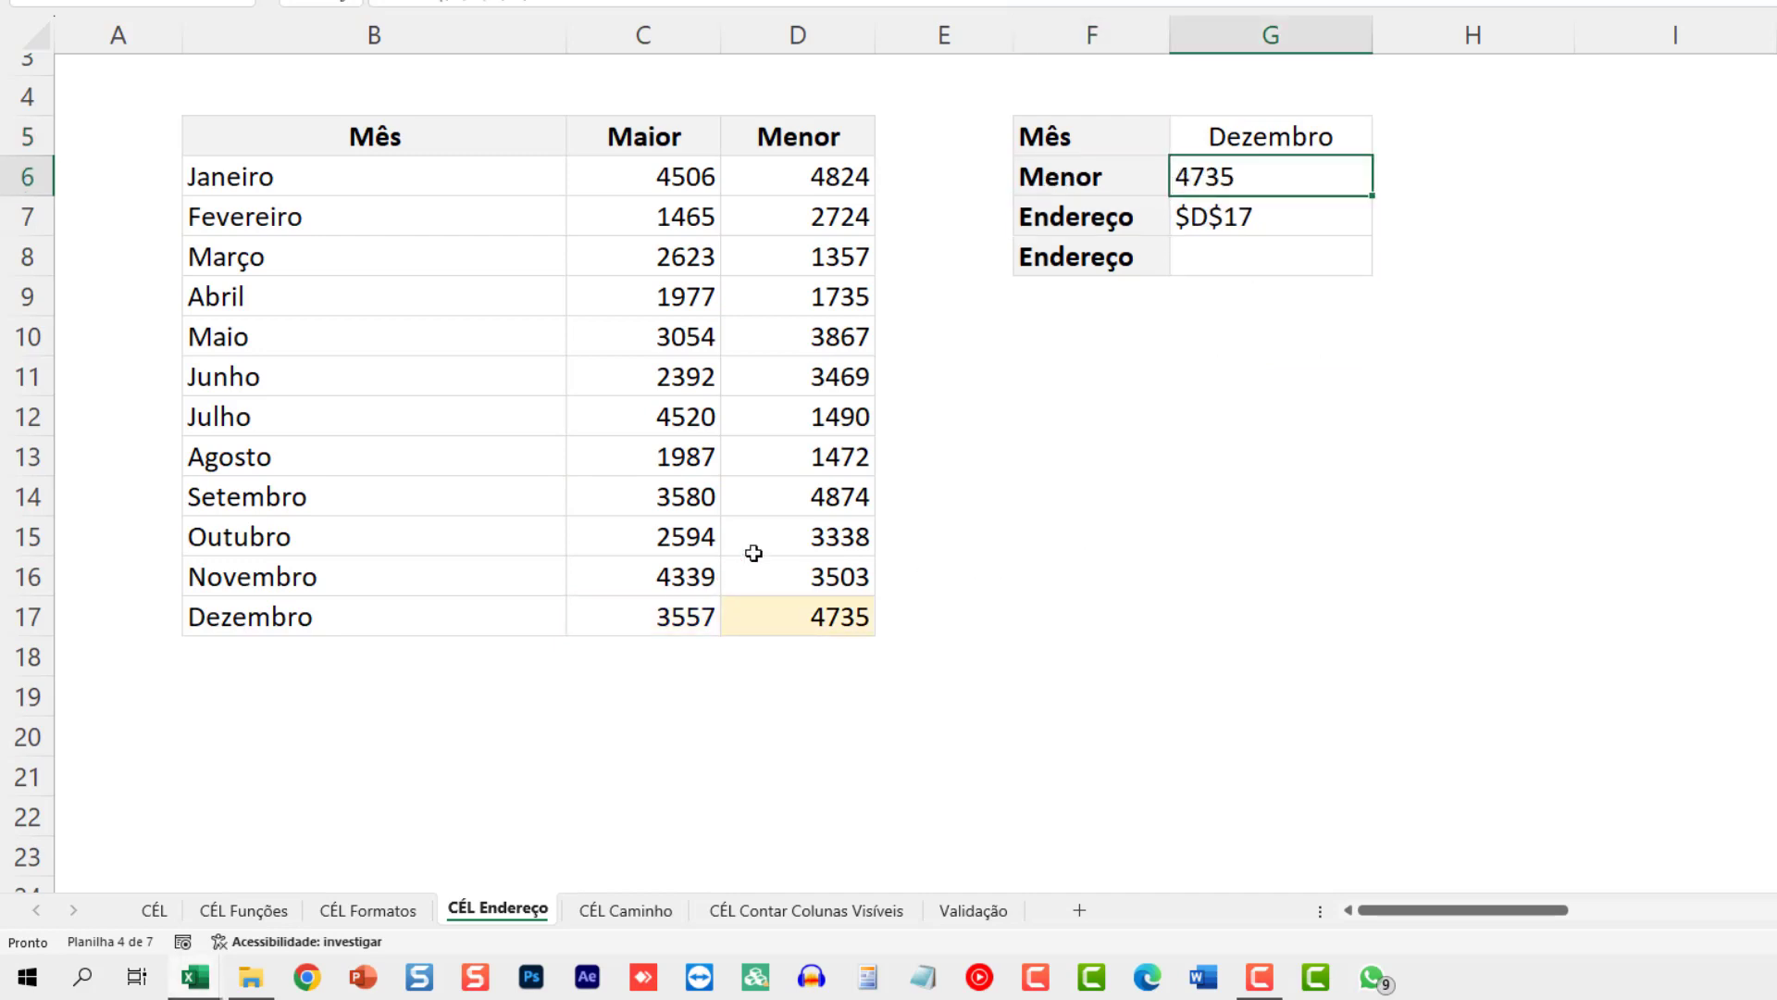
{"action": "left_click", "coordinate": [1292, 249]}
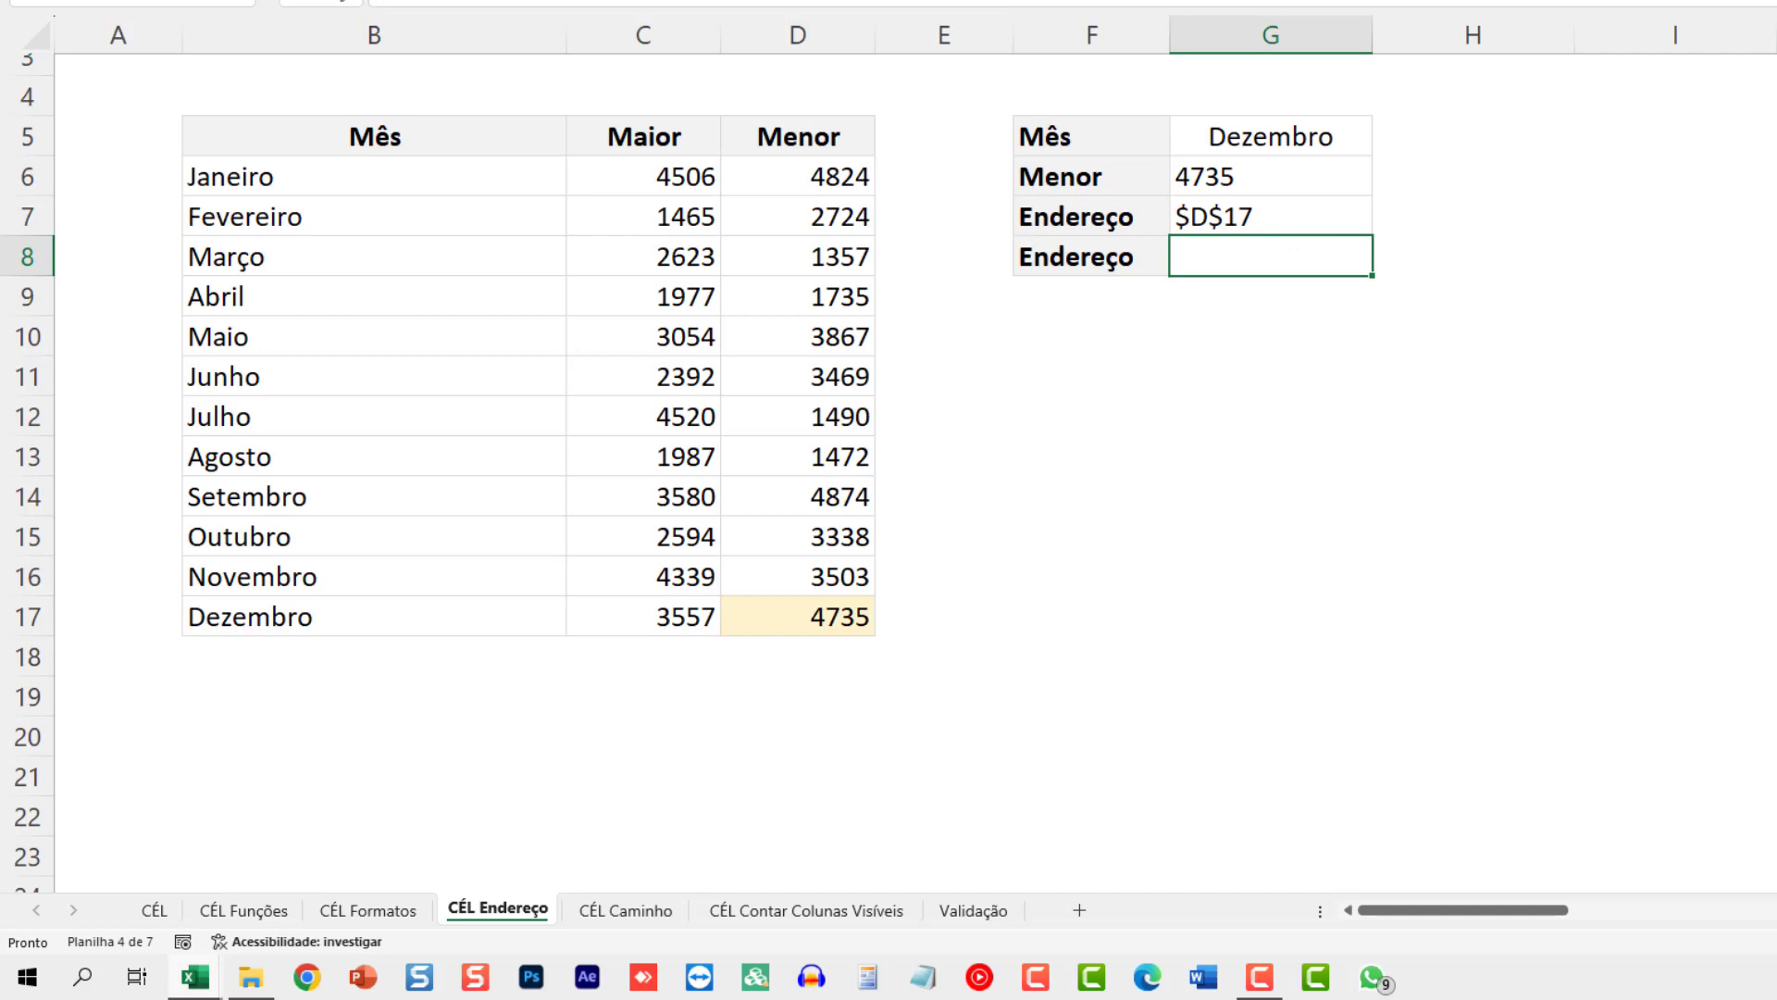
{"action": "type", "text": "="}
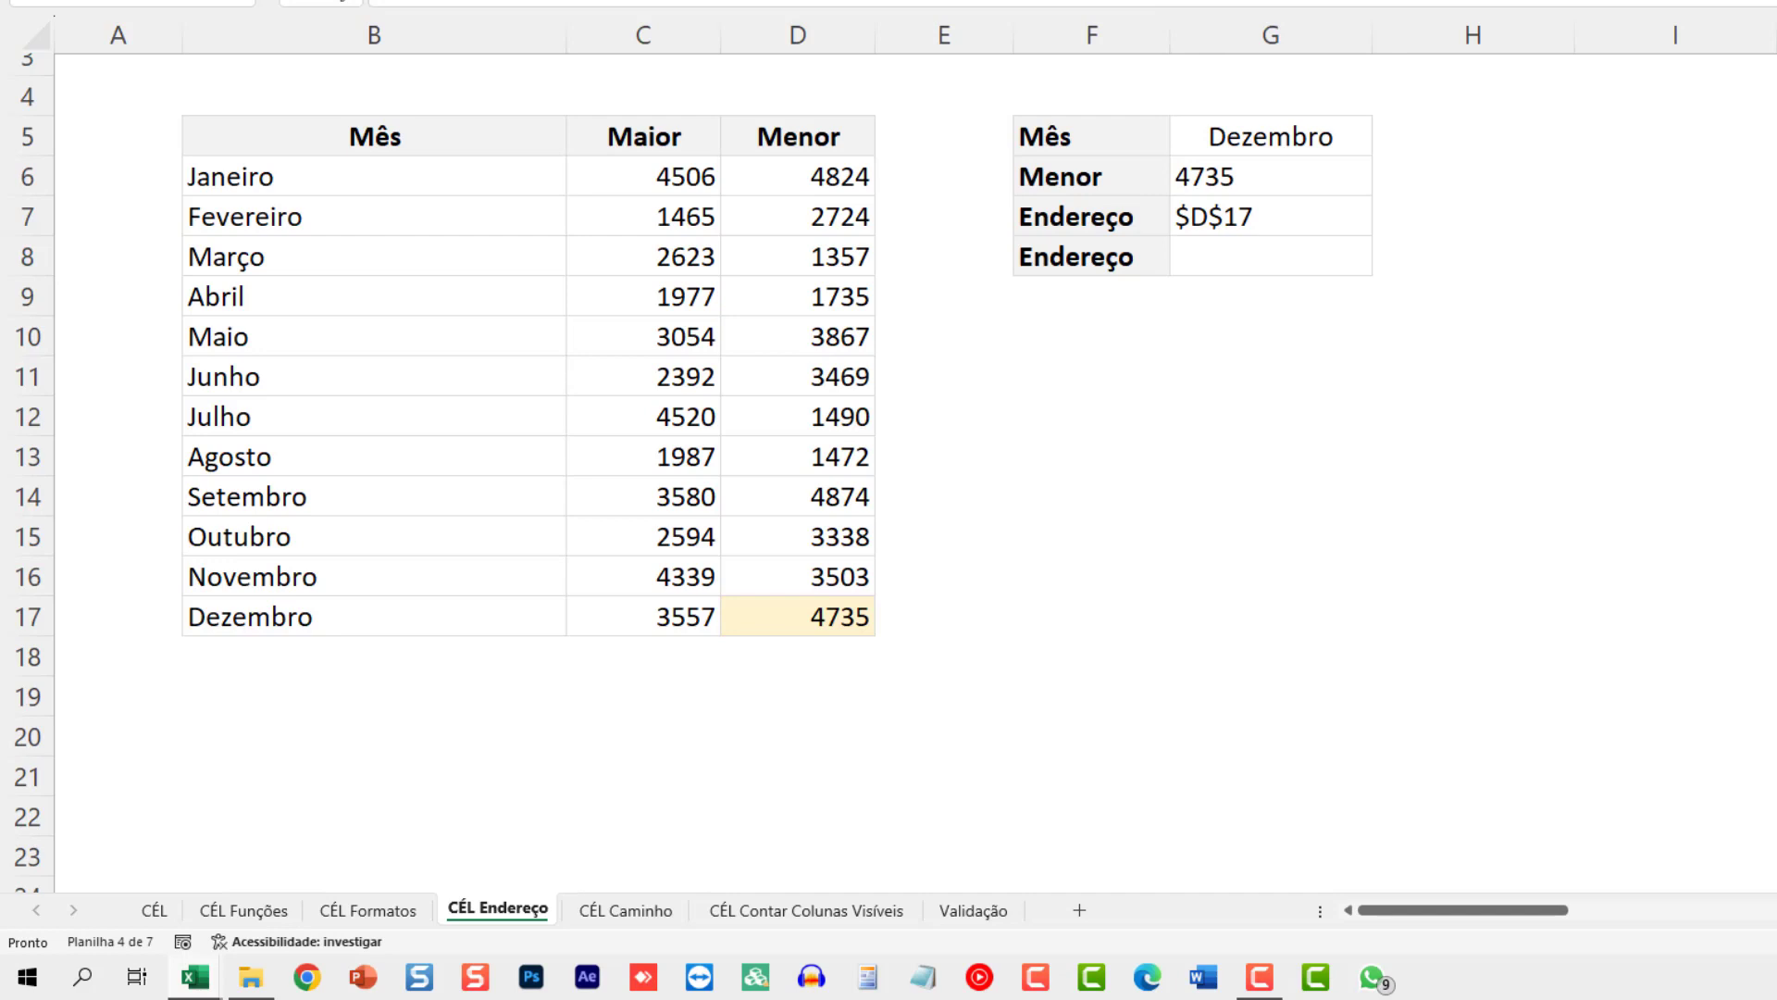
{"action": "left_click", "coordinate": [1268, 210]}
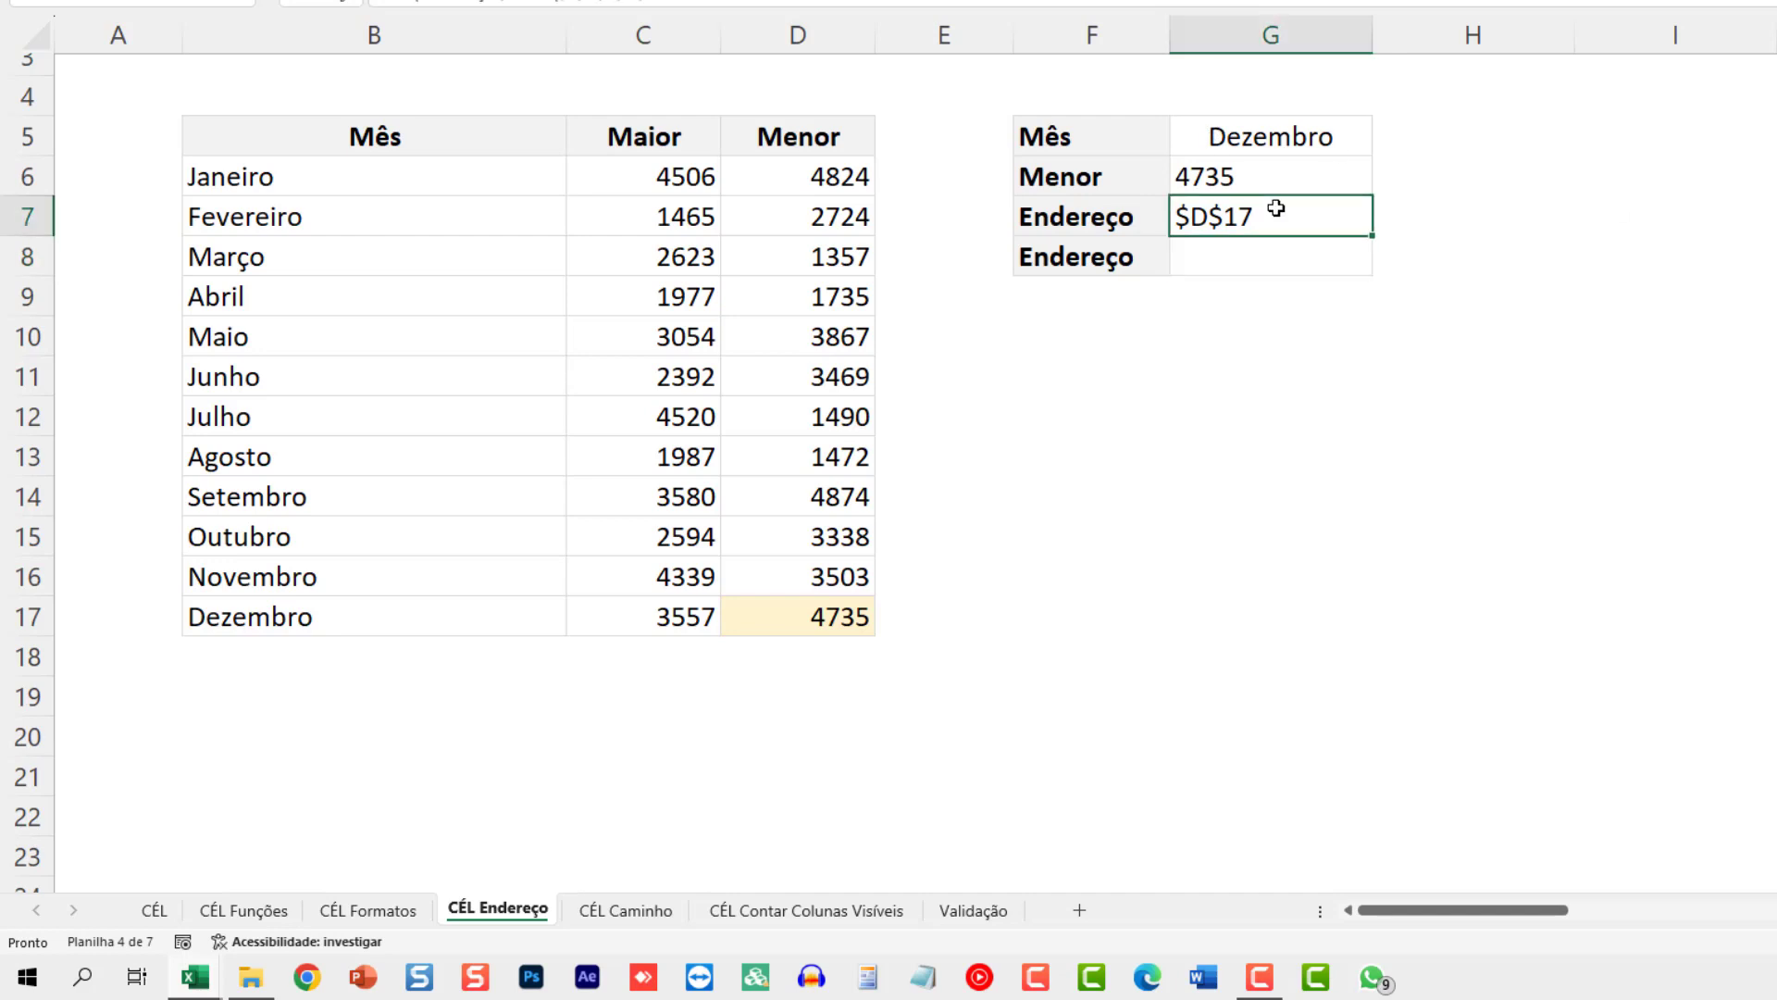
{"action": "key", "text": "F2"}
{"action": "key", "text": "ctrl+shift+Home"}
{"action": "type", "text": "="}
{"action": "left_click", "coordinate": [926, 181]}
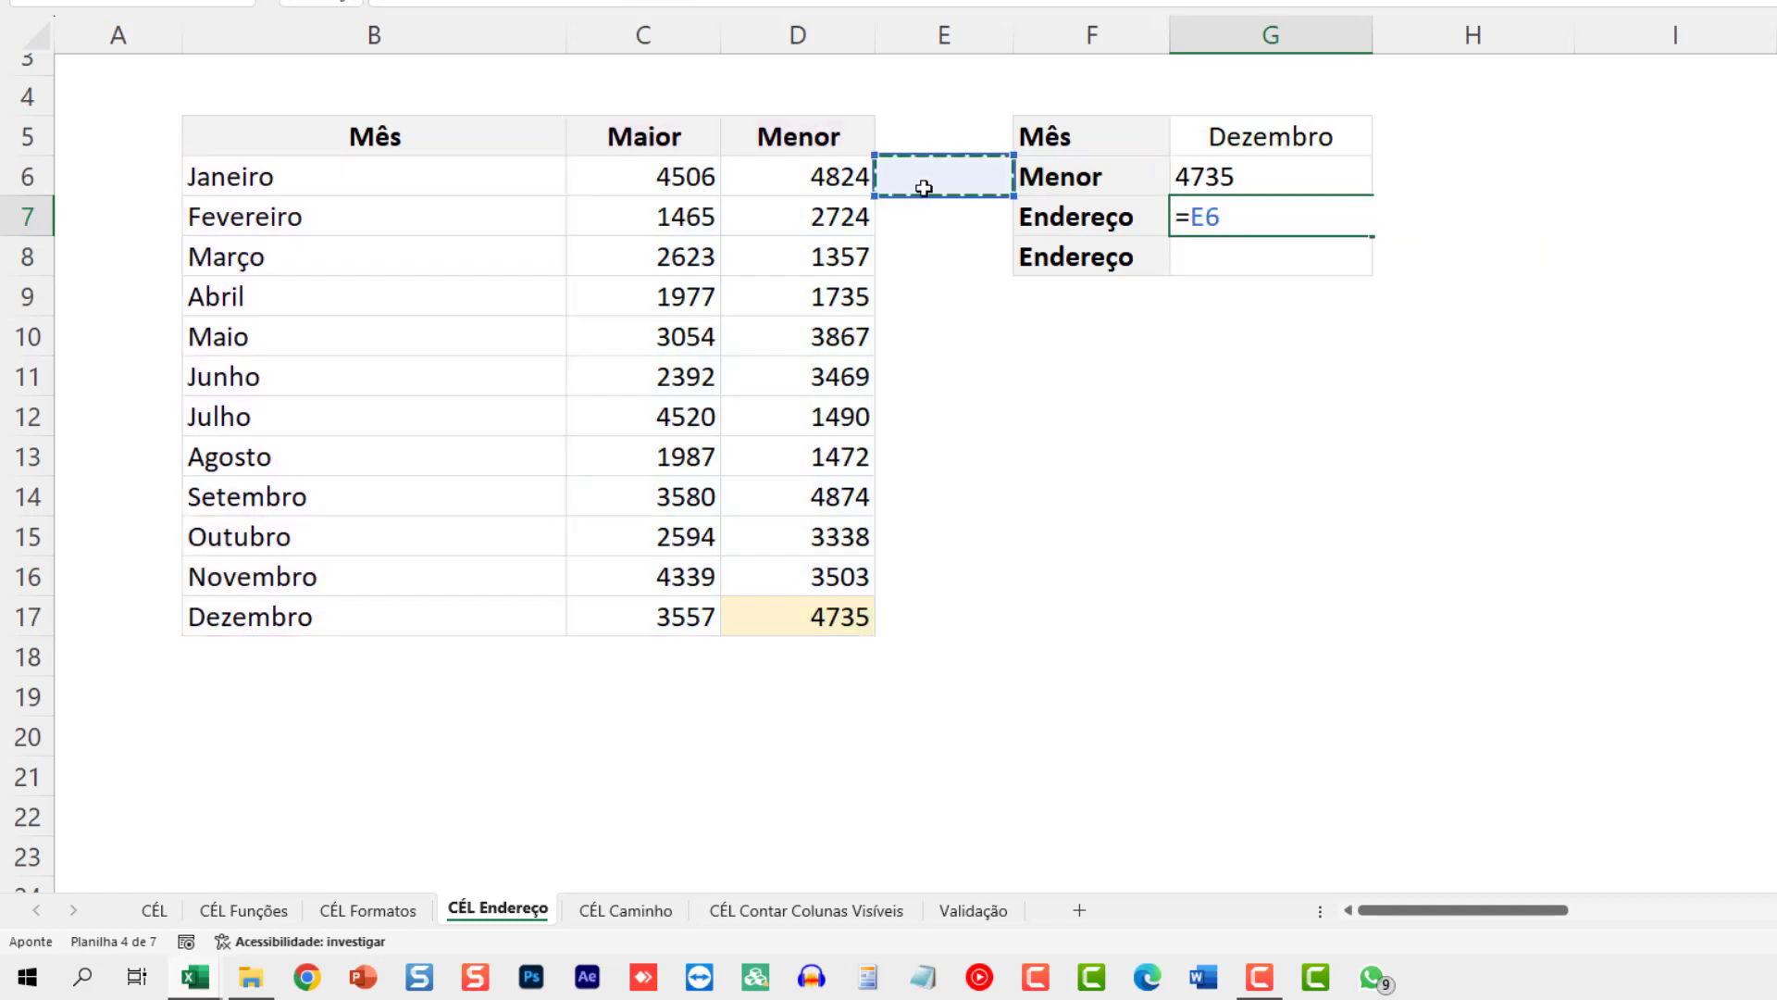
{"action": "key", "text": "Escape"}
Step: Copy the complete CÉL address formula text from G7
{"action": "key", "text": "F2"}
{"action": "left_click_drag", "start_coordinate": [1761, 301], "coordinate": [1234, 216]}
{"action": "double_click", "coordinate": [1226, 218]}
{"action": "left_click_drag", "start_coordinate": [1767, 293], "coordinate": [1246, 188]}
{"action": "key", "text": "ctrl+c"}
{"action": "left_click", "coordinate": [1271, 250]}
{"action": "type", "text": "="}
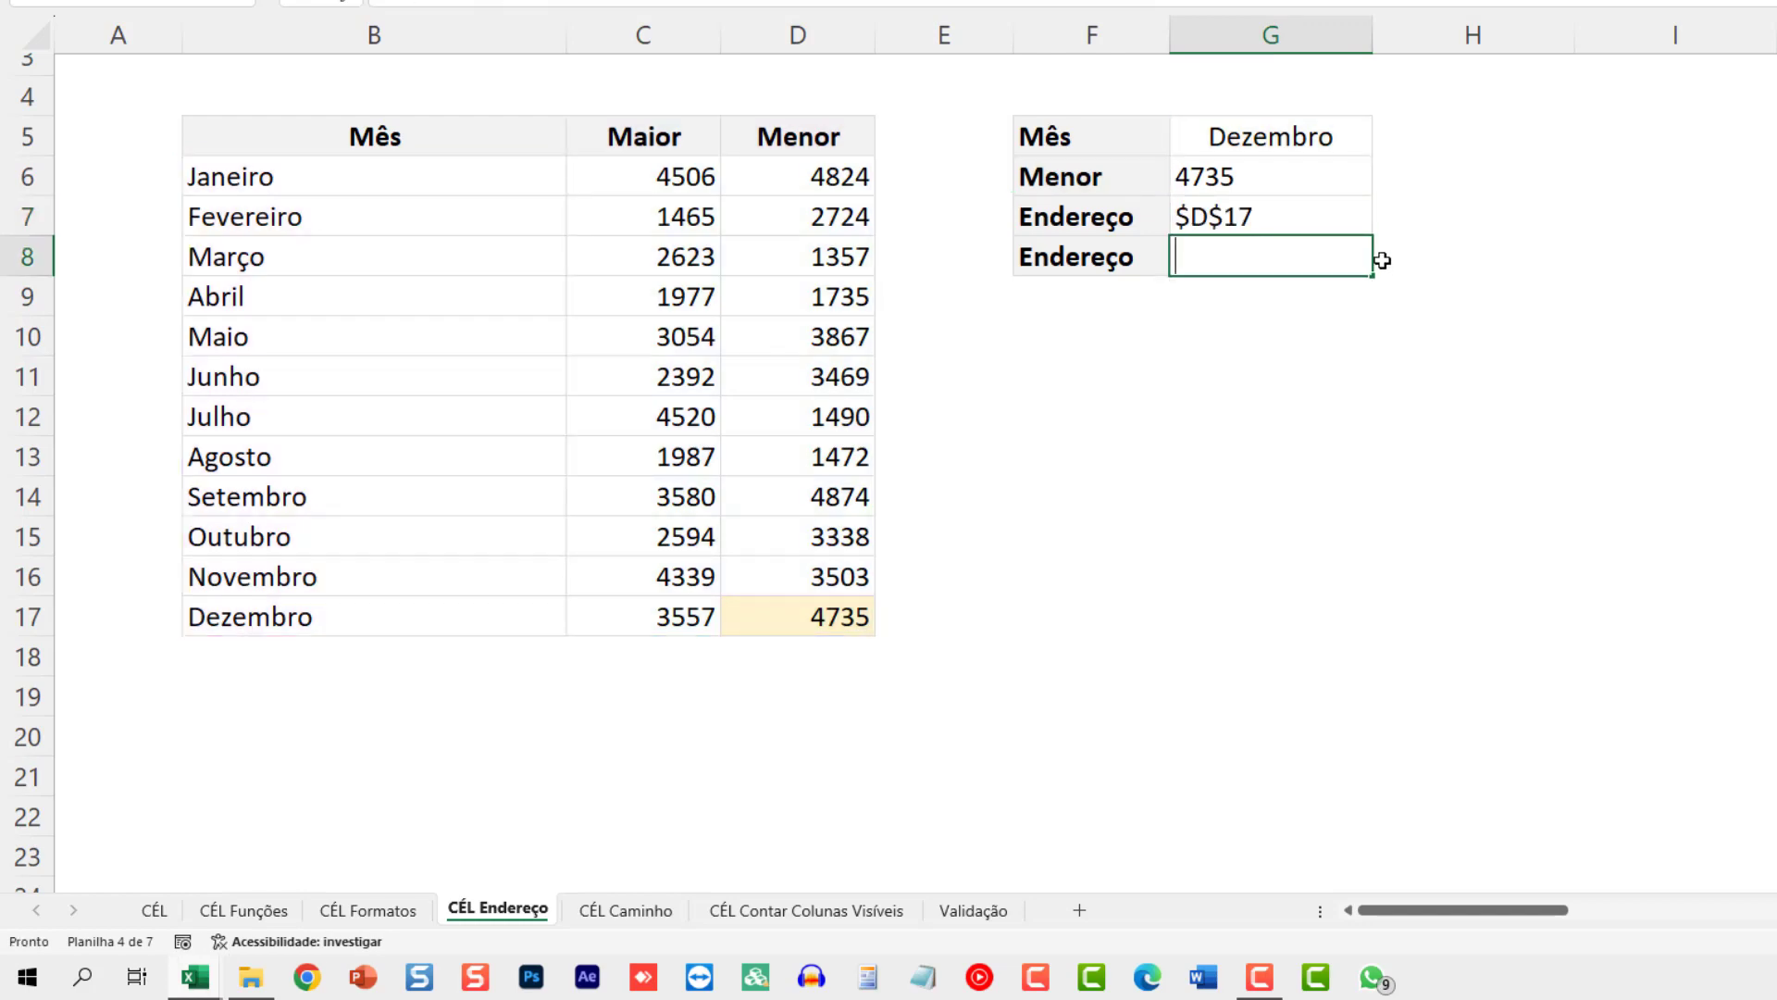
{"action": "type", "text": "hip"}
{"action": "key", "text": "BackSpace"}
{"action": "key", "text": "BackSpace"}
{"action": "key", "text": "BackSpace"}
{"action": "type", "text": "HIPER"}
{"action": "key", "text": "Escape"}
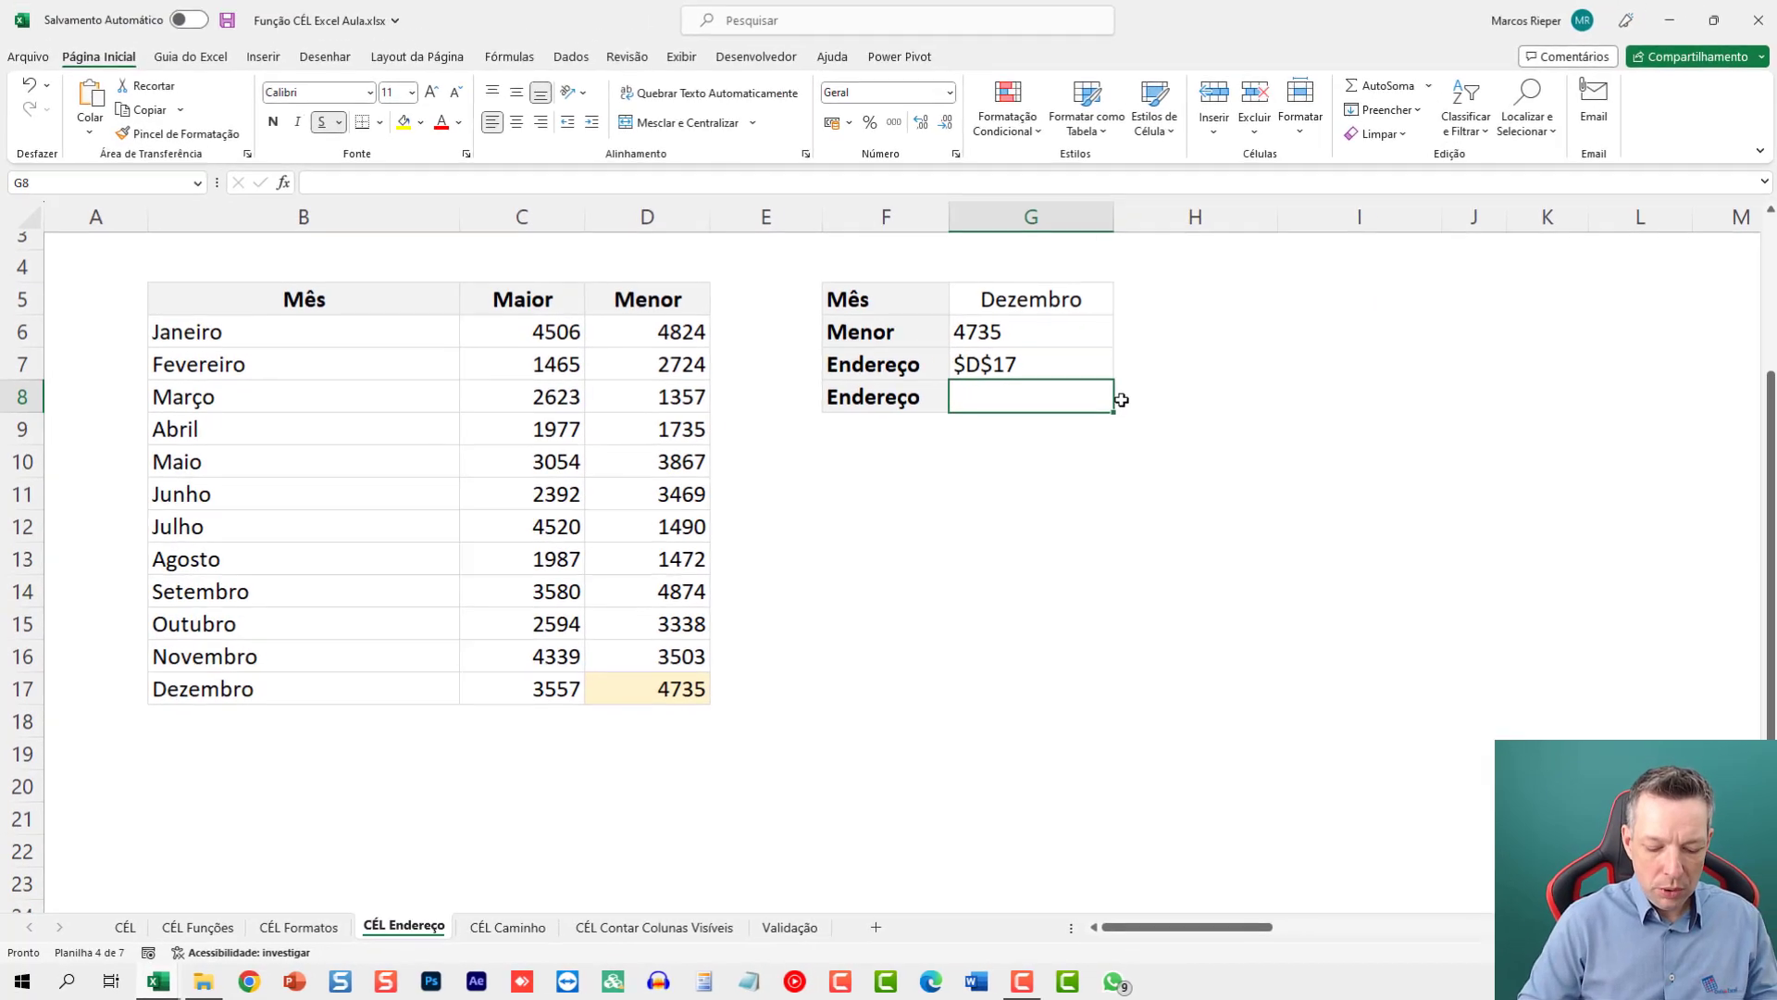
Step: Begin a HIPERLINK formula in G8 that joins "#" to the copied CÉL address formula, without its leading equals sign
{"action": "type", "text": "=HIPERLI"}
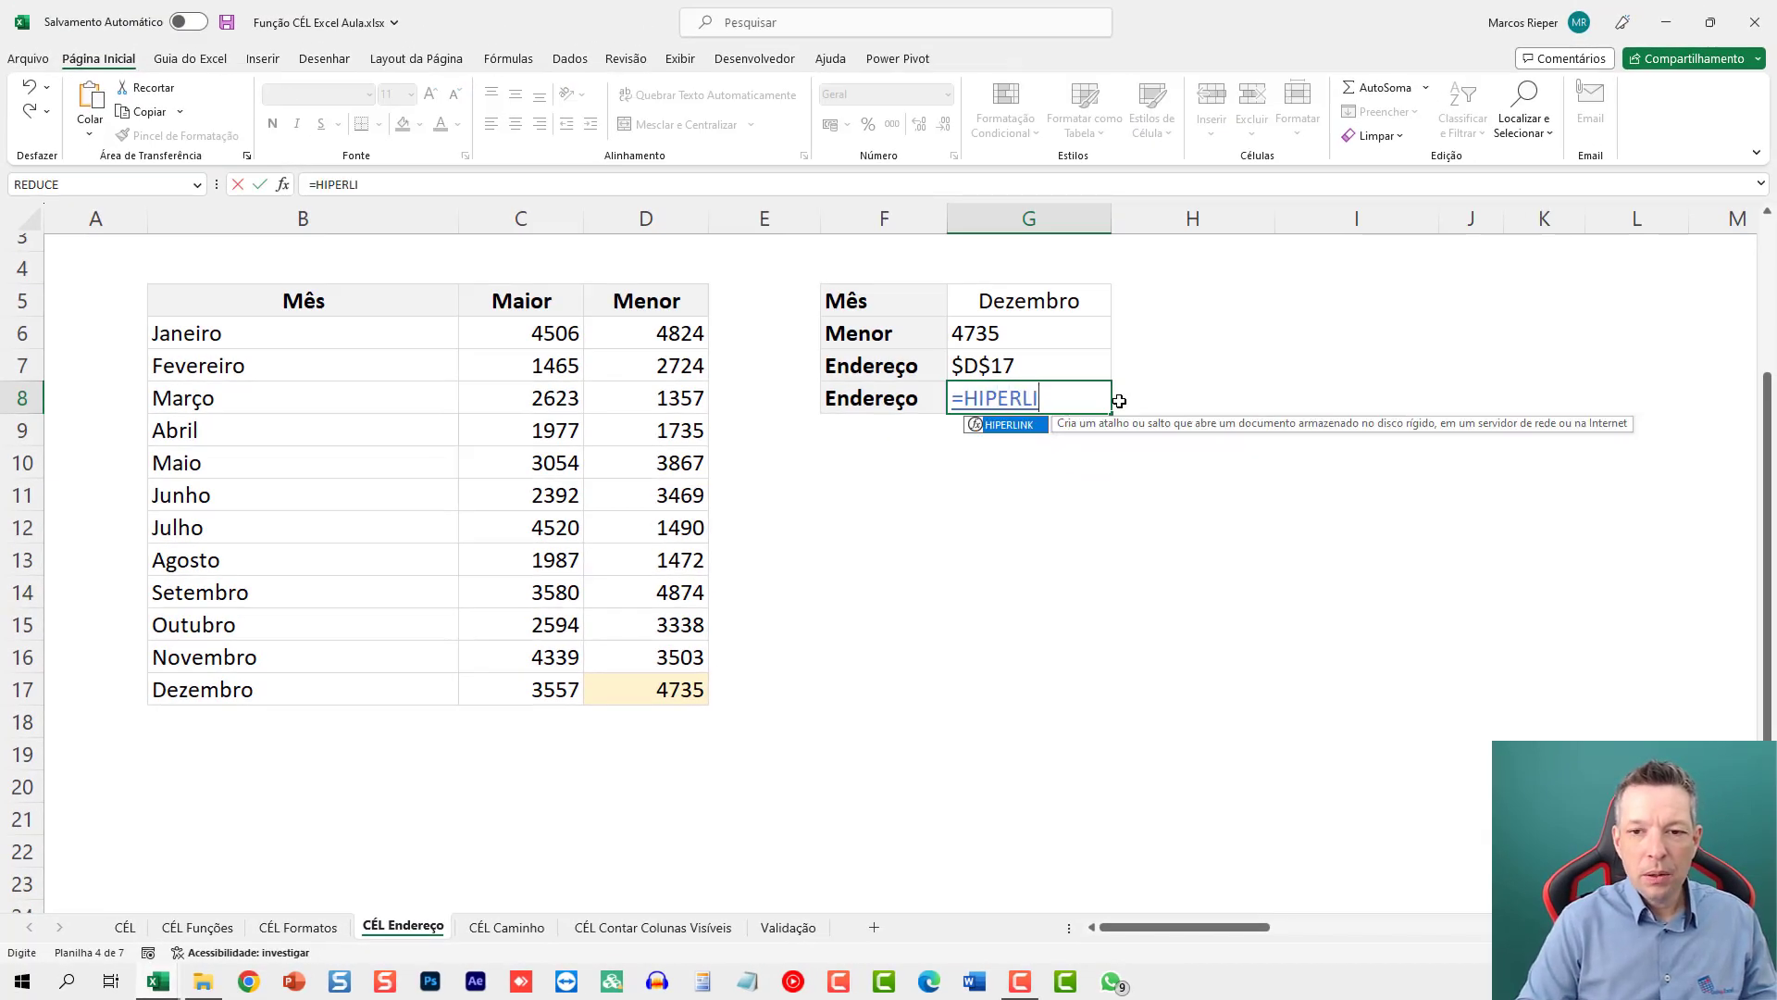
{"action": "type", "text": "NK("}
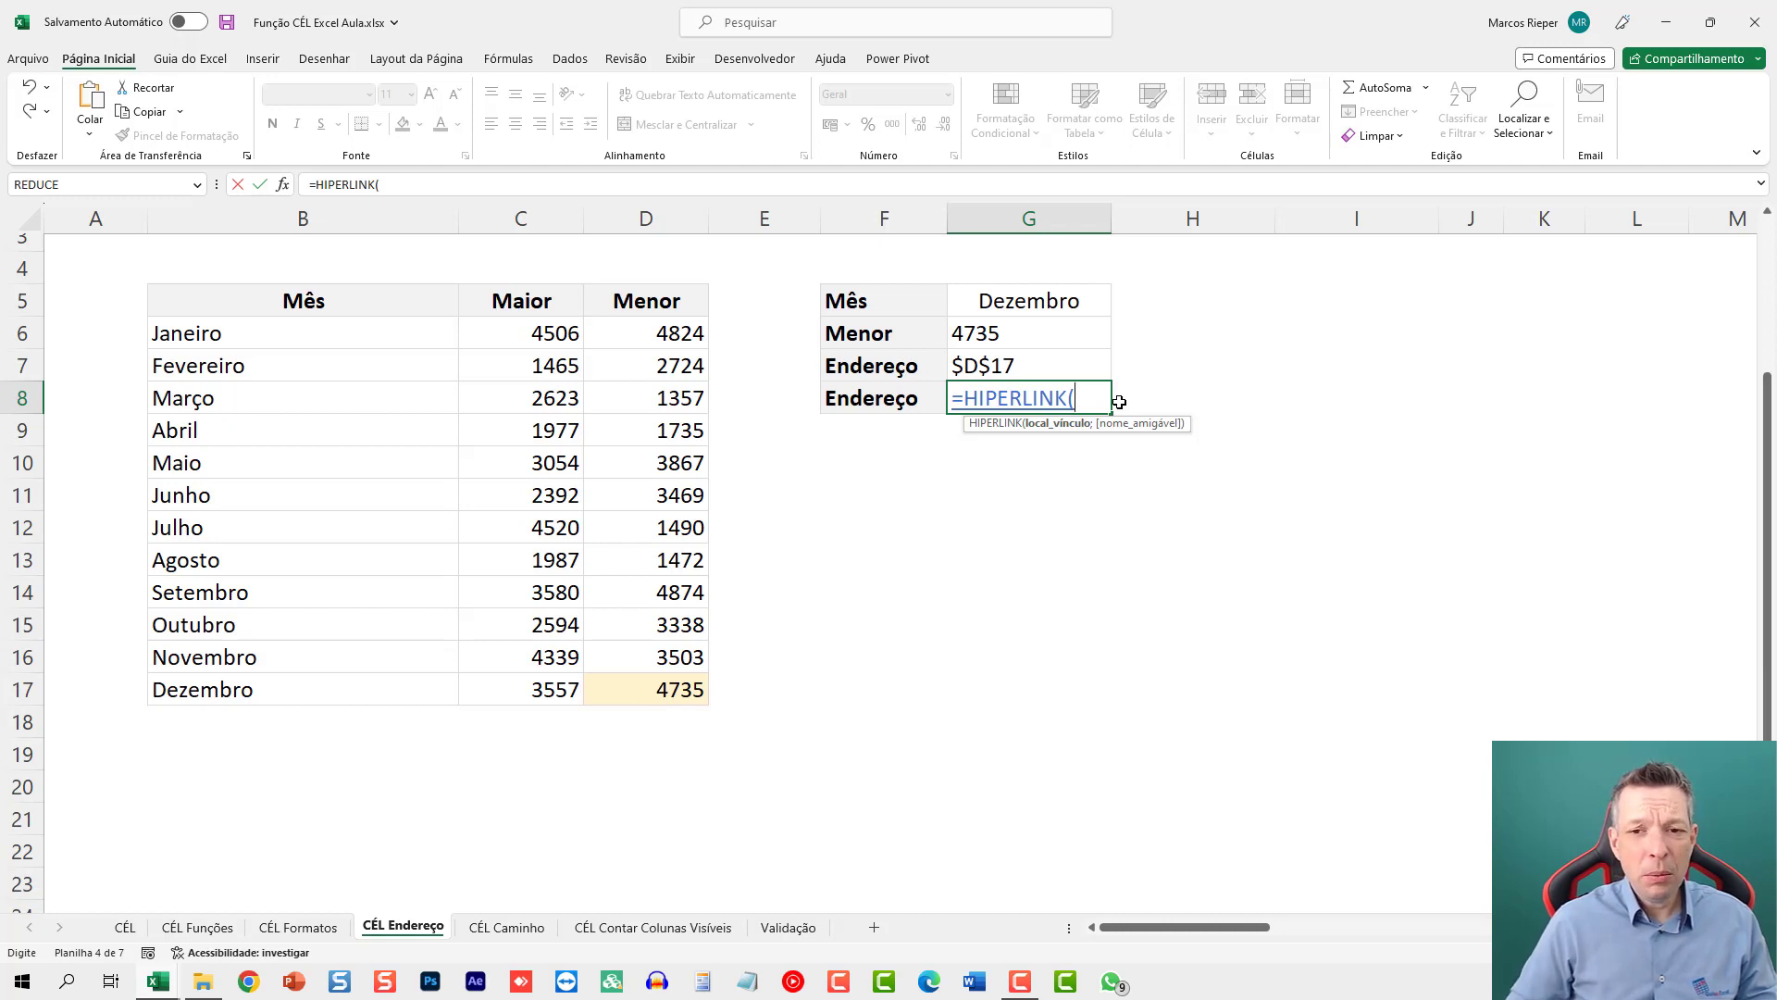
{"action": "type", "text": "\"#"}
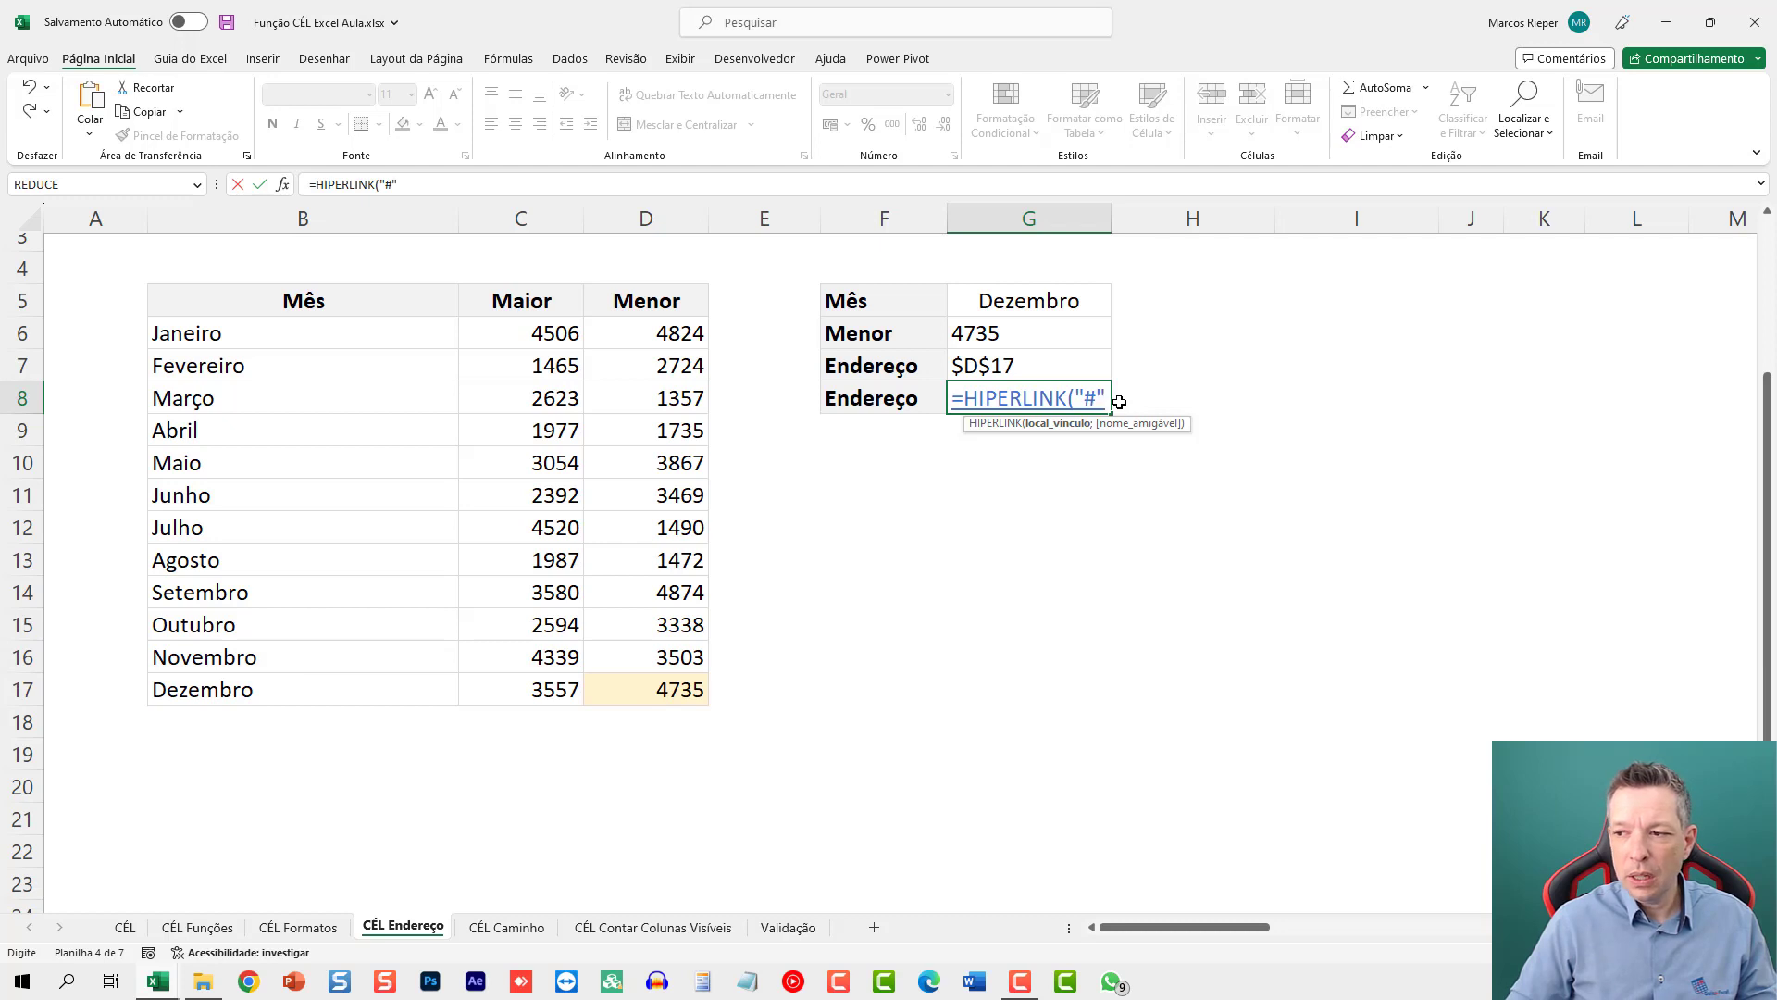
{"action": "type", "text": "\"&"}
{"action": "key", "text": "ctrl+v"}
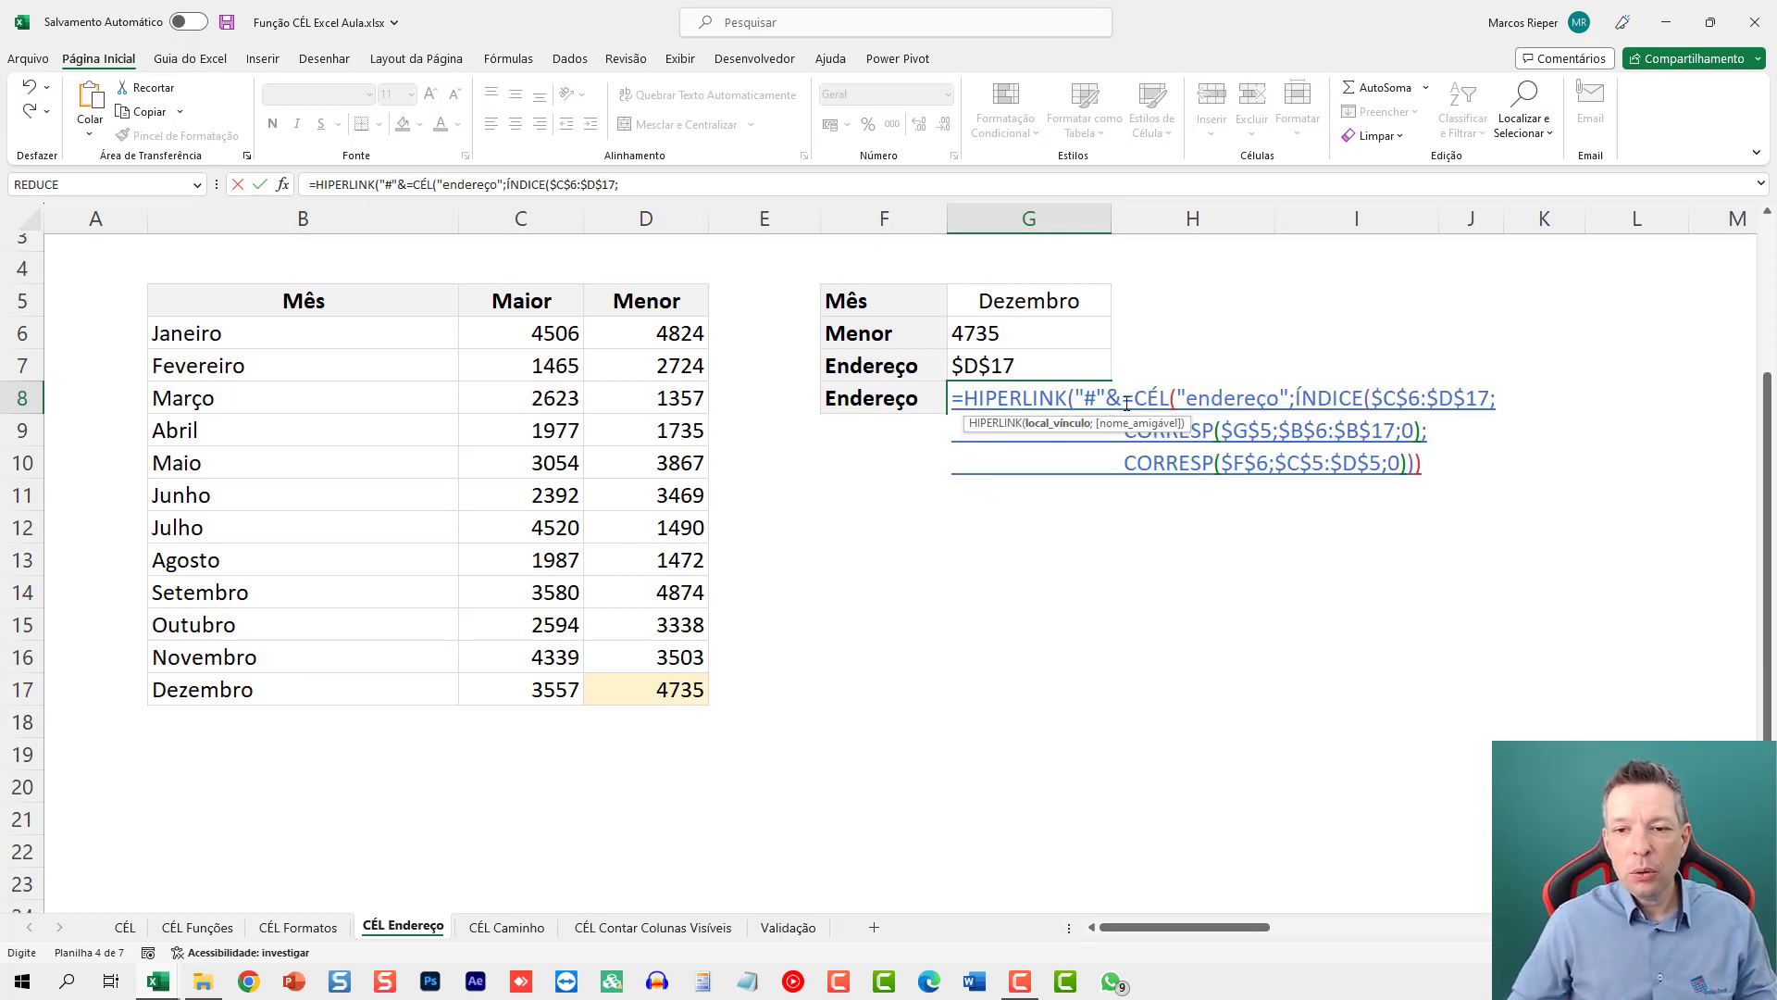
{"action": "left_click", "coordinate": [1127, 403]}
{"action": "key", "text": "BackSpace"}
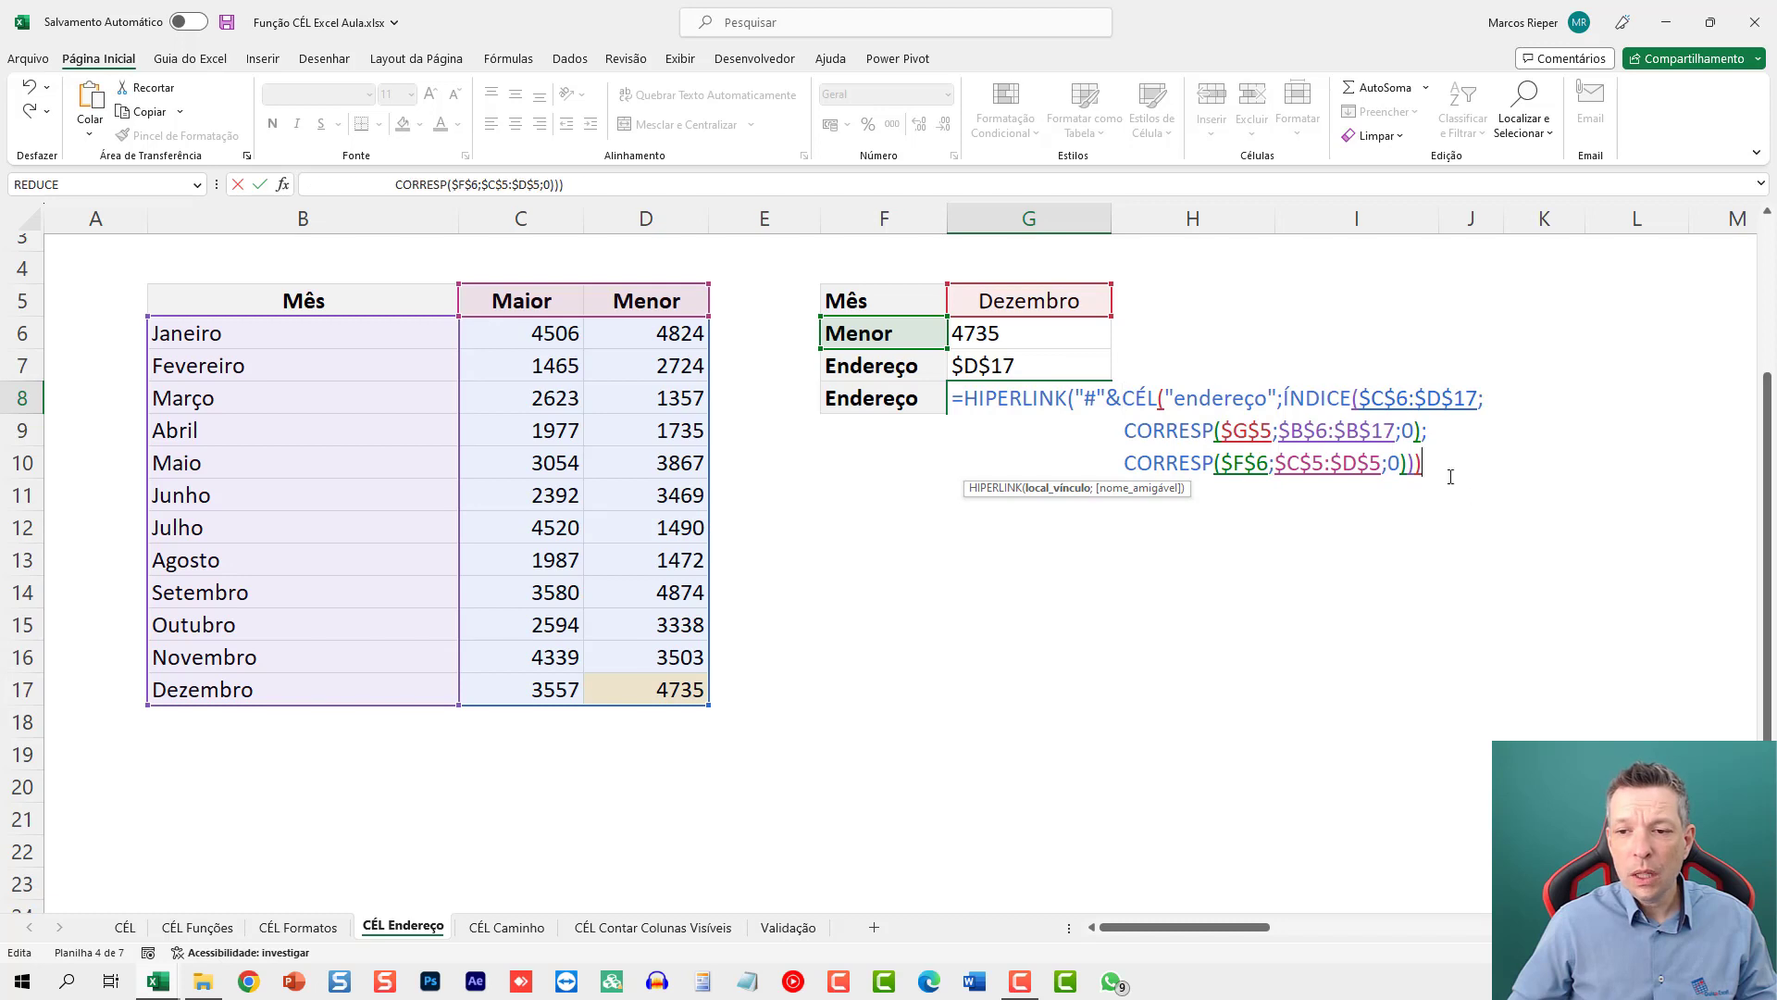
Step: Complete the HIPERLINK formula in G8 with the friendly name "link" and follow the resulting link
{"action": "type", "text": ")"}
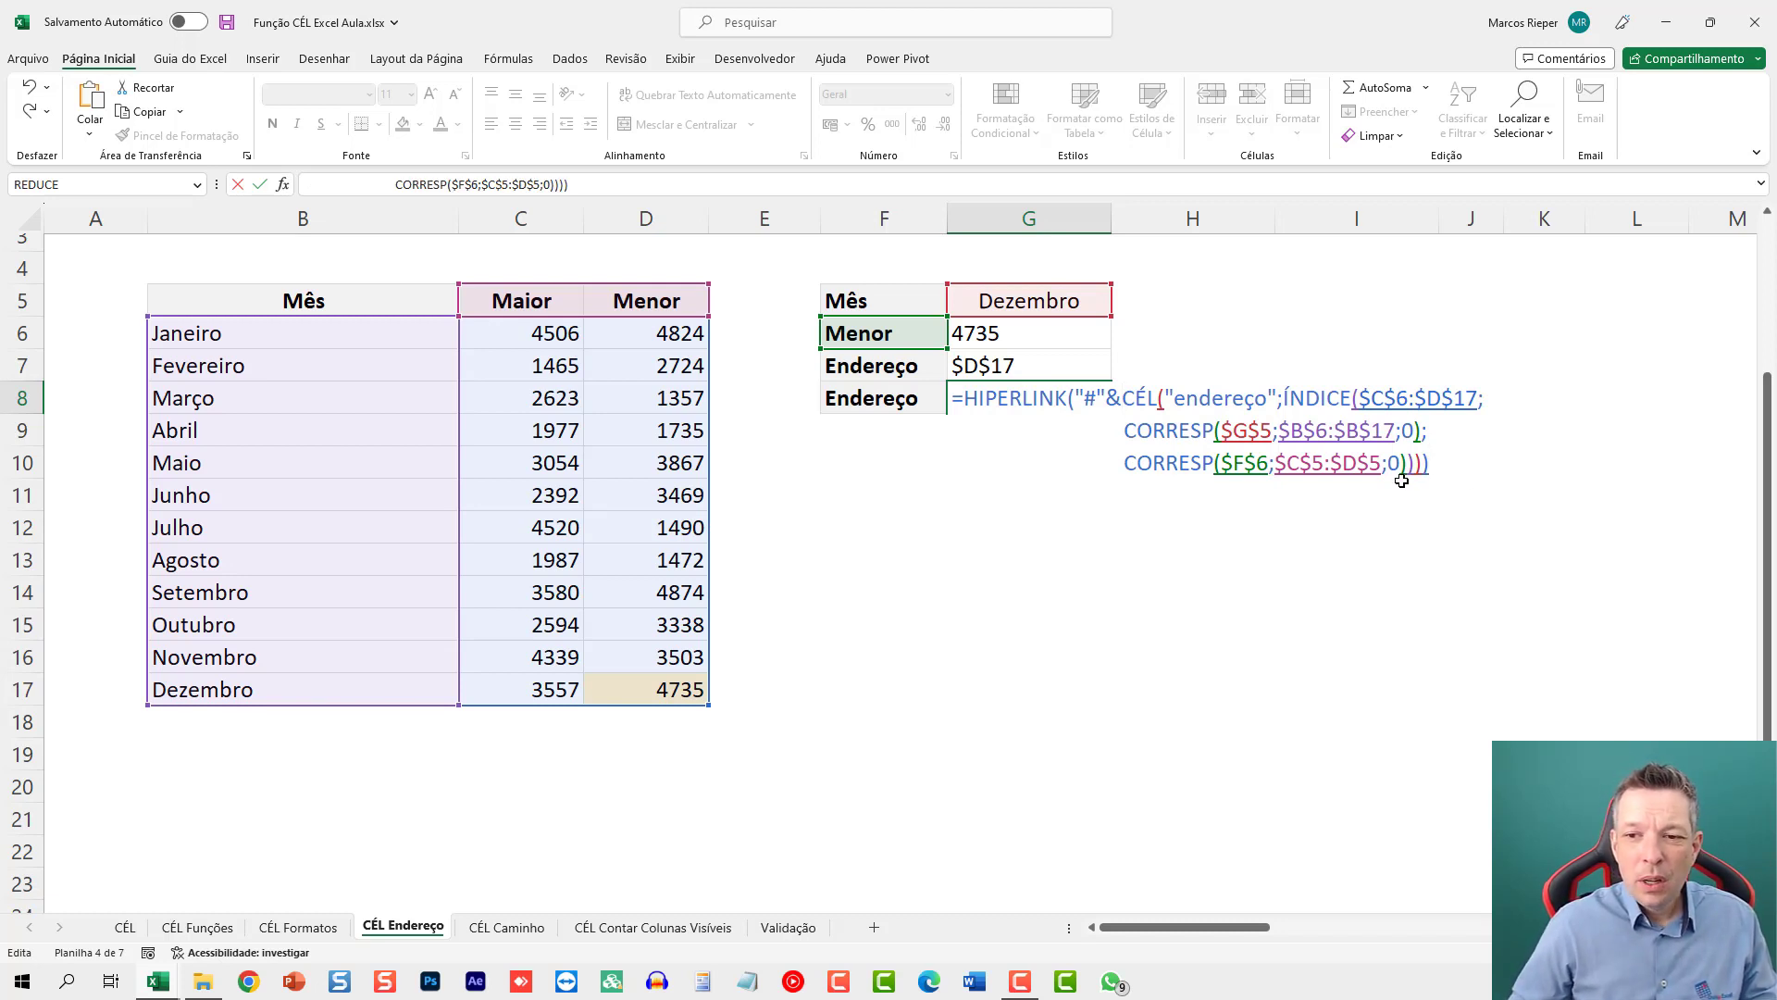
{"action": "key", "text": "BackSpace"}
{"action": "type", "text": ";\"II"}
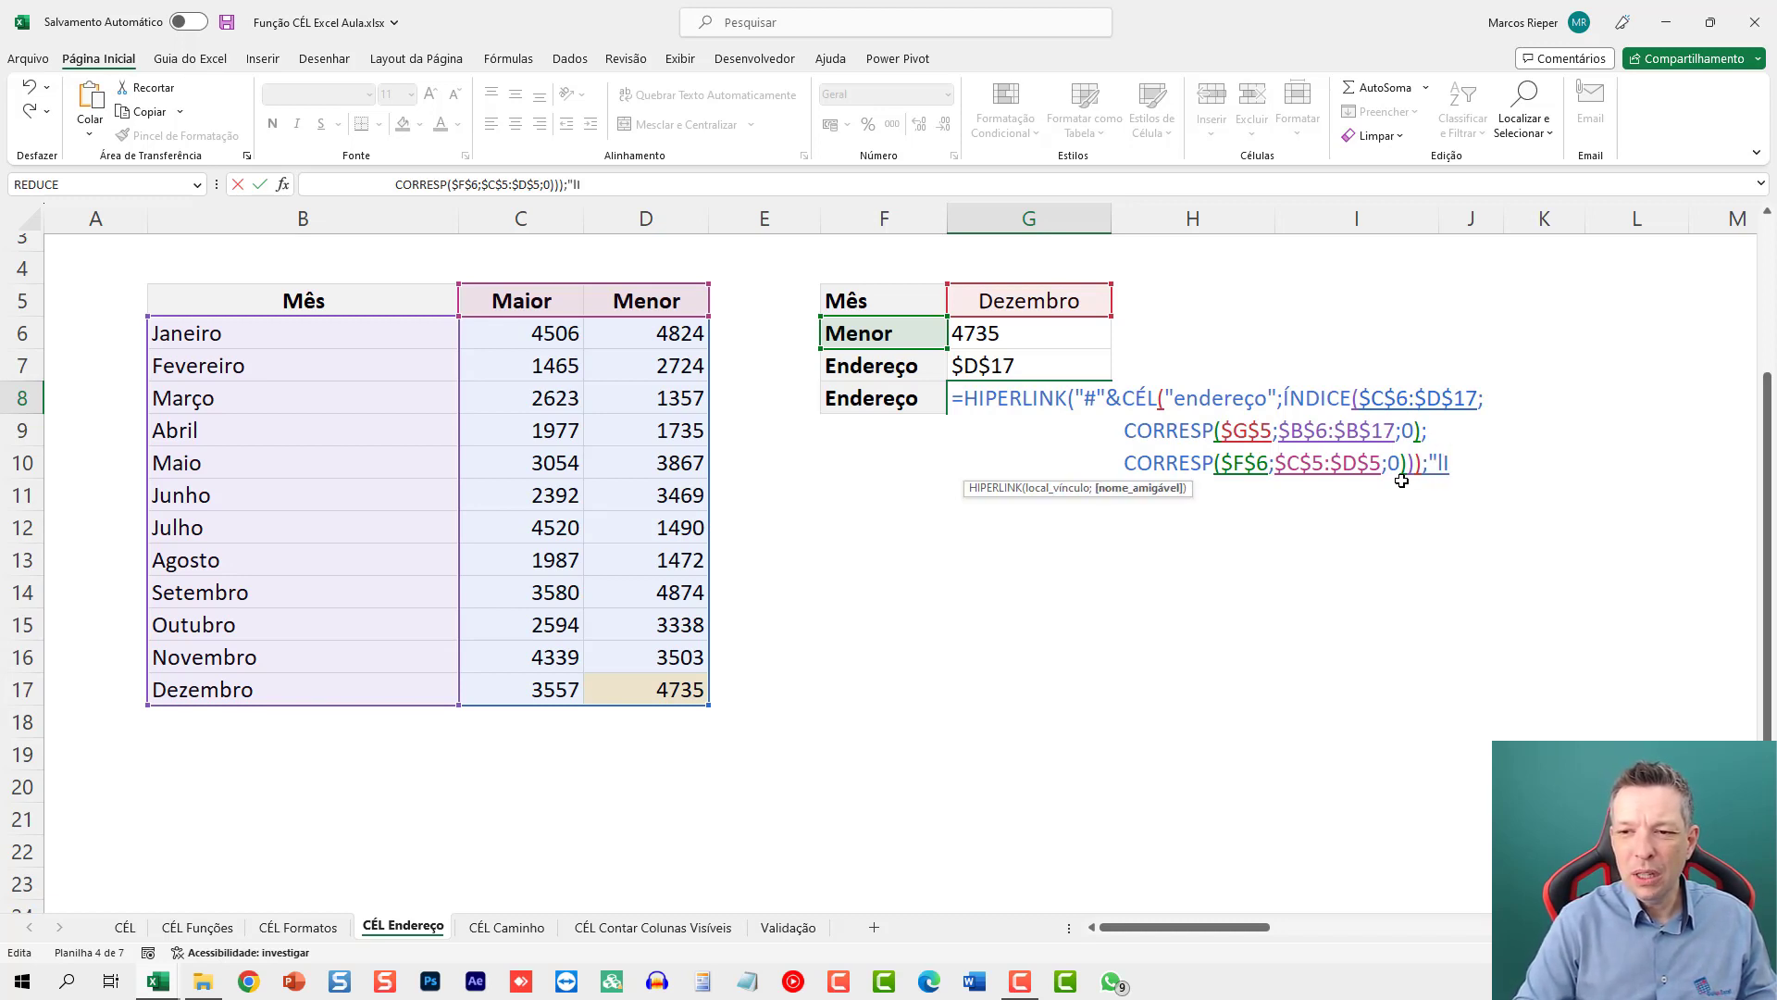
{"action": "key", "text": "BackSpace"}
{"action": "type", "text": "lINK"}
{"action": "key", "text": "BackSpace"}
{"action": "key", "text": "BackSpace"}
{"action": "type", "text": "nk"}
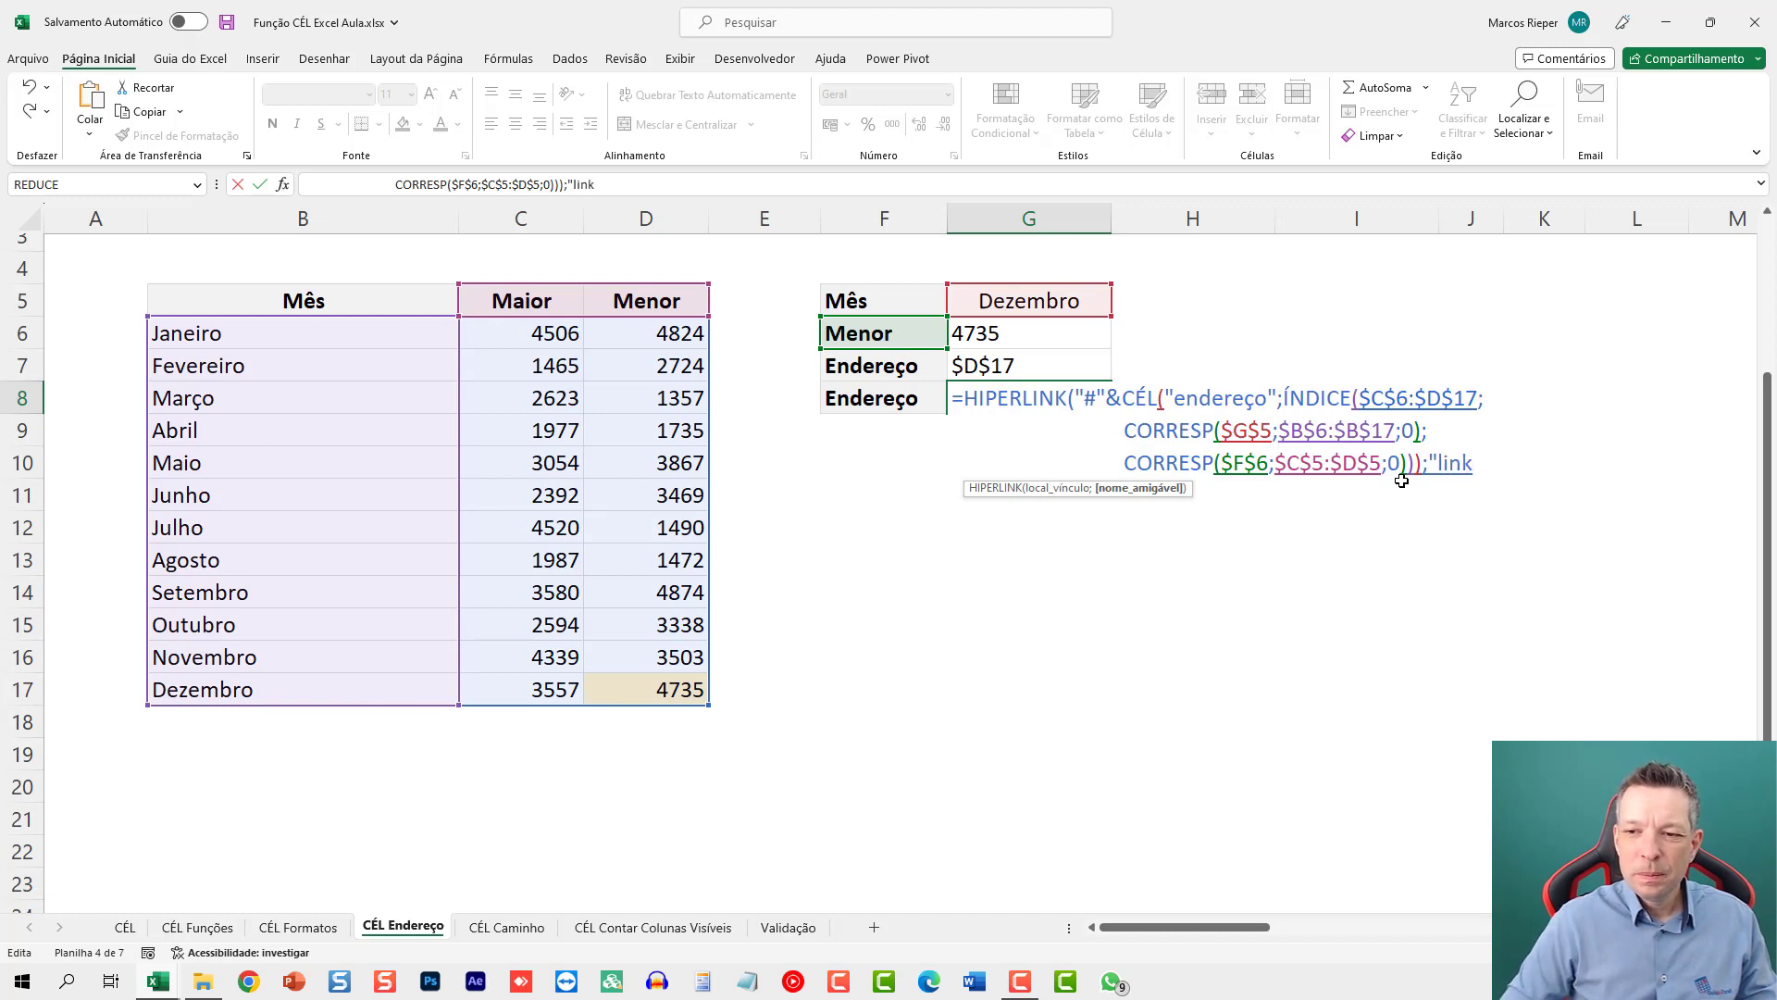
{"action": "type", "text": "\")"}
{"action": "key", "text": "ctrl+Return"}
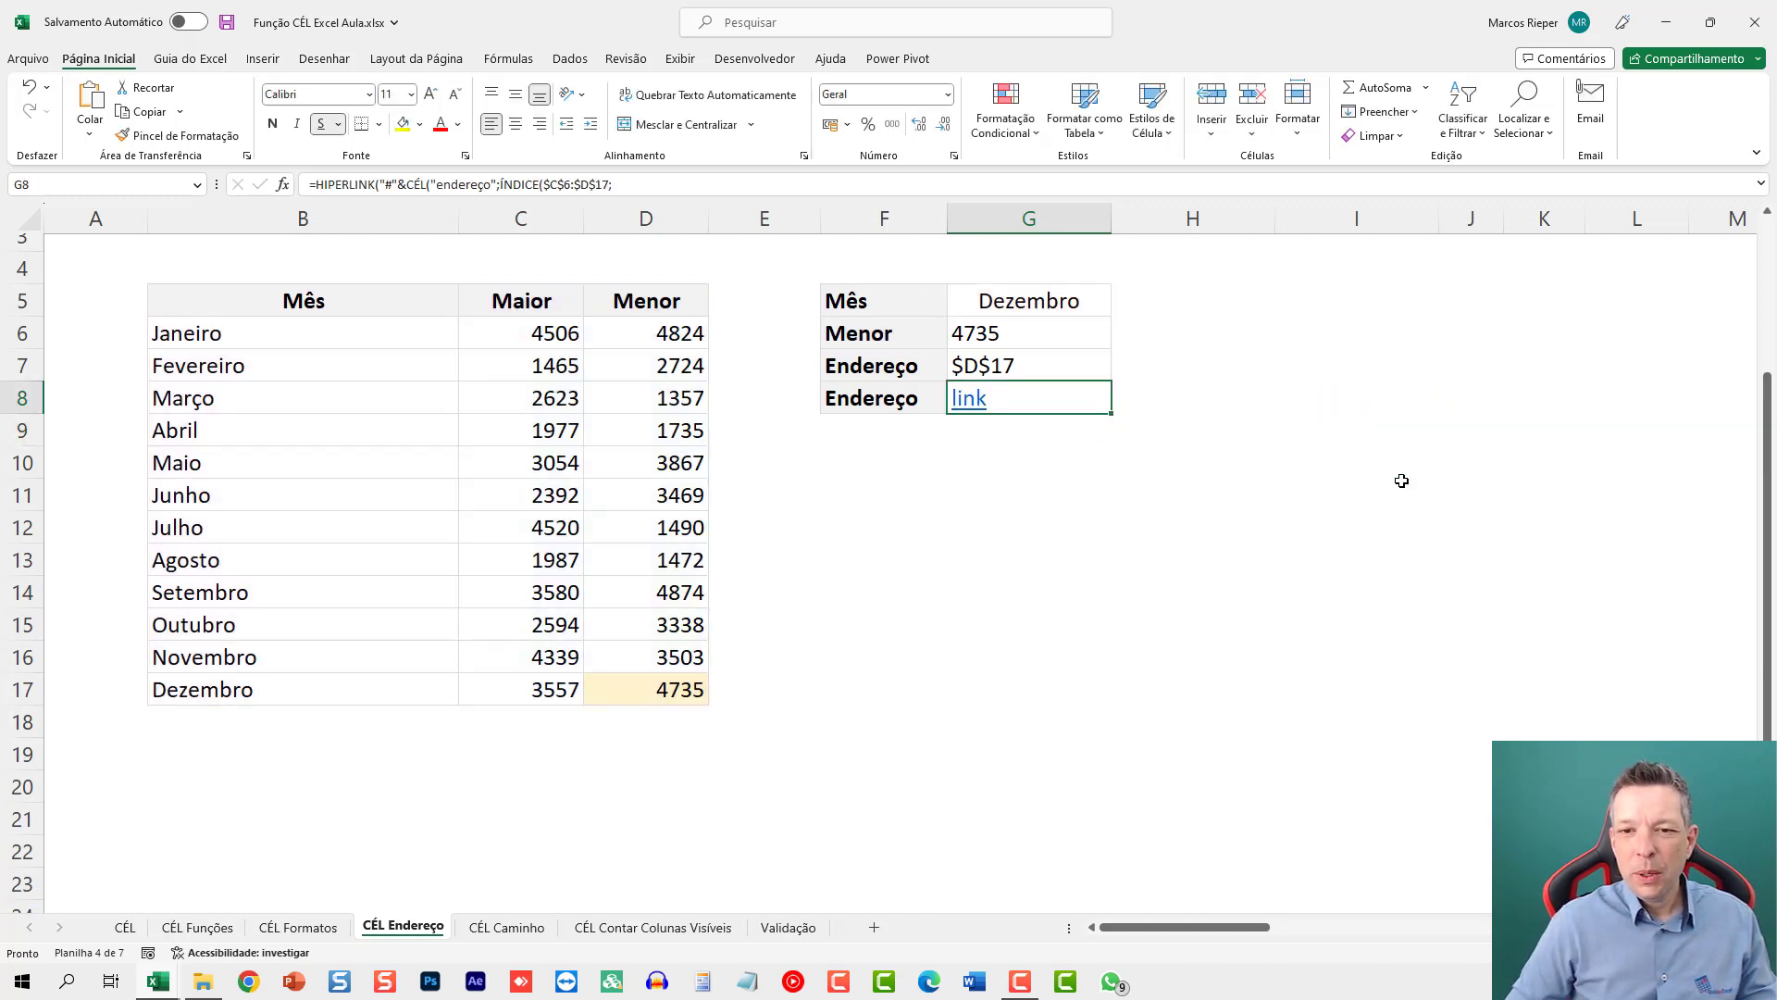
{"action": "left_click", "coordinate": [970, 398]}
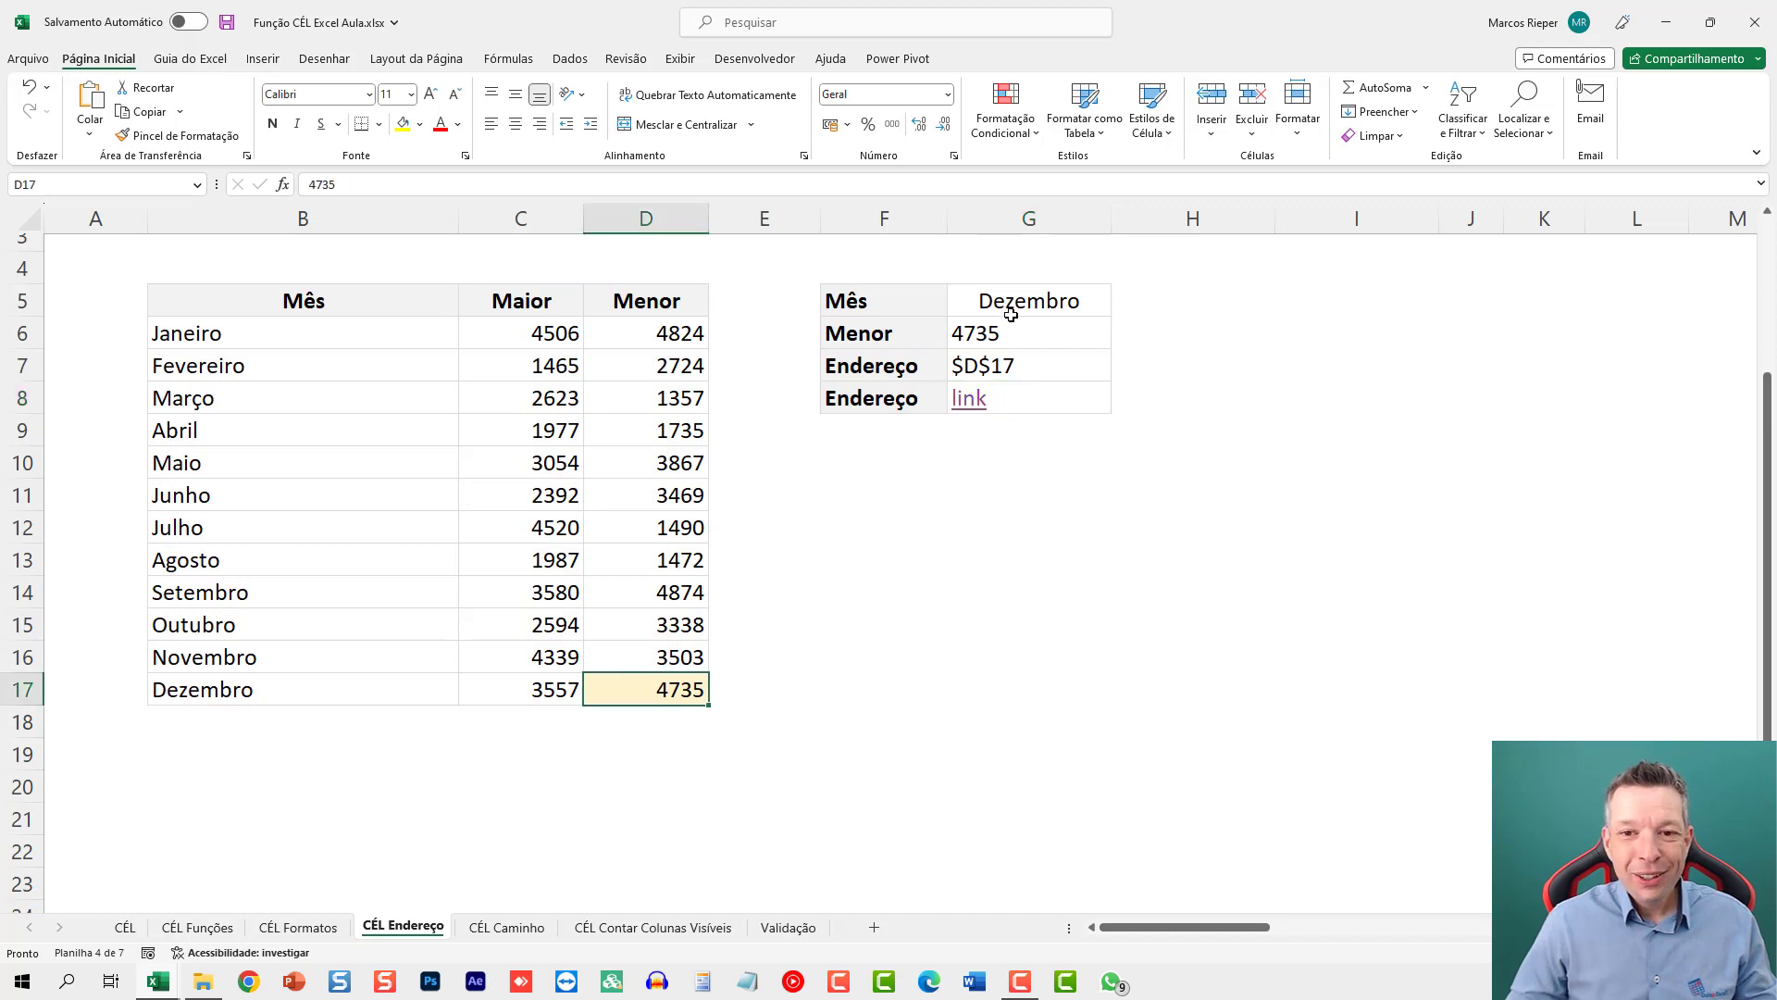
Step: Set the month in G5 to Abril and the lookup heading in F6 to Maior
{"action": "left_click", "coordinate": [1037, 308]}
{"action": "left_click", "coordinate": [1128, 308]}
{"action": "left_click", "coordinate": [1107, 306]}
{"action": "left_click", "coordinate": [1120, 307]}
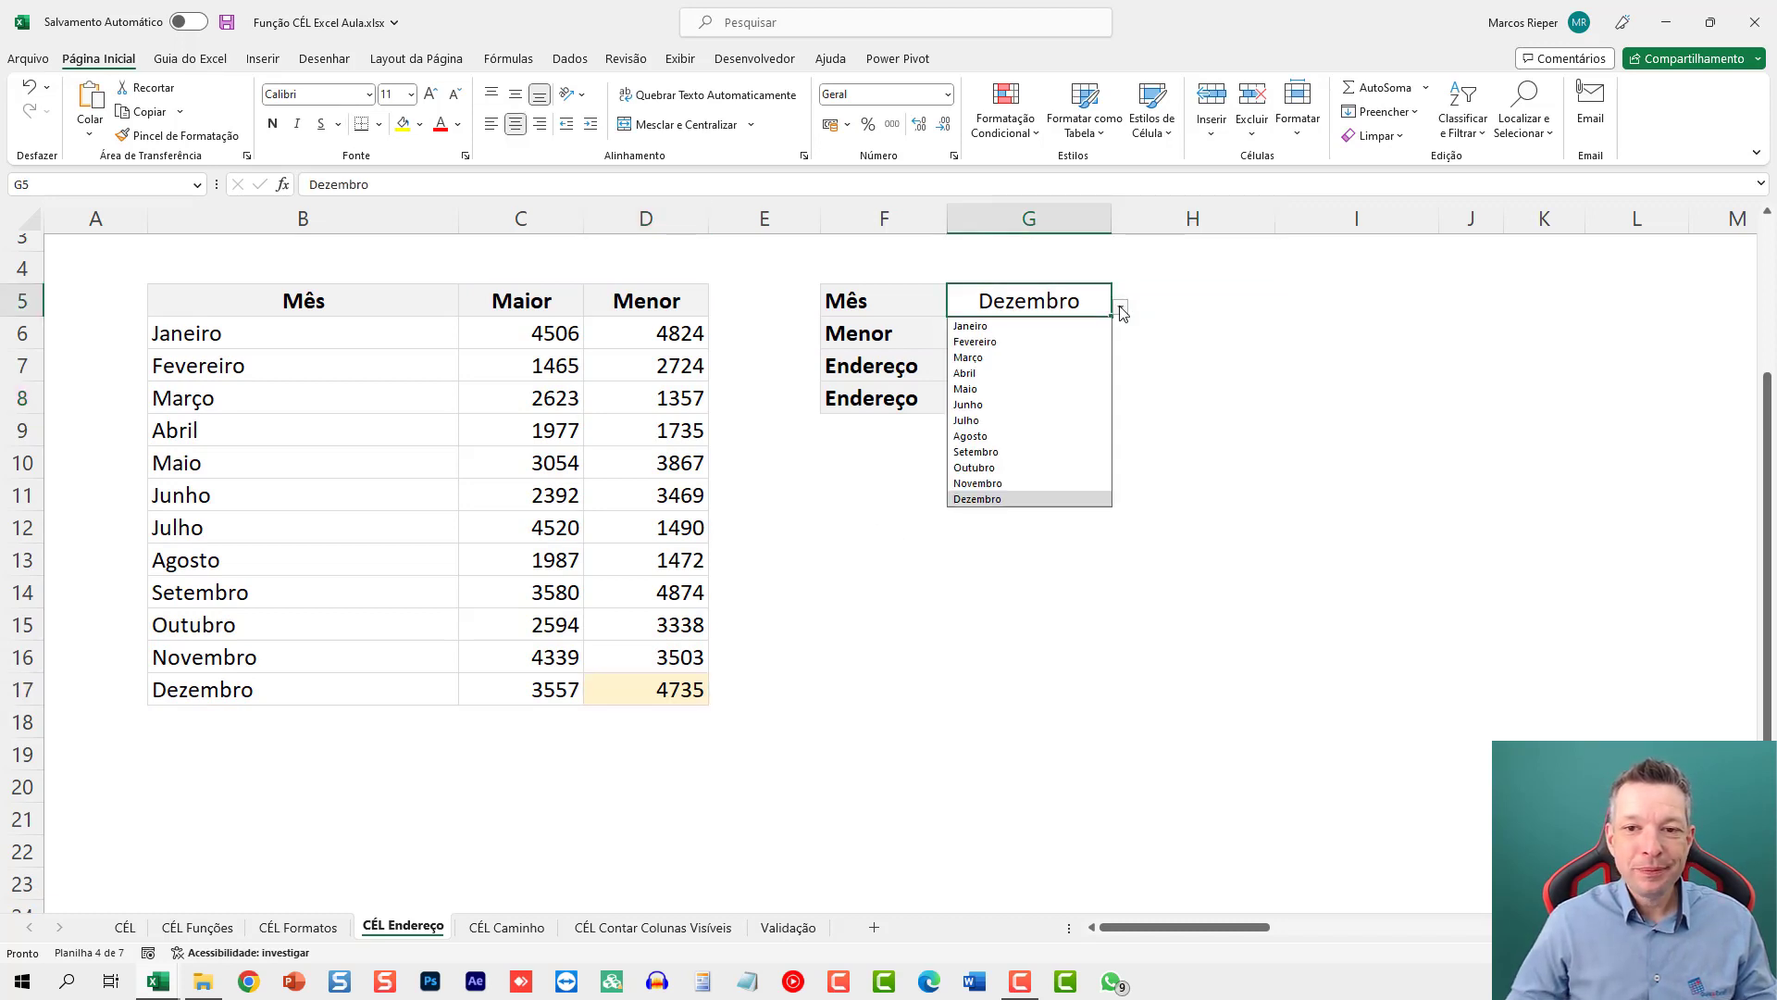
{"action": "left_click", "coordinate": [1040, 365]}
{"action": "left_click", "coordinate": [900, 336]}
{"action": "left_click", "coordinate": [956, 339]}
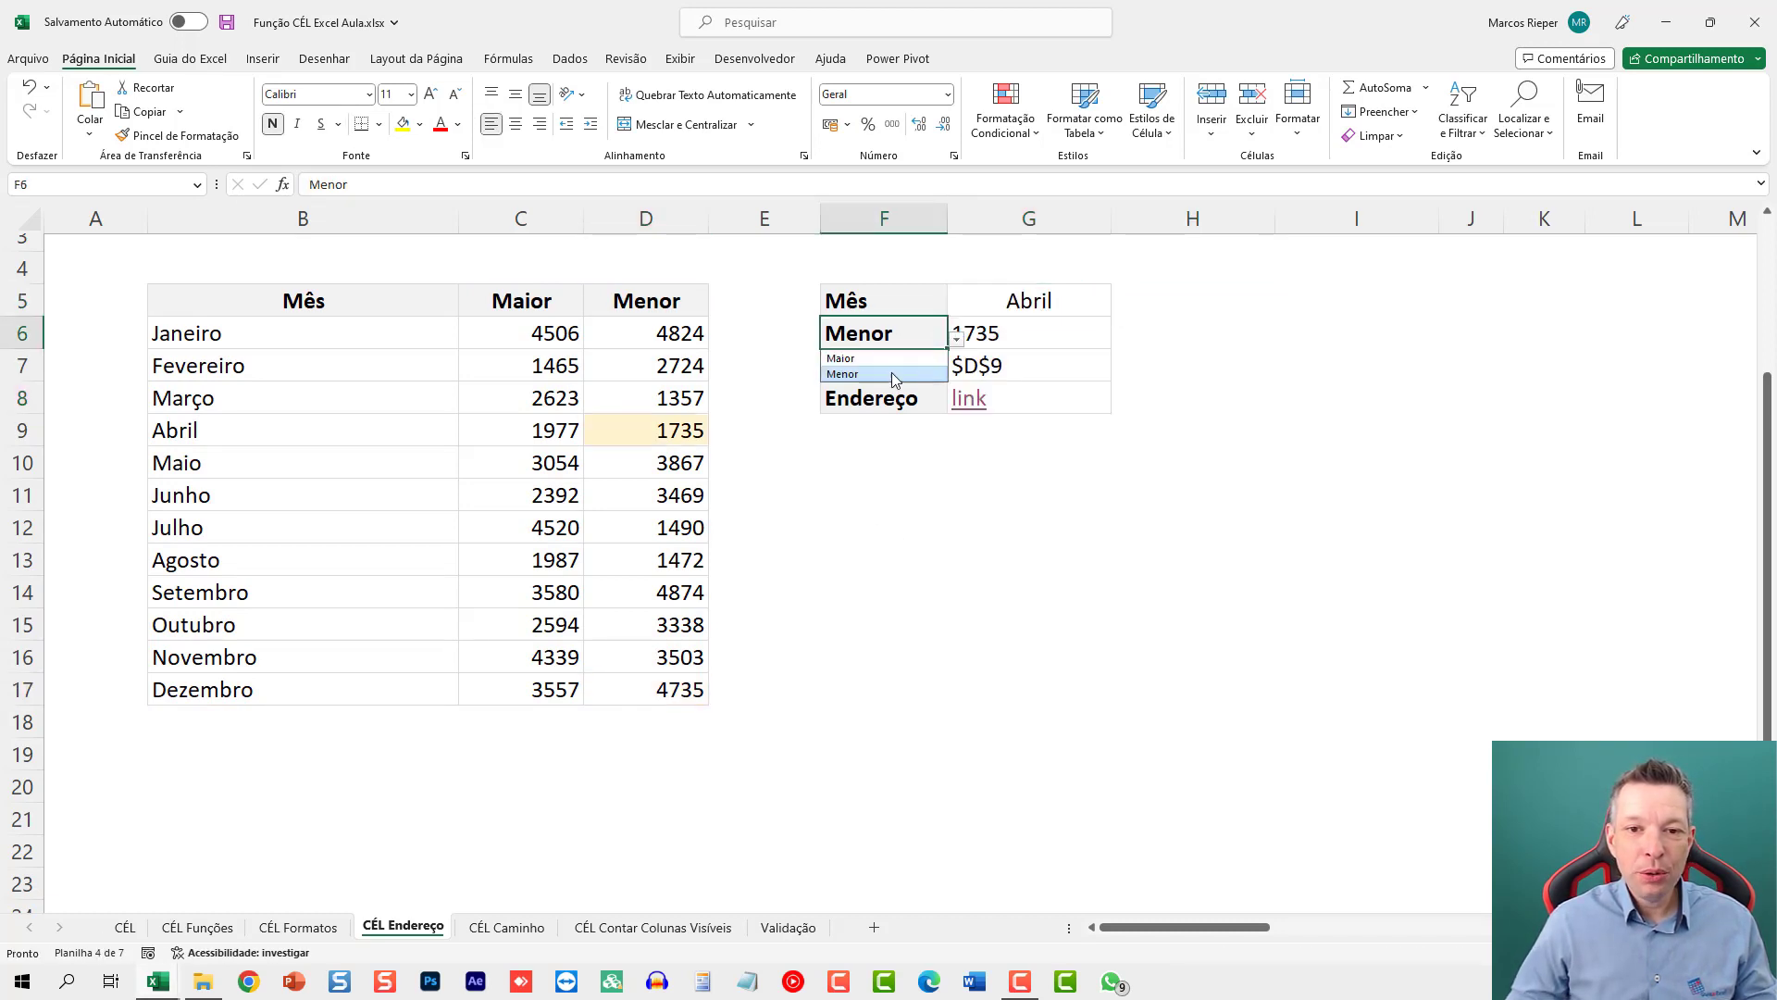
{"action": "left_click", "coordinate": [870, 356]}
Step: Follow the link in G8 for Abril and Maior, then repeat it after selecting the Maior value of Setembro
{"action": "left_click", "coordinate": [968, 399]}
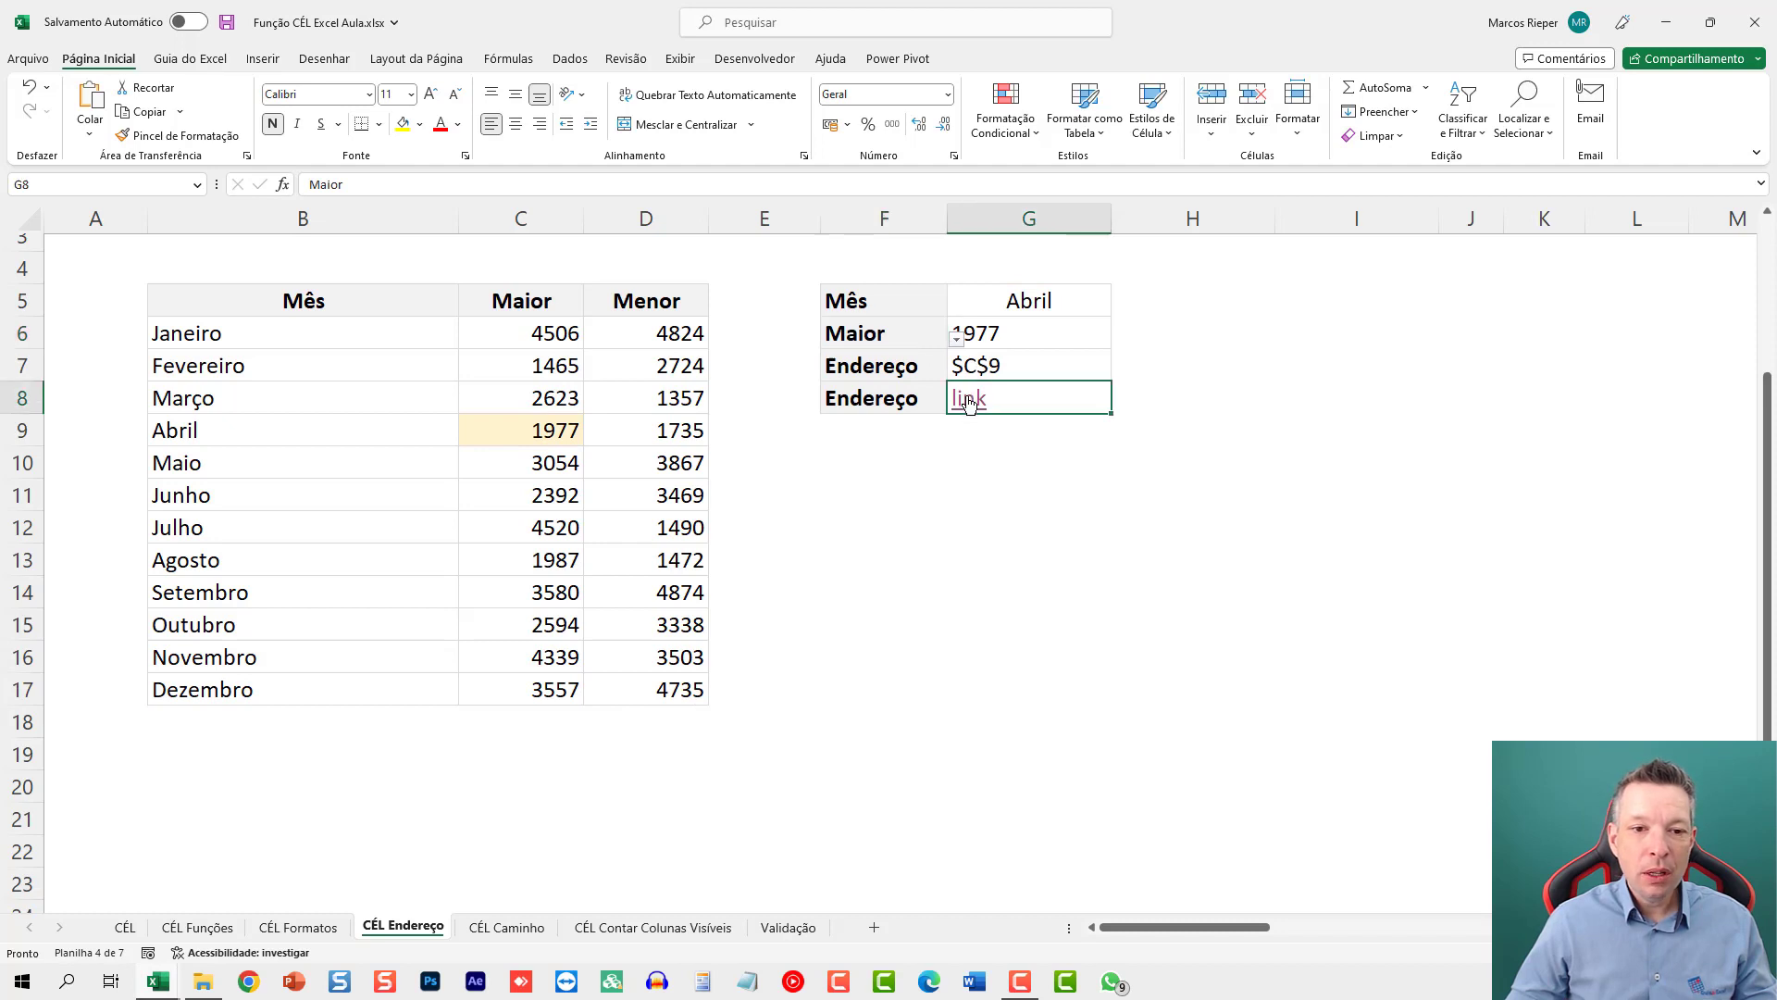
{"action": "left_click", "coordinate": [967, 399]}
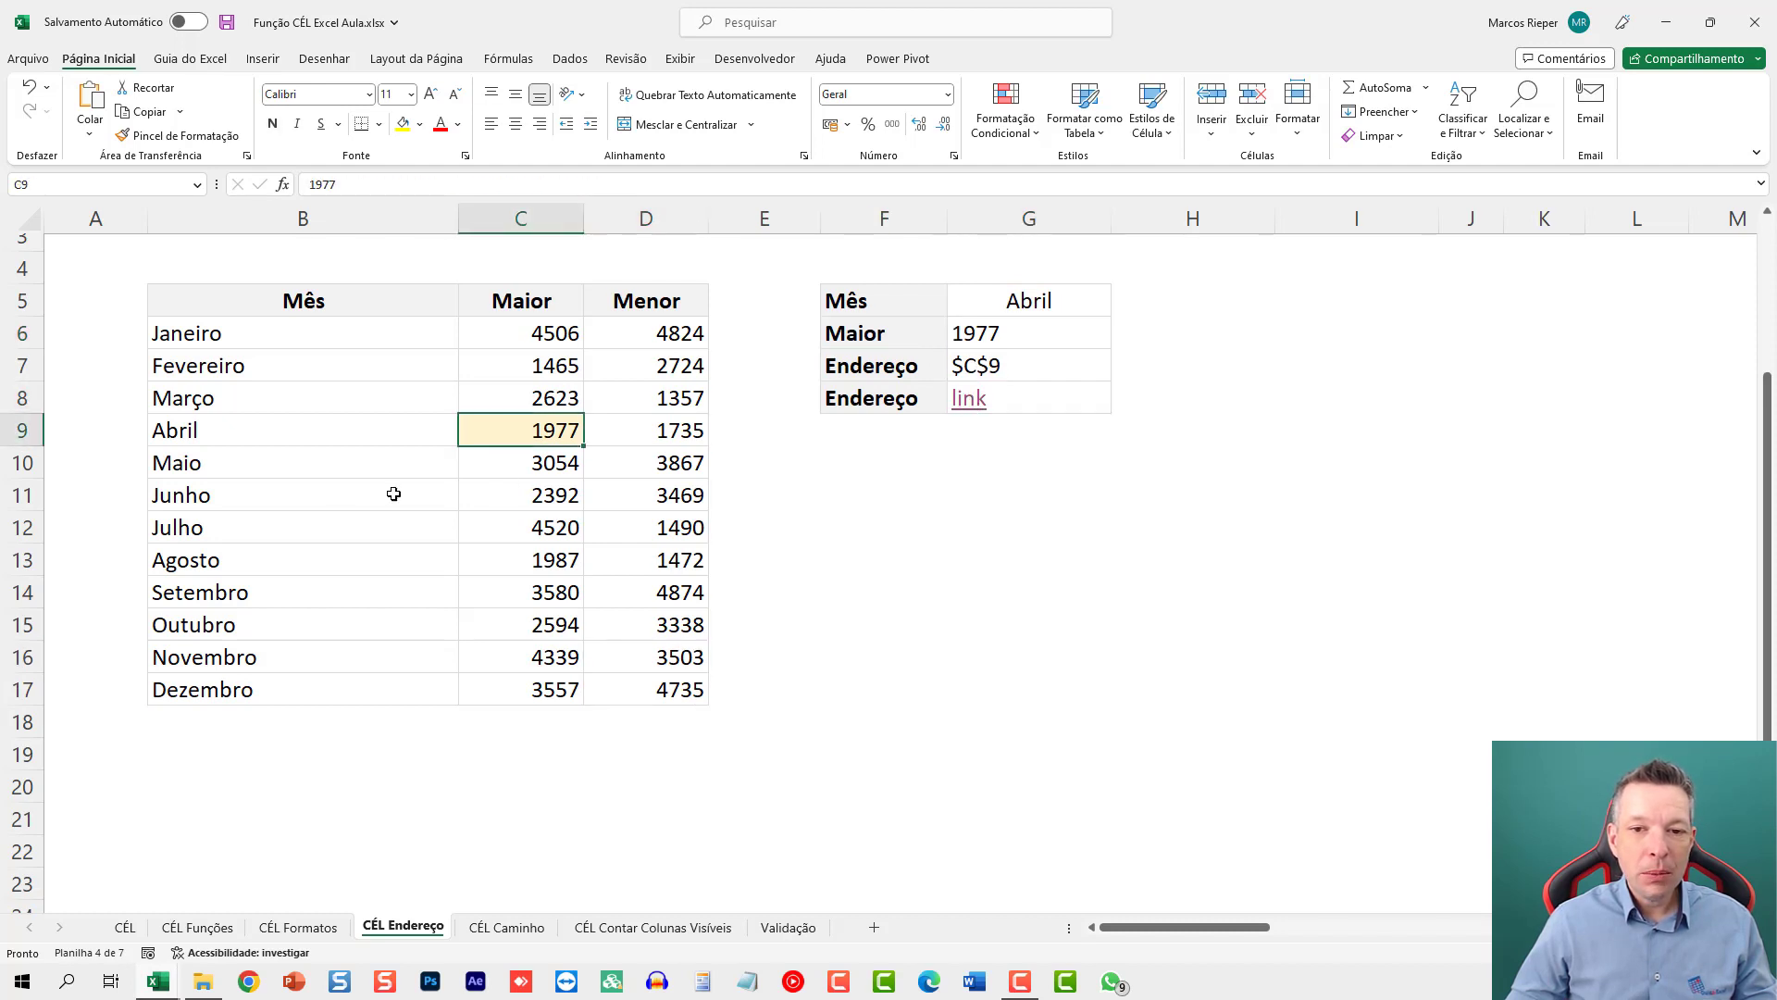
{"action": "left_click", "coordinate": [533, 604]}
{"action": "left_click", "coordinate": [968, 401]}
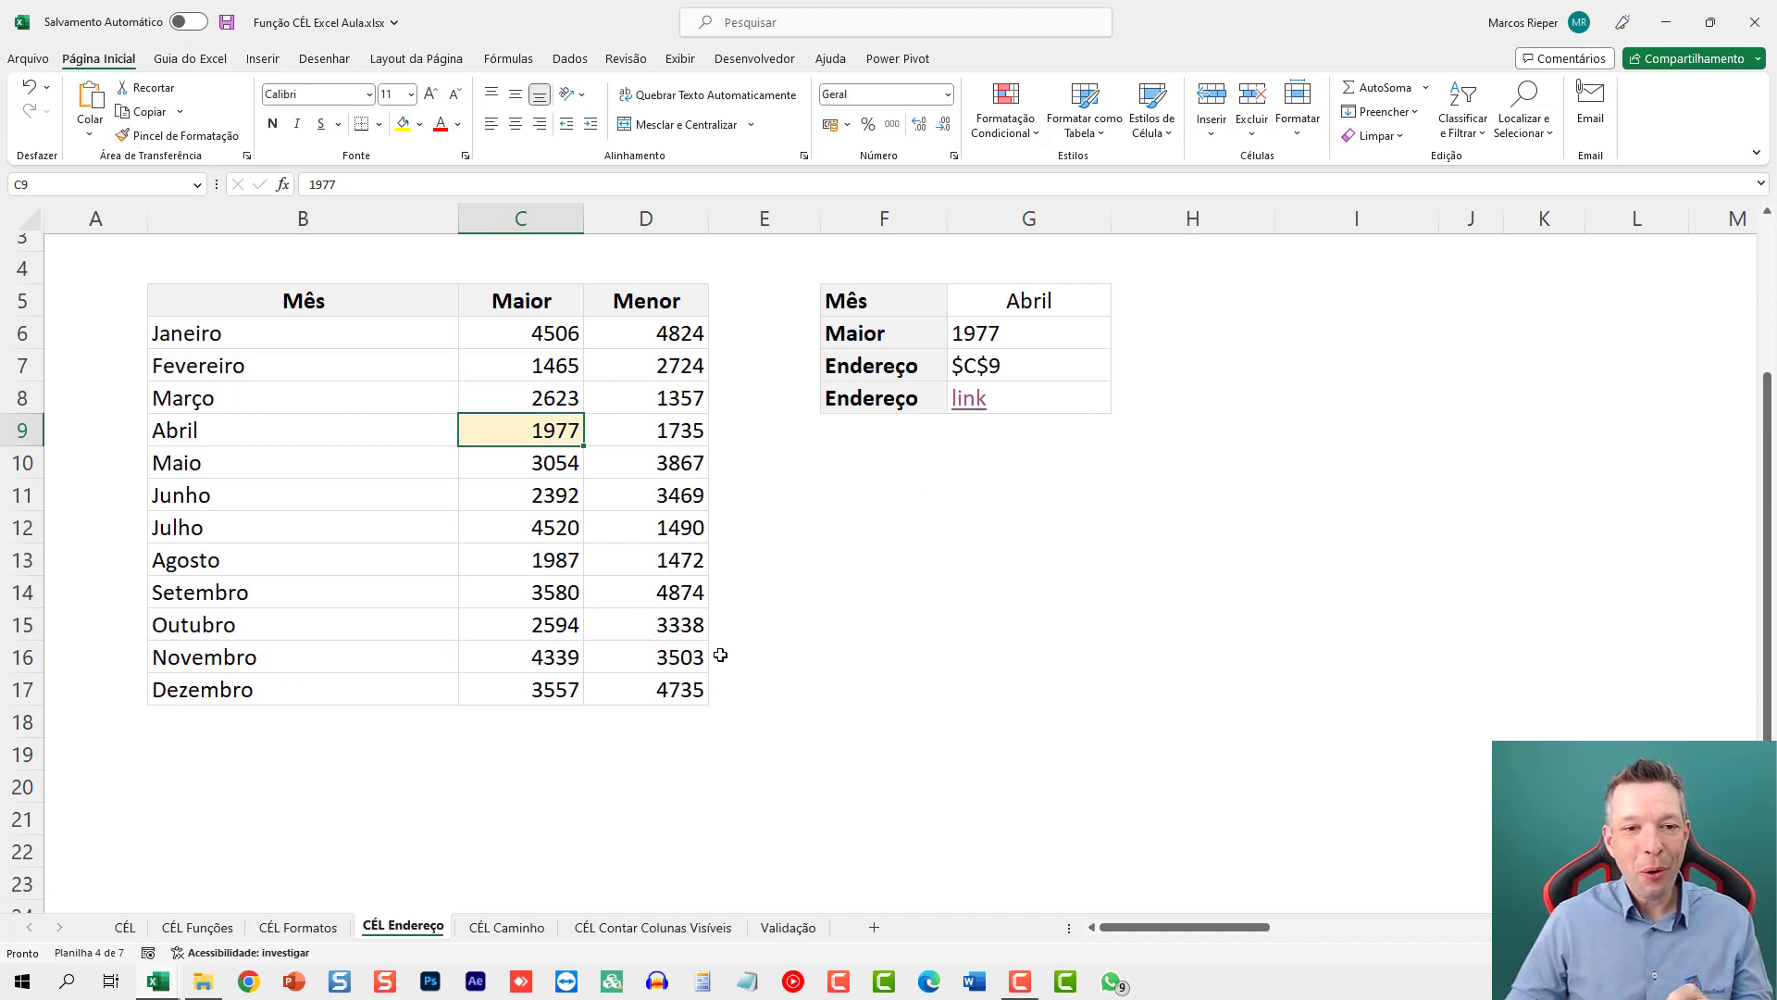
Step: On the CÉL Caminho sheet, enter =CÉL("nome.arquivo") in C6 and widen column C to fit the full path
{"action": "left_click", "coordinate": [514, 939]}
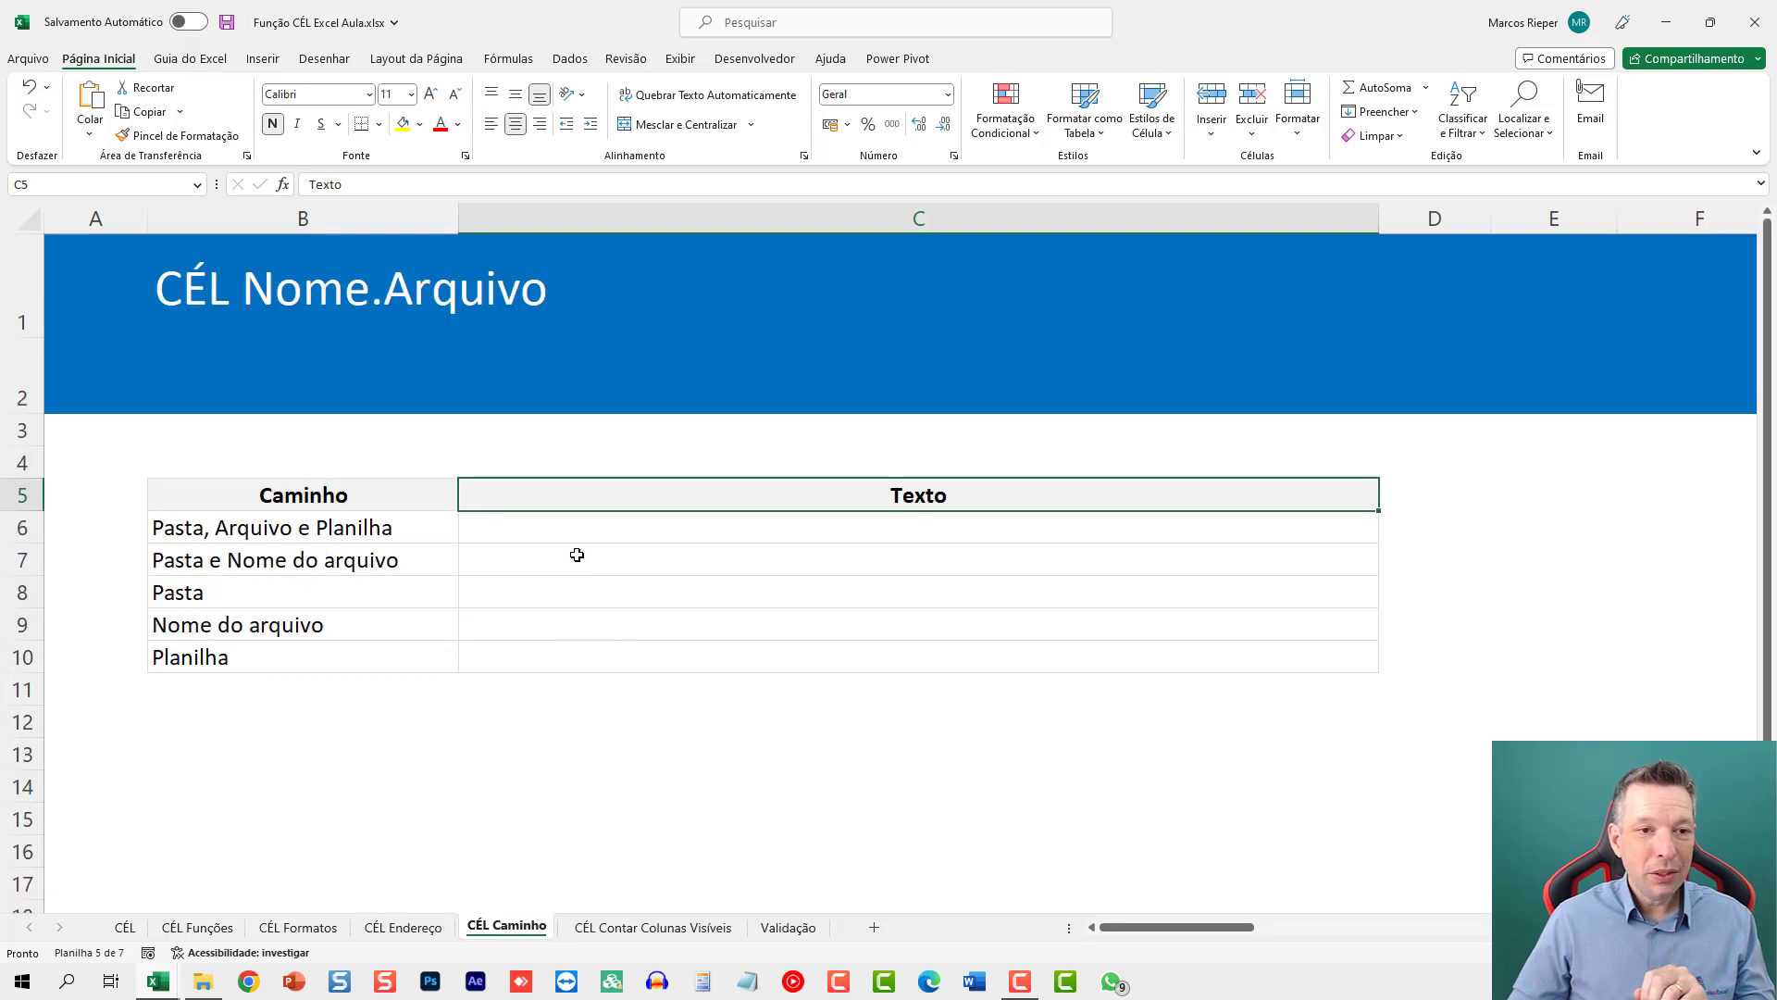
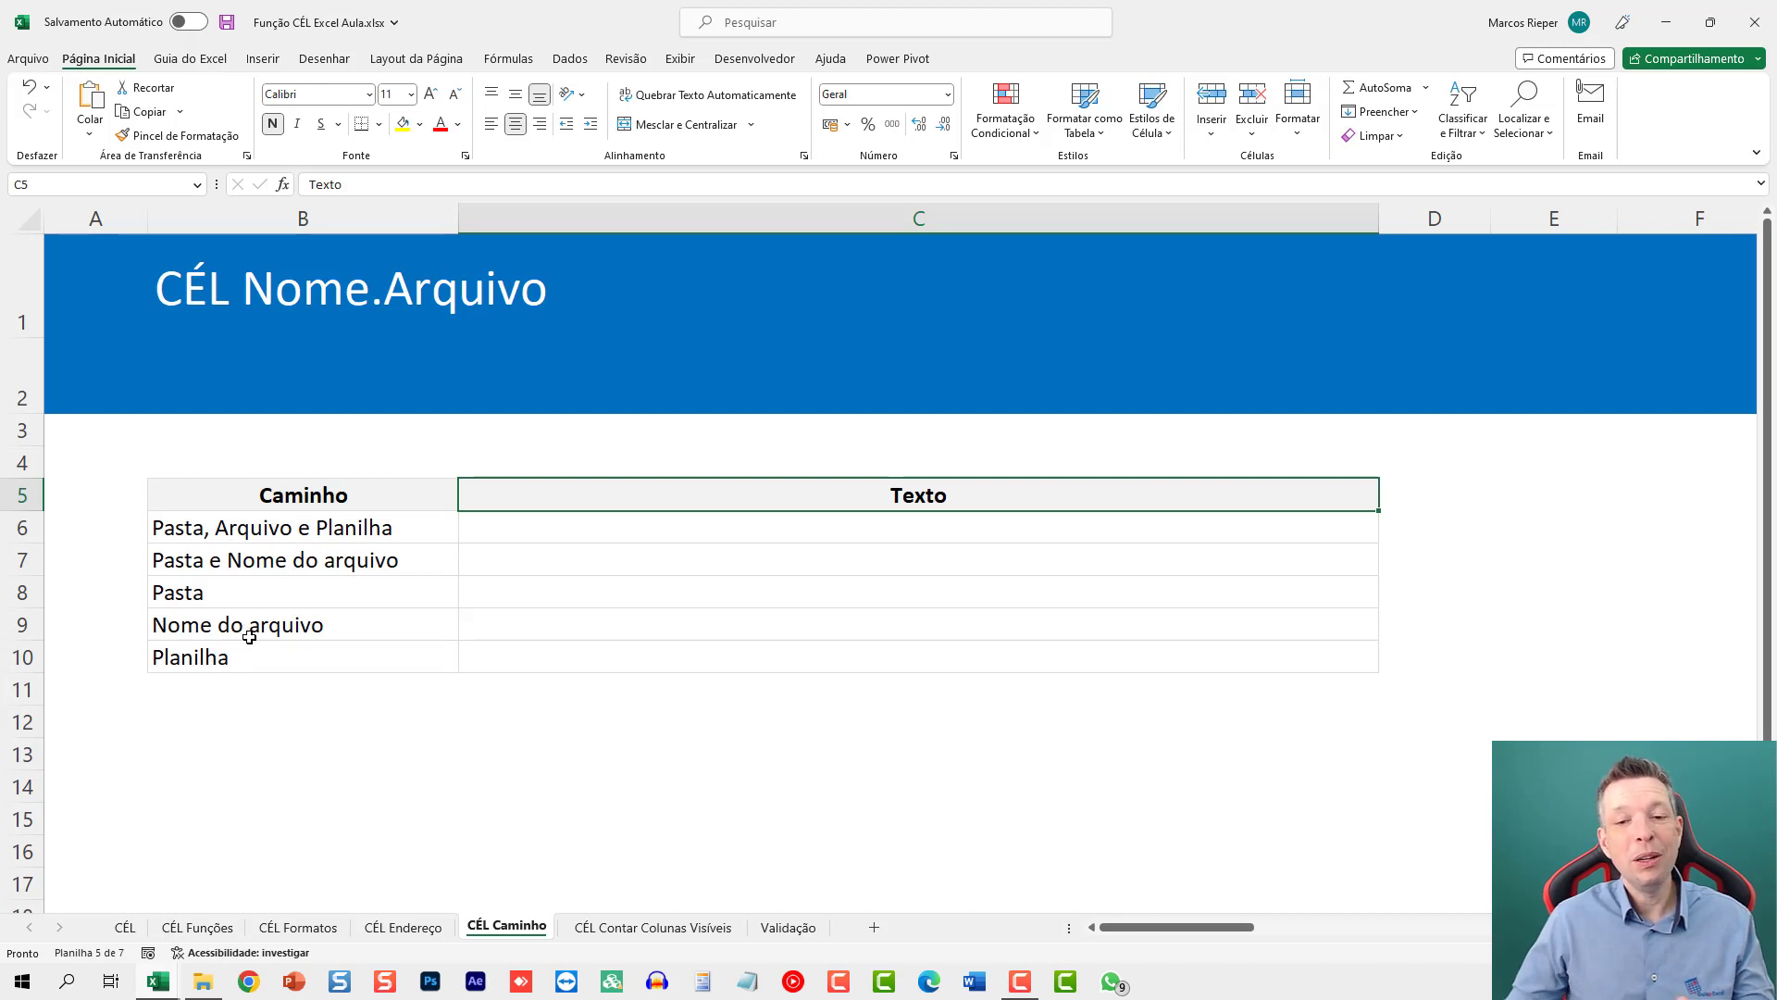
{"action": "left_click", "coordinate": [574, 527]}
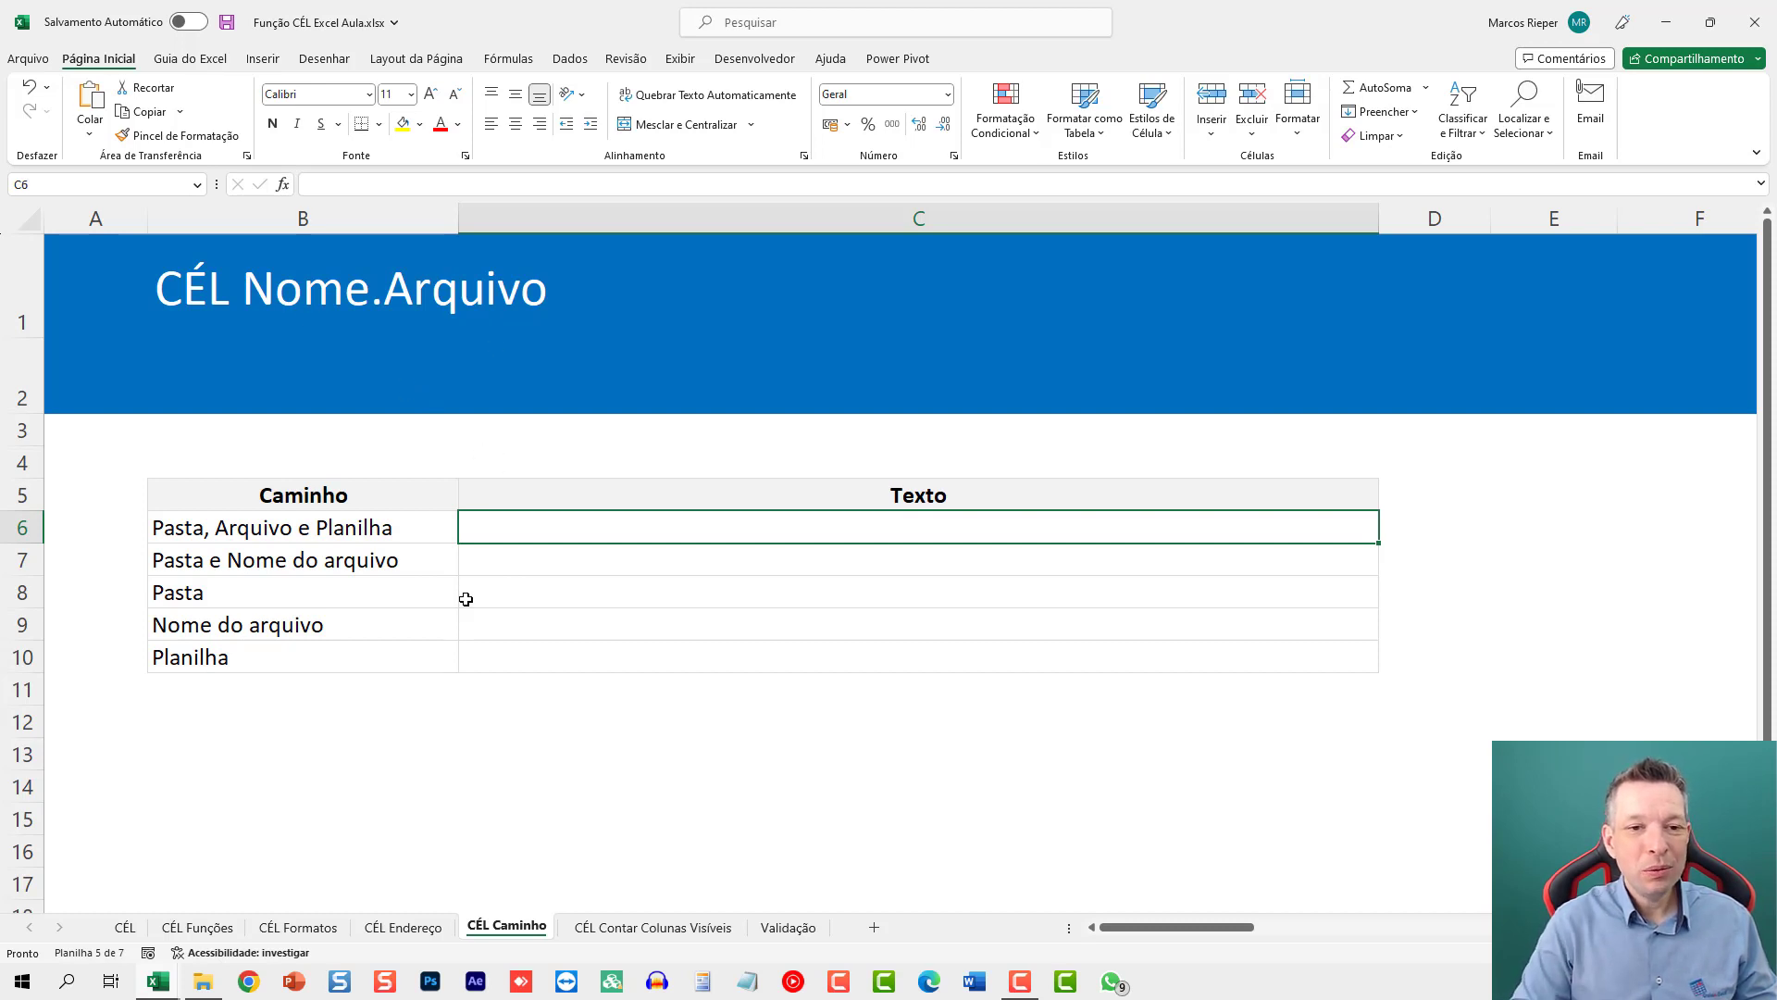
{"action": "type", "text": "="}
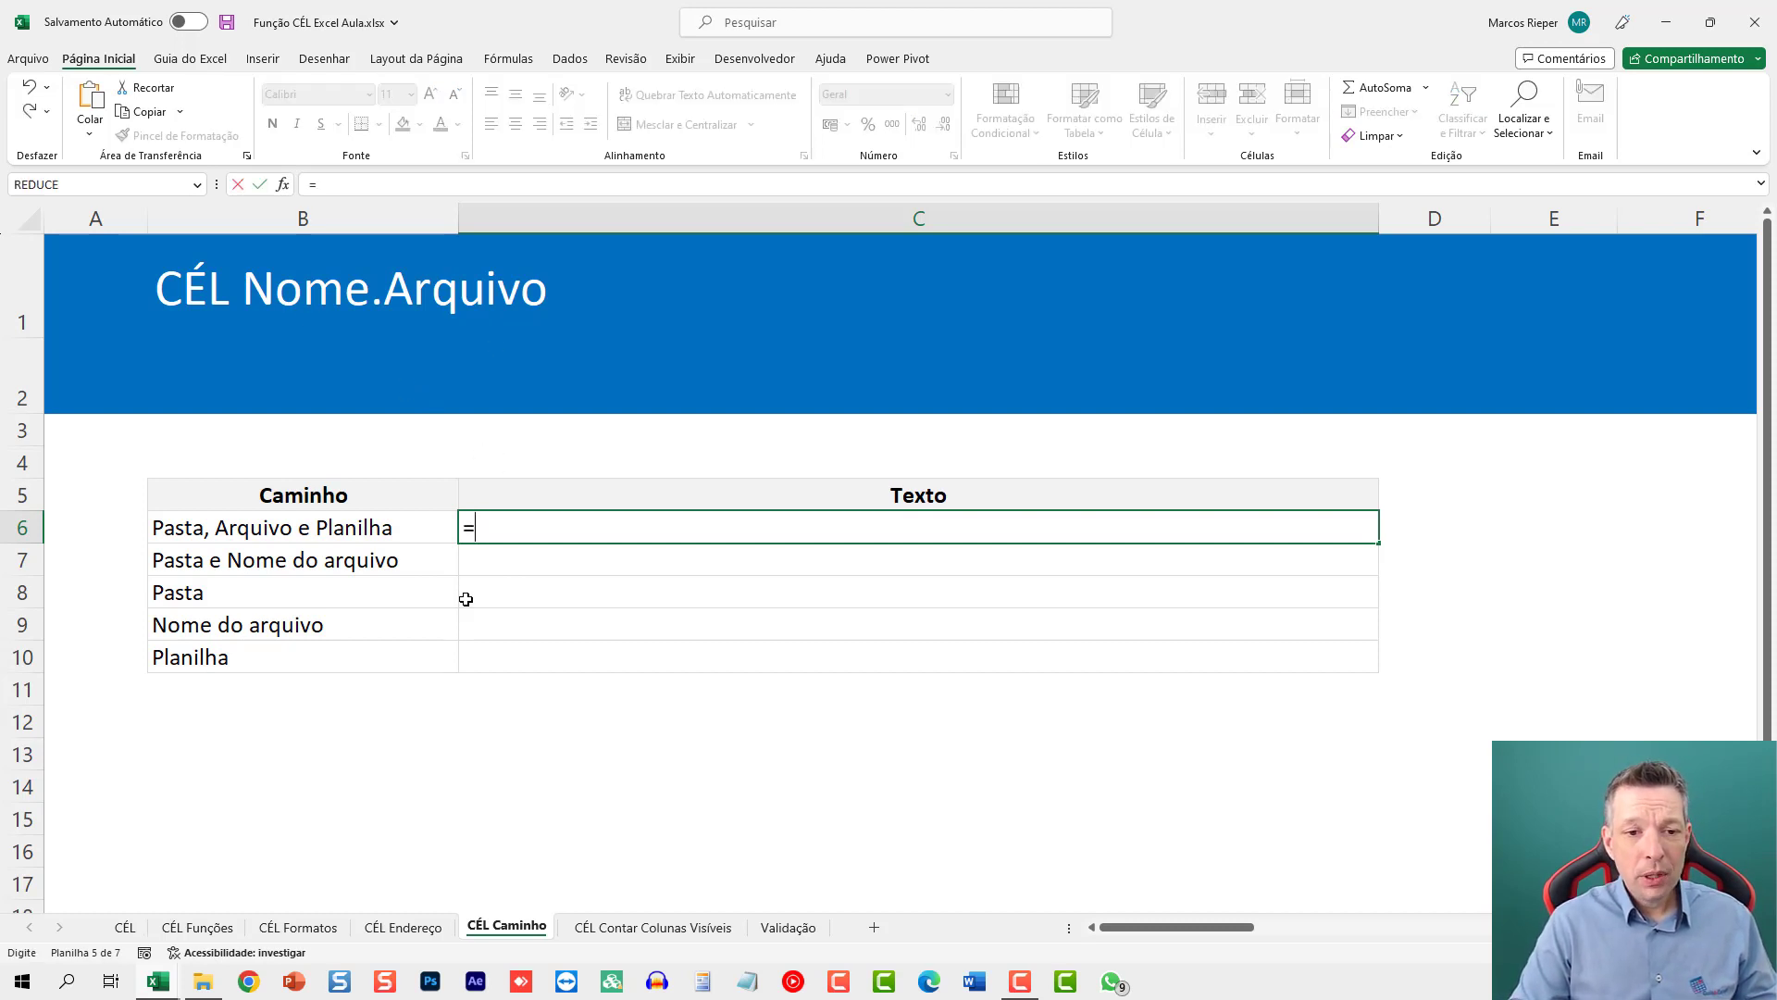
{"action": "type", "text": "cél(\"nome.arquivo\")"}
{"action": "key", "text": "Return"}
{"action": "key", "text": "Up"}
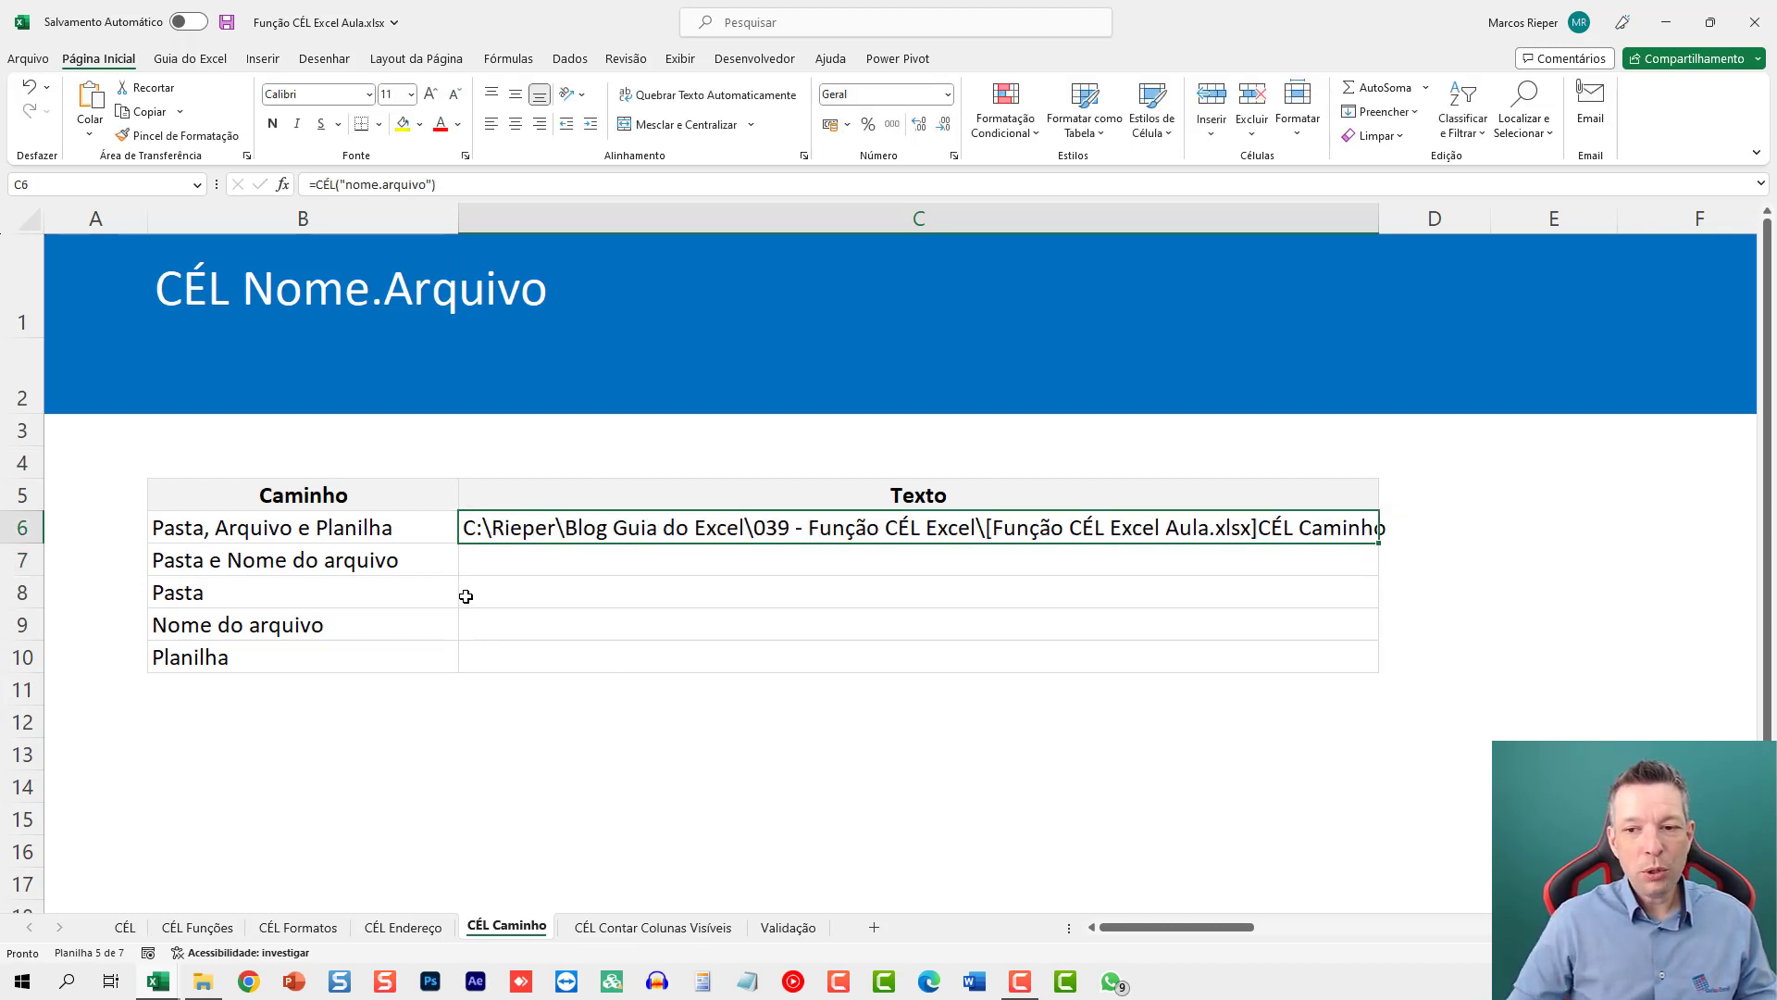
{"action": "left_click_drag", "start_coordinate": [1379, 218], "coordinate": [1423, 219]}
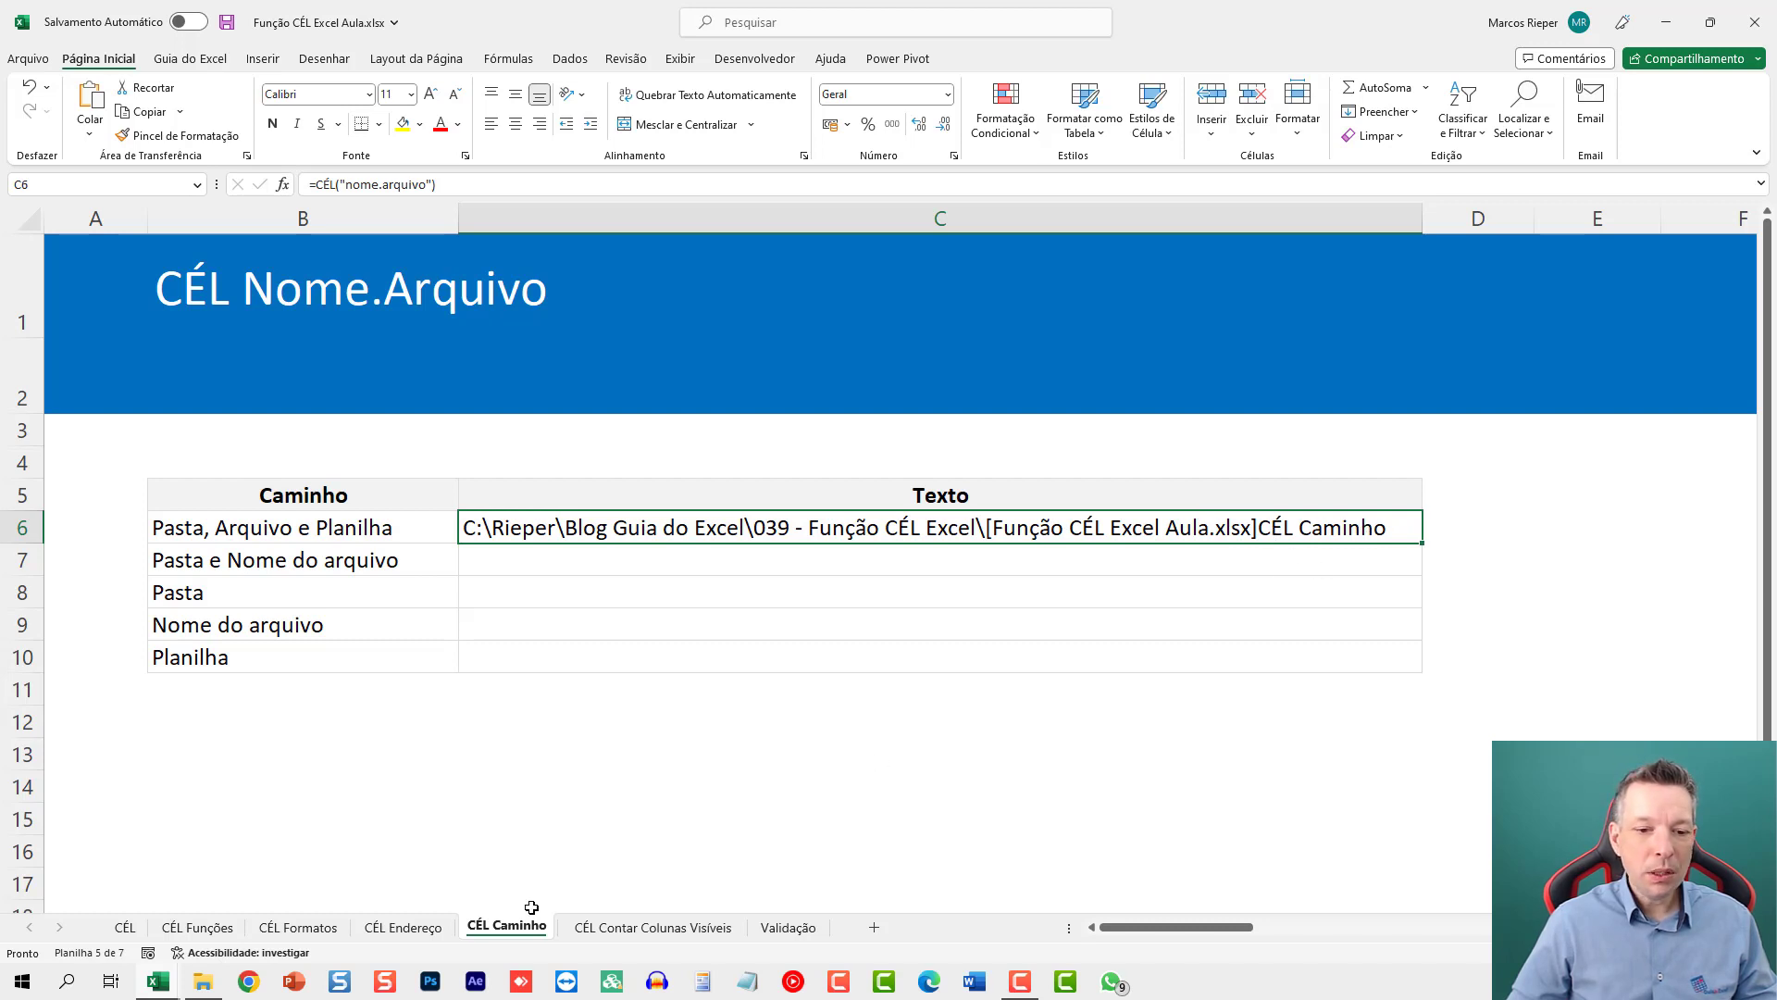
Step: Begin the formula =SUBSTITUIR(ESQUERDA(CÉL("nome.arquivo"); in C7 for the folder and file name
{"action": "key", "text": "Down"}
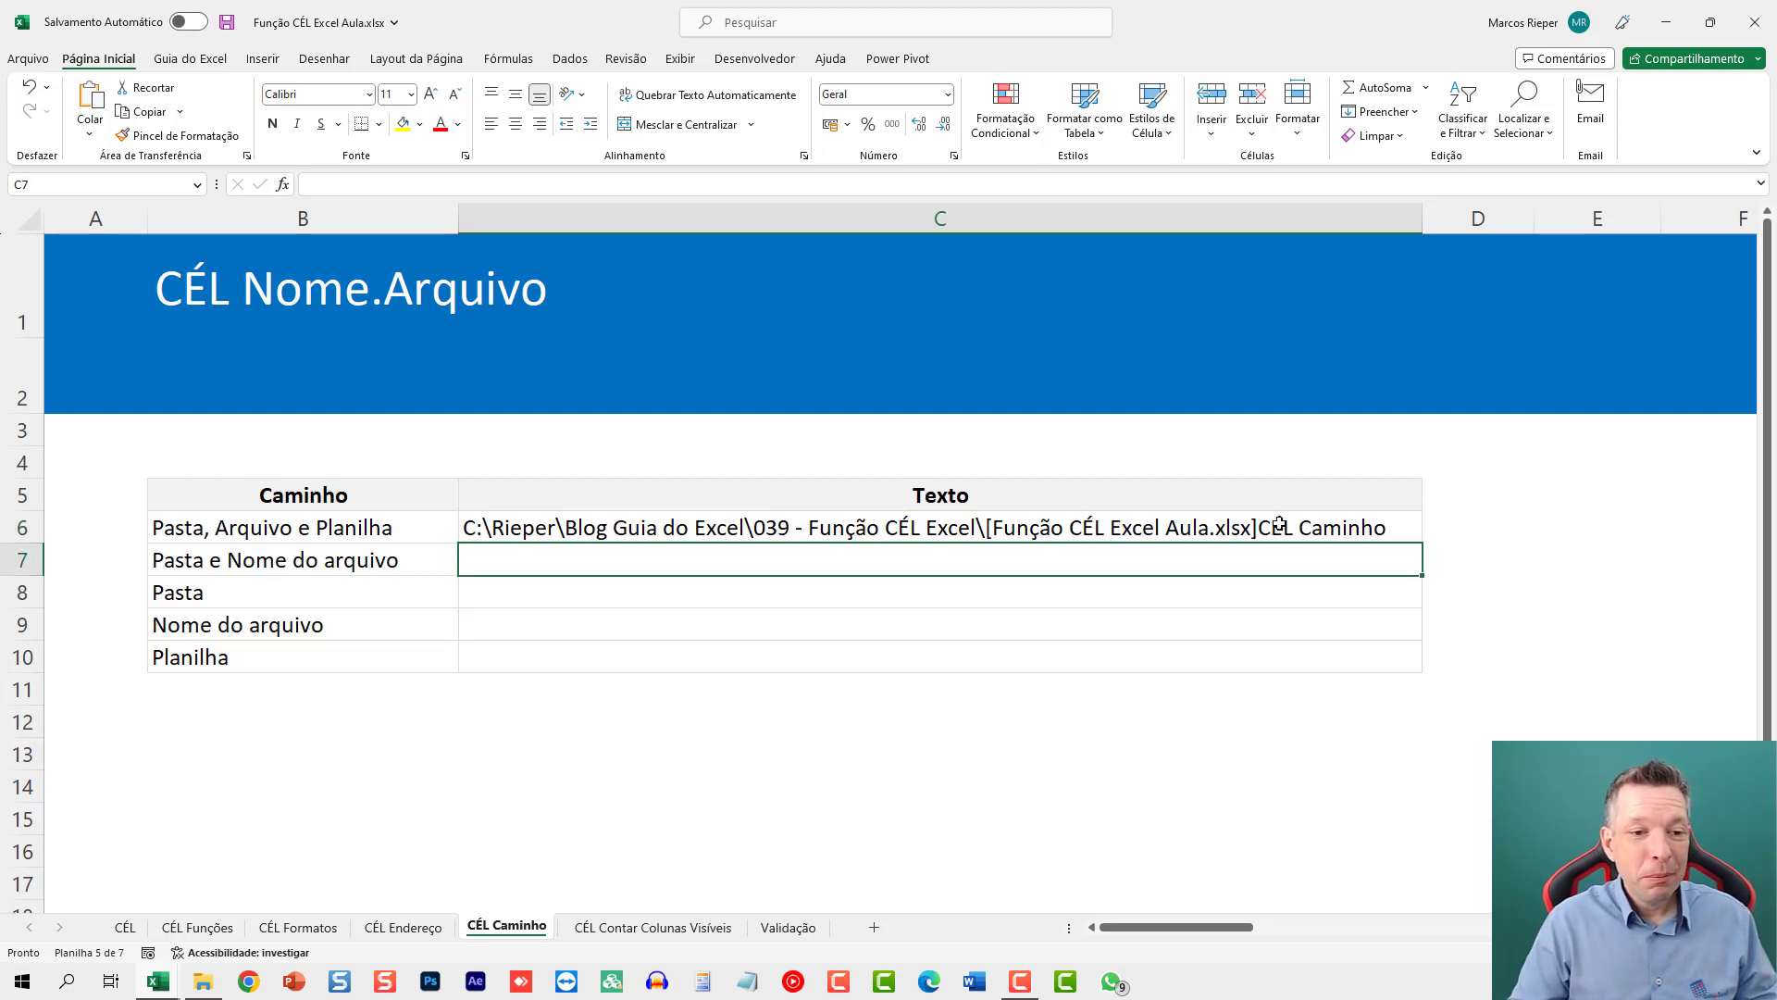
{"action": "type", "text": "="}
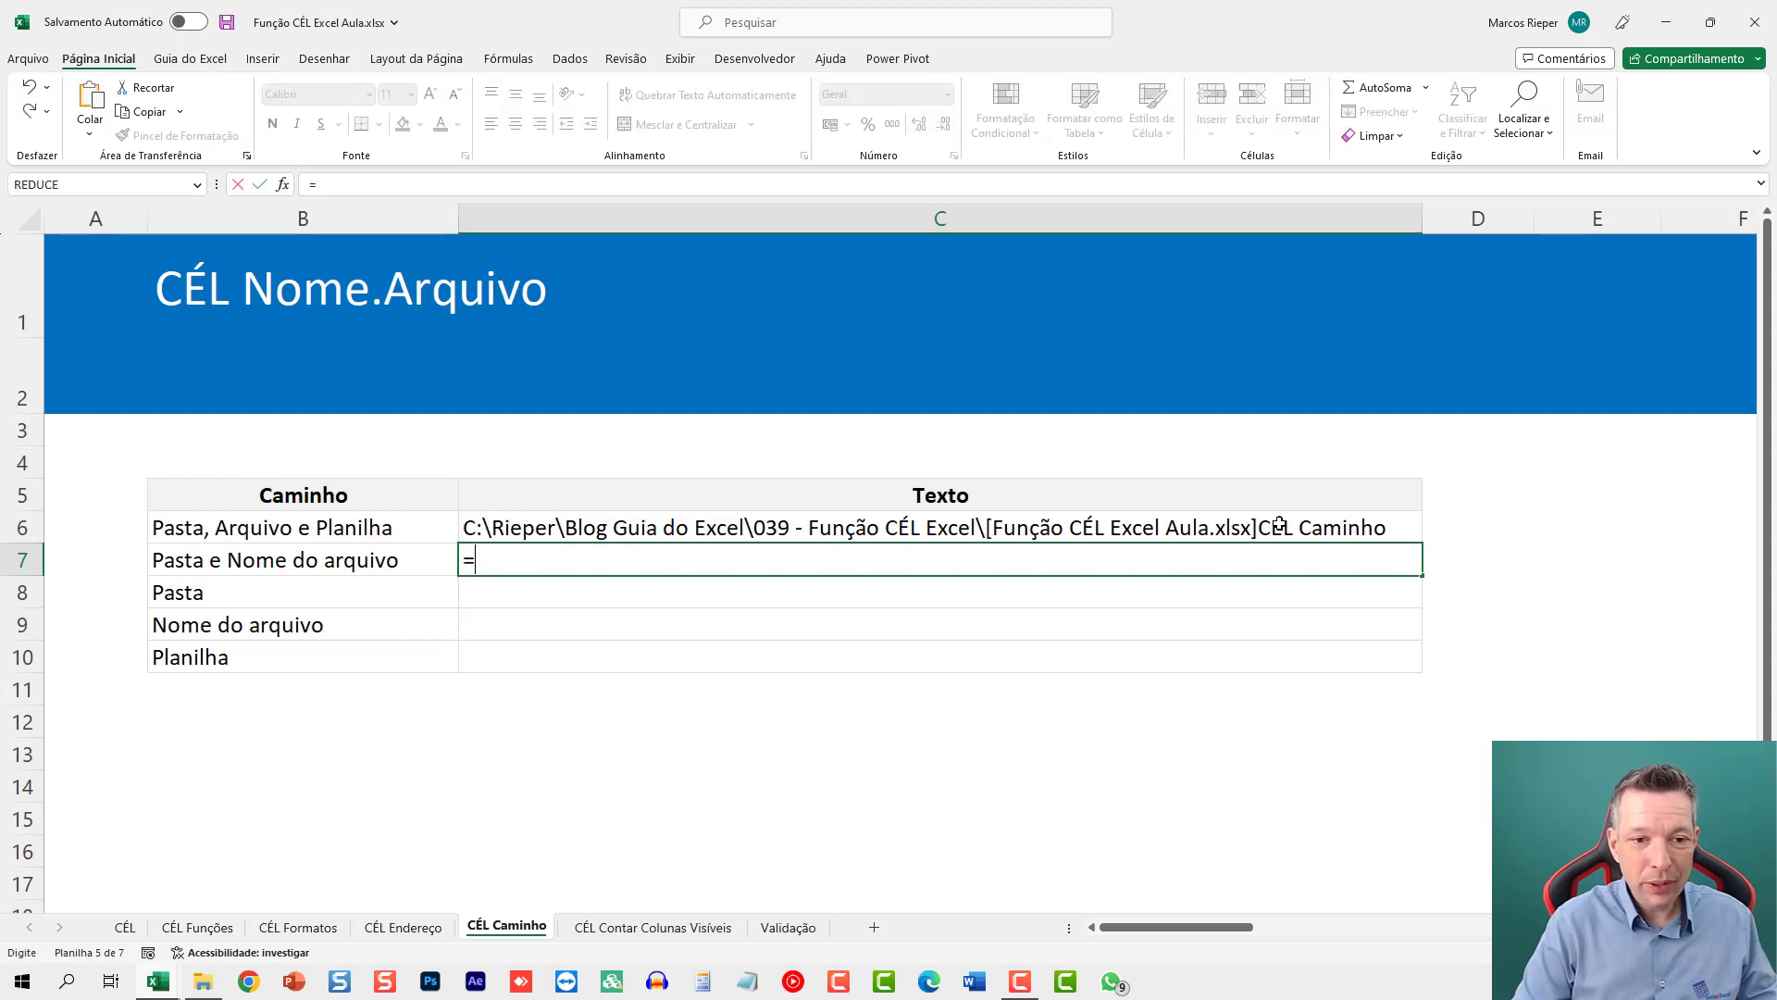
{"action": "type", "text": "SUBST"}
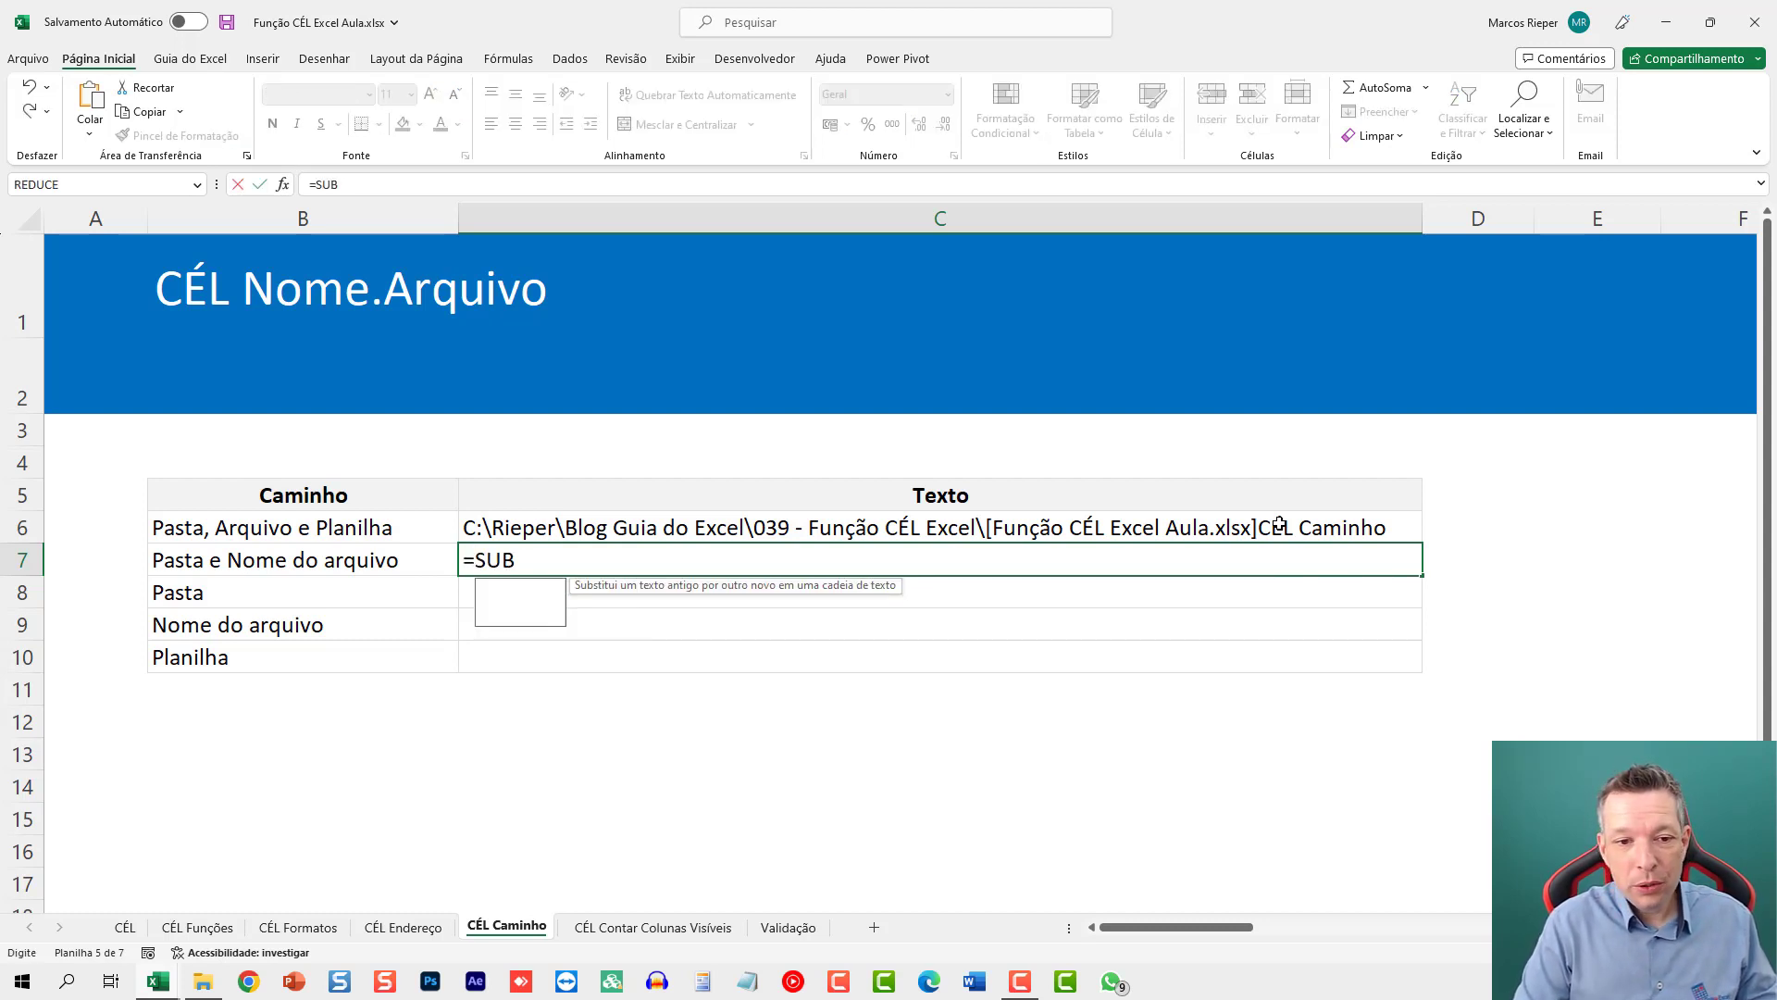
{"action": "key", "text": "BackSpace"}
{"action": "type", "text": "TITUIR"}
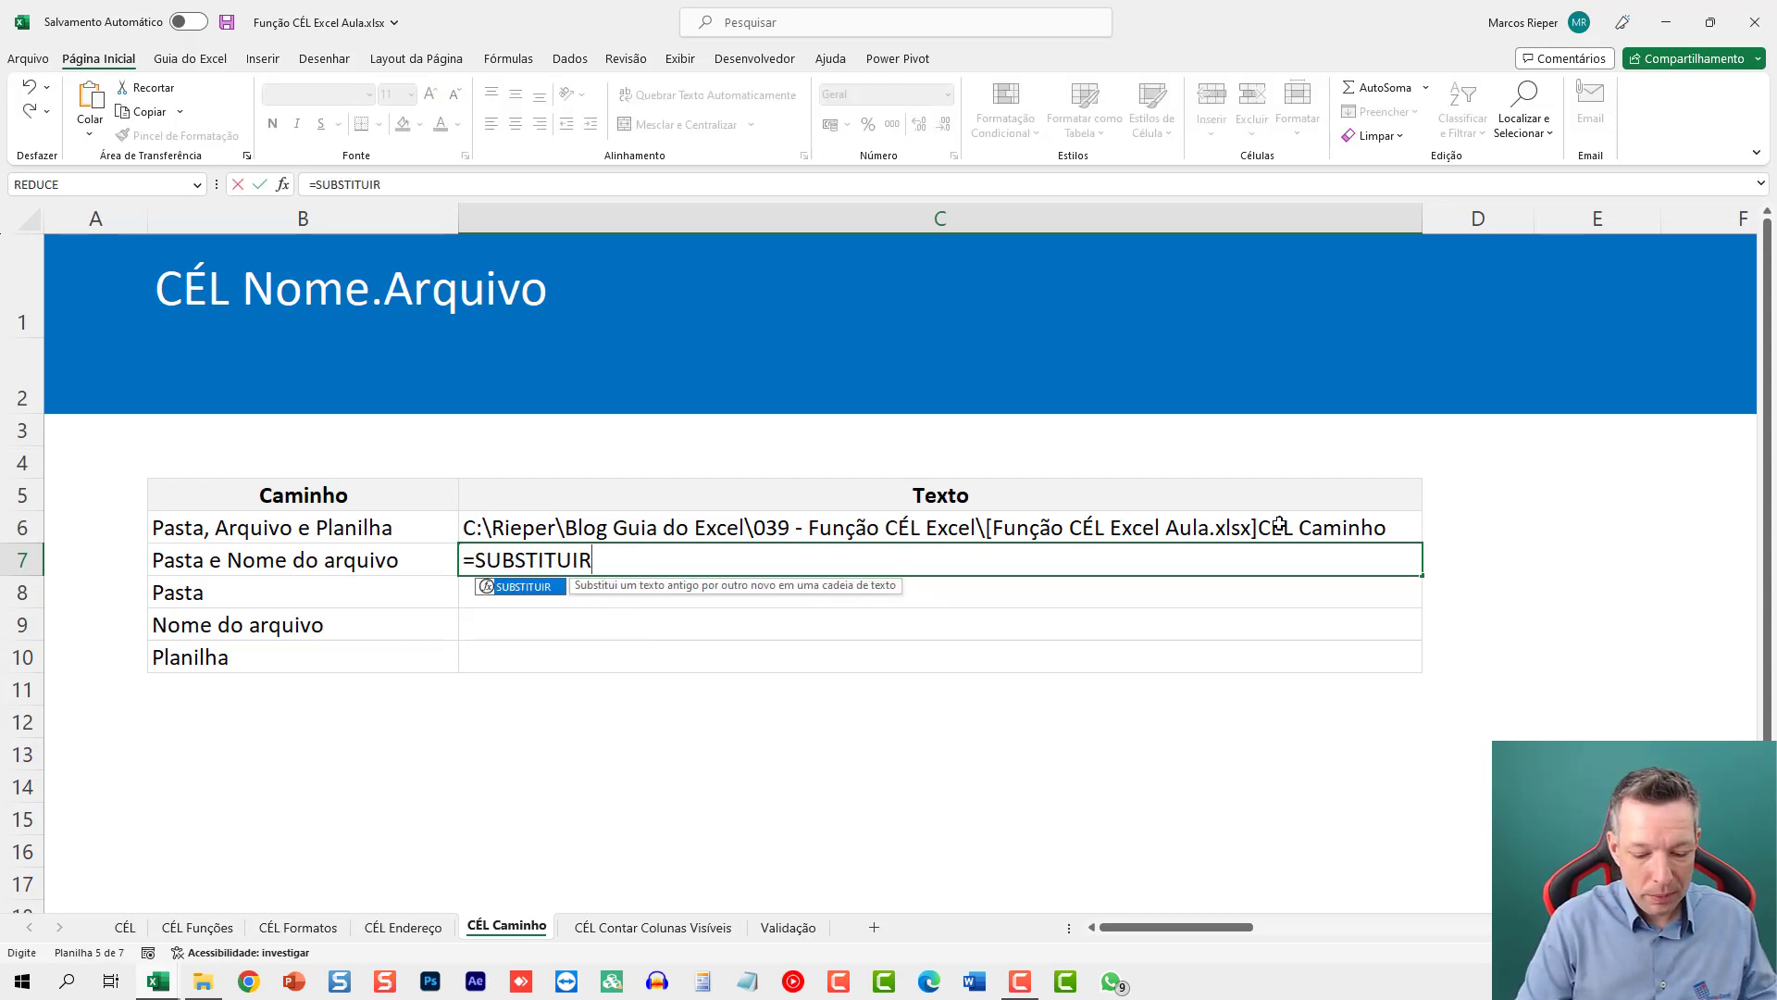
{"action": "type", "text": "(ESQUER"}
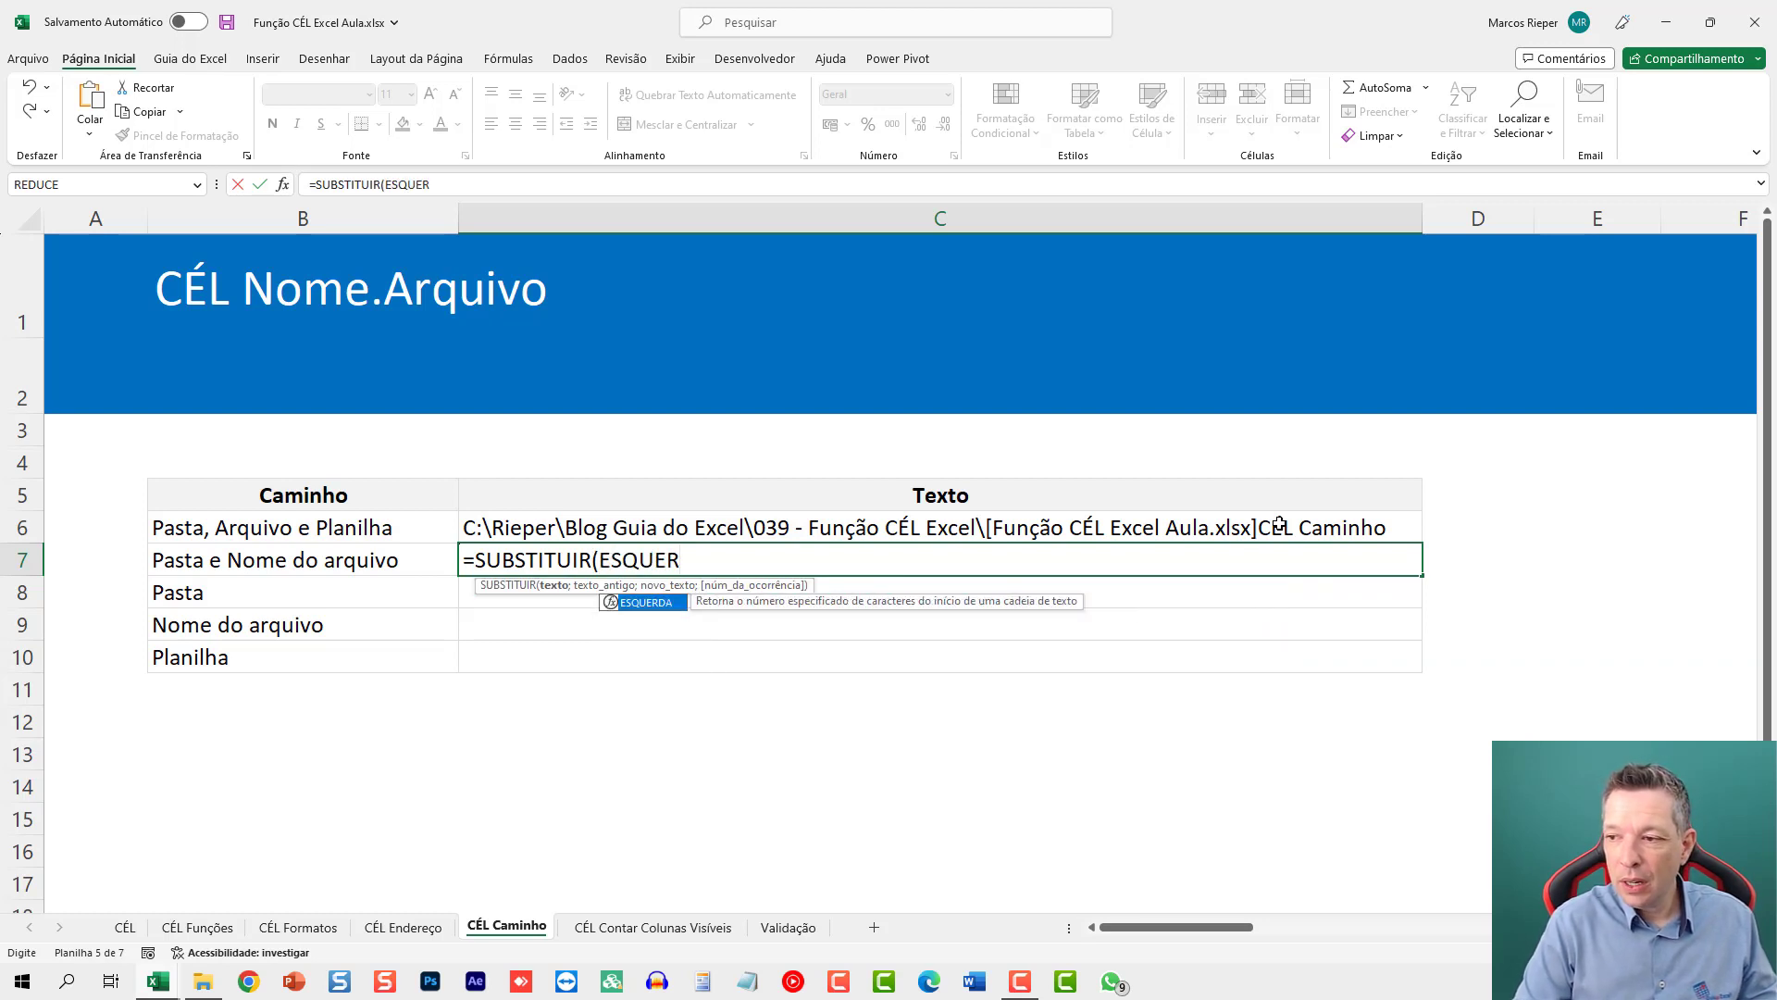
{"action": "type", "text": "DA(CÉL."}
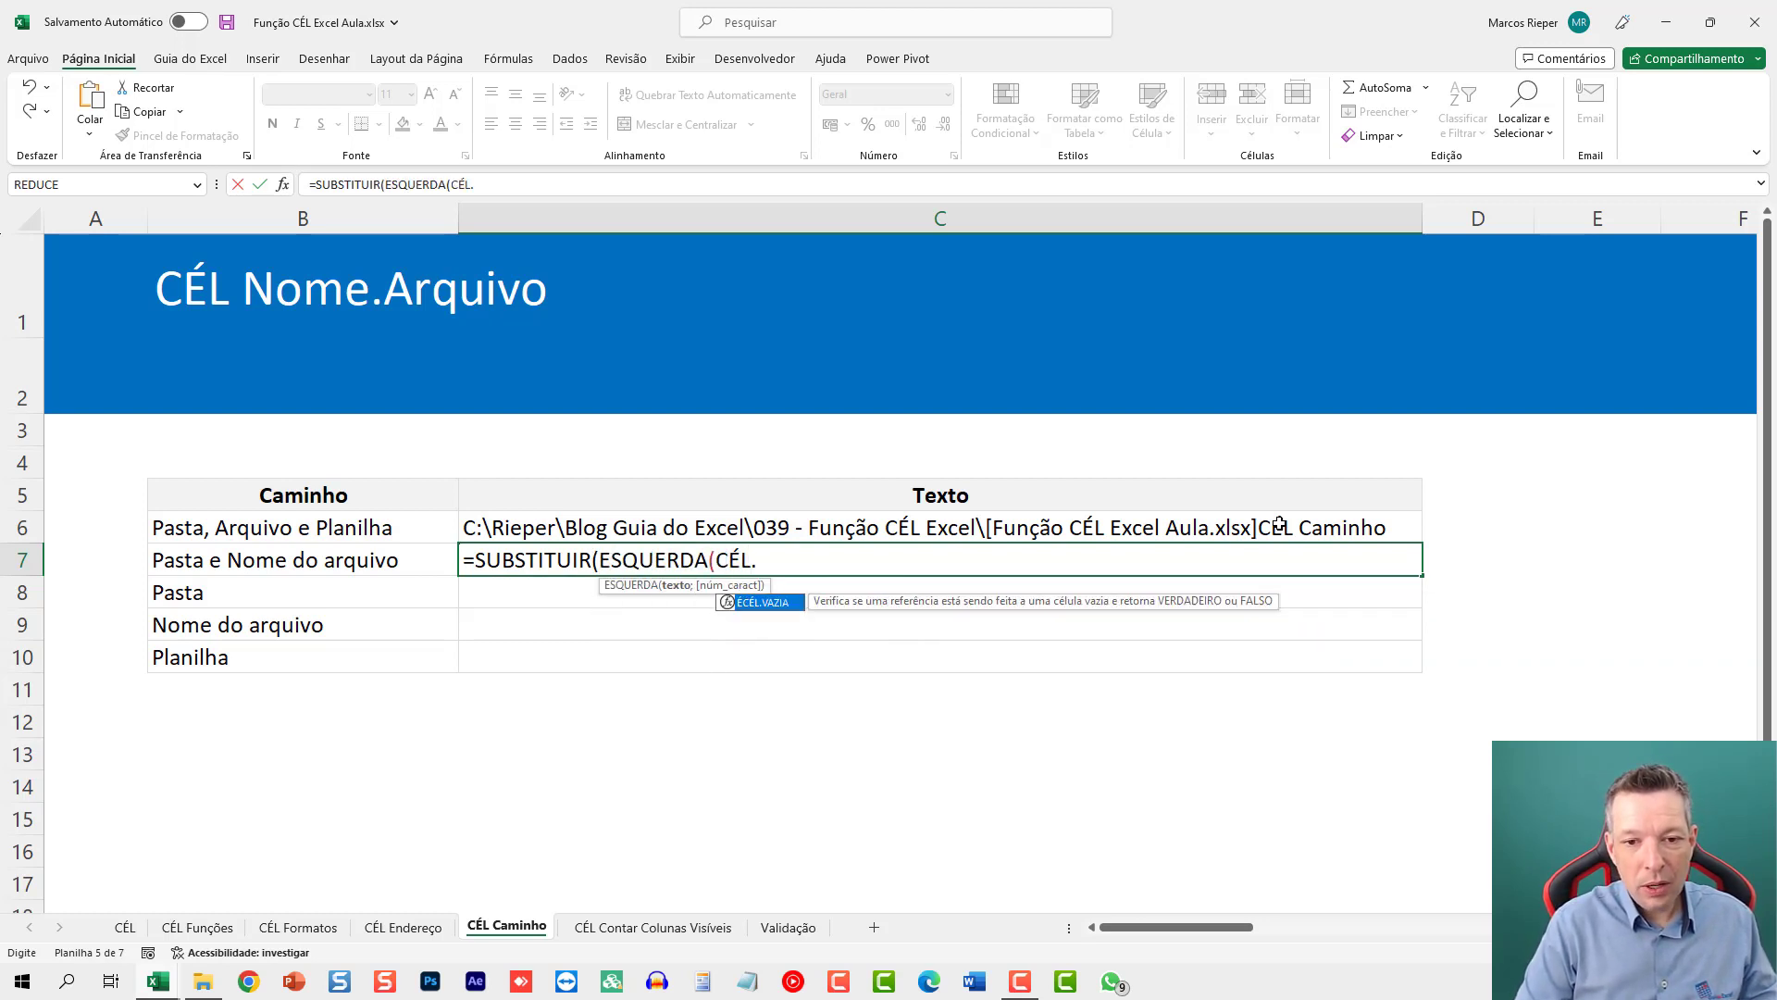
{"action": "key", "text": "BackSpace"}
{"action": "type", "text": "("}
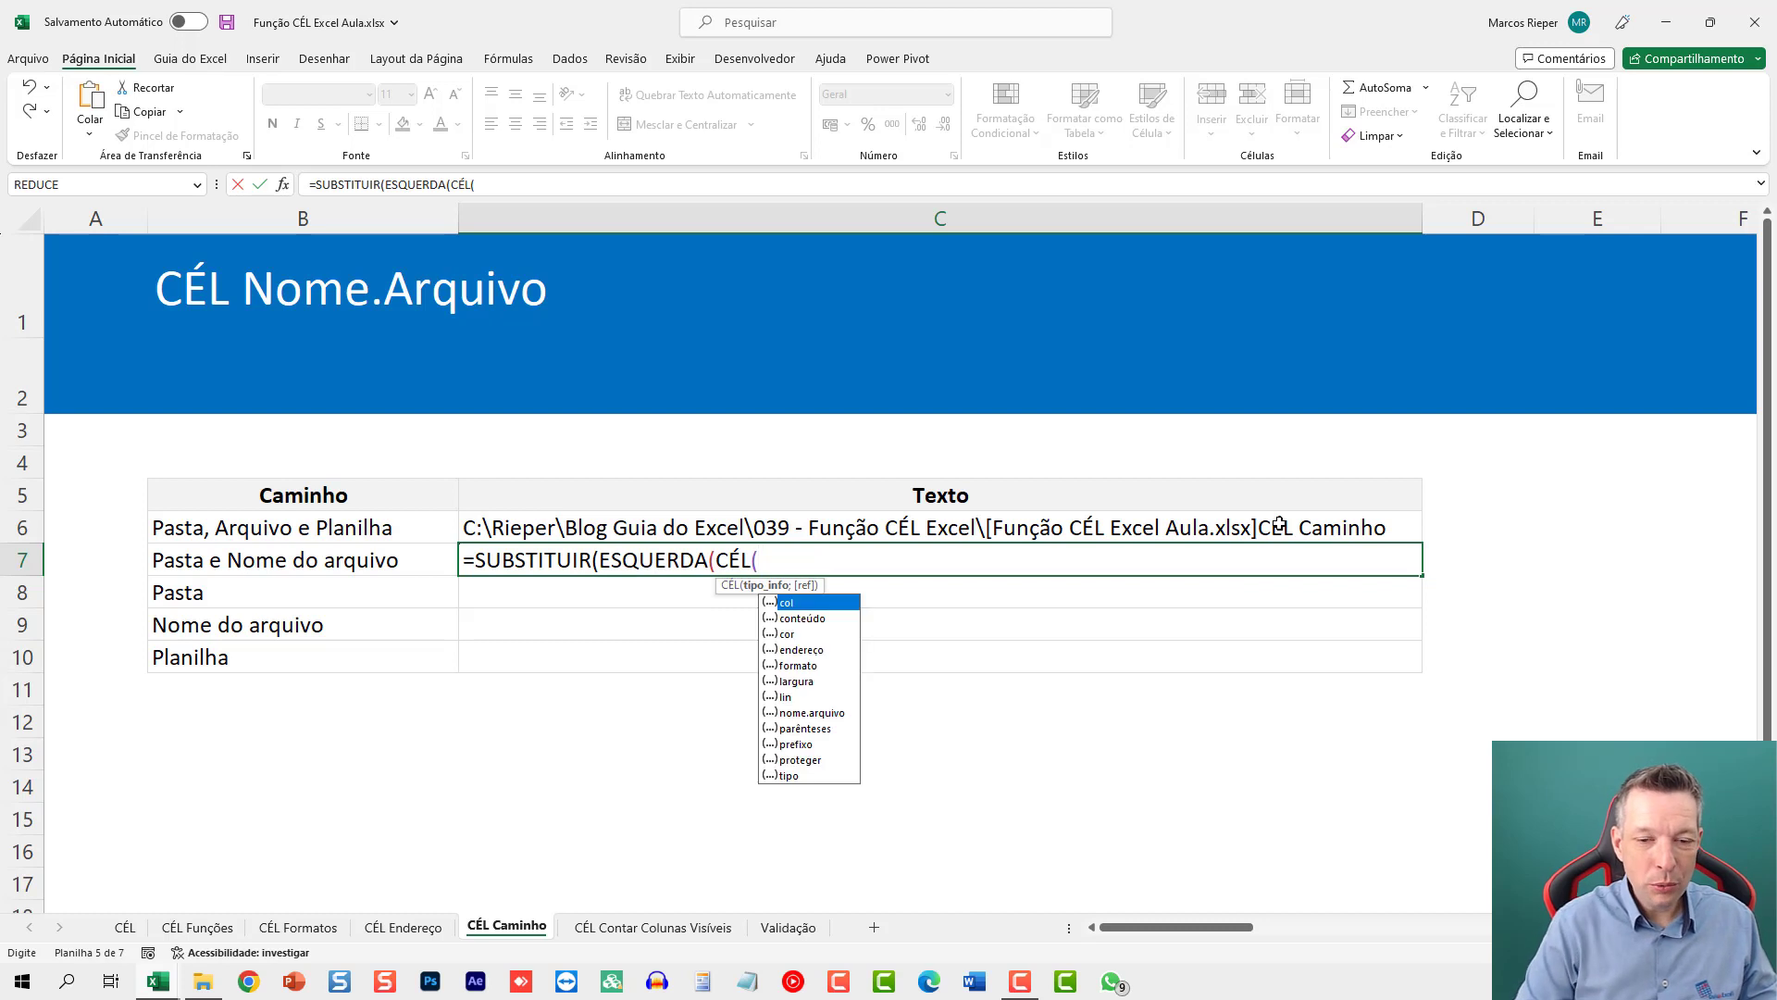
{"action": "type", "text": "\"nome.arquivo\");"}
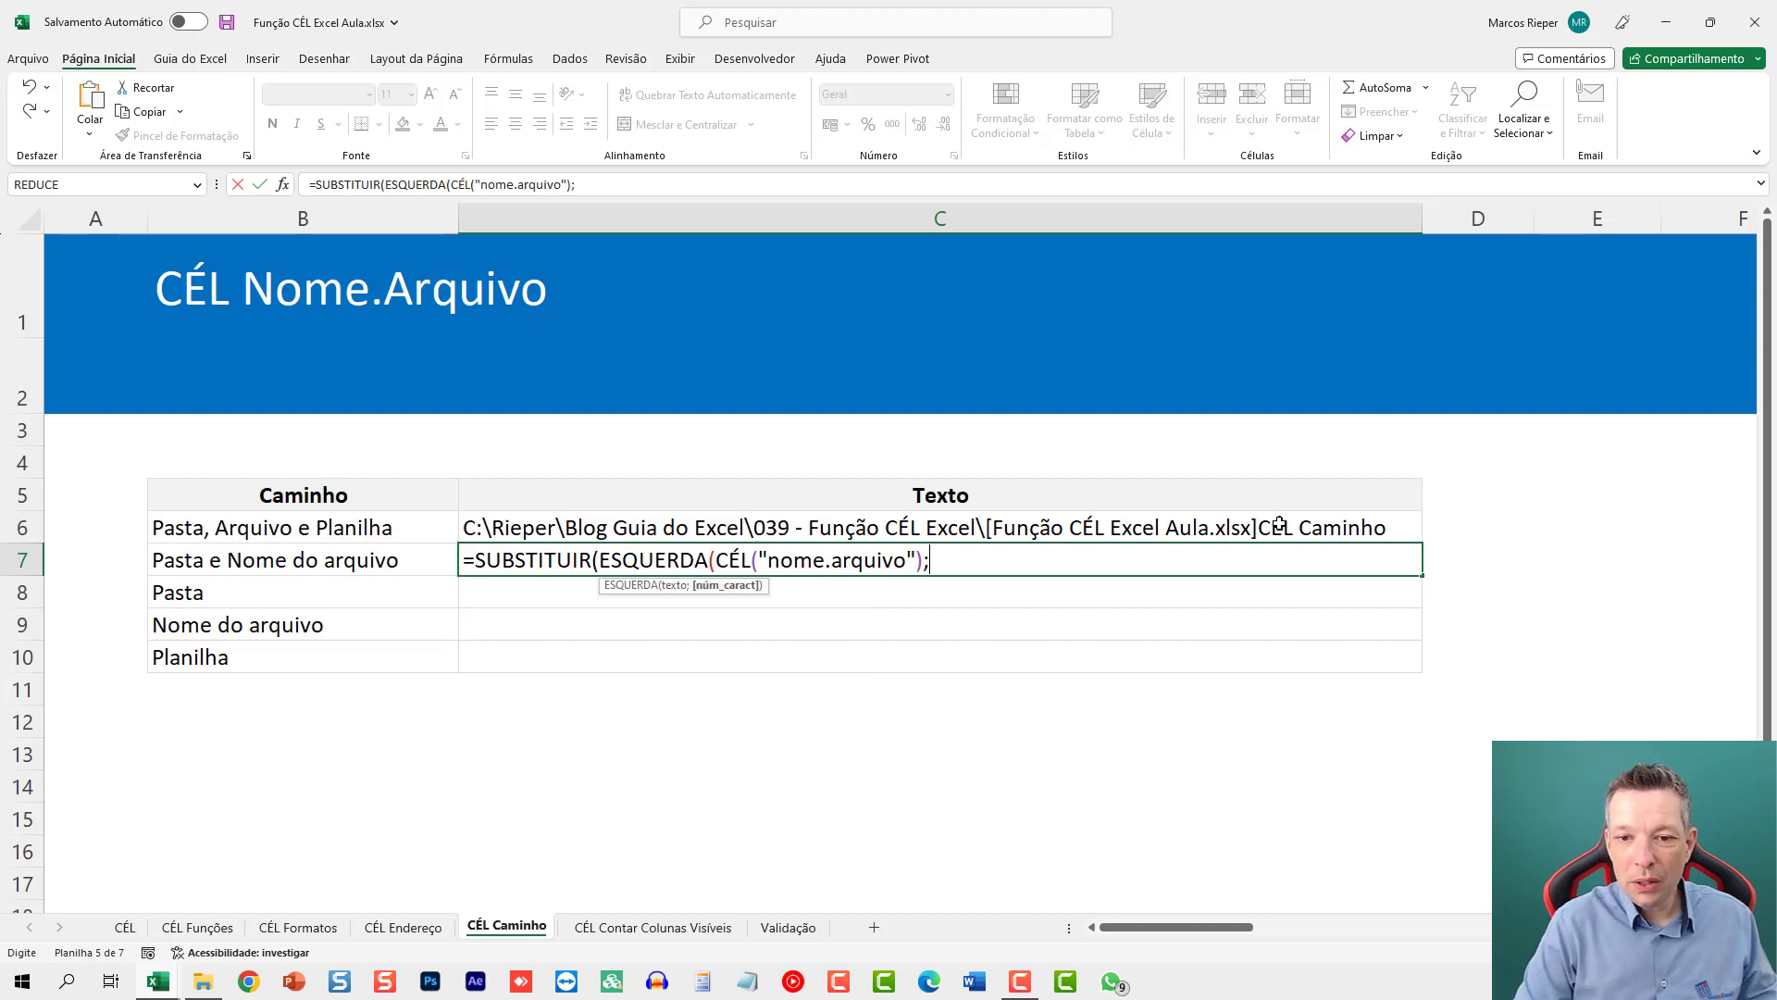
Step: Set the character count of ESQUERDA in C7 to LOCALIZAR("]";CÉL("nome.arquivo"))-1
{"action": "type", "text": "LOCALIZAR(\"["}
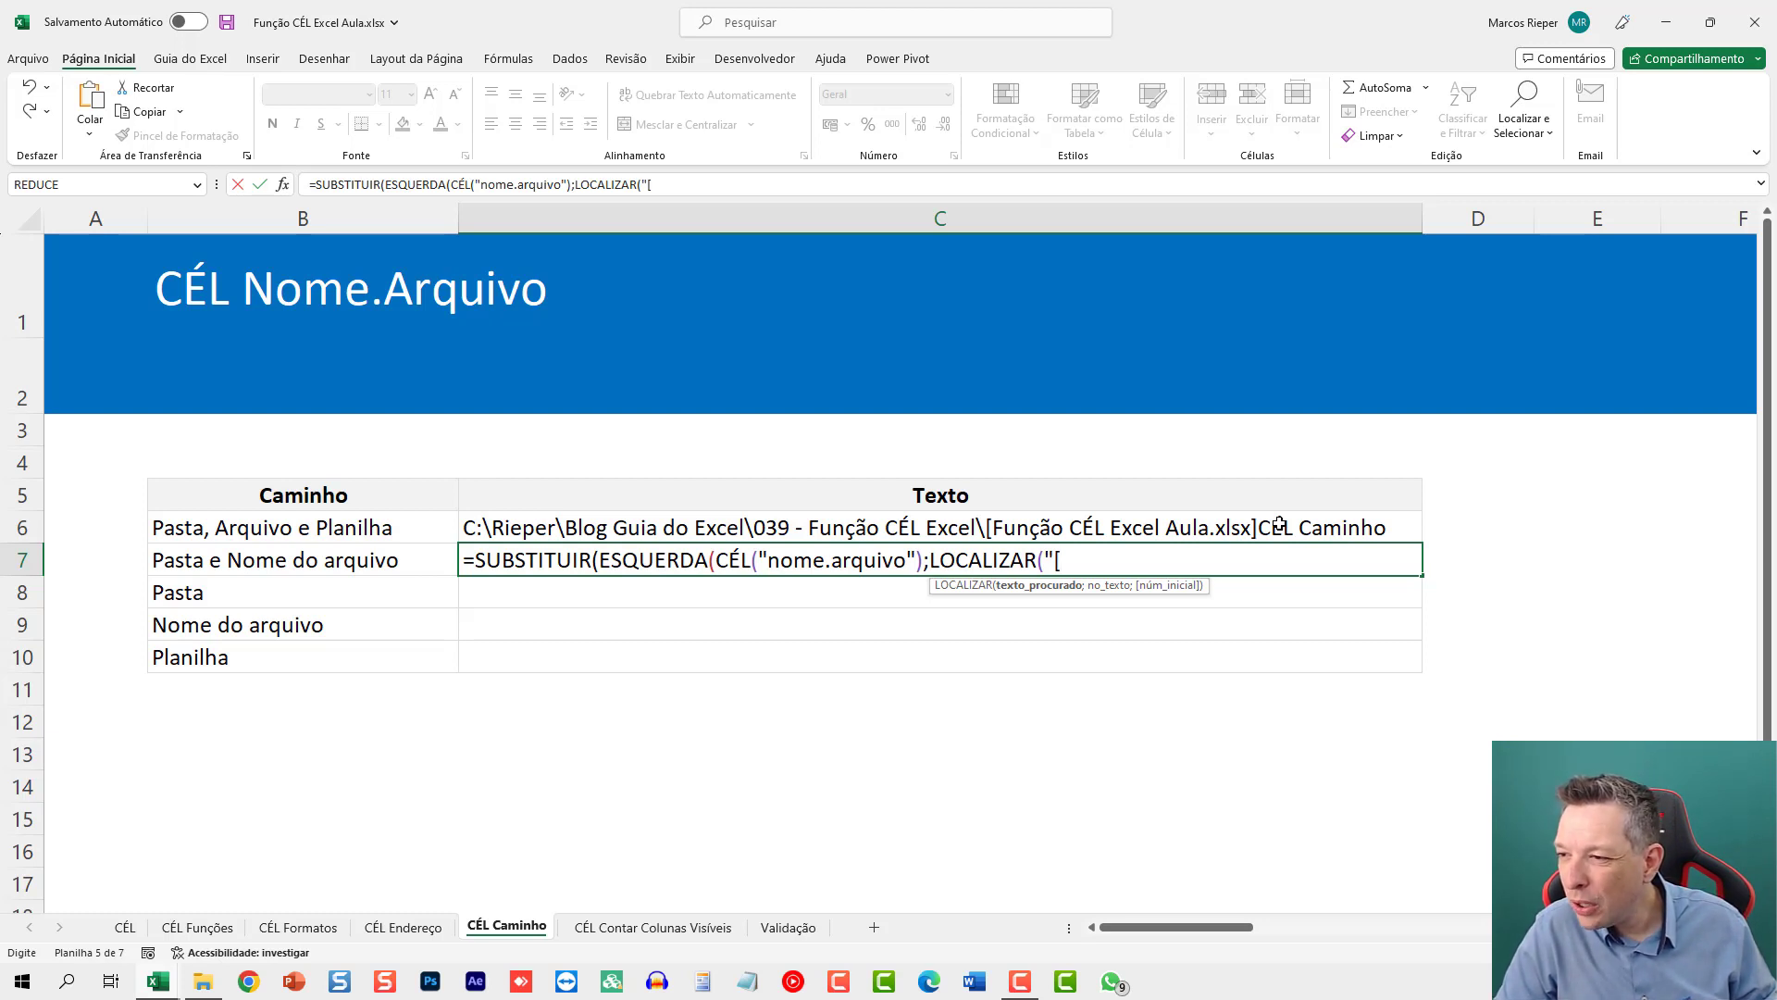
{"action": "key", "text": "BackSpace"}
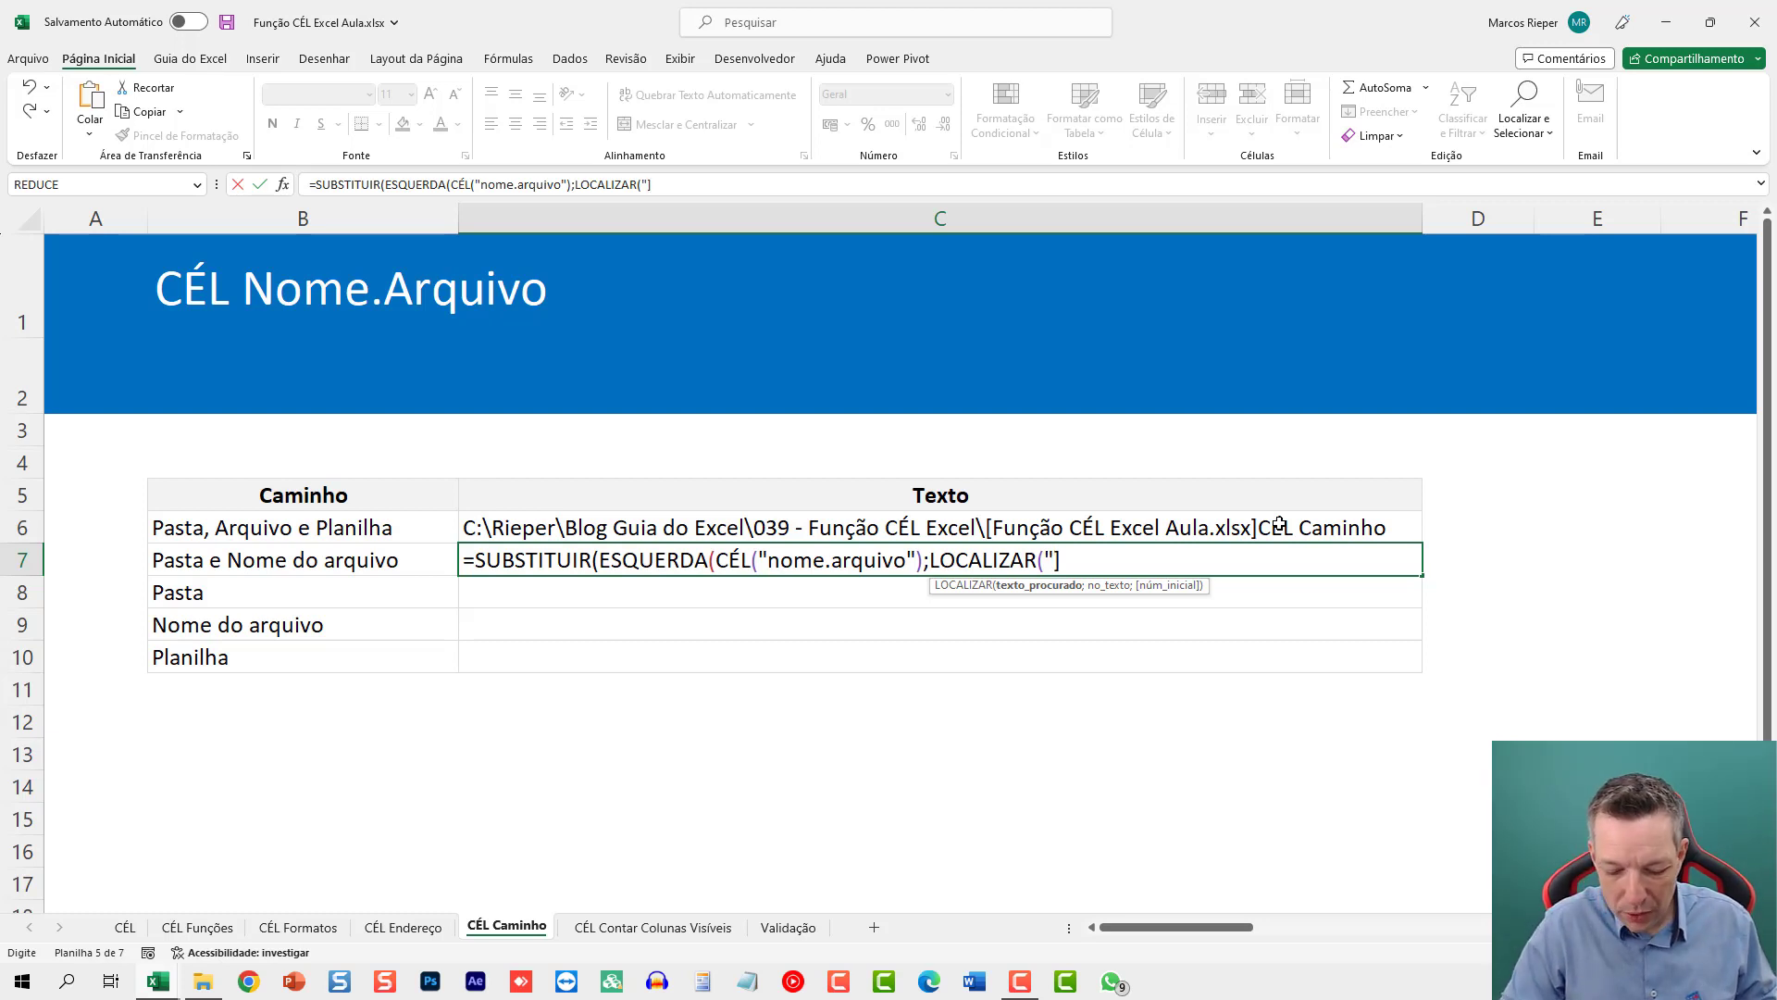
{"action": "type", "text": ";CÉL"}
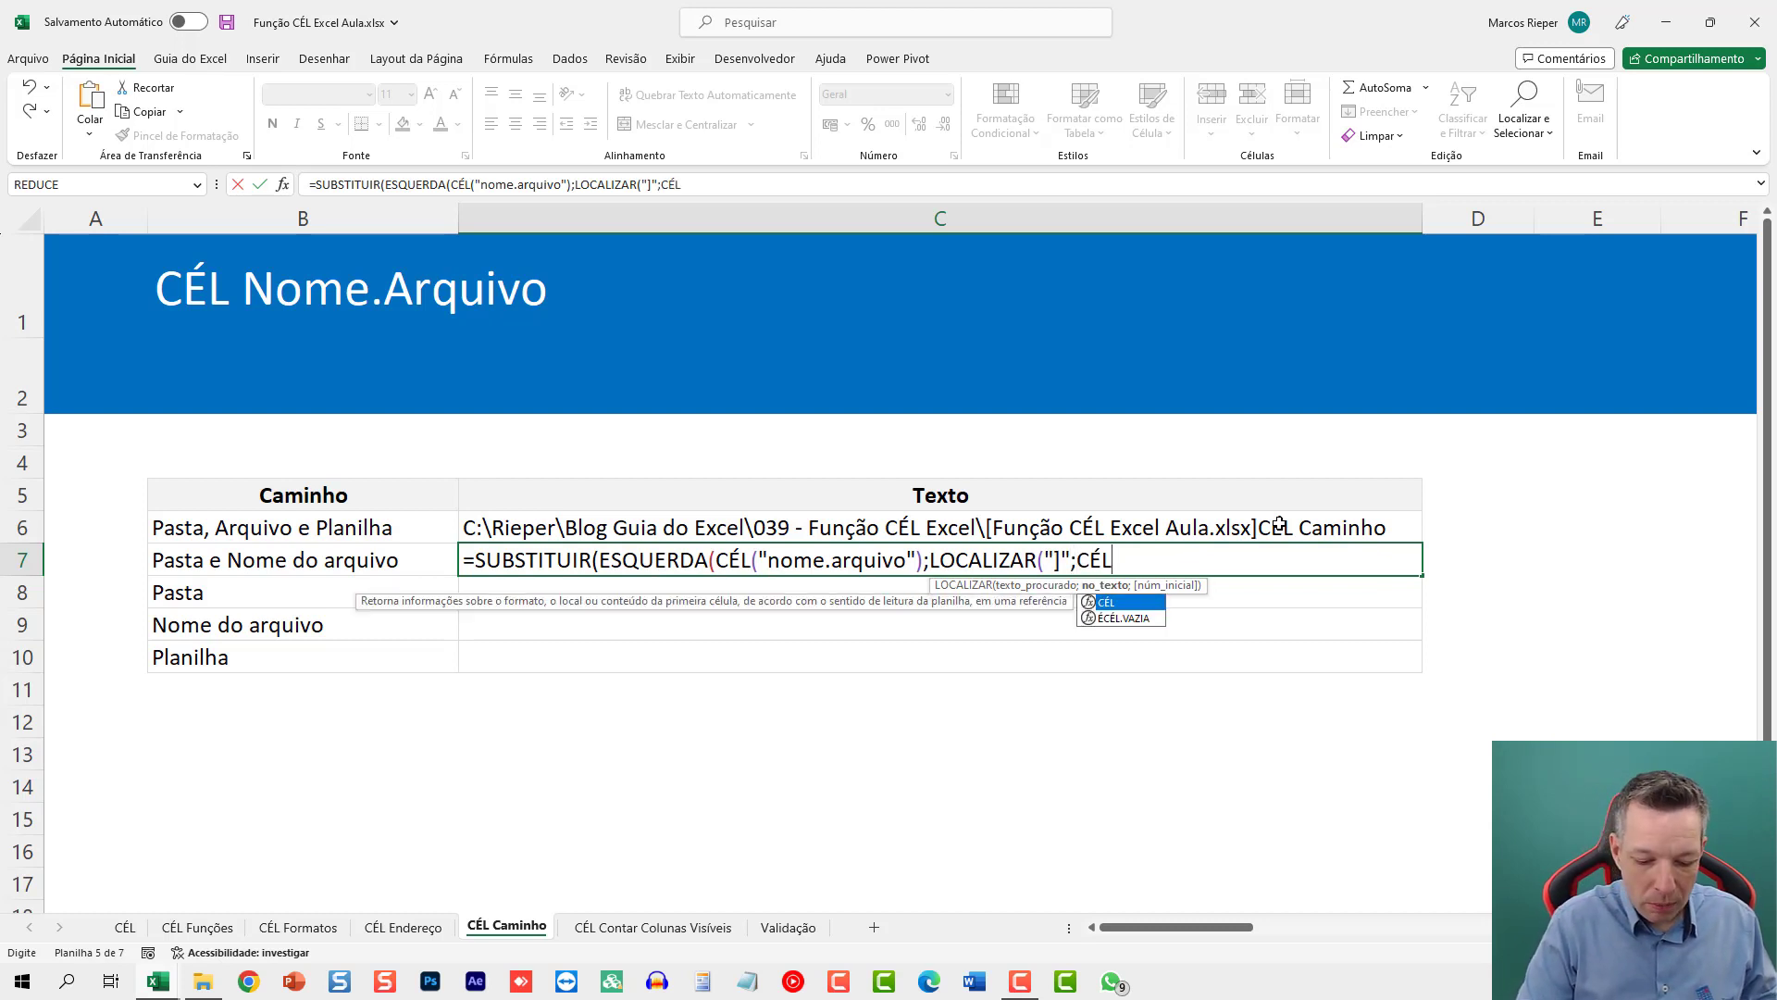
{"action": "type", "text": "(\"nome.arquivo"}
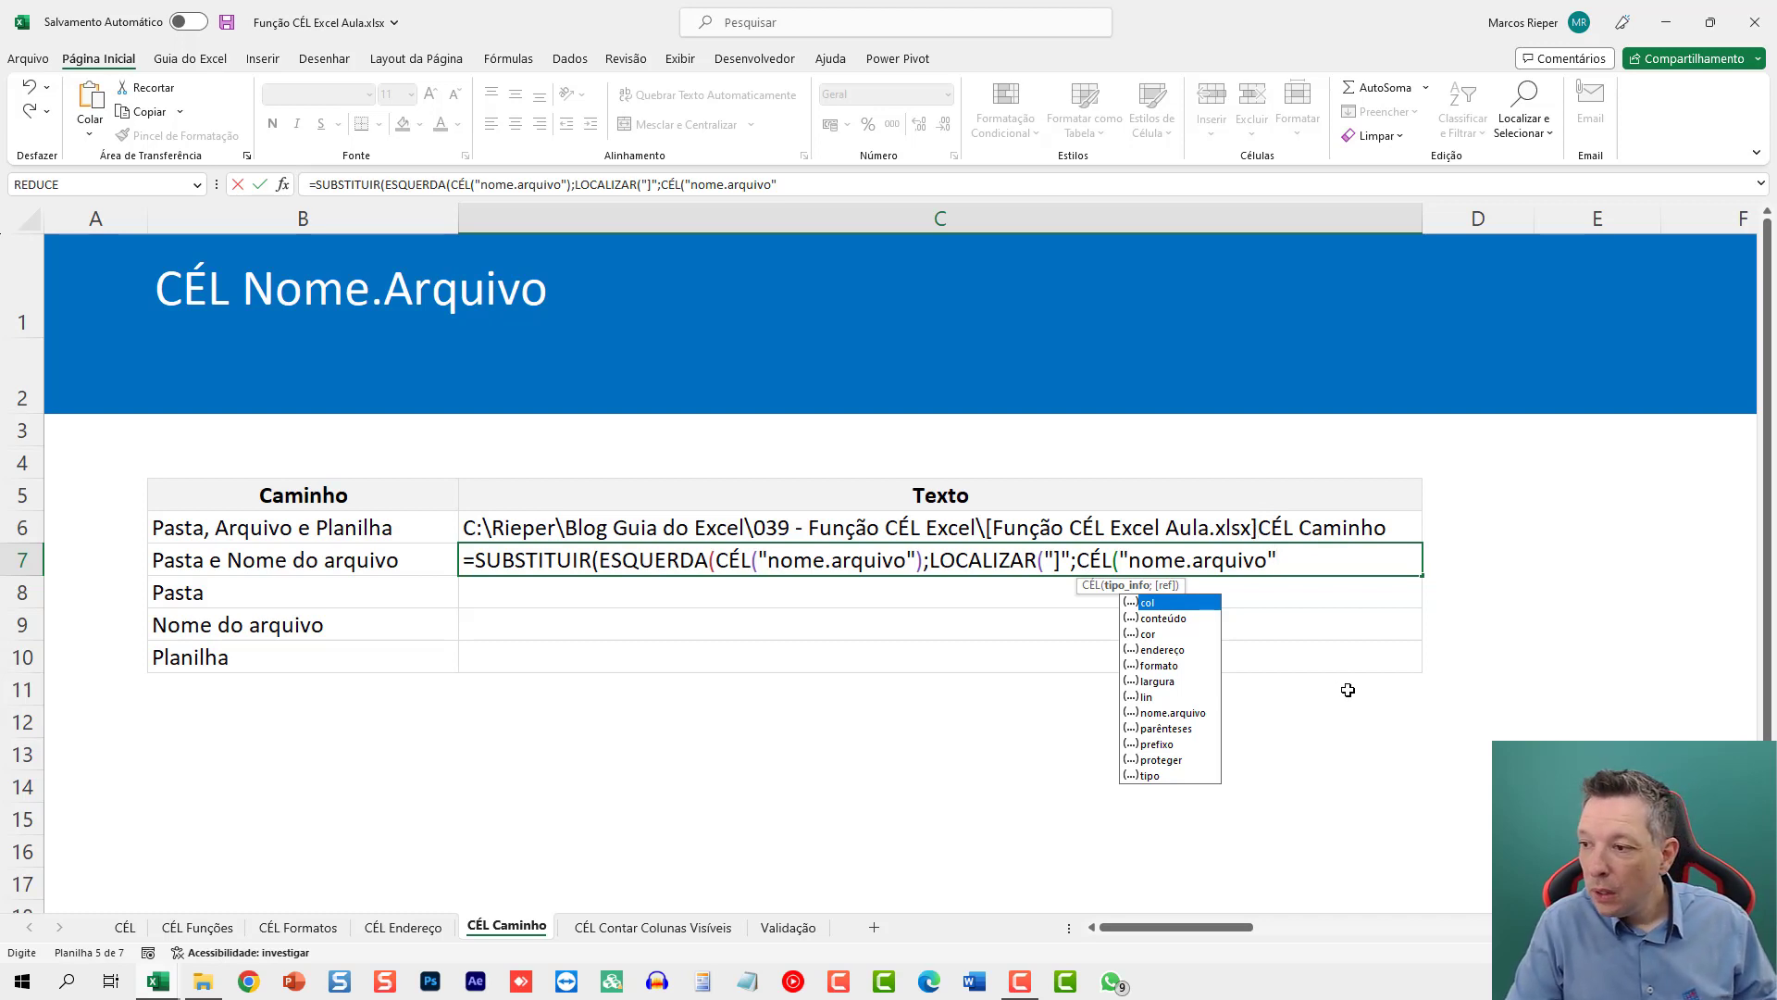
{"action": "type", "text": "))"}
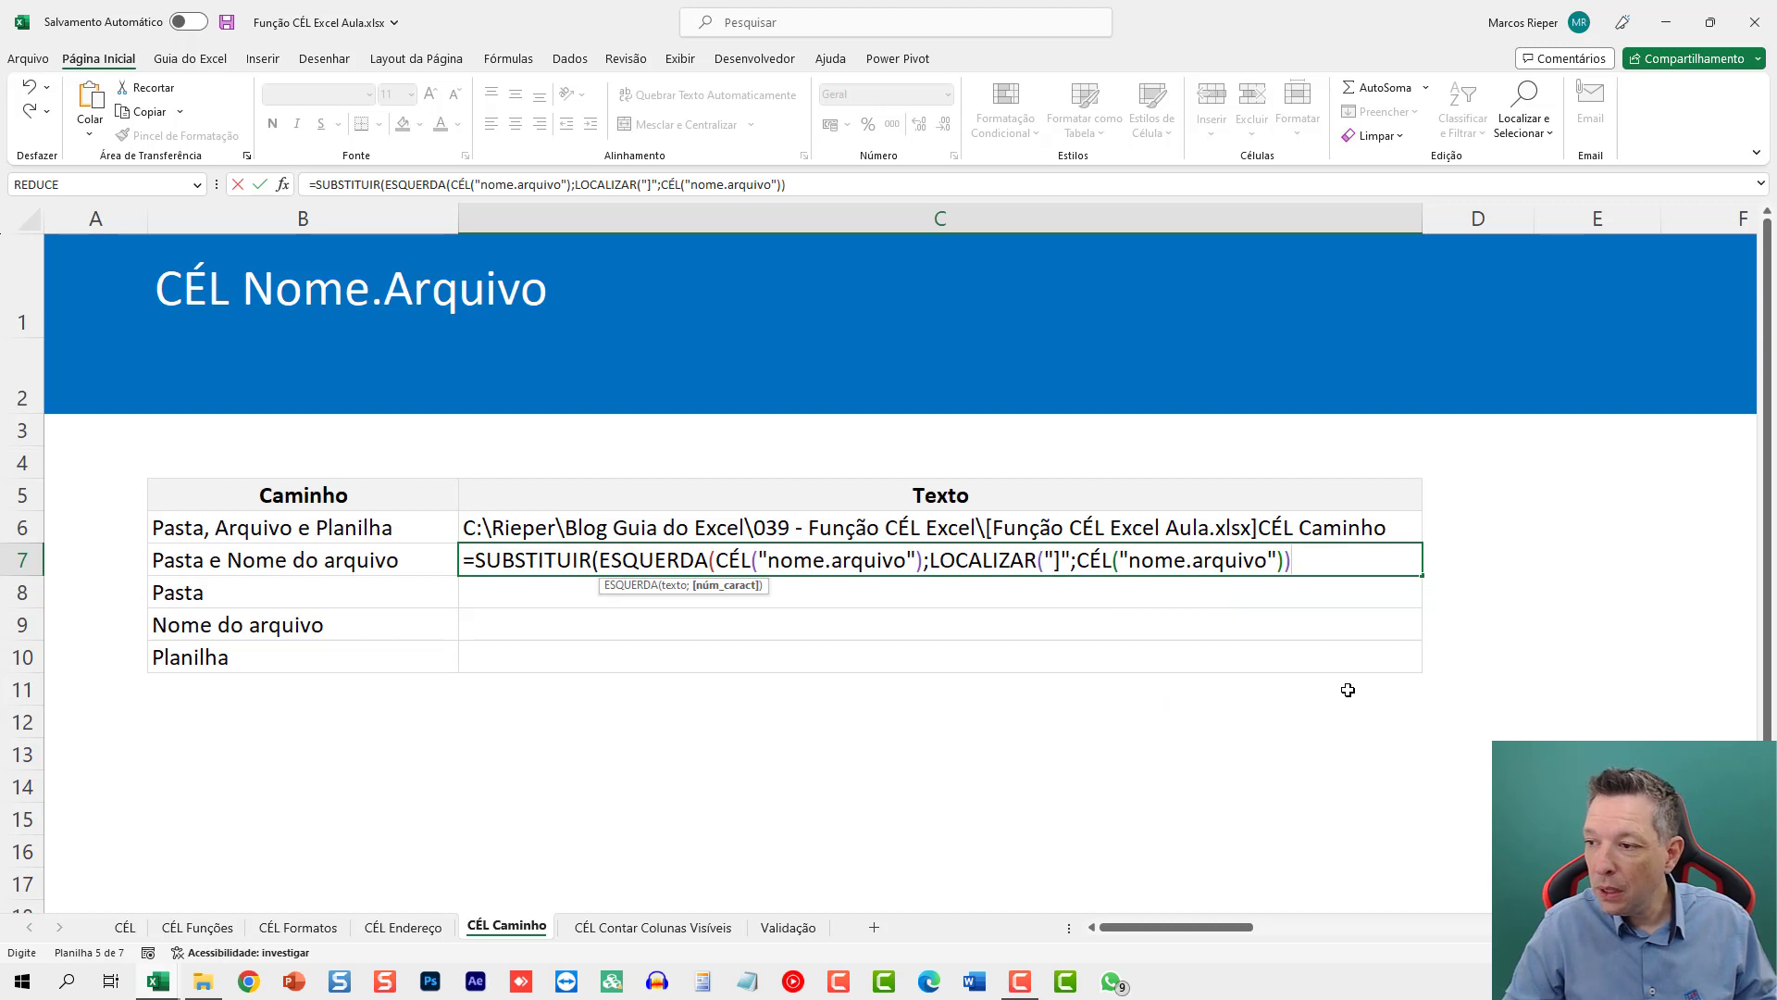
{"action": "type", "text": "-1"}
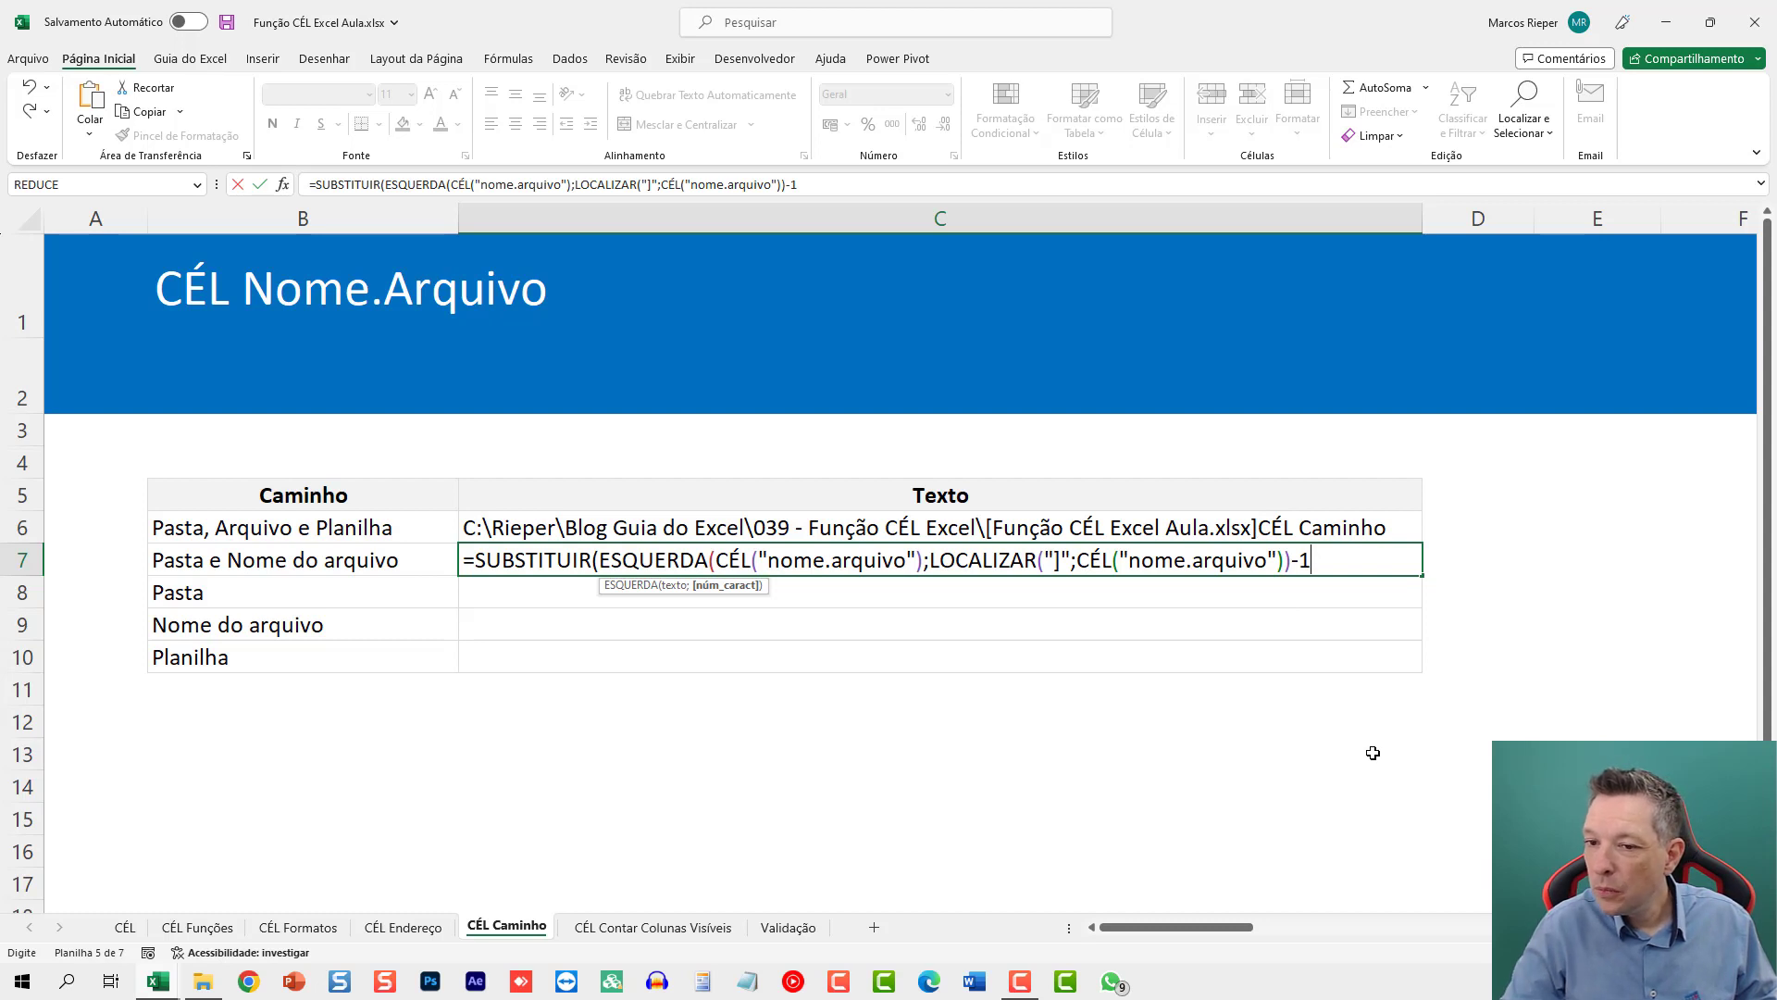
Step: Close ESQUERDA and complete the SUBSTITUIR formula in C7 so it replaces "[" with empty text ""
{"action": "type", "text": ";"}
{"action": "key", "text": "BackSpace"}
{"action": "type", "text": ");"}
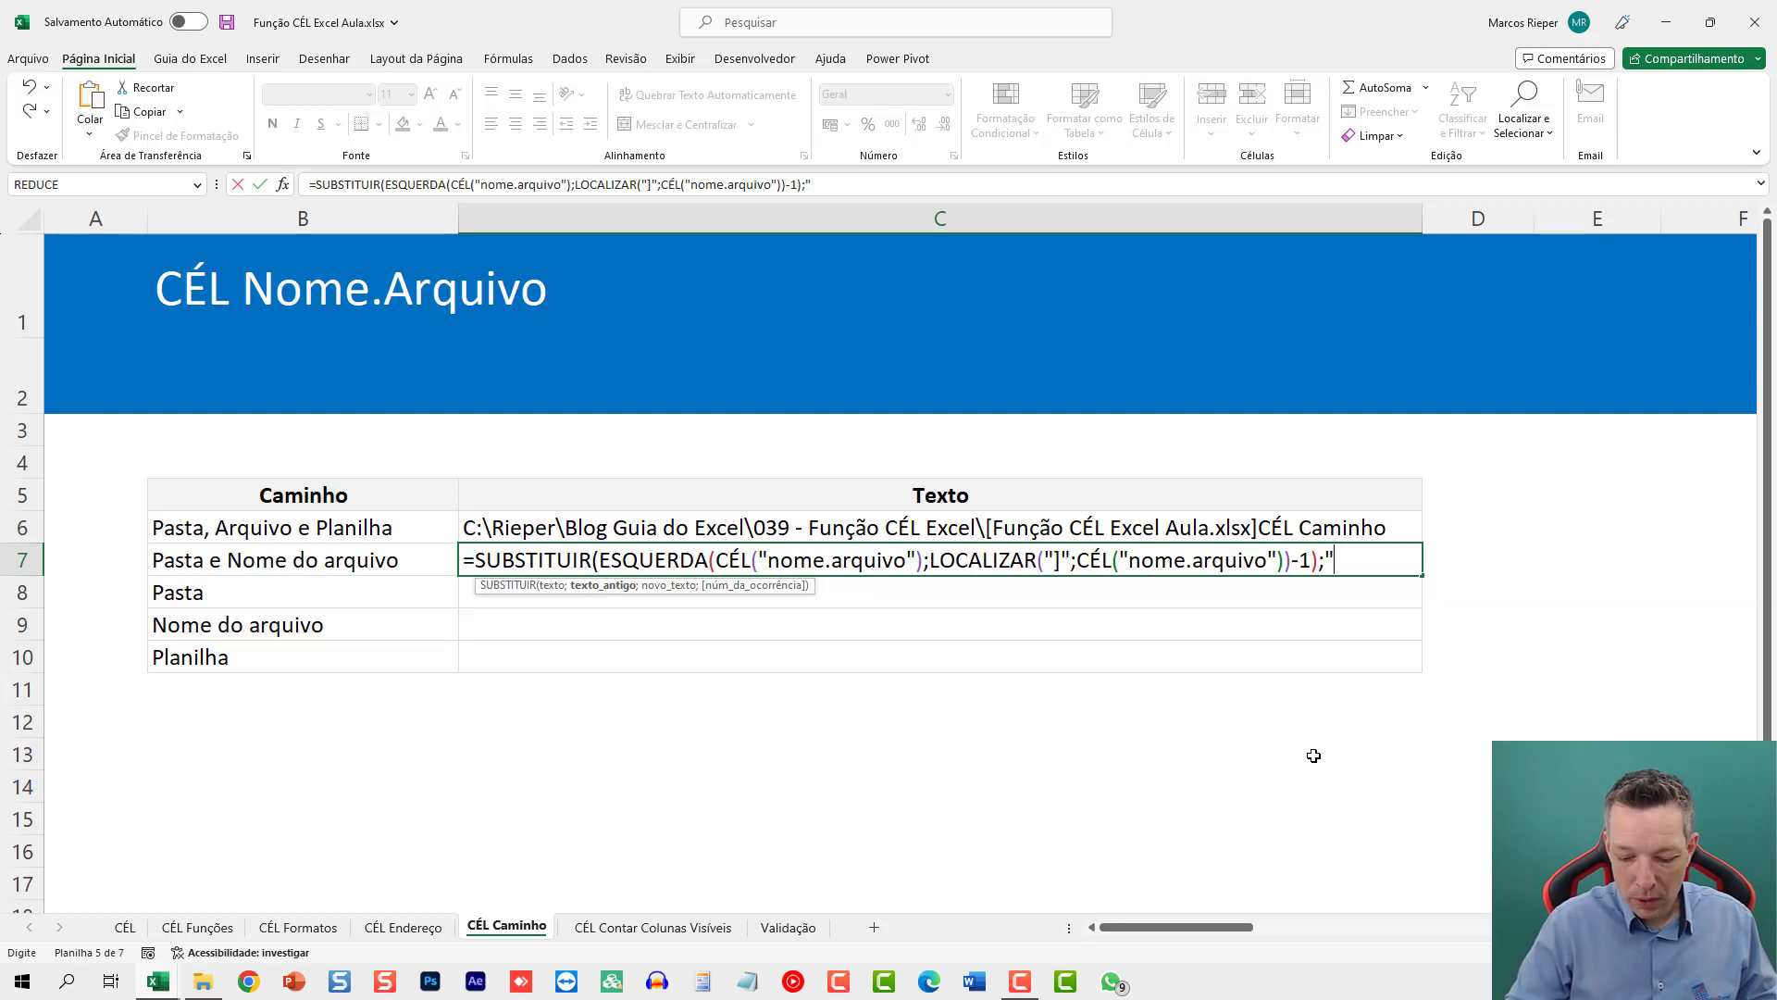
{"action": "type", "text": "\"[\";"}
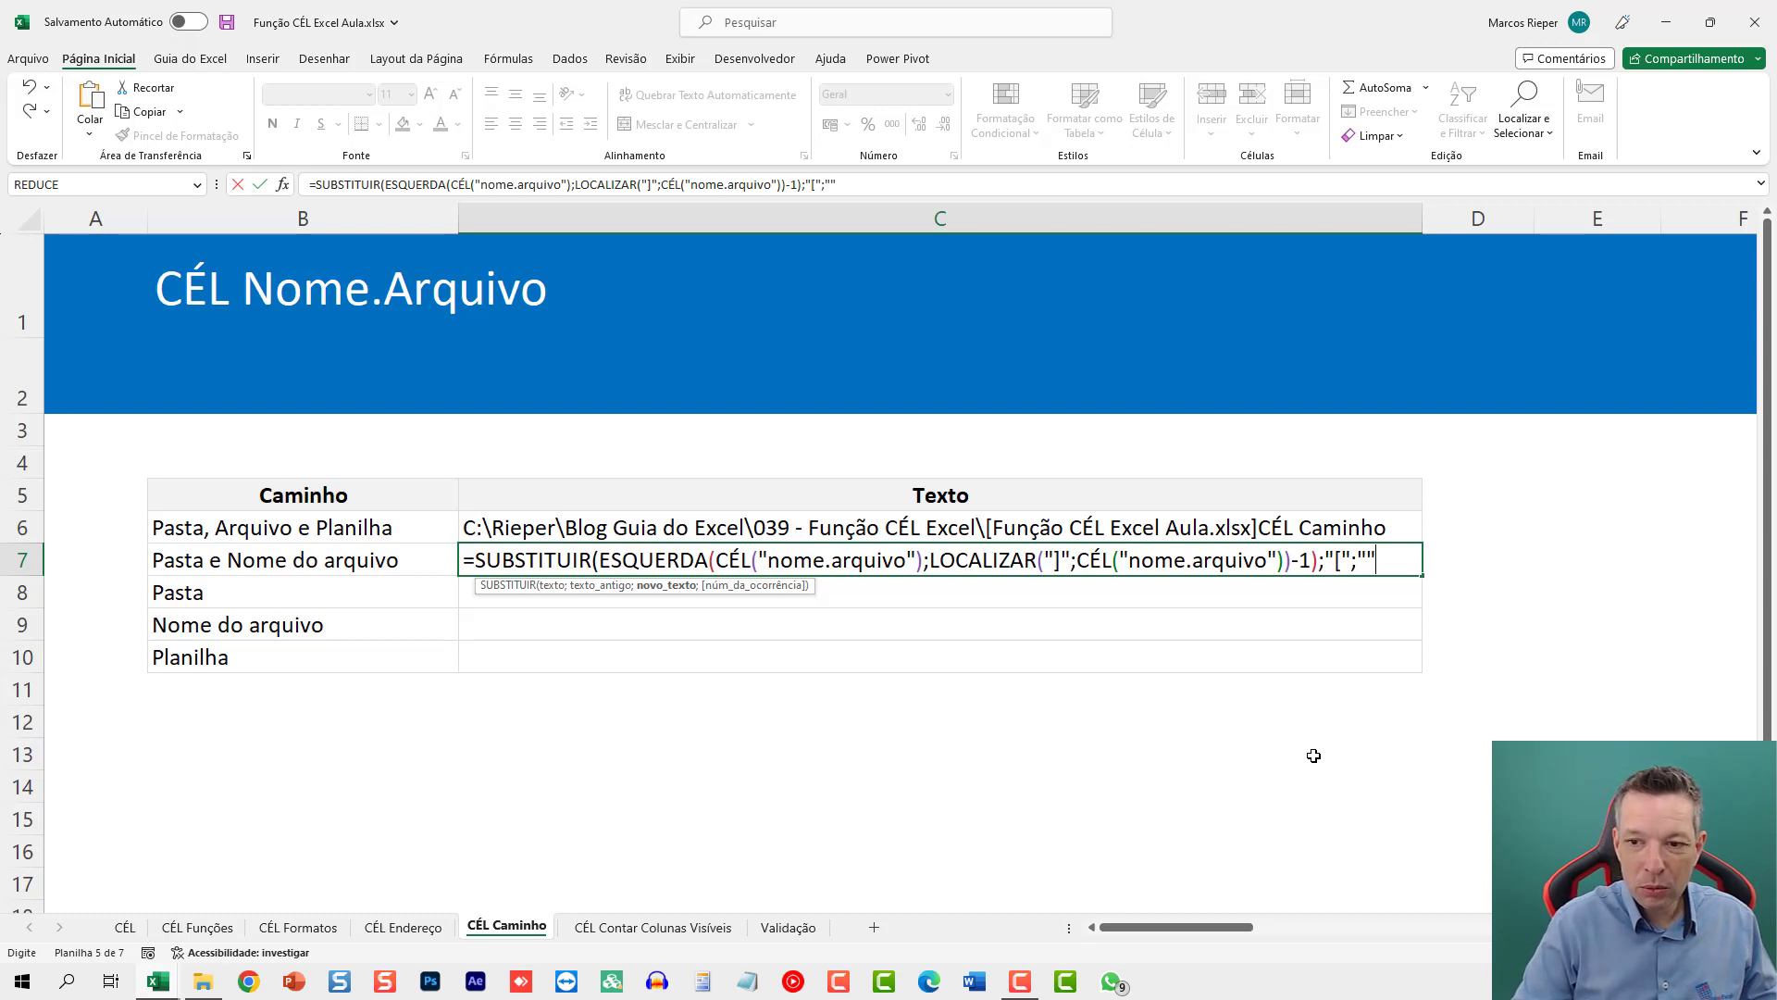
{"action": "type", "text": "\"\")"}
{"action": "key", "text": "ctrl+Return"}
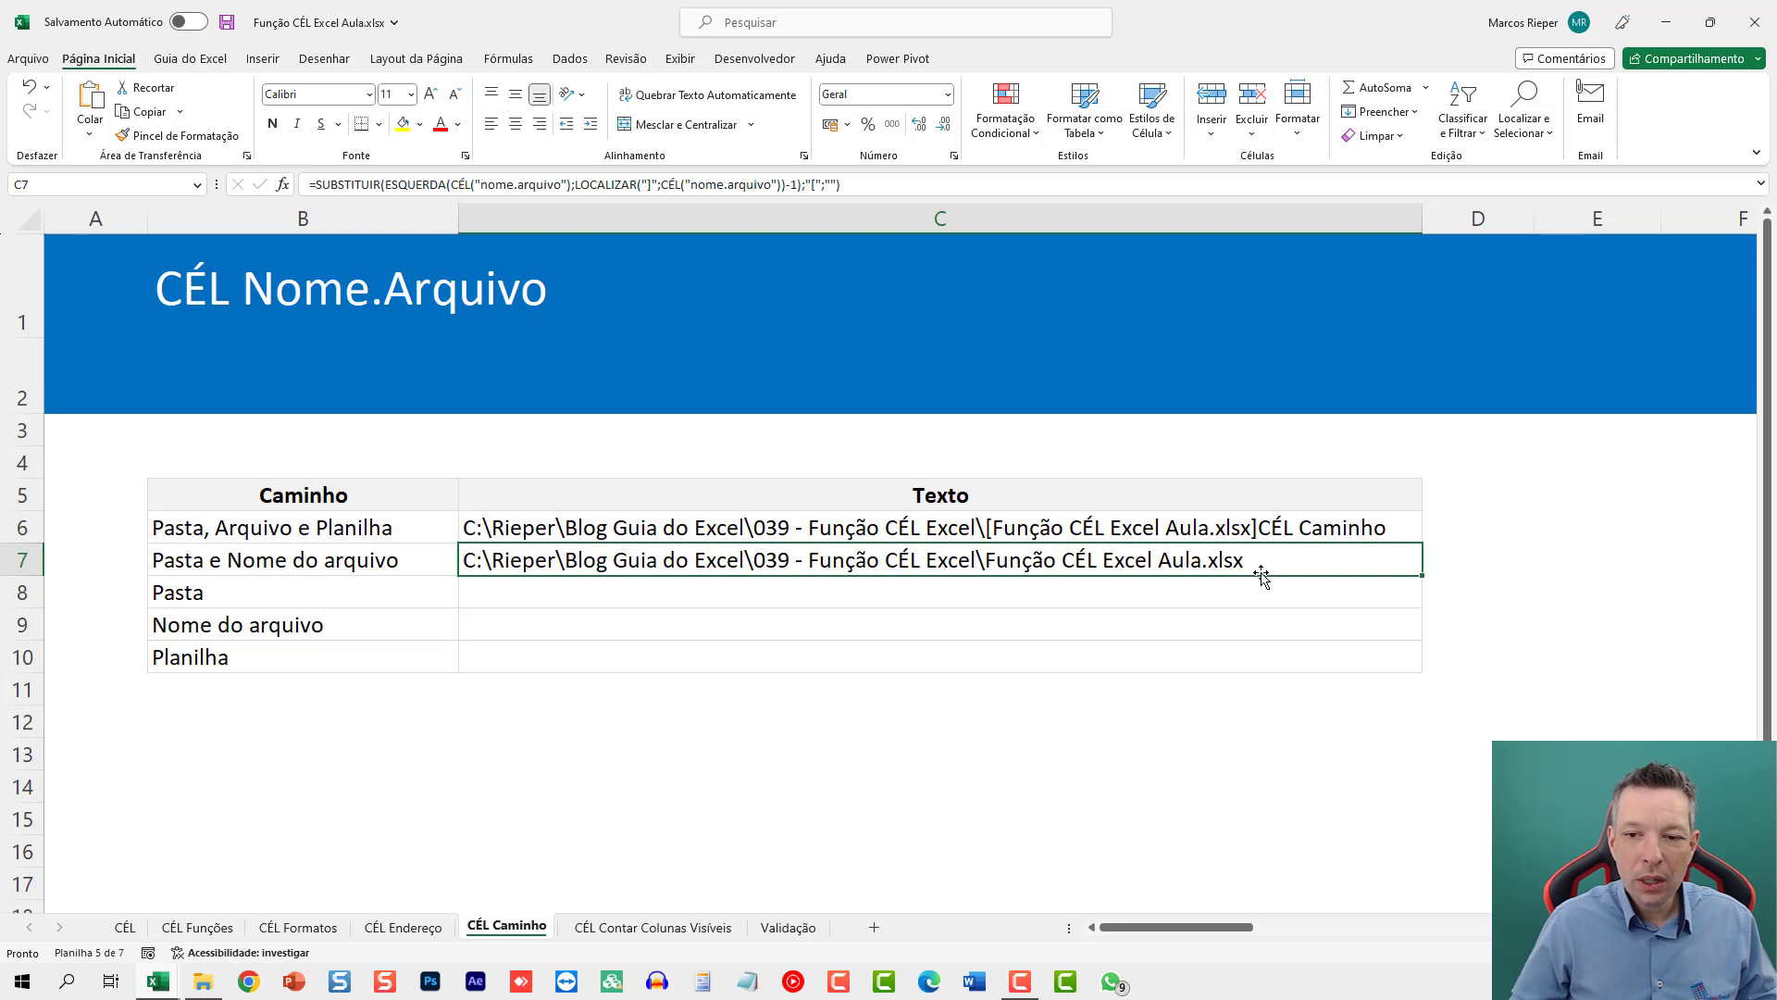
{"action": "double_click", "coordinate": [1213, 560]}
{"action": "key", "text": "ctrl+Return"}
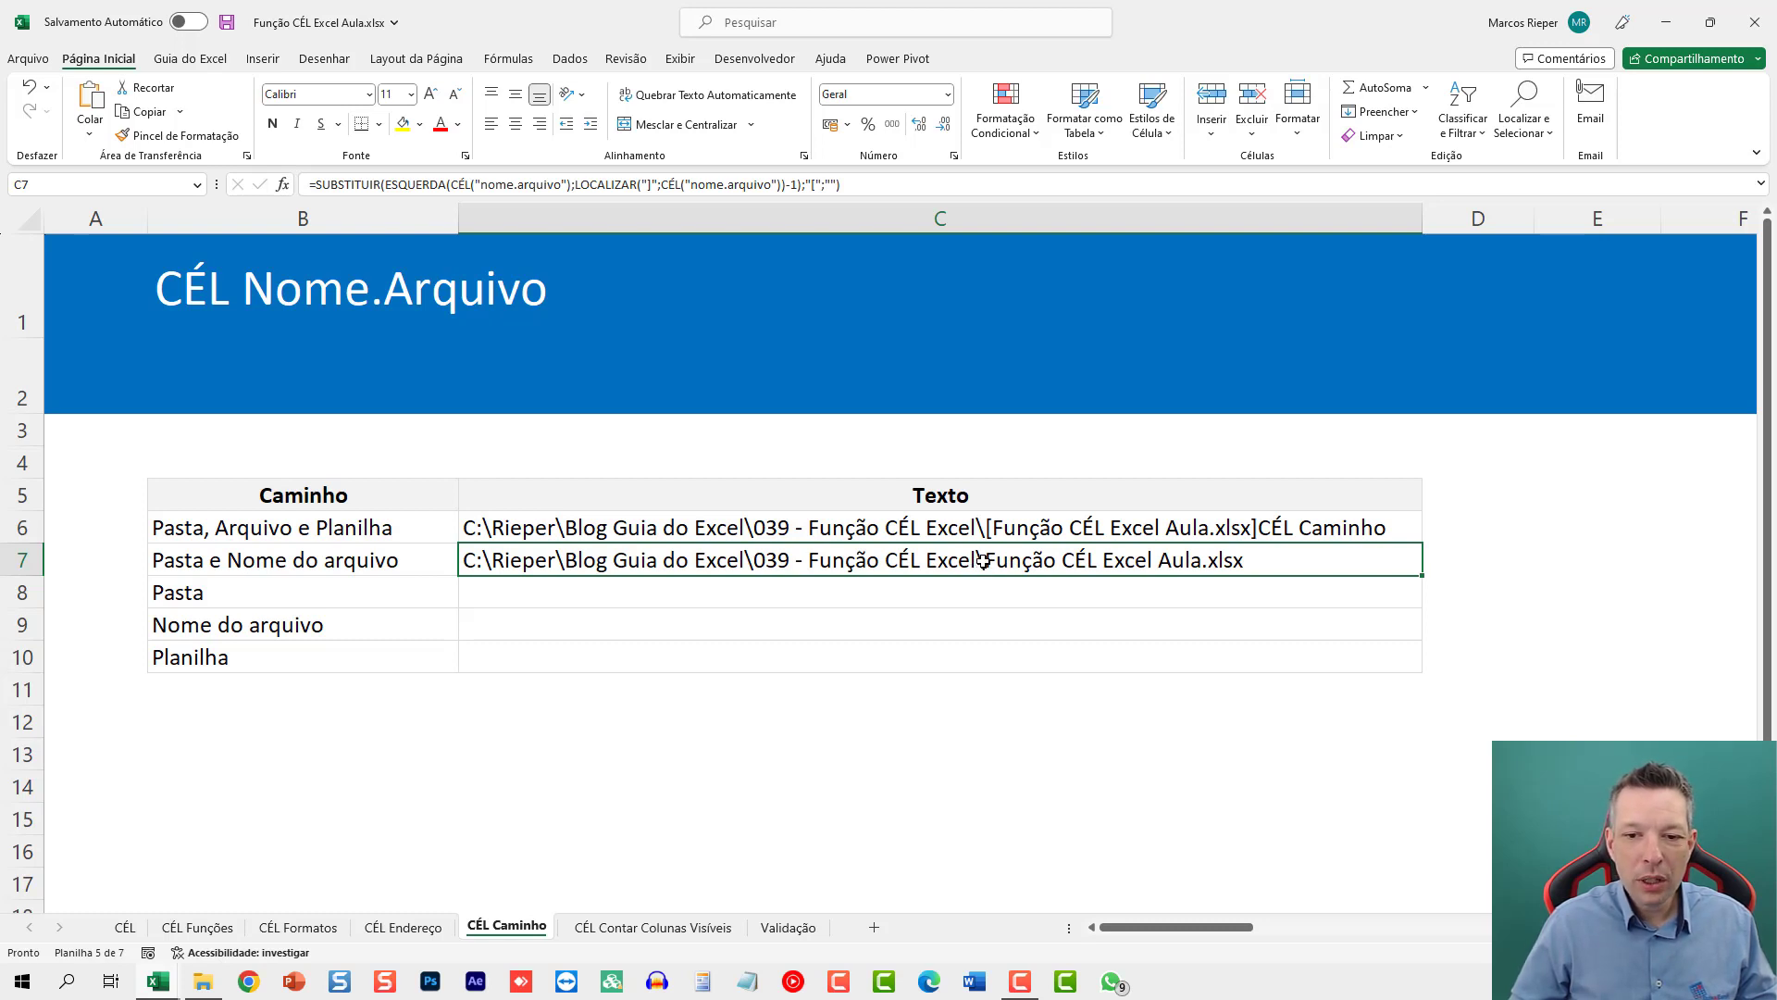
Step: Begin an ESQUERDA formula in C8 for the Pasta row, with the function name in capitals
{"action": "left_click", "coordinate": [529, 591]}
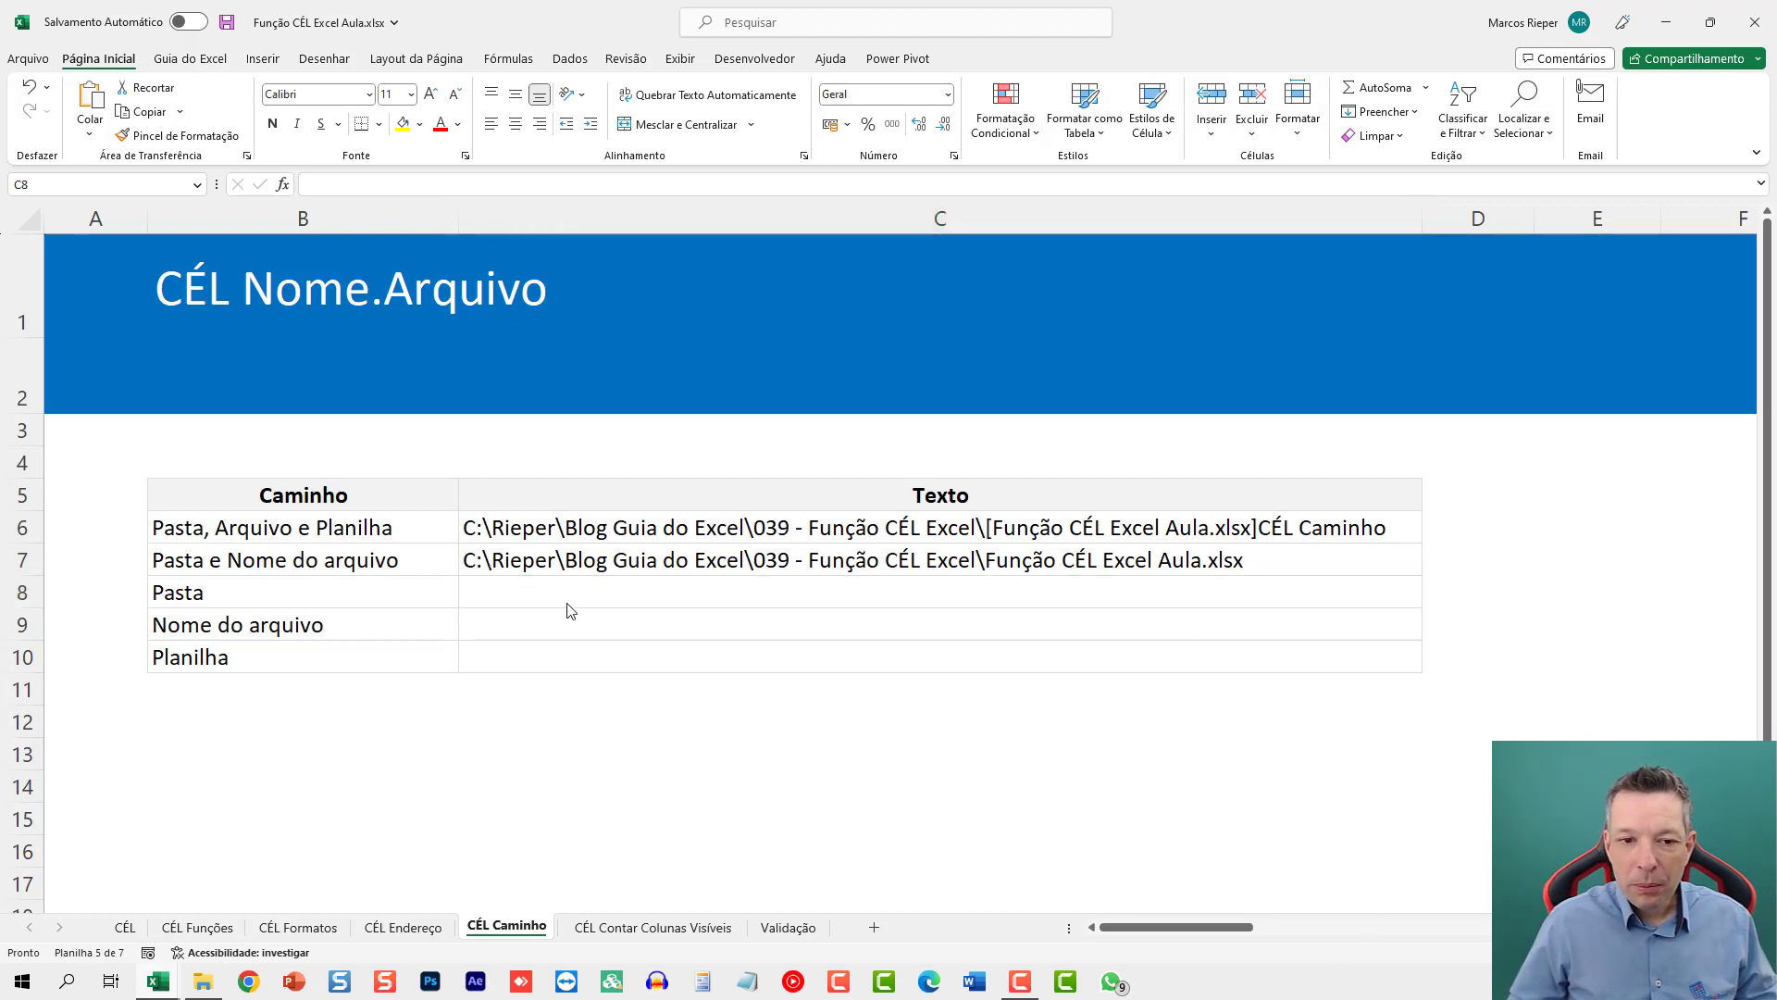
{"action": "left_click", "coordinate": [667, 588]}
{"action": "type", "text": "esquer"}
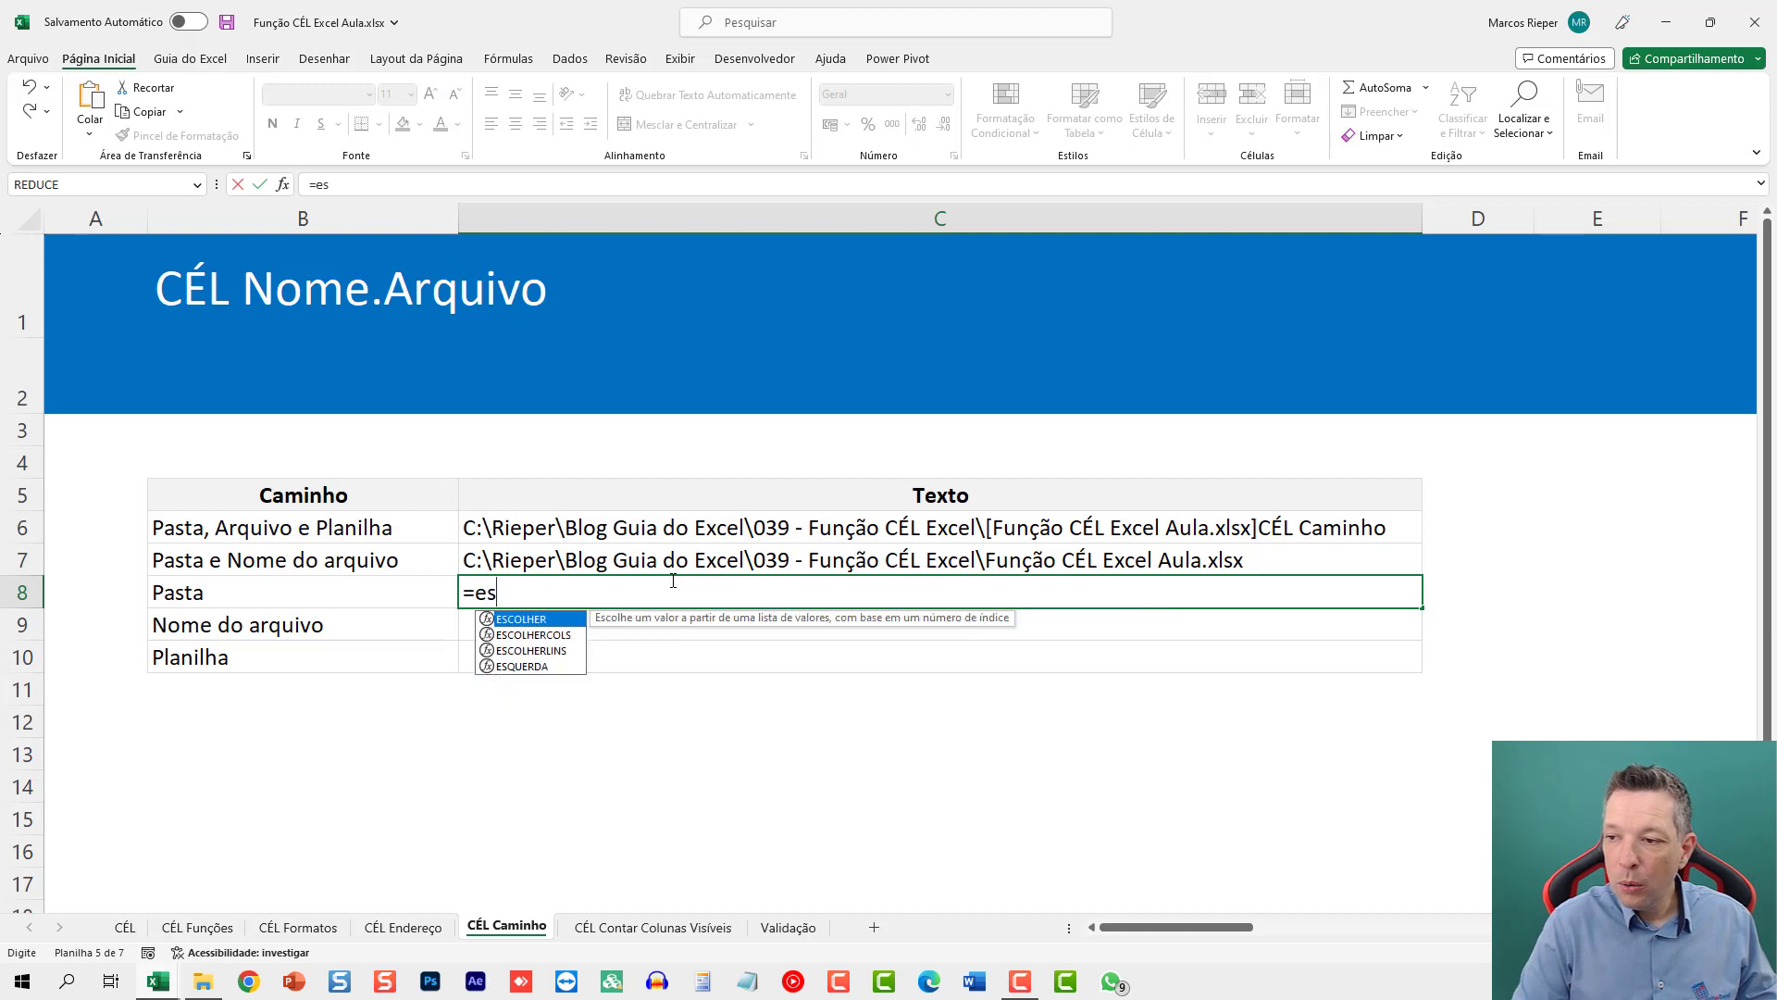
{"action": "key", "text": "BackSpace"}
{"action": "key", "text": "BackSpace"}
{"action": "key", "text": "BackSpace"}
{"action": "key", "text": "BackSpace"}
{"action": "key", "text": "BackSpace"}
{"action": "key", "text": "BackSpace"}
{"action": "type", "text": "ESQUERDA("}
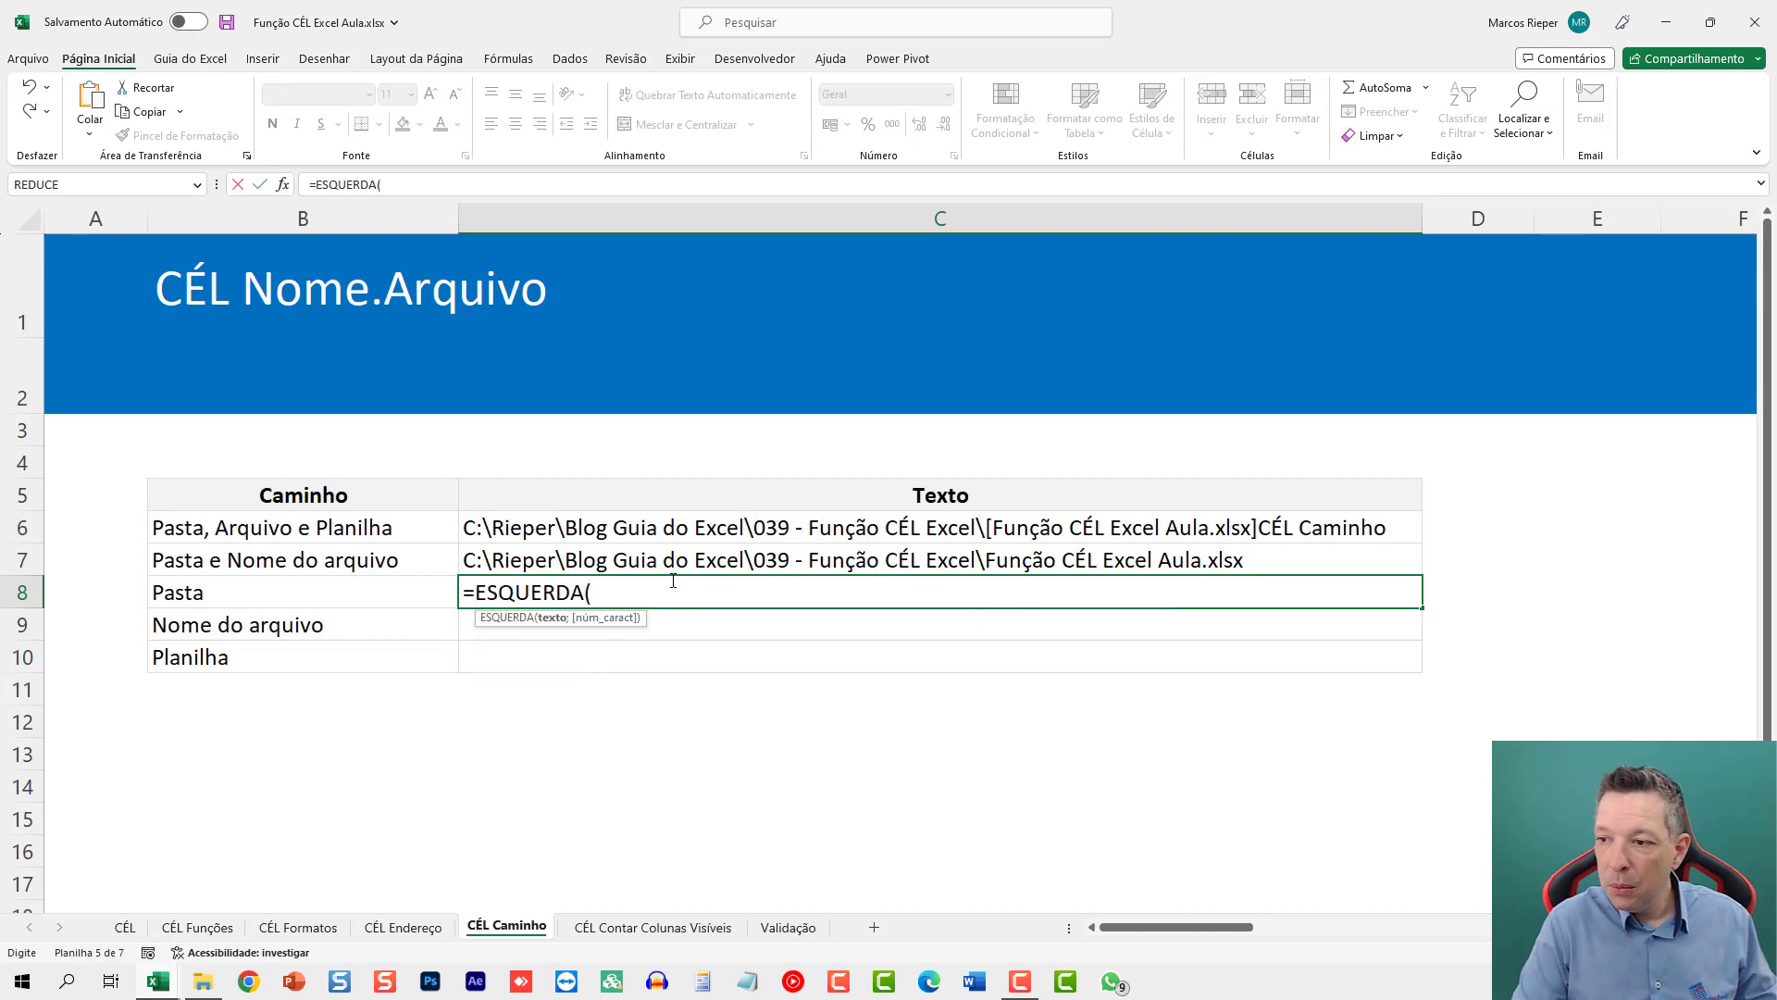
Step: Add CÉL("nome.arquivo") as the text argument of ESQUERDA in C8
{"action": "type", "text": "CÉL("}
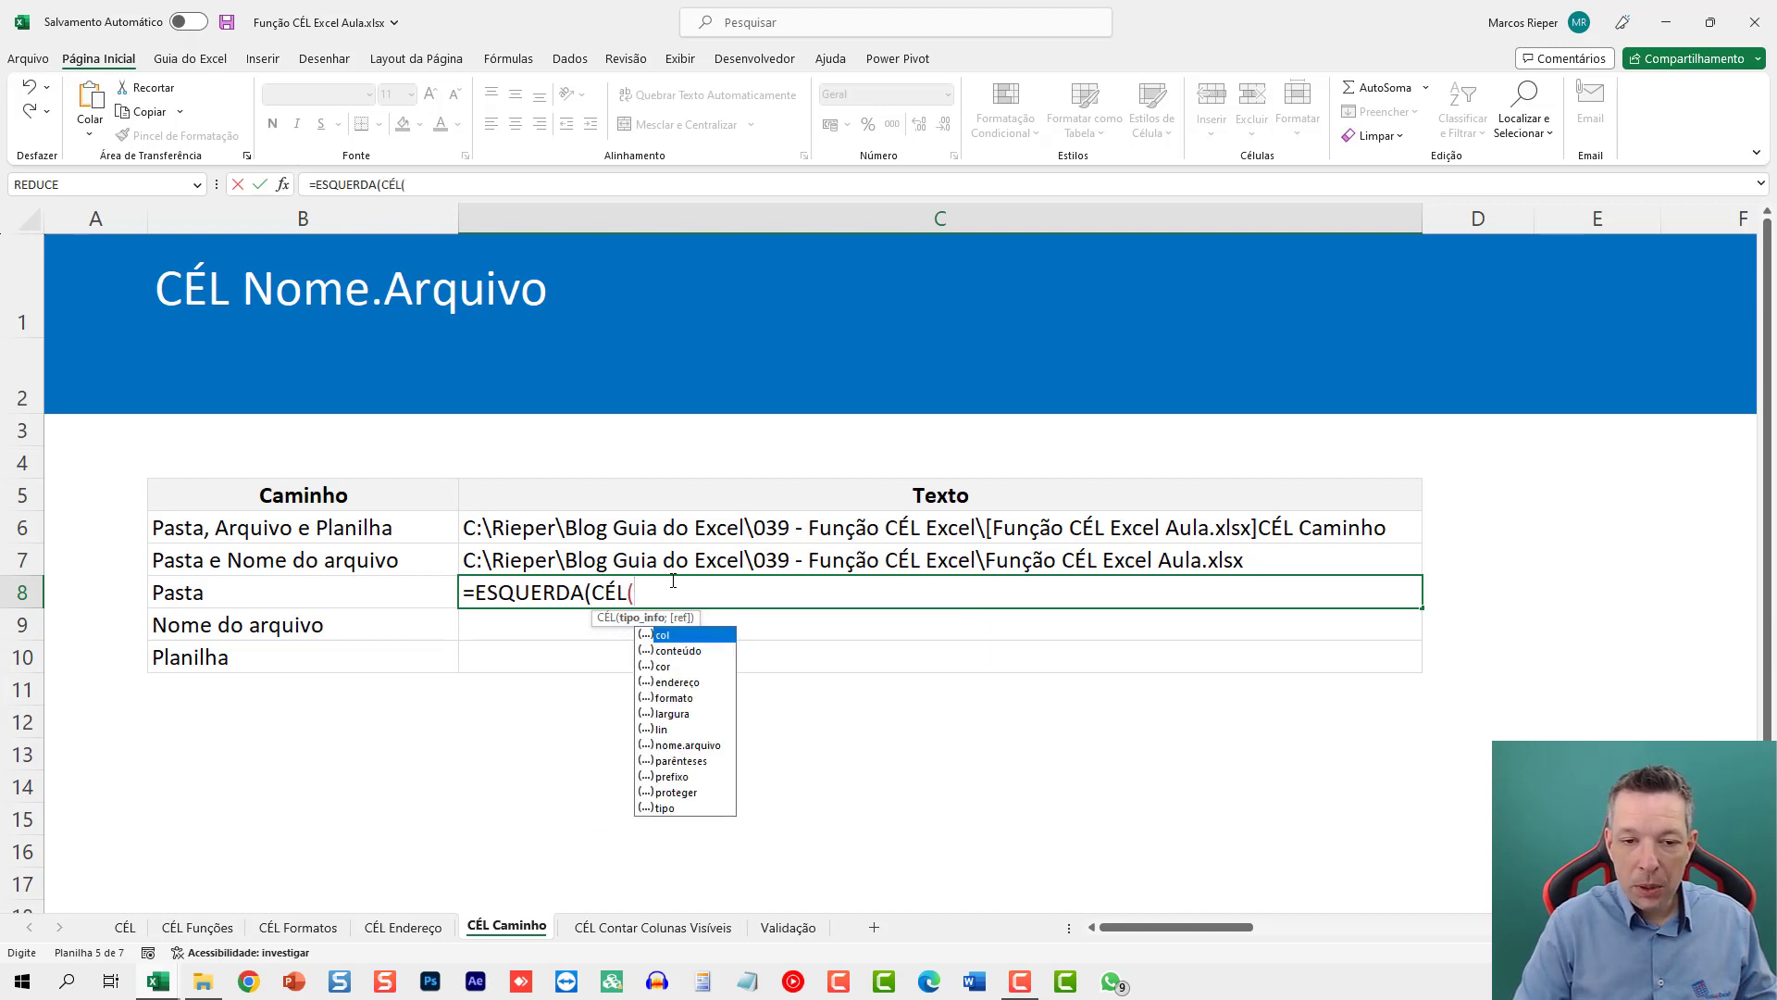
{"action": "key", "text": "Escape"}
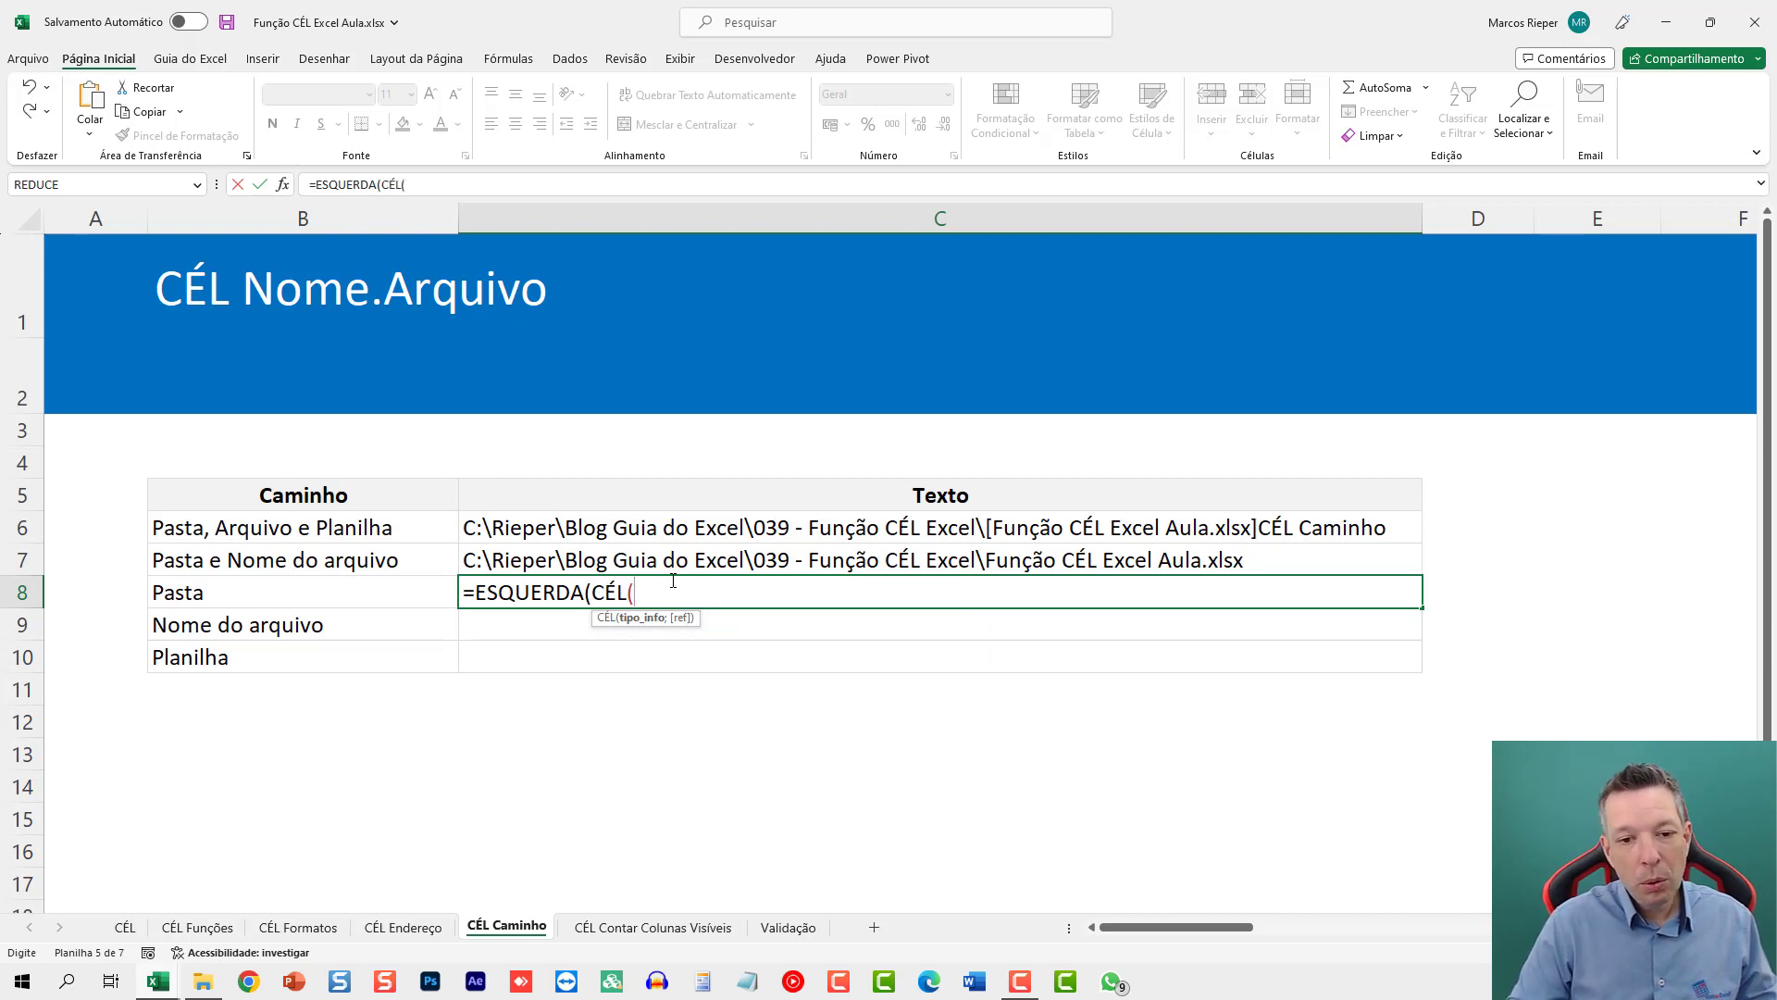
{"action": "type", "text": "\"nom"}
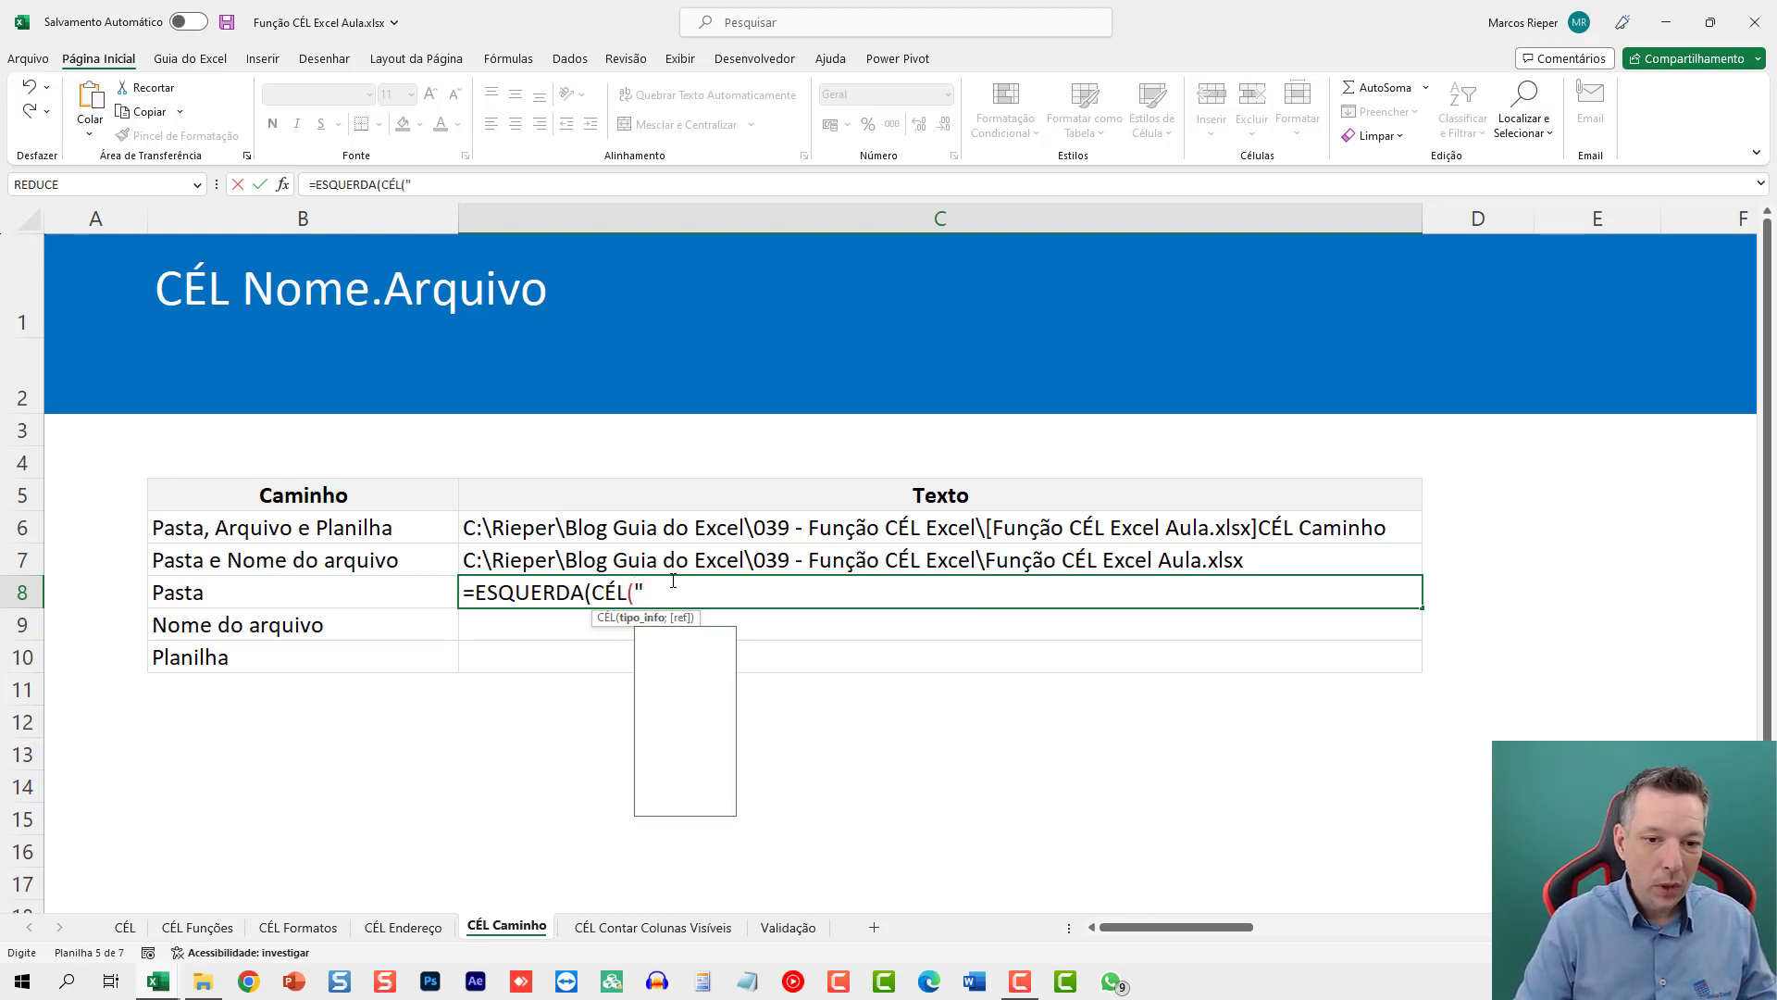
{"action": "key", "text": "Down"}
{"action": "key", "text": "Down"}
{"action": "key", "text": "Down"}
{"action": "key", "text": "Down"}
{"action": "key", "text": "Down"}
{"action": "key", "text": "Down"}
{"action": "key", "text": "Down"}
{"action": "key", "text": "Tab"}
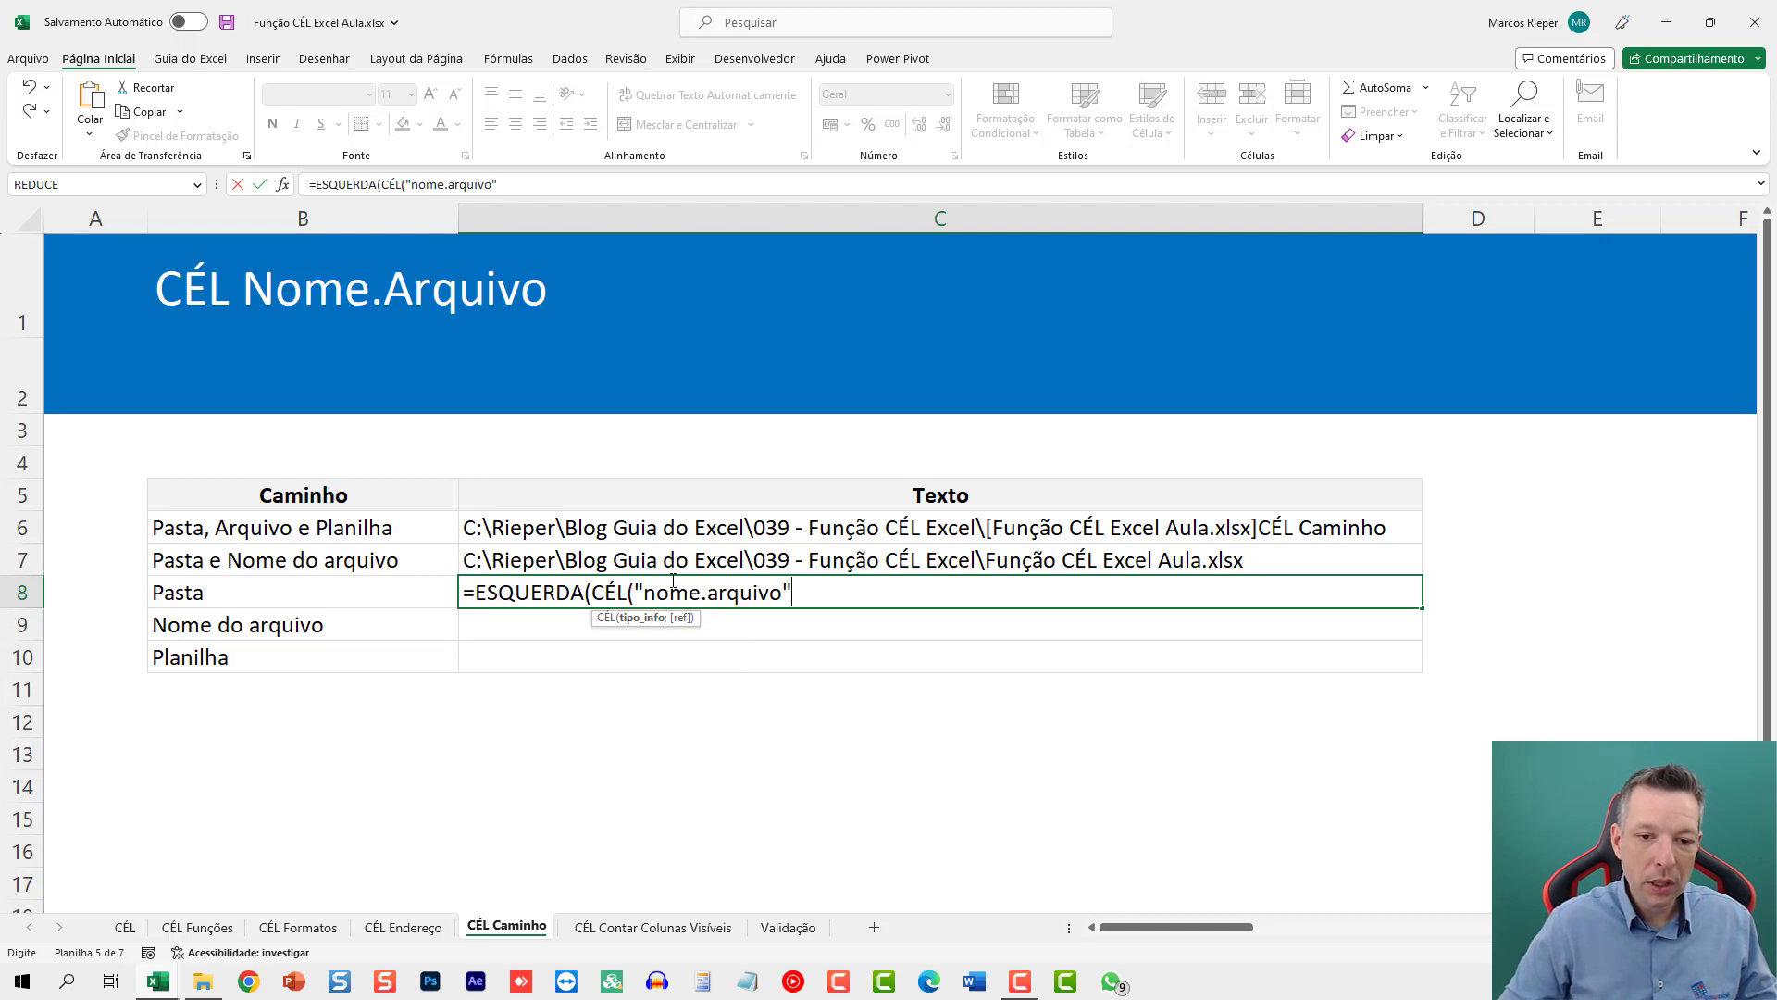
{"action": "type", "text": ");"}
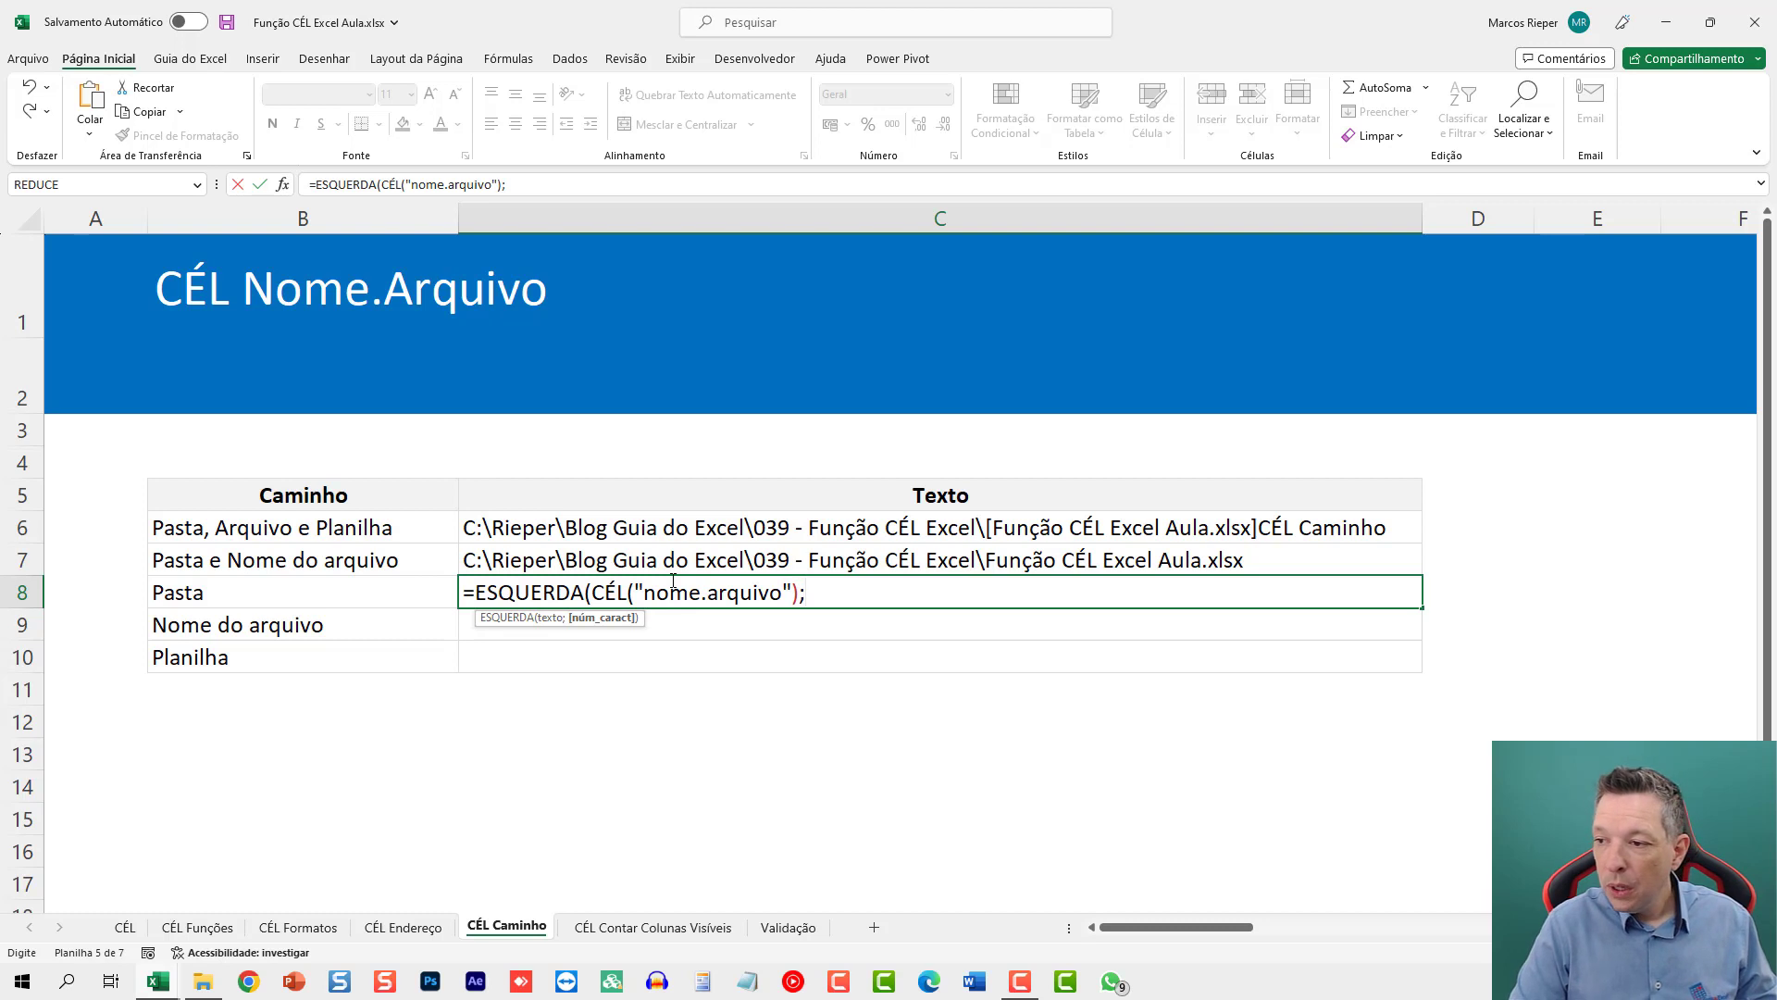
Step: Begin the character count of ESQUERDA in C8 with LOCALIZAR, in capitals, searching for "["
{"action": "type", "text": "loca"}
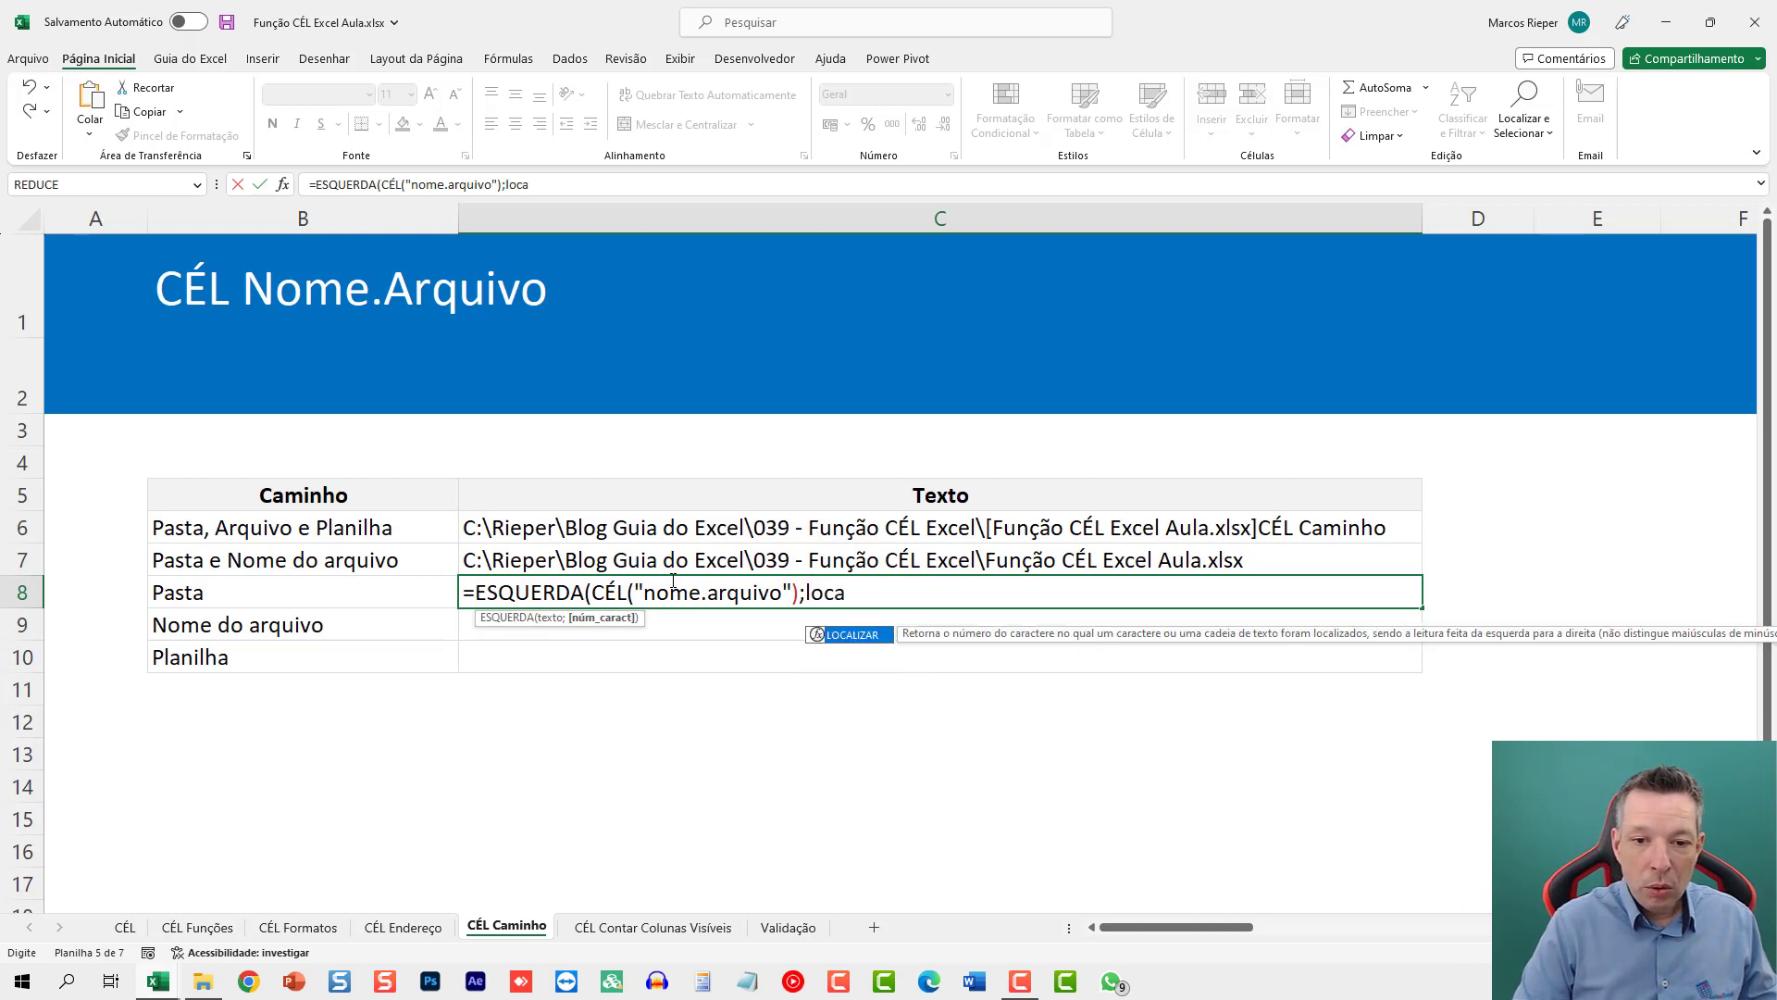
{"action": "key", "text": "BackSpace"}
{"action": "key", "text": "BackSpace"}
{"action": "key", "text": "BackSpace"}
{"action": "key", "text": "BackSpace"}
{"action": "type", "text": "LOCA"}
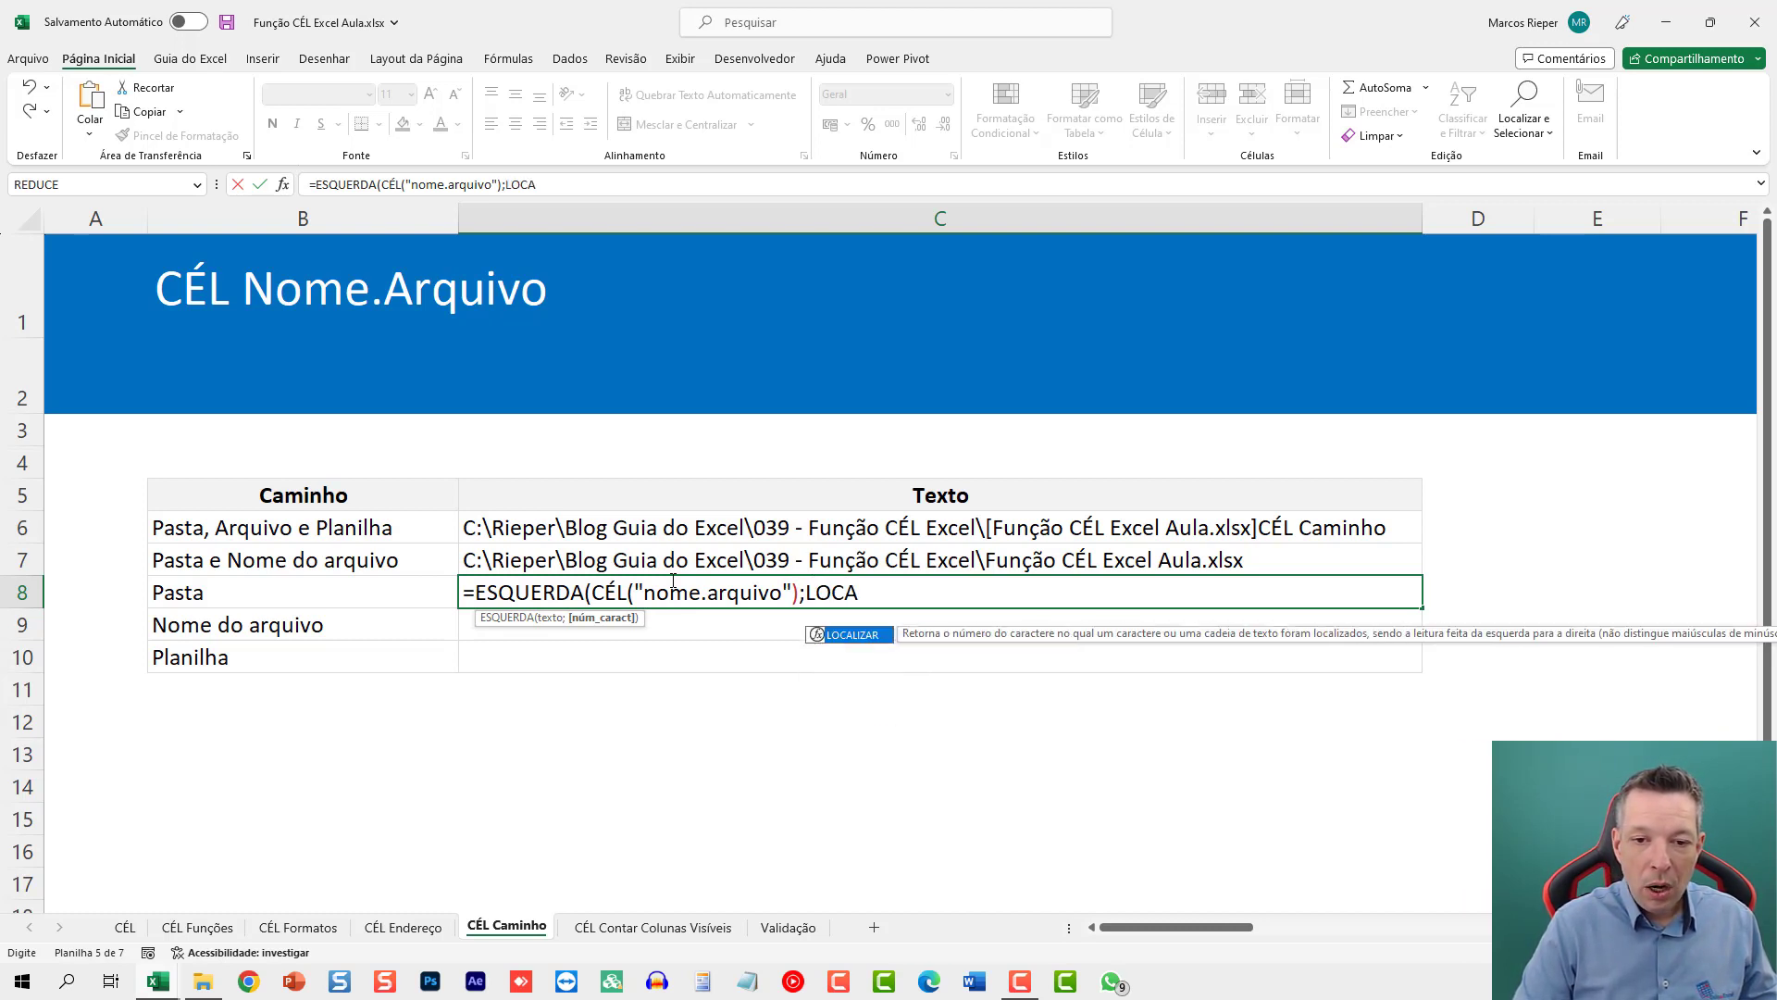
{"action": "type", "text": "LIZAR"}
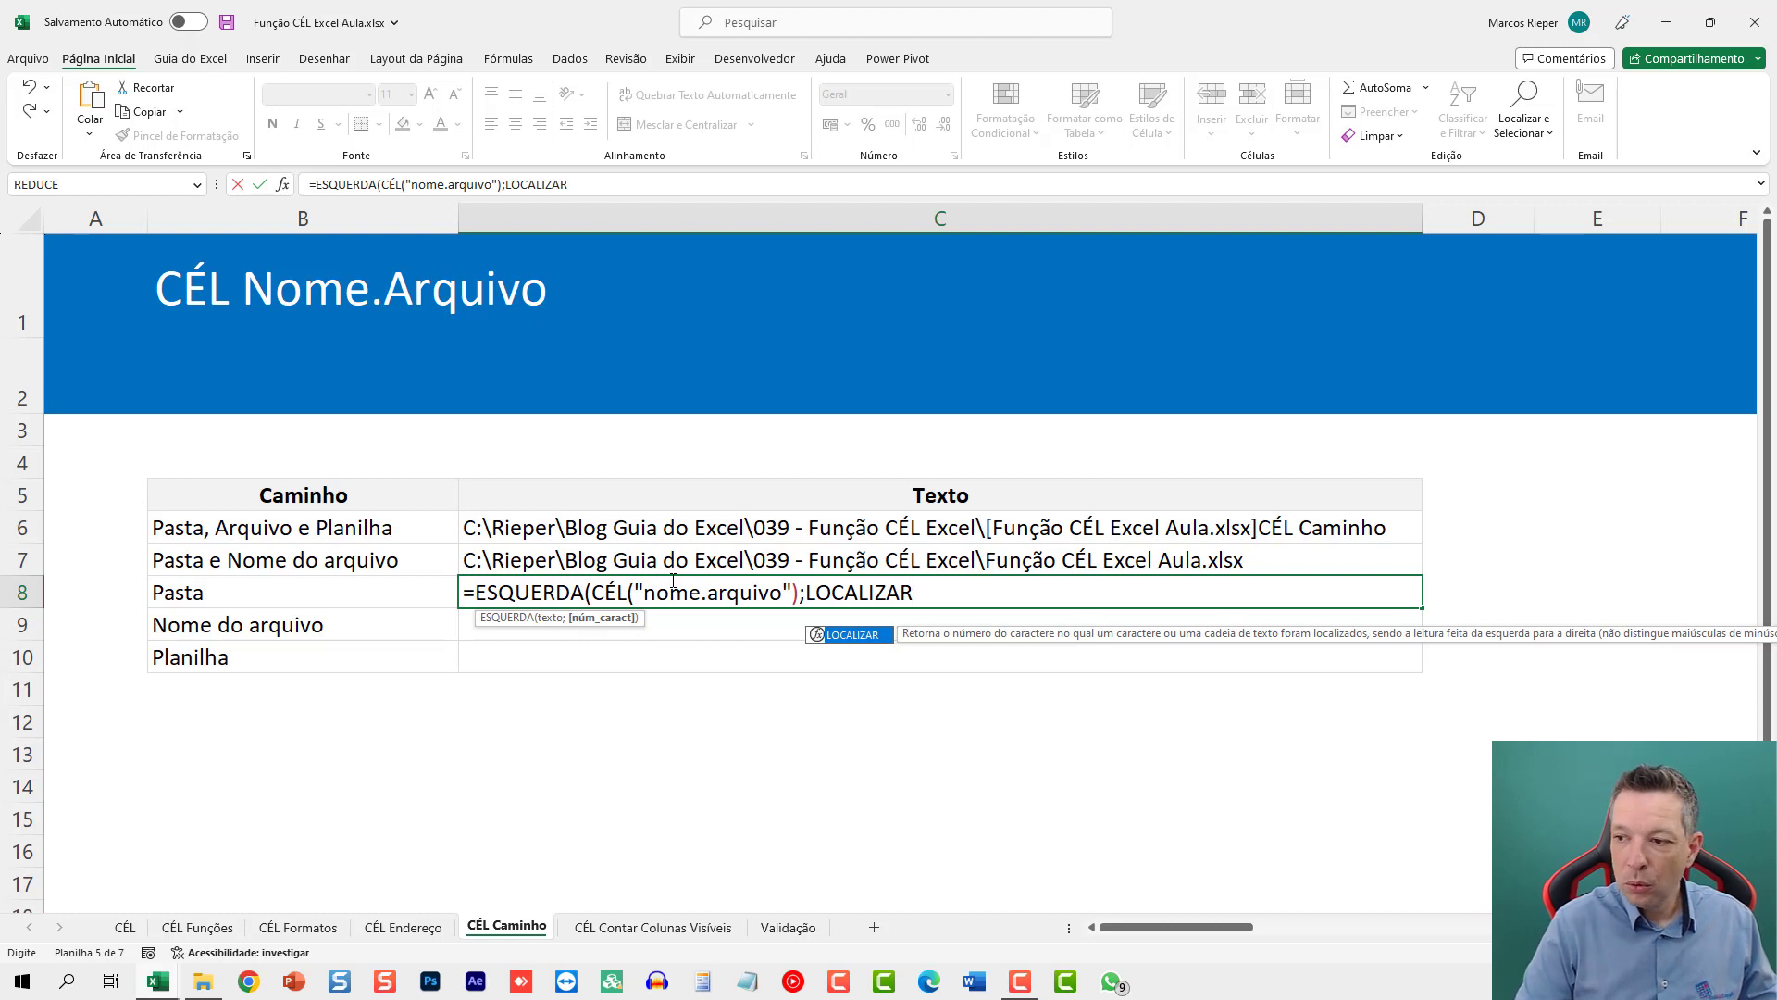
{"action": "type", "text": "(\""}
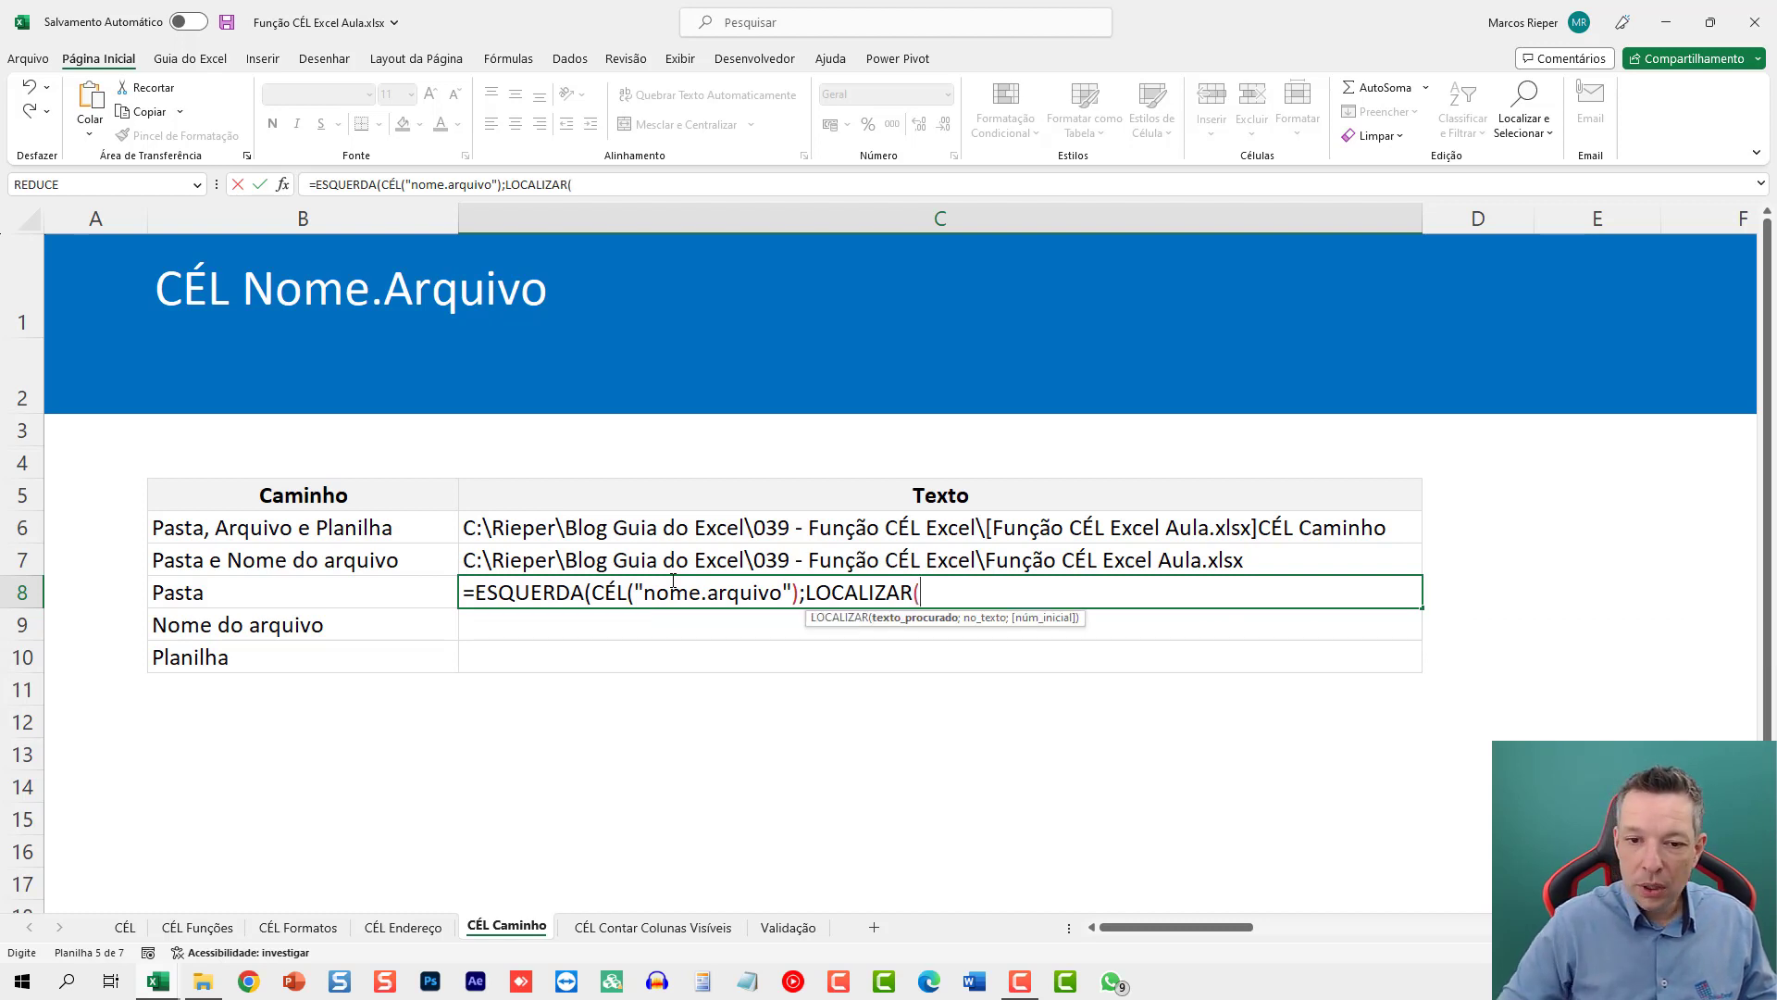
{"action": "type", "text": "{\""}
{"action": "key", "text": "BackSpace"}
{"action": "key", "text": "BackSpace"}
{"action": "type", "text": "[\";"}
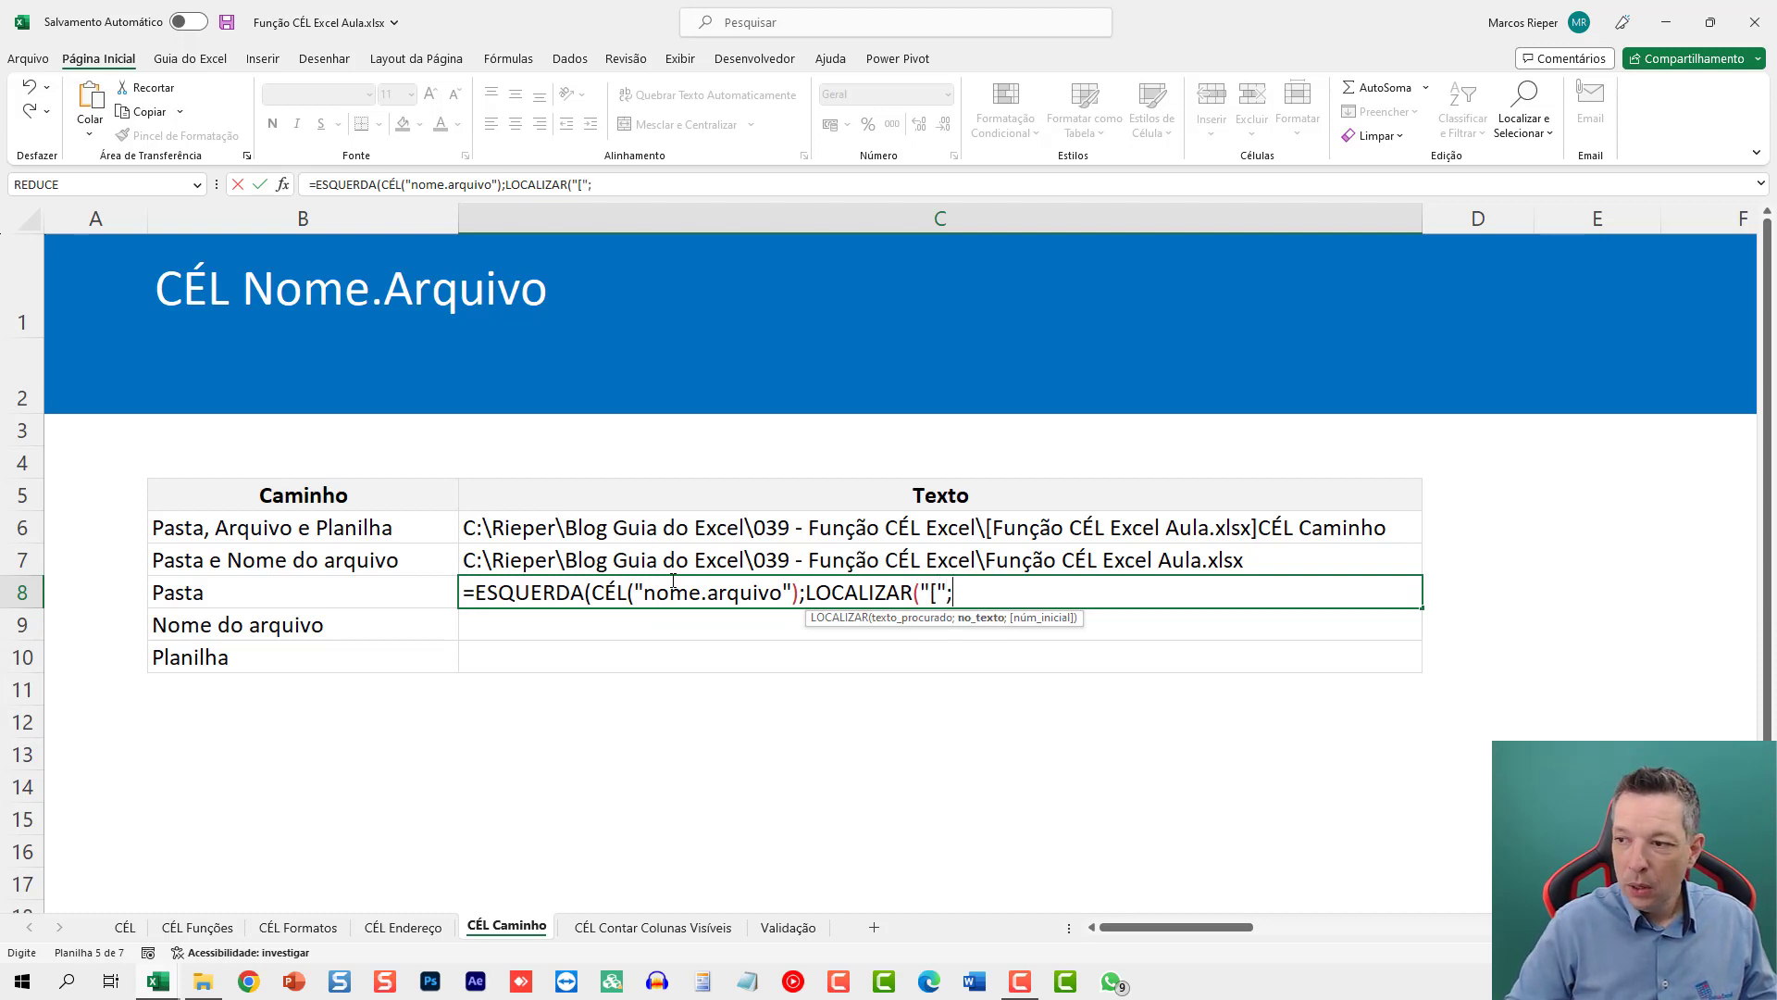
Step: Make LOCALIZAR search in CÉL("nome.arquivo"), subtract 1 from its result, and enter the finished ESQUERDA formula in C8
{"action": "type", "text": "CÉL(NO"}
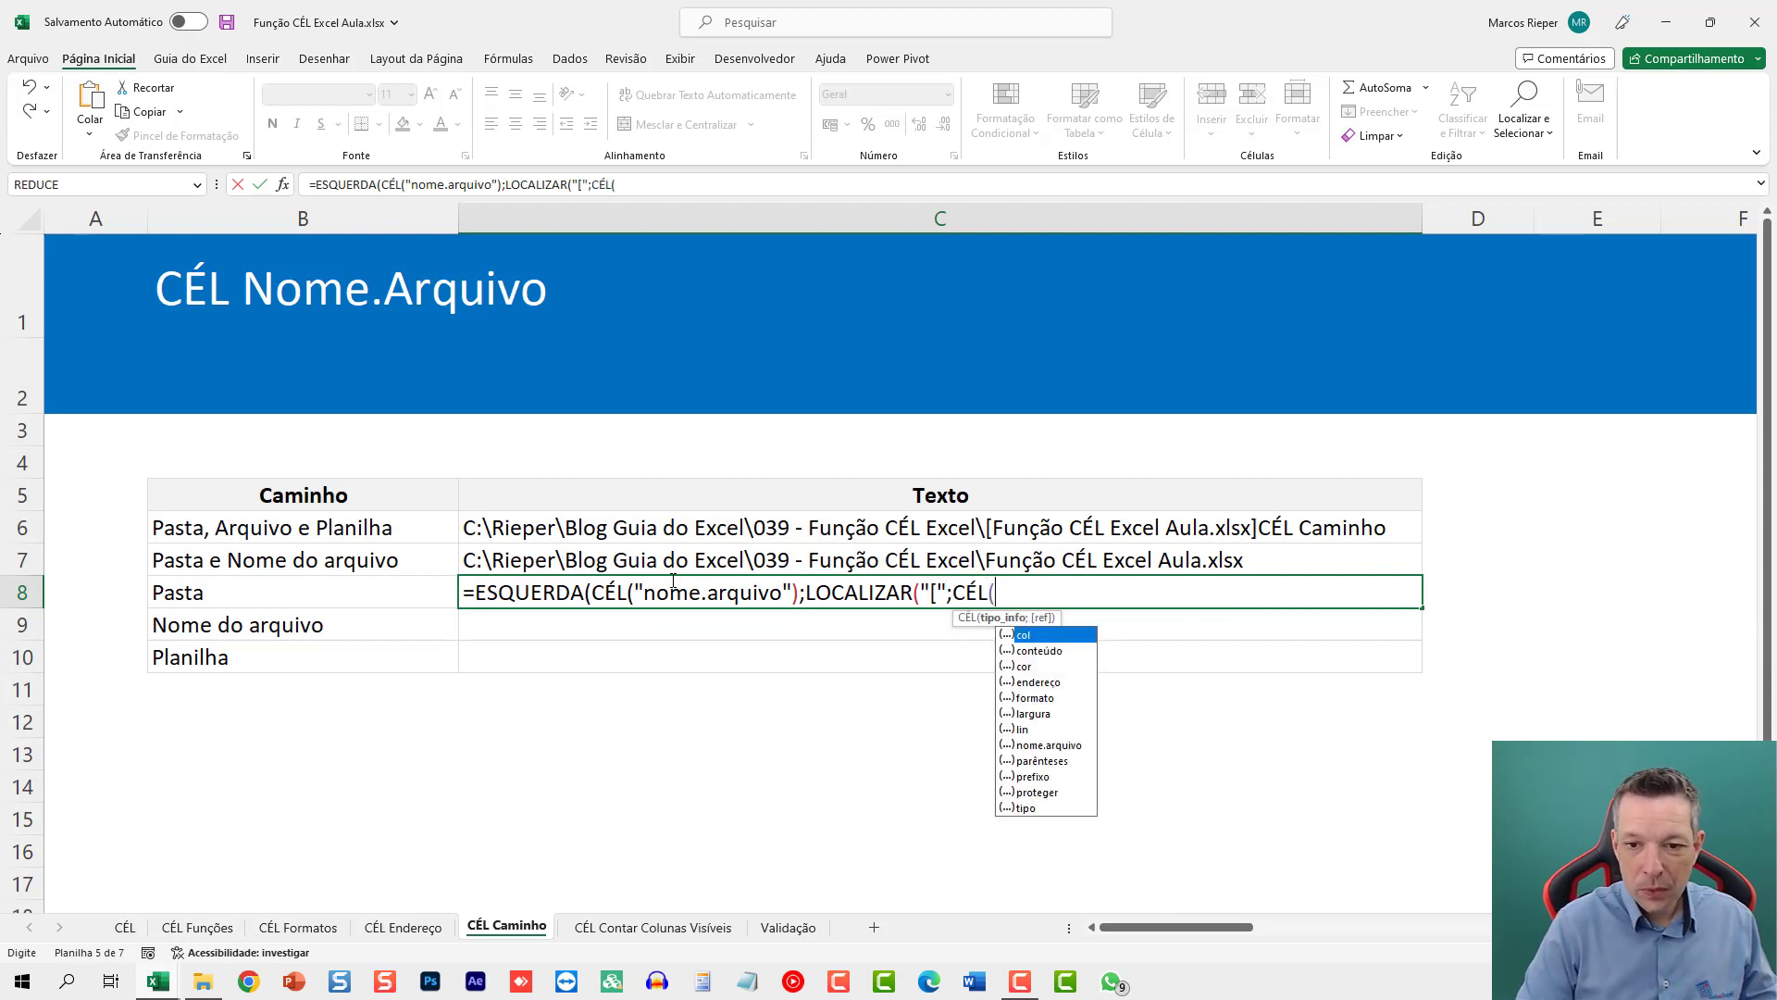
{"action": "key", "text": "BackSpace"}
{"action": "key", "text": "BackSpace"}
{"action": "key", "text": "Down"}
{"action": "key", "text": "Down"}
{"action": "key", "text": "Down"}
{"action": "key", "text": "Down"}
{"action": "key", "text": "Down"}
{"action": "key", "text": "Down"}
{"action": "key", "text": "Down"}
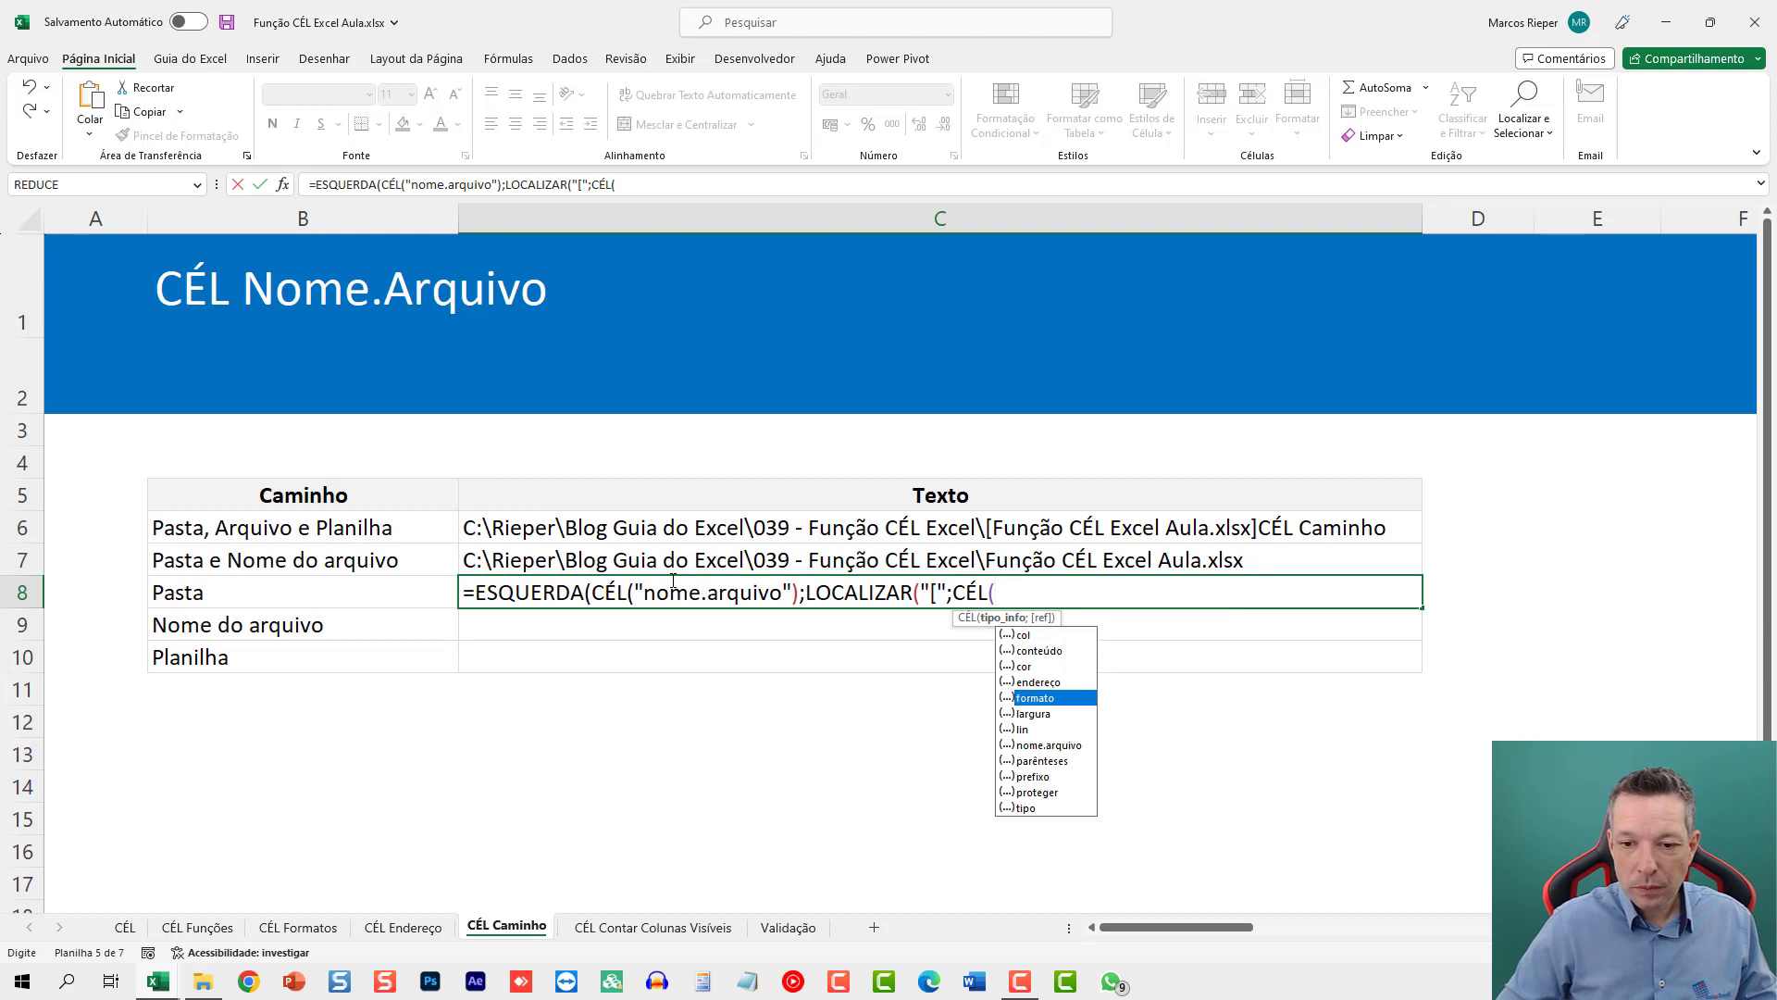
{"action": "key", "text": "Tab"}
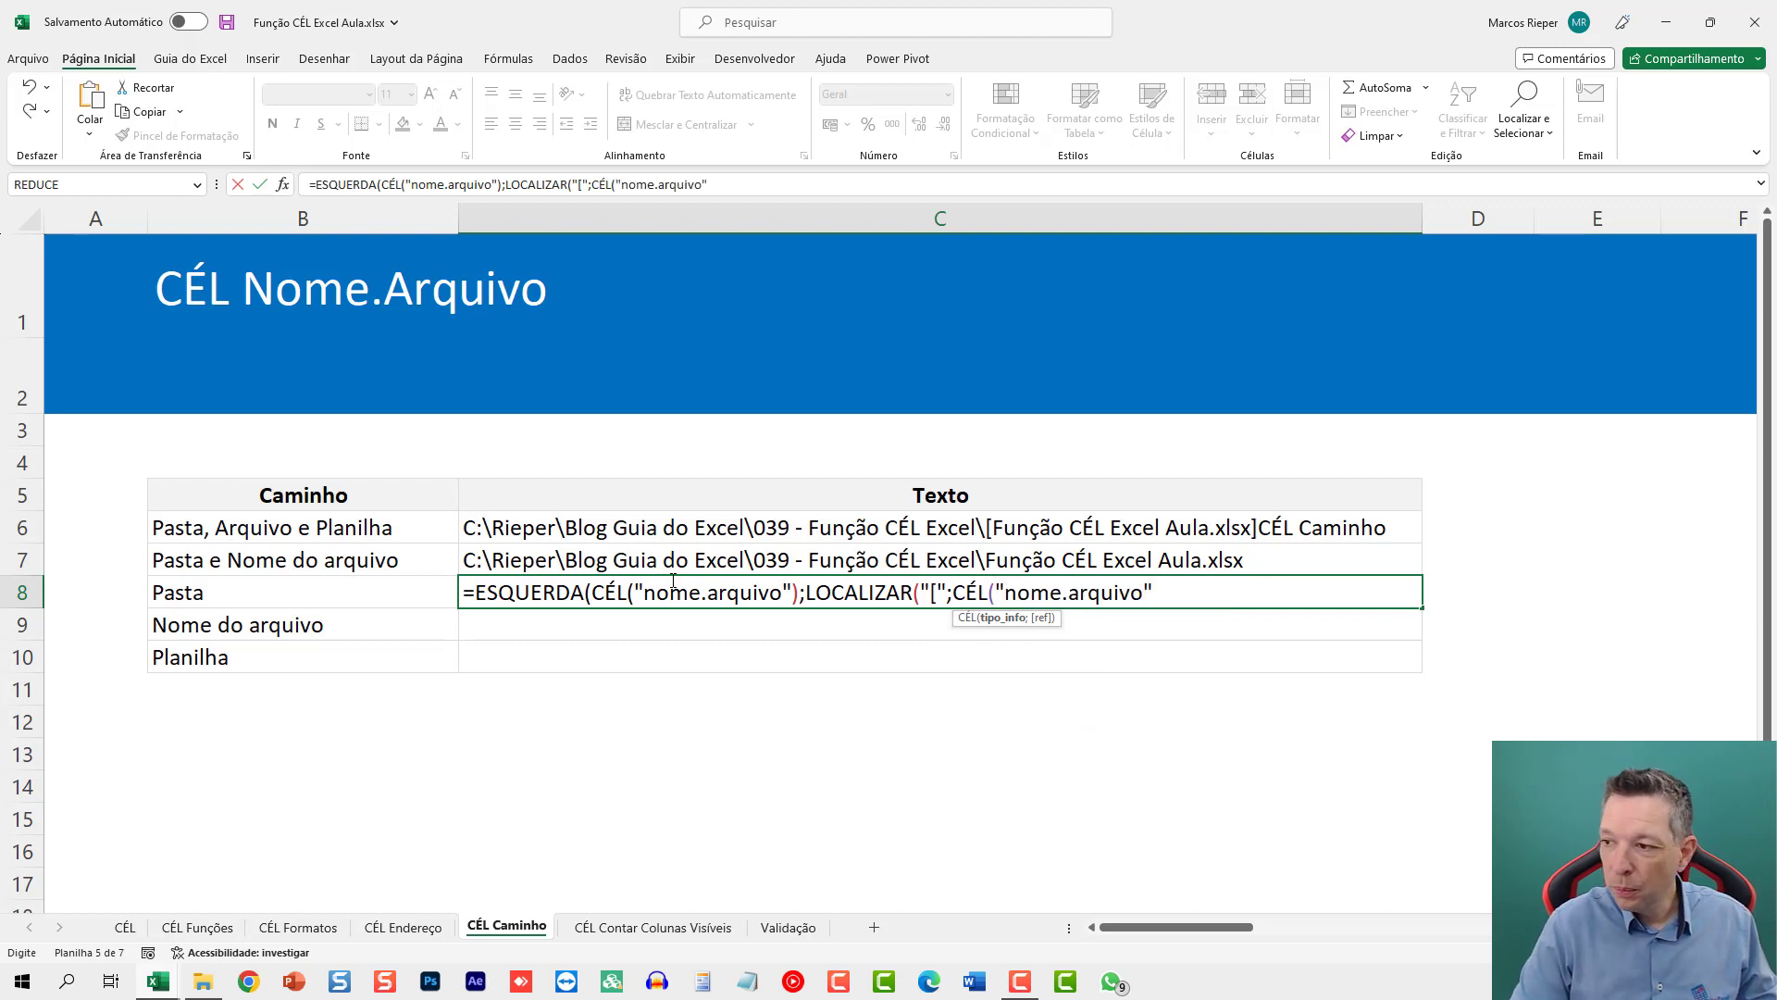
{"action": "type", "text": "))-1"}
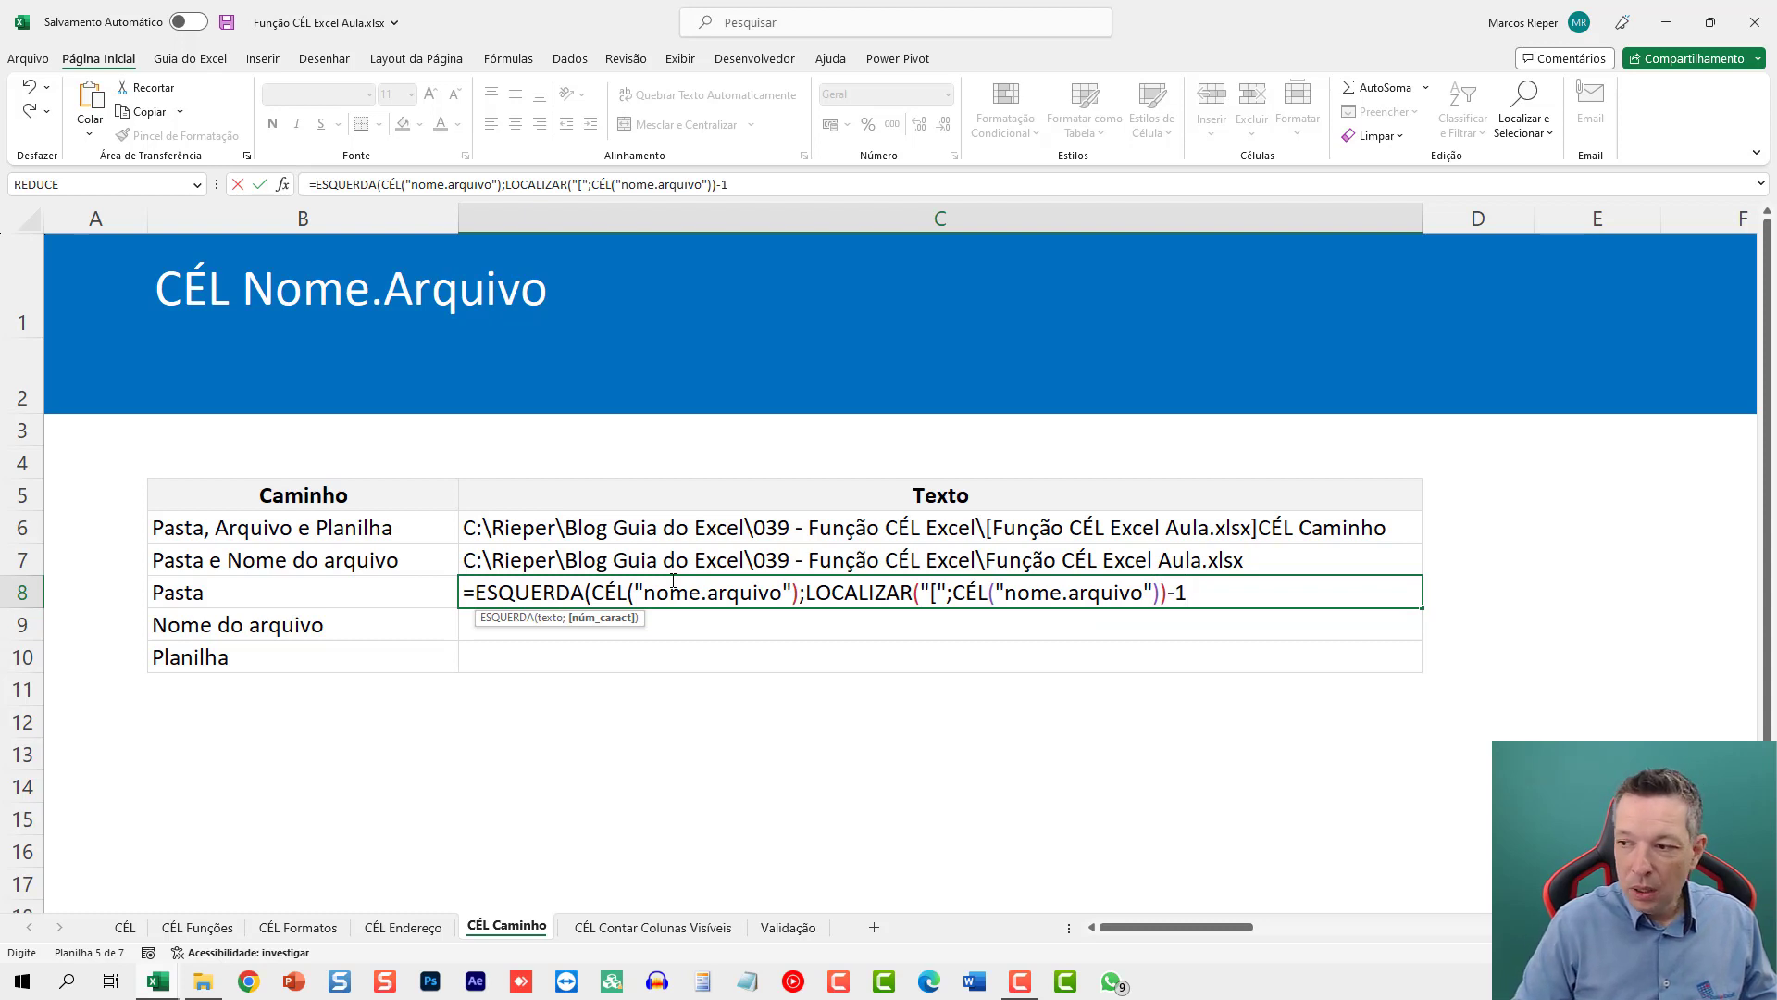
{"action": "type", "text": ")"}
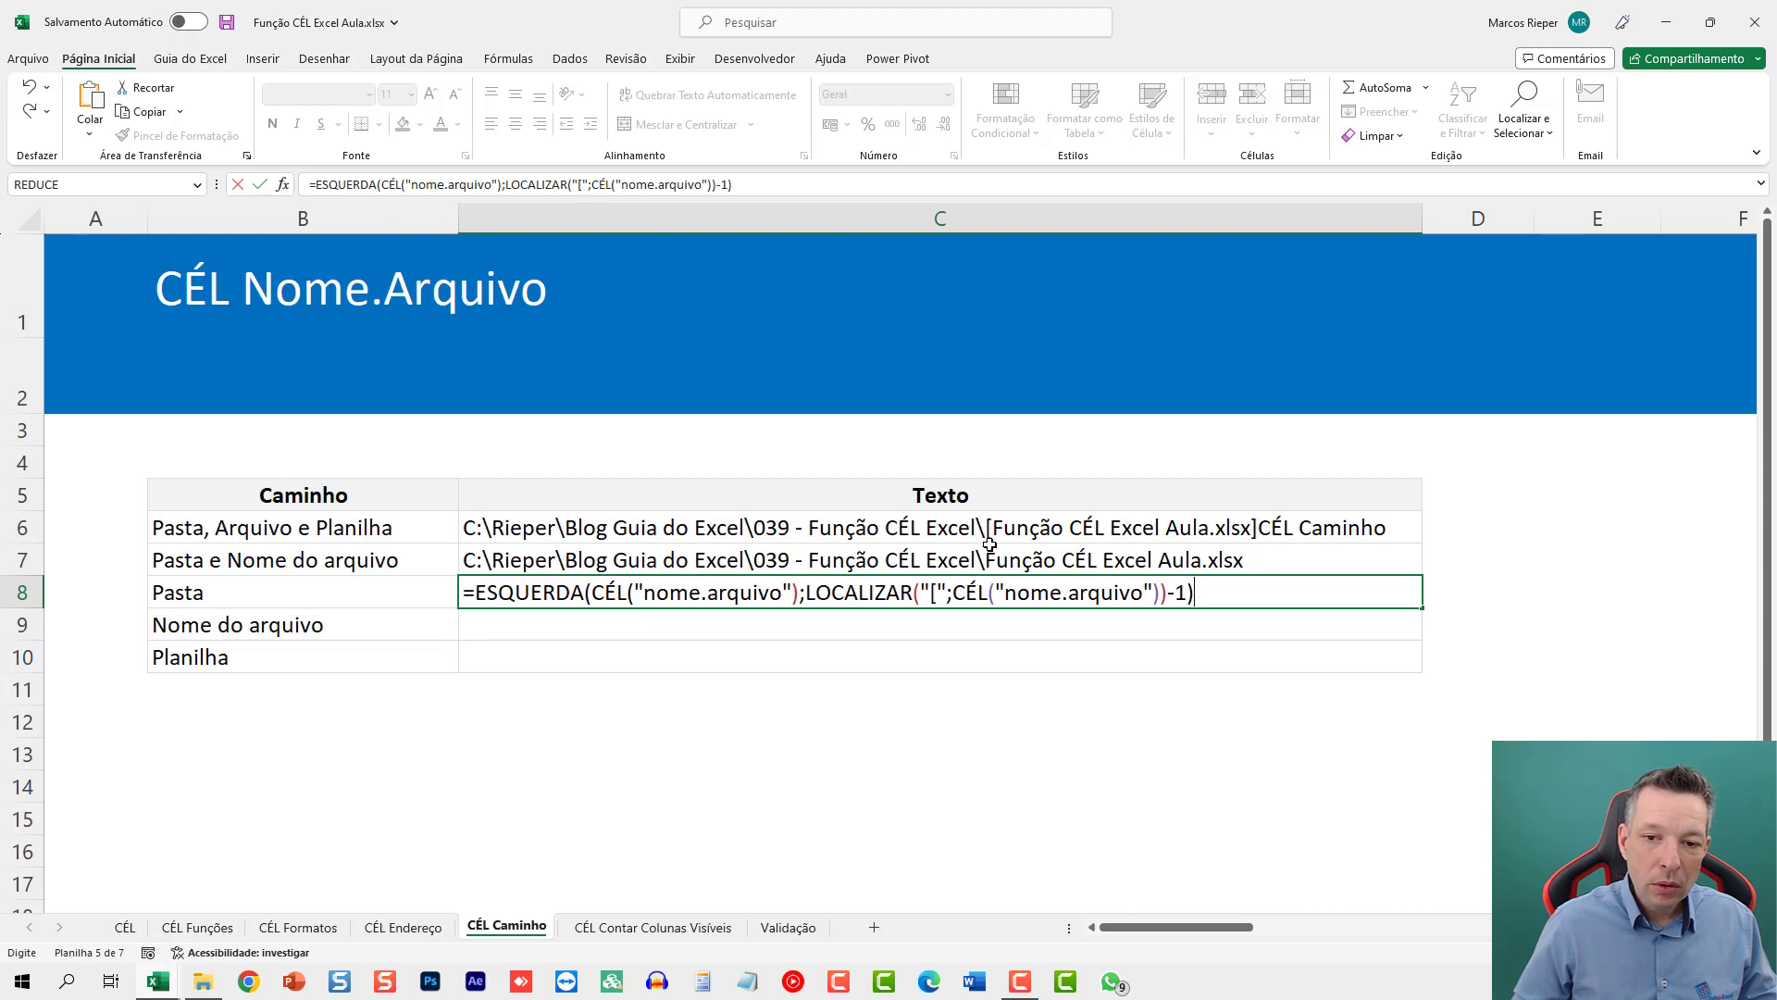
{"action": "key", "text": "ctrl+Return"}
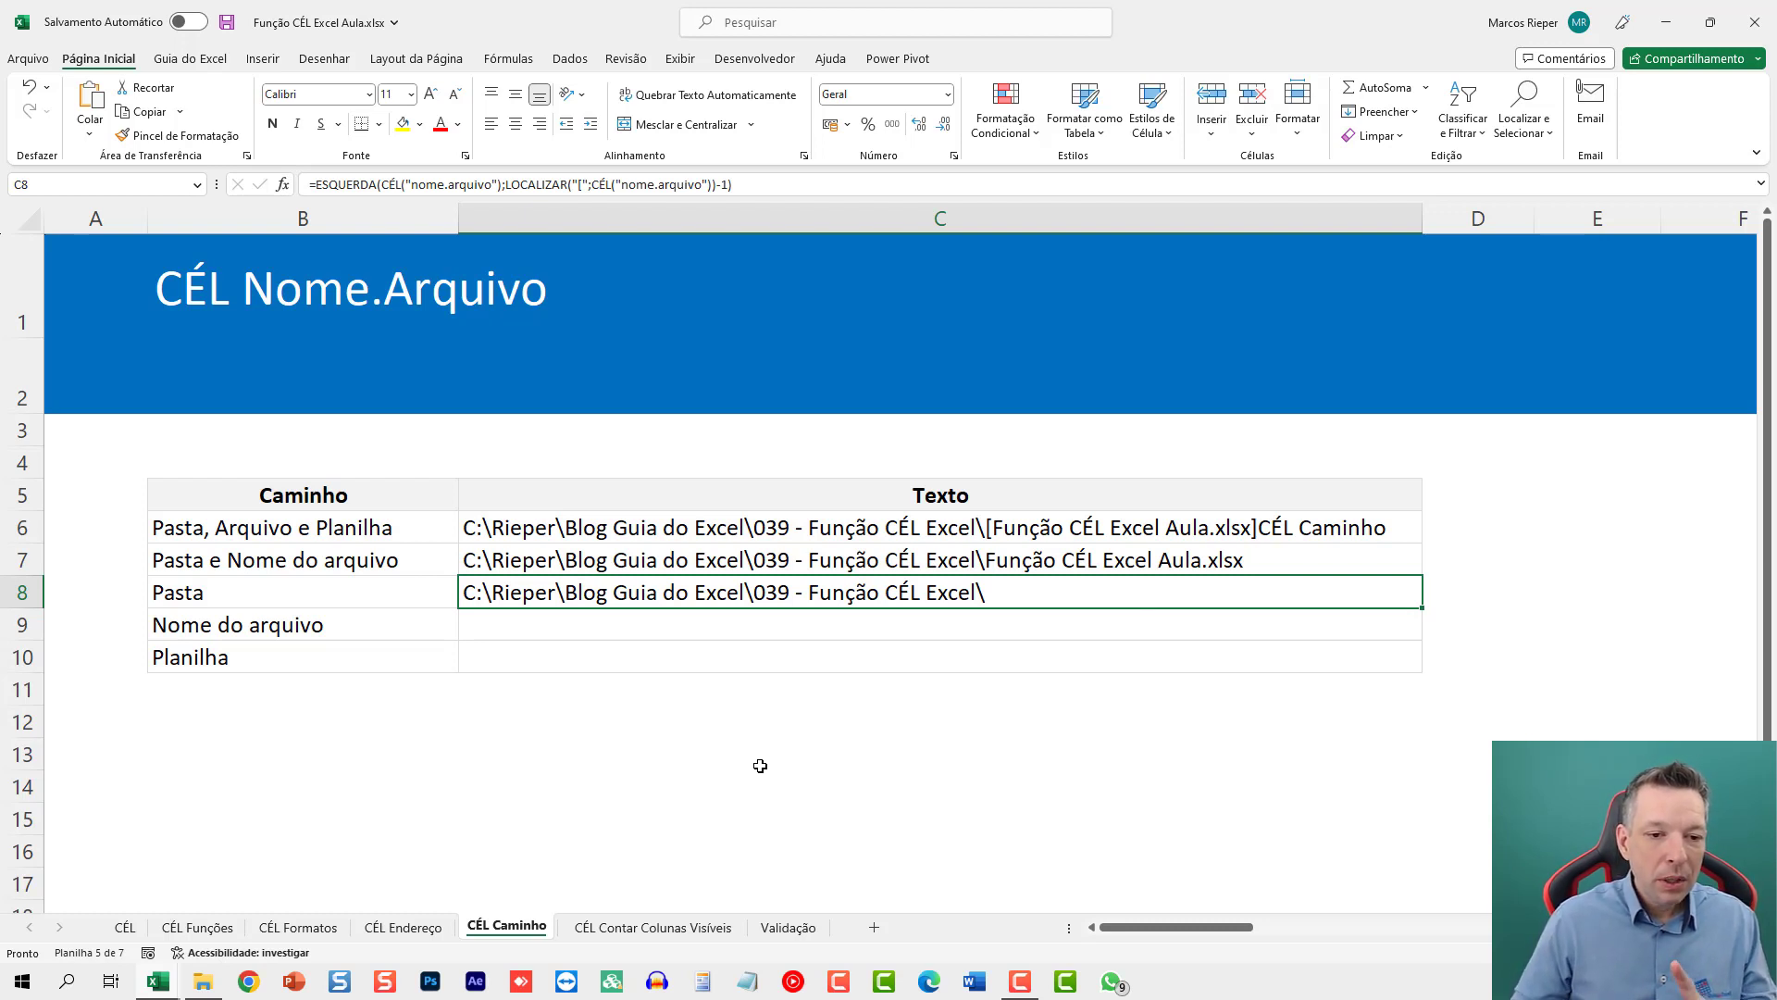
Step: Begin an EXT.TEXTO formula in C9 for the Nome do arquivo row
{"action": "left_click", "coordinate": [512, 630]}
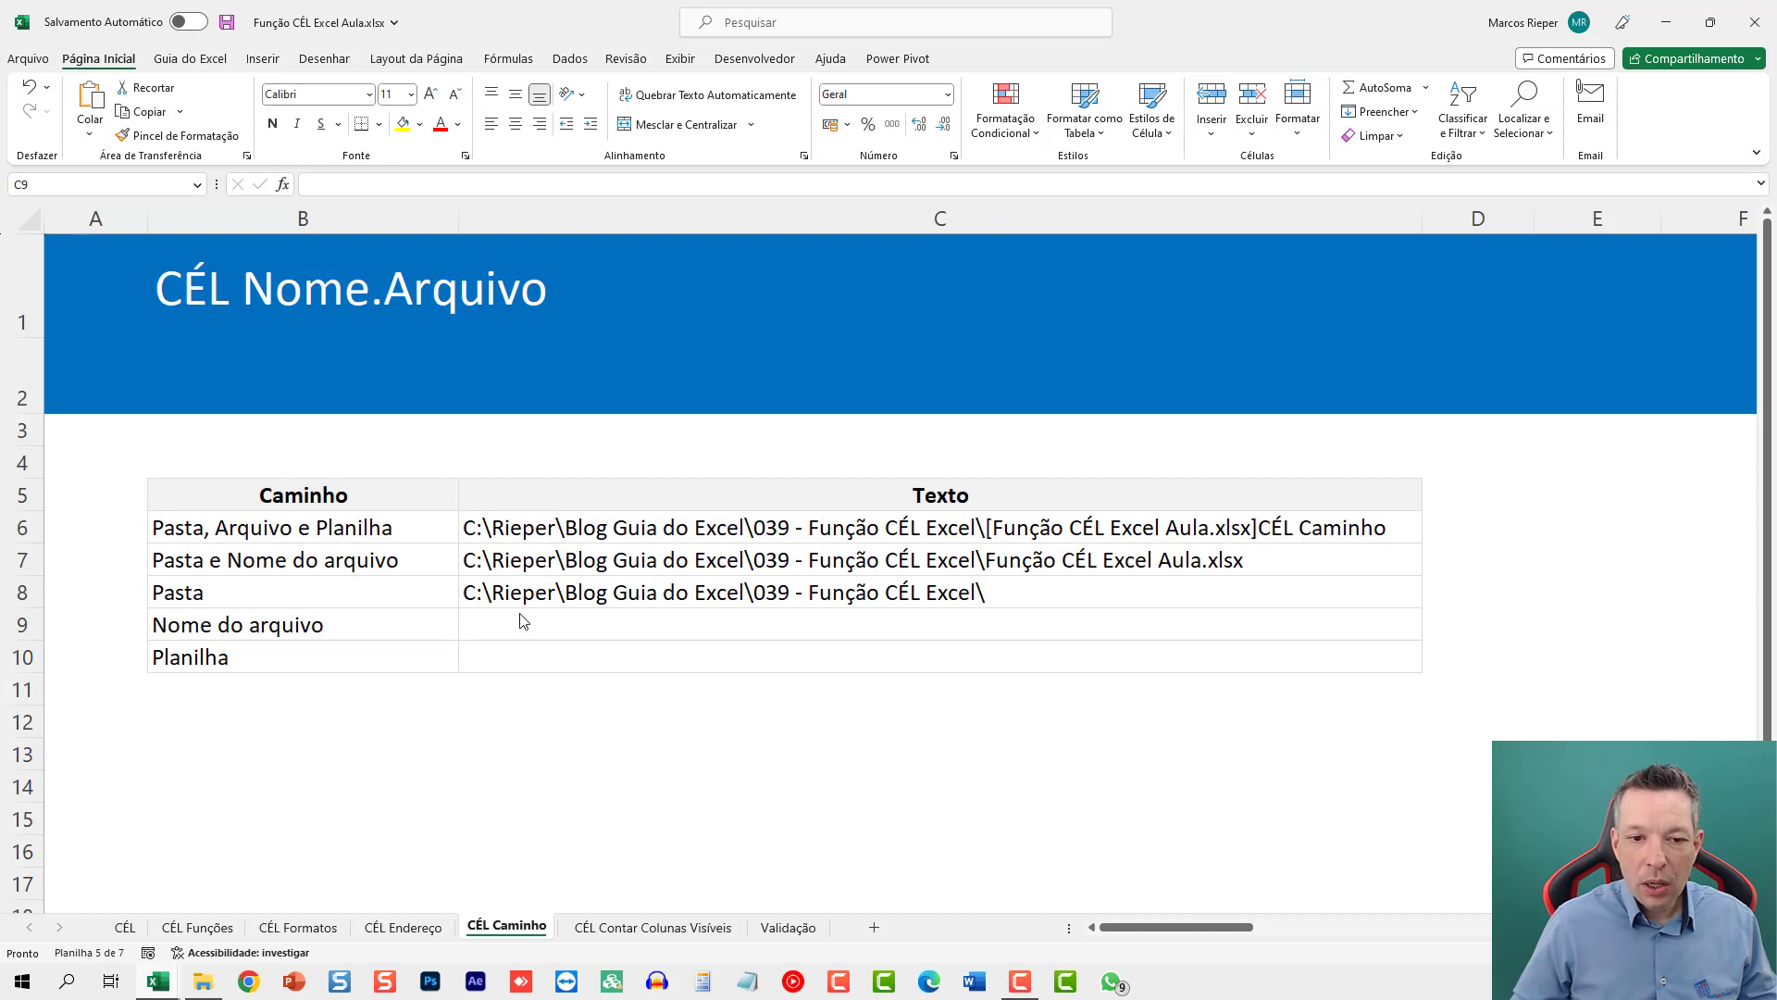
{"action": "left_click", "coordinate": [597, 616]}
{"action": "type", "text": "="}
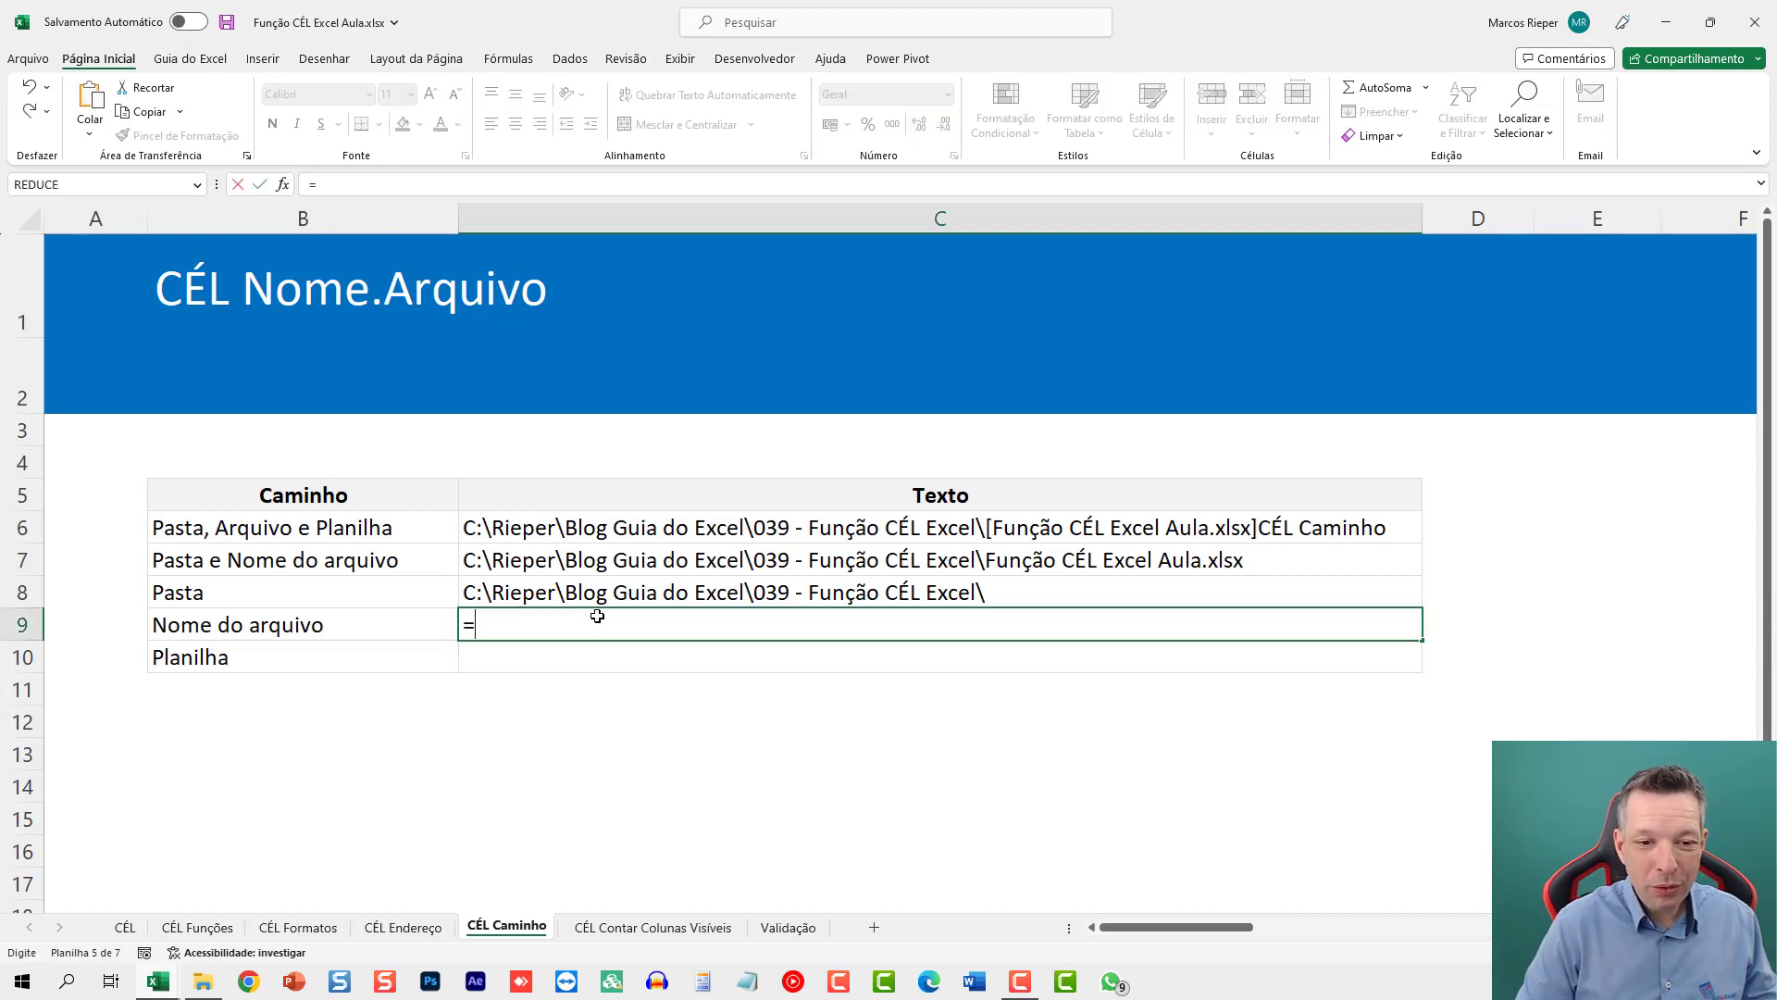
{"action": "type", "text": "EE"}
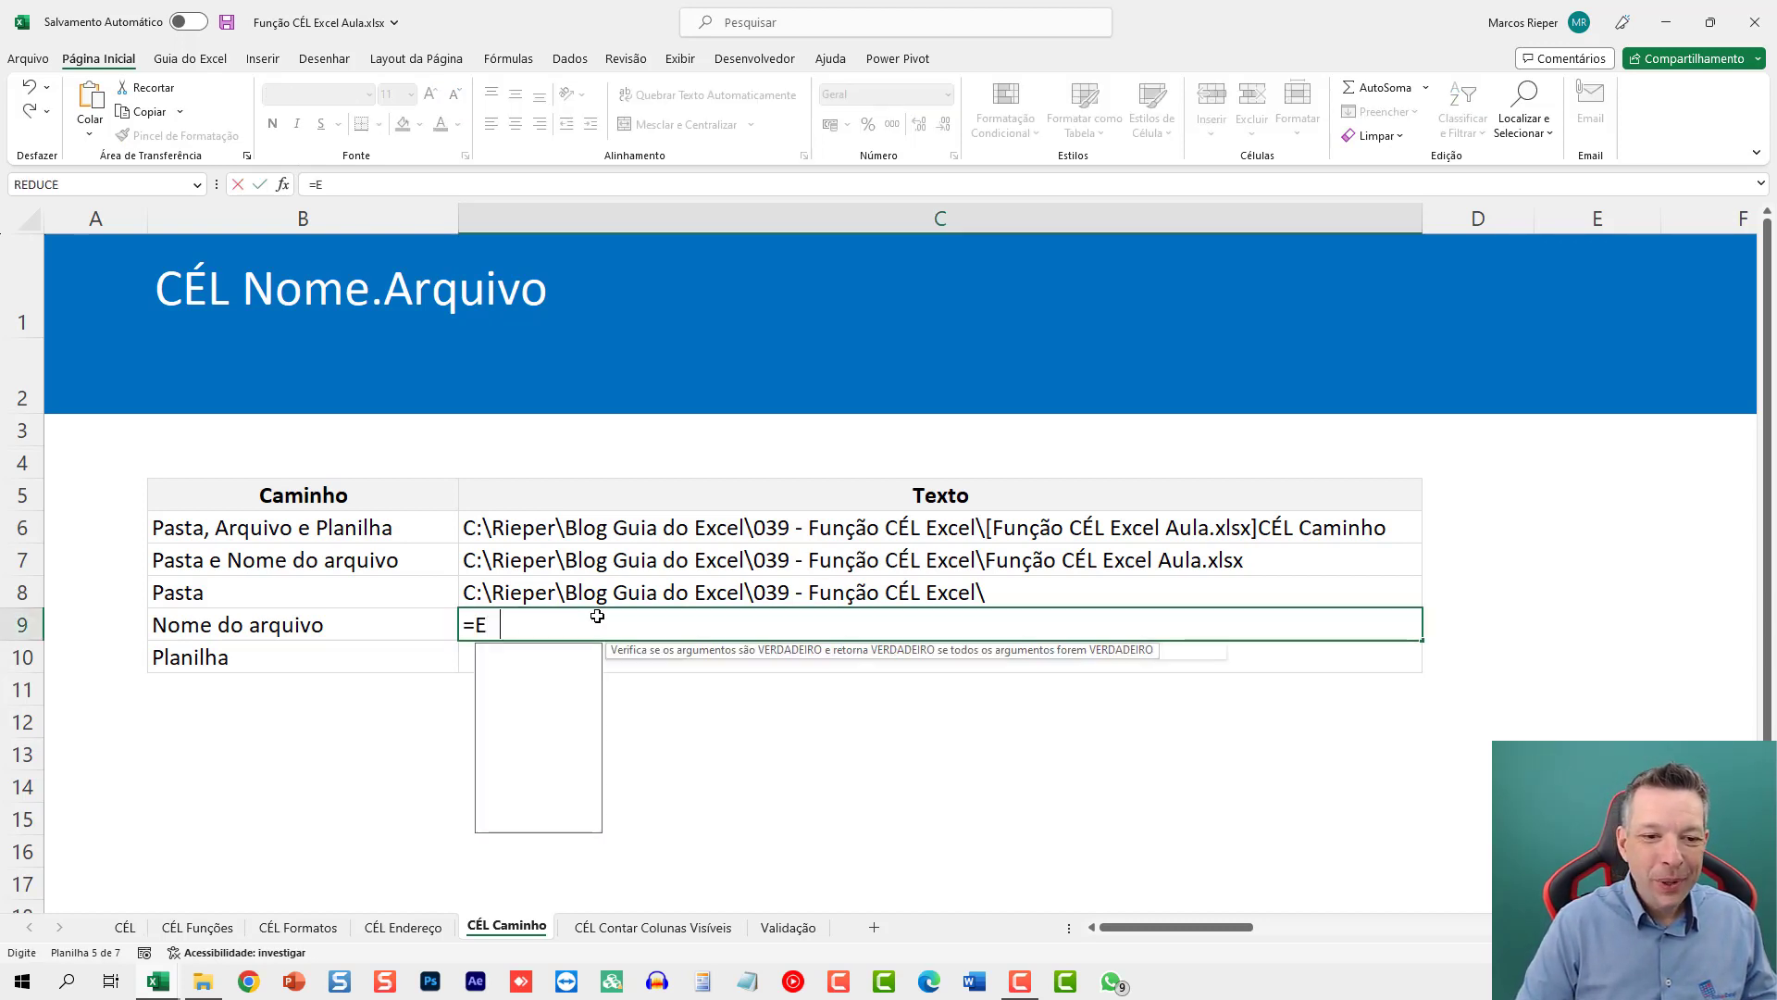
{"action": "key", "text": "BackSpace"}
{"action": "type", "text": "E"}
{"action": "key", "text": "BackSpace"}
{"action": "type", "text": "XT"}
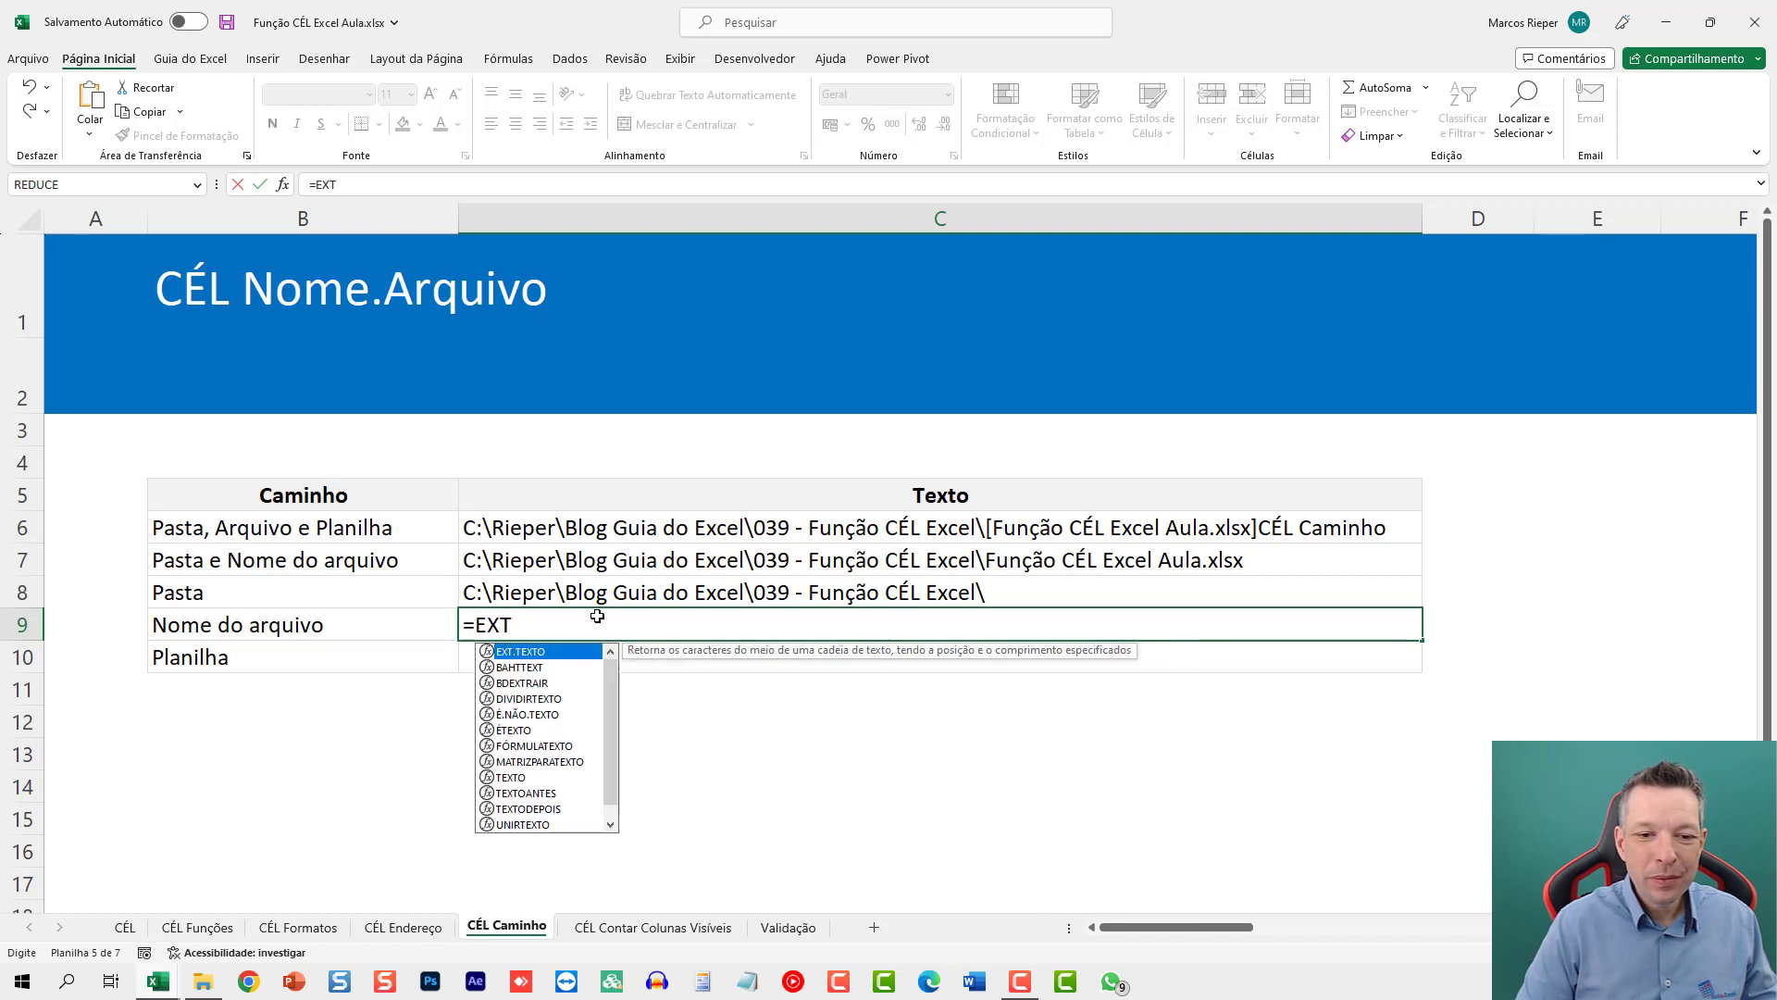
{"action": "type", "text": ".TEXTO("}
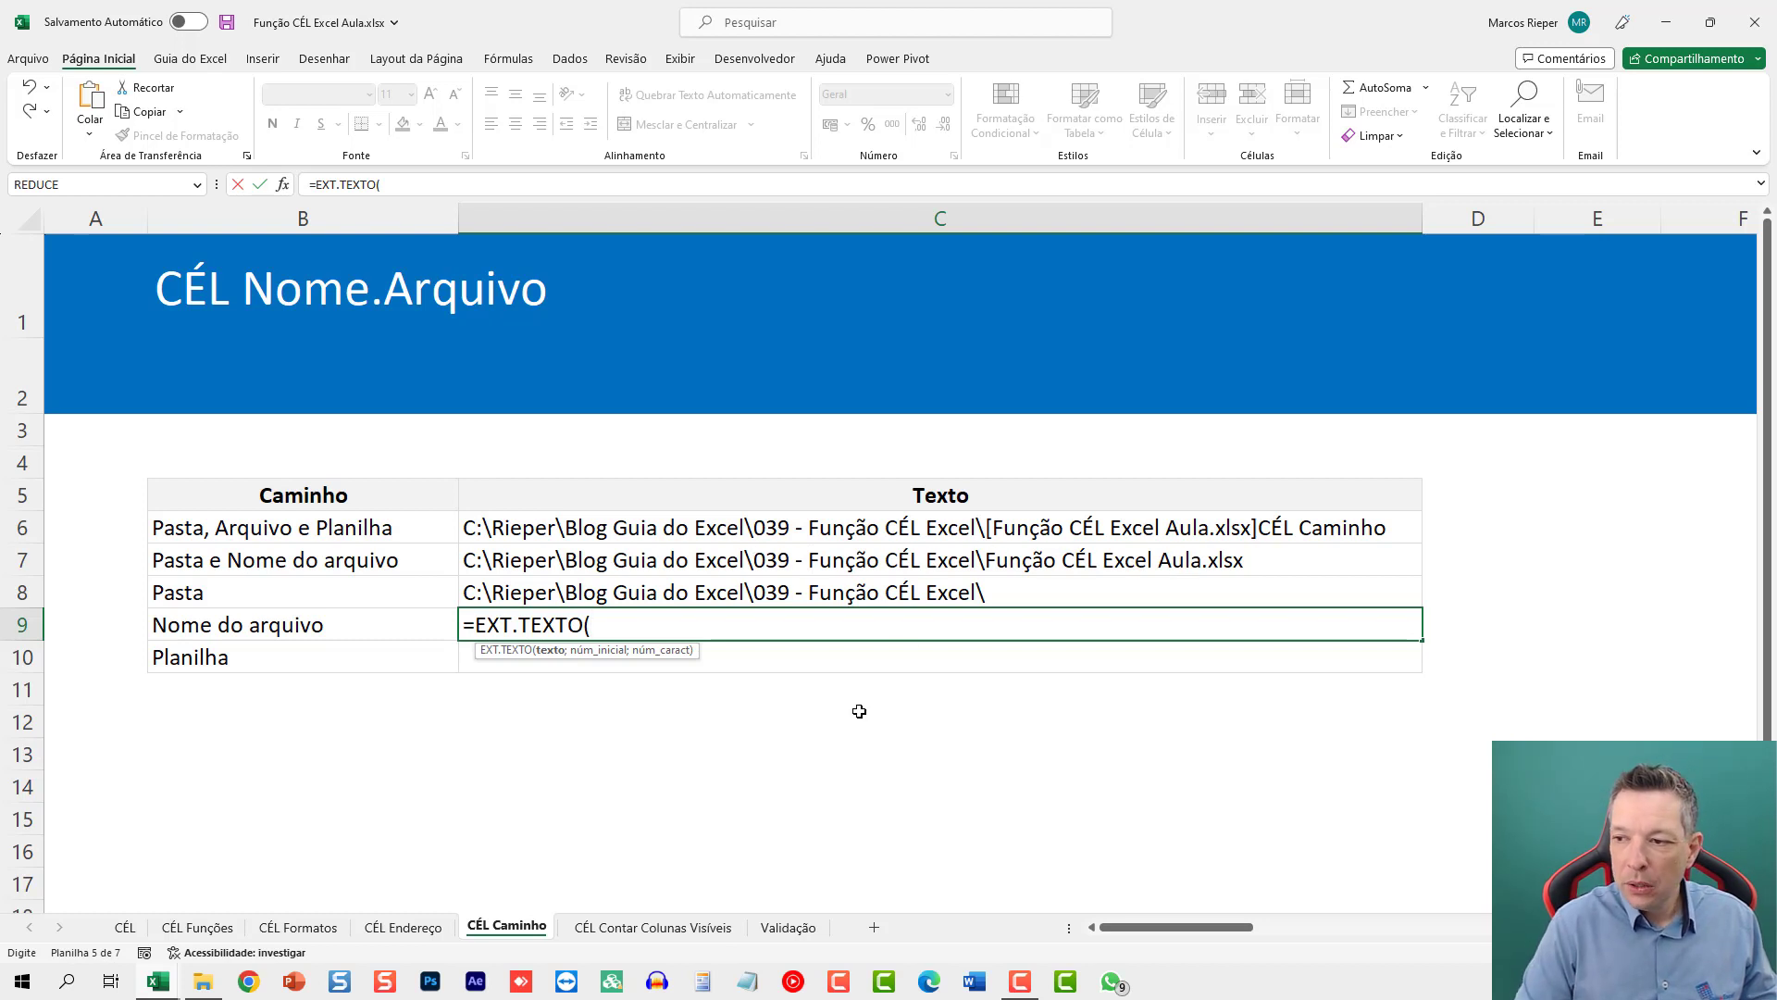
Step: Add CÉL("nome.arquivo") as the text argument of EXT.TEXTO in C9
{"action": "type", "text": "CÉL"}
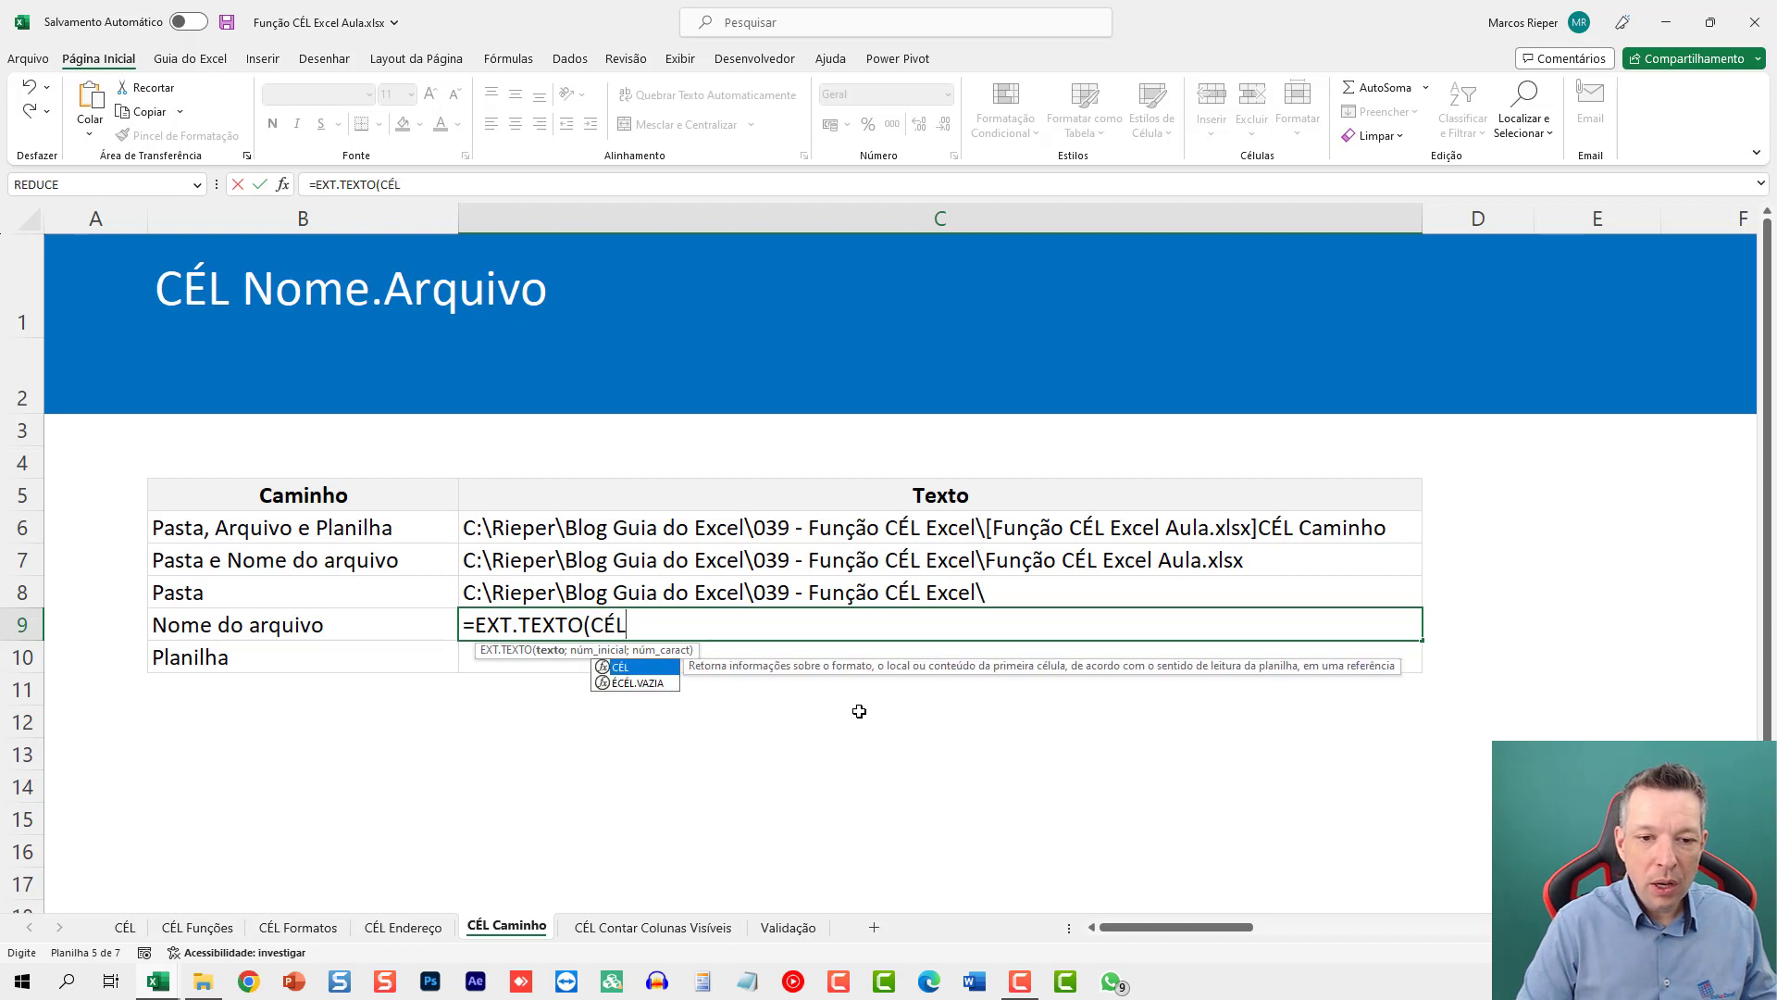
{"action": "type", "text": "(\"NOM"}
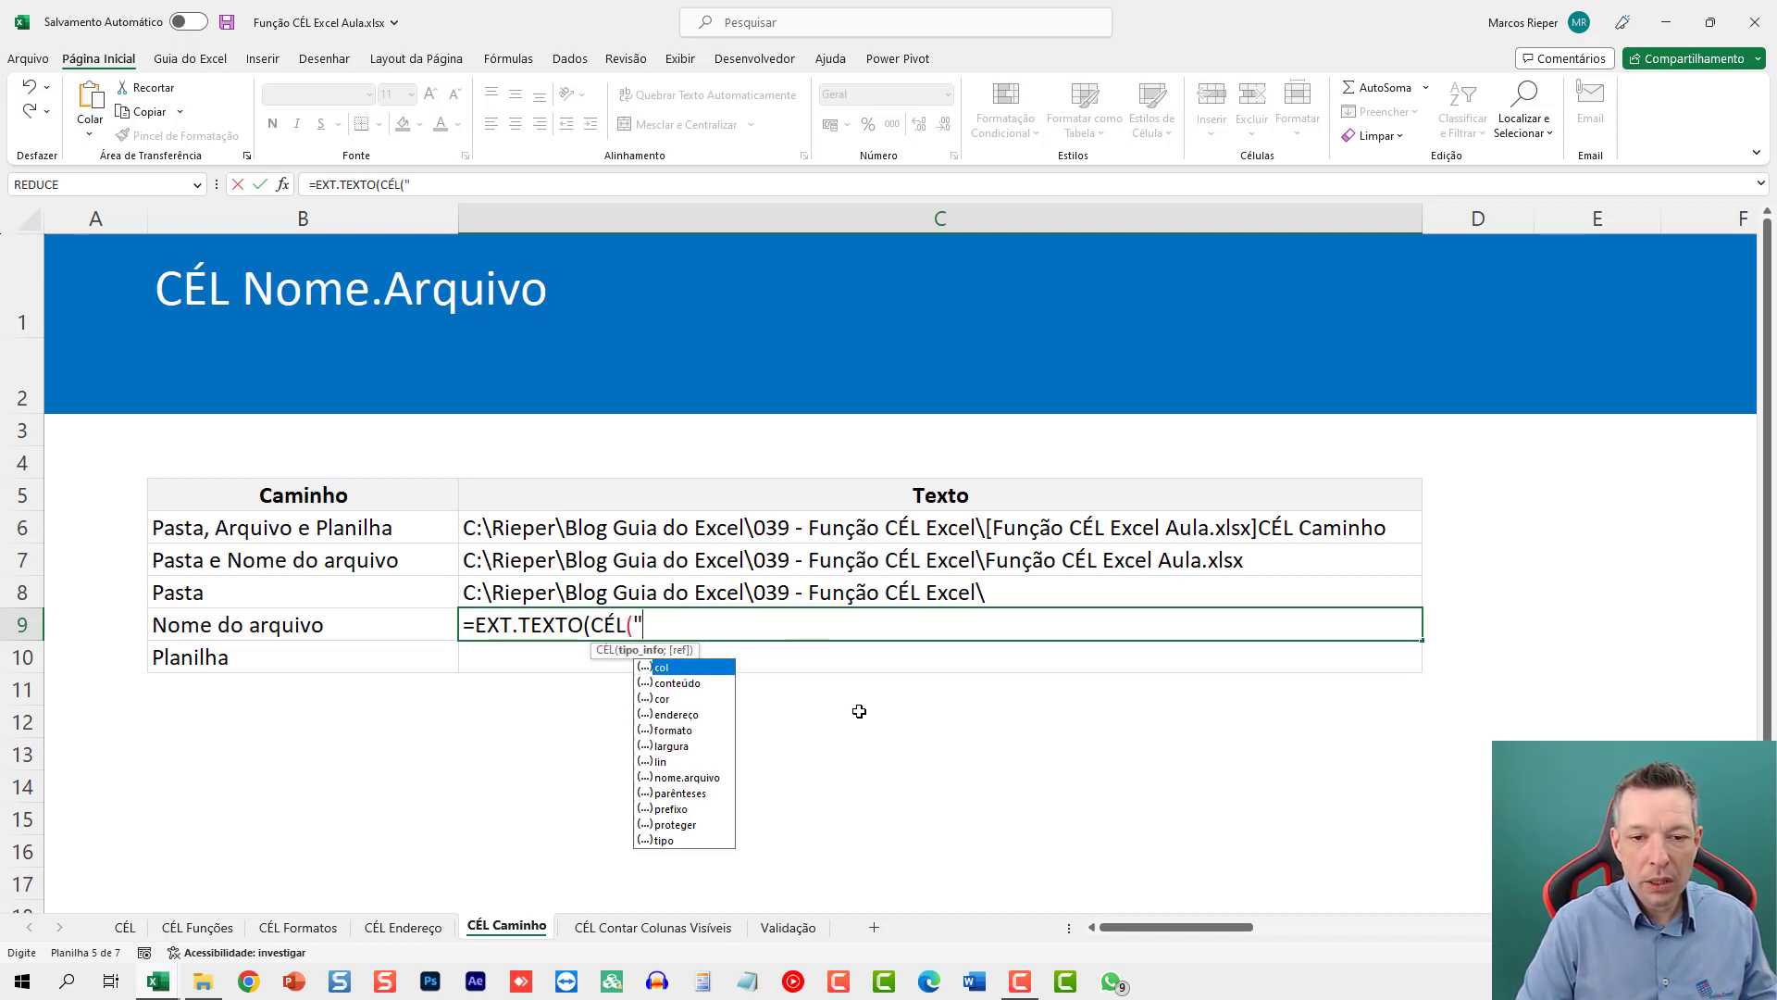
{"action": "double_click", "coordinate": [696, 777]}
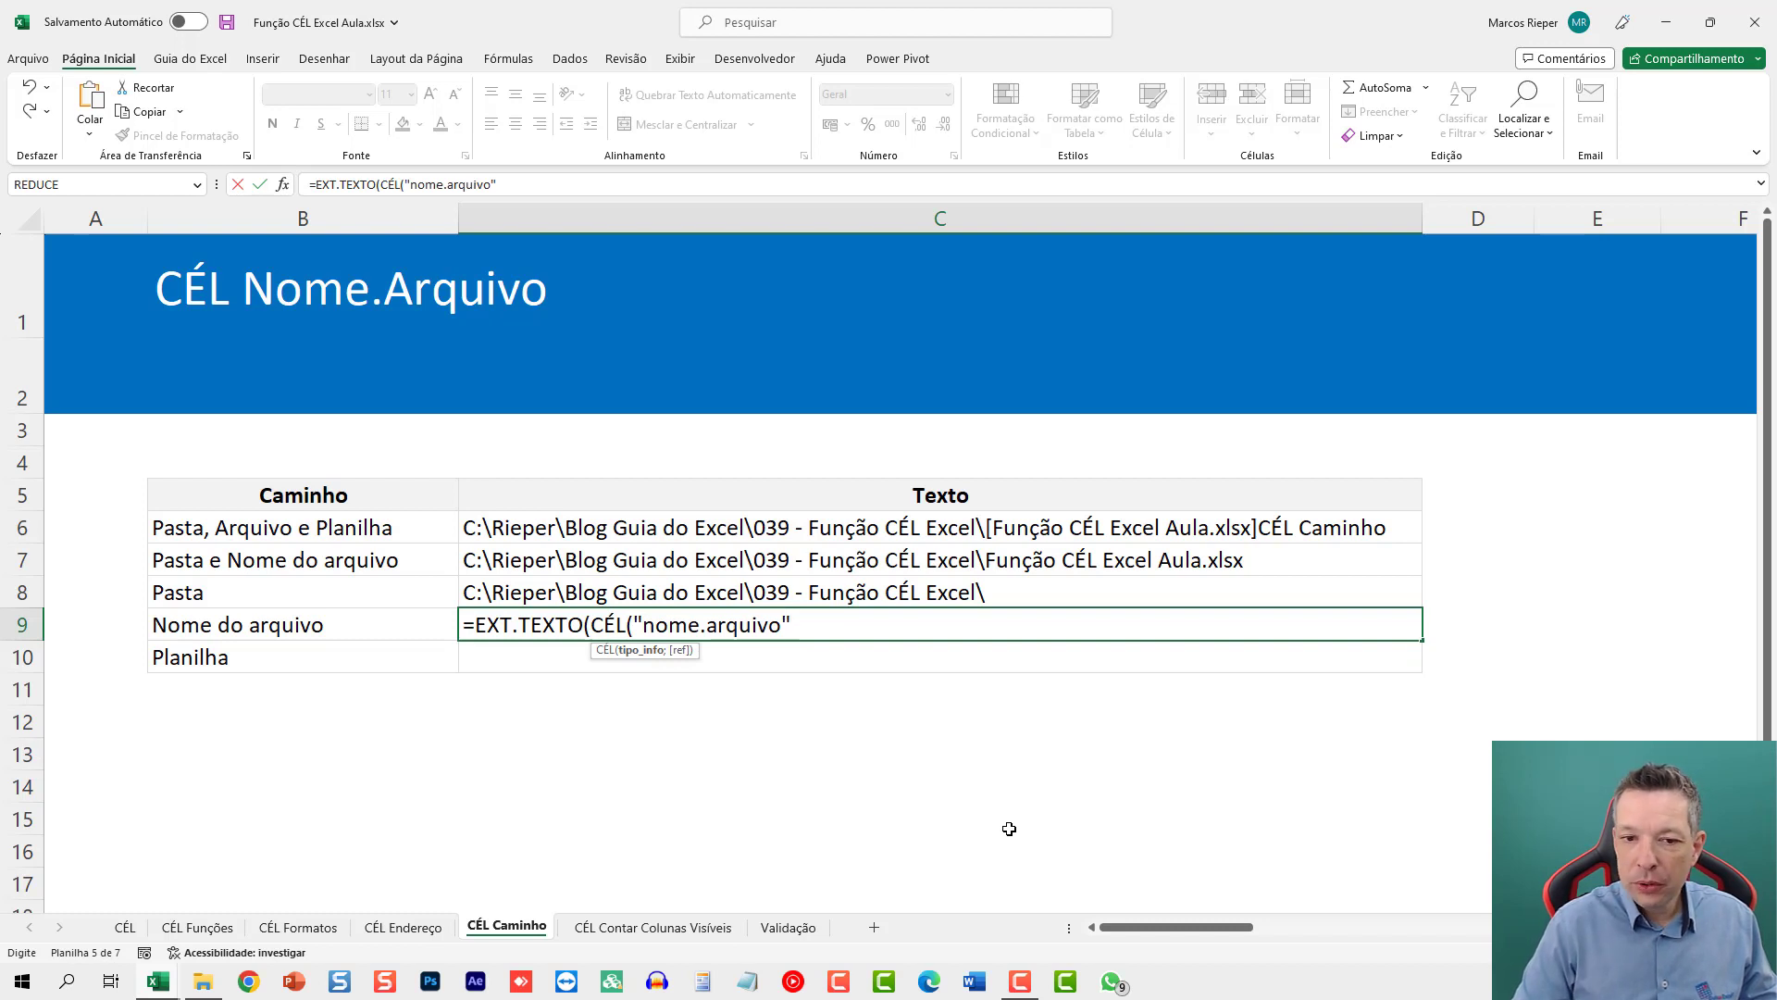
{"action": "type", "text": ")"}
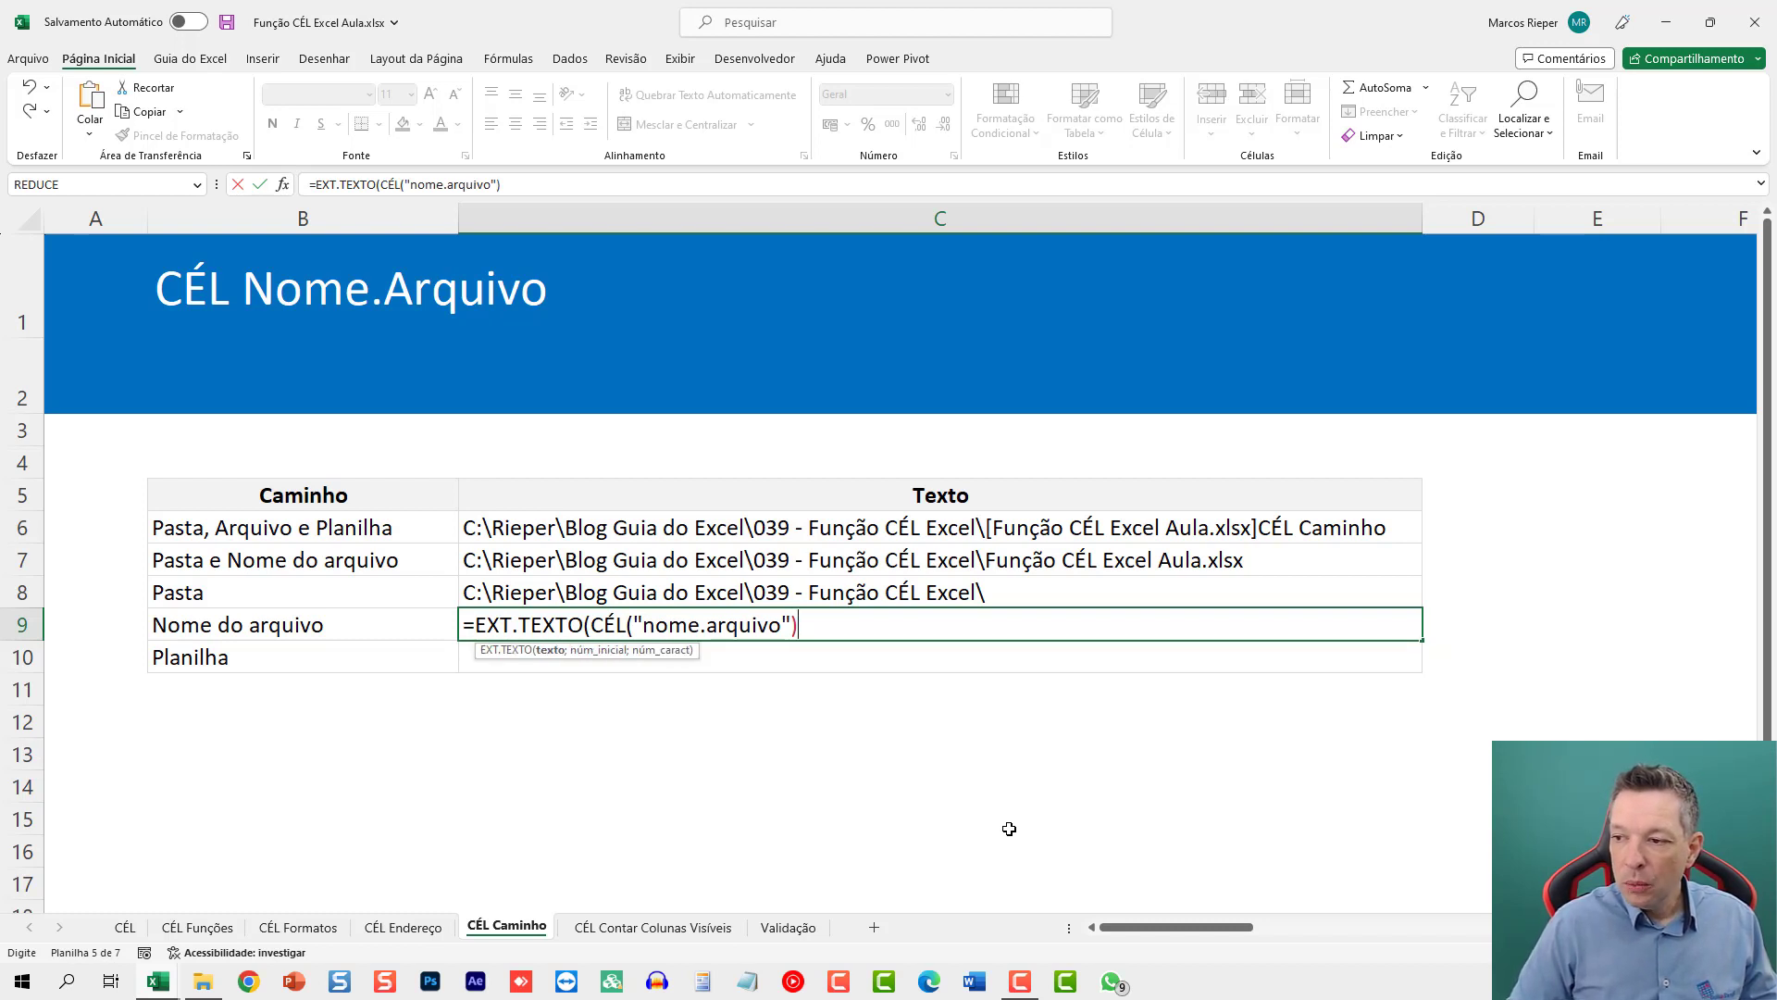
Step: Set the start position of EXT.TEXTO in C9 to LOCALIZAR("[";CÉL("nome.arquivo"))+1
{"action": "type", "text": ";LOCALIZAR(\"[\""}
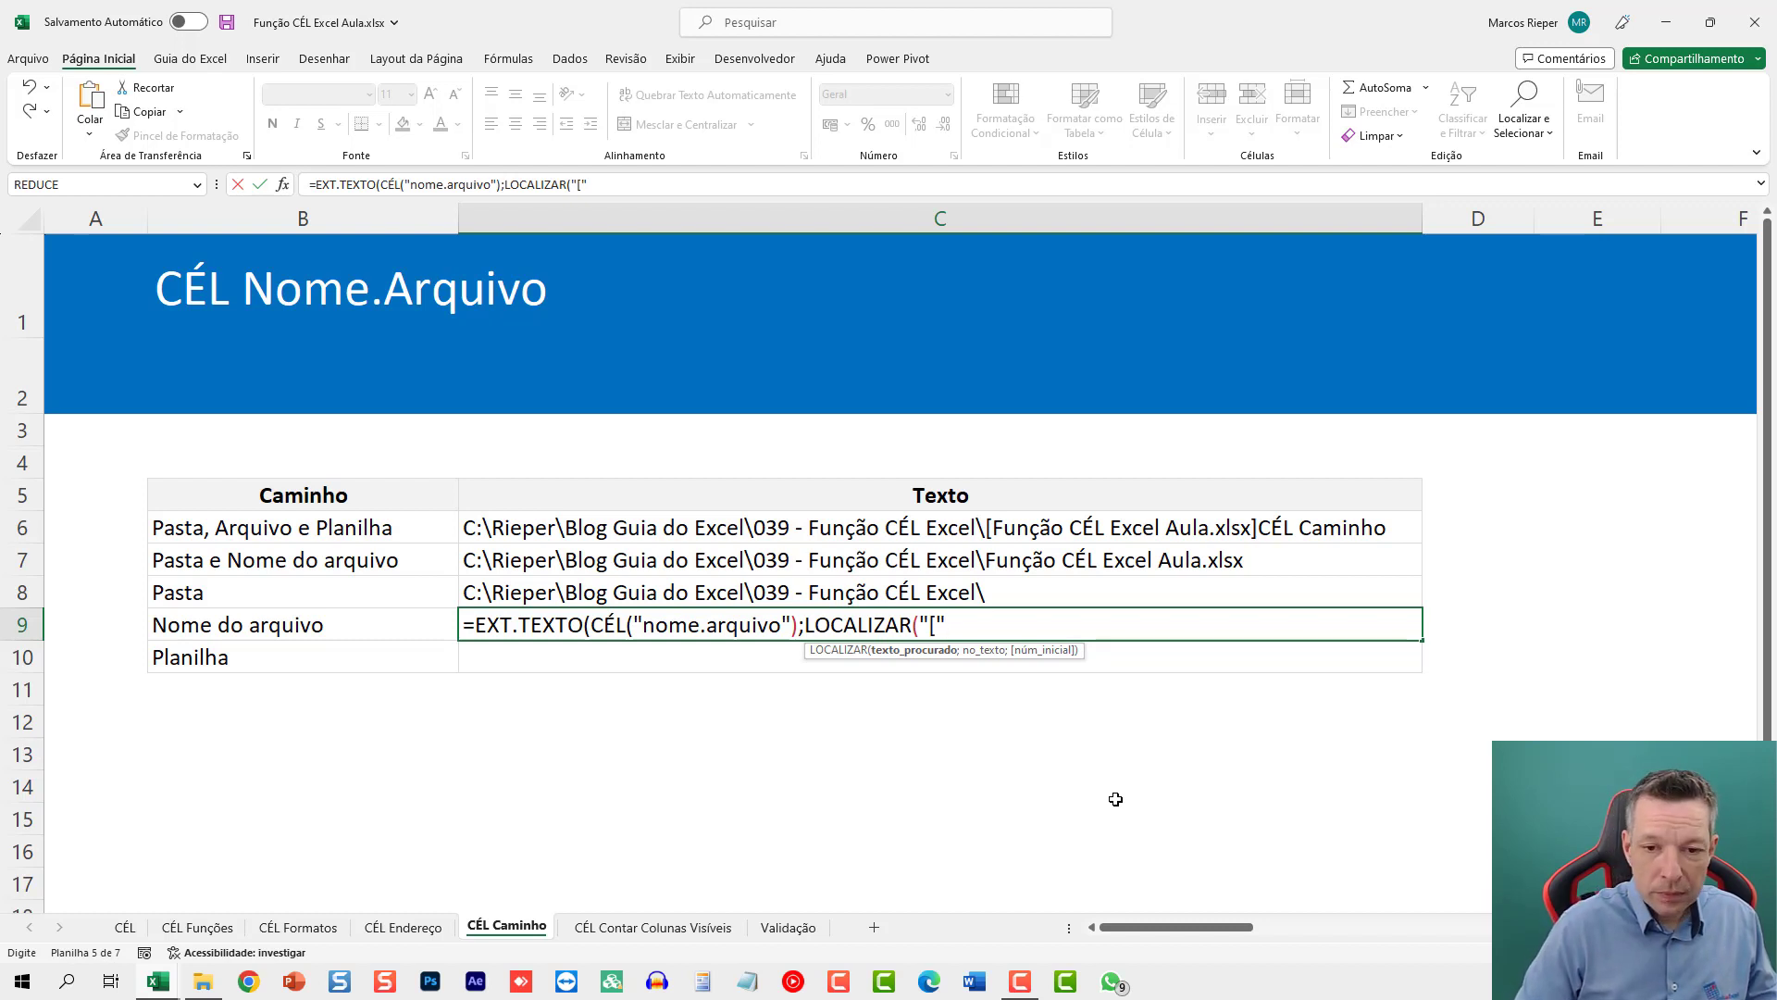
{"action": "type", "text": ";CÉL"}
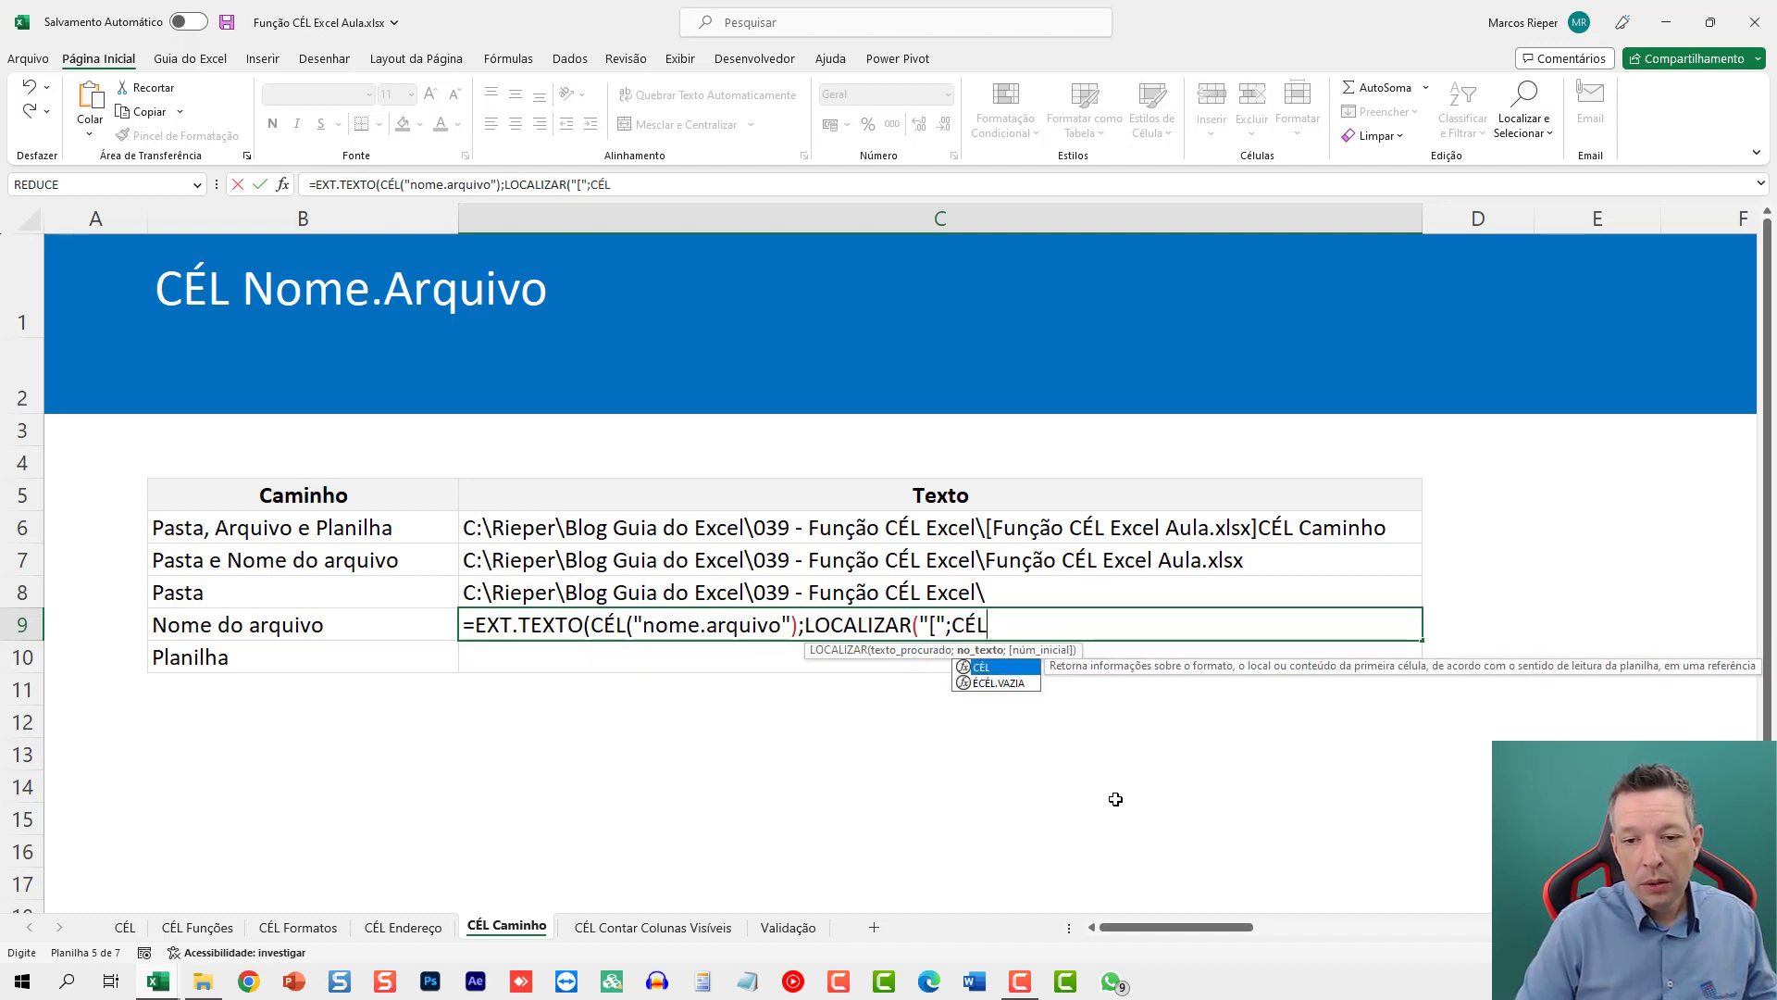
{"action": "type", "text": "("}
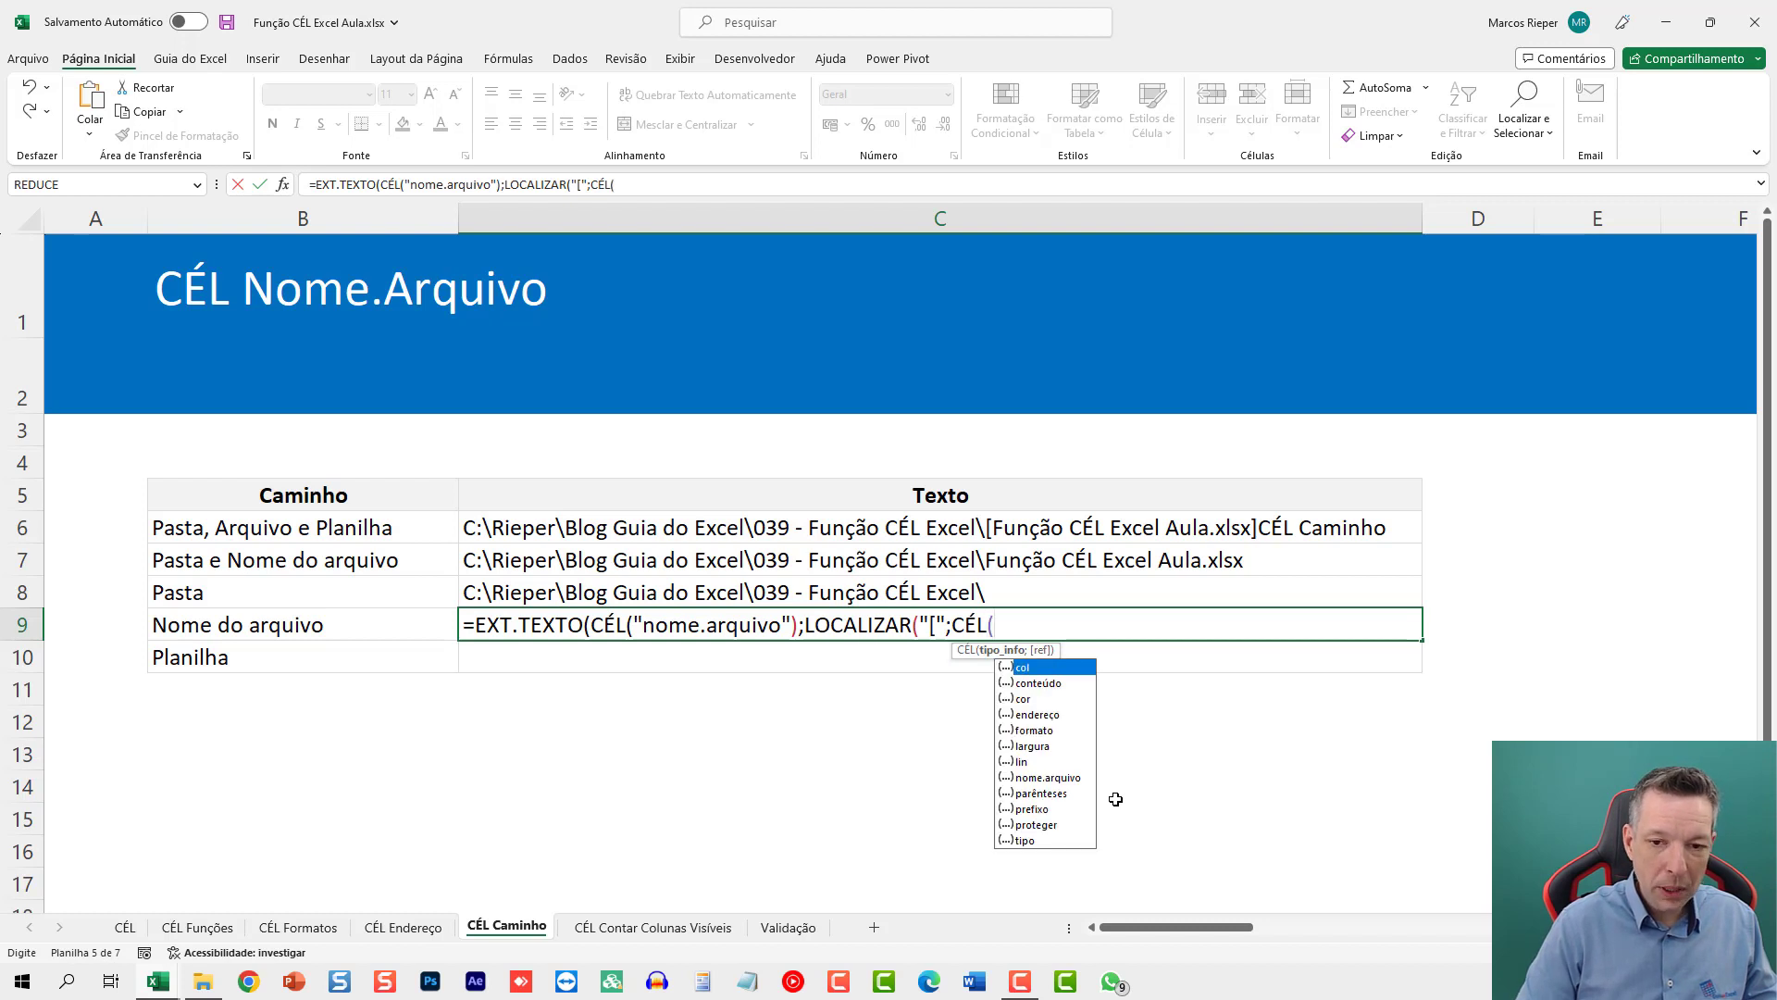
{"action": "key", "text": "Down"}
{"action": "key", "text": "Down"}
{"action": "key", "text": "Down"}
{"action": "key", "text": "Down"}
{"action": "key", "text": "Down"}
{"action": "key", "text": "Down"}
{"action": "key", "text": "Down"}
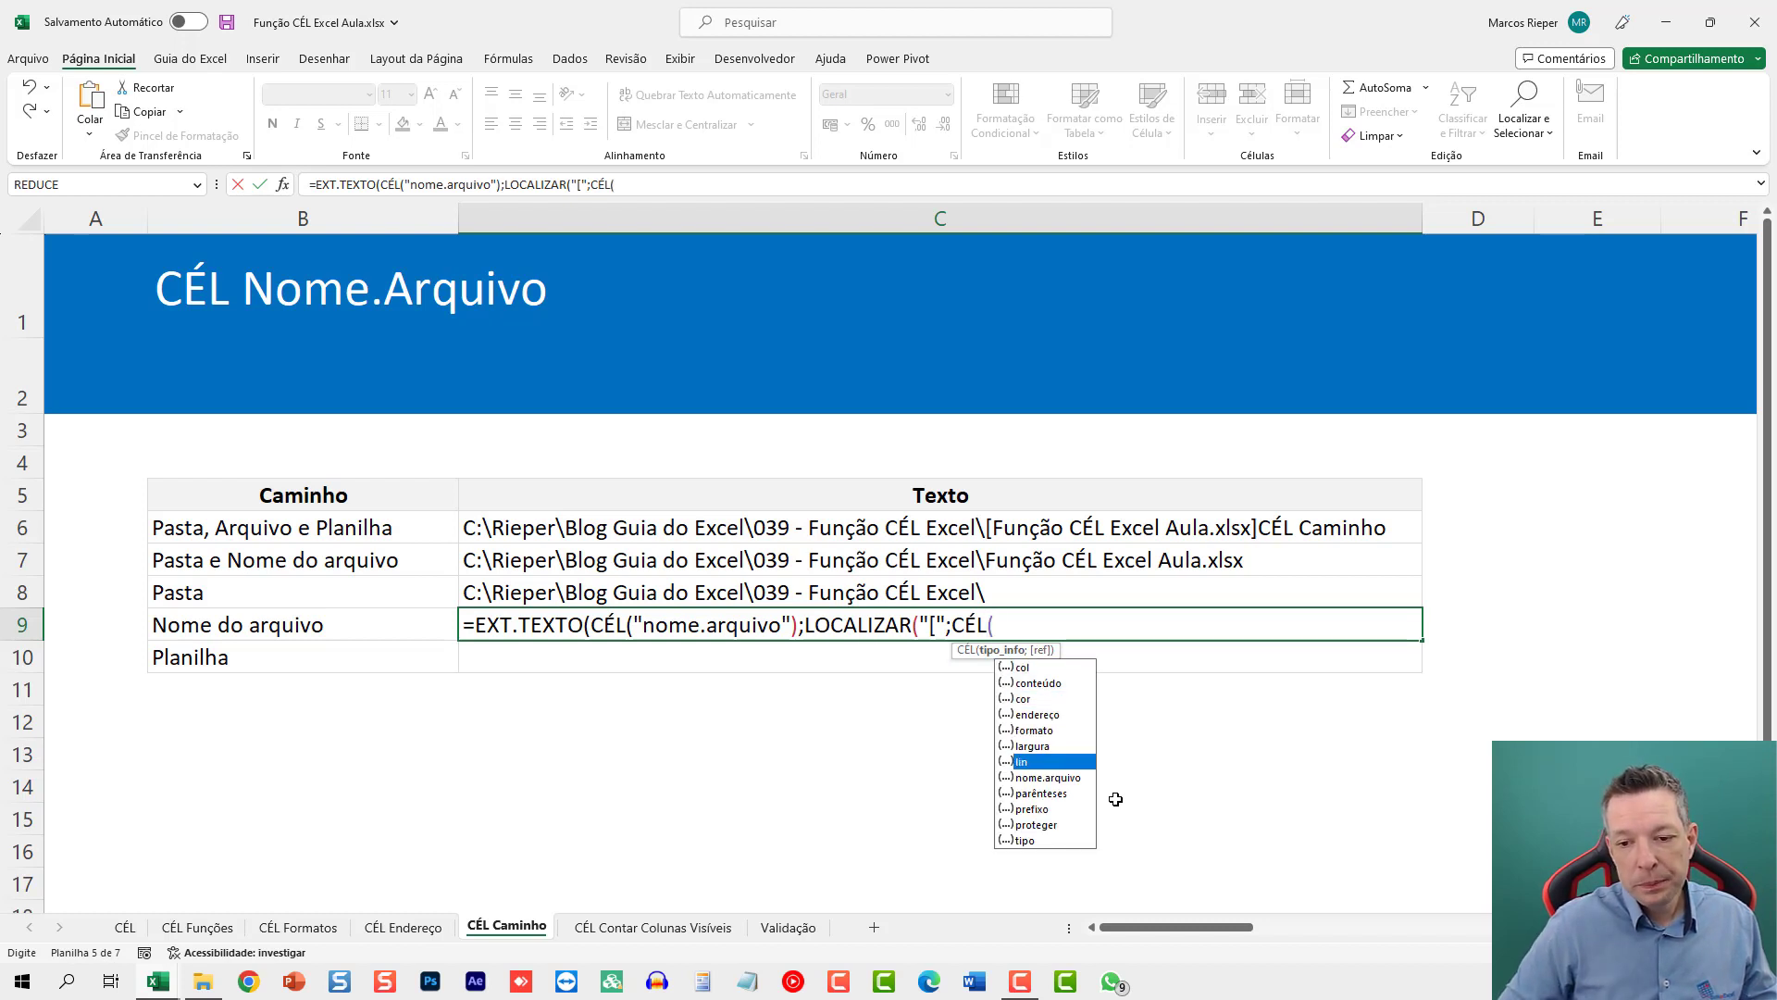
{"action": "key", "text": "Tab"}
{"action": "type", "text": "))"}
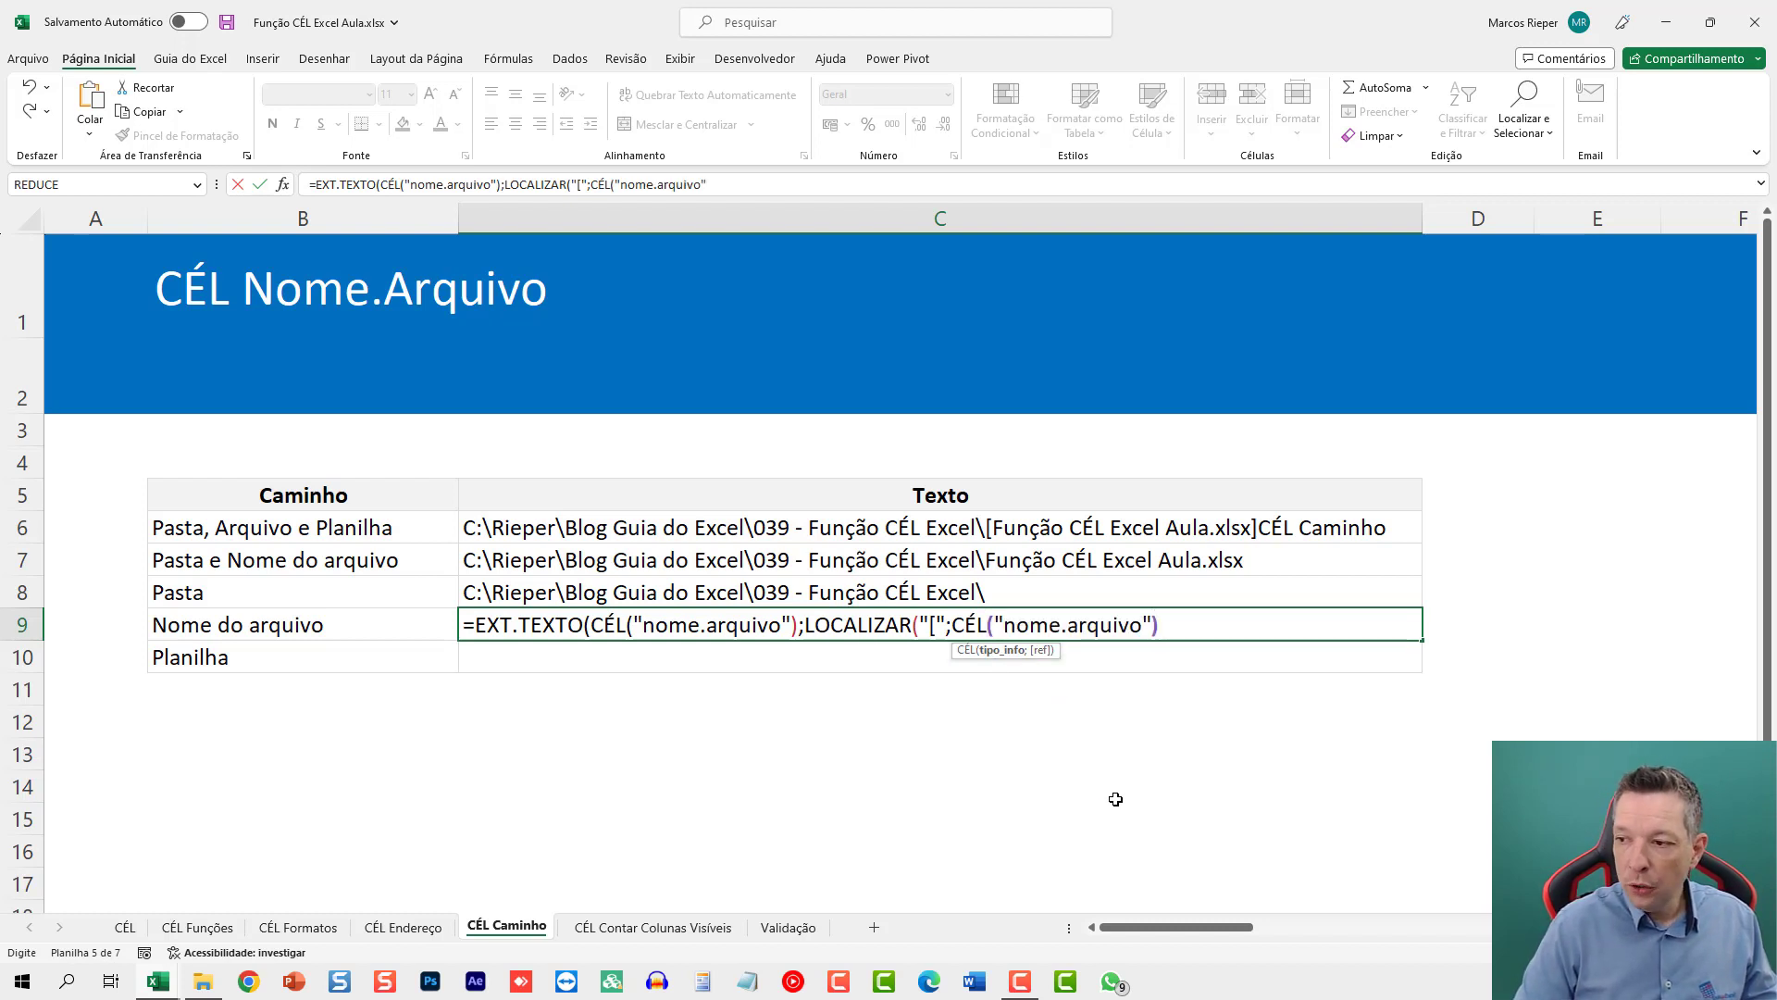
{"action": "type", "text": "+1"}
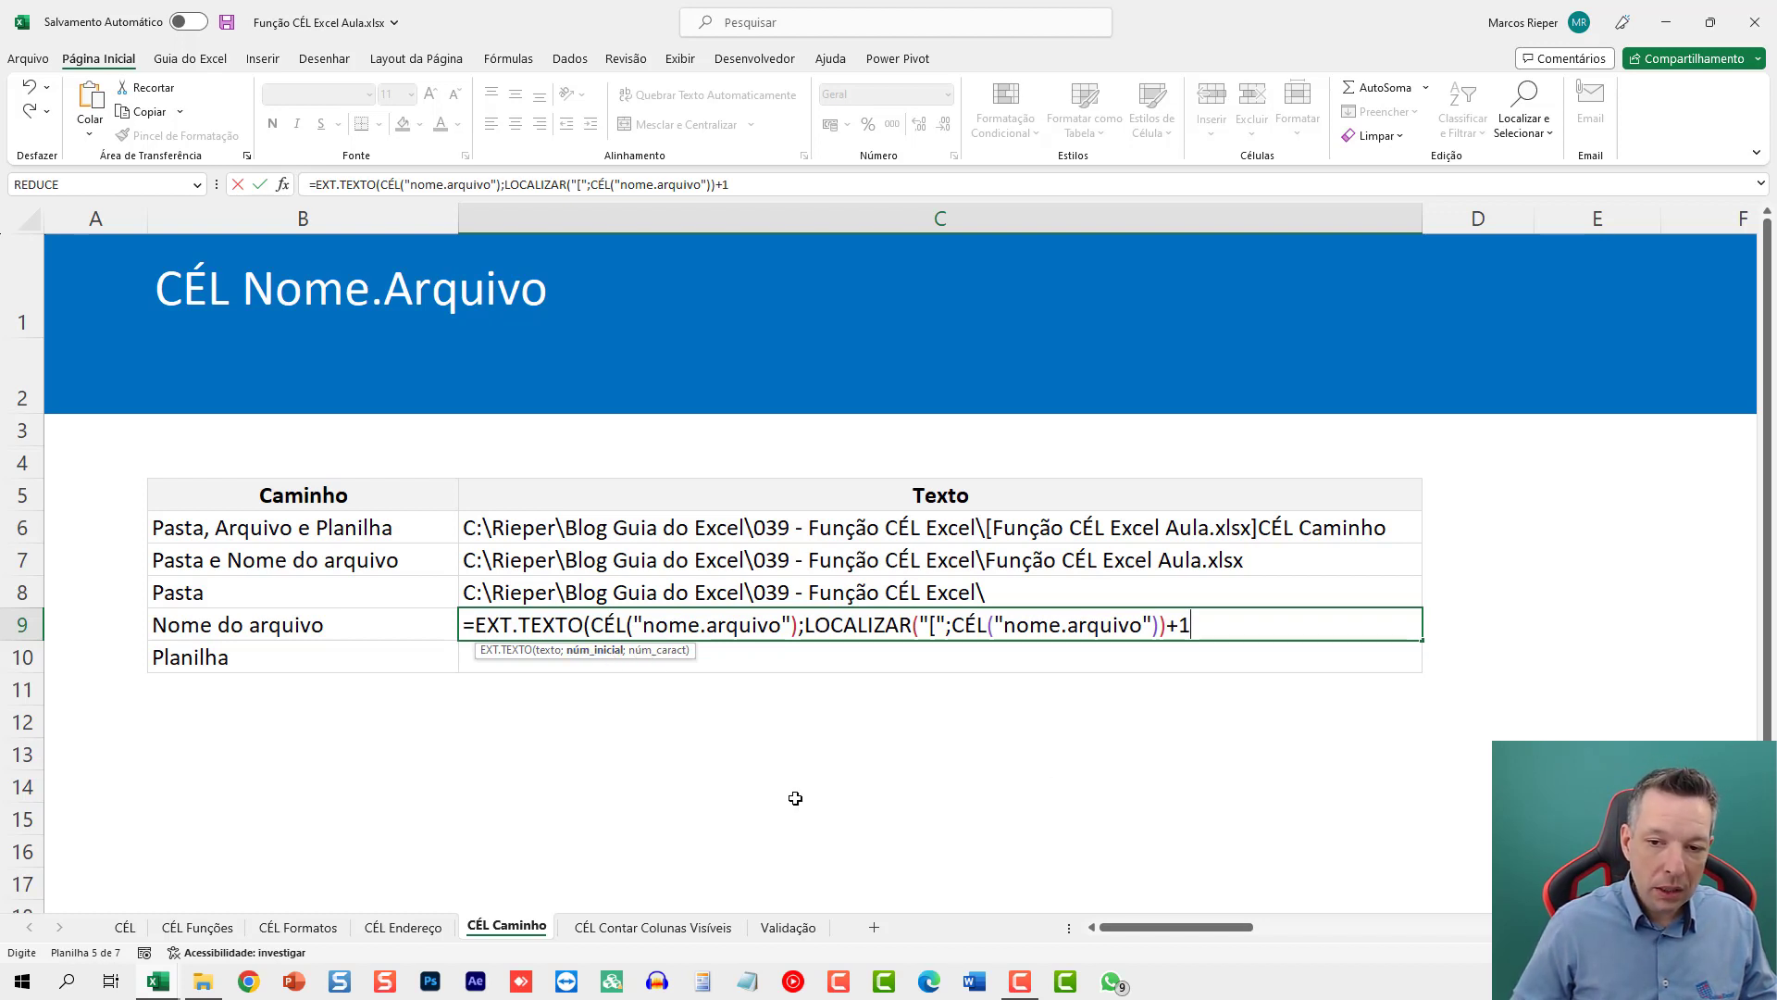
Step: Start the character-count argument of EXT.TEXTO in C9 on a new line with LOCALIZAR searching for "]"
{"action": "type", "text": ";"}
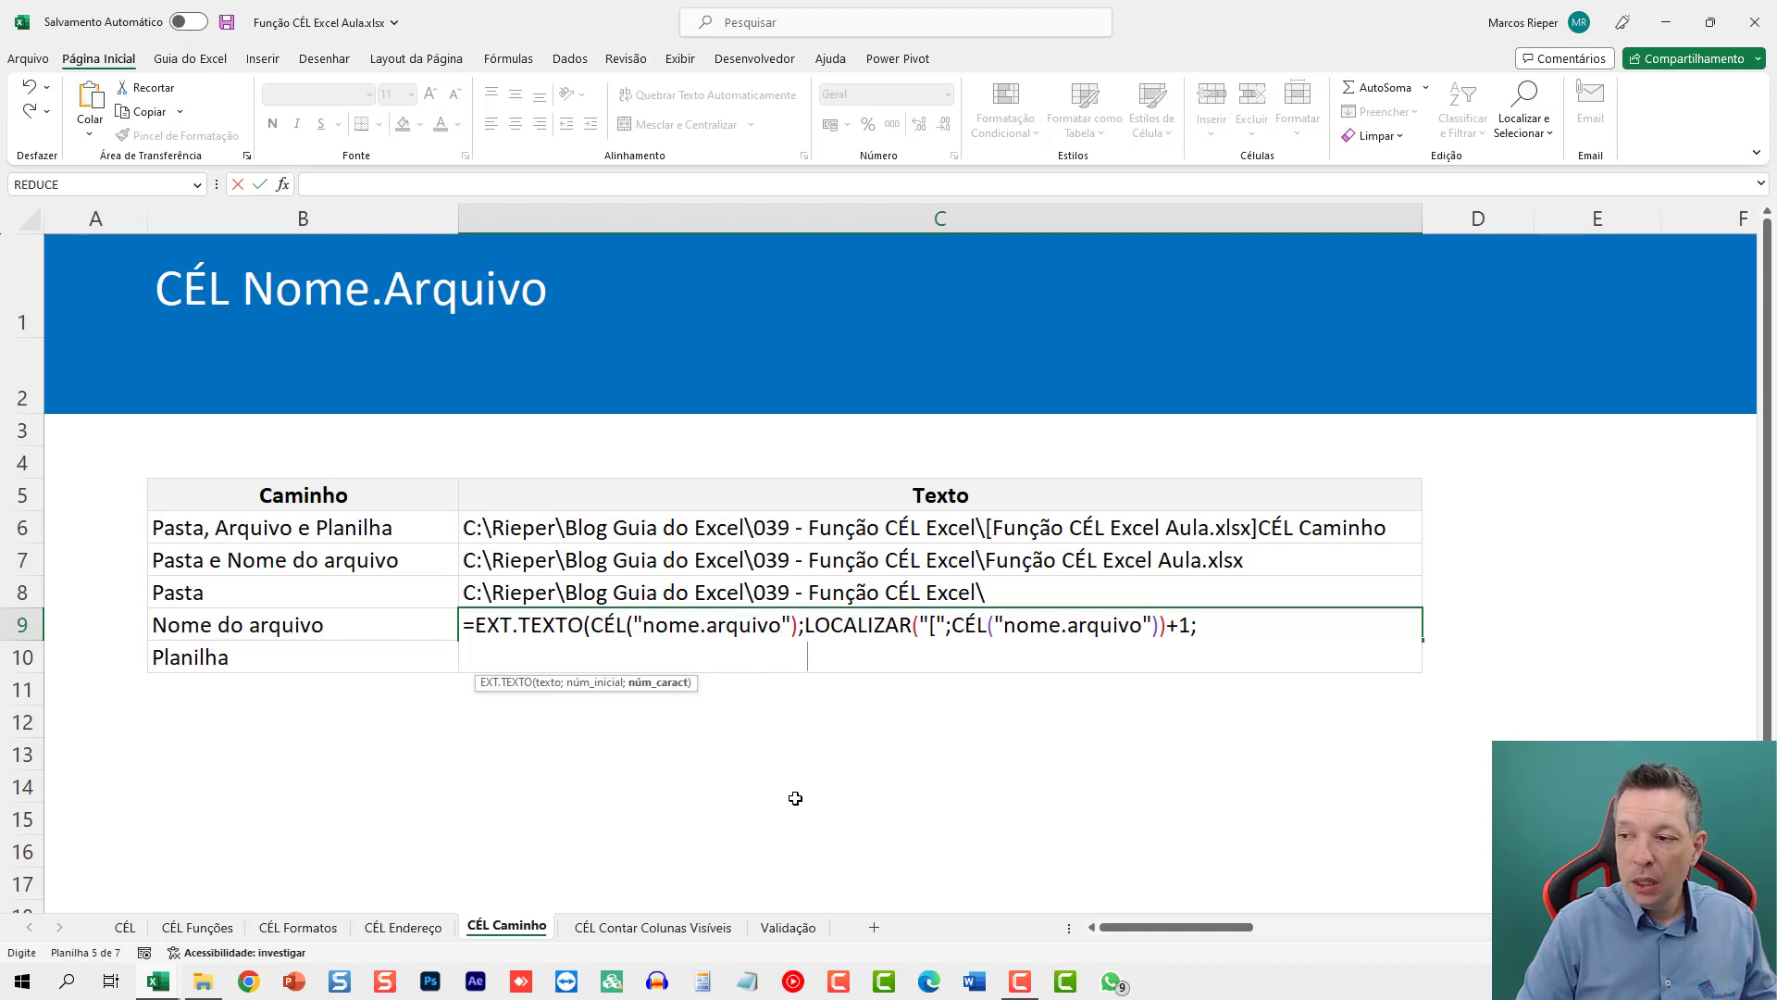
{"action": "type", "text": "LOC"}
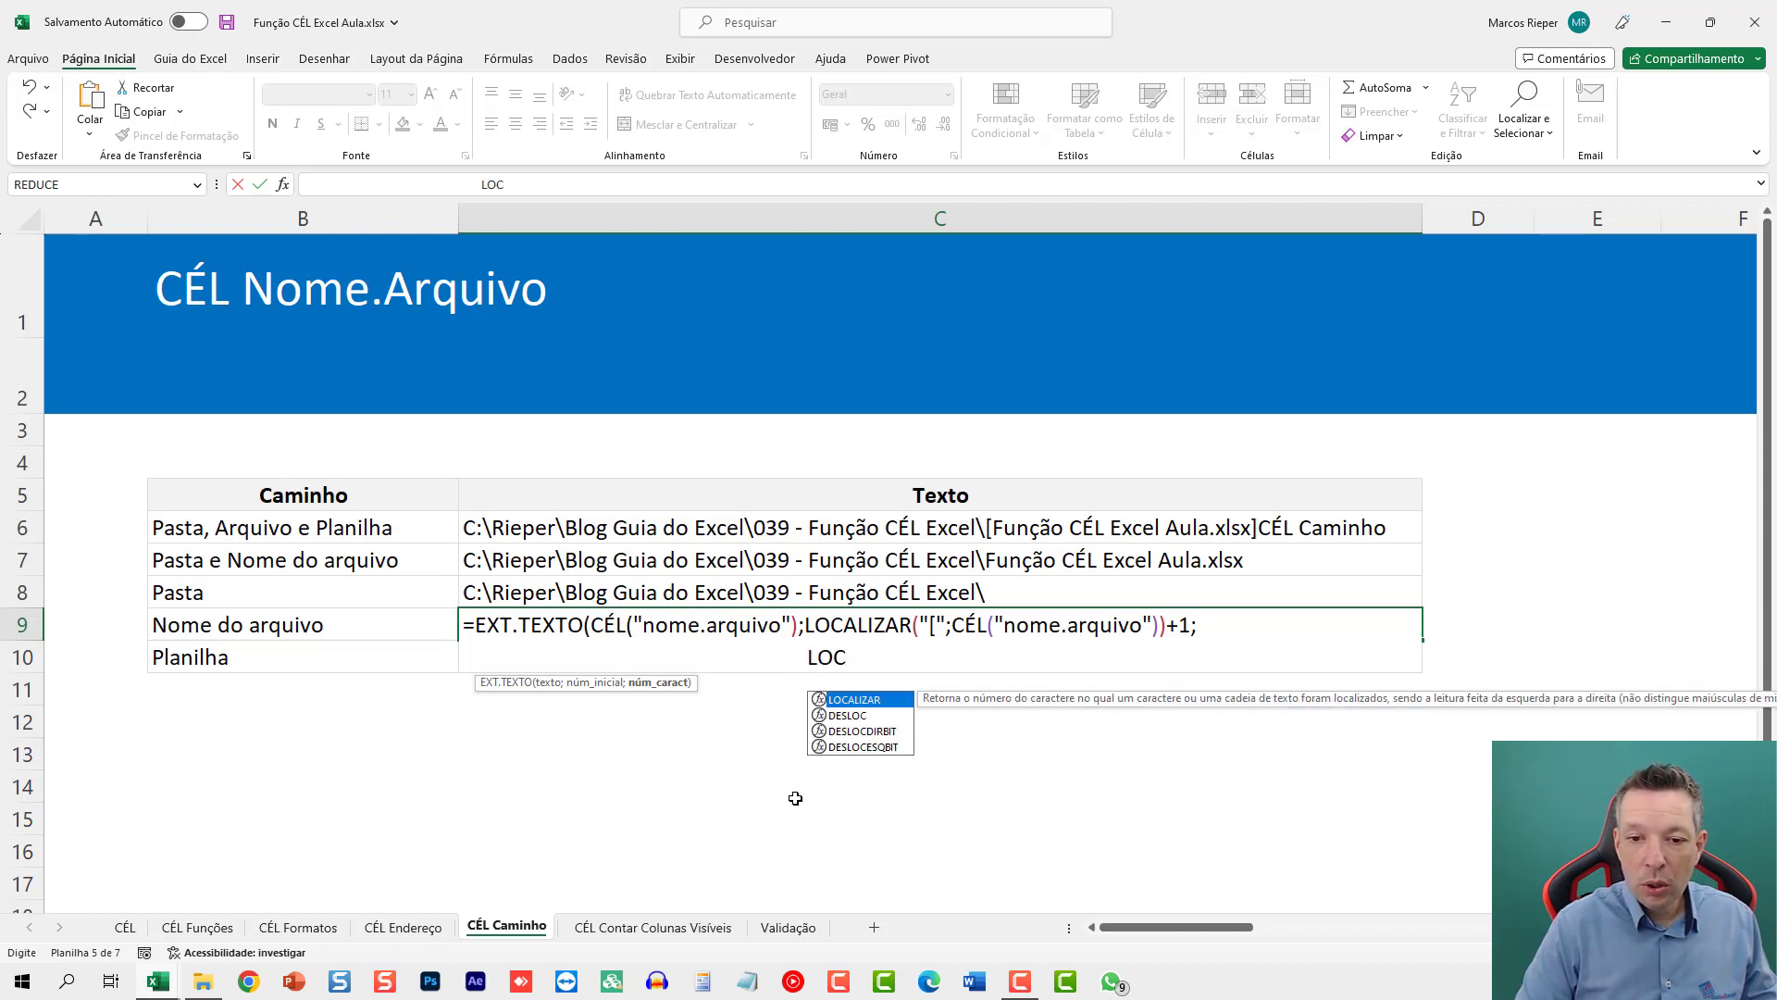
{"action": "type", "text": "ALIZAR("}
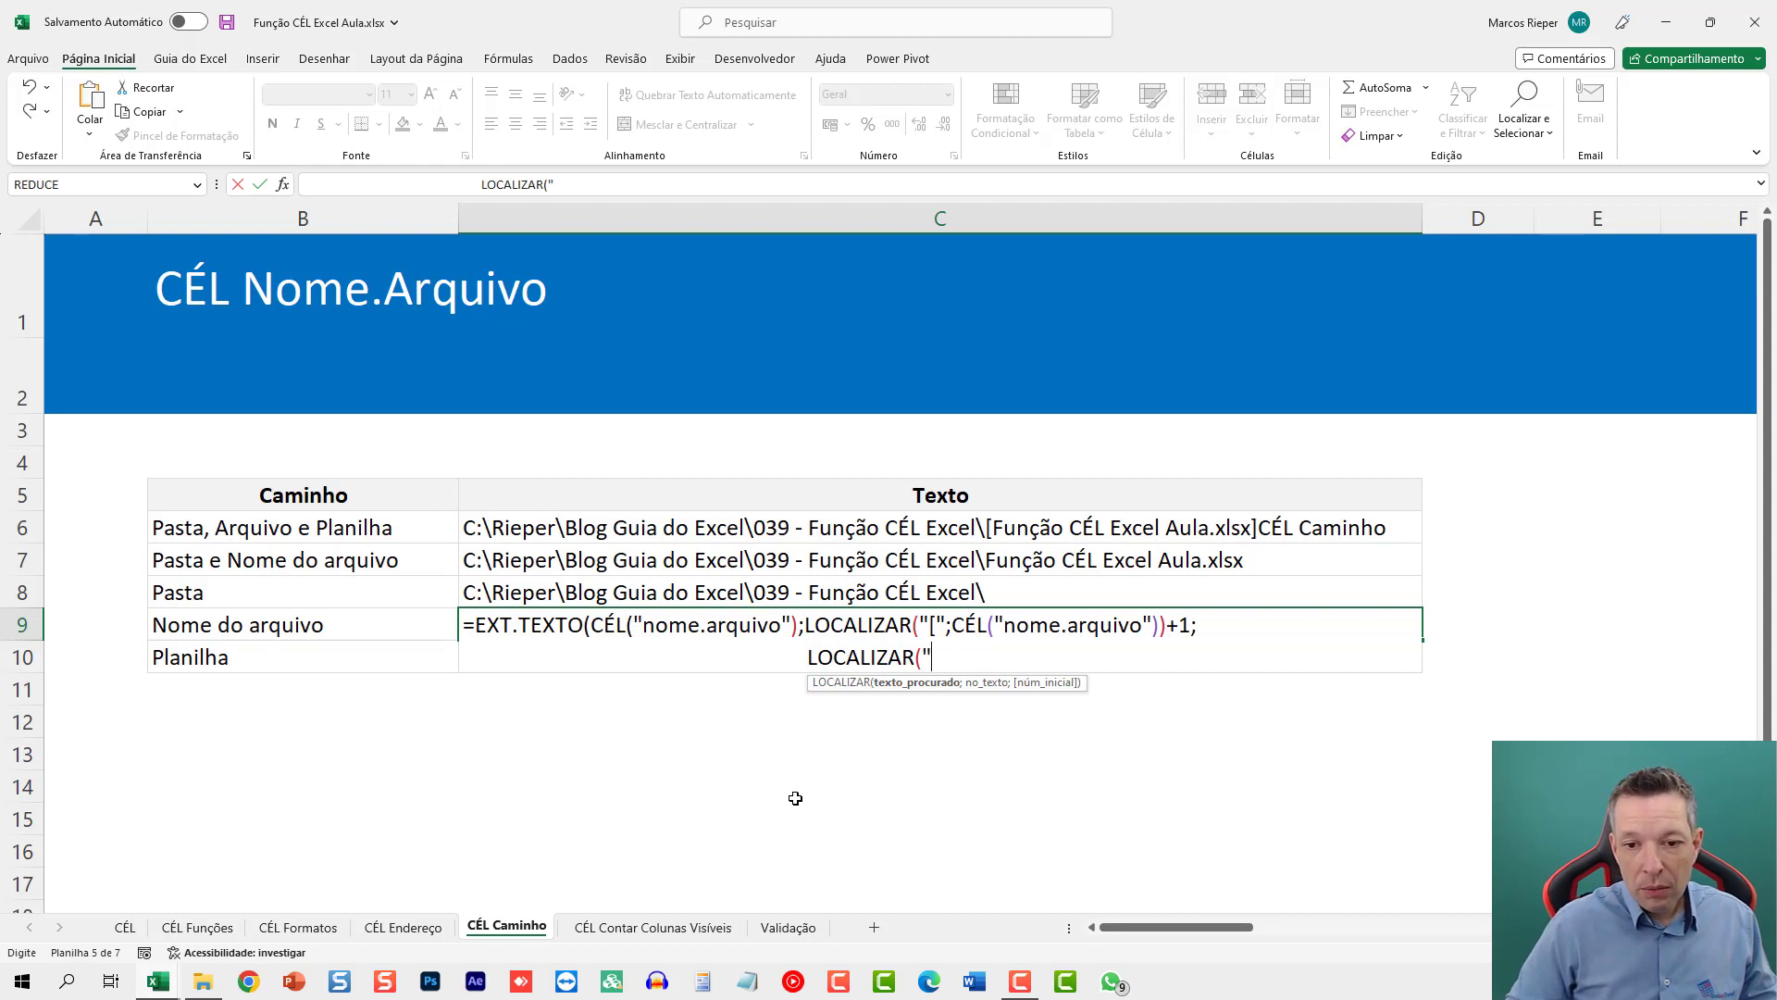
{"action": "type", "text": "\"]\""}
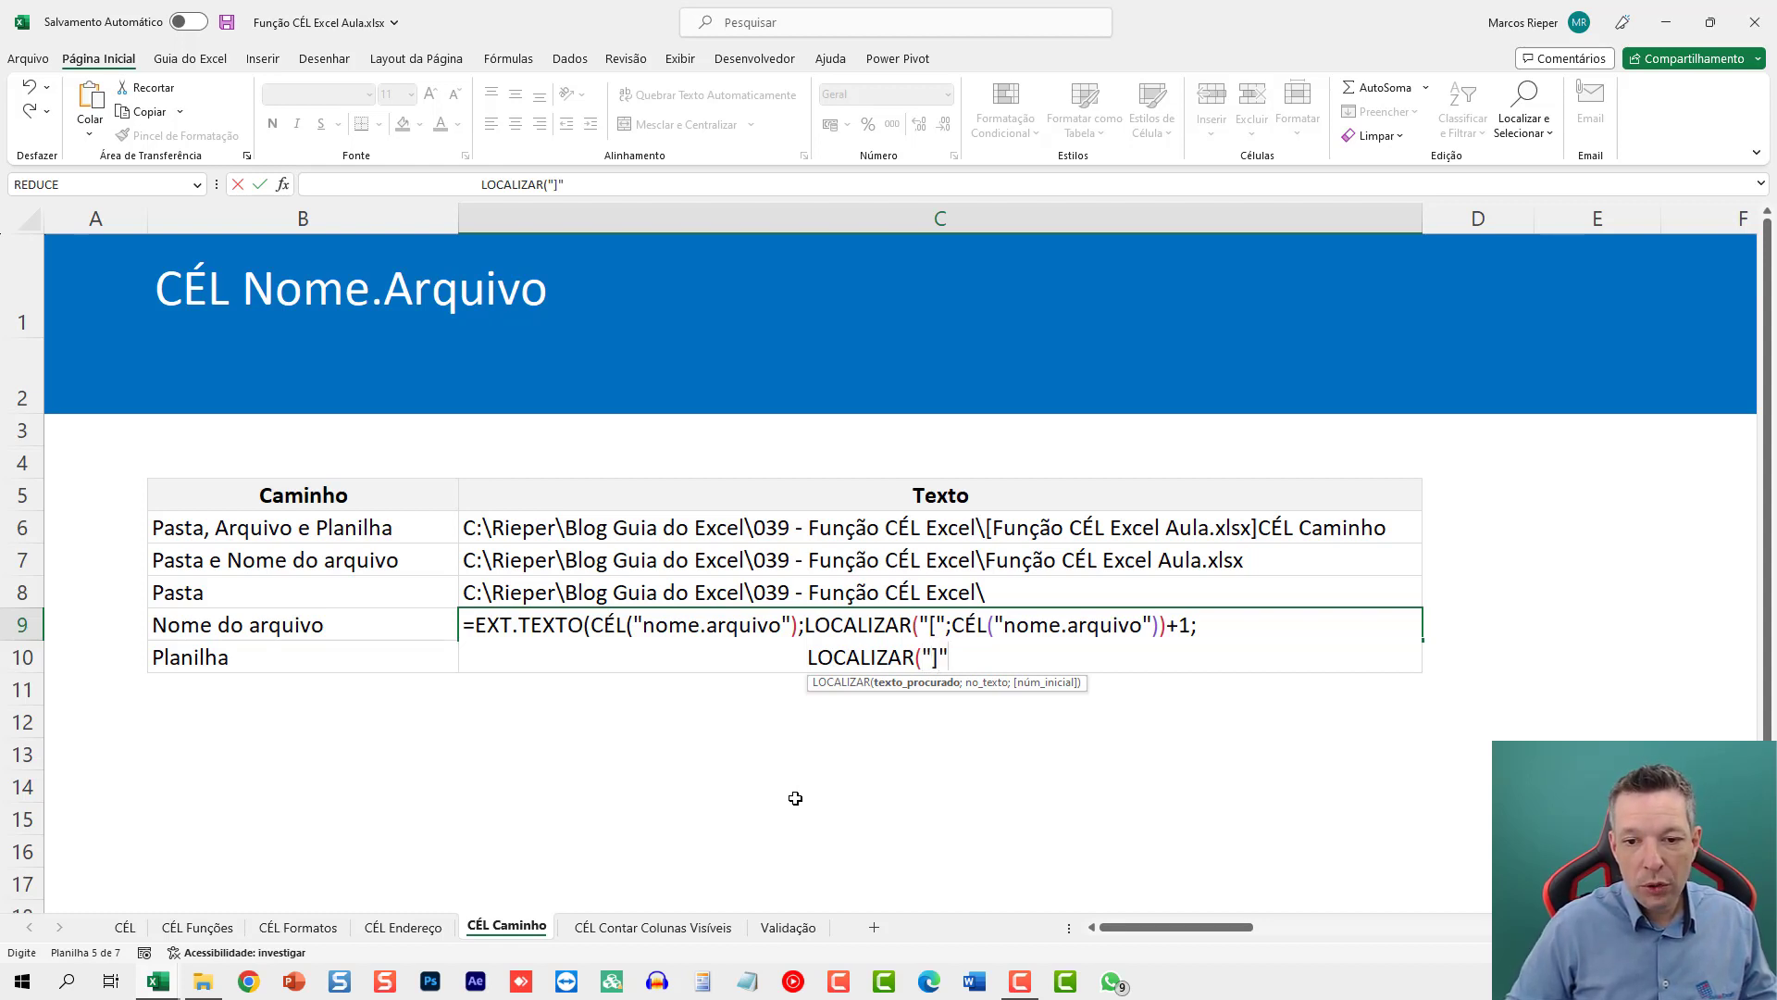
Step: Make the second LOCALIZAR in C9 search in CÉL("nome.arquivo") and subtract 1 from its result
{"action": "type", "text": ";CÉL("}
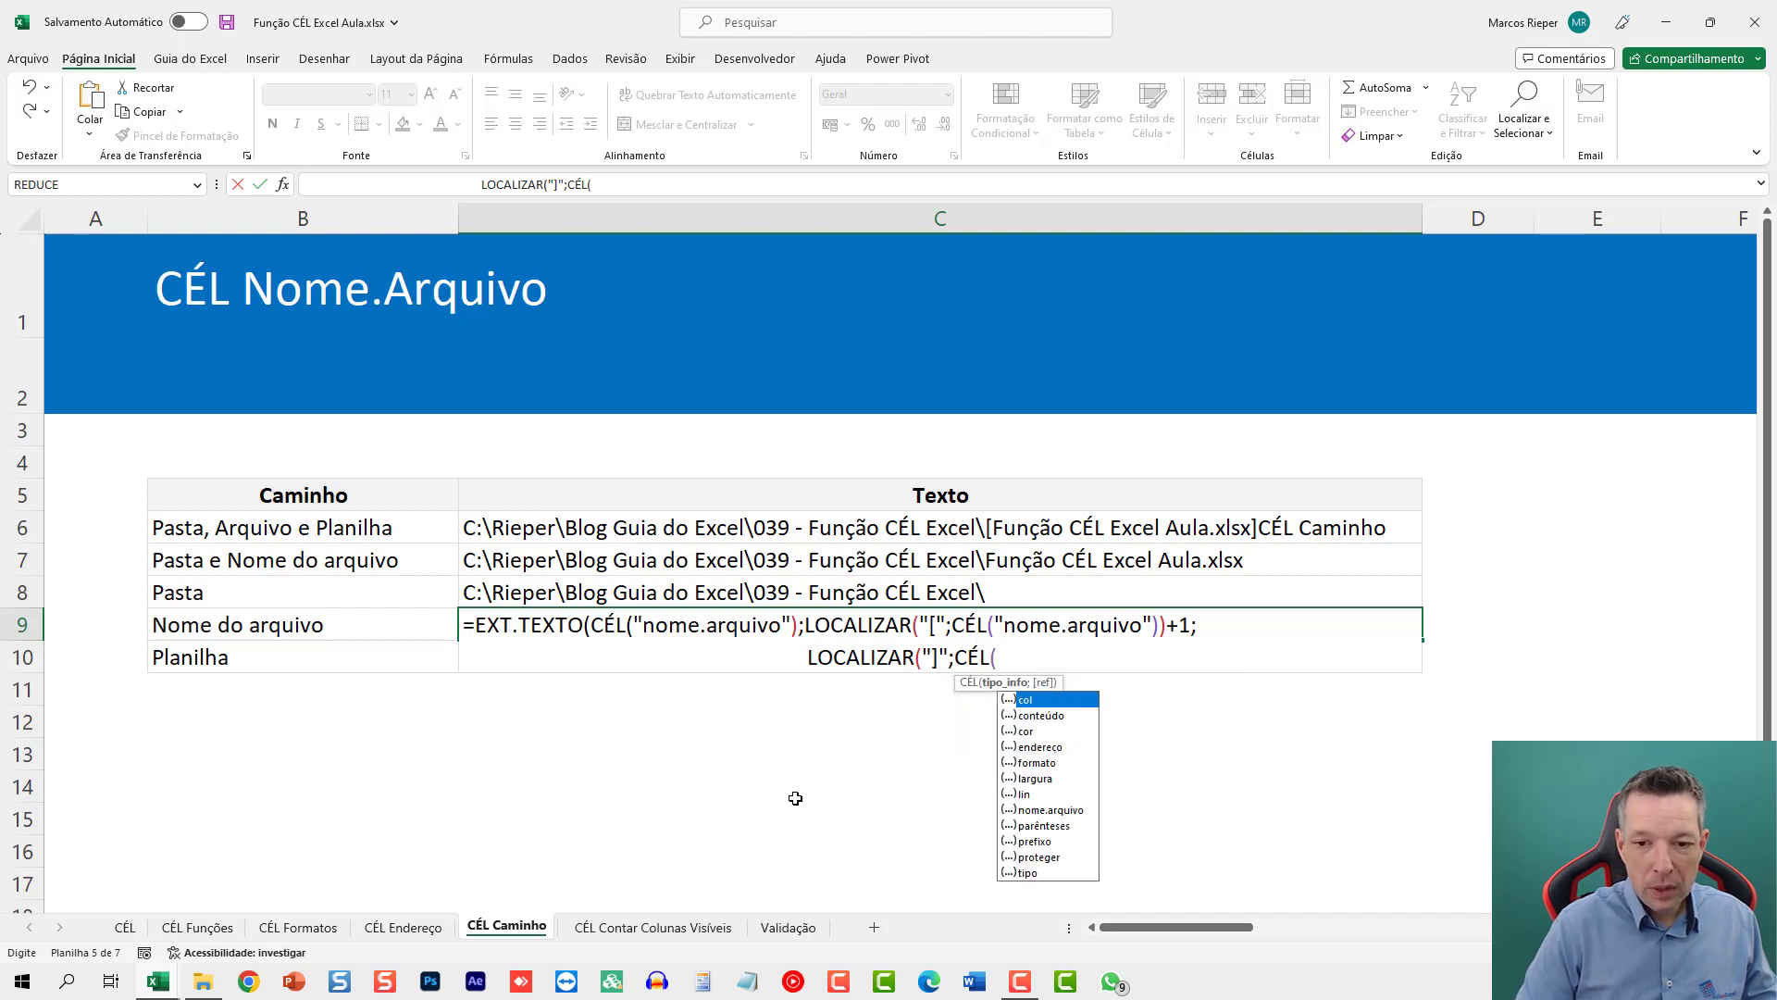
{"action": "type", "text": "\""}
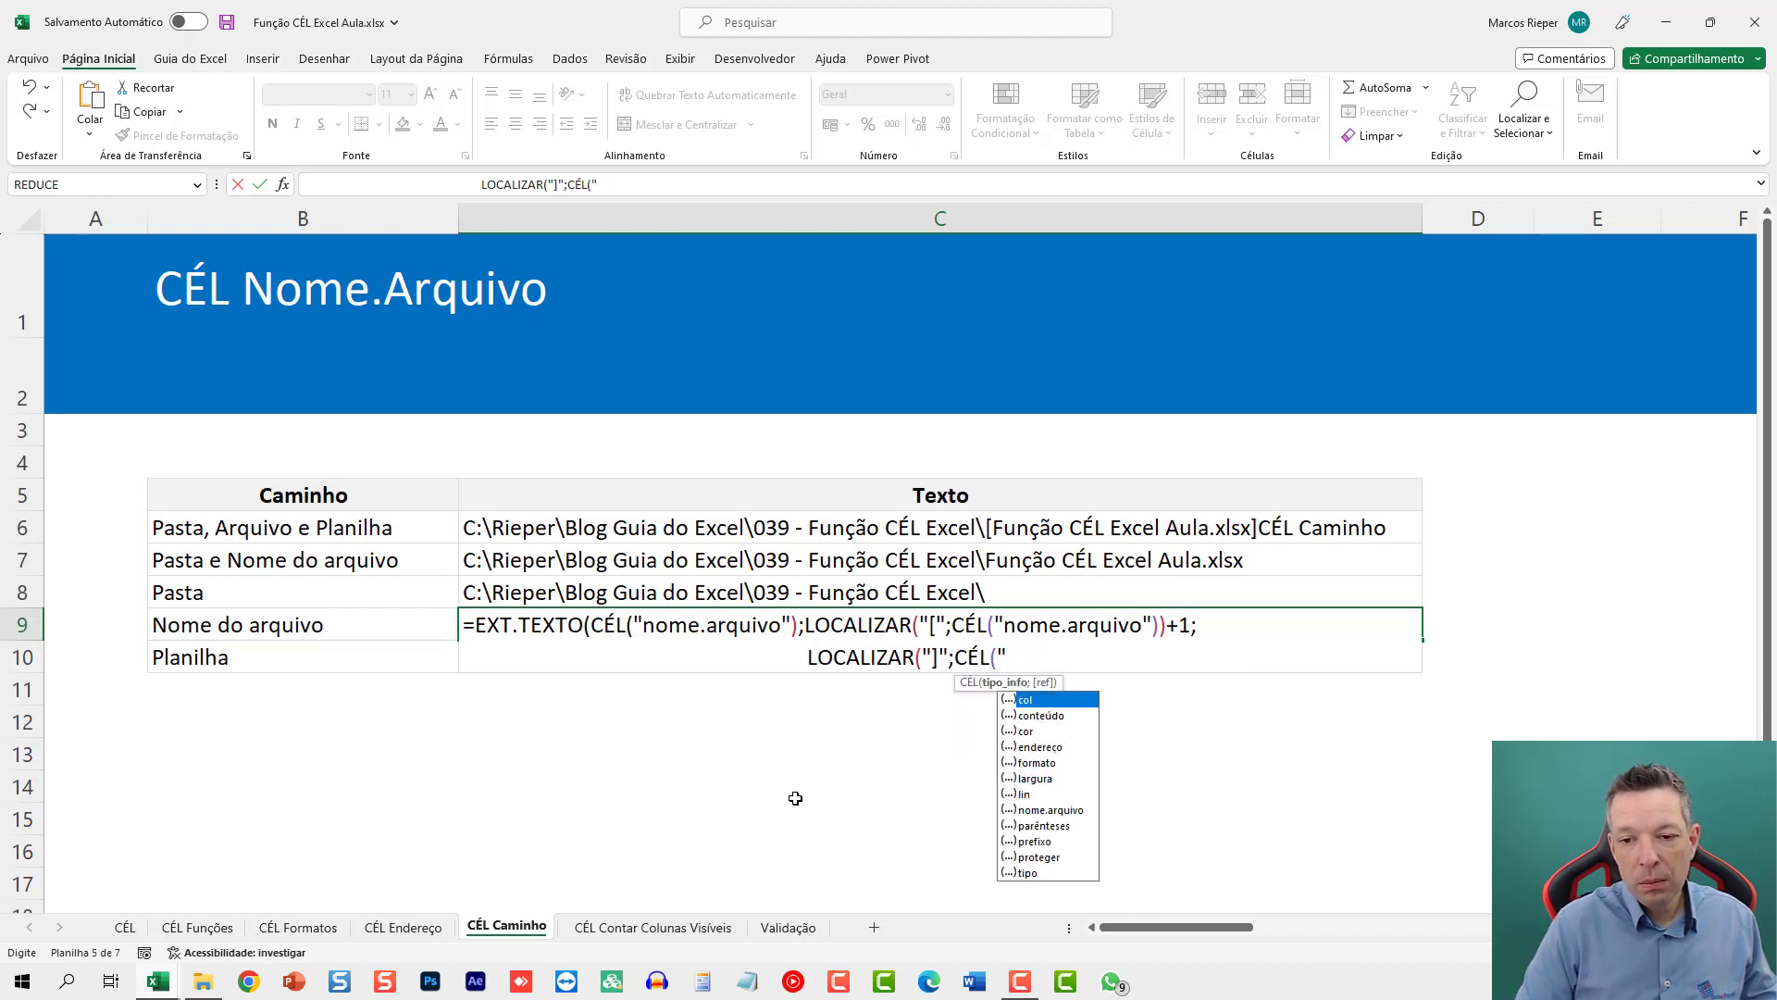
{"action": "type", "text": "nome.arquivo"}
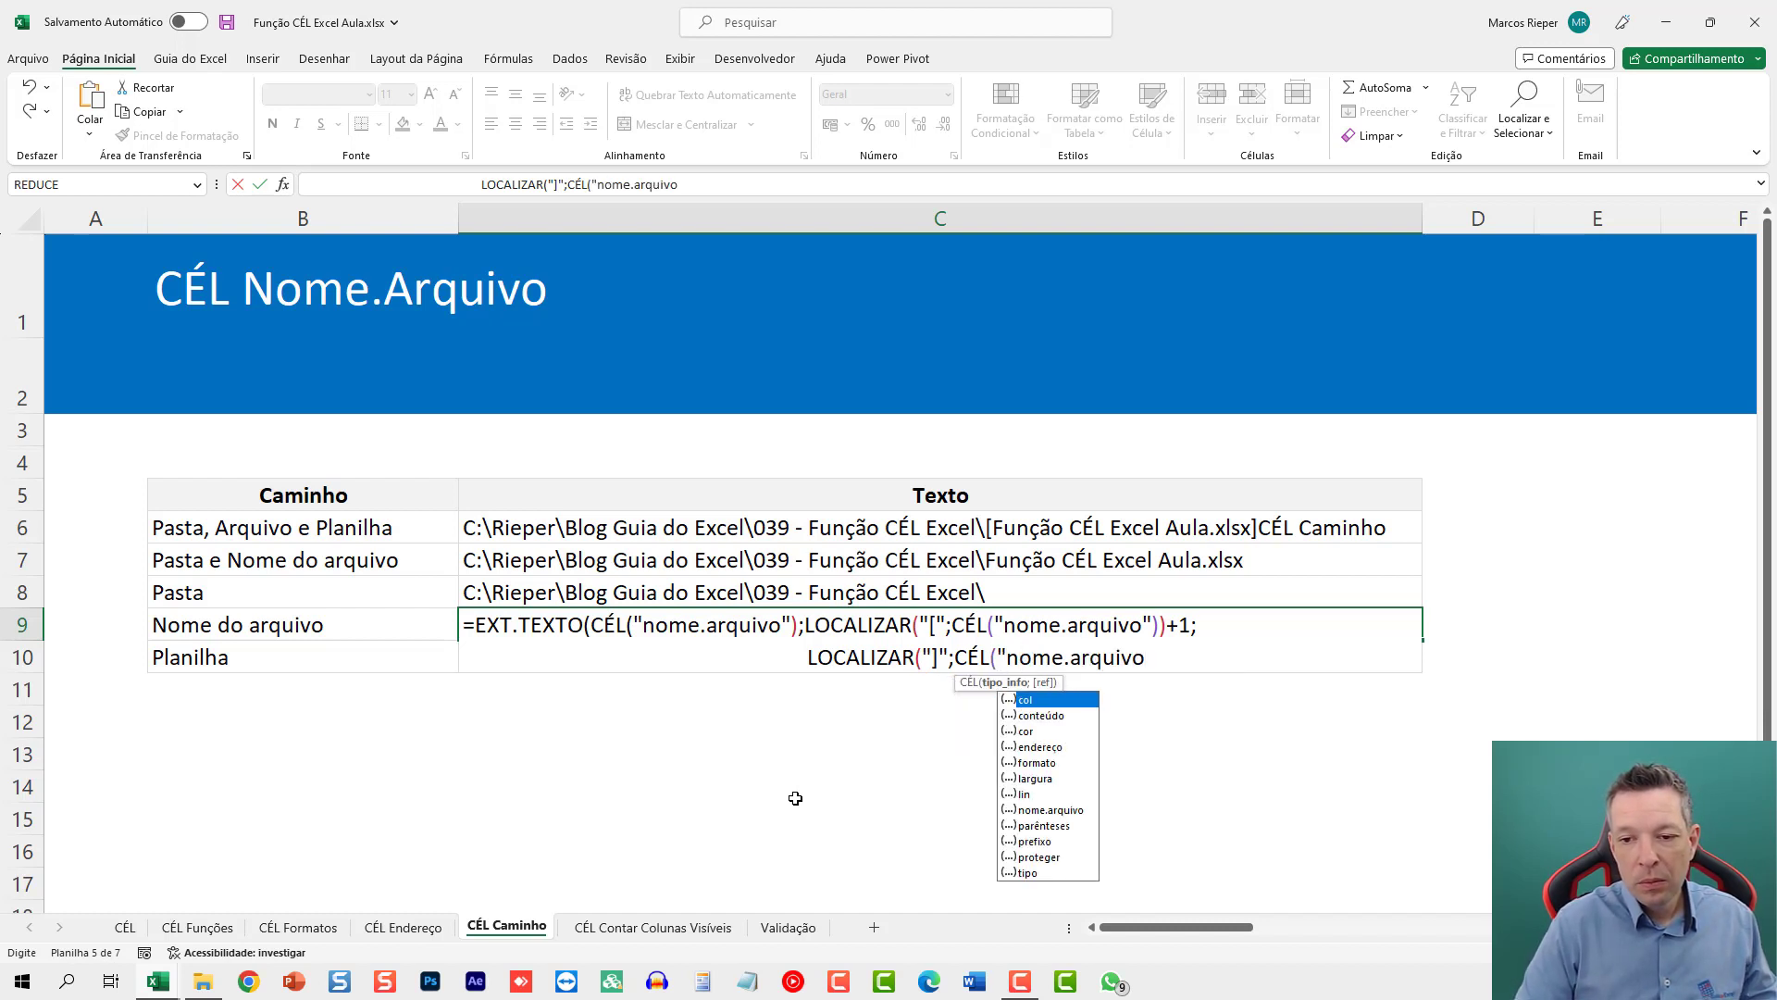
{"action": "type", "text": "\""}
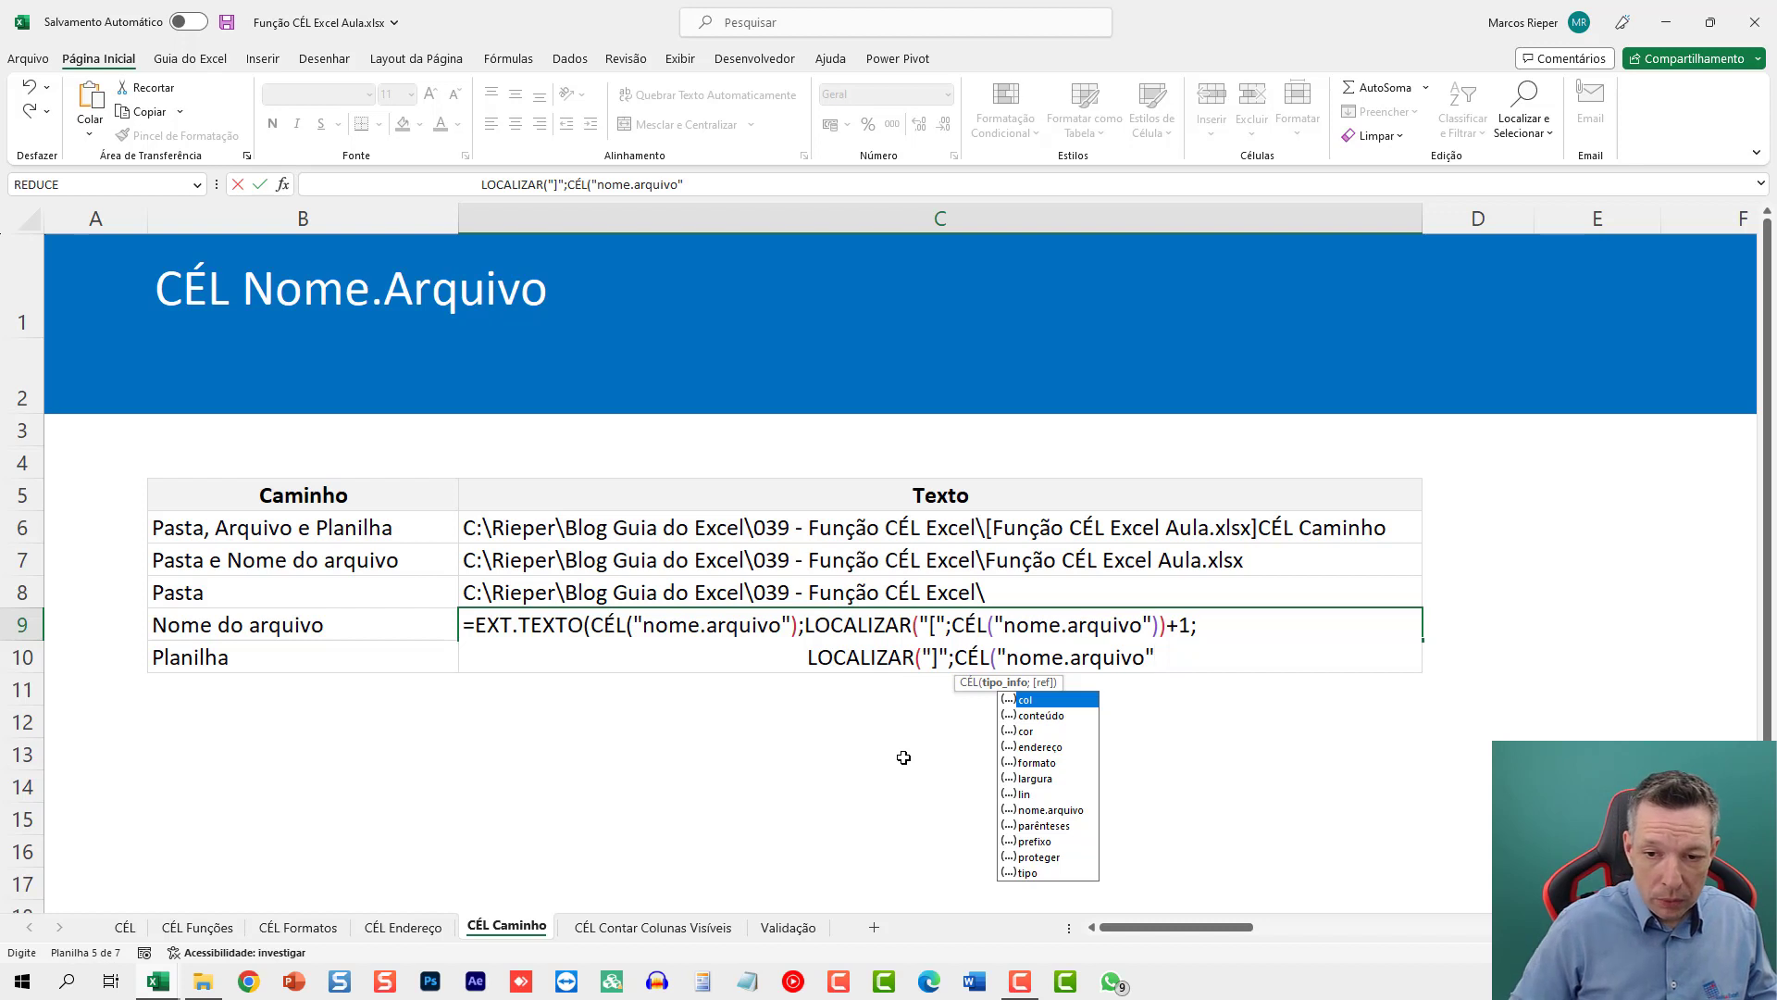
{"action": "type", "text": ")"}
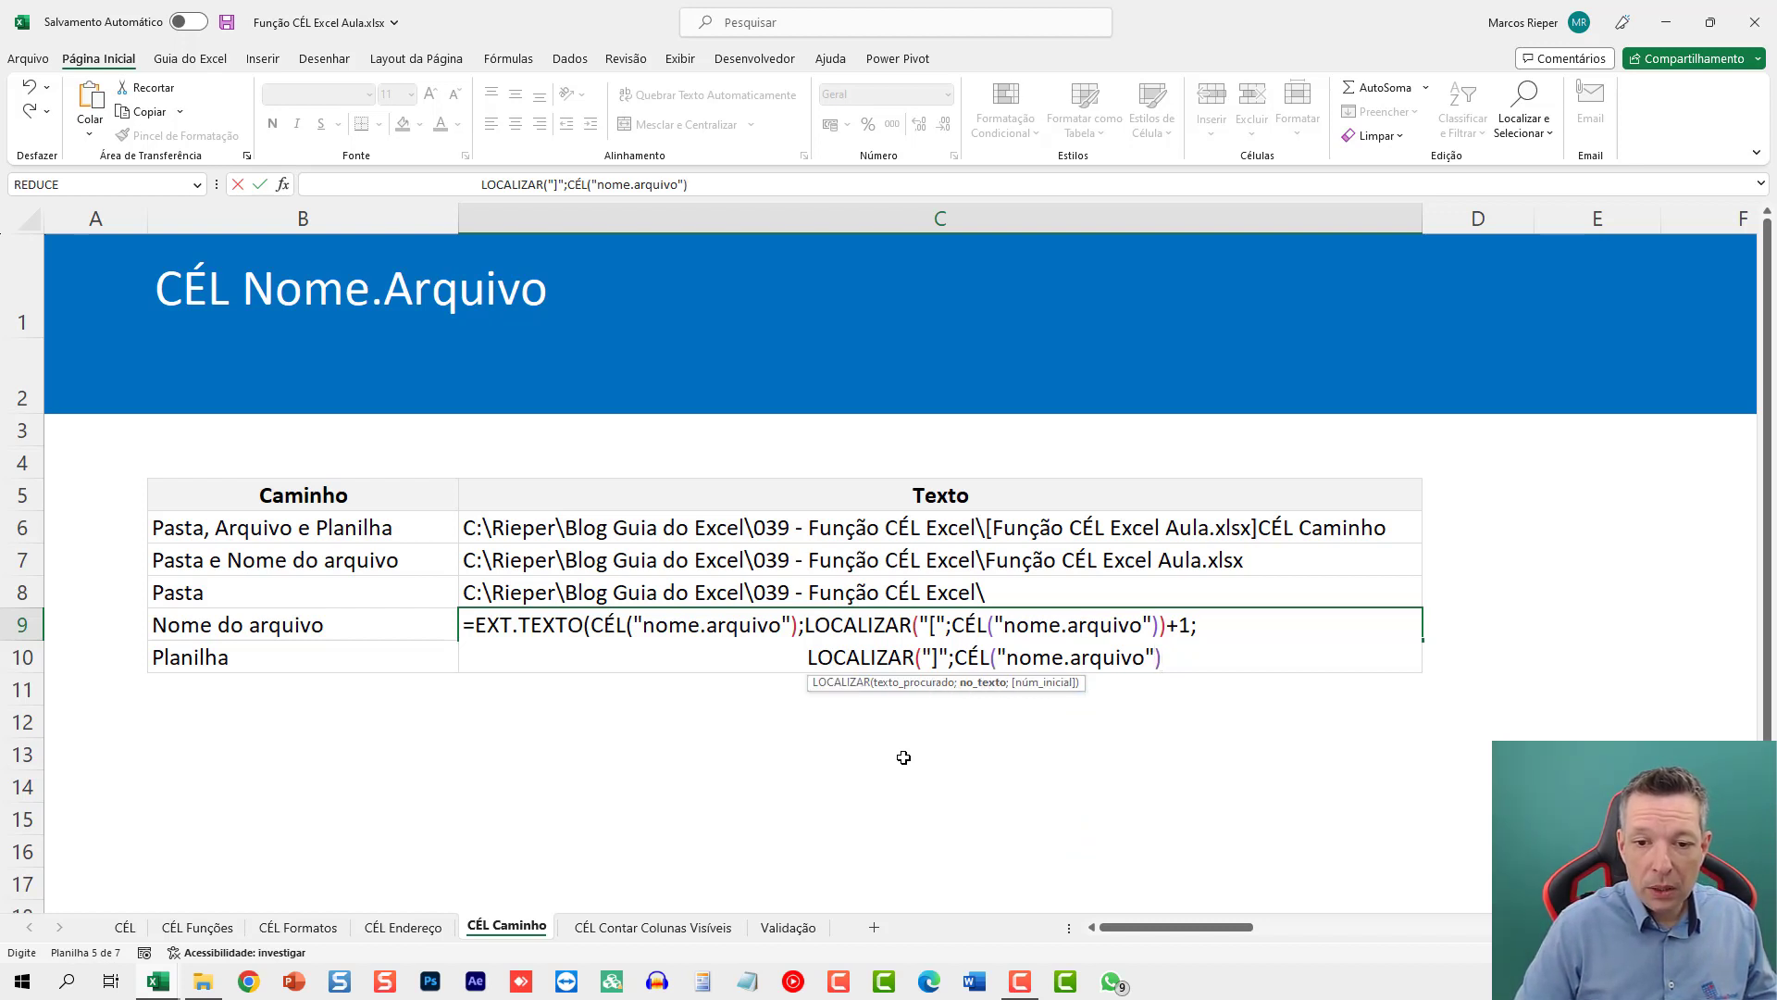
{"action": "type", "text": ")-1"}
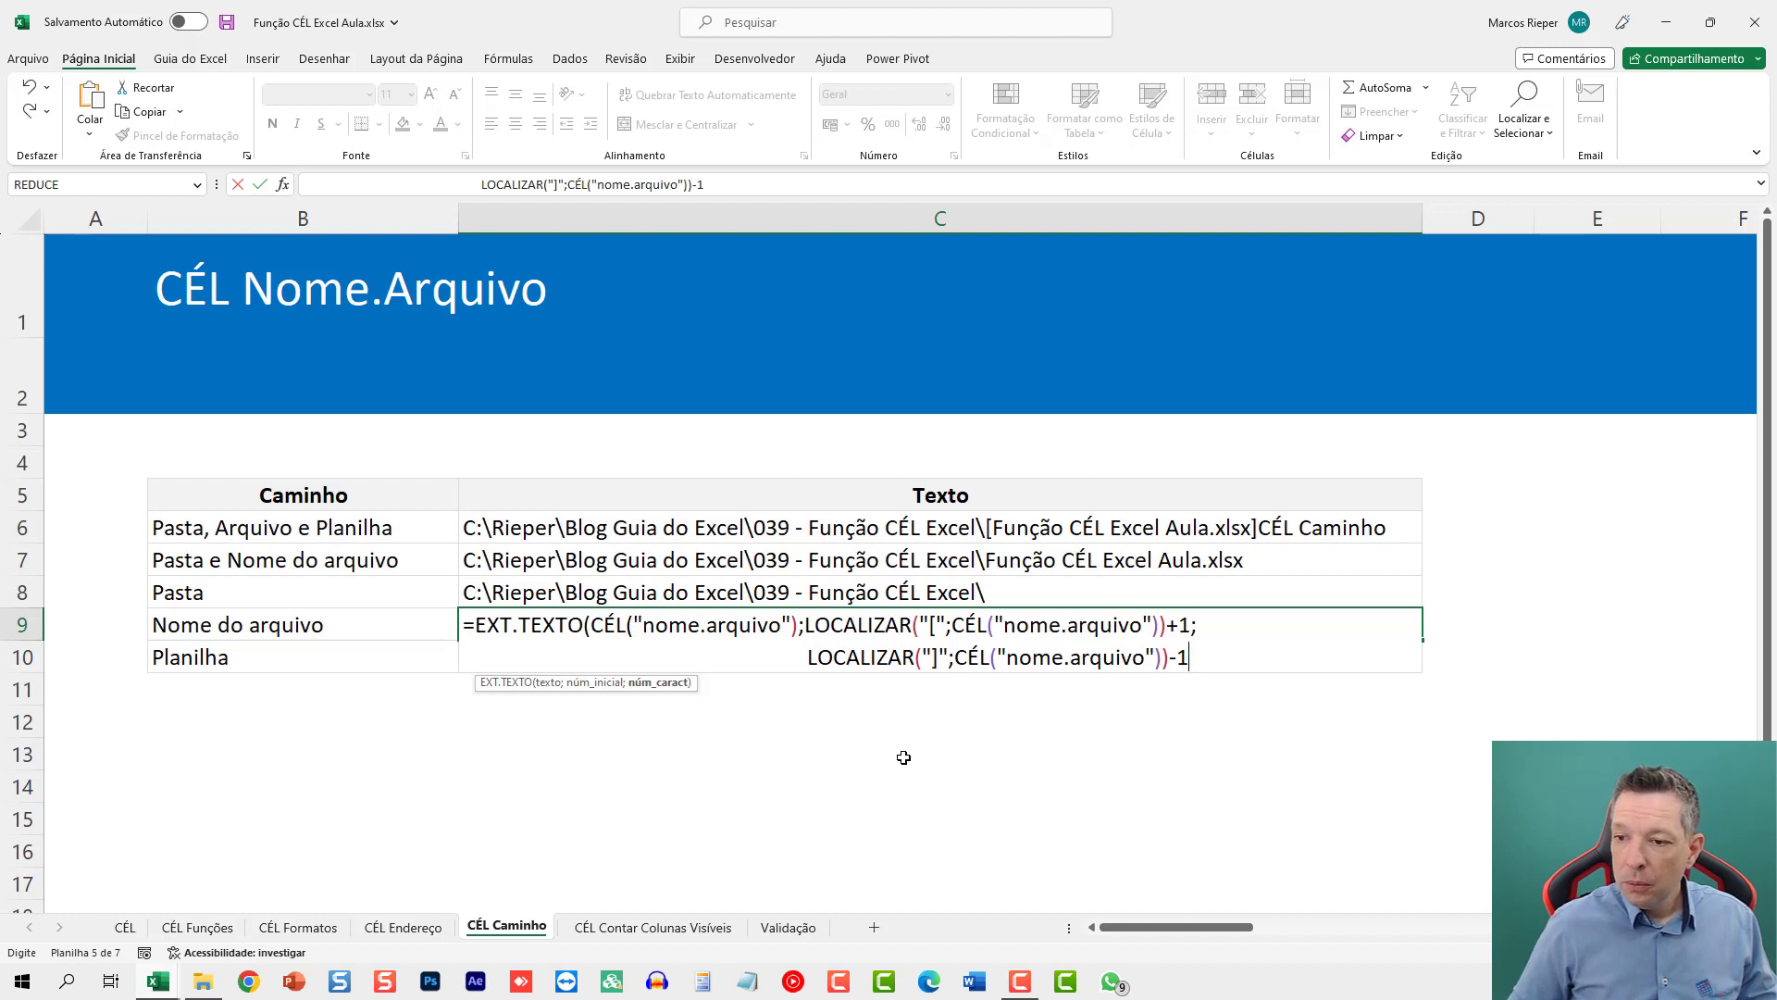
Step: Replace the subtracted 1 in C9 with a copy of LOCALIZAR("[";CÉL("nome.arquivo")) and enter the EXT.TEXTO formula
{"action": "double_click", "coordinate": [1176, 659]}
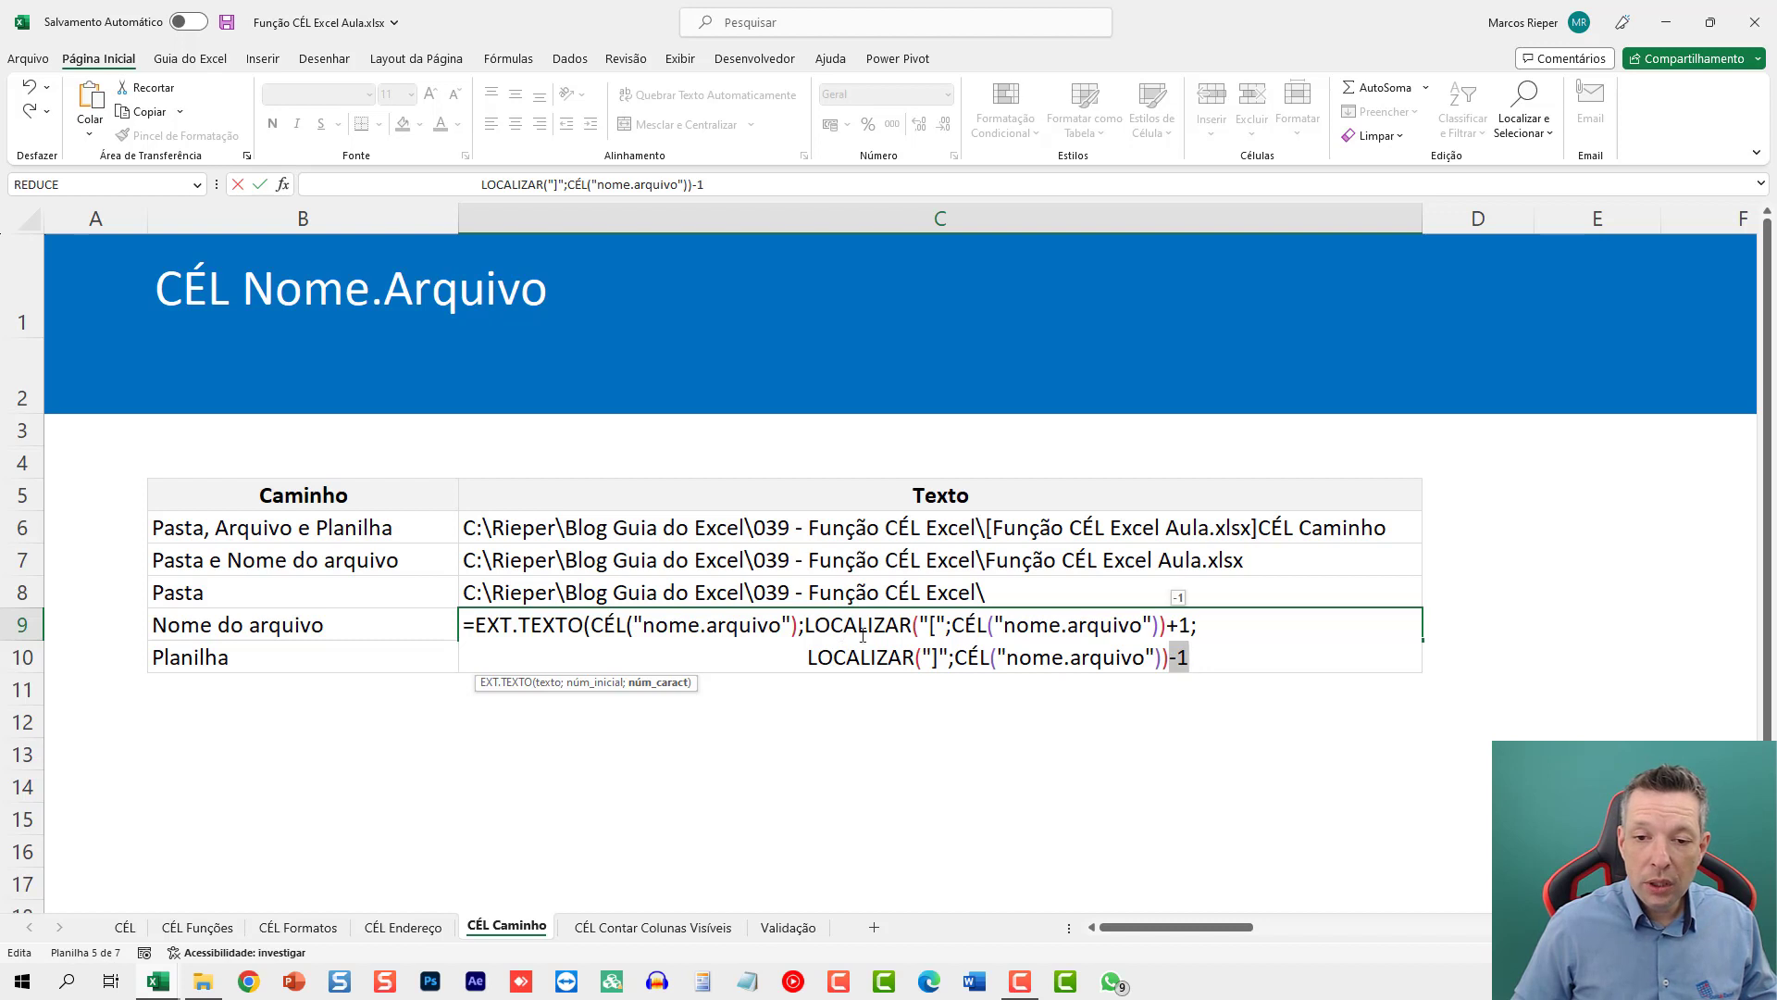
{"action": "left_click_drag", "start_coordinate": [803, 628], "coordinate": [1171, 629]}
{"action": "key", "text": "ctrl+c"}
{"action": "double_click", "coordinate": [1182, 658]}
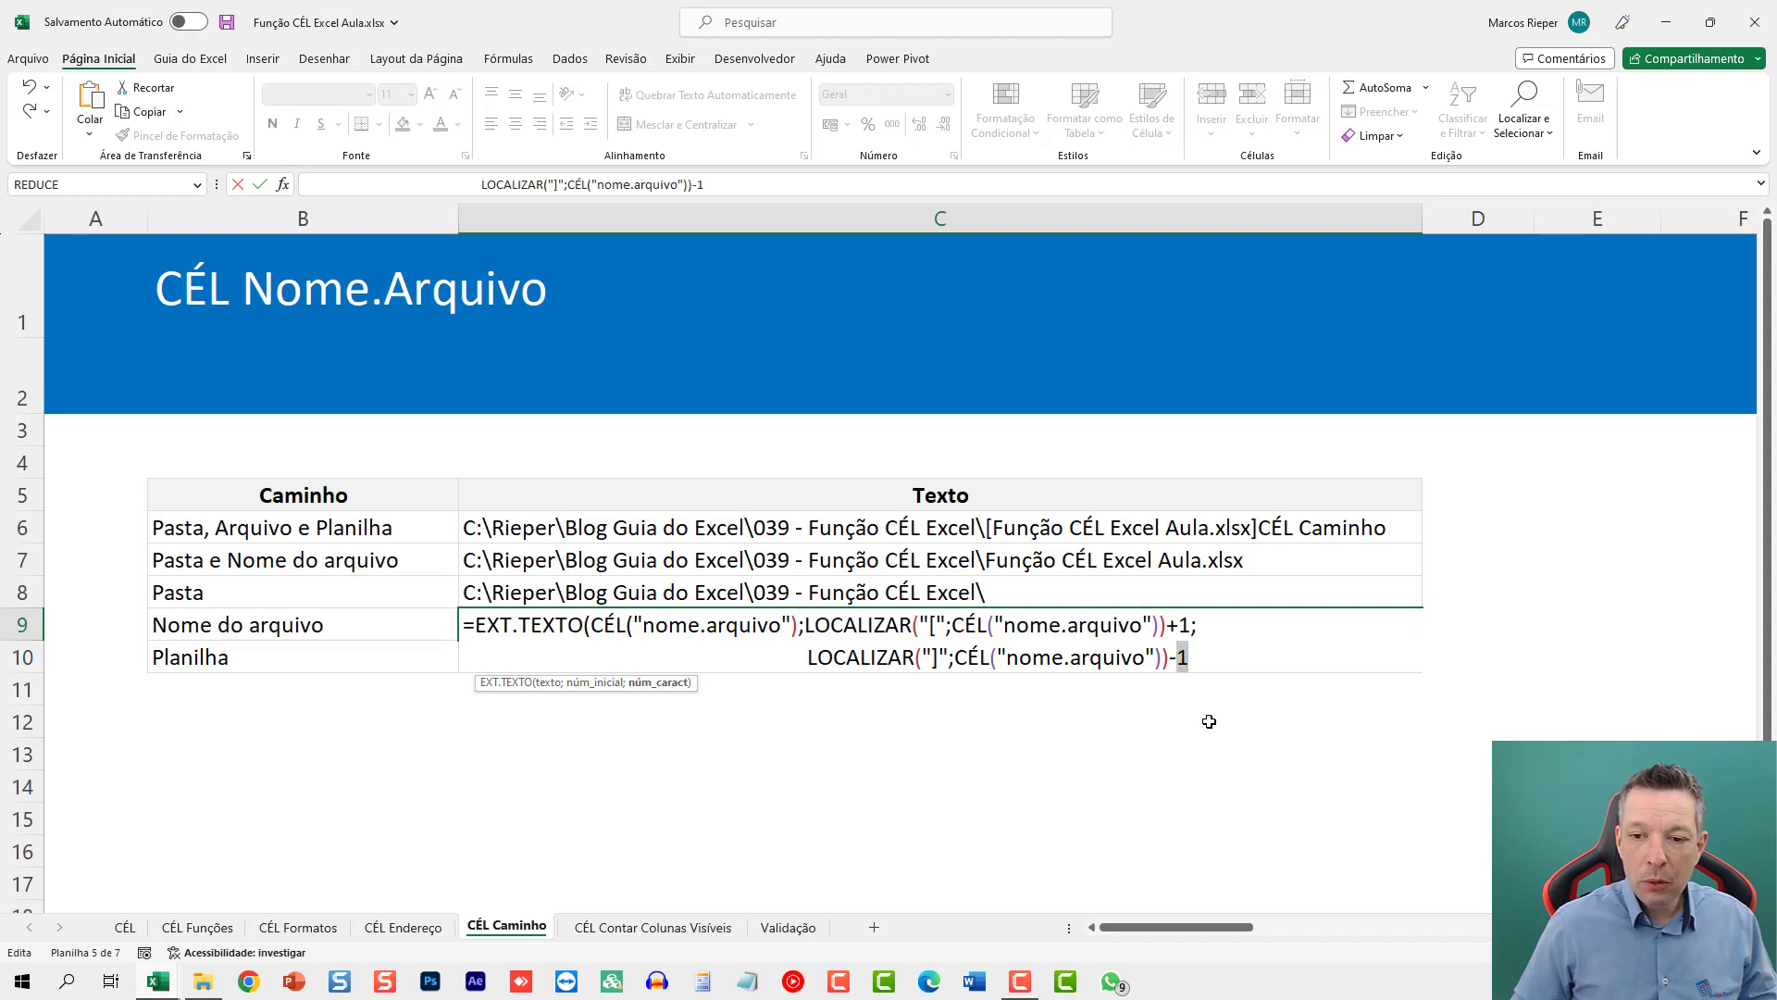
{"action": "key", "text": "ctrl+v"}
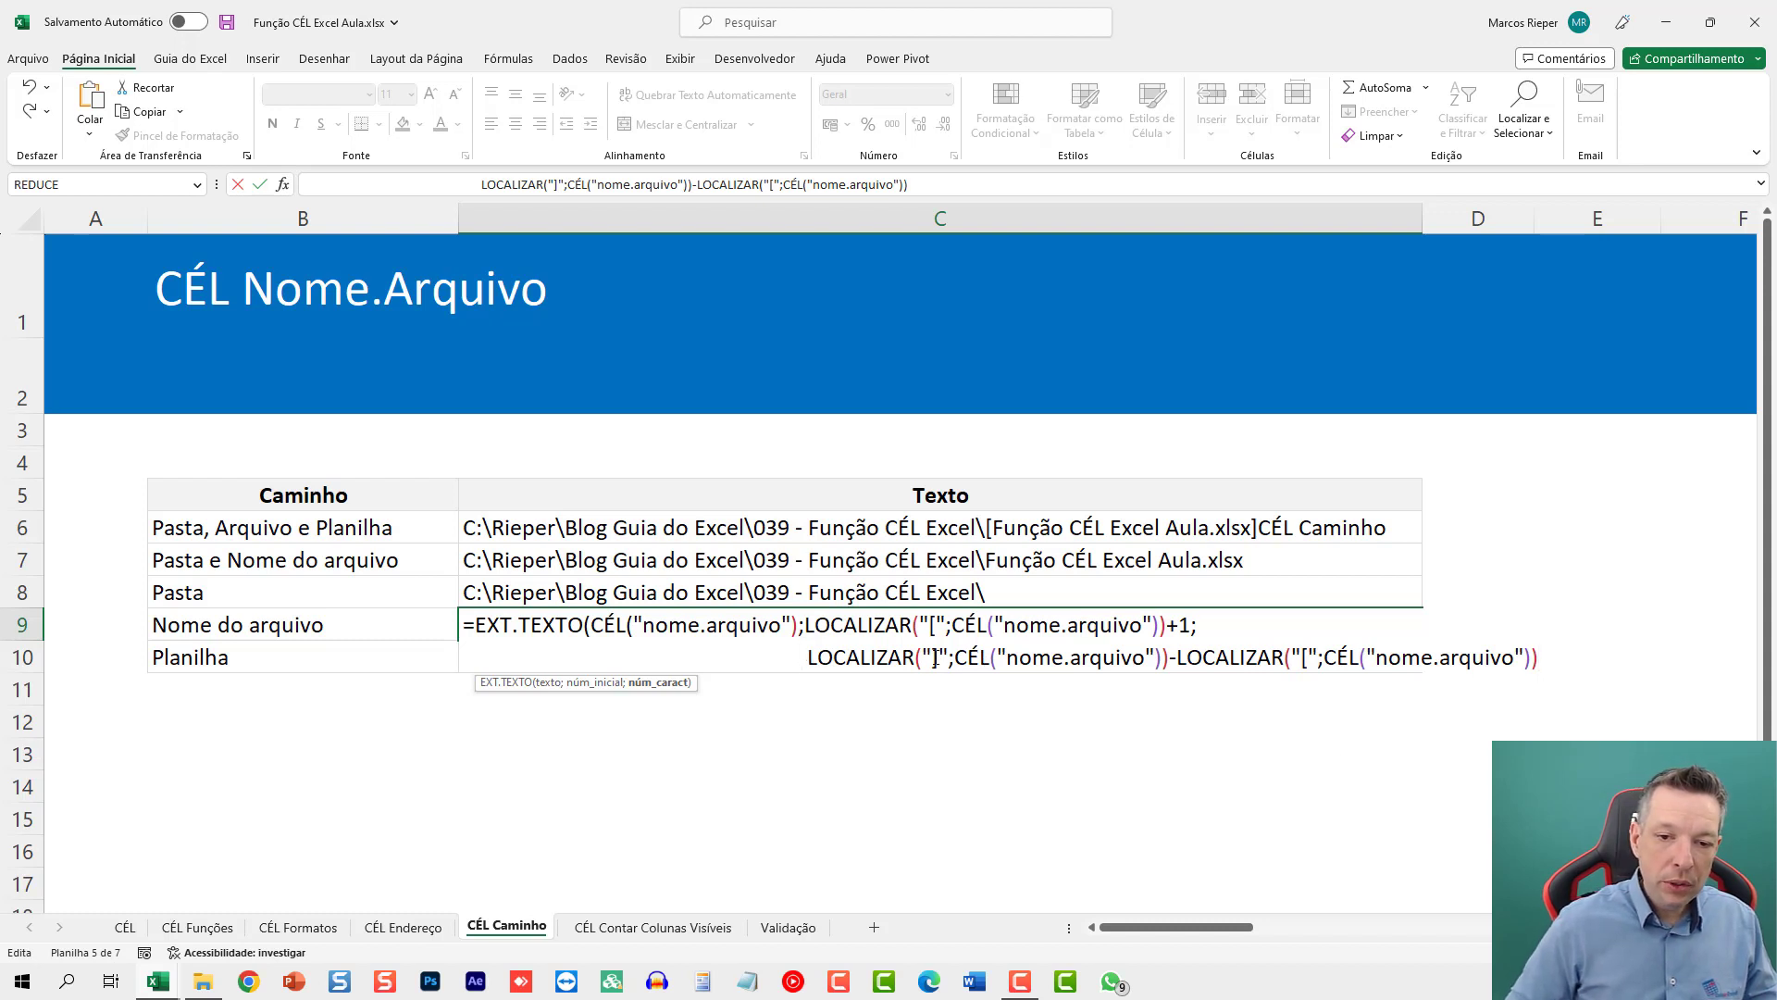
{"action": "key", "text": "Delete"}
{"action": "key", "text": "End"}
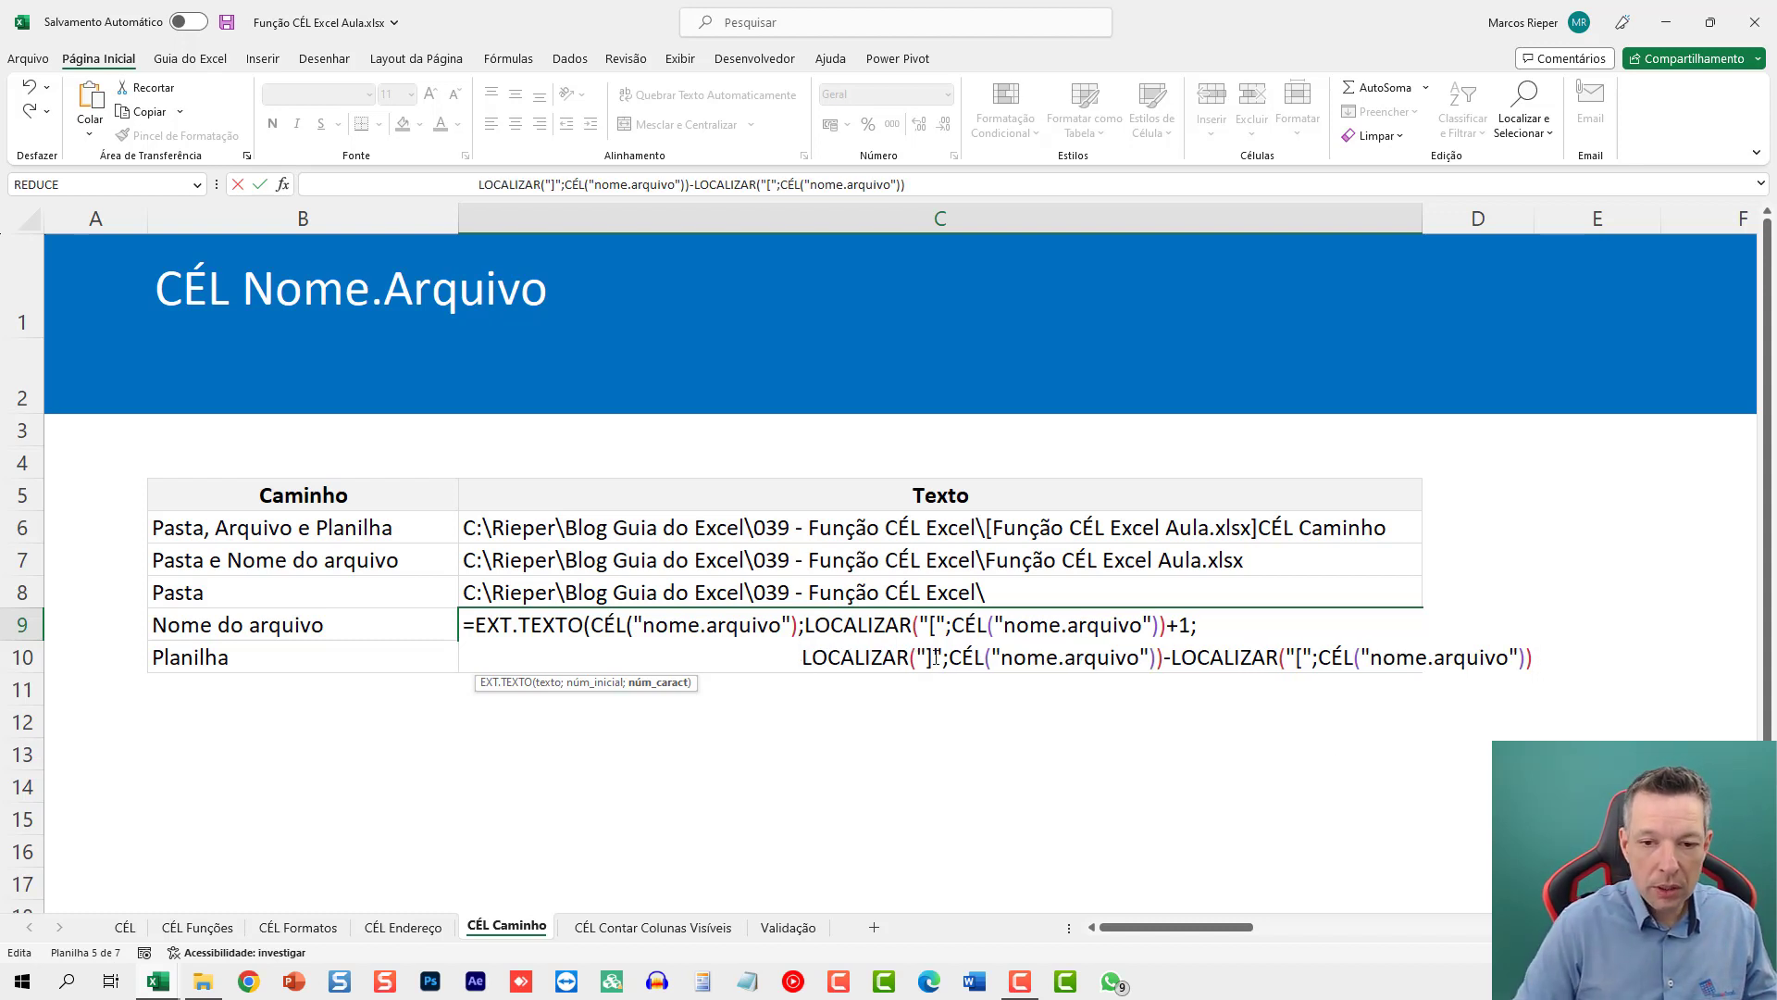
{"action": "key", "text": "ctrl+Return"}
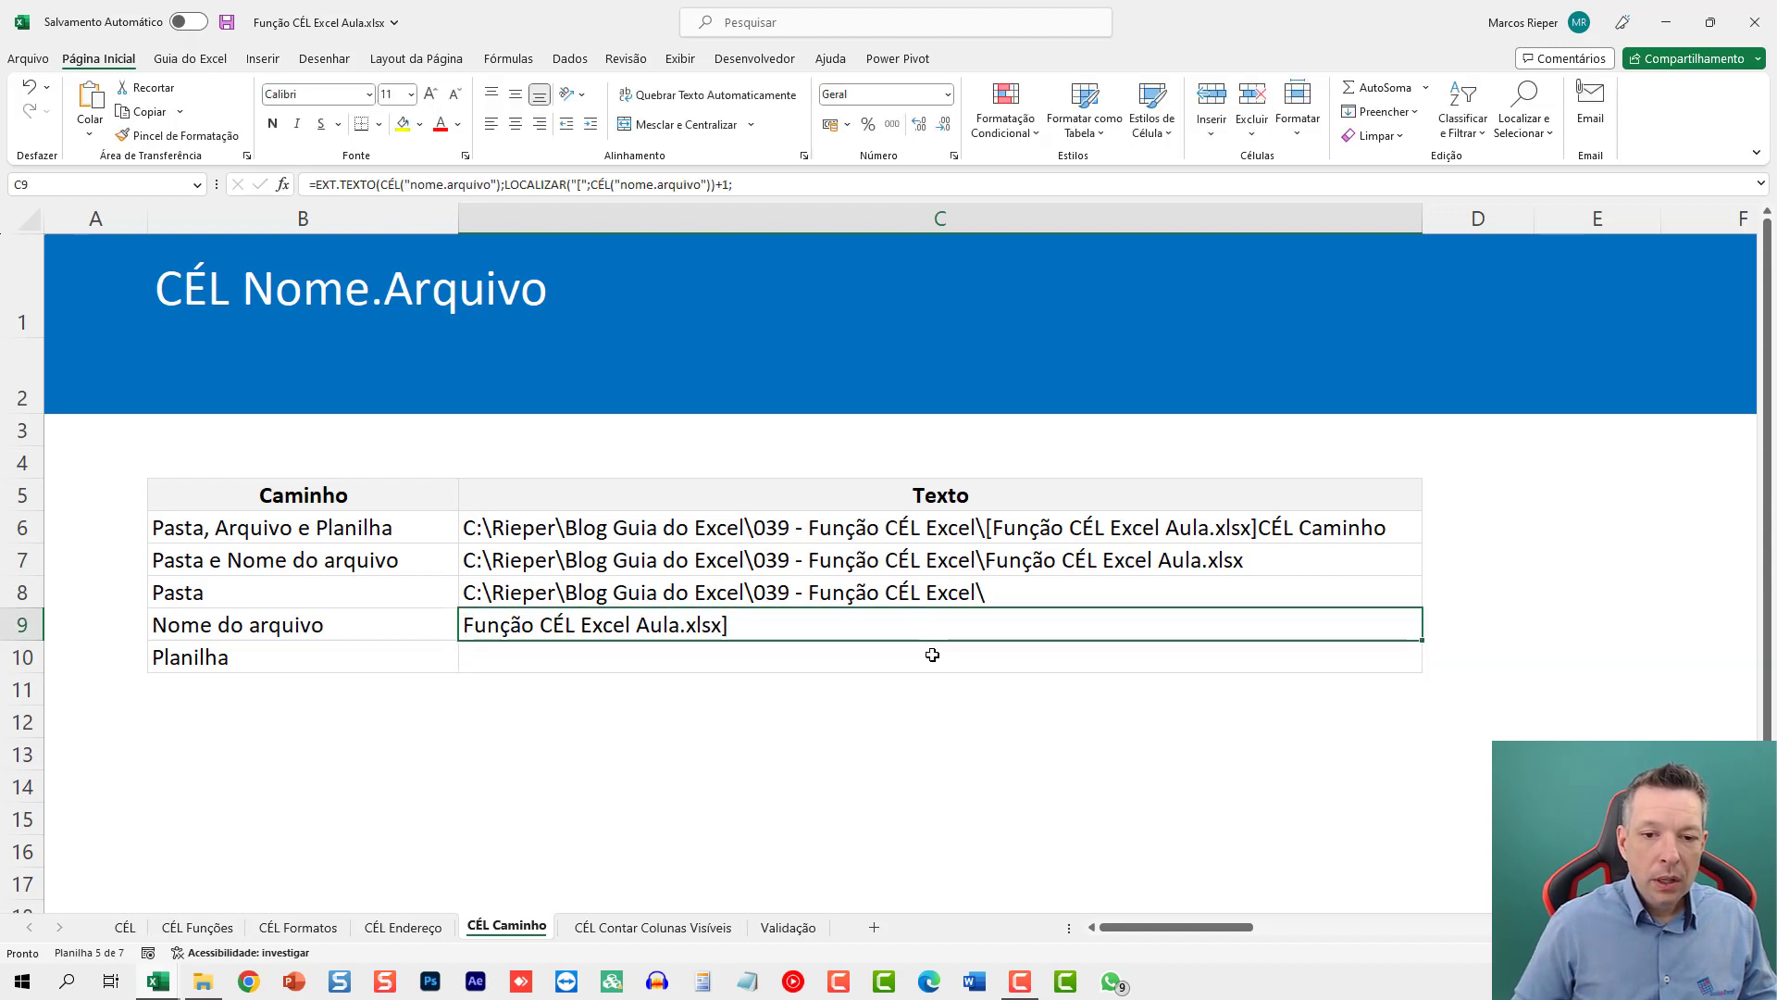
Step: Insert -1 after LOCALIZAR("]";CÉL("nome.arquivo")) in the C9 formula, enter it and review the finished formula
{"action": "key", "text": "F2"}
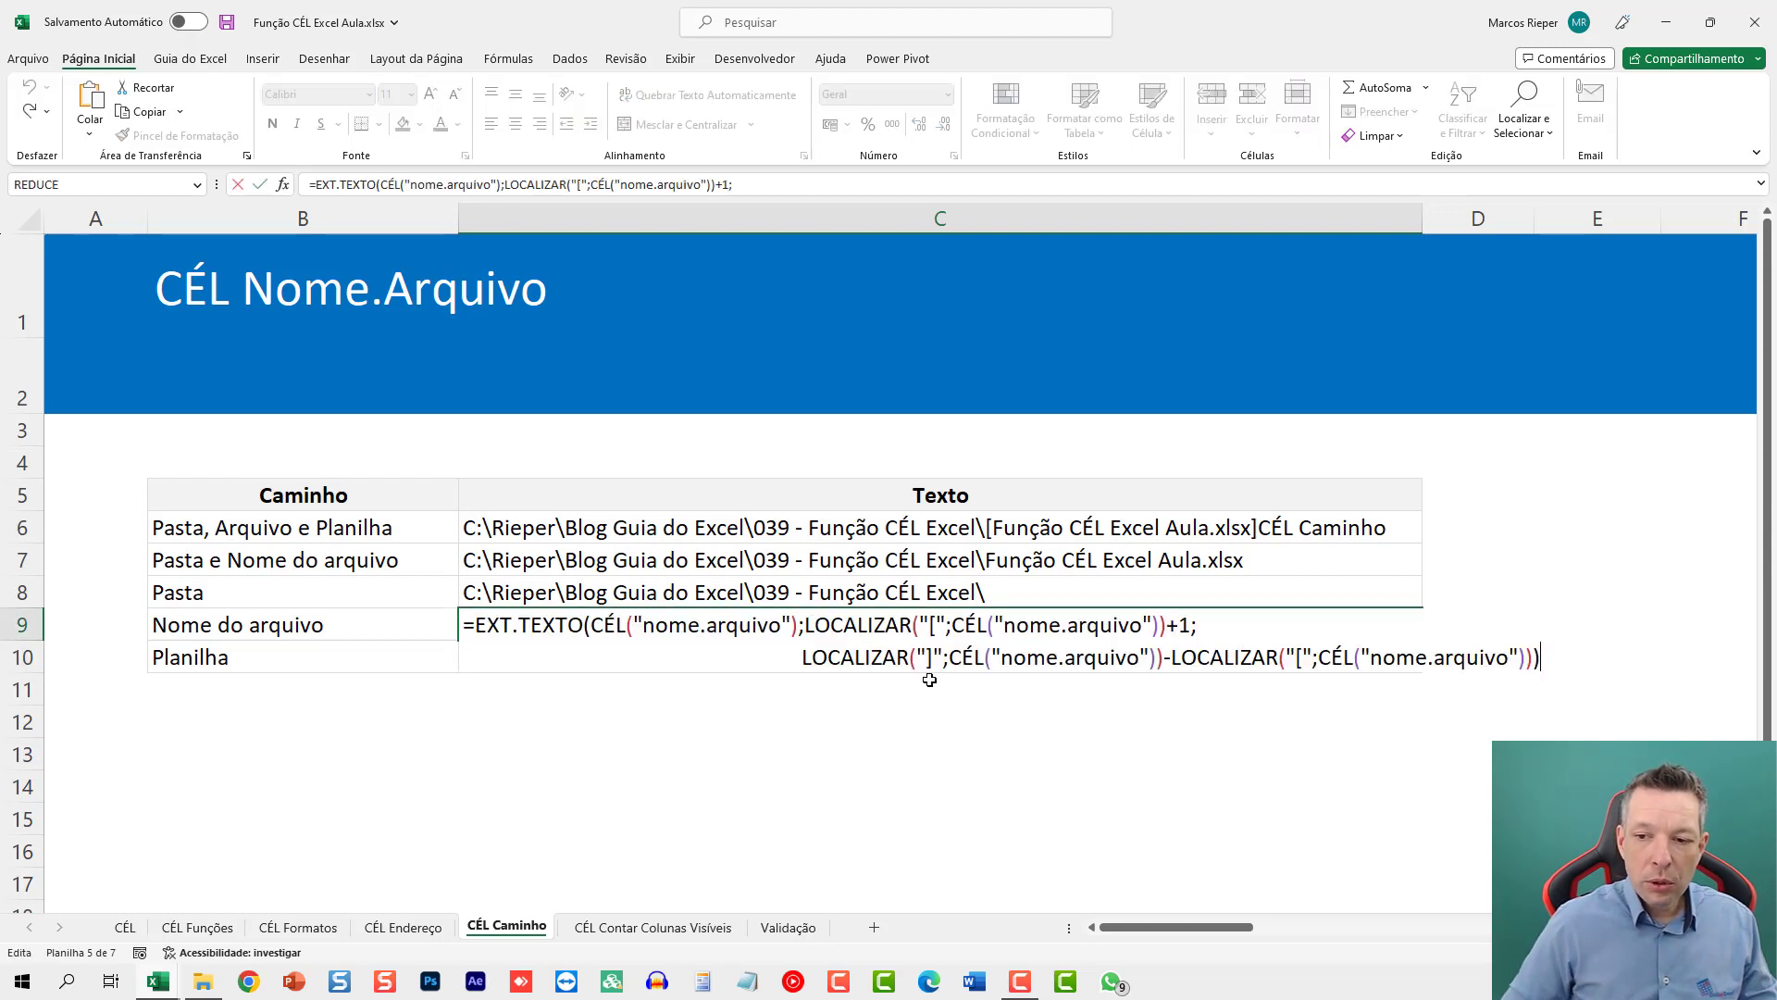
{"action": "key", "text": "Left"}
{"action": "key", "text": "Left"}
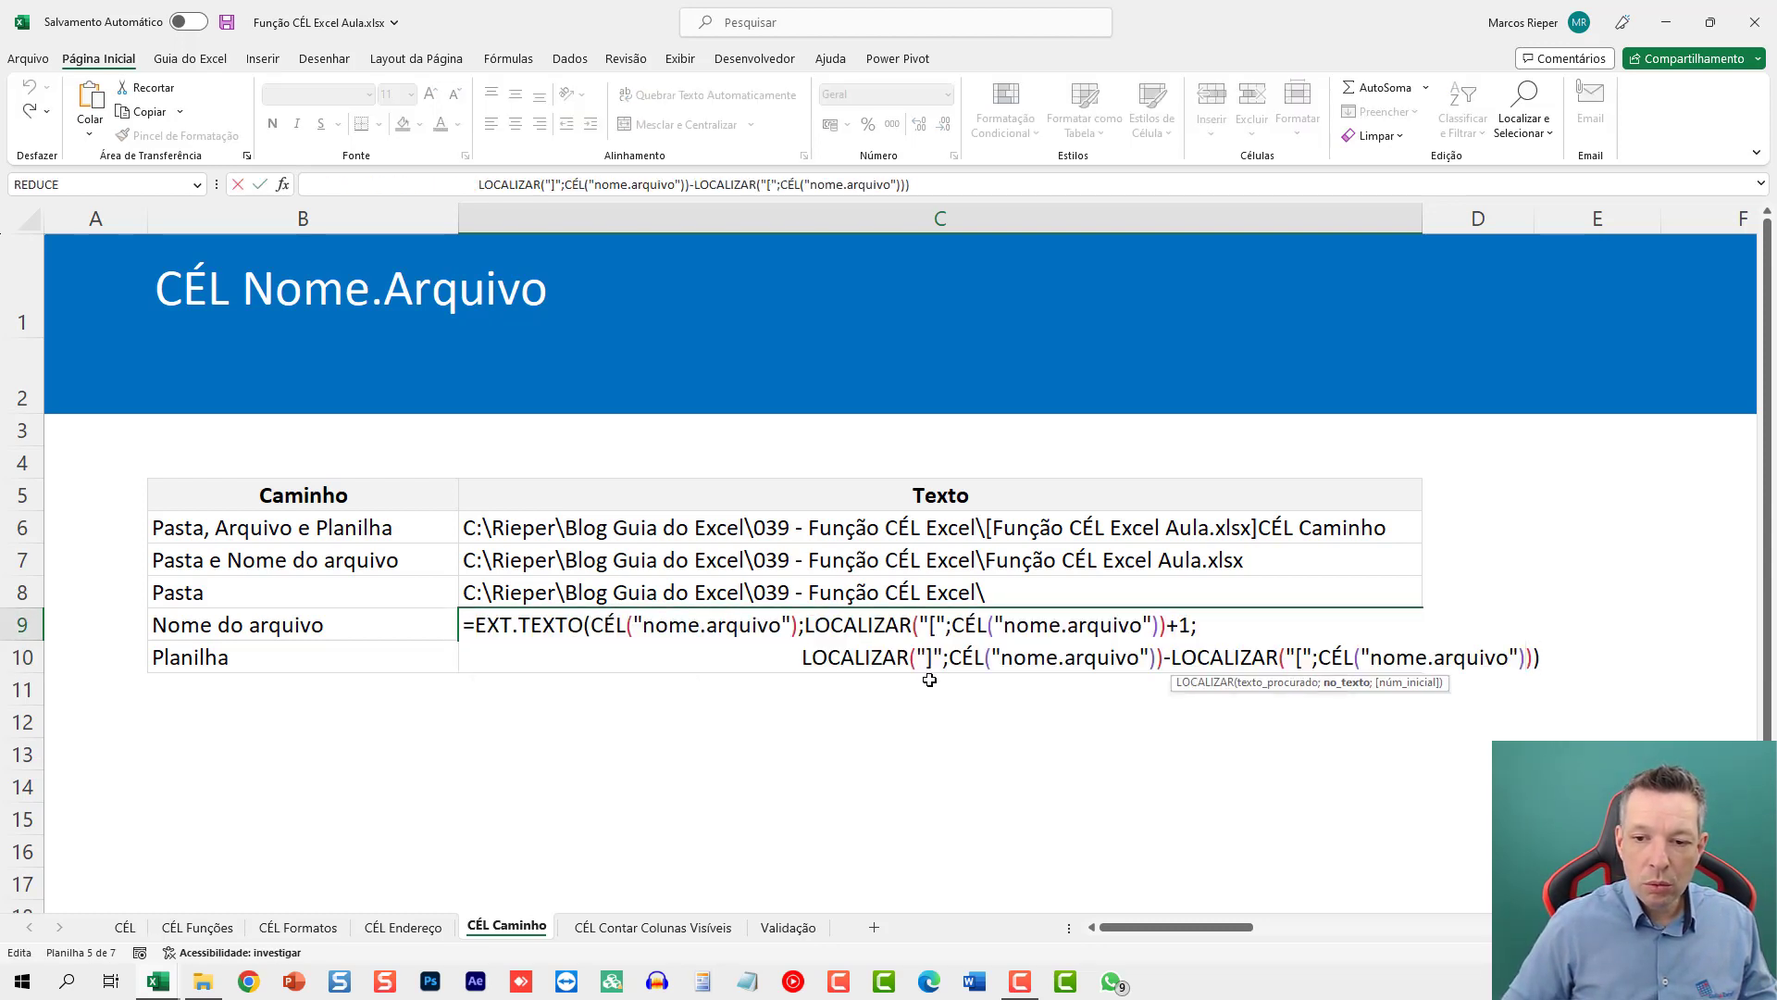
{"action": "left_click", "coordinate": [1163, 659]}
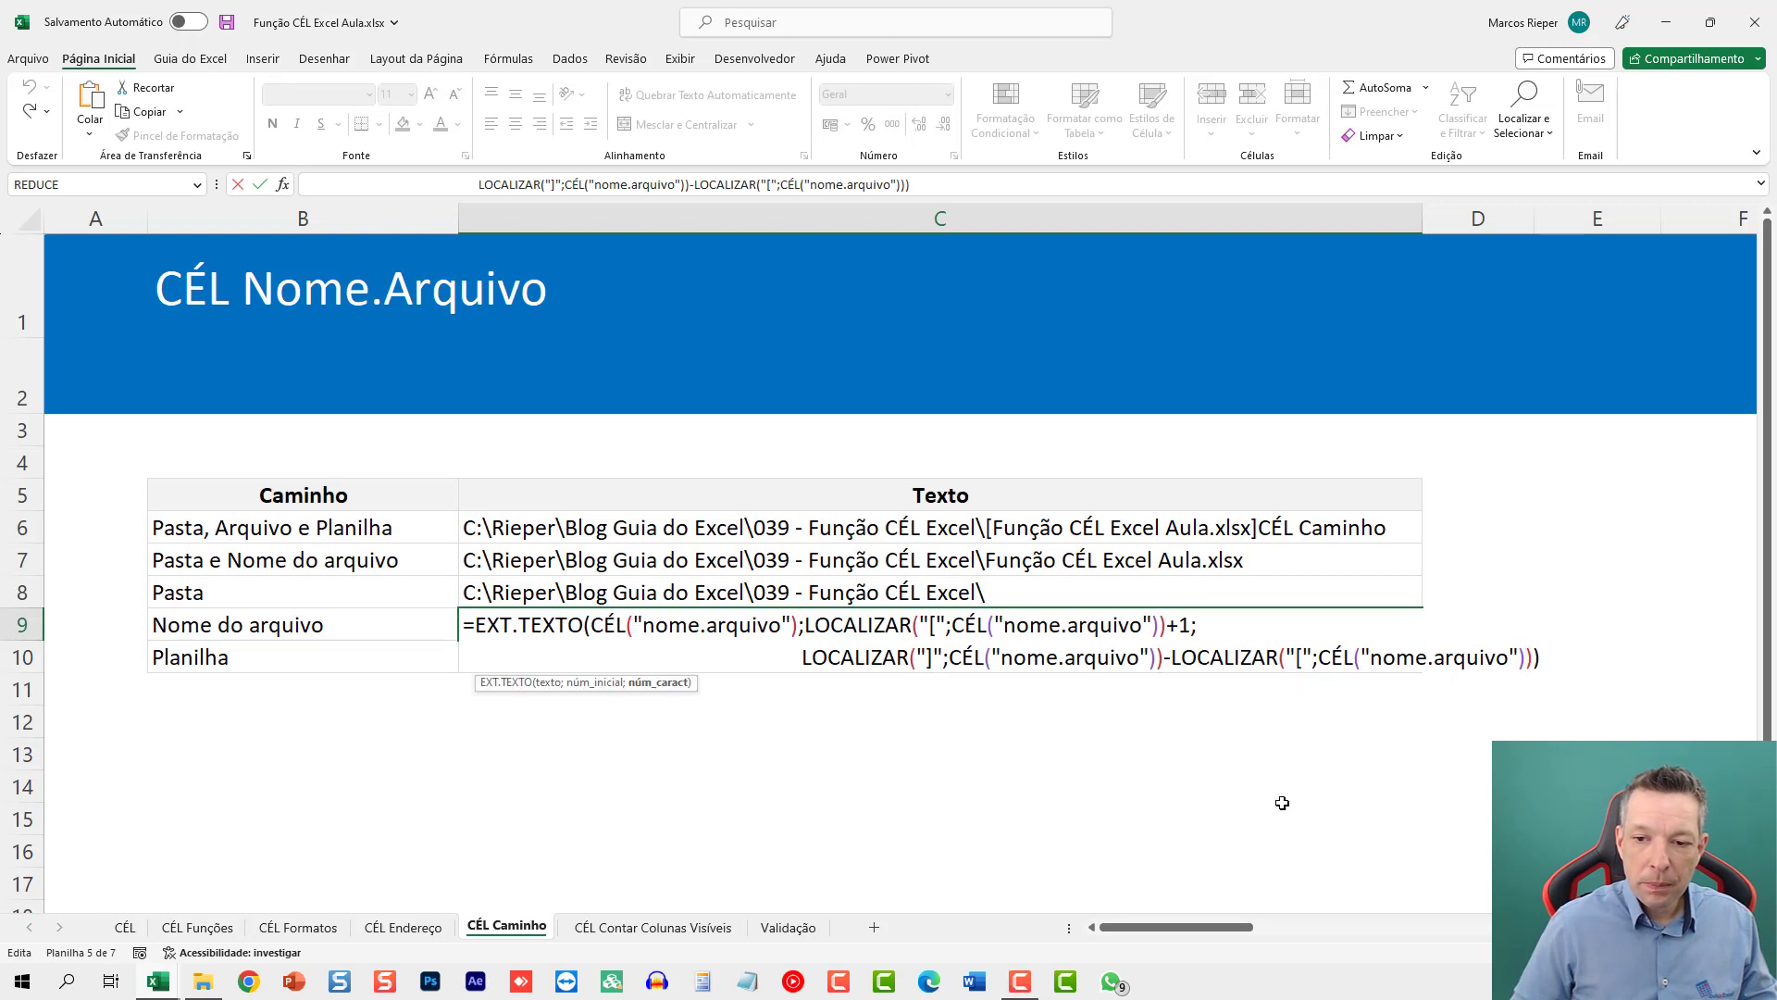
{"action": "type", "text": "-1"}
{"action": "key", "text": "Return"}
{"action": "key", "text": "Up"}
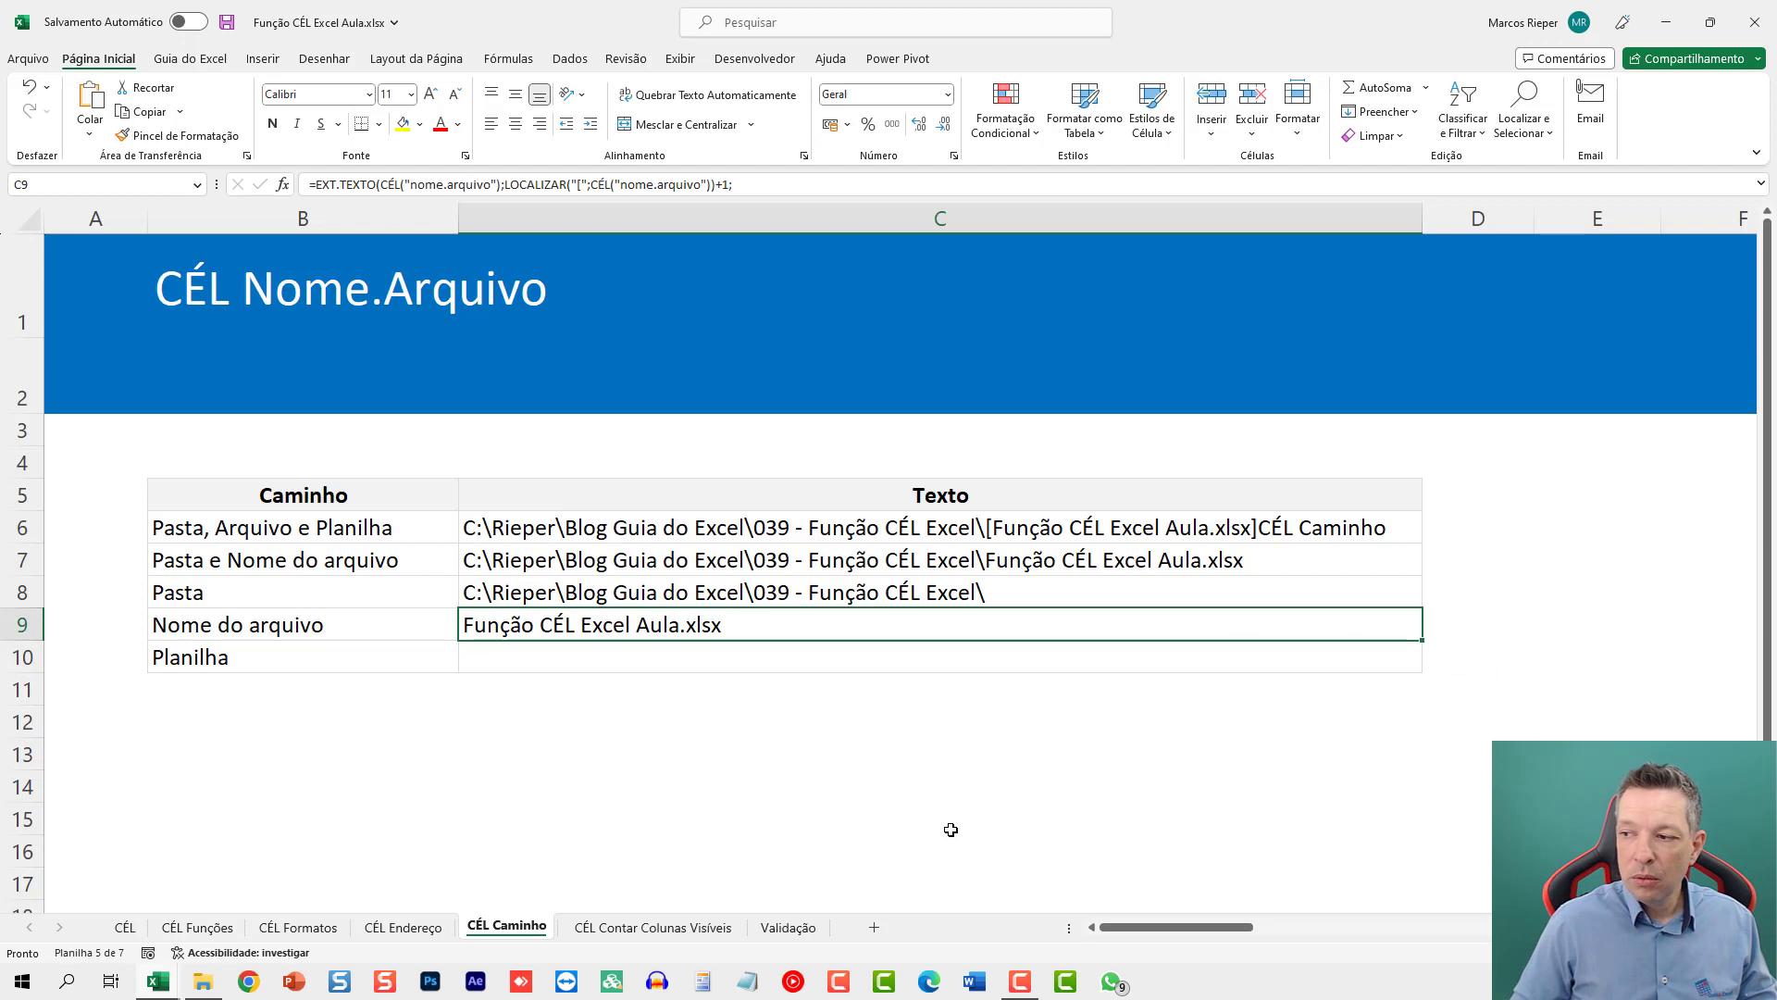
{"action": "double_click", "coordinate": [845, 639]}
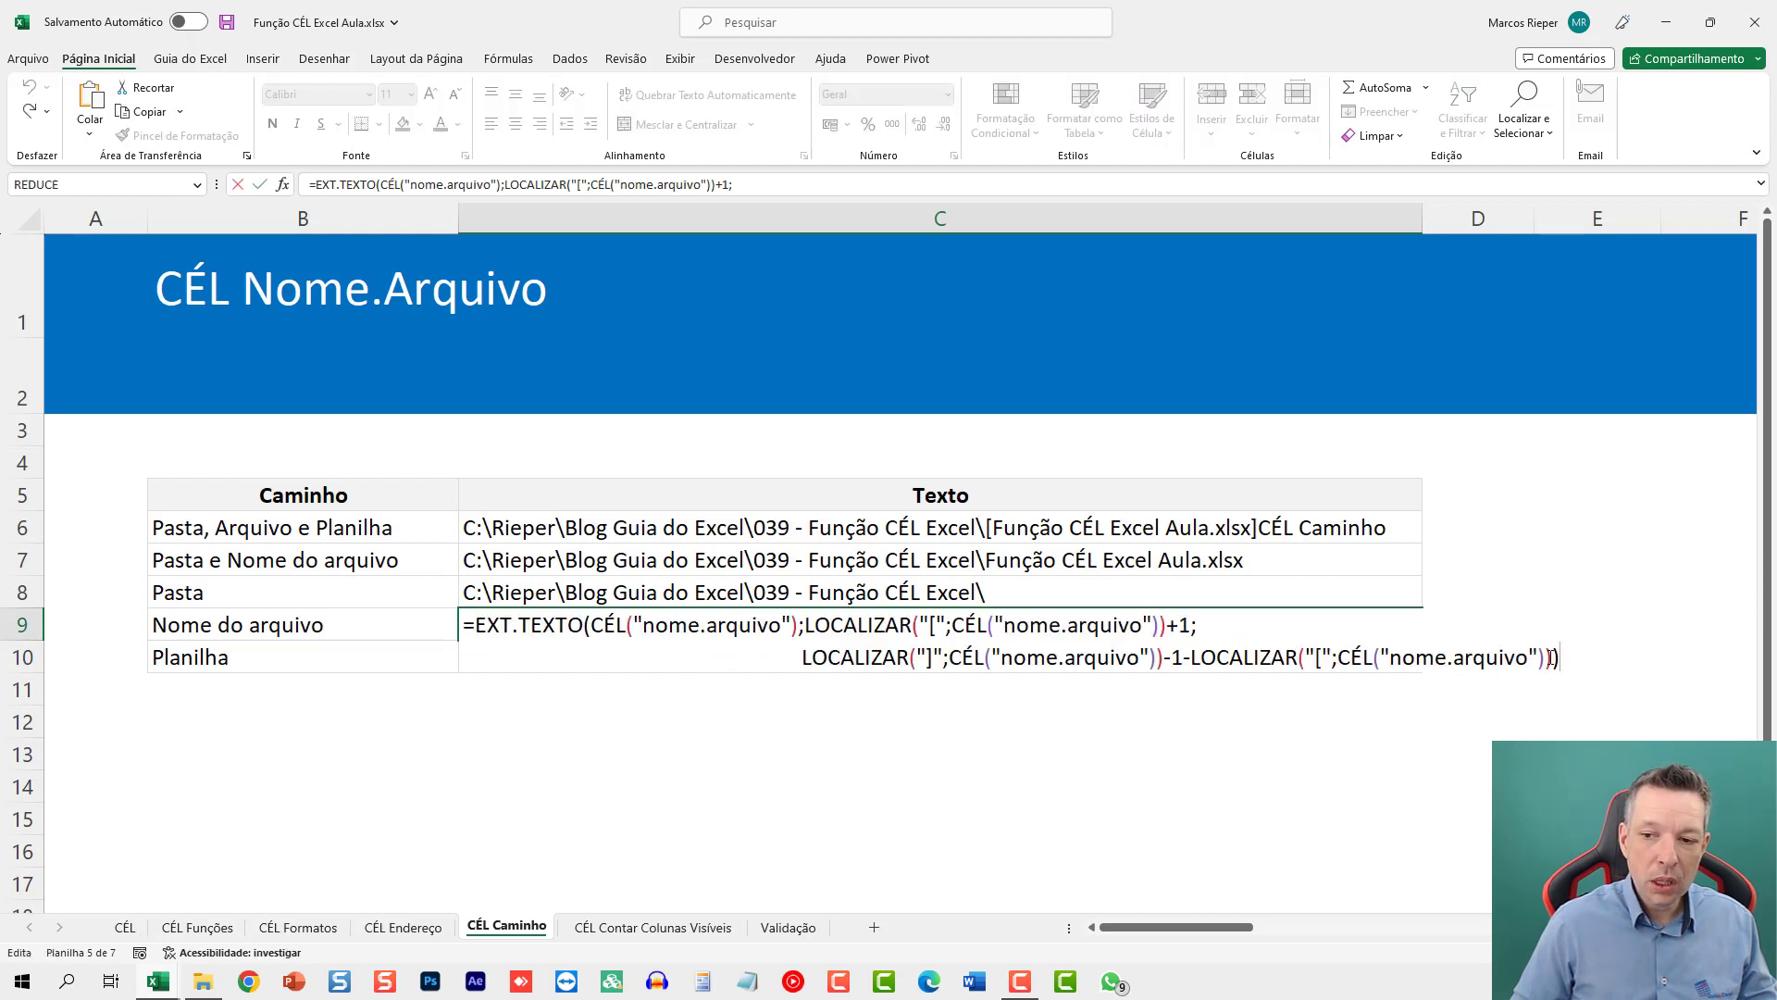
{"action": "key", "text": "Escape"}
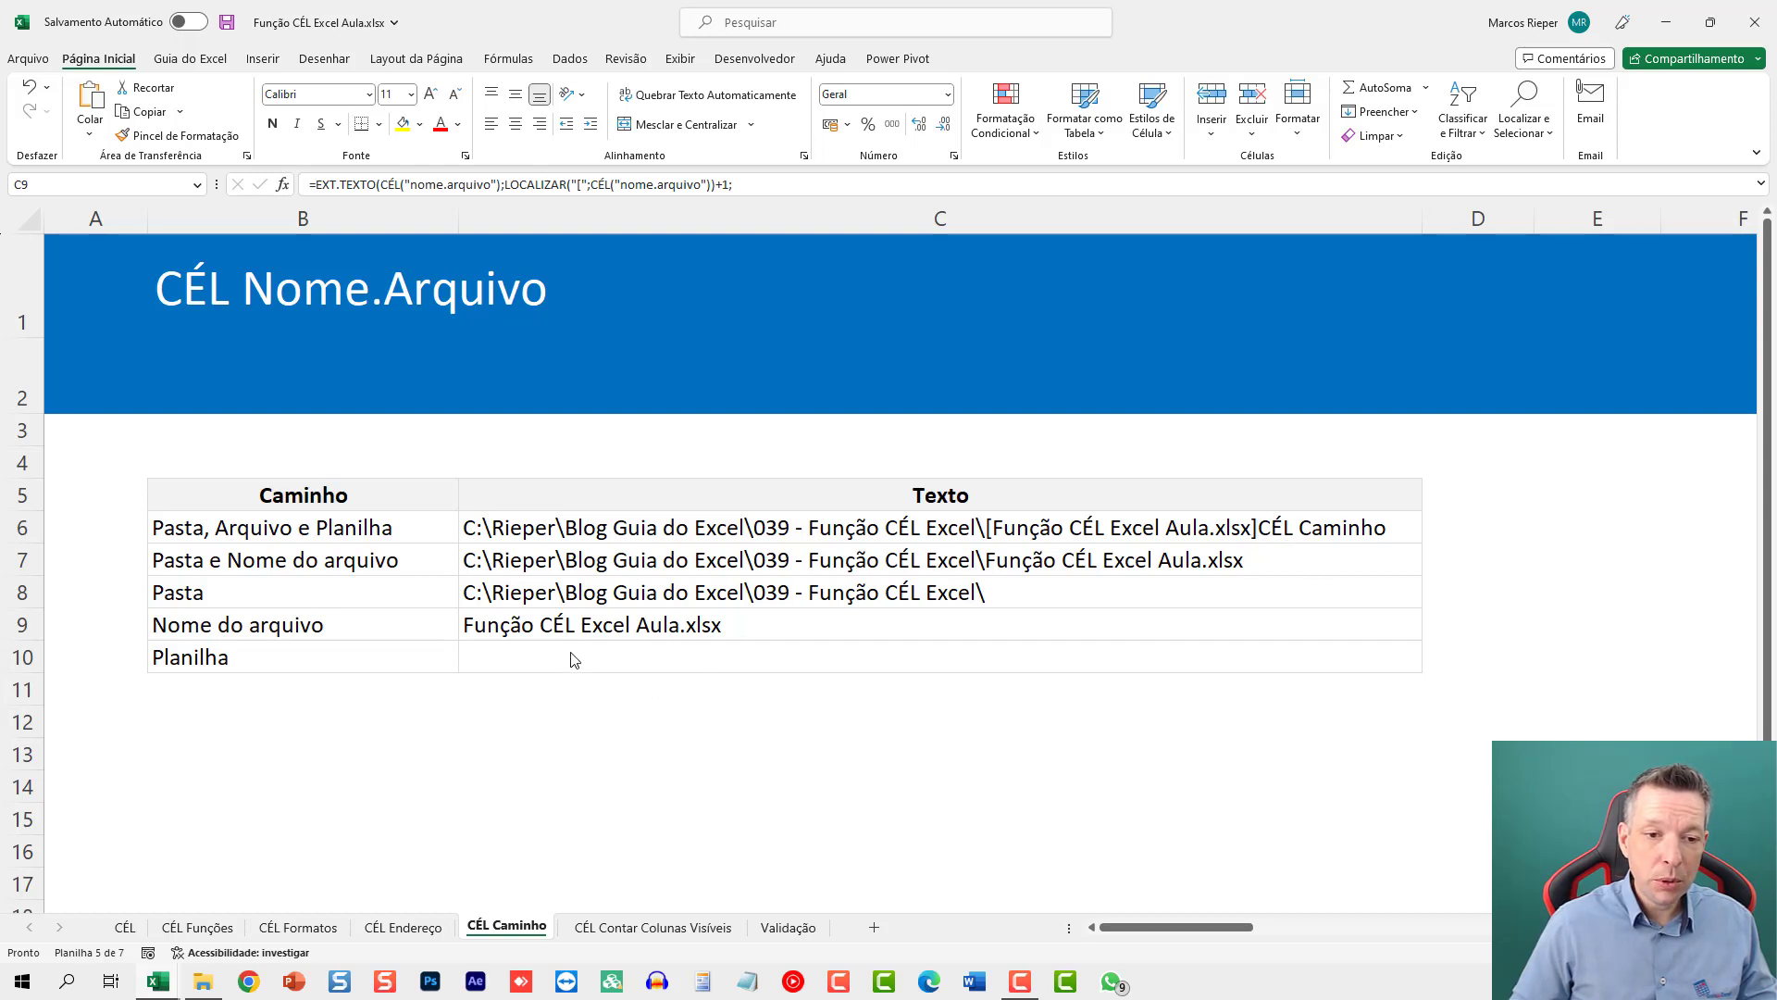
Step: Begin an EXT.TEXTO formula in C10 for the Planilha row with CÉL("nome.arquivo") as its text argument
{"action": "left_click", "coordinate": [519, 659]}
{"action": "type", "text": "="}
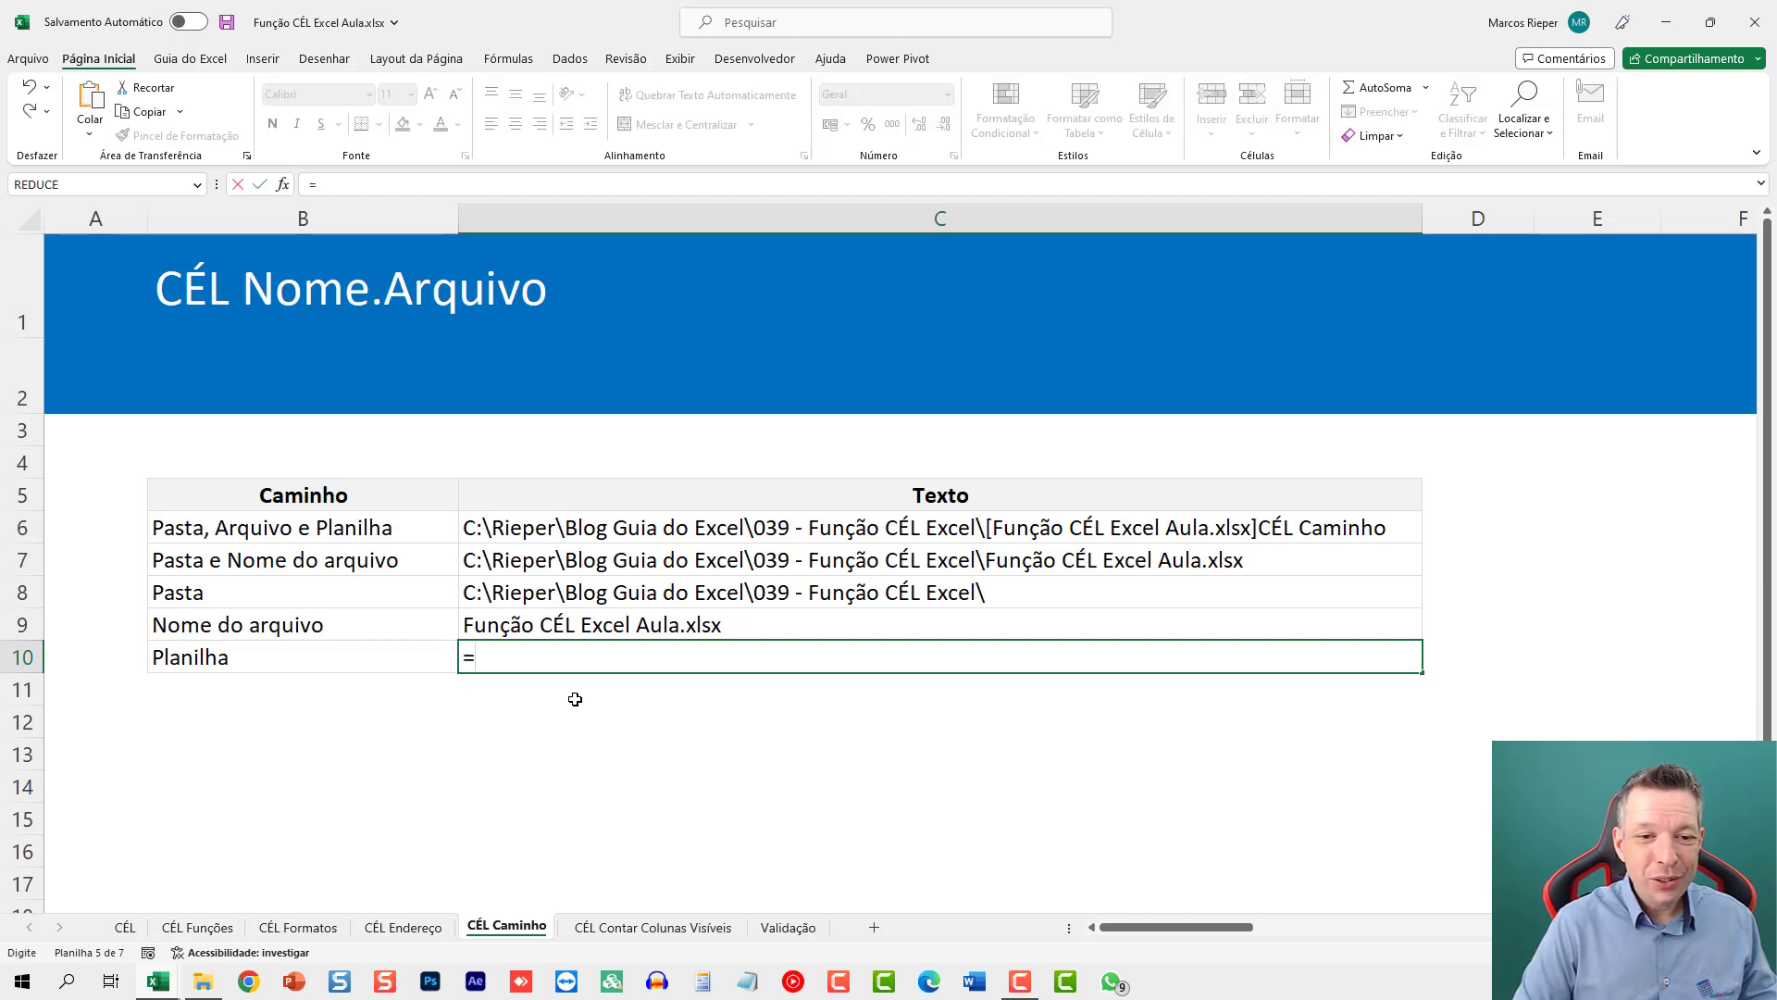
{"action": "type", "text": "EXT.TEXTO"}
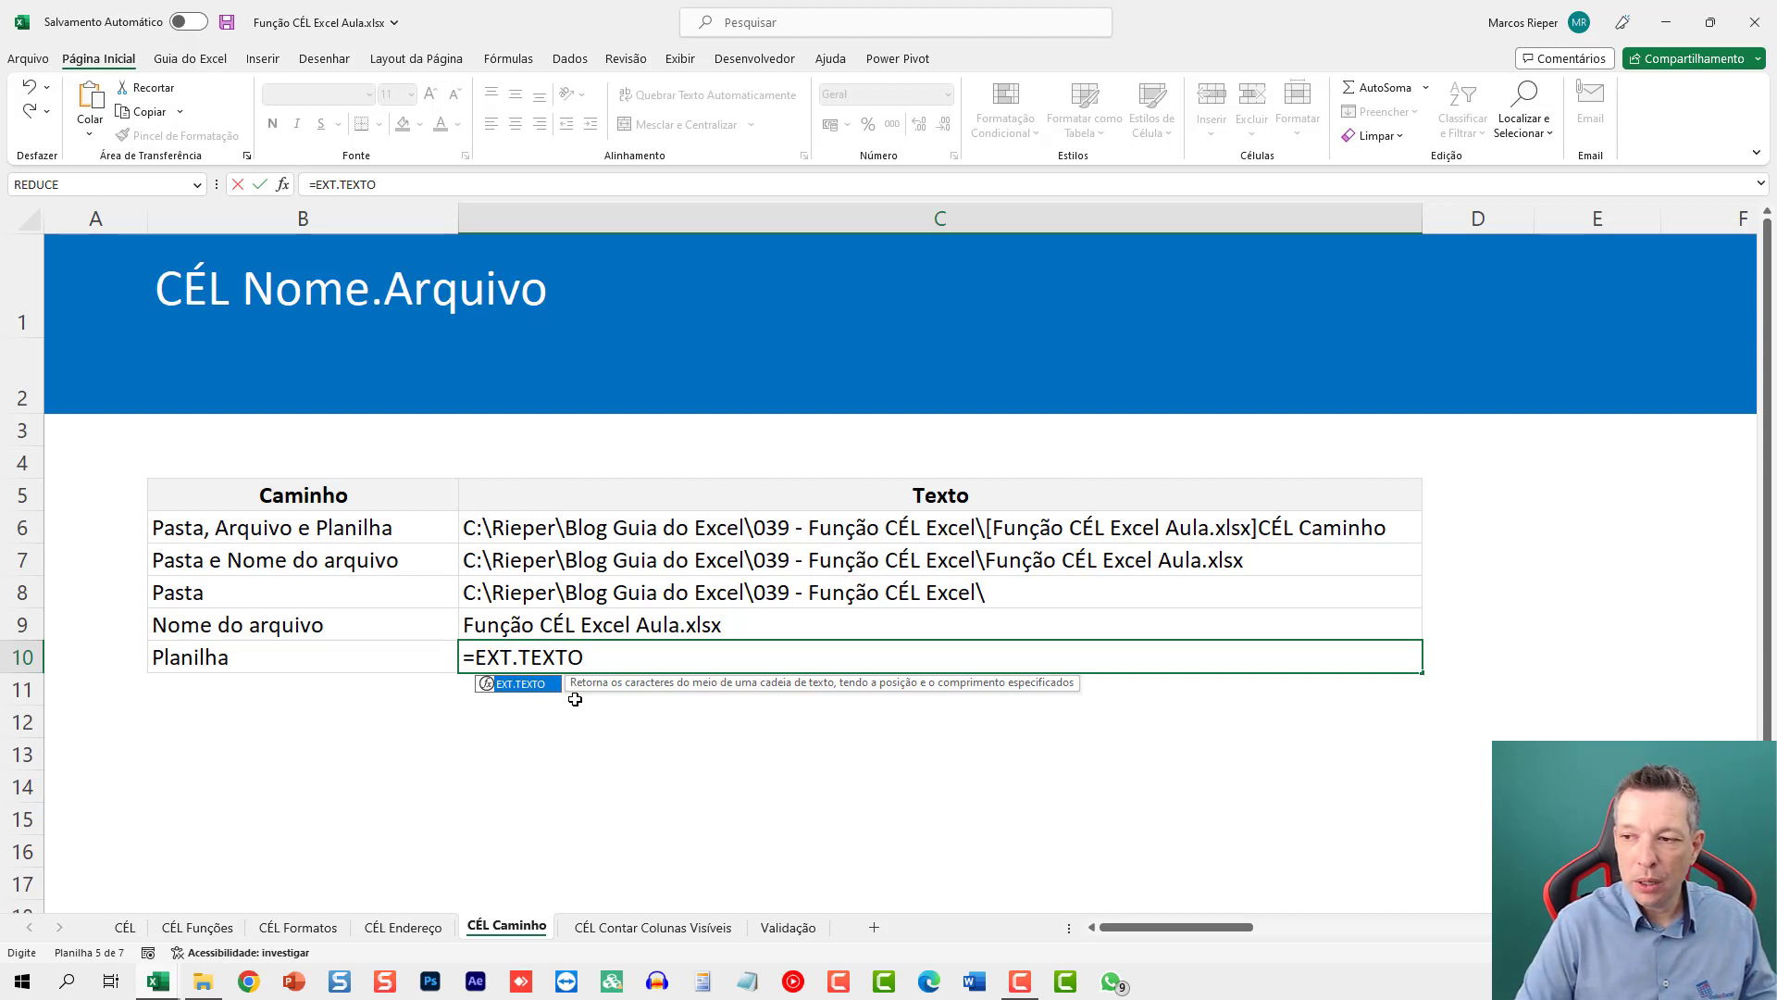
{"action": "type", "text": "(C"}
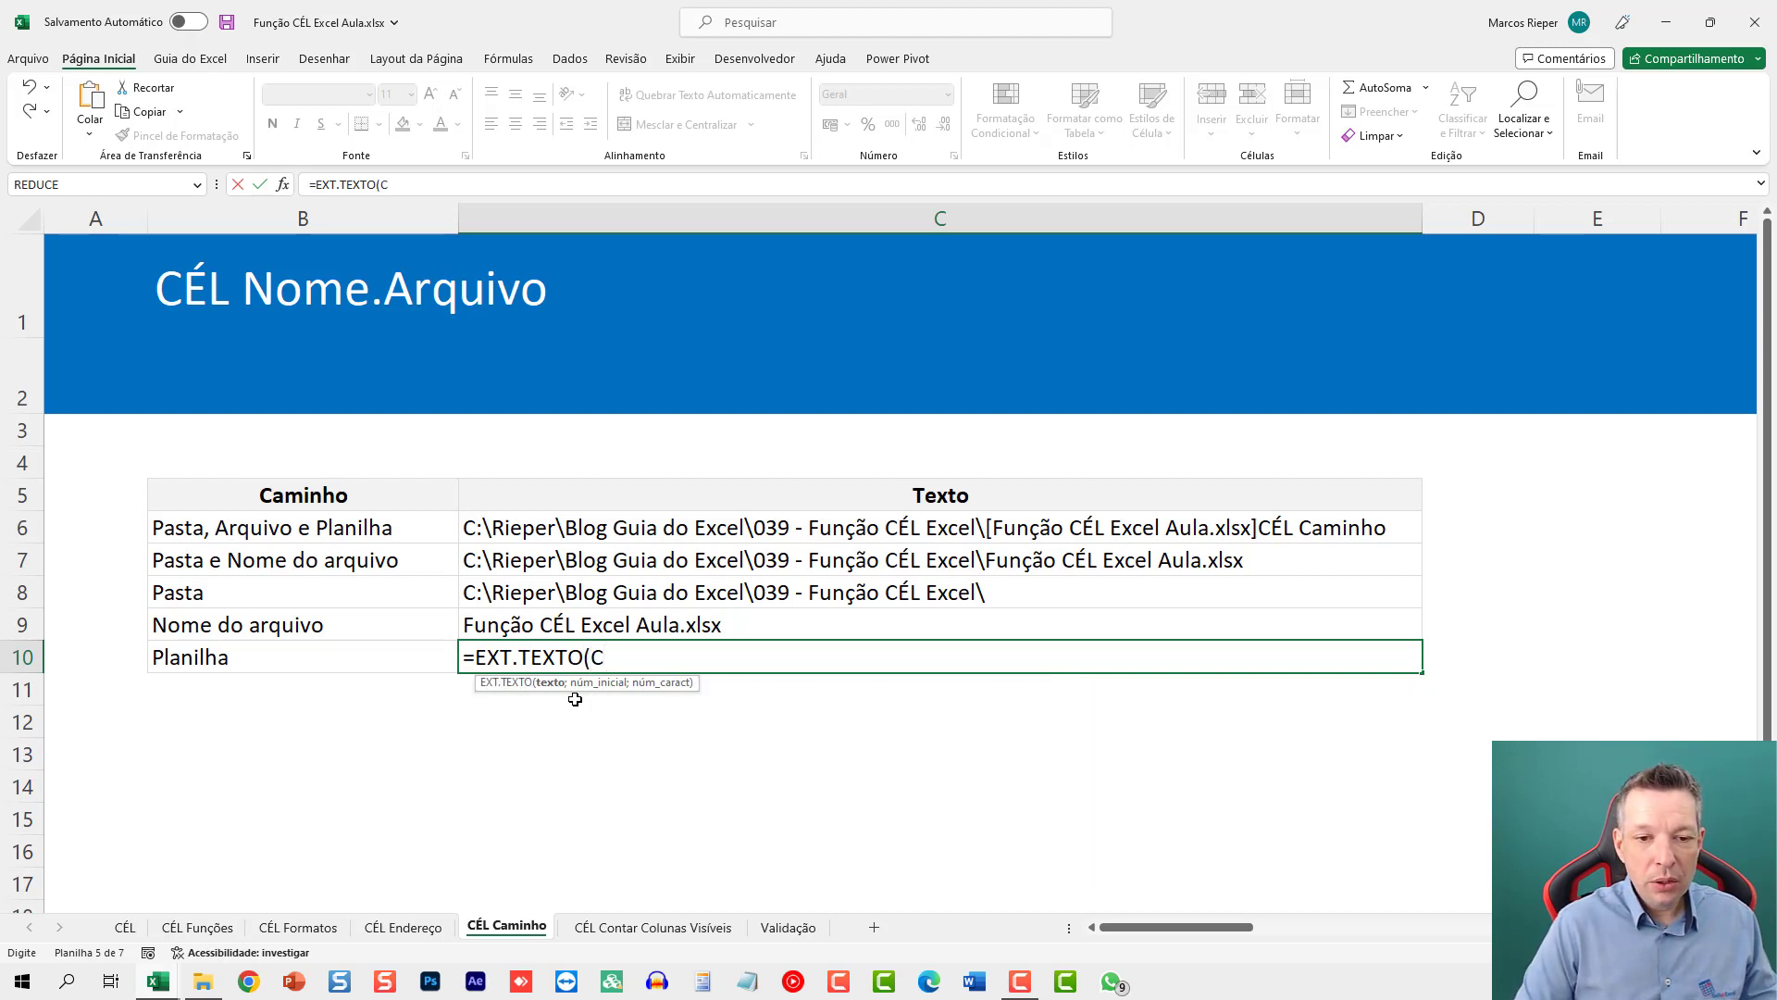
{"action": "type", "text": "ÉL("}
{"action": "key", "text": "Down"}
{"action": "key", "text": "Down"}
{"action": "key", "text": "Down"}
{"action": "key", "text": "Down"}
{"action": "key", "text": "Down"}
{"action": "key", "text": "Down"}
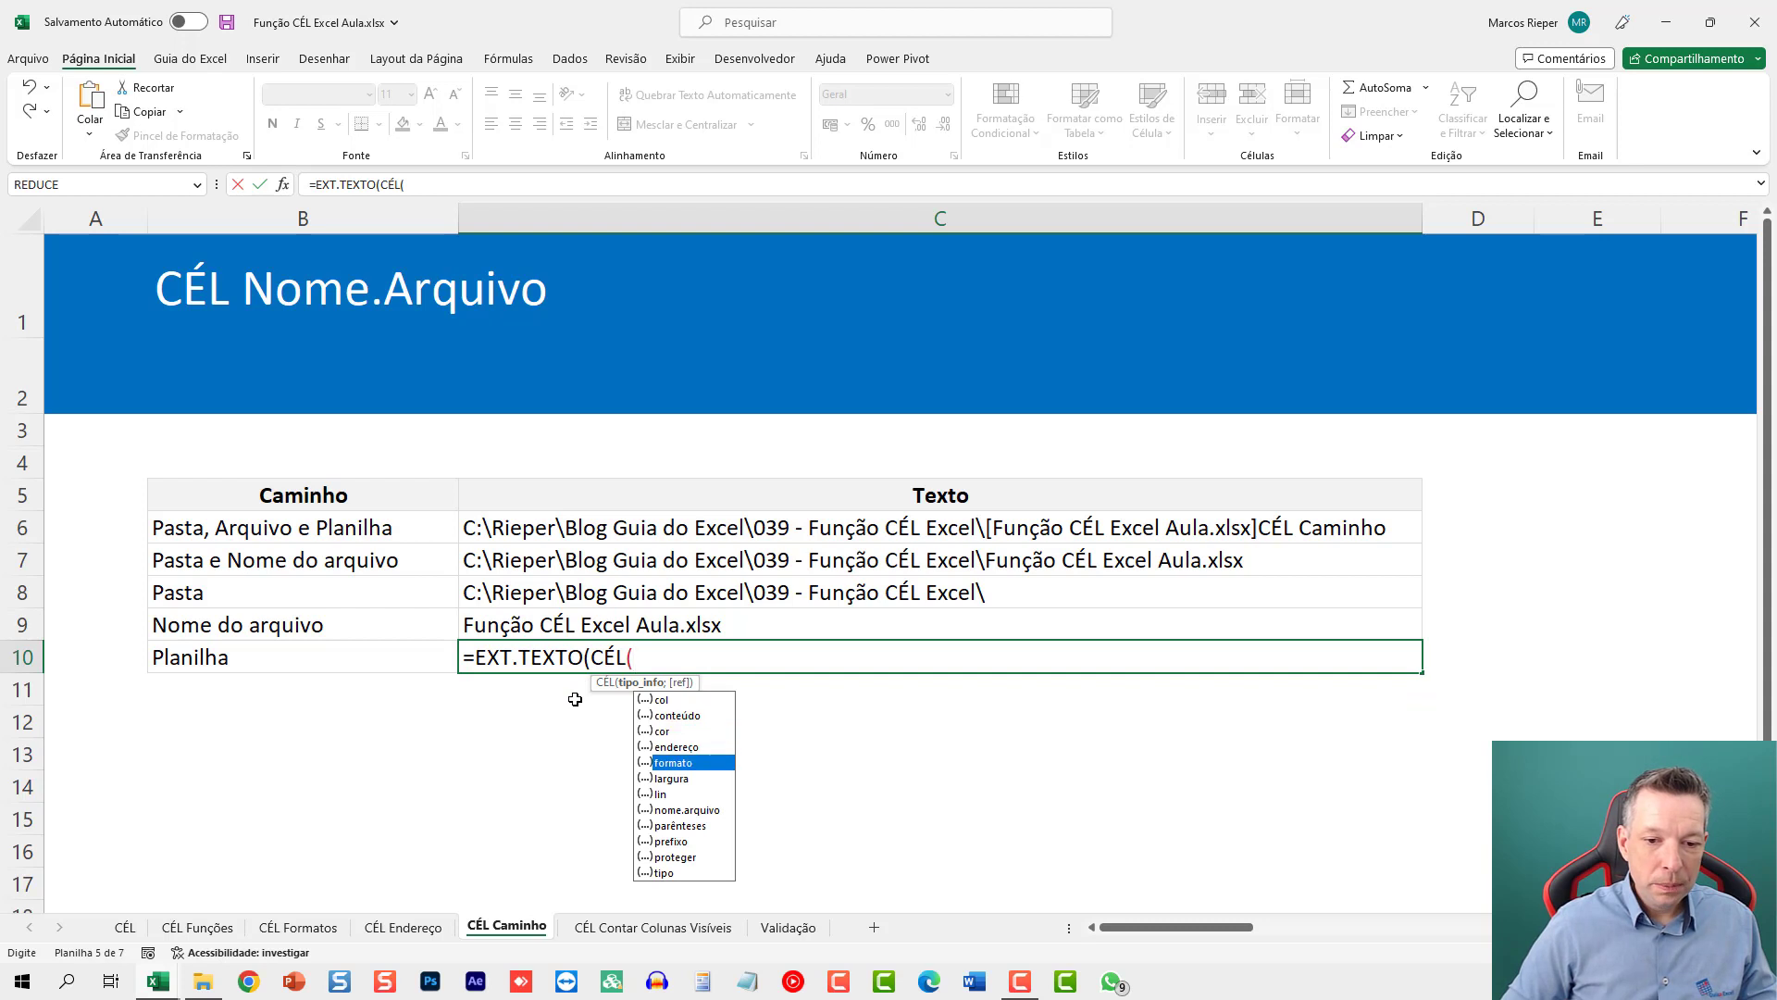
{"action": "key", "text": "Down"}
{"action": "key", "text": "Tab"}
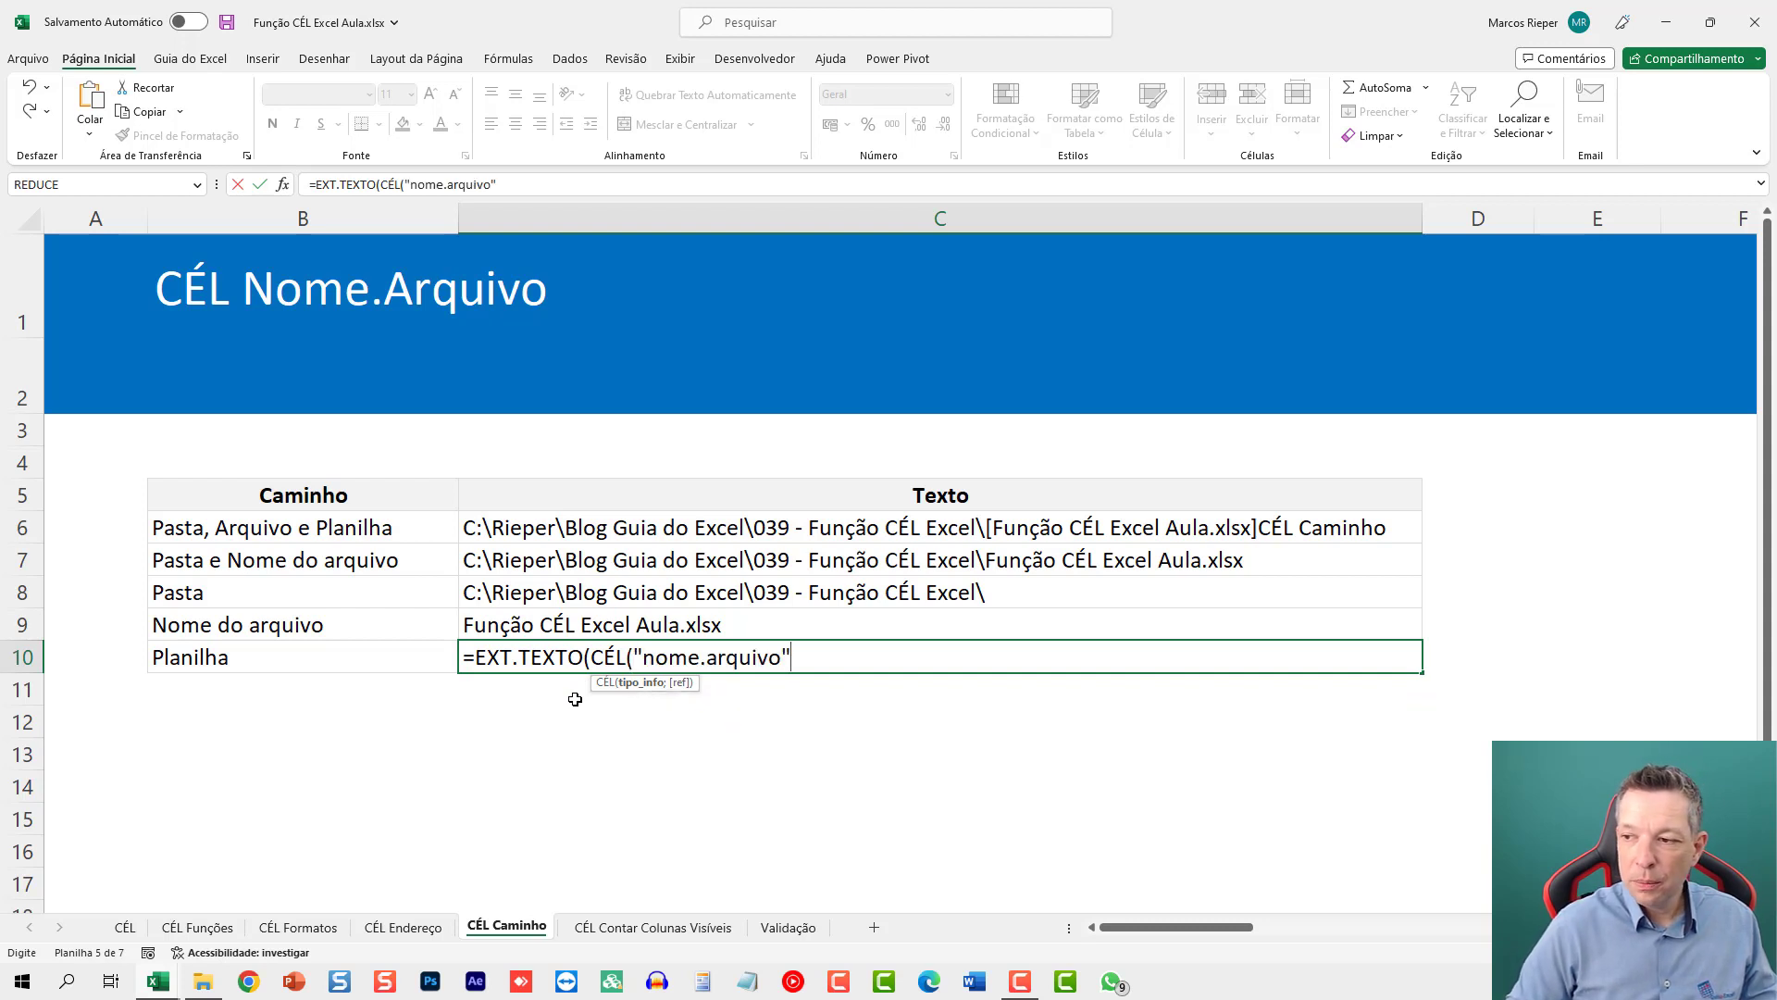
{"action": "type", "text": ");"}
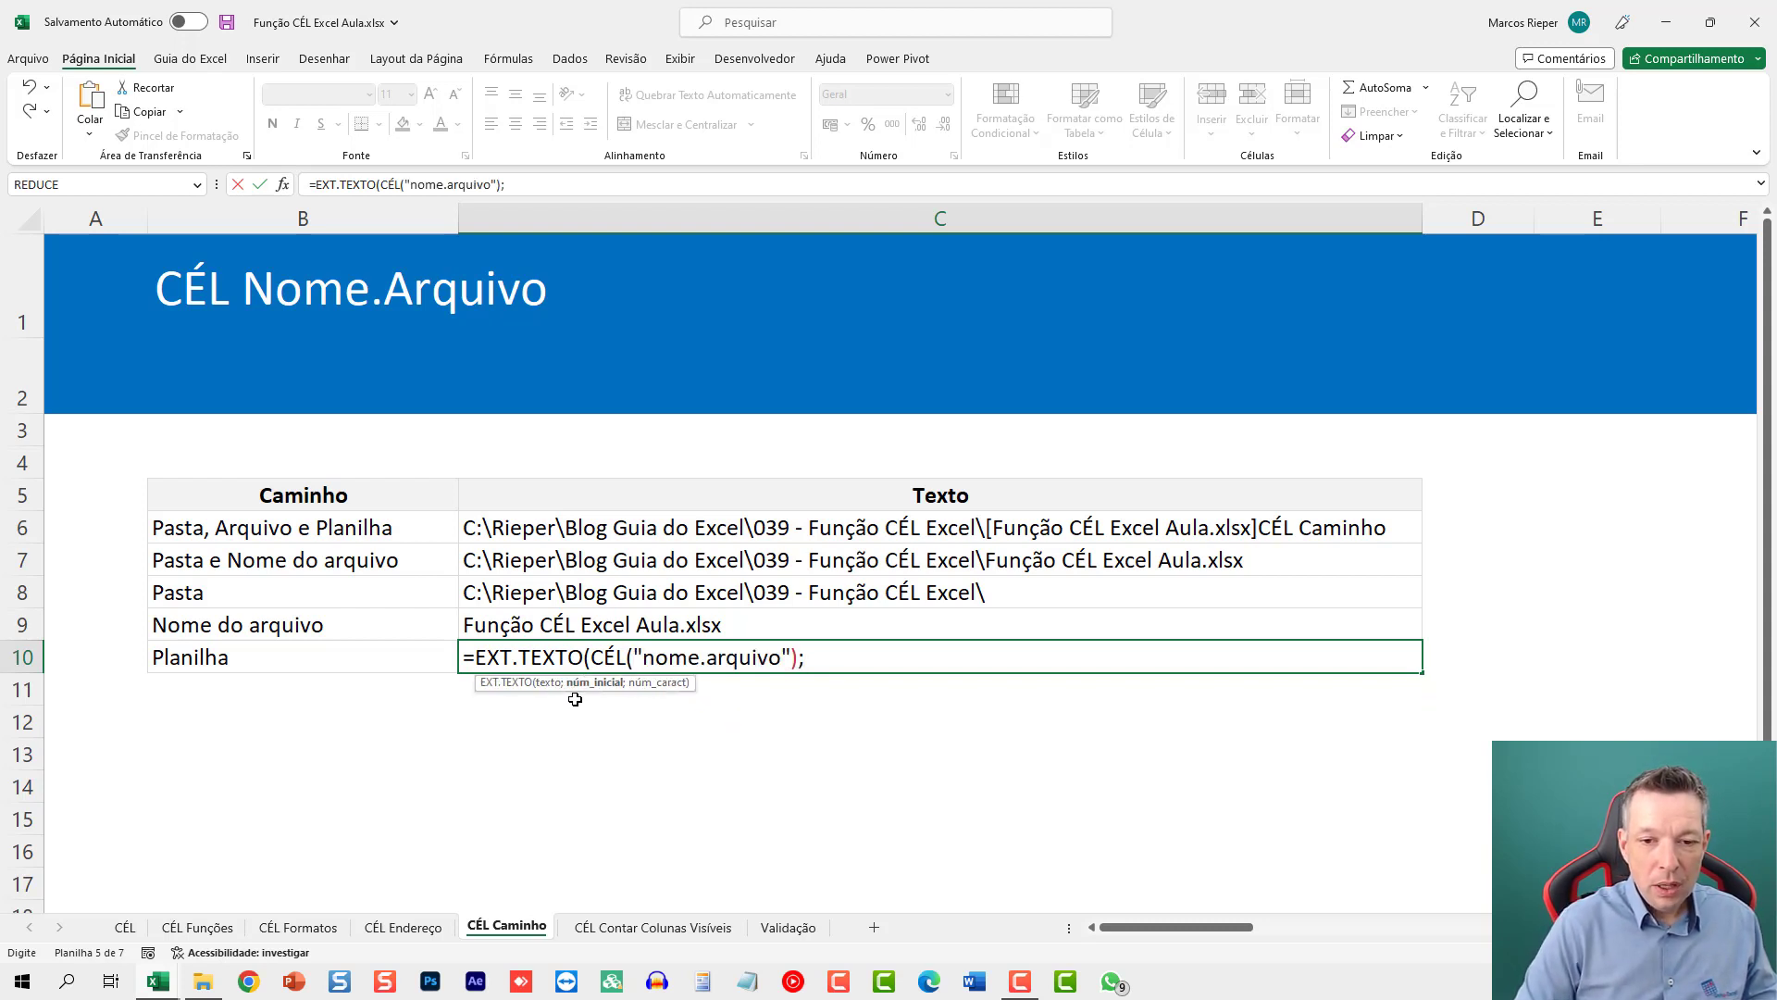
Step: Add LOCALIZAR searching for "]" in CÉL("nome.arquivo") as the start position of EXT.TEXTO in C10
{"action": "type", "text": "LOCALIZAR"}
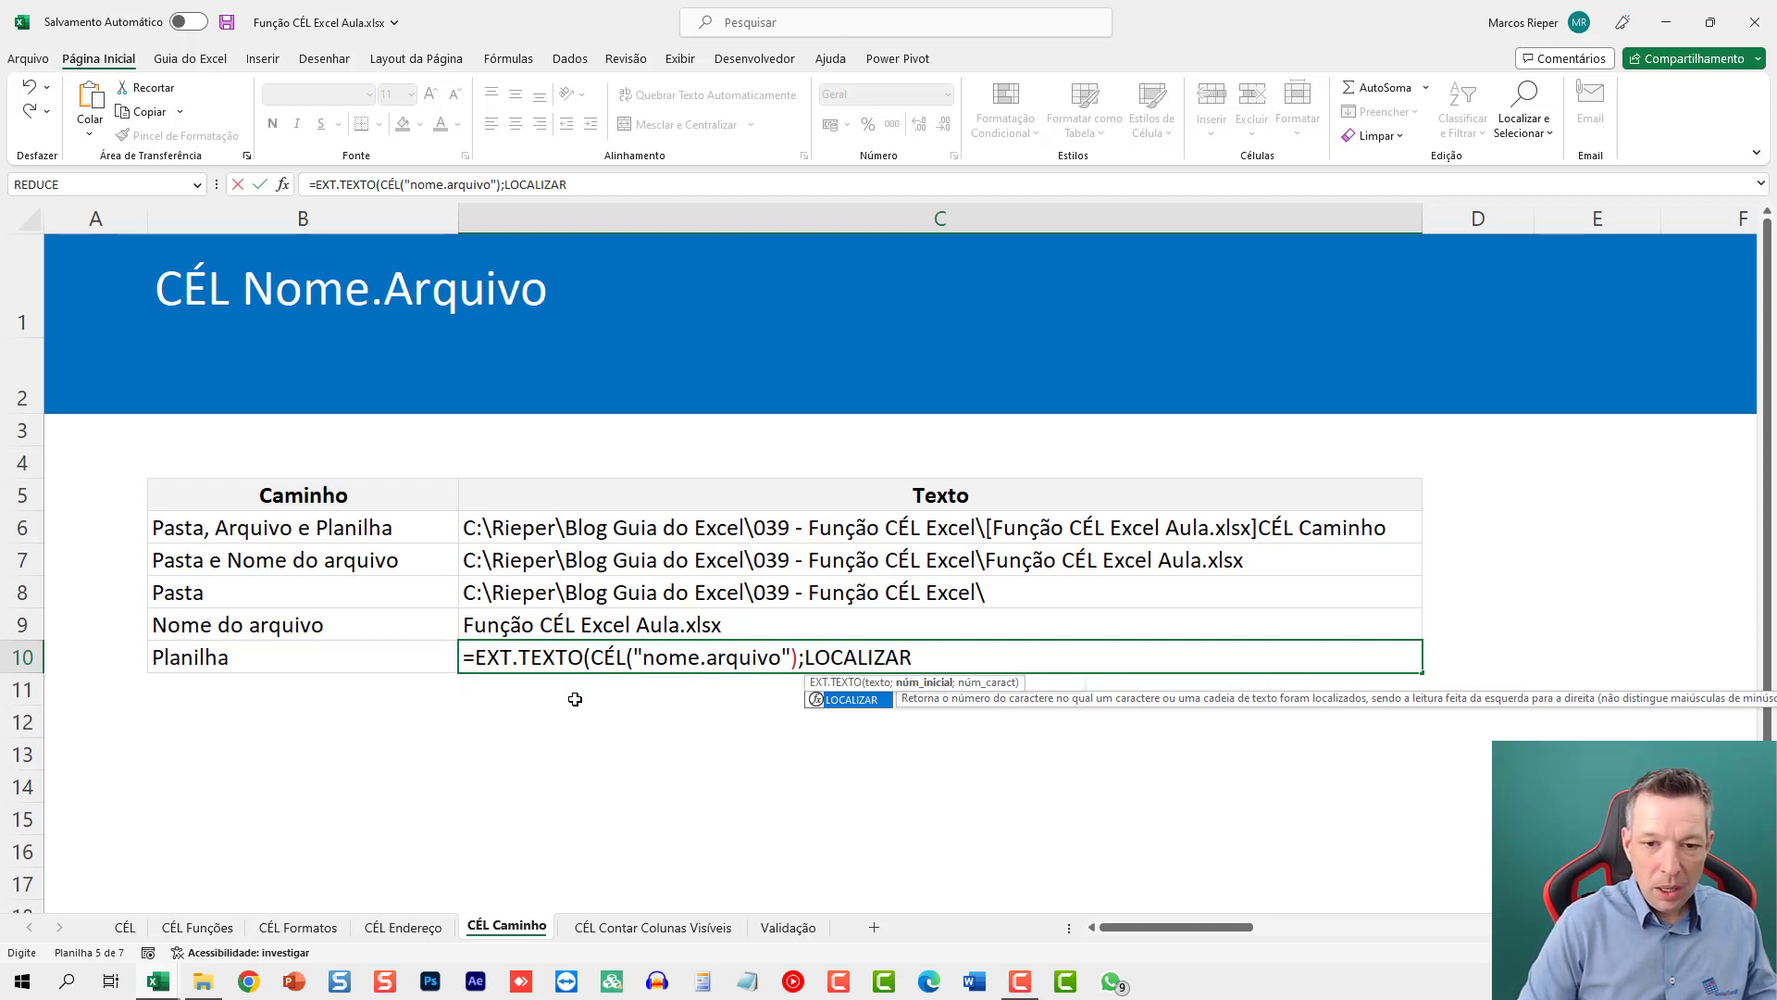
{"action": "type", "text": "(\"]\""}
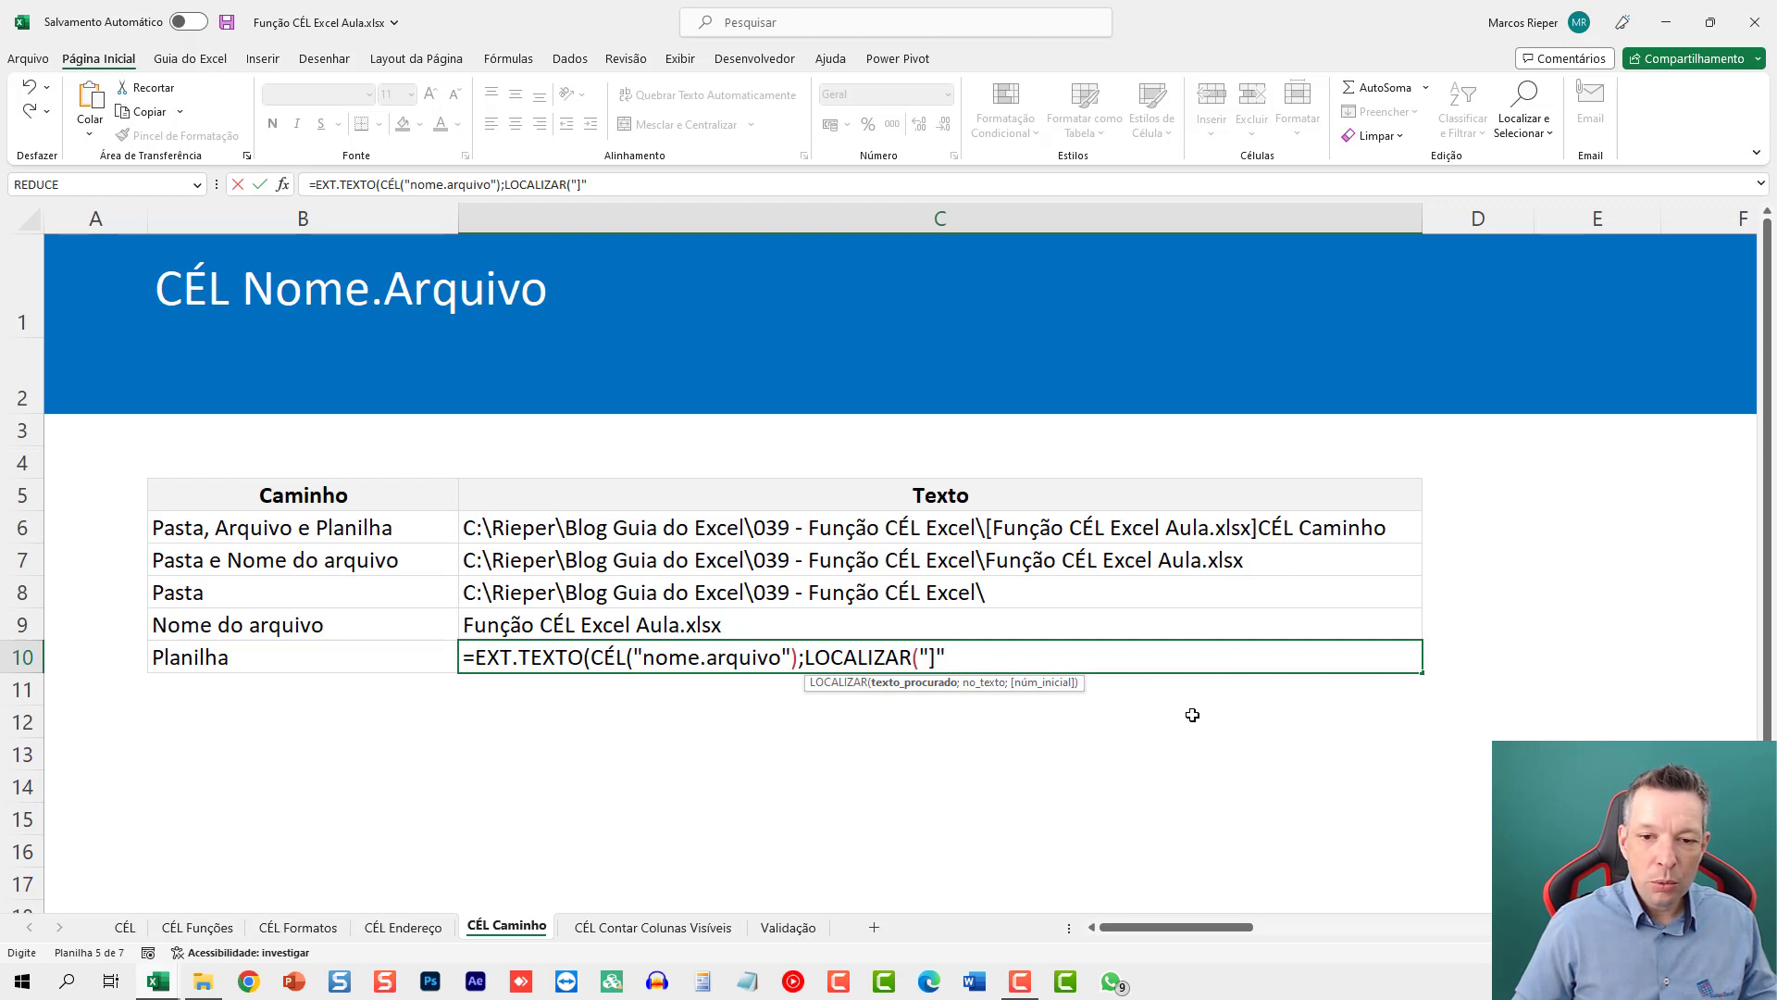
{"action": "type", "text": ";CÉL"}
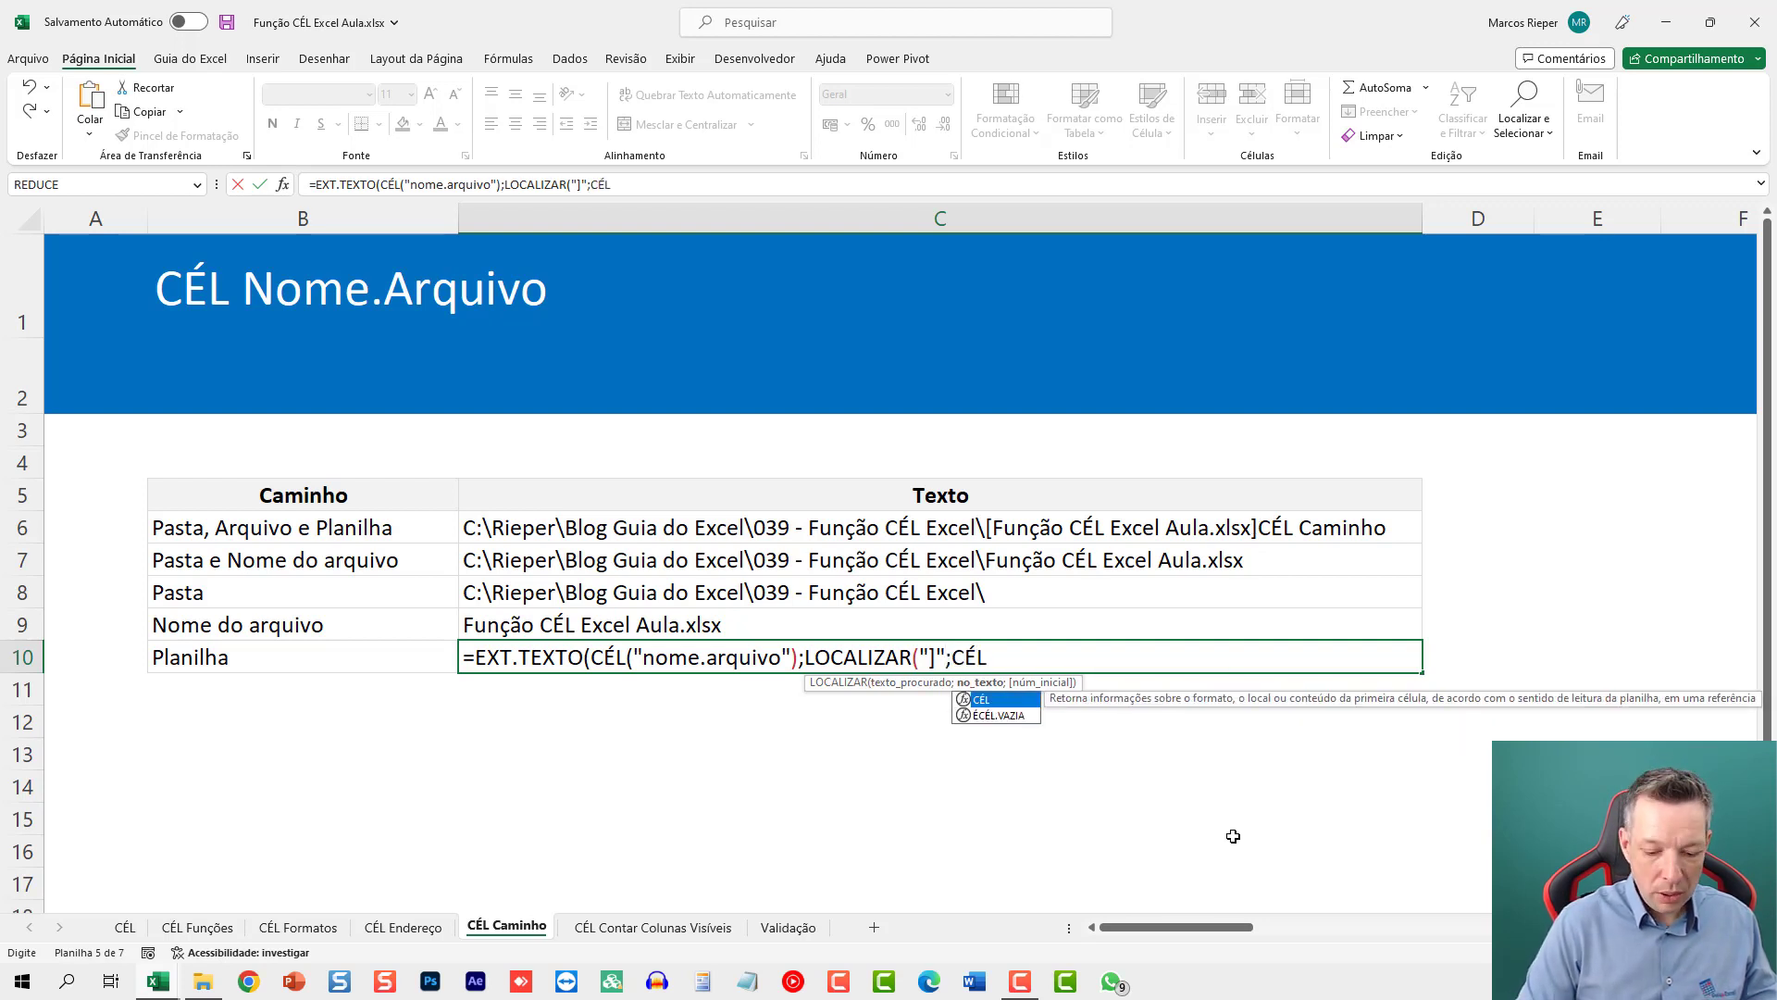
{"action": "type", "text": "(N"}
{"action": "key", "text": "Down"}
{"action": "key", "text": "Down"}
{"action": "key", "text": "Down"}
{"action": "key", "text": "Down"}
{"action": "key", "text": "Down"}
{"action": "key", "text": "Down"}
{"action": "key", "text": "Down"}
{"action": "key", "text": "Tab"}
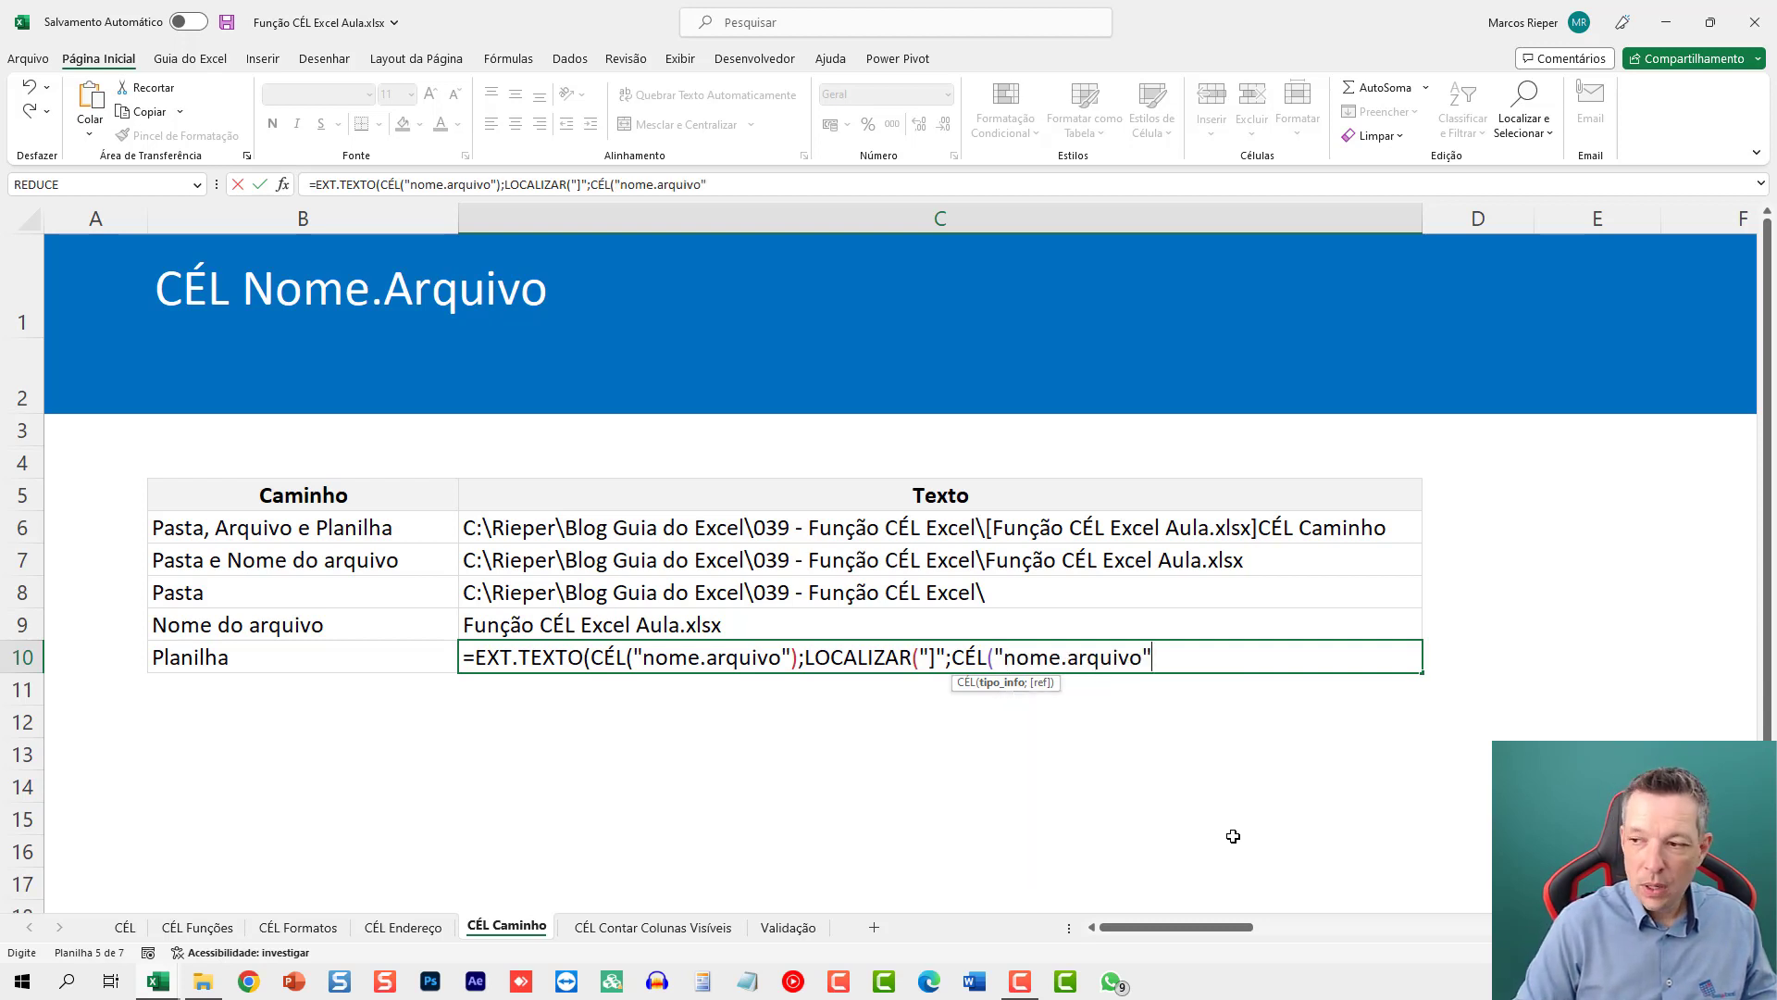
{"action": "type", "text": ")"}
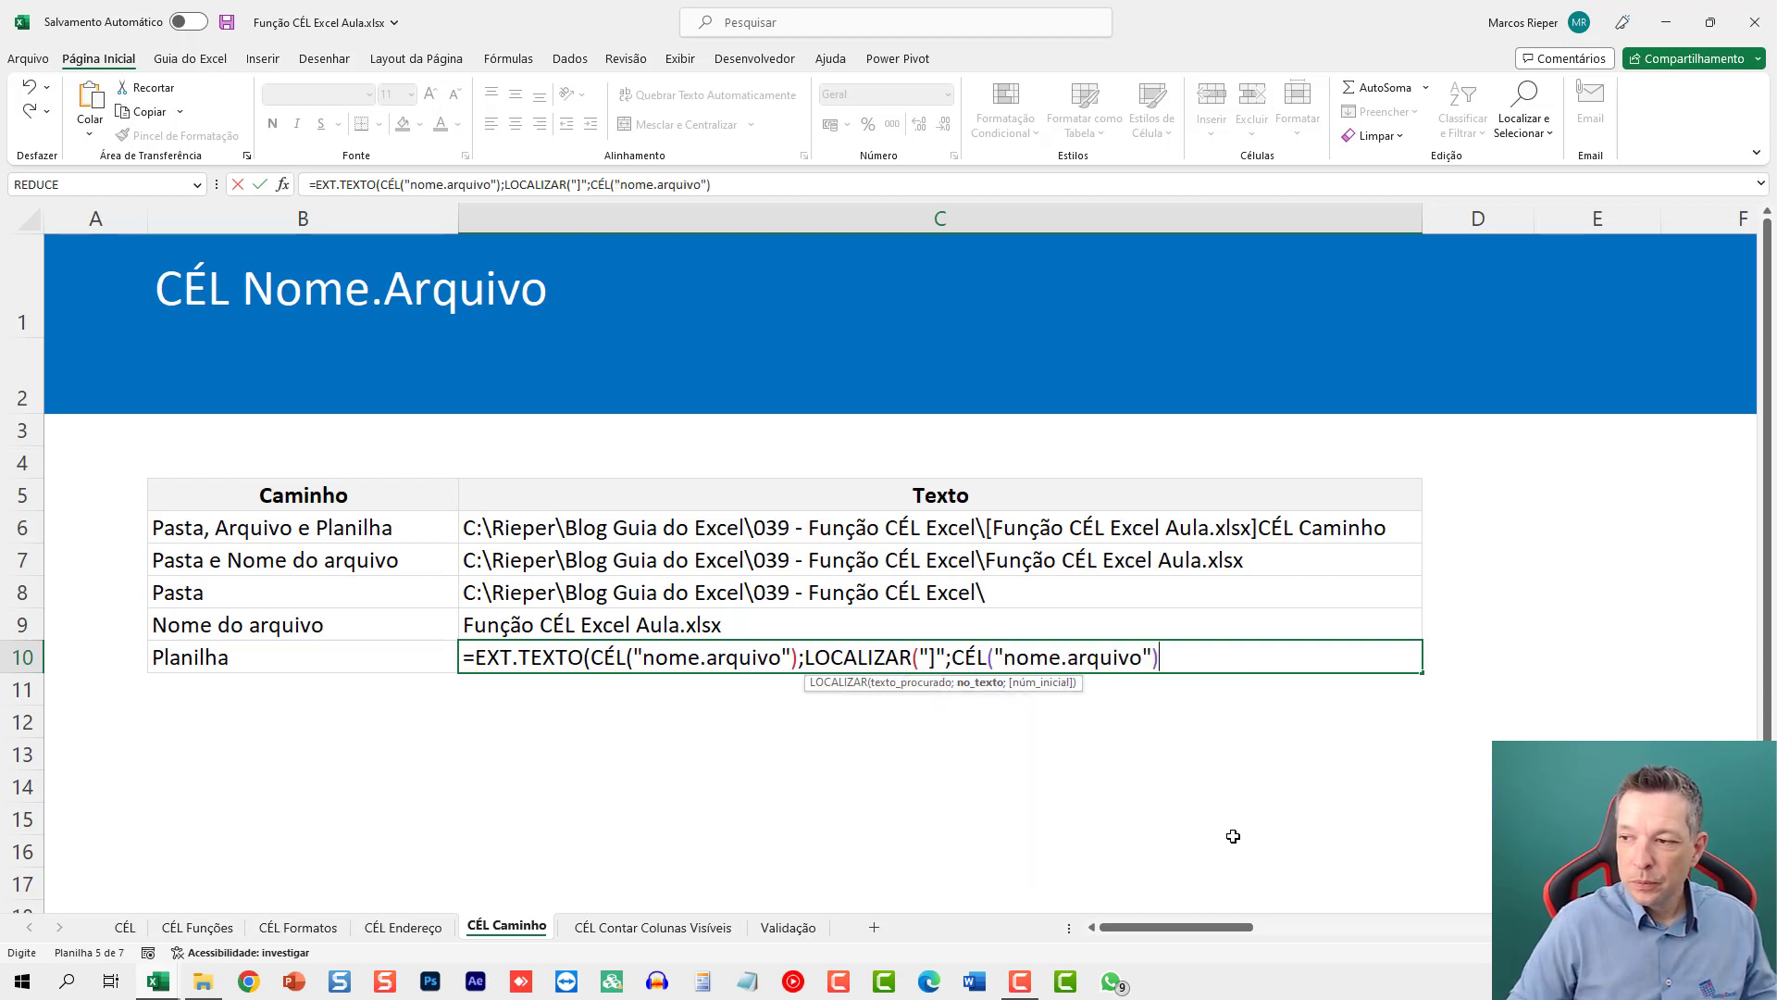
Step: Close the LOCALIZAR function in C10 and add +1 to the EXT.TEXTO start position
{"action": "type", "text": "+1"}
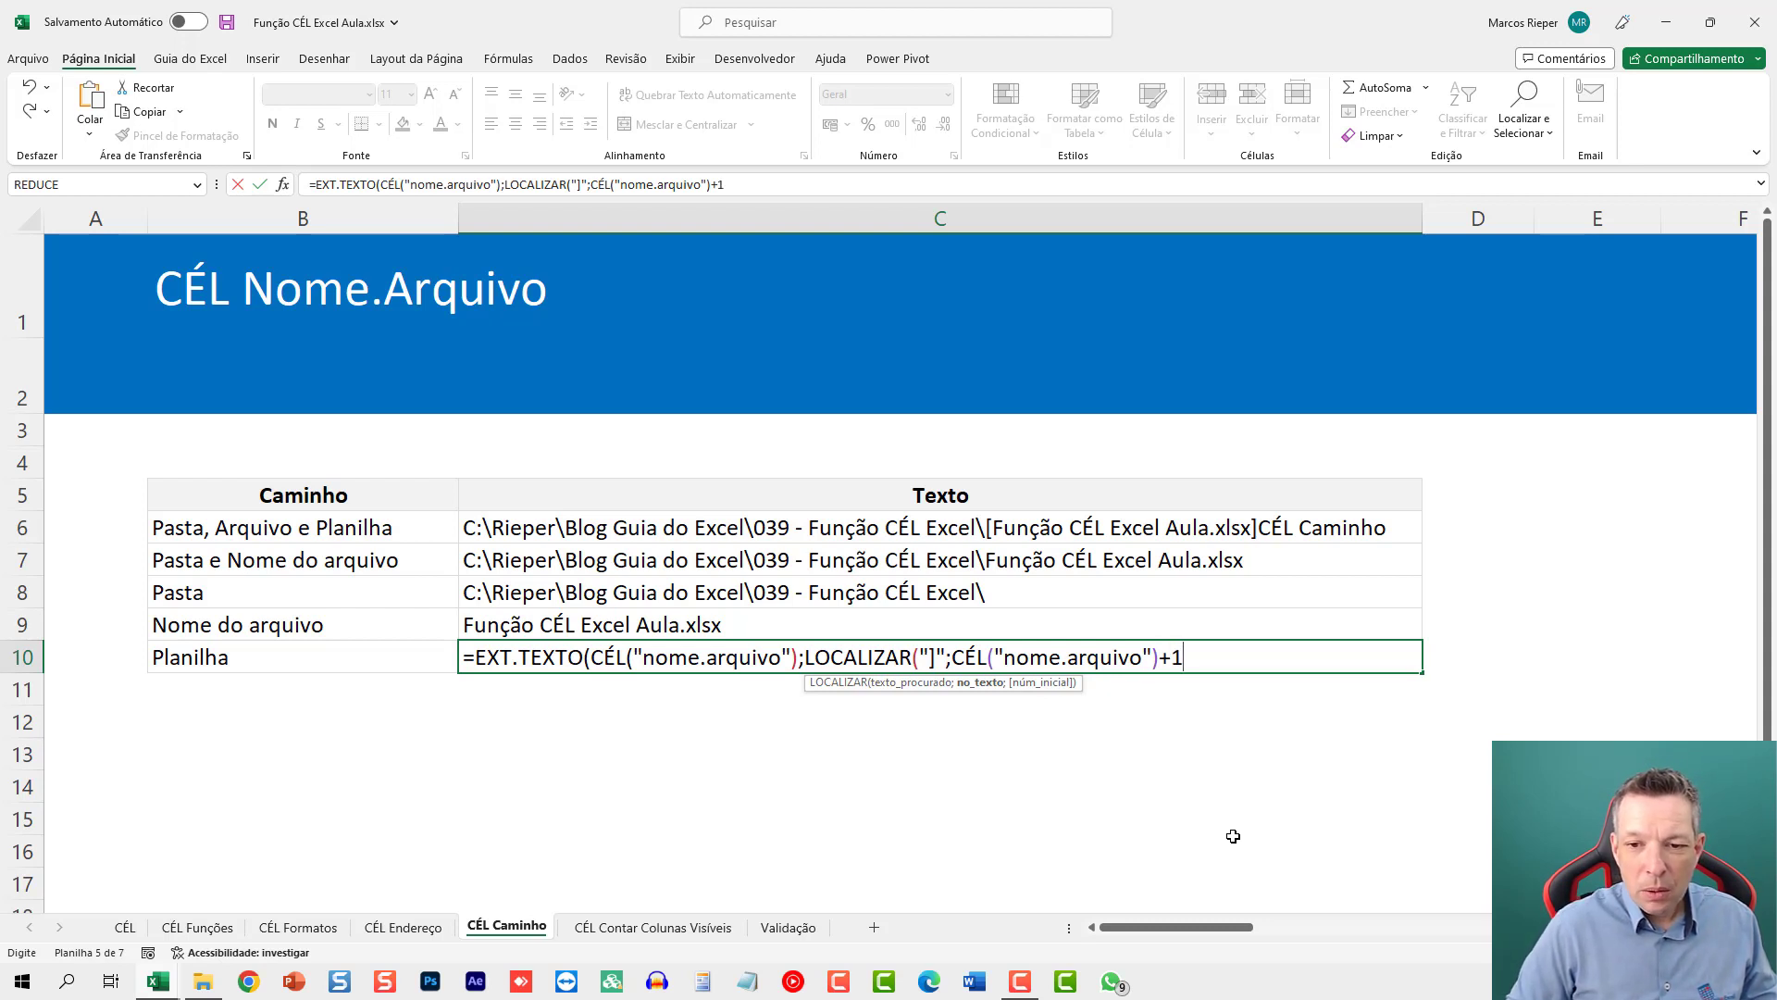
{"action": "key", "text": "BackSpace"}
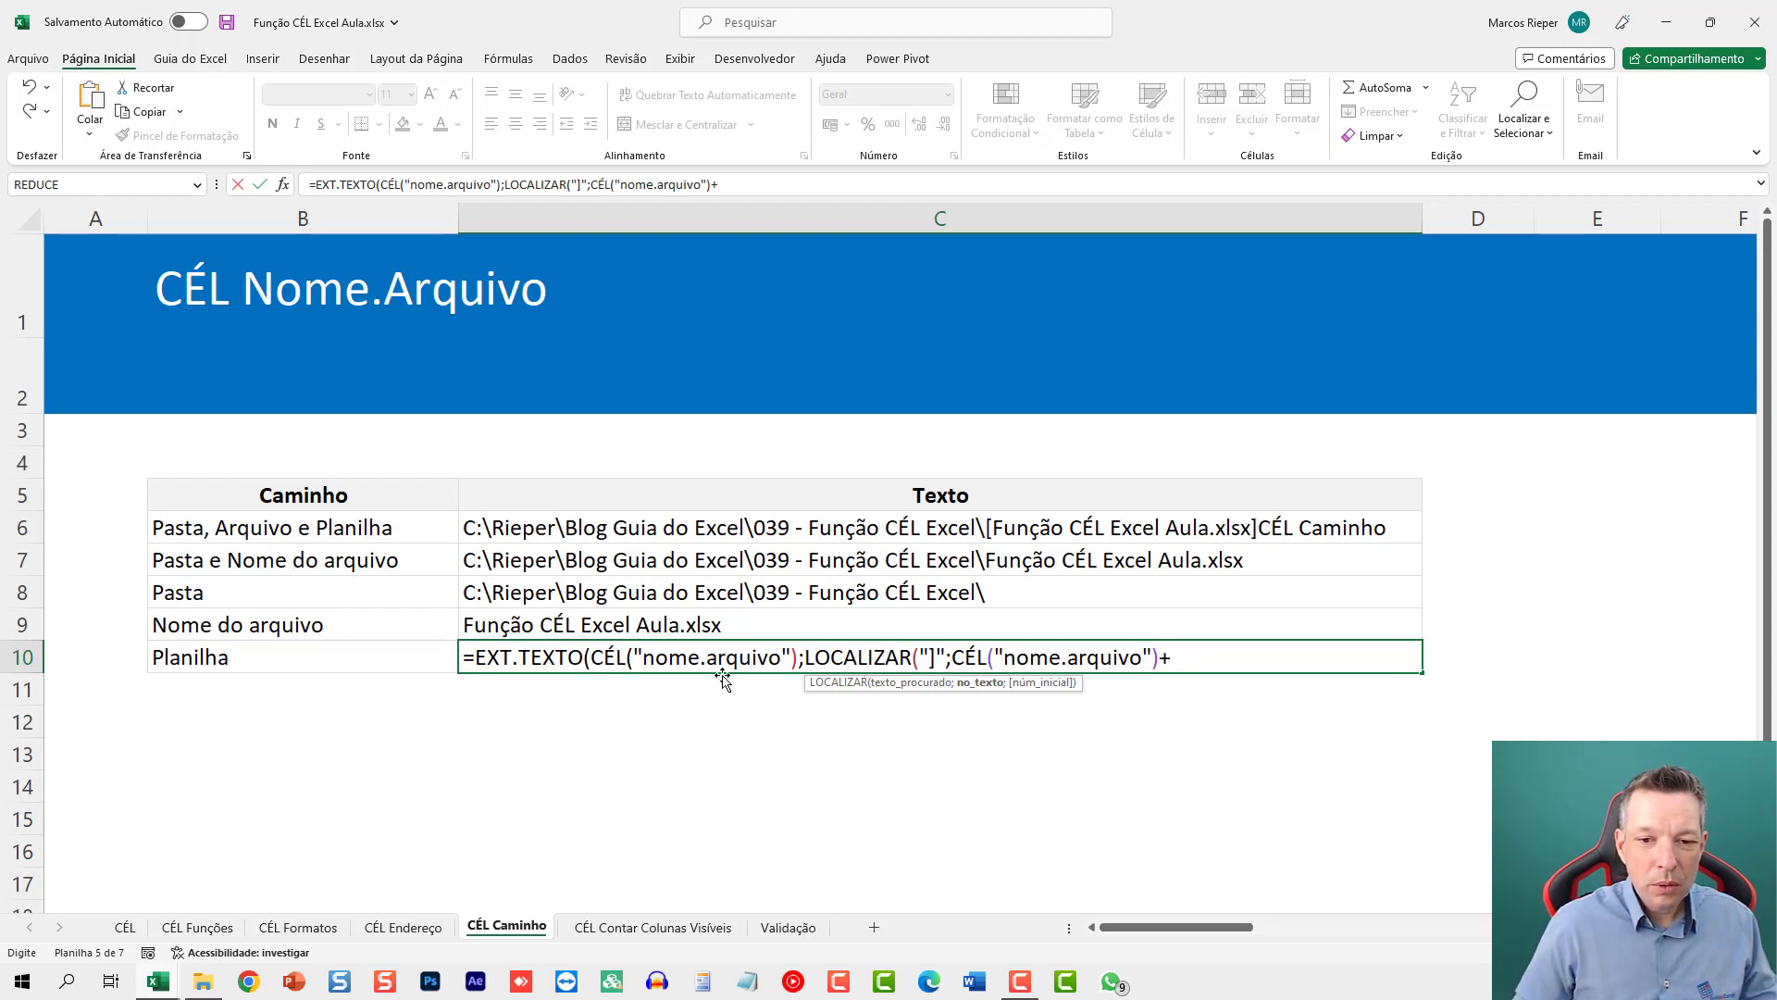
{"action": "left_click", "coordinate": [949, 659]}
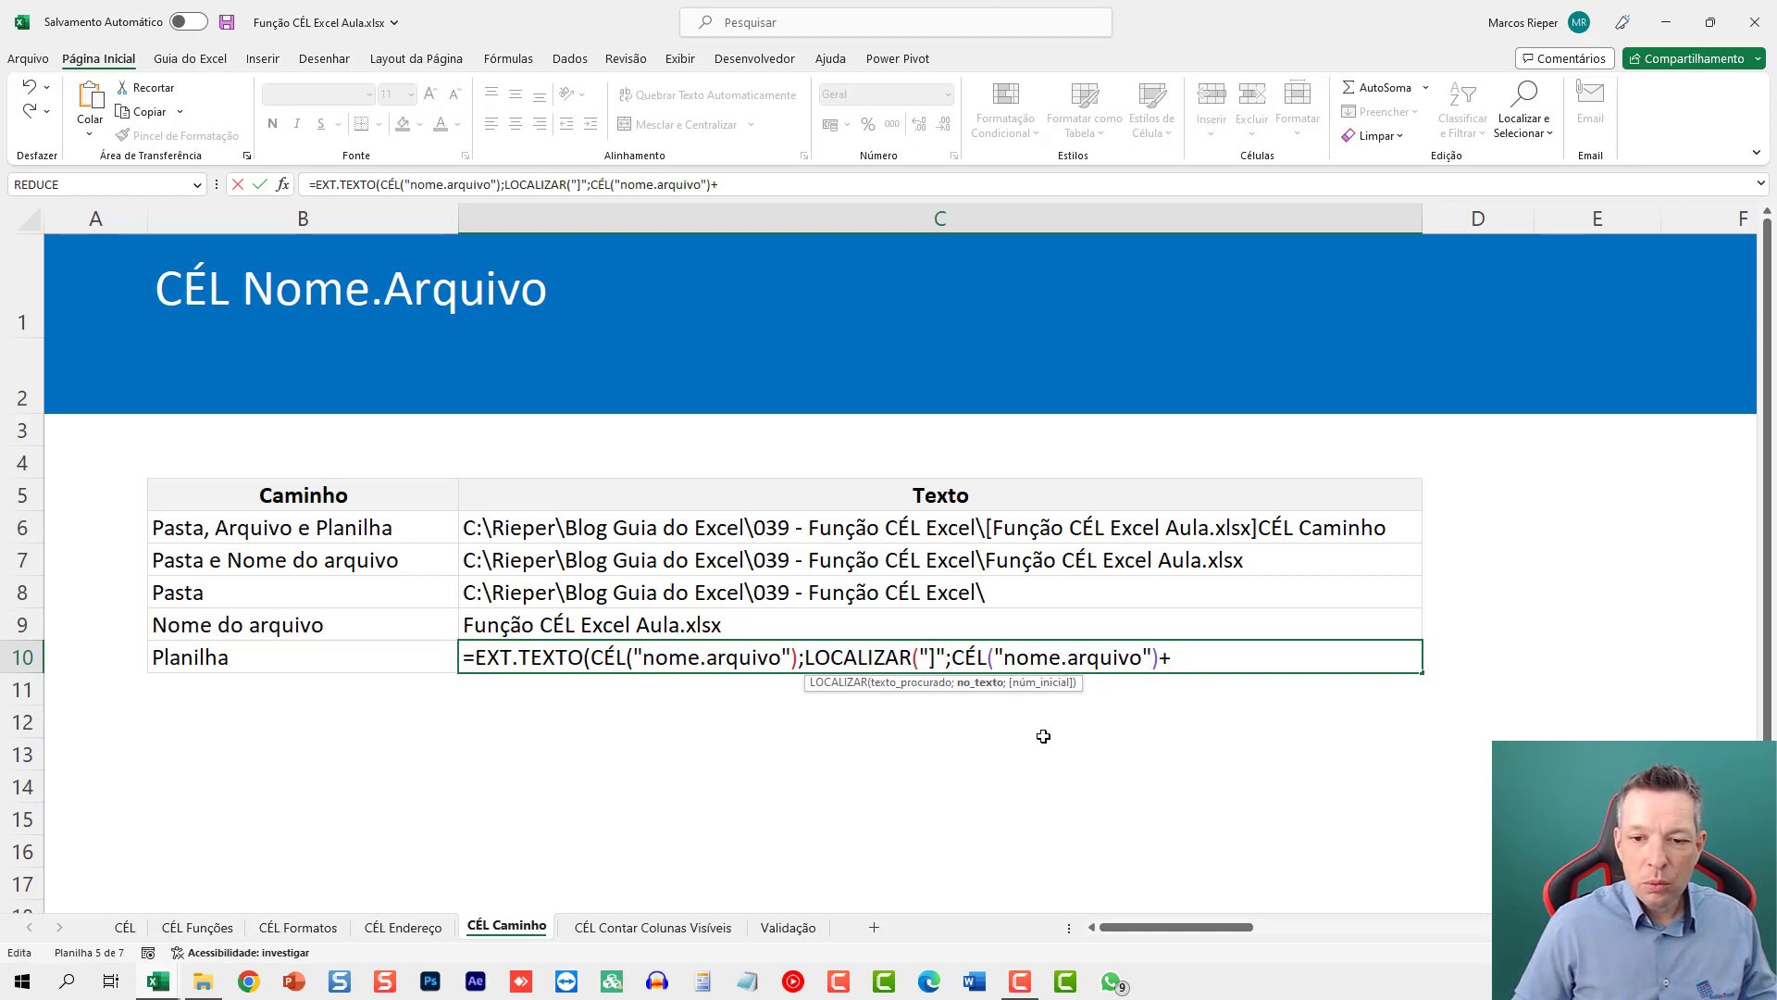
{"action": "type", "text": ")"}
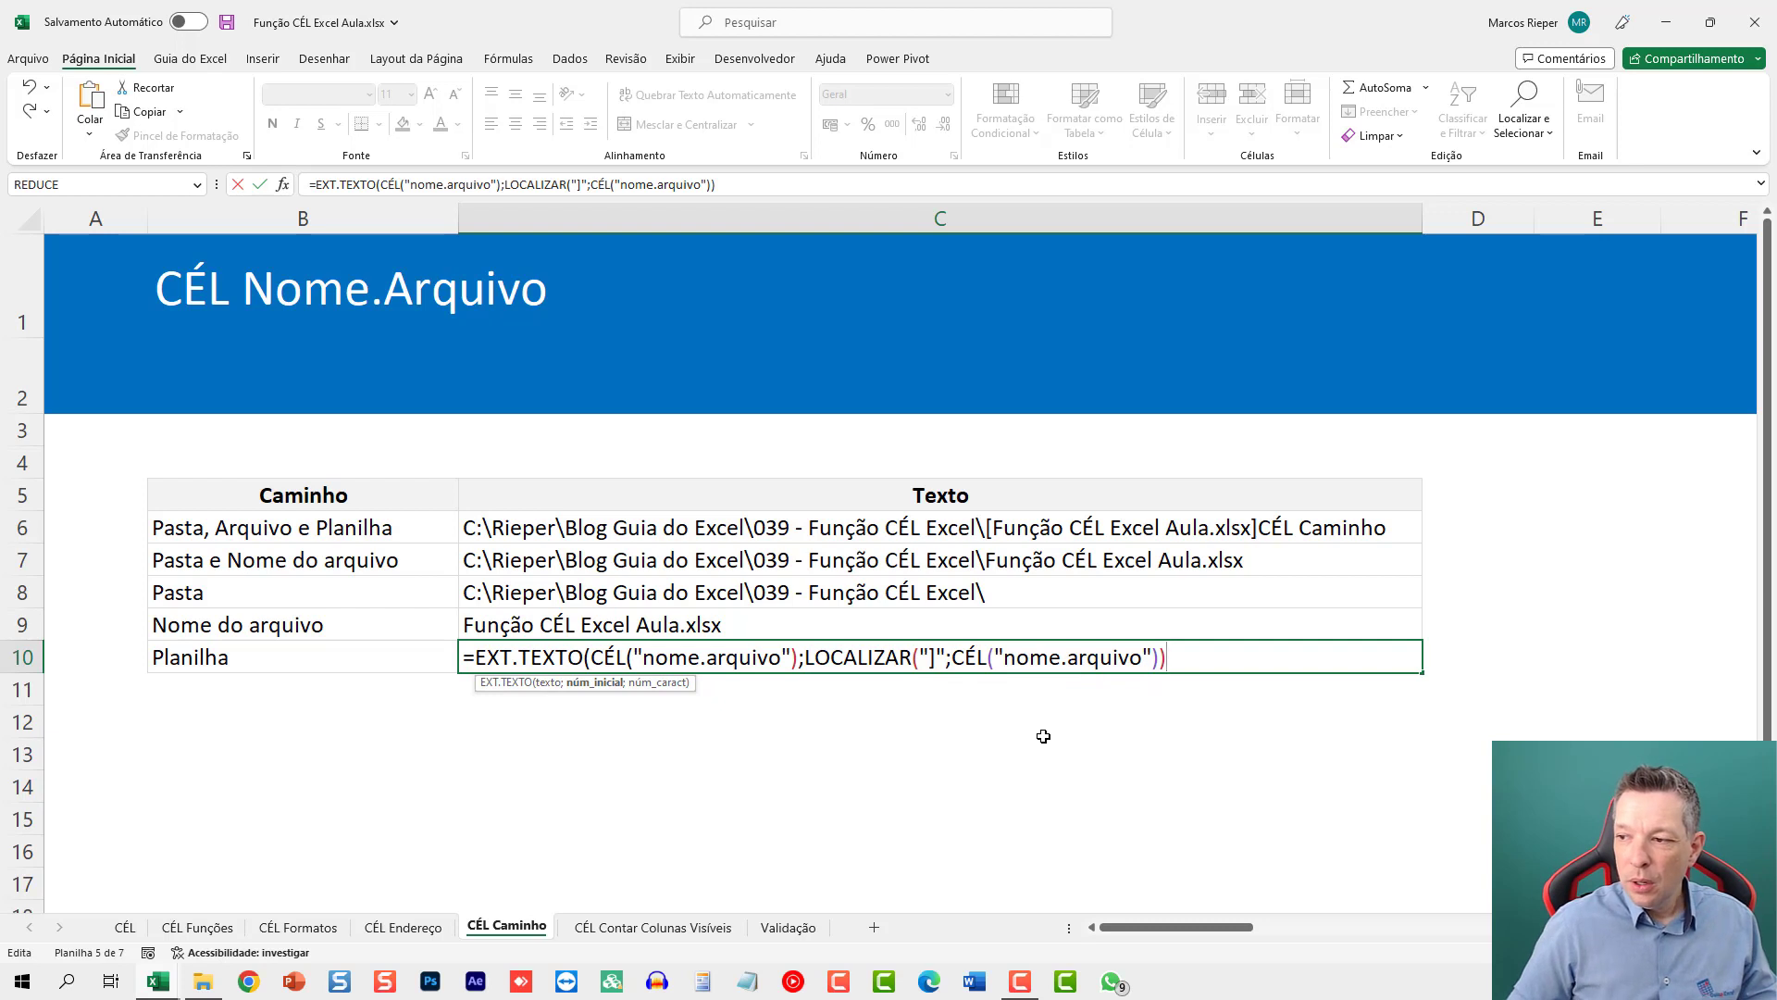
{"action": "type", "text": "+1"}
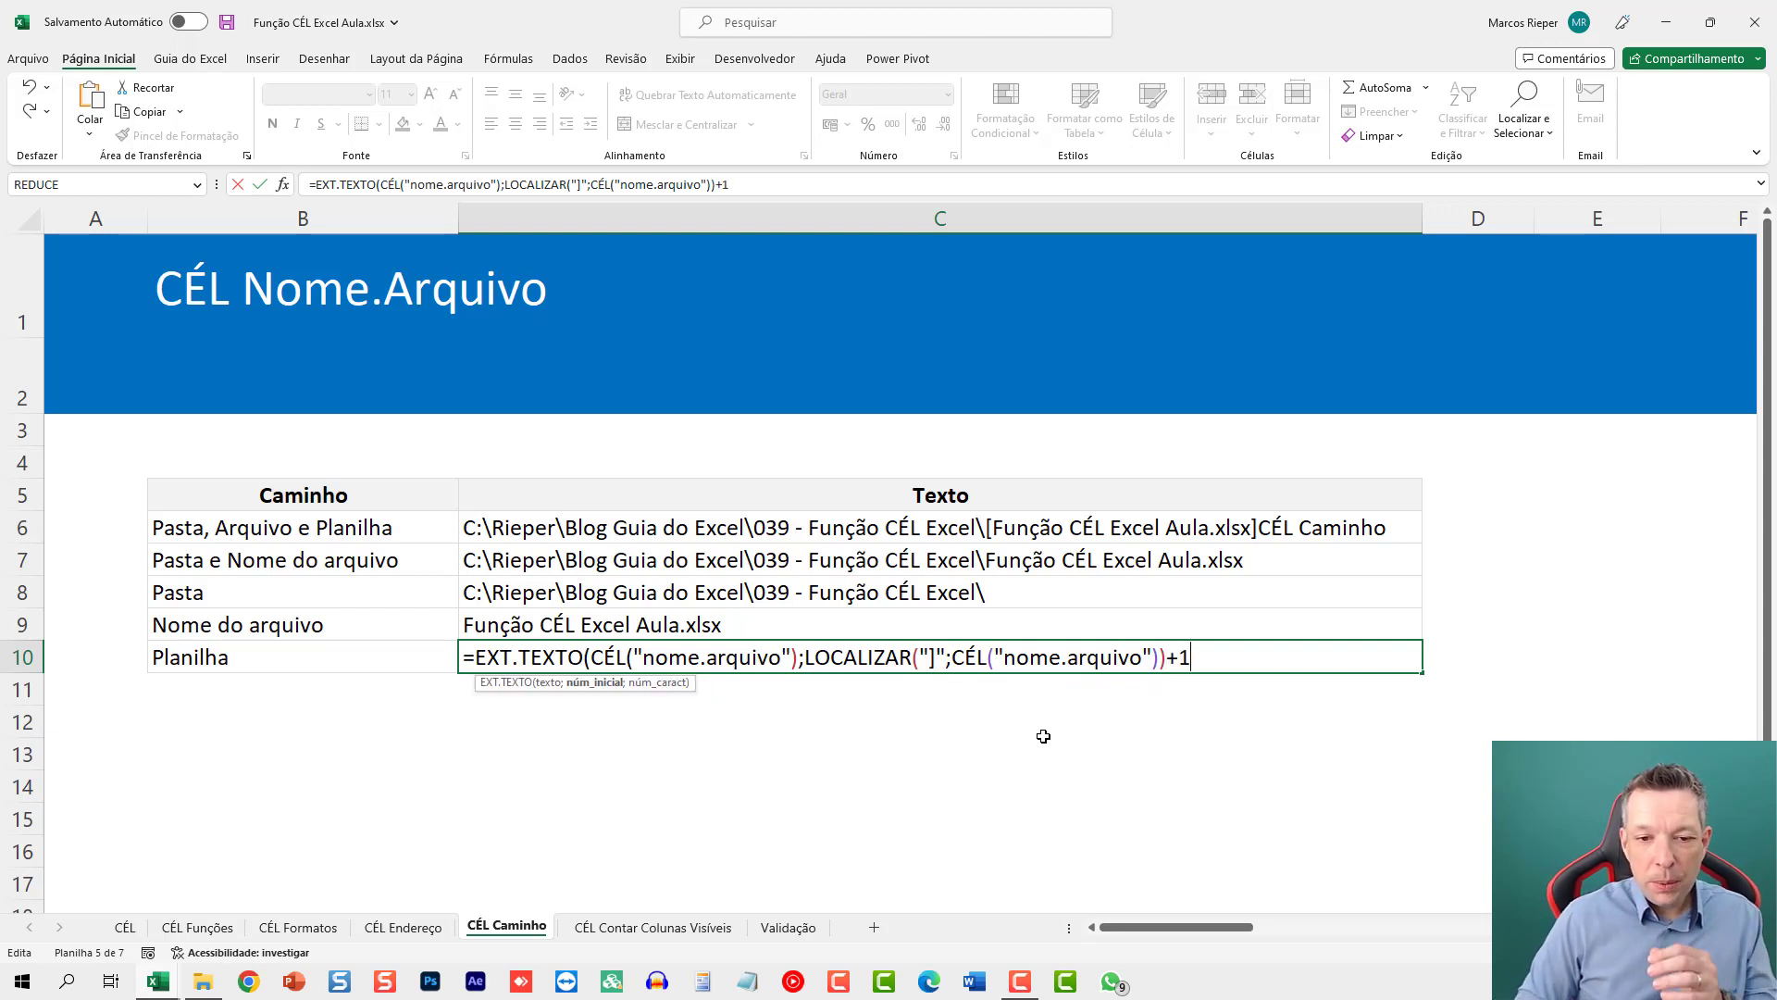
Step: Set 255 as the number of characters for EXT.TEXTO in C10 and enter the formula
{"action": "type", "text": ";"}
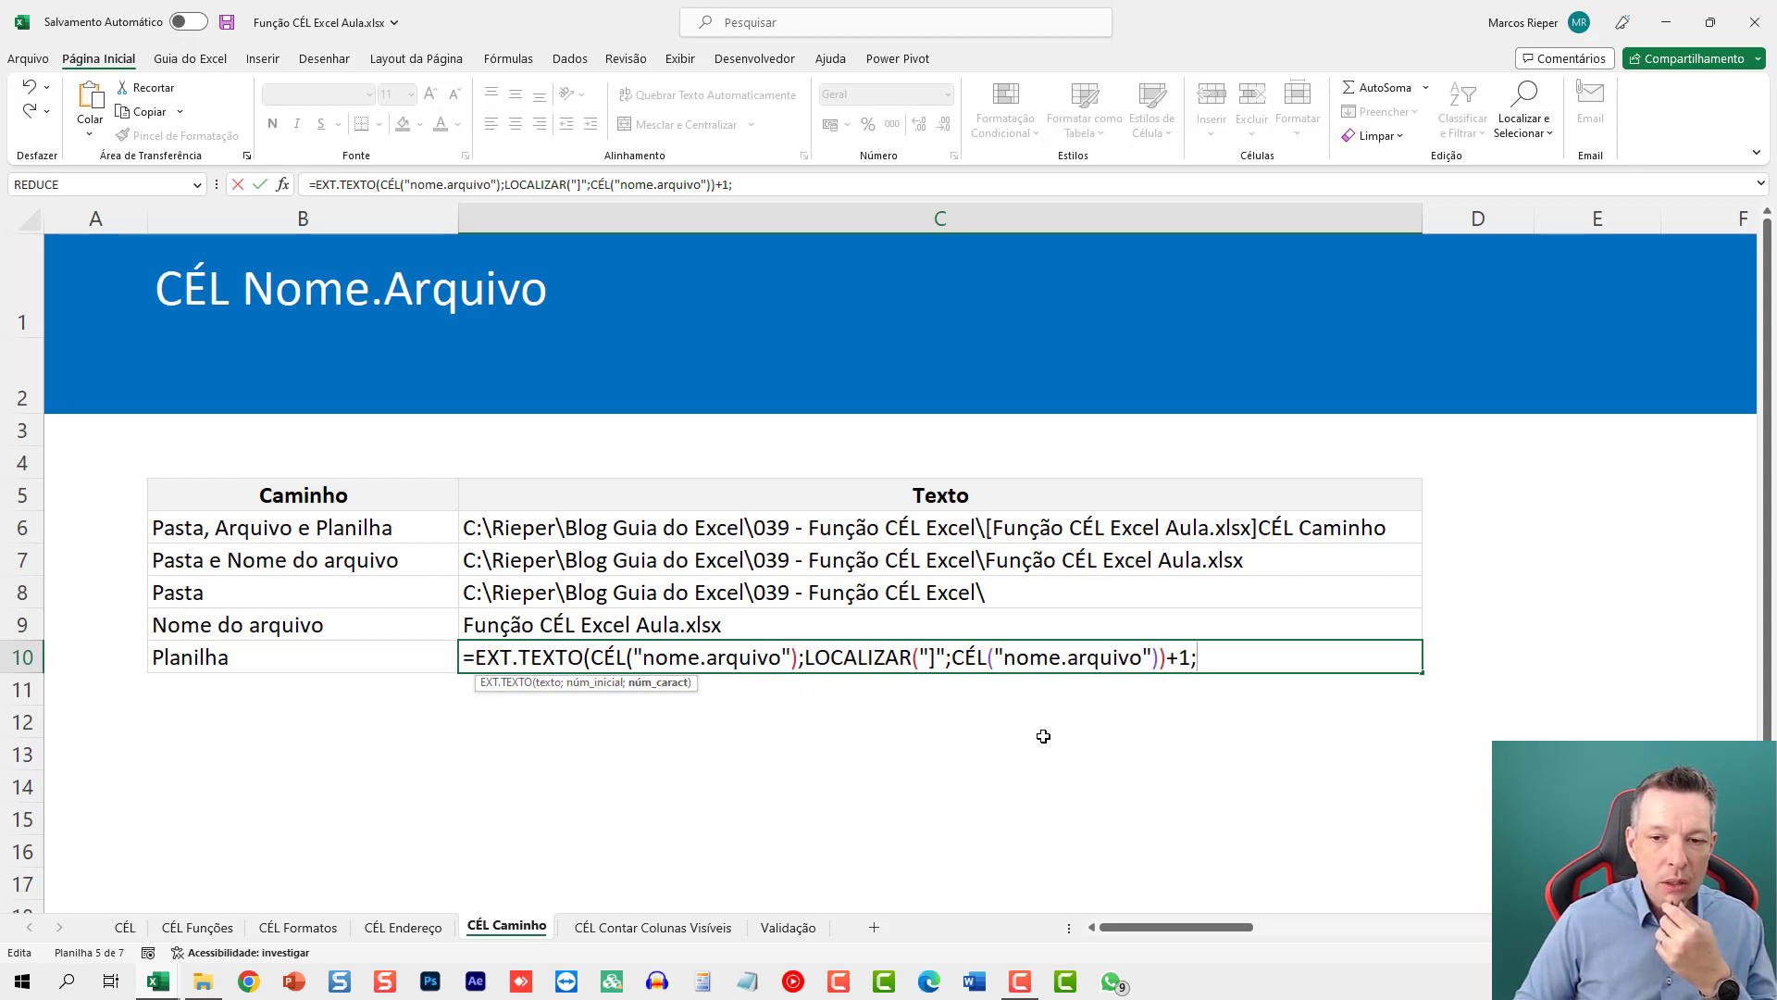
{"action": "type", "text": "255"}
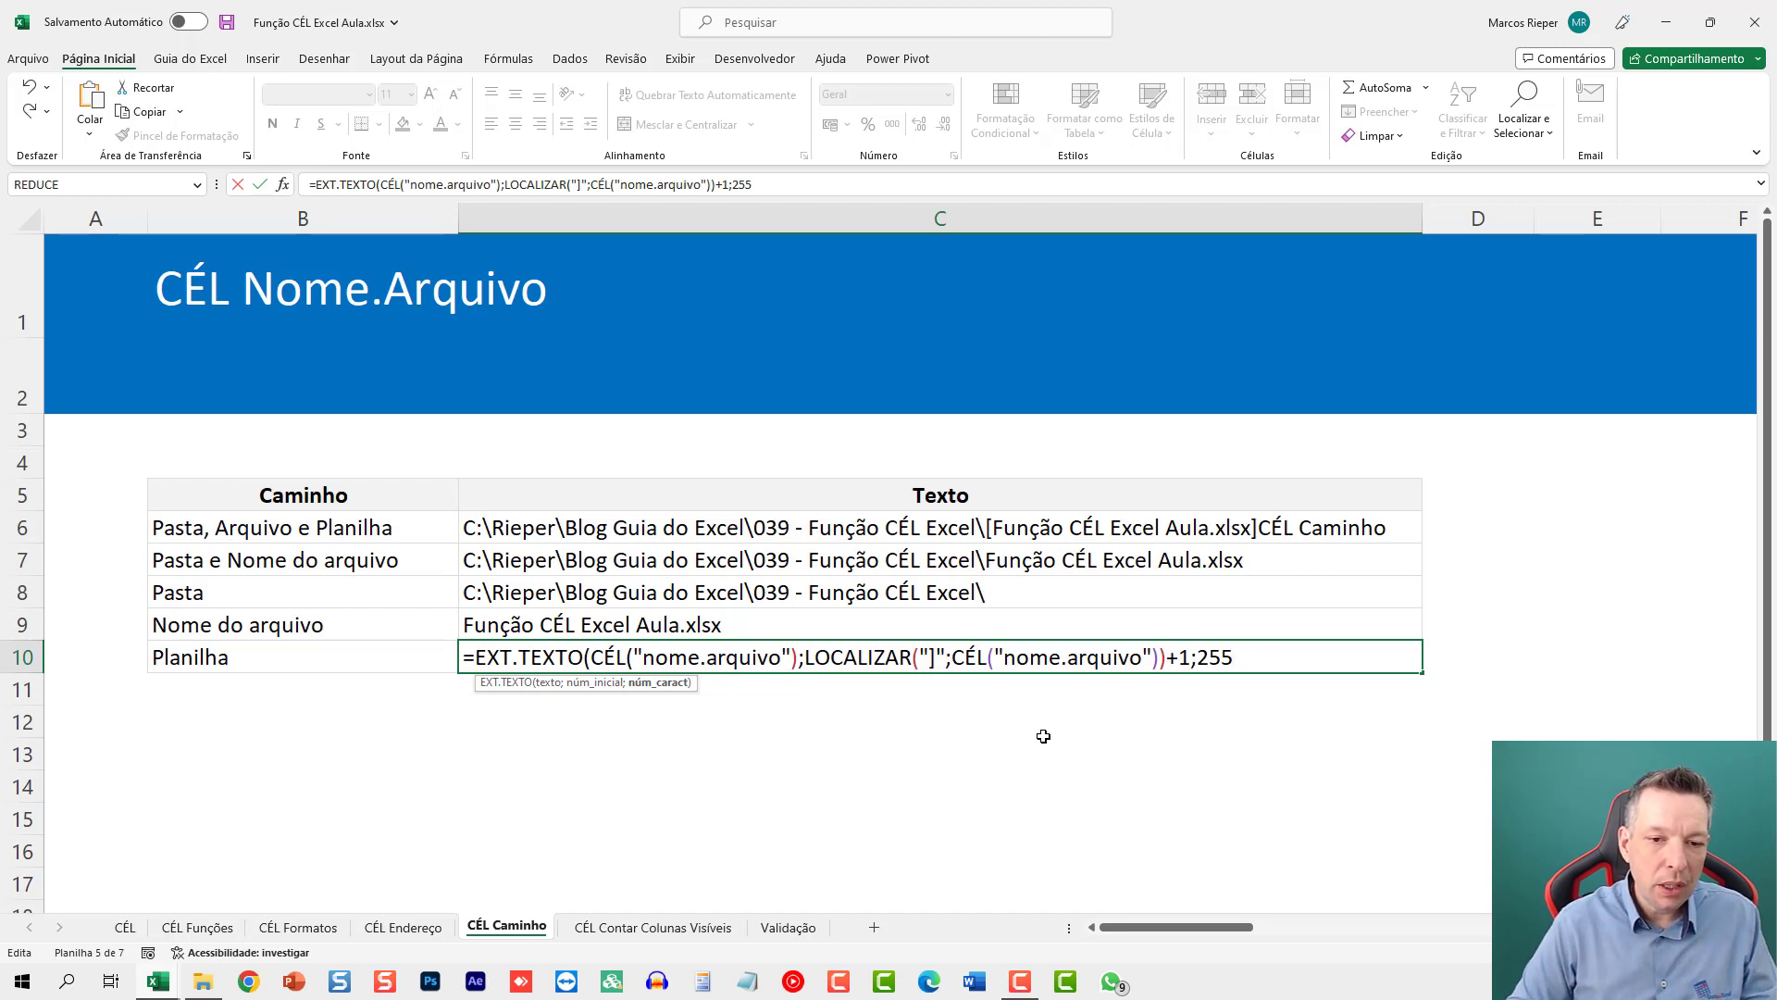
{"action": "type", "text": ")"}
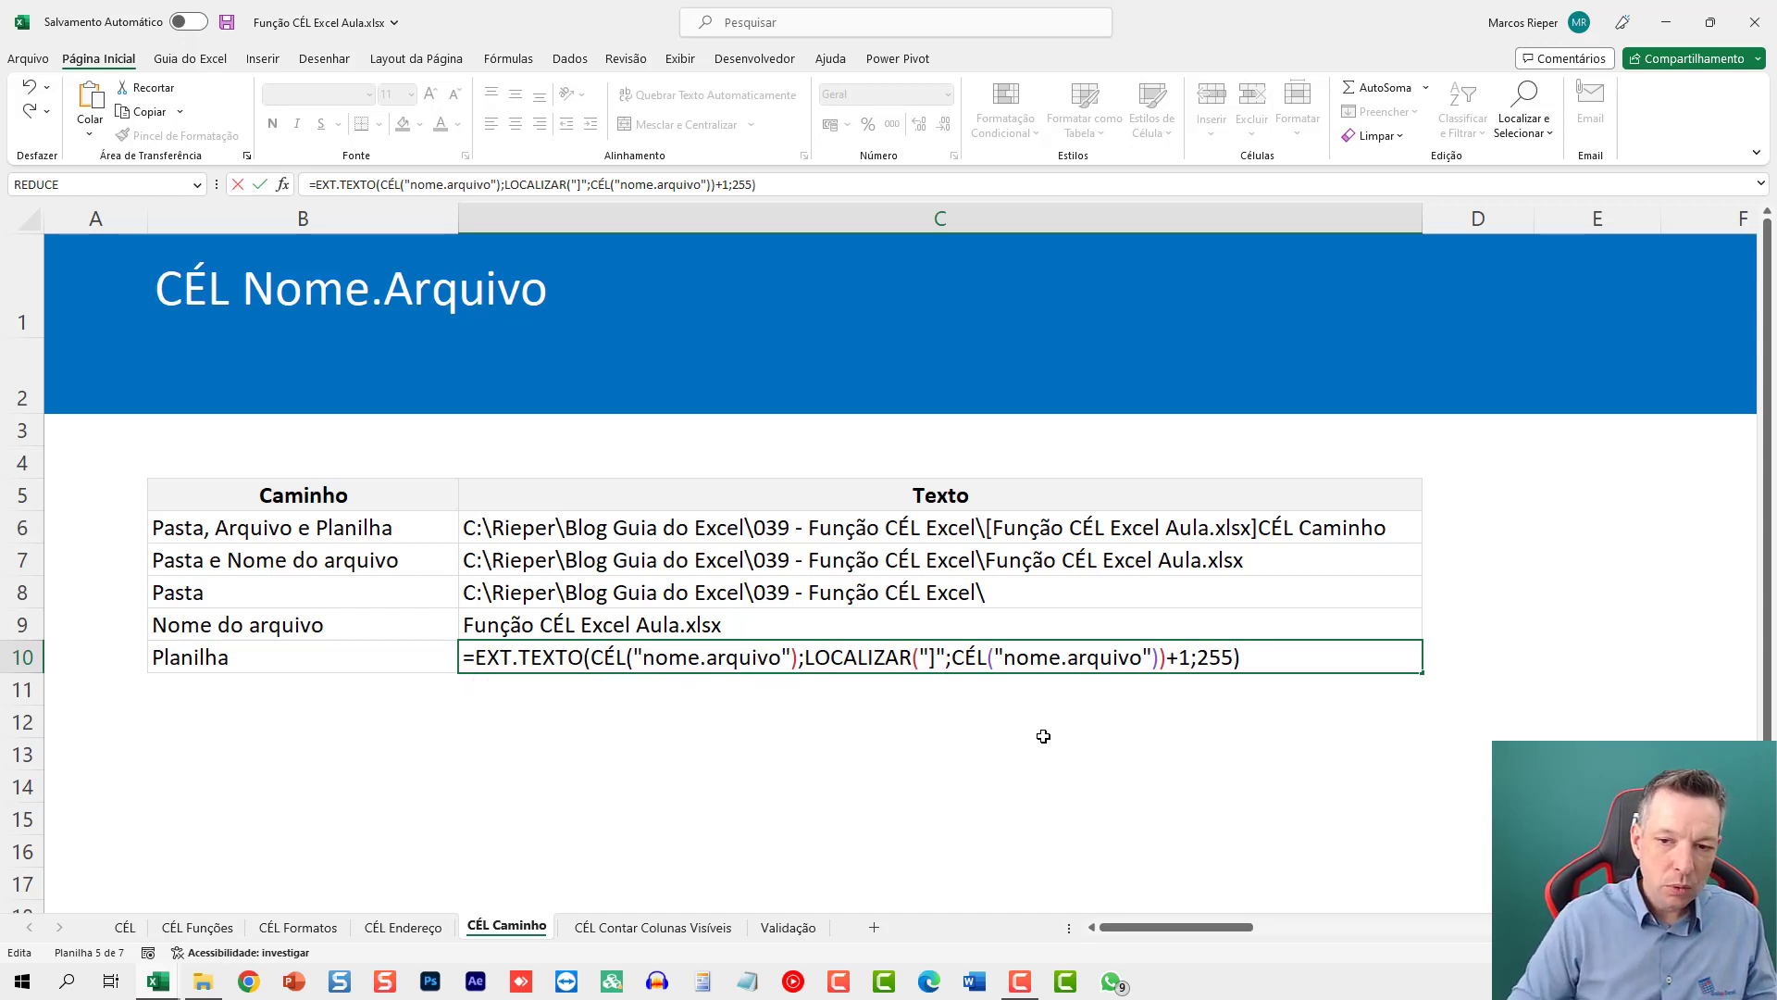
{"action": "key", "text": "Return"}
{"action": "key", "text": "Up"}
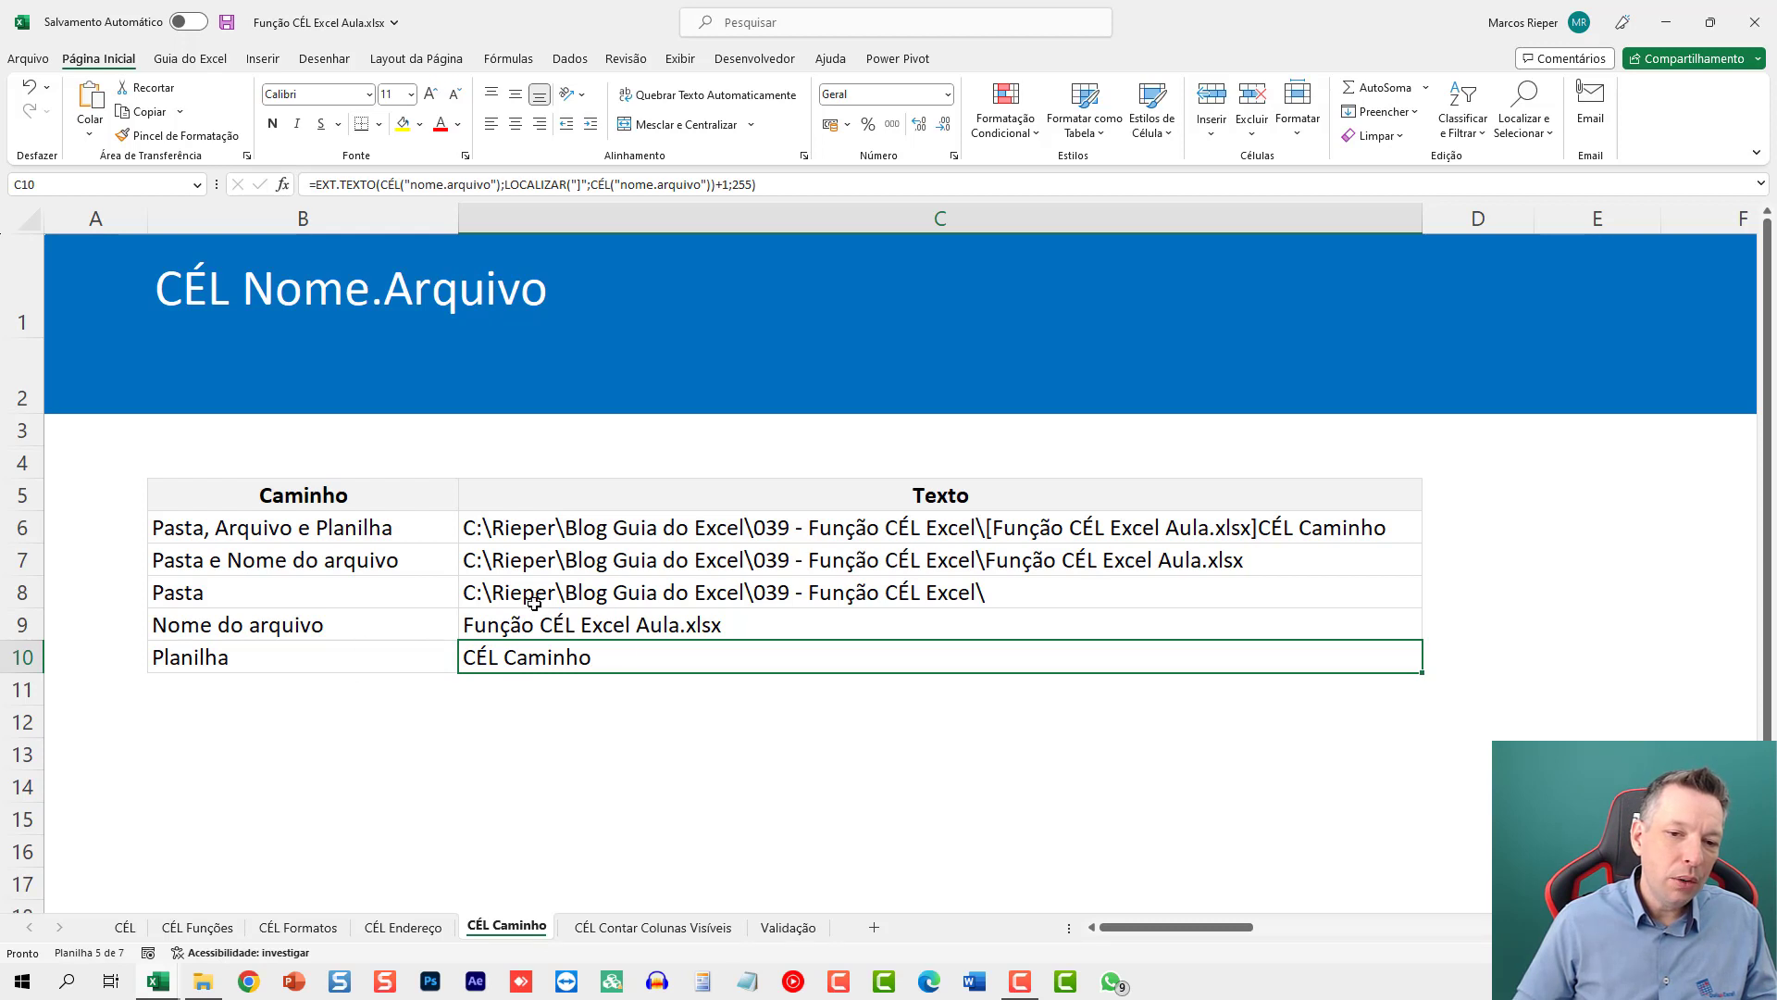
Step: Add cell B8 of the CÉL Contar Colunas Visíveis sheet as the reference of the first CÉL in the C10 formula
{"action": "double_click", "coordinate": [786, 658]}
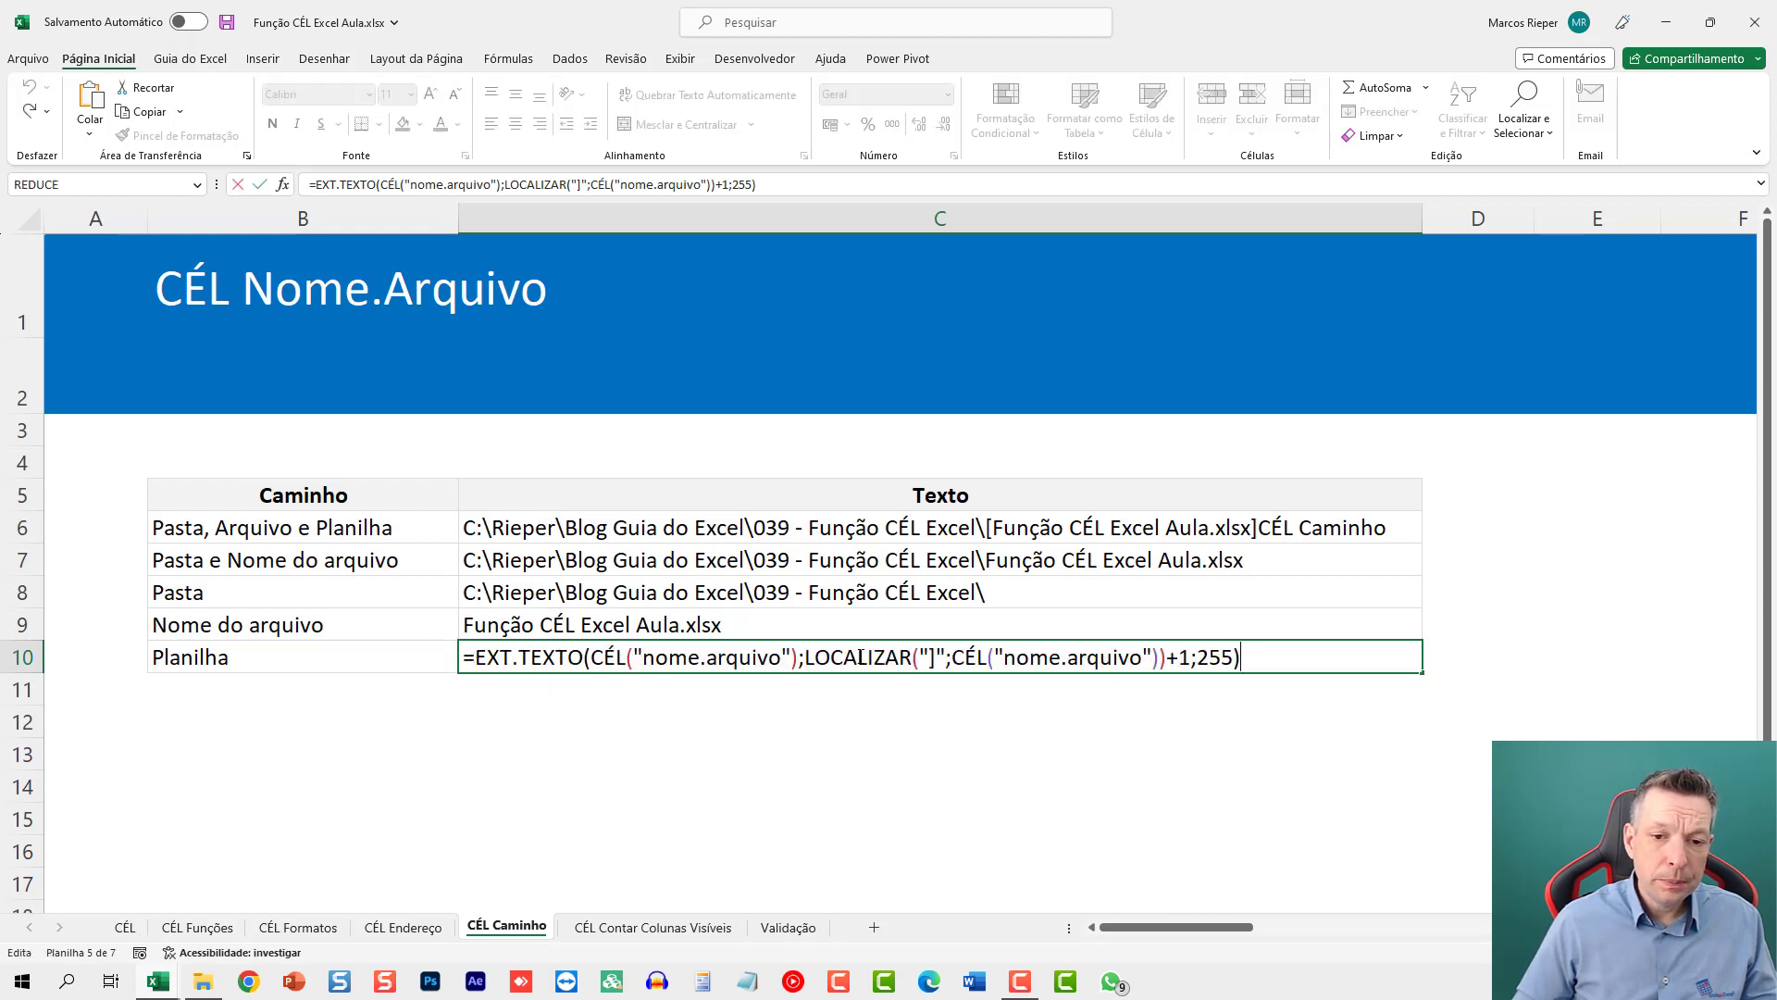
{"action": "left_click", "coordinate": [792, 658]}
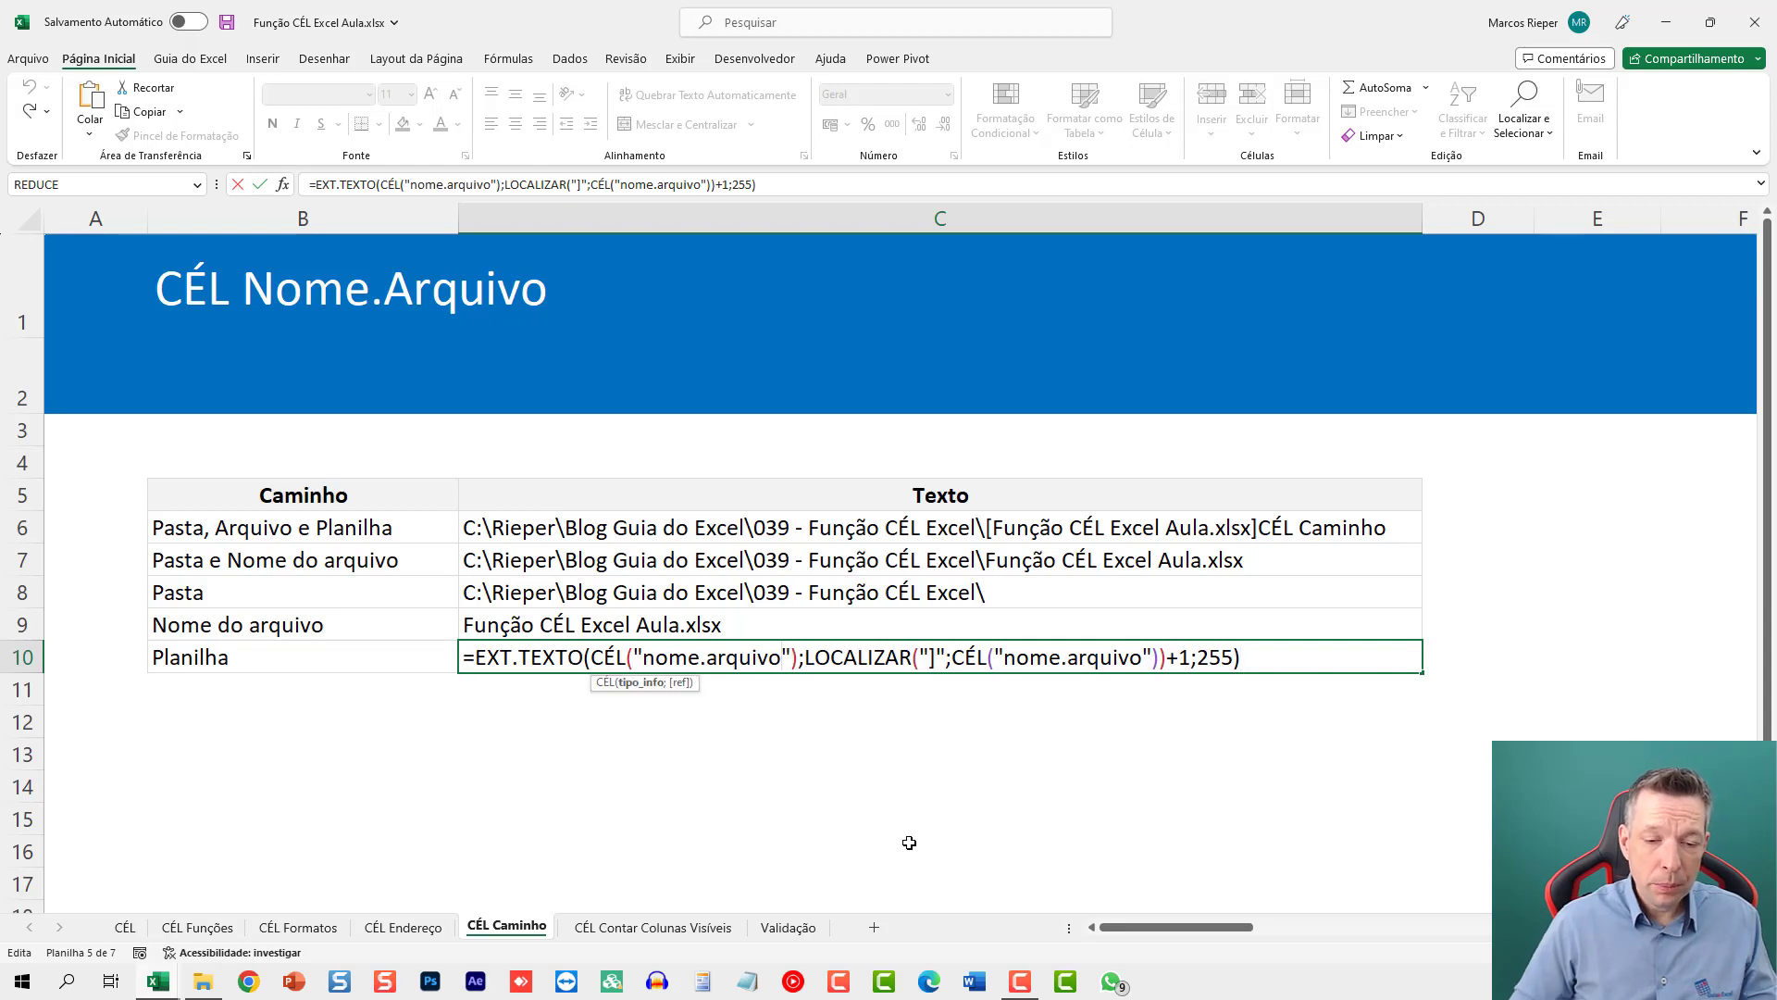
{"action": "type", "text": ";"}
{"action": "left_click", "coordinate": [653, 927]}
{"action": "left_click", "coordinate": [449, 592]}
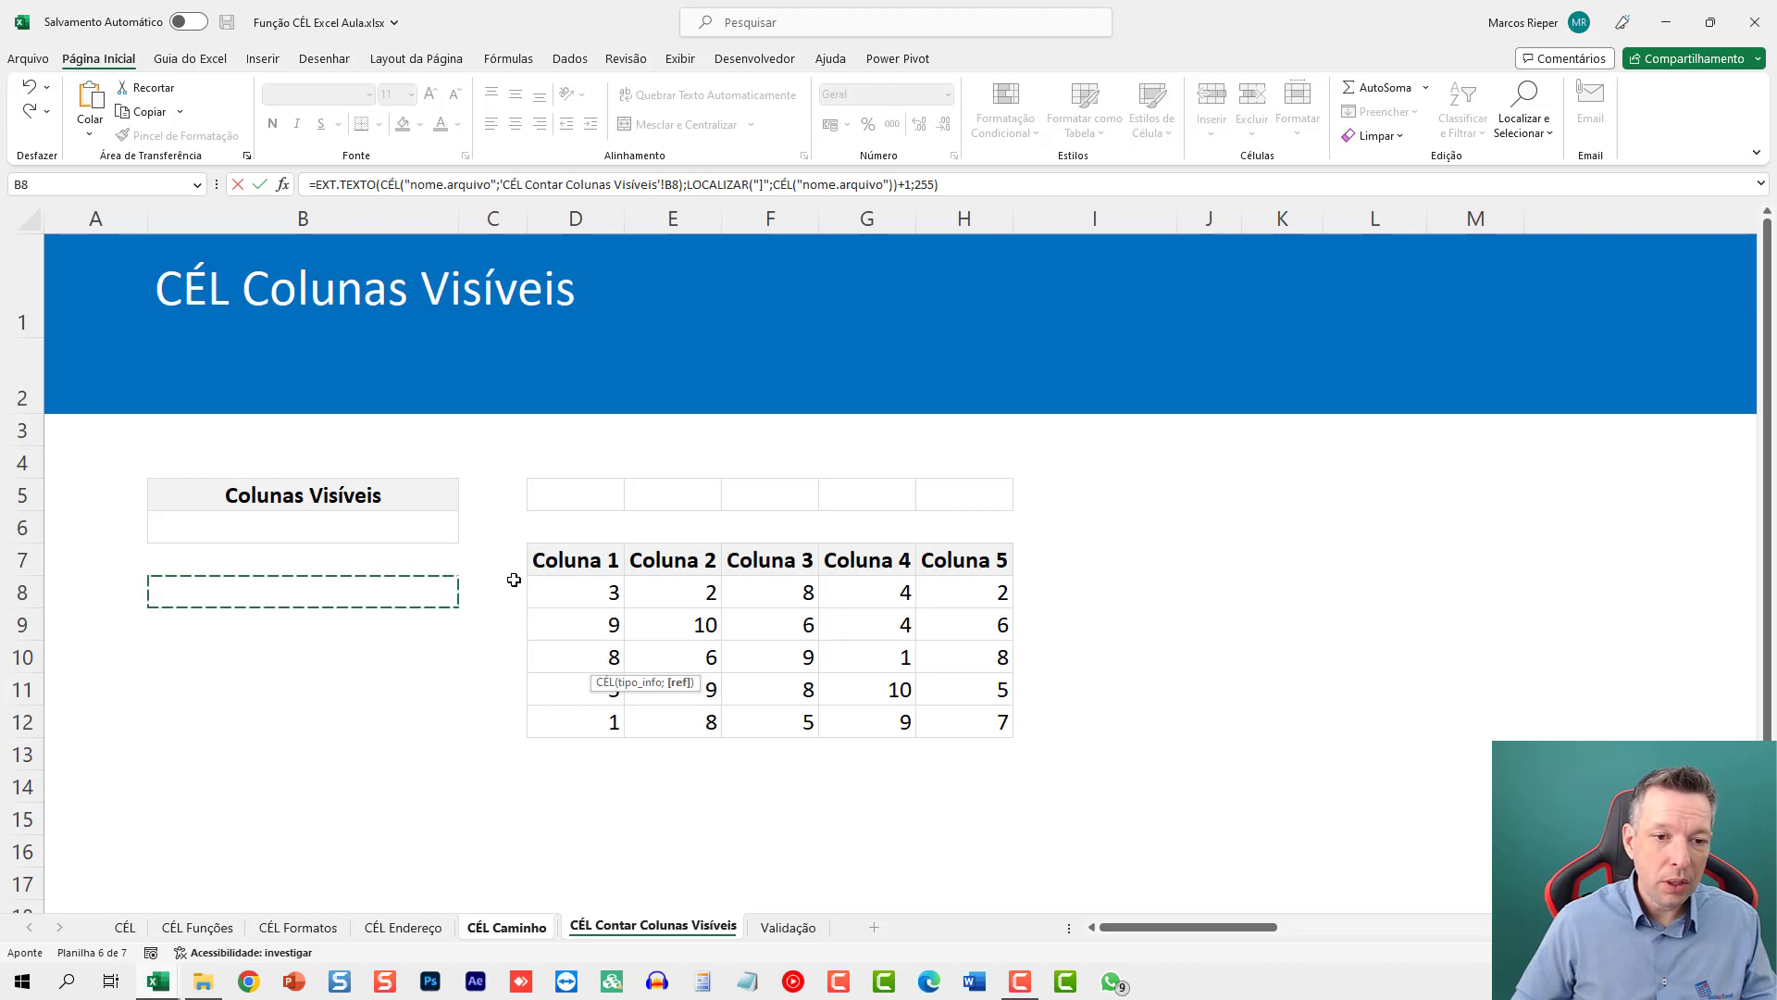
{"action": "key", "text": "Return"}
{"action": "double_click", "coordinate": [606, 657]}
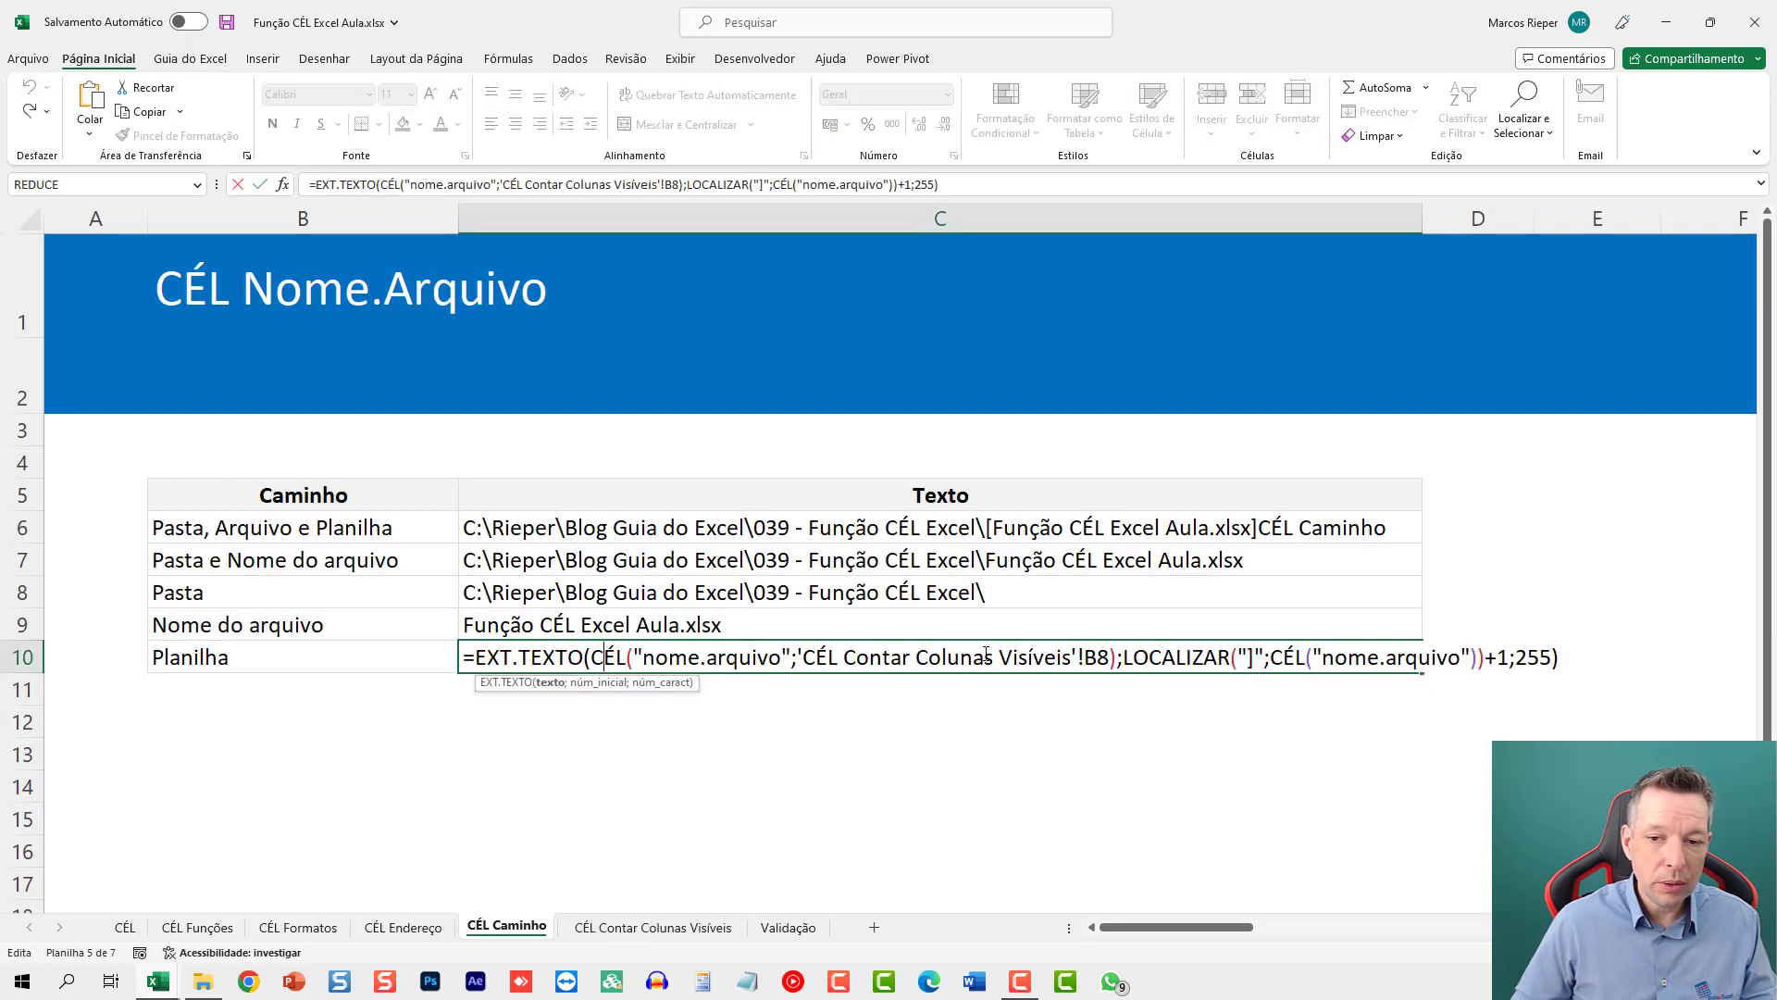
{"action": "left_click", "coordinate": [1456, 657]}
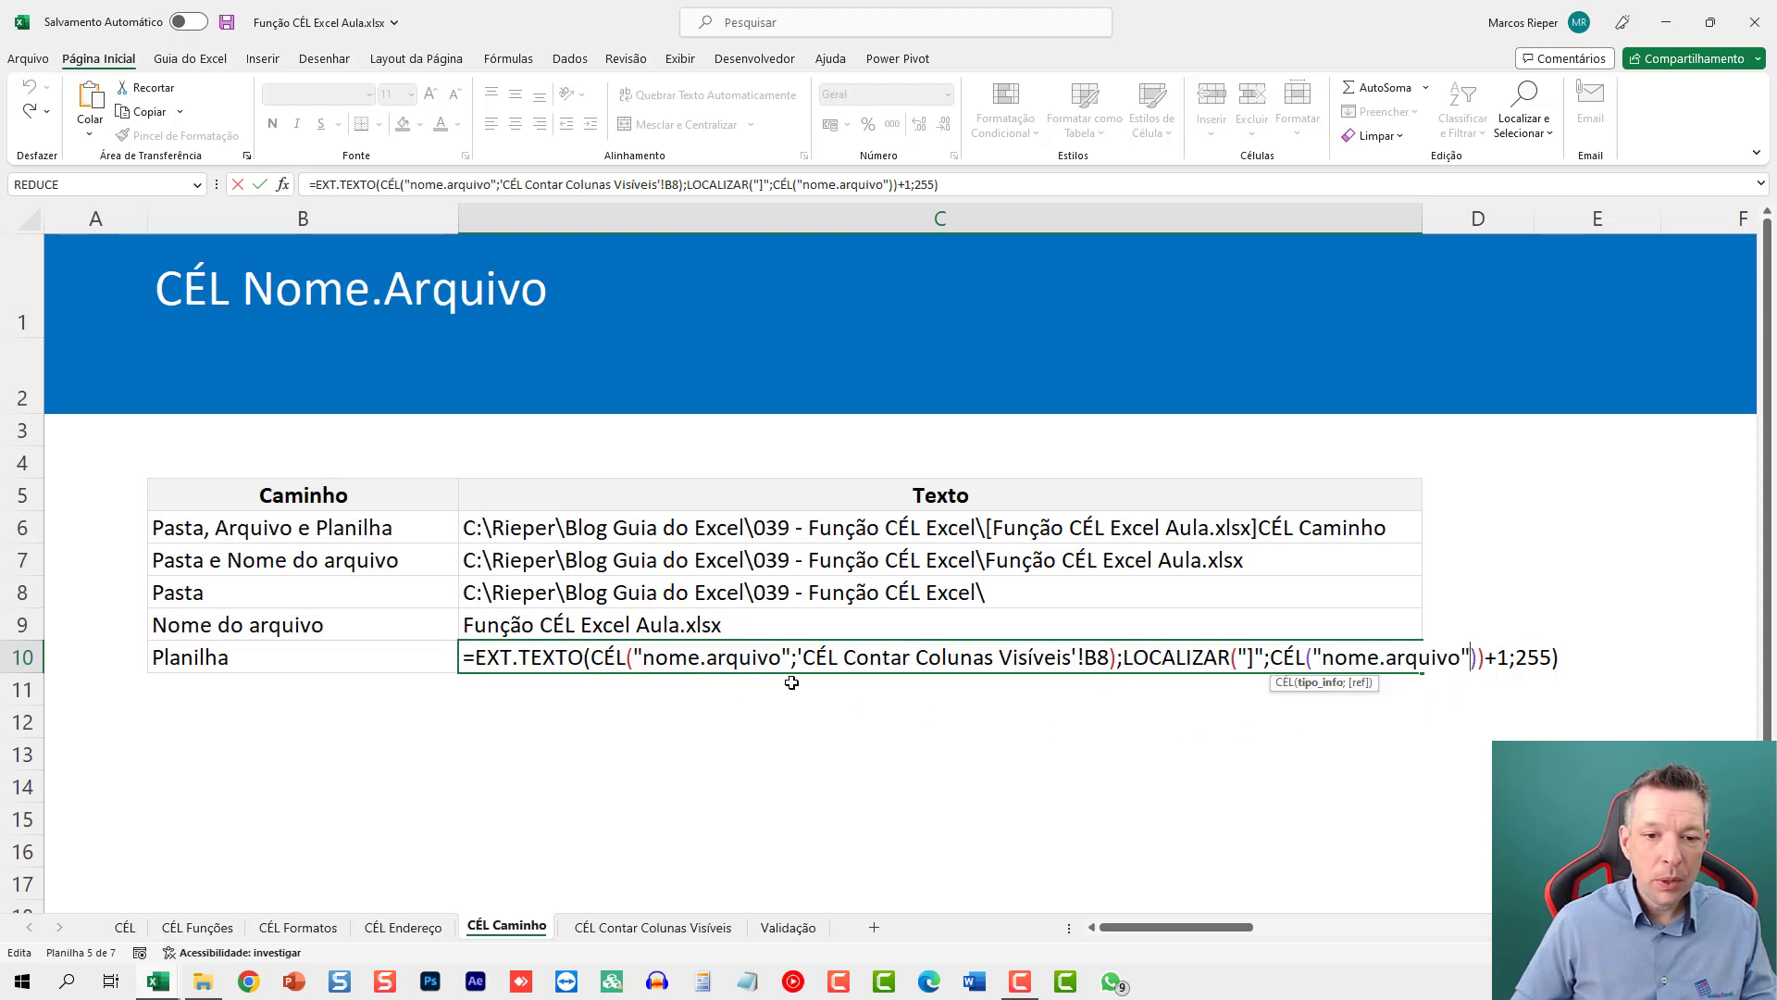
{"action": "key", "text": "Escape"}
Step: Add a cell on the CÉL Contar Colunas Visíveis sheet as the reference of the CÉL inside LOCALIZAR in C10
{"action": "key", "text": "F2"}
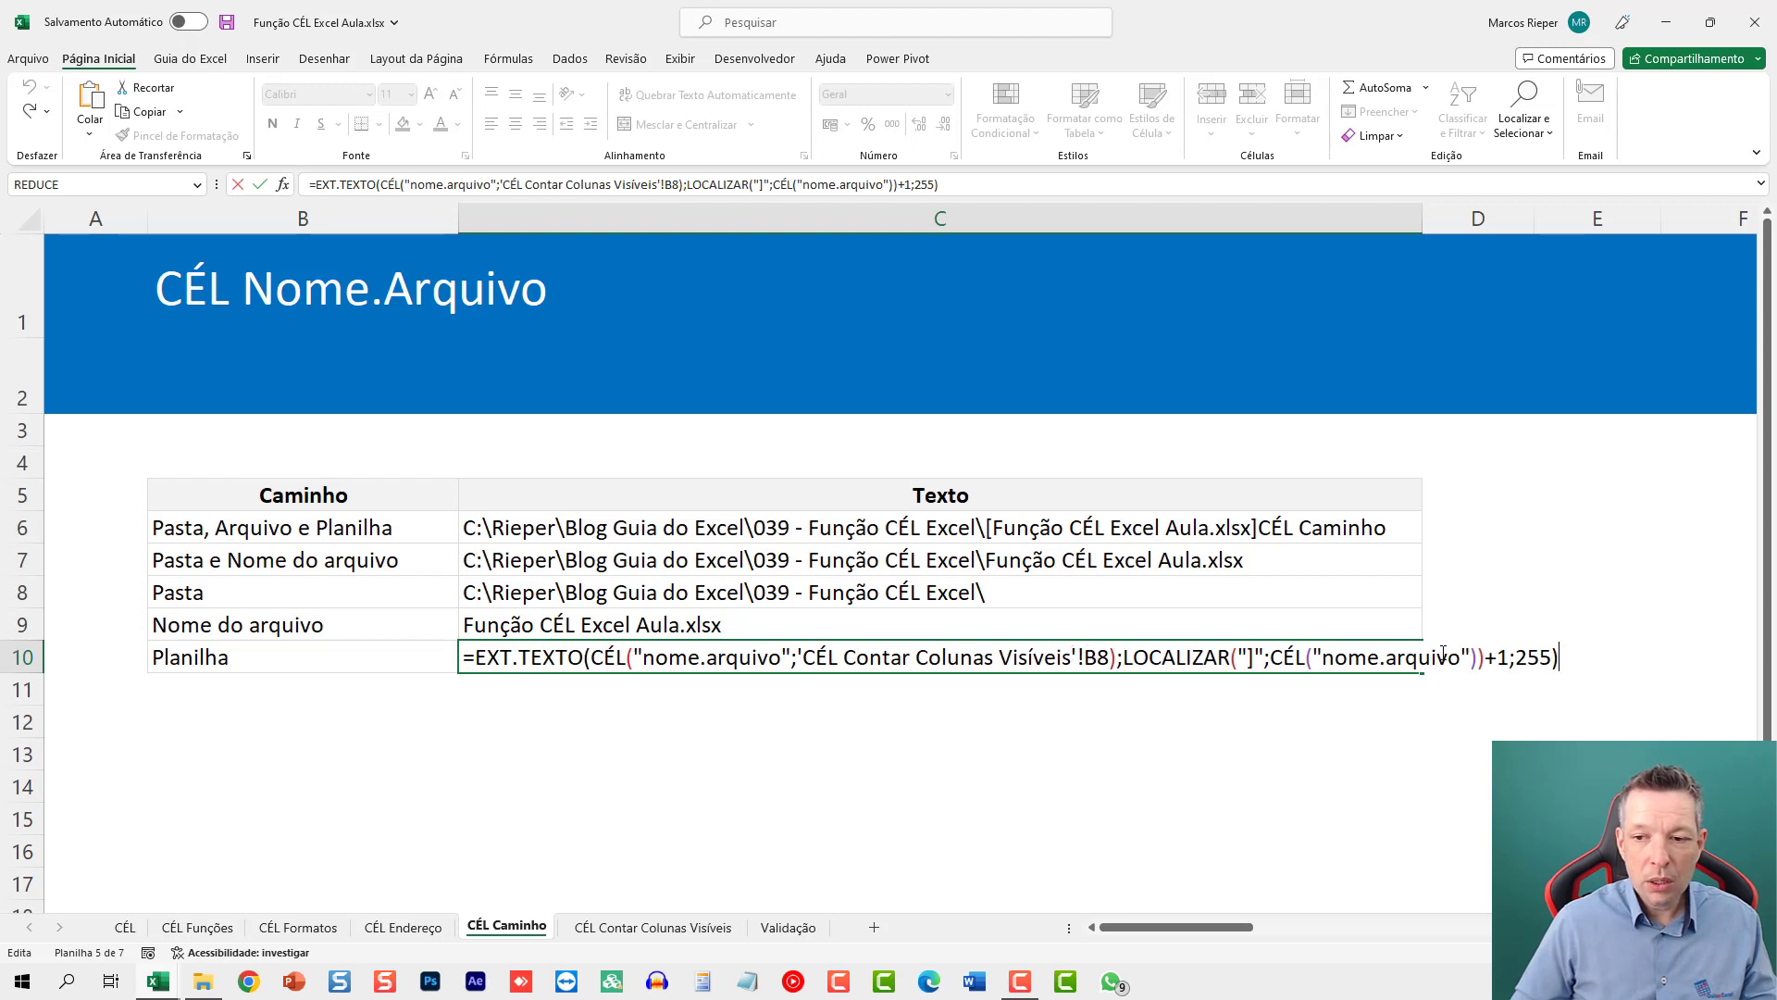
{"action": "key", "text": "Left"}
{"action": "key", "text": "Left"}
{"action": "key", "text": "Left"}
{"action": "key", "text": "Left"}
{"action": "key", "text": "Left"}
{"action": "key", "text": "Left"}
{"action": "key", "text": "Left"}
{"action": "key", "text": "Left"}
{"action": "key", "text": "Left"}
{"action": "type", "text": ";"}
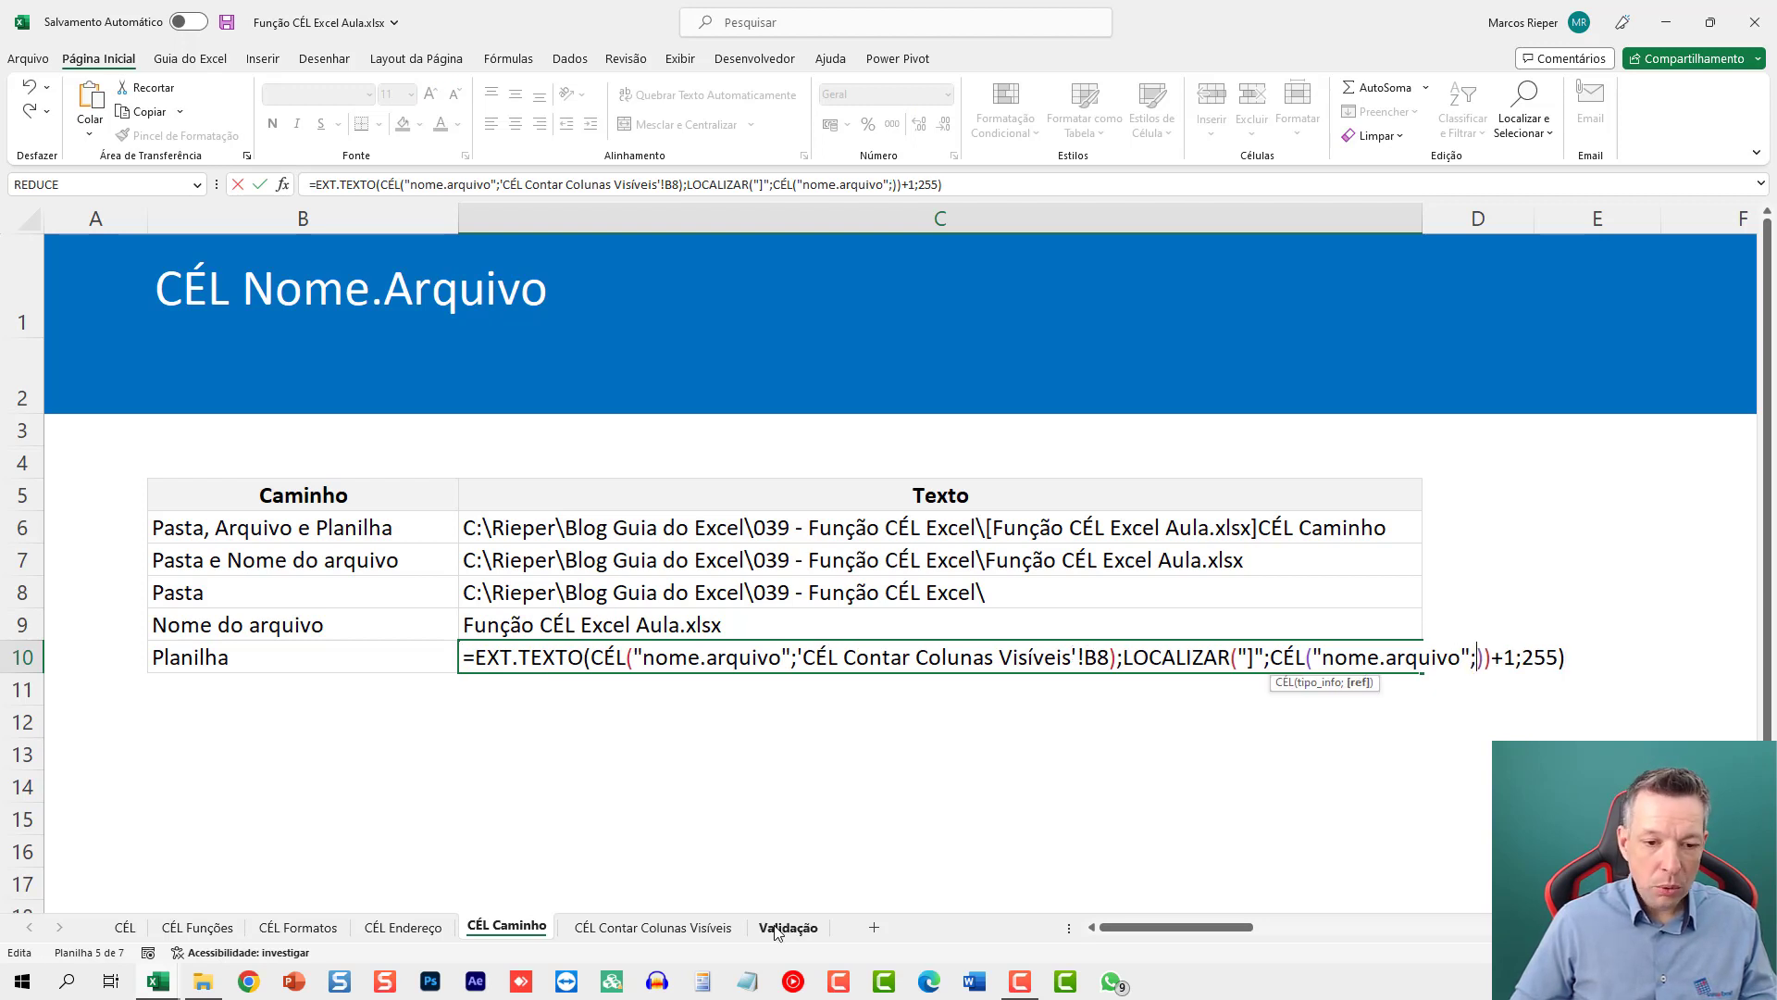
{"action": "left_click", "coordinate": [653, 927]}
{"action": "left_click", "coordinate": [440, 687]}
{"action": "key", "text": "Return"}
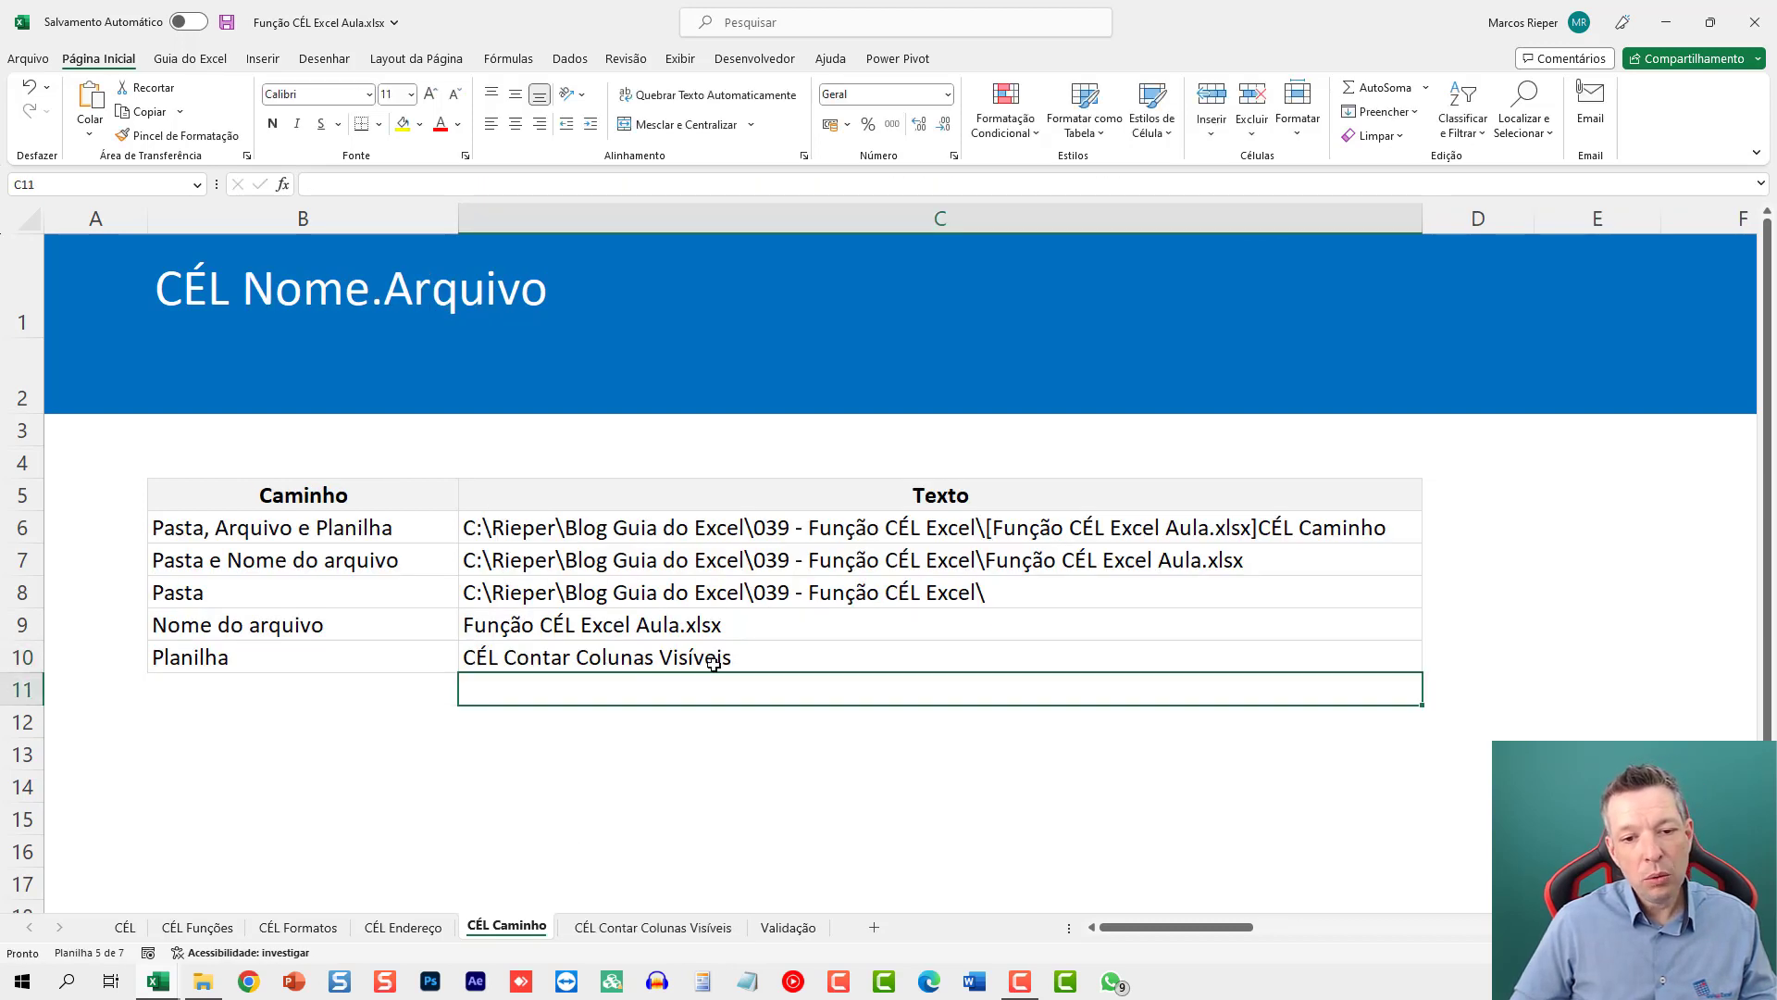
Step: Test the path formulas on CÉL Caminho by renaming the CÉL Contar Colunas Visíveis sheet to TEST and back
{"action": "double_click", "coordinate": [600, 925]}
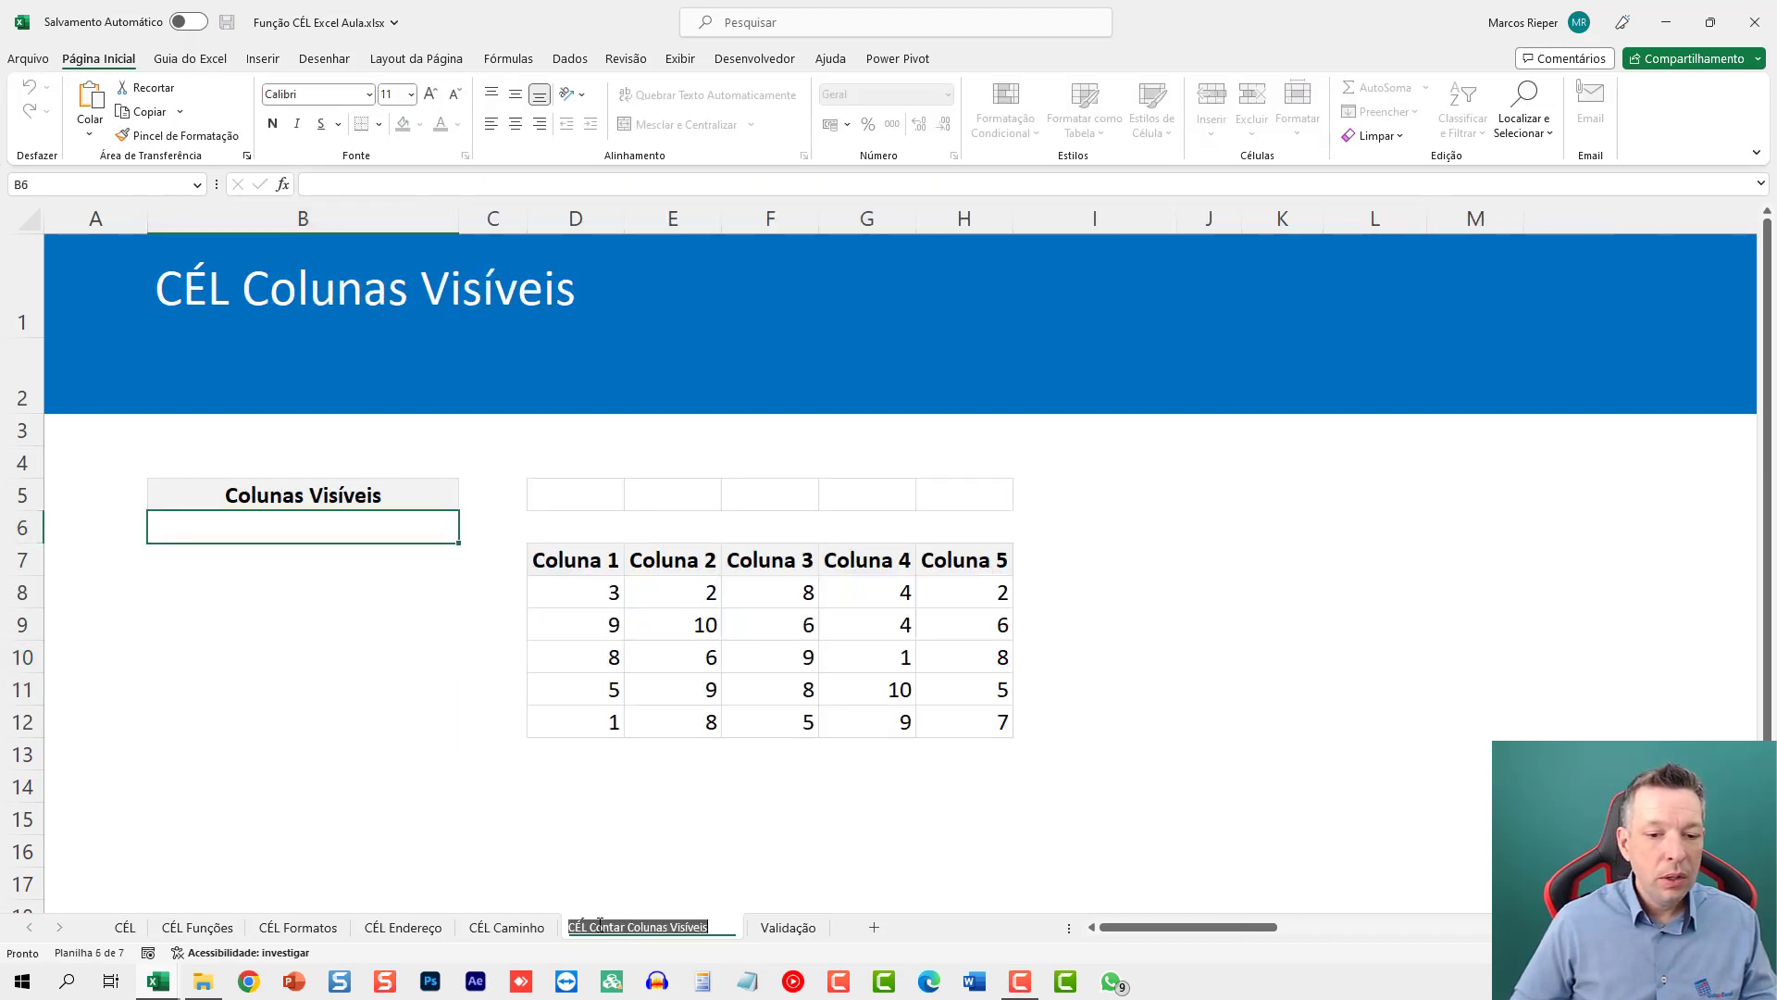
{"action": "type", "text": "TEST"}
{"action": "key", "text": "Return"}
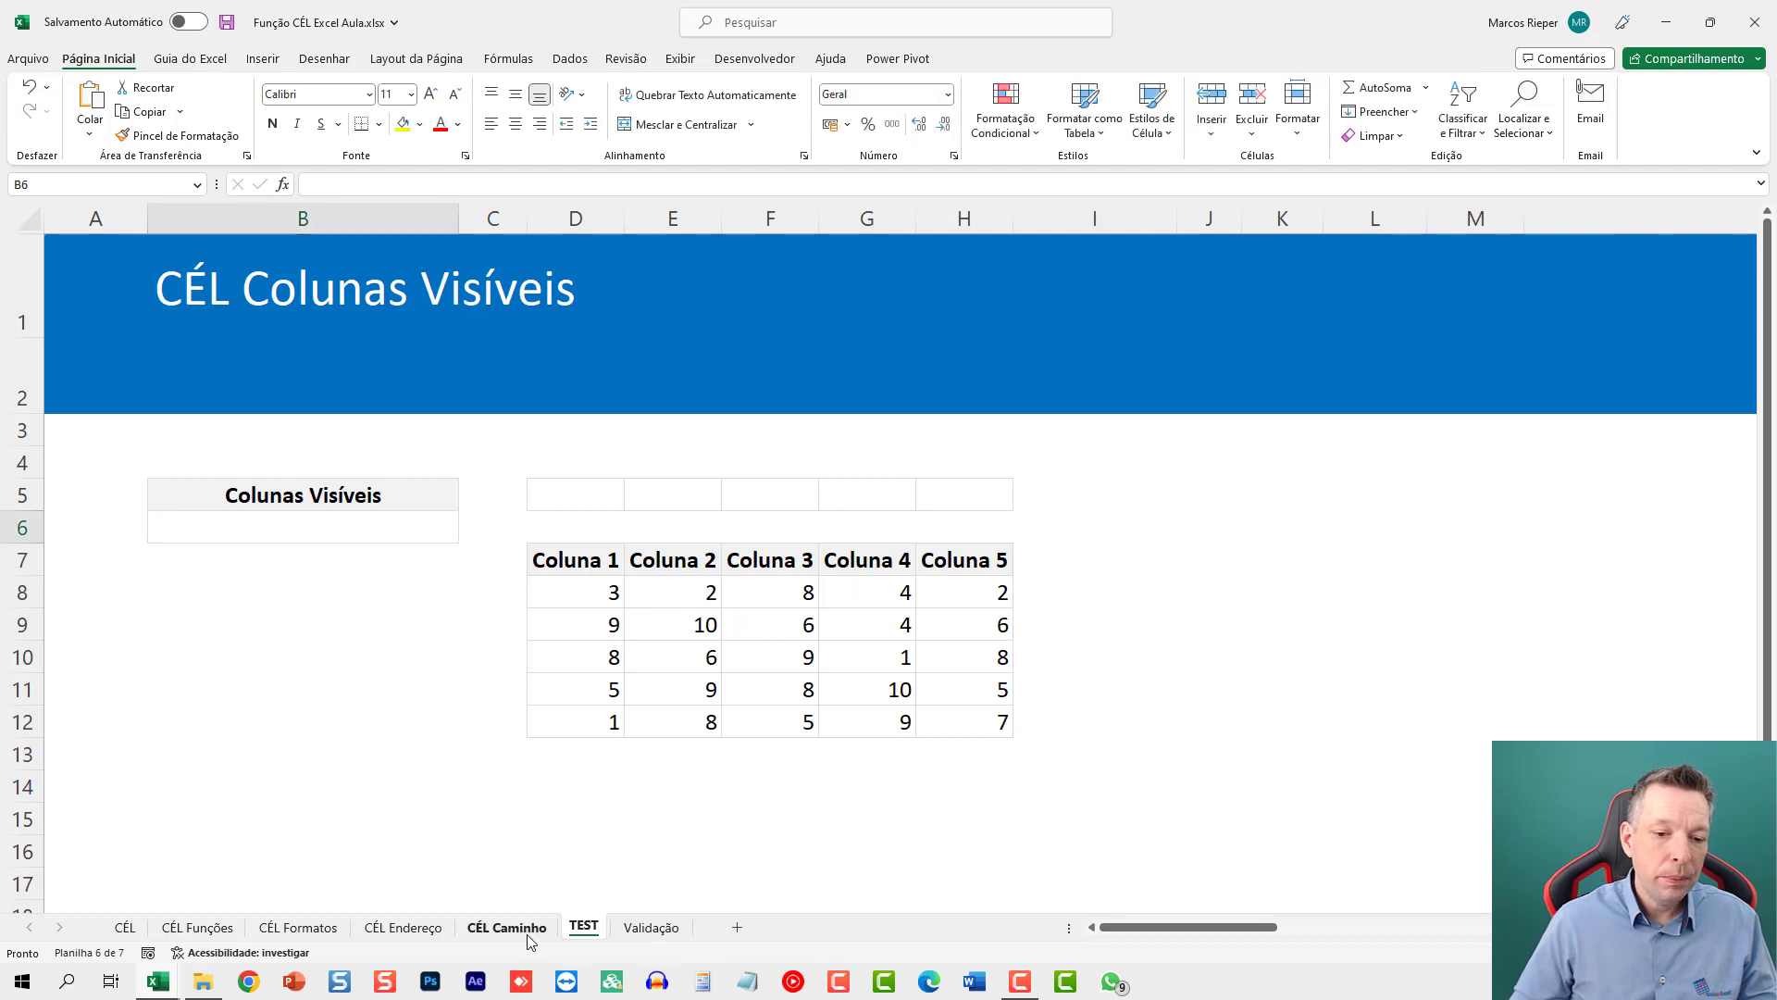
{"action": "left_click", "coordinate": [528, 937]}
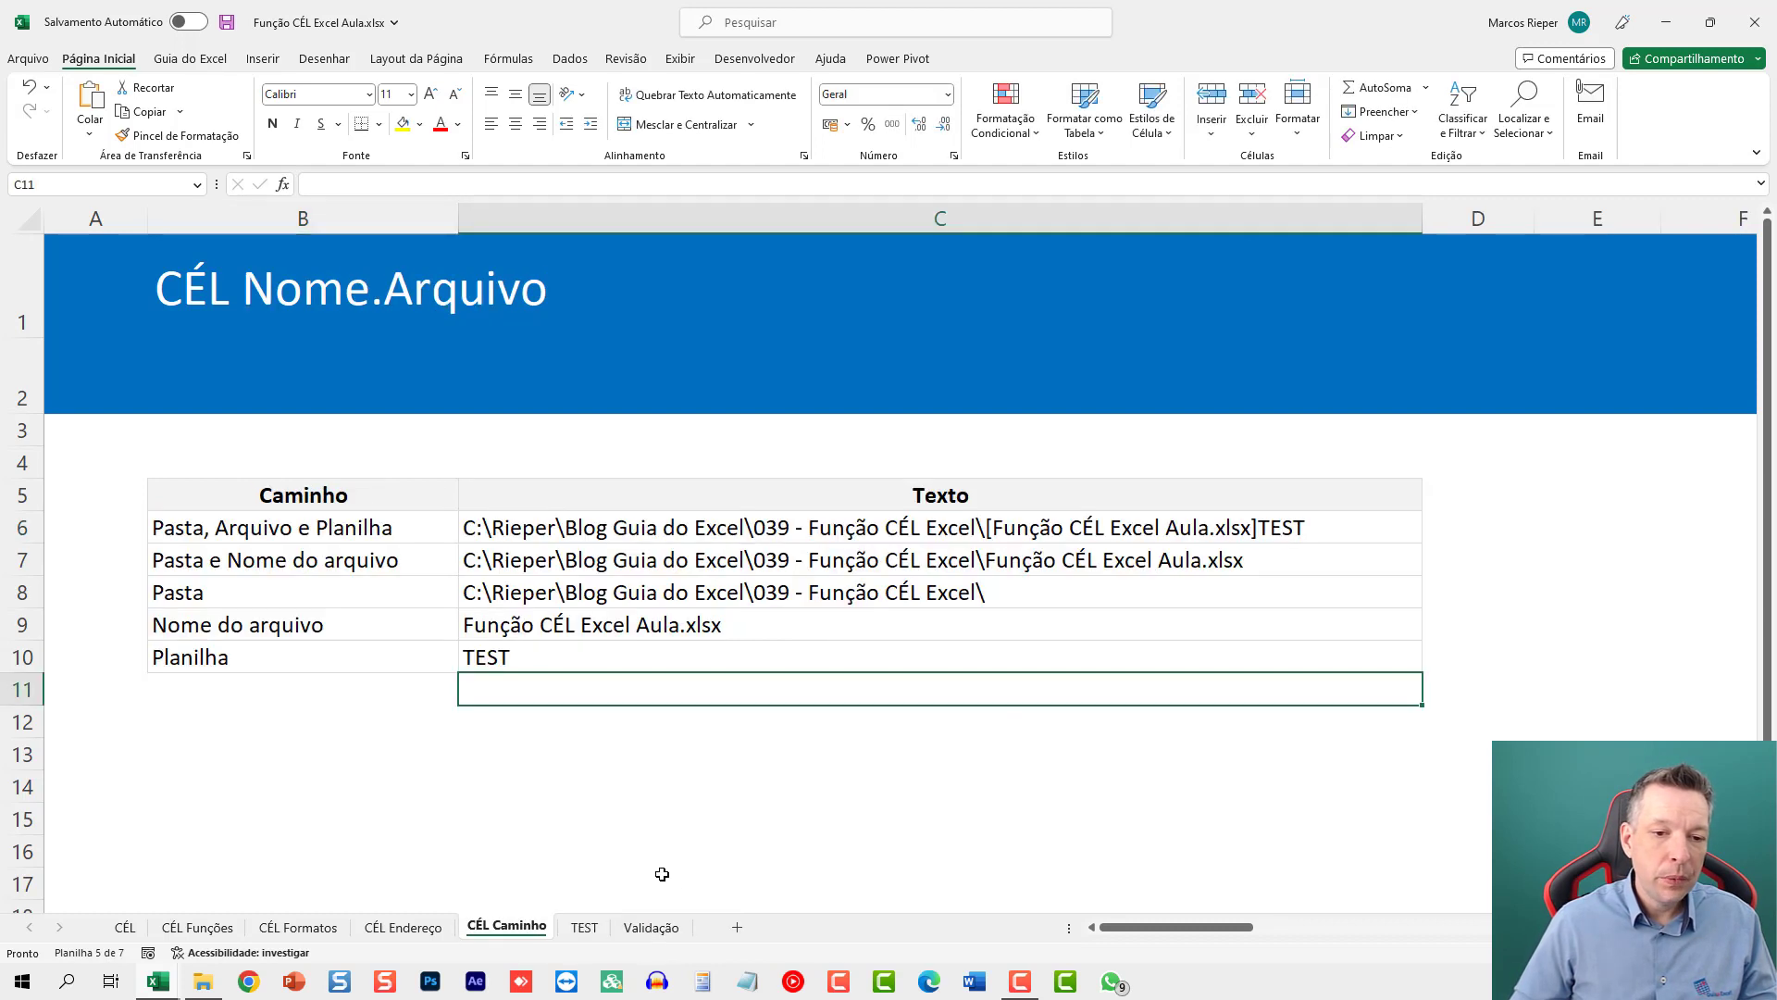
{"action": "double_click", "coordinate": [589, 929]}
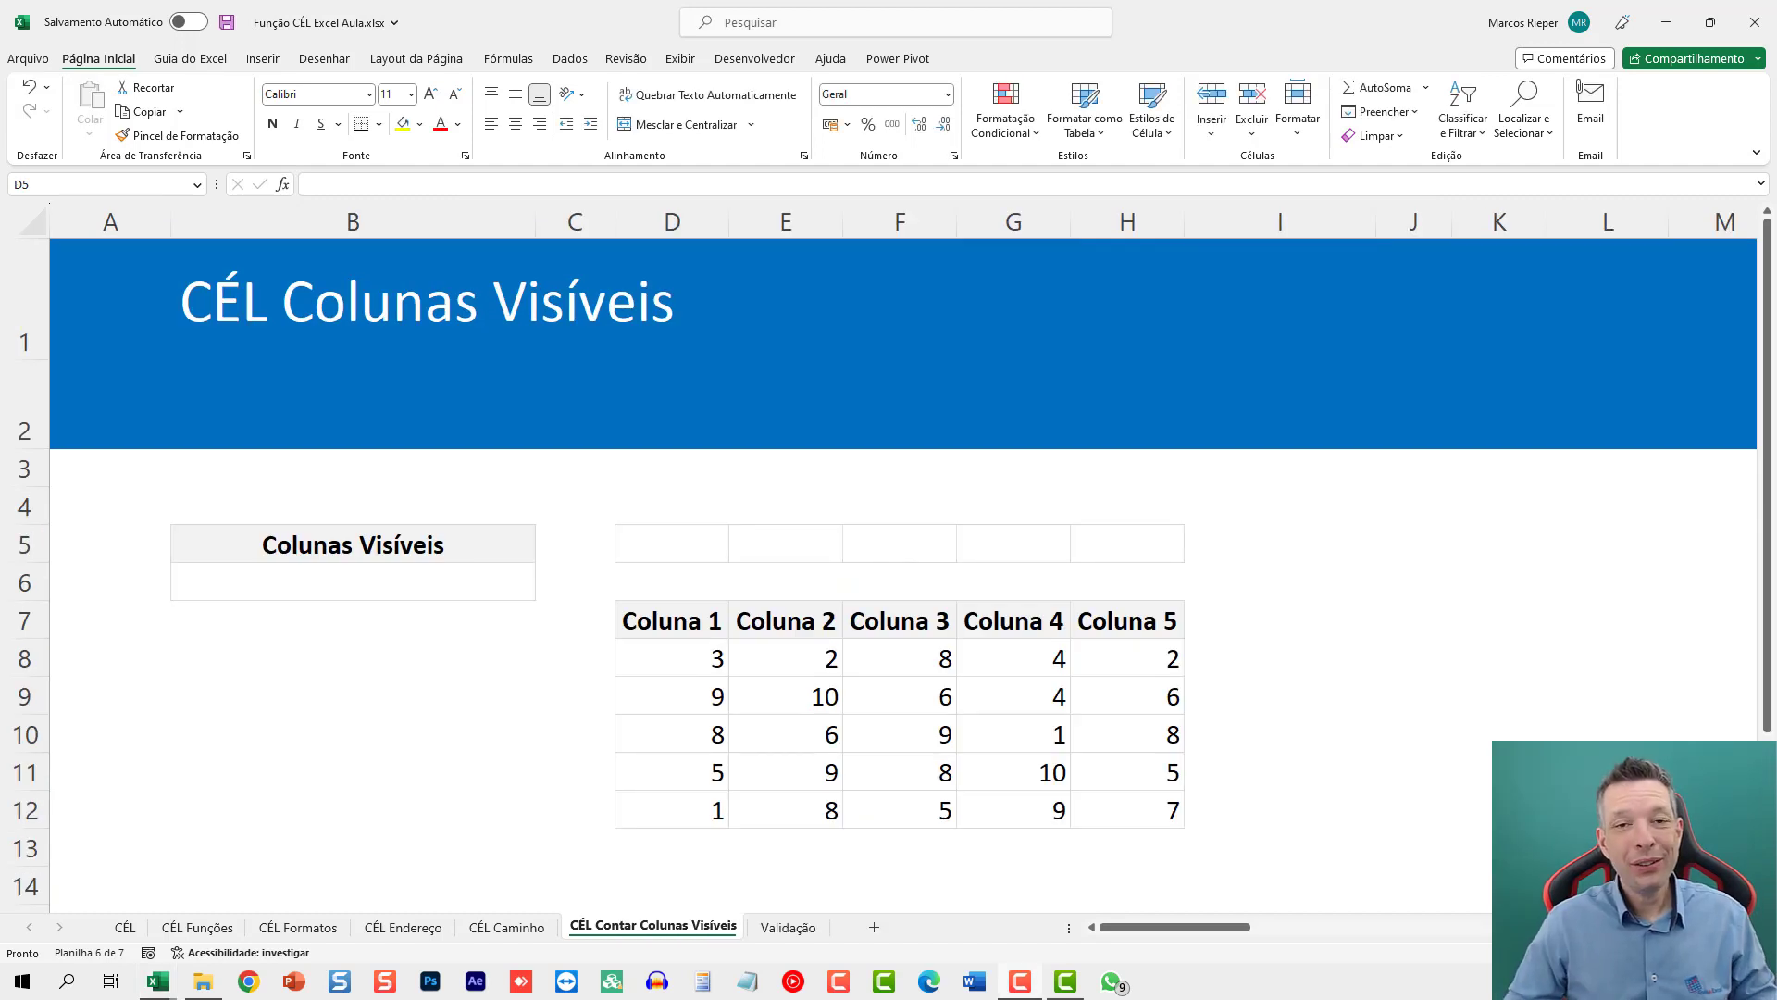
{"action": "left_click", "coordinate": [675, 543]}
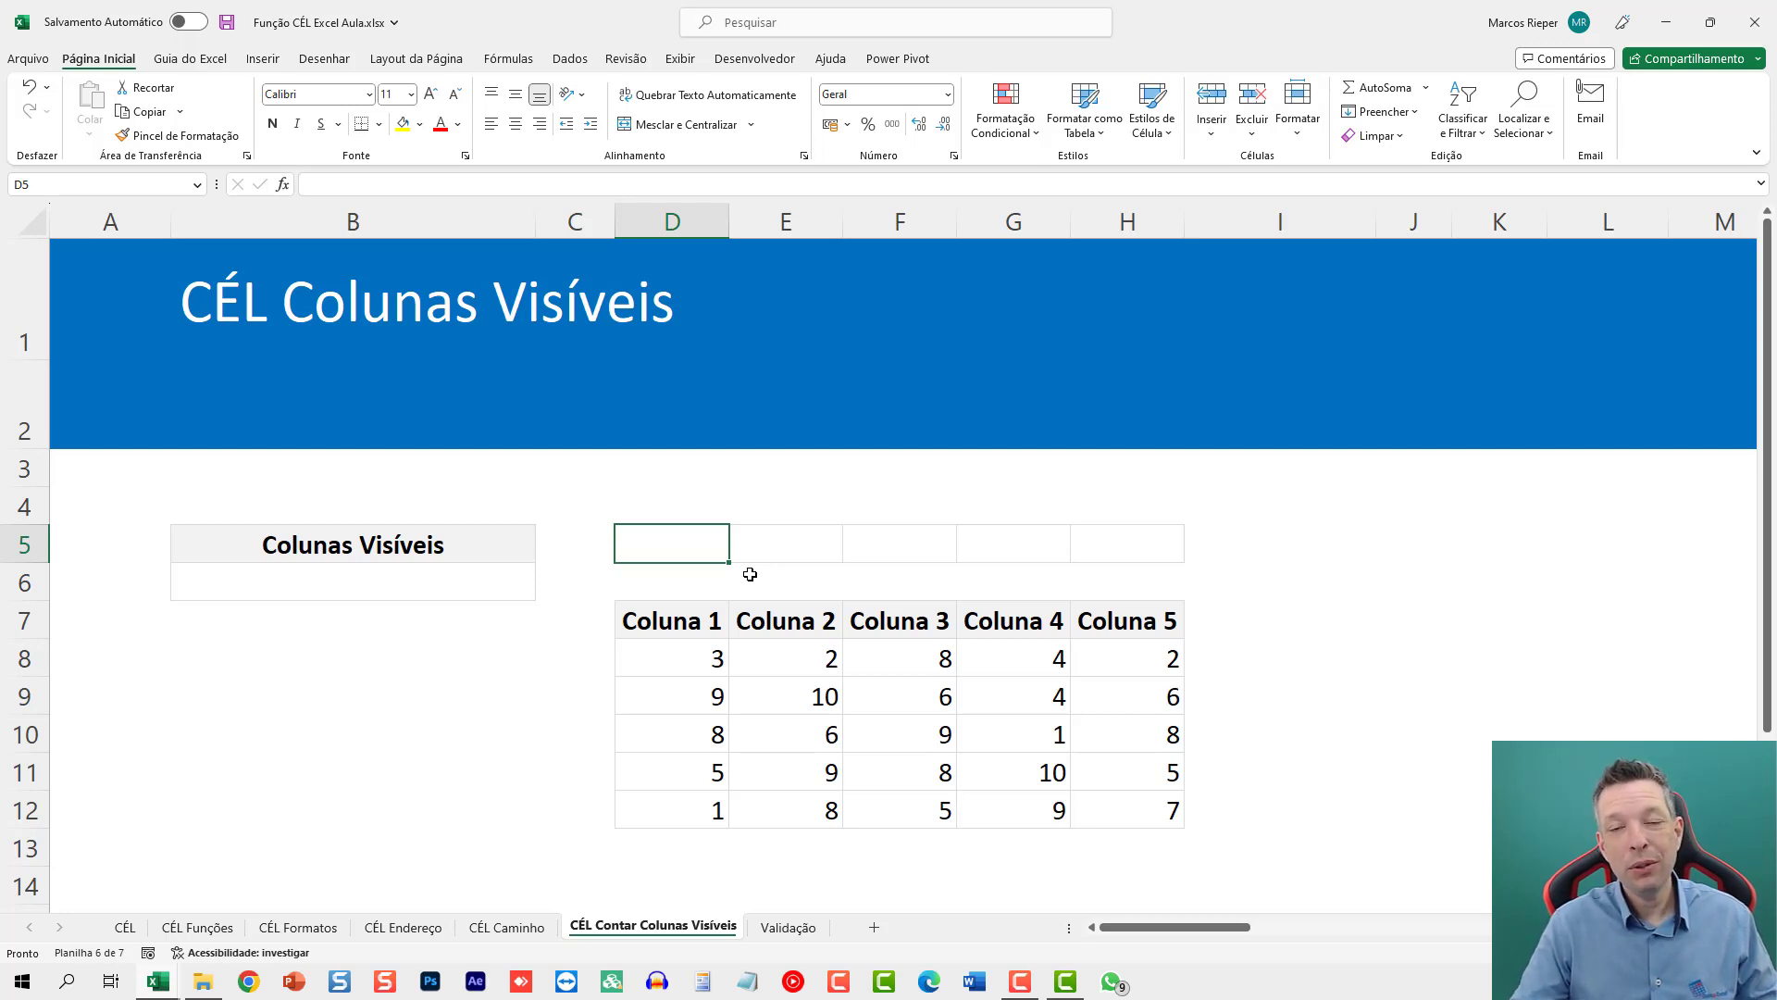
{"action": "type", "text": "="}
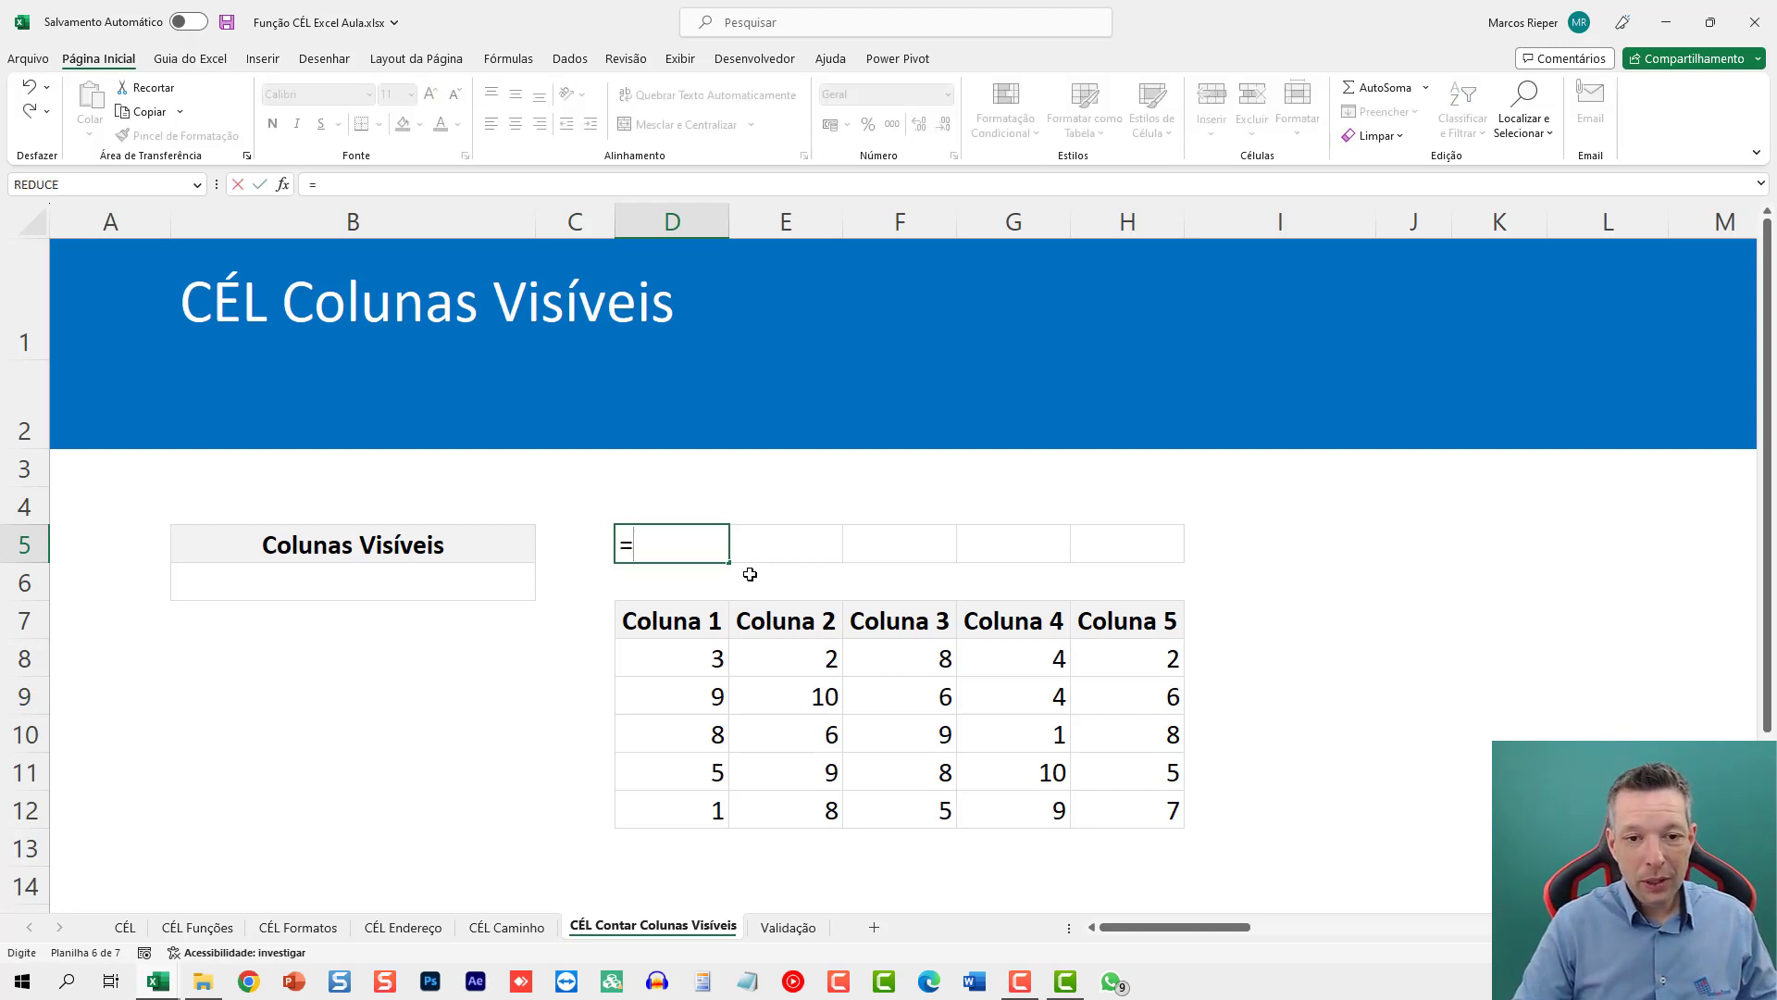
{"action": "type", "text": "SE("}
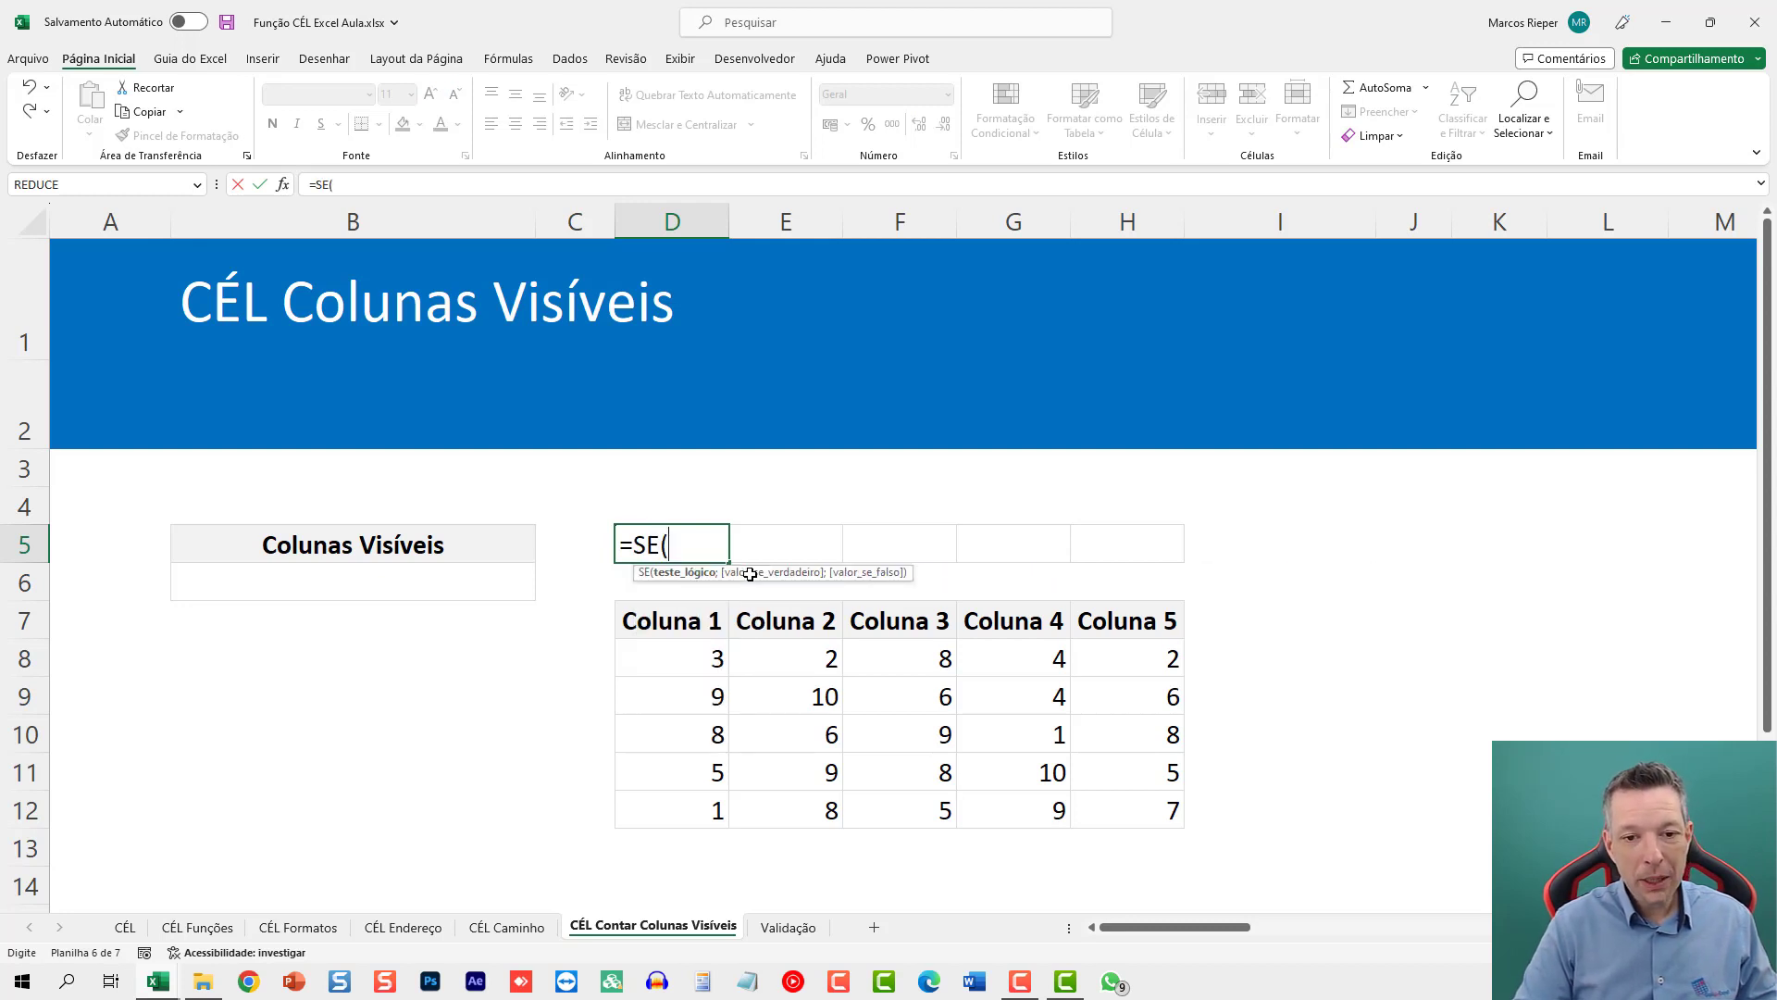
{"action": "type", "text": "@CÉL"}
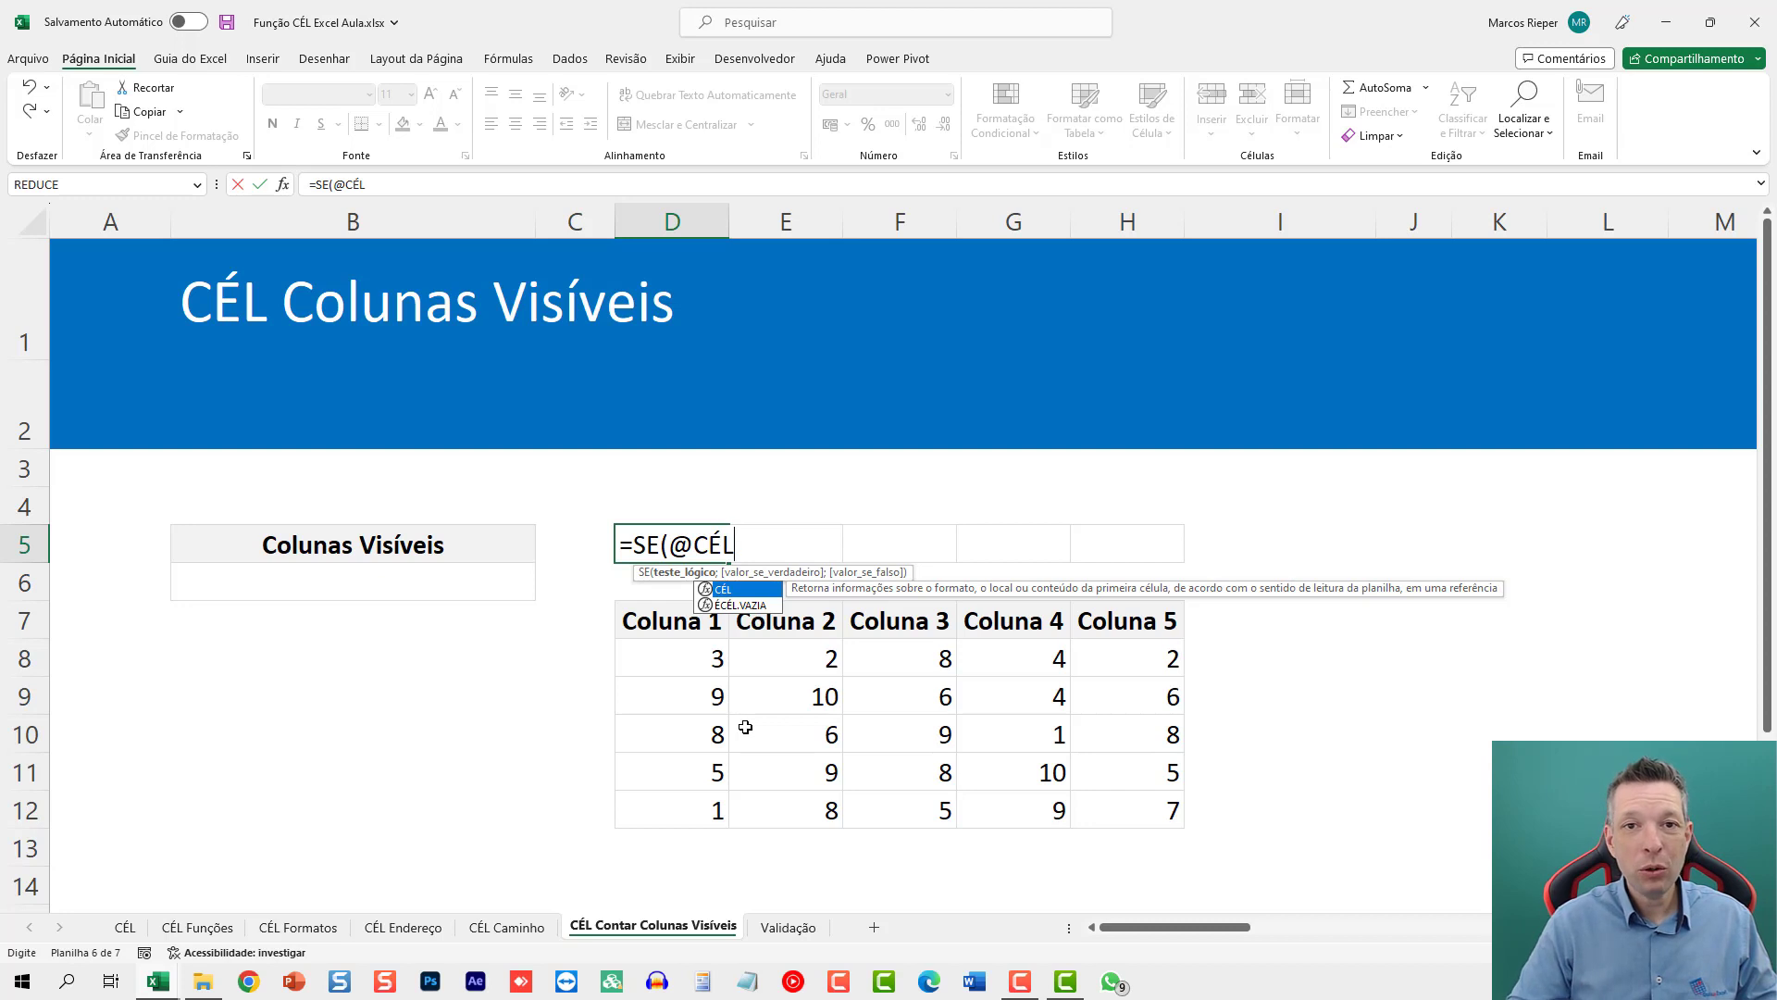
{"action": "type", "text": "("}
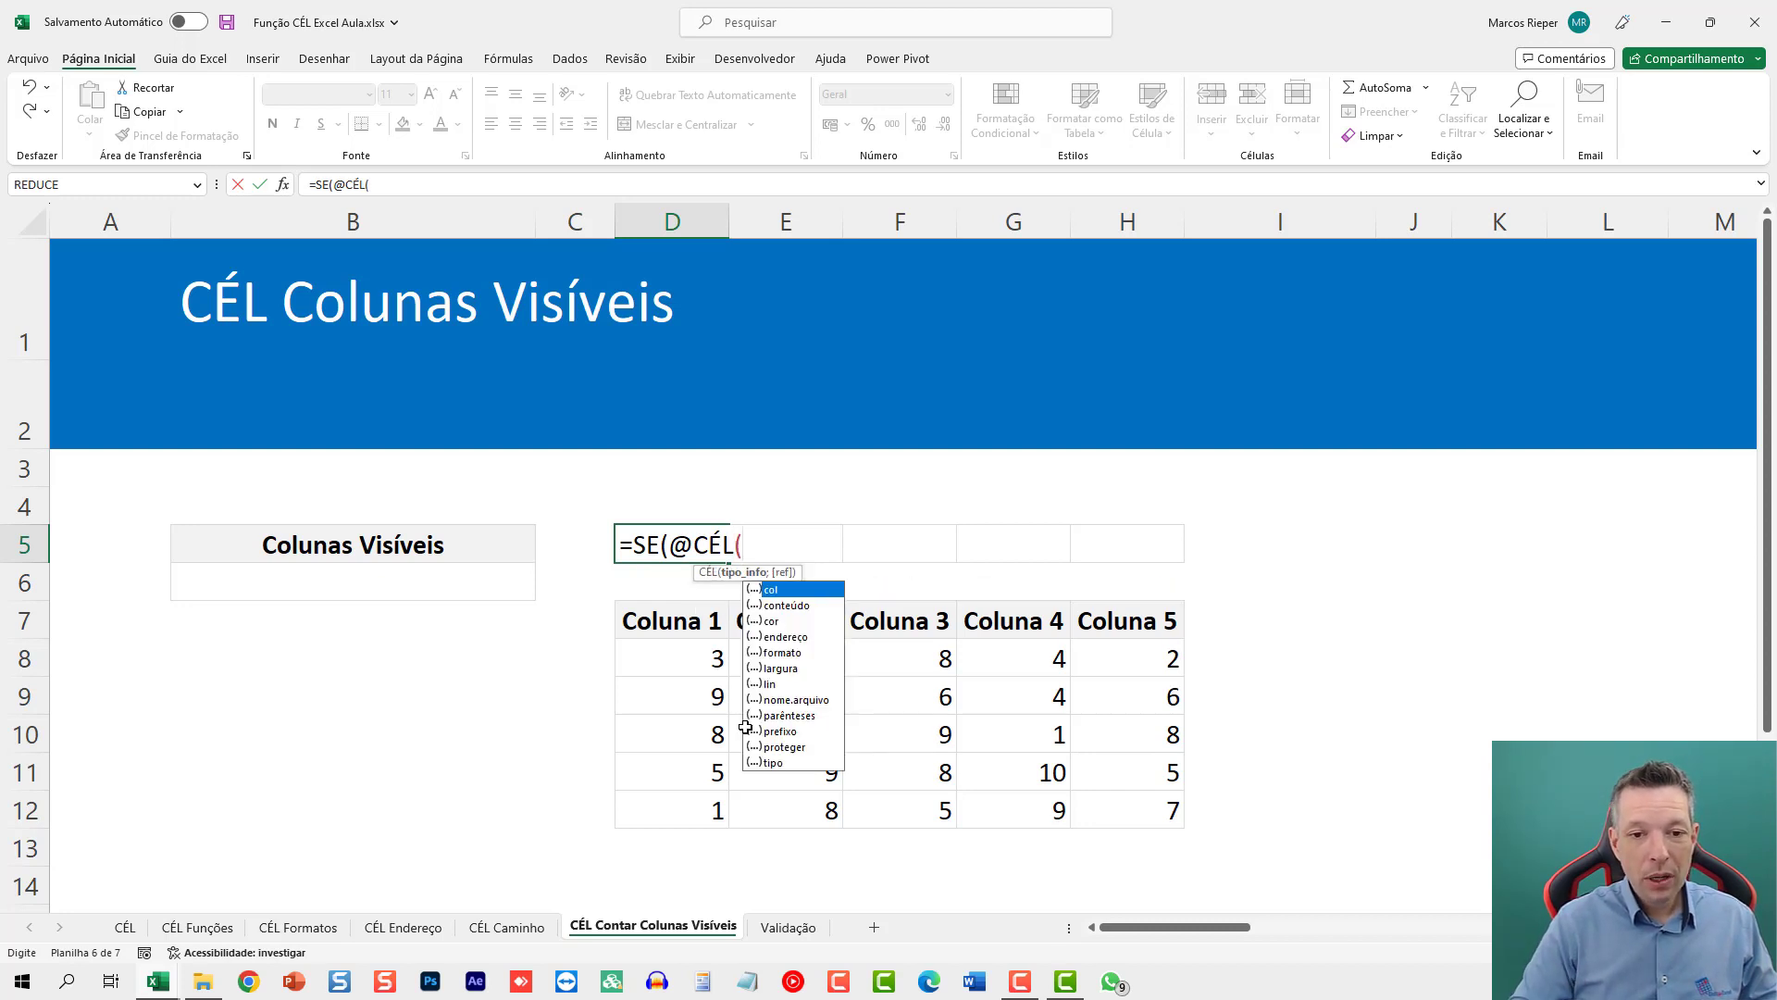
{"action": "left_click", "coordinate": [796, 672]}
{"action": "double_click", "coordinate": [796, 672]}
{"action": "type", "text": ";"}
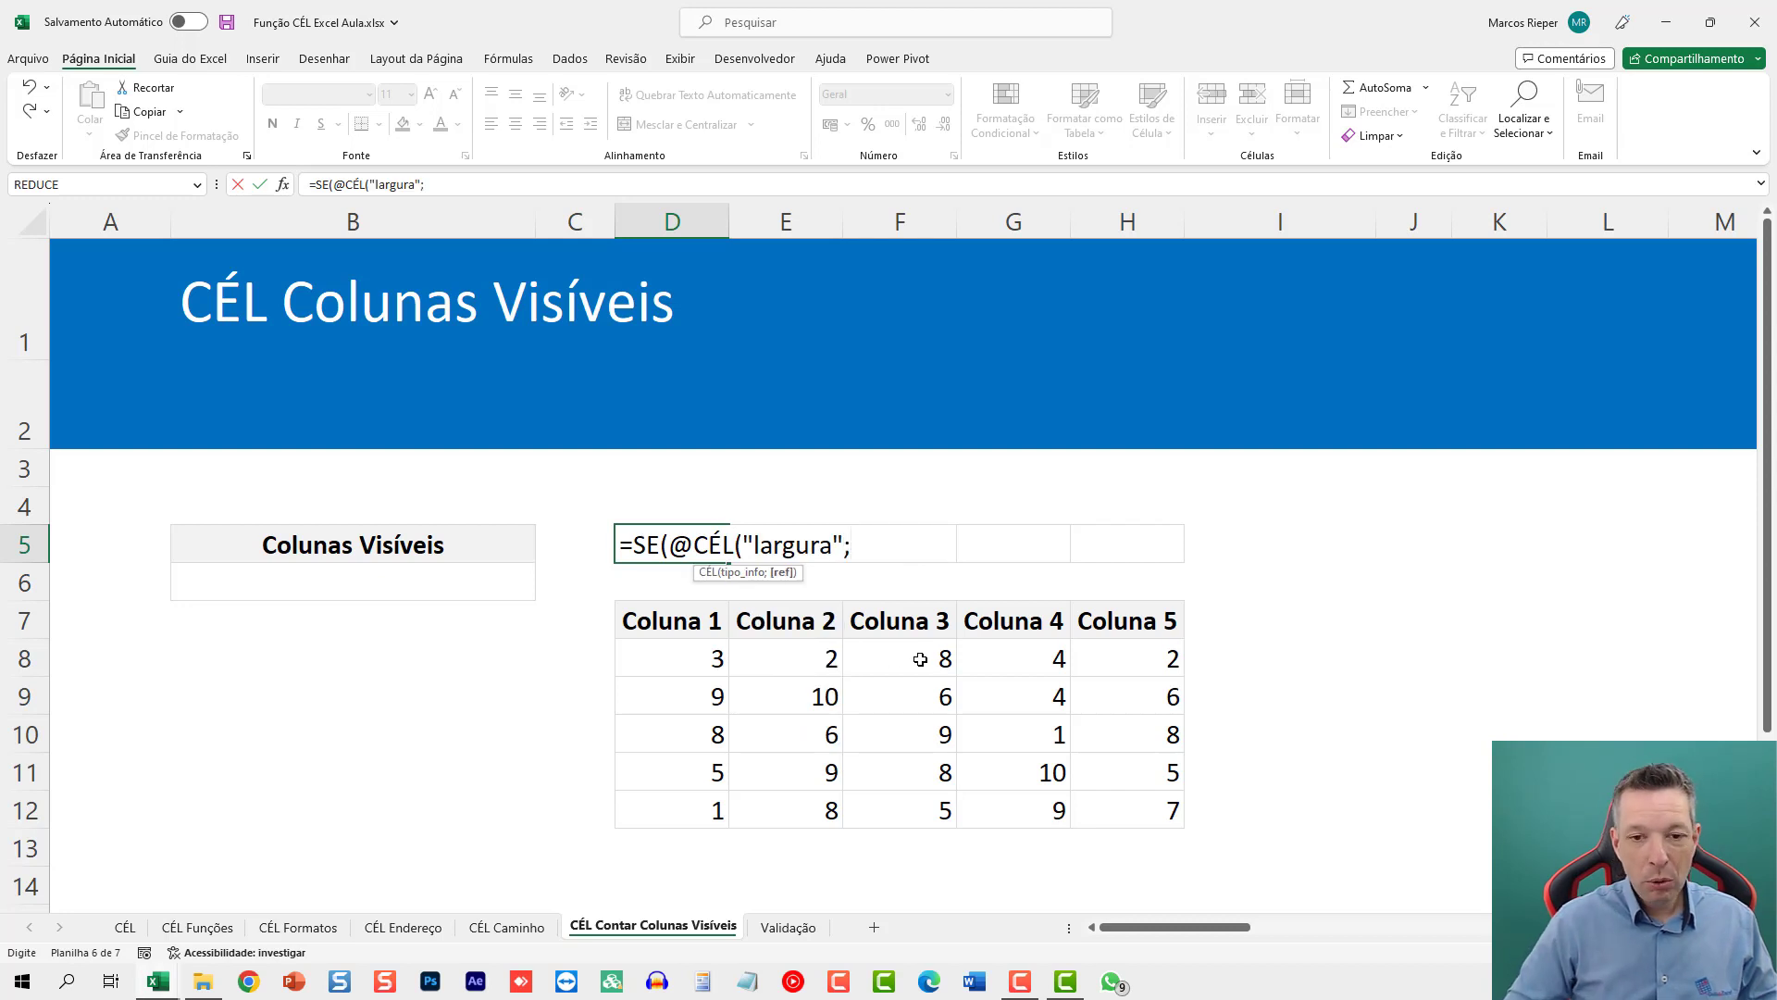
Step: Complete the D5 formula with column D:D as the CÉL reference, the test >0 and the results 1 and 0
{"action": "left_click", "coordinate": [696, 223]}
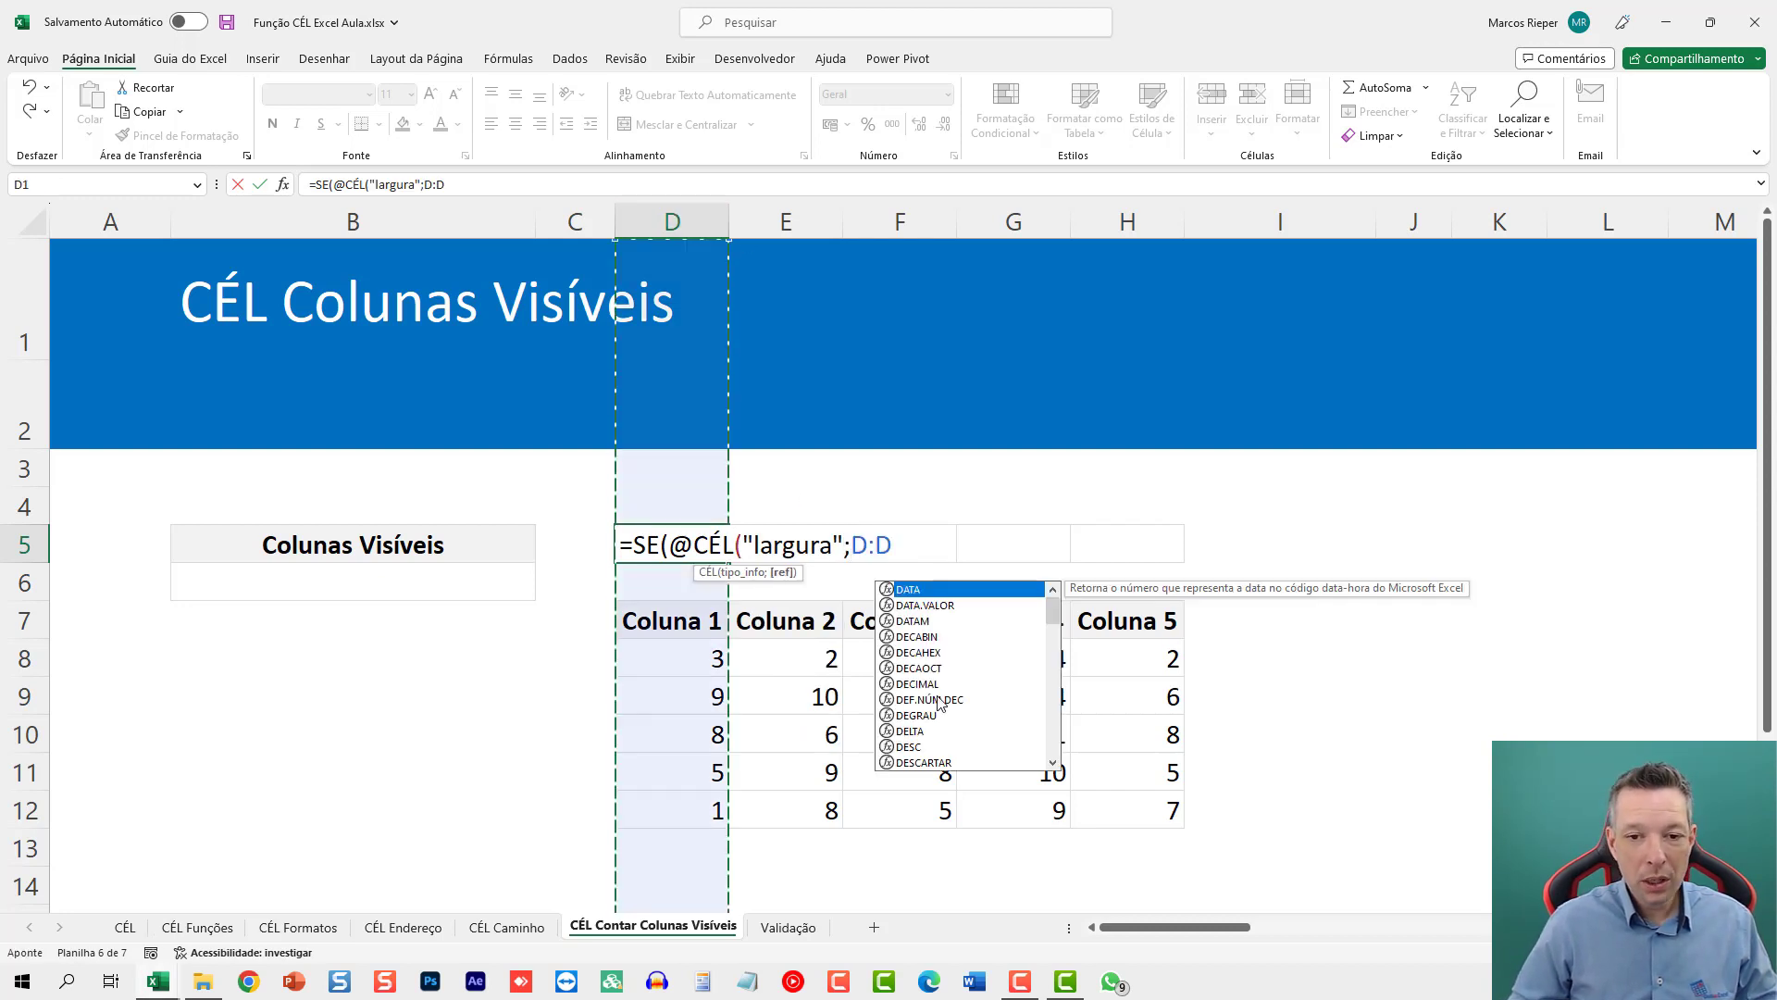
{"action": "type", "text": ")>0"}
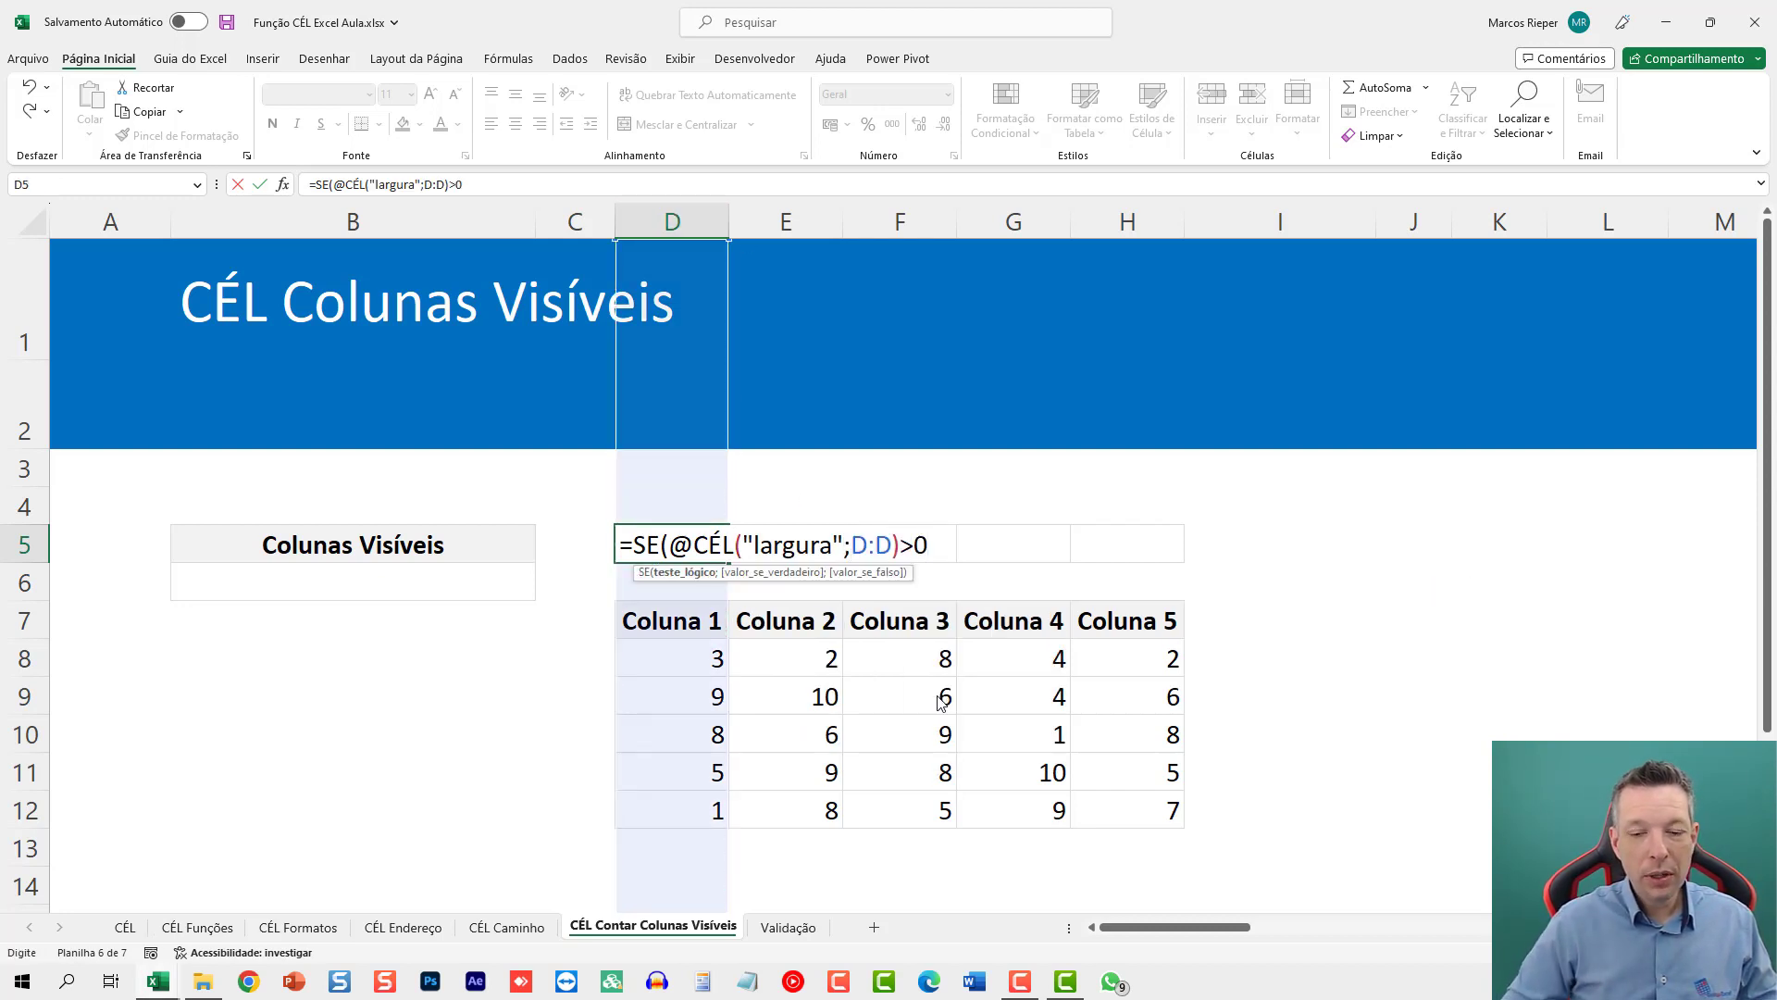
{"action": "type", "text": ";1;0"}
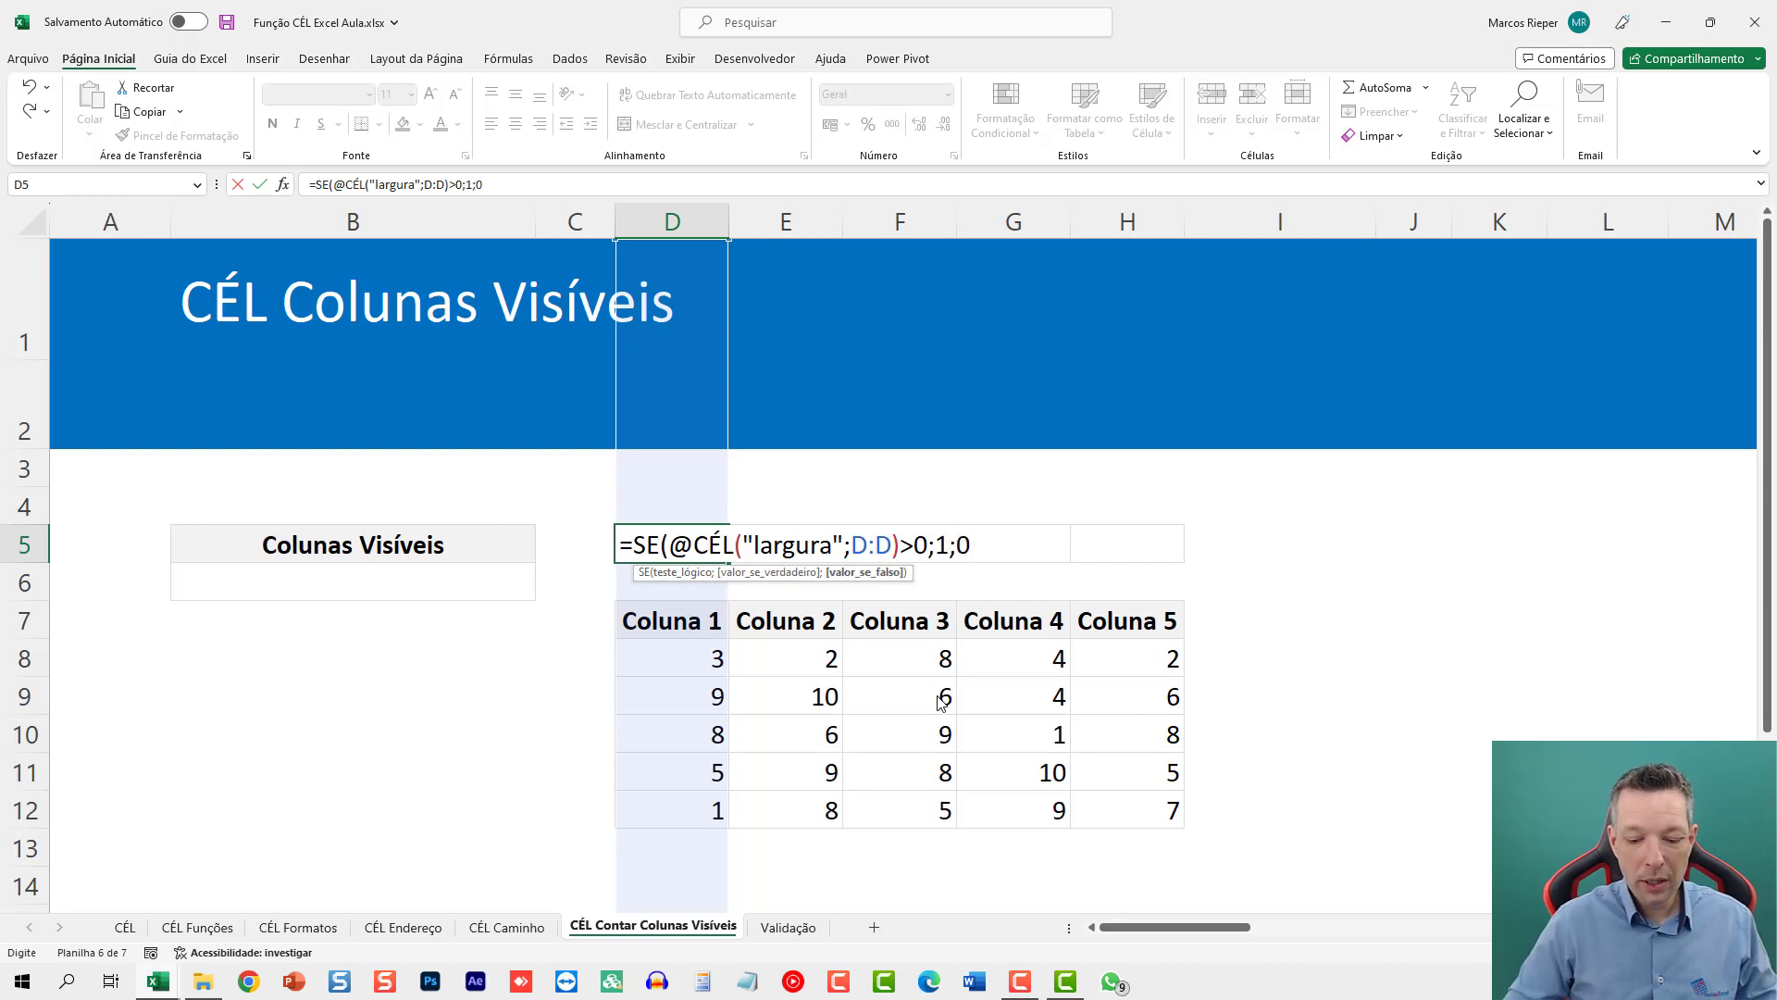
{"action": "type", "text": ")"}
{"action": "key", "text": "ctrl+Return"}
Step: Copy the D5 formula across to E5:H5 and check the copied formula in E5
{"action": "key", "text": "ctrl+c"}
{"action": "key", "text": "shift+Right"}
{"action": "key", "text": "shift+Right"}
{"action": "key", "text": "shift+Right"}
{"action": "key", "text": "shift+Right"}
{"action": "key", "text": "ctrl+v"}
{"action": "key", "text": "Escape"}
{"action": "left_click", "coordinate": [795, 556]}
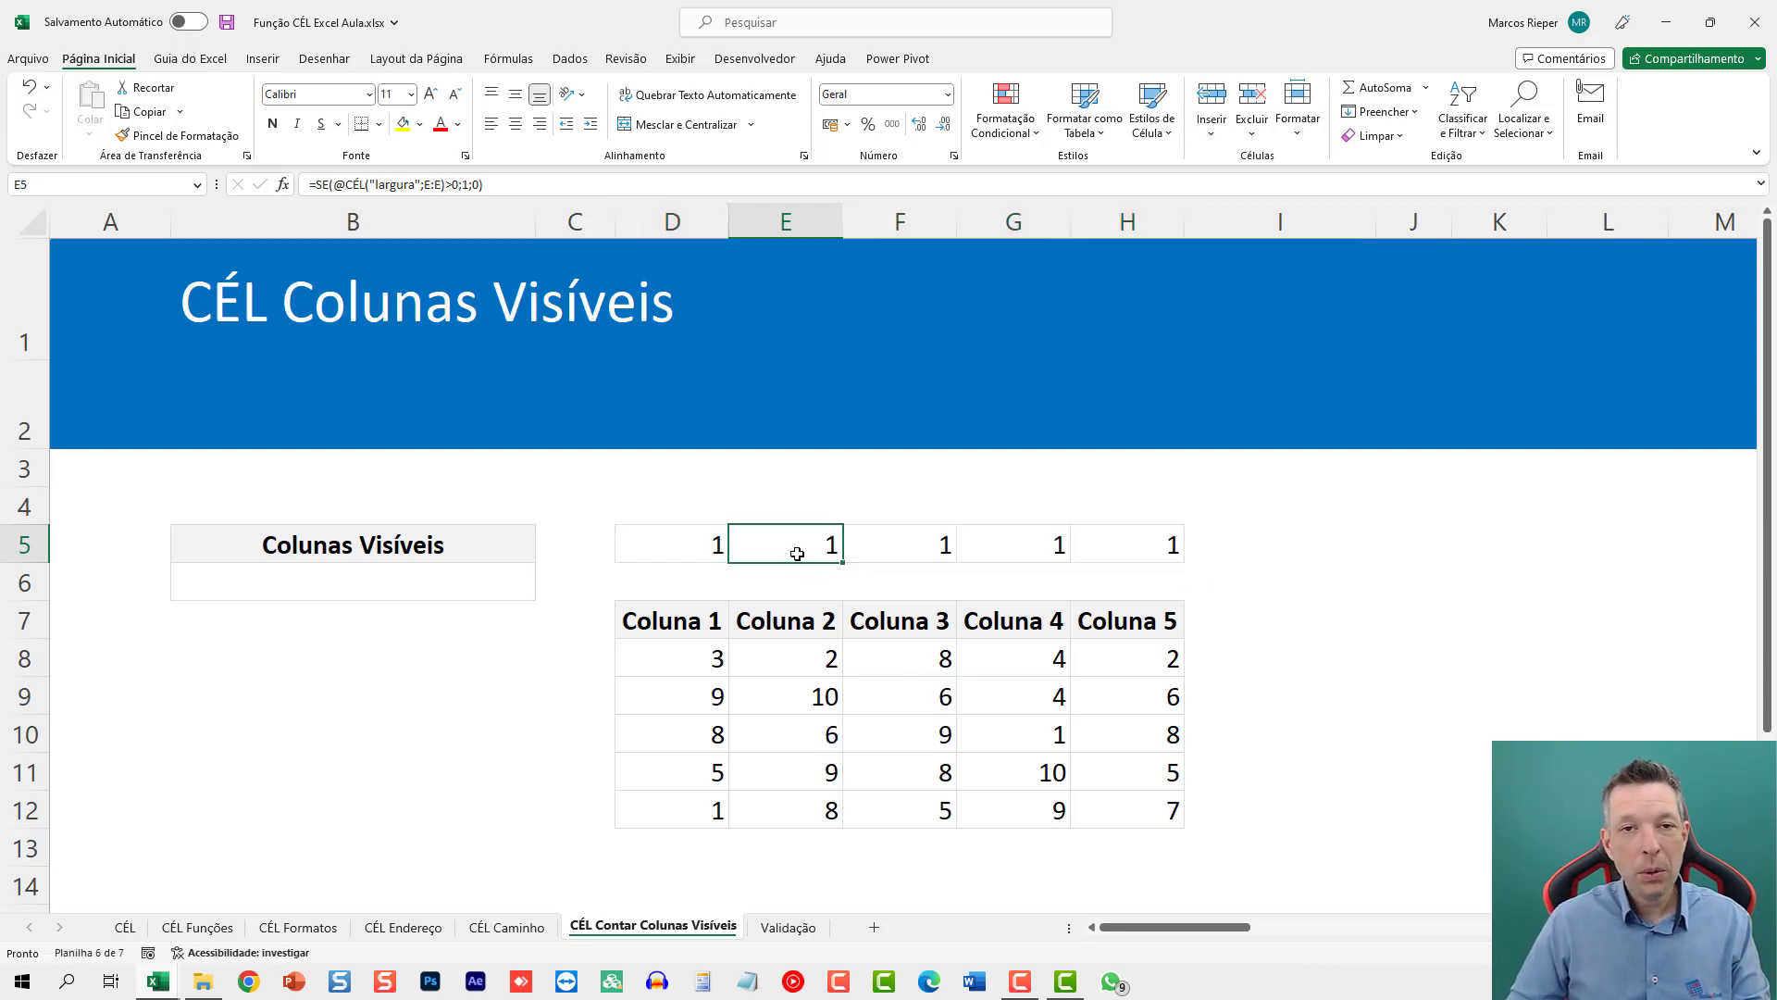
Step: Enter a SOMA formula in B6 under Colunas Visíveis that adds the range D5:H5
{"action": "left_click", "coordinate": [377, 588]}
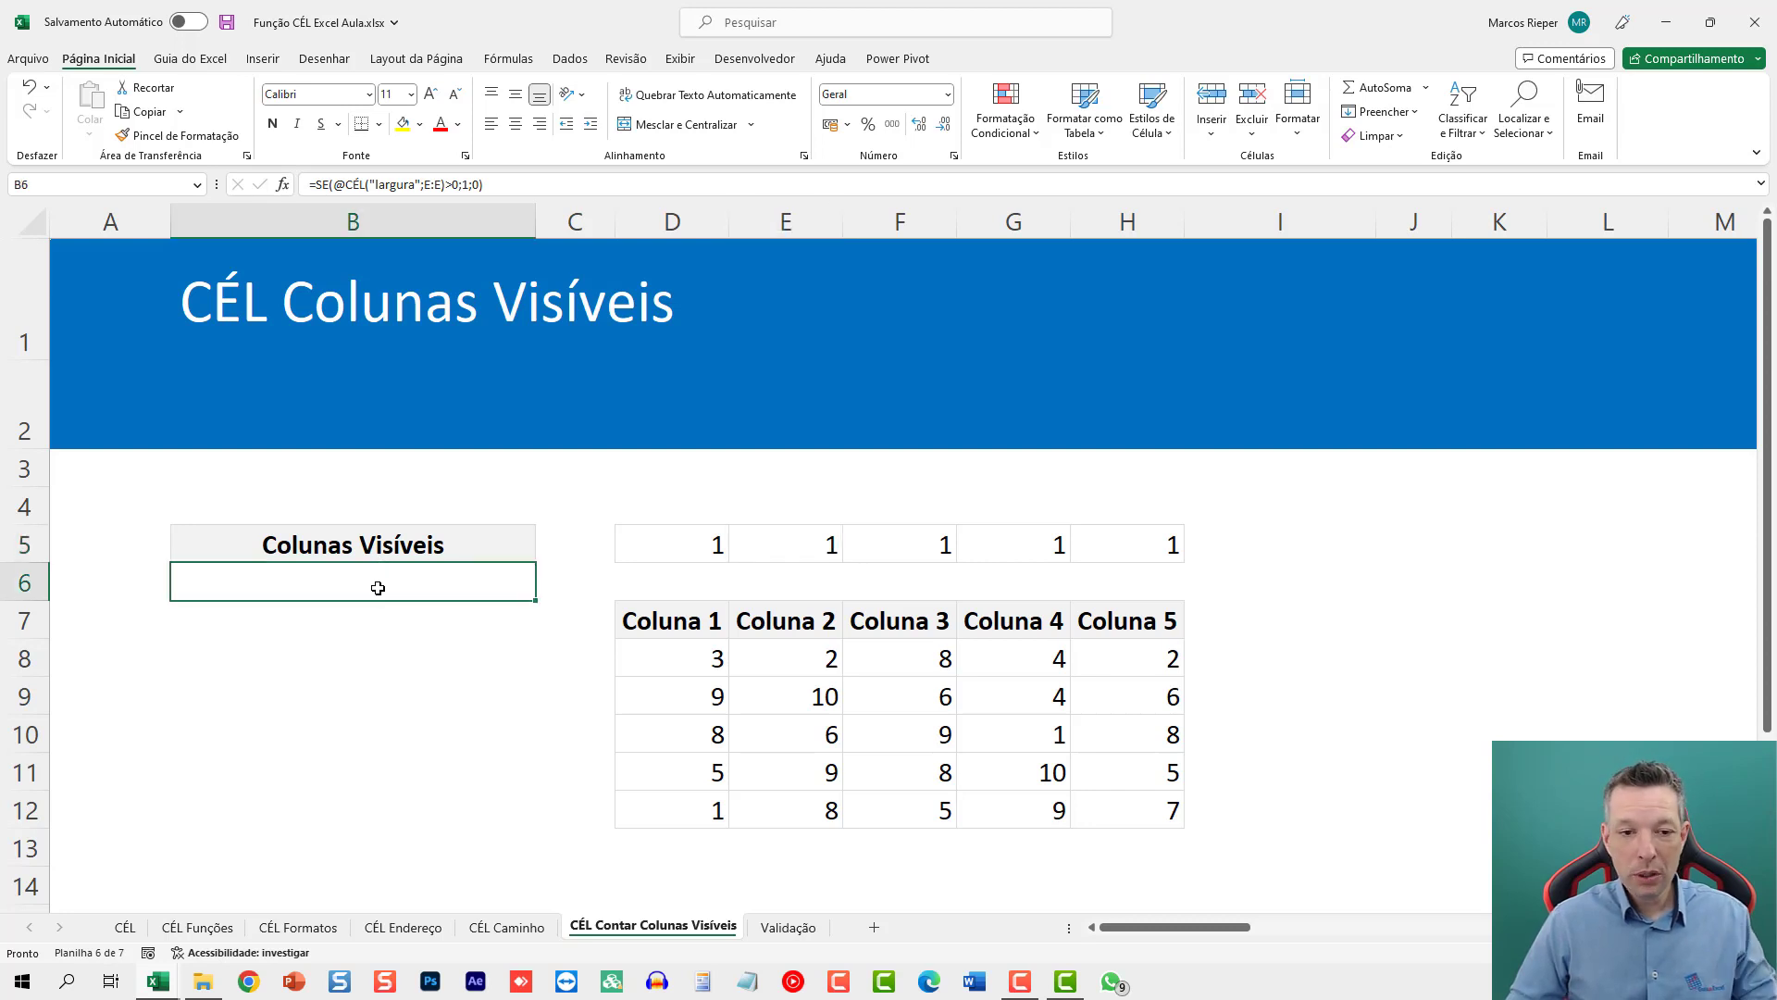
{"action": "type", "text": "=SOMA("}
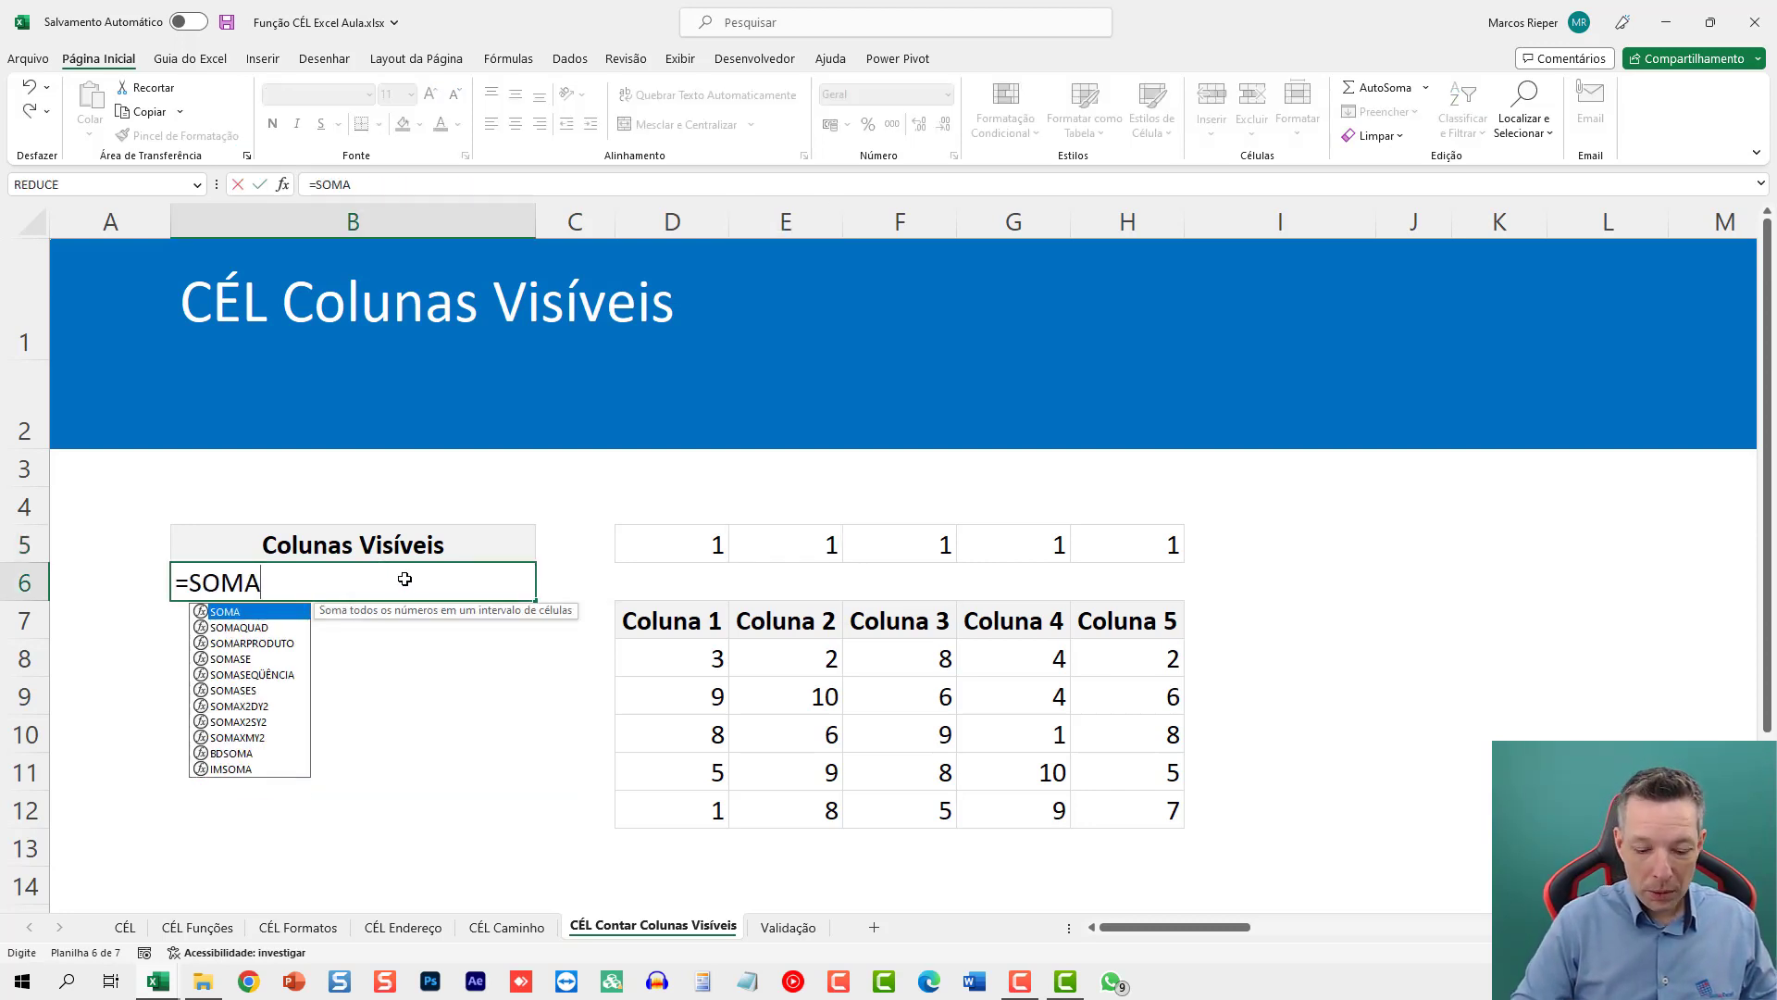
{"action": "key", "text": "Right"}
{"action": "key", "text": "Right"}
{"action": "key", "text": "Right"}
{"action": "key", "text": "Up"}
{"action": "key", "text": "Left"}
{"action": "key", "text": "shift+Right"}
{"action": "key", "text": "shift+Right"}
{"action": "key", "text": "shift+Right"}
{"action": "key", "text": "shift+Right"}
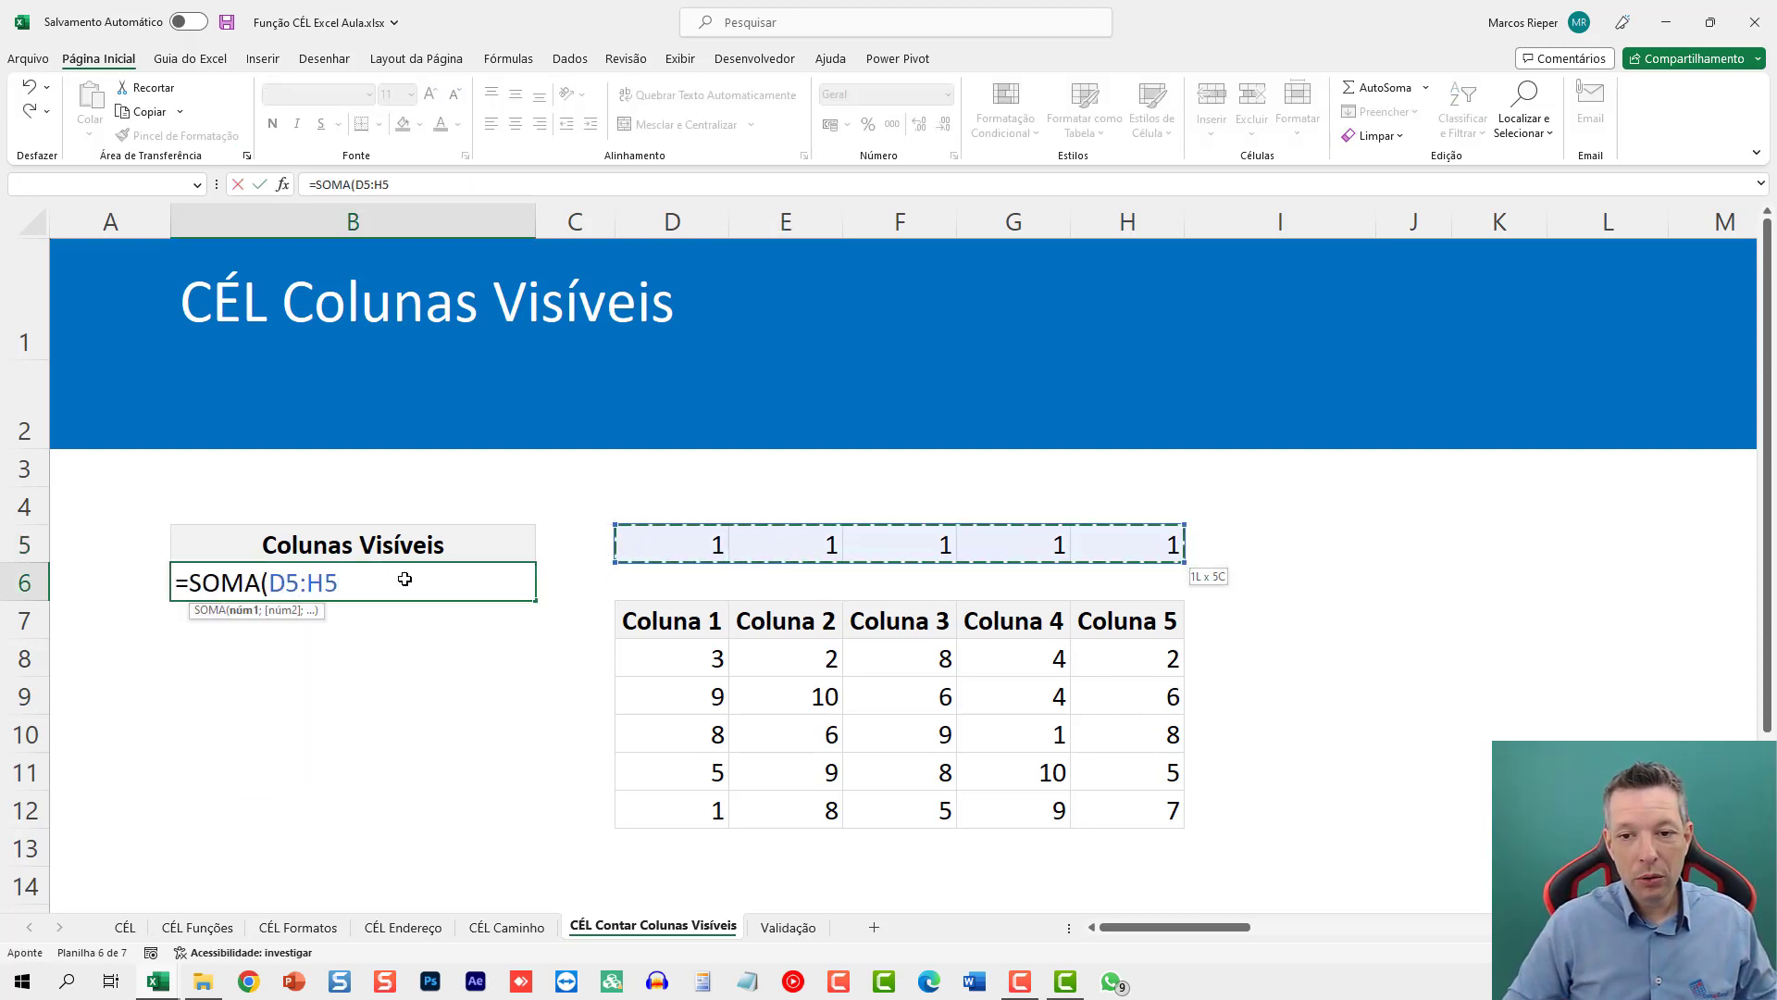
{"action": "key", "text": "Return"}
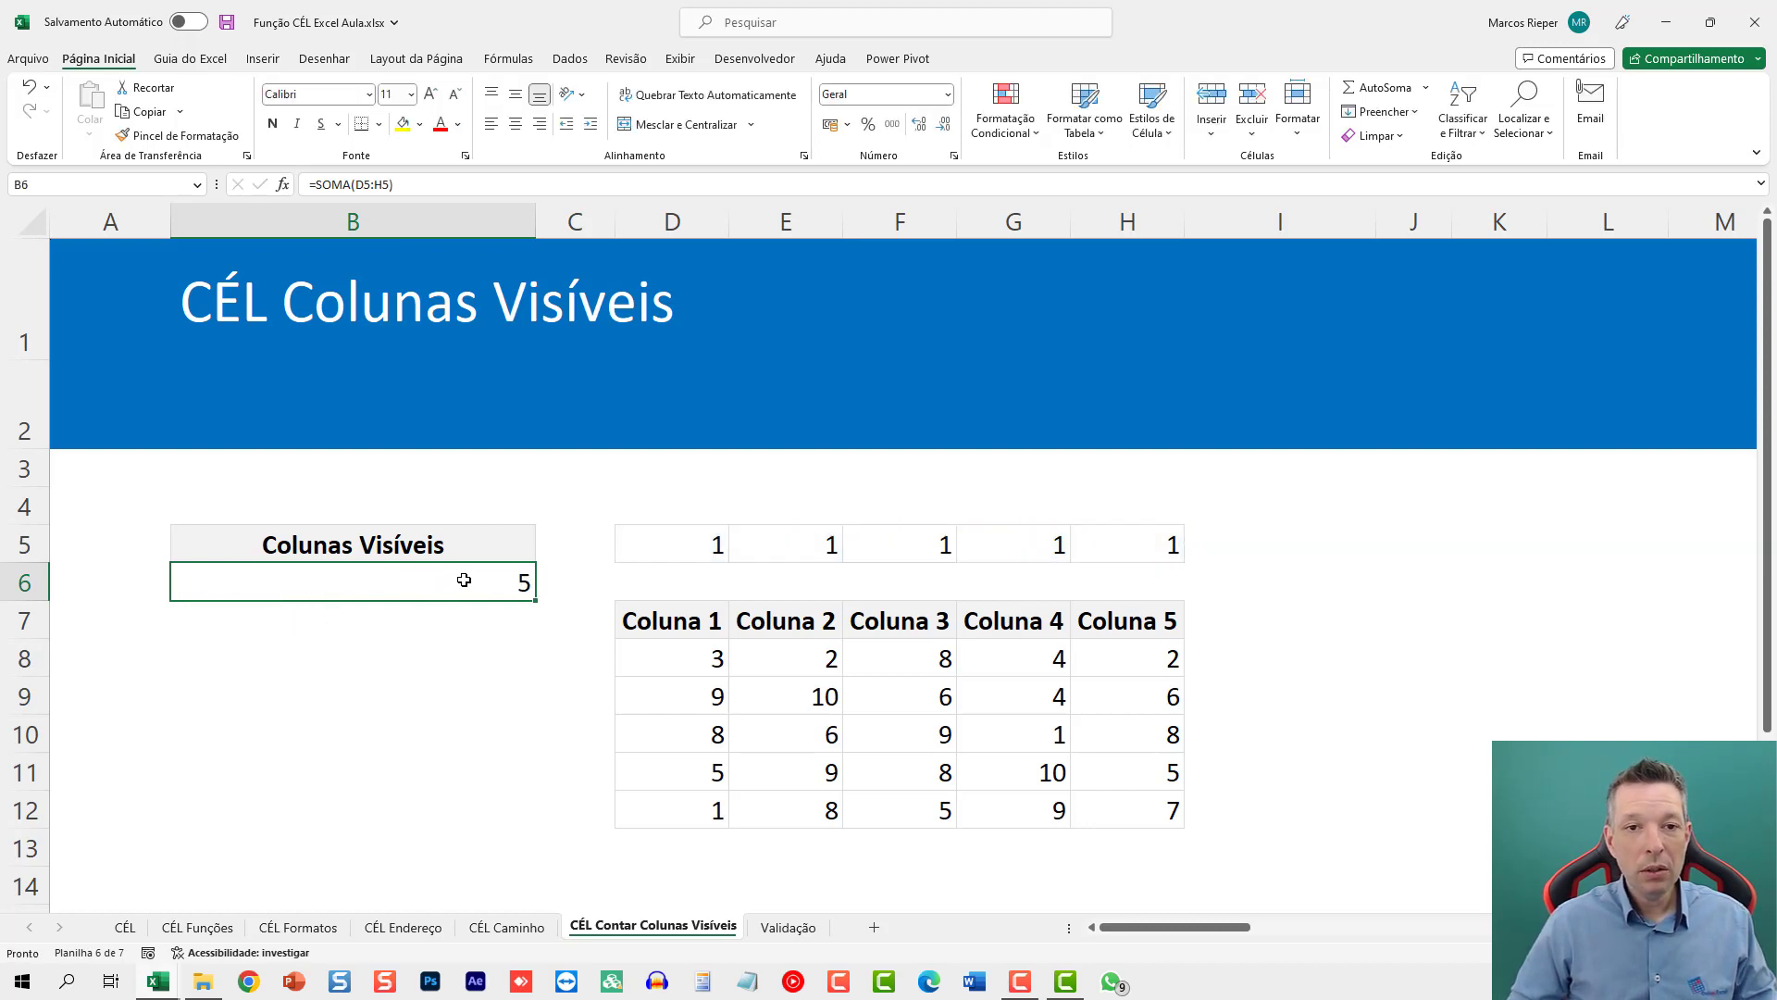
Step: Hide column E and recalculate the sheet, and do the same for columns F:G to test the visible-column count
{"action": "left_click", "coordinate": [776, 227]}
{"action": "right_click", "coordinate": [776, 227]}
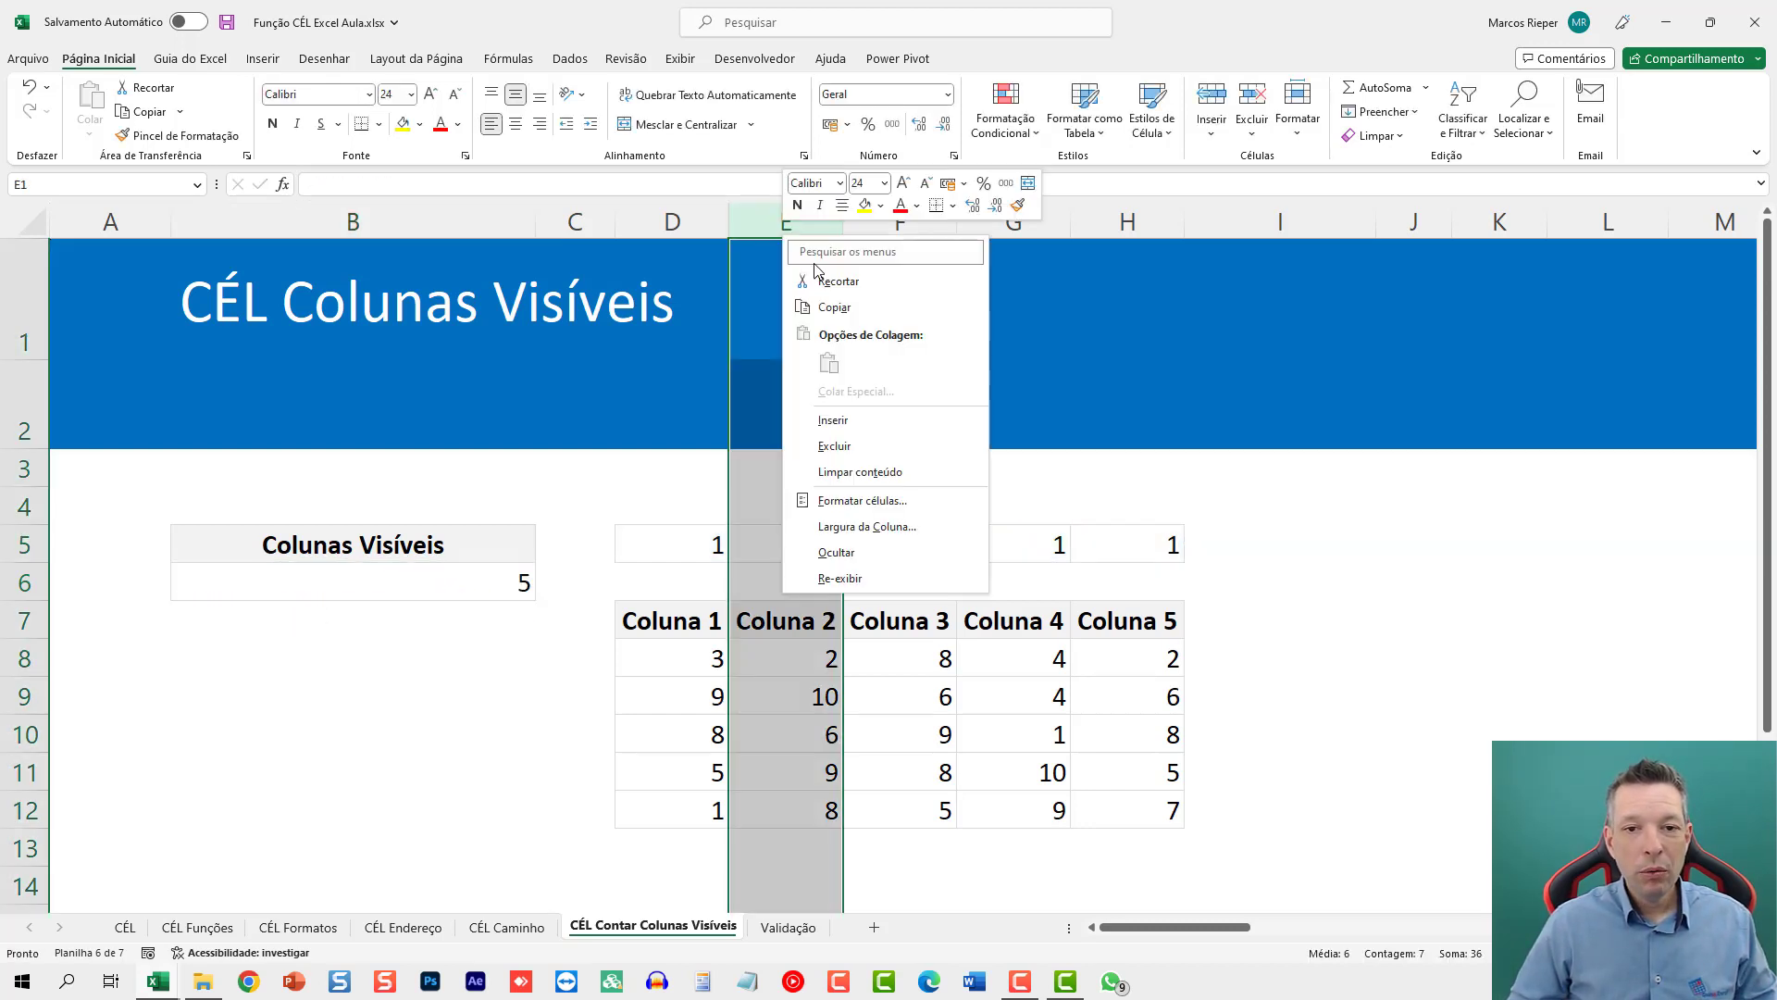
{"action": "left_click", "coordinate": [857, 559]}
{"action": "key", "text": "F9"}
{"action": "left_click_drag", "start_coordinate": [814, 222], "coordinate": [902, 222]}
{"action": "right_click", "coordinate": [903, 223]}
{"action": "left_click", "coordinate": [966, 534]}
{"action": "left_click", "coordinate": [805, 542]}
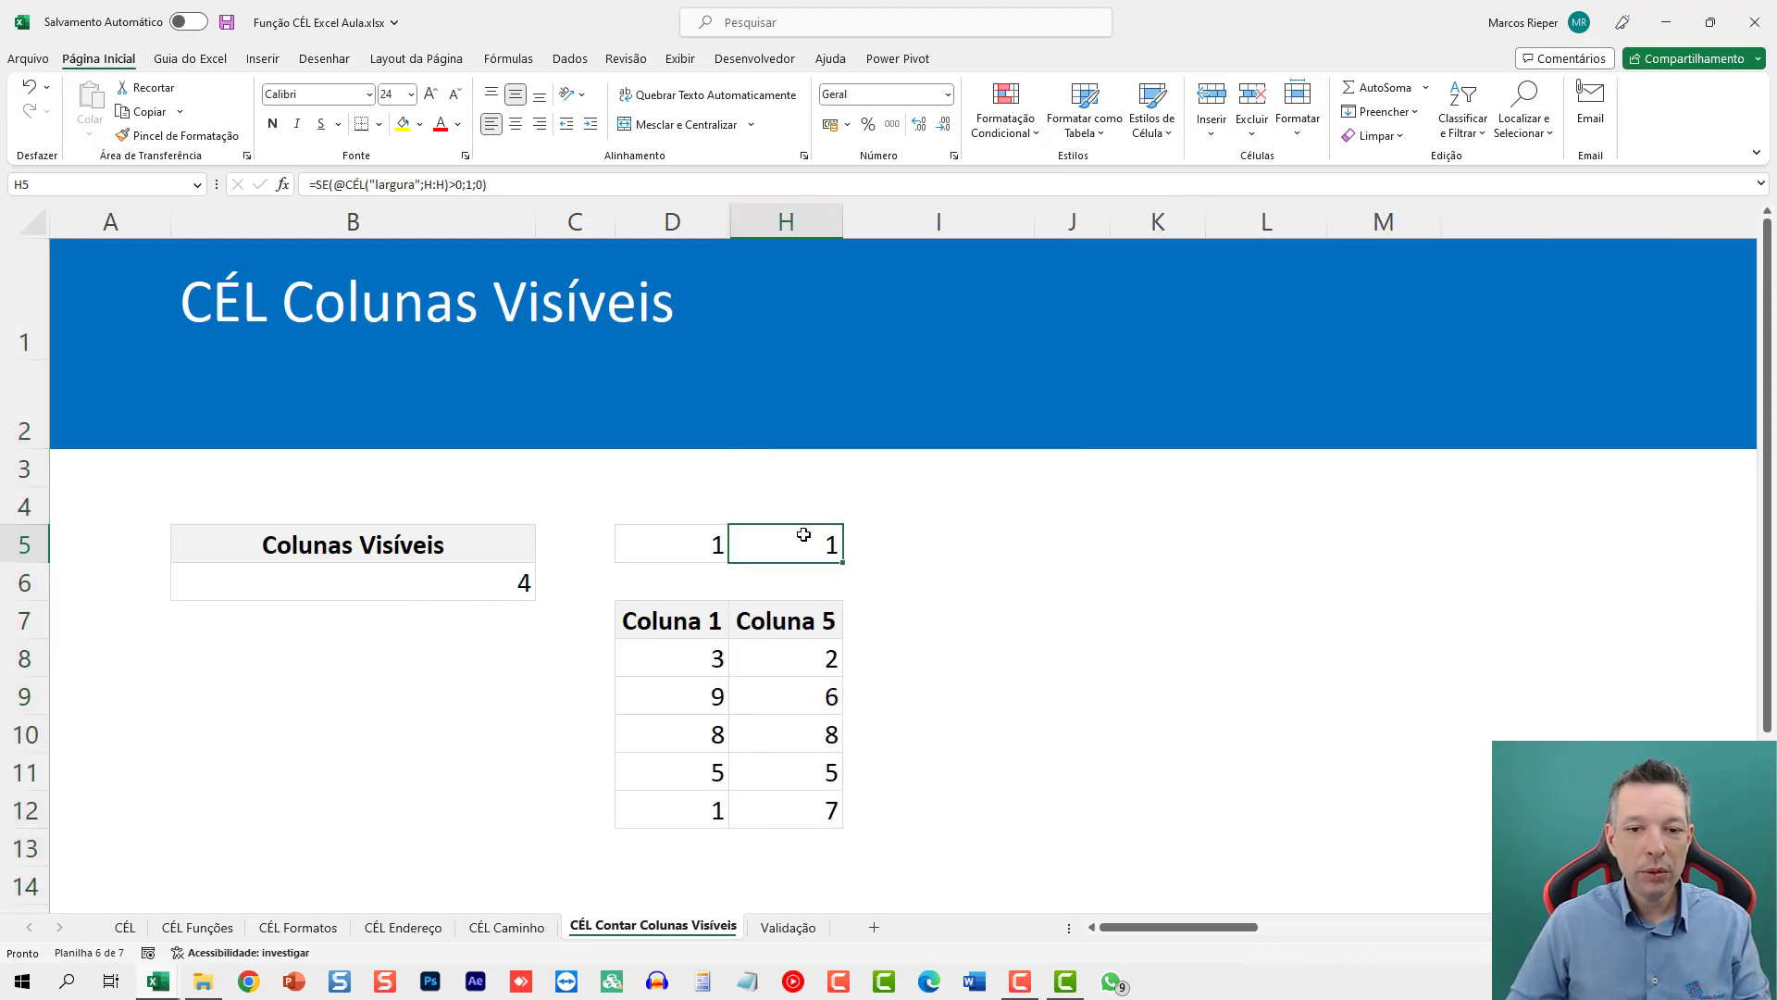
{"action": "key", "text": "F9"}
Step: Hide the remaining data columns D and H and recalculate the visible-column count
{"action": "left_click_drag", "start_coordinate": [672, 222], "coordinate": [782, 223]}
{"action": "right_click", "coordinate": [782, 222]}
{"action": "left_click", "coordinate": [869, 537]}
{"action": "key", "text": "F9"}
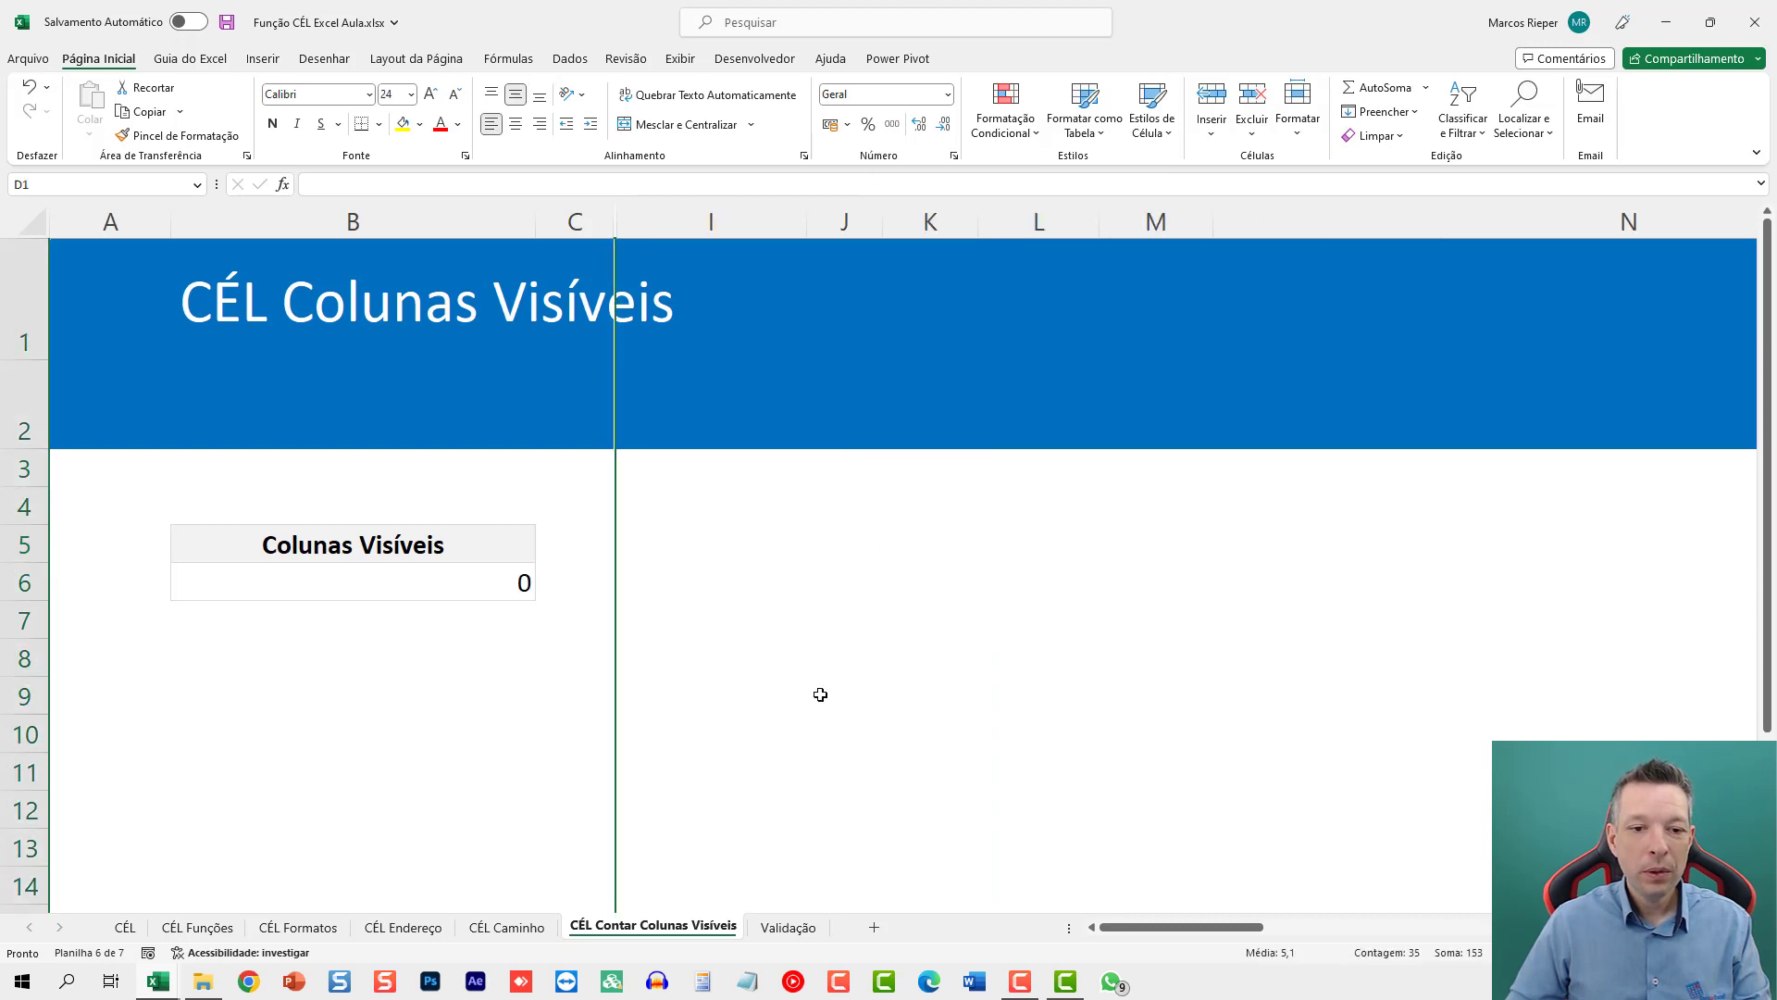
Step: Undo the three column hidings so all data columns D:H are shown
{"action": "key", "text": "ctrl+z"}
{"action": "key", "text": "ctrl+z"}
{"action": "key", "text": "ctrl+z"}
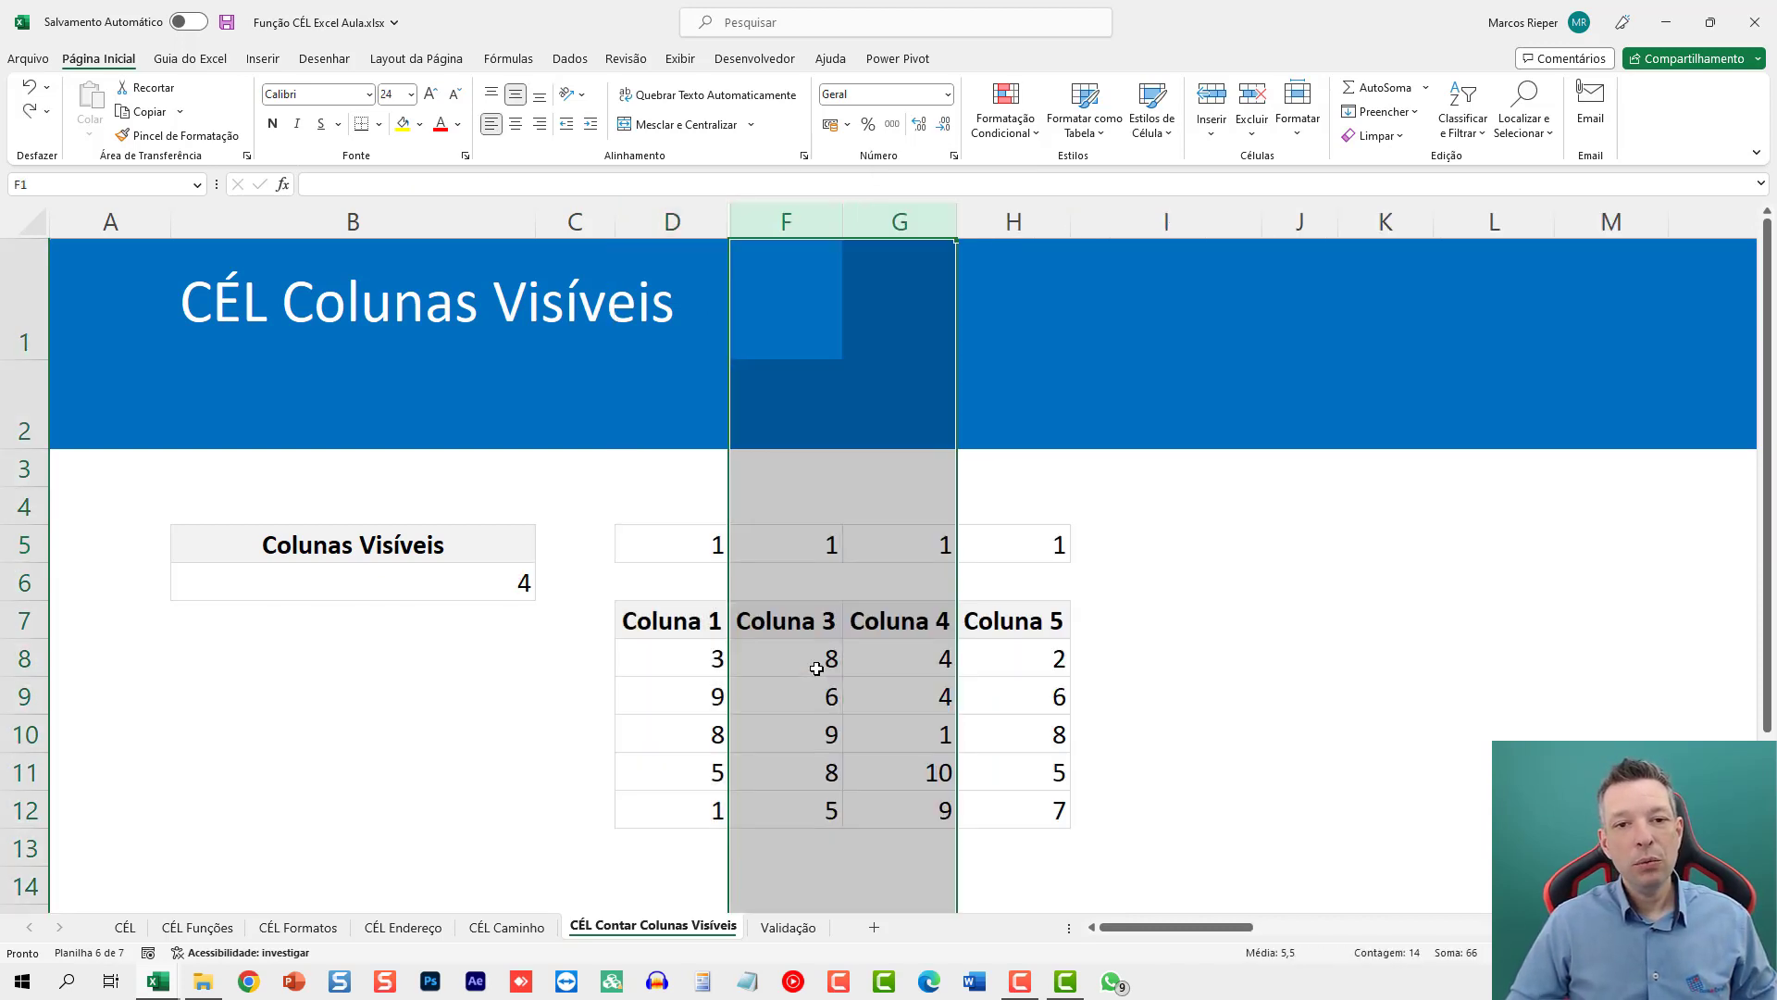
Step: Examine the @ before CÉL in the F5 formula and leave the cell without editing it
{"action": "left_click", "coordinate": [880, 534]}
{"action": "double_click", "coordinate": [884, 537]}
{"action": "left_click", "coordinate": [914, 544]}
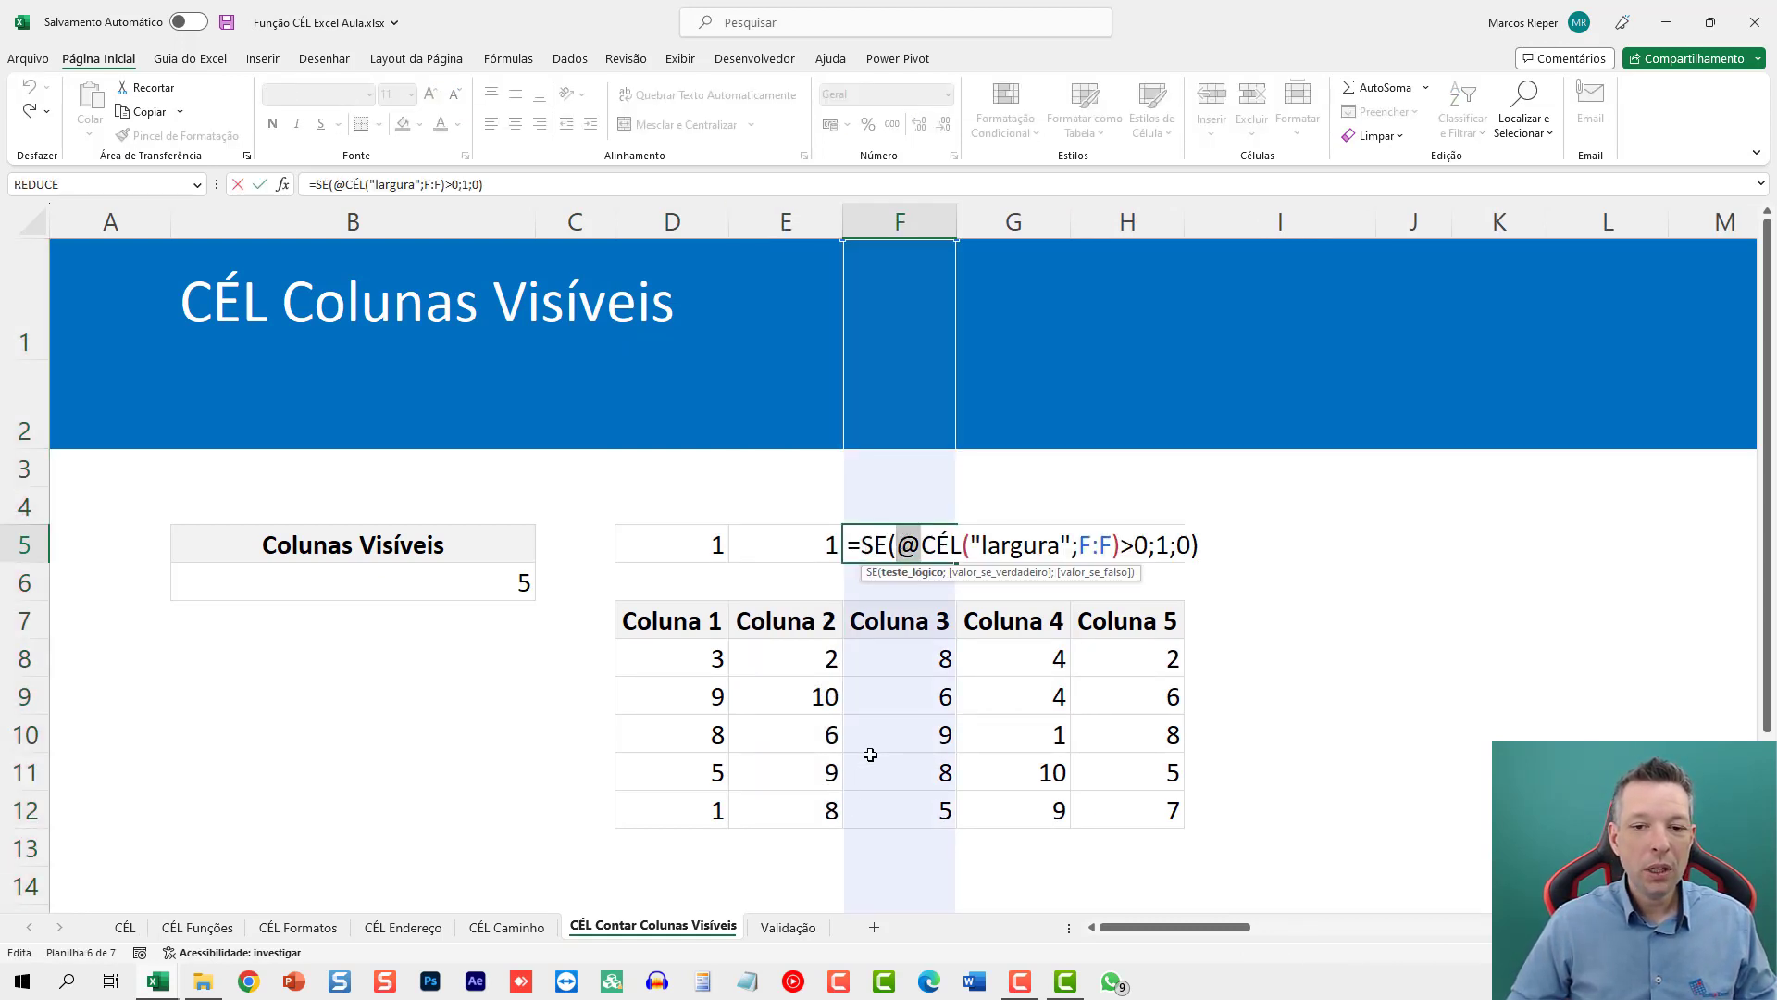
{"action": "key", "text": "Escape"}
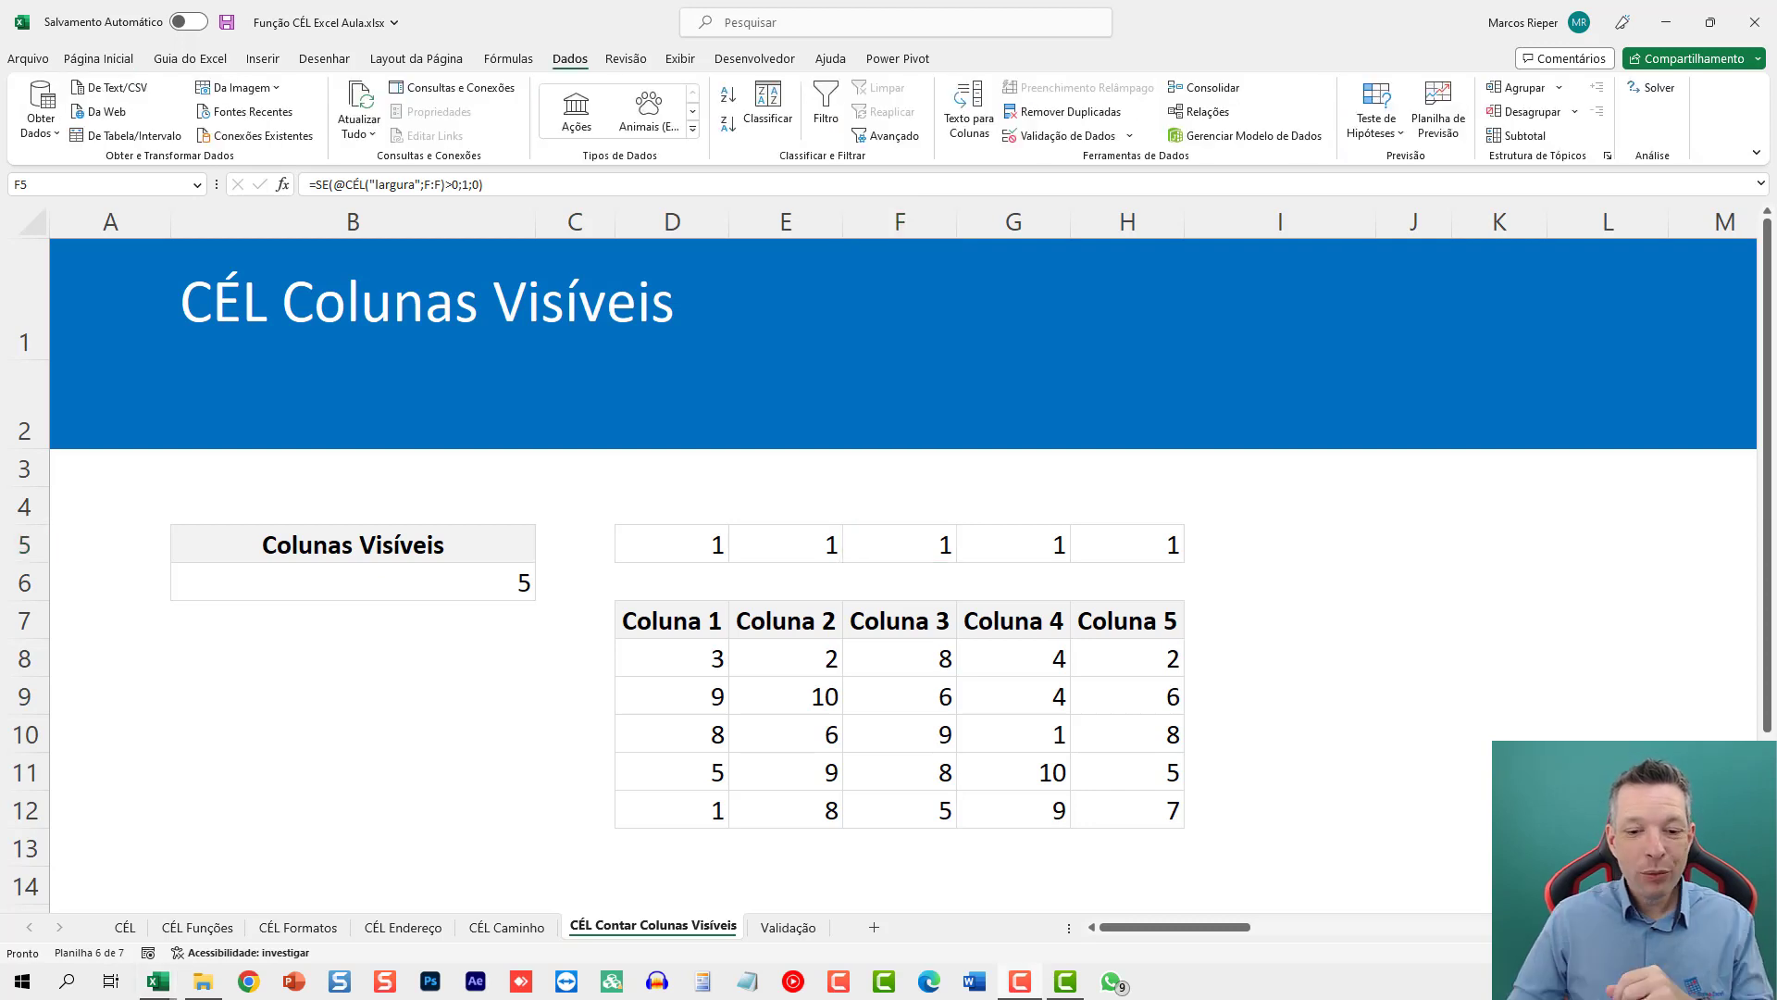
Step: Open the Validação sheet and review the UF and Cidade columns of the city table and the entry table's next row
{"action": "left_click", "coordinate": [792, 929]}
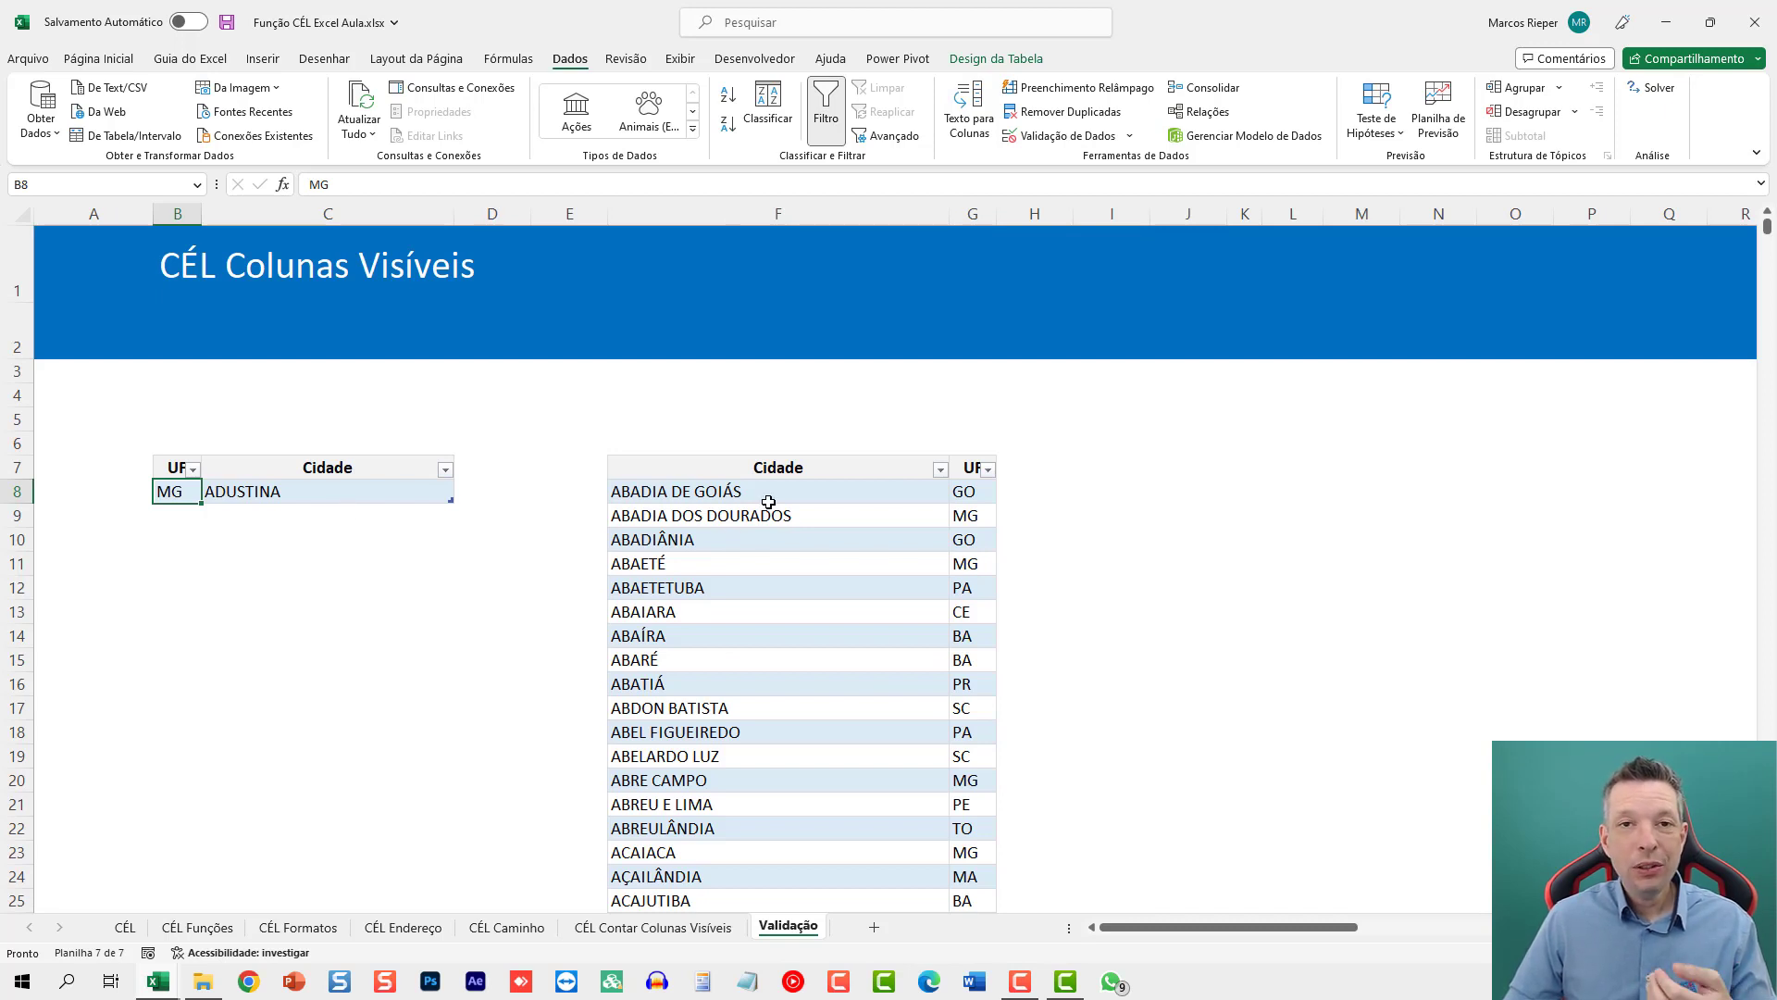
{"action": "left_click_drag", "start_coordinate": [965, 493], "coordinate": [968, 820]}
{"action": "left_click_drag", "start_coordinate": [732, 500], "coordinate": [715, 663]}
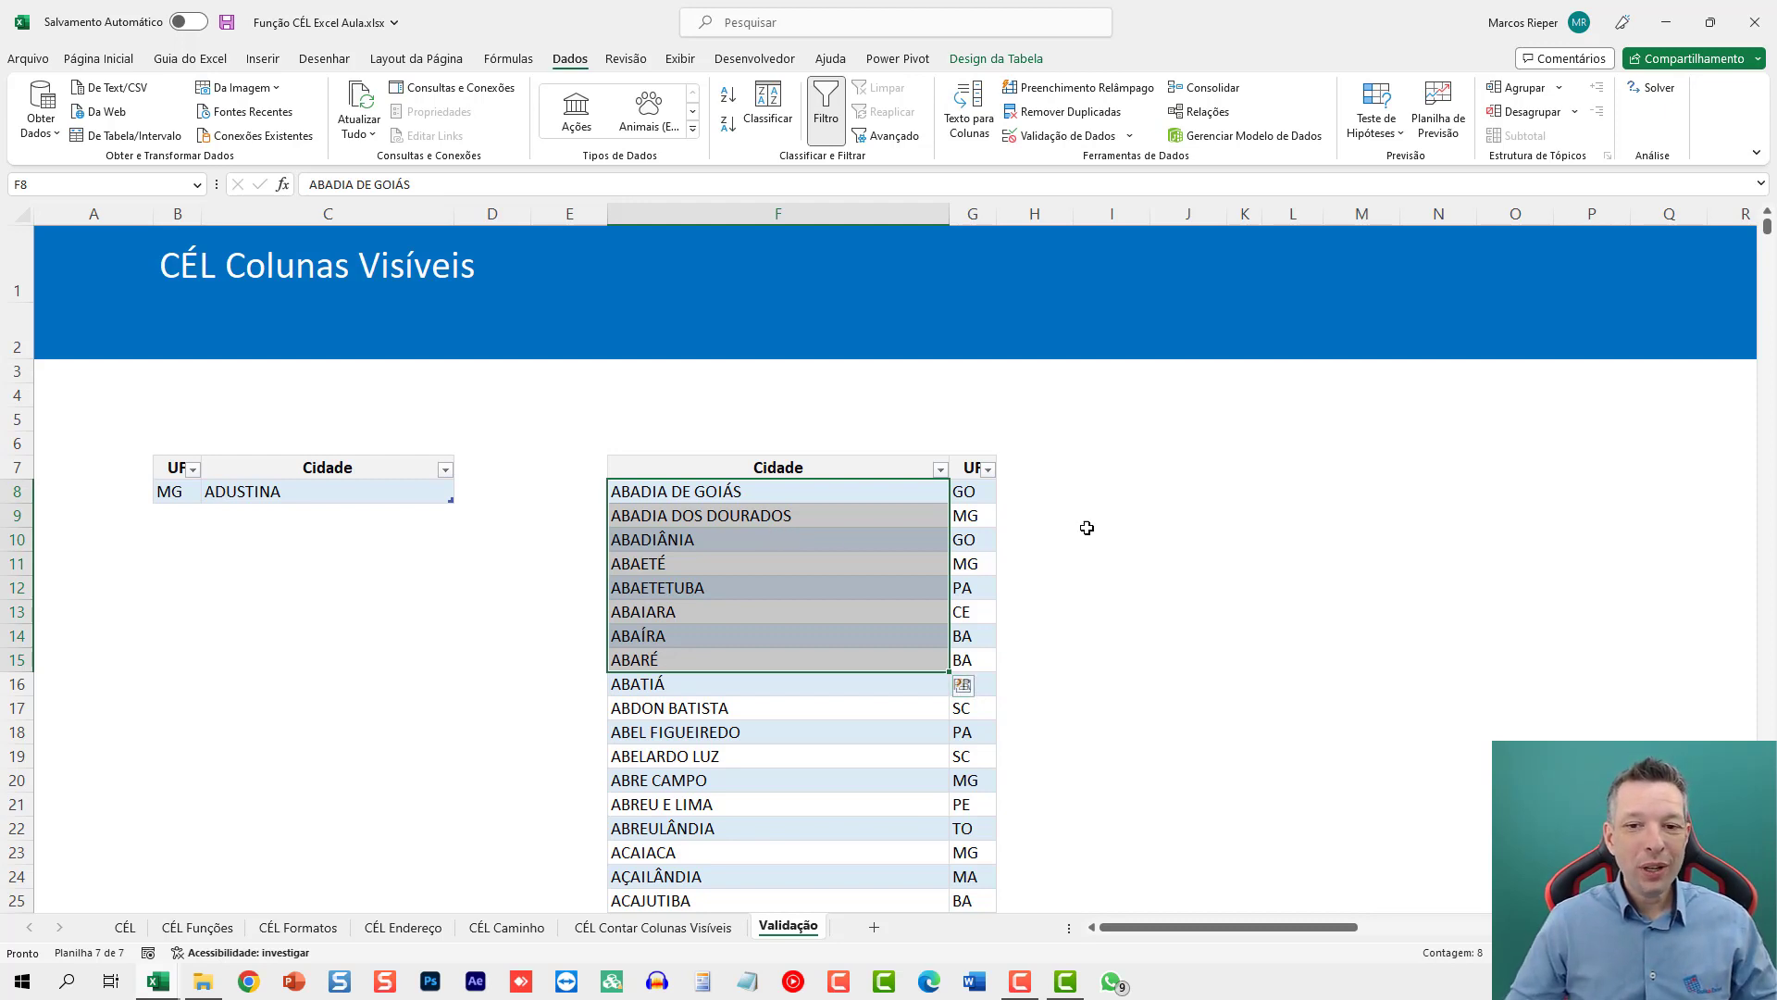
{"action": "left_click", "coordinate": [1137, 470]}
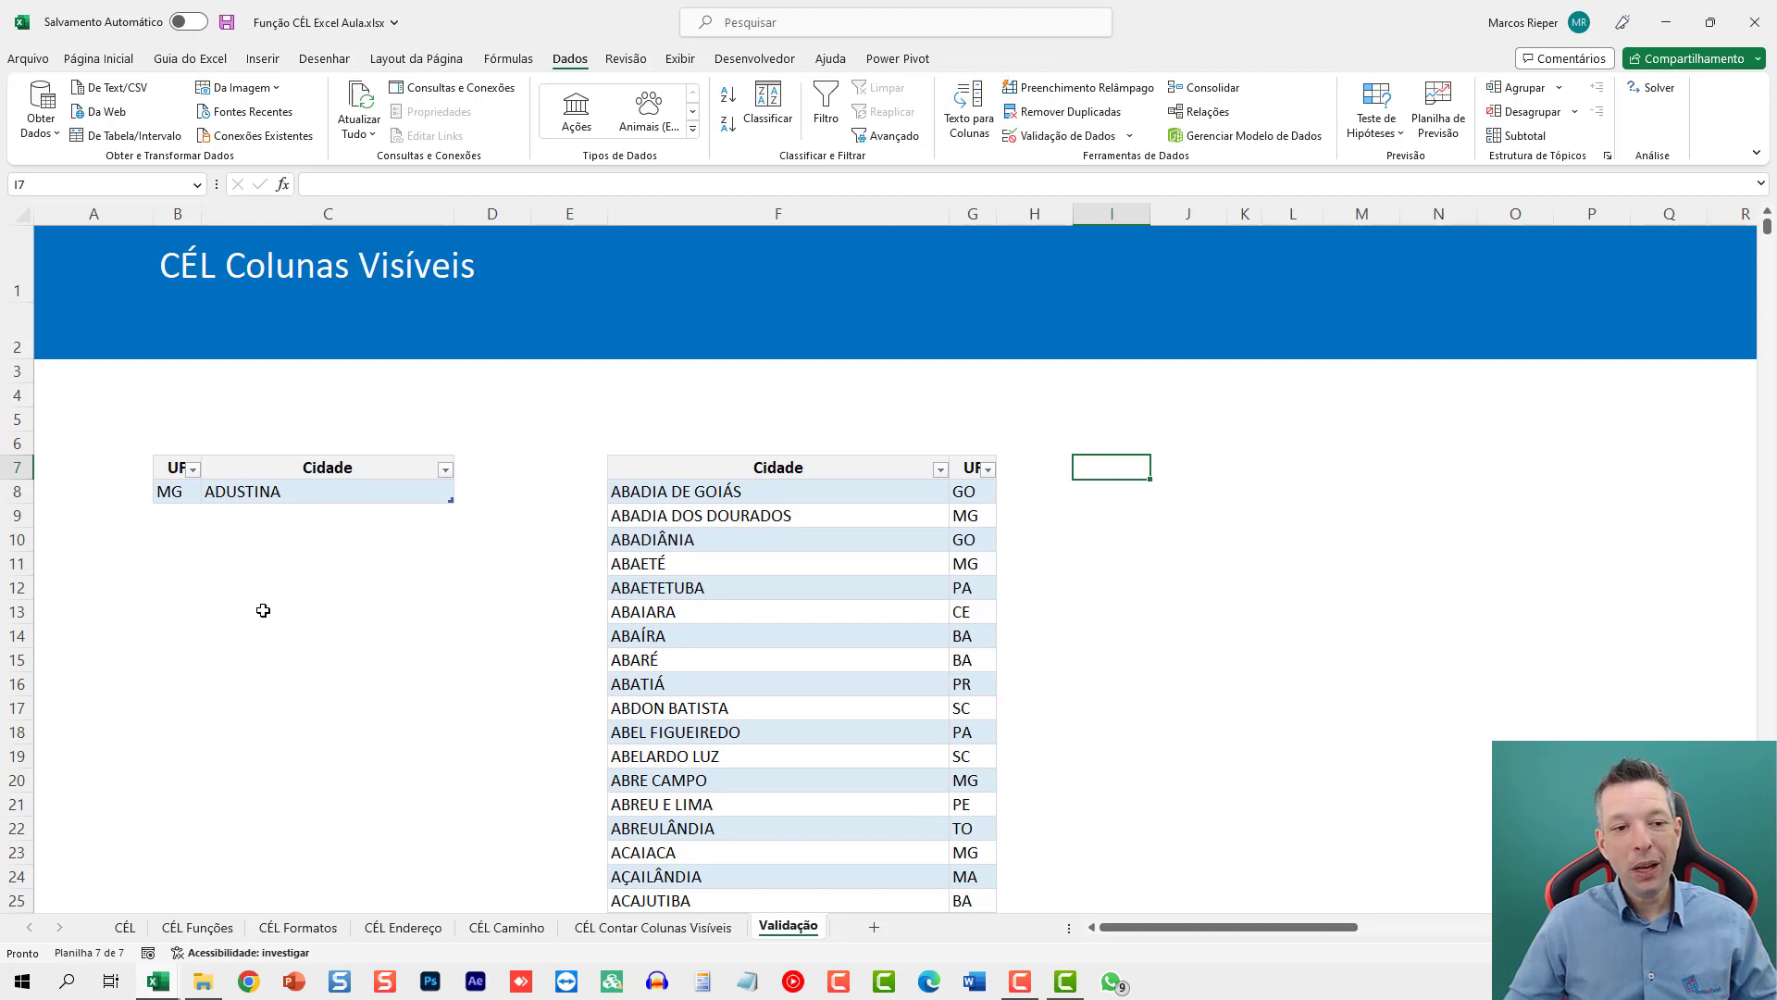
{"action": "left_click", "coordinate": [175, 526]}
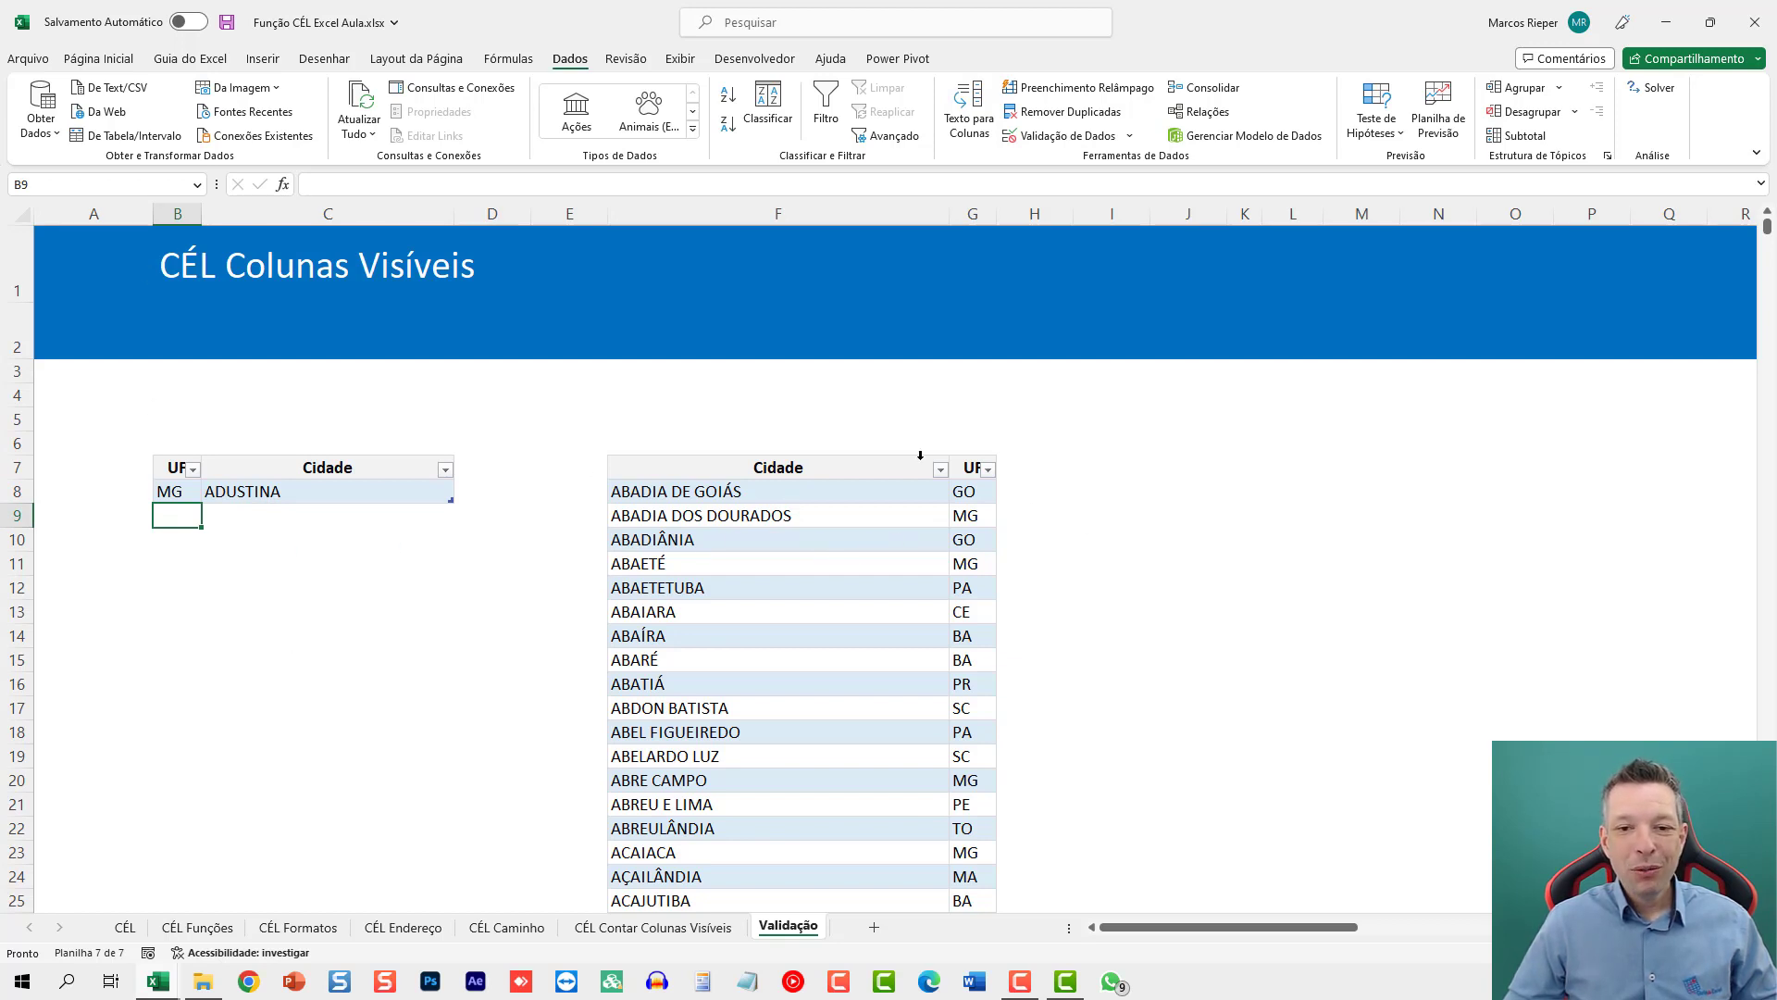
Step: Enter =CLASSIFICAR(ÚNICO(Tabela3[UF])) in J7 to list the unique UF codes in sorted order
{"action": "left_click", "coordinate": [1190, 464]}
{"action": "type", "text": "="}
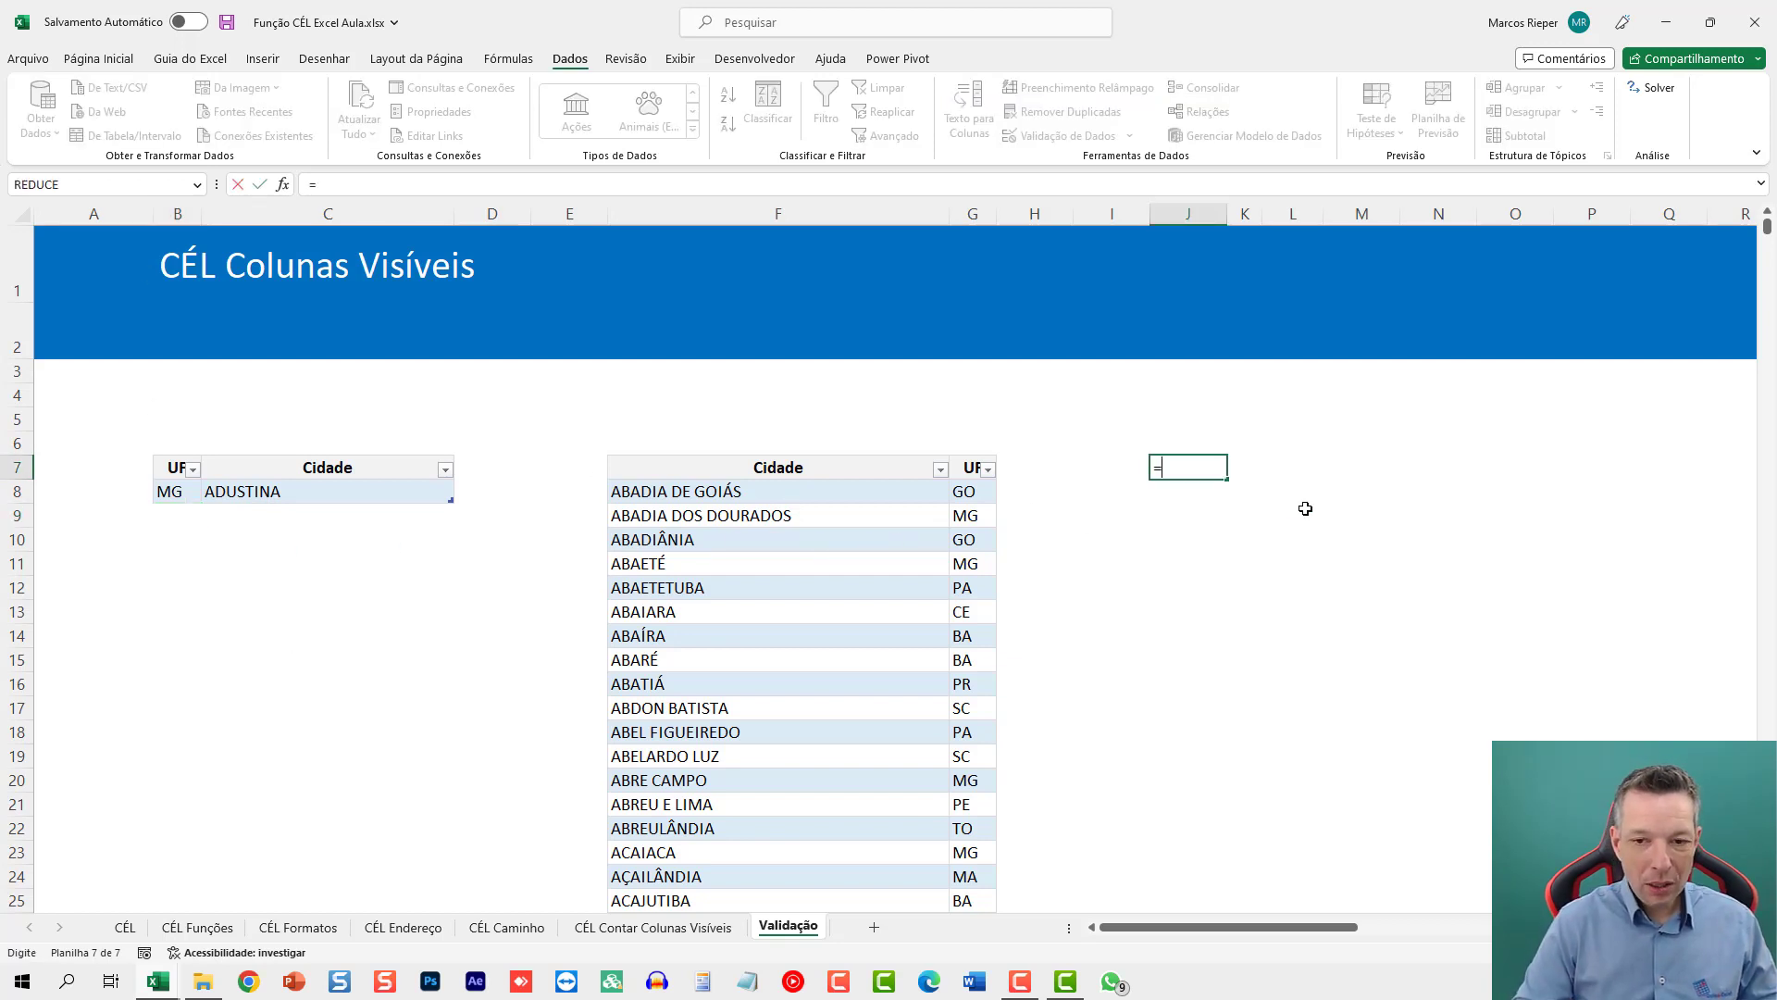
{"action": "type", "text": "CLASSIFICAR(ÚNICO"}
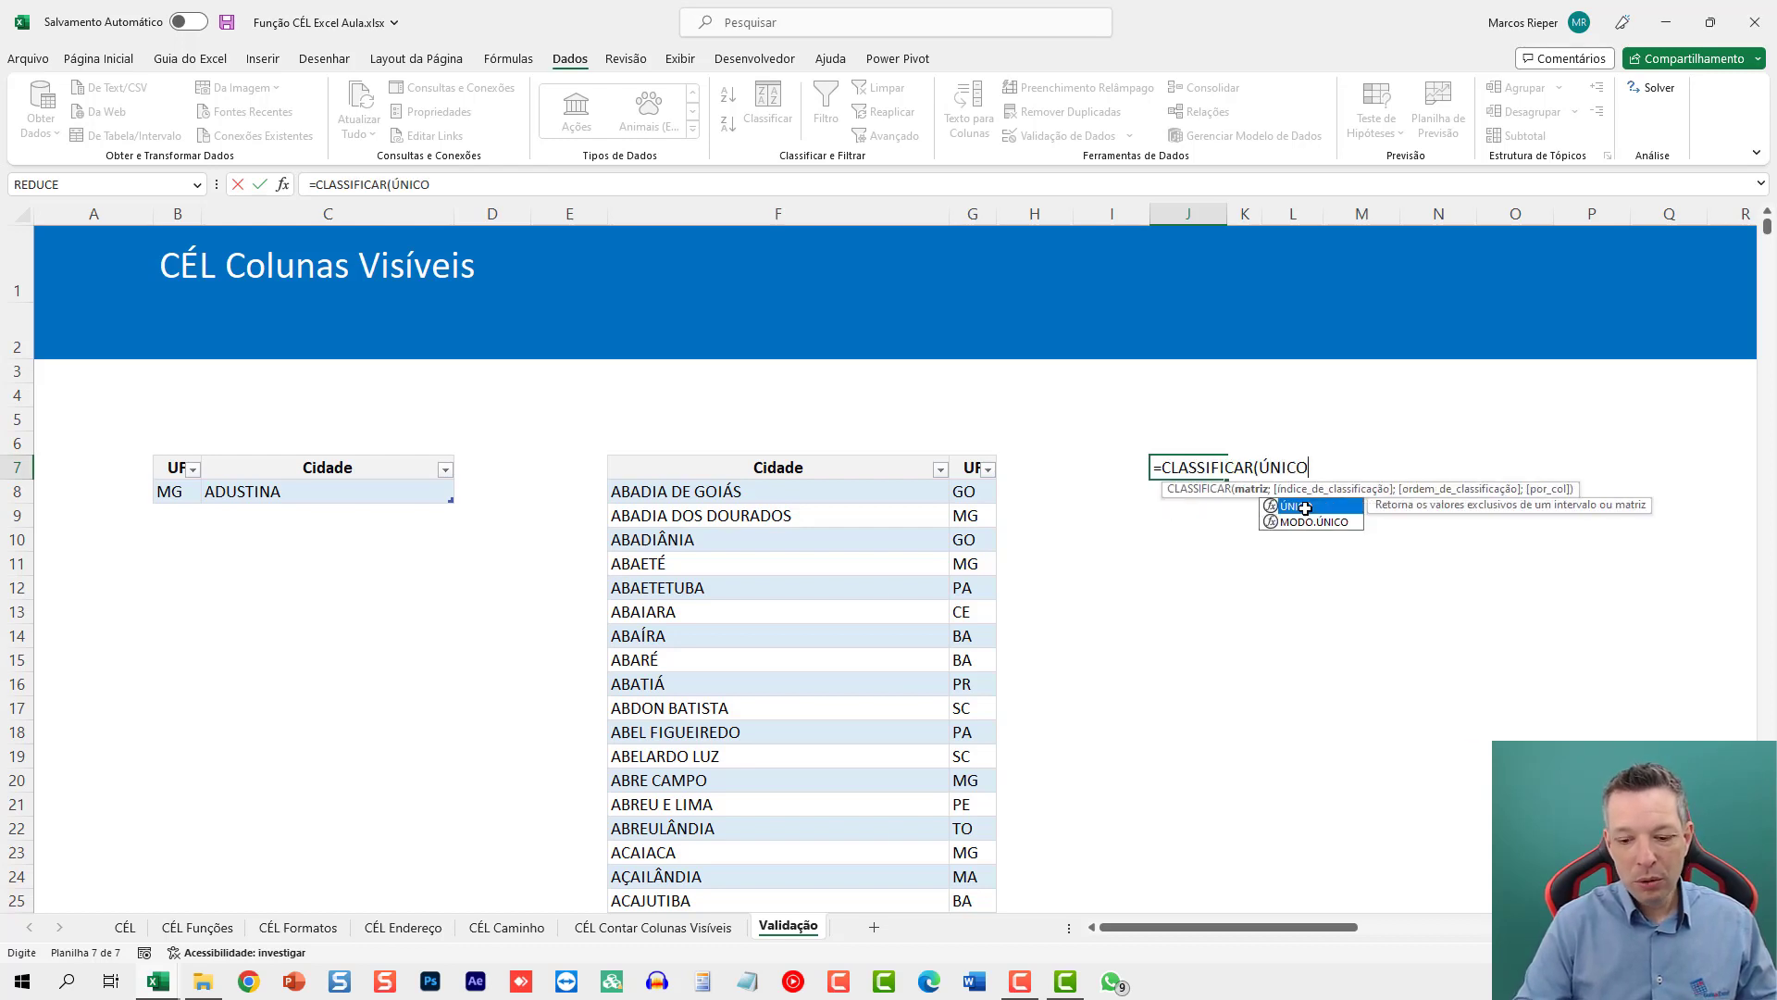
{"action": "double_click", "coordinate": [1306, 507]}
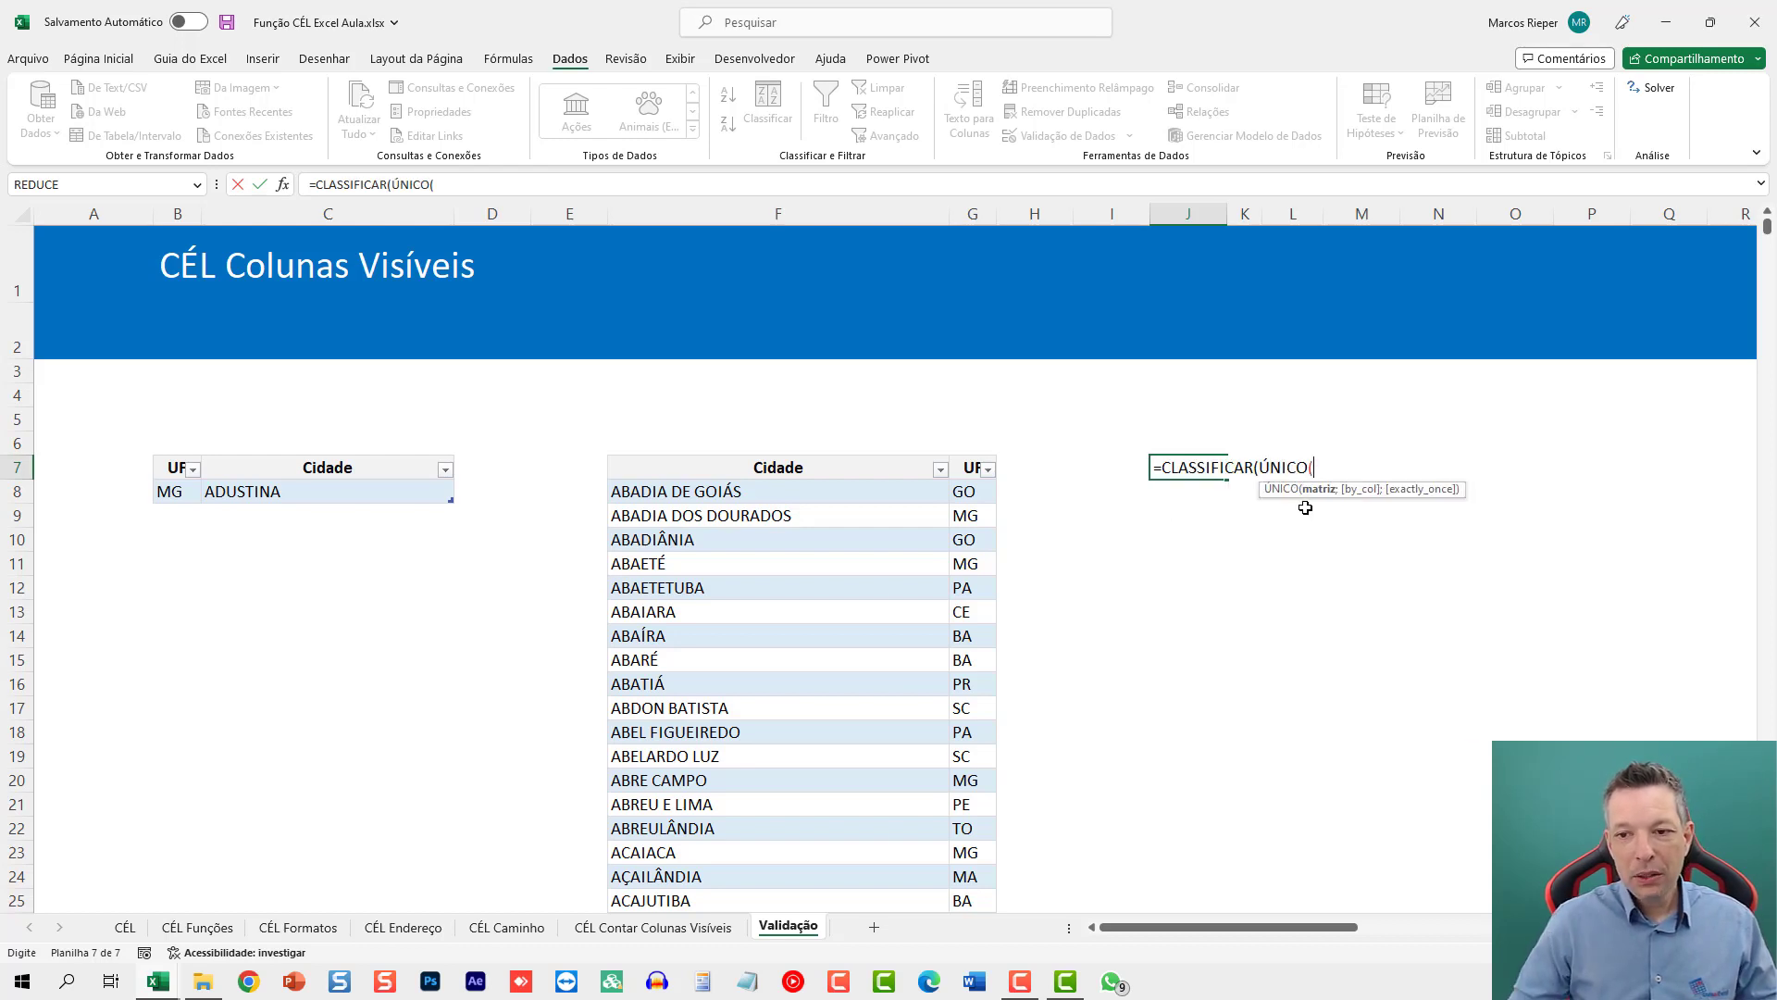
{"action": "left_click", "coordinate": [969, 494]}
{"action": "key", "text": "ctrl+shift+Down"}
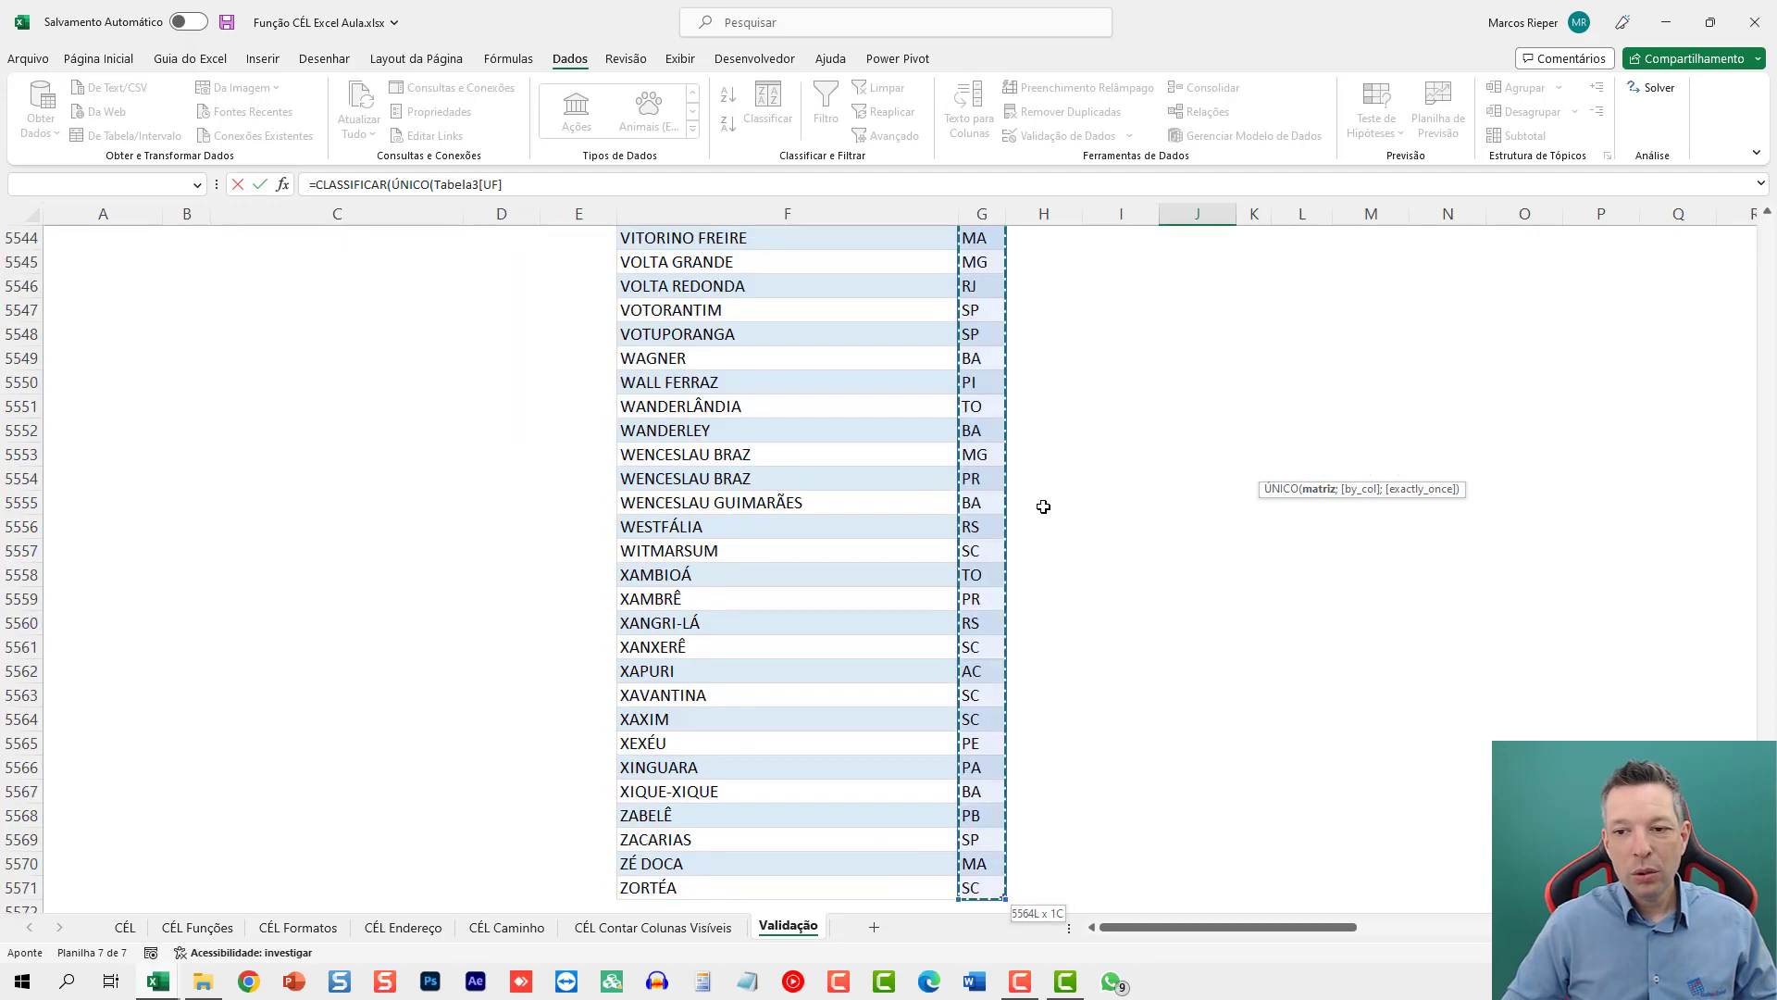
{"action": "key", "text": "Return"}
{"action": "key", "text": "s"}
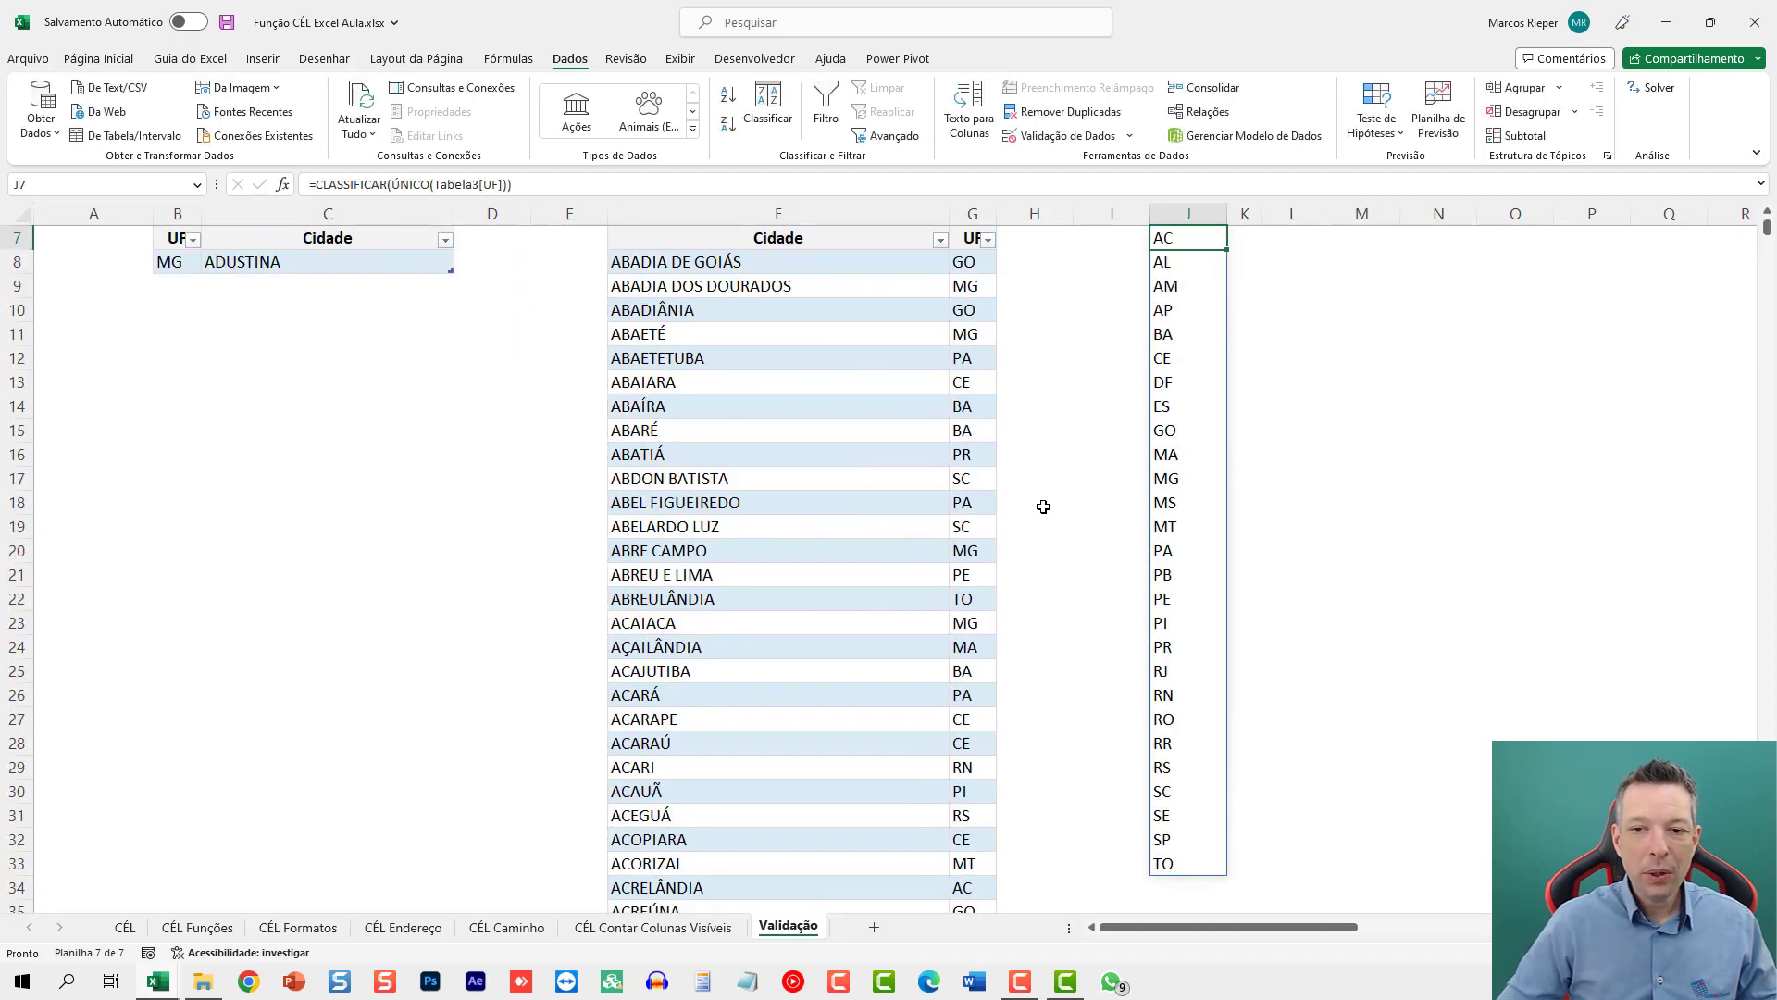
{"action": "scroll", "coordinate": [1287, 567], "scroll_direction": "up", "scroll_amount": 1}
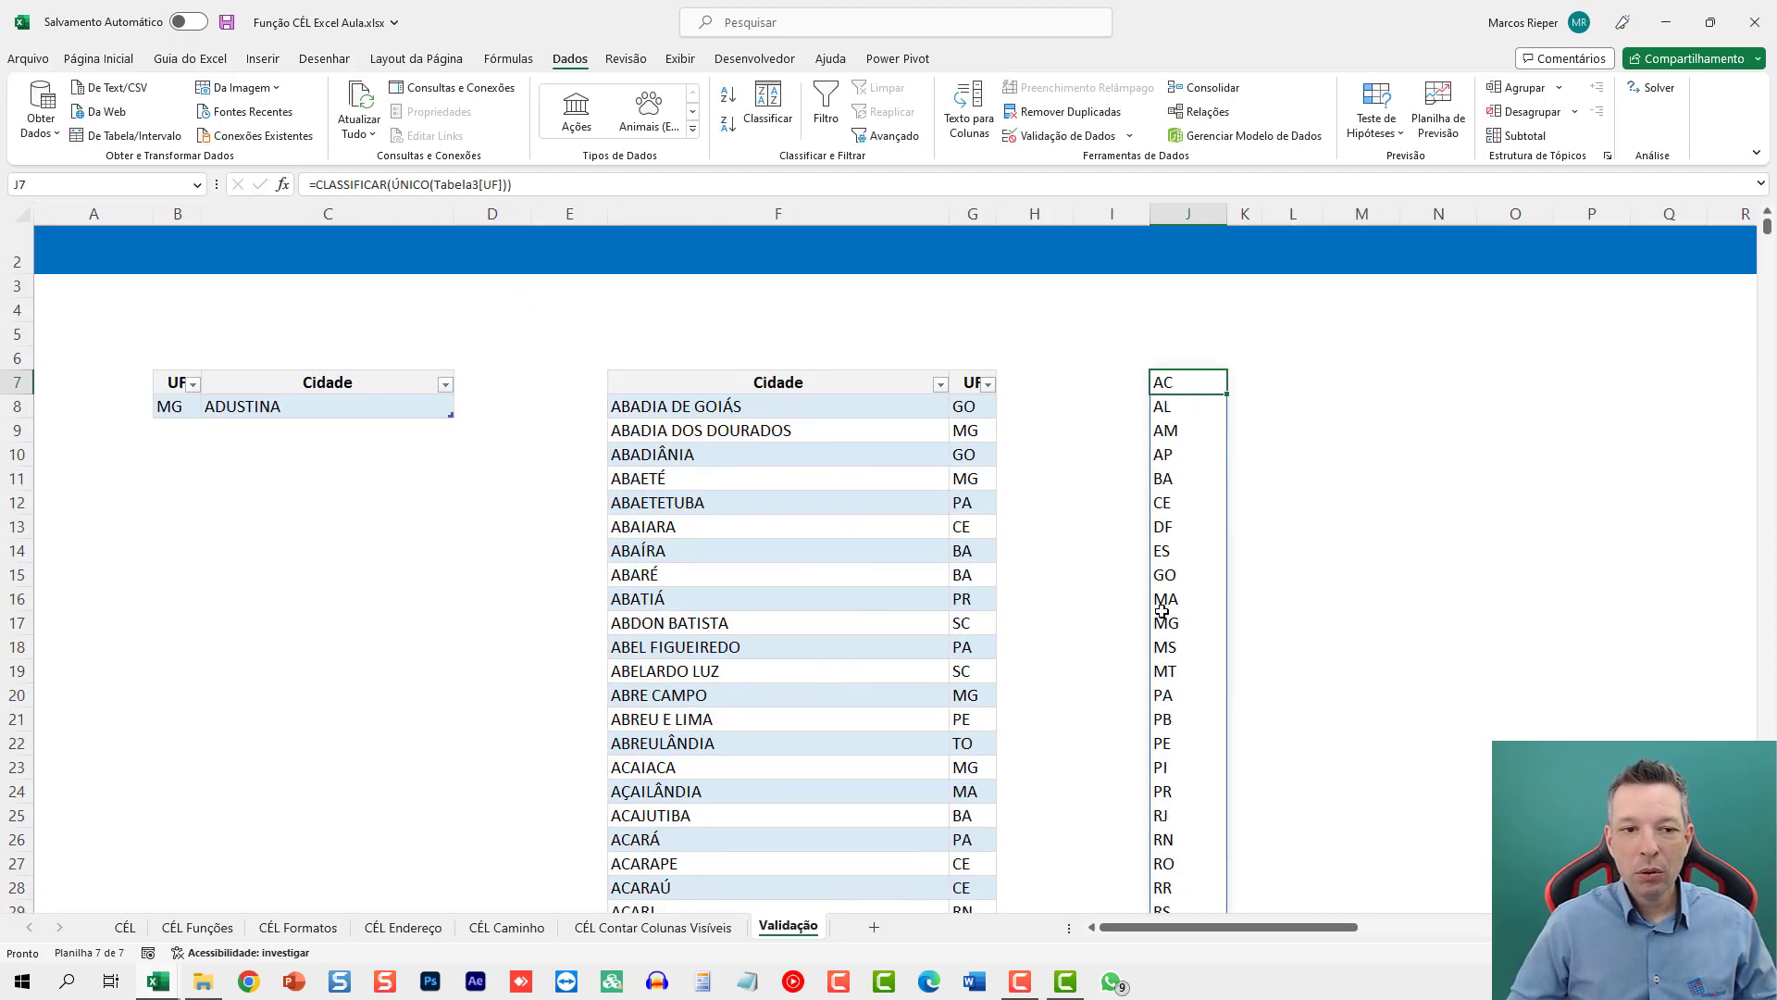
{"action": "scroll", "coordinate": [754, 615], "scroll_direction": "down", "scroll_amount": 2}
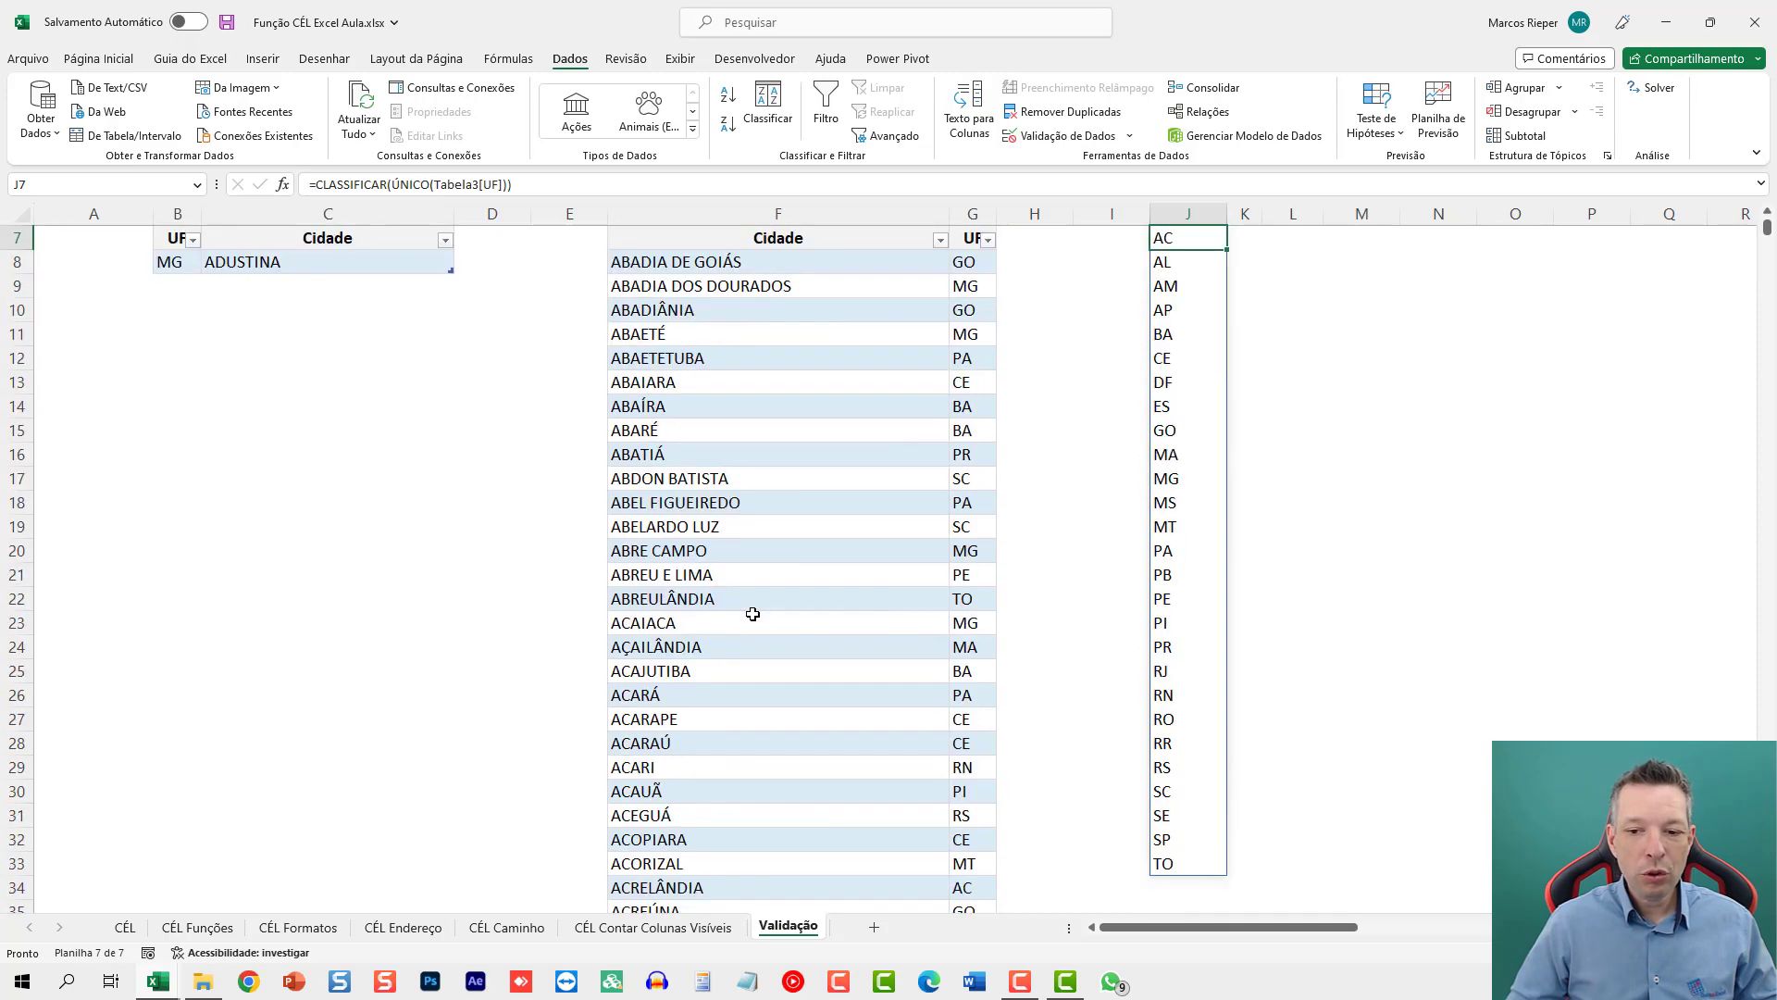
Step: Apply data validation to B8:B16 that allows a Lista with the source =$J$7#
{"action": "scroll", "coordinate": [753, 614], "scroll_direction": "up", "scroll_amount": 3}
{"action": "left_click", "coordinate": [182, 493]}
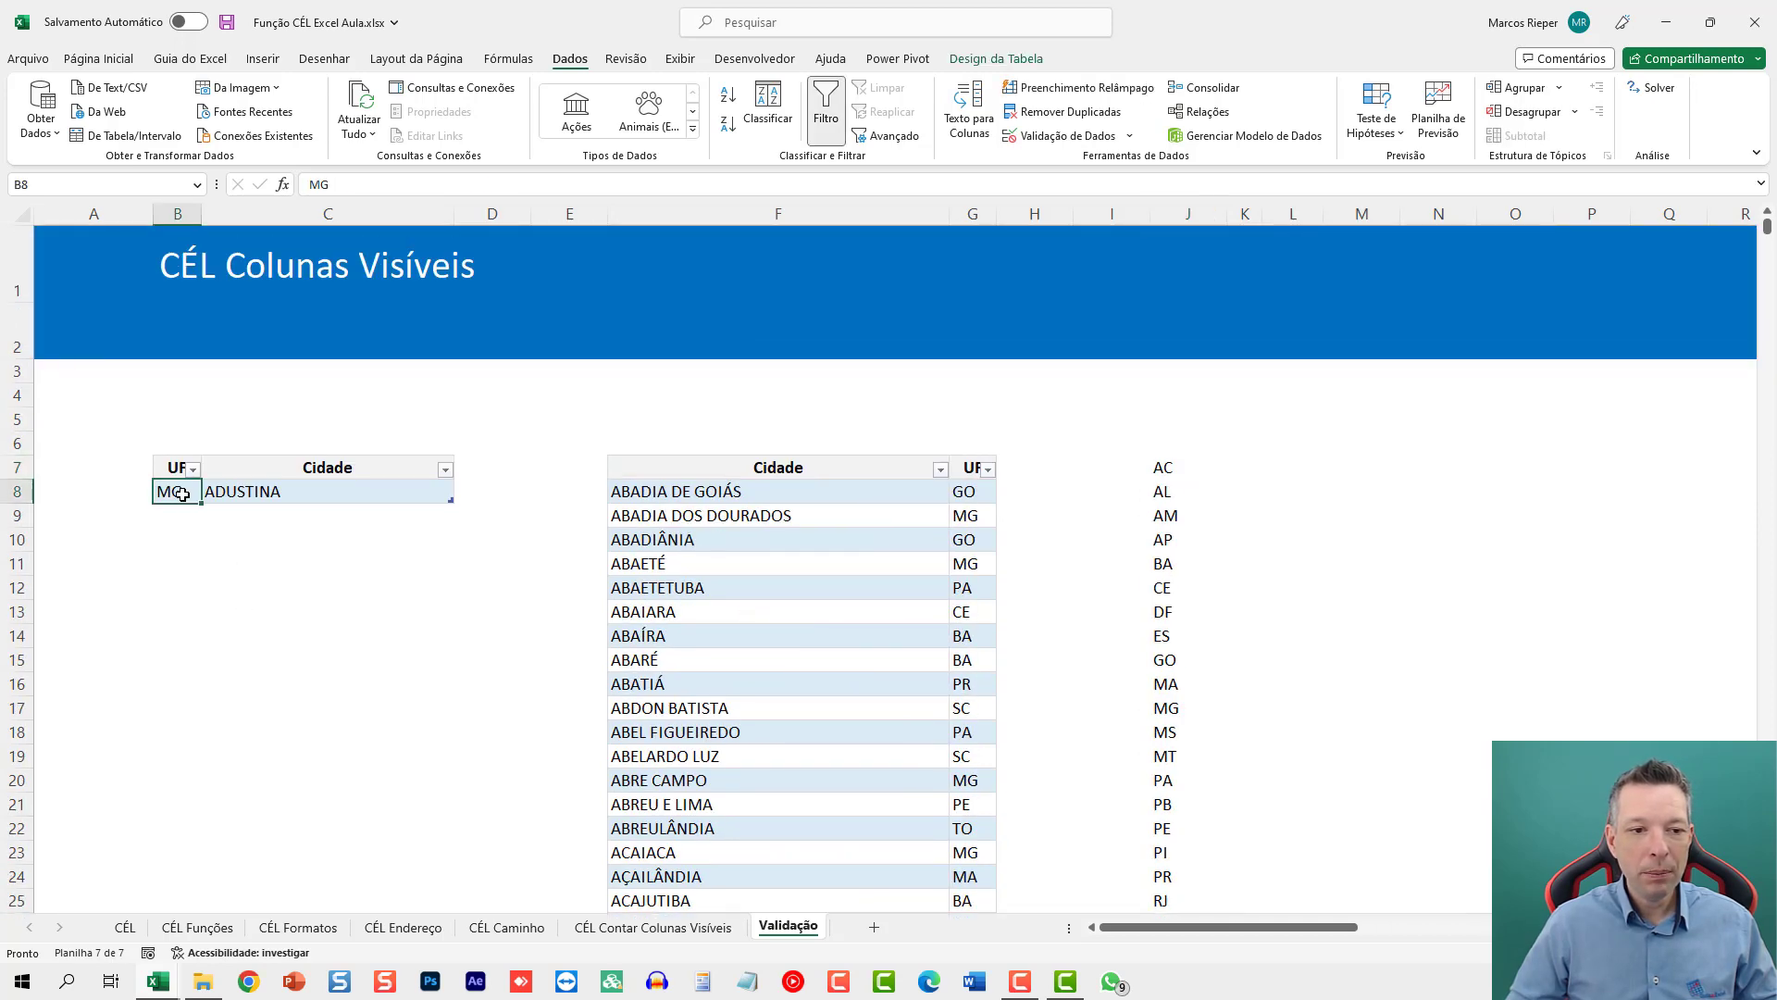
{"action": "left_click", "coordinate": [180, 686], "text": "shift"}
{"action": "left_click", "coordinate": [1069, 138]}
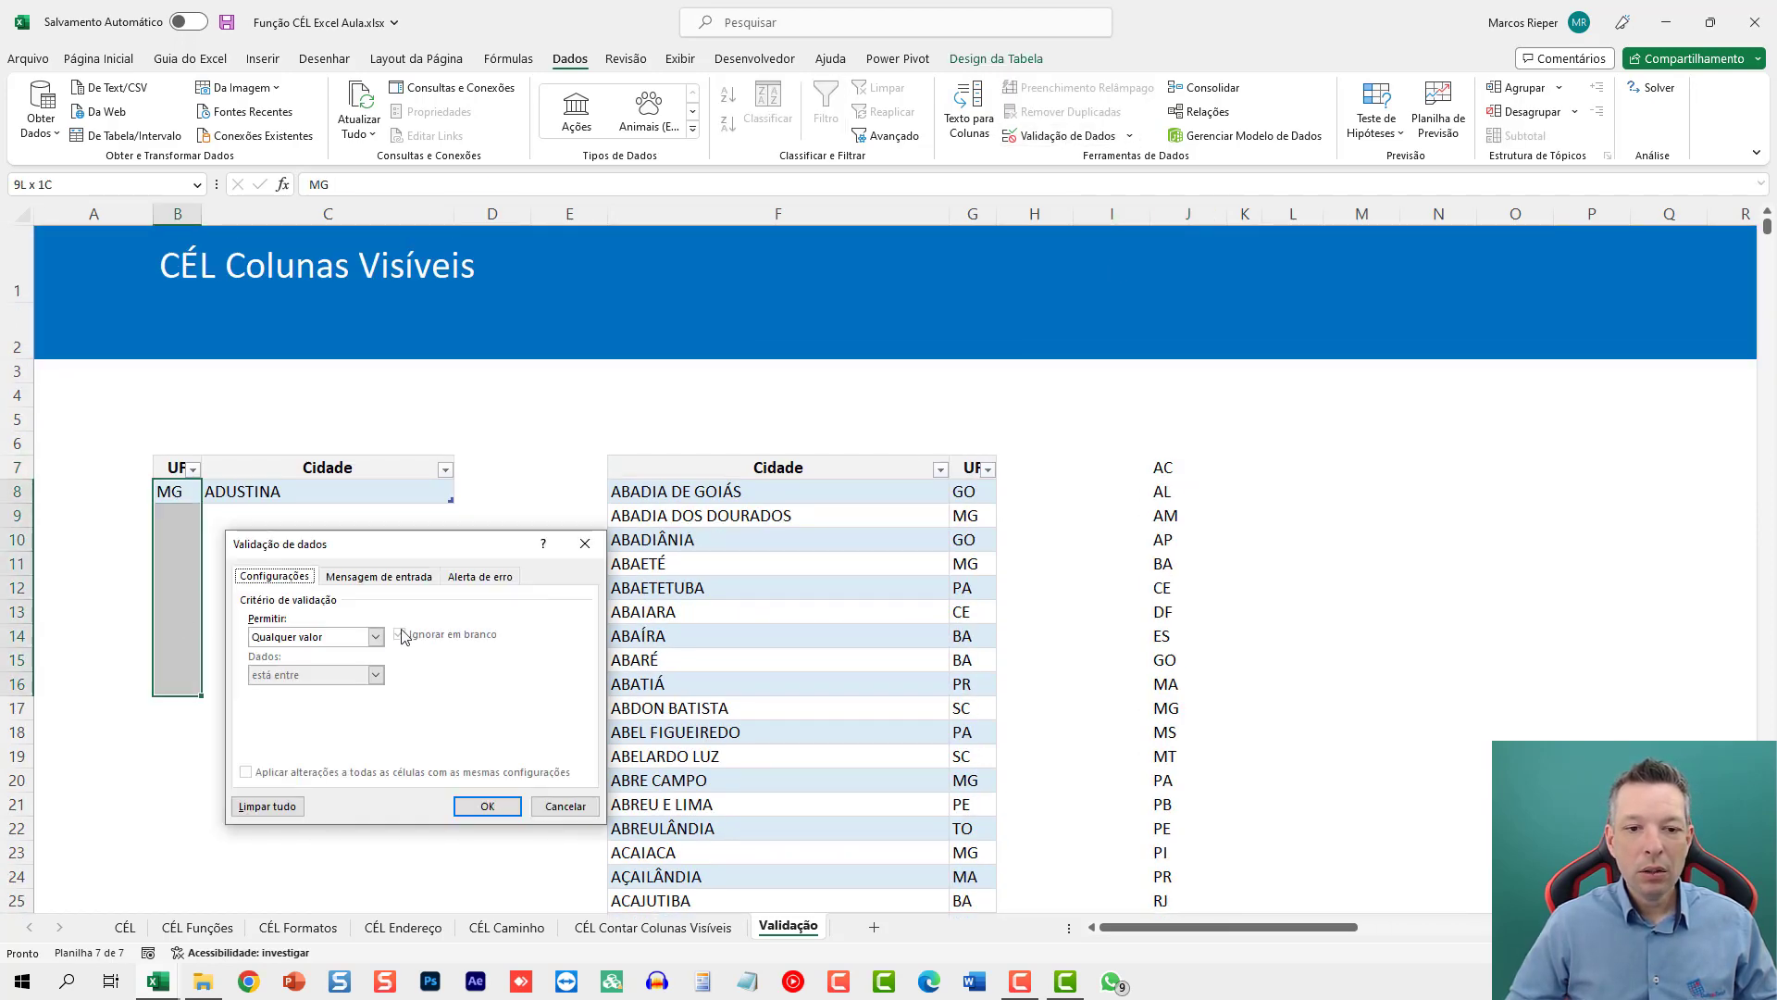
{"action": "left_click", "coordinate": [312, 638]}
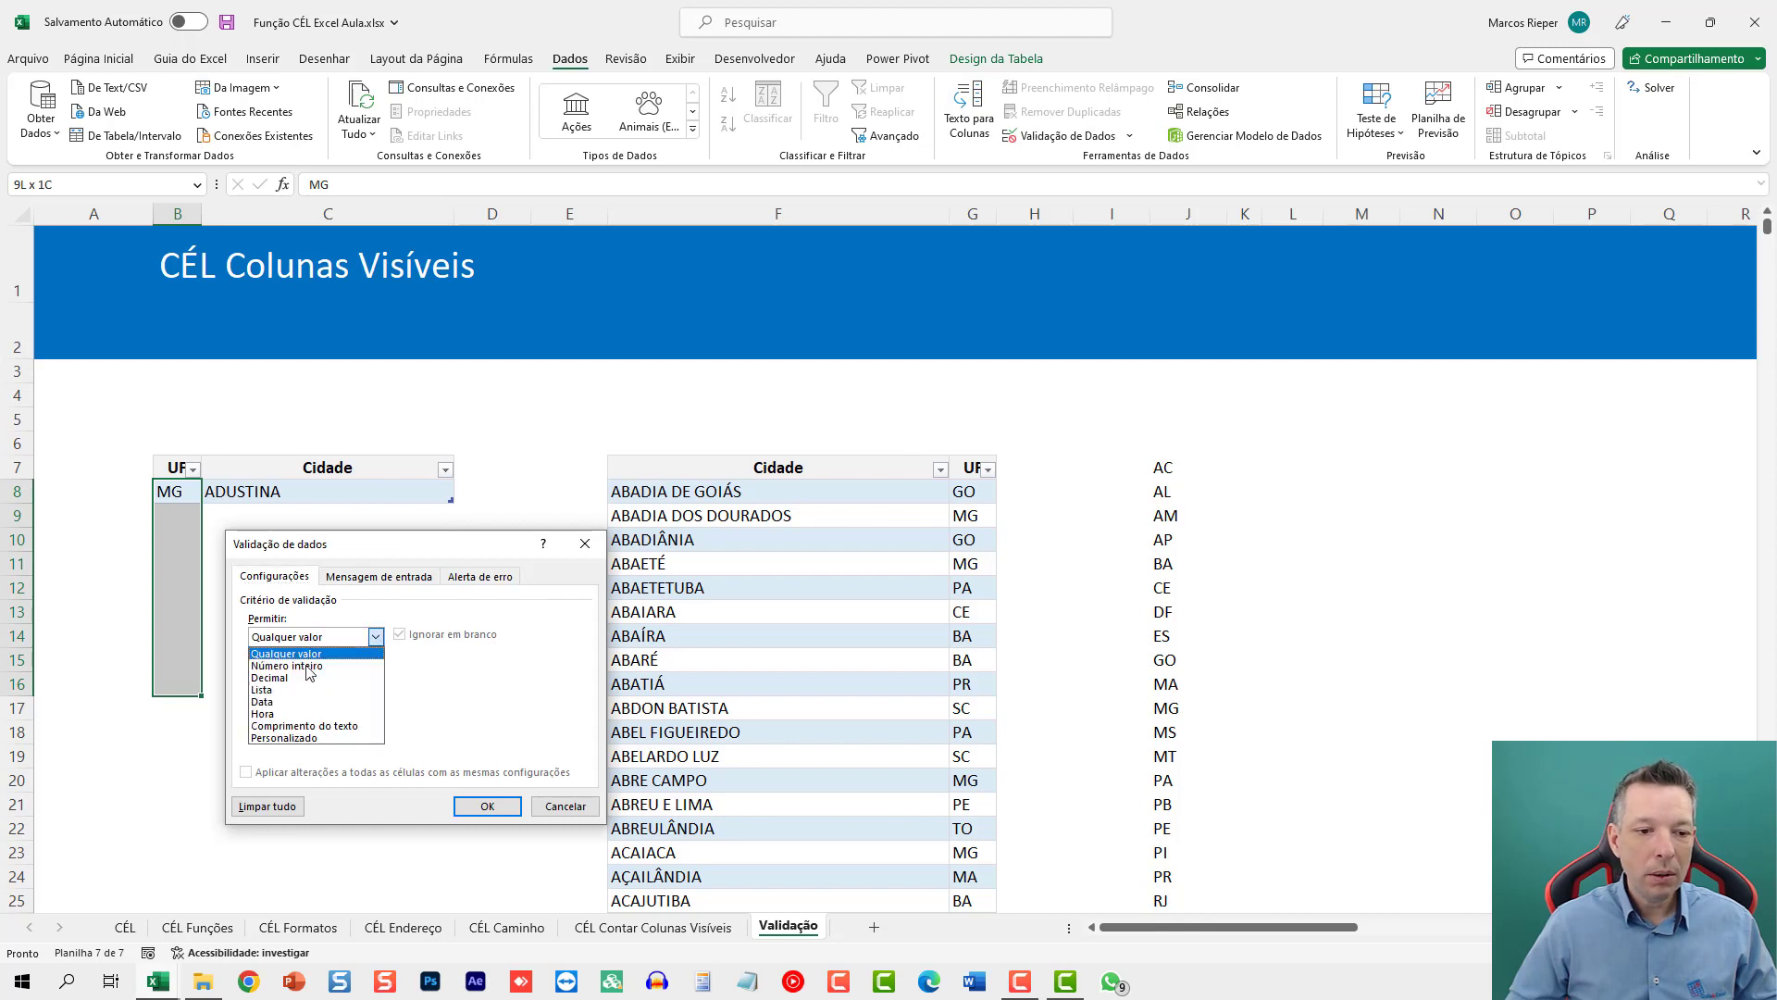
{"action": "left_click", "coordinate": [261, 690]}
{"action": "left_click", "coordinate": [500, 711]}
{"action": "left_click", "coordinate": [1169, 467]}
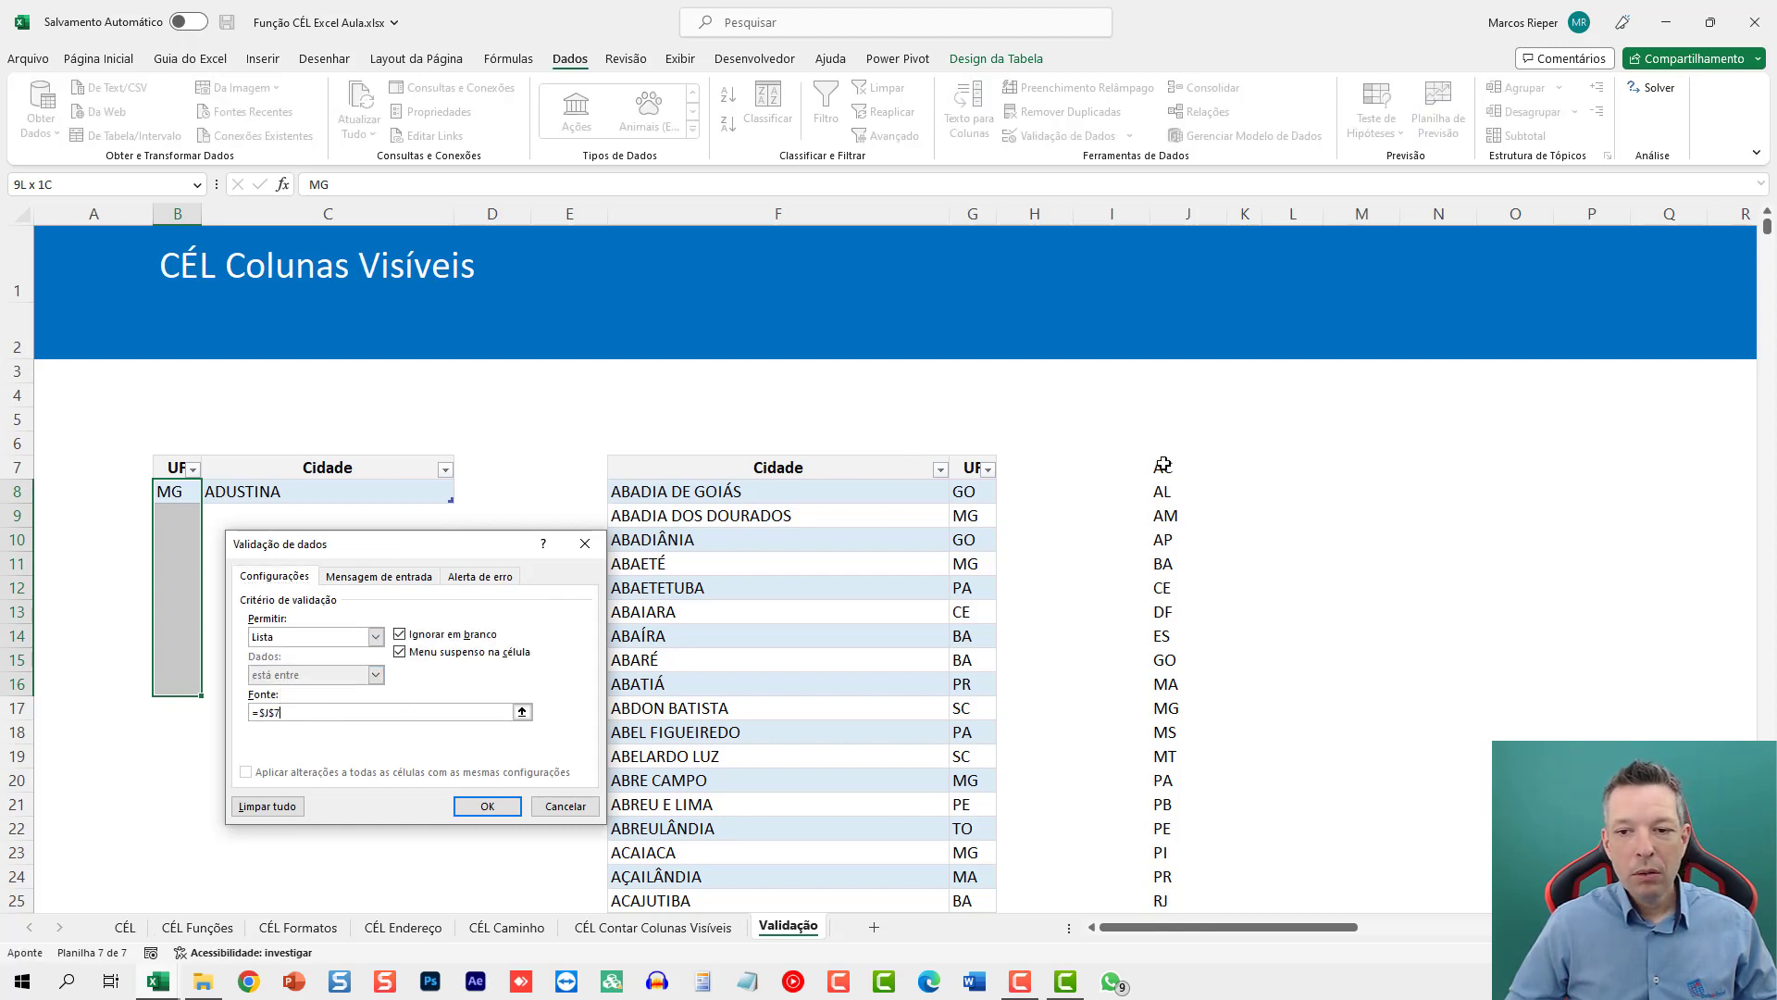
{"action": "type", "text": "#"}
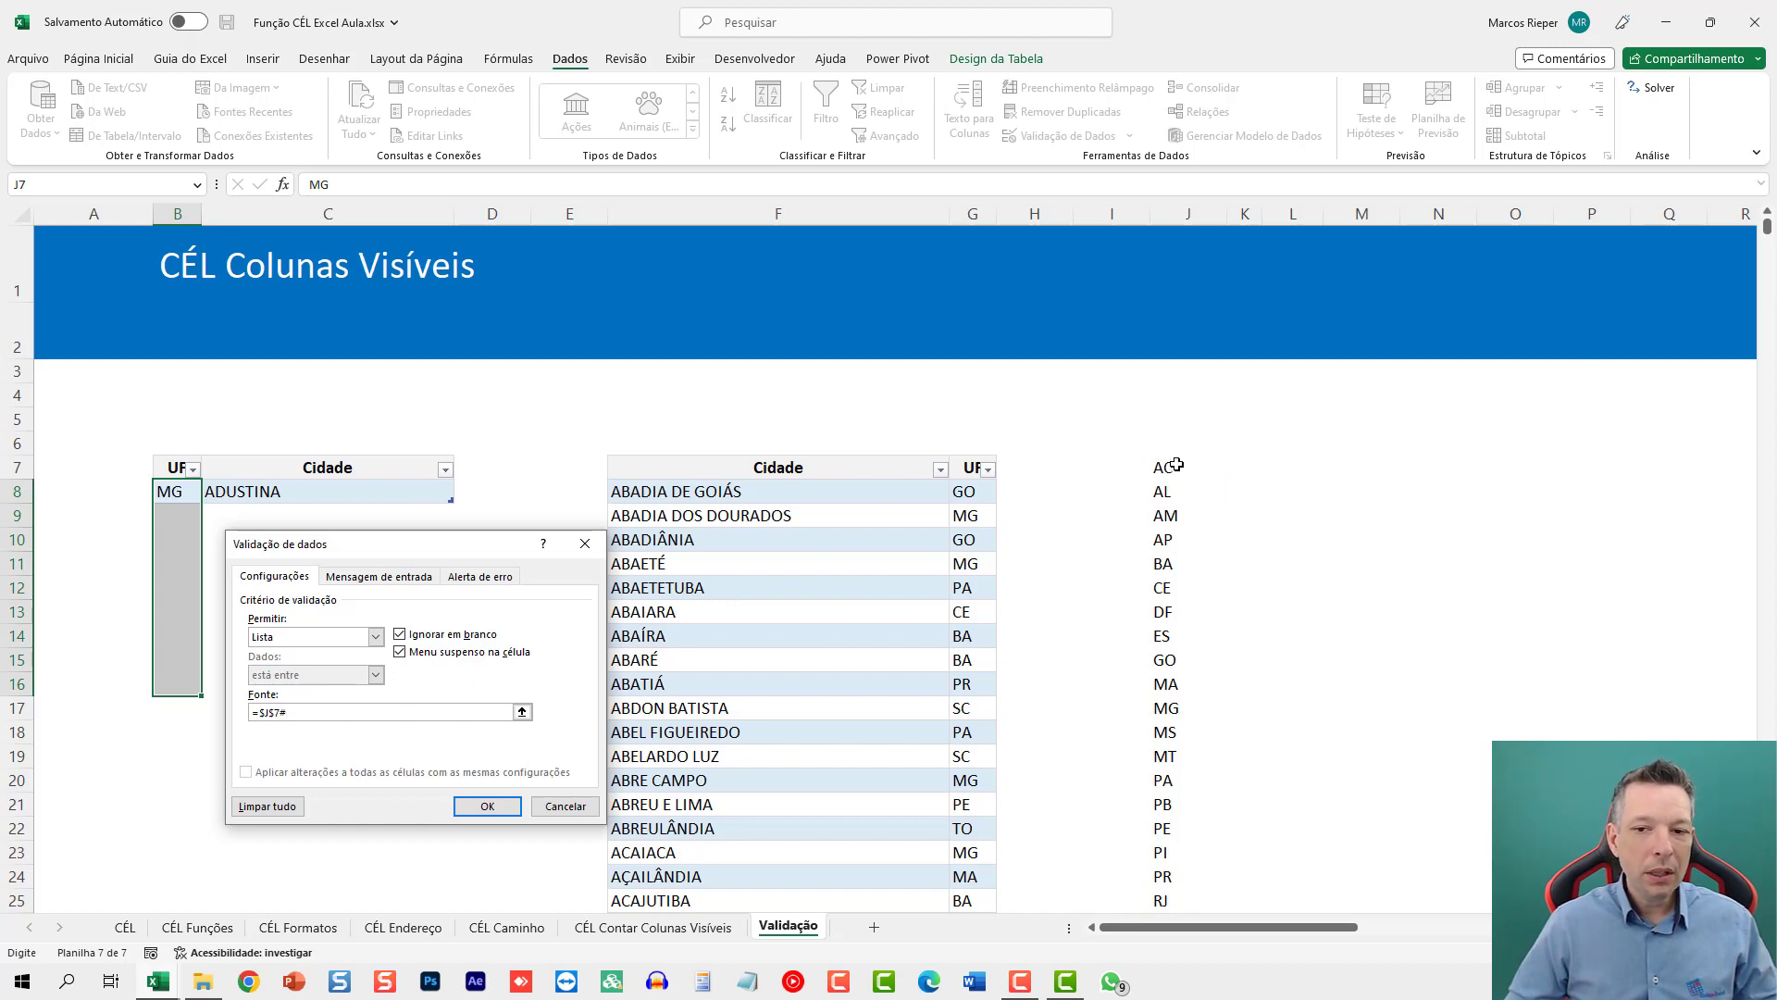
{"action": "left_click", "coordinate": [486, 807]}
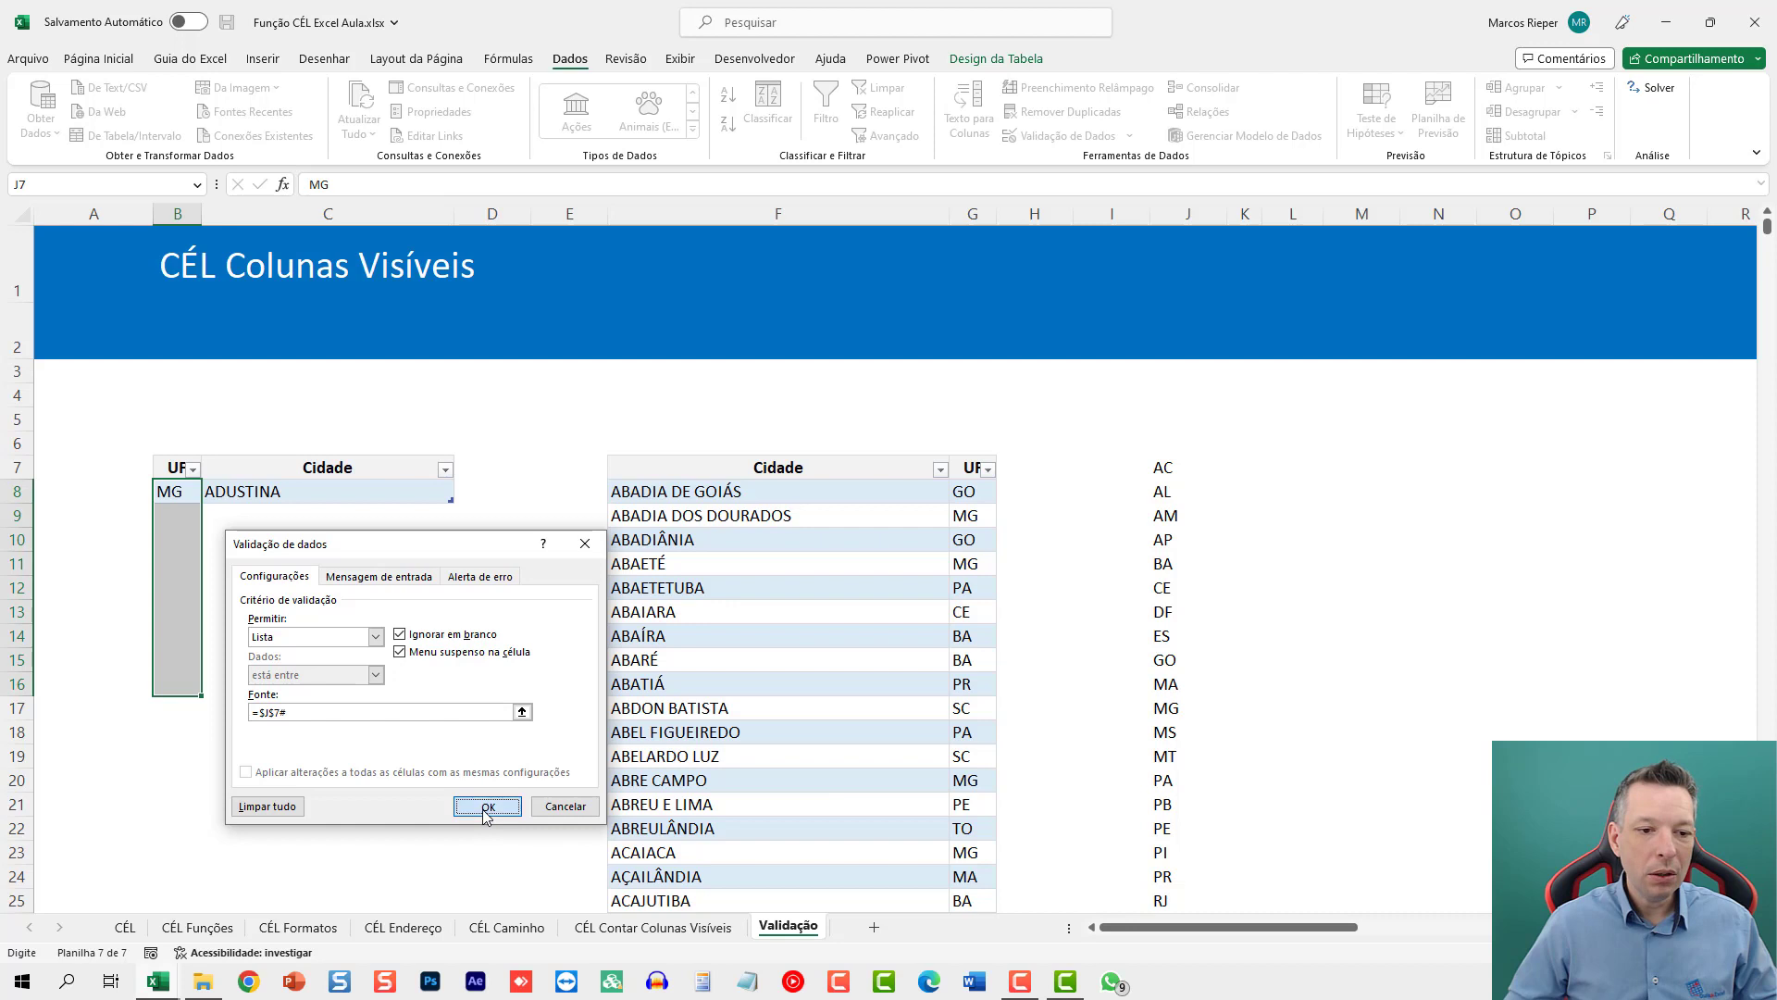
Step: Check the UF choices offered by the validation lists in B8 and B9 without changing either cell
{"action": "left_click", "coordinate": [171, 491]}
{"action": "left_click", "coordinate": [210, 497]}
{"action": "scroll", "coordinate": [220, 578], "scroll_direction": "down", "scroll_amount": 1}
{"action": "left_click", "coordinate": [290, 528]}
{"action": "left_click", "coordinate": [191, 512]}
{"action": "left_click", "coordinate": [211, 518]}
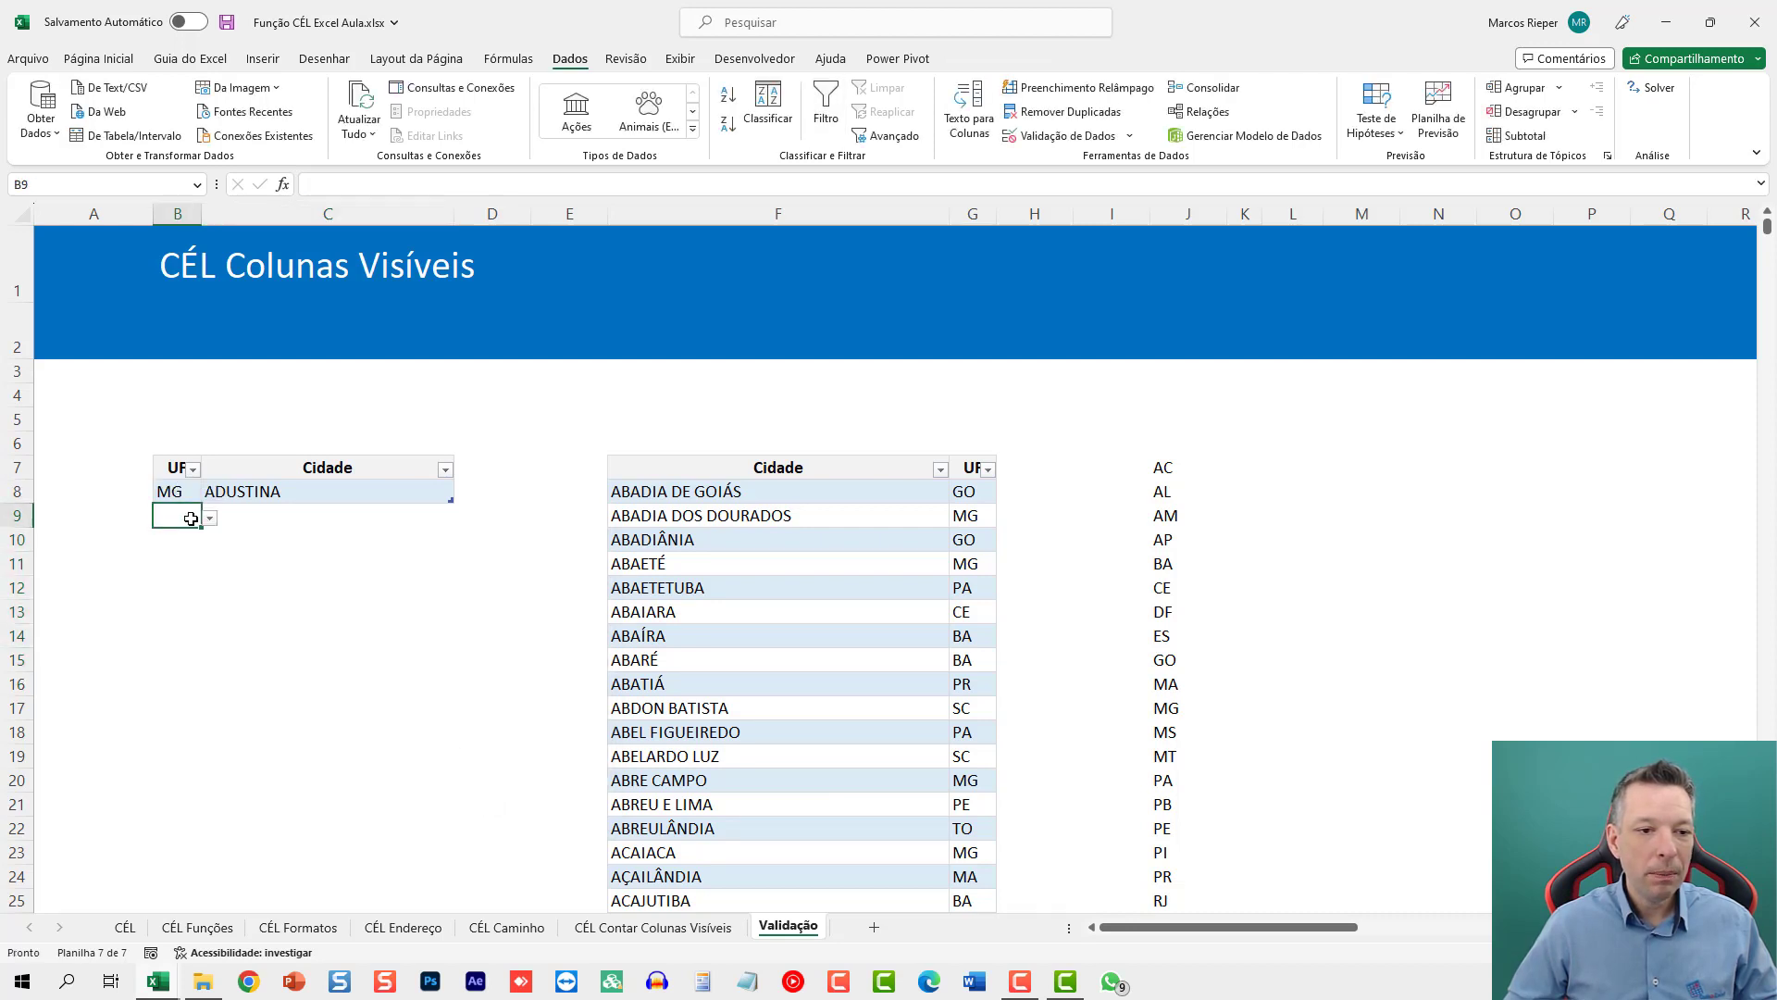
{"action": "left_click", "coordinate": [211, 520]}
{"action": "left_click", "coordinate": [209, 518]}
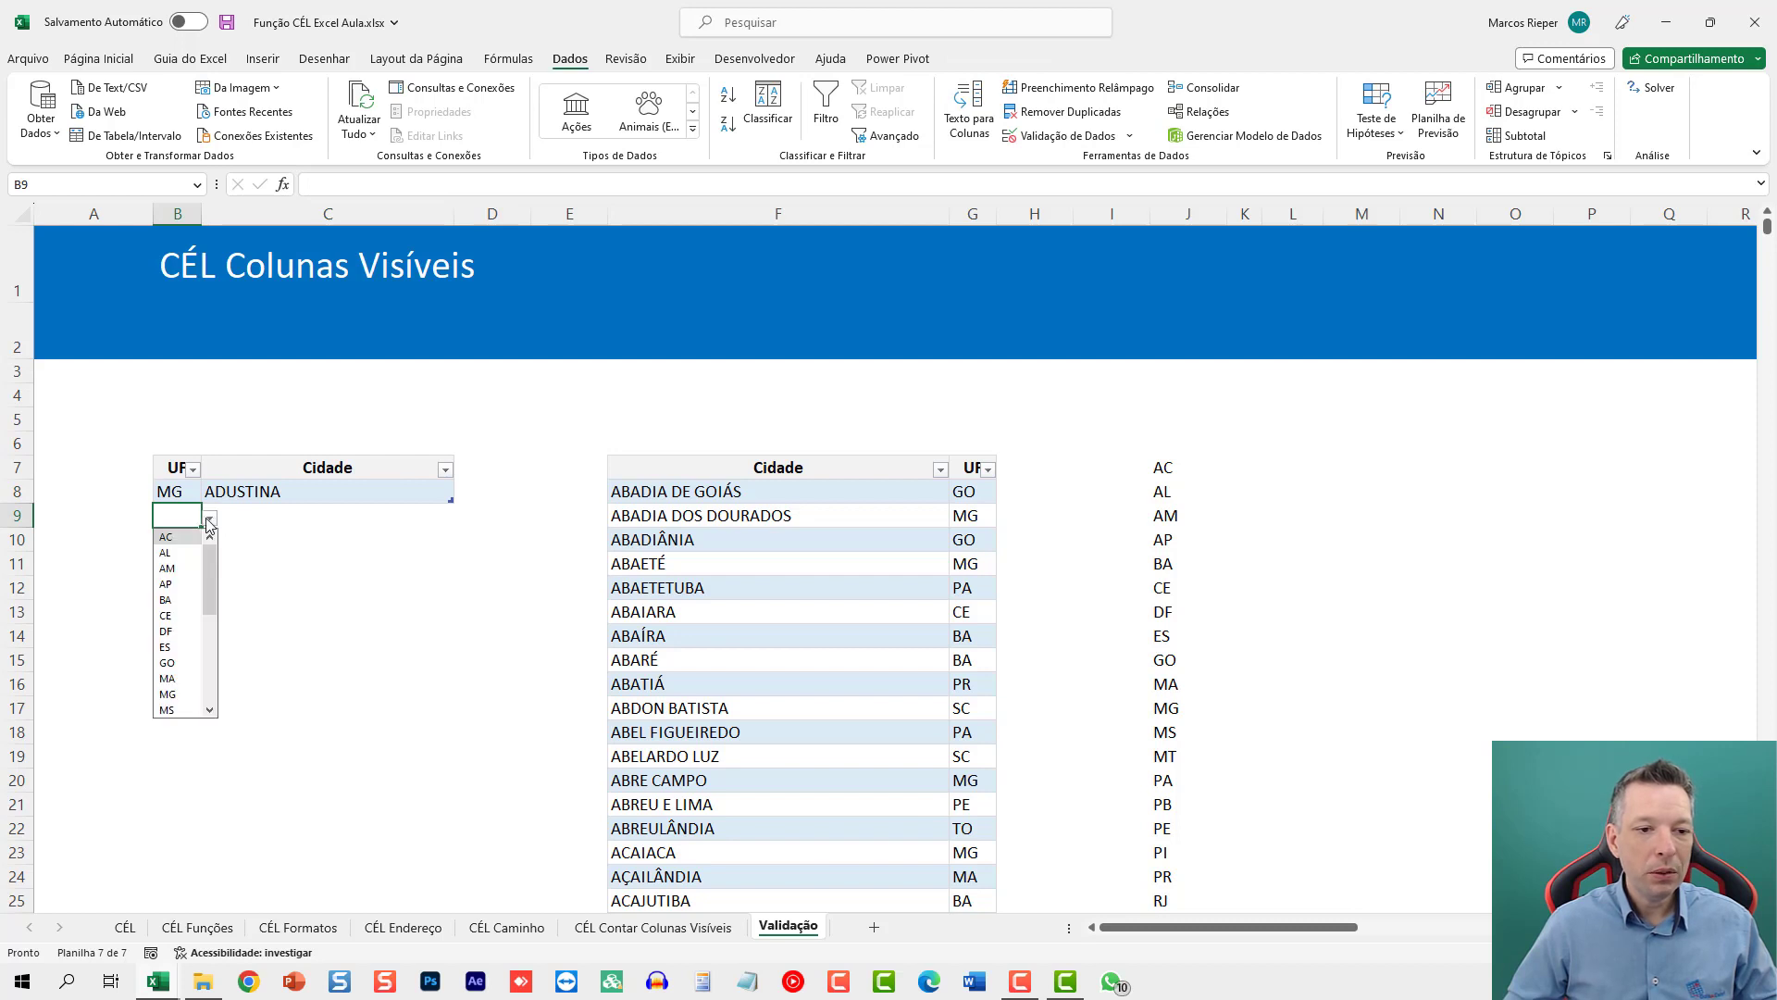
{"action": "mouse_move", "coordinate": [209, 579]}
{"action": "left_mouse_down"}
{"action": "mouse_move", "coordinate": [210, 643]}
{"action": "mouse_move", "coordinate": [207, 555]}
{"action": "left_mouse_up"}
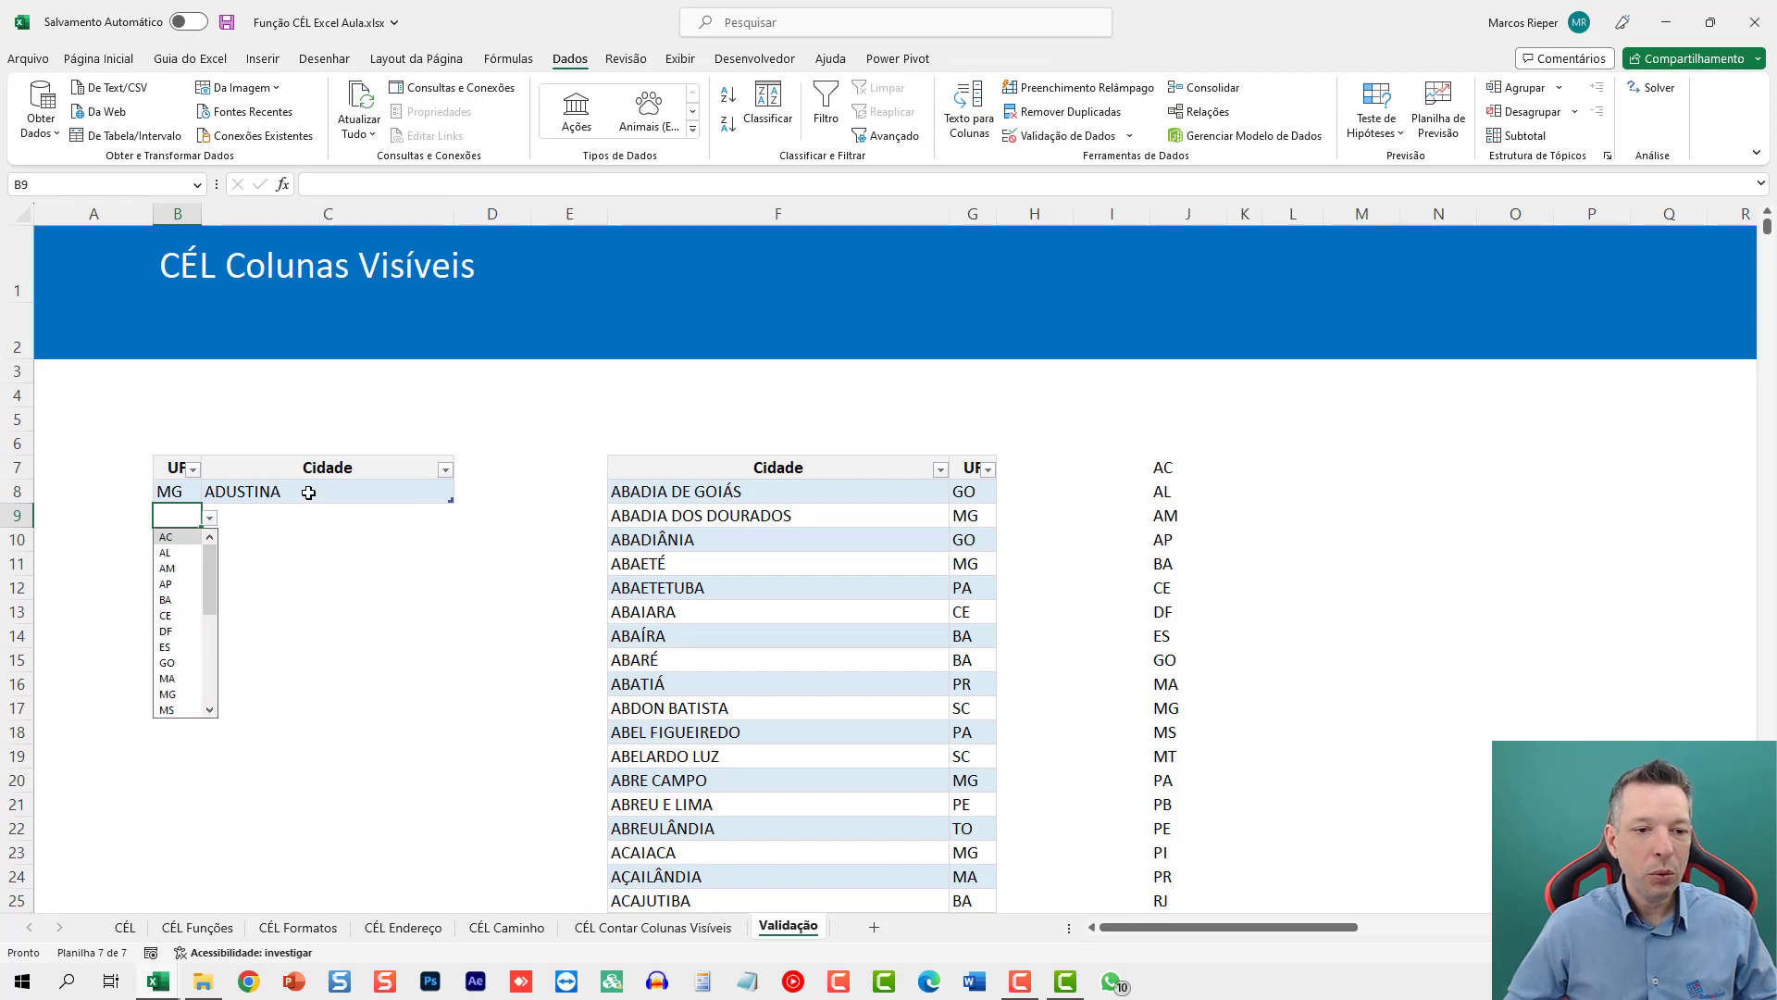
{"action": "left_click", "coordinate": [305, 492]}
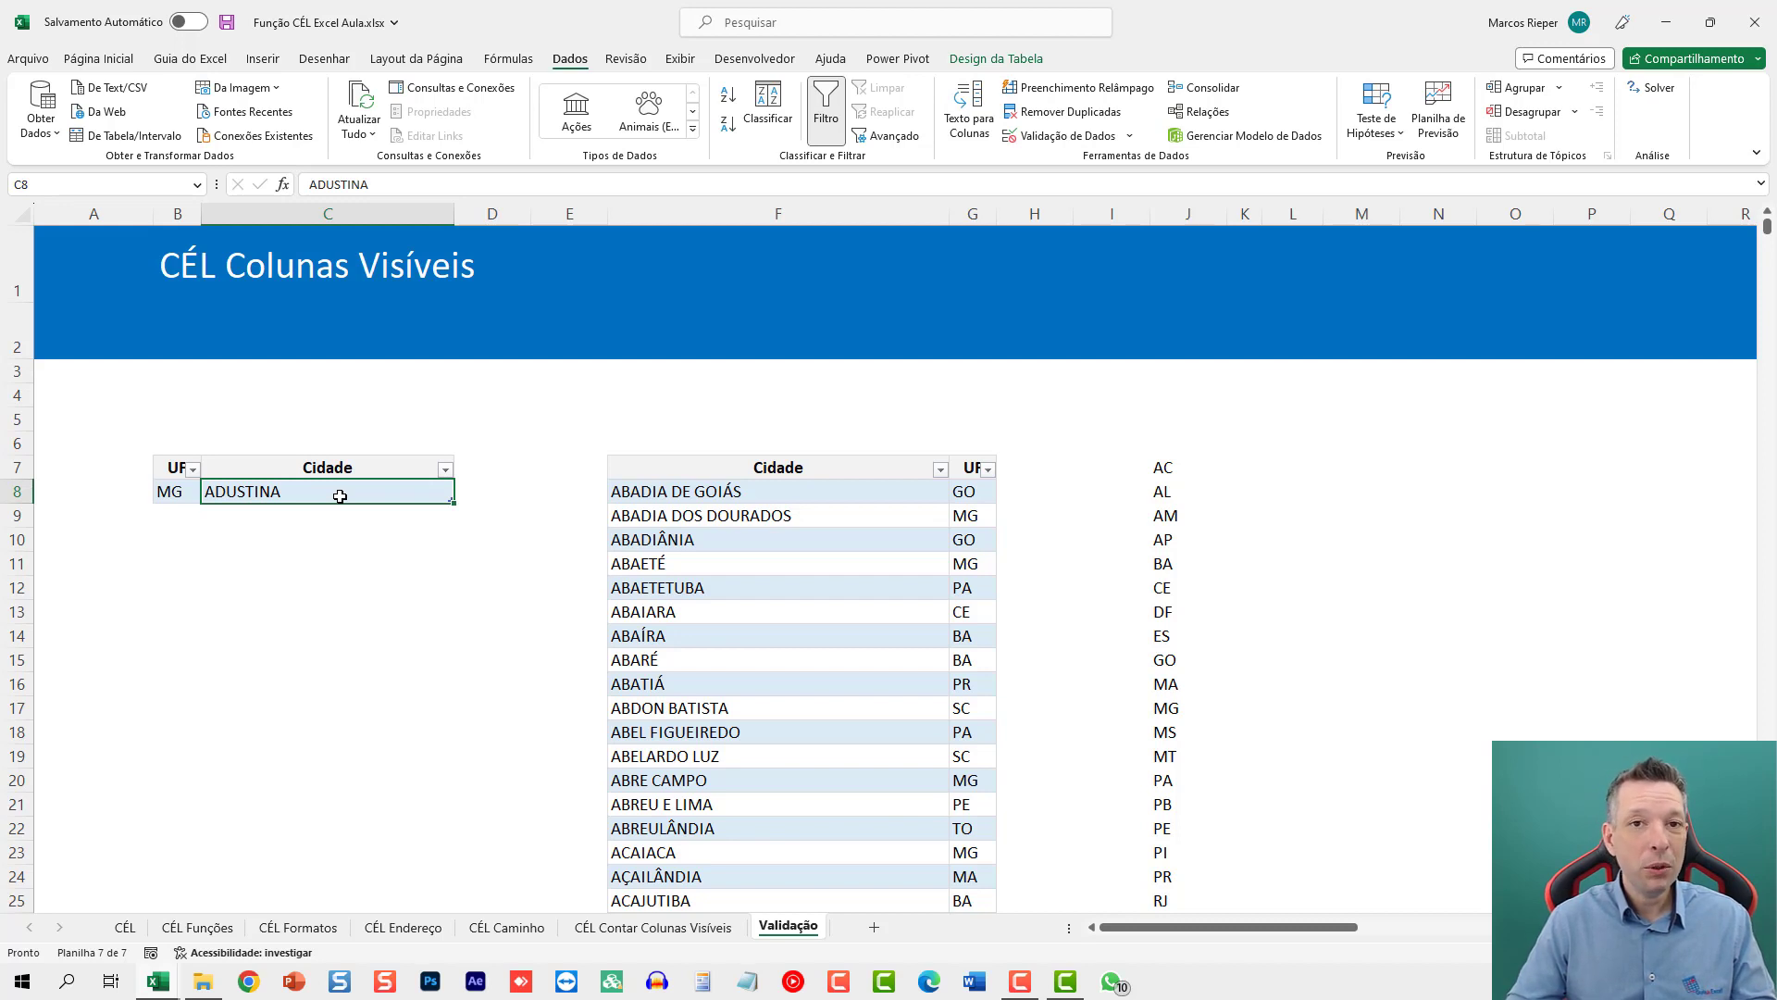
Step: Choose AP from the UF list in B9 and go to its Cidade cell
{"action": "left_click", "coordinate": [1267, 467]}
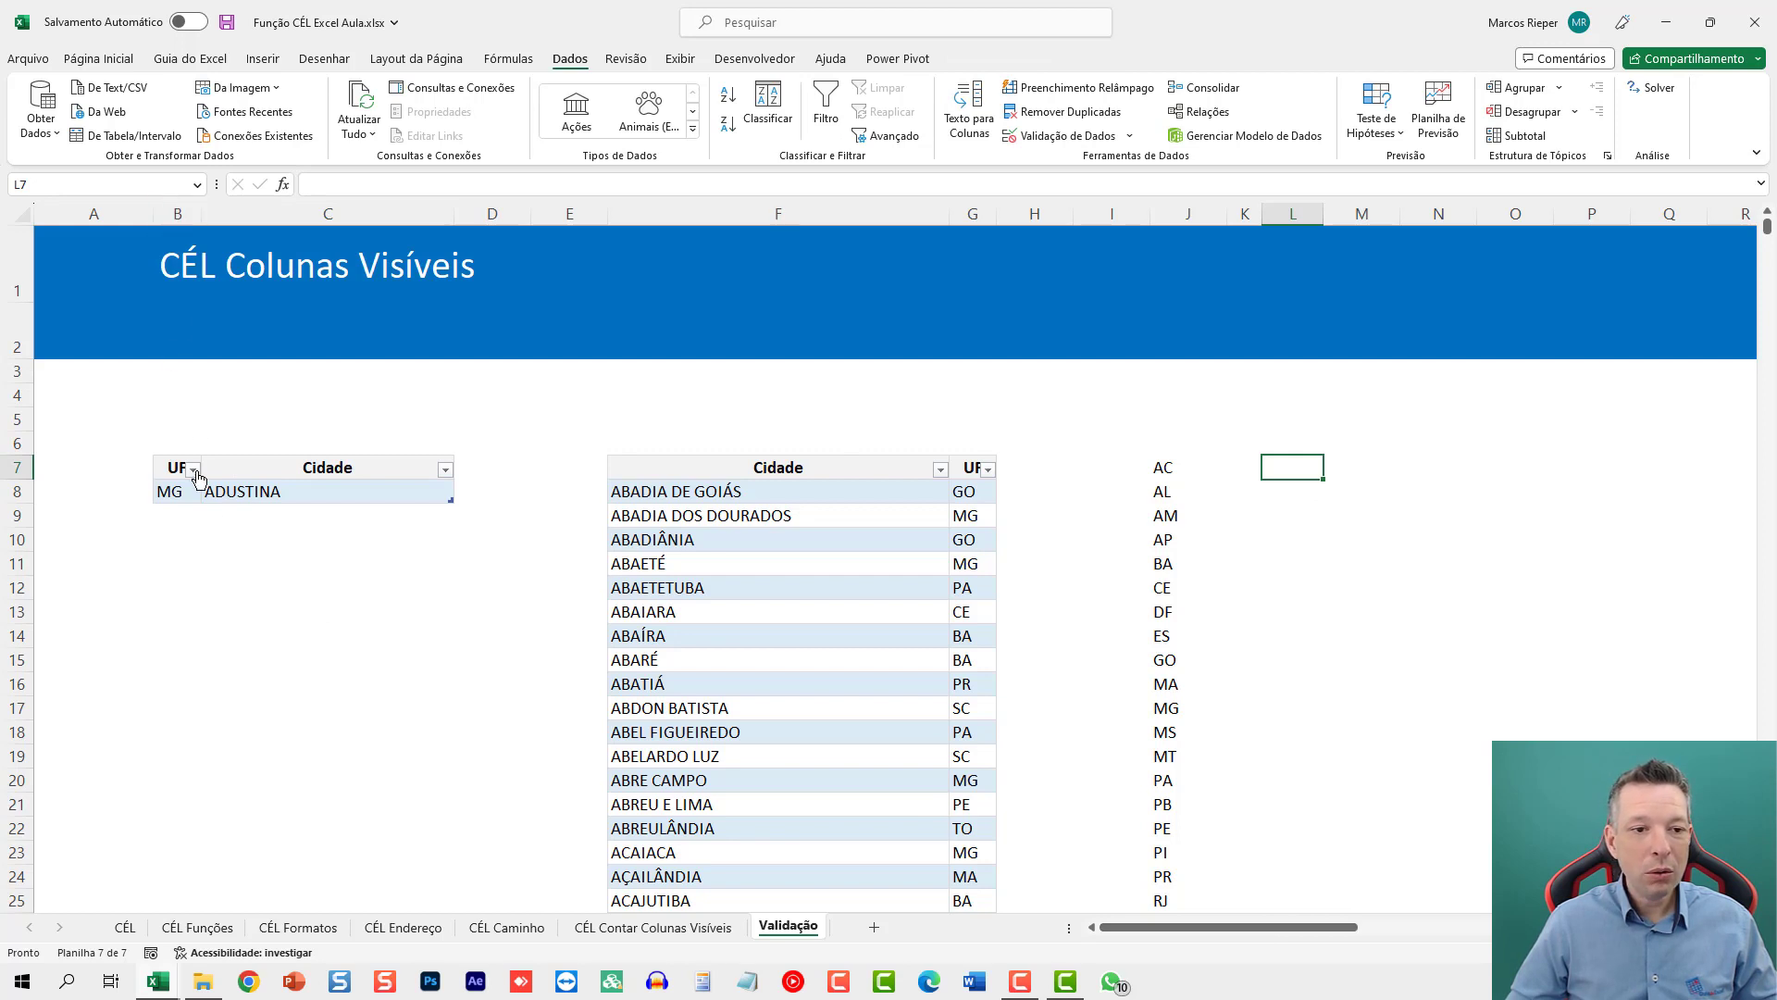
{"action": "left_click", "coordinate": [178, 497]}
{"action": "left_click", "coordinate": [183, 518]}
{"action": "left_click", "coordinate": [209, 515]}
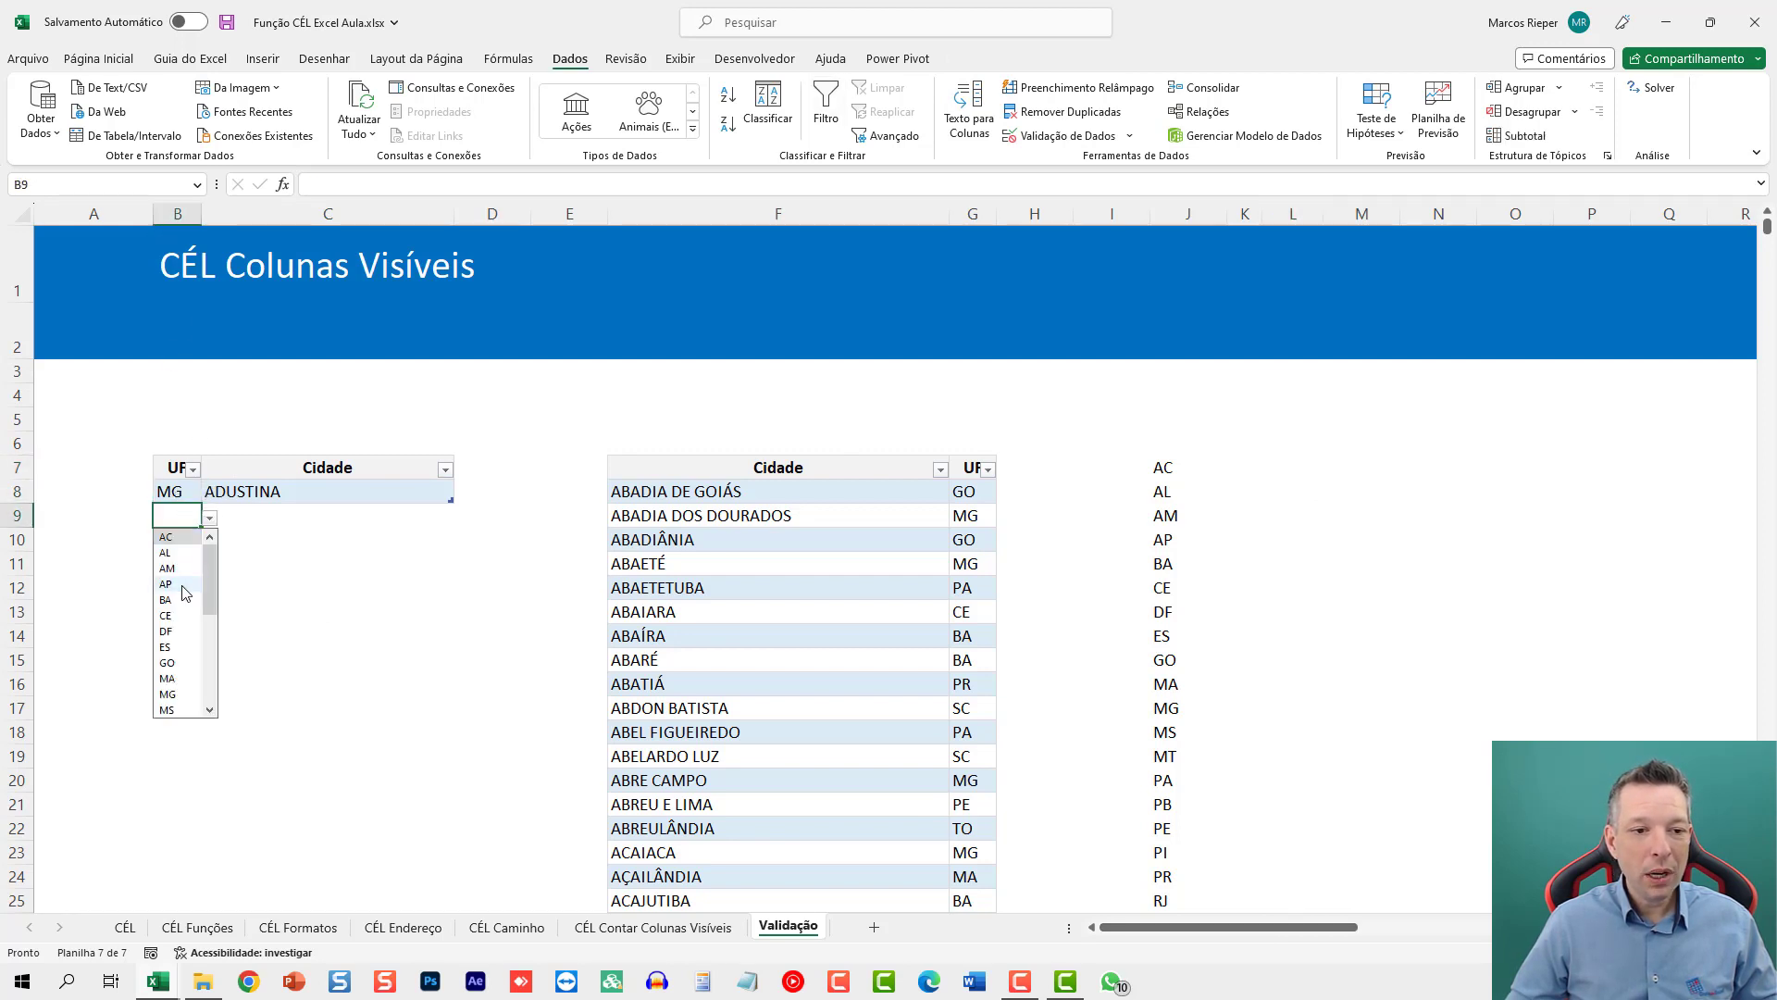
{"action": "left_click", "coordinate": [175, 583]}
{"action": "left_click", "coordinate": [347, 511]}
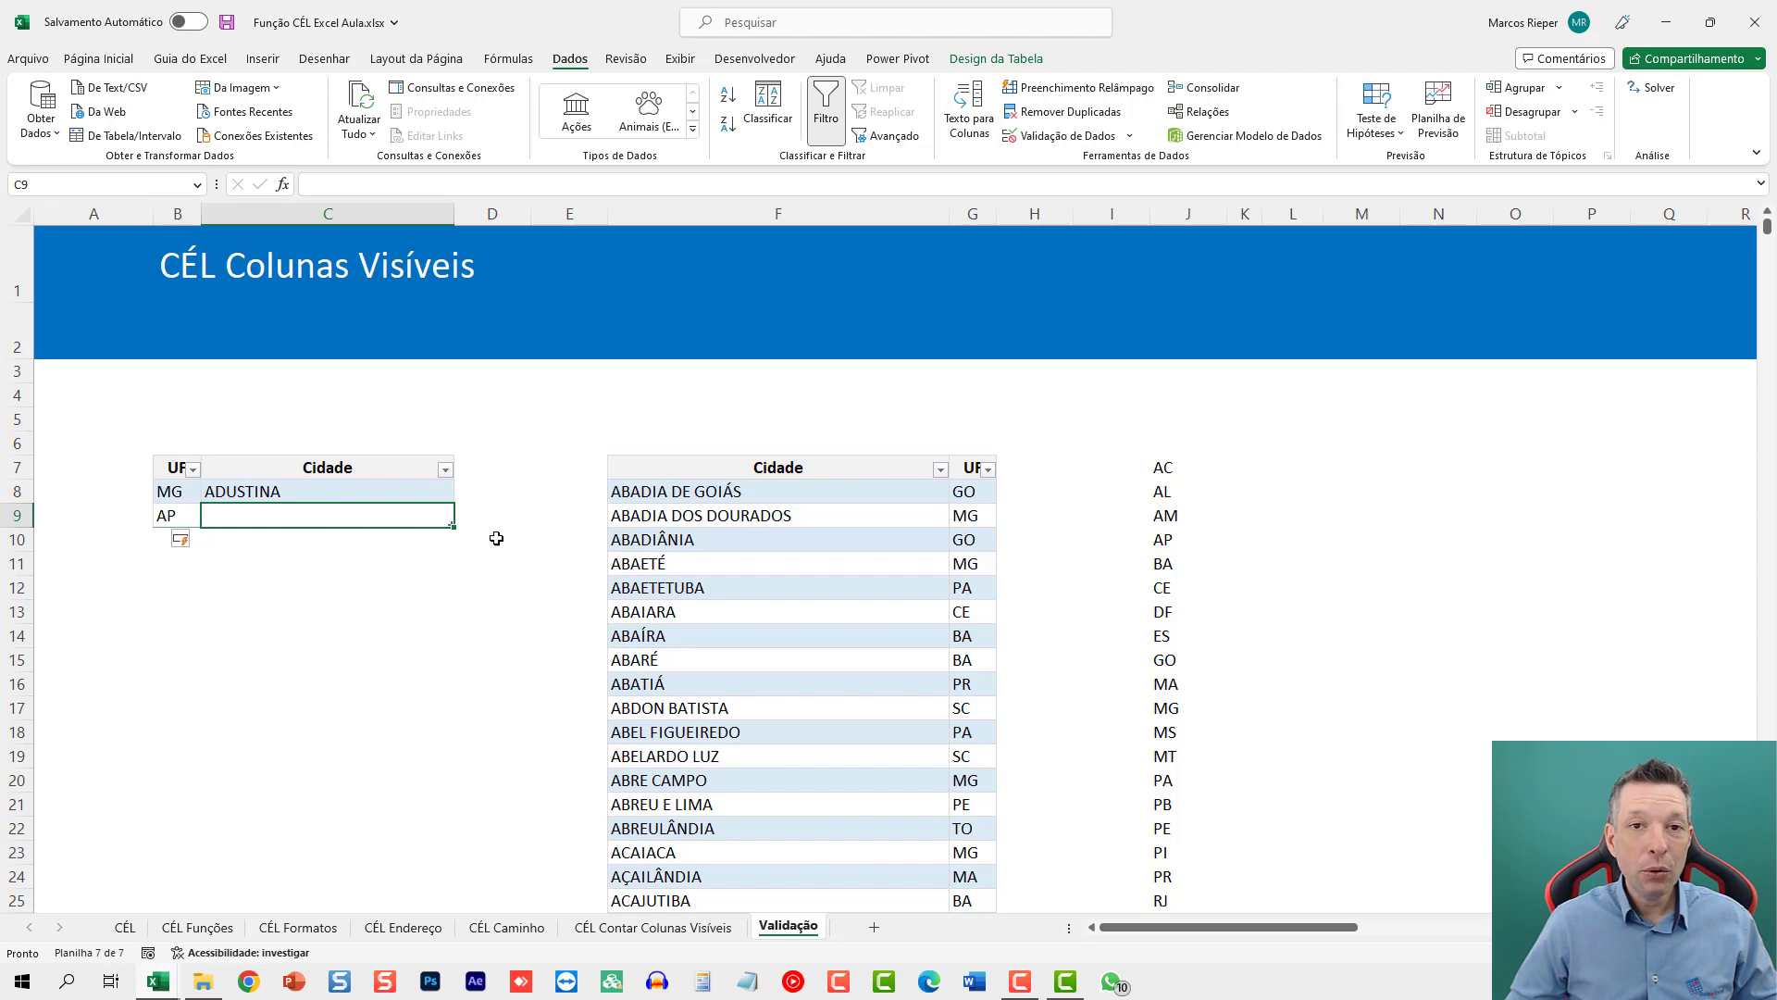
Step: Start a formula in L7 with =FILTRO(Tabela3[Cidade];Tabela3[UF], using the city column as the array and the UF column for the condition
{"action": "left_click_drag", "start_coordinate": [1273, 942], "coordinate": [1393, 941]}
{"action": "left_click", "coordinate": [494, 466]}
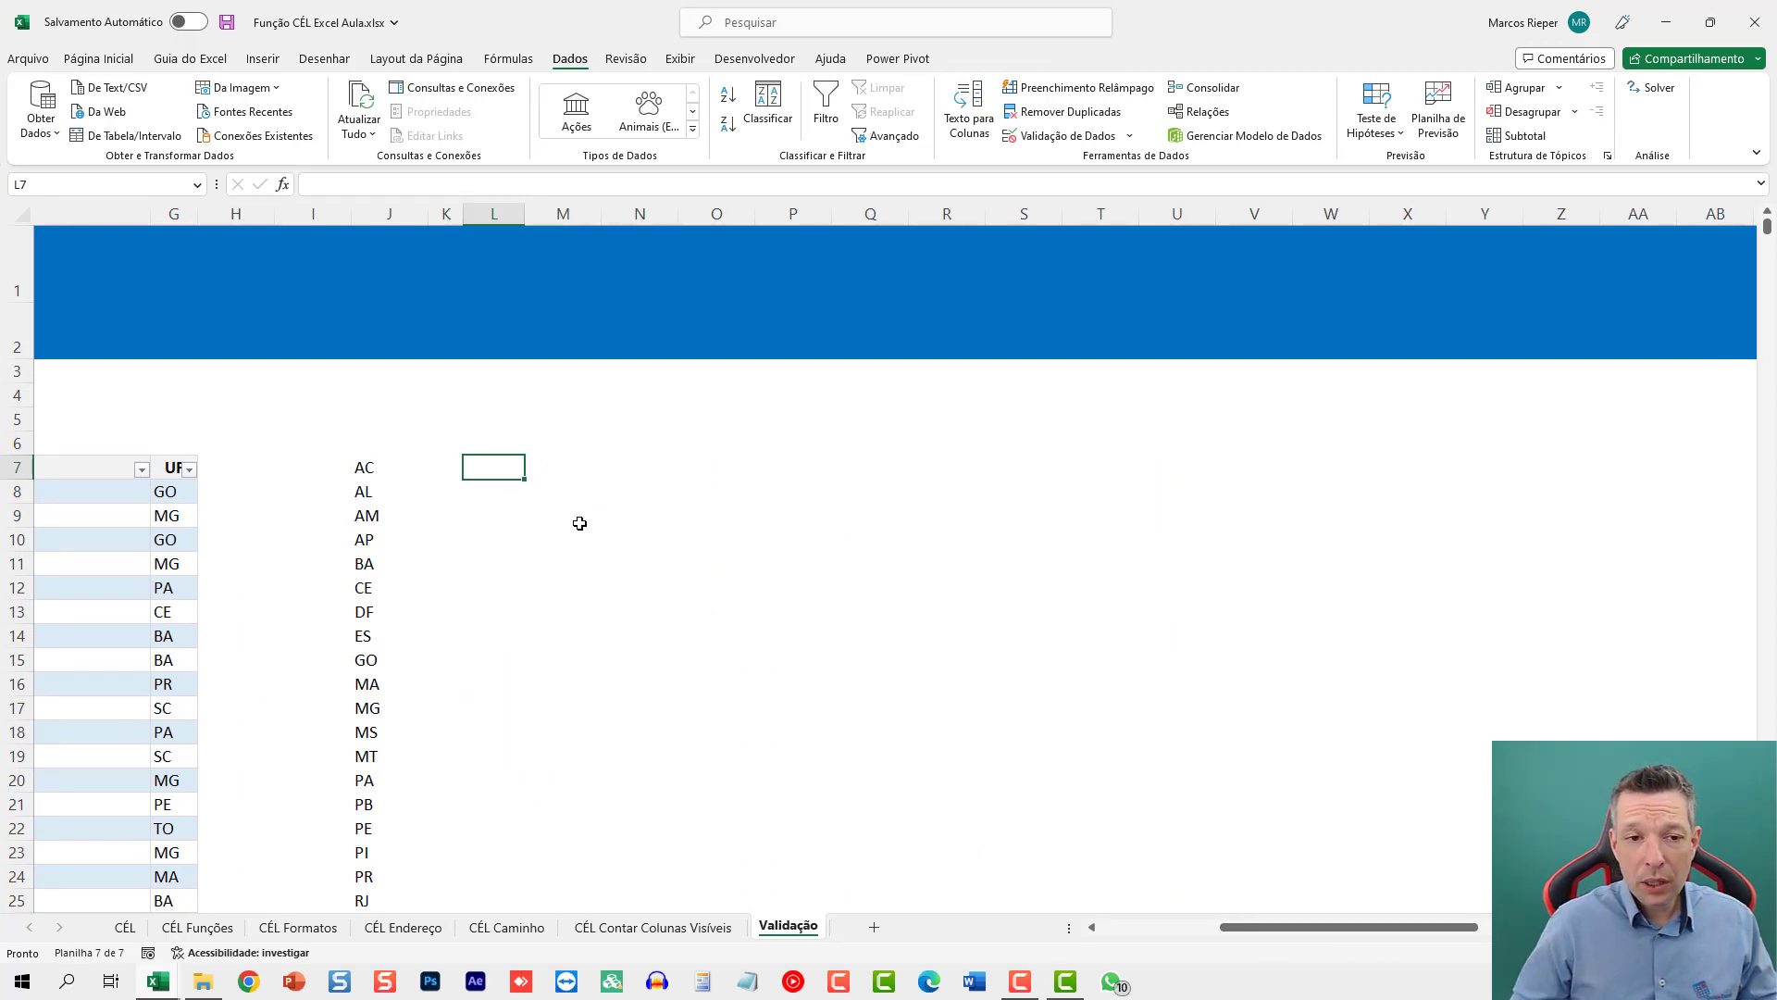
{"action": "left_click_drag", "start_coordinate": [1255, 929], "coordinate": [1212, 943]}
{"action": "scroll", "coordinate": [1109, 687], "scroll_direction": "up", "scroll_amount": 1}
{"action": "scroll", "coordinate": [1109, 687], "scroll_direction": "up", "scroll_amount": 2}
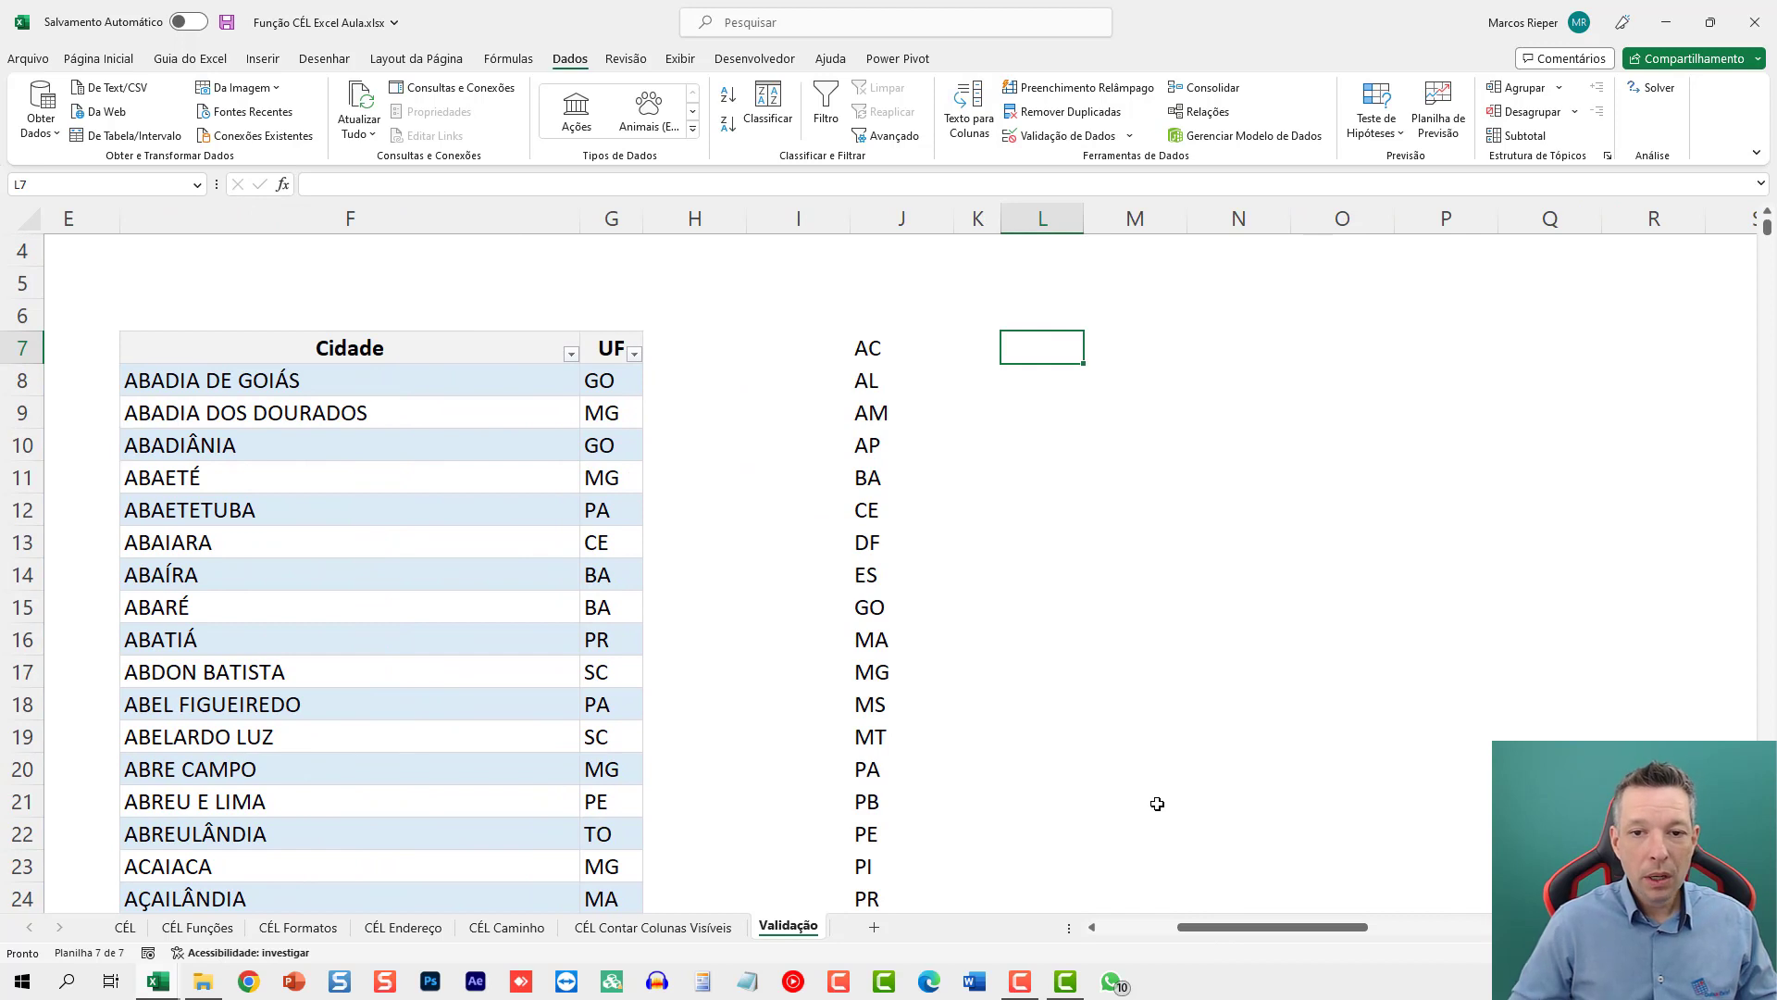
{"action": "type", "text": "="}
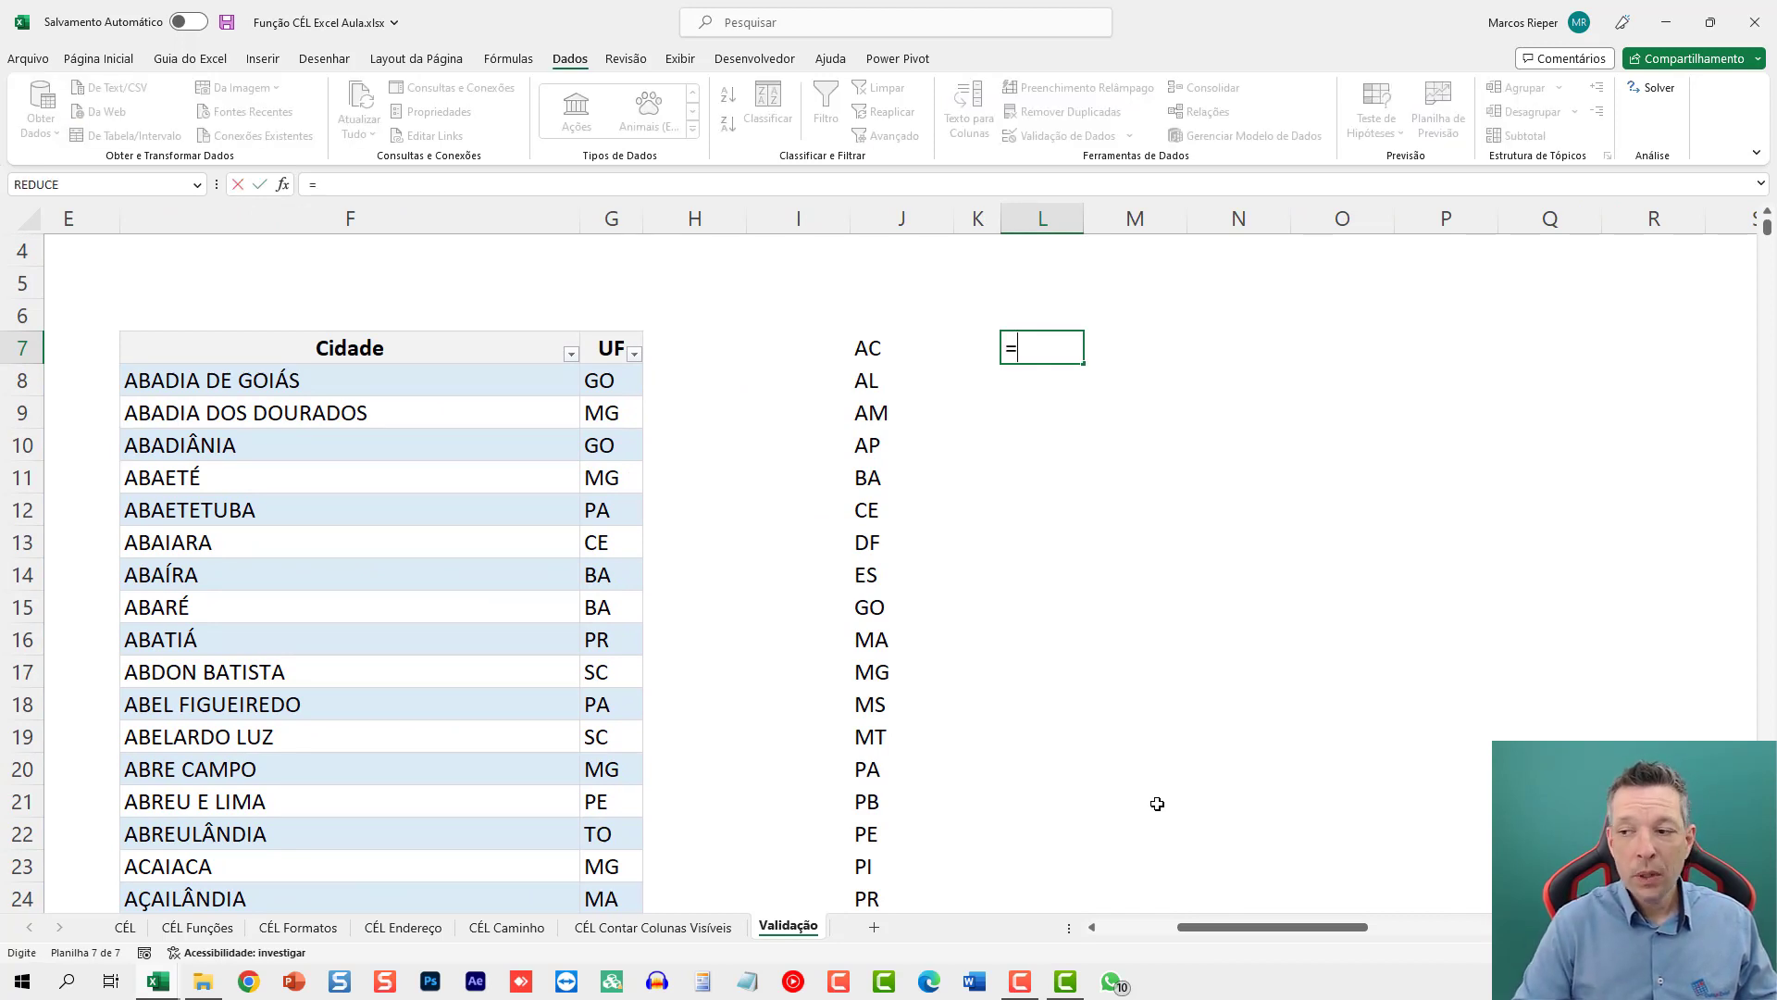
{"action": "type", "text": "FILTRO"}
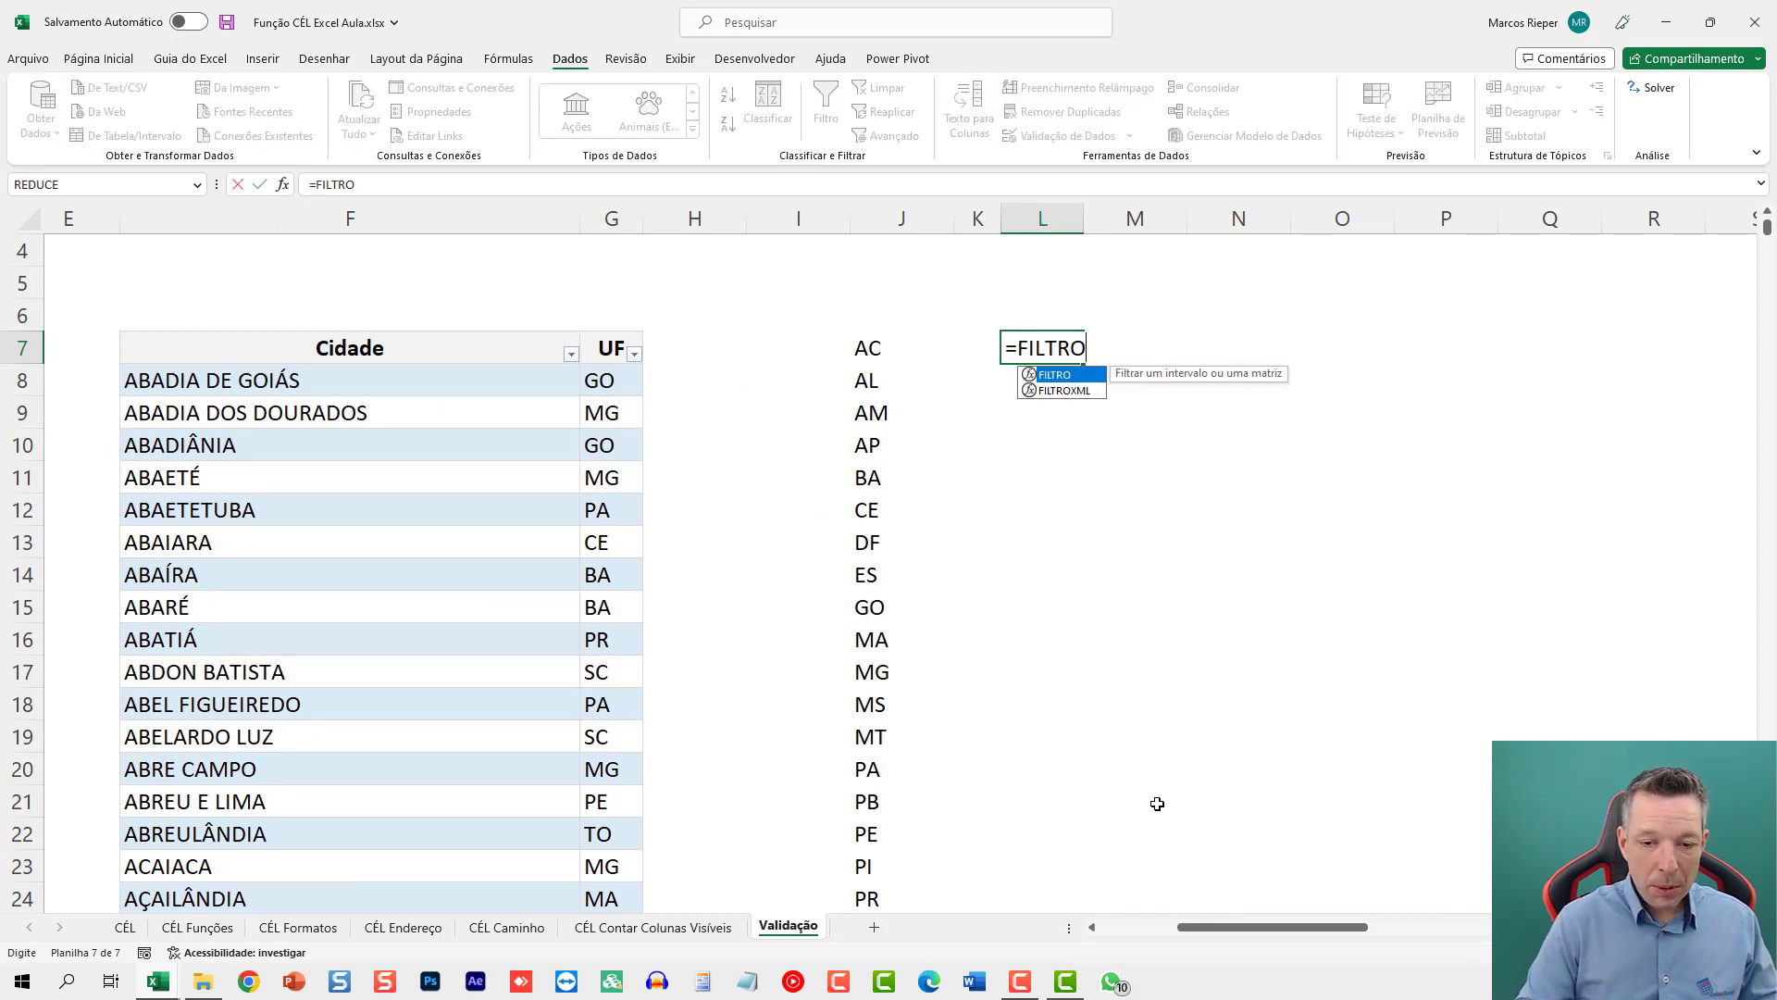
{"action": "type", "text": "("}
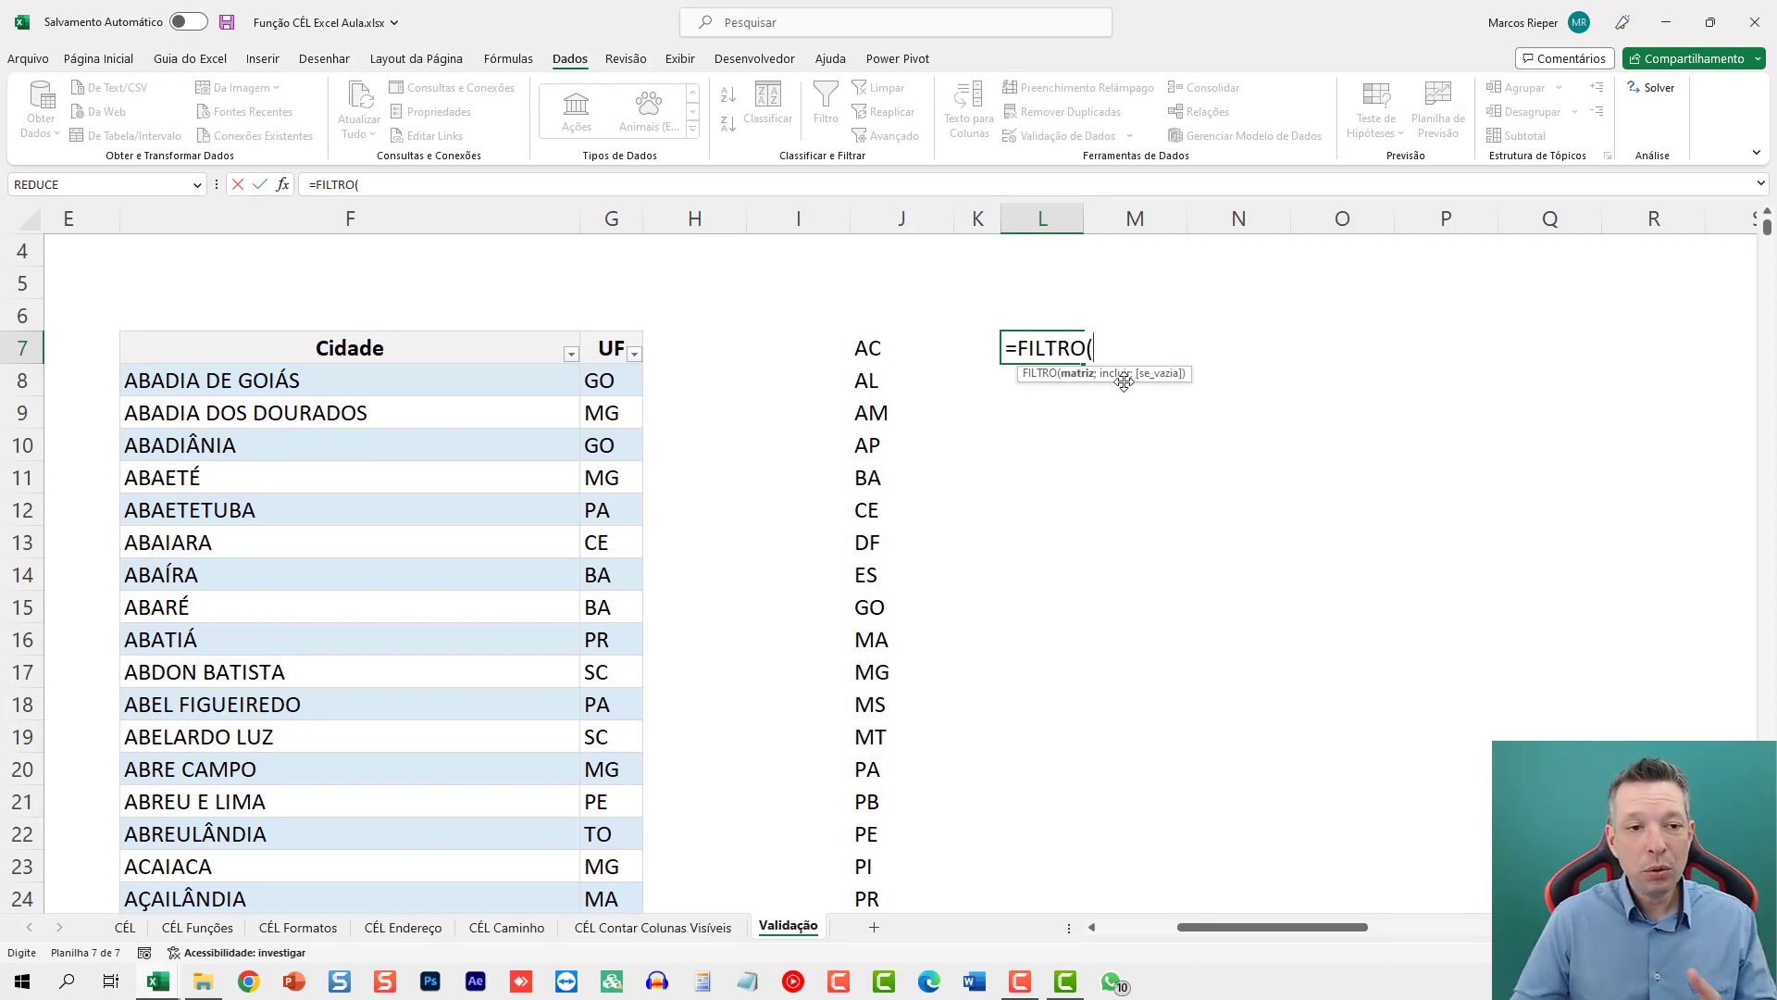
{"action": "left_click", "coordinate": [388, 331]}
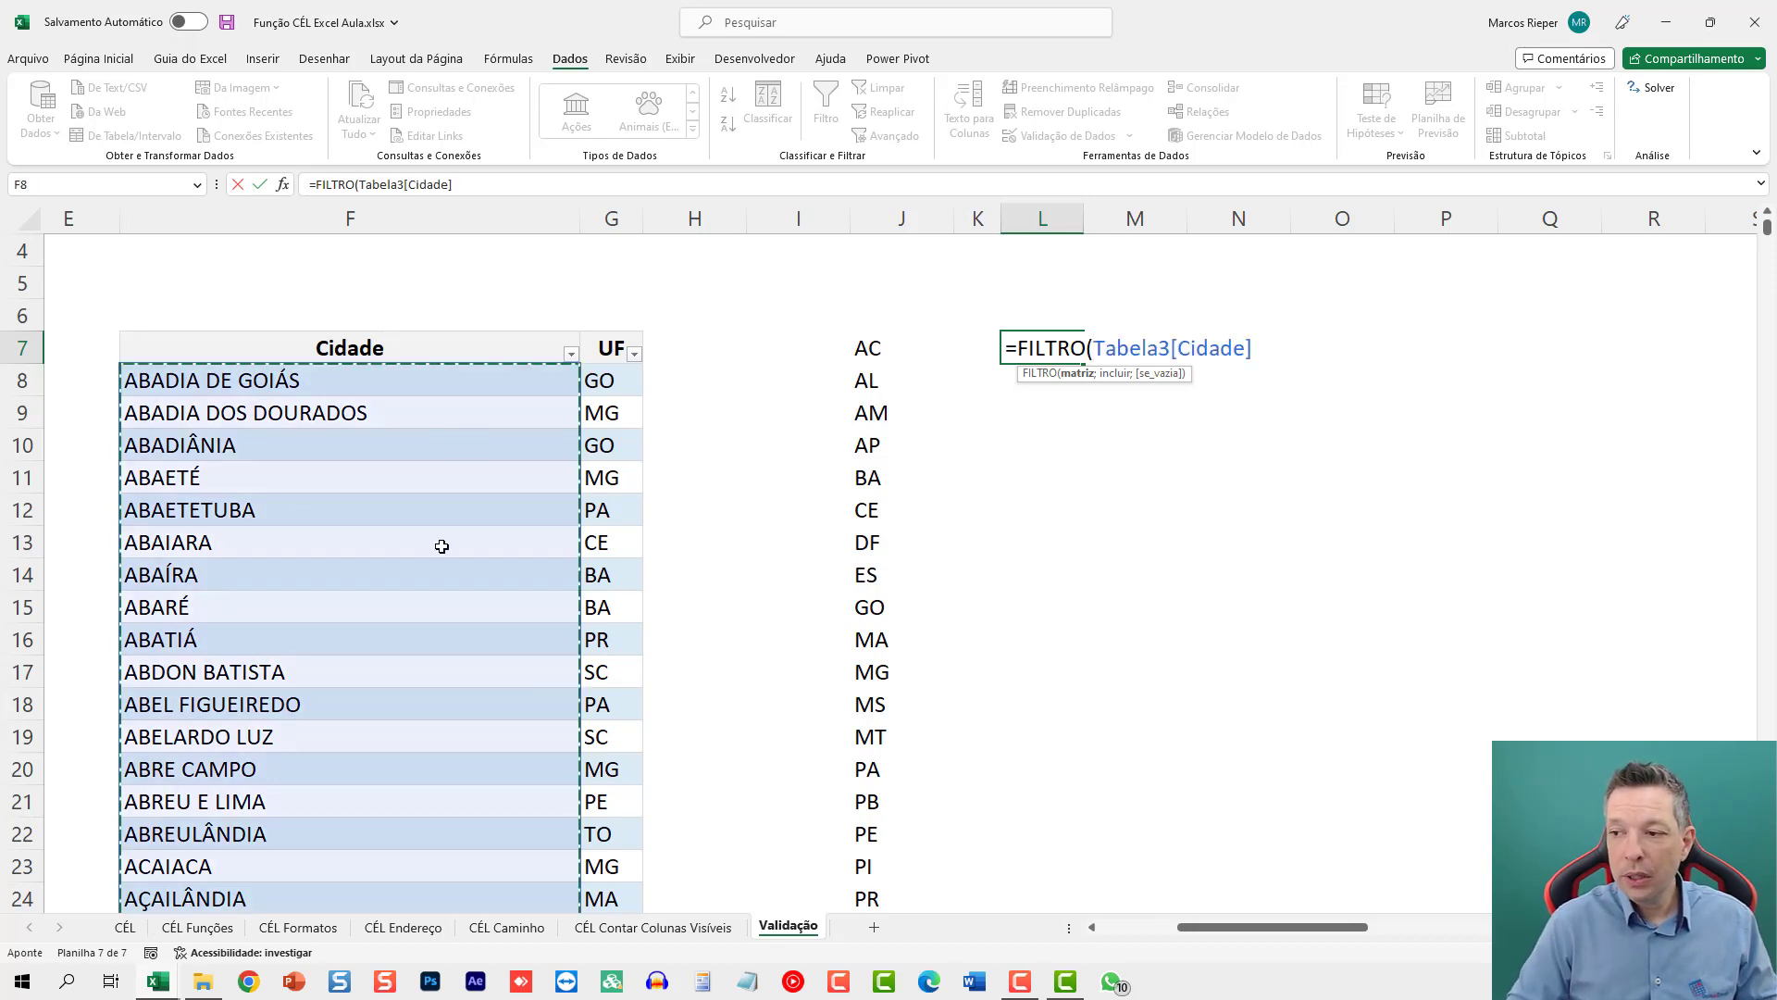
{"action": "type", "text": ";"}
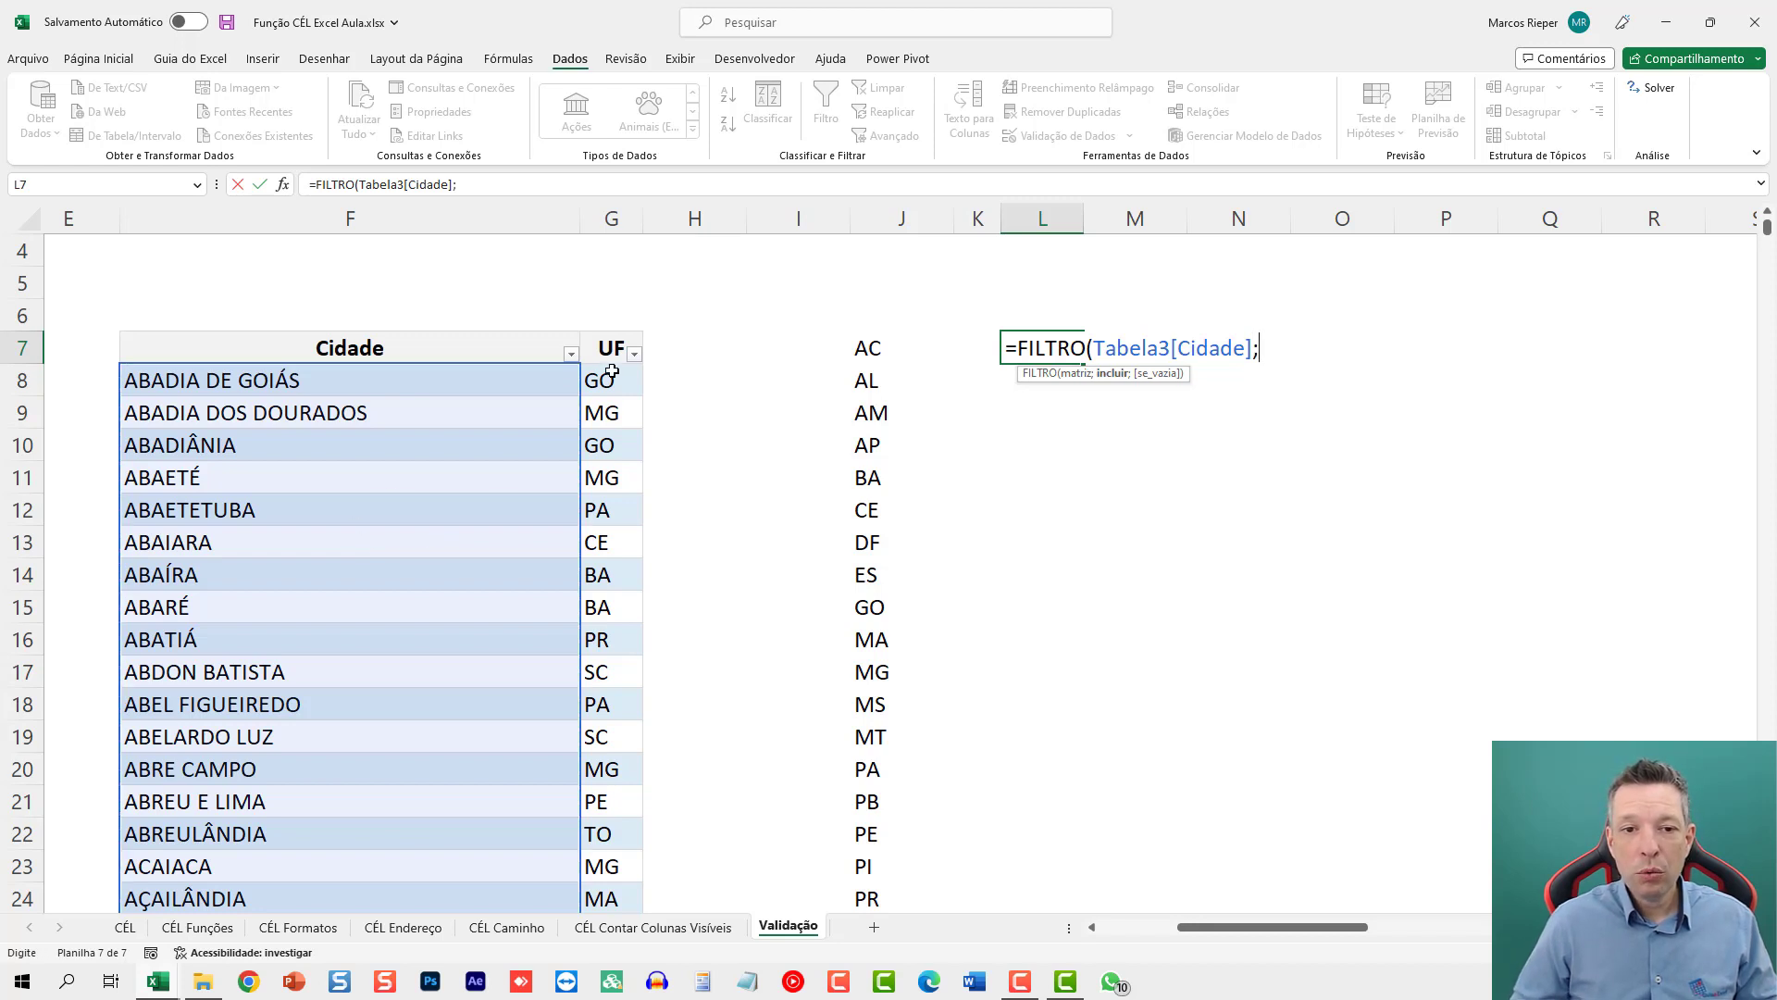
{"action": "left_click", "coordinate": [610, 329]}
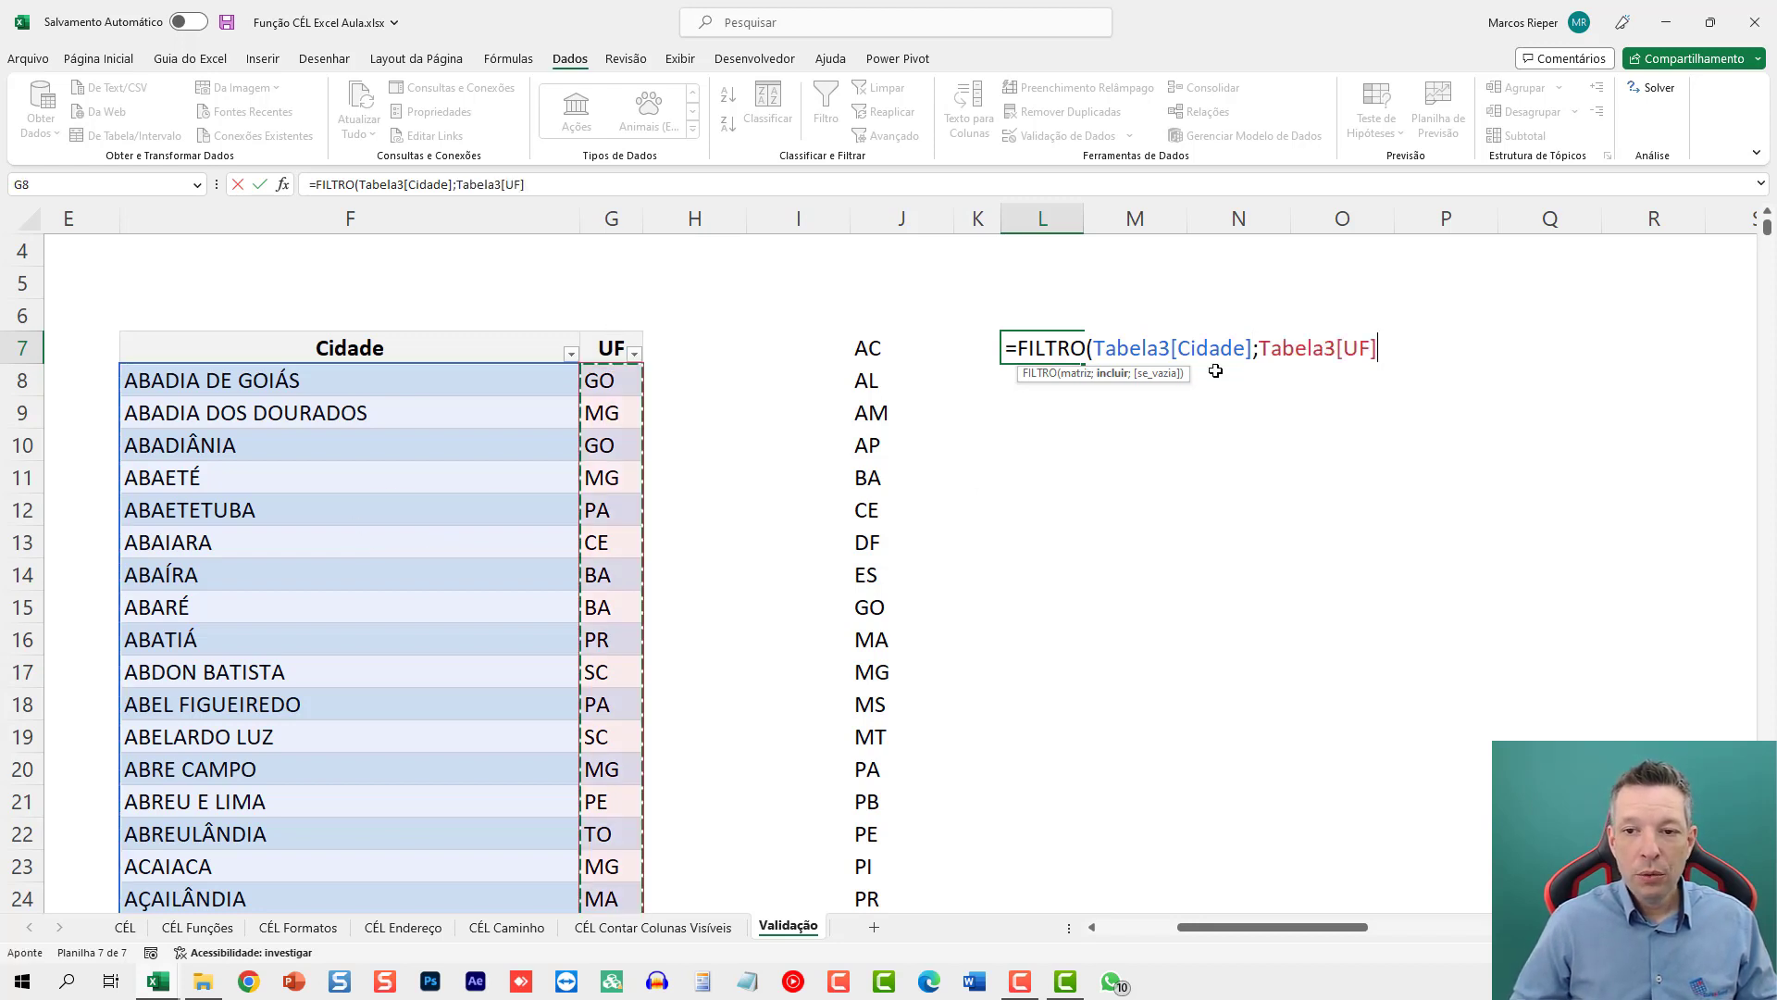
Step: Complete the L7 condition on a new line as (Tabela3[UF]=INDIRETO("B"&CÉL("lin"))) and enter the formula
{"action": "left_click", "coordinate": [1263, 349]}
{"action": "type", "text": "("}
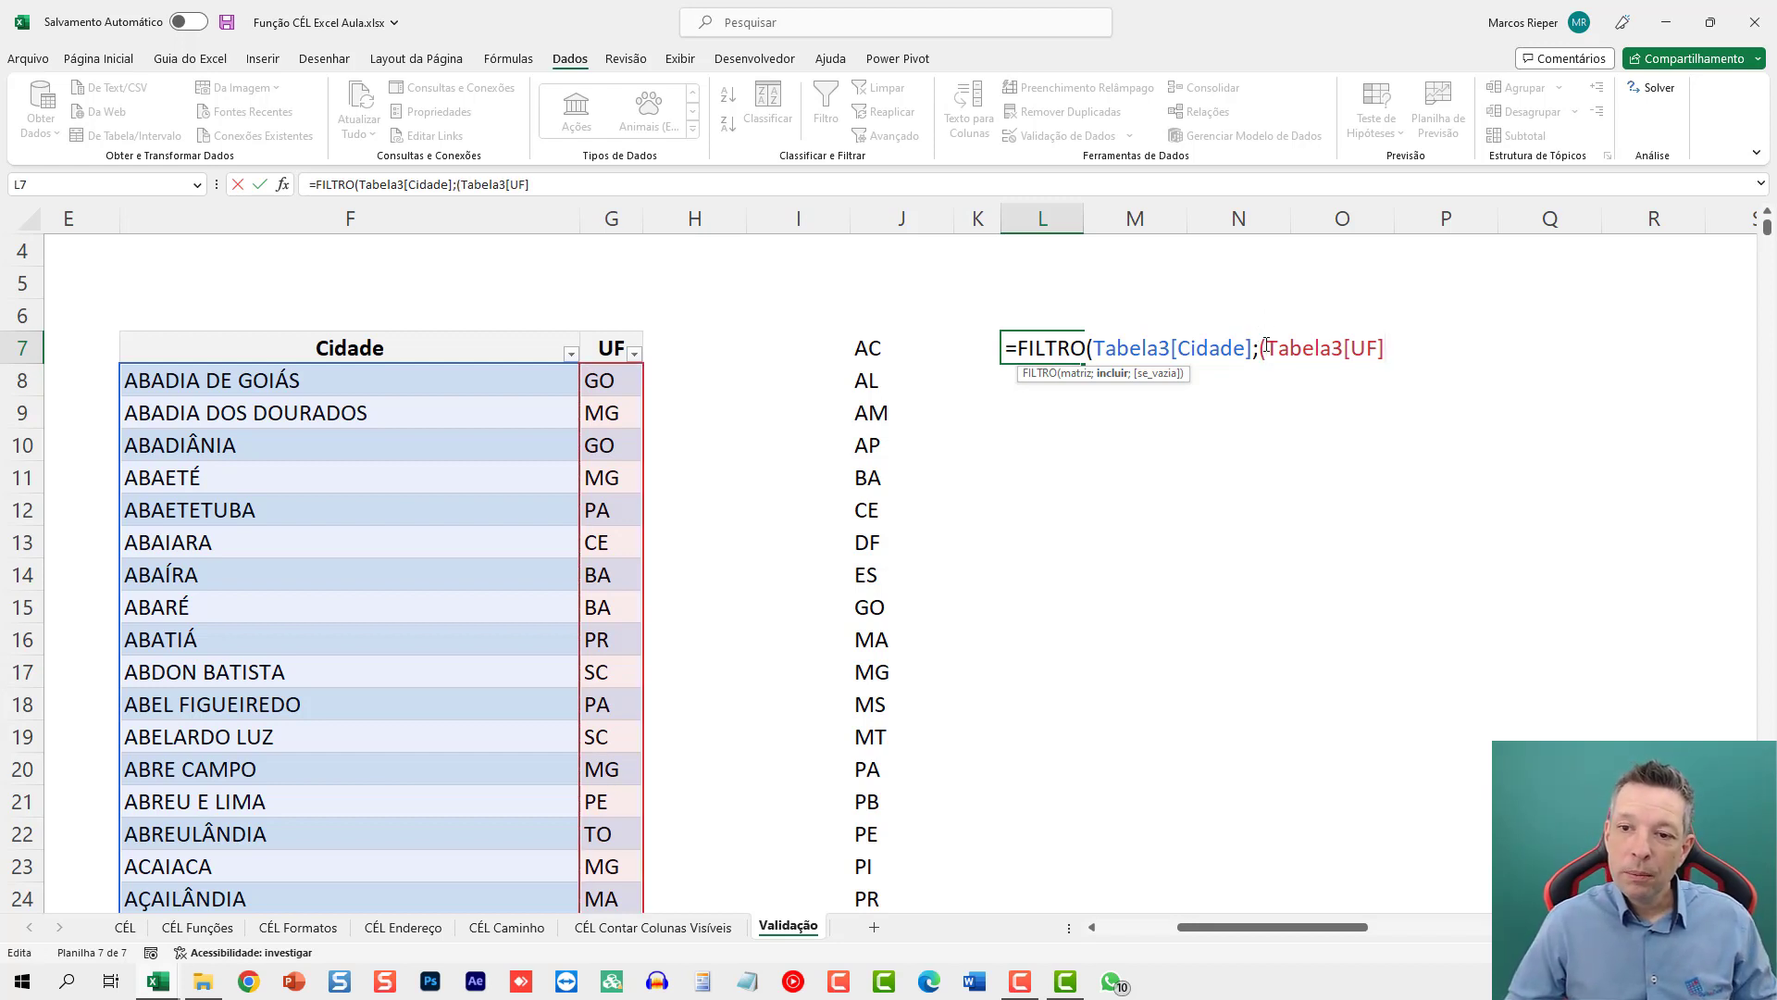
{"action": "key", "text": "alt+Return"}
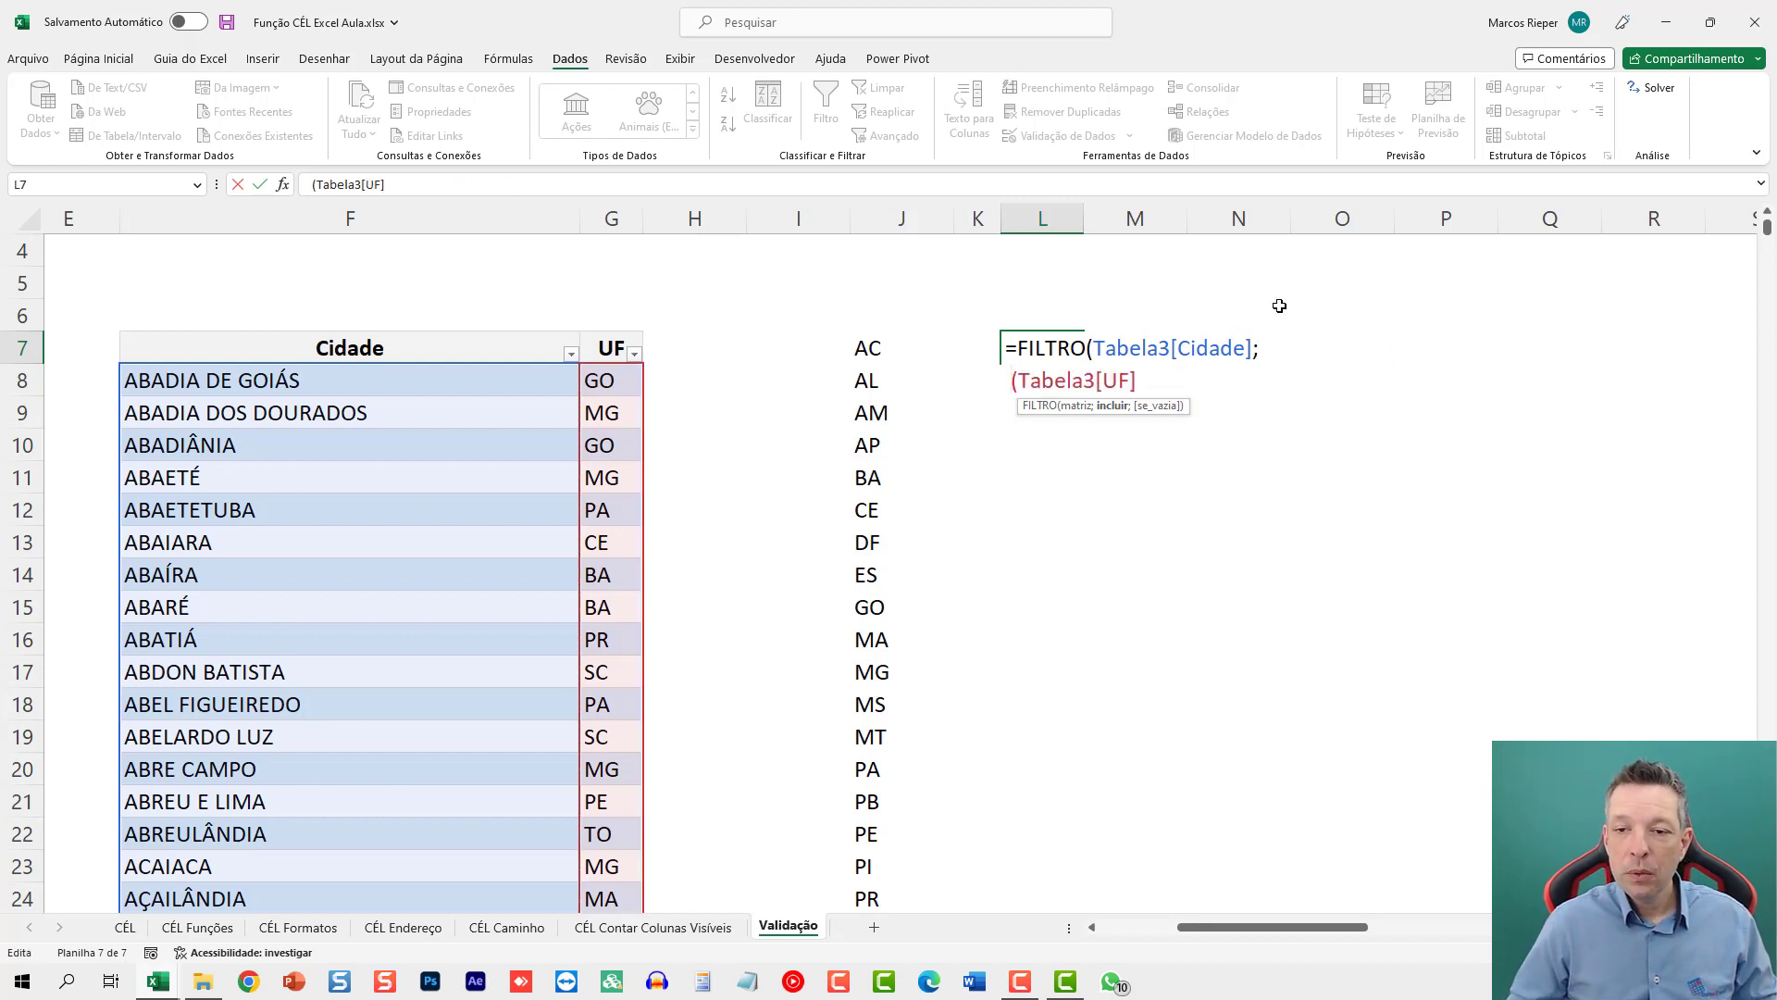
{"action": "key", "text": "BackSpace"}
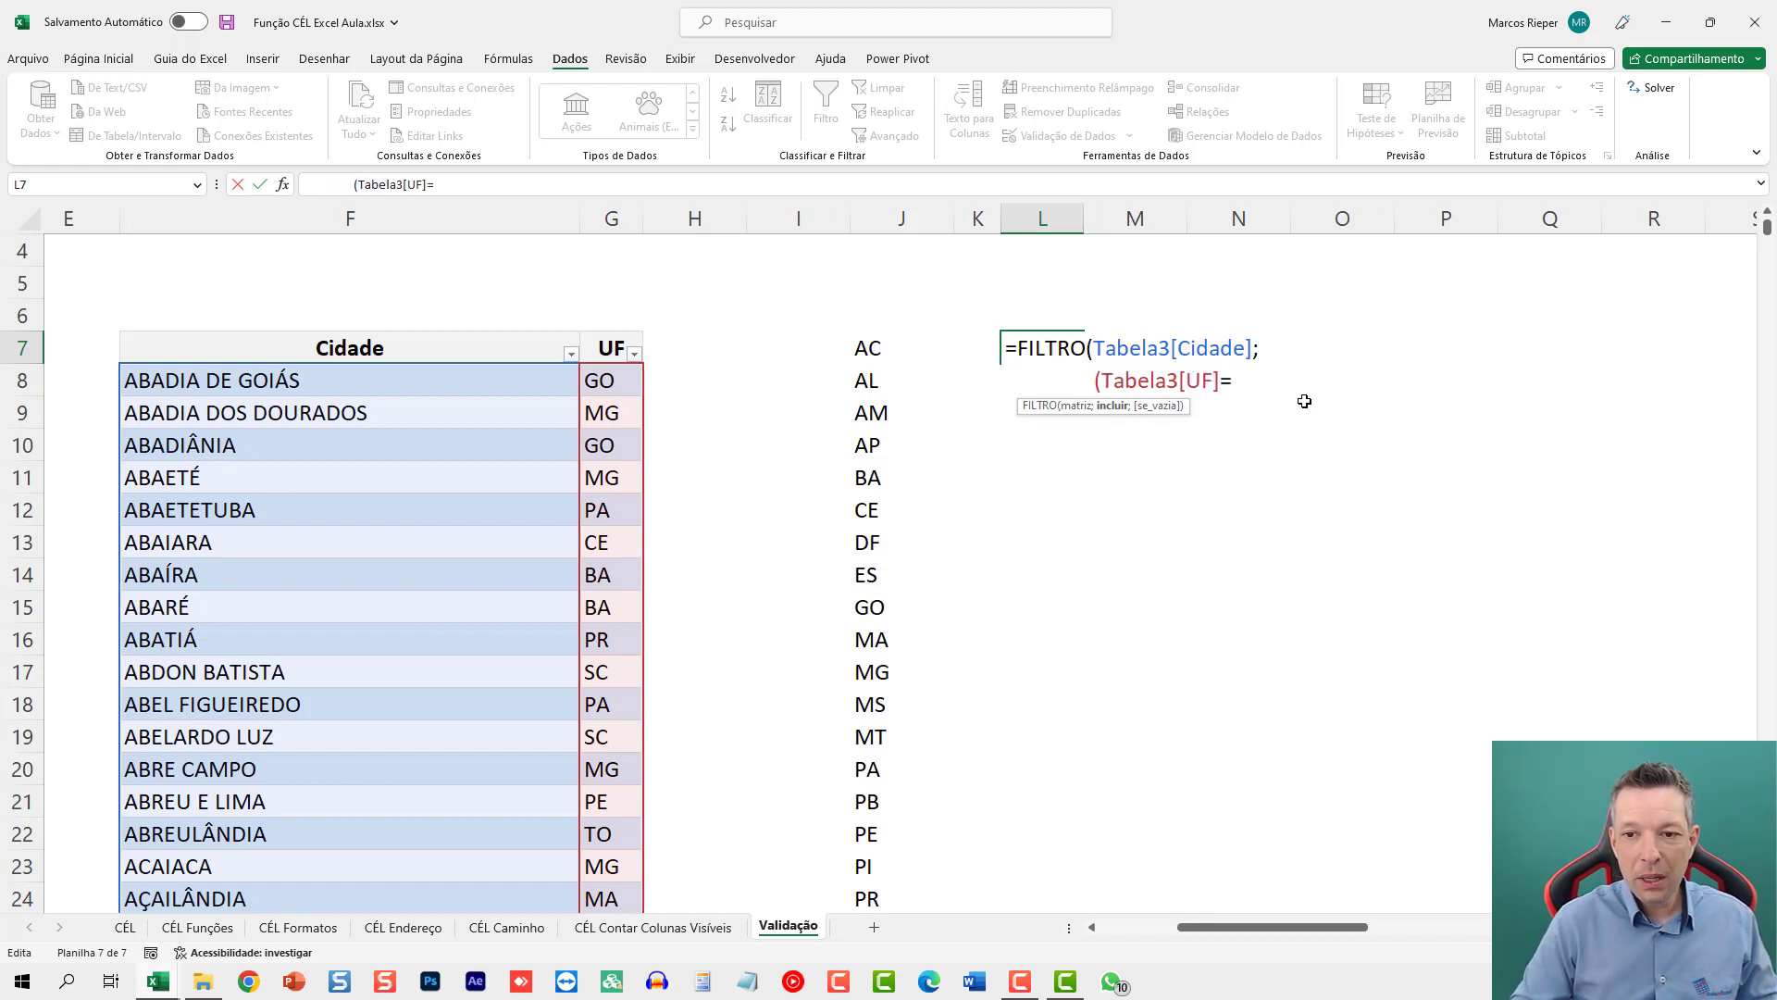
{"action": "type", "text": "="}
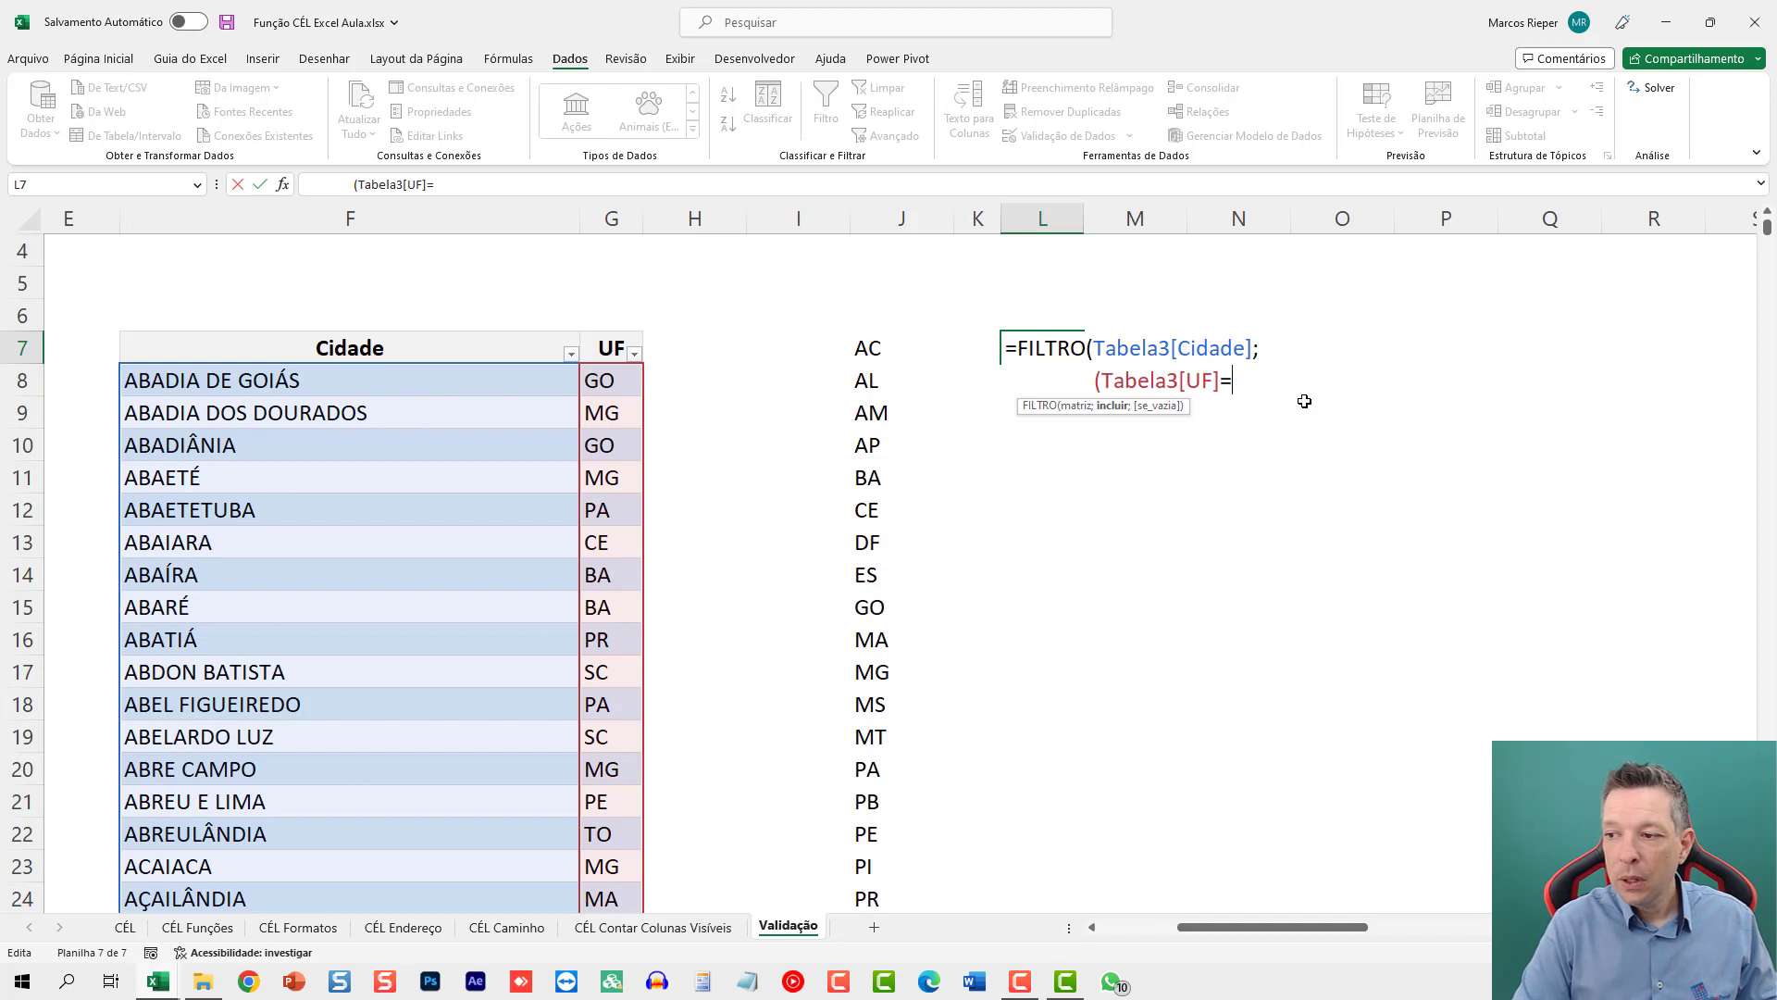
{"action": "type", "text": "INDIRETO"}
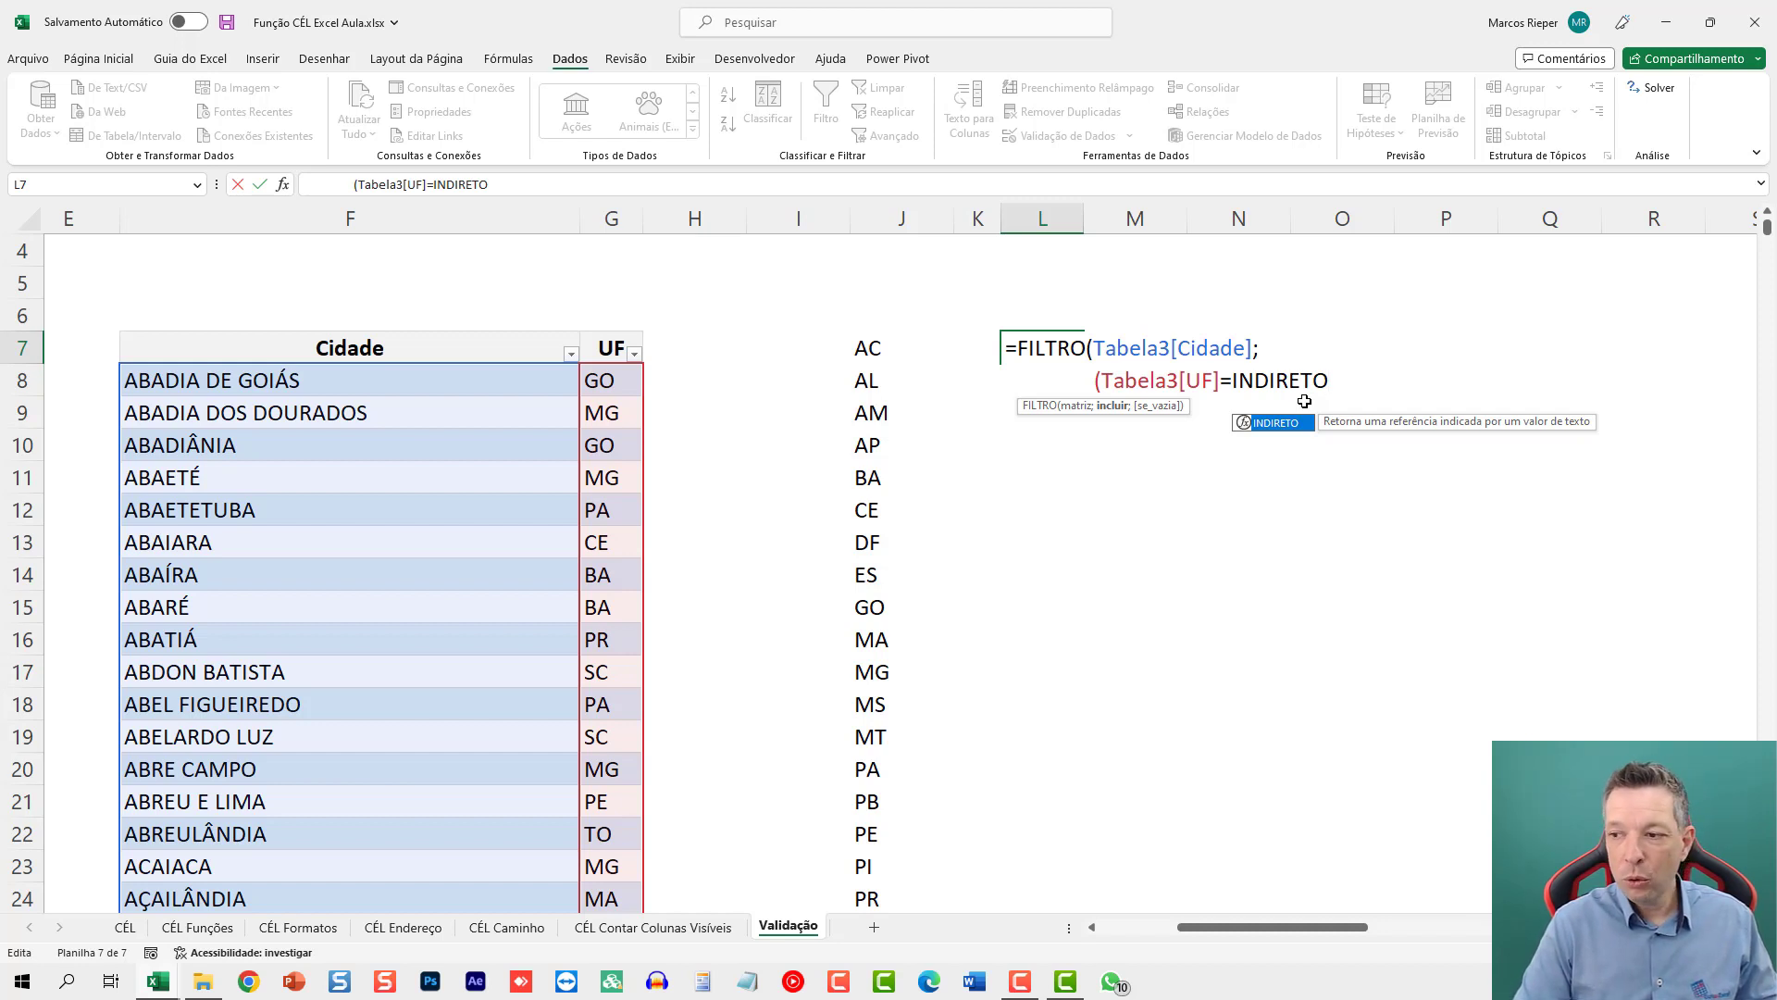
{"action": "type", "text": "(\"B"}
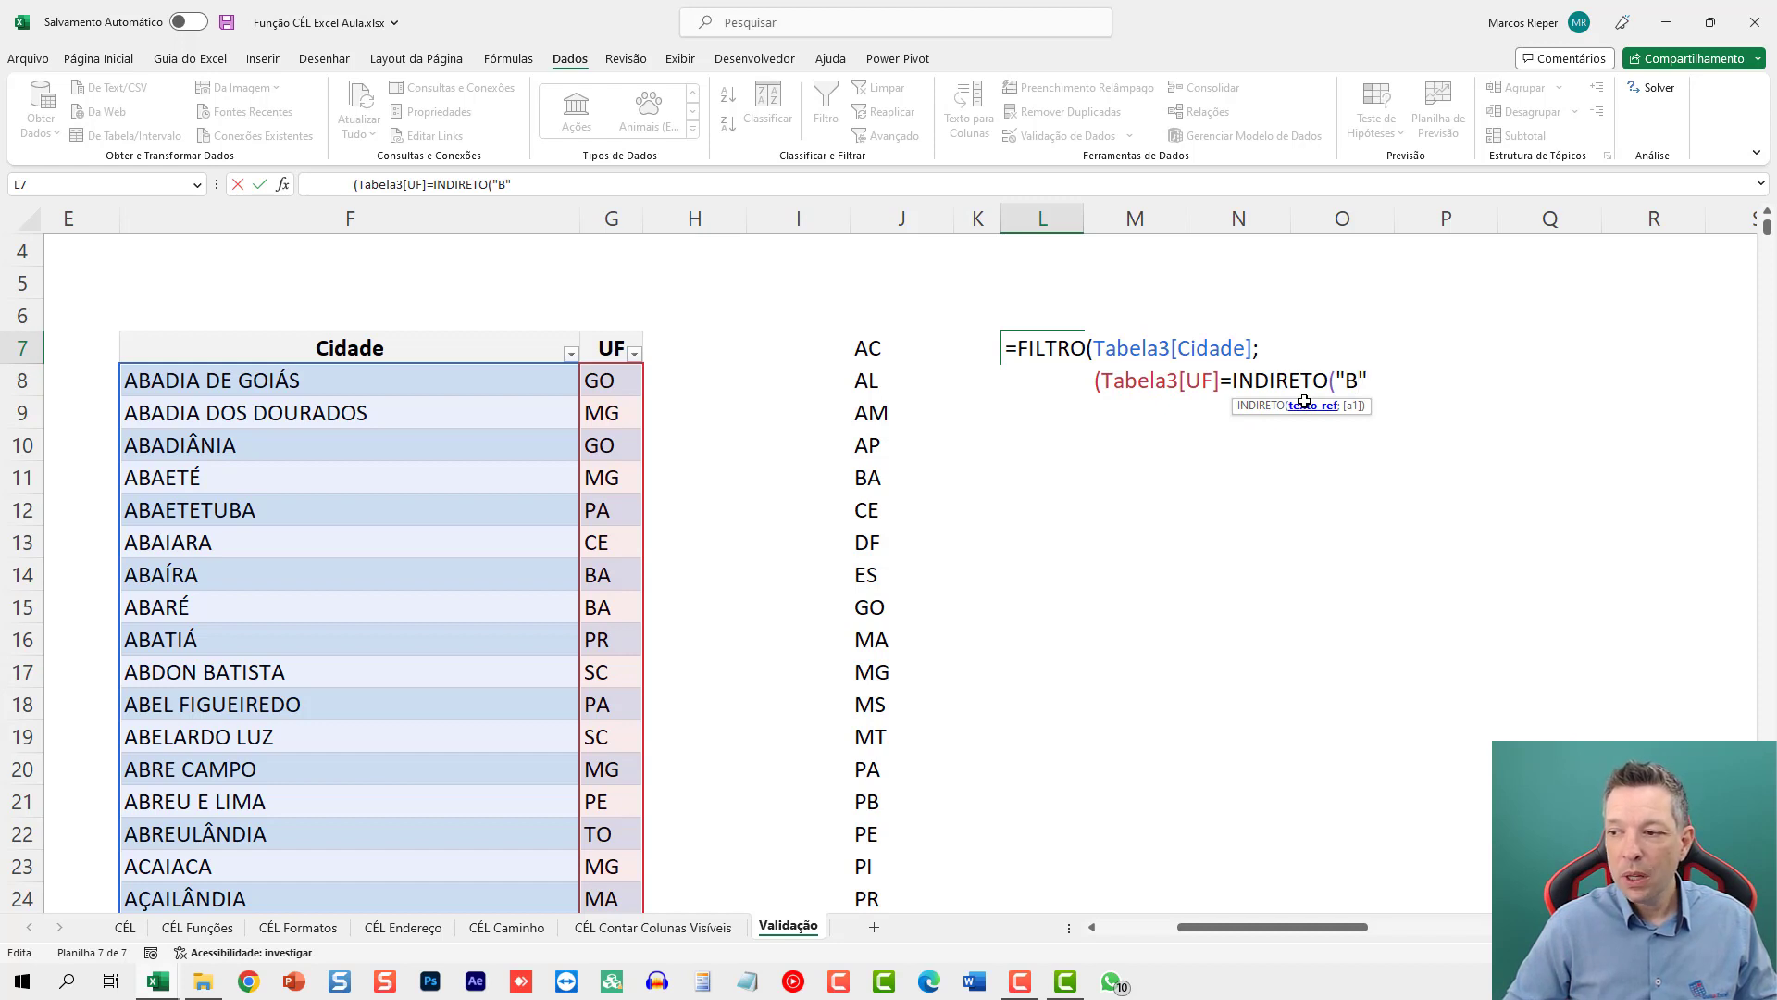
{"action": "type", "text": "\"&CÉL("}
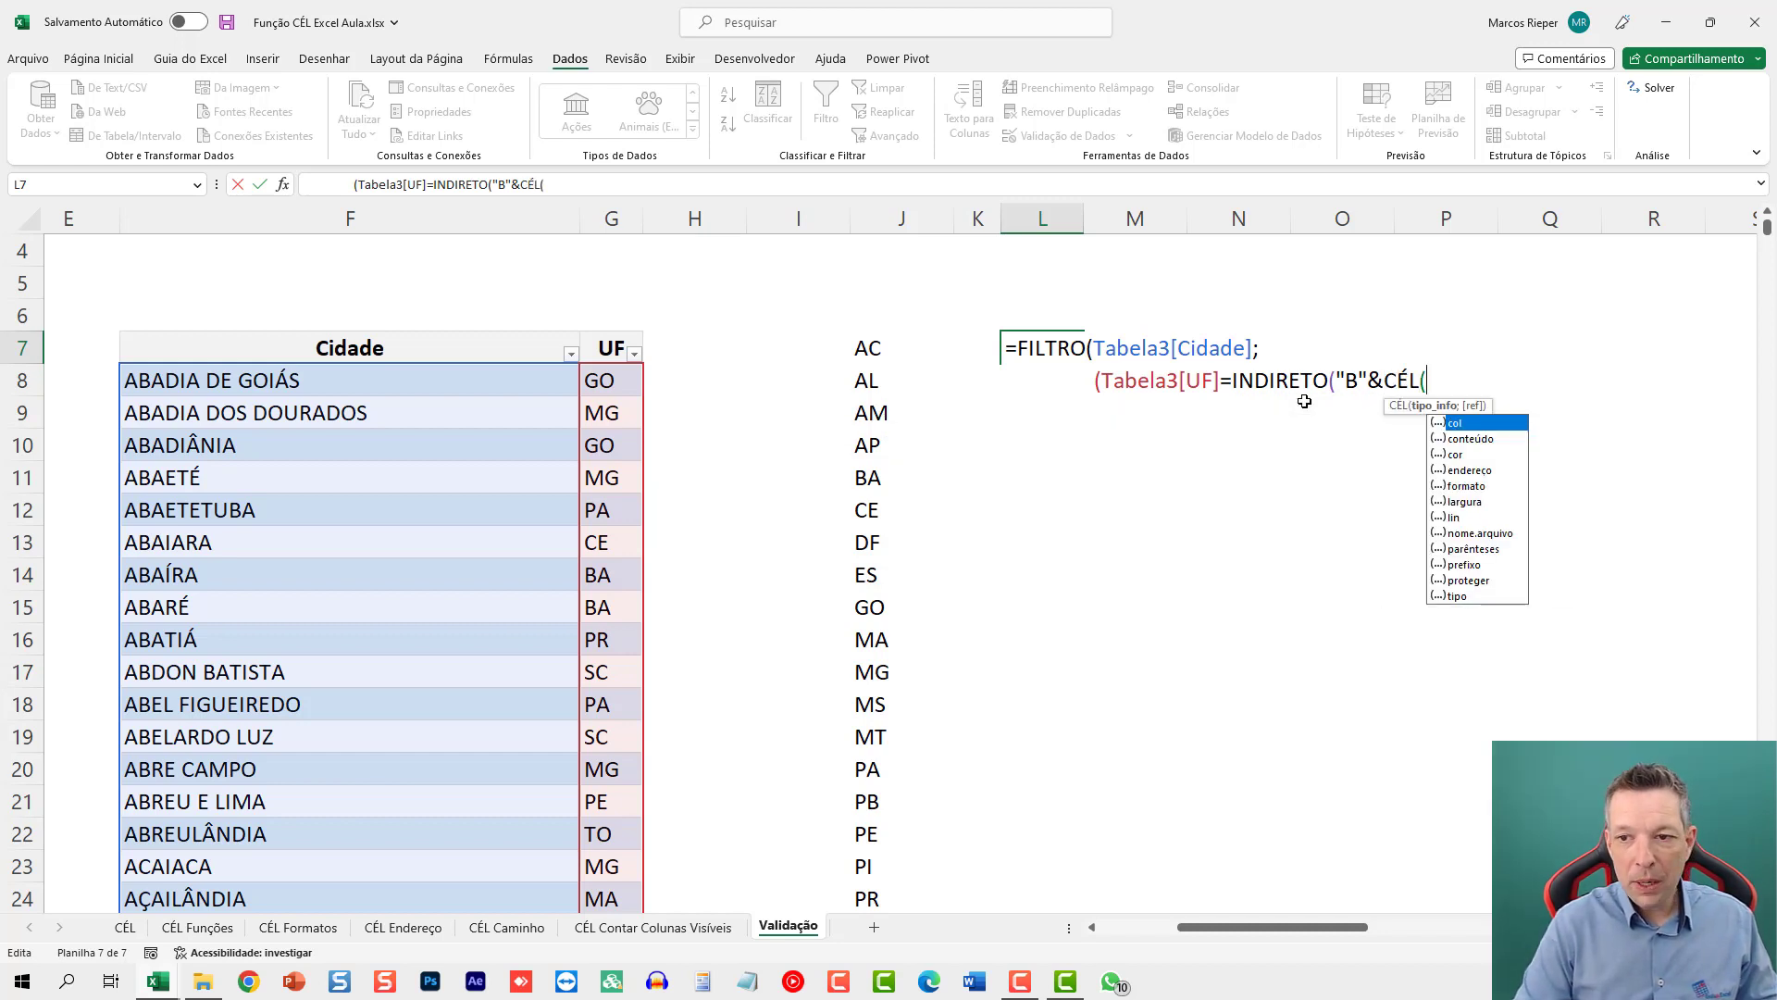
{"action": "type", "text": "\"lin"}
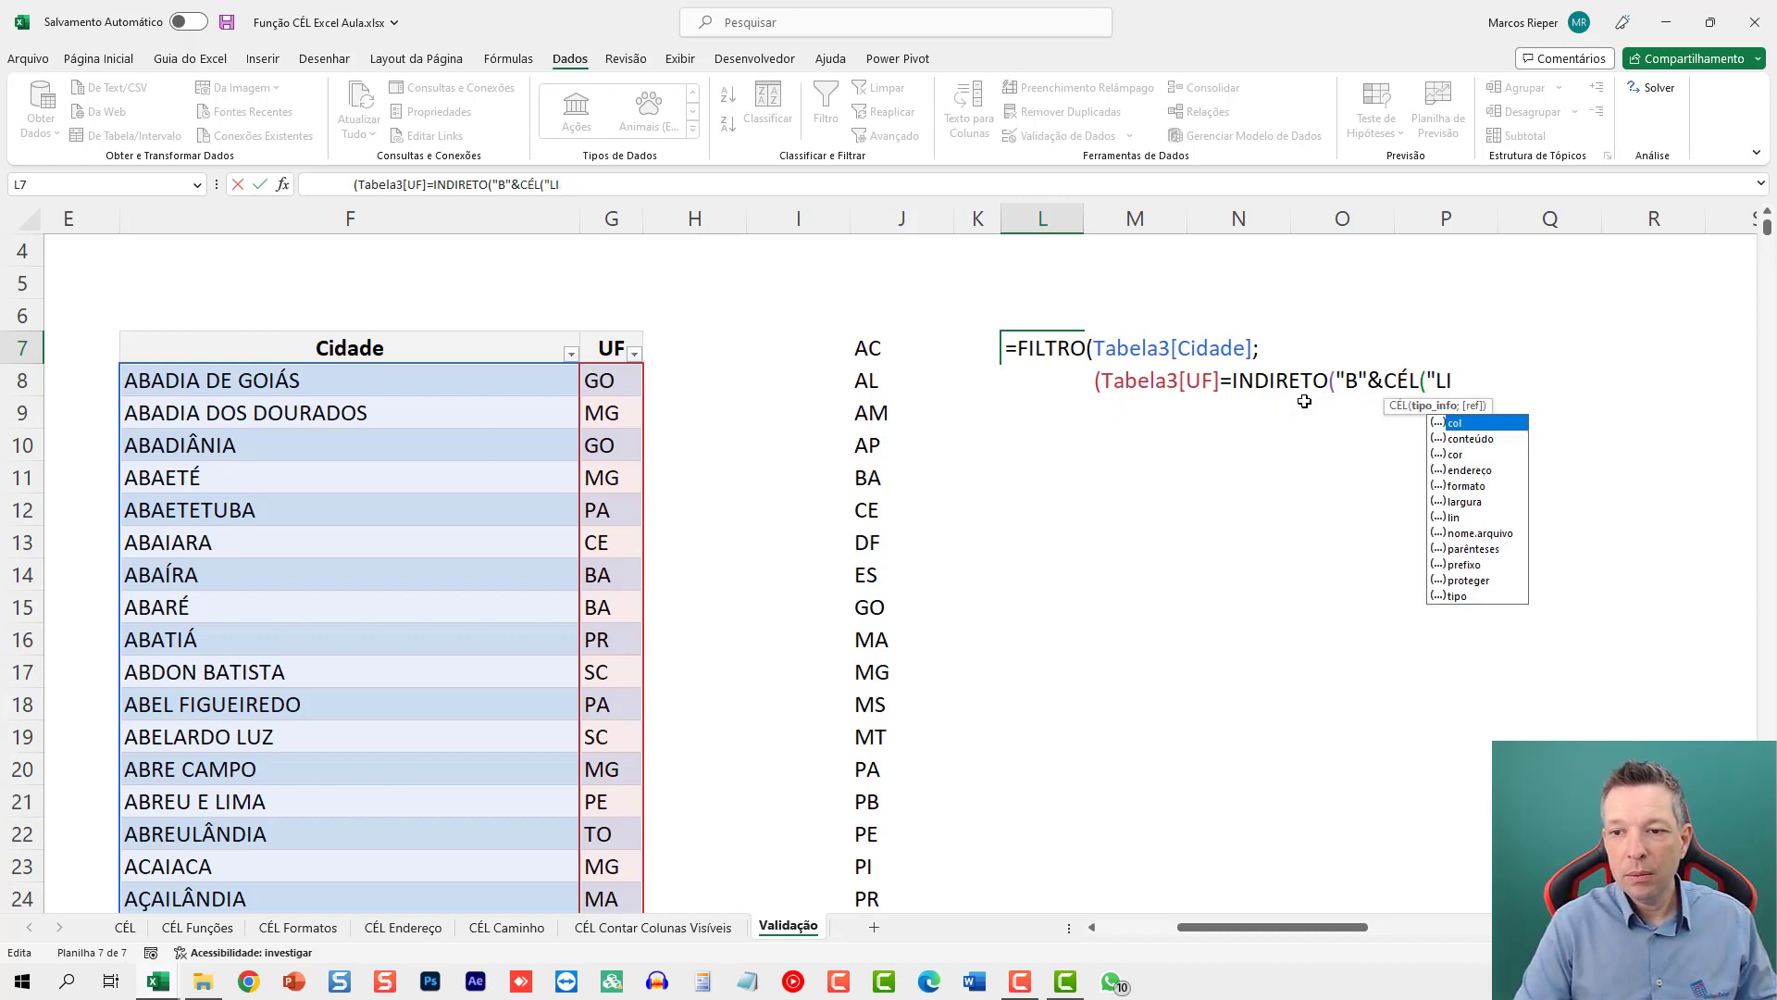
{"action": "type", "text": "\""}
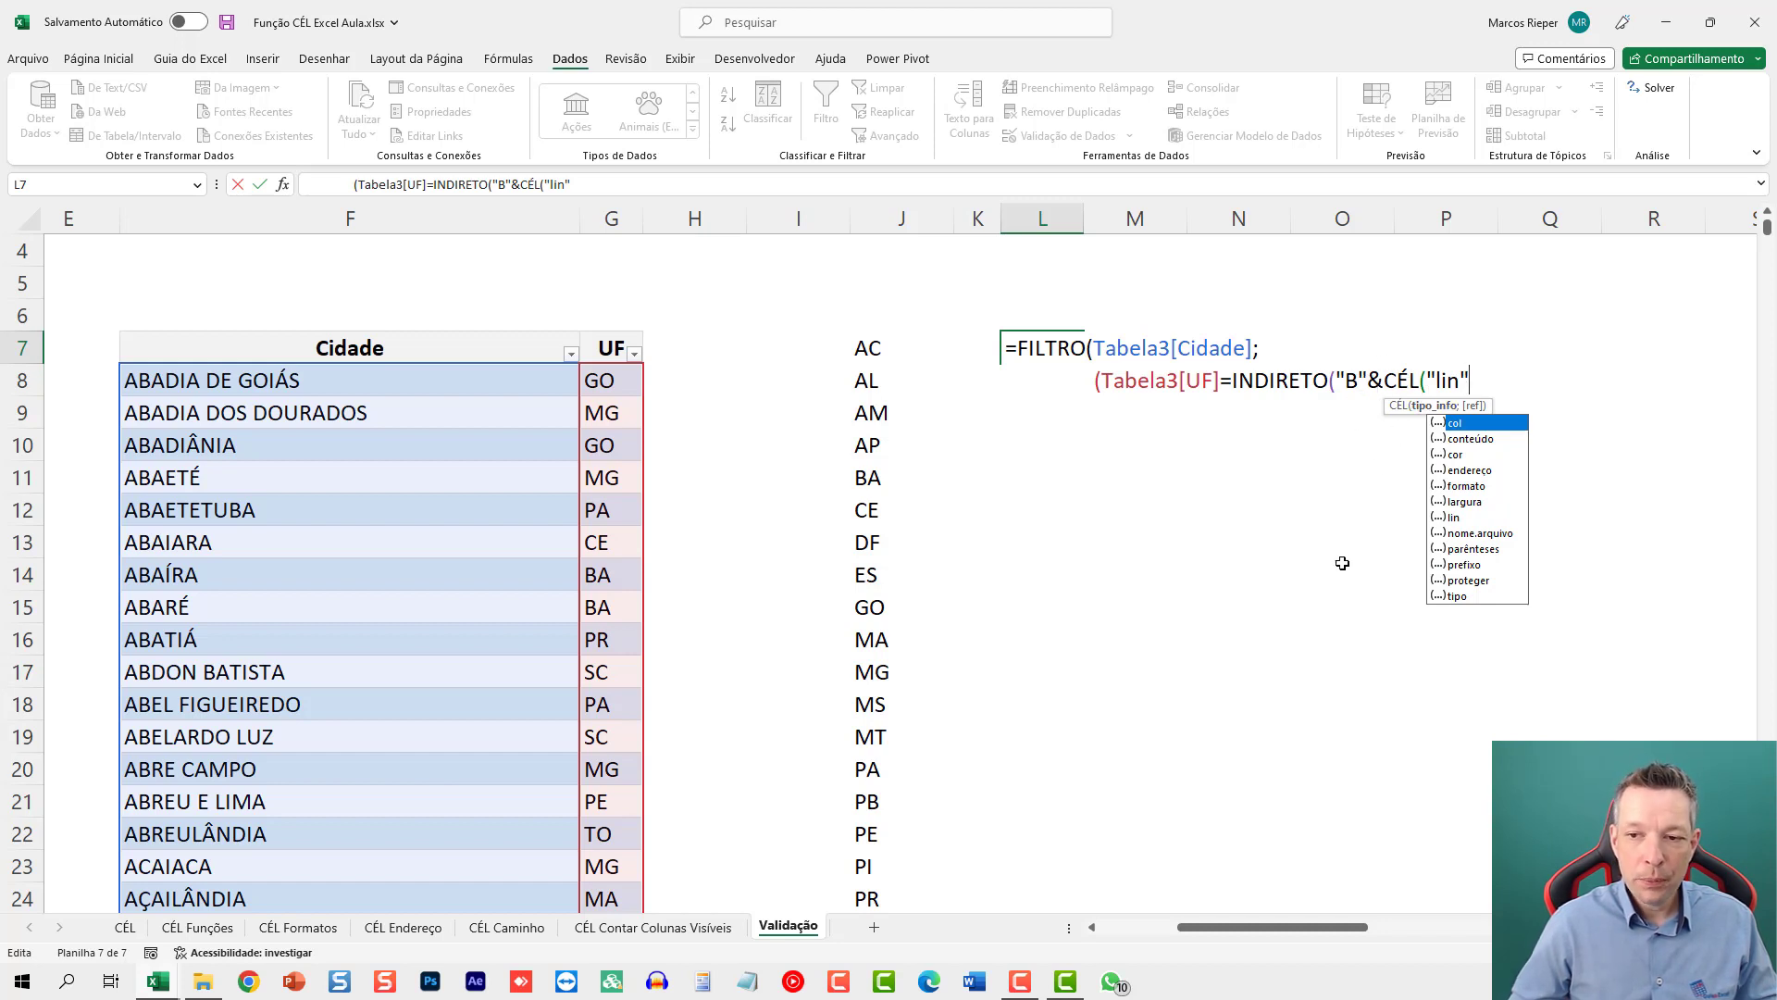
{"action": "type", "text": ")))"}
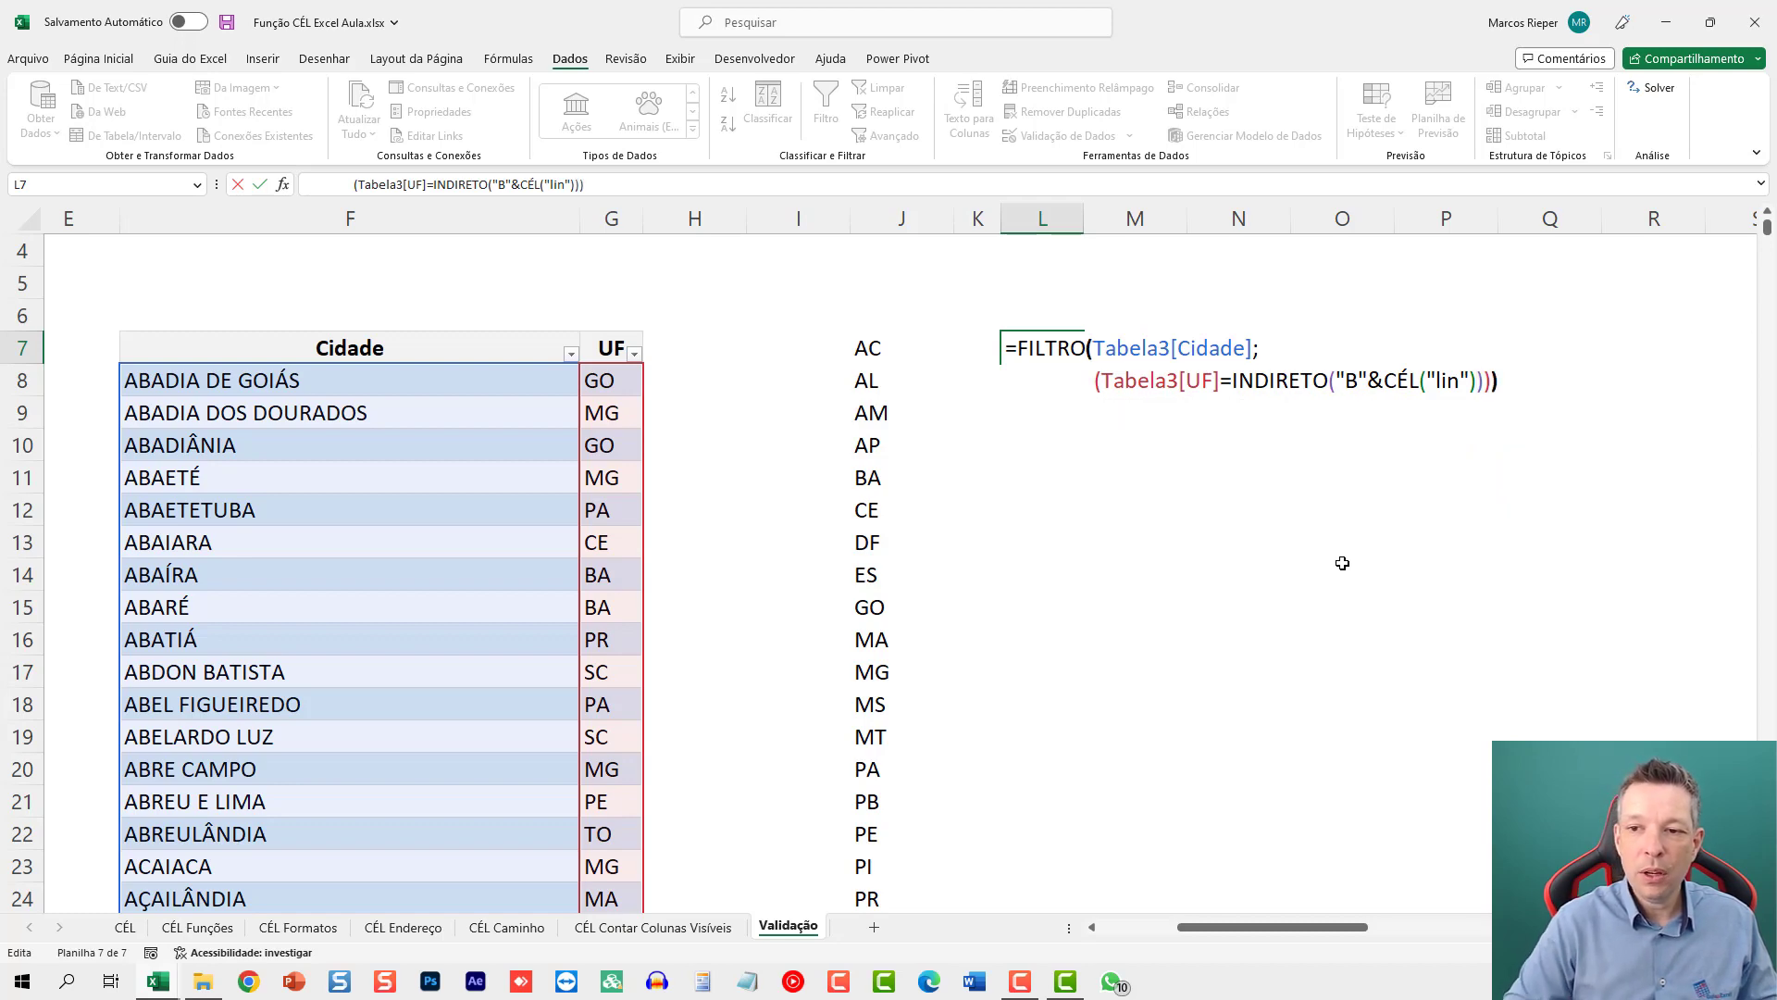
{"action": "key", "text": "Return"}
Step: Add "vazio" as the se_vazia argument of the FILTRO formula in L7
{"action": "key", "text": "Up"}
{"action": "left_click_drag", "start_coordinate": [1283, 928], "coordinate": [1200, 936]}
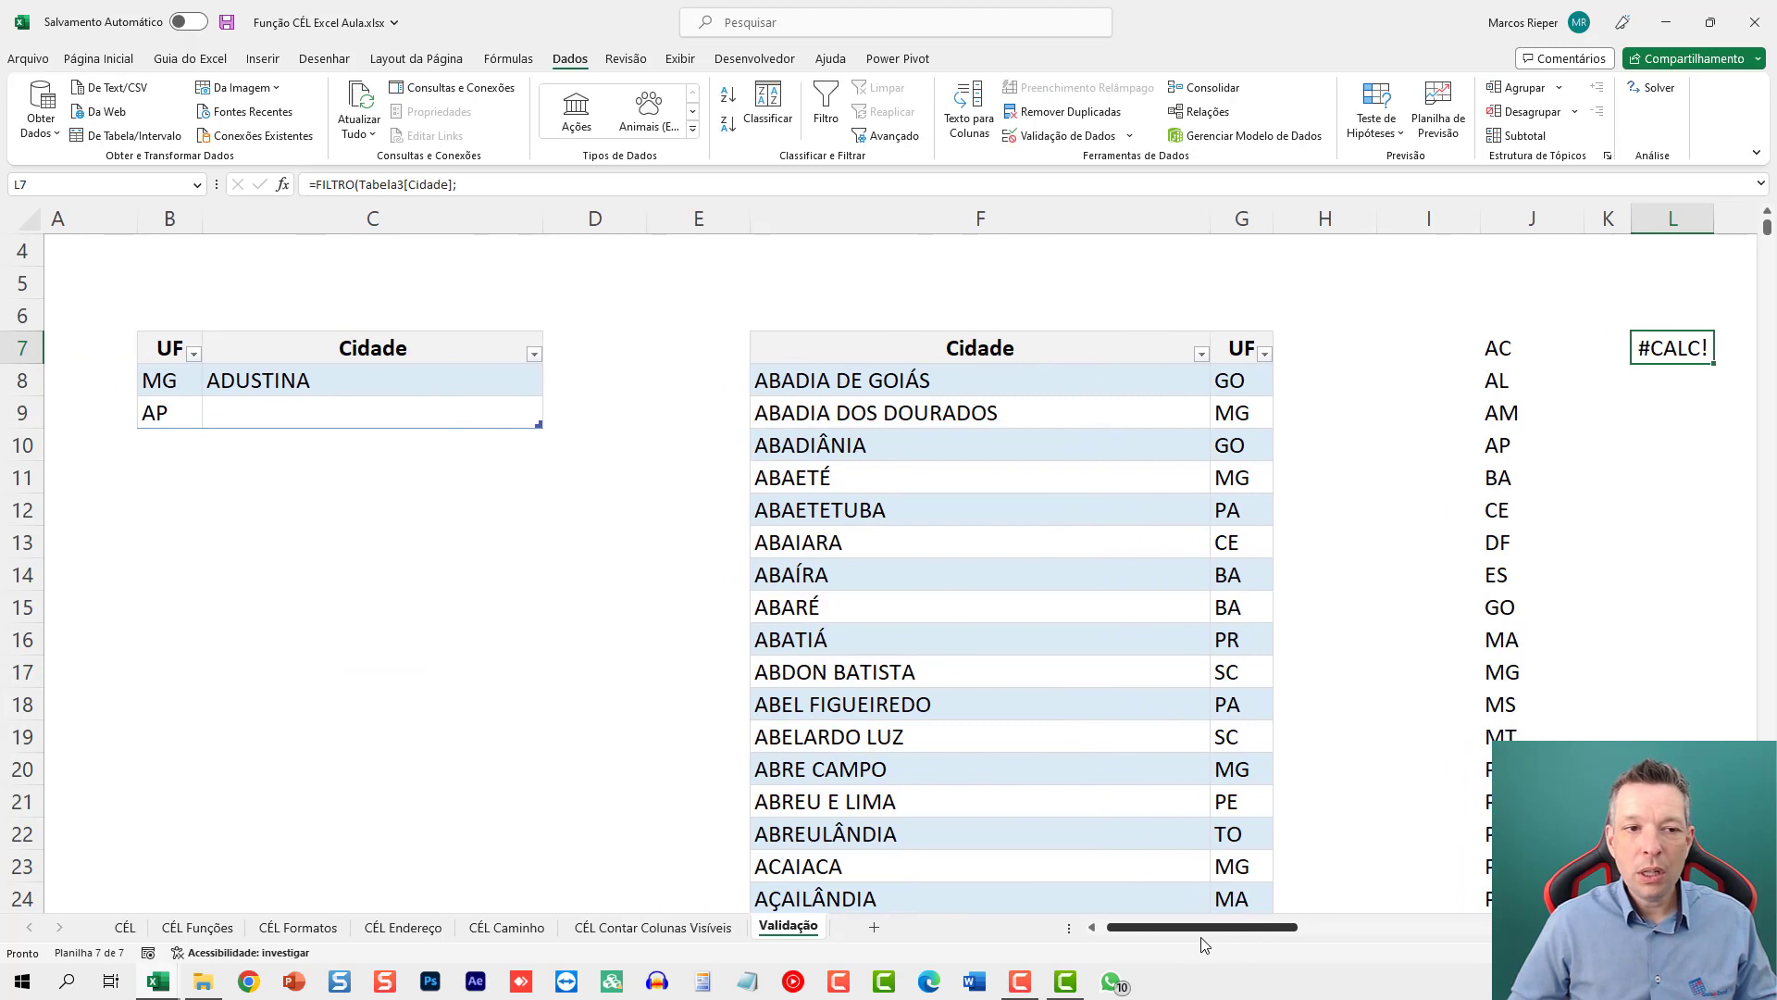
{"action": "left_click_drag", "start_coordinate": [1190, 933], "coordinate": [1269, 933]}
{"action": "key", "text": "F2"}
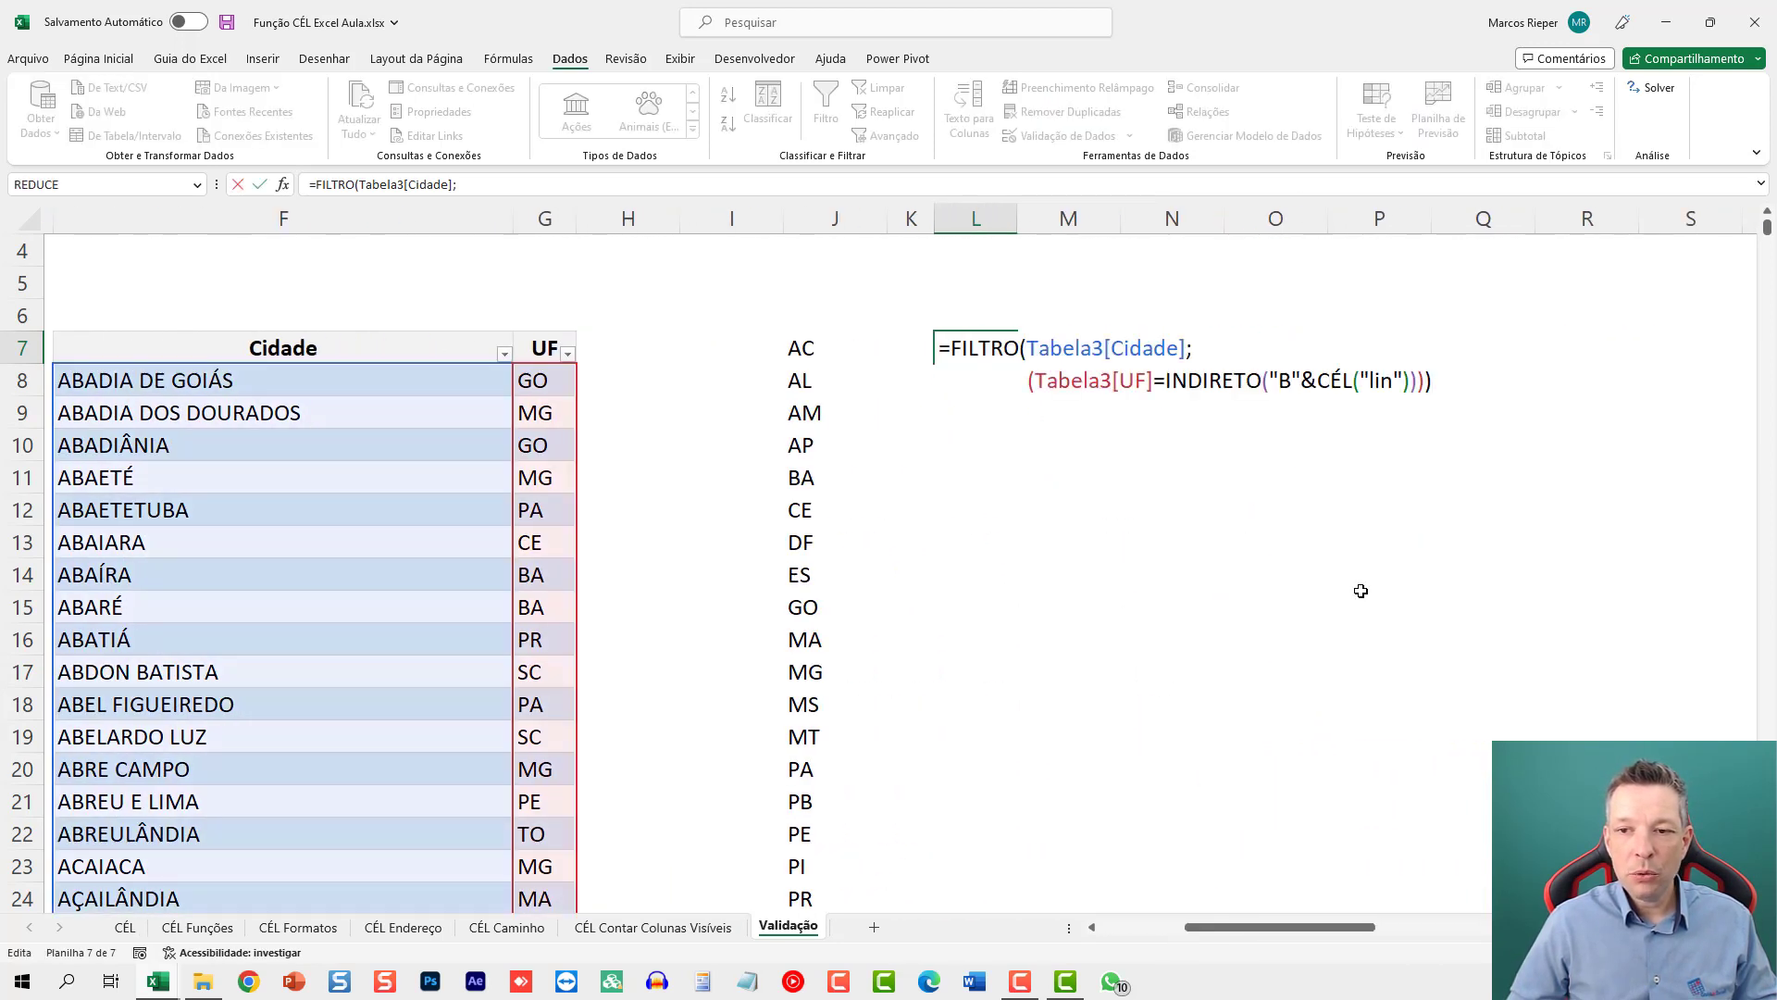
{"action": "key", "text": "Left"}
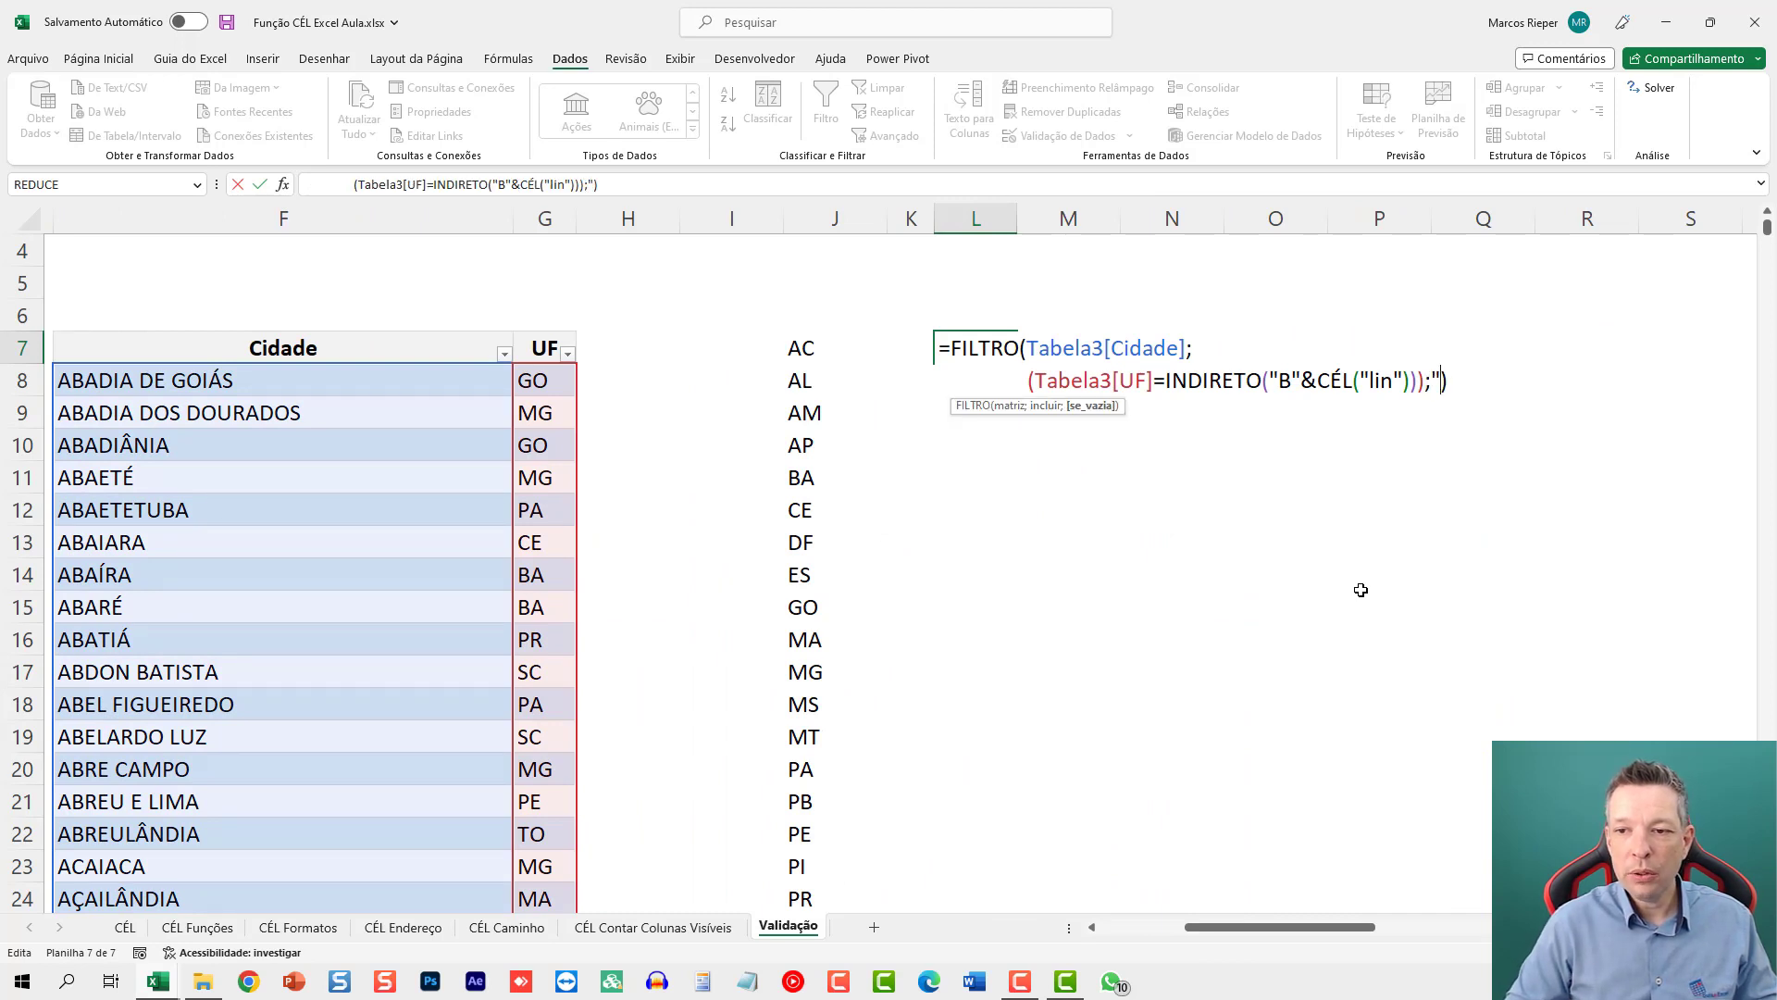
{"action": "key", "text": "Escape"}
{"action": "key", "text": "F2"}
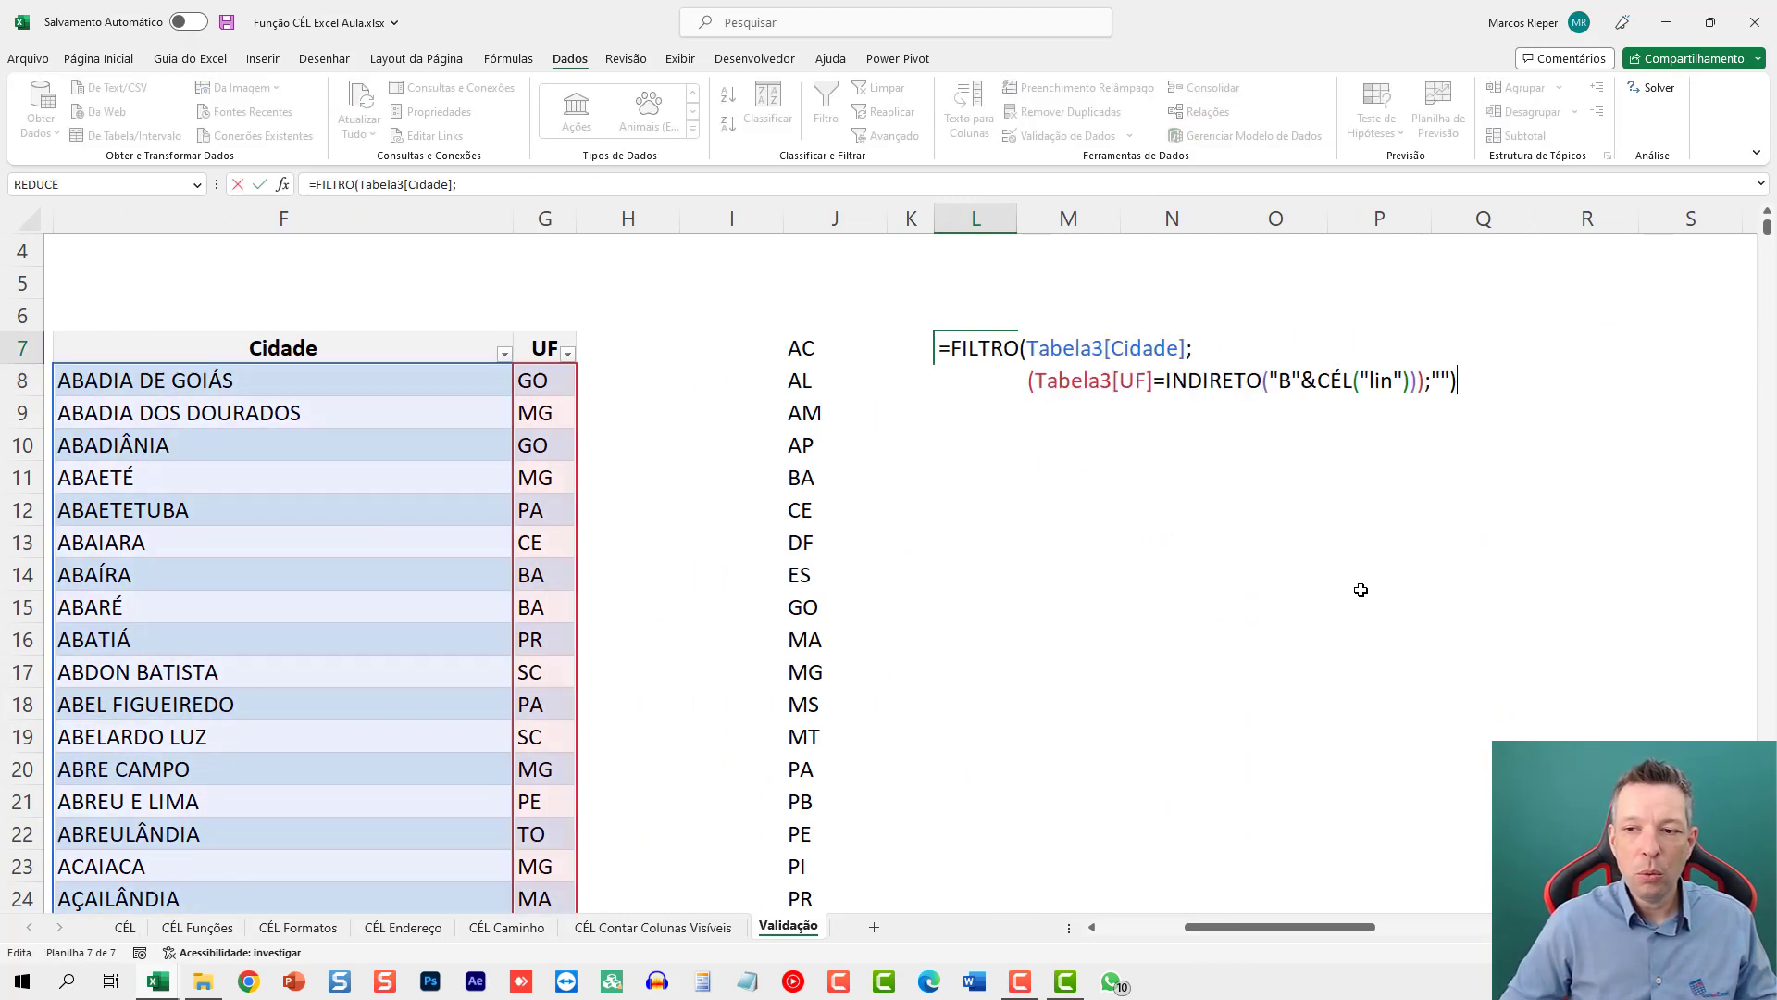
{"action": "key", "text": "Left"}
{"action": "type", "text": "vazio"}
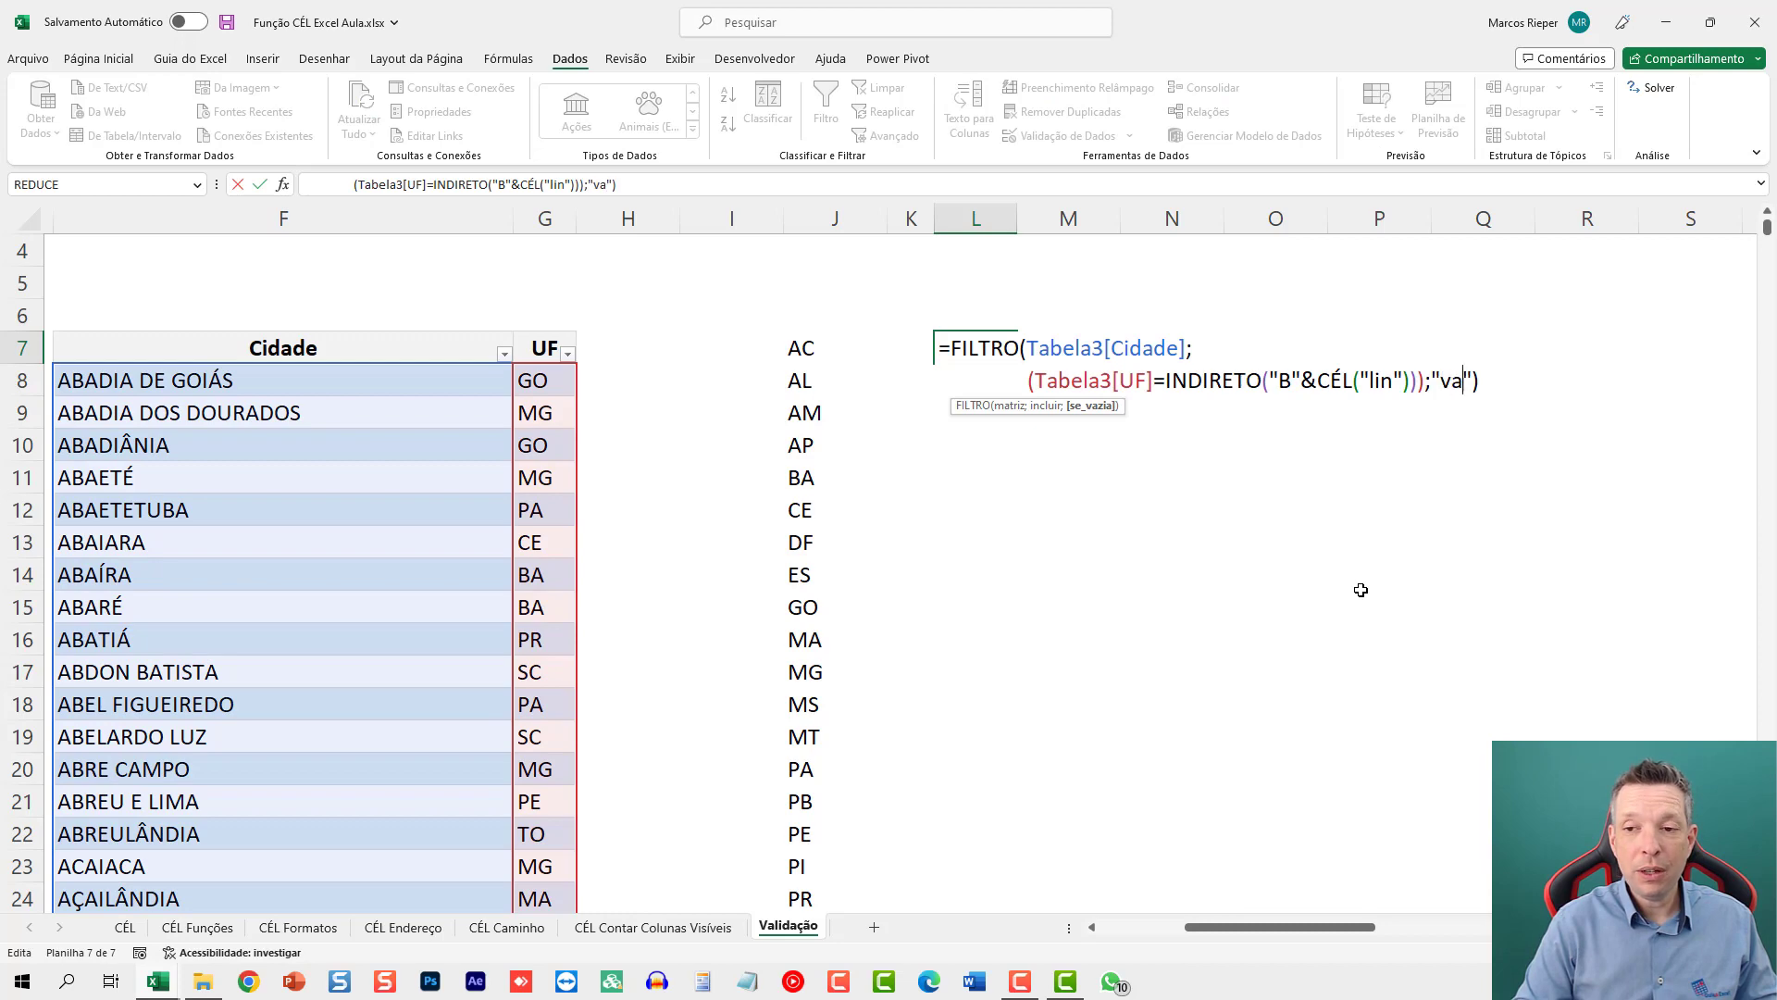
{"action": "key", "text": "ctrl+Return"}
Step: Choose ES from the UF validation list in B9 to test the city filter
{"action": "left_click_drag", "start_coordinate": [1276, 928], "coordinate": [1205, 937]}
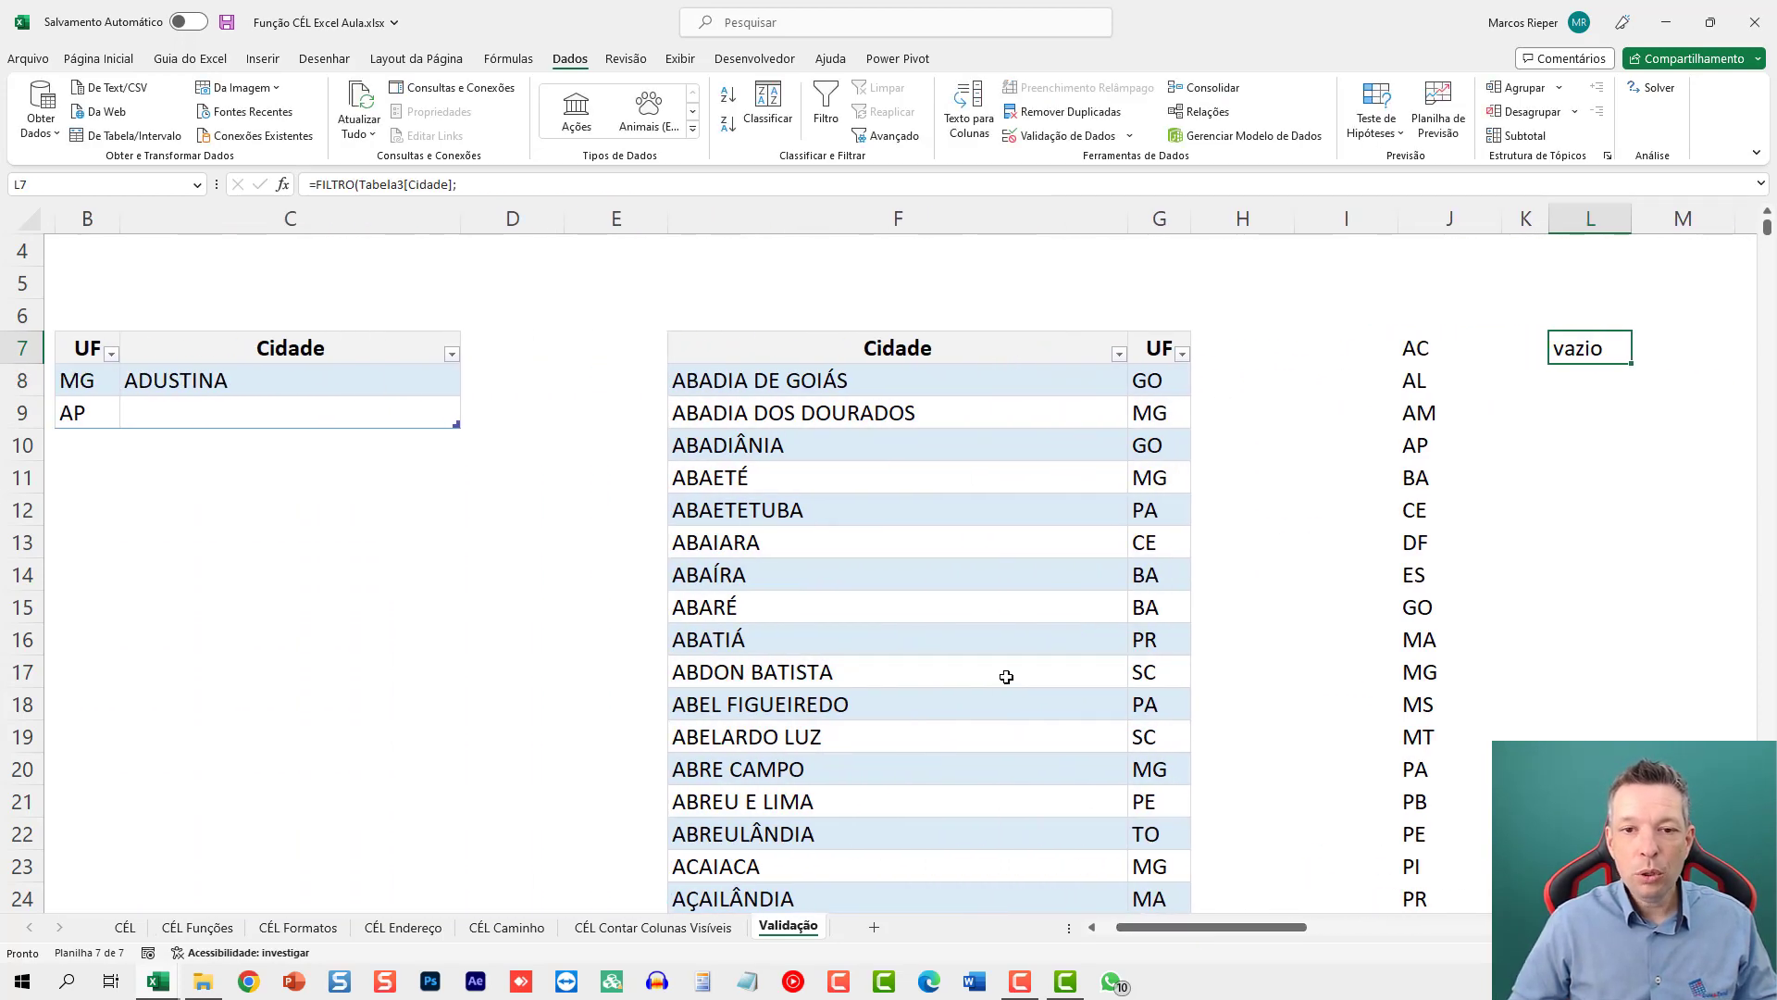
{"action": "scroll", "coordinate": [1003, 675], "scroll_direction": "down", "scroll_amount": 2}
{"action": "left_click", "coordinate": [212, 403]}
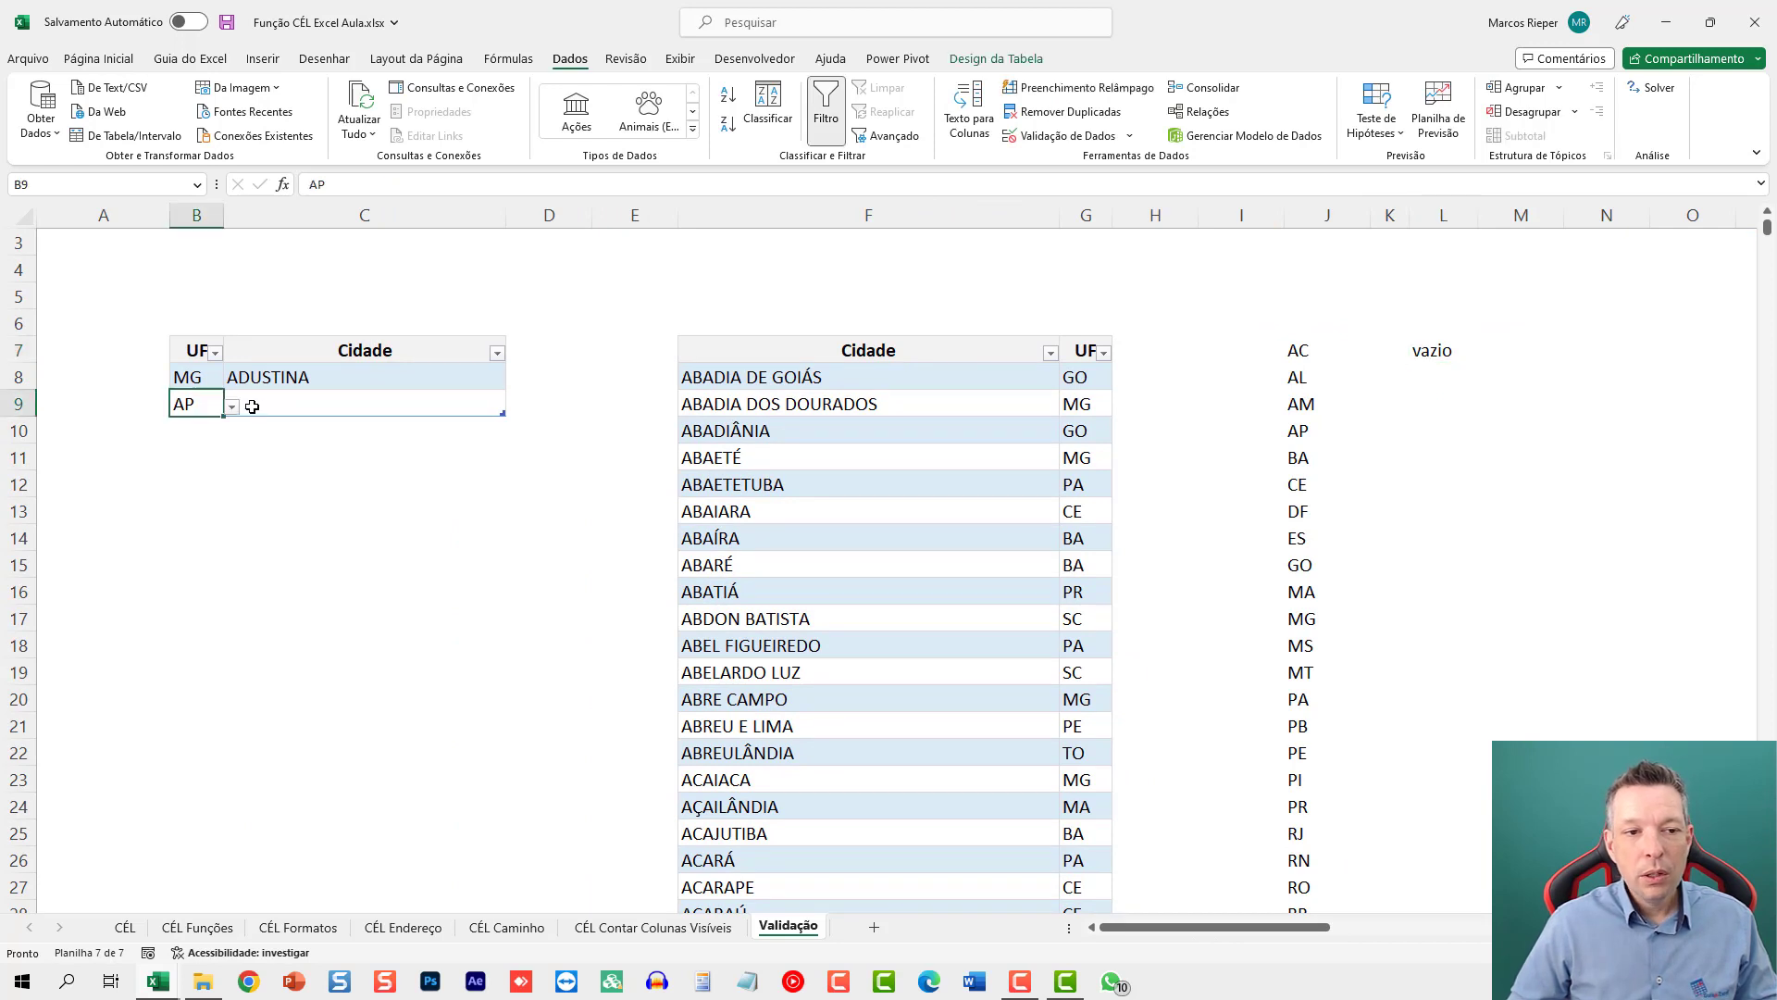
{"action": "left_click", "coordinate": [232, 406]}
{"action": "left_click", "coordinate": [197, 538]}
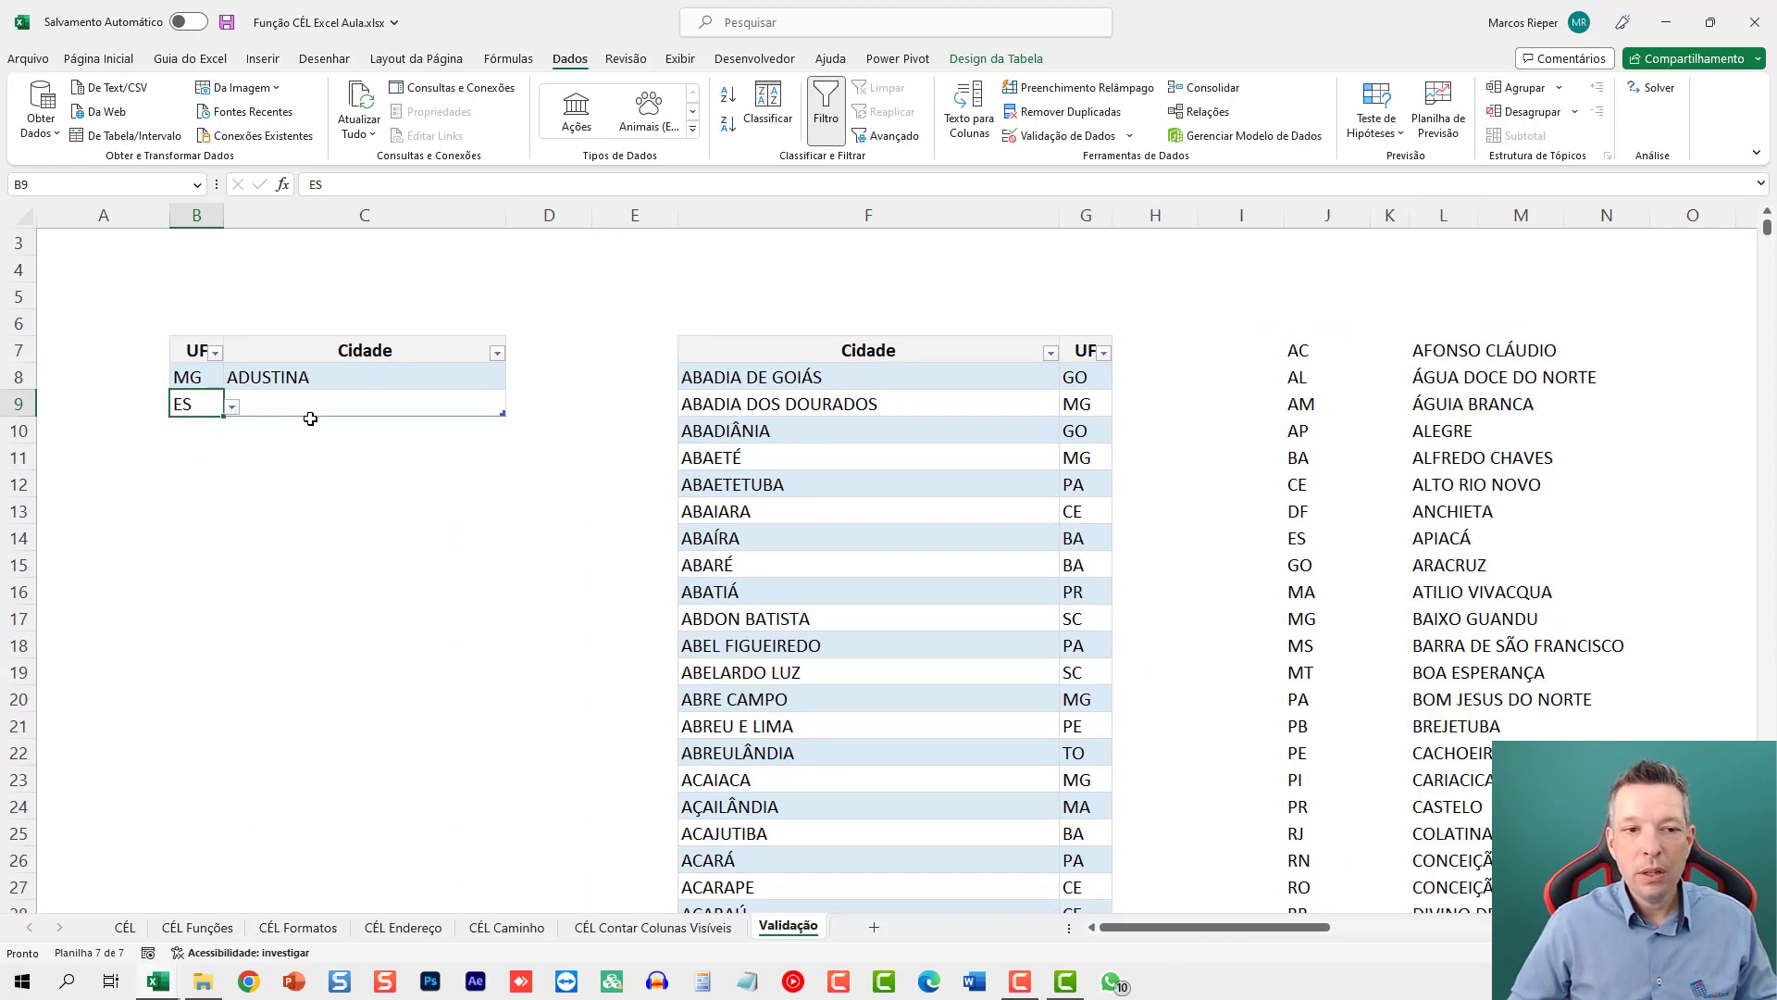
Step: Search the table's Cidade column for "afonso cl", check that city's UF, and return to the table header
{"action": "left_click", "coordinate": [1436, 353]}
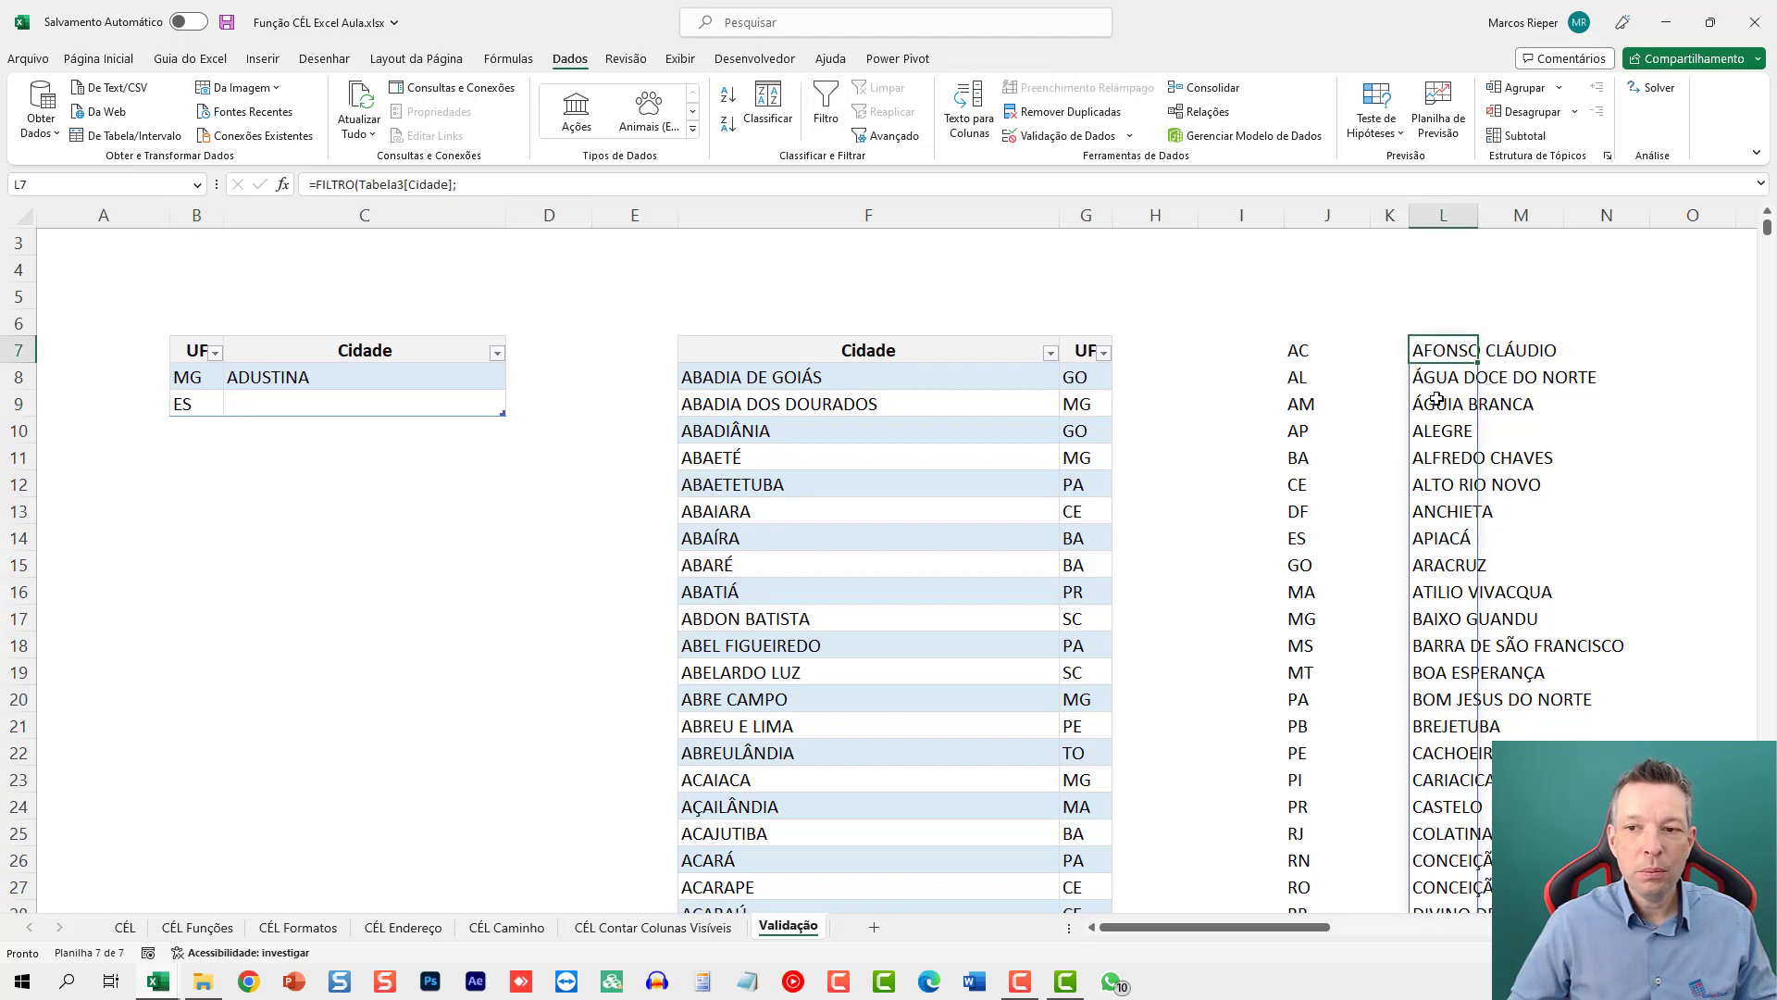
{"action": "left_click", "coordinate": [802, 381]}
{"action": "key", "text": "ctrl+shift+Down"}
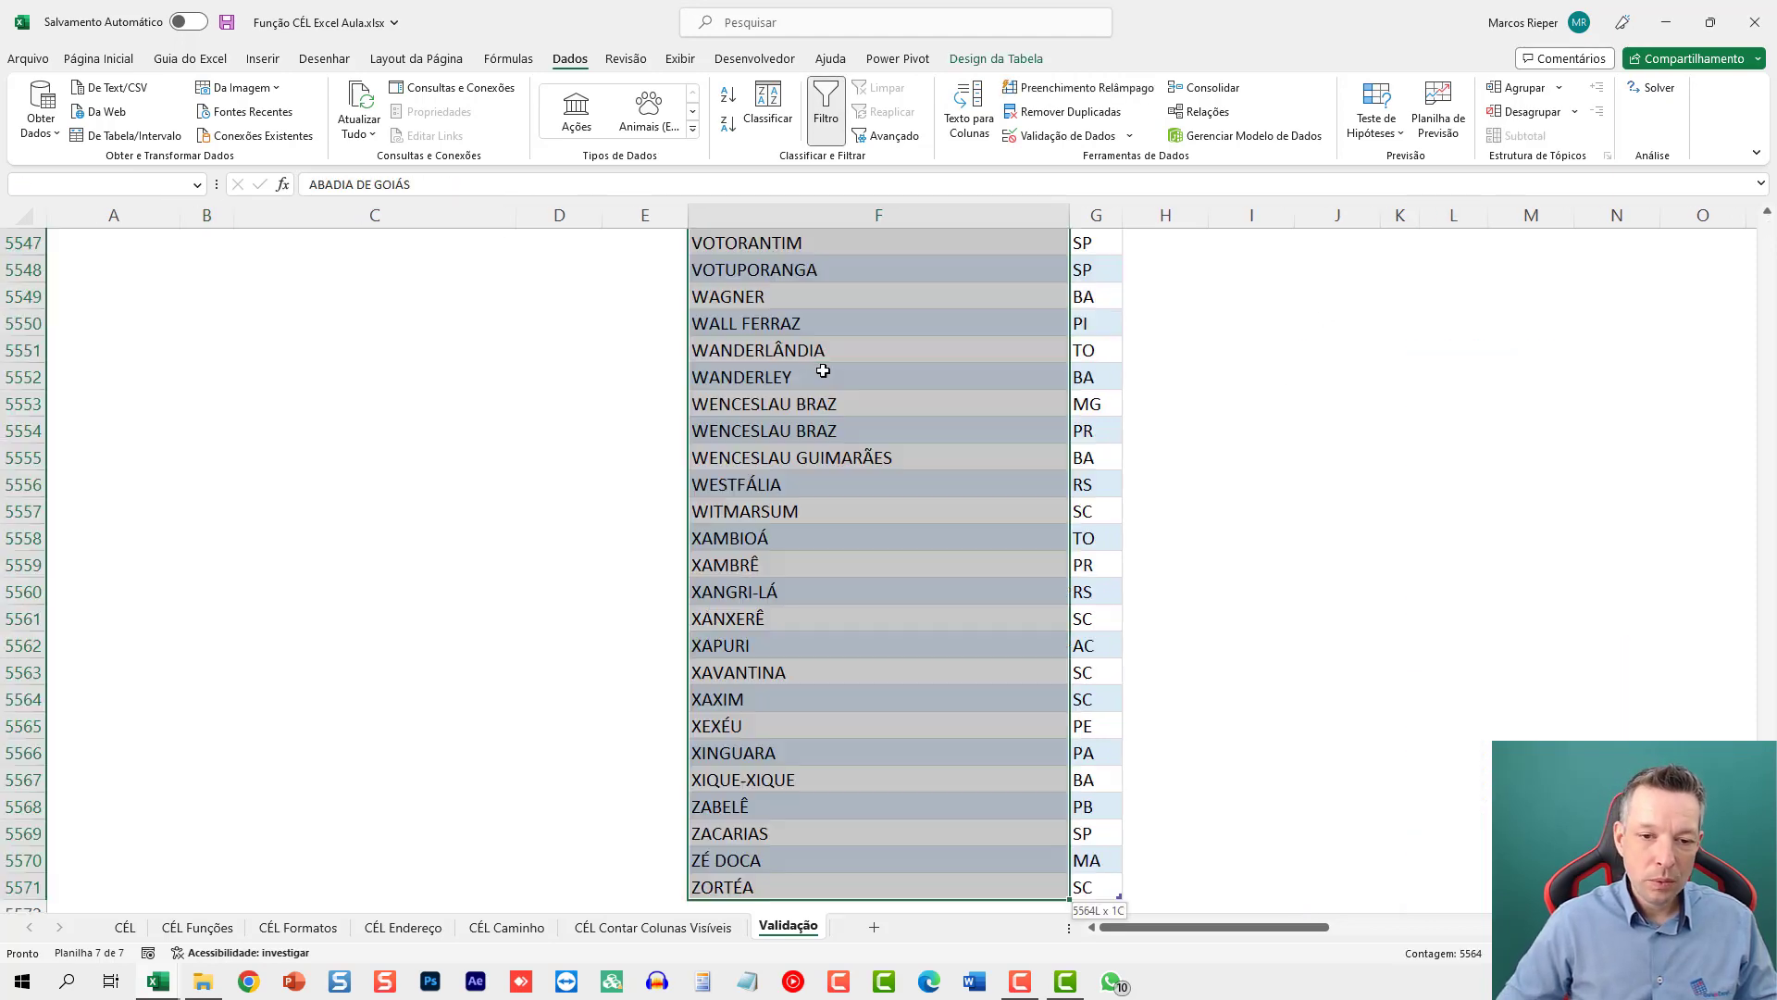
{"action": "key", "text": "ctrl+l"}
{"action": "type", "text": "afonso cl"}
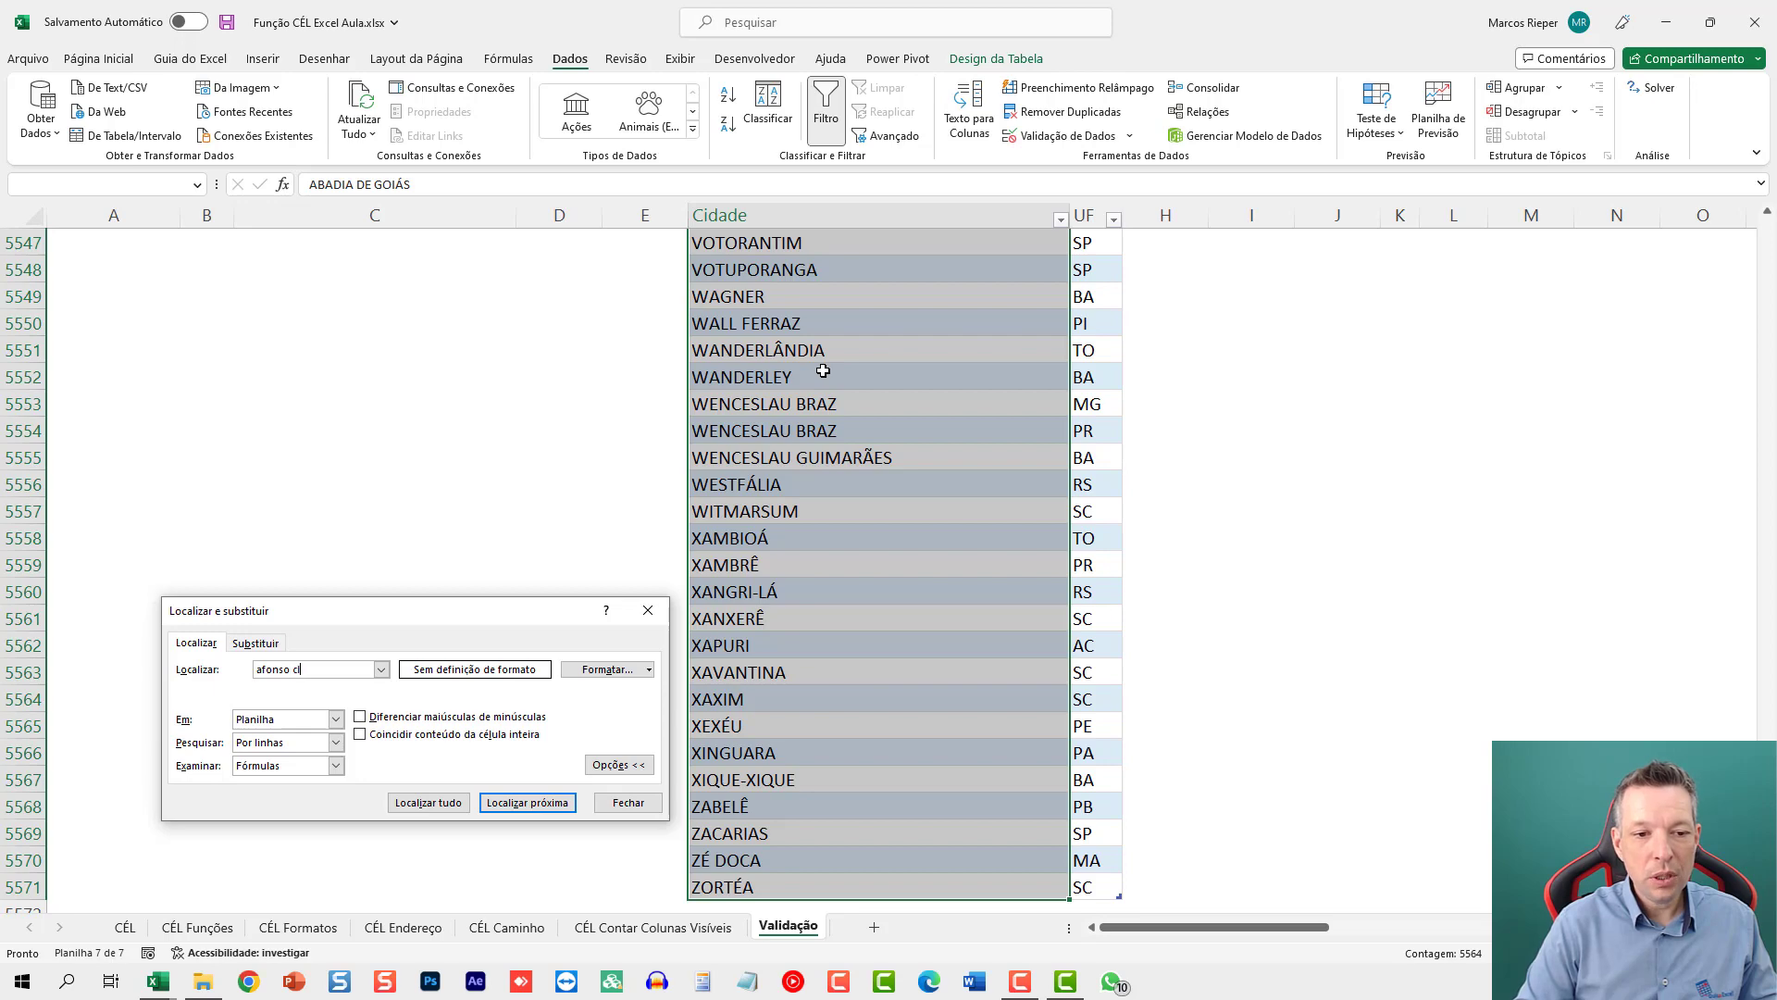
{"action": "key", "text": "Return"}
{"action": "key", "text": "Escape"}
{"action": "left_click", "coordinate": [1085, 567]}
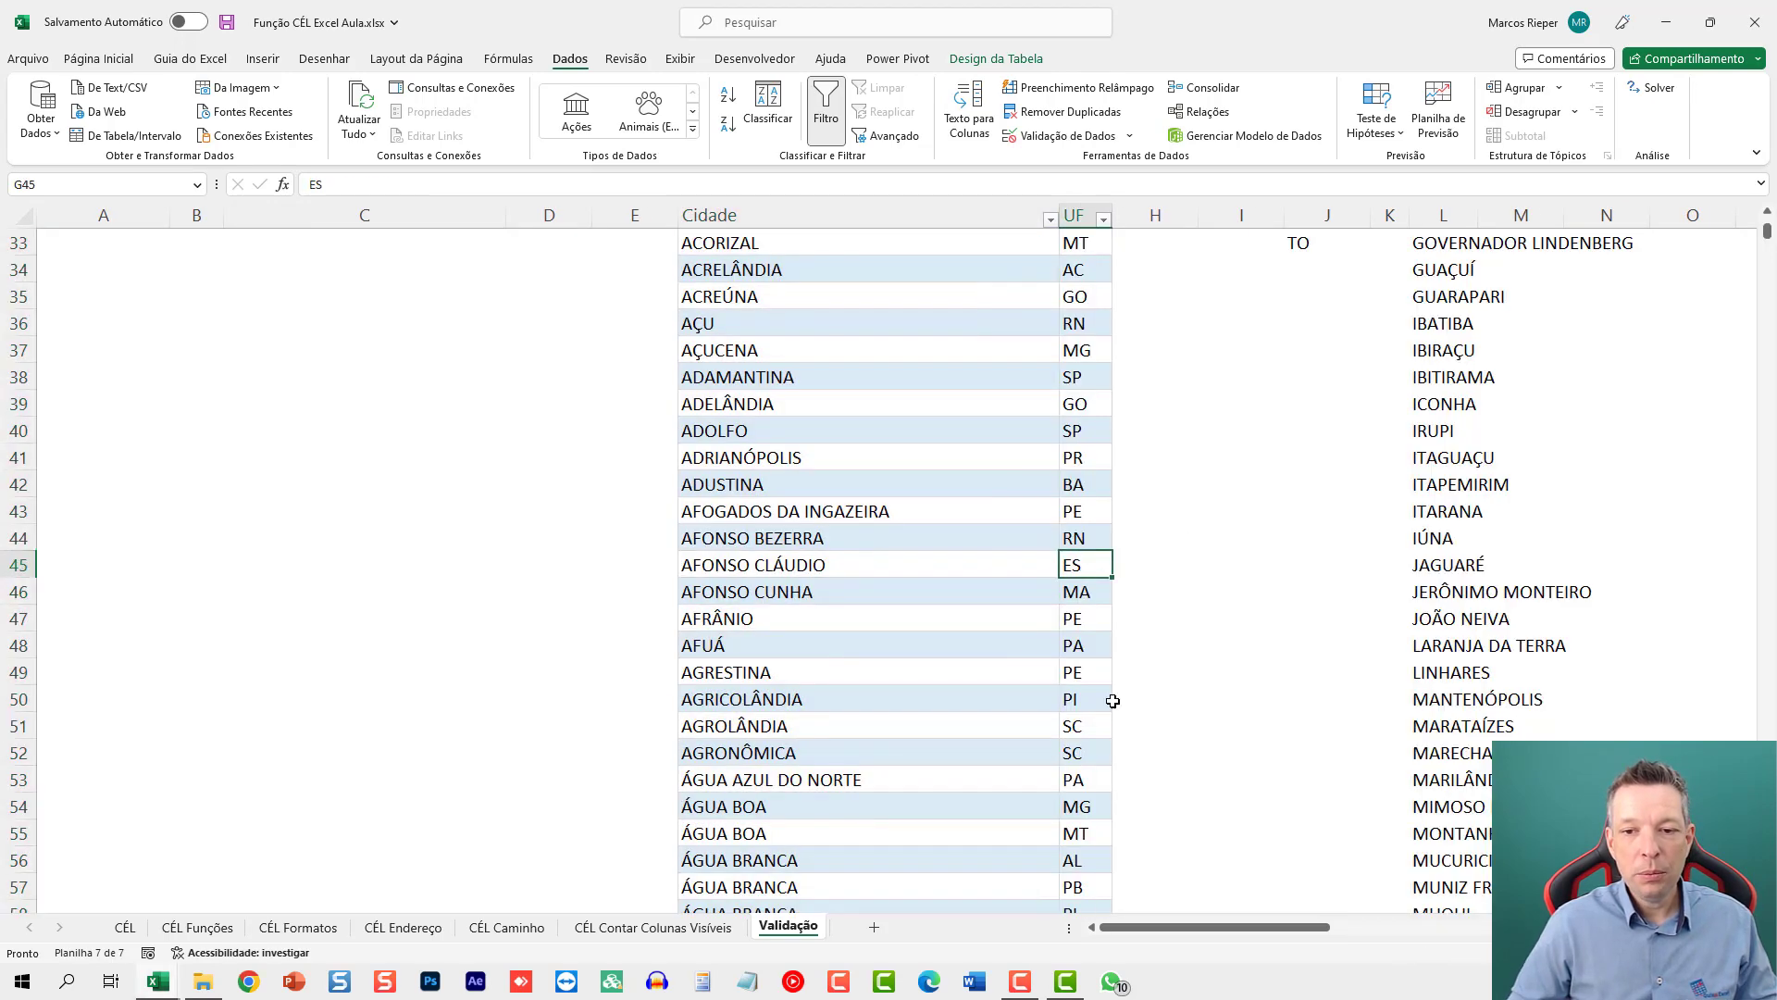
{"action": "key", "text": "ctrl+Up"}
{"action": "scroll", "coordinate": [473, 559], "scroll_direction": "up", "scroll_amount": 1}
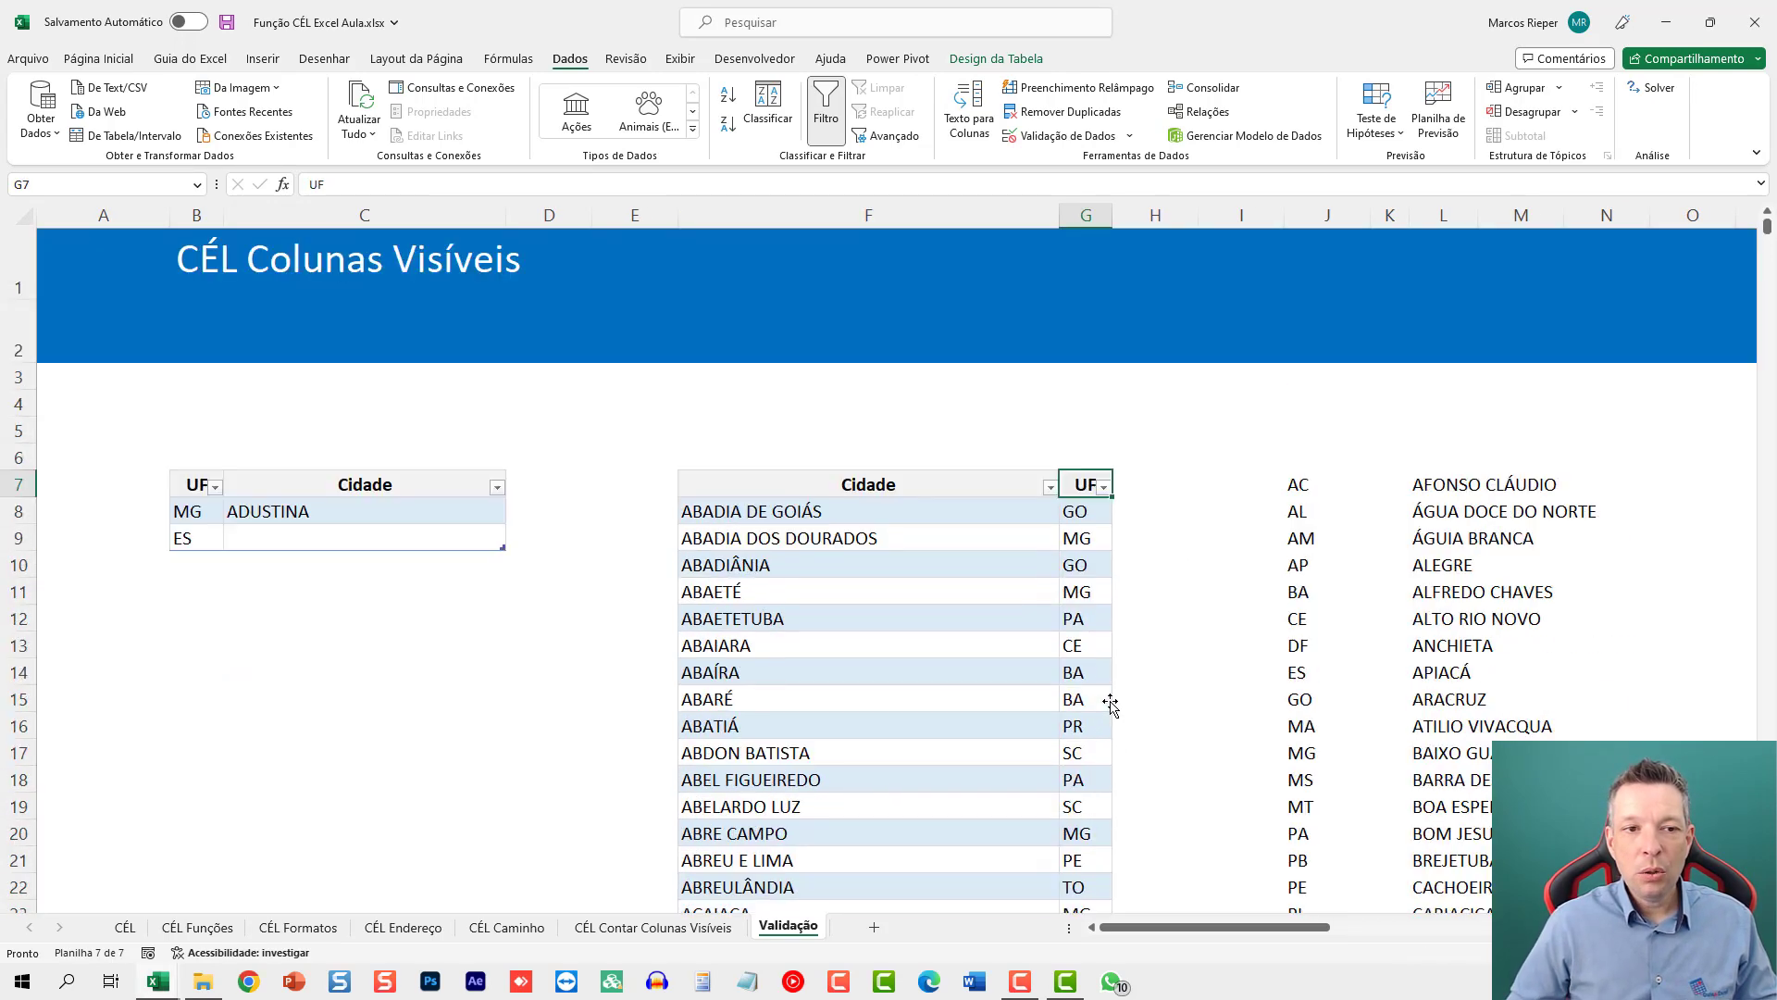
Step: Apply list data validation to the Cidade cells C8:C17 with the spilled city range =$L$7# as the source
{"action": "left_click", "coordinate": [449, 539]}
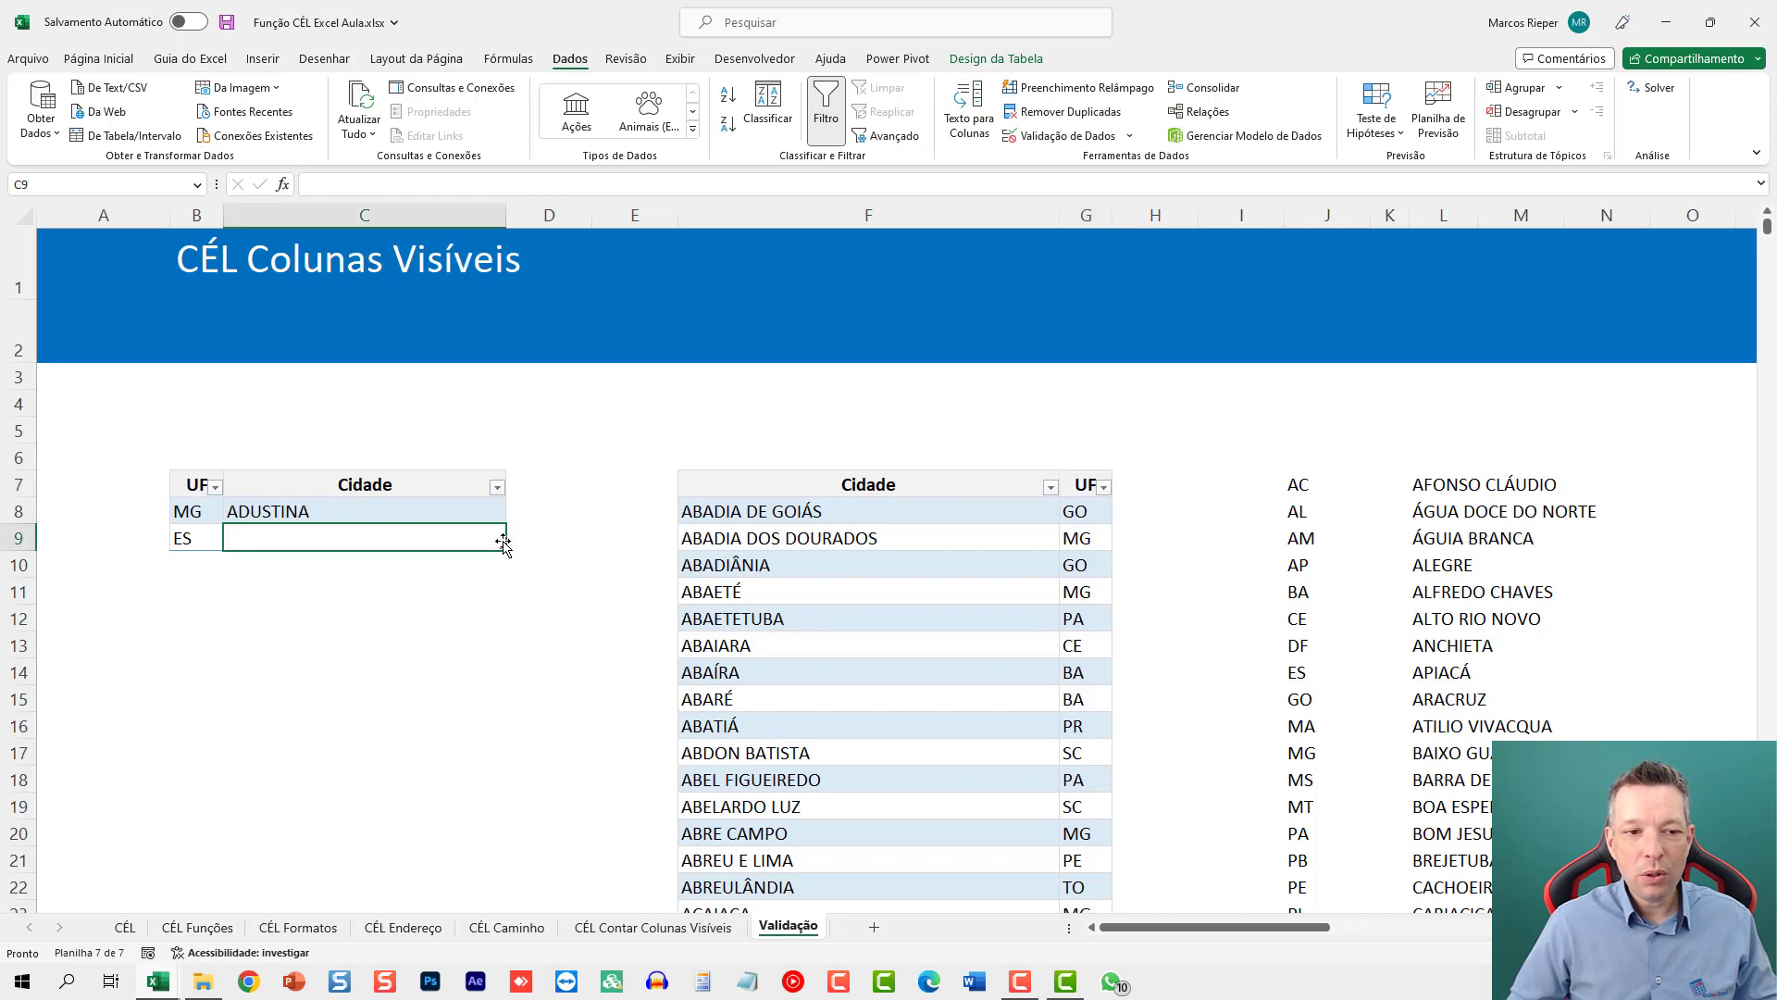
{"action": "left_click", "coordinate": [372, 511]}
{"action": "left_click", "coordinate": [350, 757], "text": "shift"}
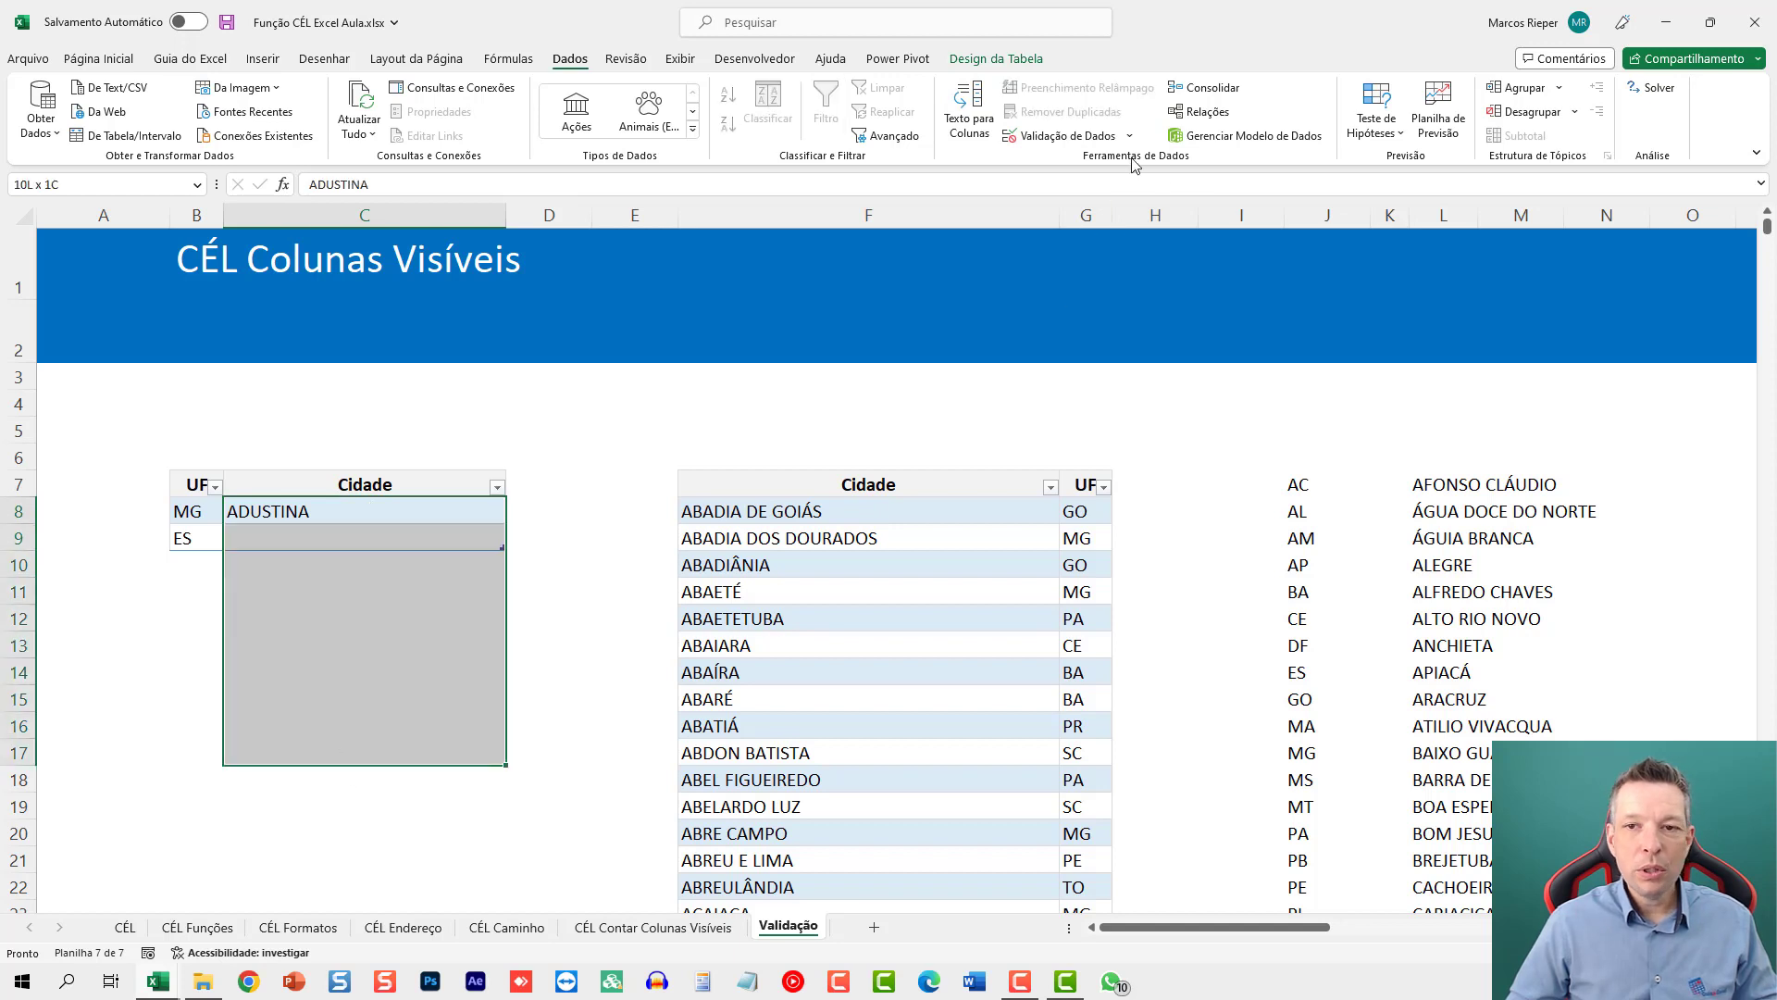
{"action": "left_click", "coordinate": [1064, 135]}
{"action": "left_click", "coordinate": [376, 637]}
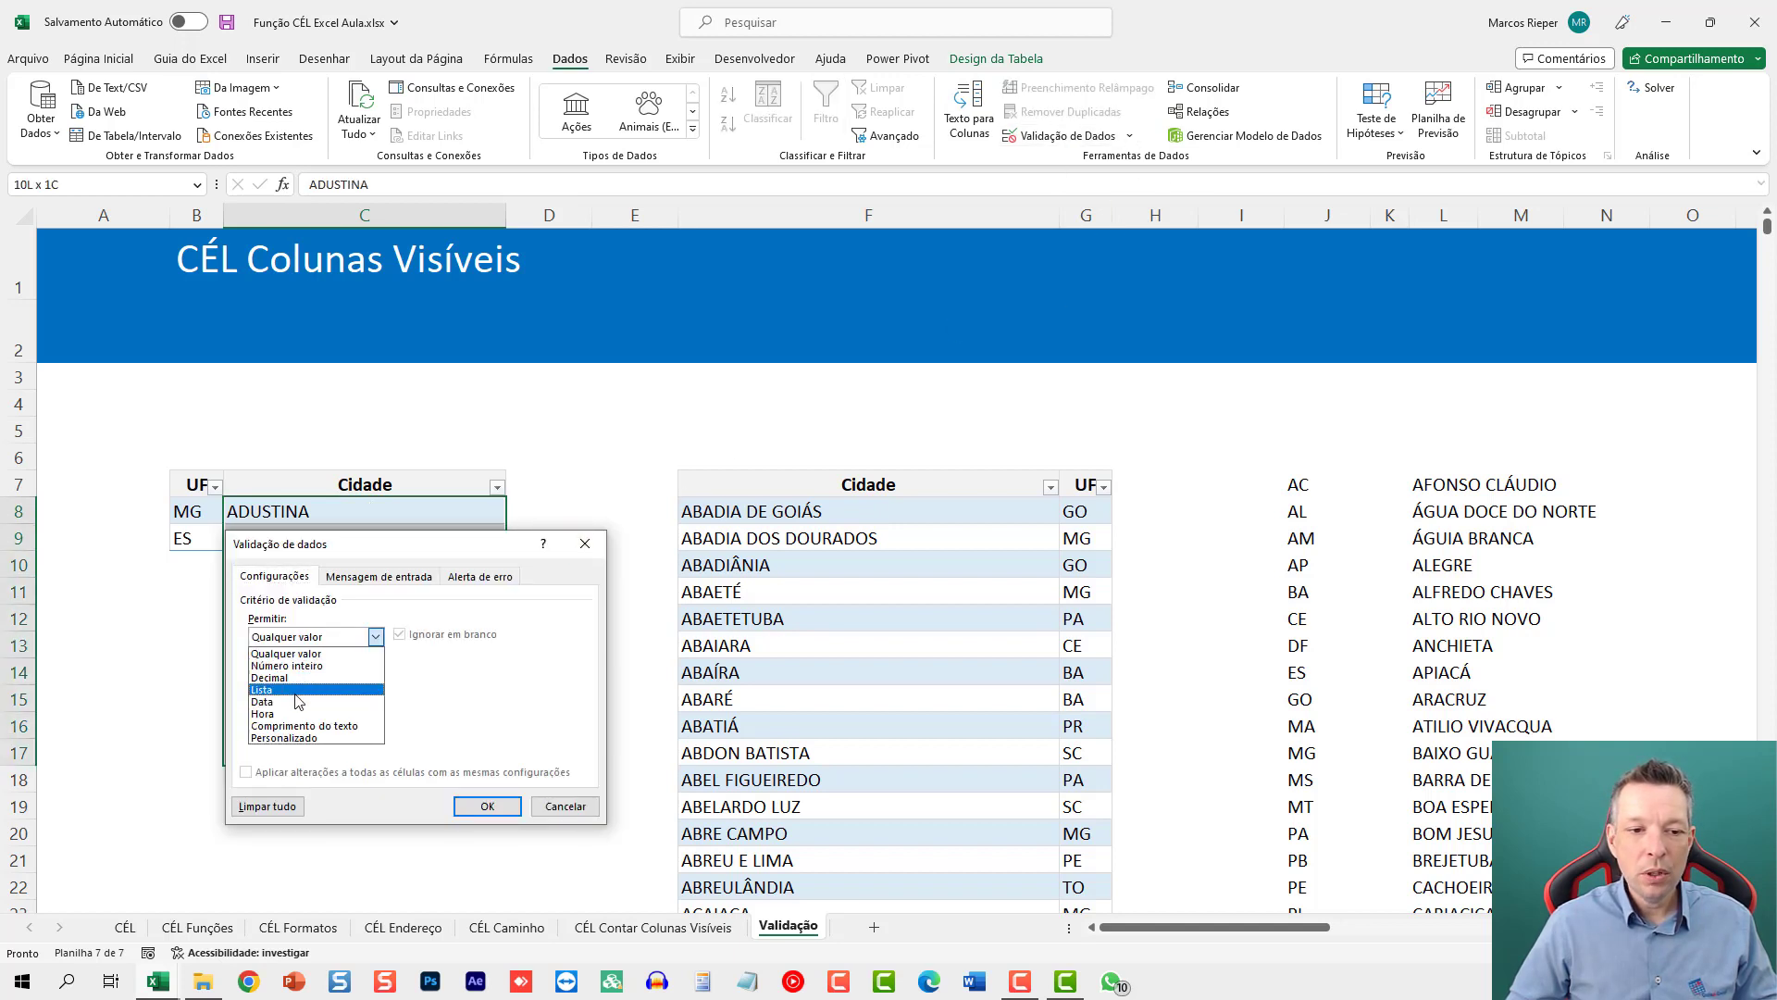
{"action": "left_click", "coordinate": [295, 689]}
{"action": "left_click", "coordinate": [301, 710]}
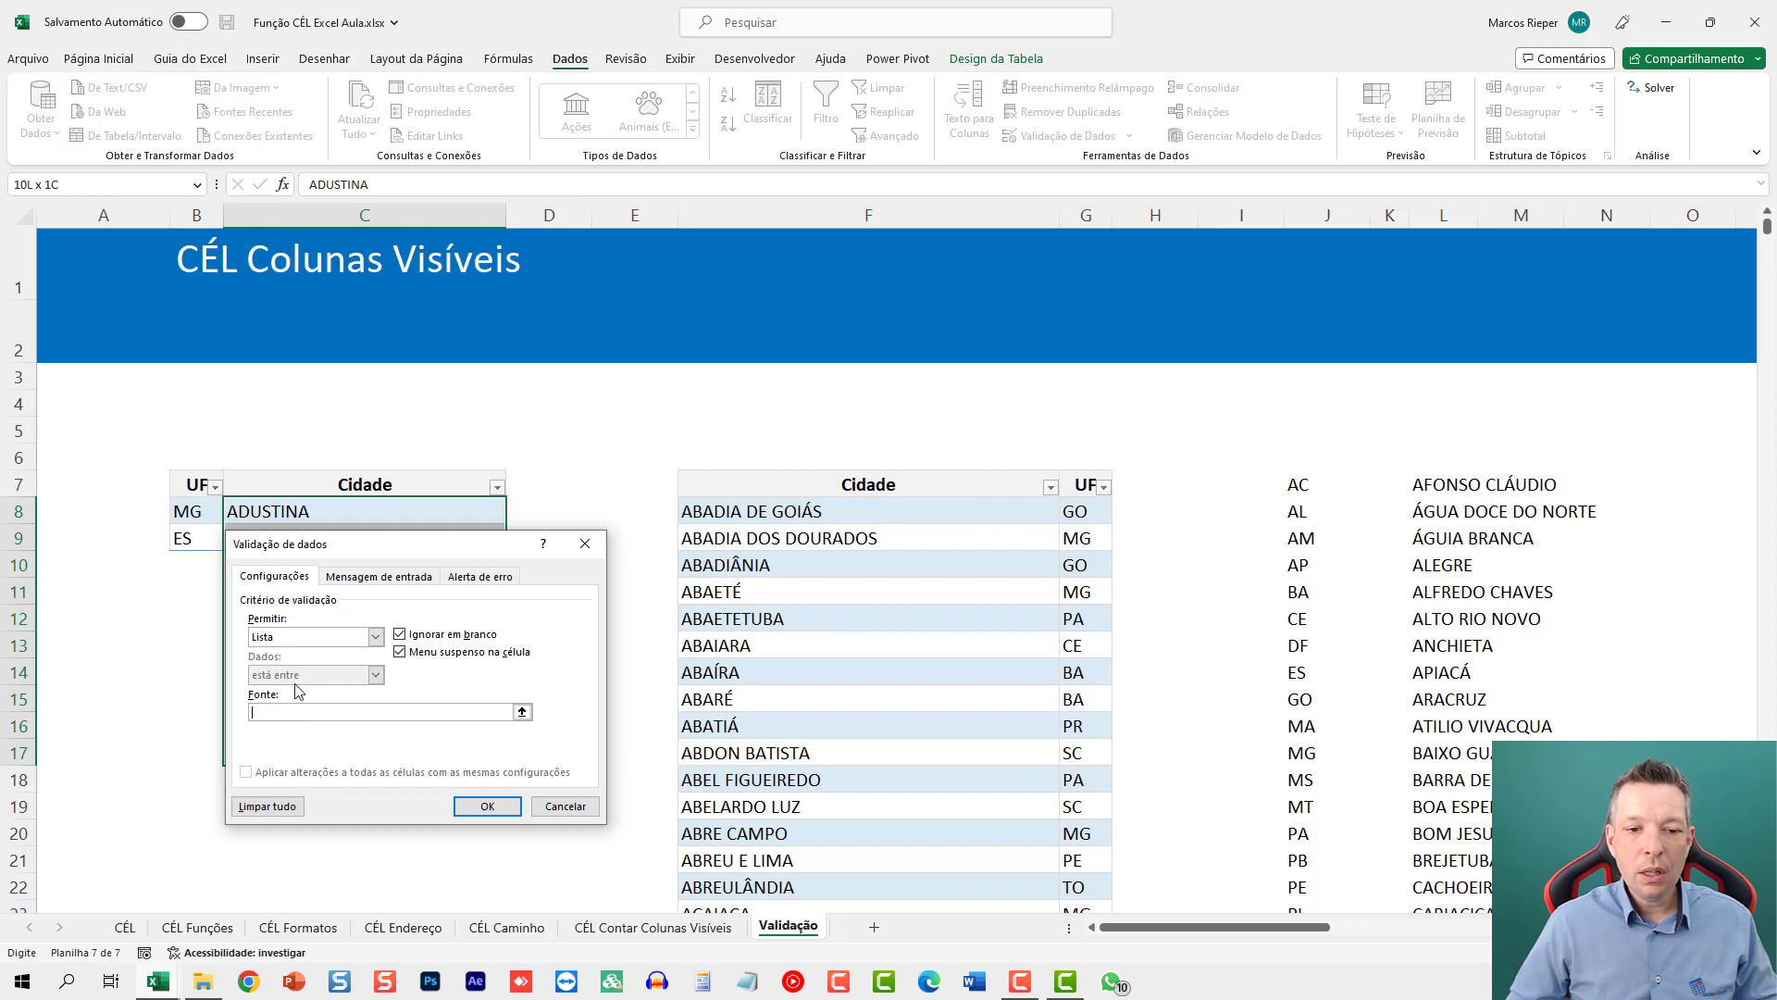
{"action": "left_click", "coordinate": [1440, 483]}
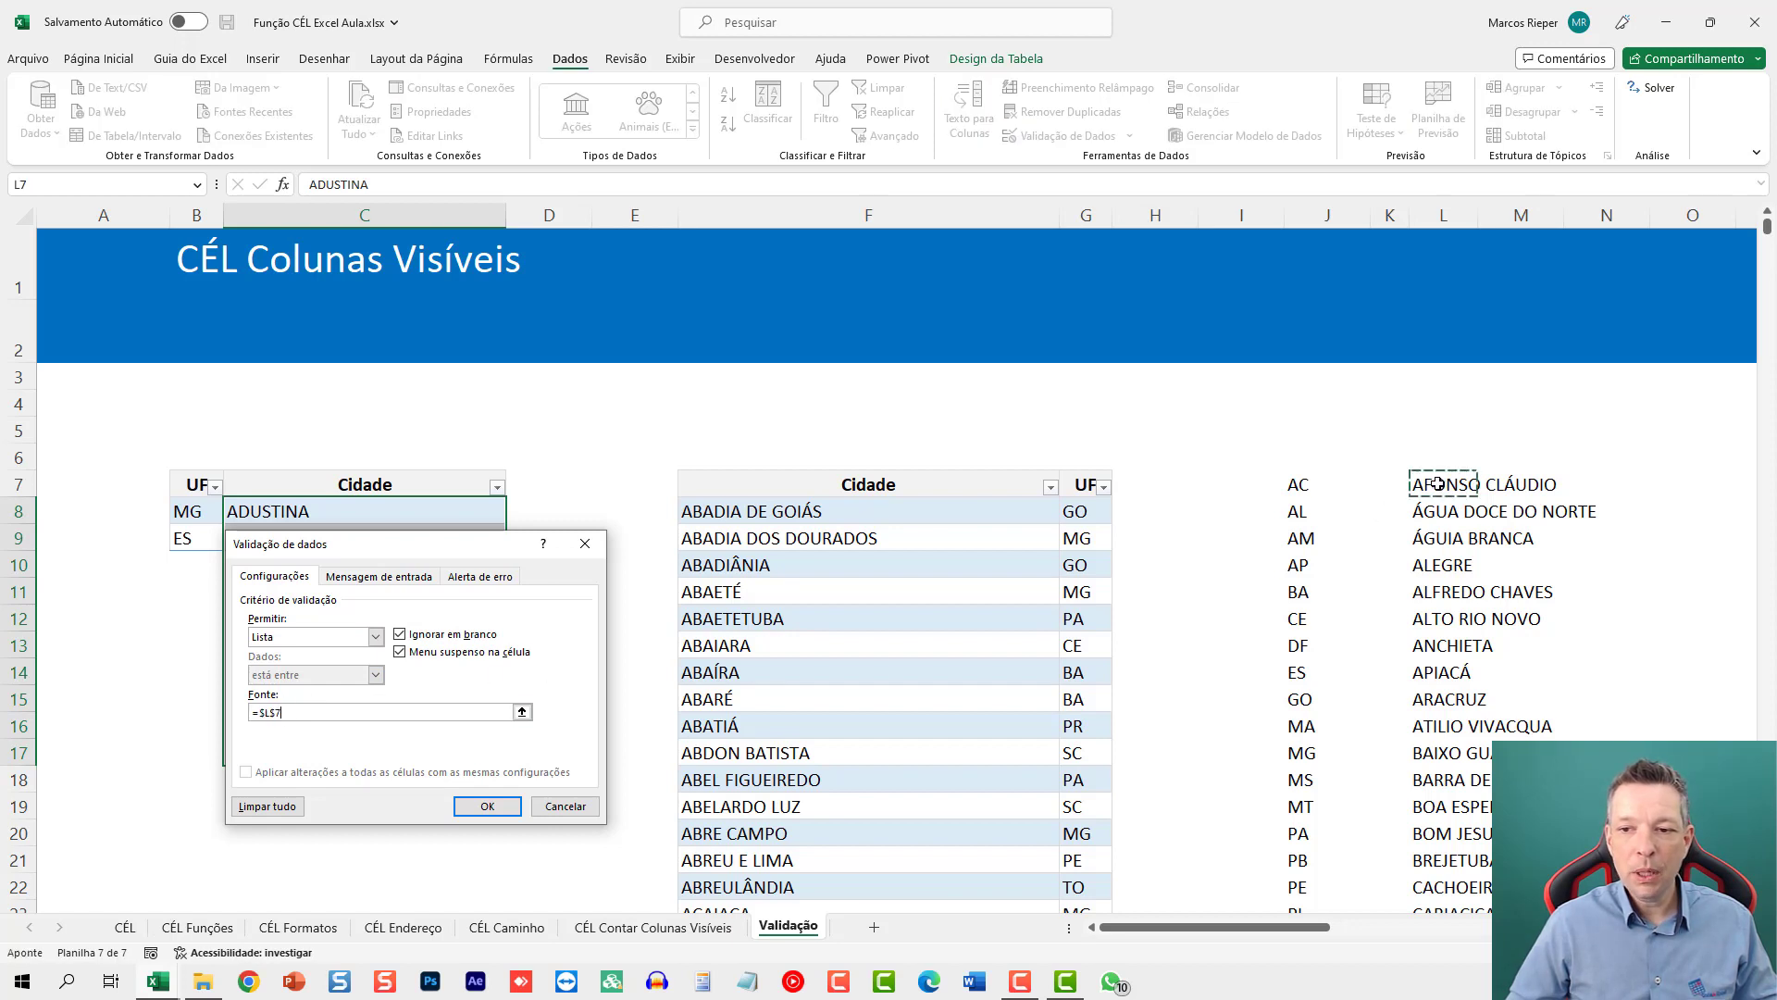
{"action": "type", "text": "#"}
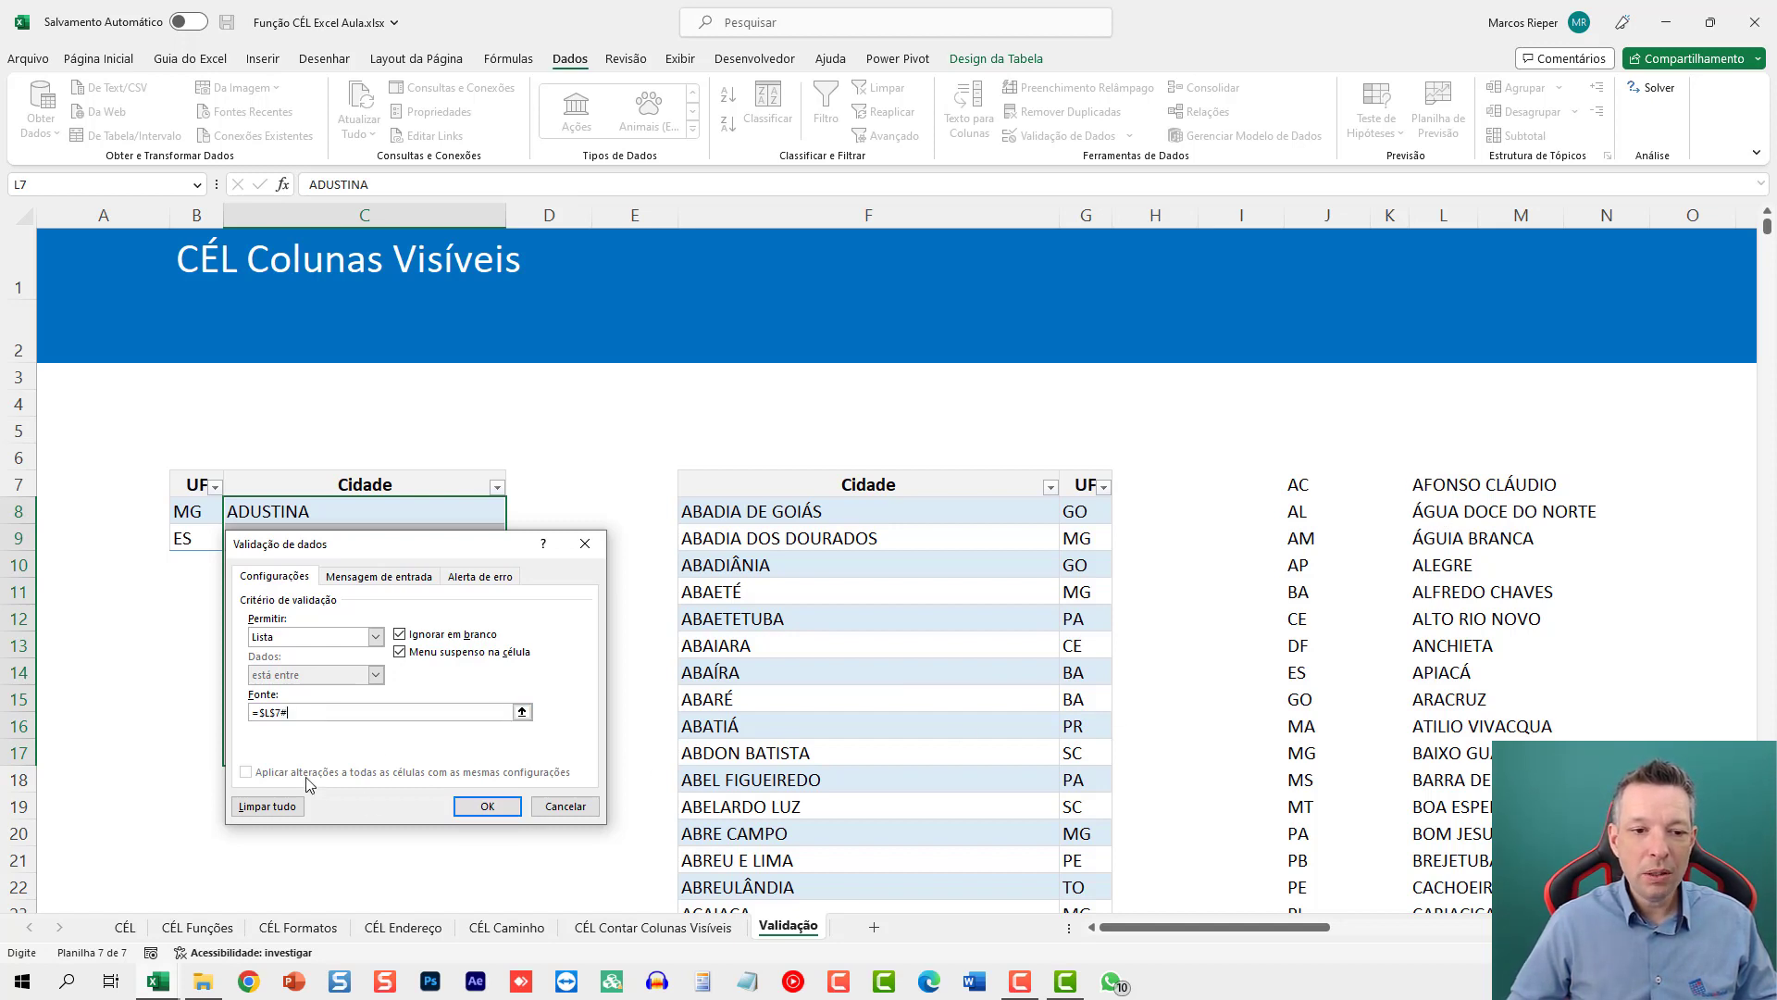
{"action": "left_click", "coordinate": [478, 803]}
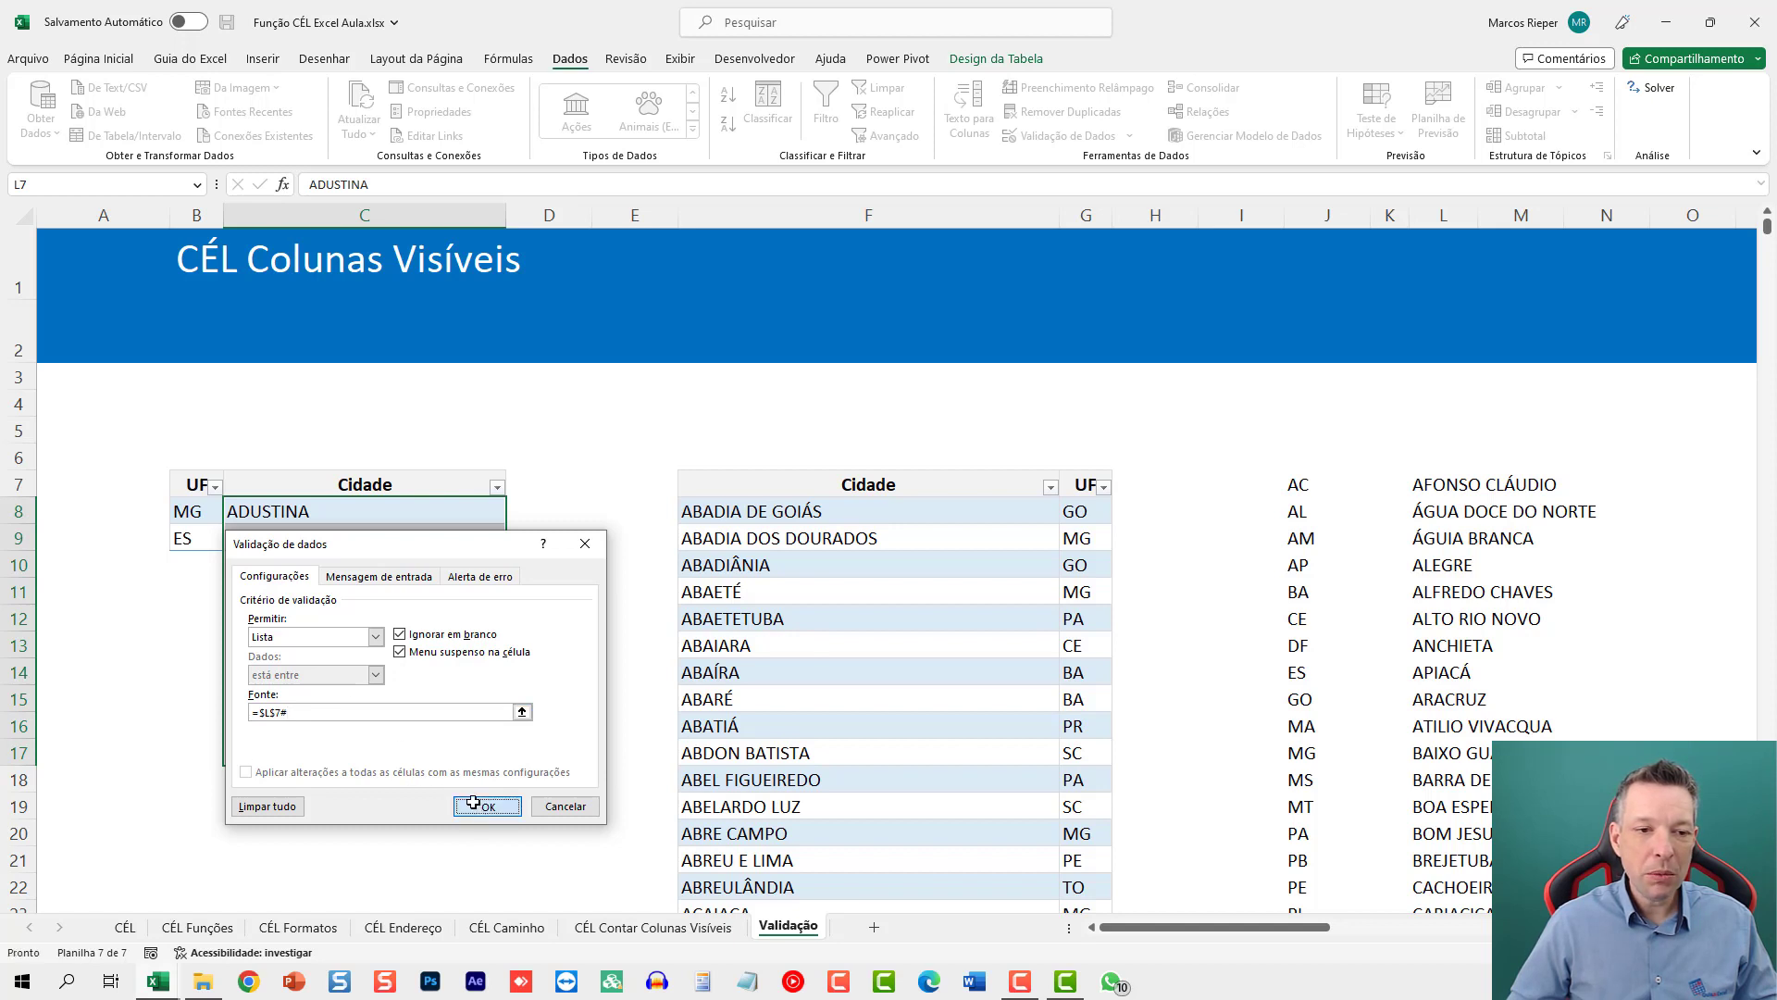
Step: Choose ARACRUZ from the city validation list in C9 for the ES row
{"action": "left_click", "coordinate": [349, 532]}
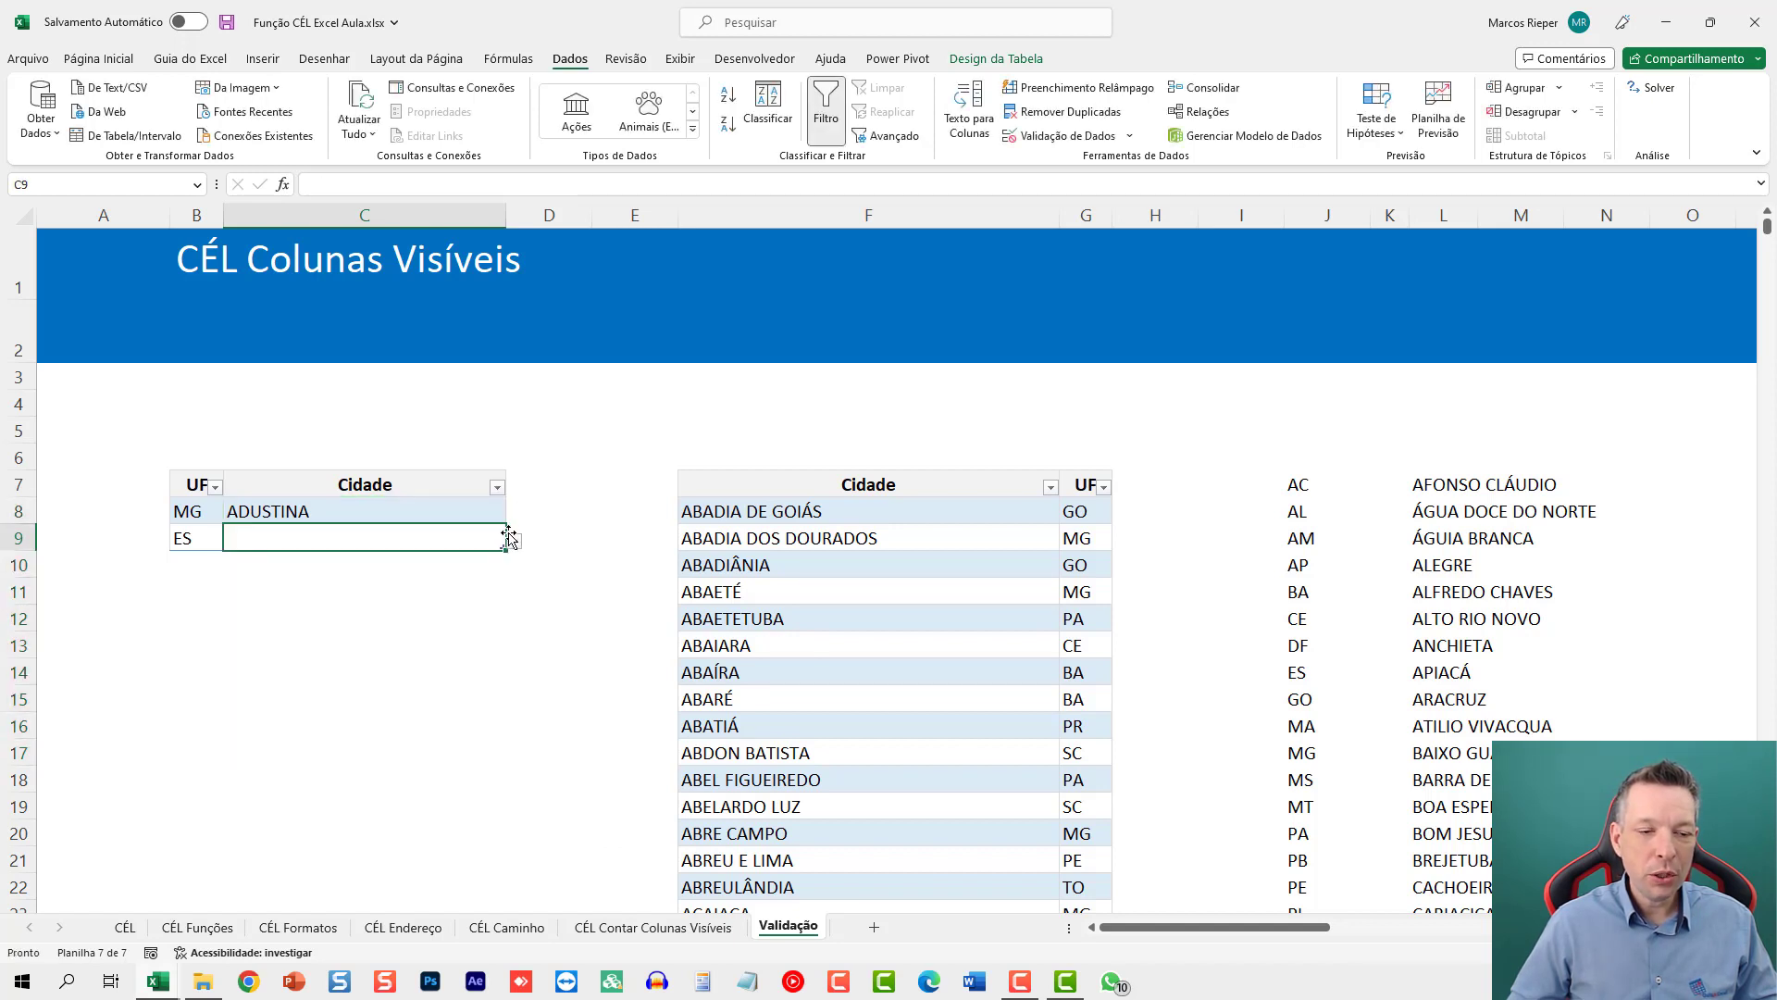
{"action": "left_click", "coordinate": [515, 542]}
{"action": "left_click", "coordinate": [357, 690]}
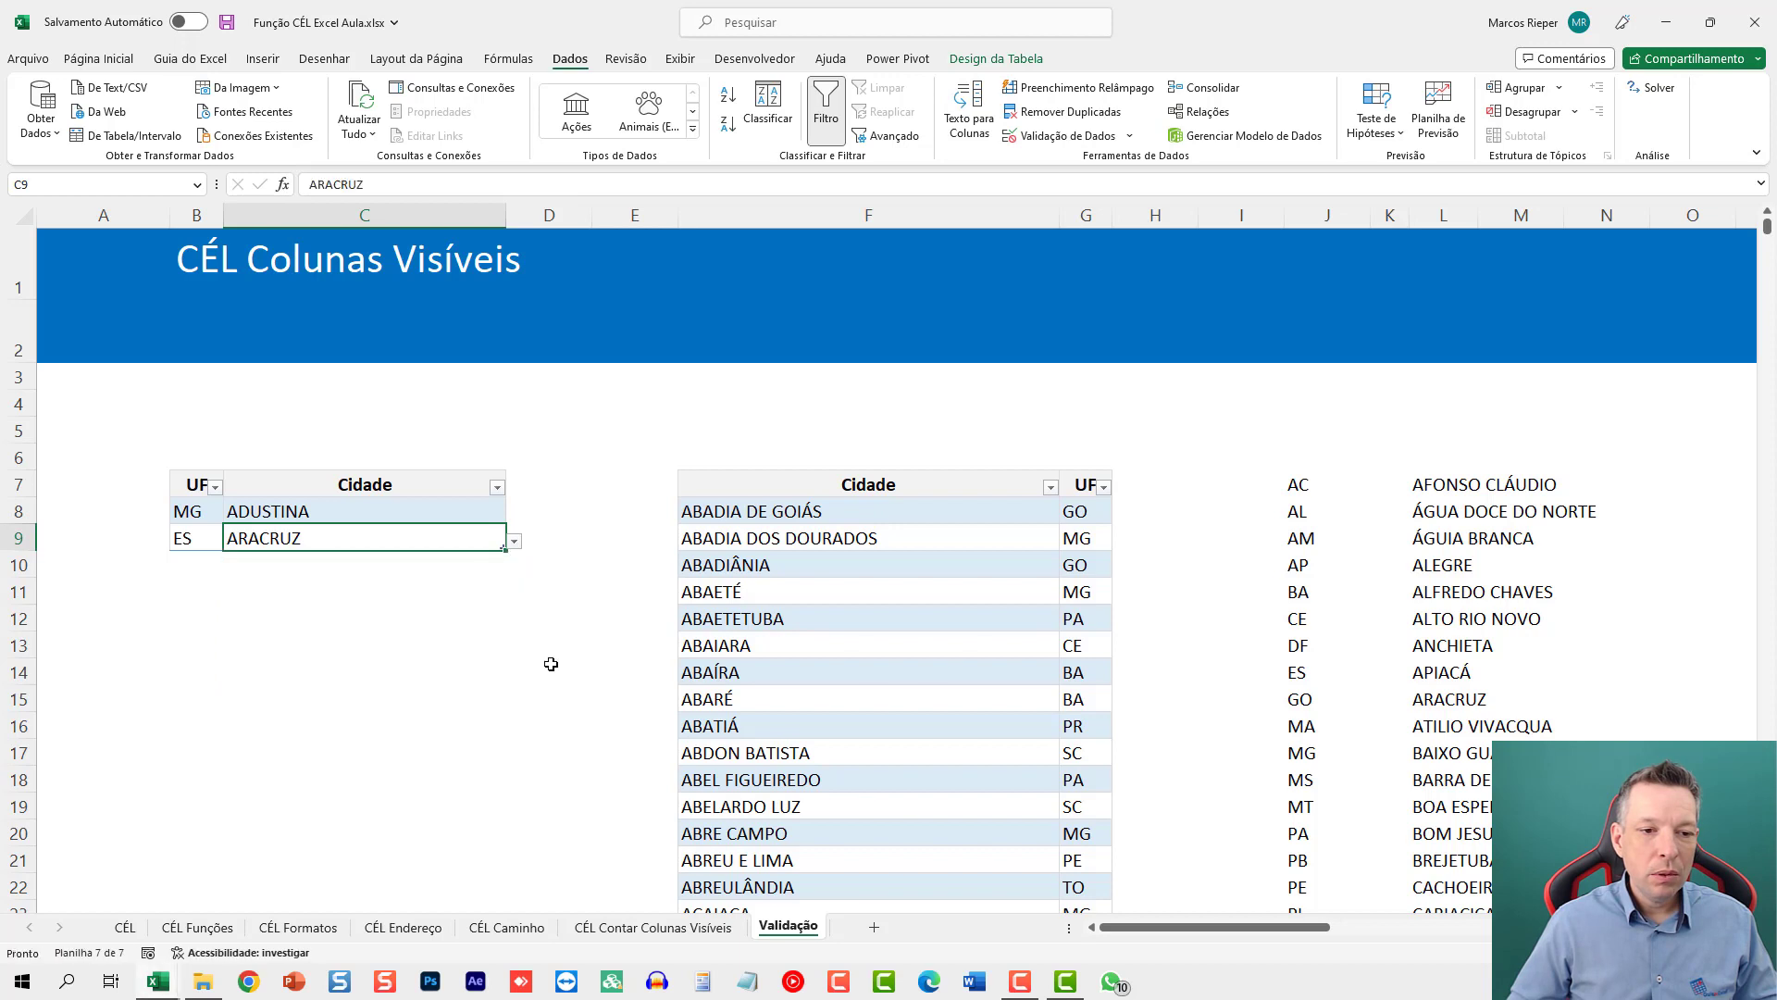
Step: Add a table row in row 10 by choosing MG as the UF and ÁGUAS FORMOSAS as the city
{"action": "left_click", "coordinate": [205, 564]}
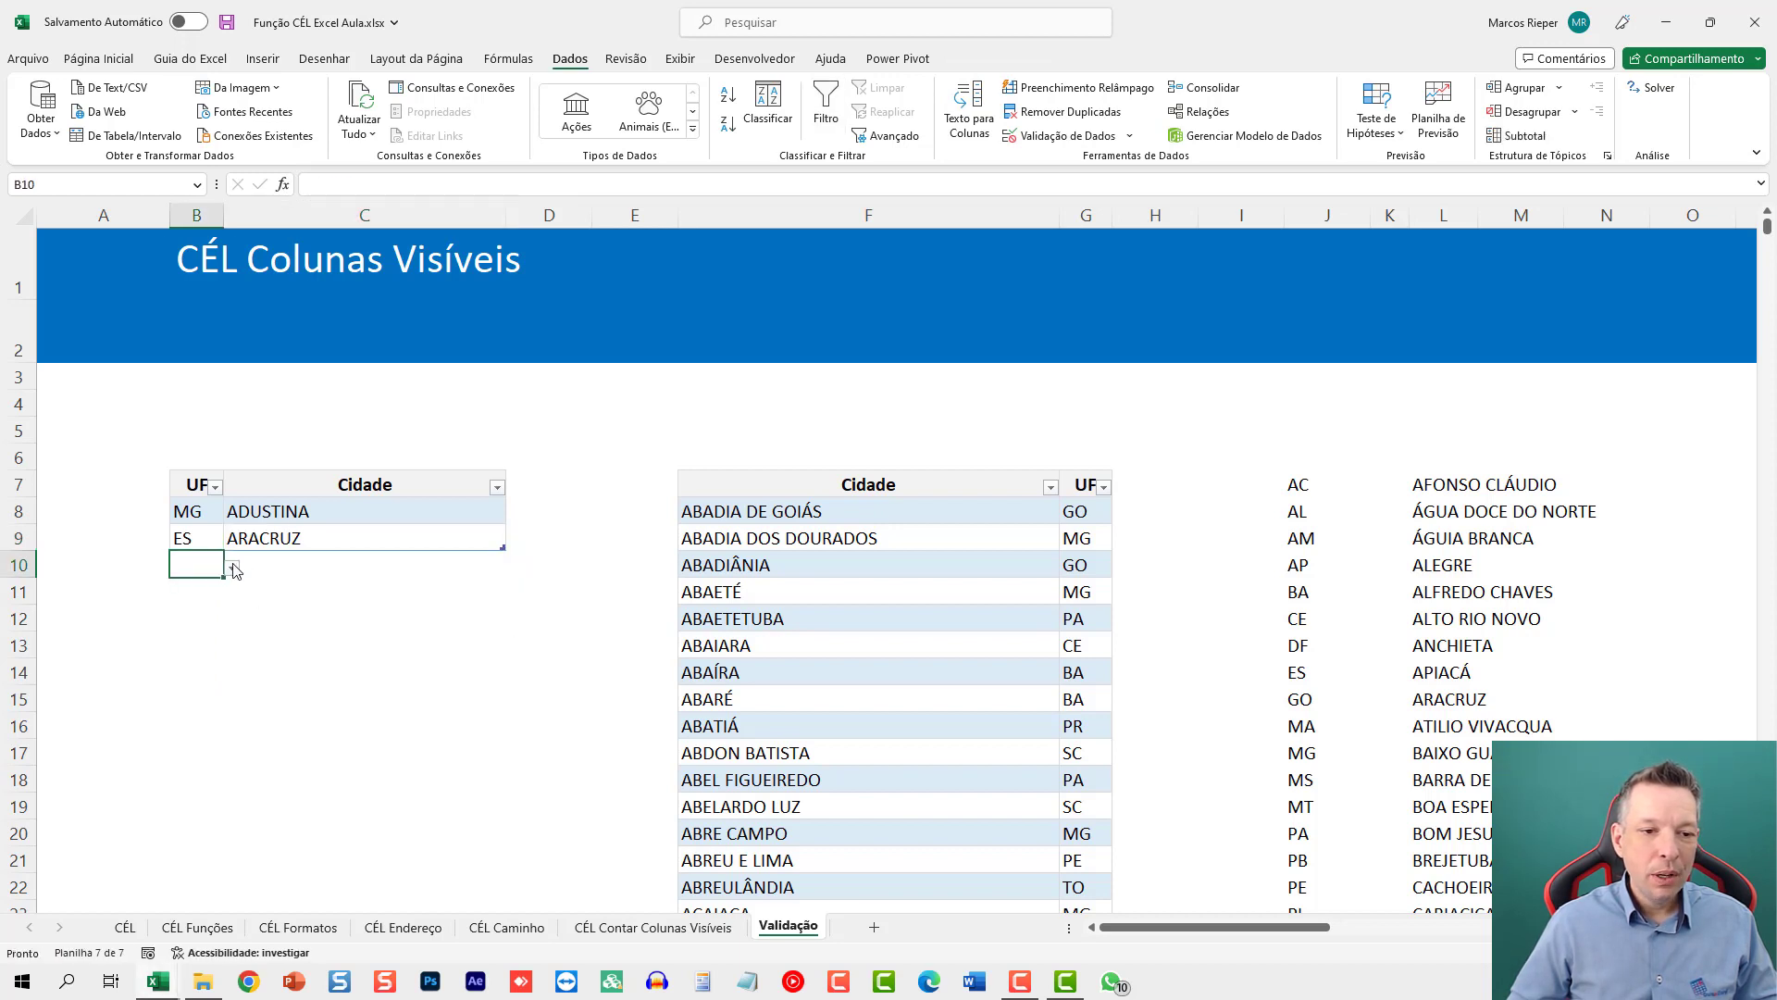
{"action": "left_click", "coordinate": [231, 567]}
{"action": "left_click", "coordinate": [189, 745]}
{"action": "left_click", "coordinate": [468, 566]}
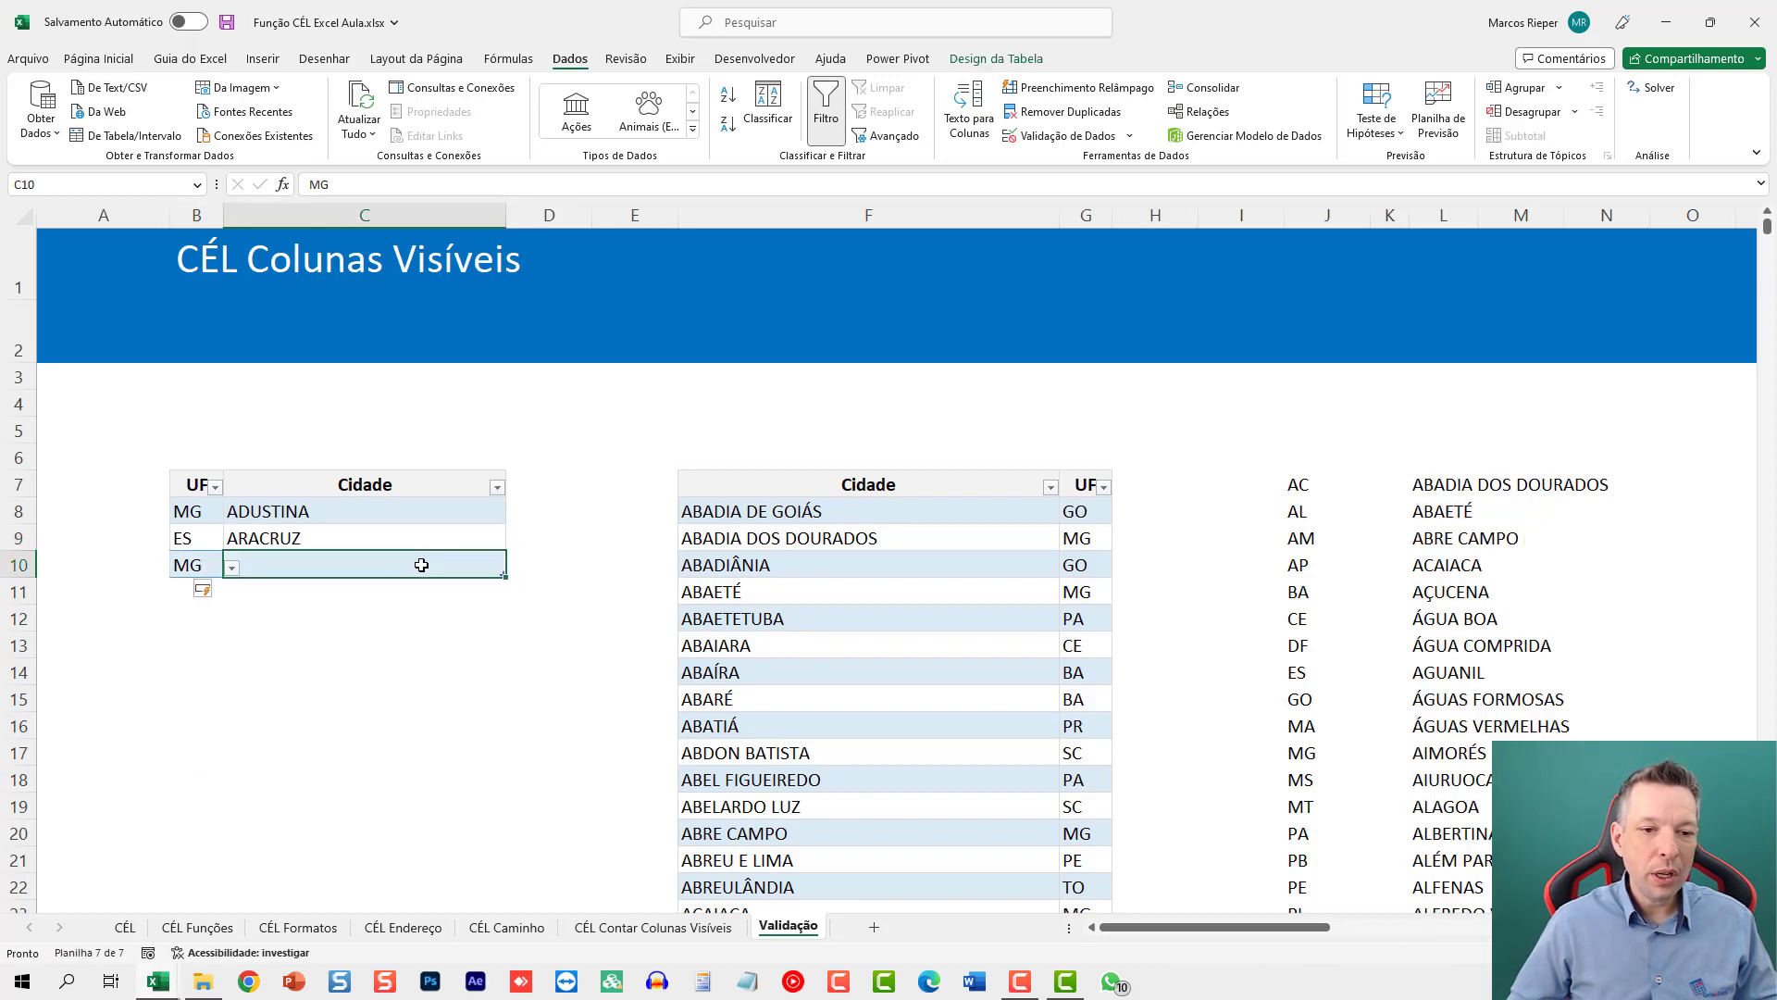
{"action": "left_click", "coordinate": [516, 565]}
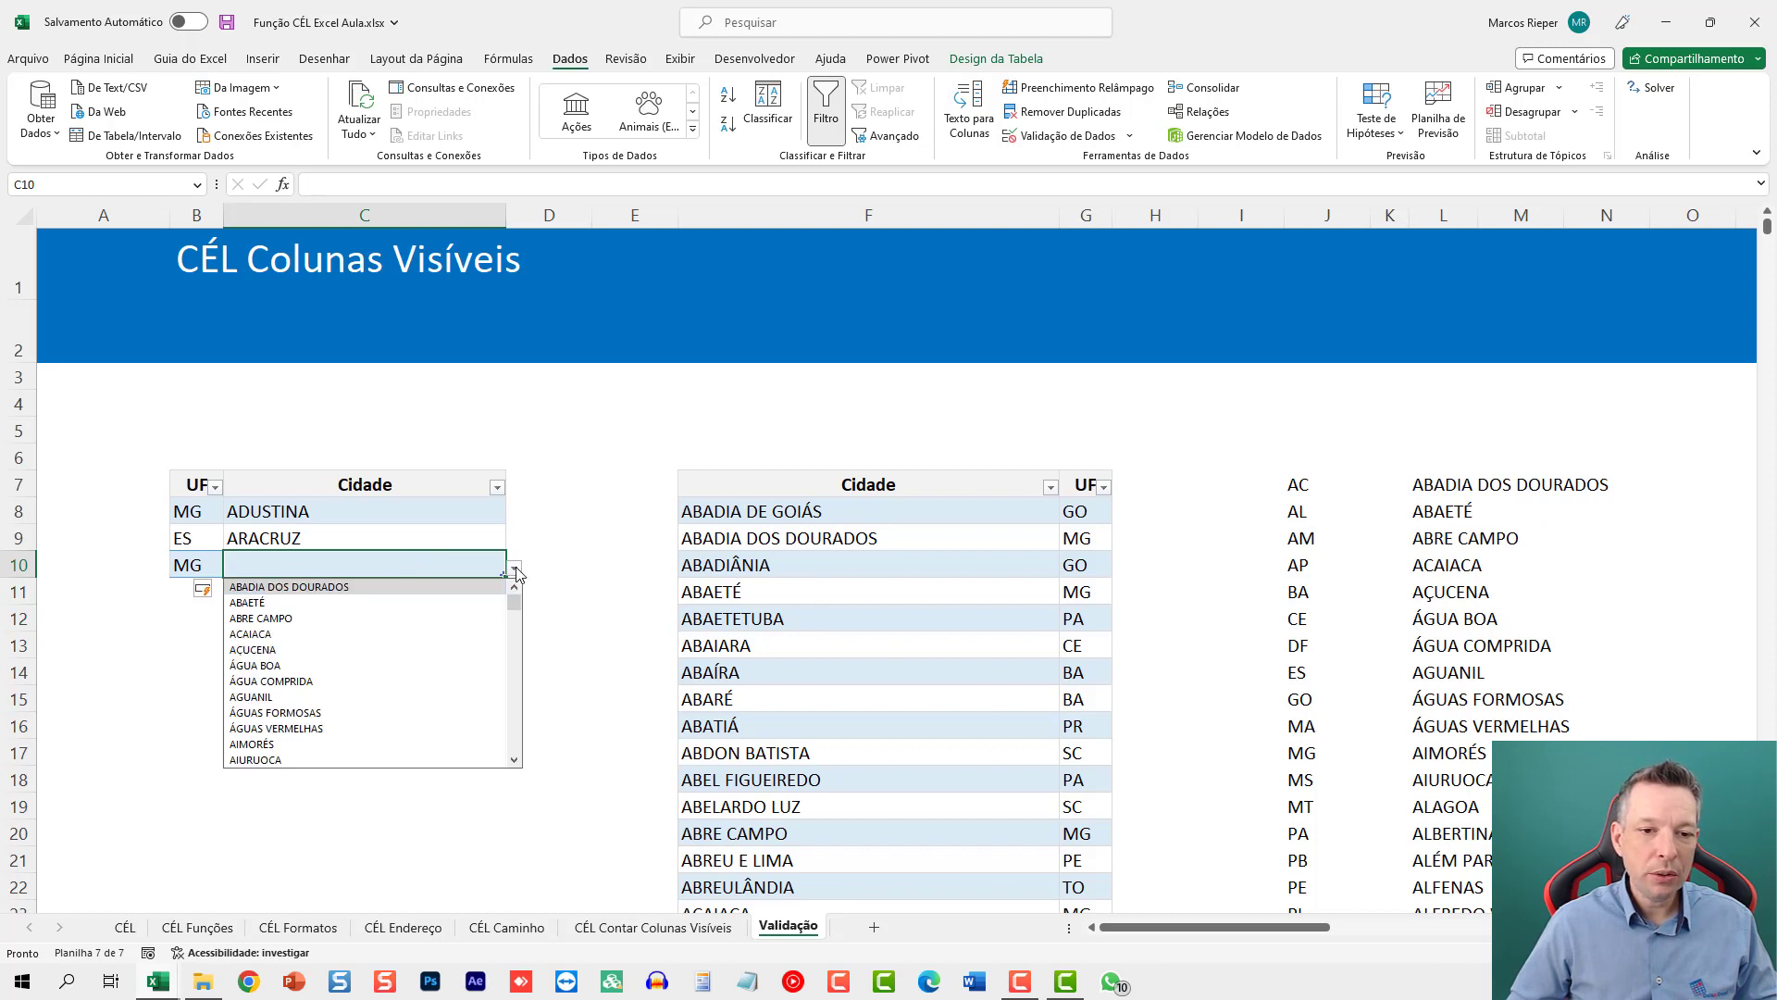
{"action": "left_click", "coordinate": [329, 713]}
Step: Add a table row in row 11 by choosing SC as the UF and SÃO DOMINGOS as the city
{"action": "left_click", "coordinate": [193, 593]}
{"action": "left_click", "coordinate": [232, 598]}
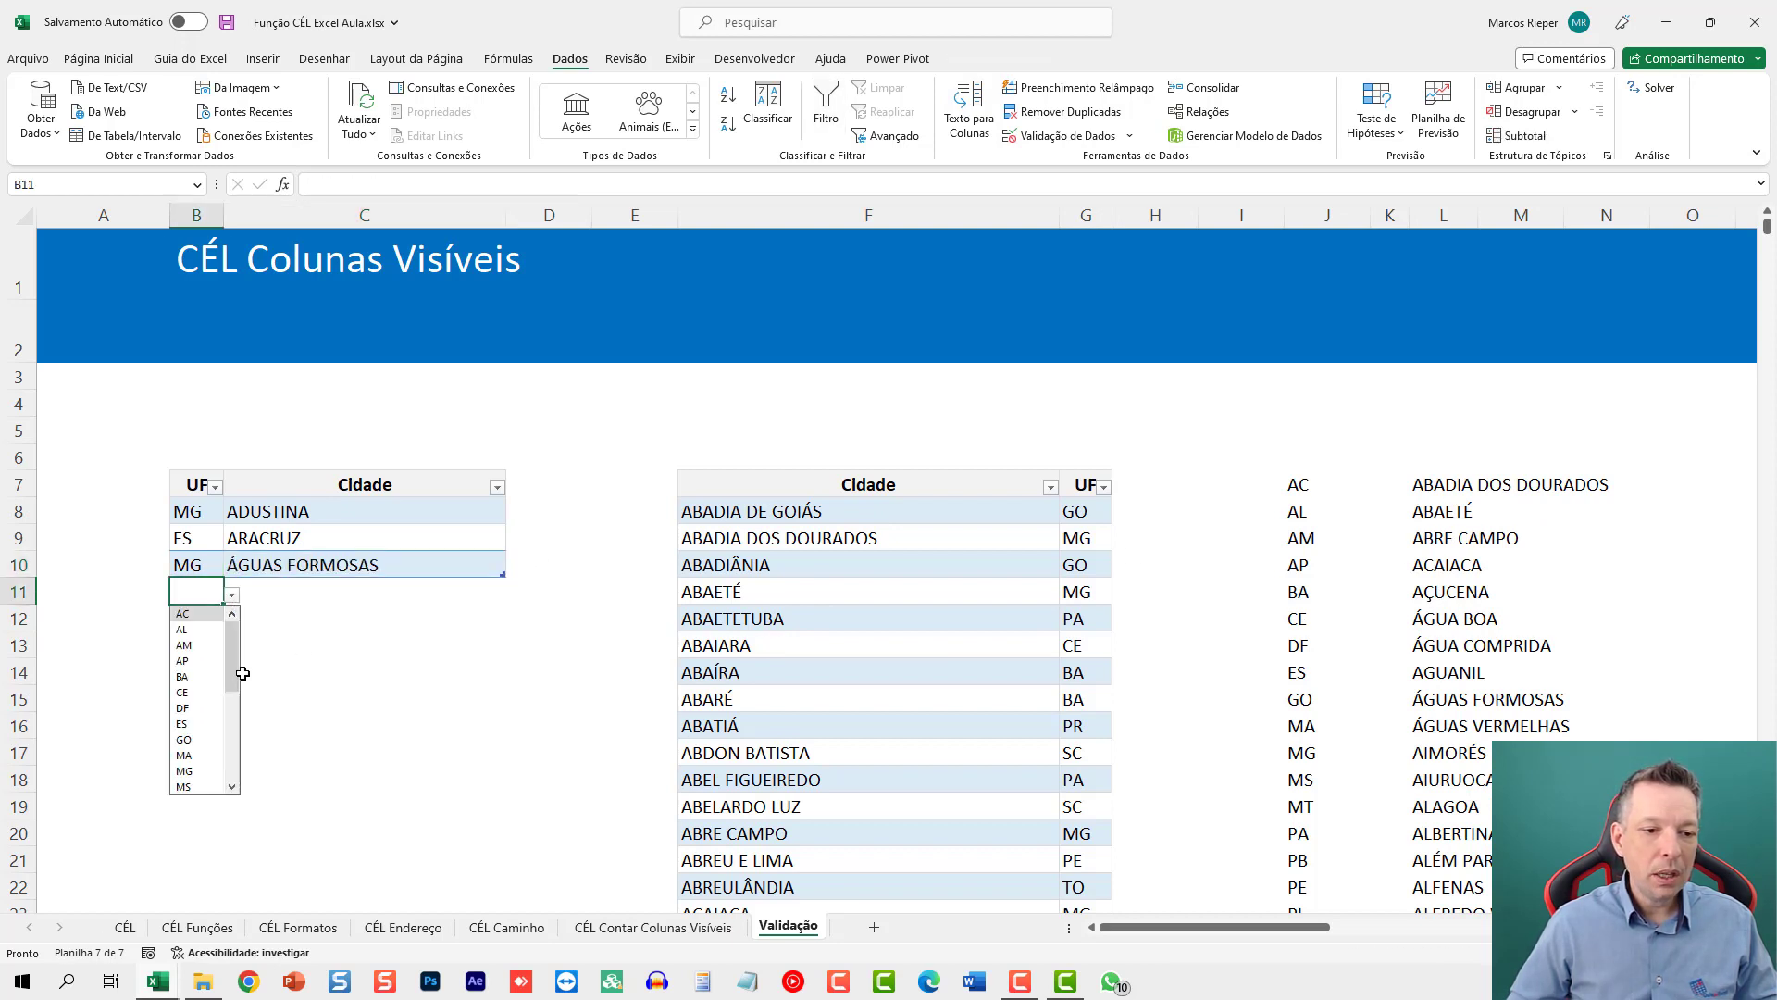
{"action": "left_click_drag", "start_coordinate": [241, 663], "coordinate": [243, 690]}
{"action": "left_click", "coordinate": [203, 593]}
{"action": "left_click", "coordinate": [232, 600]}
{"action": "scroll", "coordinate": [198, 722], "scroll_direction": "down", "scroll_amount": 5}
{"action": "left_click", "coordinate": [185, 740]}
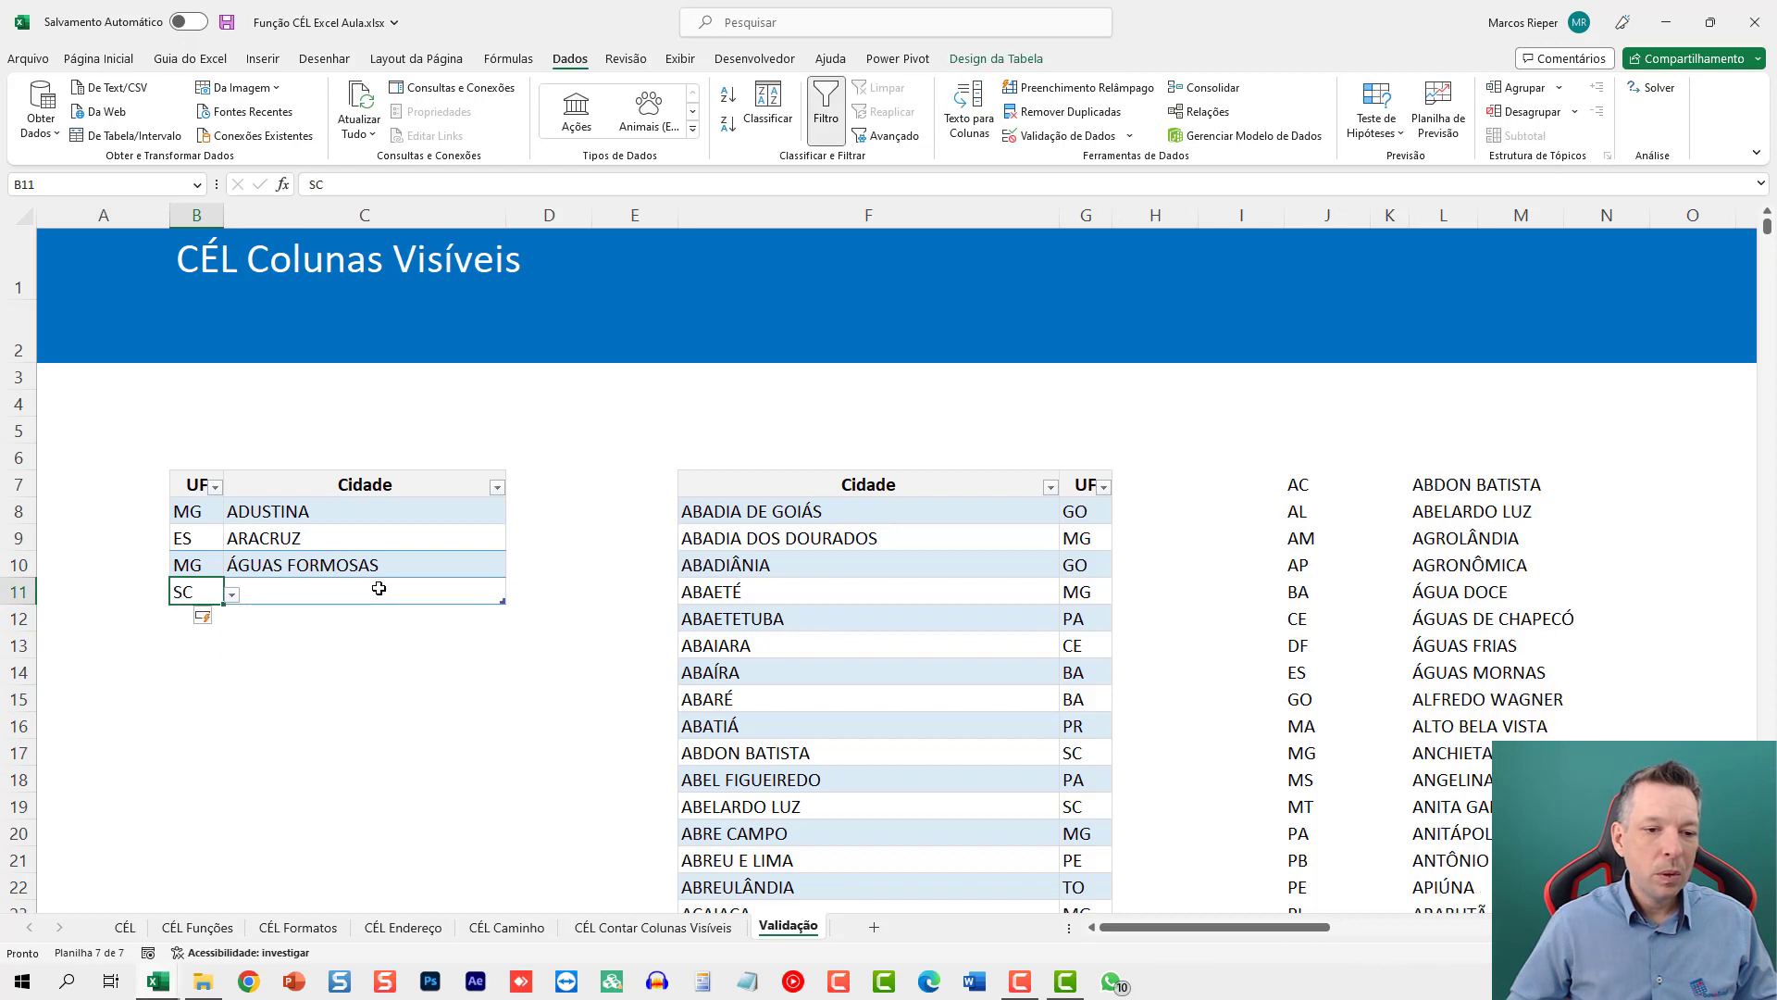
{"action": "left_click", "coordinate": [377, 593]}
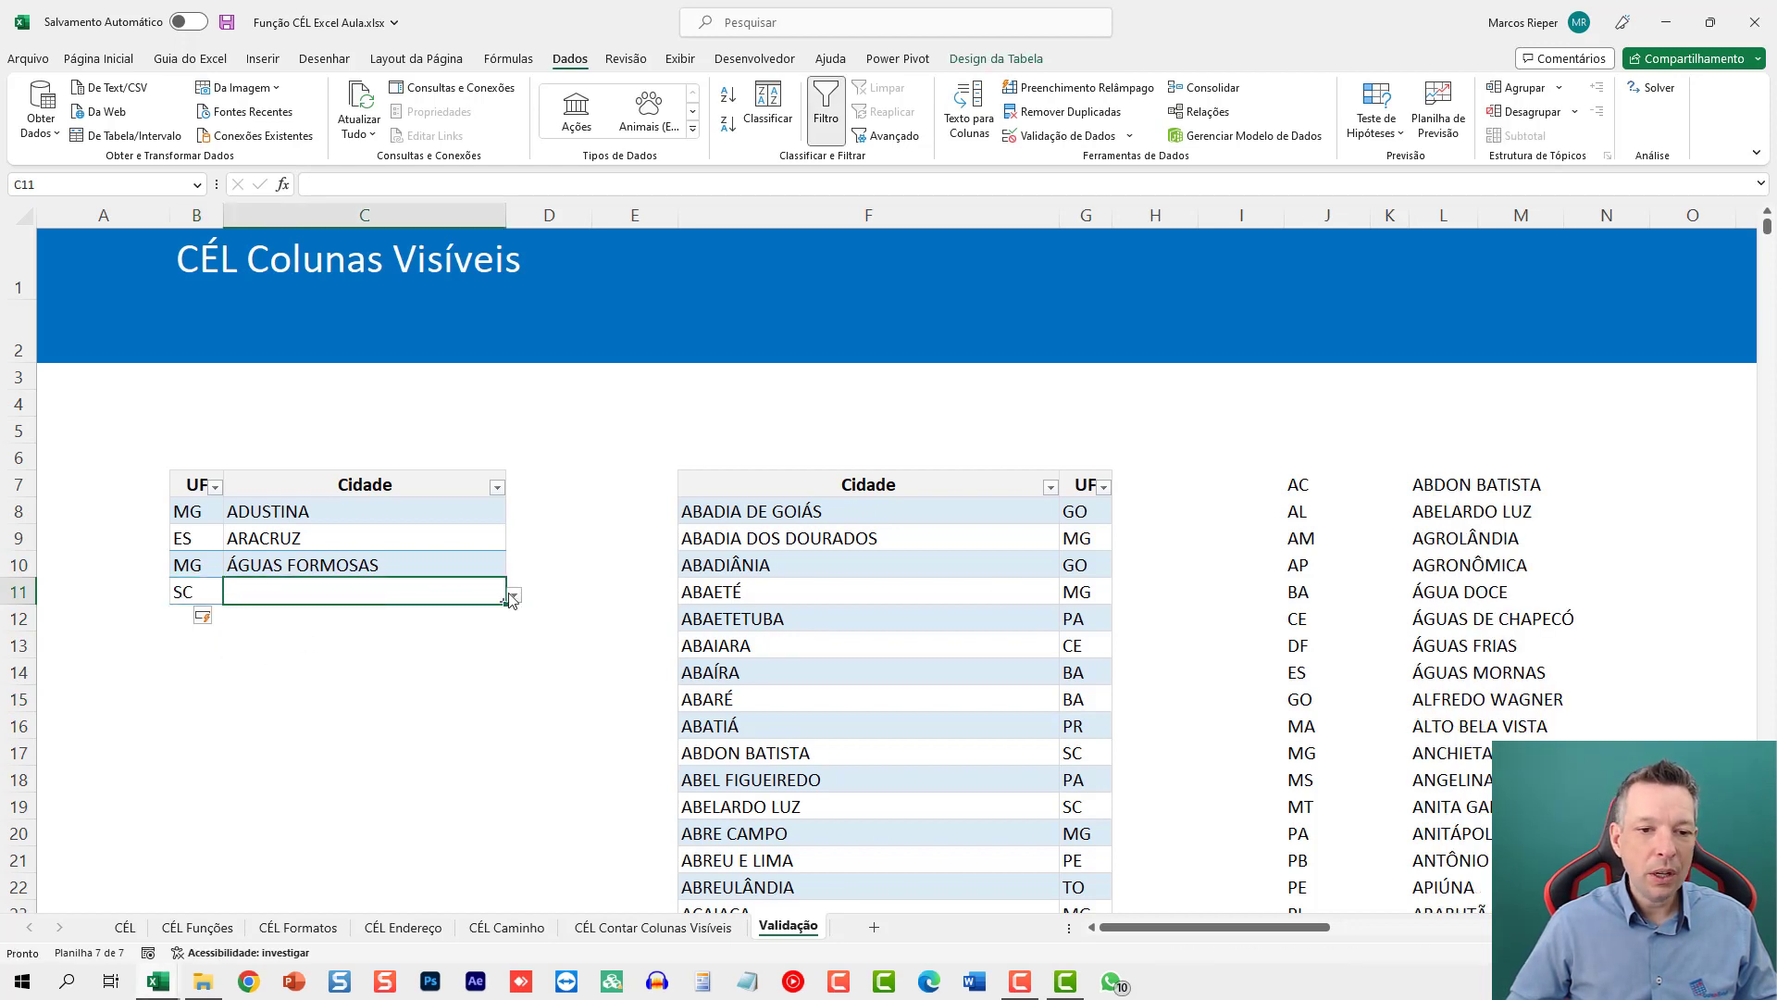
{"action": "left_click", "coordinate": [515, 598]}
{"action": "left_click_drag", "start_coordinate": [514, 629], "coordinate": [515, 748]}
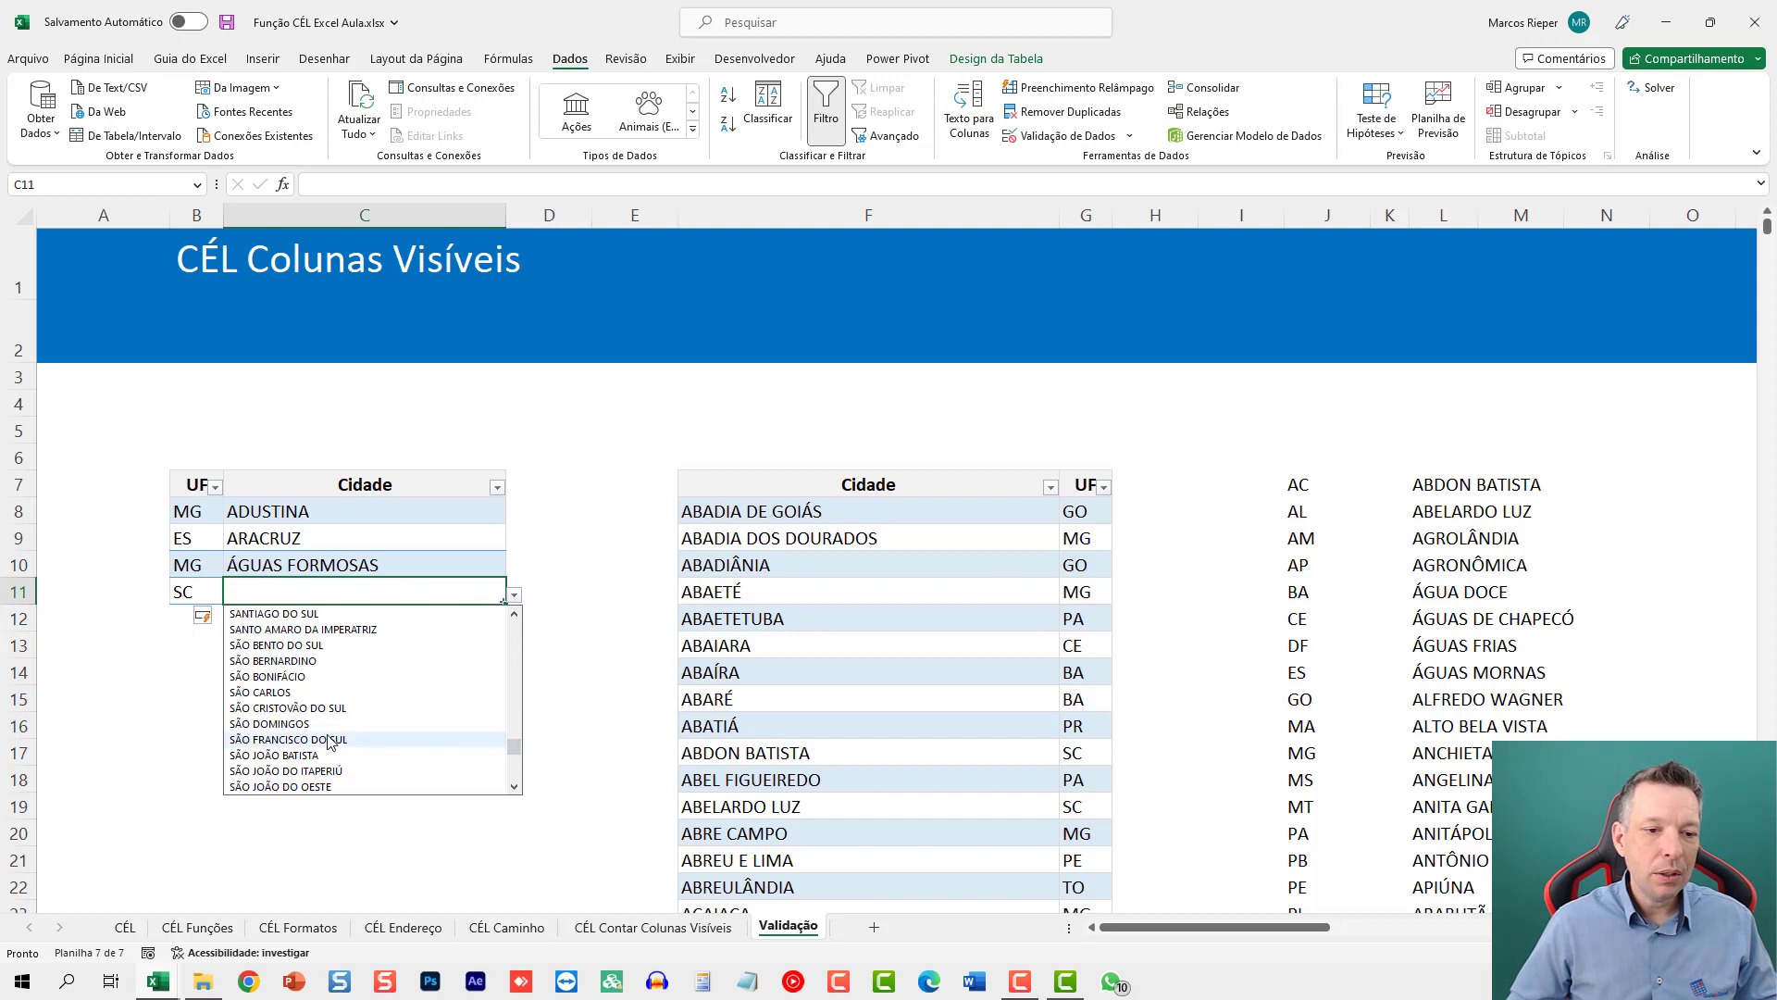
{"action": "left_click", "coordinate": [325, 726]}
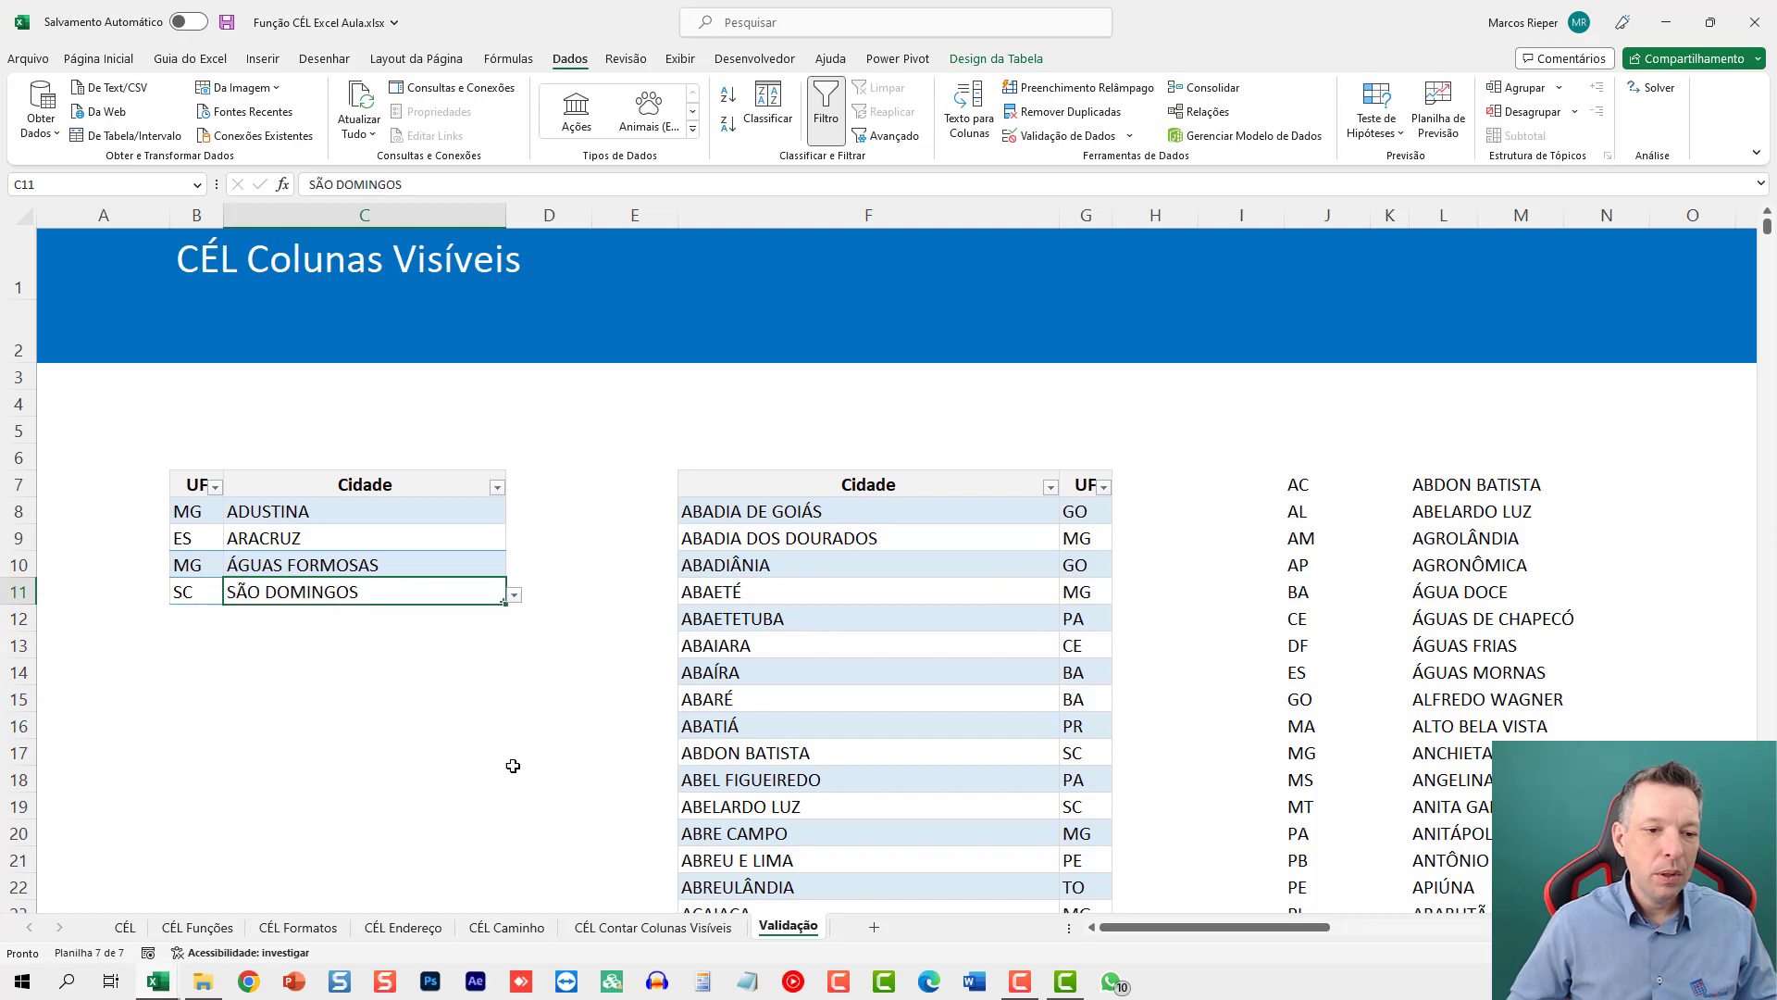
Step: Change the first entry in row 8 to UF BA and city ALMADINA using the validation lists
{"action": "left_click", "coordinate": [215, 620]}
{"action": "left_click", "coordinate": [201, 502]}
{"action": "left_click", "coordinate": [231, 512]}
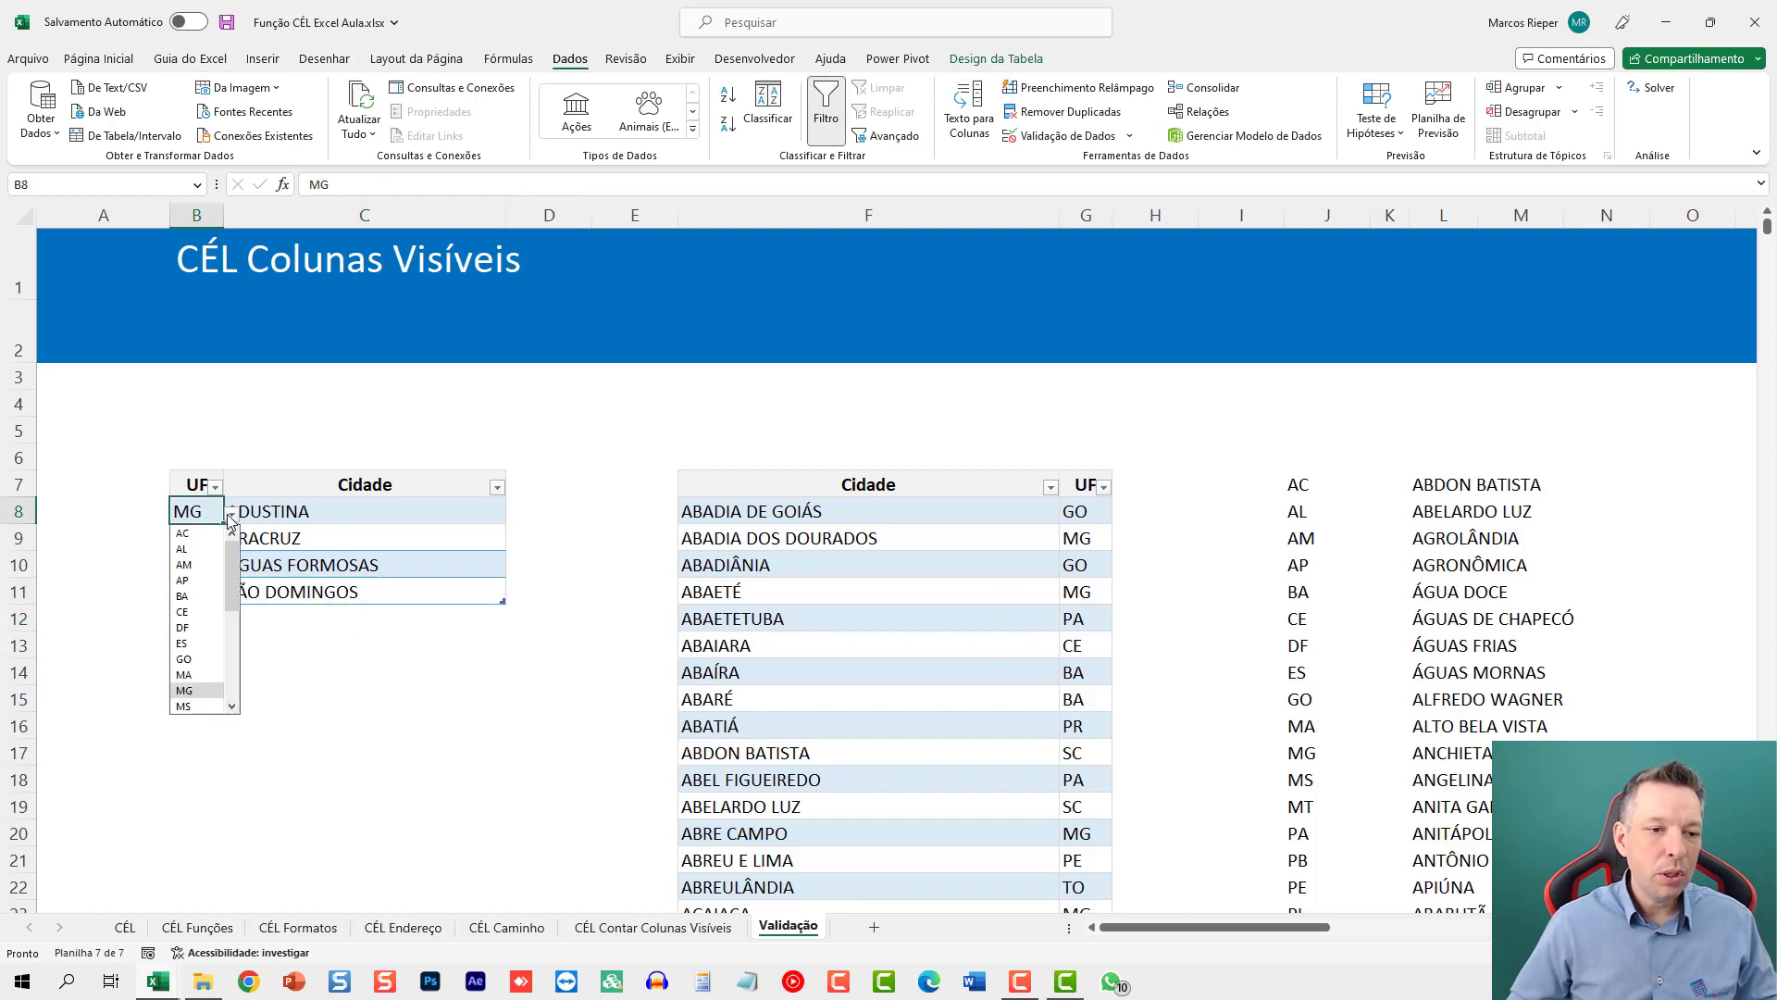
{"action": "left_click", "coordinate": [205, 597]}
{"action": "left_click", "coordinate": [491, 512]}
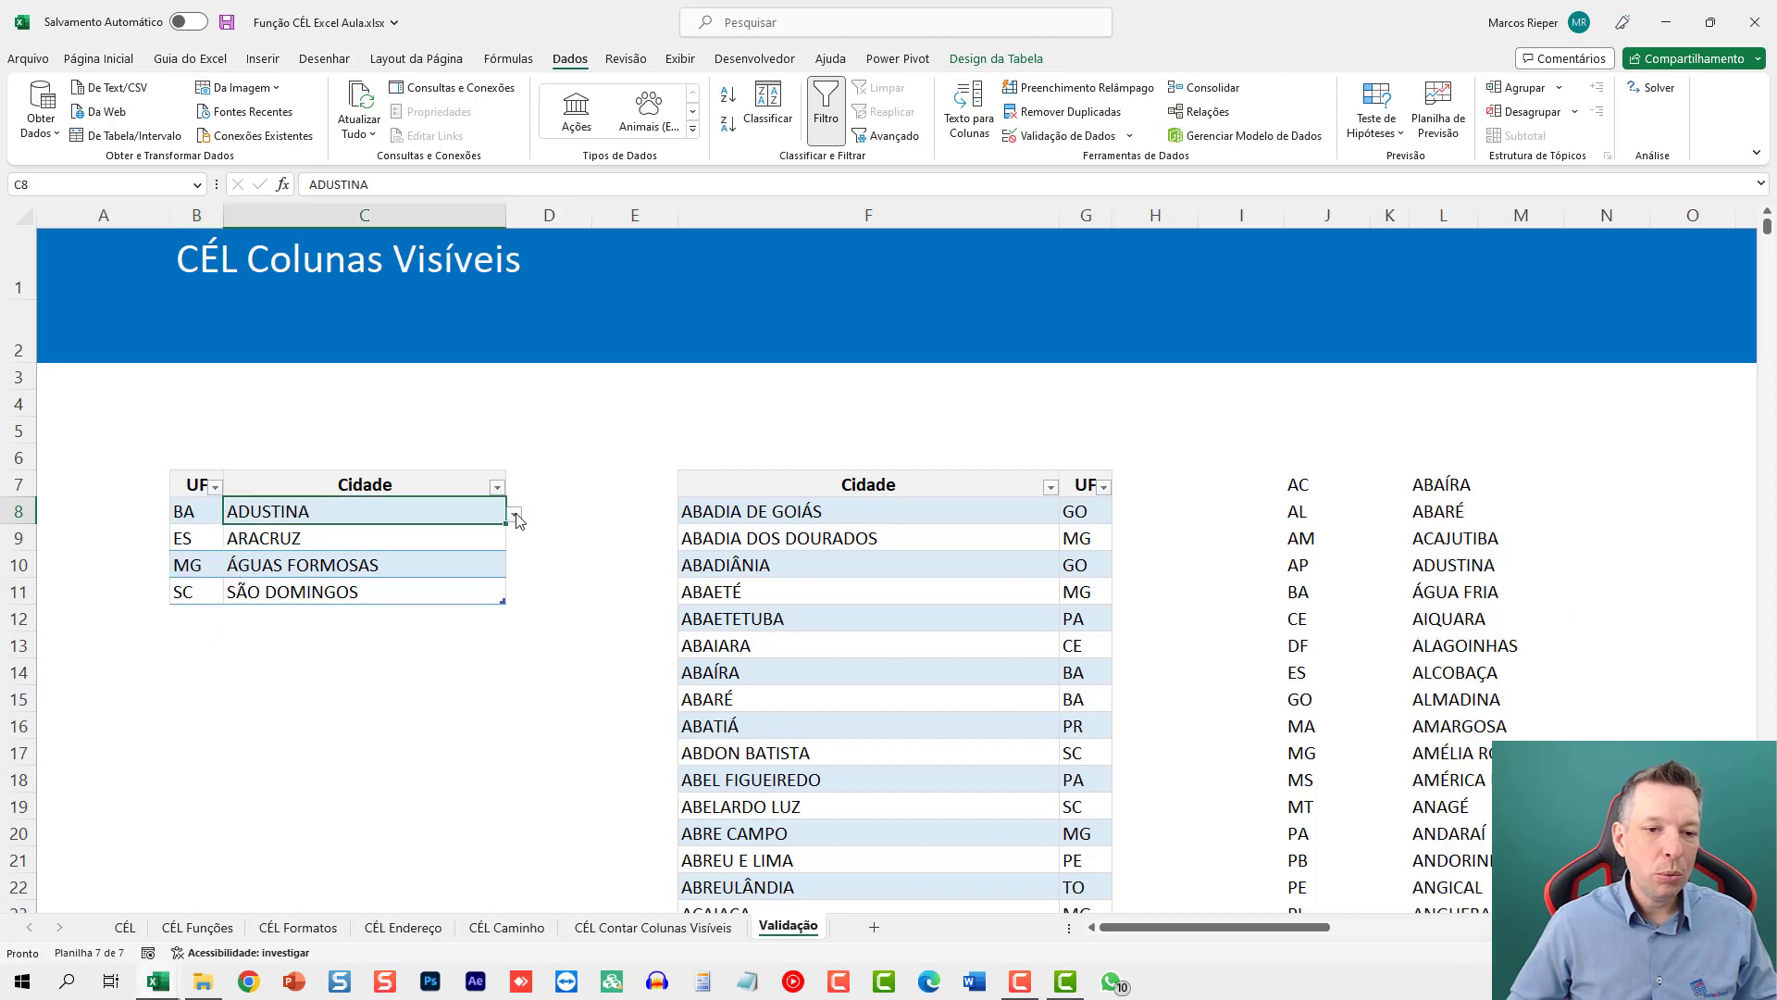
{"action": "left_click", "coordinate": [515, 514]}
{"action": "left_click", "coordinate": [386, 659]}
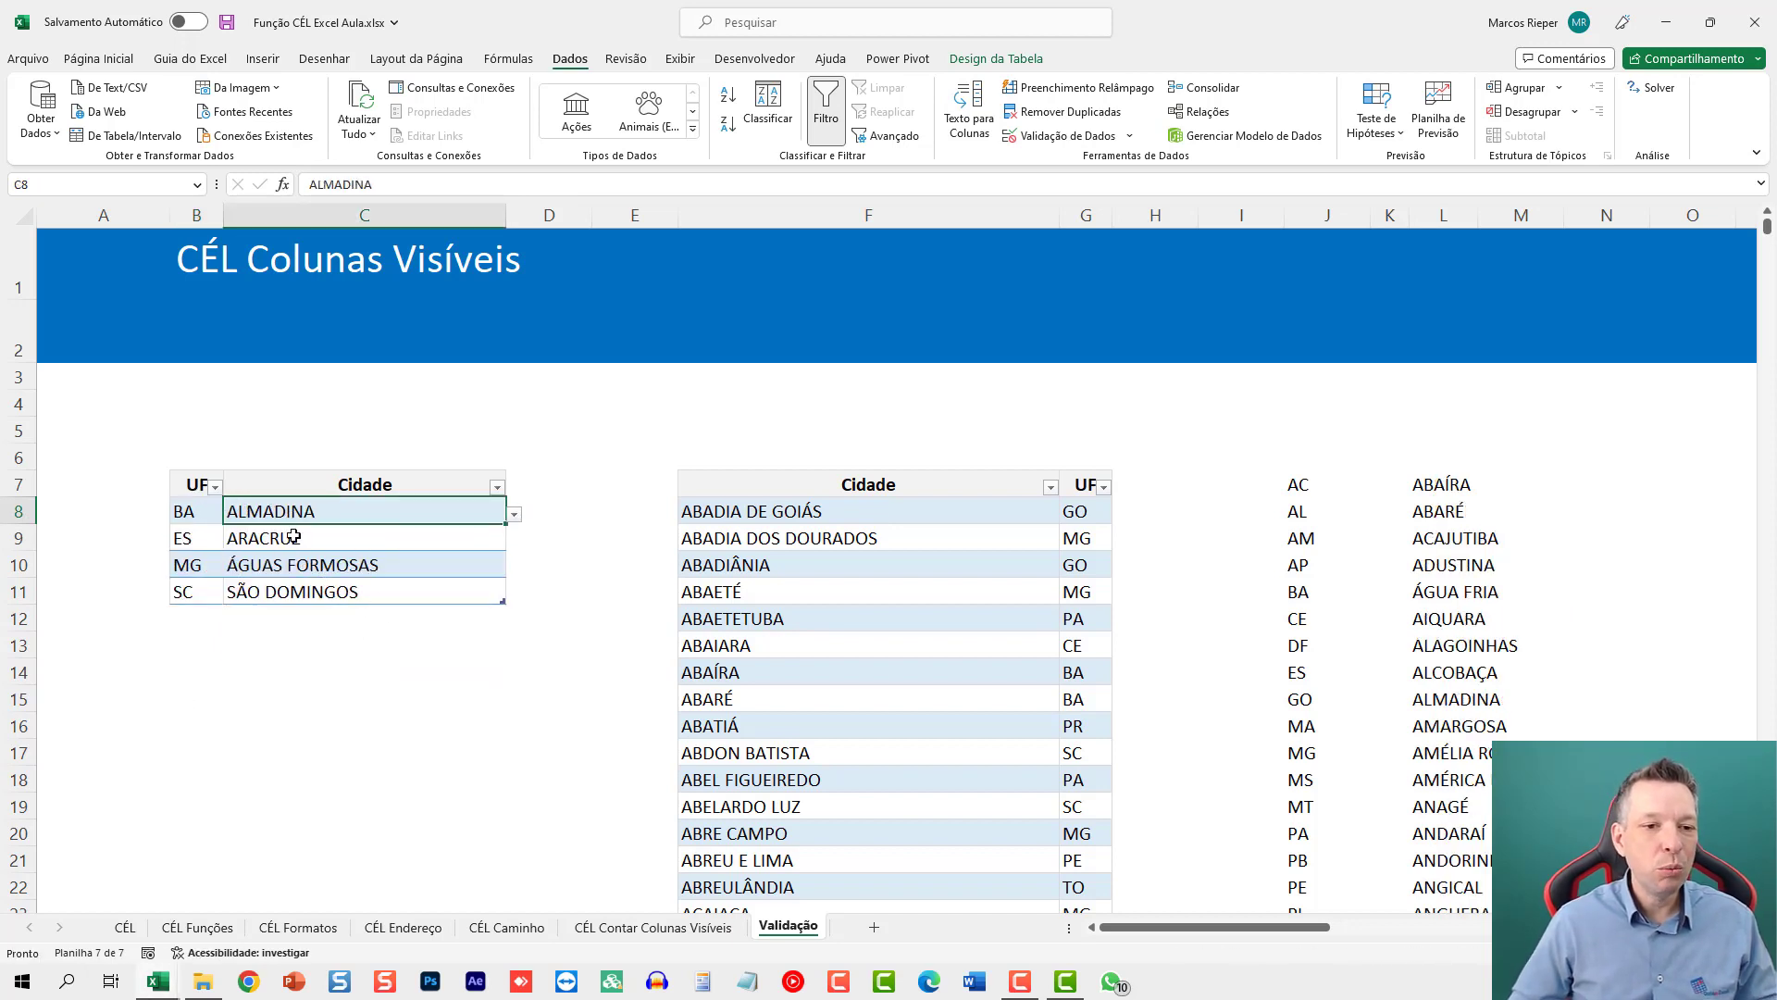
Step: Add a table row in row 12 by choosing RS as the UF and SENTINELA DO SUL as the city
{"action": "left_click", "coordinate": [189, 623]}
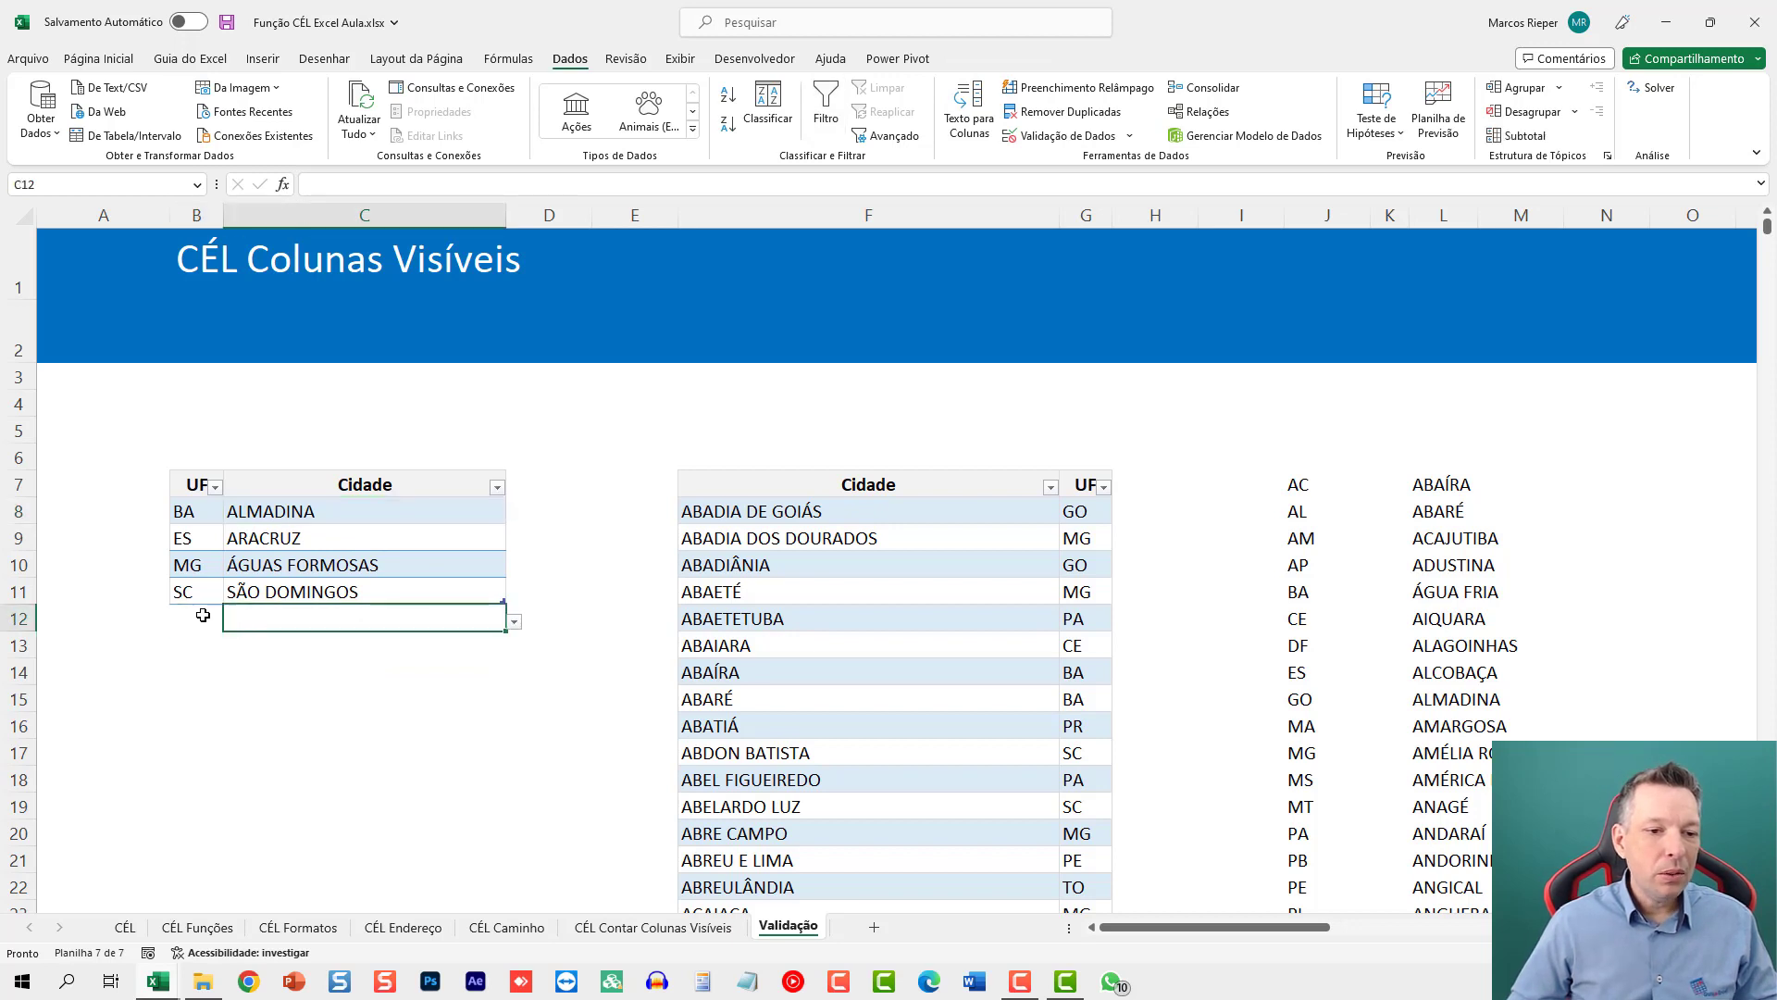
{"action": "left_click", "coordinate": [233, 621]}
{"action": "left_click_drag", "start_coordinate": [232, 639], "coordinate": [232, 741]}
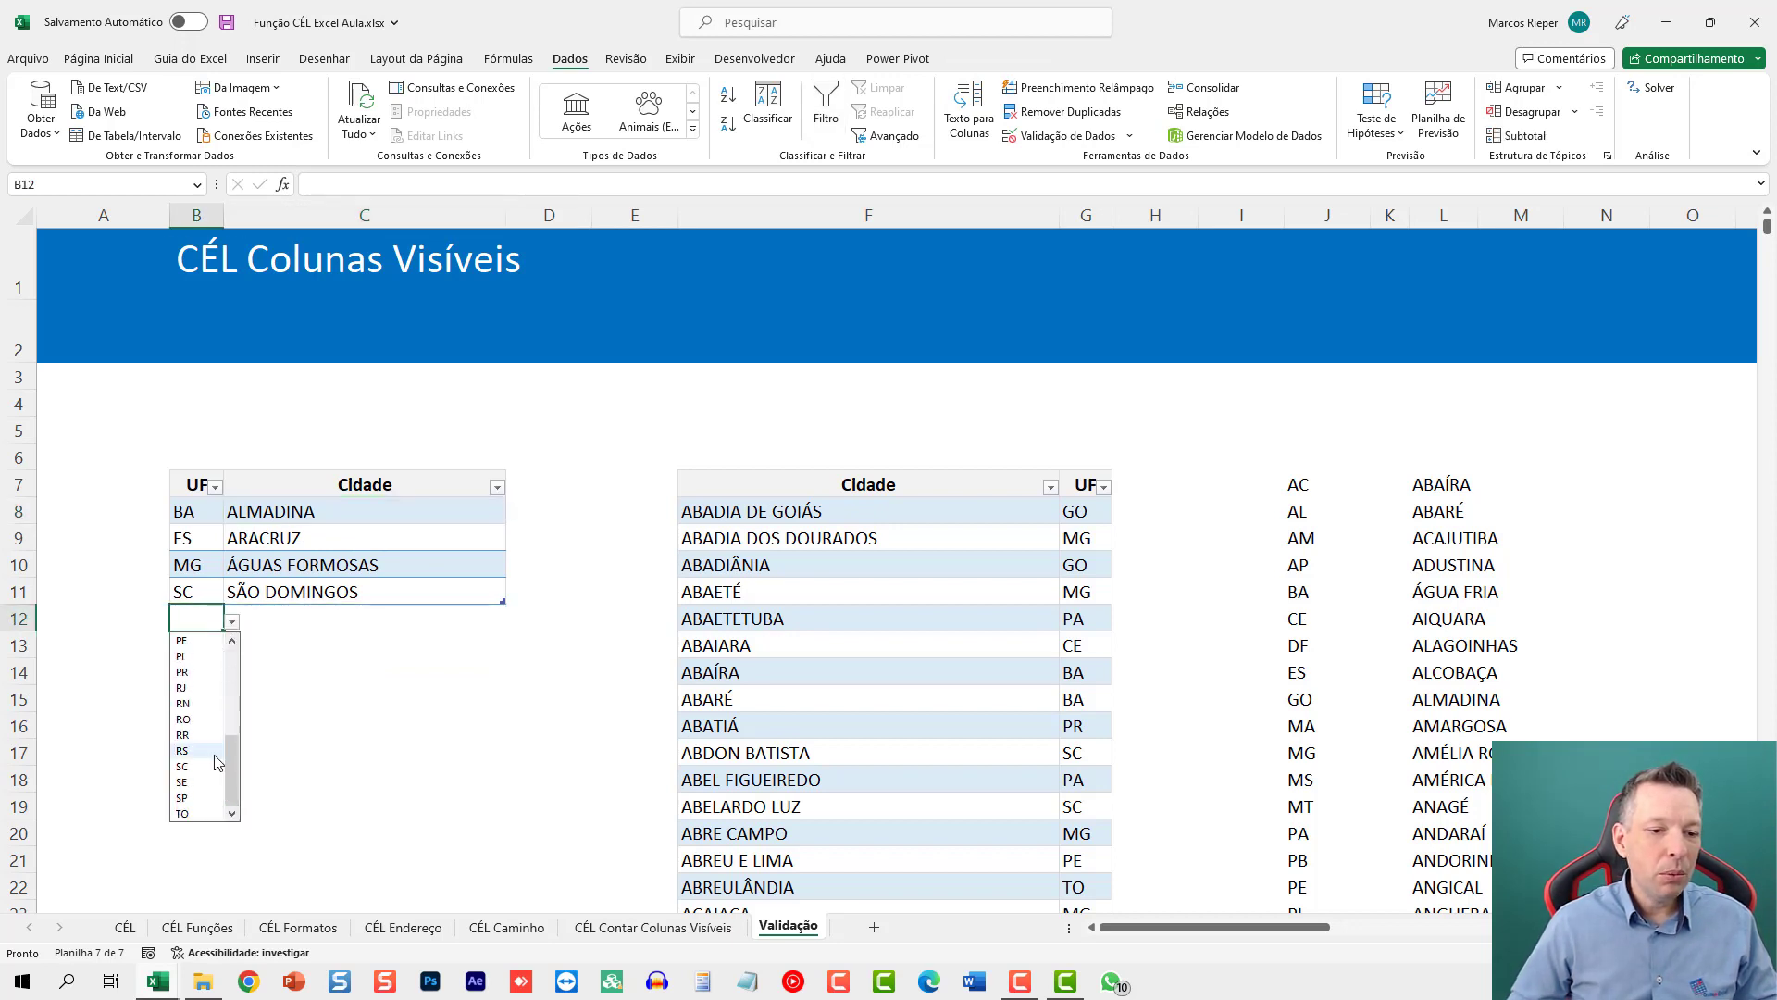
{"action": "left_click", "coordinate": [188, 754]}
{"action": "left_click", "coordinate": [337, 620]}
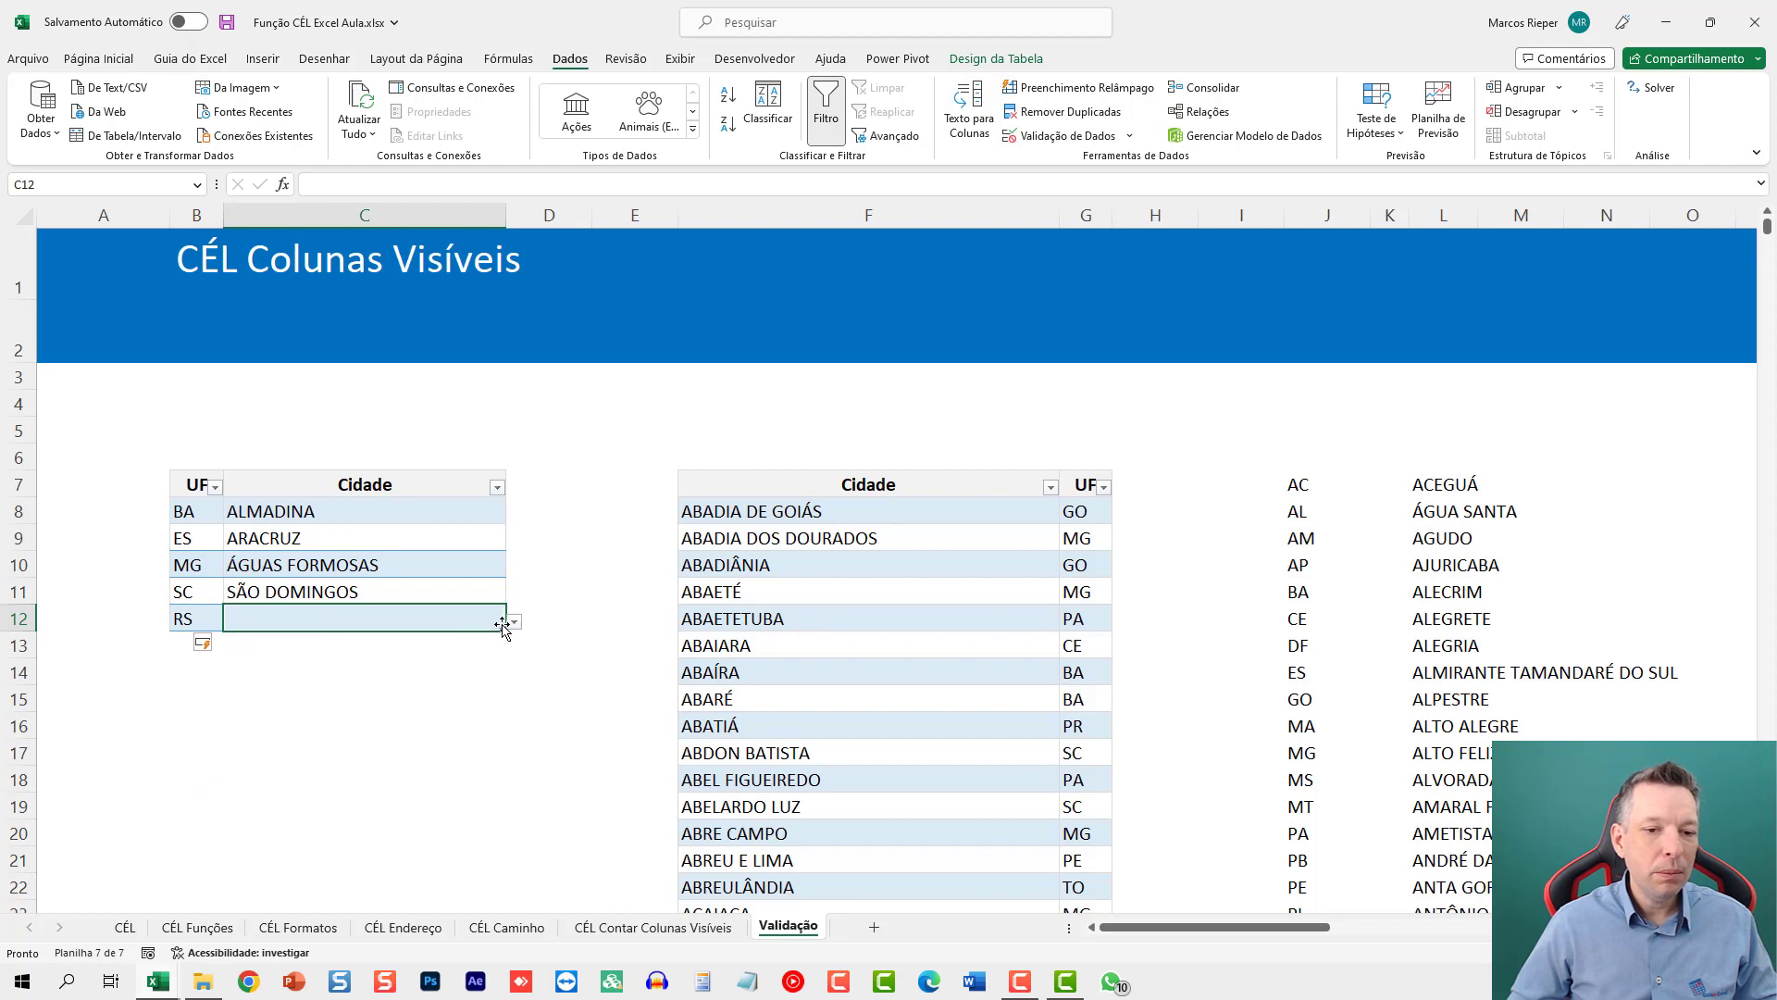
{"action": "left_click", "coordinate": [515, 621]}
{"action": "left_click_drag", "start_coordinate": [516, 660], "coordinate": [515, 782]}
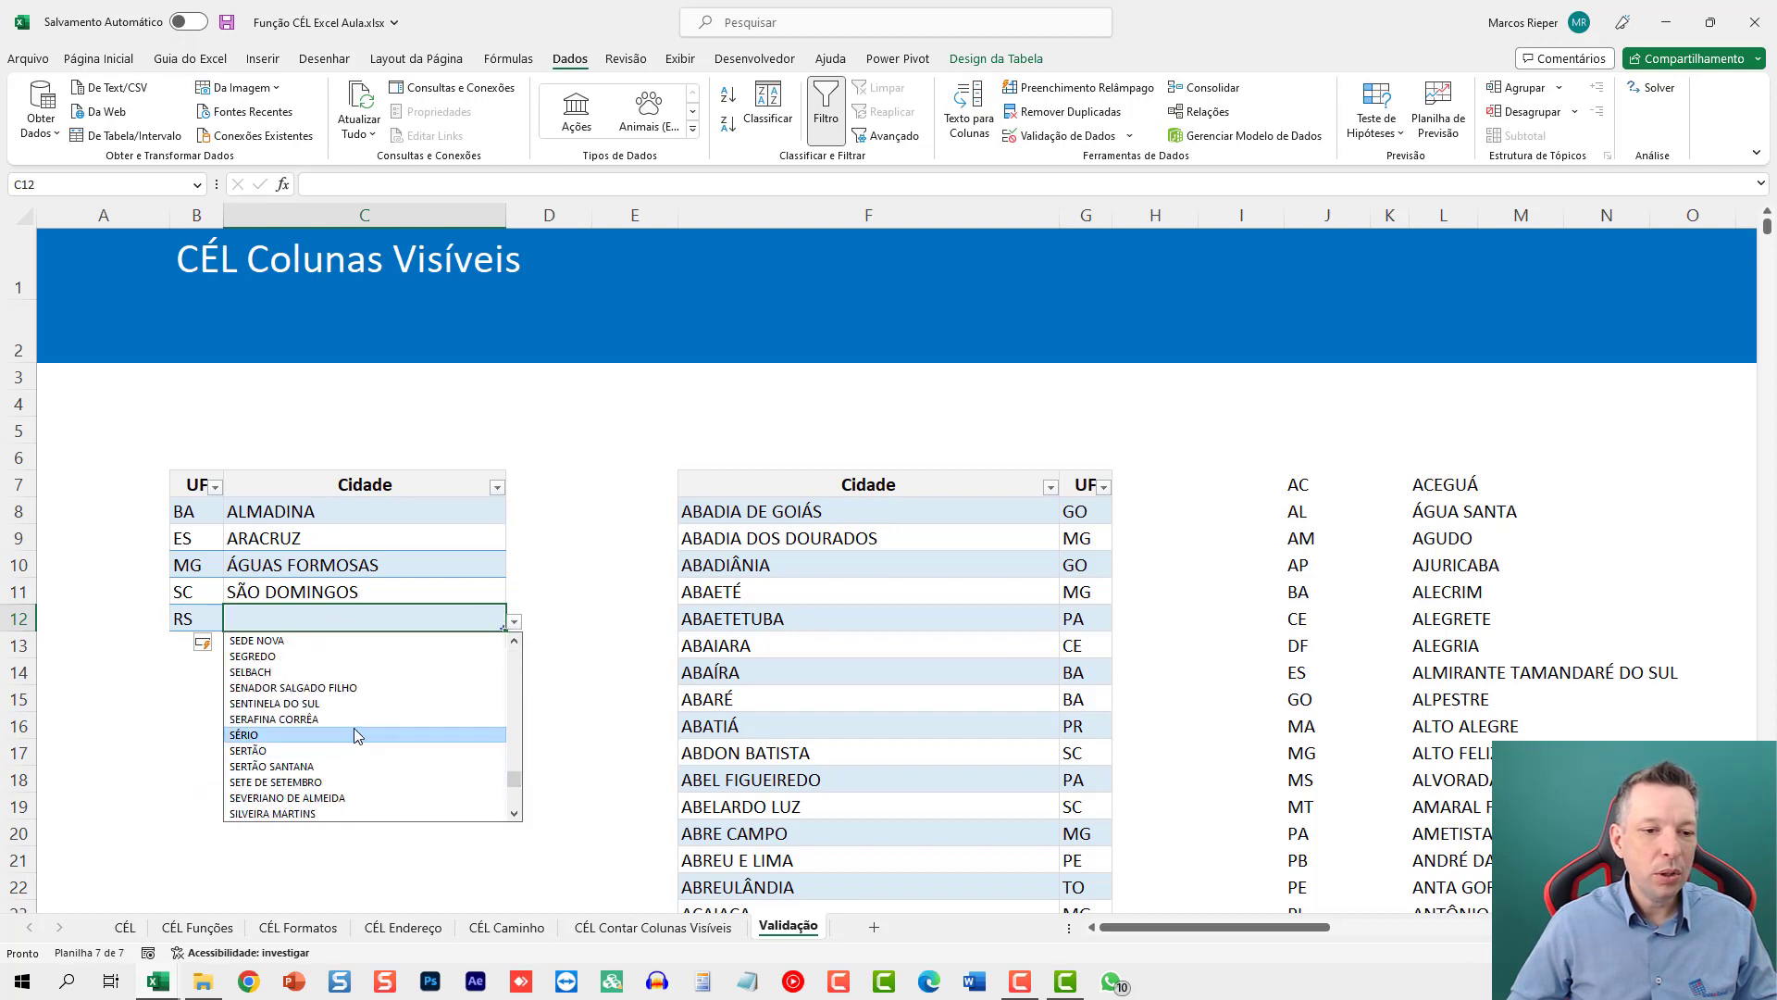
{"action": "left_click", "coordinate": [452, 703]}
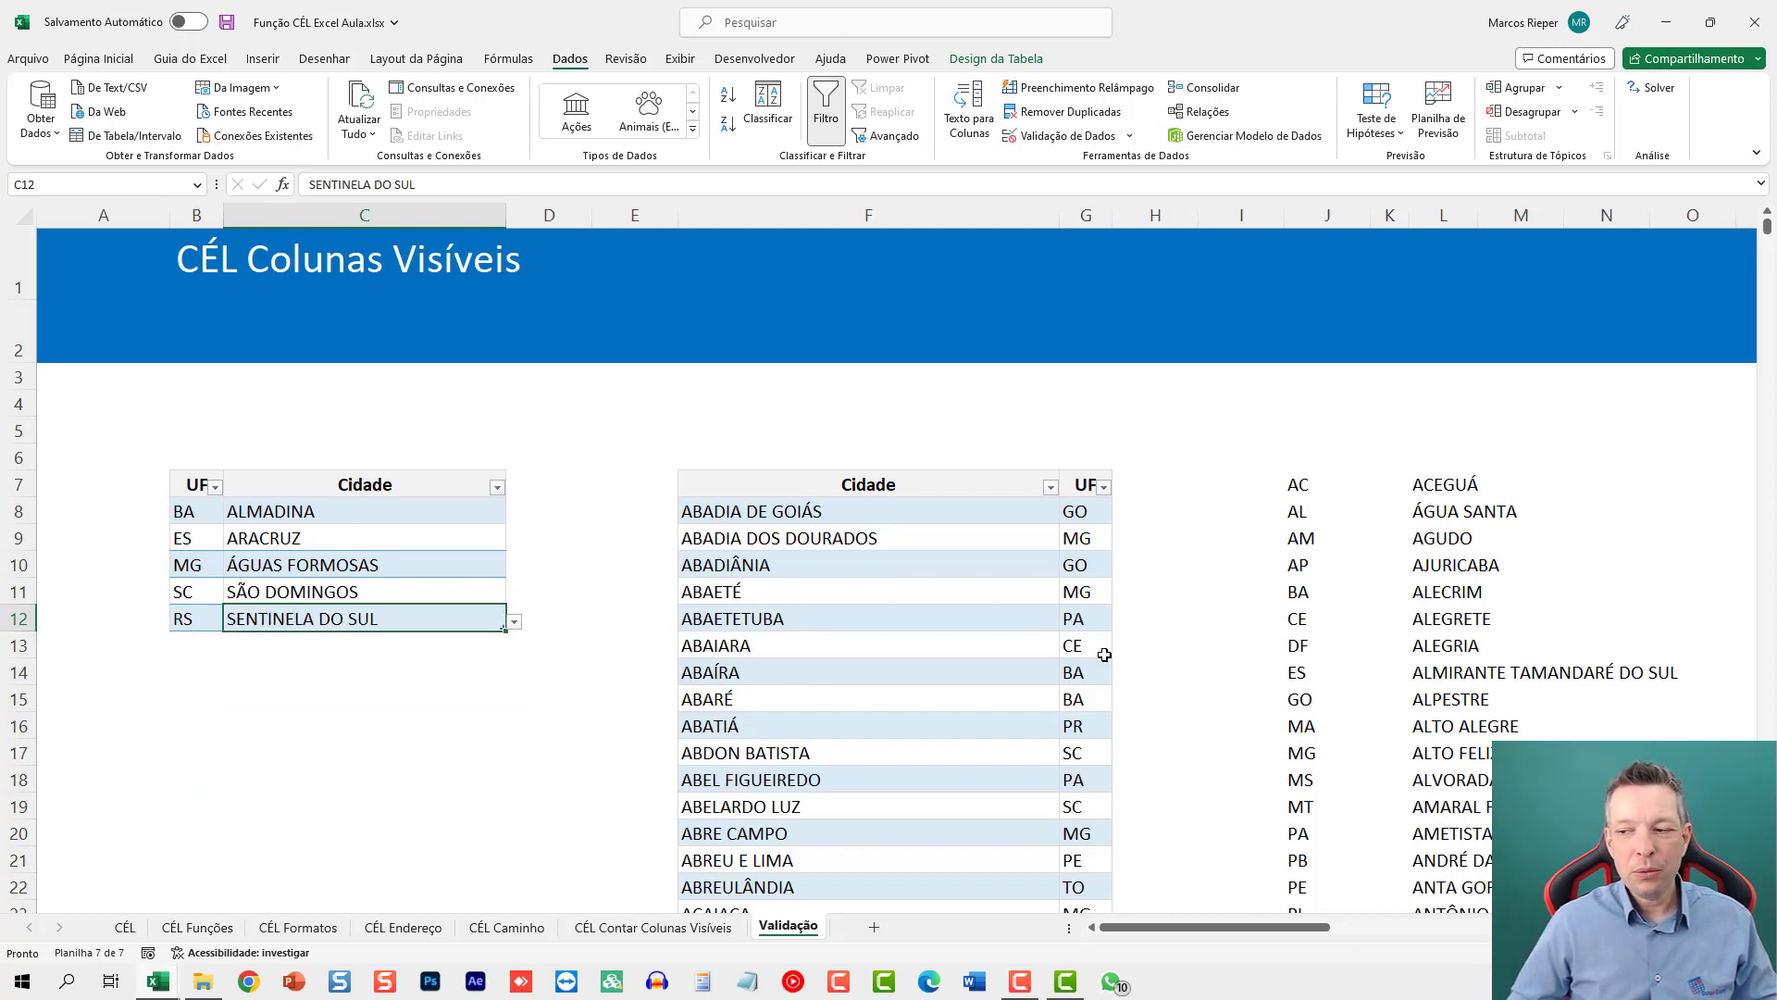